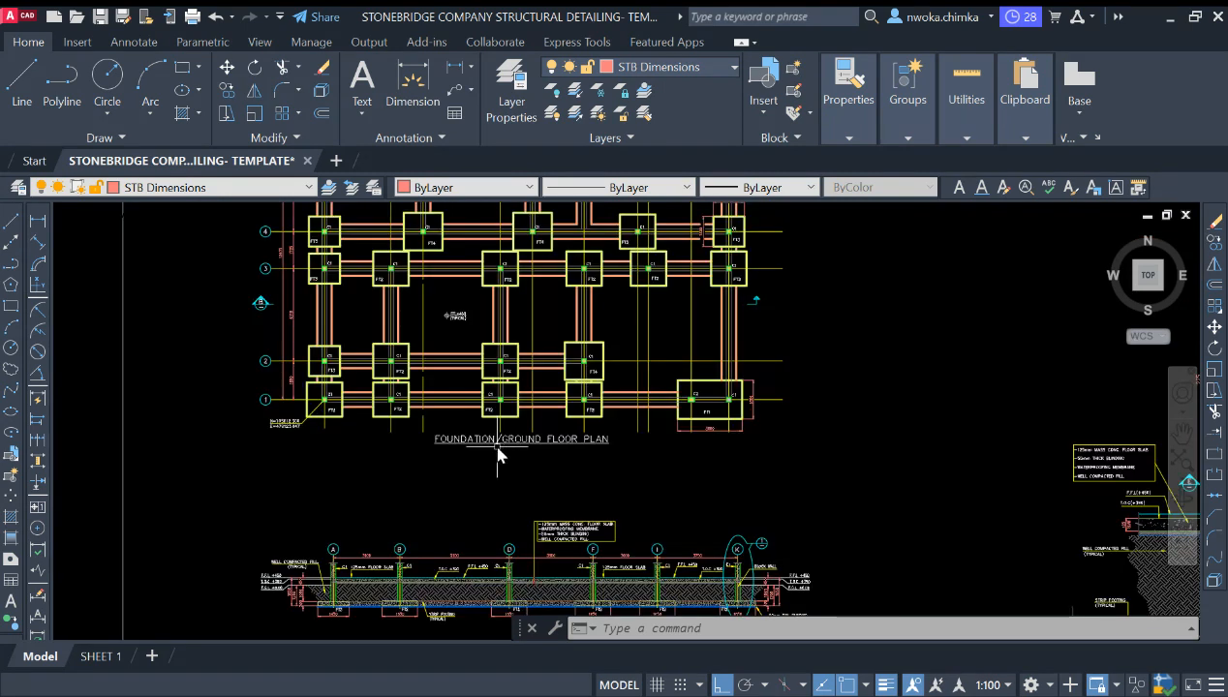
Examine the foundation/ground floor plan, including its column footings, gridlines and dimensions, in relation to the section and detail on its sheet
{"action": "scroll", "coordinate": [487, 377], "scroll_direction": "up", "scroll_amount": 5}
{"action": "scroll", "coordinate": [488, 378], "scroll_direction": "down", "scroll_amount": 3}
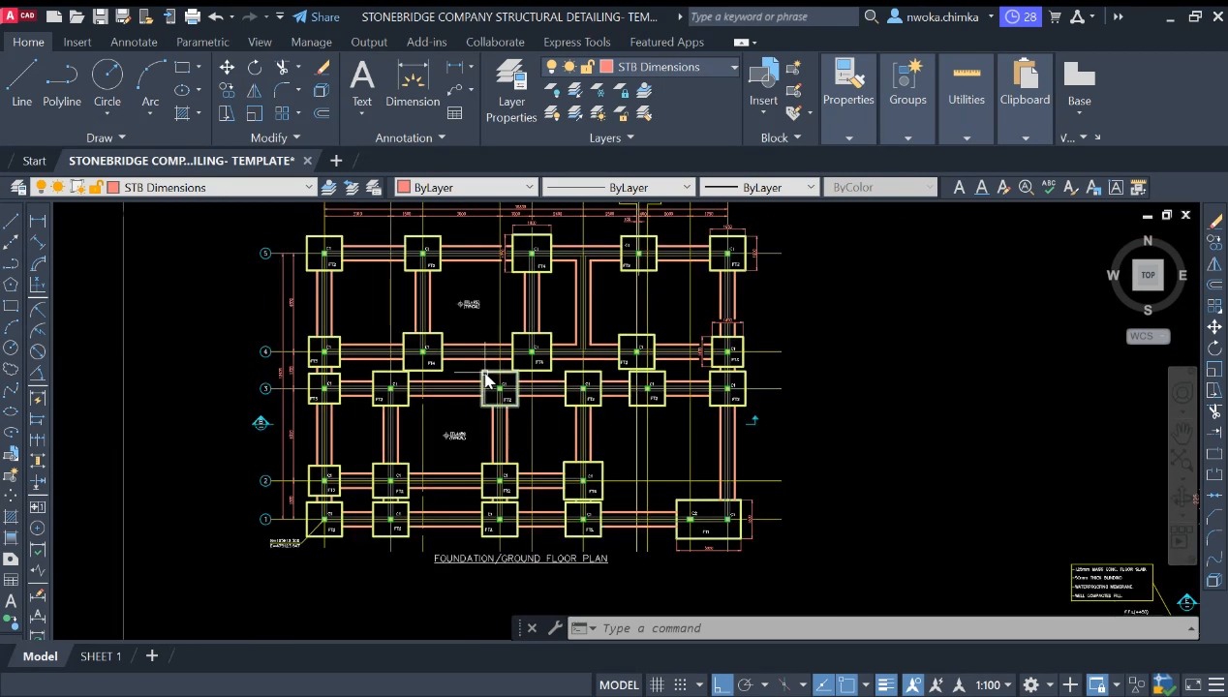
{"action": "scroll", "coordinate": [489, 377], "scroll_direction": "down", "scroll_amount": 4}
{"action": "scroll", "coordinate": [528, 339], "scroll_direction": "up", "scroll_amount": 2}
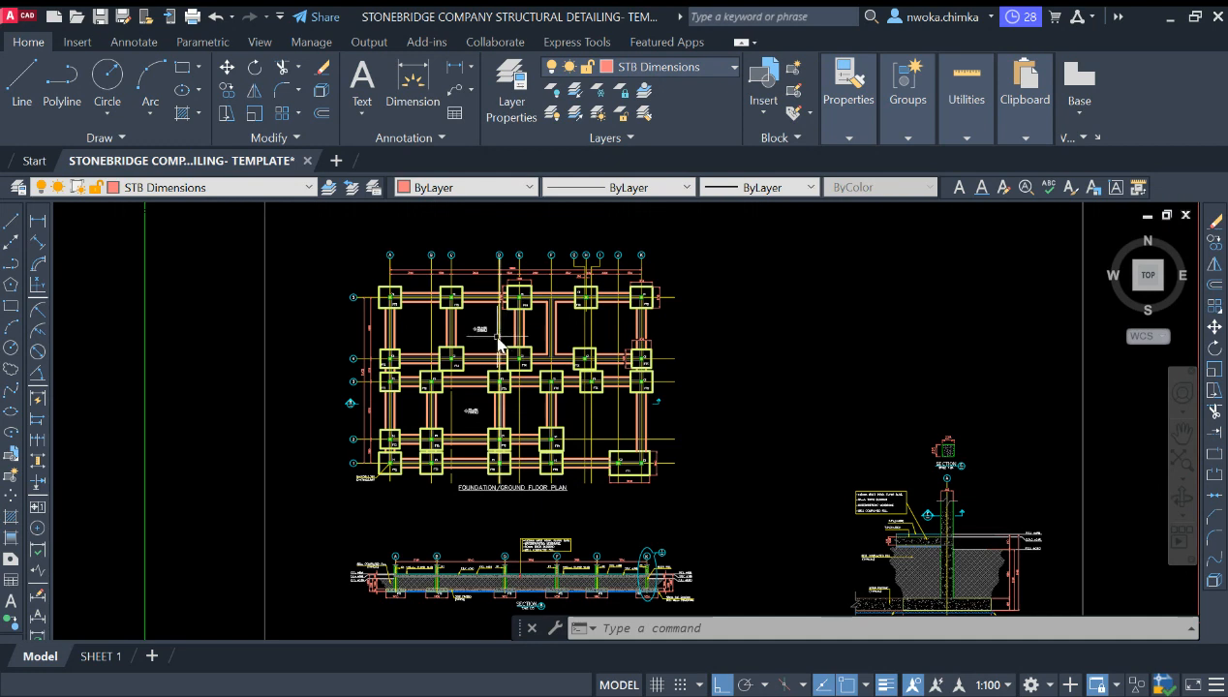
{"action": "scroll", "coordinate": [491, 330], "scroll_direction": "up", "scroll_amount": 2}
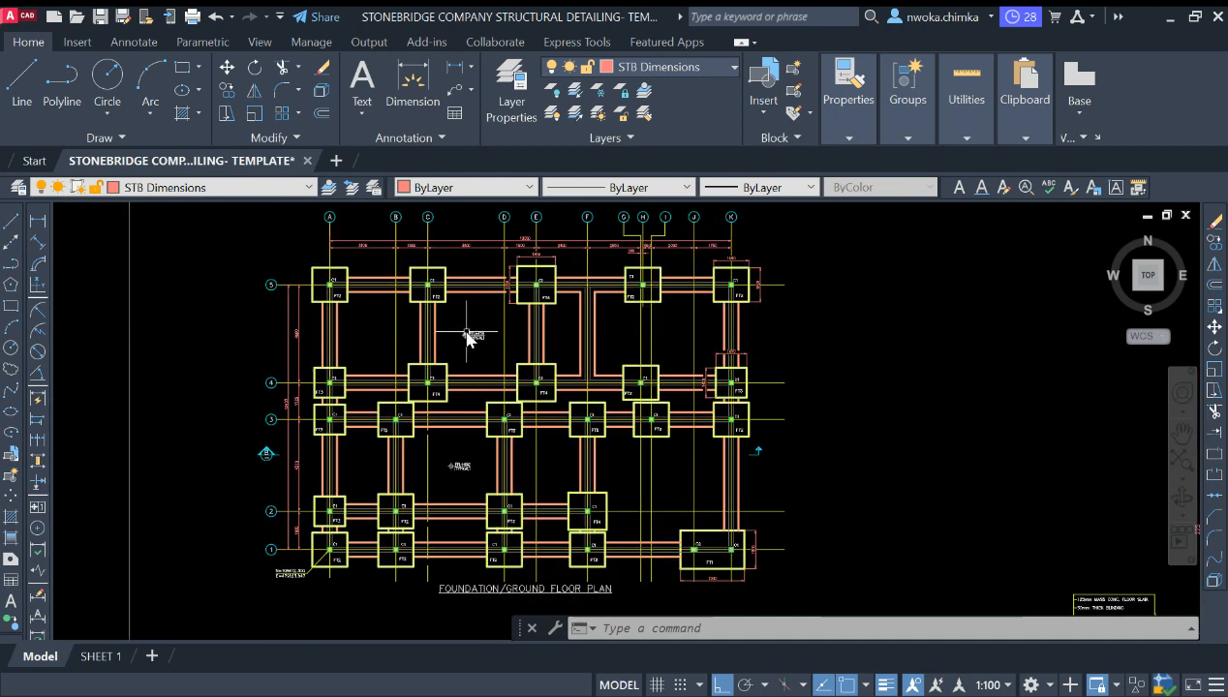
{"action": "scroll", "coordinate": [471, 337], "scroll_direction": "down", "scroll_amount": 3}
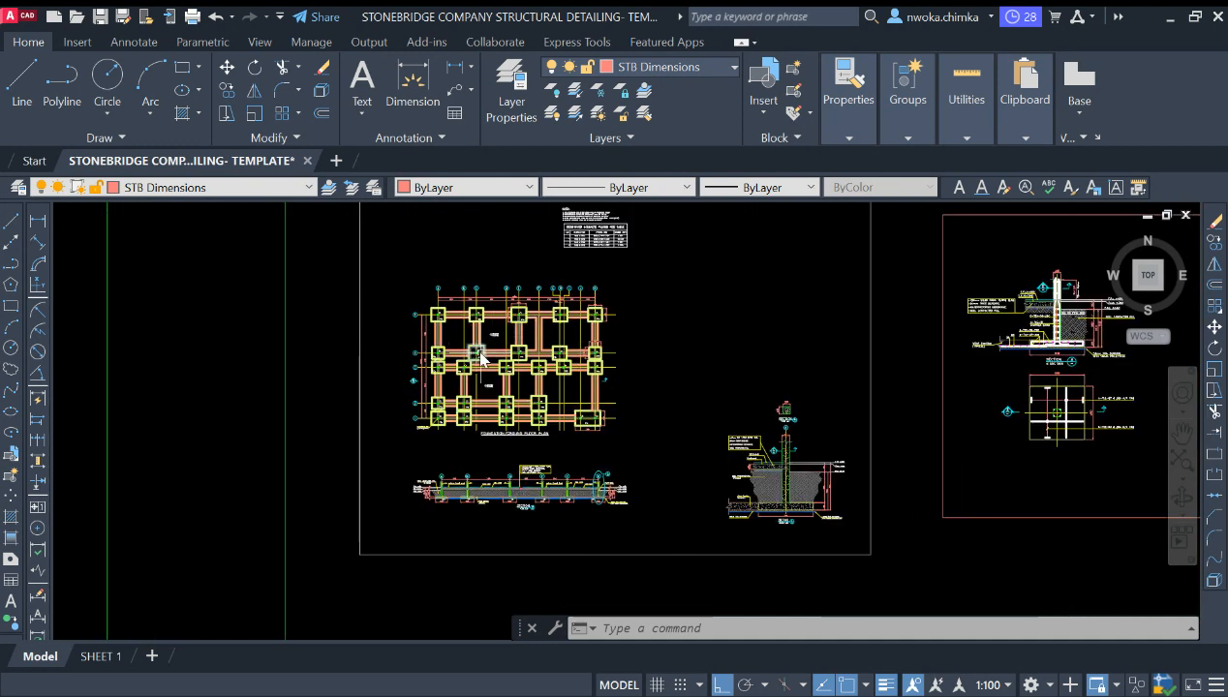
{"action": "scroll", "coordinate": [502, 365], "scroll_direction": "up", "scroll_amount": 4}
{"action": "scroll", "coordinate": [486, 325], "scroll_direction": "up", "scroll_amount": 2}
{"action": "scroll", "coordinate": [486, 285], "scroll_direction": "down", "scroll_amount": 3}
{"action": "scroll", "coordinate": [488, 402], "scroll_direction": "up", "scroll_amount": 3}
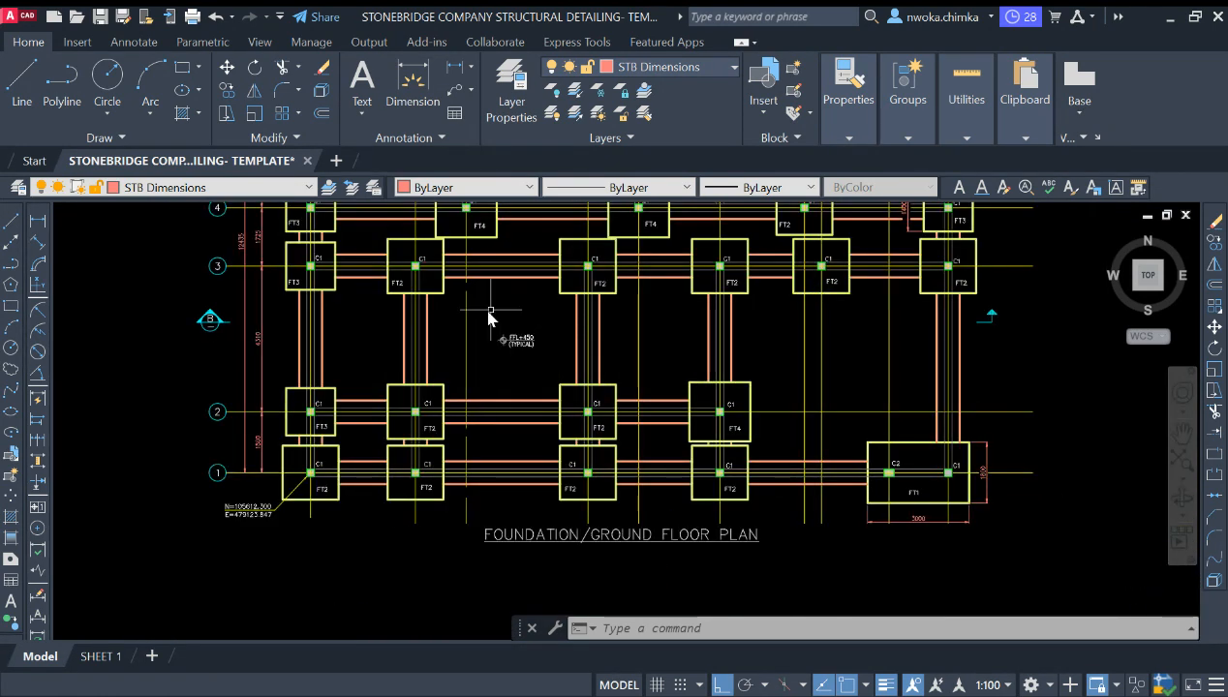
{"action": "scroll", "coordinate": [464, 357], "scroll_direction": "down", "scroll_amount": 4}
{"action": "scroll", "coordinate": [519, 392], "scroll_direction": "down", "scroll_amount": 2}
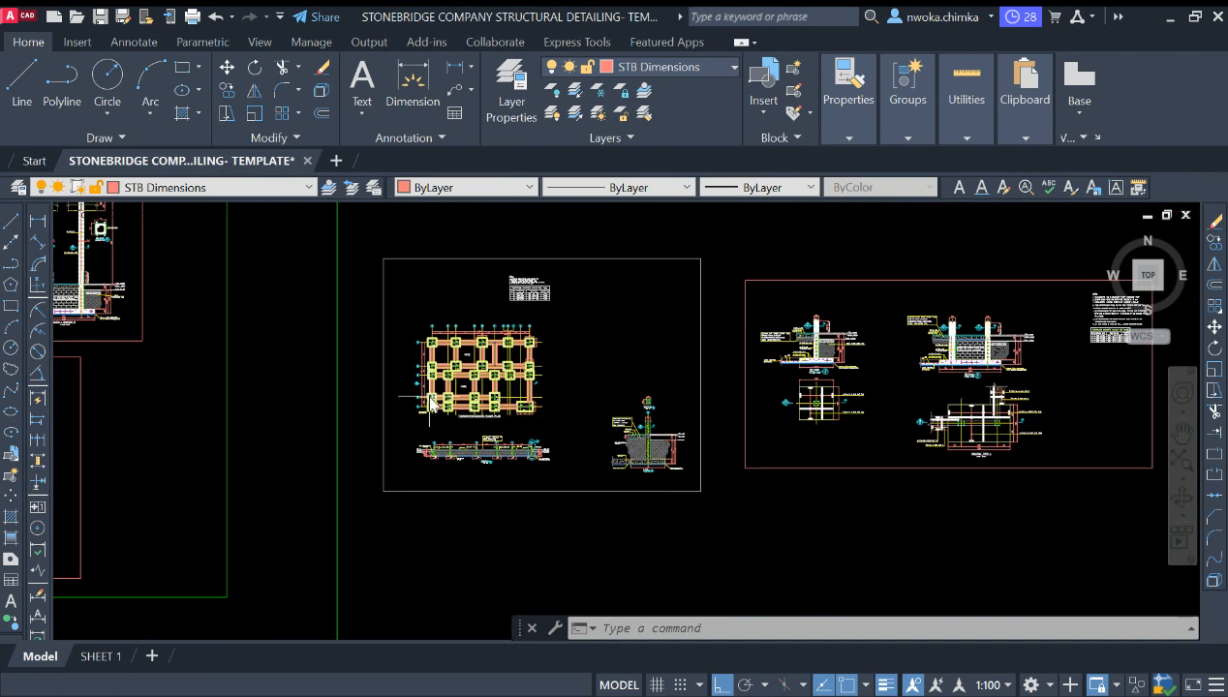
{"action": "scroll", "coordinate": [484, 383], "scroll_direction": "up", "scroll_amount": 2}
{"action": "scroll", "coordinate": [542, 378], "scroll_direction": "down", "scroll_amount": 3}
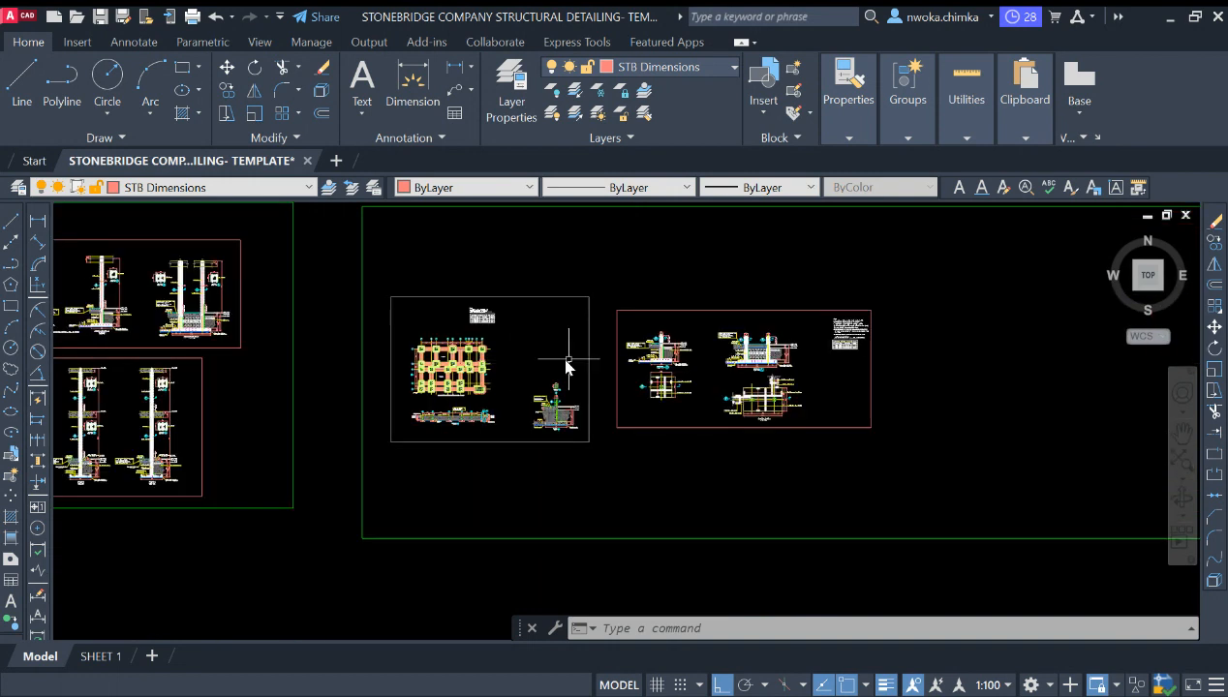
{"action": "scroll", "coordinate": [440, 363], "scroll_direction": "up", "scroll_amount": 4}
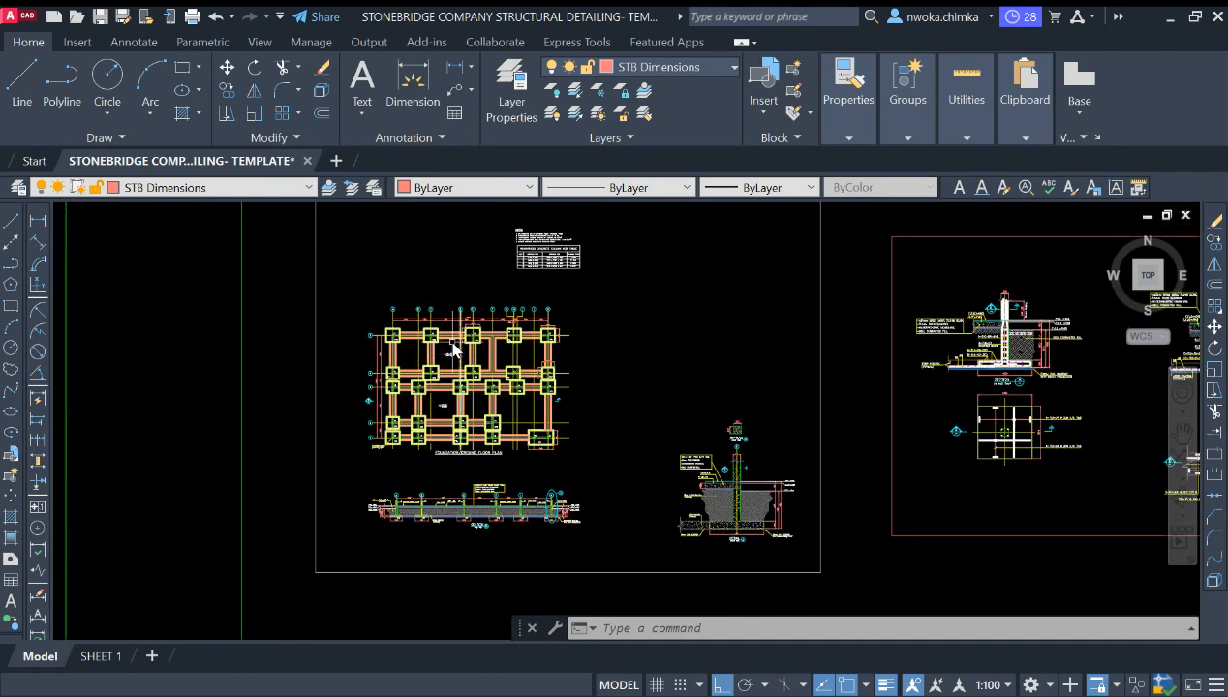
{"action": "scroll", "coordinate": [463, 360], "scroll_direction": "up", "scroll_amount": 5}
{"action": "scroll", "coordinate": [433, 407], "scroll_direction": "down", "scroll_amount": 3}
{"action": "scroll", "coordinate": [431, 397], "scroll_direction": "up", "scroll_amount": 4}
{"action": "scroll", "coordinate": [387, 310], "scroll_direction": "down", "scroll_amount": 3}
{"action": "scroll", "coordinate": [370, 307], "scroll_direction": "up", "scroll_amount": 3}
{"action": "scroll", "coordinate": [377, 302], "scroll_direction": "down", "scroll_amount": 4}
{"action": "scroll", "coordinate": [489, 344], "scroll_direction": "up", "scroll_amount": 1}
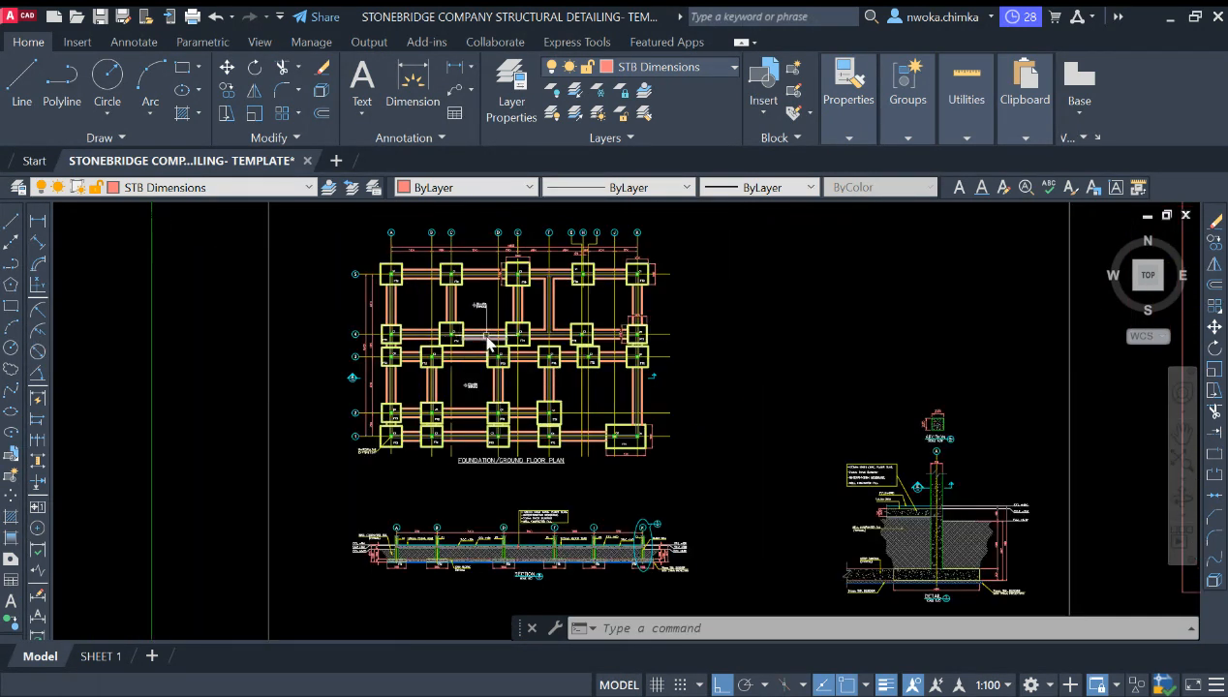
{"action": "scroll", "coordinate": [489, 343], "scroll_direction": "up", "scroll_amount": 2}
{"action": "scroll", "coordinate": [446, 351], "scroll_direction": "down", "scroll_amount": 5}
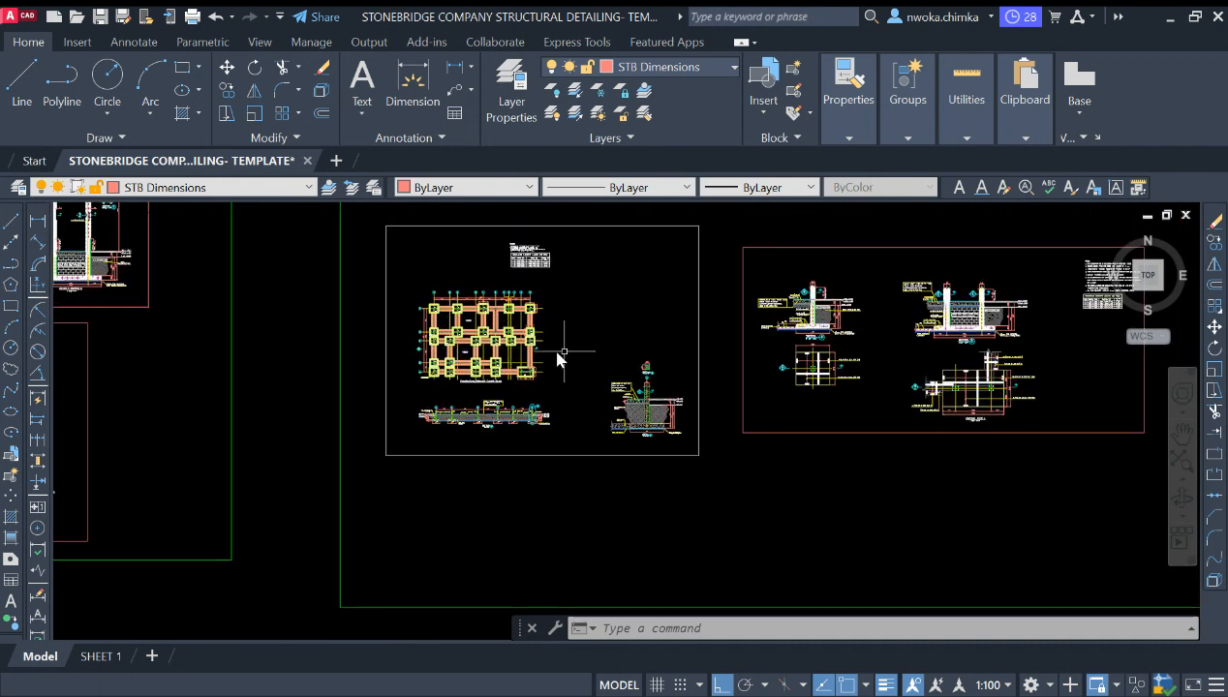
{"action": "scroll", "coordinate": [447, 290], "scroll_direction": "up", "scroll_amount": 2}
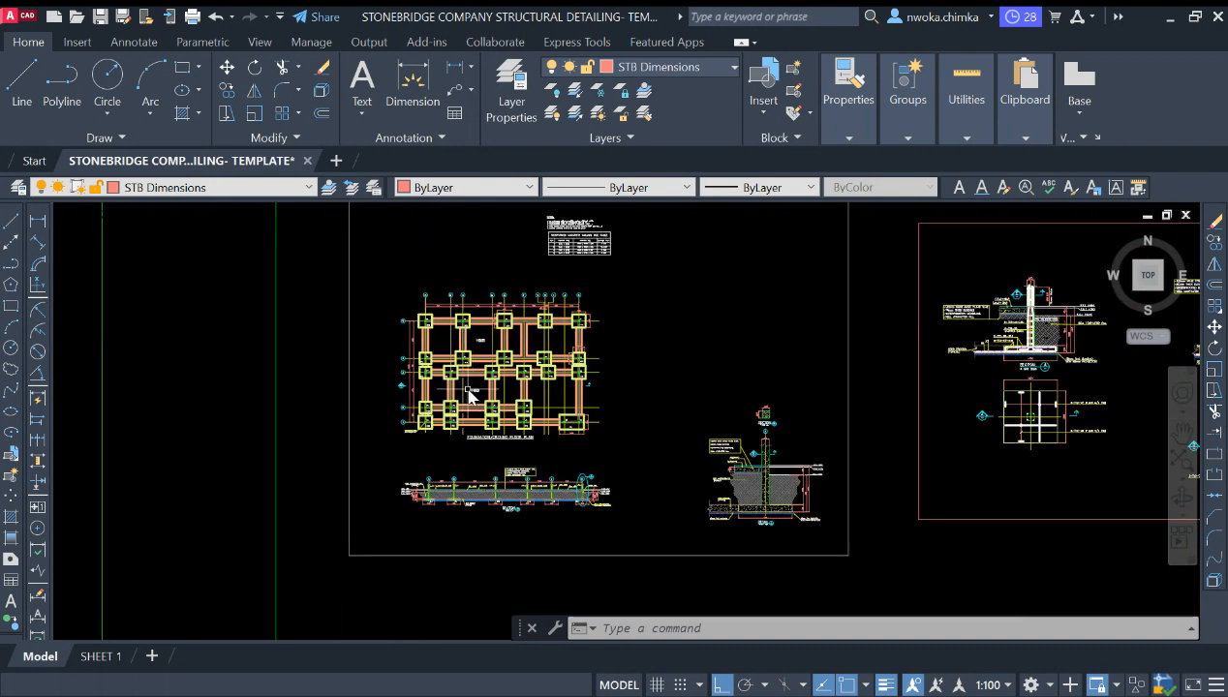
{"action": "scroll", "coordinate": [476, 389], "scroll_direction": "up", "scroll_amount": 3}
{"action": "scroll", "coordinate": [554, 392], "scroll_direction": "down", "scroll_amount": 1}
{"action": "scroll", "coordinate": [500, 310], "scroll_direction": "up", "scroll_amount": 2}
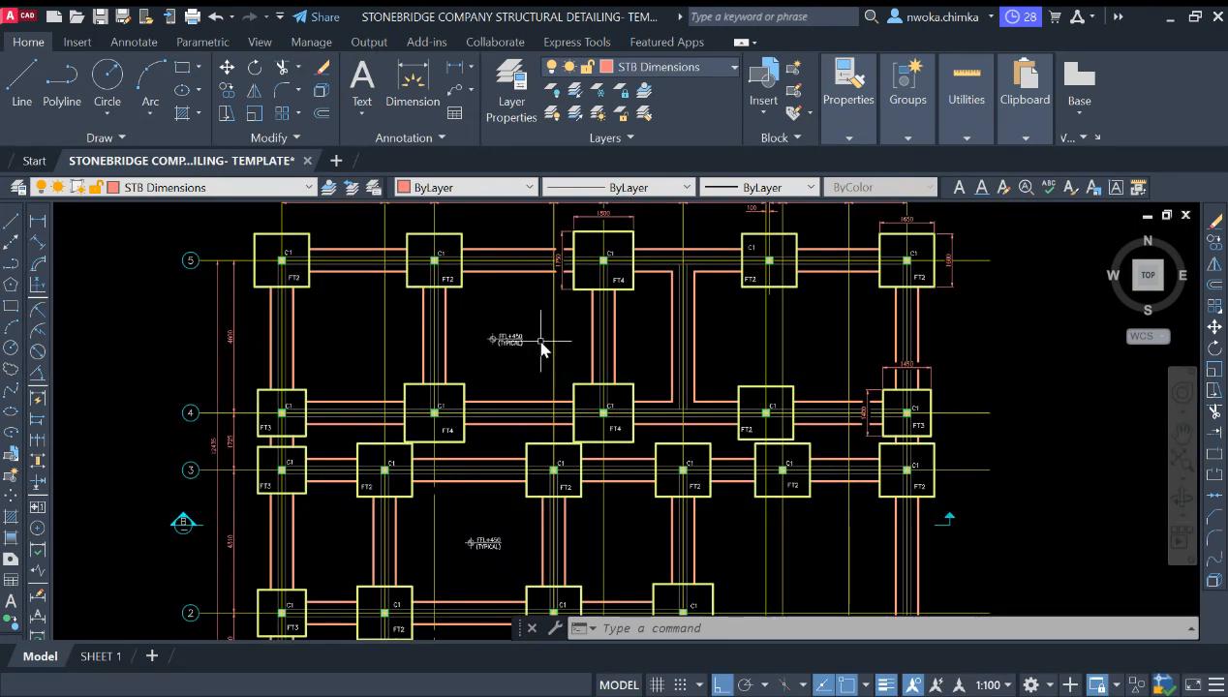
{"action": "scroll", "coordinate": [543, 347], "scroll_direction": "down", "scroll_amount": 2}
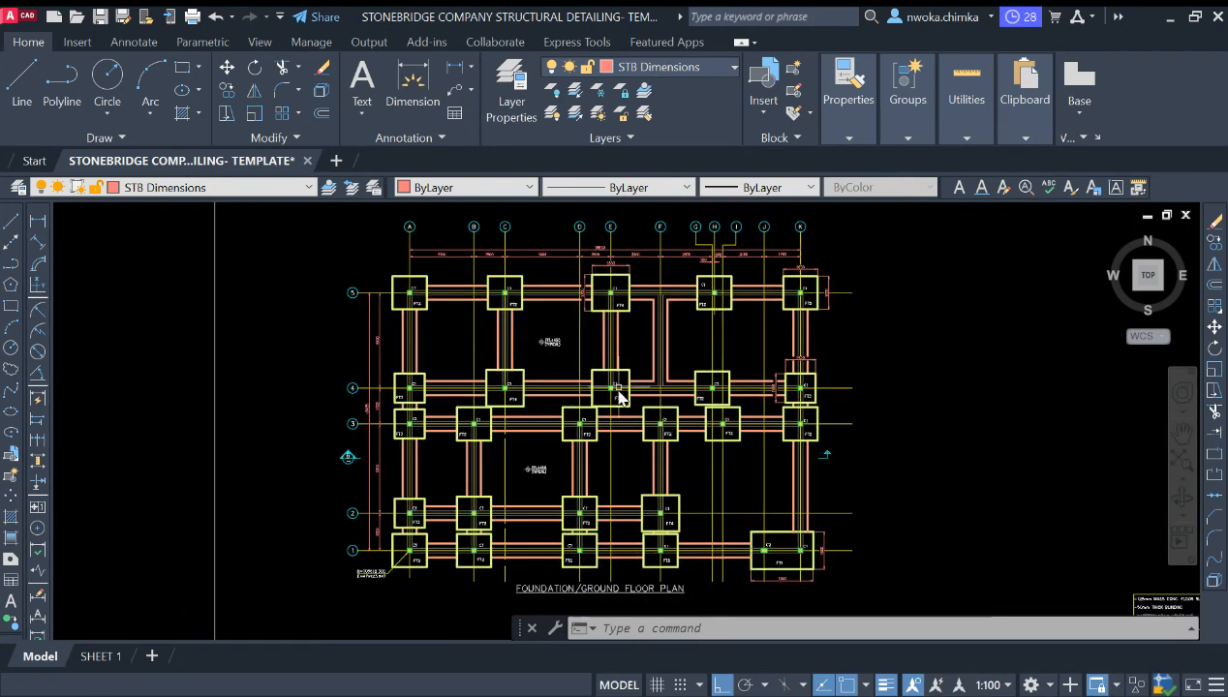
{"action": "scroll", "coordinate": [542, 346], "scroll_direction": "down", "scroll_amount": 3}
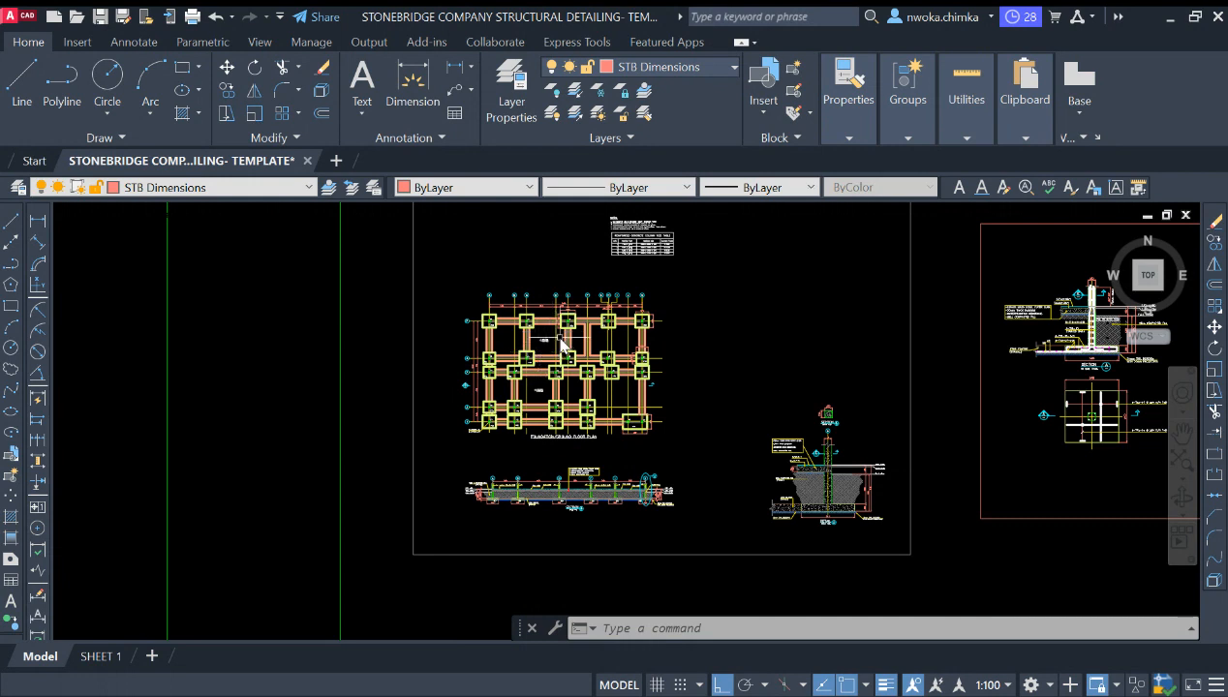
{"action": "scroll", "coordinate": [559, 347], "scroll_direction": "up", "scroll_amount": 3}
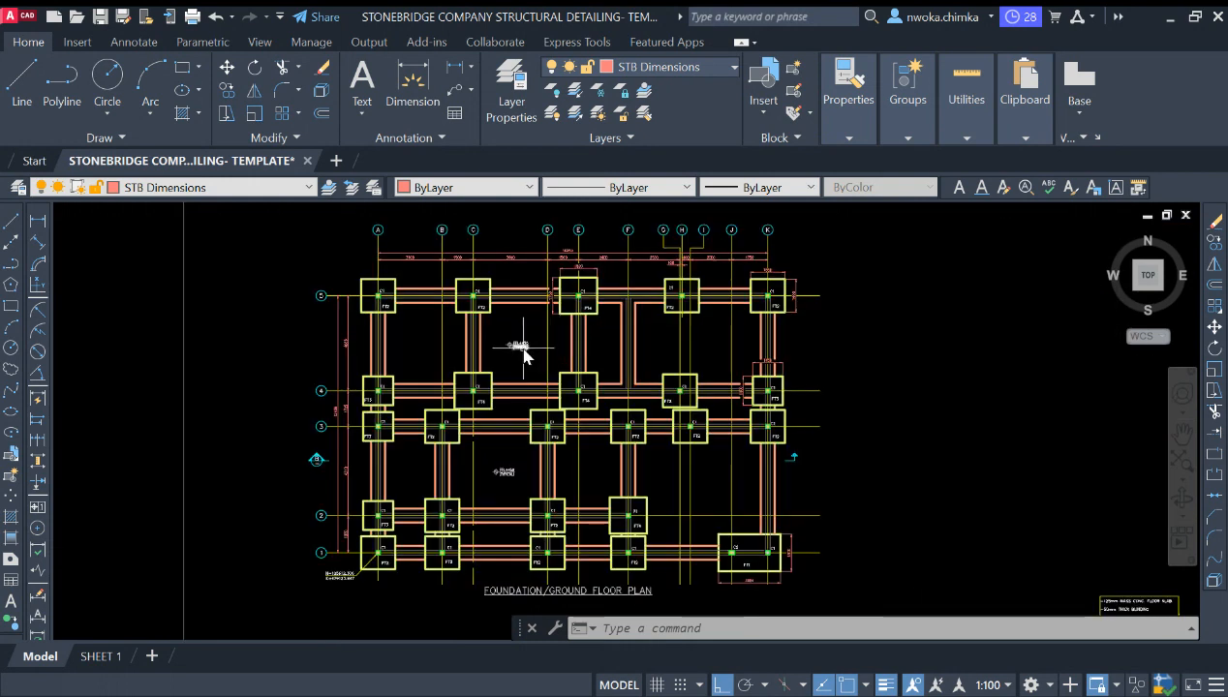
{"action": "scroll", "coordinate": [538, 348], "scroll_direction": "down", "scroll_amount": 2}
{"action": "scroll", "coordinate": [526, 349], "scroll_direction": "up", "scroll_amount": 2}
{"action": "scroll", "coordinate": [521, 360], "scroll_direction": "up", "scroll_amount": 1}
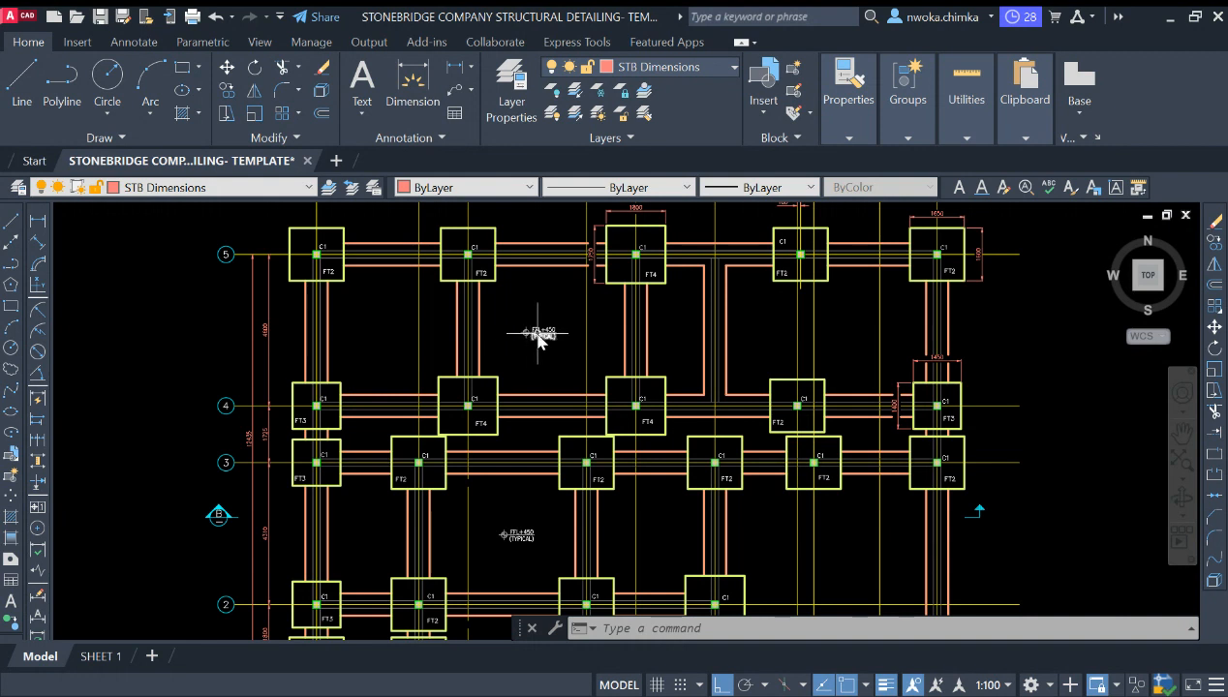
{"action": "scroll", "coordinate": [531, 320], "scroll_direction": "down", "scroll_amount": 1}
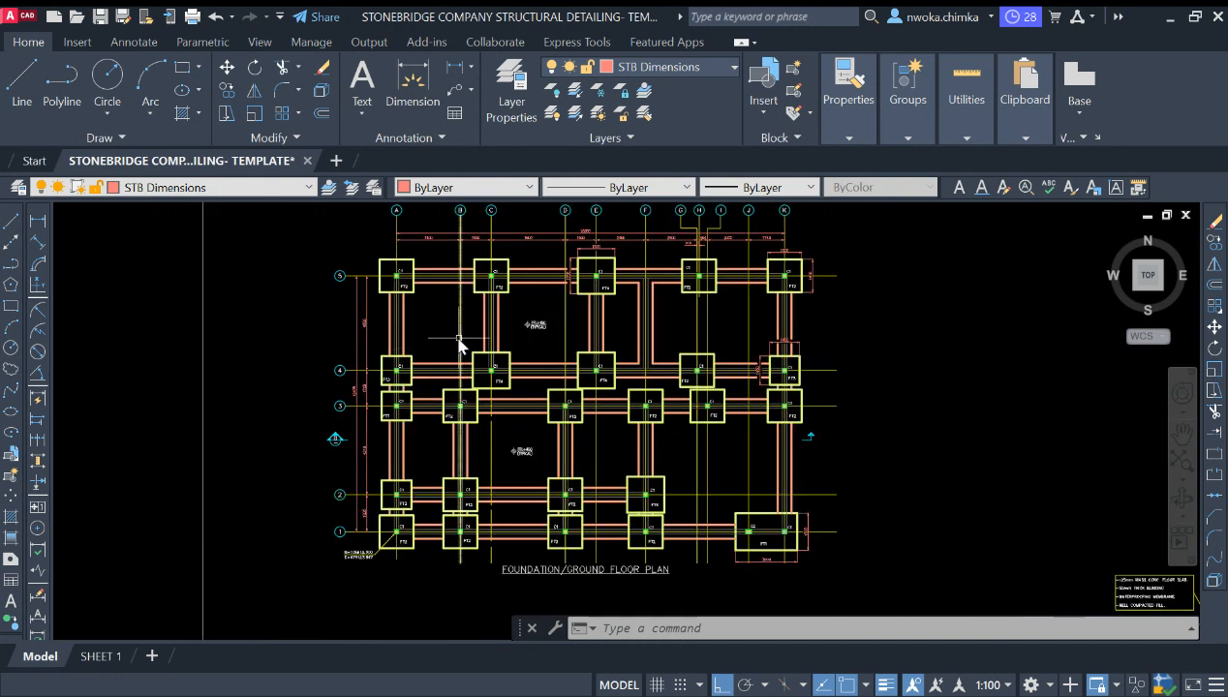
{"action": "scroll", "coordinate": [465, 351], "scroll_direction": "down", "scroll_amount": 2}
{"action": "middle_click_drag", "start_coordinate": [528, 334], "coordinate": [480, 345]}
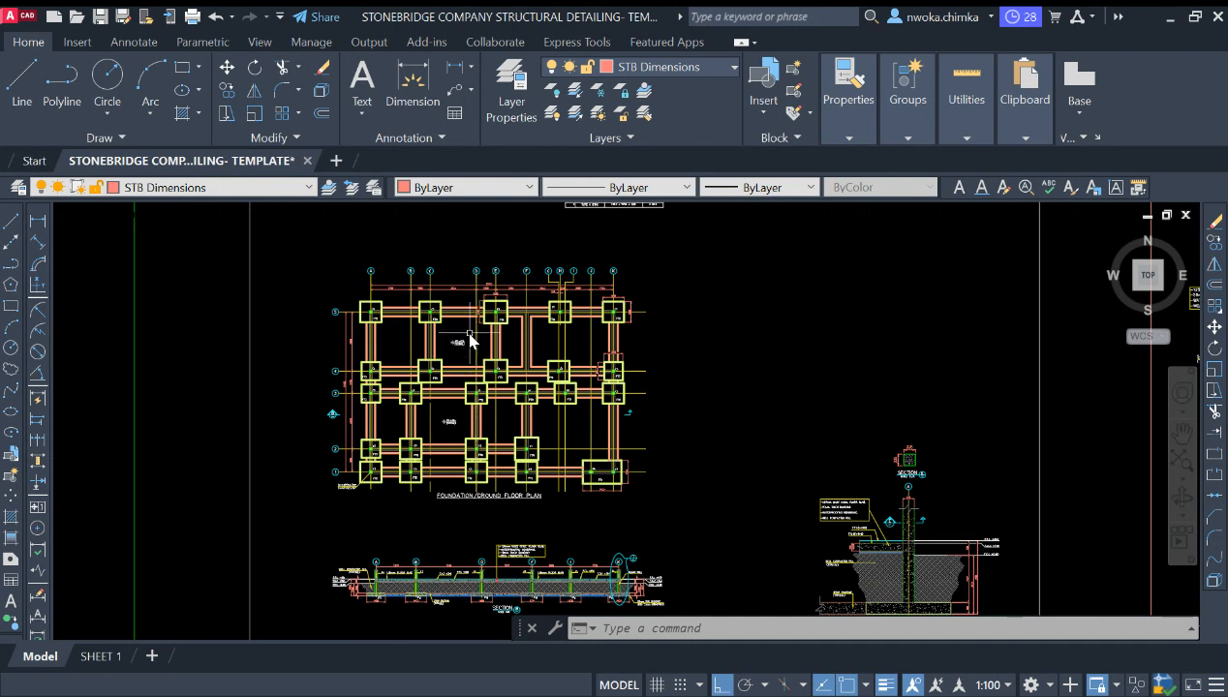
{"action": "scroll", "coordinate": [475, 333], "scroll_direction": "up", "scroll_amount": 2}
{"action": "scroll", "coordinate": [539, 320], "scroll_direction": "down", "scroll_amount": 2}
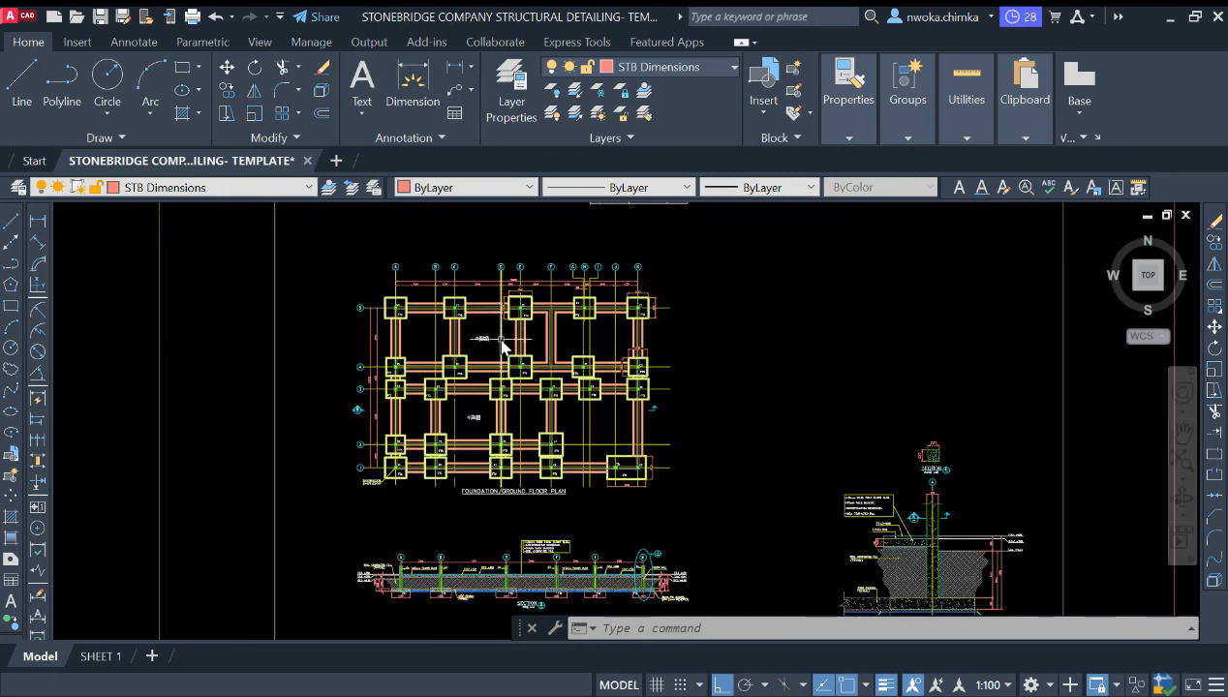
{"action": "scroll", "coordinate": [478, 361], "scroll_direction": "up", "scroll_amount": 2}
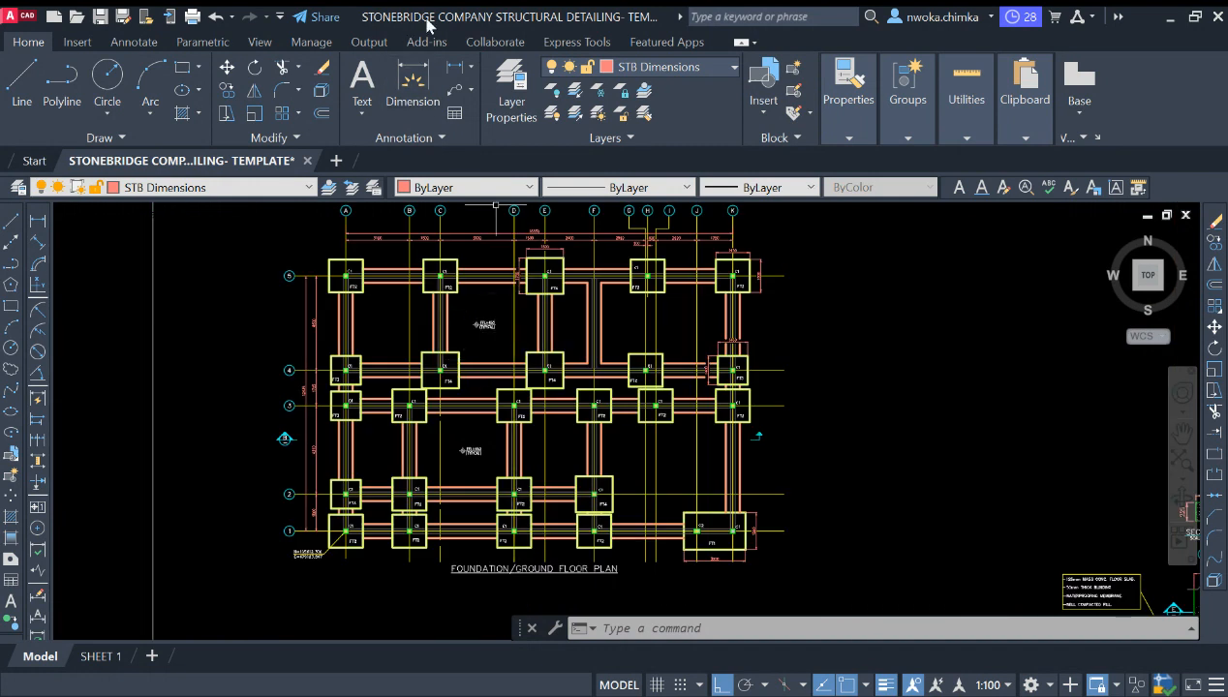
{"action": "scroll", "coordinate": [519, 377], "scroll_direction": "down", "scroll_amount": 4}
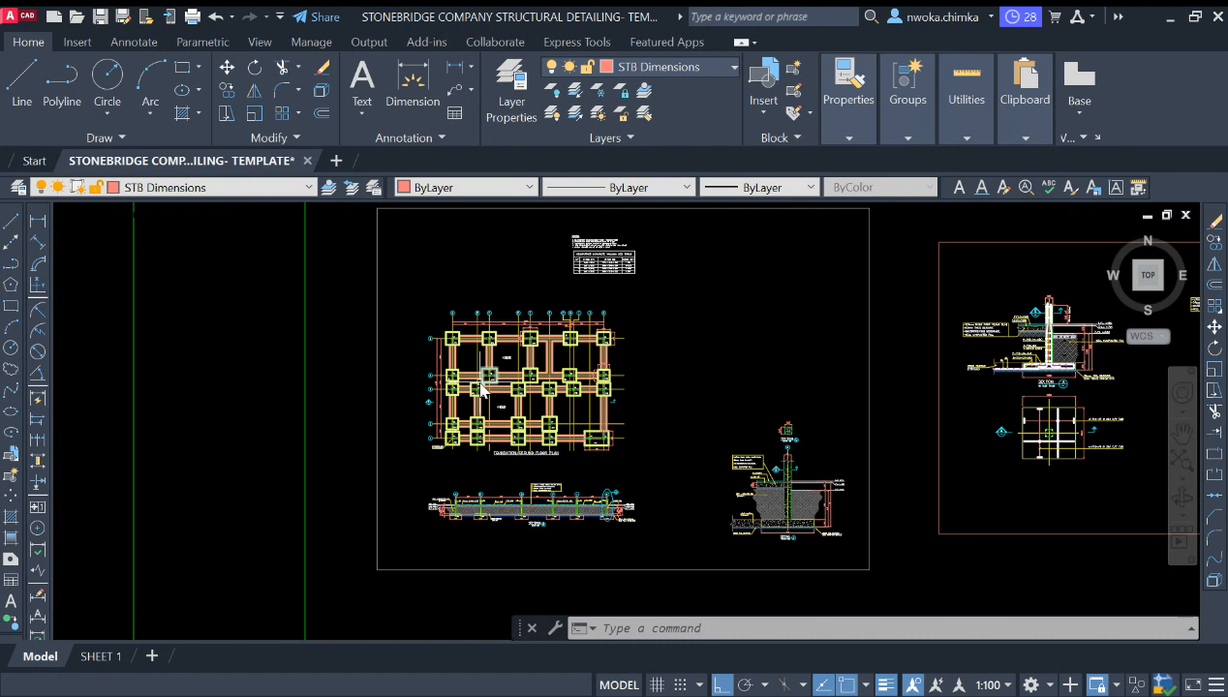
{"action": "mouse_move", "coordinate": [213, 168]}
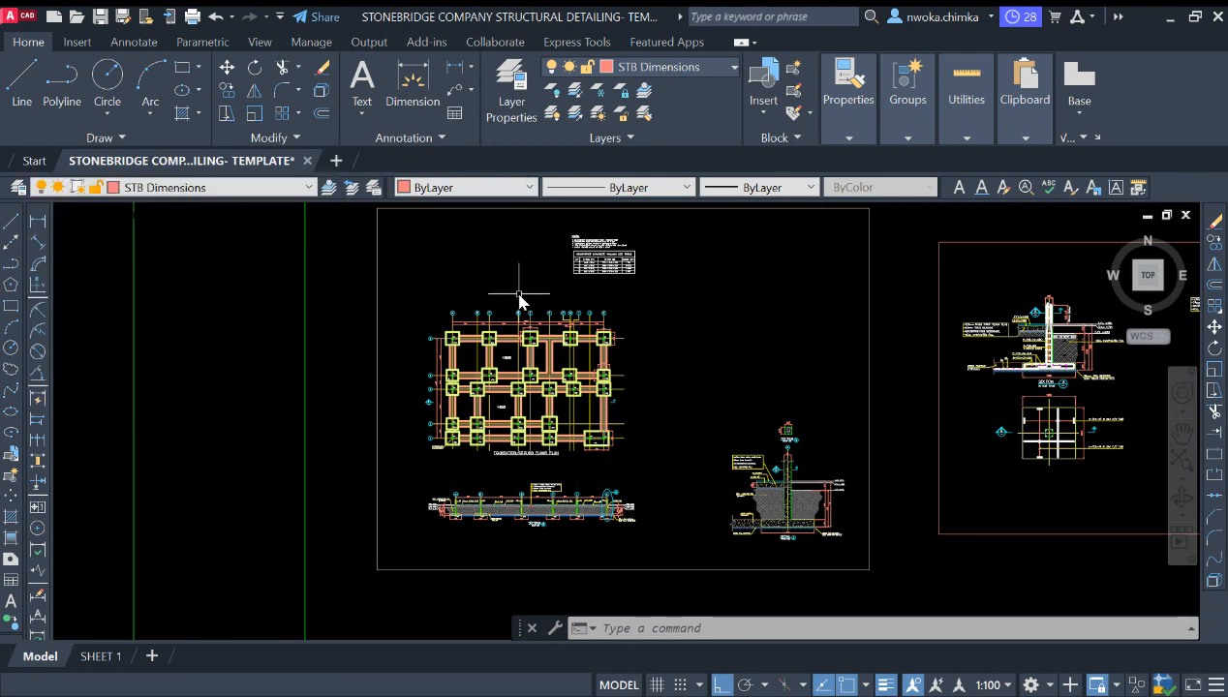
Examine the footing reinforcement details on the neighbouring sheet, comparing sections A and D and focusing on the two-column footing in section D
{"action": "scroll", "coordinate": [531, 366], "scroll_direction": "down", "scroll_amount": 2}
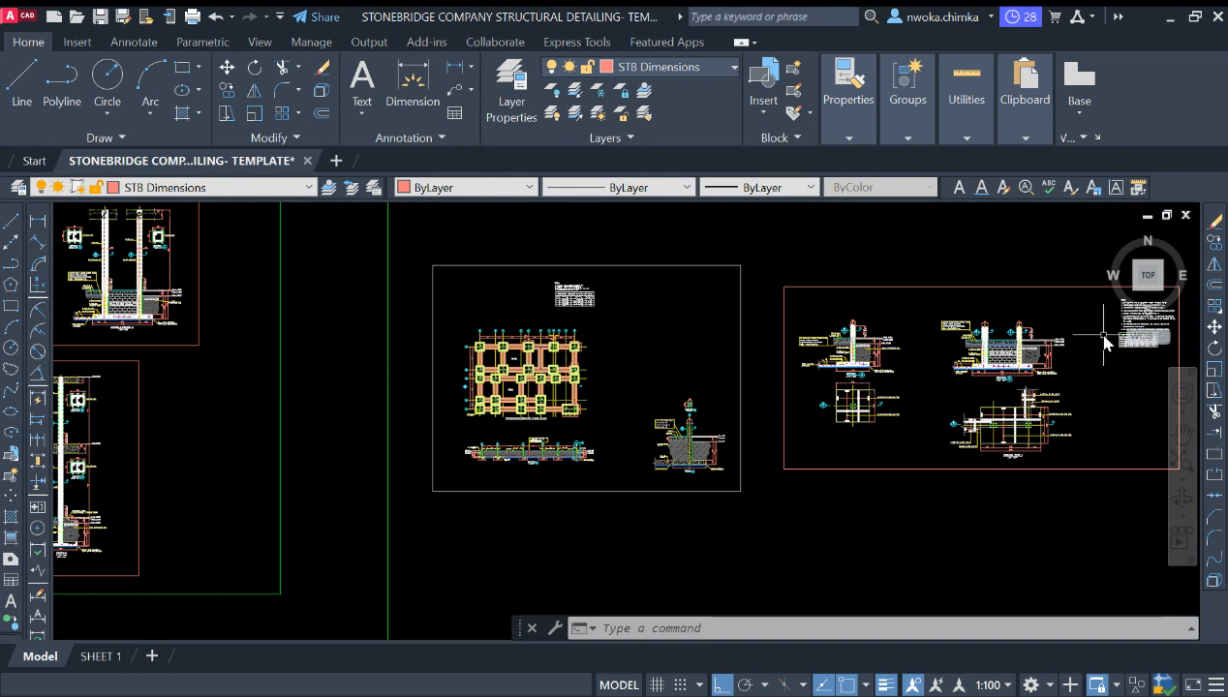
{"action": "scroll", "coordinate": [945, 358], "scroll_direction": "up", "scroll_amount": 4}
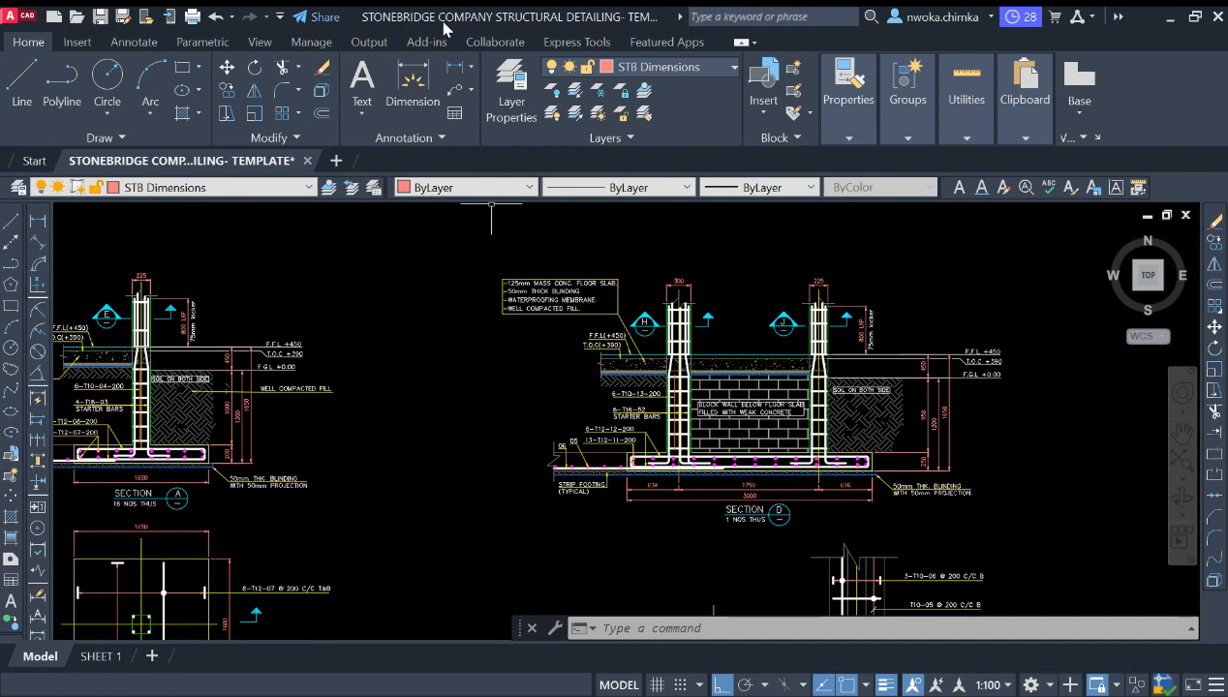
{"action": "scroll", "coordinate": [629, 329], "scroll_direction": "down", "scroll_amount": 6}
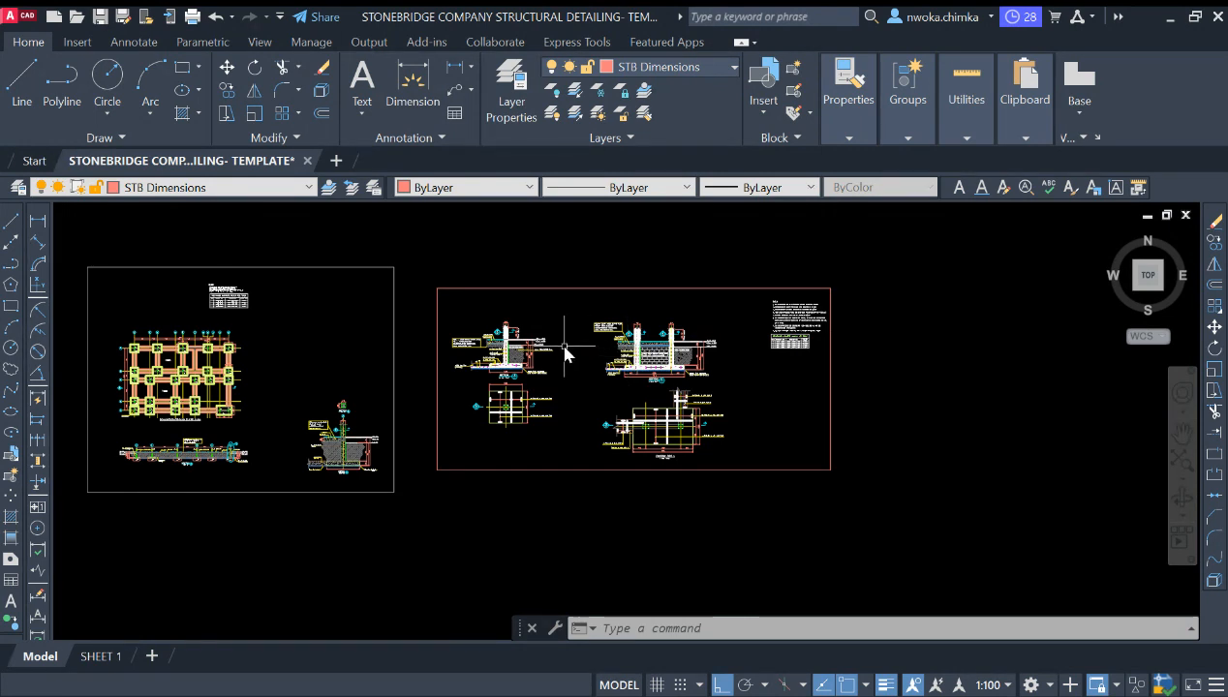
{"action": "scroll", "coordinate": [505, 360], "scroll_direction": "up", "scroll_amount": 2}
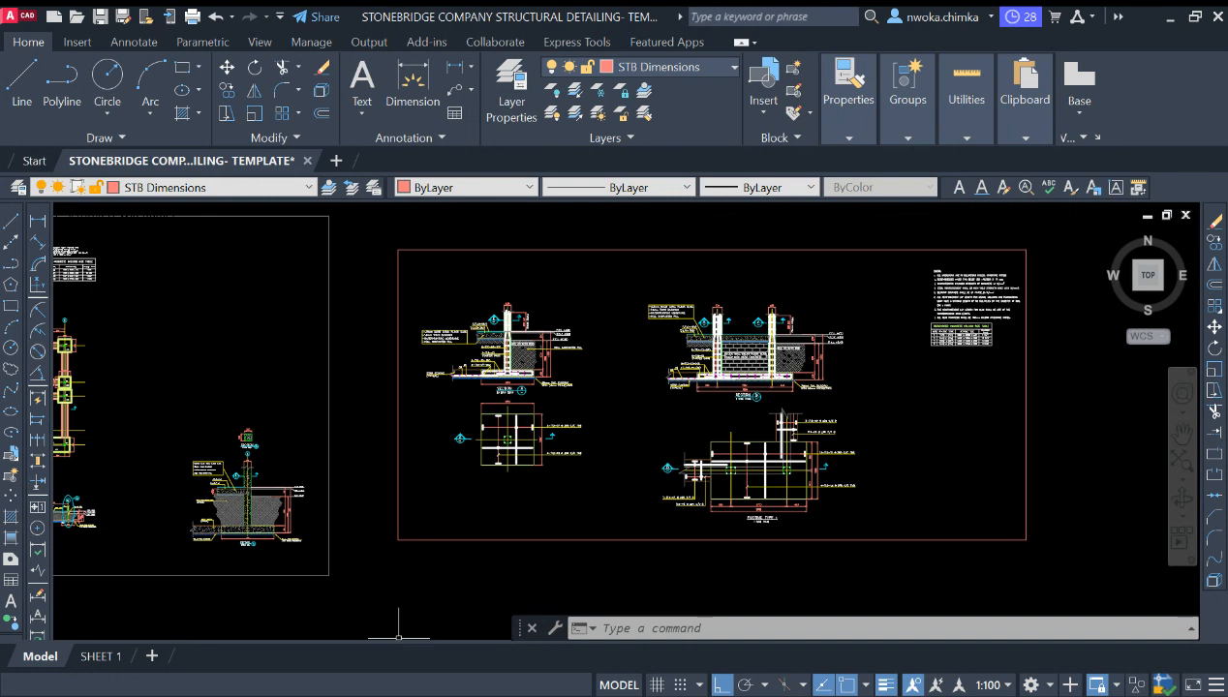
{"action": "scroll", "coordinate": [630, 305], "scroll_direction": "up", "scroll_amount": 4}
{"action": "scroll", "coordinate": [558, 318], "scroll_direction": "down", "scroll_amount": 4}
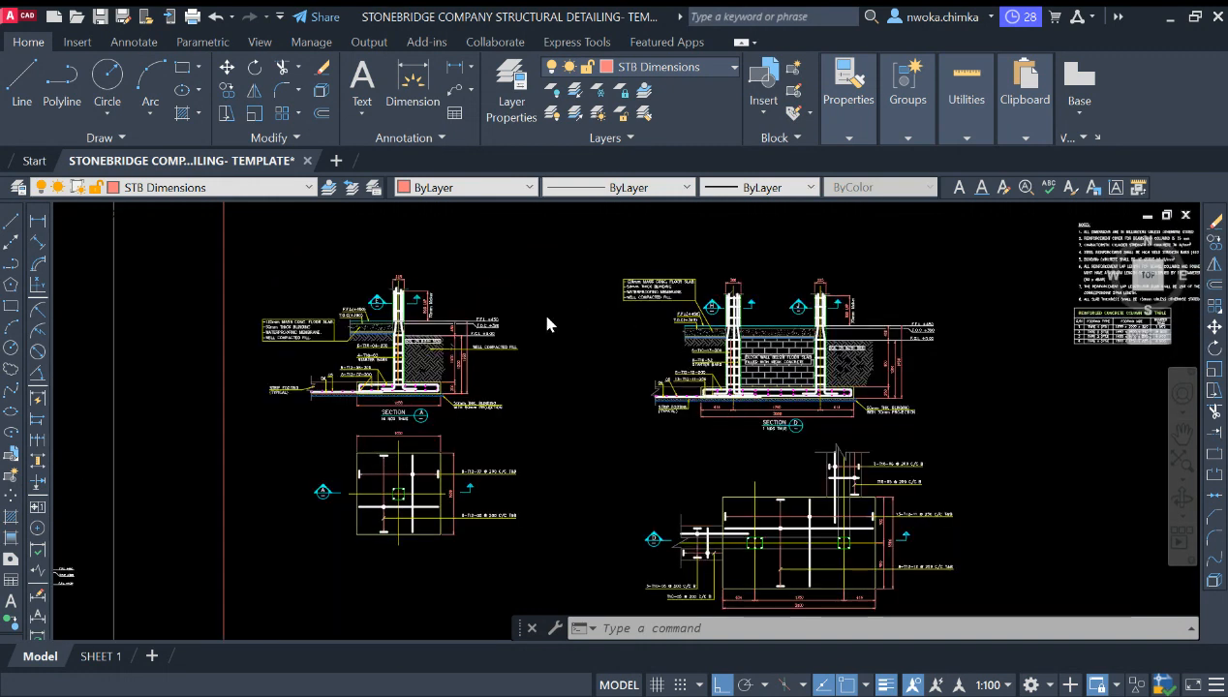
{"action": "scroll", "coordinate": [684, 320], "scroll_direction": "up", "scroll_amount": 2}
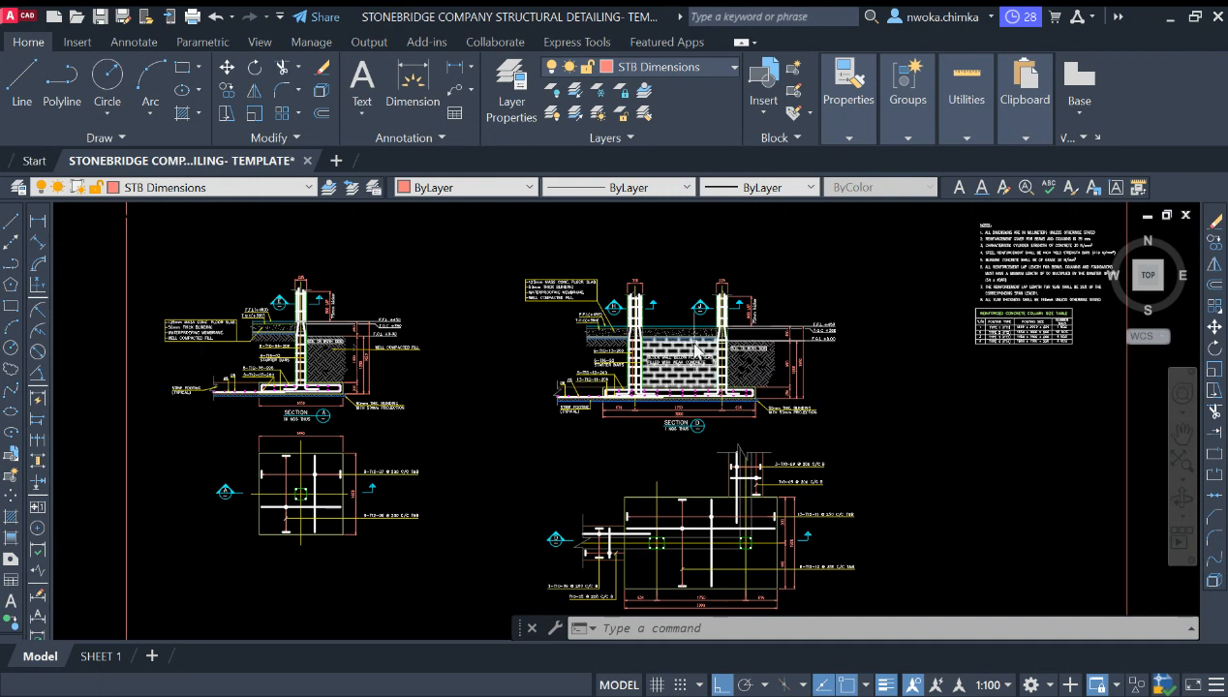
{"action": "scroll", "coordinate": [619, 358], "scroll_direction": "down", "scroll_amount": 3}
{"action": "scroll", "coordinate": [623, 366], "scroll_direction": "up", "scroll_amount": 3}
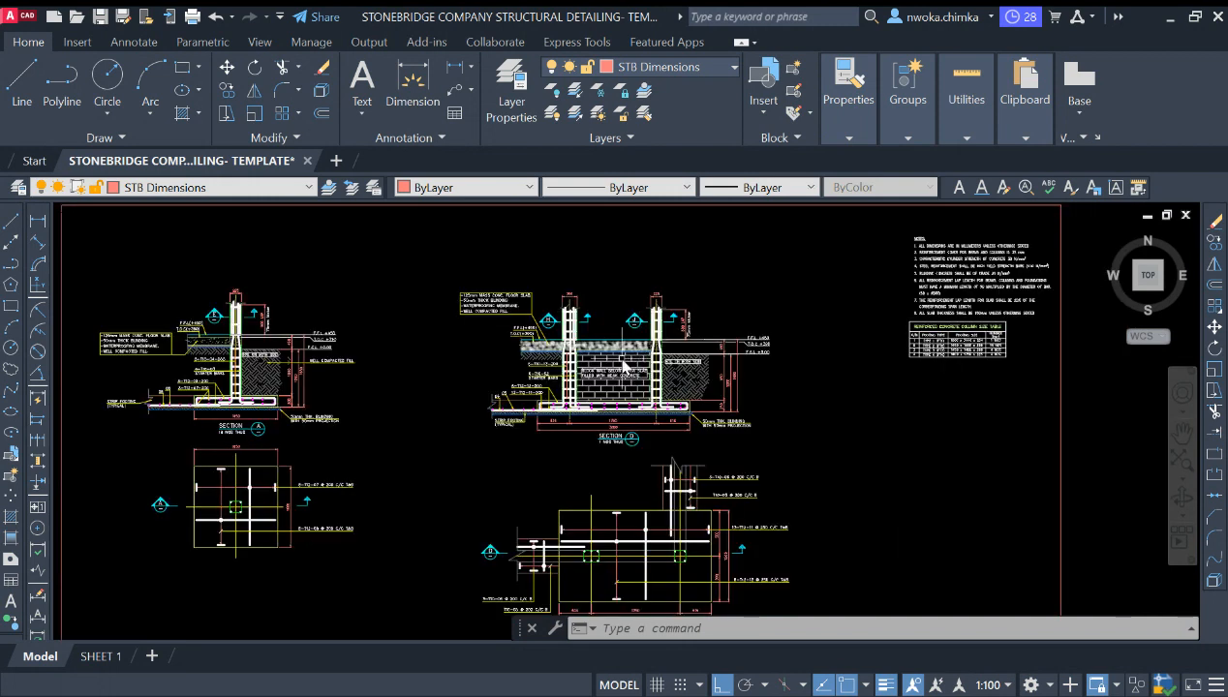
{"action": "scroll", "coordinate": [623, 366], "scroll_direction": "up", "scroll_amount": 3}
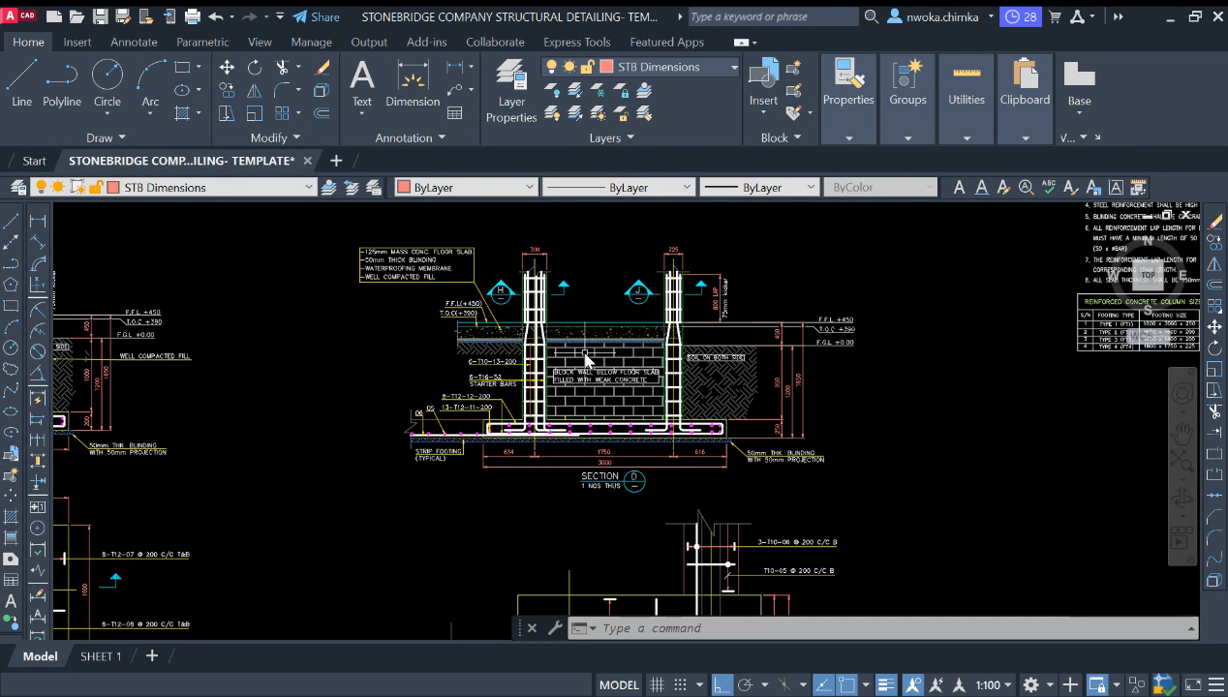
{"action": "scroll", "coordinate": [586, 358], "scroll_direction": "down", "scroll_amount": 4}
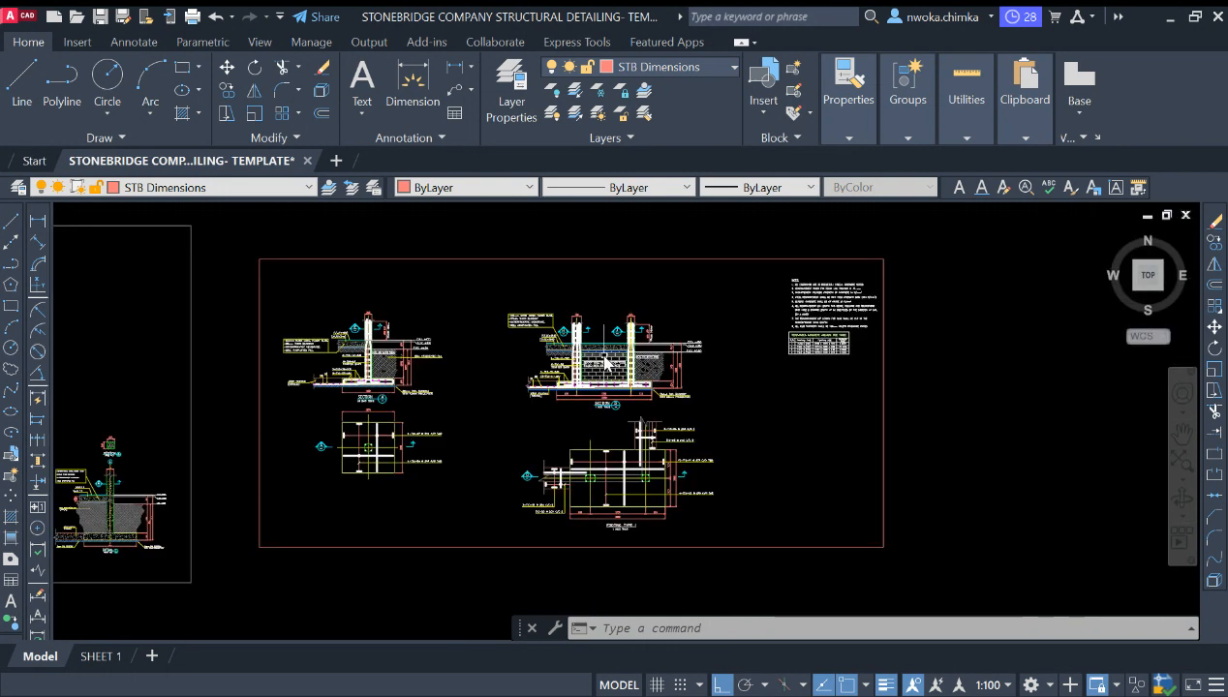
{"action": "scroll", "coordinate": [601, 360], "scroll_direction": "up", "scroll_amount": 2}
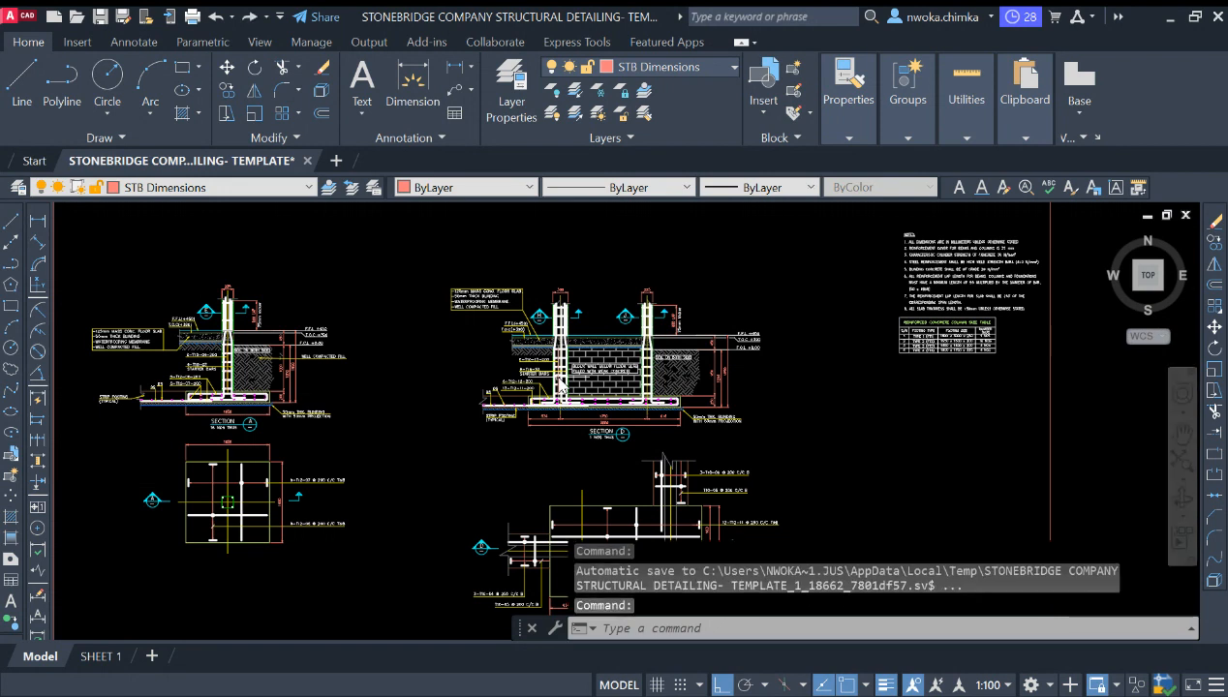
{"action": "scroll", "coordinate": [580, 334], "scroll_direction": "down", "scroll_amount": 2}
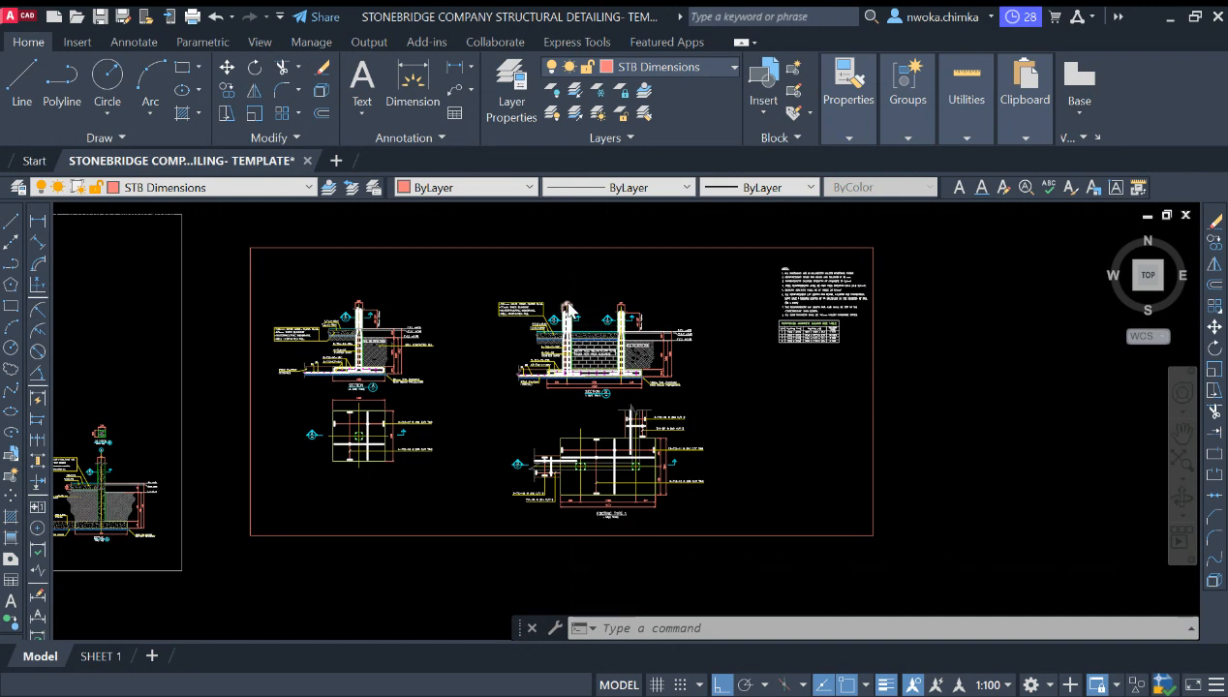
{"action": "scroll", "coordinate": [573, 309], "scroll_direction": "up", "scroll_amount": 3}
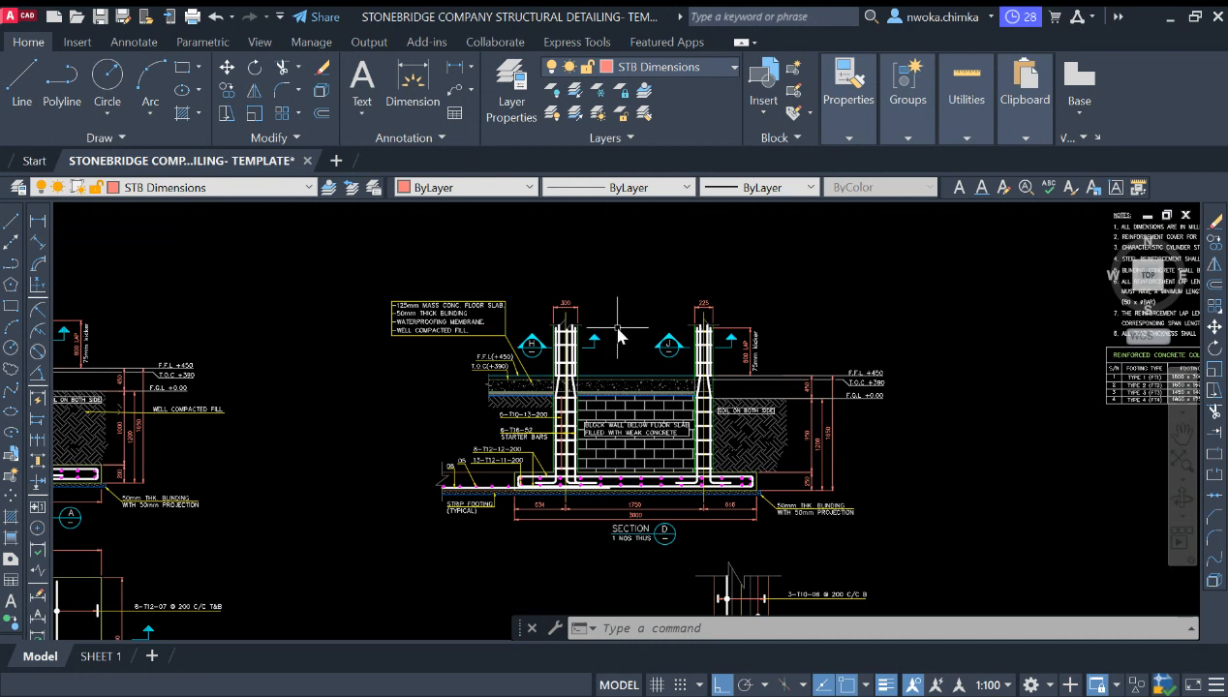
{"action": "scroll", "coordinate": [562, 344], "scroll_direction": "up", "scroll_amount": 2}
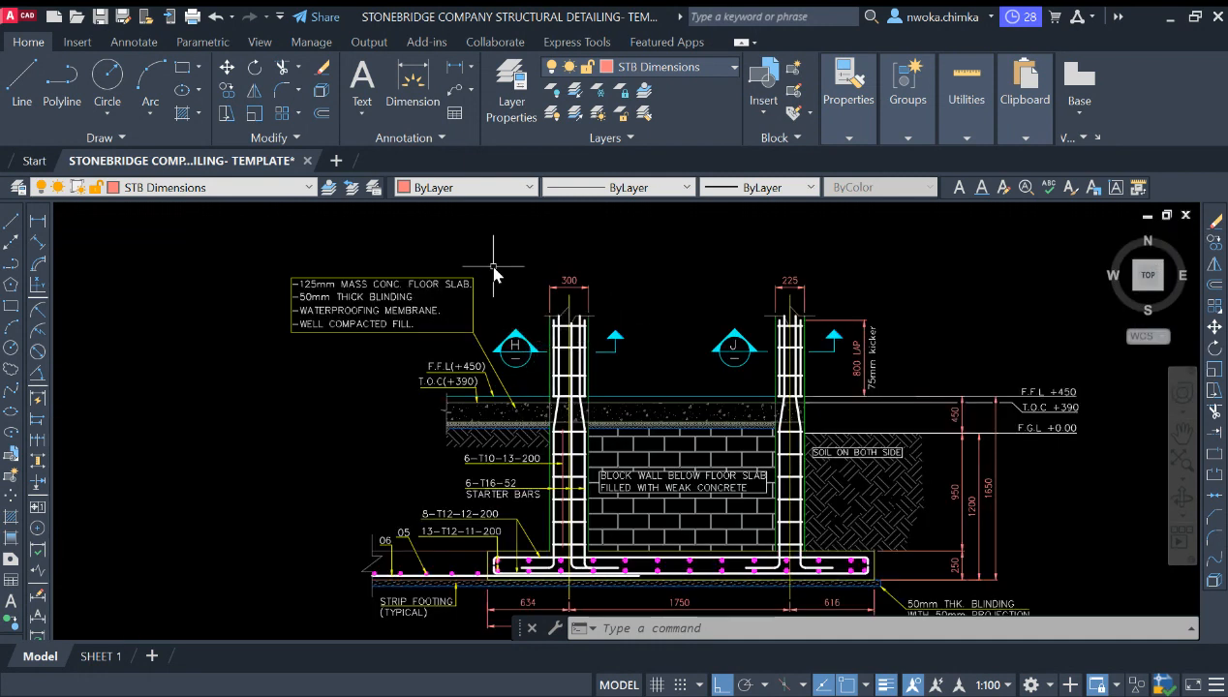
Return from section D to the foundation/ground floor plan and examine its footing types, connecting strip footings and column positions along the gridlines
{"action": "scroll", "coordinate": [562, 353], "scroll_direction": "down", "scroll_amount": 8}
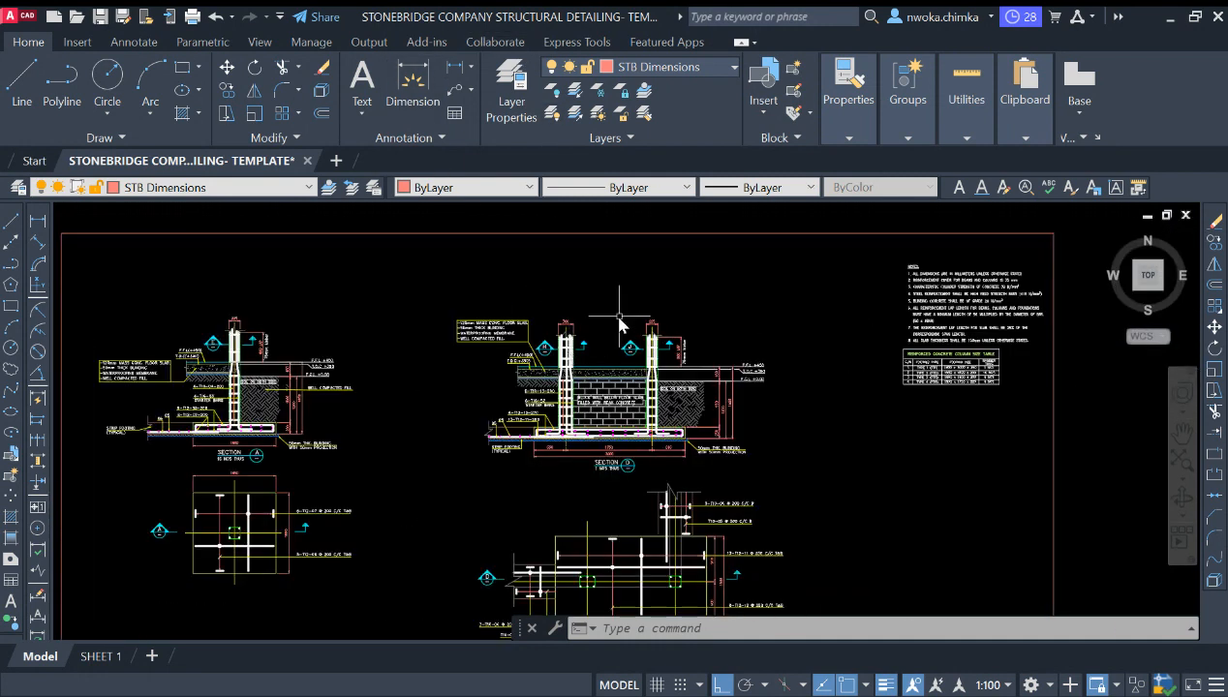
{"action": "scroll", "coordinate": [269, 380], "scroll_direction": "up", "scroll_amount": 6}
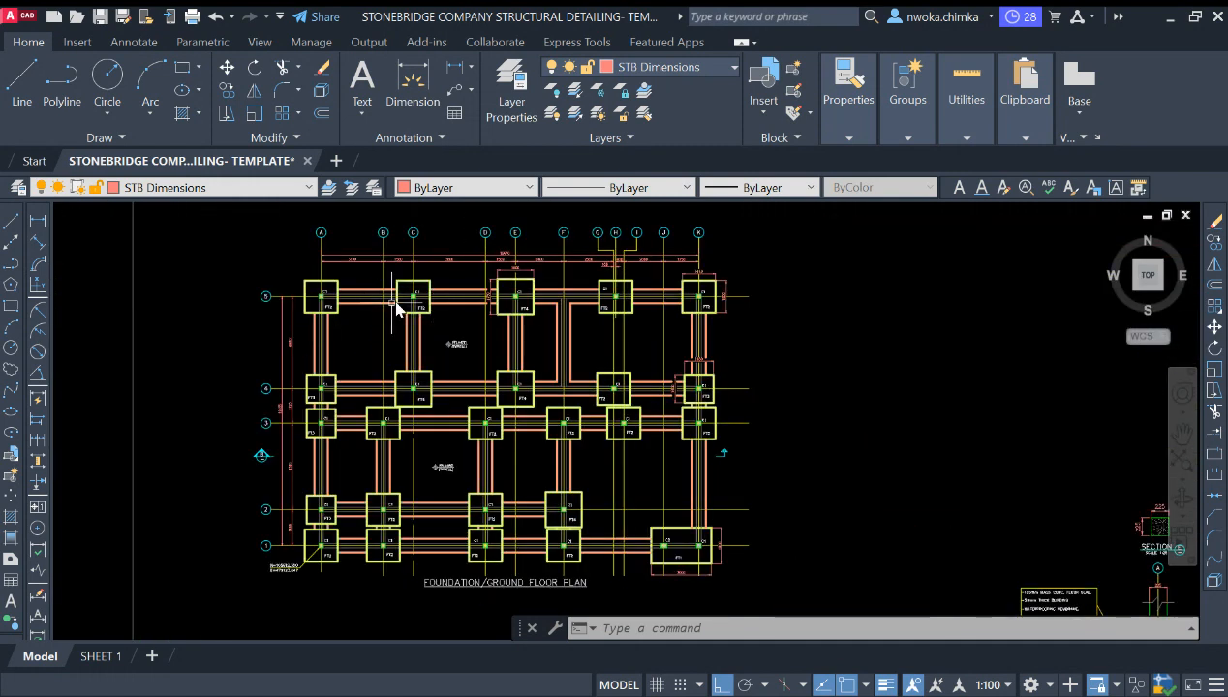
{"action": "scroll", "coordinate": [397, 318], "scroll_direction": "down", "scroll_amount": 2}
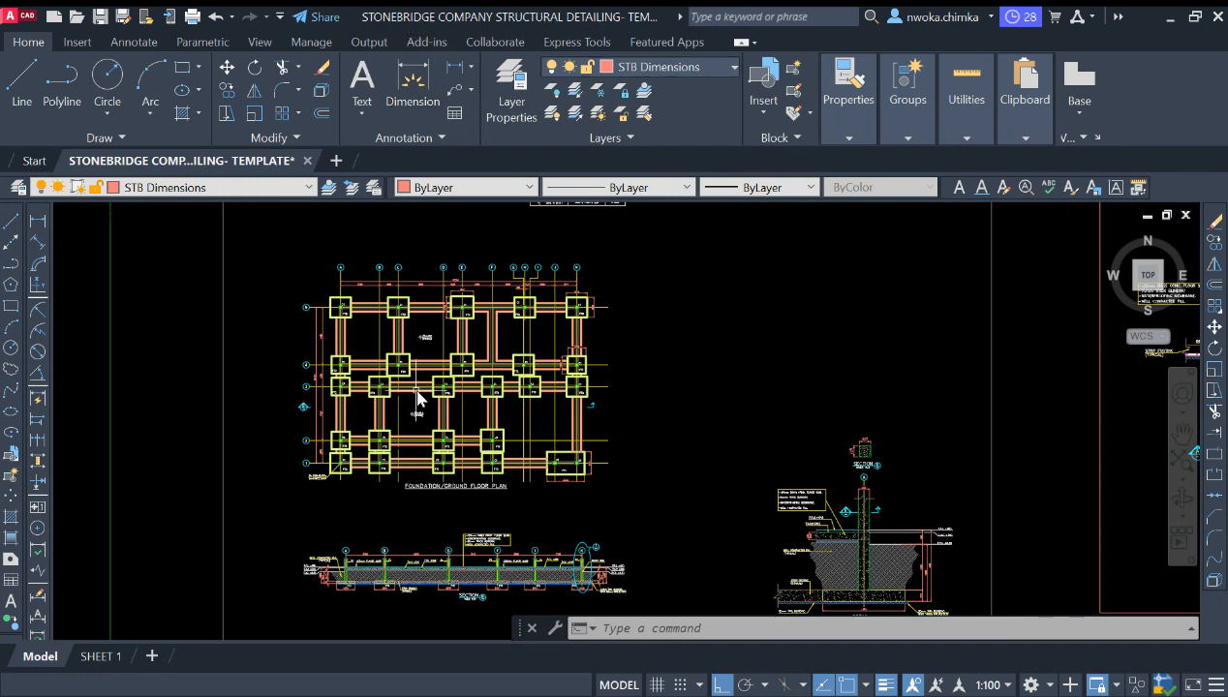
{"action": "scroll", "coordinate": [446, 465], "scroll_direction": "up", "scroll_amount": 2}
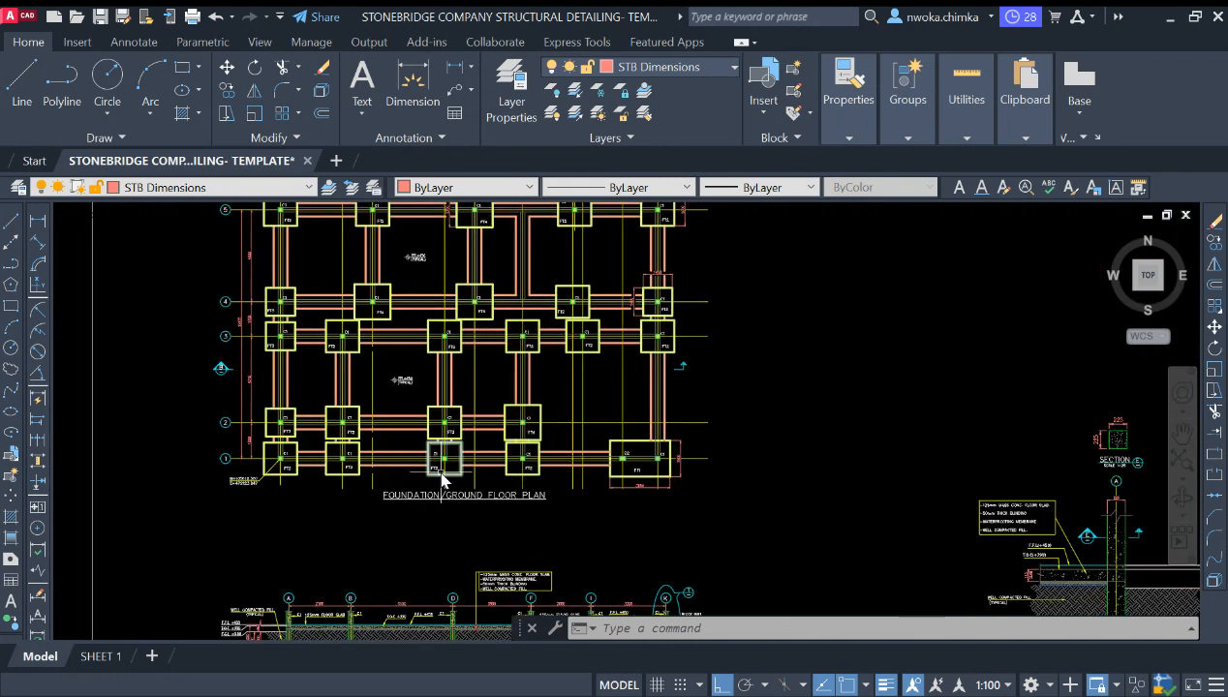
{"action": "middle_click_drag", "start_coordinate": [429, 452], "coordinate": [438, 508]}
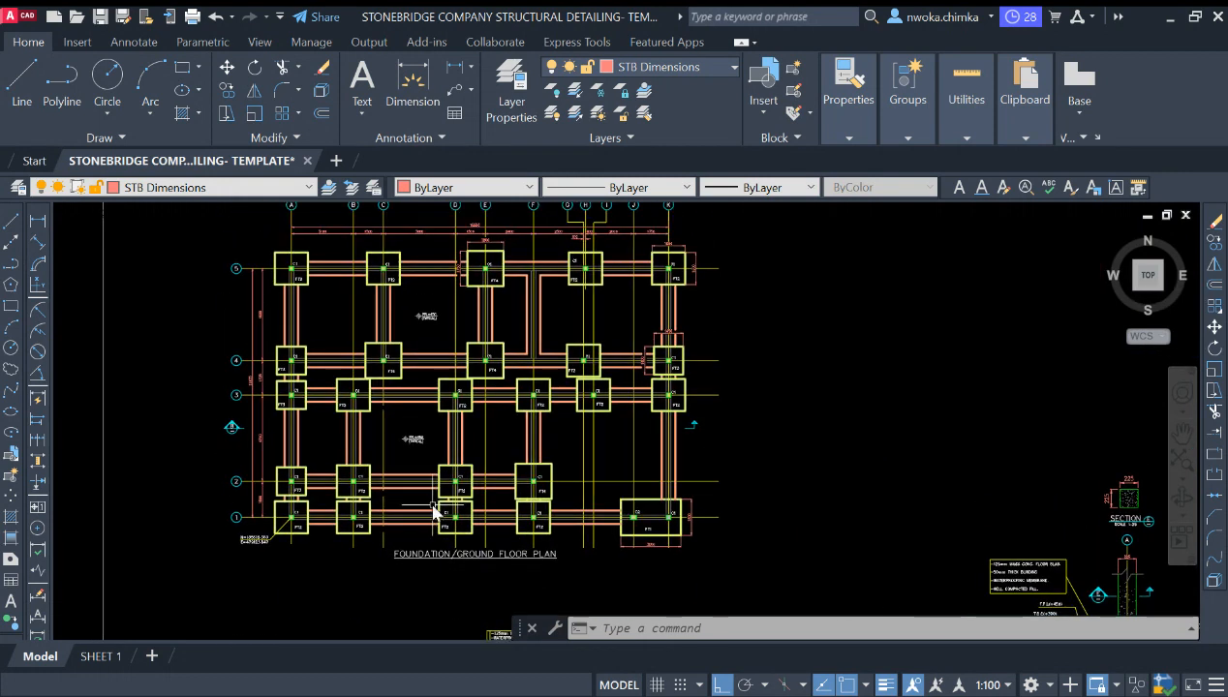
{"action": "scroll", "coordinate": [545, 552], "scroll_direction": "up", "scroll_amount": 2}
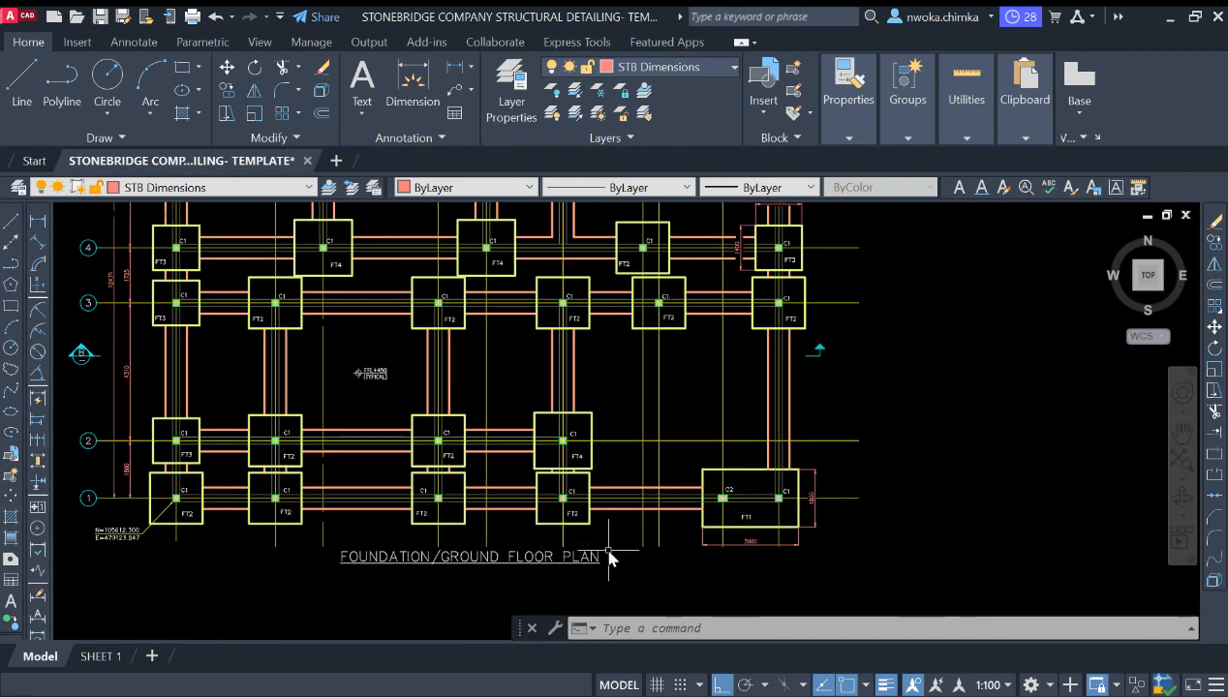
{"action": "scroll", "coordinate": [481, 405], "scroll_direction": "down", "scroll_amount": 4}
{"action": "scroll", "coordinate": [480, 399], "scroll_direction": "down", "scroll_amount": 2}
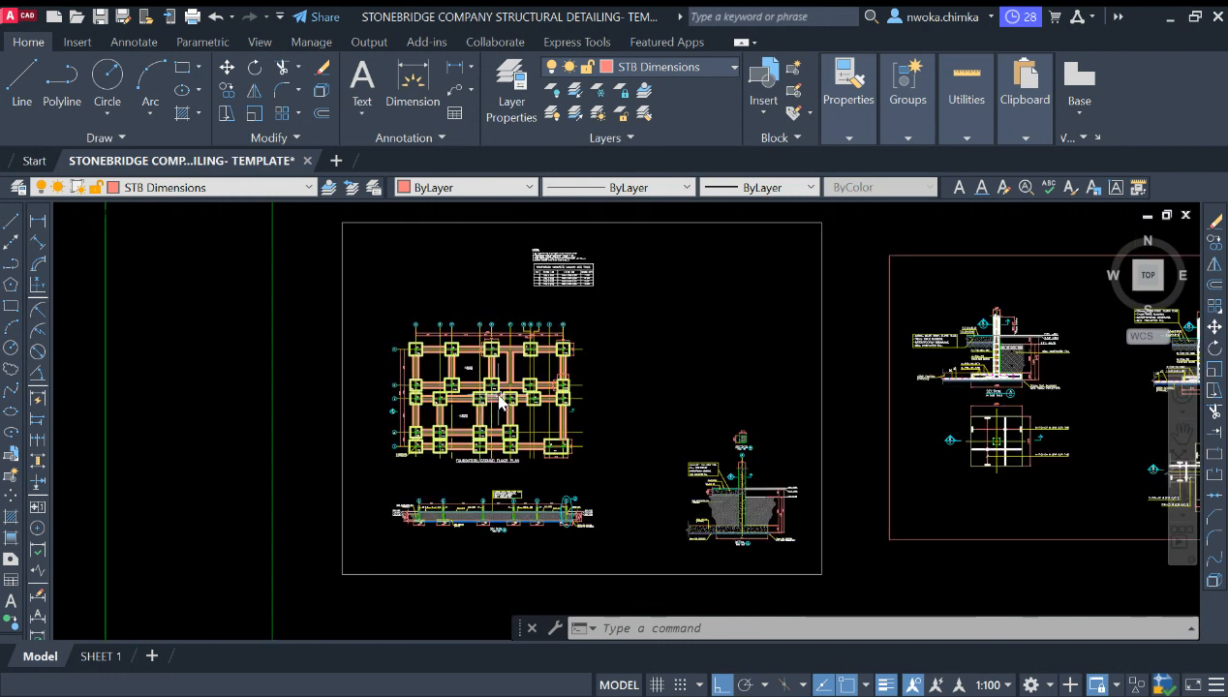
{"action": "middle_click_drag", "start_coordinate": [498, 372], "coordinate": [488, 305]}
{"action": "scroll", "coordinate": [455, 273], "scroll_direction": "up", "scroll_amount": 2}
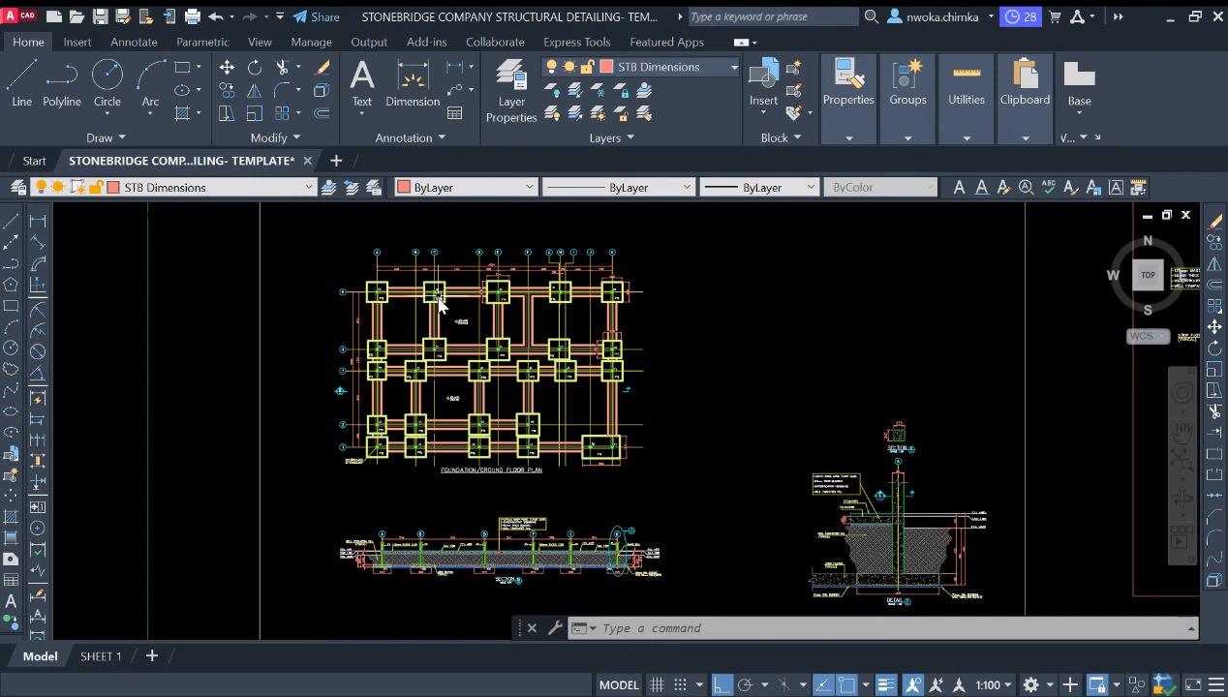
{"action": "scroll", "coordinate": [478, 272], "scroll_direction": "up", "scroll_amount": 2}
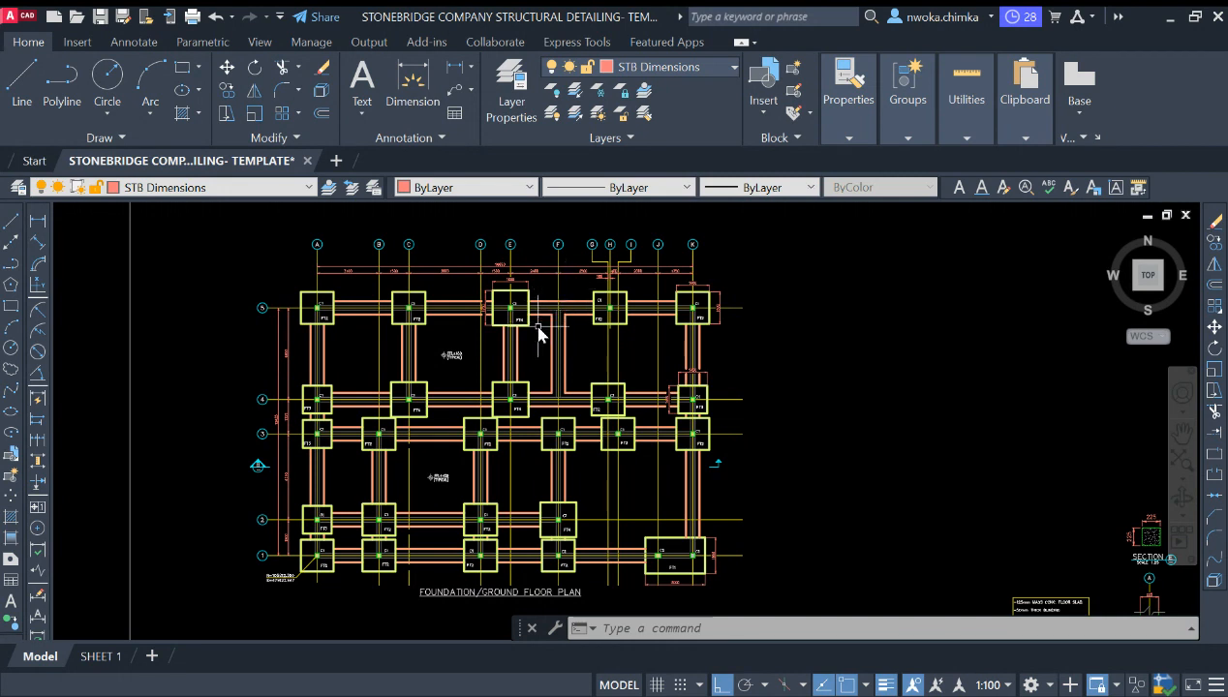
{"action": "scroll", "coordinate": [485, 287], "scroll_direction": "up", "scroll_amount": 1}
{"action": "scroll", "coordinate": [514, 301], "scroll_direction": "down", "scroll_amount": 1}
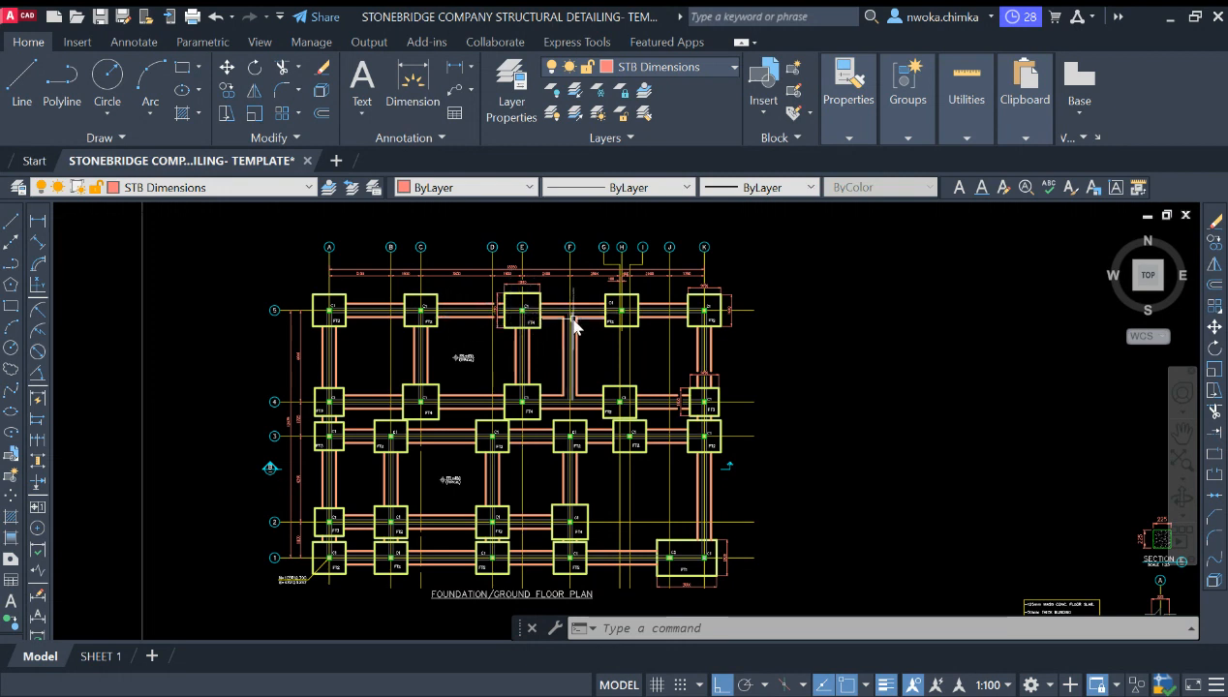
{"action": "scroll", "coordinate": [508, 357], "scroll_direction": "down", "scroll_amount": 2}
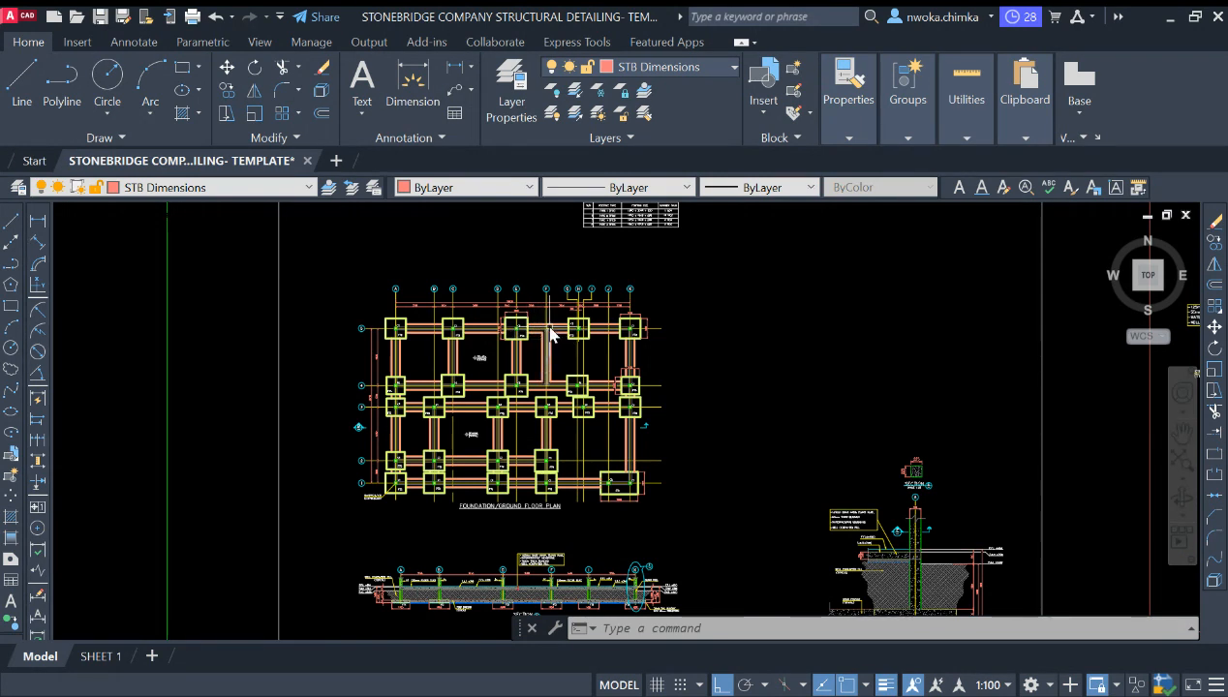
{"action": "scroll", "coordinate": [402, 335], "scroll_direction": "up", "scroll_amount": 2}
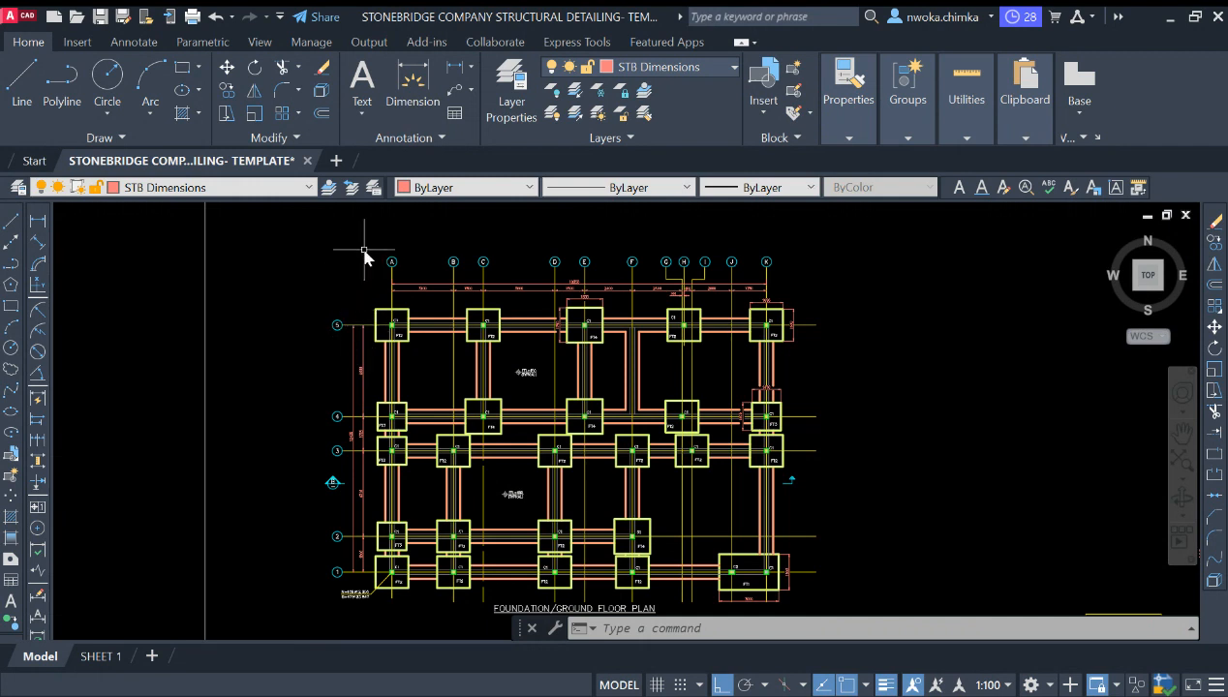
{"action": "left_click", "coordinate": [831, 228]}
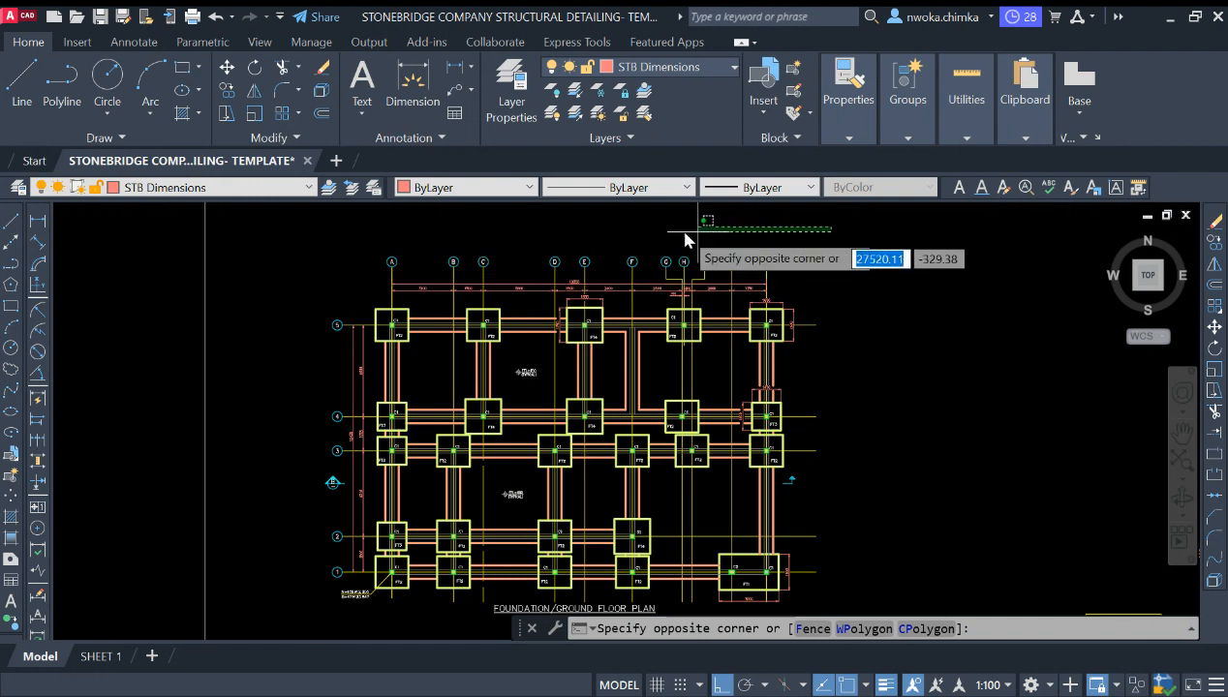
{"action": "left_click", "coordinate": [414, 250]}
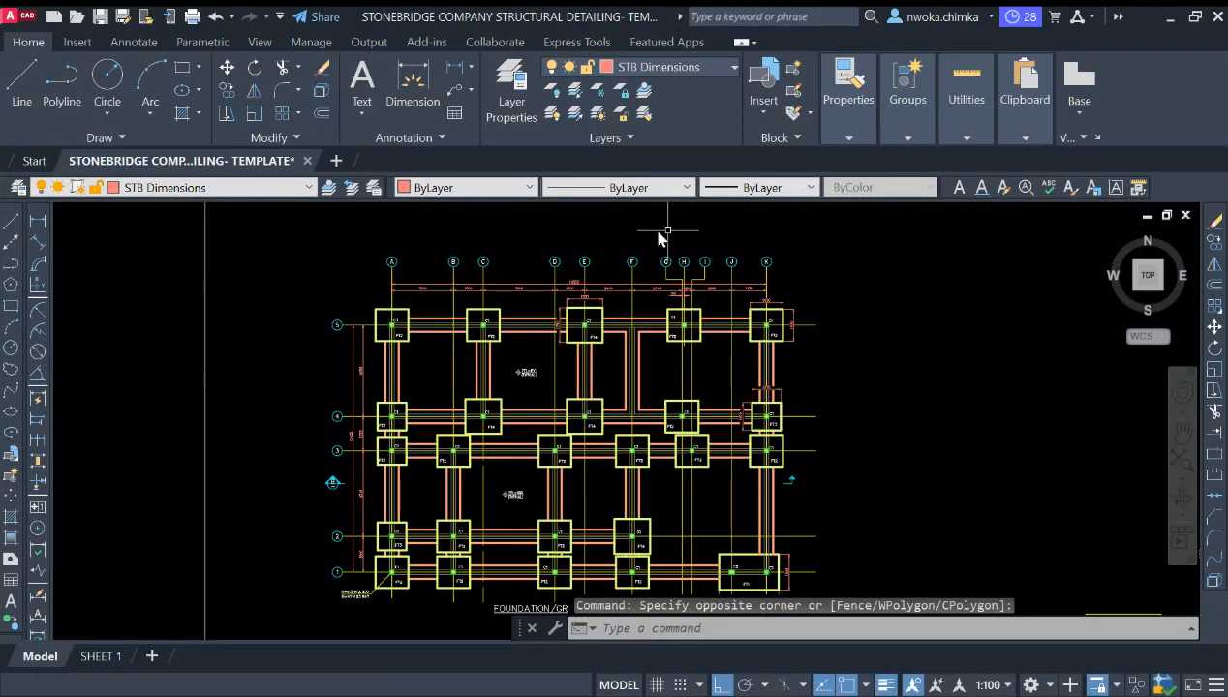
{"action": "left_click", "coordinate": [849, 210]}
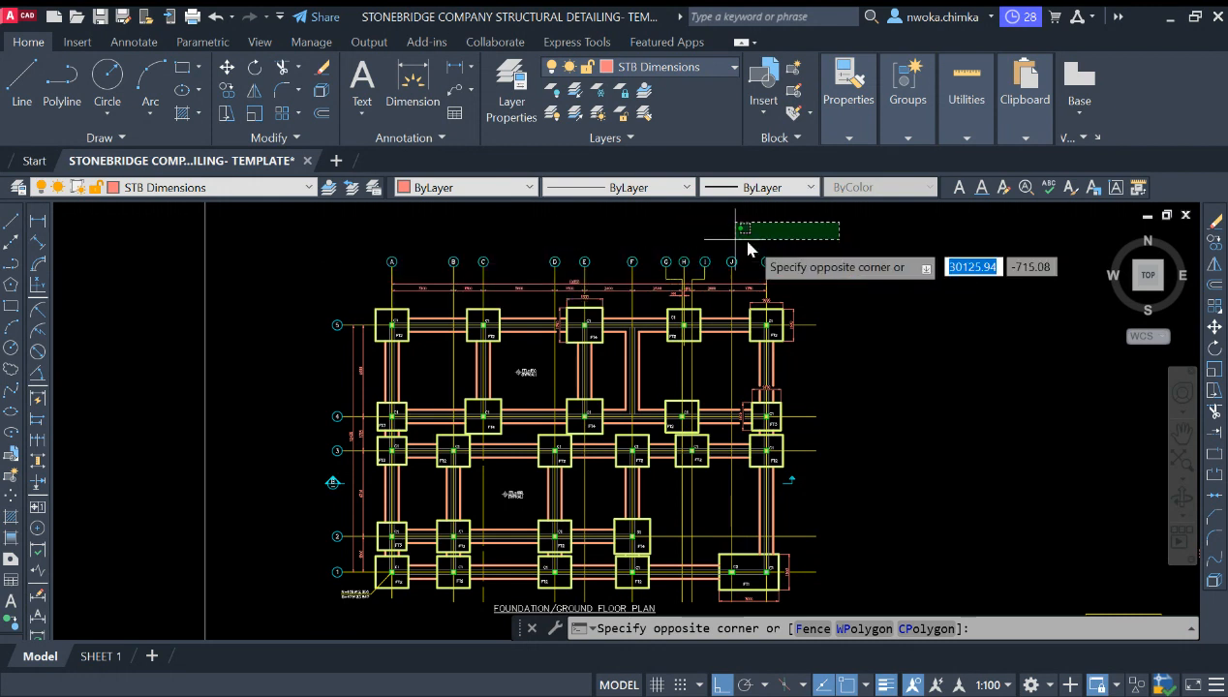
{"action": "left_click", "coordinate": [796, 248]}
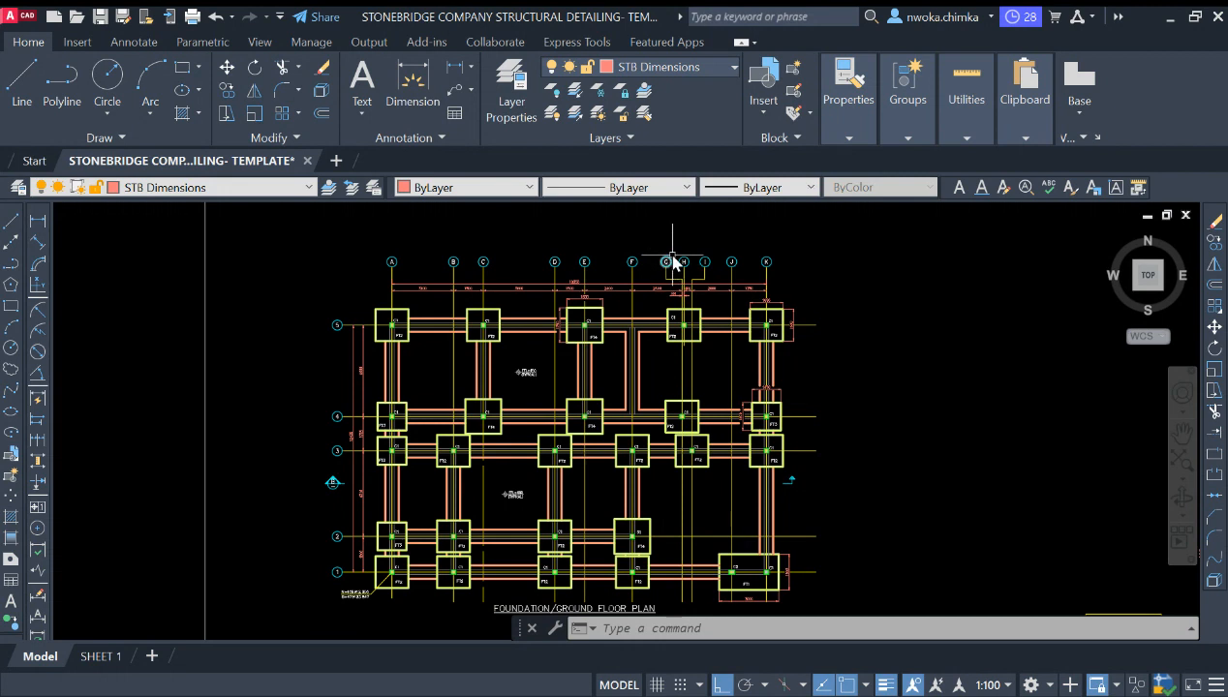
Examine the foundation plan sheet alongside the footing reinforcement sheet and their place among the template's surrounding groups of drawings
{"action": "scroll", "coordinate": [678, 272], "scroll_direction": "down", "scroll_amount": 4}
{"action": "scroll", "coordinate": [578, 345], "scroll_direction": "up", "scroll_amount": 5}
{"action": "scroll", "coordinate": [457, 338], "scroll_direction": "down", "scroll_amount": 3}
{"action": "scroll", "coordinate": [494, 329], "scroll_direction": "down", "scroll_amount": 2}
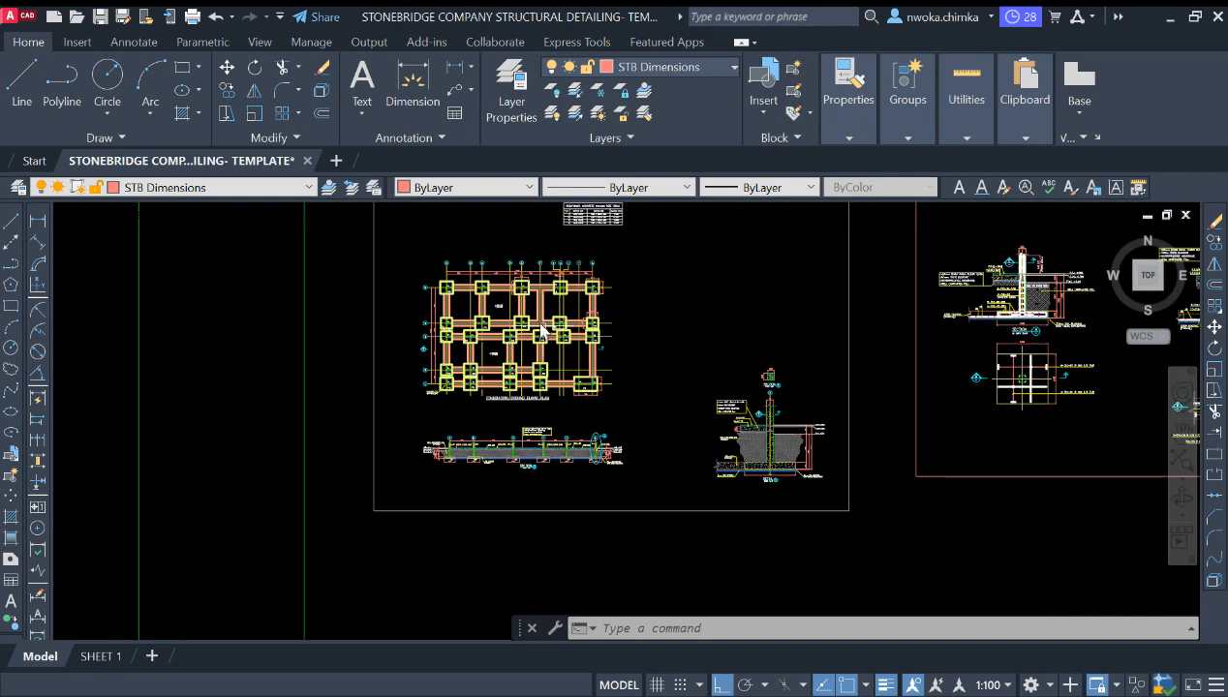
{"action": "scroll", "coordinate": [219, 392], "scroll_direction": "down", "scroll_amount": 3}
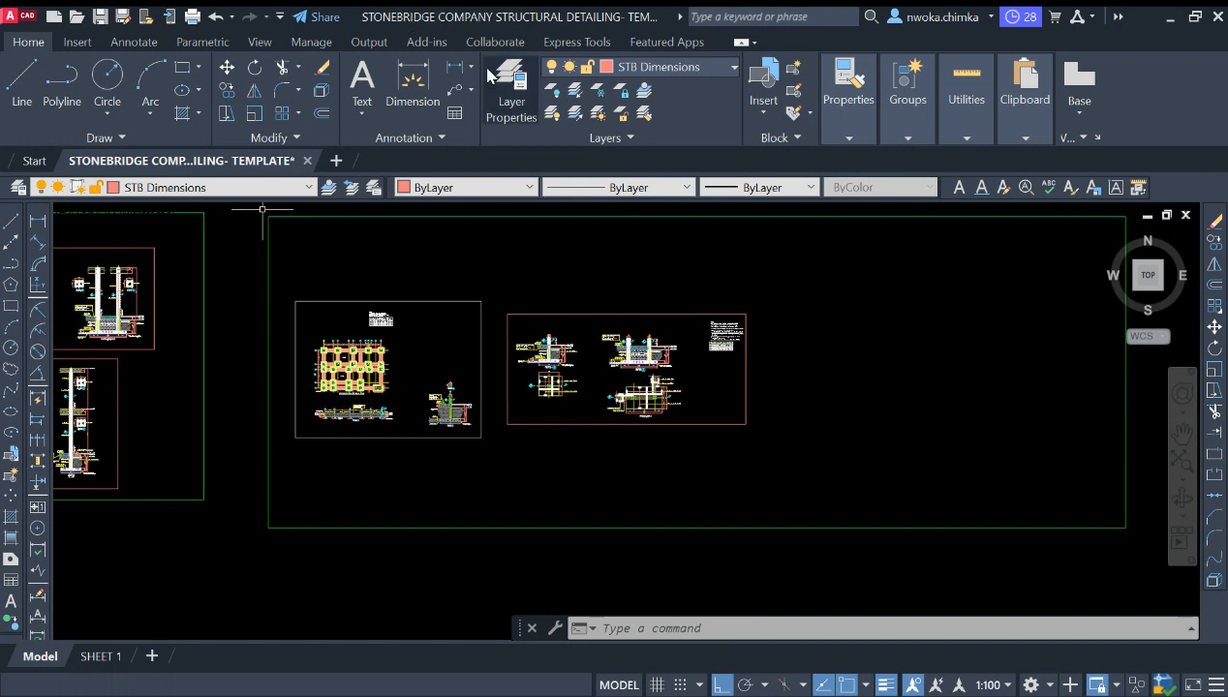
{"action": "scroll", "coordinate": [354, 373], "scroll_direction": "up", "scroll_amount": 6}
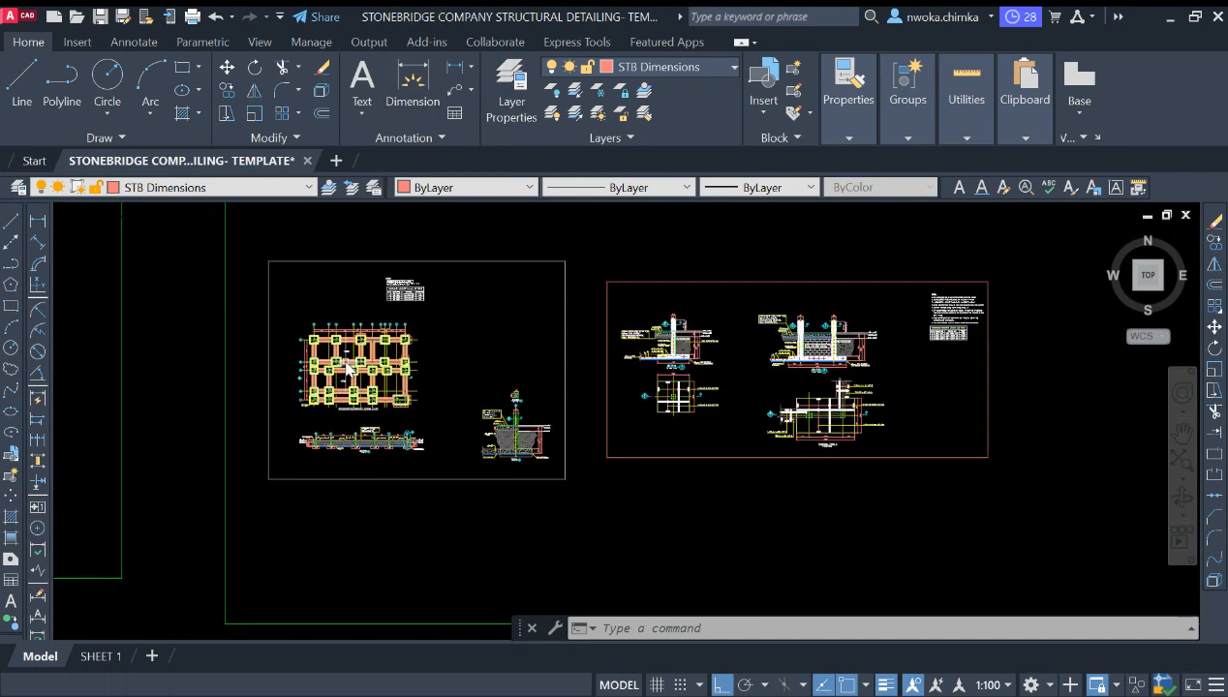
{"action": "scroll", "coordinate": [358, 363], "scroll_direction": "down", "scroll_amount": 2}
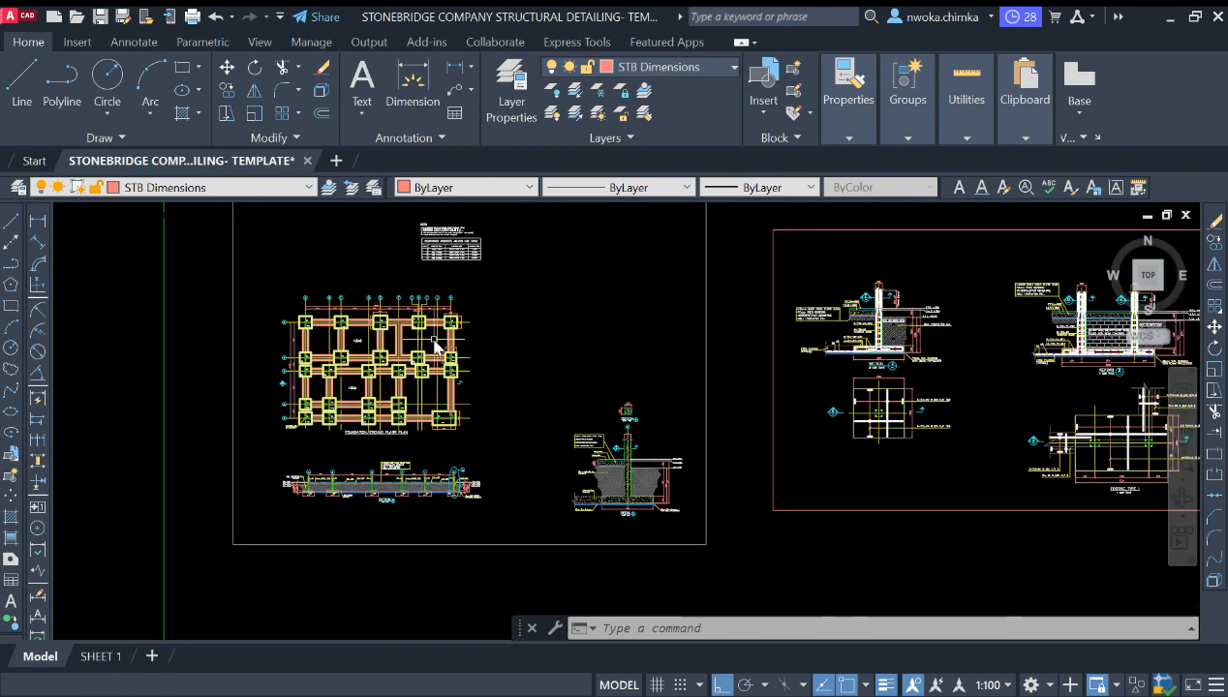
{"action": "scroll", "coordinate": [484, 325], "scroll_direction": "down", "scroll_amount": 4}
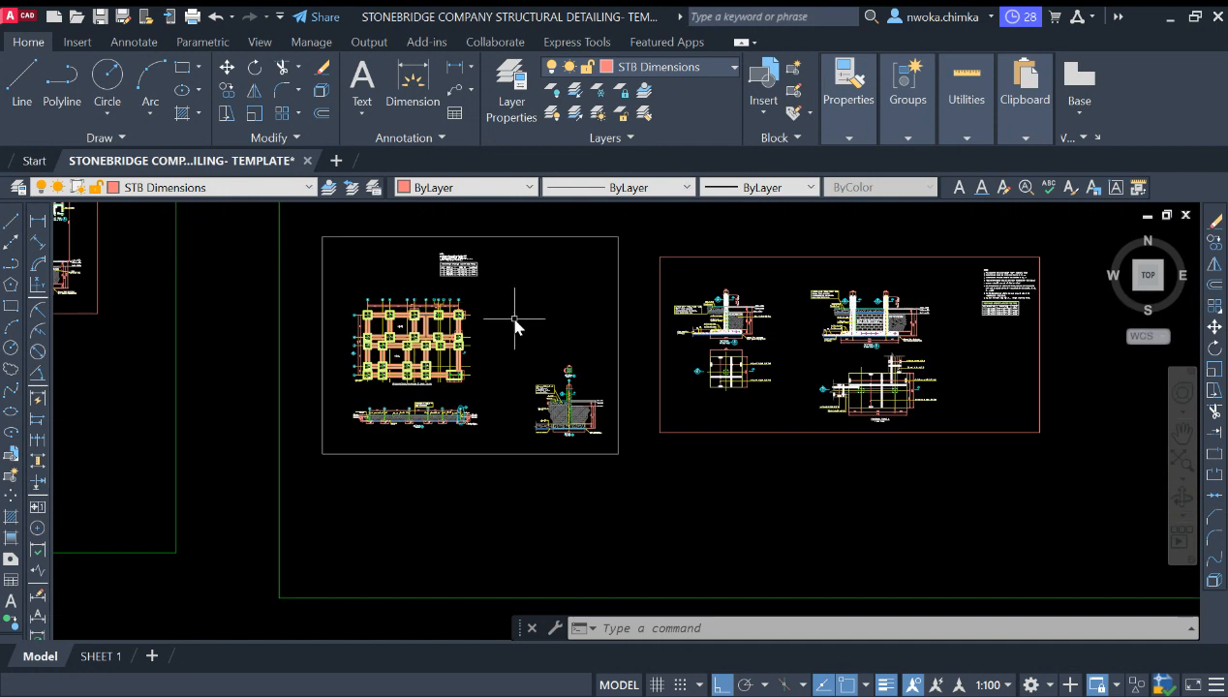
{"action": "scroll", "coordinate": [497, 340], "scroll_direction": "down", "scroll_amount": 1}
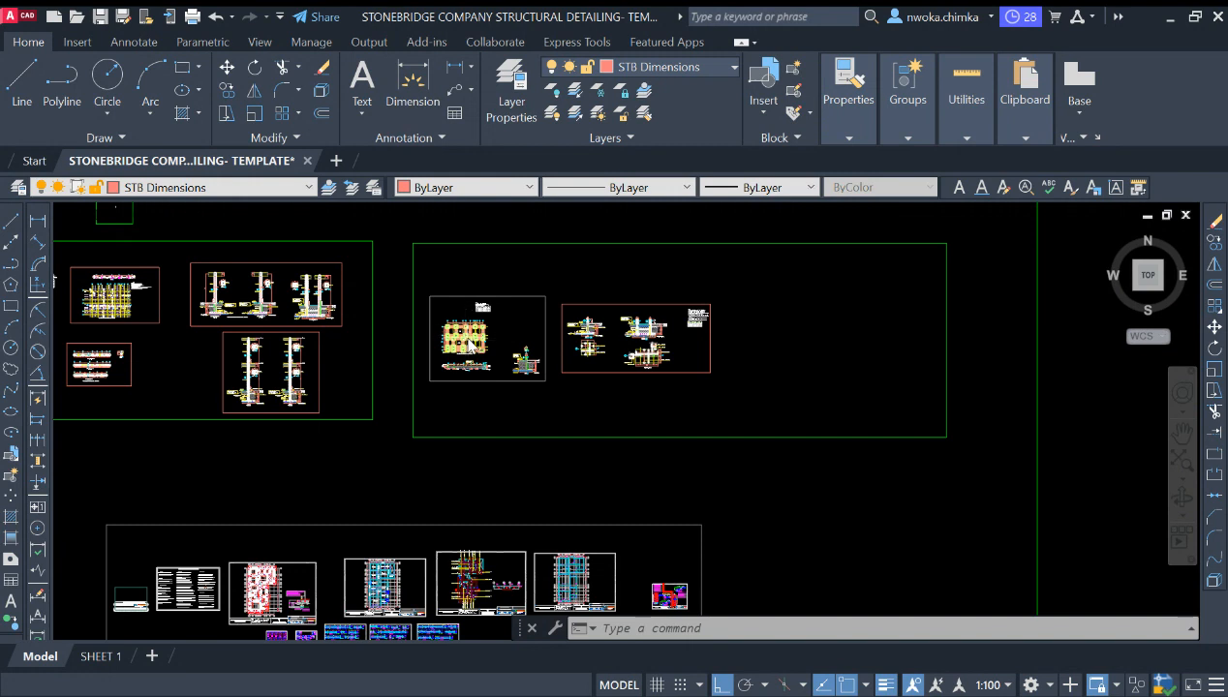
{"action": "scroll", "coordinate": [471, 344], "scroll_direction": "up", "scroll_amount": 2}
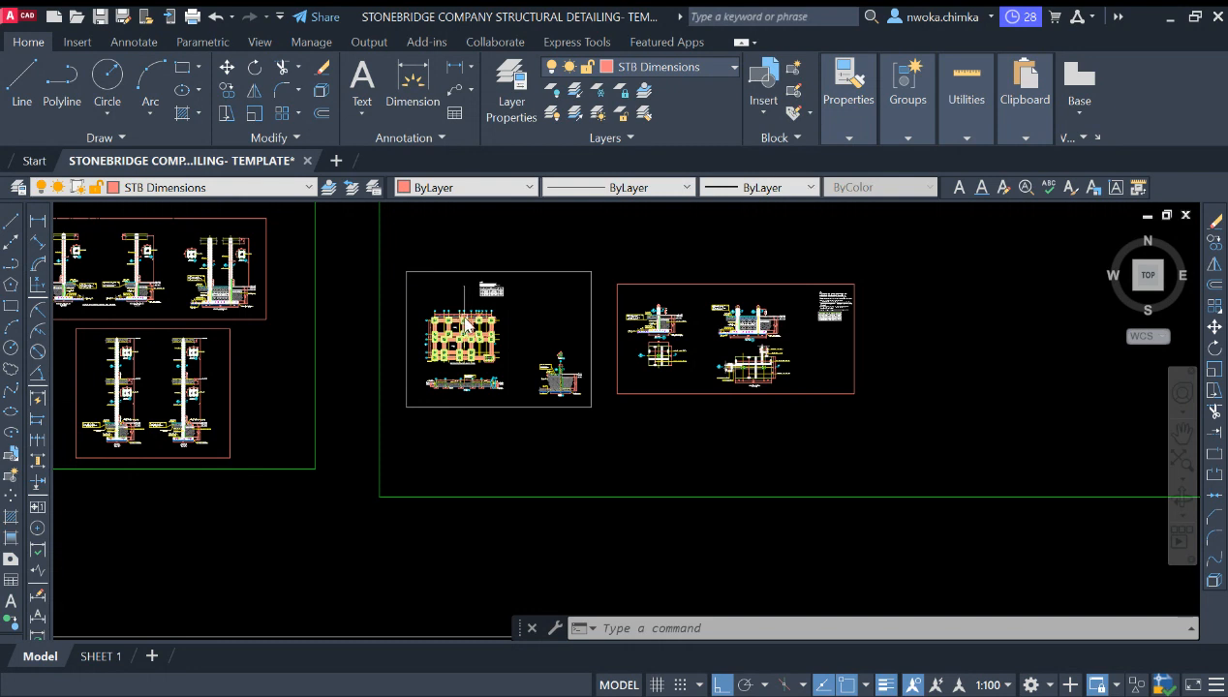
{"action": "scroll", "coordinate": [474, 327], "scroll_direction": "up", "scroll_amount": 2}
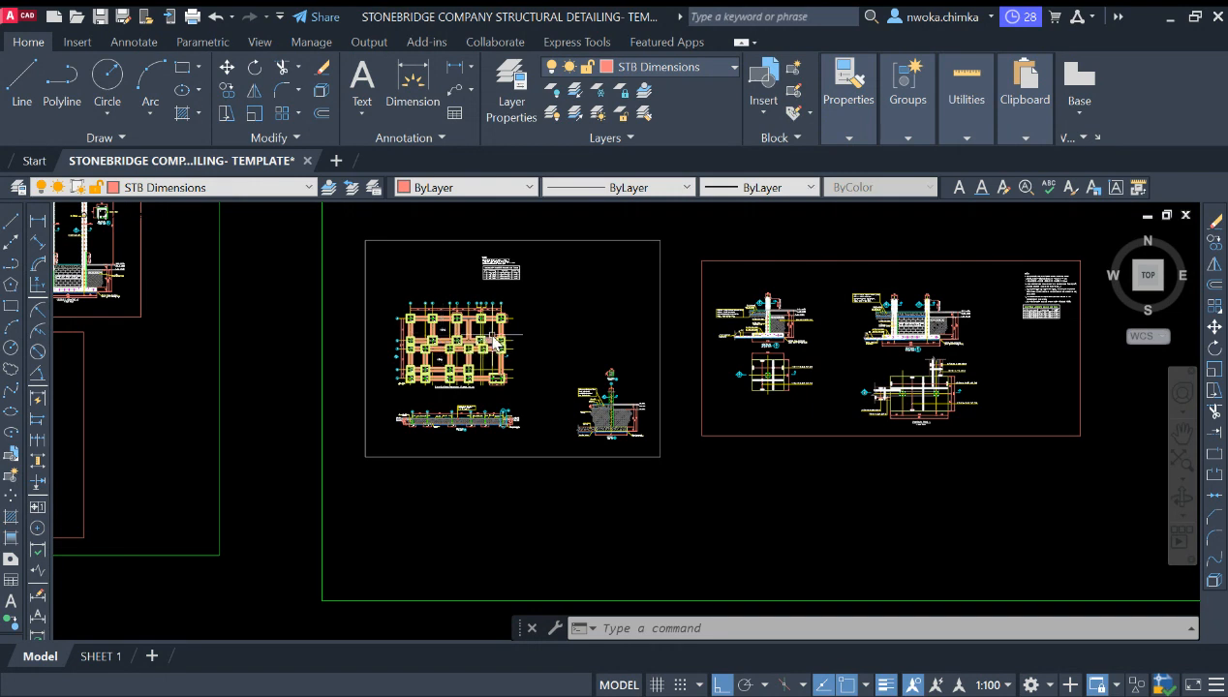
{"action": "scroll", "coordinate": [775, 327], "scroll_direction": "up", "scroll_amount": 2}
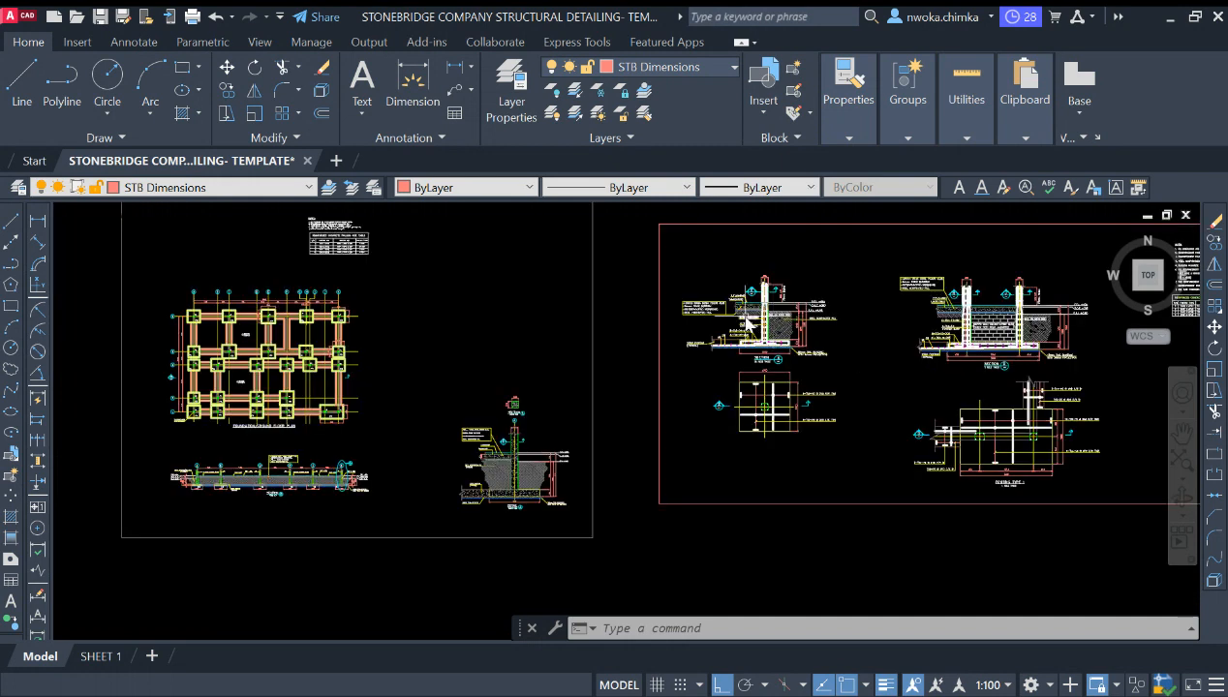
{"action": "scroll", "coordinate": [786, 309], "scroll_direction": "up", "scroll_amount": 3}
{"action": "scroll", "coordinate": [625, 323], "scroll_direction": "down", "scroll_amount": 5}
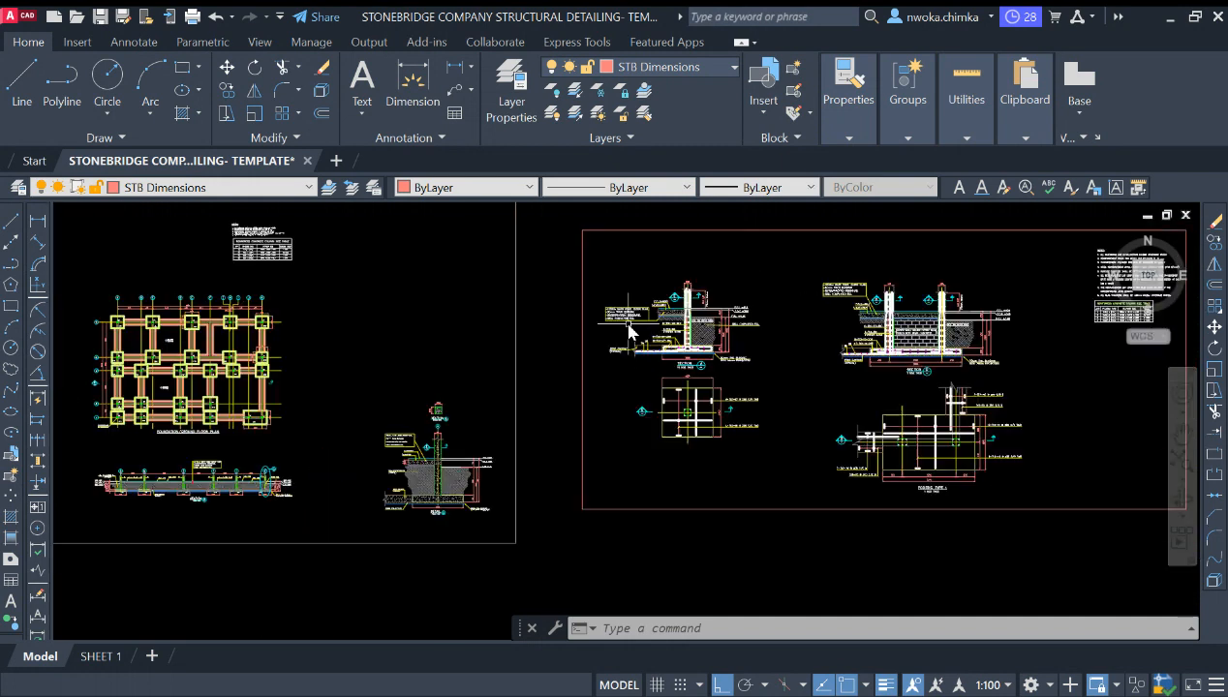
{"action": "scroll", "coordinate": [644, 334], "scroll_direction": "down", "scroll_amount": 2}
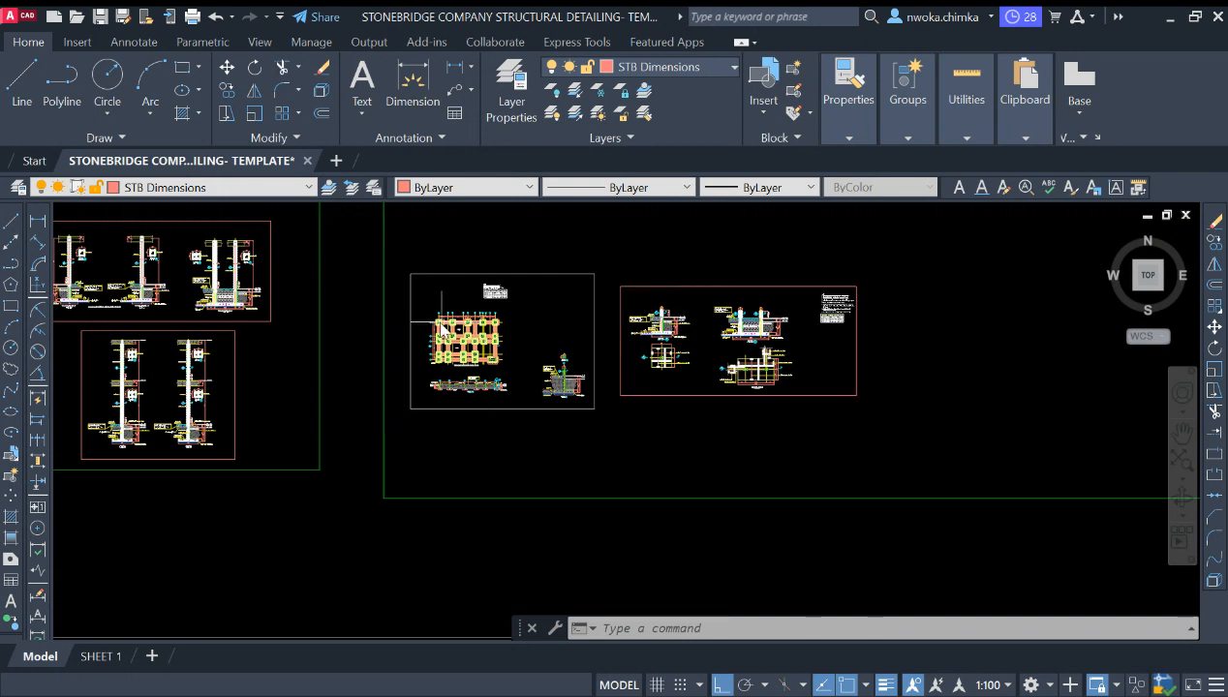
{"action": "scroll", "coordinate": [441, 322], "scroll_direction": "up", "scroll_amount": 2}
{"action": "scroll", "coordinate": [486, 379], "scroll_direction": "up", "scroll_amount": 1}
{"action": "scroll", "coordinate": [411, 356], "scroll_direction": "down", "scroll_amount": 2}
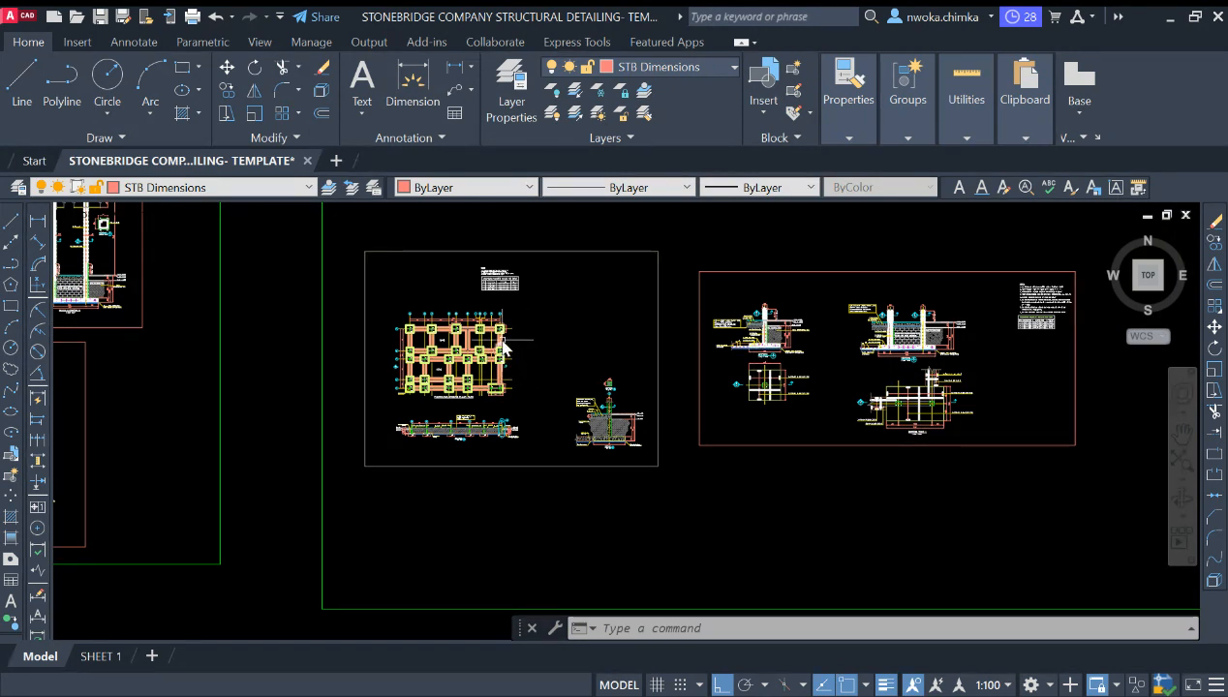
{"action": "scroll", "coordinate": [435, 359], "scroll_direction": "up", "scroll_amount": 3}
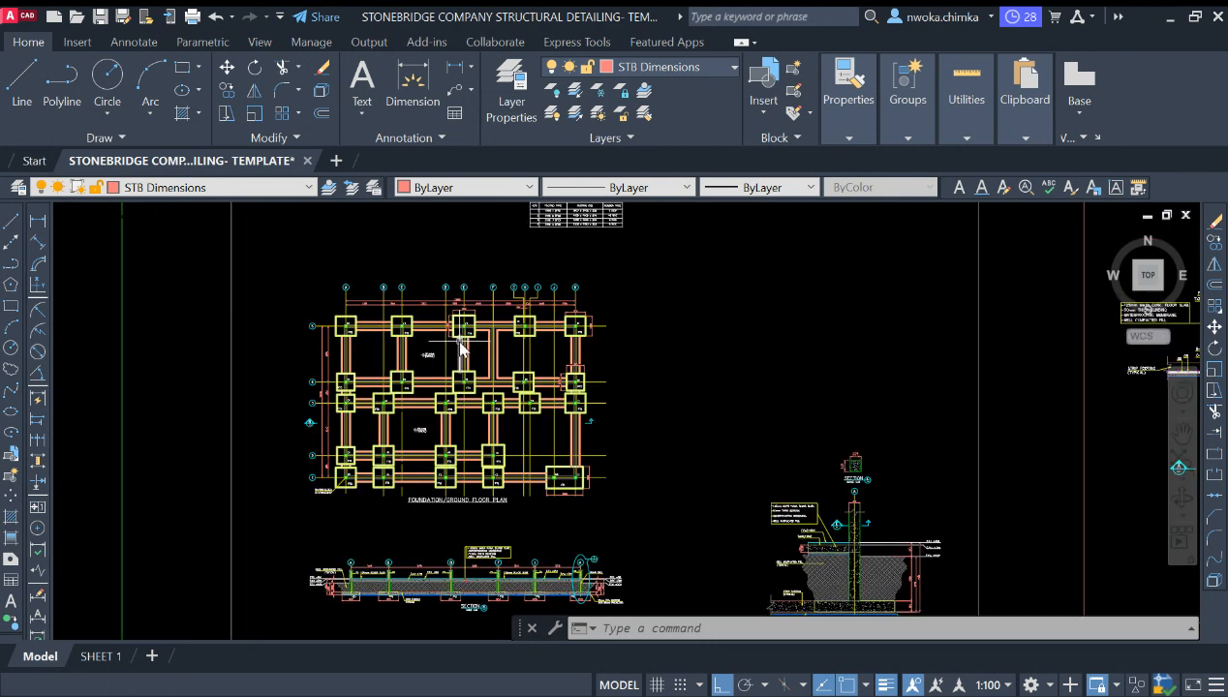
Locate the separate floor plan sheet and examine its gridlines, column positions, beam lines and dimensions
{"action": "scroll", "coordinate": [427, 371], "scroll_direction": "down", "scroll_amount": 6}
{"action": "scroll", "coordinate": [736, 356], "scroll_direction": "down", "scroll_amount": 1}
{"action": "scroll", "coordinate": [1063, 403], "scroll_direction": "up", "scroll_amount": 10}
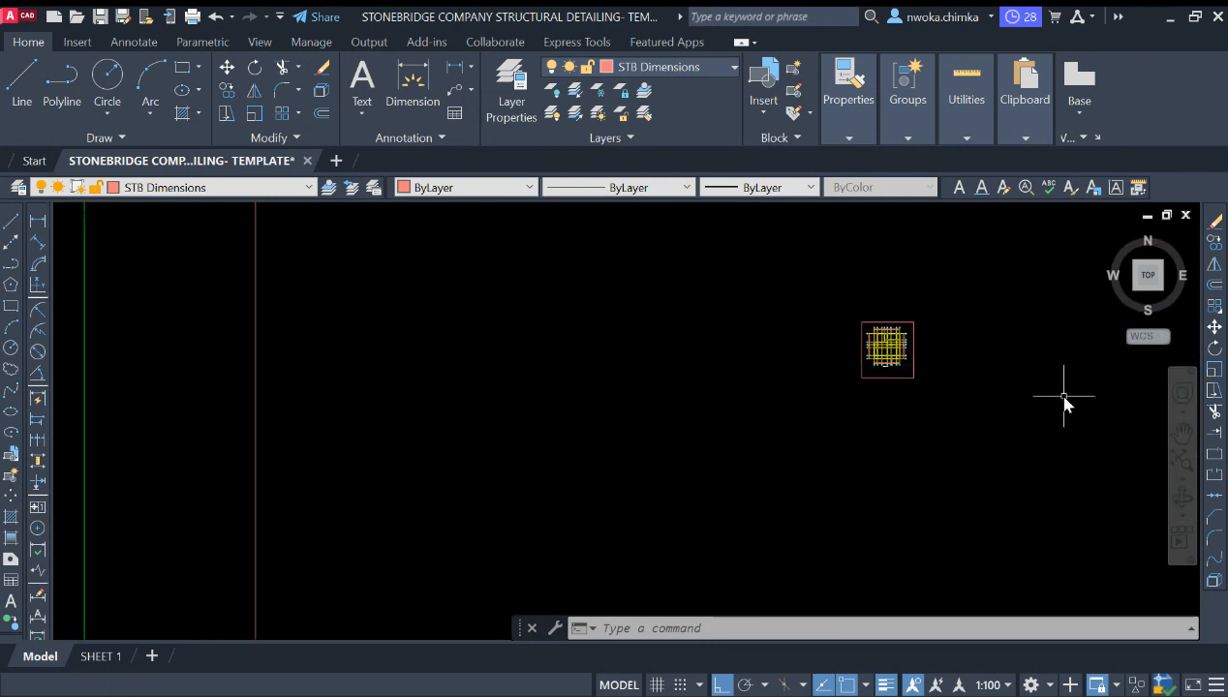
{"action": "scroll", "coordinate": [804, 302], "scroll_direction": "up", "scroll_amount": 1}
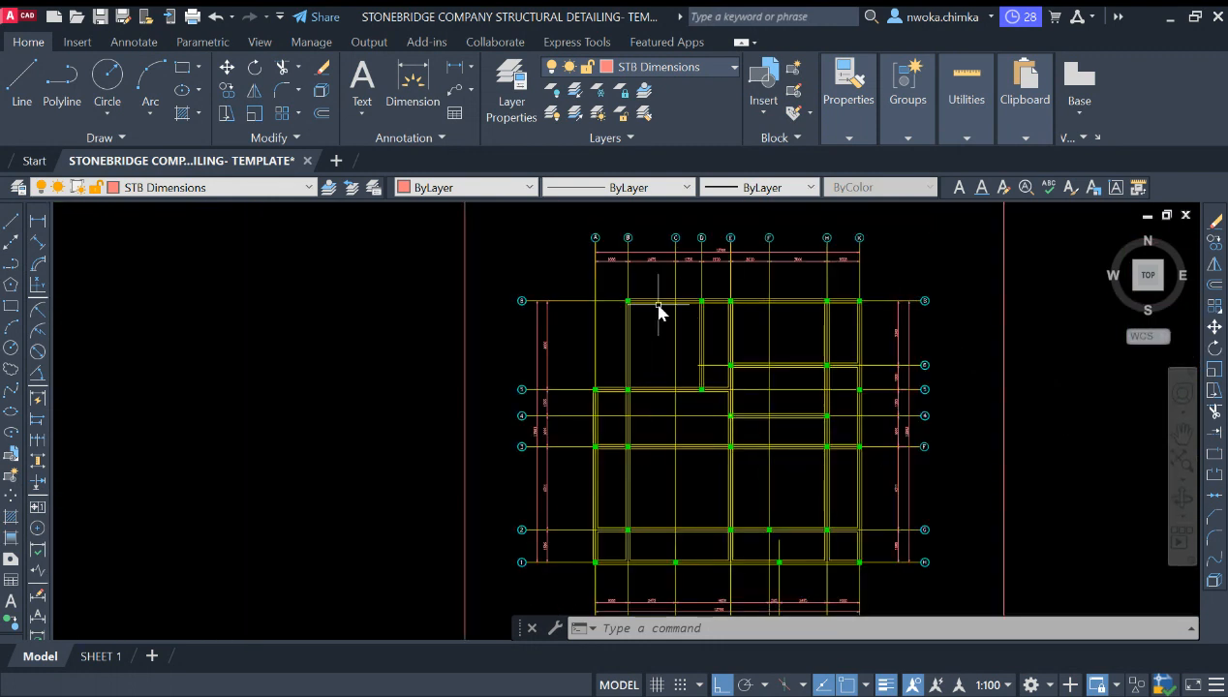
{"action": "scroll", "coordinate": [647, 310], "scroll_direction": "down", "scroll_amount": 1}
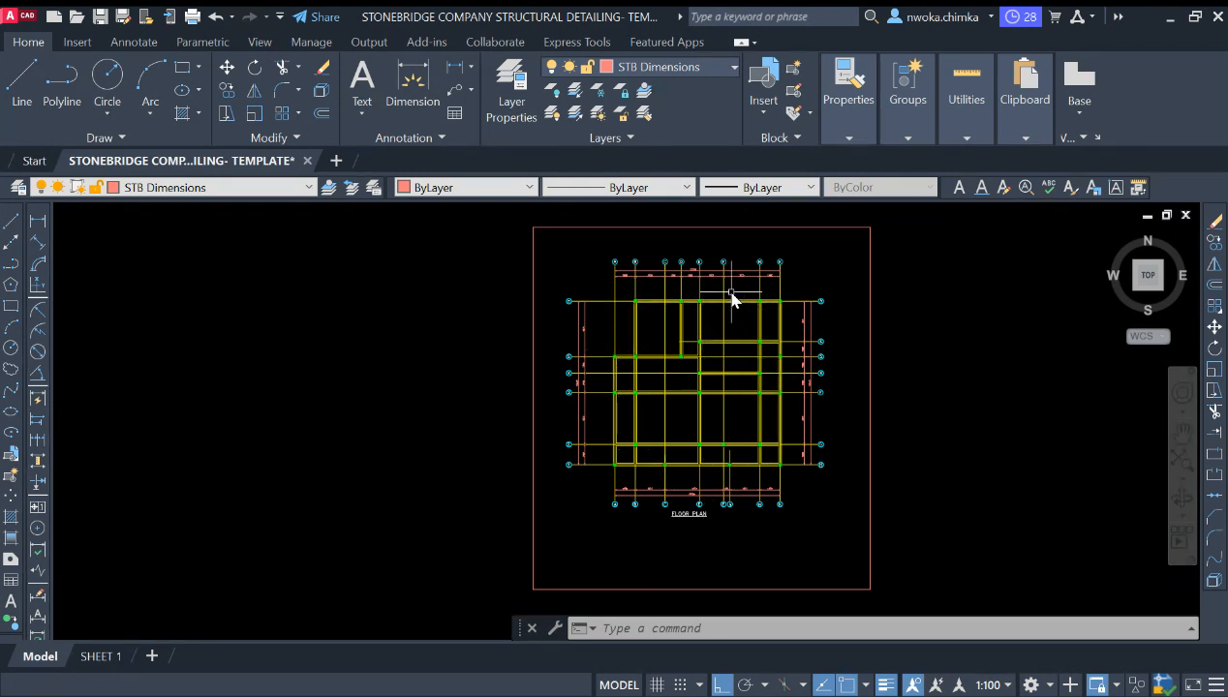
{"action": "scroll", "coordinate": [859, 351], "scroll_direction": "down", "scroll_amount": 1}
{"action": "scroll", "coordinate": [859, 351], "scroll_direction": "down", "scroll_amount": 6}
{"action": "scroll", "coordinate": [901, 364], "scroll_direction": "up", "scroll_amount": 8}
{"action": "scroll", "coordinate": [704, 340], "scroll_direction": "down", "scroll_amount": 1}
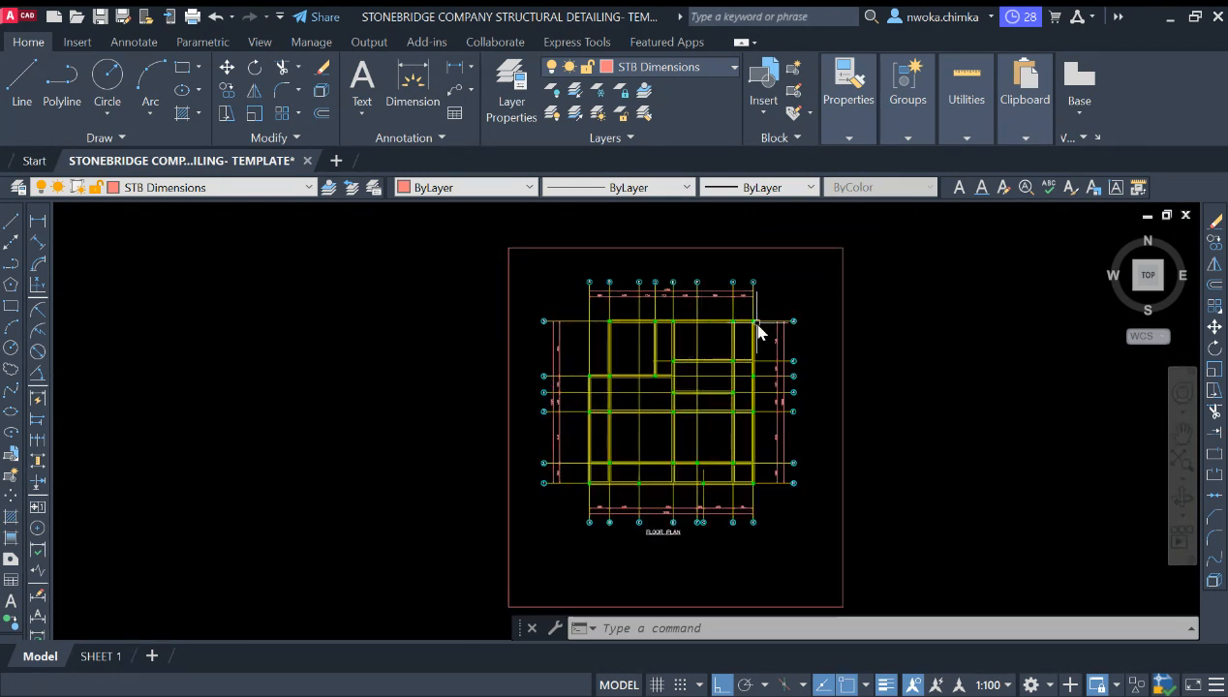
{"action": "scroll", "coordinate": [795, 337], "scroll_direction": "down", "scroll_amount": 4}
{"action": "scroll", "coordinate": [823, 343], "scroll_direction": "up", "scroll_amount": 5}
{"action": "scroll", "coordinate": [899, 323], "scroll_direction": "up", "scroll_amount": 2}
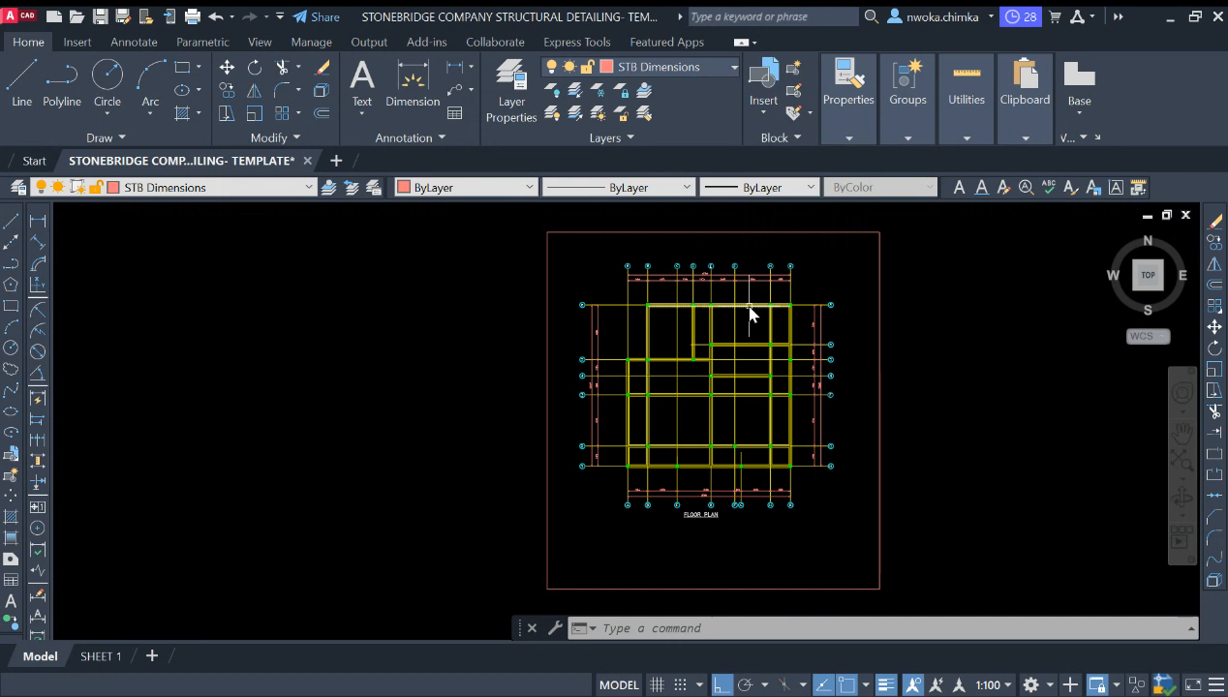
{"action": "scroll", "coordinate": [733, 356], "scroll_direction": "up", "scroll_amount": 2}
{"action": "scroll", "coordinate": [614, 309], "scroll_direction": "down", "scroll_amount": 2}
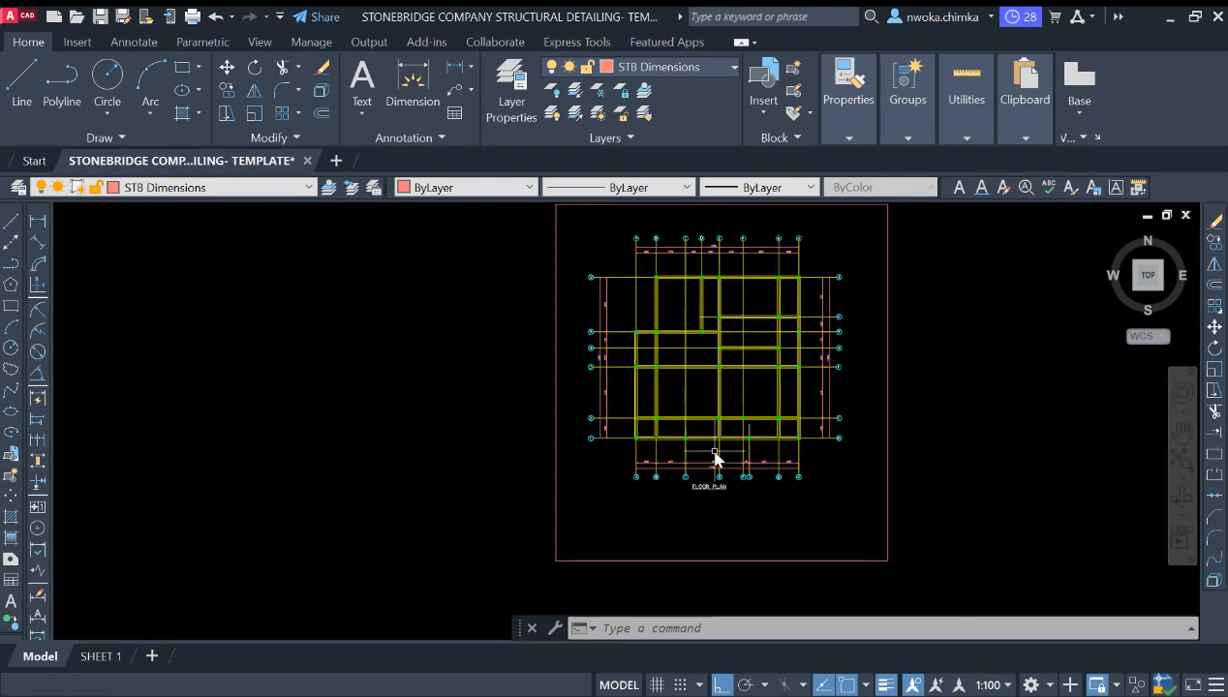
Copy the foundation/ground floor plan from its sheet into the empty space beside the separate floor plan, with Ortho off
{"action": "scroll", "coordinate": [701, 485], "scroll_direction": "up", "scroll_amount": 4}
{"action": "scroll", "coordinate": [671, 433], "scroll_direction": "down", "scroll_amount": 8}
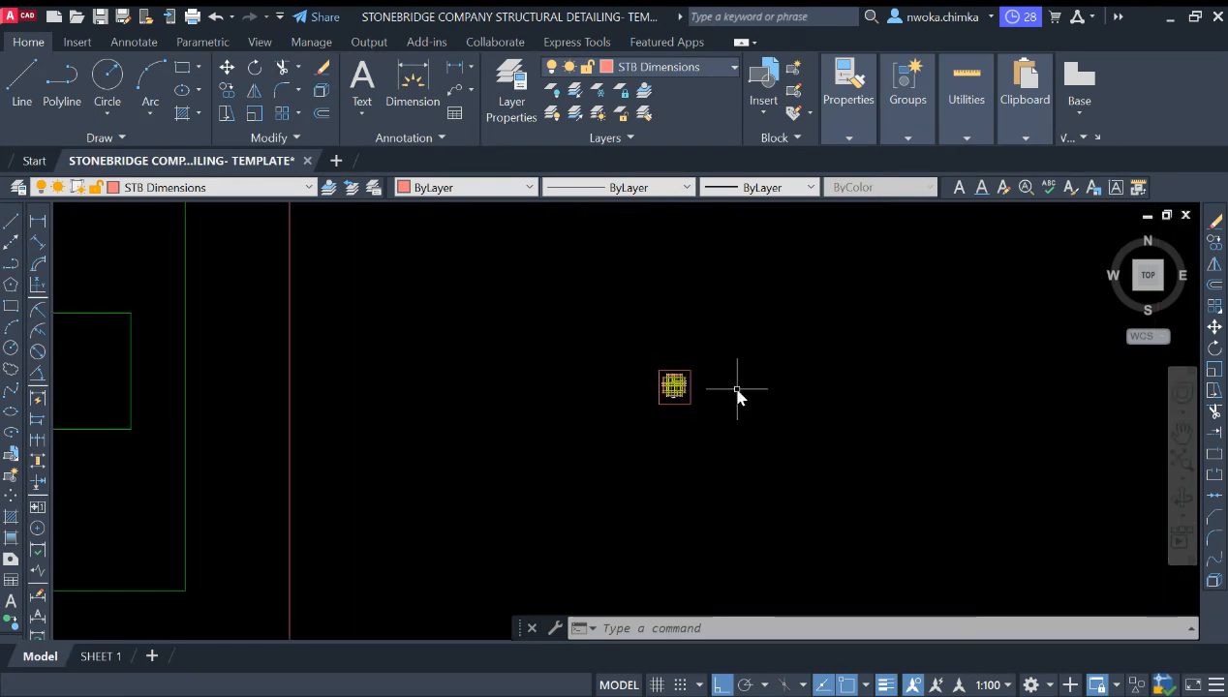
{"action": "scroll", "coordinate": [181, 381], "scroll_direction": "up", "scroll_amount": 8}
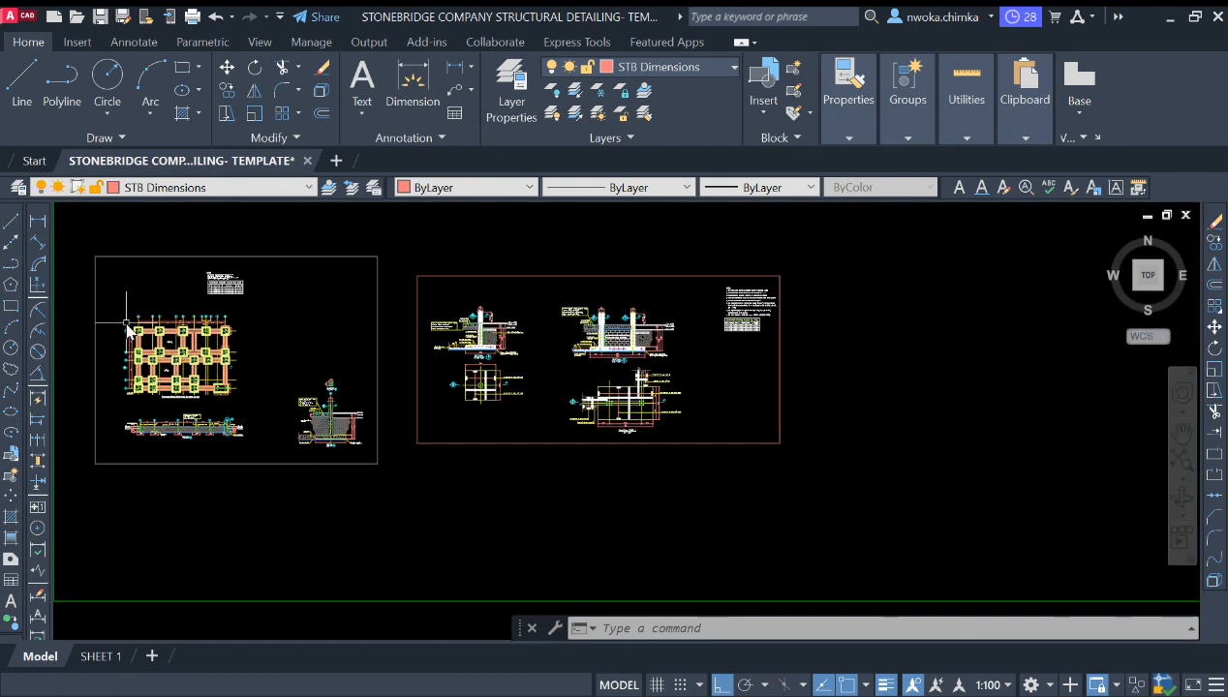
{"action": "scroll", "coordinate": [115, 322], "scroll_direction": "up", "scroll_amount": 2}
{"action": "middle_click_drag", "start_coordinate": [114, 322], "coordinate": [299, 331]}
{"action": "left_click", "coordinate": [291, 295]}
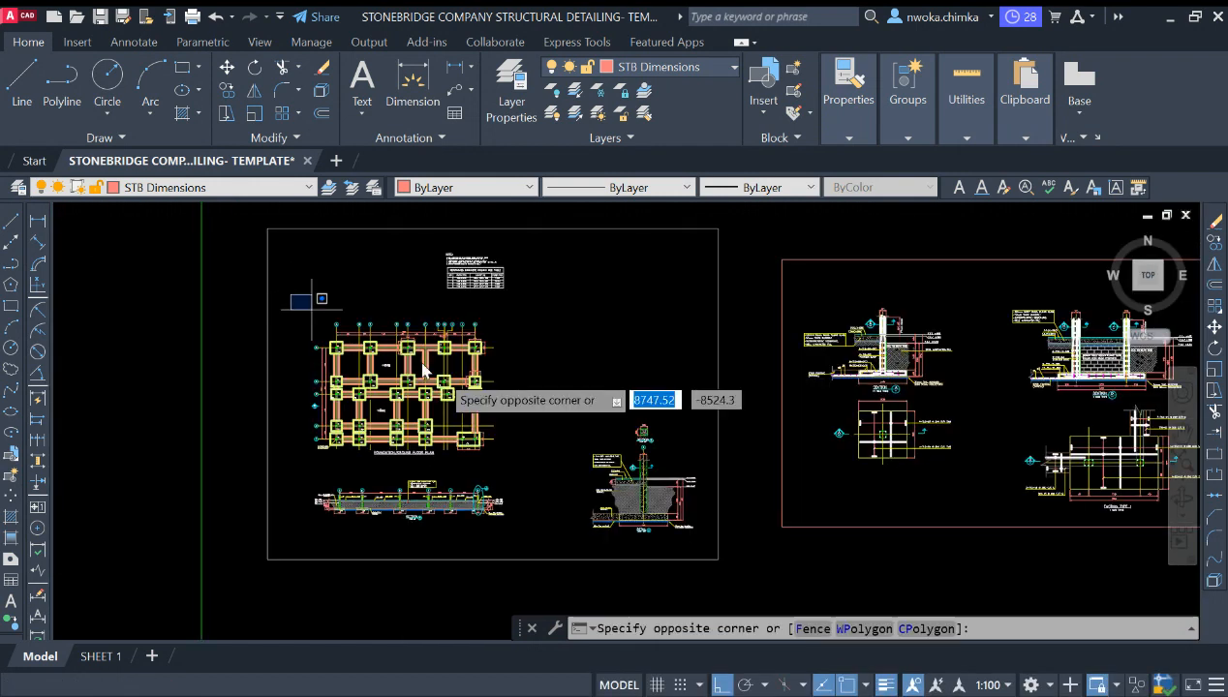
{"action": "left_click", "coordinate": [521, 474]}
{"action": "type", "text": "C"}
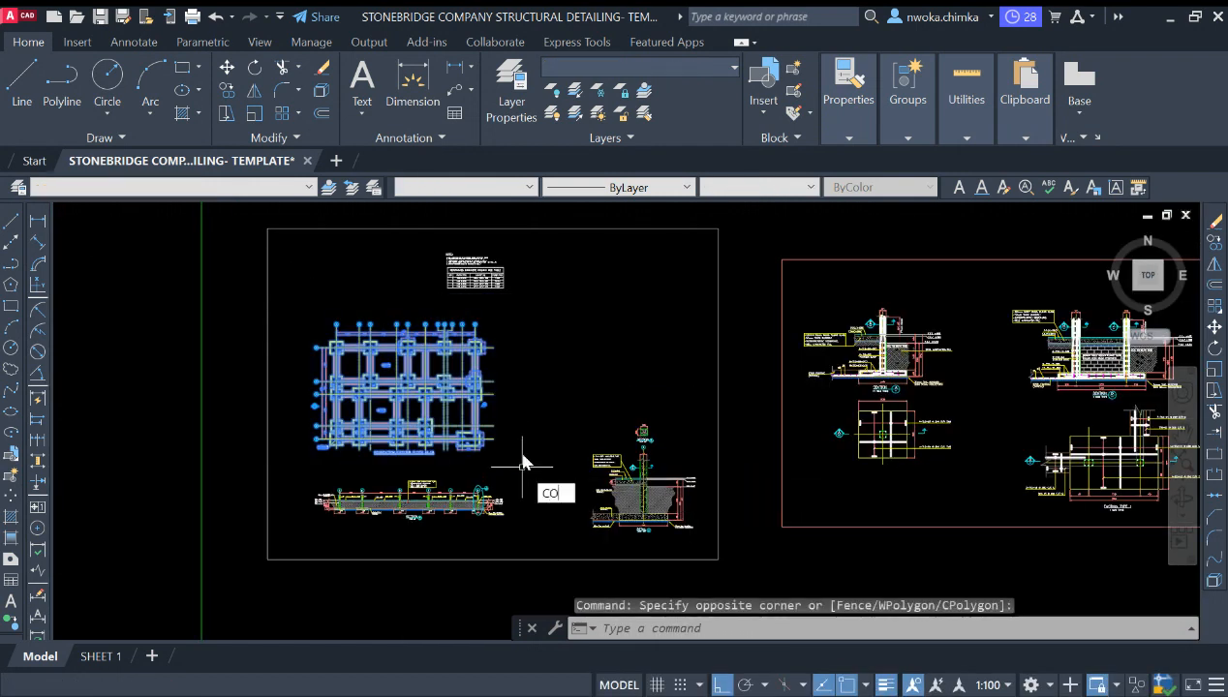
{"action": "type", "text": "O"}
{"action": "key", "text": "Return"}
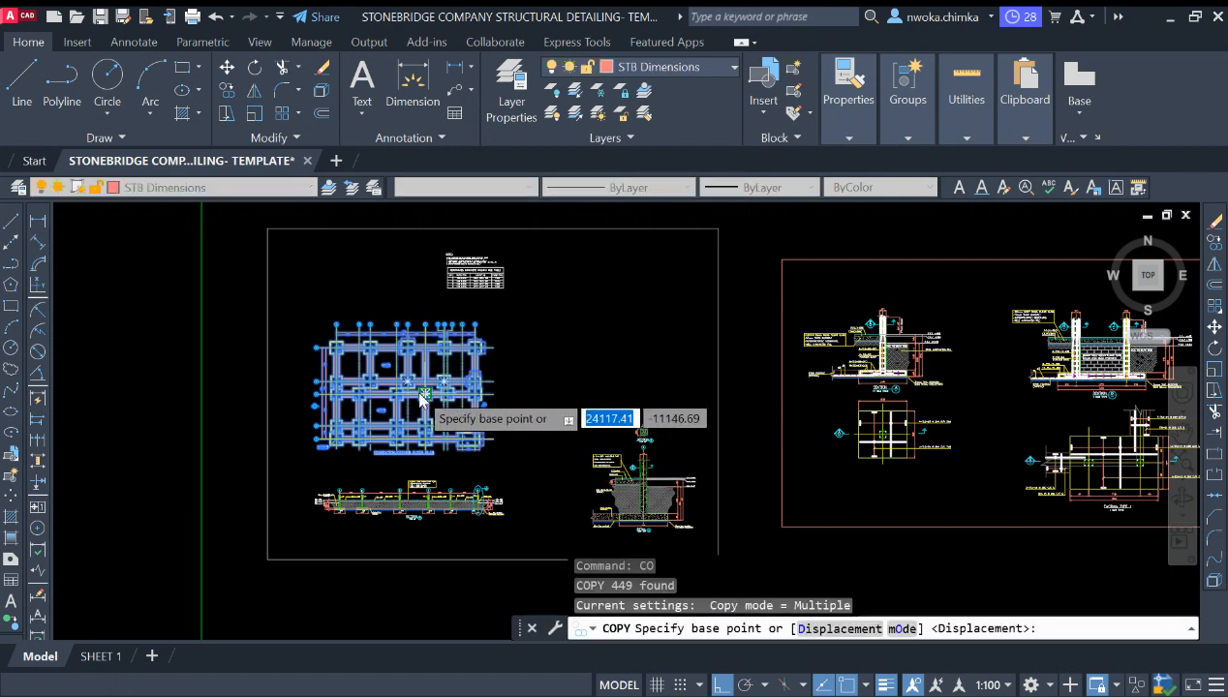
{"action": "left_click", "coordinate": [475, 392]}
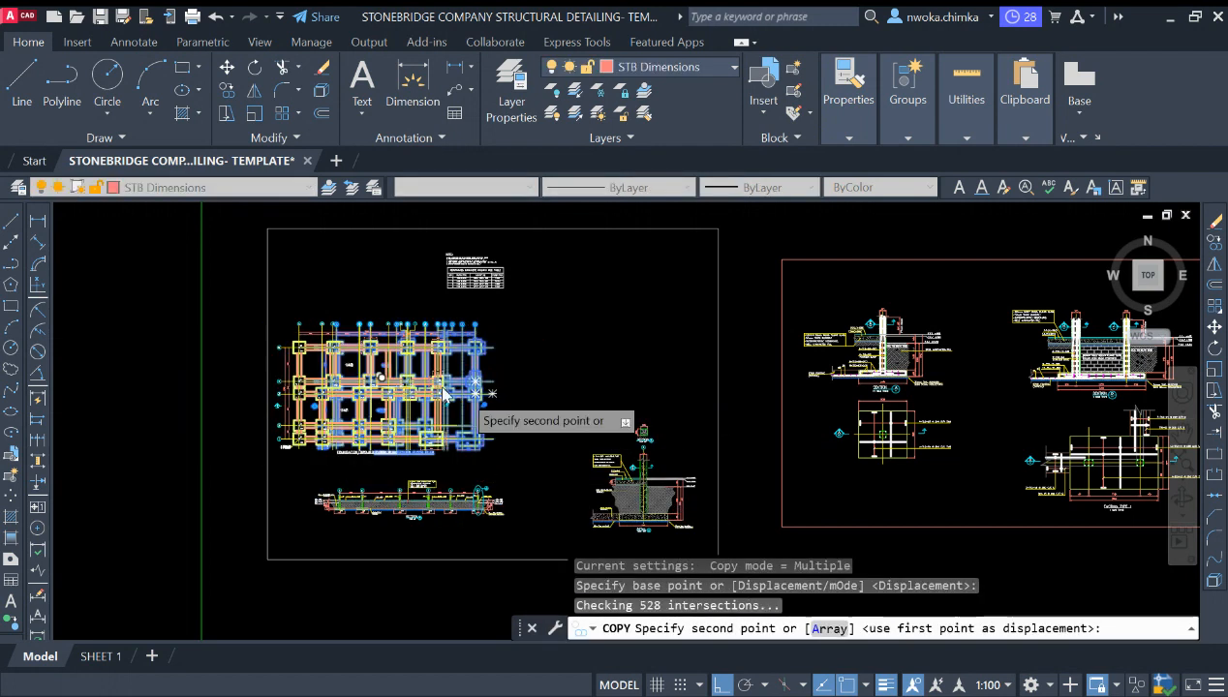
{"action": "key", "text": "F8"}
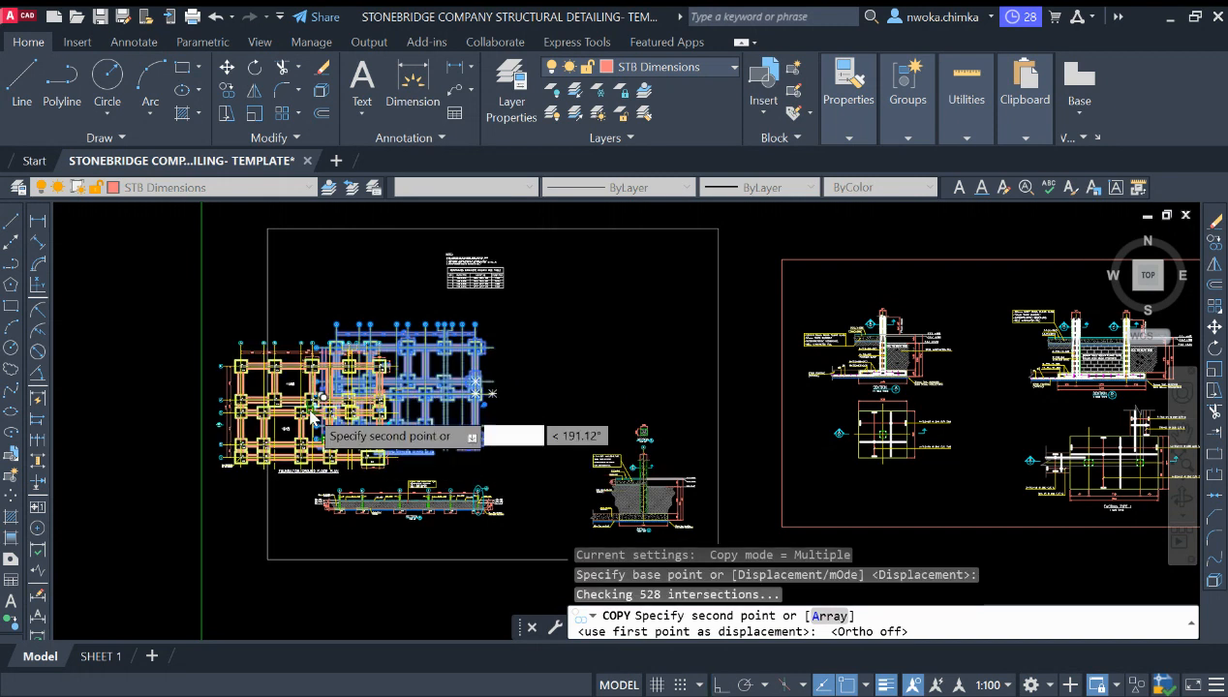
{"action": "scroll", "coordinate": [311, 415], "scroll_direction": "down", "scroll_amount": 6}
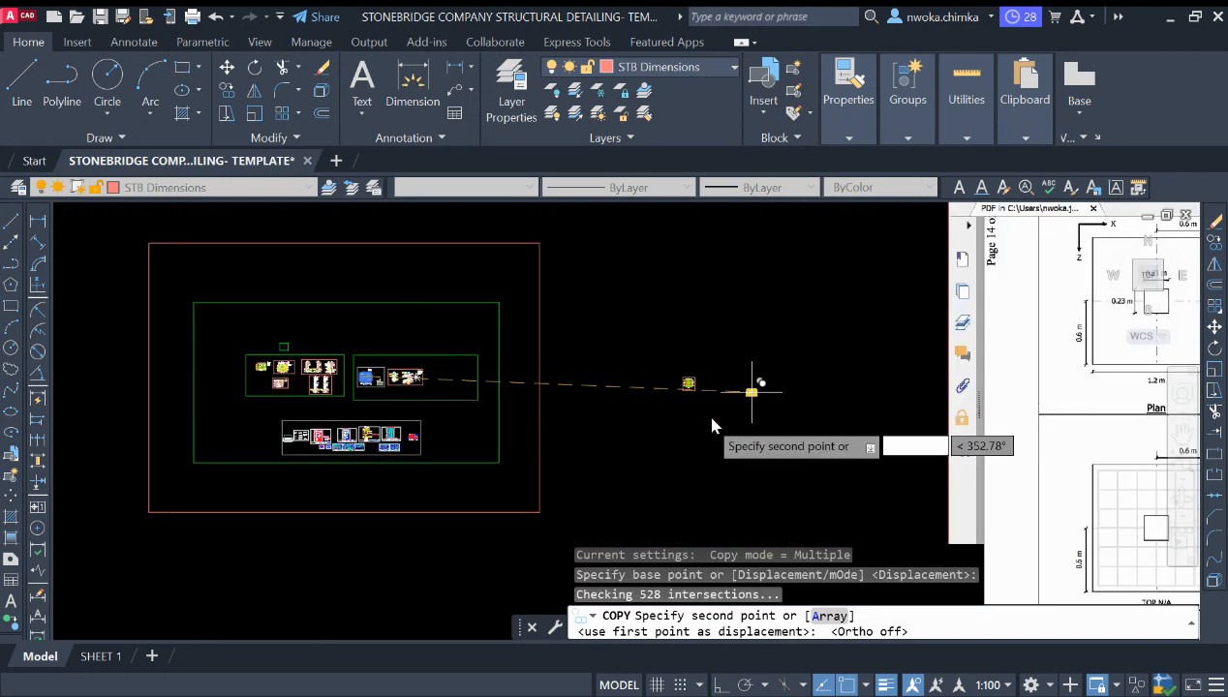
{"action": "scroll", "coordinate": [711, 424], "scroll_direction": "up", "scroll_amount": 8}
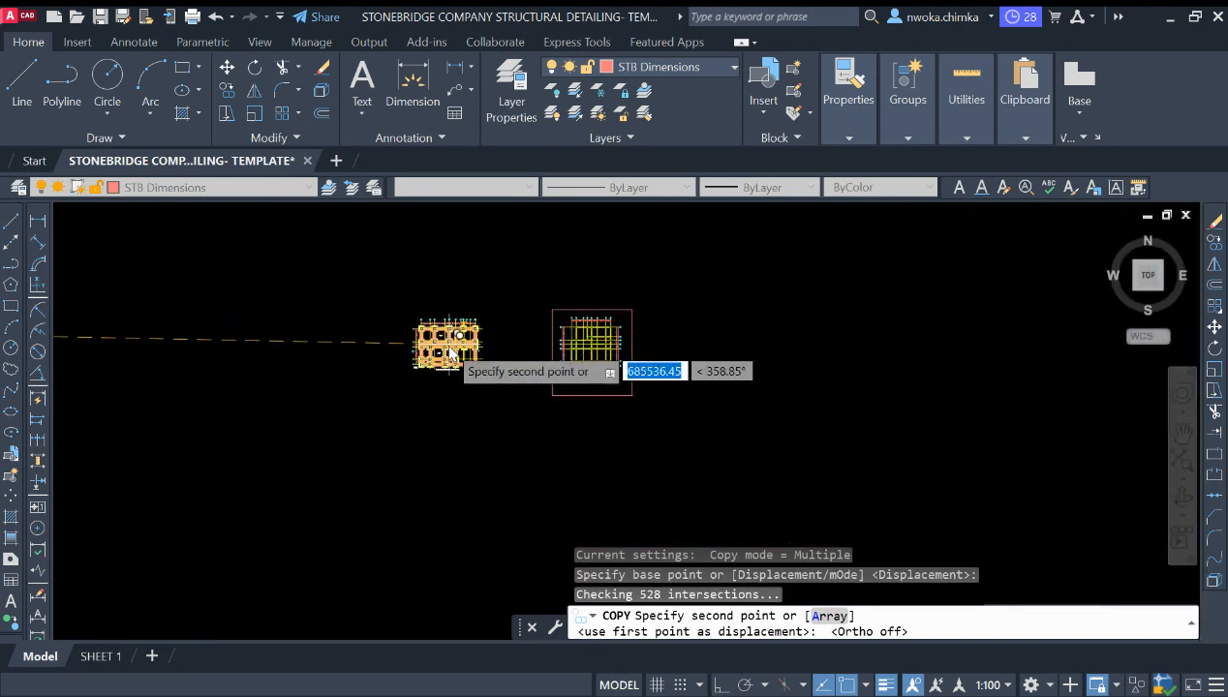
{"action": "left_click", "coordinate": [450, 355]}
{"action": "scroll", "coordinate": [451, 355], "scroll_direction": "up", "scroll_amount": 2}
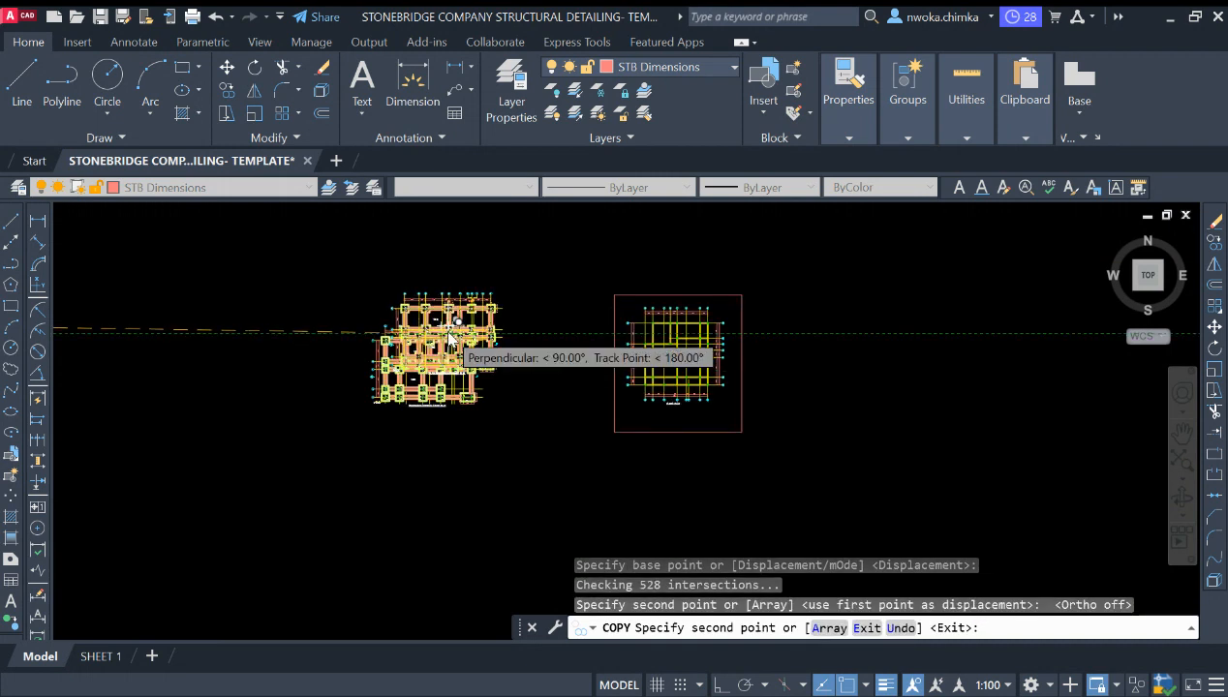
{"action": "key", "text": "Escape"}
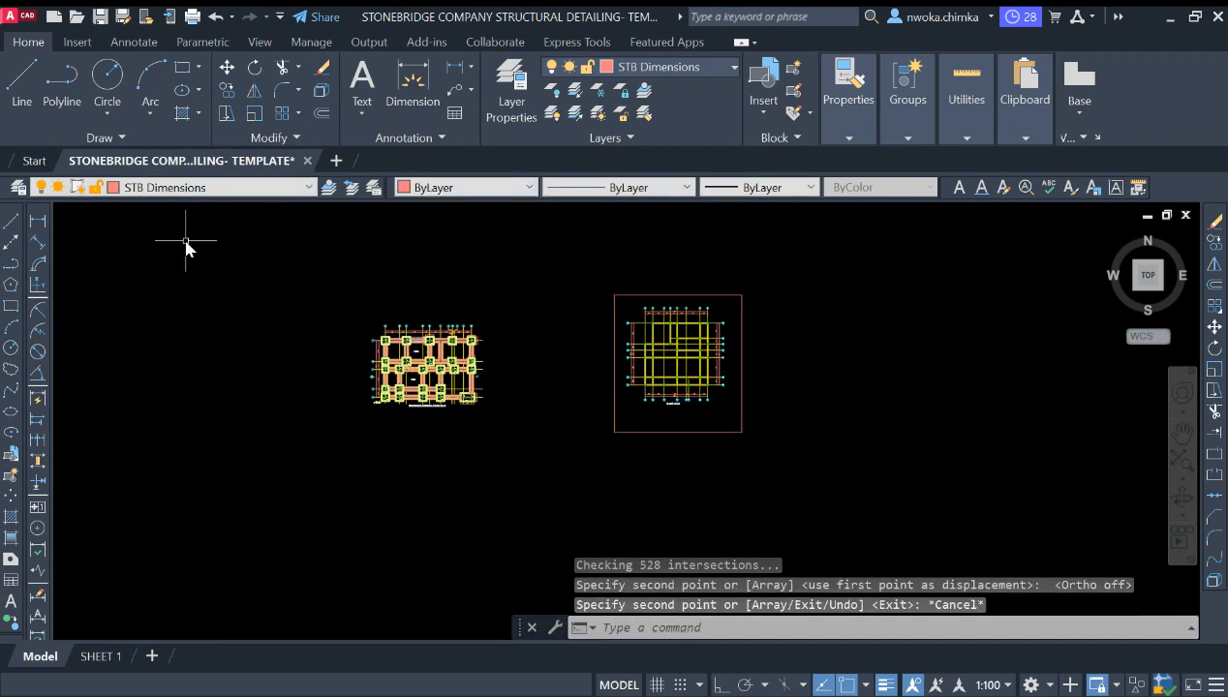
Draw a rectangular frame around the copied foundation plan and colour it red
{"action": "left_click", "coordinate": [10, 306]}
{"action": "left_click", "coordinate": [272, 251]}
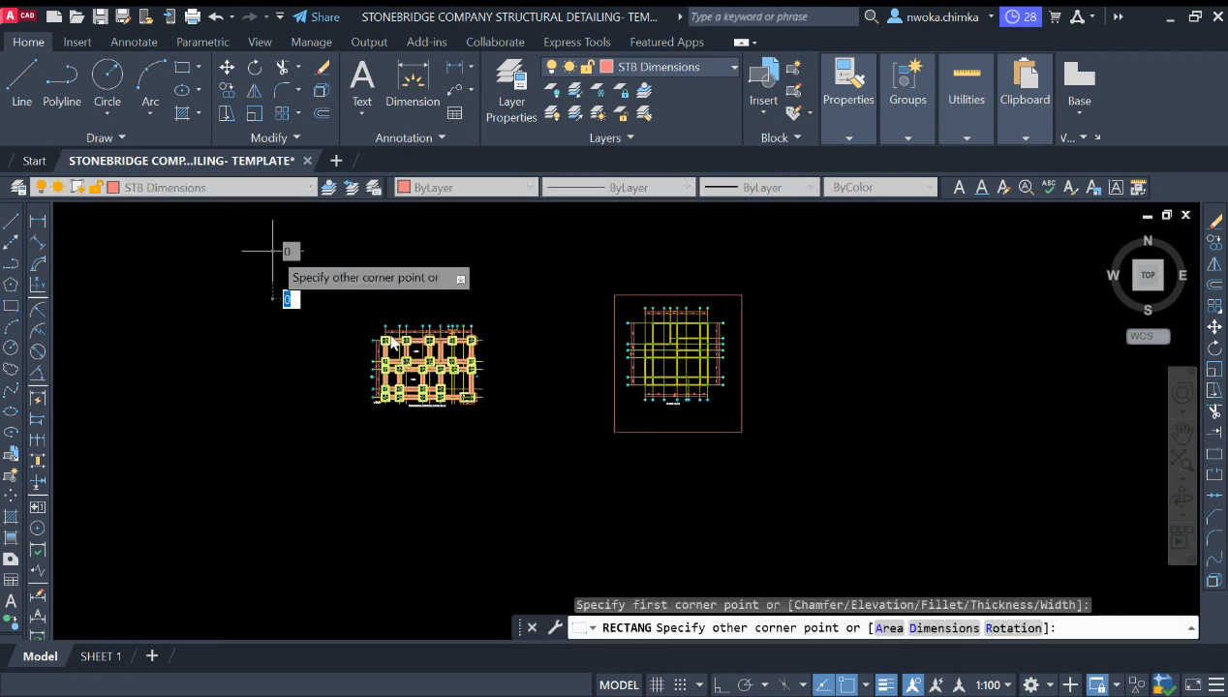
{"action": "left_click", "coordinate": [572, 478]}
{"action": "left_click", "coordinate": [575, 250]}
{"action": "left_click", "coordinate": [523, 277]}
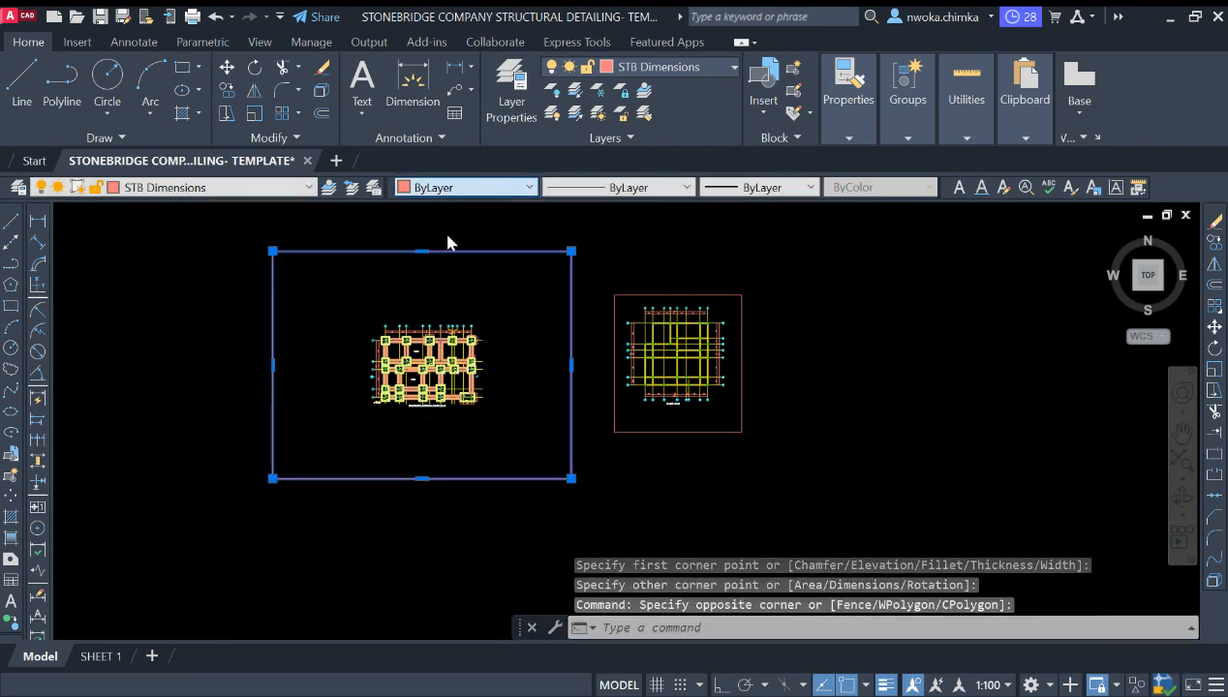
{"action": "key", "text": "Escape"}
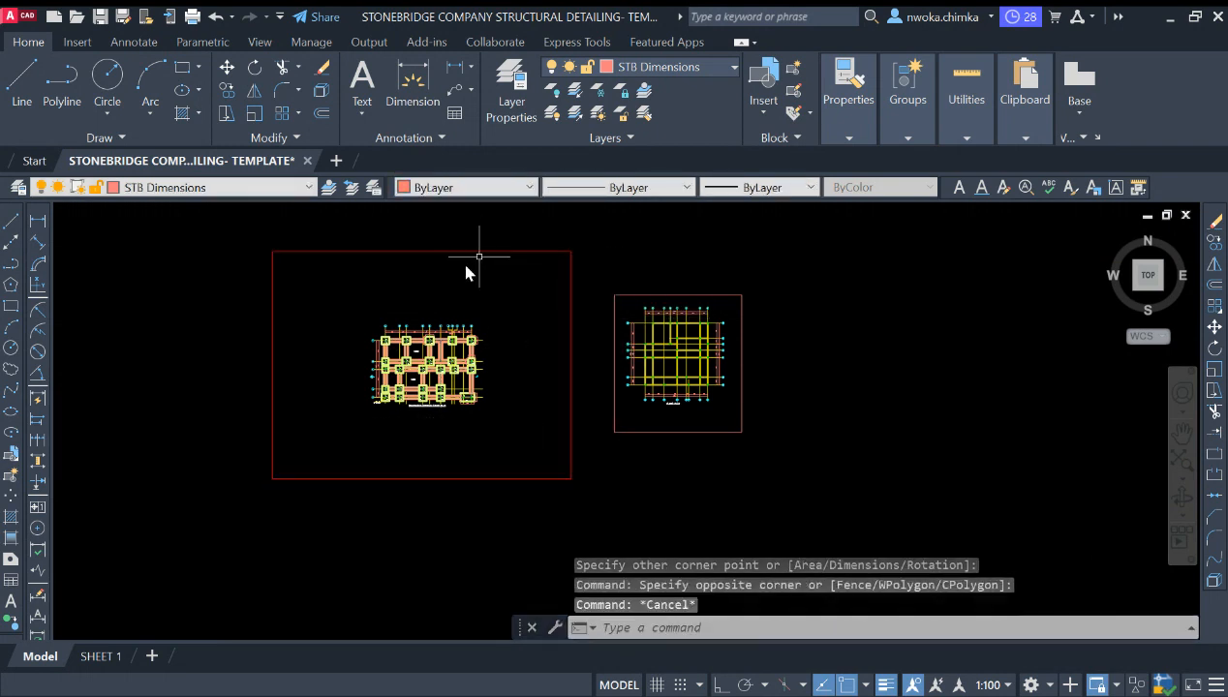
Draw two diagonal lines between opposite corners of the red frame, crossing out the copied foundation plan
{"action": "left_click", "coordinate": [22, 83]}
{"action": "left_click", "coordinate": [271, 253]}
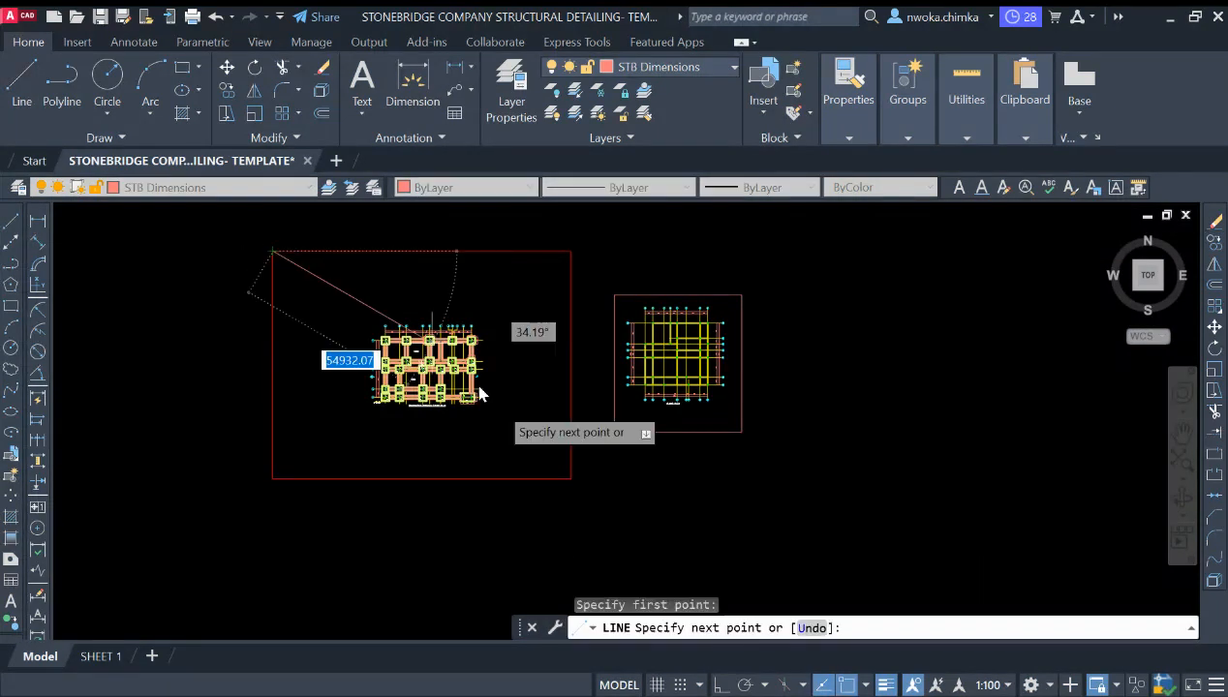
{"action": "left_click", "coordinate": [569, 478]}
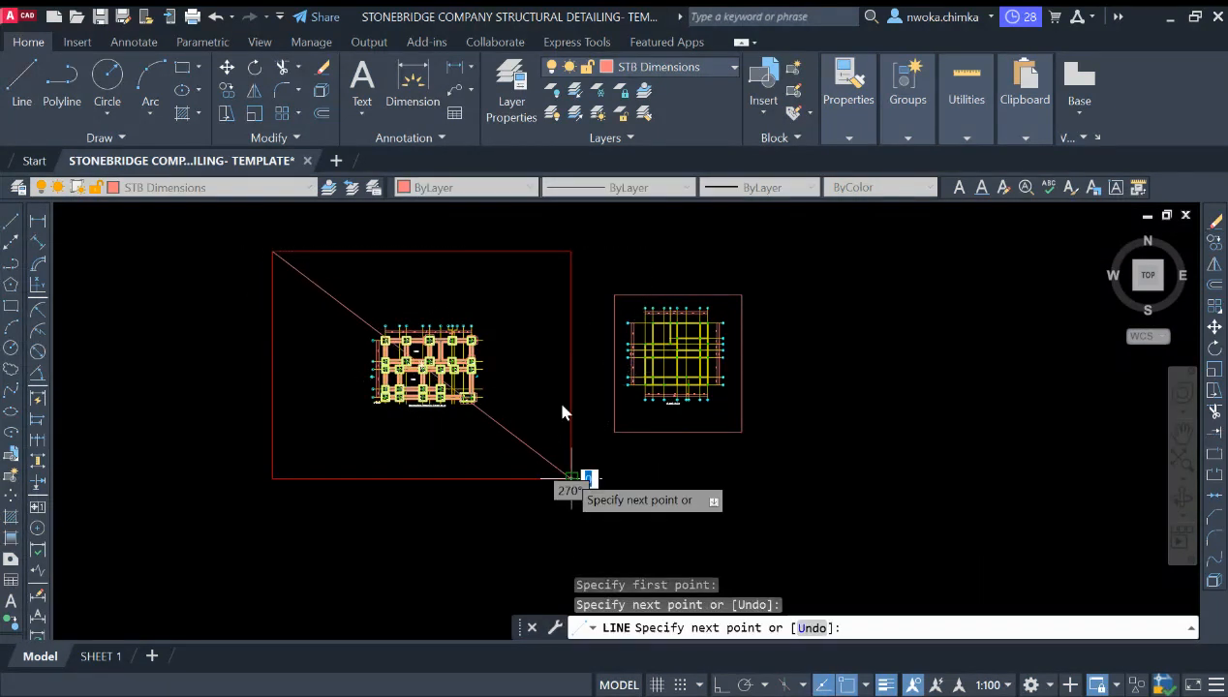
{"action": "key", "text": "Return"}
{"action": "key", "text": "Return"}
{"action": "left_click", "coordinate": [570, 253]}
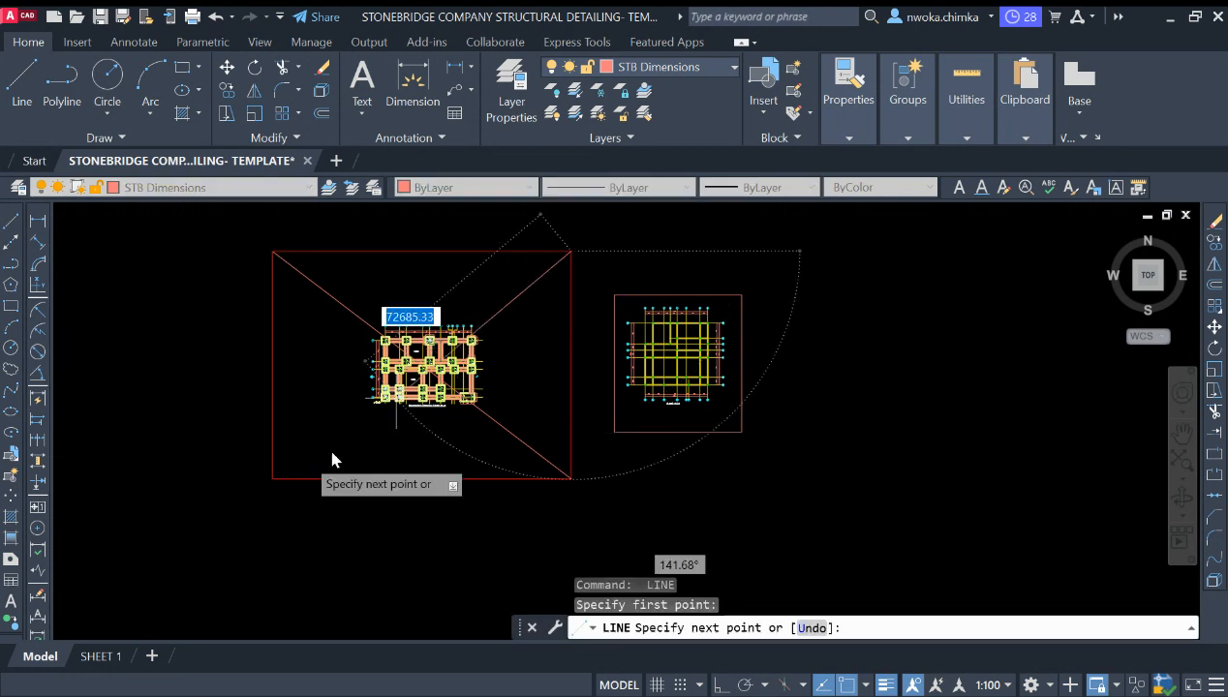
{"action": "left_click", "coordinate": [274, 481]}
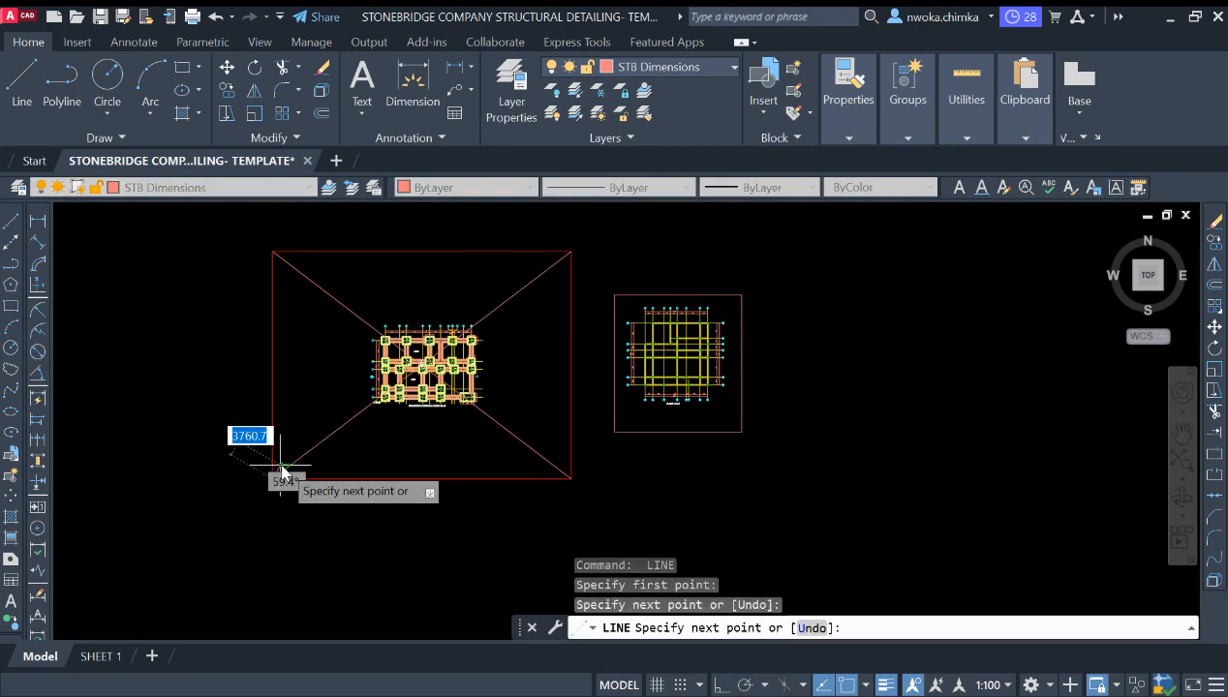
{"action": "key", "text": "Escape"}
Set the colour of both diagonal lines across the copied foundation plan to ByBlock
{"action": "left_click", "coordinate": [524, 303]}
{"action": "left_click", "coordinate": [507, 279]}
{"action": "left_click", "coordinate": [533, 428]}
{"action": "left_click", "coordinate": [502, 356]}
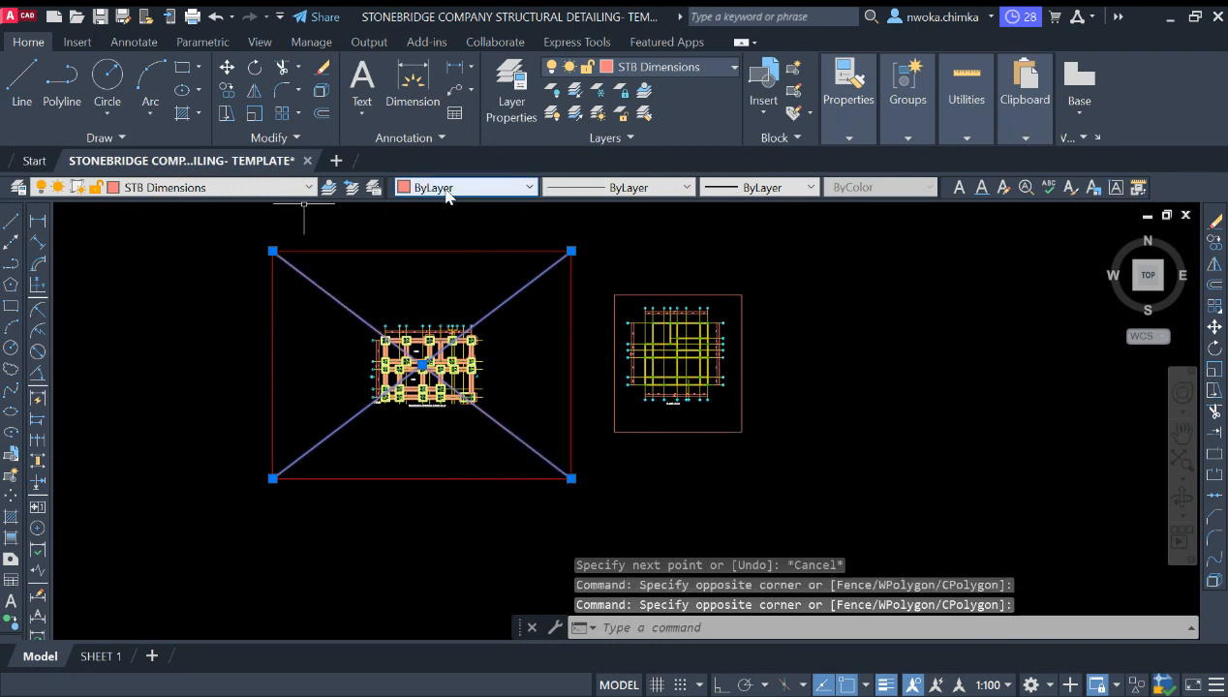
{"action": "left_click", "coordinate": [437, 235]}
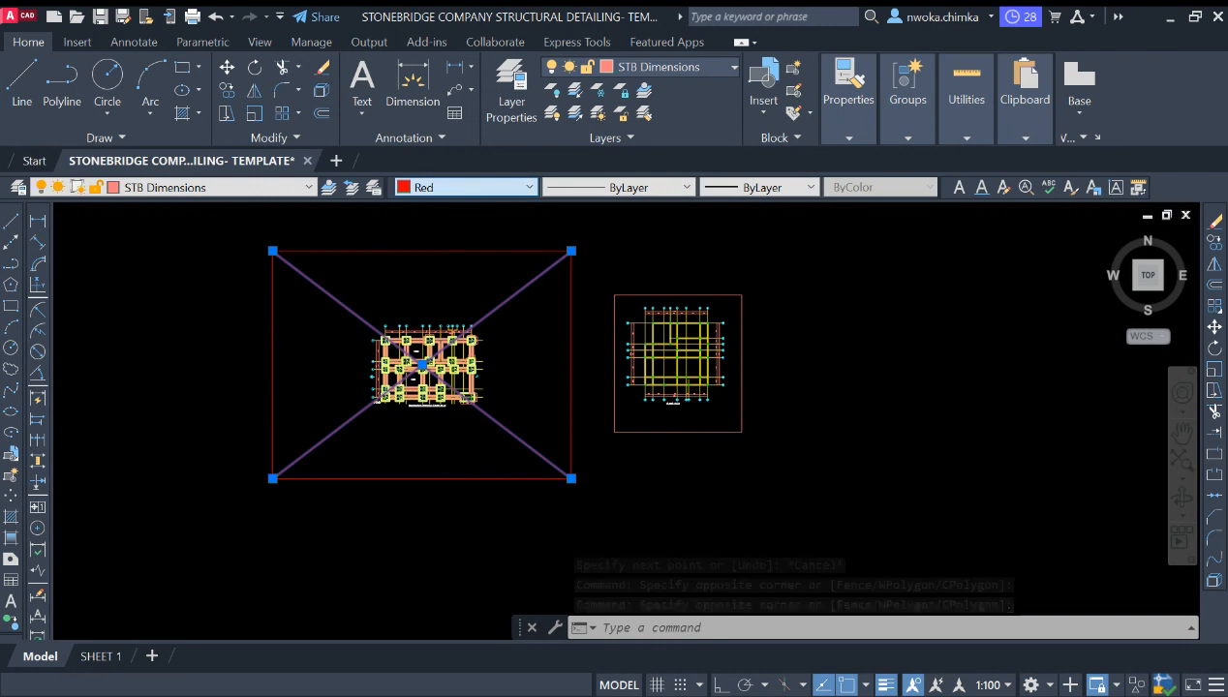
{"action": "scroll", "coordinate": [425, 349], "scroll_direction": "up", "scroll_amount": 1}
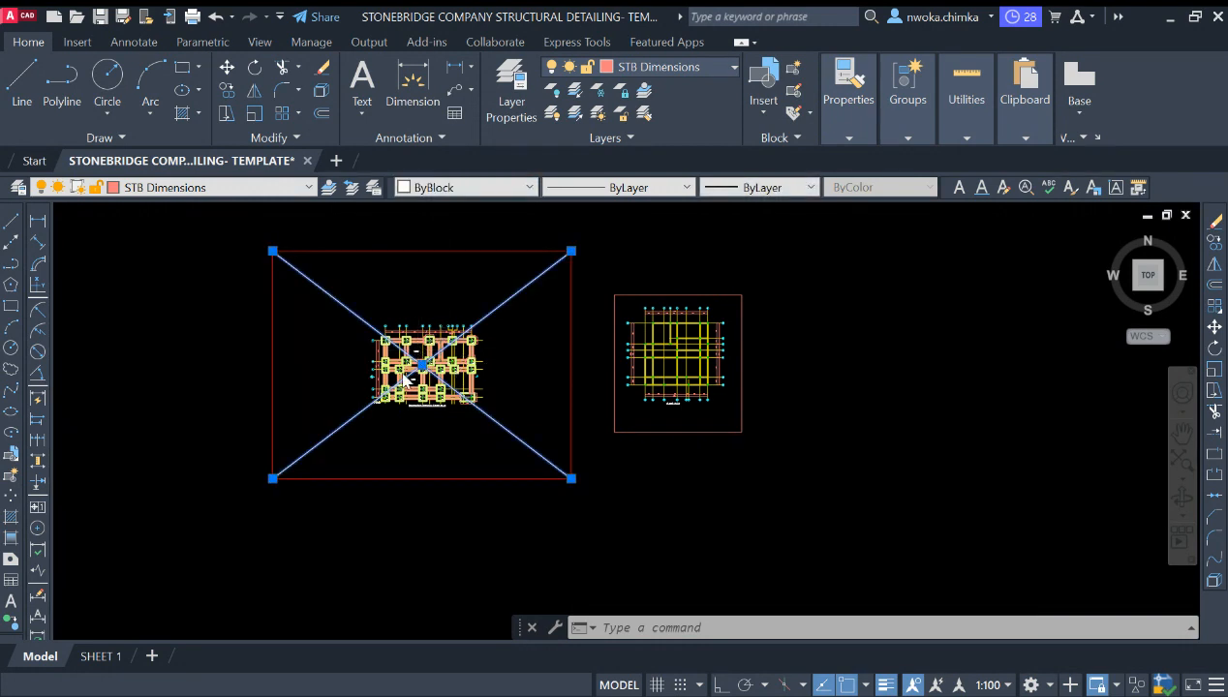
{"action": "key", "text": "Escape"}
Examine the floor plan's gridlines, walls and column positions and compare them with the crossed-out foundation plan copy
{"action": "scroll", "coordinate": [460, 367], "scroll_direction": "up", "scroll_amount": 2}
{"action": "scroll", "coordinate": [378, 358], "scroll_direction": "down", "scroll_amount": 1}
{"action": "scroll", "coordinate": [778, 298], "scroll_direction": "up", "scroll_amount": 1}
{"action": "scroll", "coordinate": [828, 302], "scroll_direction": "up", "scroll_amount": 2}
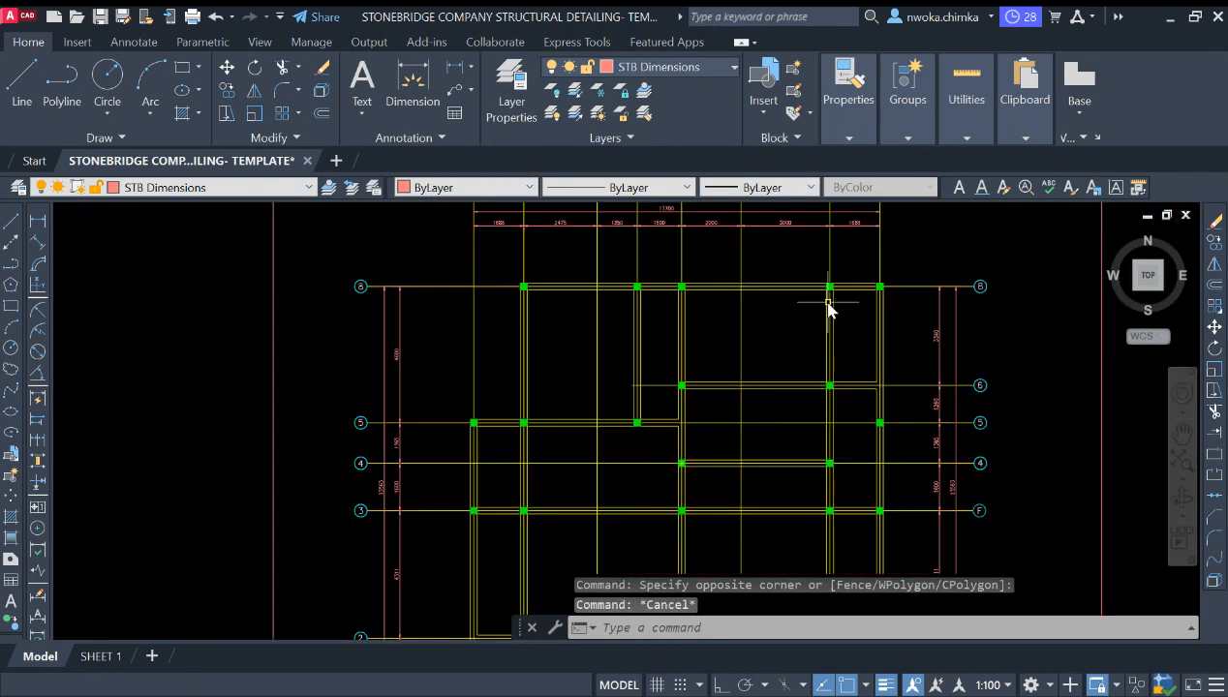
{"action": "scroll", "coordinate": [569, 311], "scroll_direction": "down", "scroll_amount": 3}
{"action": "scroll", "coordinate": [636, 335], "scroll_direction": "down", "scroll_amount": 2}
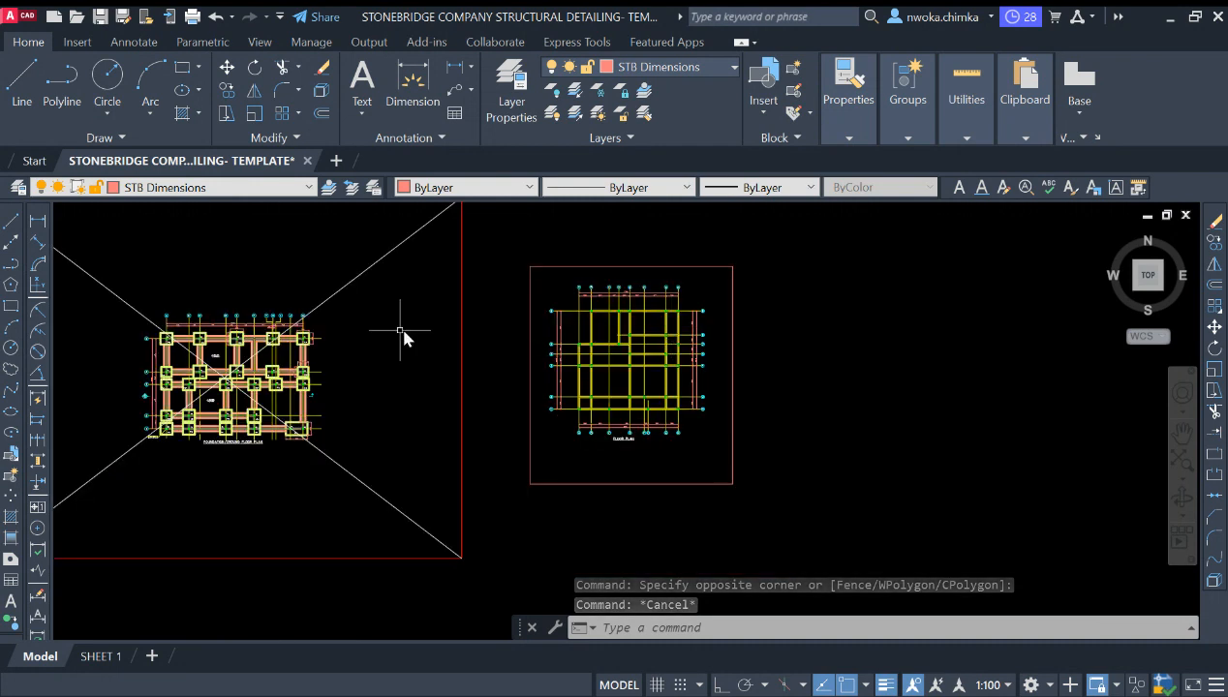
{"action": "scroll", "coordinate": [627, 333], "scroll_direction": "up", "scroll_amount": 3}
{"action": "scroll", "coordinate": [600, 321], "scroll_direction": "down", "scroll_amount": 3}
{"action": "scroll", "coordinate": [637, 326], "scroll_direction": "up", "scroll_amount": 3}
{"action": "scroll", "coordinate": [866, 334], "scroll_direction": "down", "scroll_amount": 3}
Examine the crossed-out foundation plan's footing types, footing sizes and column positions along the gridlines
{"action": "scroll", "coordinate": [323, 357], "scroll_direction": "up", "scroll_amount": 4}
{"action": "scroll", "coordinate": [317, 278], "scroll_direction": "up", "scroll_amount": 3}
{"action": "scroll", "coordinate": [330, 319], "scroll_direction": "down", "scroll_amount": 2}
{"action": "scroll", "coordinate": [308, 295], "scroll_direction": "up", "scroll_amount": 2}
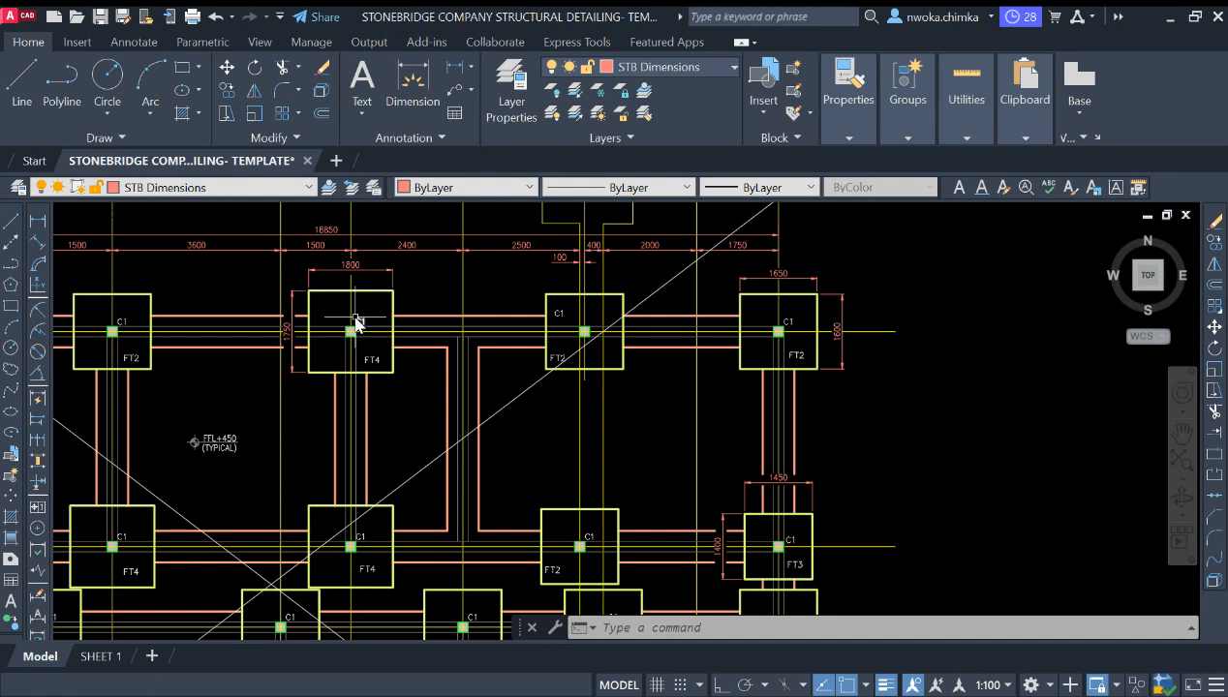
{"action": "scroll", "coordinate": [355, 324], "scroll_direction": "down", "scroll_amount": 4}
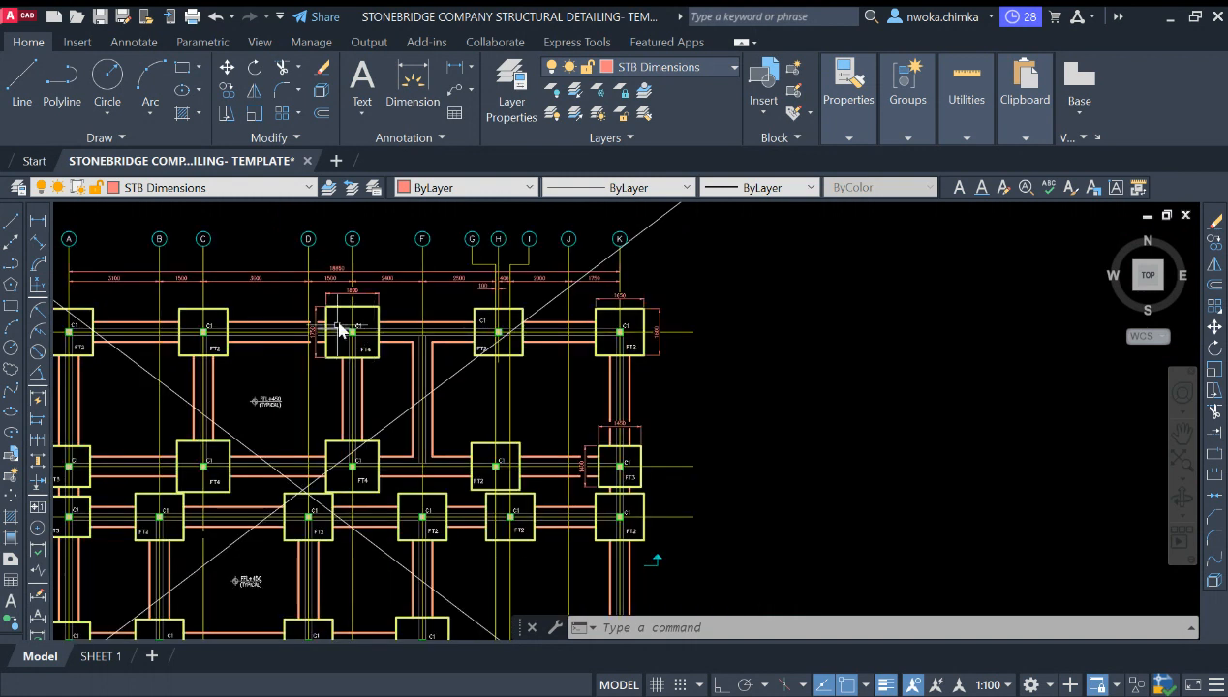
{"action": "scroll", "coordinate": [427, 310], "scroll_direction": "down", "scroll_amount": 2}
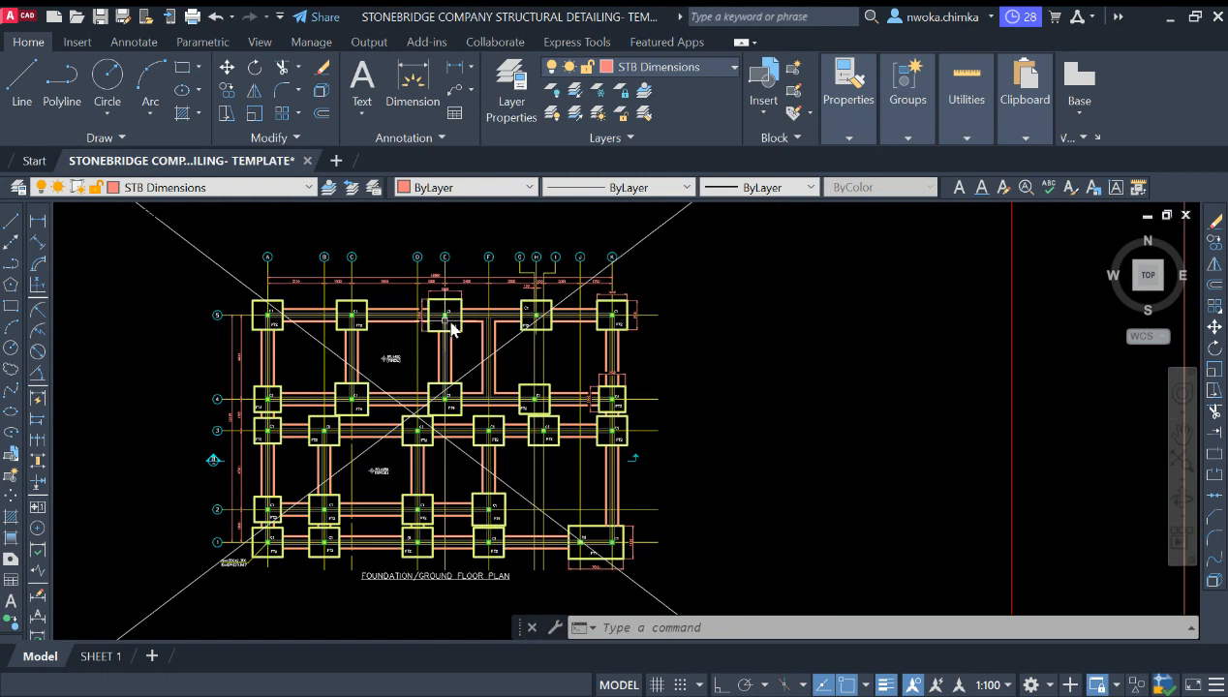
{"action": "scroll", "coordinate": [578, 386], "scroll_direction": "down", "scroll_amount": 3}
{"action": "scroll", "coordinate": [344, 380], "scroll_direction": "up", "scroll_amount": 4}
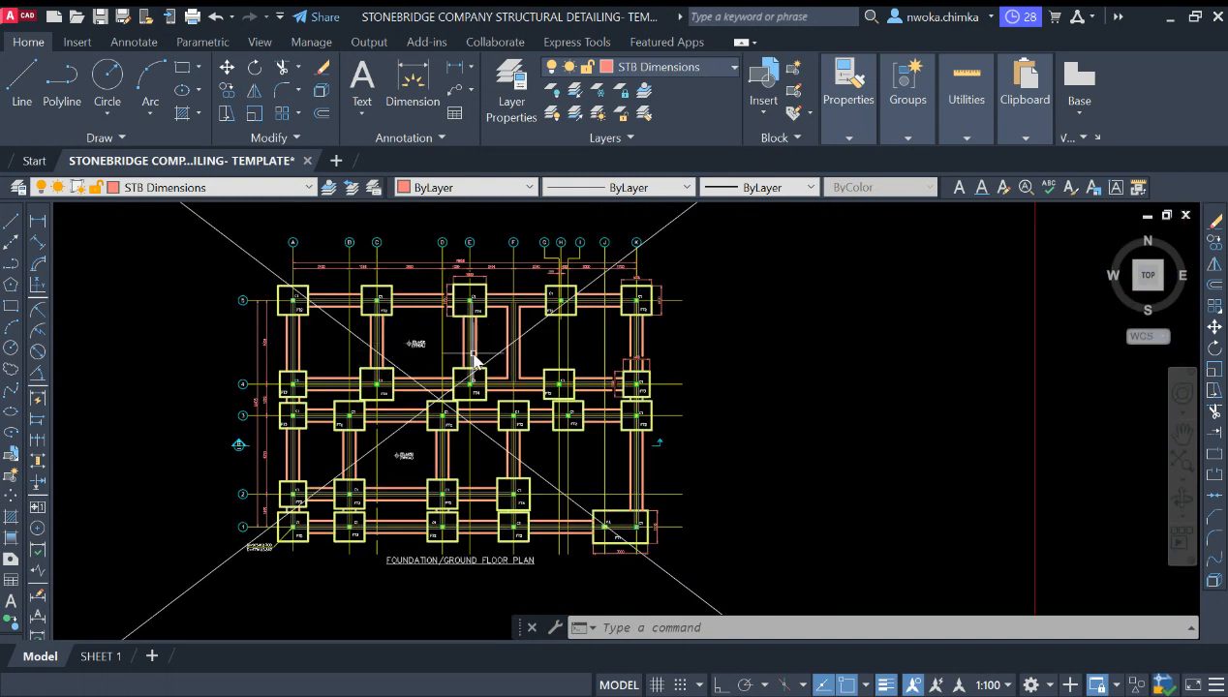
{"action": "scroll", "coordinate": [441, 330], "scroll_direction": "down", "scroll_amount": 5}
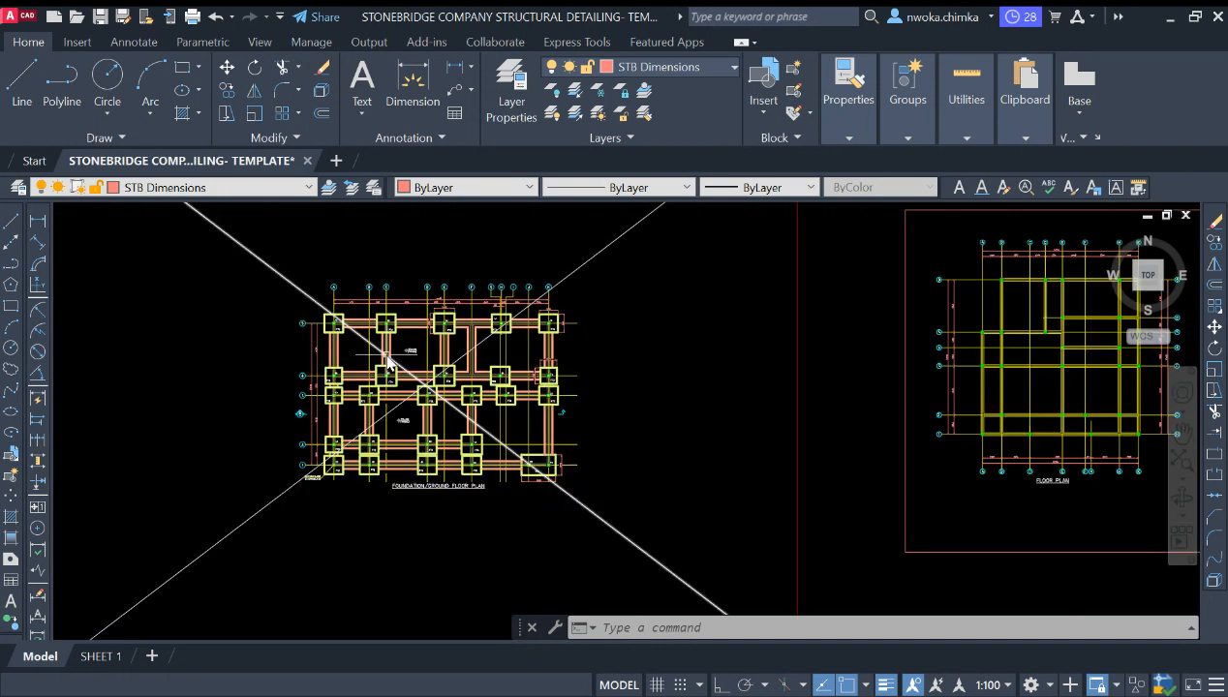
Locate the pasted PDF footing design page and examine the pad footing's plan and section dimensions
{"action": "scroll", "coordinate": [441, 329], "scroll_direction": "down", "scroll_amount": 6}
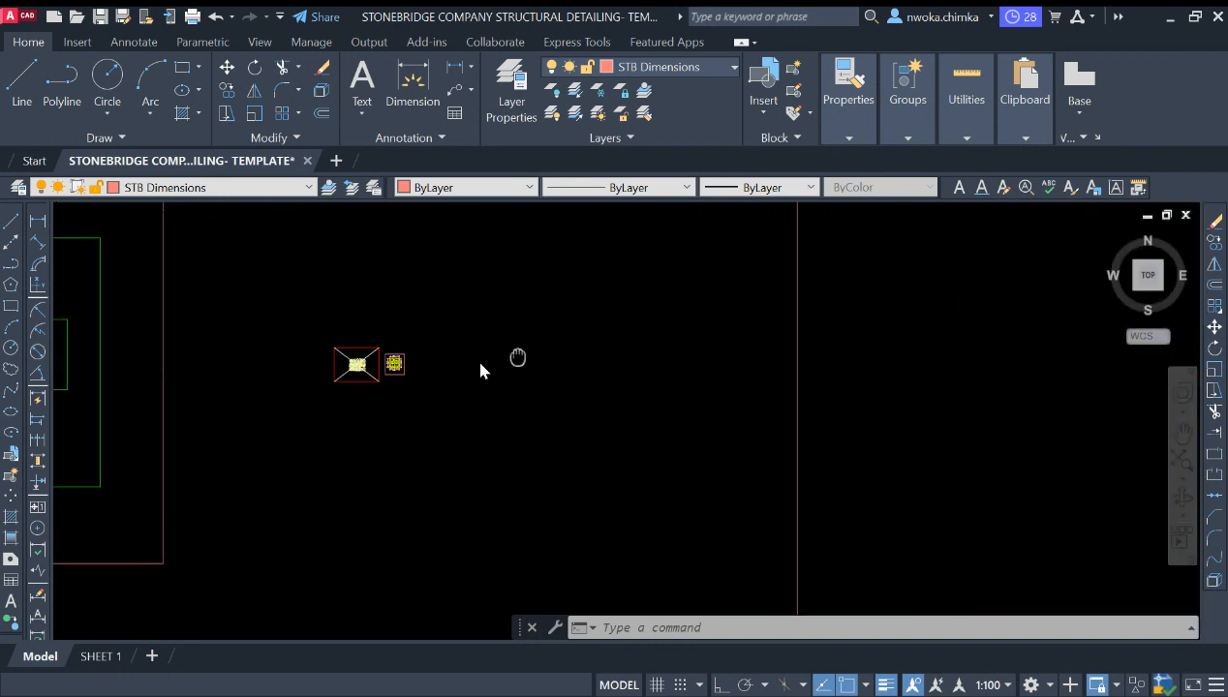
{"action": "scroll", "coordinate": [467, 357], "scroll_direction": "down", "scroll_amount": 1}
{"action": "scroll", "coordinate": [698, 244], "scroll_direction": "up", "scroll_amount": 2}
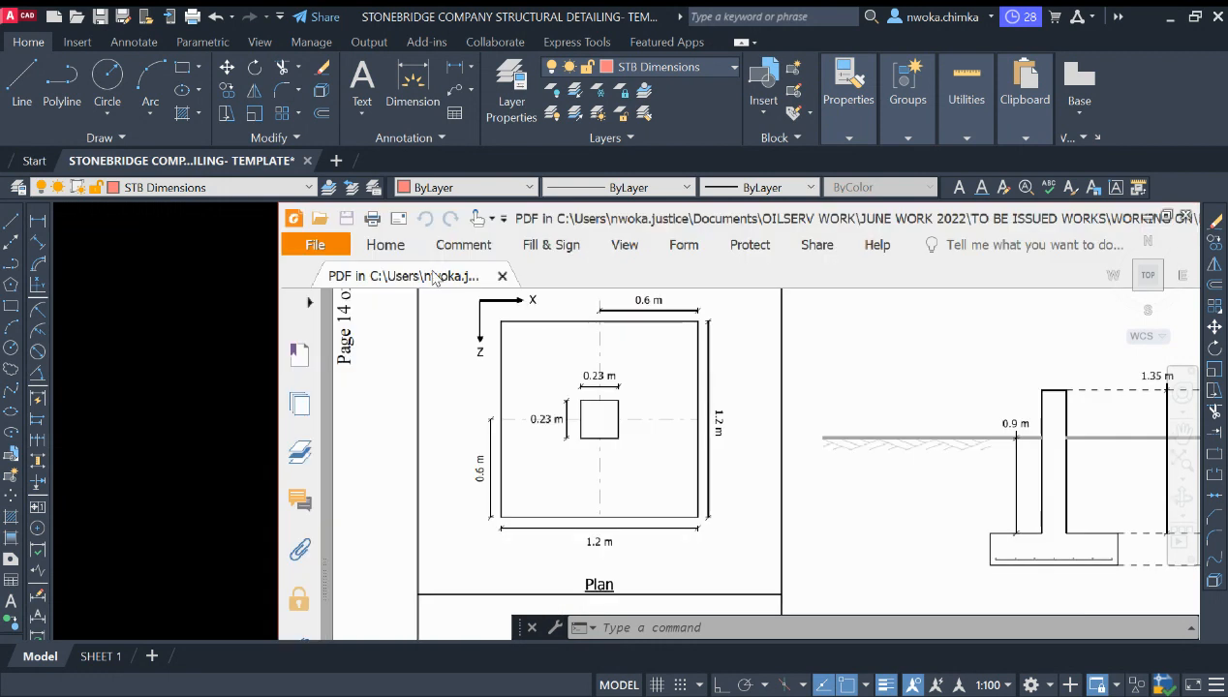
{"action": "scroll", "coordinate": [433, 268], "scroll_direction": "up", "scroll_amount": 1}
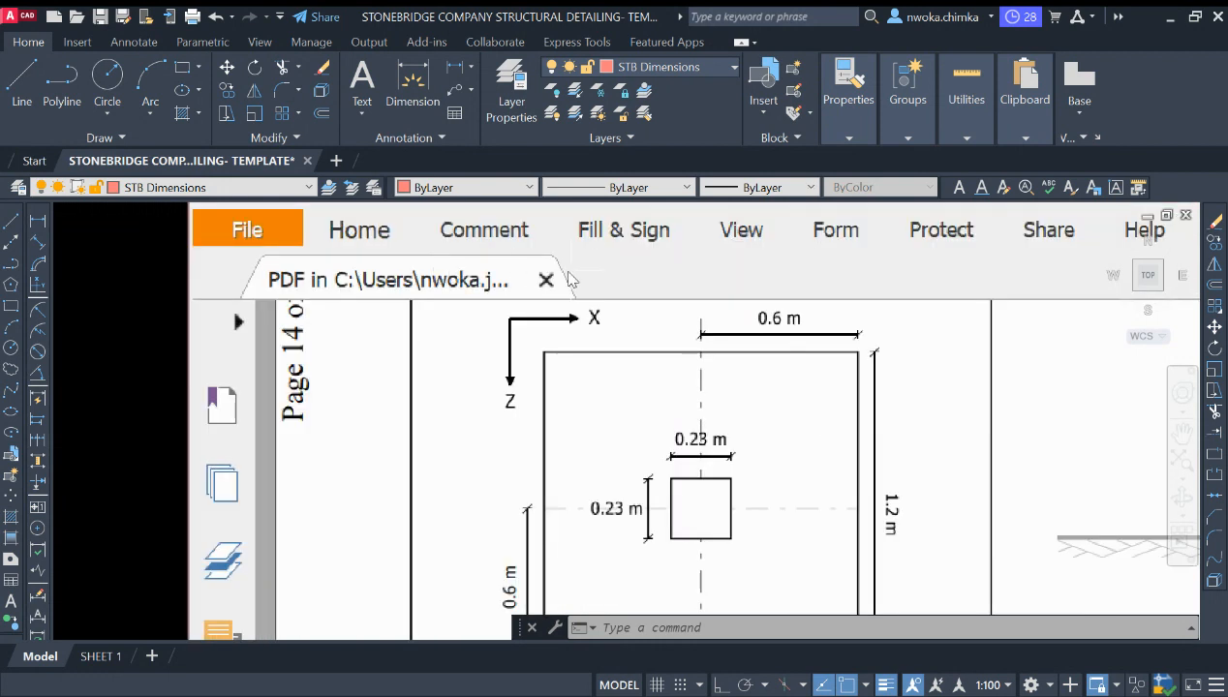
{"action": "scroll", "coordinate": [662, 274], "scroll_direction": "down", "scroll_amount": 2}
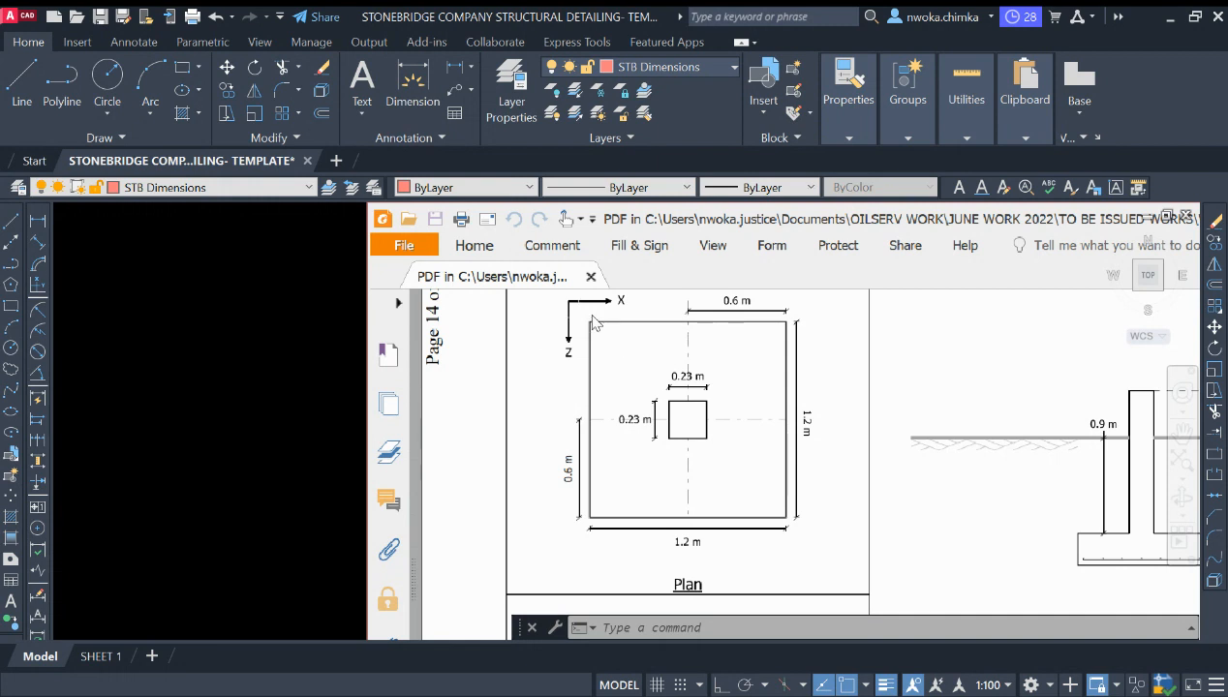
{"action": "scroll", "coordinate": [752, 236], "scroll_direction": "up", "scroll_amount": 3}
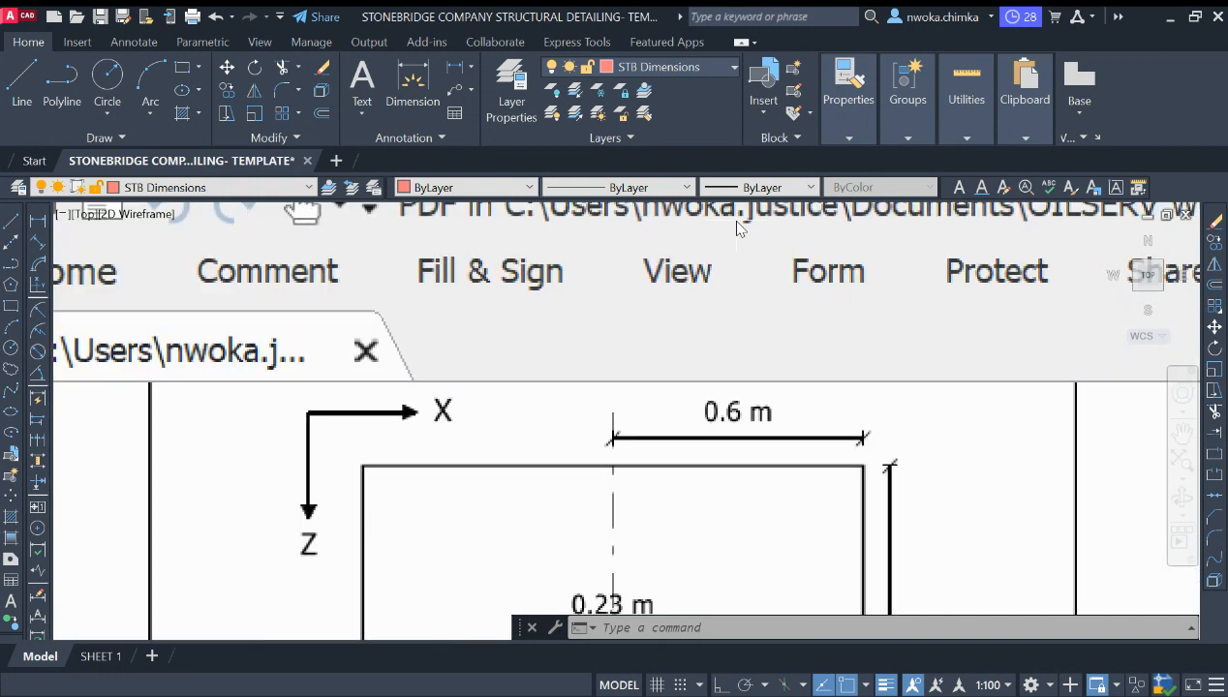
{"action": "scroll", "coordinate": [729, 219], "scroll_direction": "down", "scroll_amount": 1}
{"action": "scroll", "coordinate": [360, 325], "scroll_direction": "up", "scroll_amount": 1}
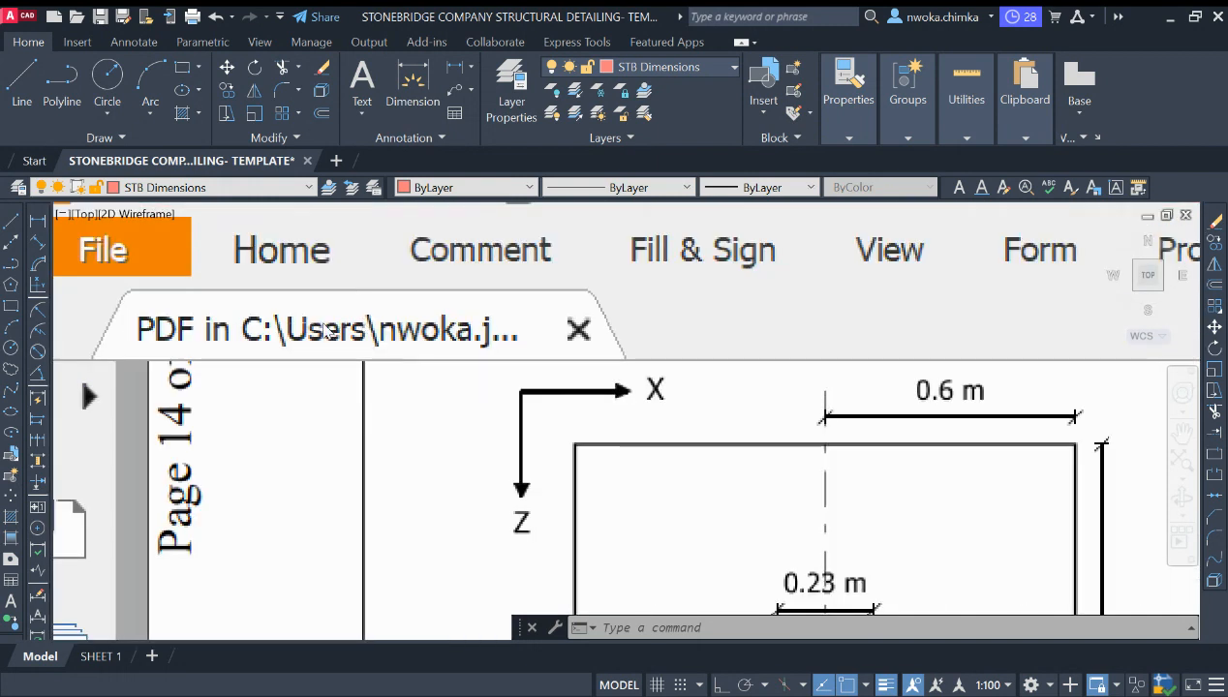
{"action": "scroll", "coordinate": [488, 288], "scroll_direction": "down", "scroll_amount": 3}
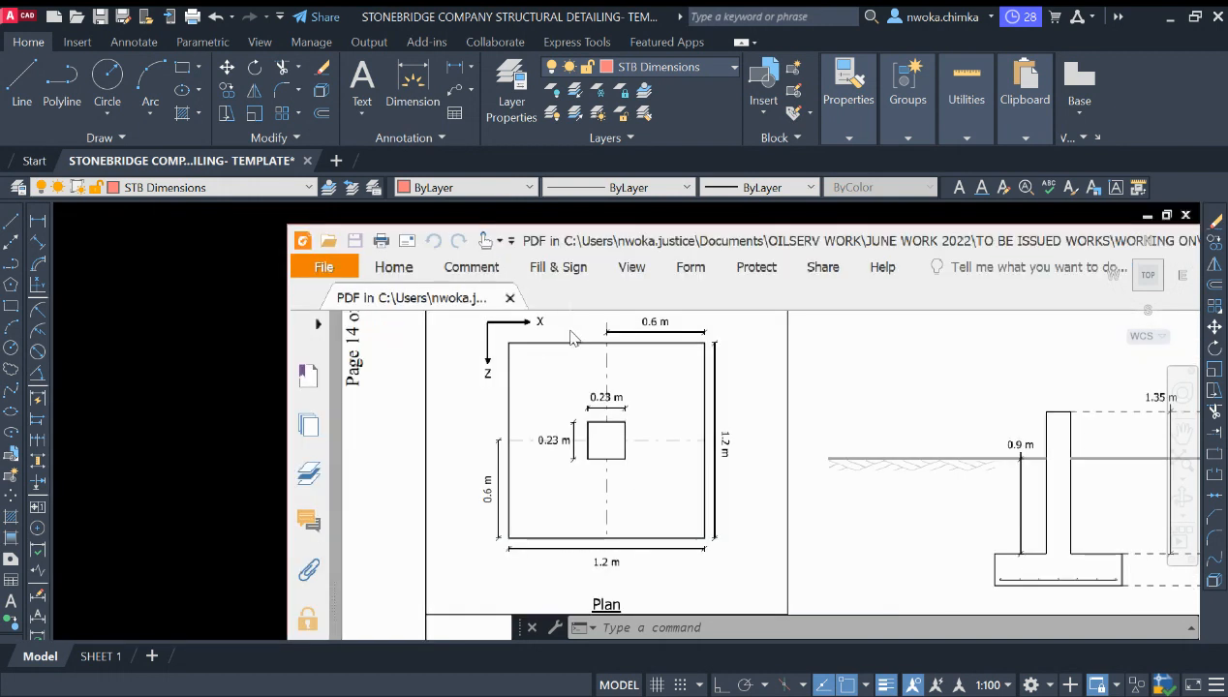
Examine the pad footing's plan and elevation dimensions on the pasted PDF design page
{"action": "scroll", "coordinate": [572, 336], "scroll_direction": "down", "scroll_amount": 5}
{"action": "scroll", "coordinate": [392, 456], "scroll_direction": "up", "scroll_amount": 2}
{"action": "scroll", "coordinate": [497, 453], "scroll_direction": "down", "scroll_amount": 5}
{"action": "scroll", "coordinate": [499, 447], "scroll_direction": "up", "scroll_amount": 9}
{"action": "scroll", "coordinate": [447, 392], "scroll_direction": "down", "scroll_amount": 11}
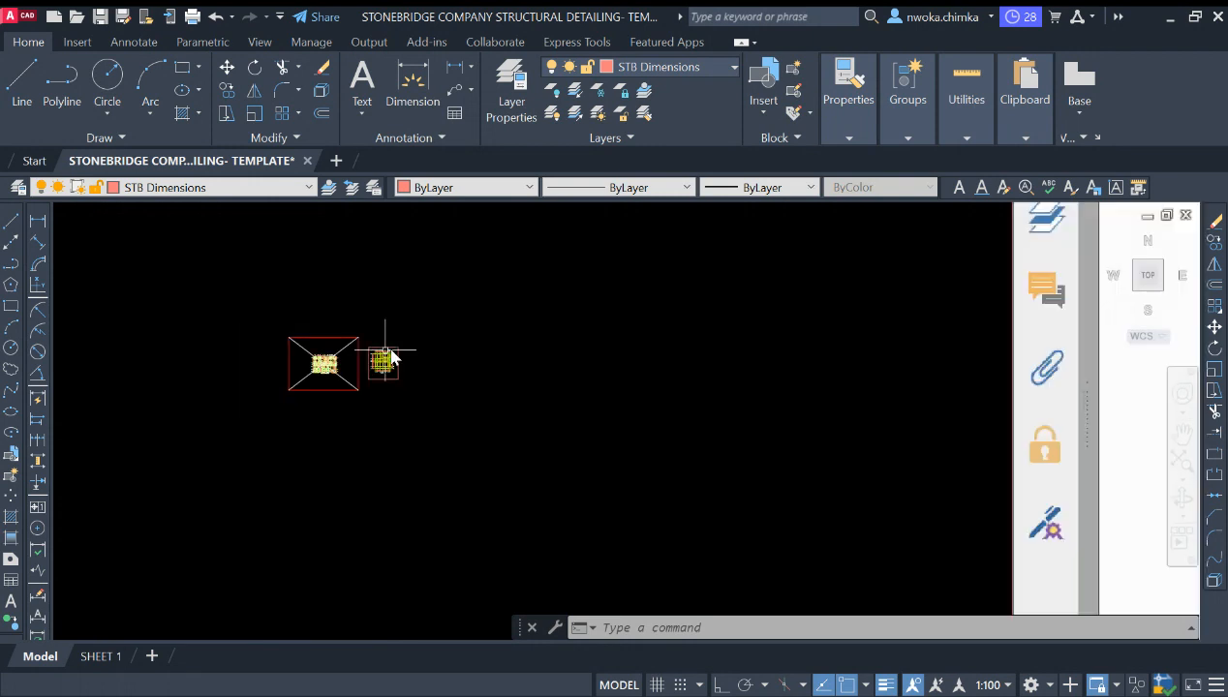
{"action": "scroll", "coordinate": [467, 340], "scroll_direction": "down", "scroll_amount": 4}
{"action": "scroll", "coordinate": [605, 350], "scroll_direction": "down", "scroll_amount": 2}
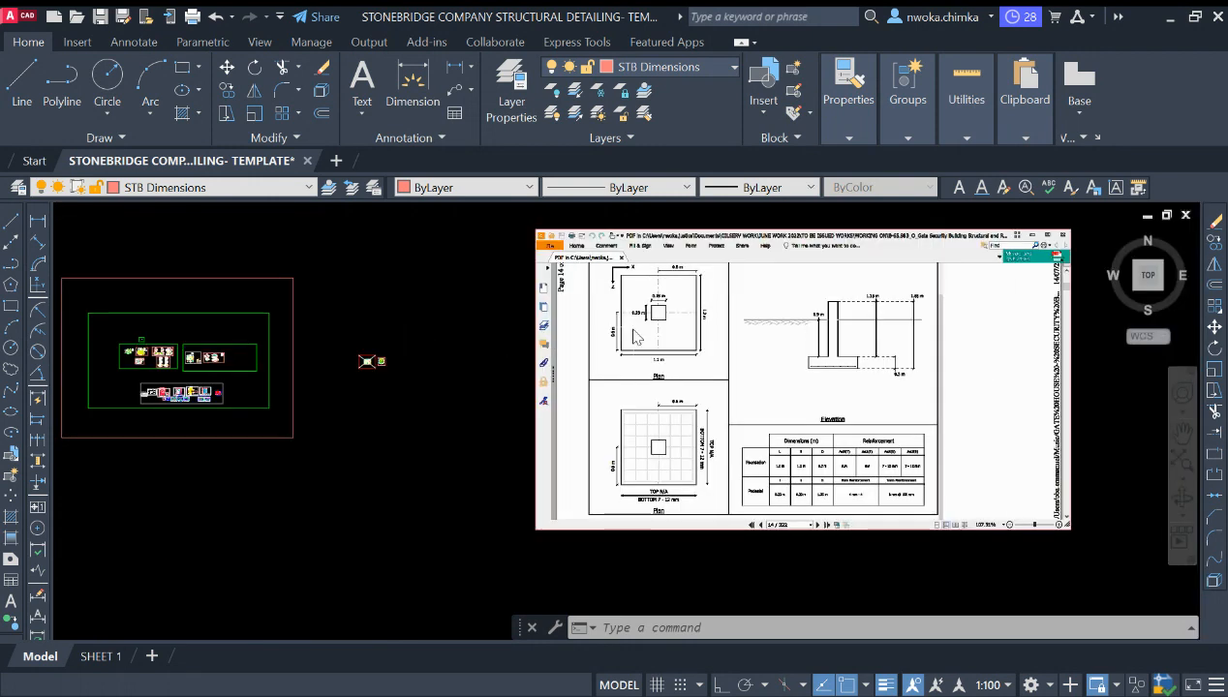
{"action": "scroll", "coordinate": [663, 287], "scroll_direction": "up", "scroll_amount": 4}
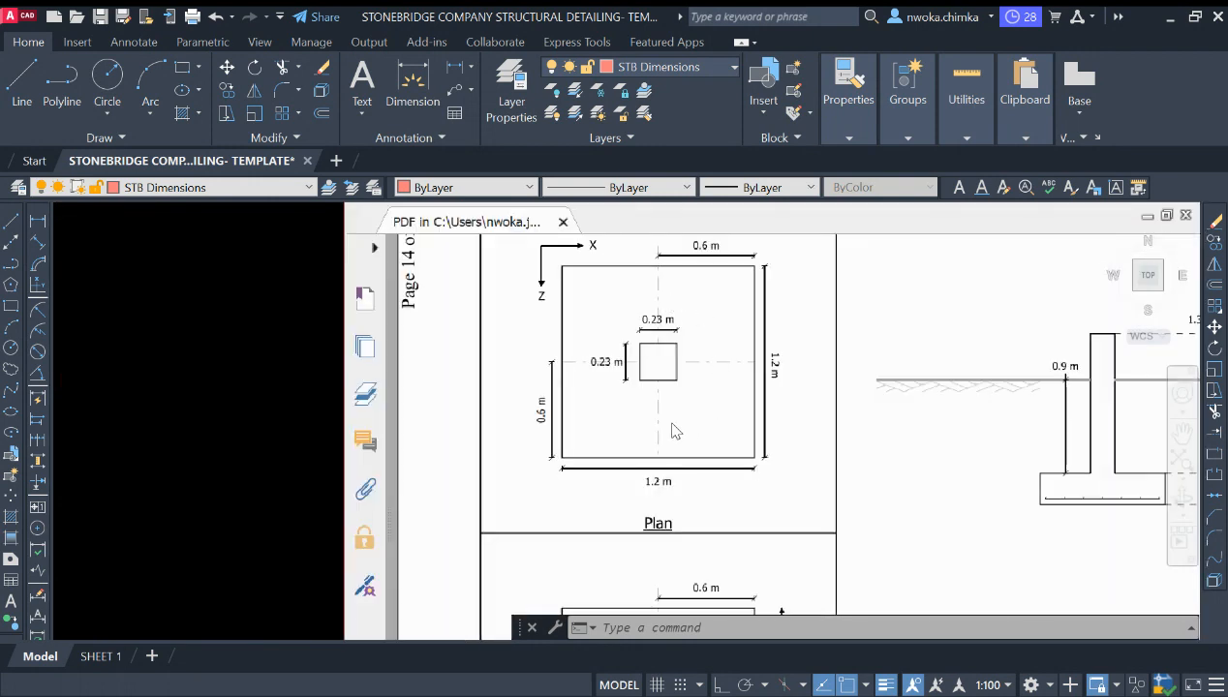
{"action": "scroll", "coordinate": [675, 432], "scroll_direction": "up", "scroll_amount": 2}
{"action": "scroll", "coordinate": [548, 453], "scroll_direction": "down", "scroll_amount": 2}
{"action": "scroll", "coordinate": [628, 388], "scroll_direction": "up", "scroll_amount": 2}
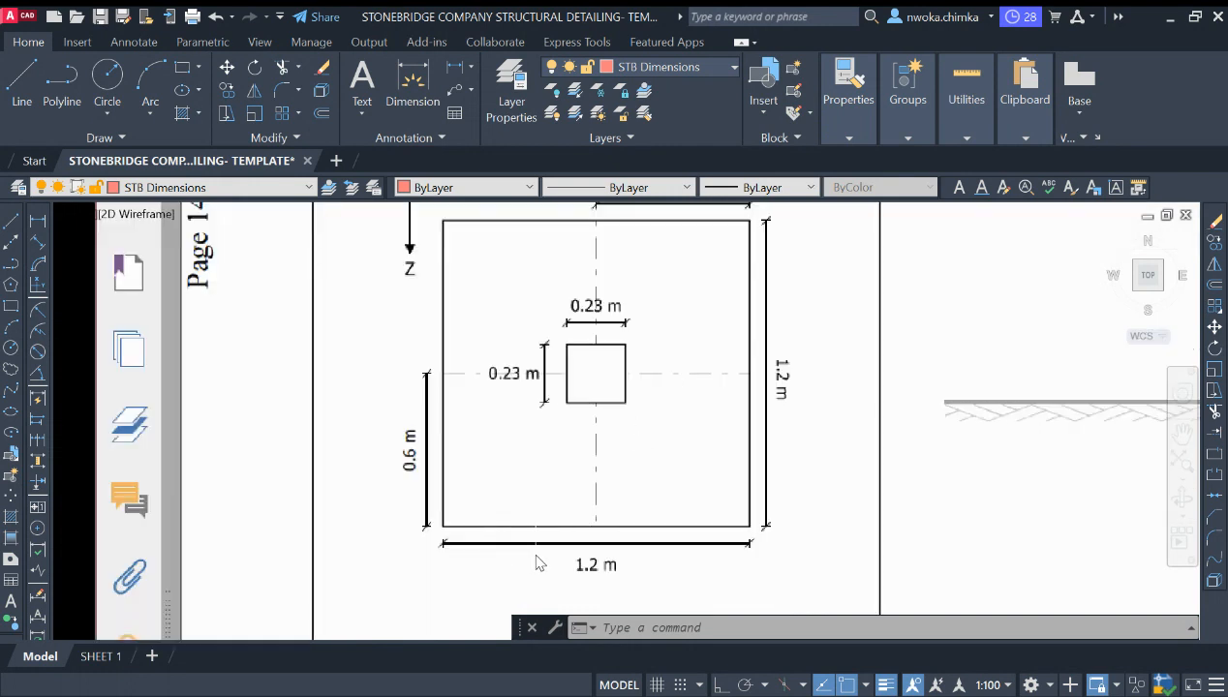
{"action": "scroll", "coordinate": [251, 464], "scroll_direction": "down", "scroll_amount": 5}
{"action": "scroll", "coordinate": [455, 492], "scroll_direction": "up", "scroll_amount": 5}
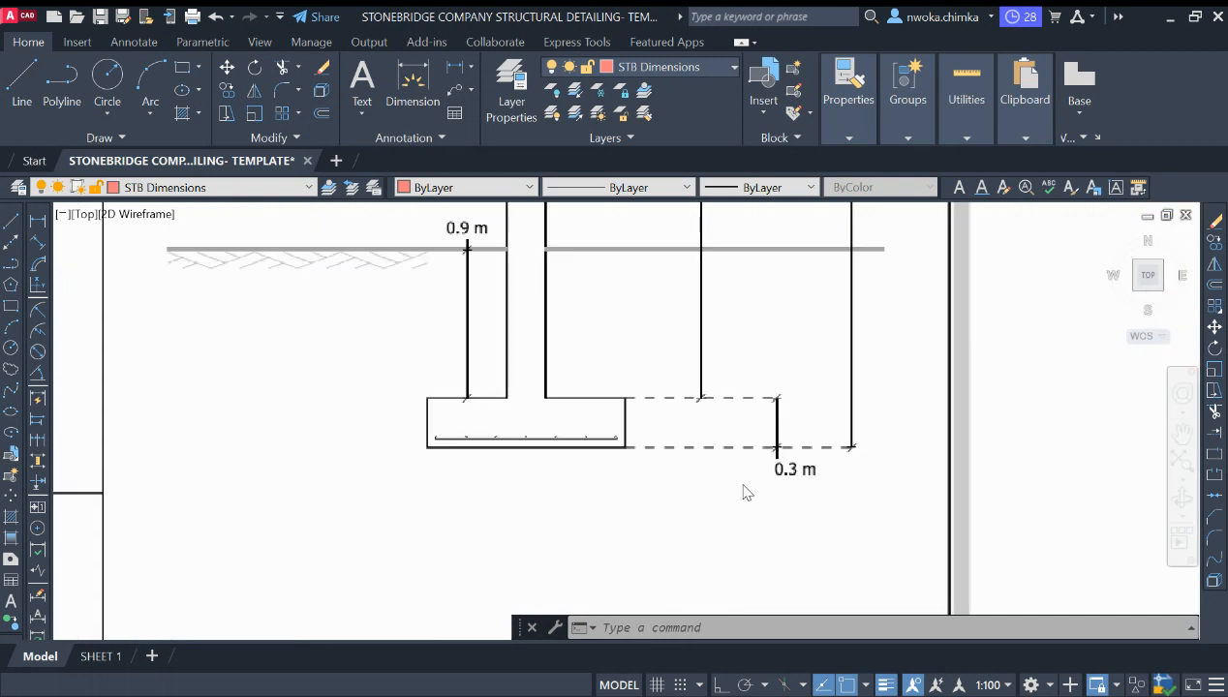
Read the foundation and pedestal dimensions and reinforcement in the PDF page's design table
{"action": "scroll", "coordinate": [716, 470], "scroll_direction": "down", "scroll_amount": 6}
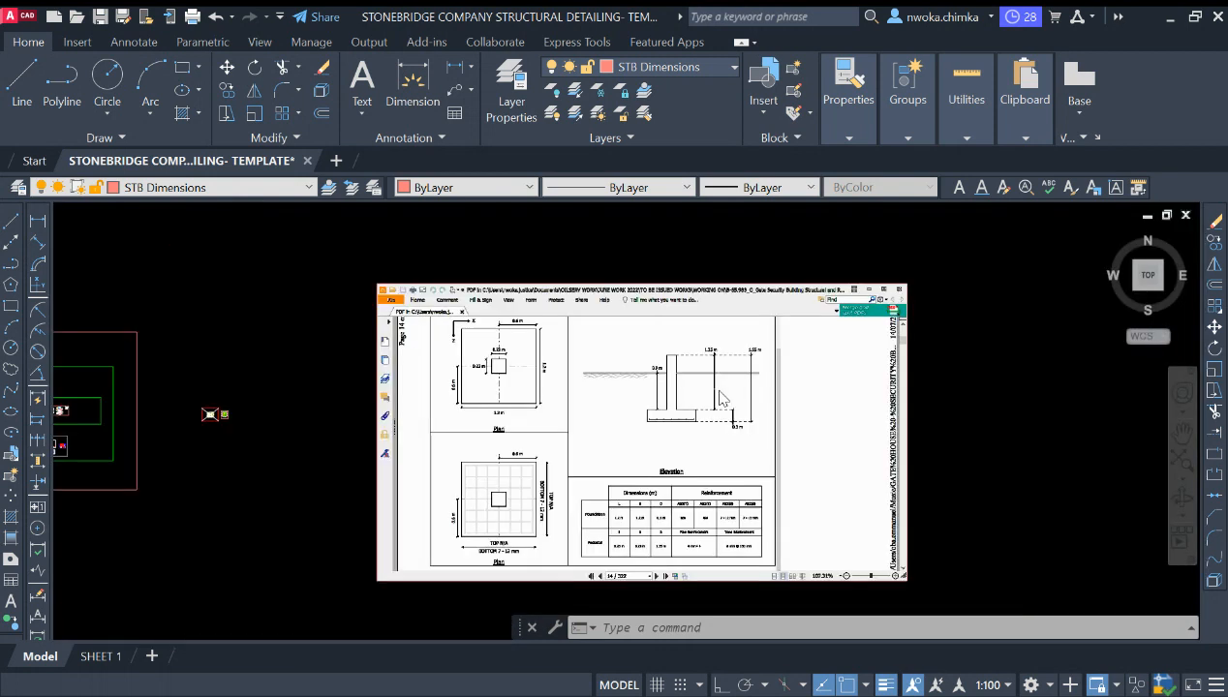
{"action": "scroll", "coordinate": [681, 483], "scroll_direction": "up", "scroll_amount": 6}
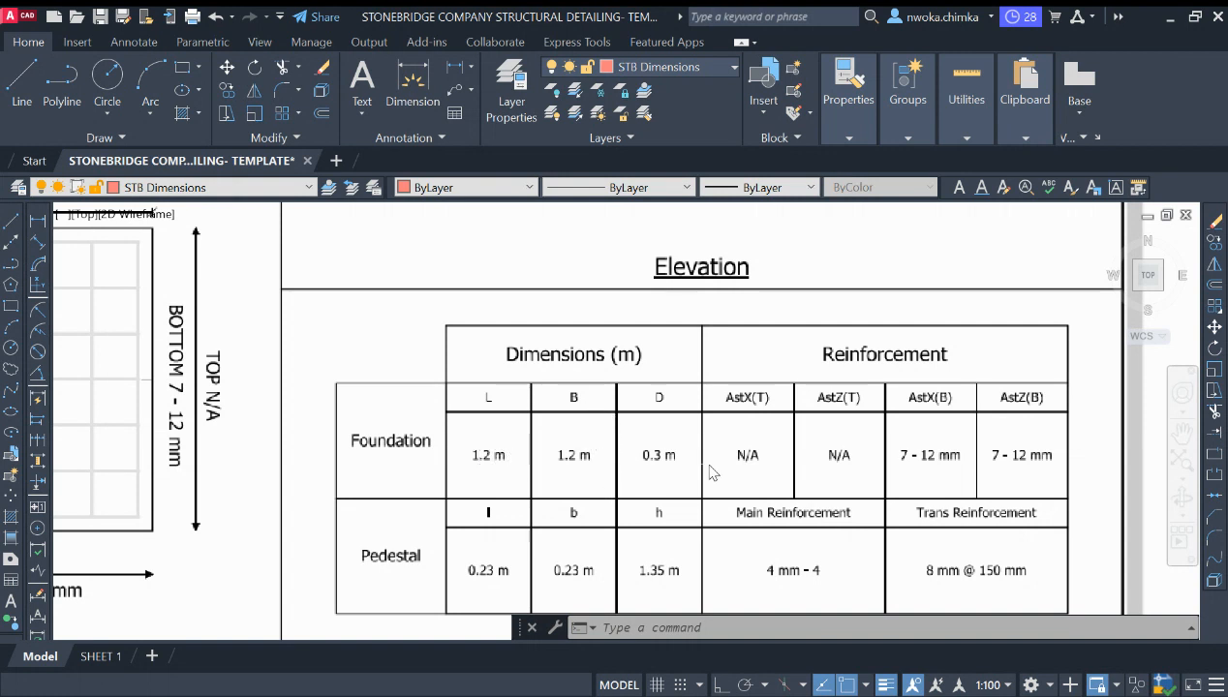
{"action": "scroll", "coordinate": [714, 471], "scroll_direction": "up", "scroll_amount": 2}
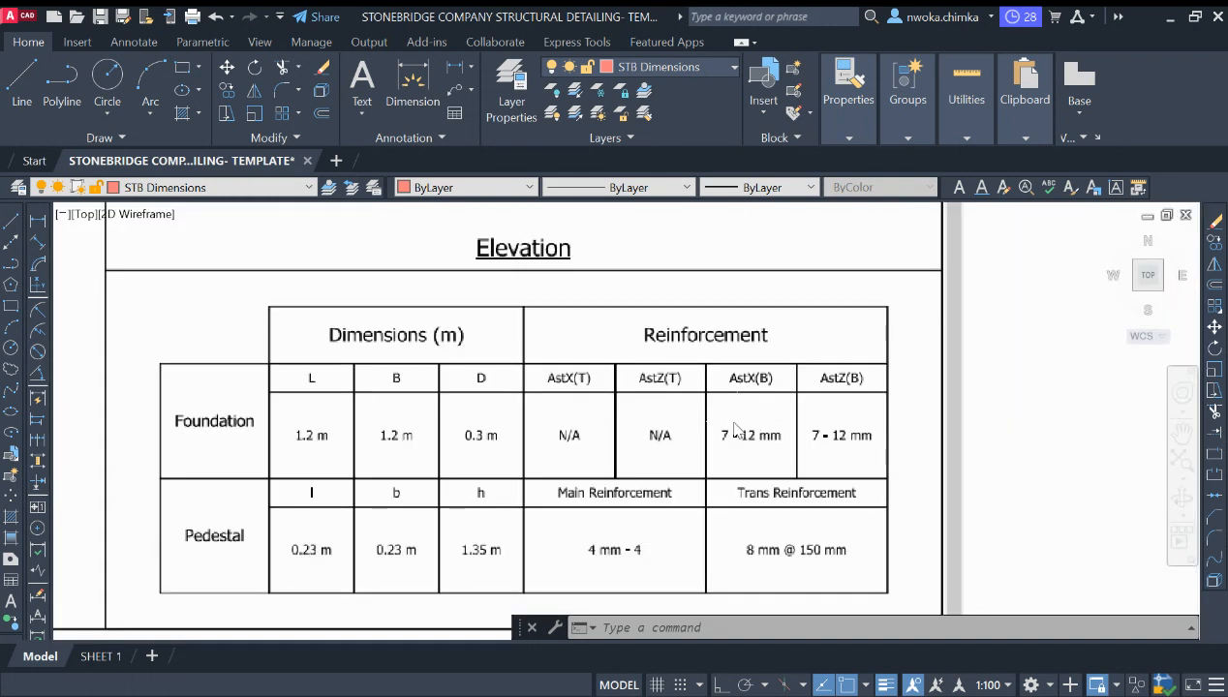
{"action": "scroll", "coordinate": [741, 427], "scroll_direction": "up", "scroll_amount": 2}
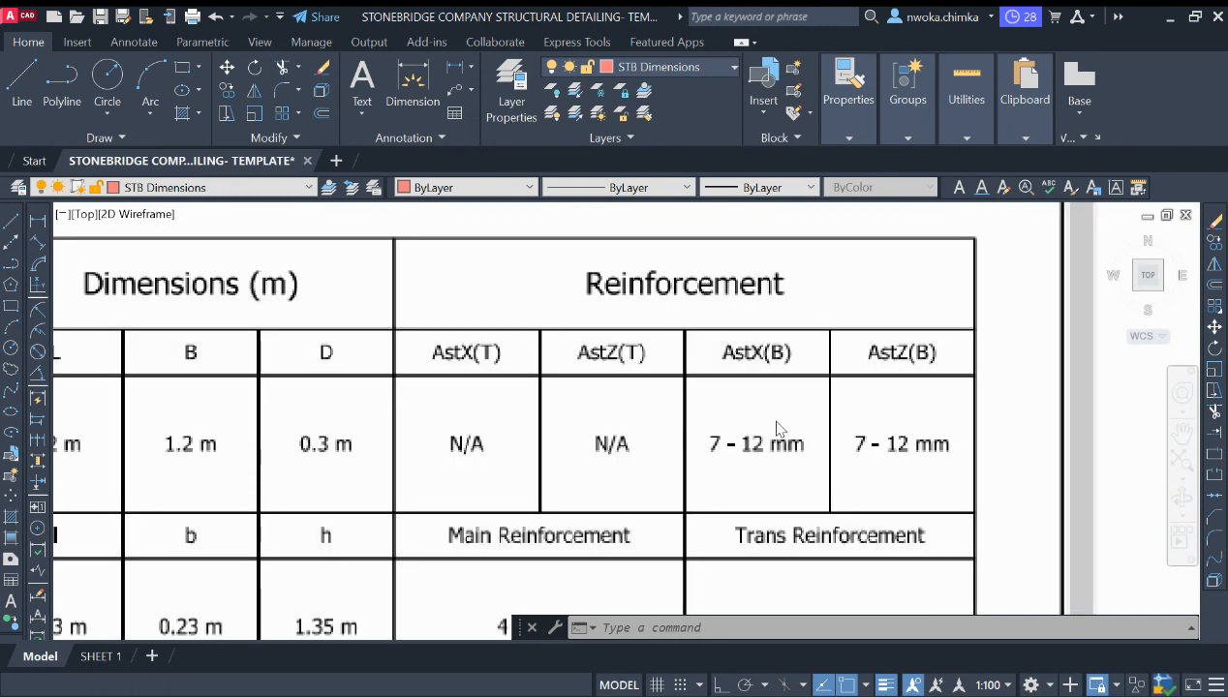
{"action": "scroll", "coordinate": [779, 425], "scroll_direction": "down", "scroll_amount": 2}
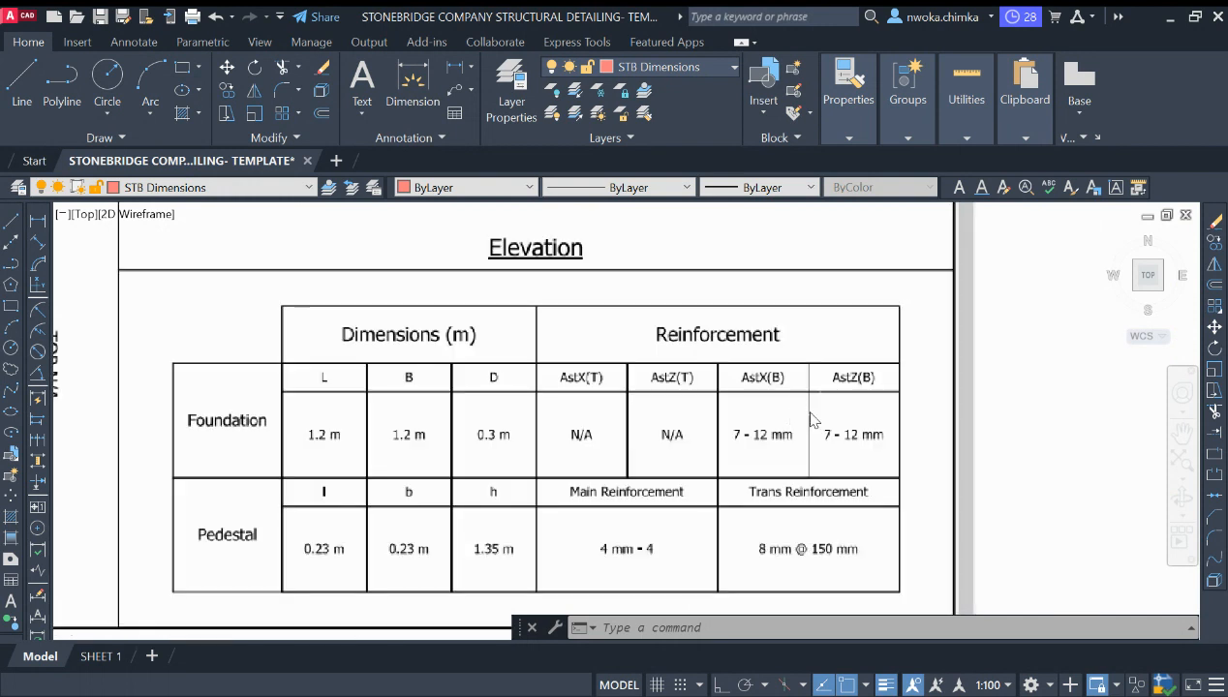
Examine the template's footing sections and plan details for their sizes, bar callouts and starter bars
{"action": "scroll", "coordinate": [792, 419], "scroll_direction": "down", "scroll_amount": 6}
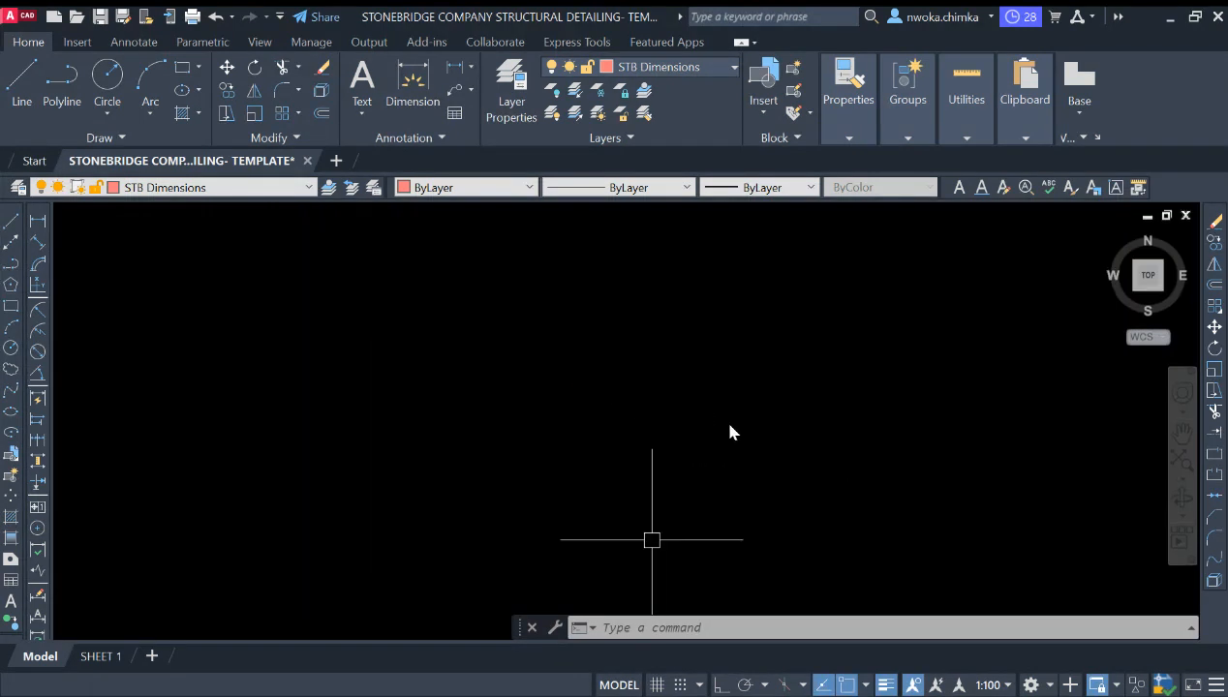
{"action": "middle_click_drag", "start_coordinate": [598, 391], "coordinate": [733, 440]}
{"action": "scroll", "coordinate": [892, 464], "scroll_direction": "up", "scroll_amount": 6}
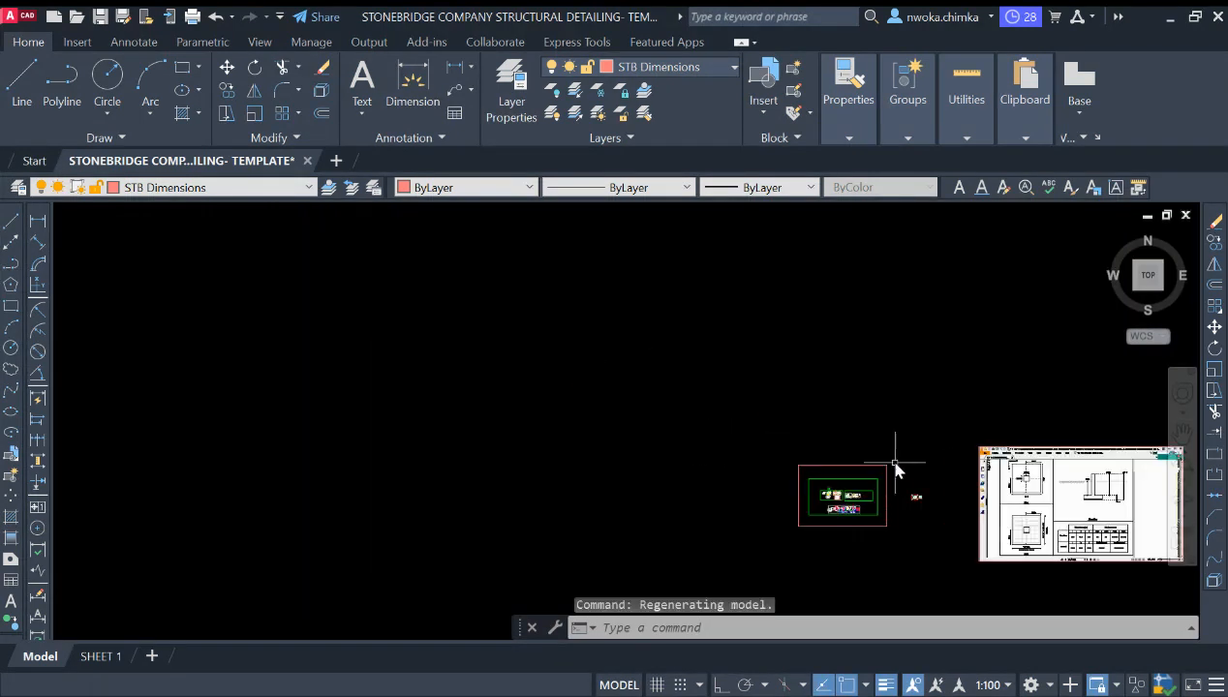
{"action": "scroll", "coordinate": [844, 526], "scroll_direction": "up", "scroll_amount": 10}
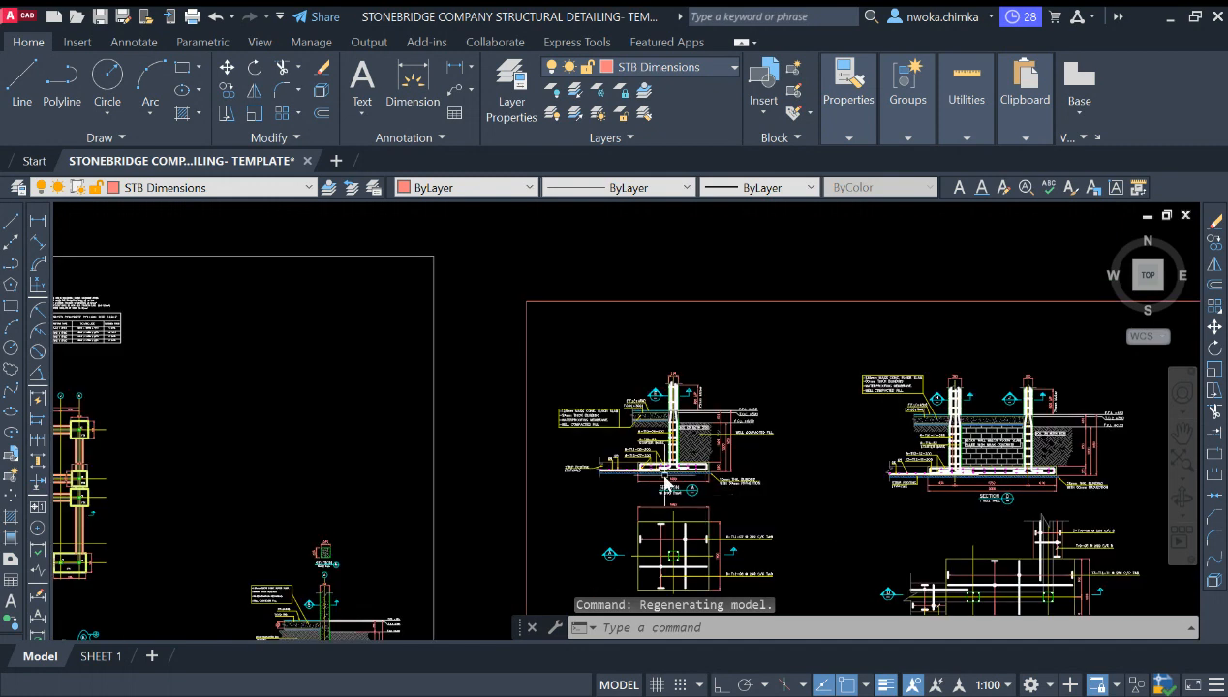
{"action": "scroll", "coordinate": [681, 407], "scroll_direction": "down", "scroll_amount": 5}
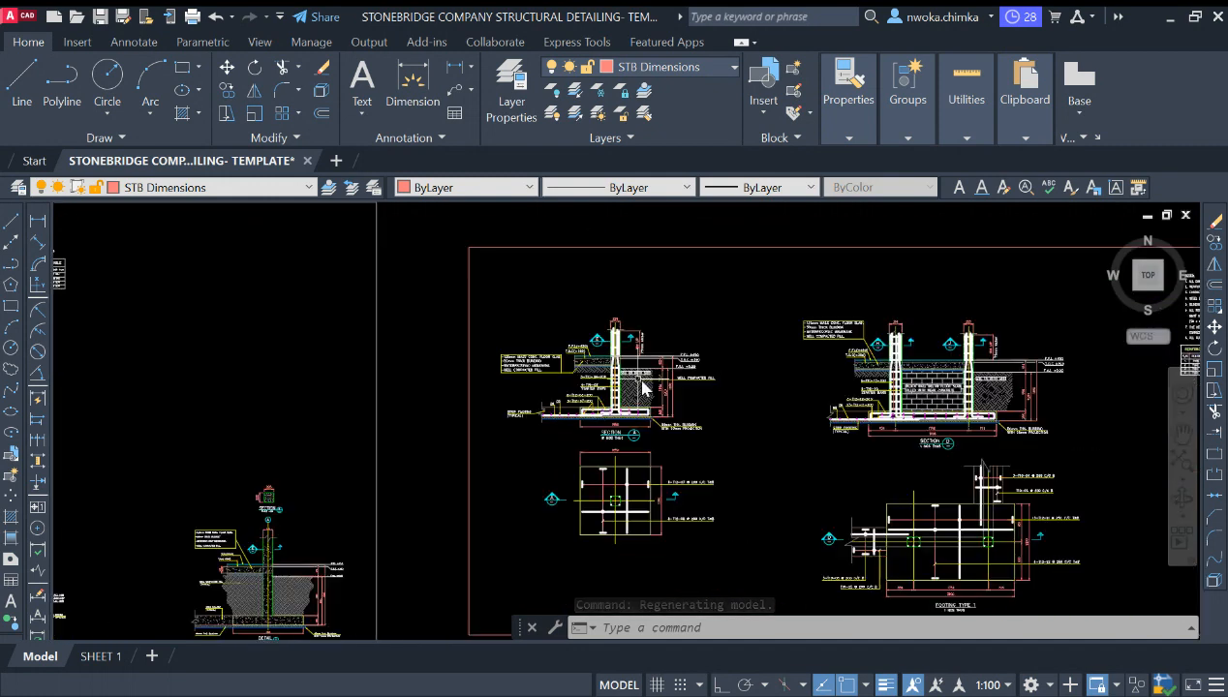
{"action": "scroll", "coordinate": [601, 516], "scroll_direction": "up", "scroll_amount": 4}
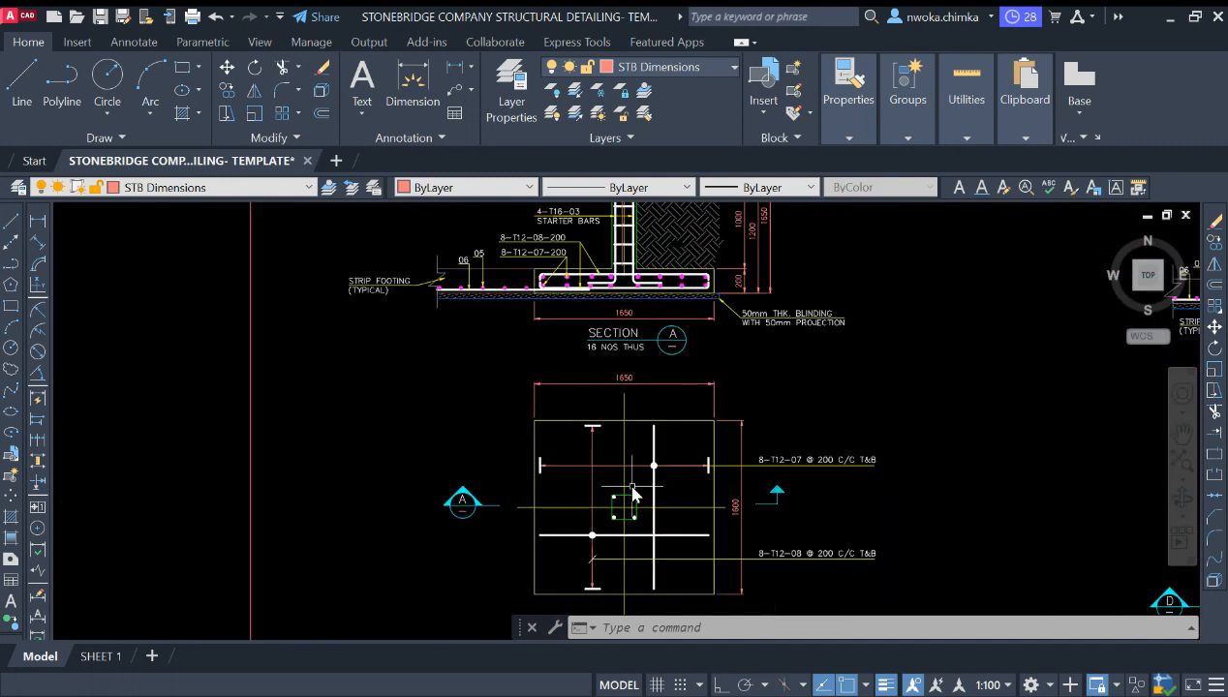
{"action": "scroll", "coordinate": [632, 492], "scroll_direction": "down", "scroll_amount": 5}
{"action": "scroll", "coordinate": [639, 285], "scroll_direction": "up", "scroll_amount": 4}
{"action": "scroll", "coordinate": [575, 370], "scroll_direction": "down", "scroll_amount": 2}
{"action": "scroll", "coordinate": [503, 363], "scroll_direction": "down", "scroll_amount": 3}
{"action": "scroll", "coordinate": [930, 341], "scroll_direction": "up", "scroll_amount": 4}
{"action": "scroll", "coordinate": [784, 310], "scroll_direction": "down", "scroll_amount": 2}
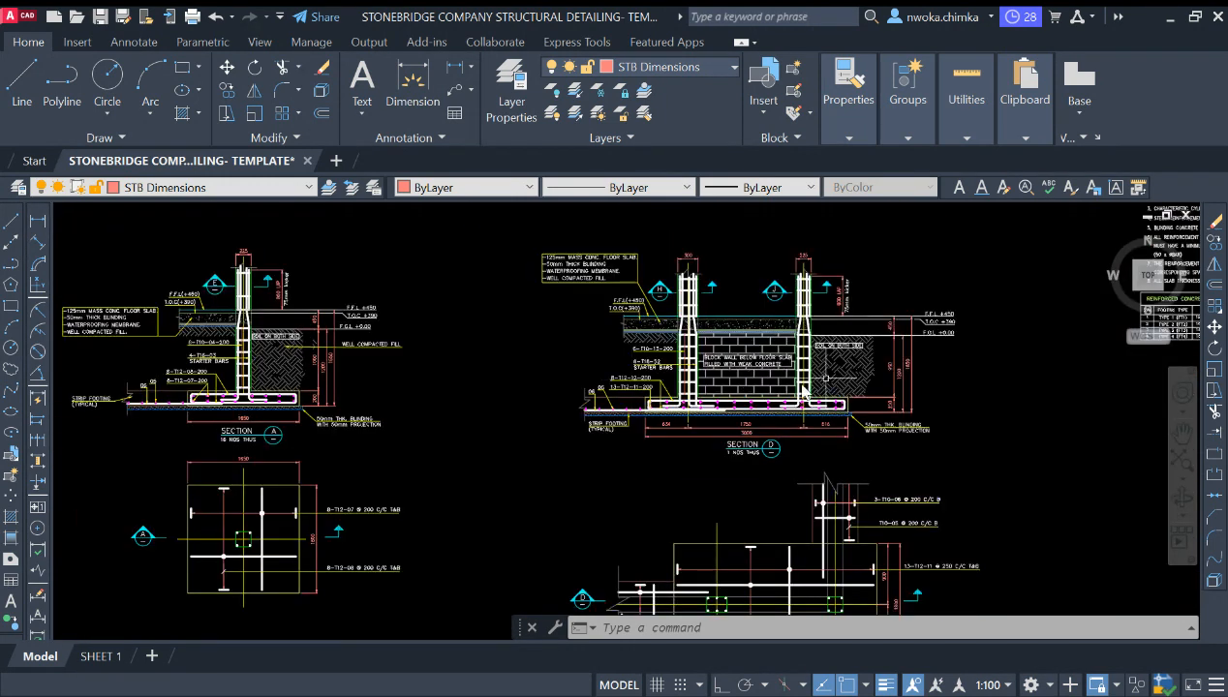
Compare the floor plan's gridlines and column positions with the footing layout of the crossed-out foundation plan
{"action": "scroll", "coordinate": [698, 383], "scroll_direction": "down", "scroll_amount": 6}
{"action": "scroll", "coordinate": [695, 384], "scroll_direction": "down", "scroll_amount": 4}
{"action": "scroll", "coordinate": [384, 321], "scroll_direction": "down", "scroll_amount": 2}
{"action": "scroll", "coordinate": [727, 383], "scroll_direction": "down", "scroll_amount": 2}
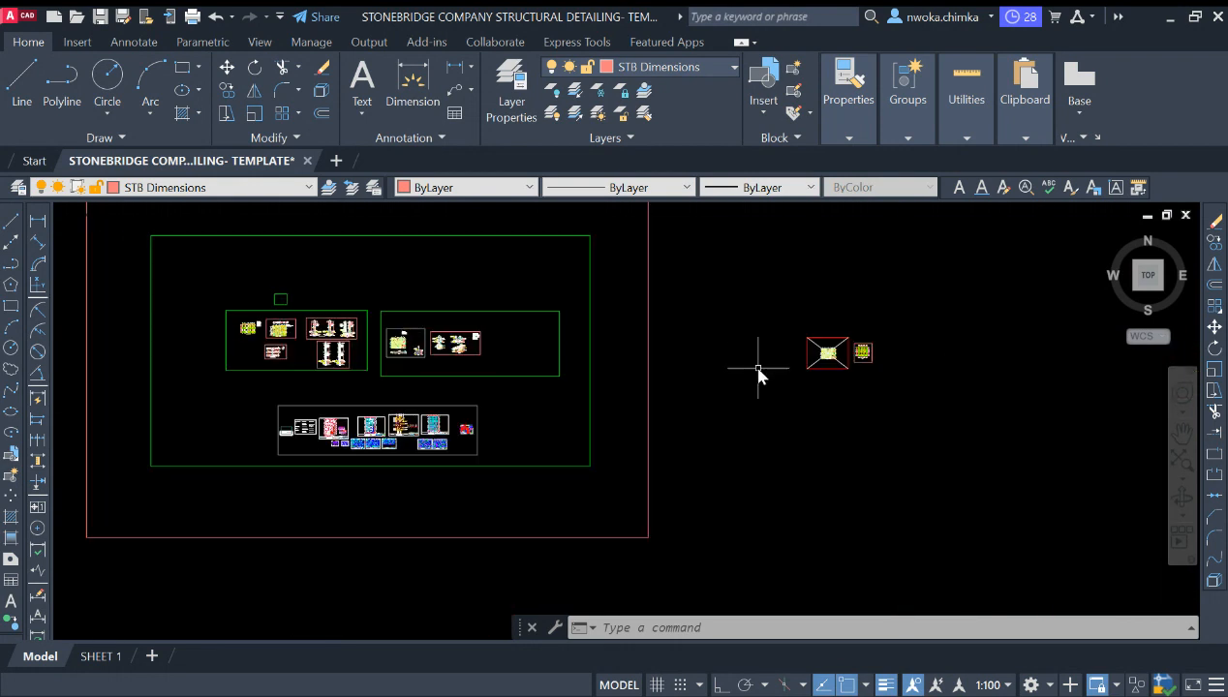
{"action": "scroll", "coordinate": [871, 349], "scroll_direction": "up", "scroll_amount": 10}
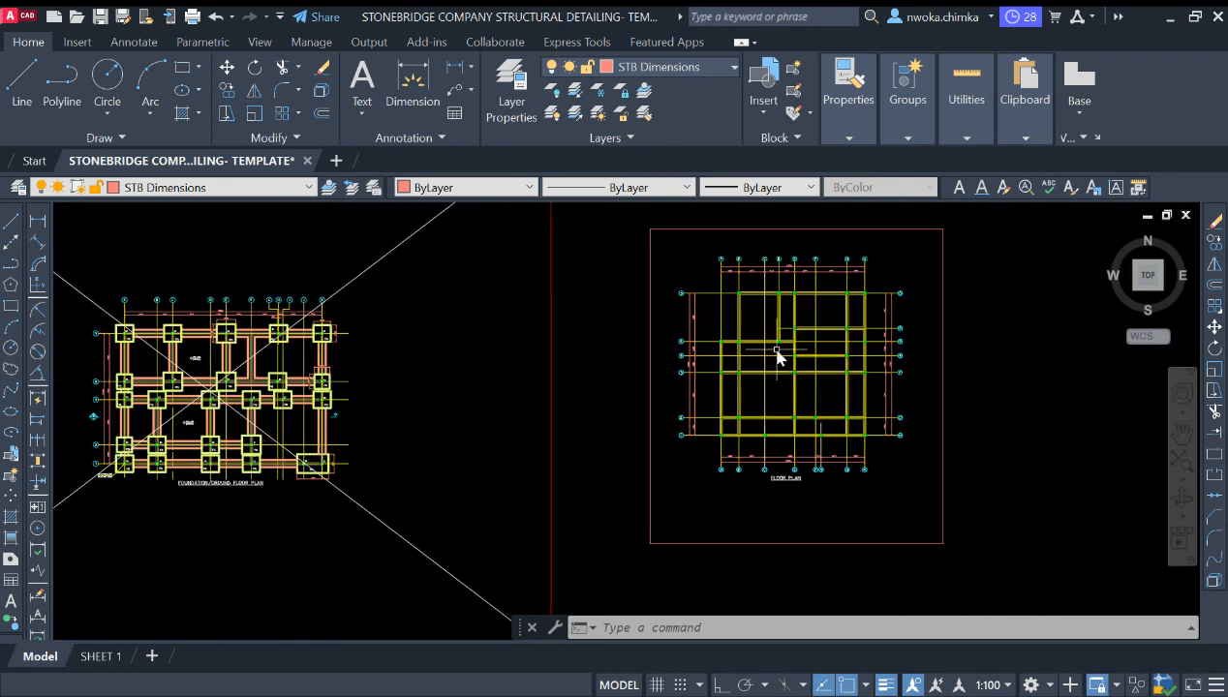
{"action": "scroll", "coordinate": [777, 357], "scroll_direction": "up", "scroll_amount": 4}
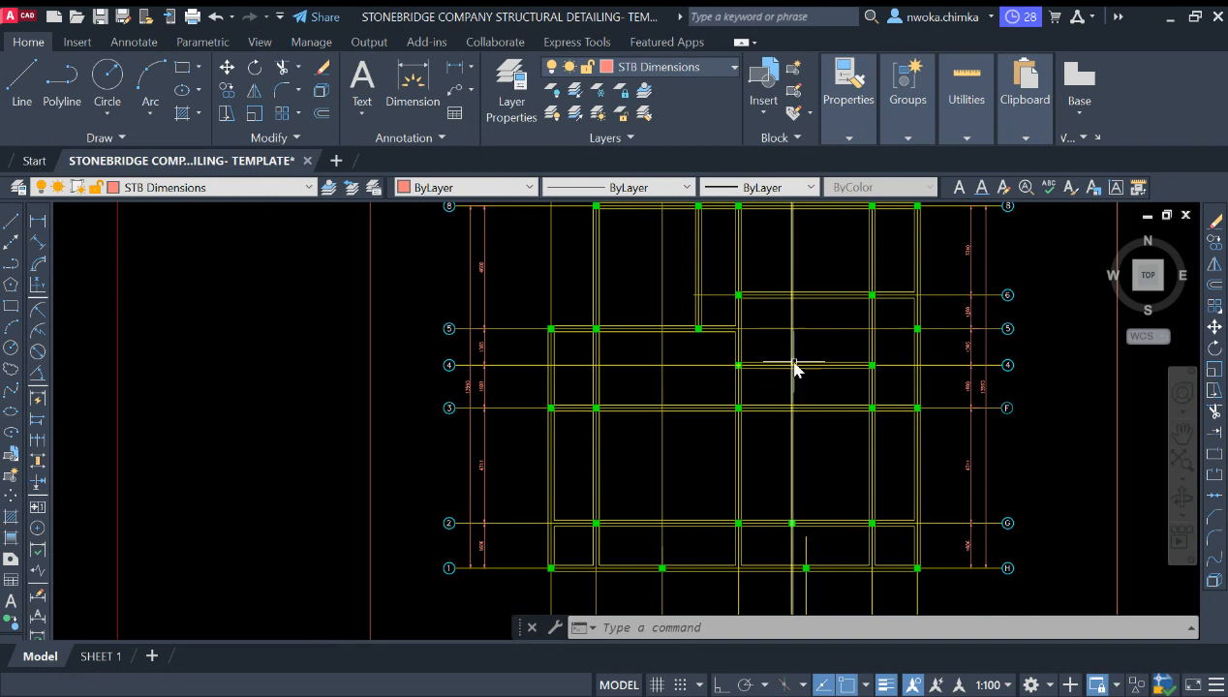
{"action": "scroll", "coordinate": [657, 356], "scroll_direction": "down", "scroll_amount": 2}
{"action": "scroll", "coordinate": [786, 362], "scroll_direction": "up", "scroll_amount": 2}
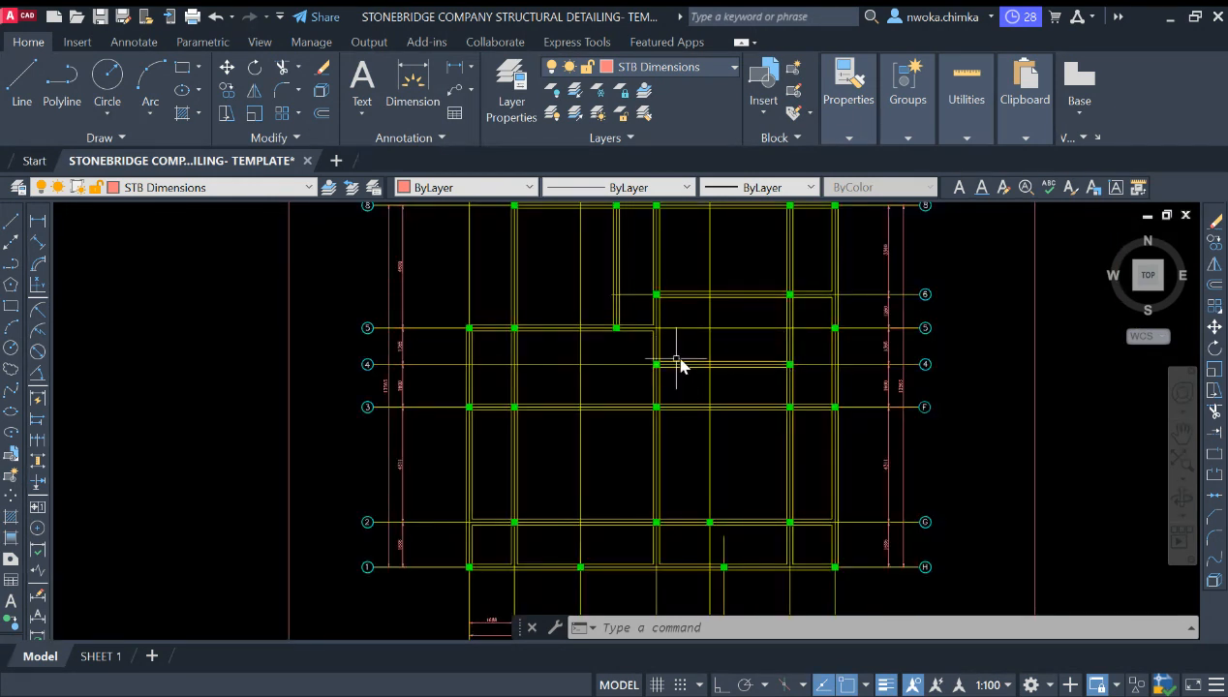
{"action": "scroll", "coordinate": [844, 385], "scroll_direction": "down", "scroll_amount": 2}
{"action": "scroll", "coordinate": [844, 385], "scroll_direction": "down", "scroll_amount": 1}
{"action": "scroll", "coordinate": [165, 410], "scroll_direction": "up", "scroll_amount": 3}
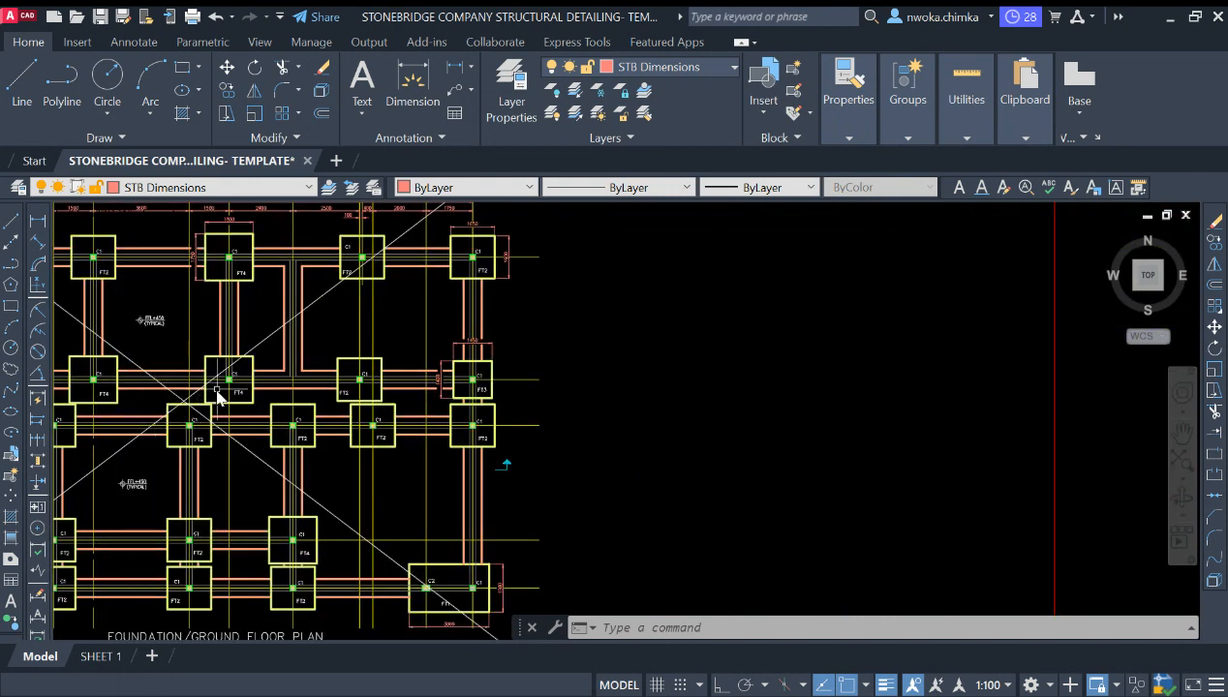
{"action": "scroll", "coordinate": [232, 367], "scroll_direction": "down", "scroll_amount": 2}
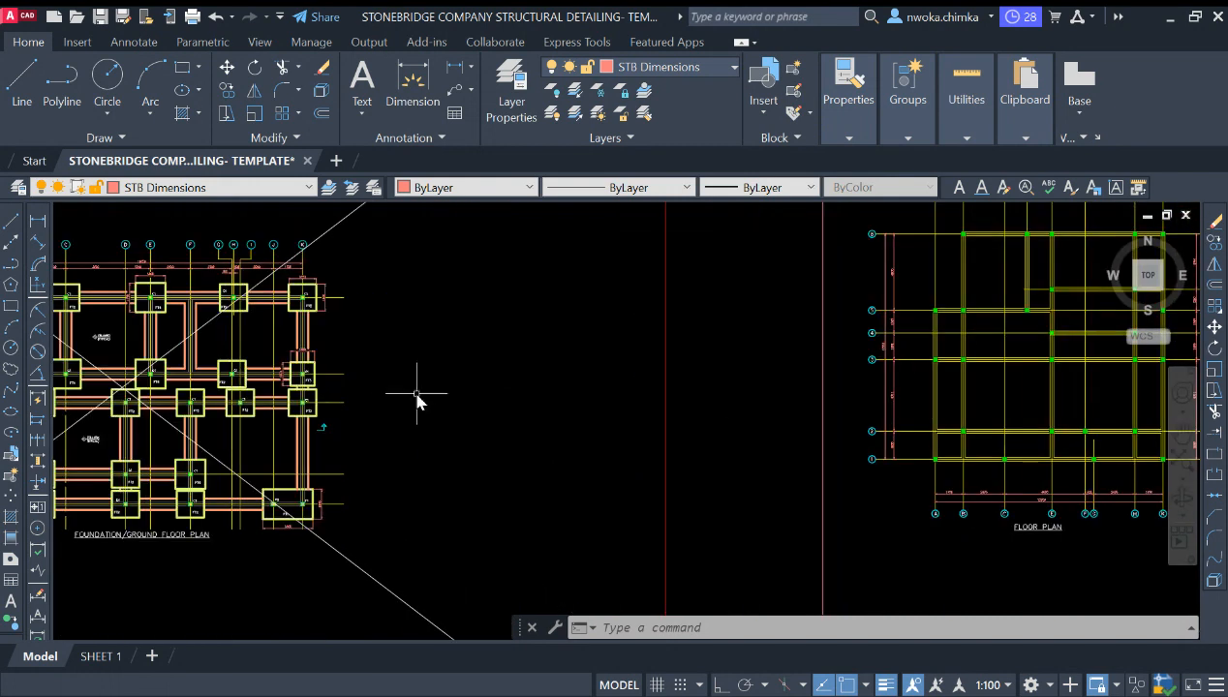
{"action": "scroll", "coordinate": [405, 397], "scroll_direction": "down", "scroll_amount": 1}
{"action": "middle_click_drag", "start_coordinate": [910, 284], "coordinate": [671, 293]}
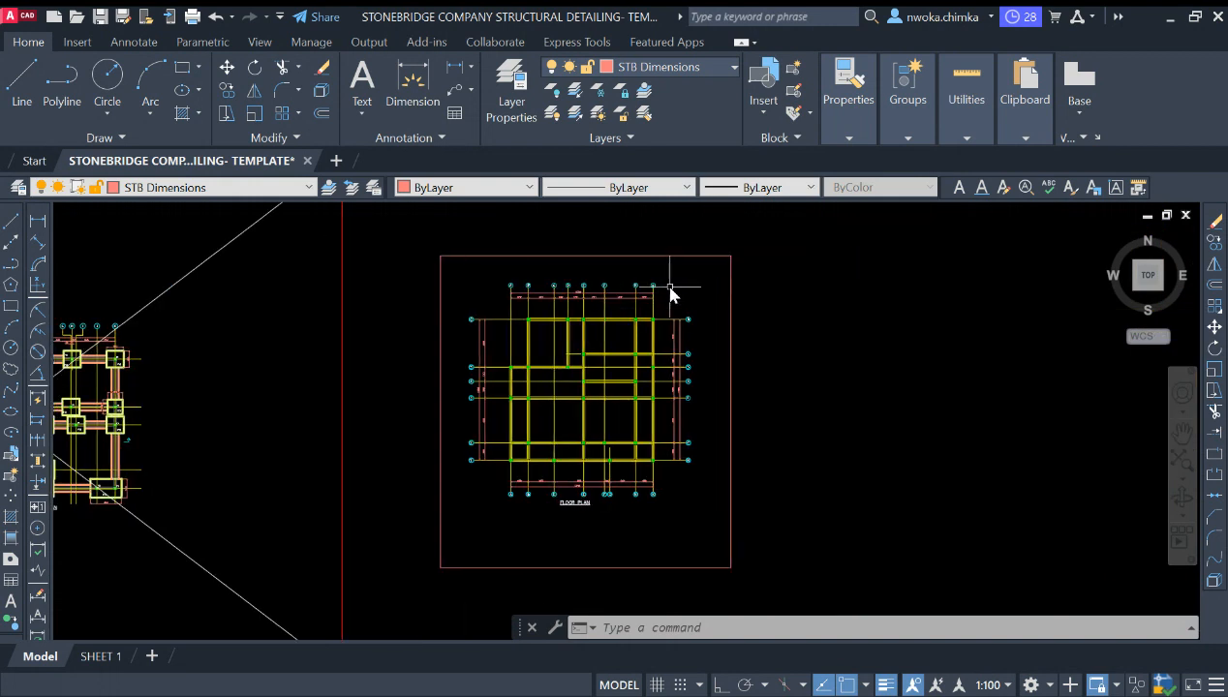
Copy the whole framed floor plan to the opposite side of the crossed-out foundation plan
{"action": "scroll", "coordinate": [671, 293], "scroll_direction": "down", "scroll_amount": 2}
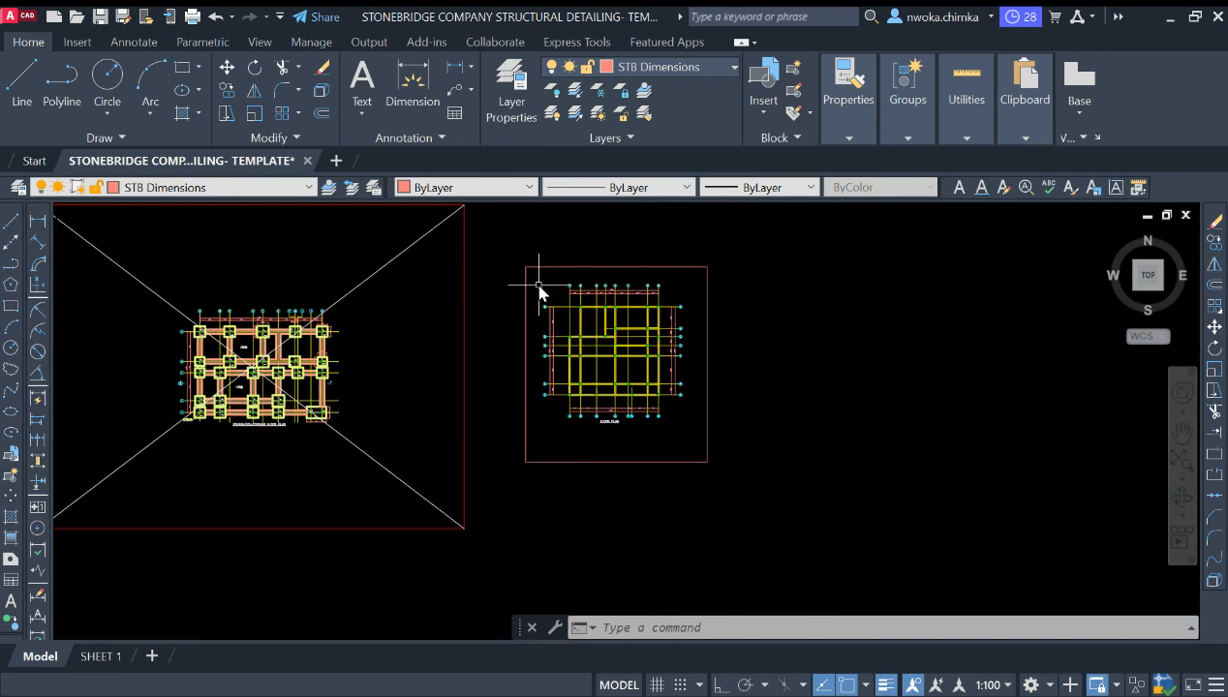
{"action": "left_click", "coordinate": [750, 258]}
{"action": "left_click", "coordinate": [486, 504]}
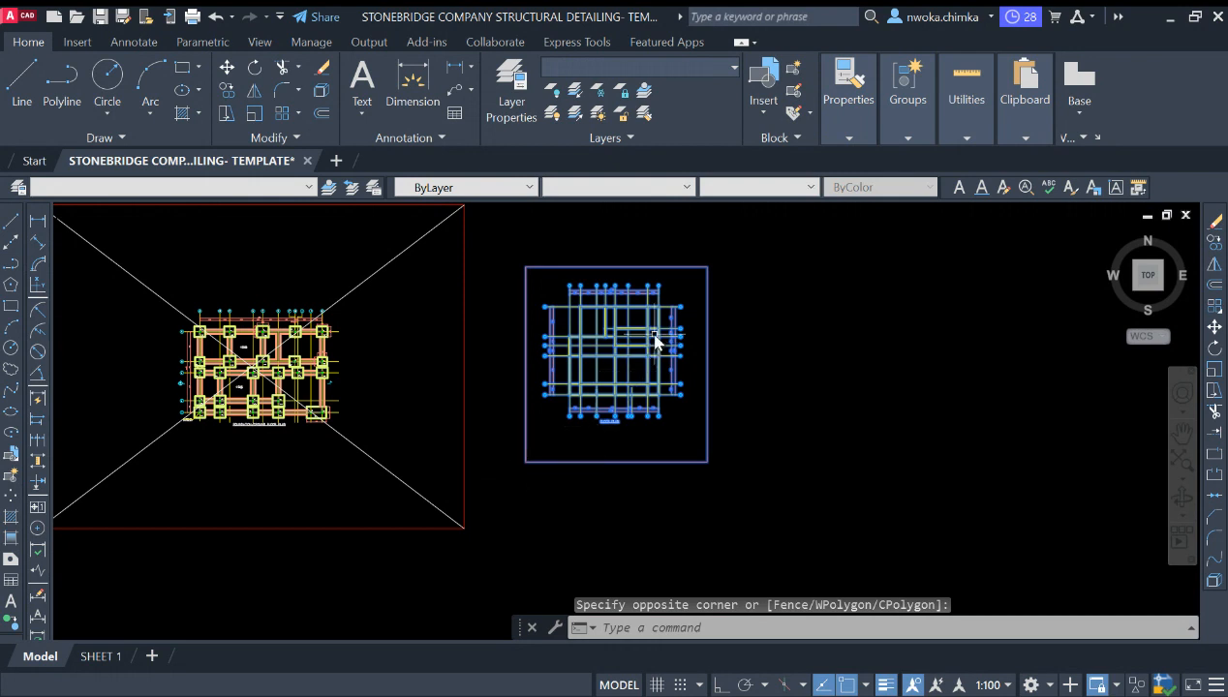
{"action": "scroll", "coordinate": [499, 349], "scroll_direction": "down", "scroll_amount": 4}
{"action": "scroll", "coordinate": [600, 344], "scroll_direction": "down", "scroll_amount": 5}
{"action": "scroll", "coordinate": [598, 343], "scroll_direction": "up", "scroll_amount": 5}
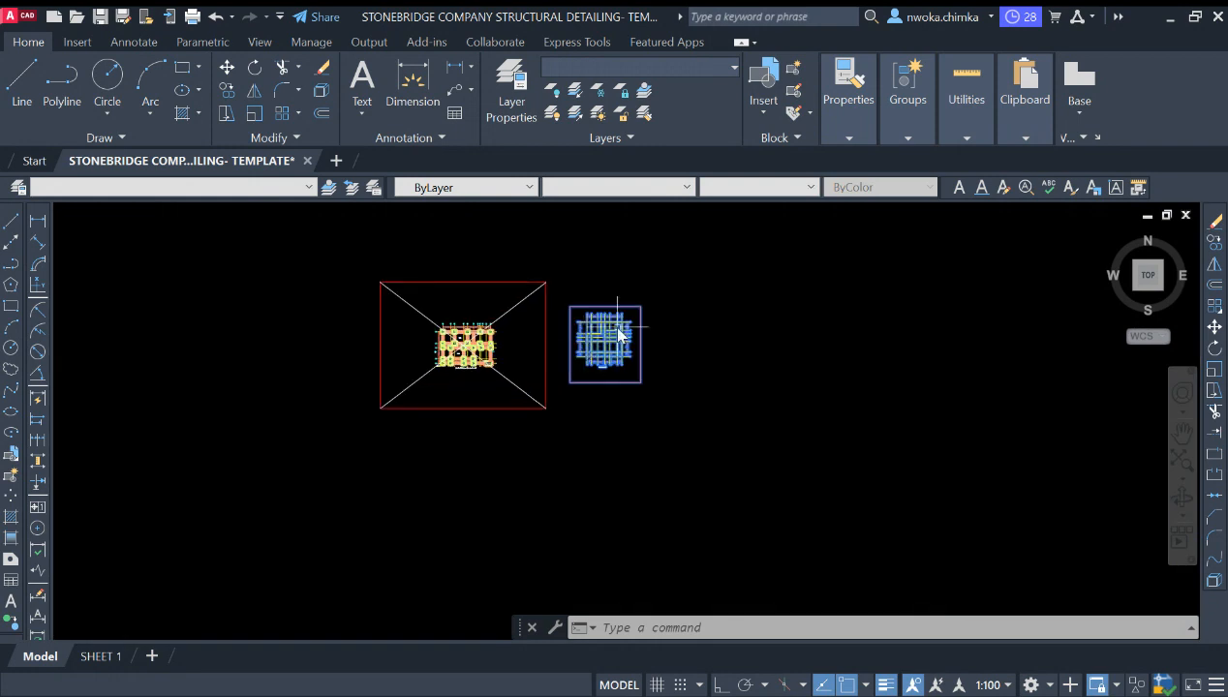
{"action": "scroll", "coordinate": [618, 335], "scroll_direction": "up", "scroll_amount": 3}
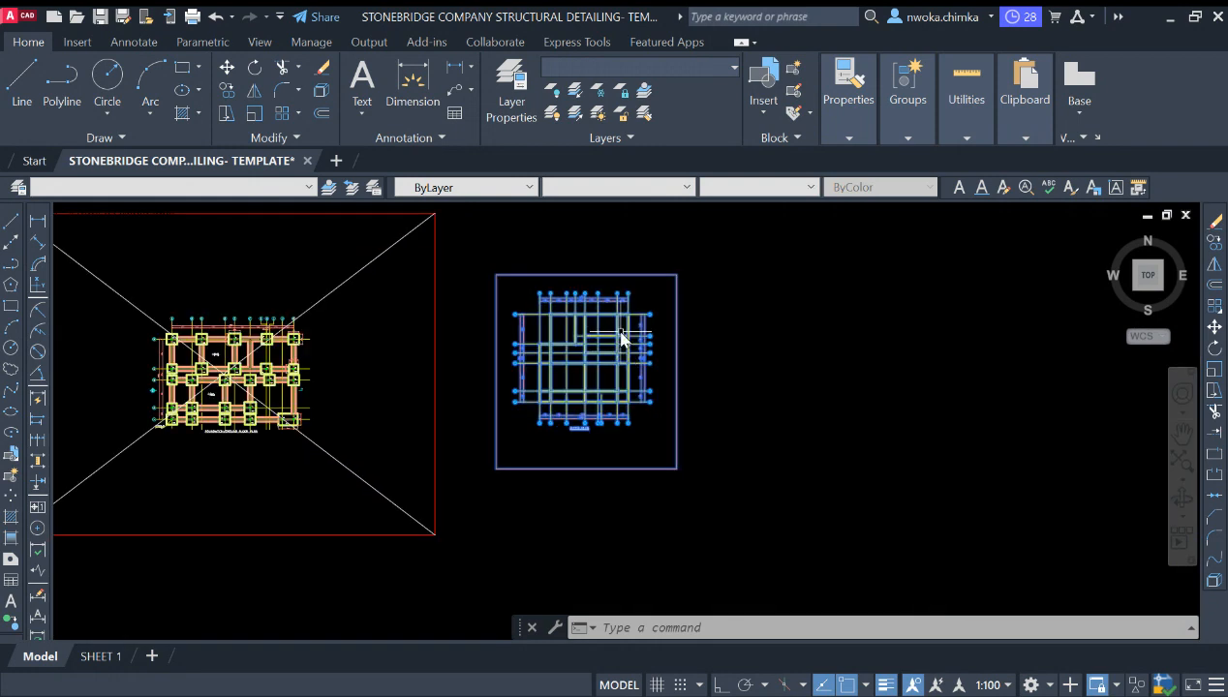
{"action": "key", "text": "Return"}
{"action": "left_click", "coordinate": [581, 329]}
{"action": "scroll", "coordinate": [629, 358], "scroll_direction": "down", "scroll_amount": 5}
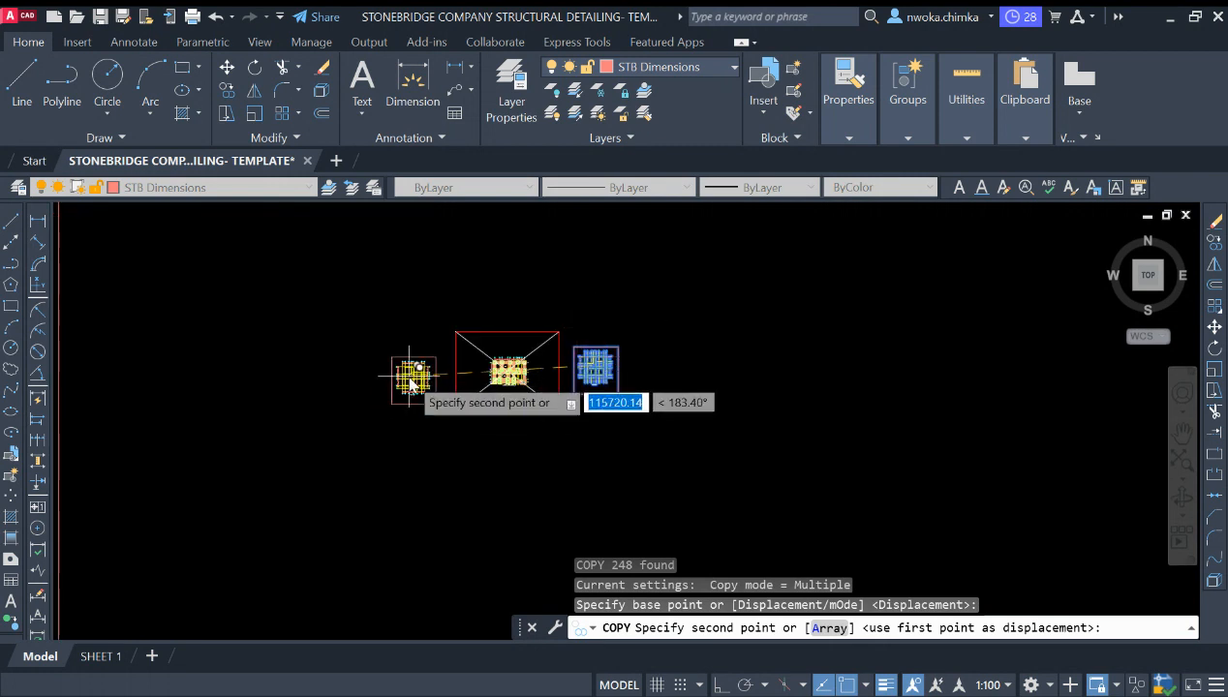
{"action": "scroll", "coordinate": [406, 375], "scroll_direction": "up", "scroll_amount": 2}
{"action": "left_click", "coordinate": [404, 373]}
{"action": "key", "text": "Escape"}
Compare both floor plan copies with the crossed-out foundation plan, checking the gridlines, columns and drawing titles
{"action": "scroll", "coordinate": [697, 373], "scroll_direction": "up", "scroll_amount": 3}
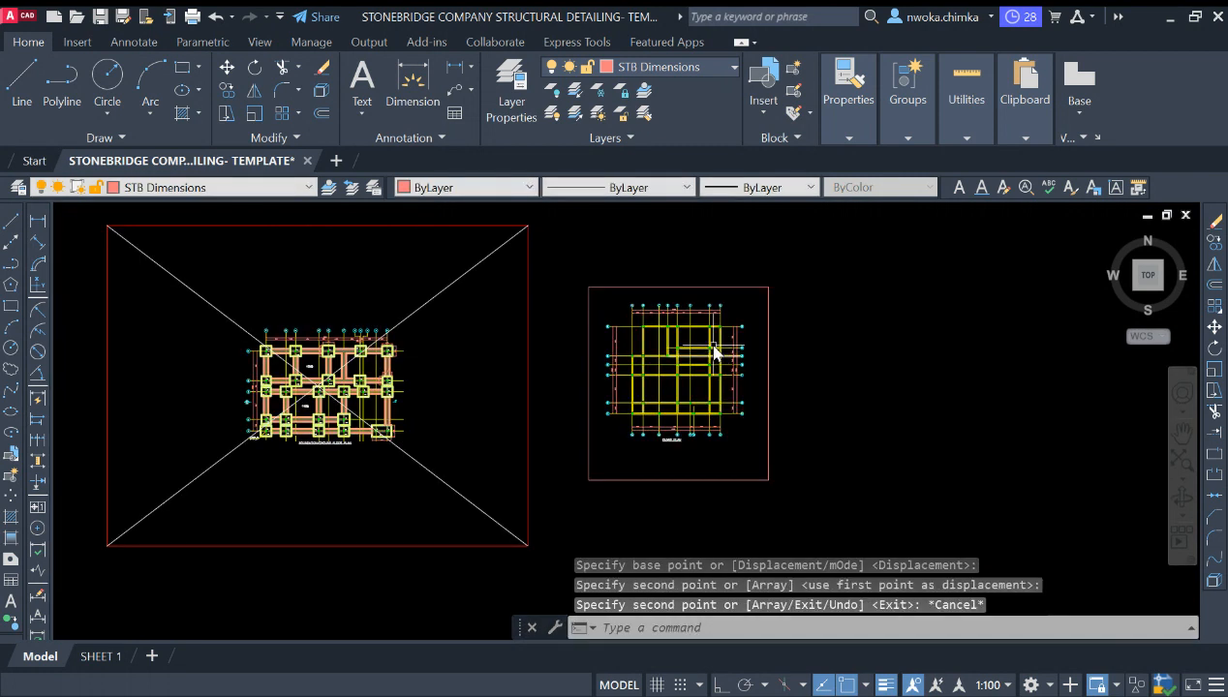
{"action": "scroll", "coordinate": [683, 351], "scroll_direction": "up", "scroll_amount": 2}
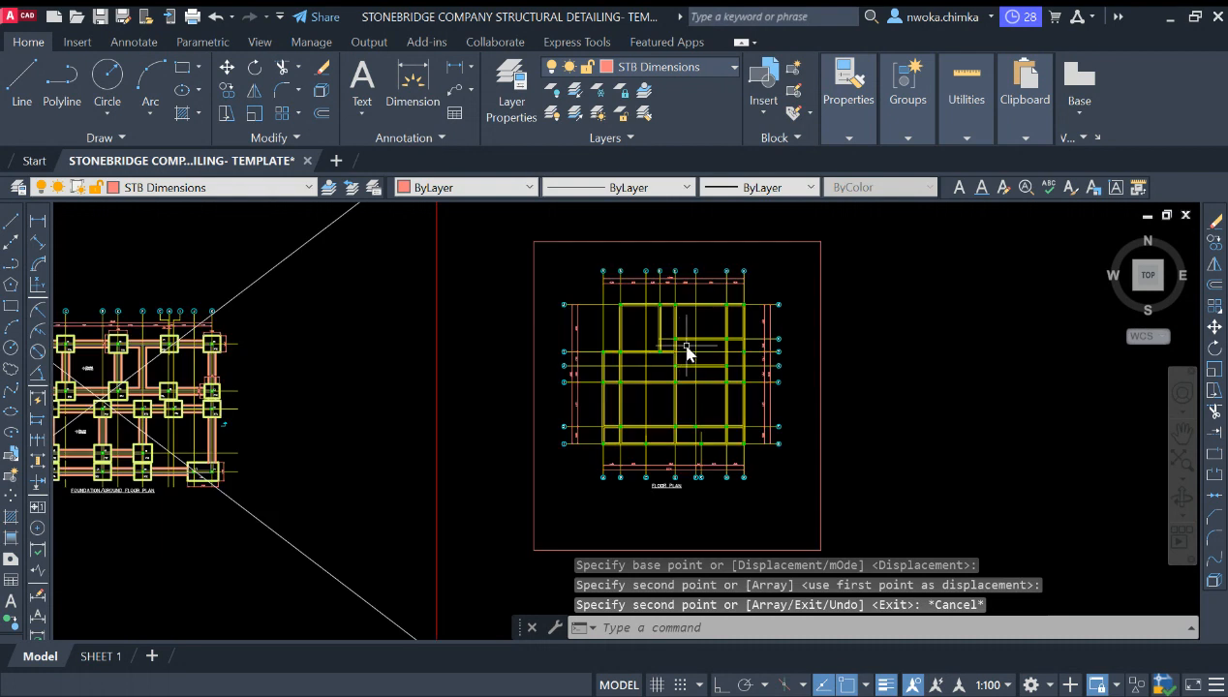
{"action": "scroll", "coordinate": [750, 366], "scroll_direction": "down", "scroll_amount": 4}
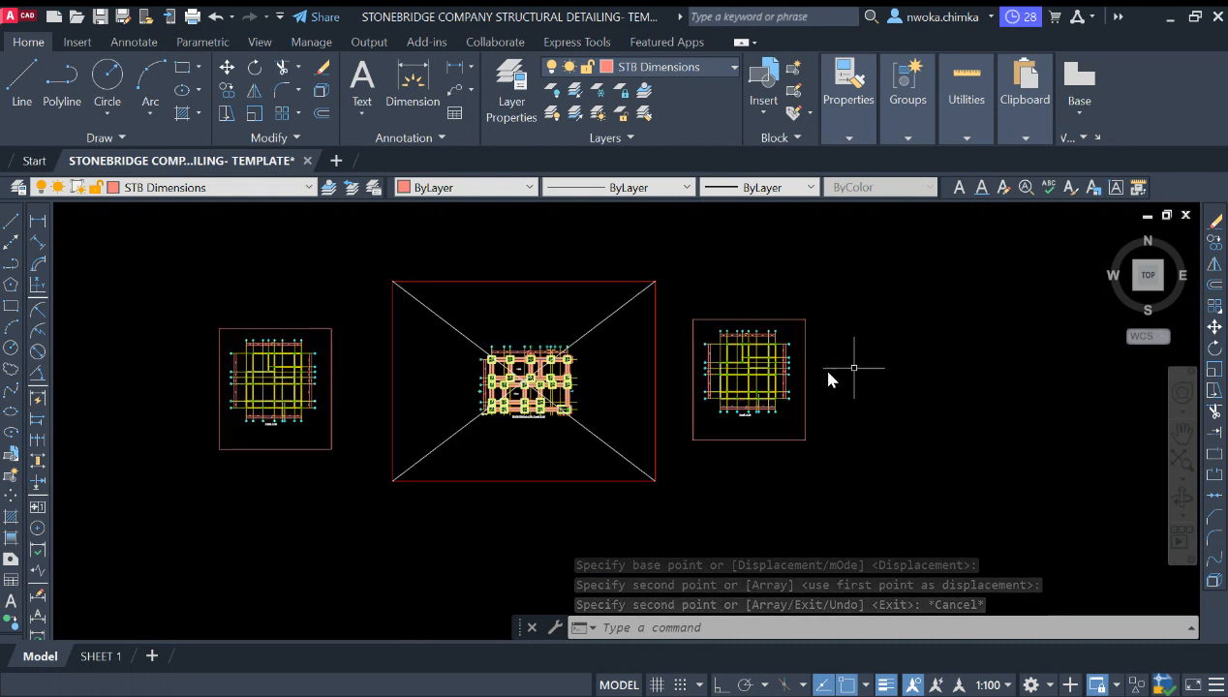
{"action": "scroll", "coordinate": [261, 363], "scroll_direction": "up", "scroll_amount": 3}
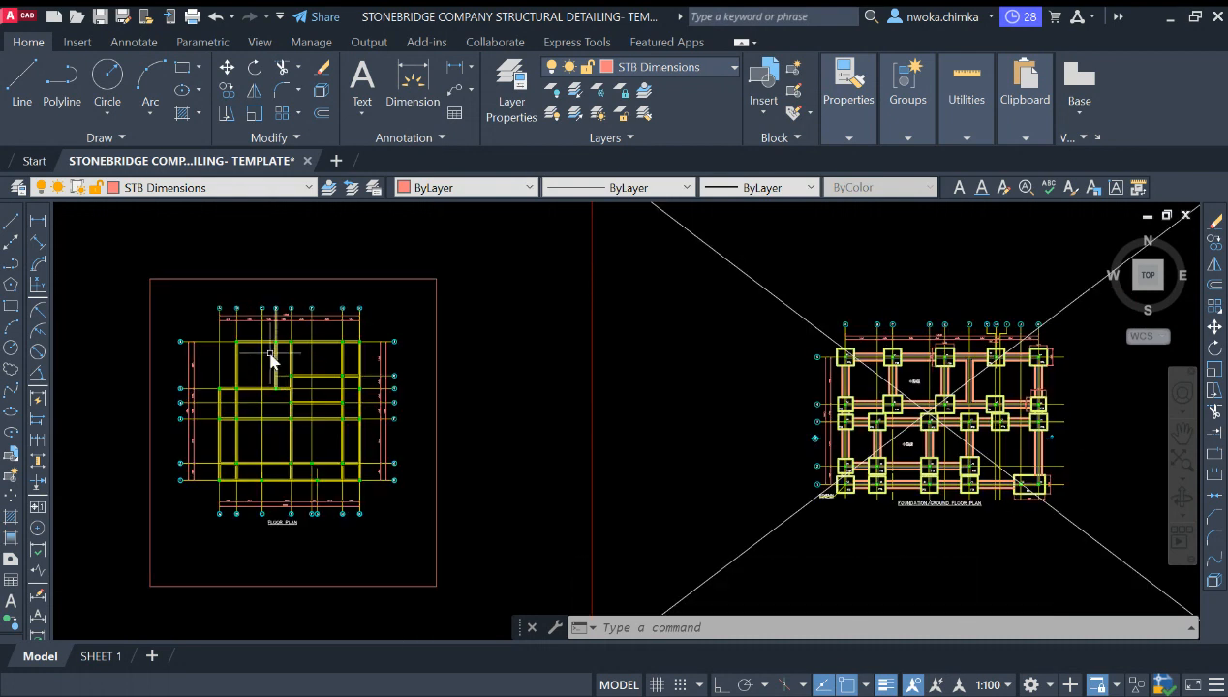
{"action": "scroll", "coordinate": [248, 303], "scroll_direction": "down", "scroll_amount": 3}
{"action": "scroll", "coordinate": [740, 338], "scroll_direction": "up", "scroll_amount": 3}
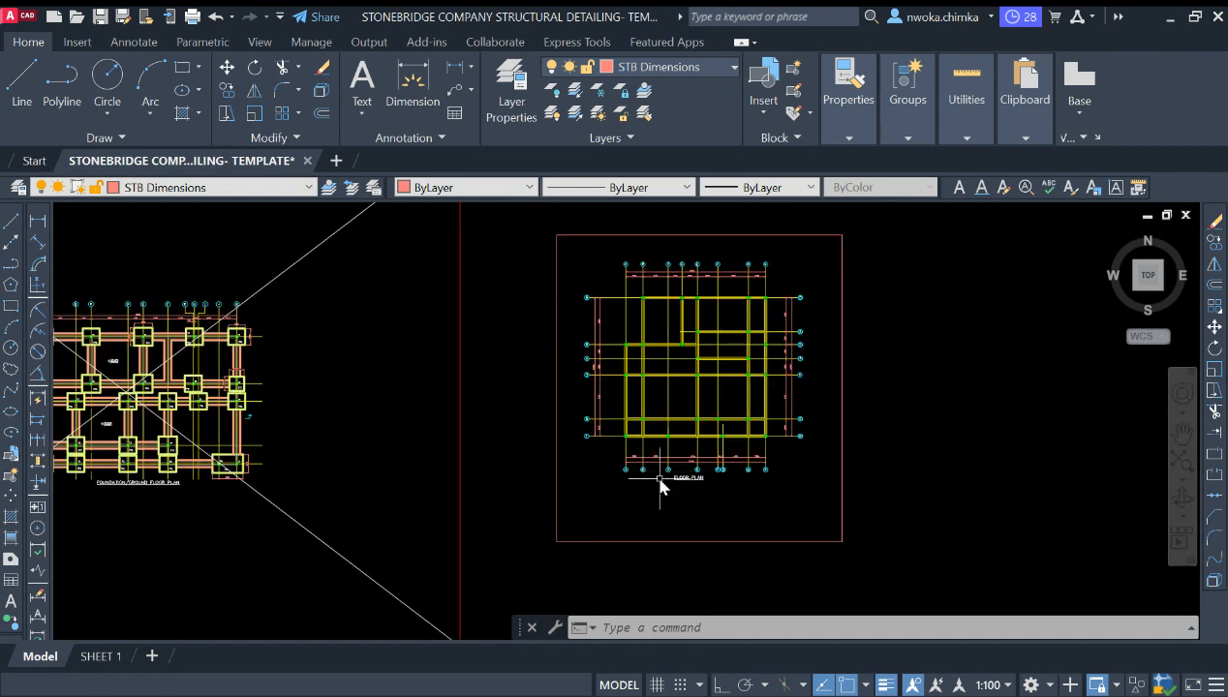
{"action": "scroll", "coordinate": [805, 431], "scroll_direction": "down", "scroll_amount": 2}
{"action": "scroll", "coordinate": [767, 453], "scroll_direction": "up", "scroll_amount": 3}
{"action": "scroll", "coordinate": [767, 465], "scroll_direction": "down", "scroll_amount": 3}
{"action": "scroll", "coordinate": [746, 473], "scroll_direction": "up", "scroll_amount": 3}
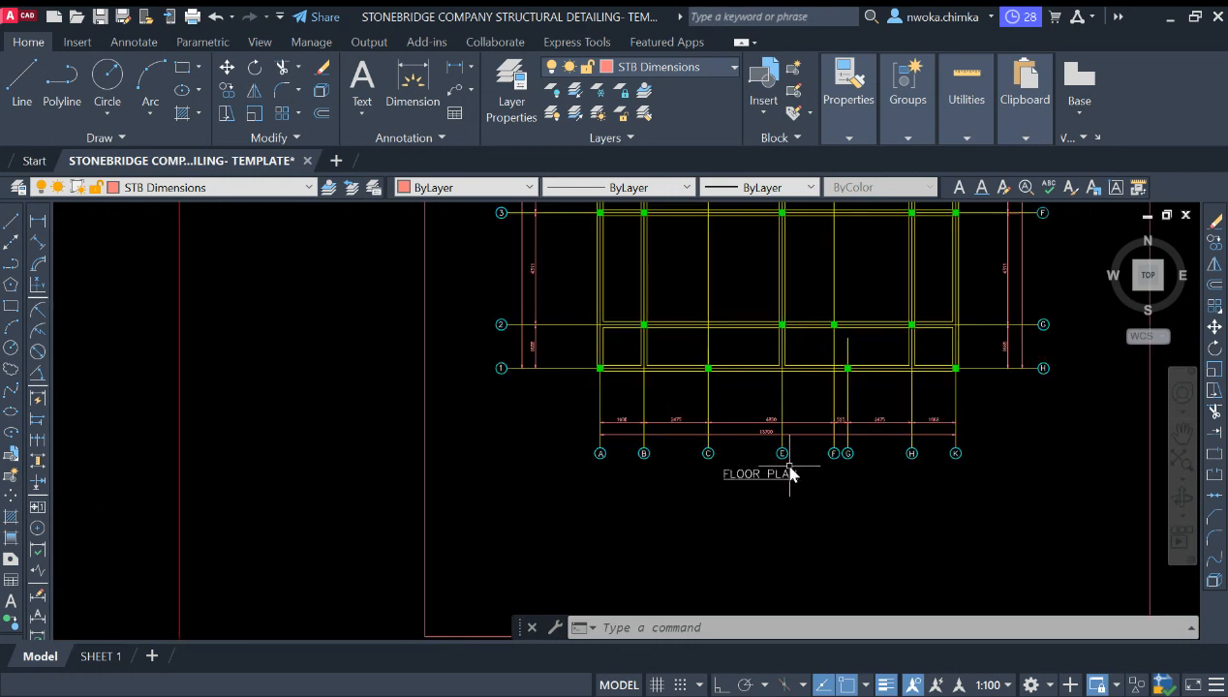
{"action": "scroll", "coordinate": [821, 473], "scroll_direction": "down", "scroll_amount": 3}
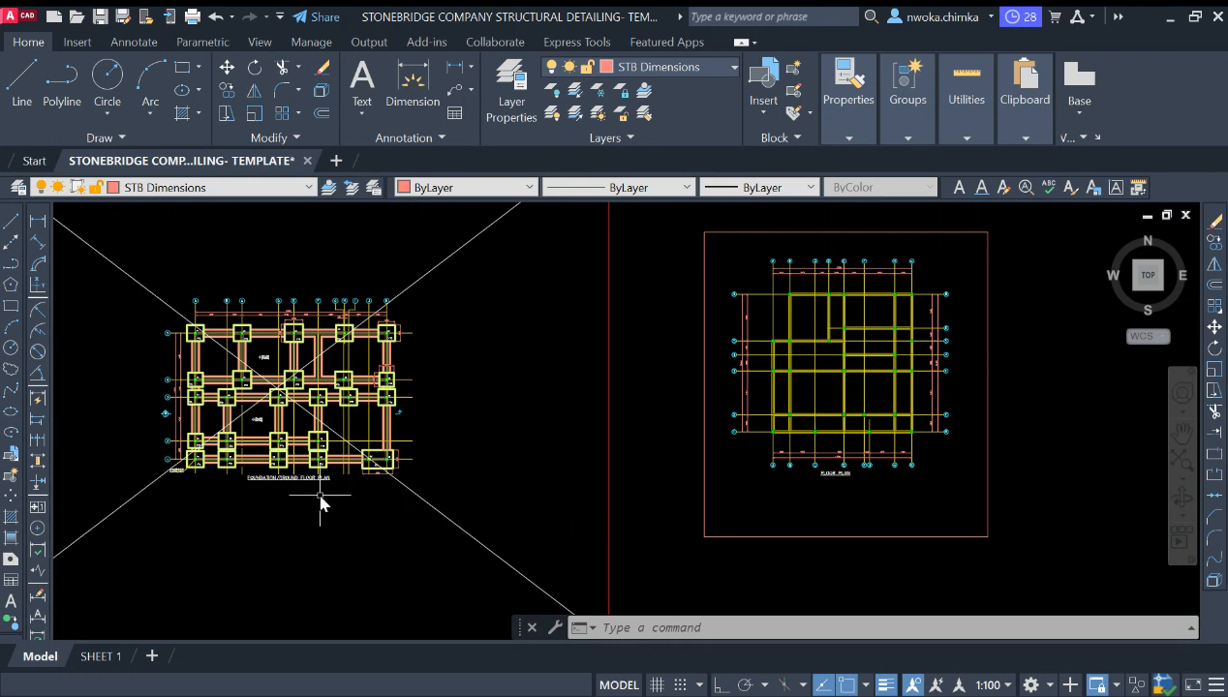
Copy the FOUNDATION/GROUND FLOOR PLAN title from the crossed-out foundation plan to just below the new plan copy's FLOOR PLAN title
{"action": "scroll", "coordinate": [309, 496], "scroll_direction": "up", "scroll_amount": 4}
{"action": "left_click", "coordinate": [261, 468]}
{"action": "scroll", "coordinate": [195, 467], "scroll_direction": "up", "scroll_amount": 2}
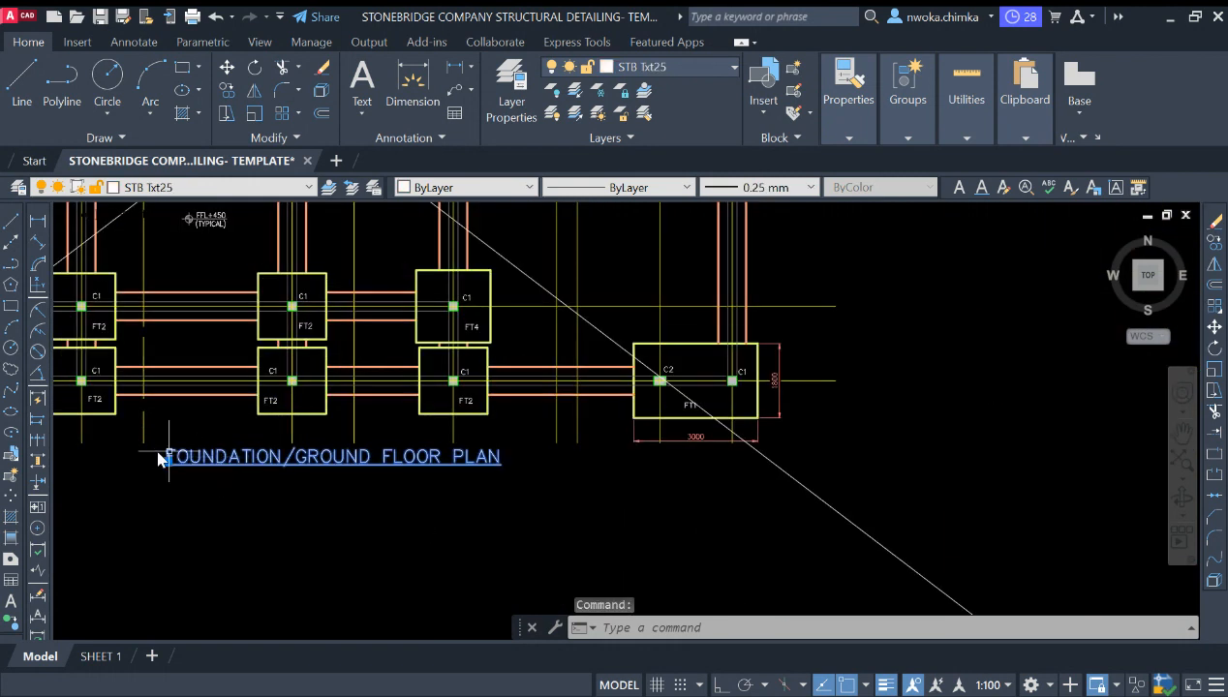
{"action": "type", "text": "co"}
{"action": "key", "text": "Return"}
{"action": "left_click", "coordinate": [169, 461]}
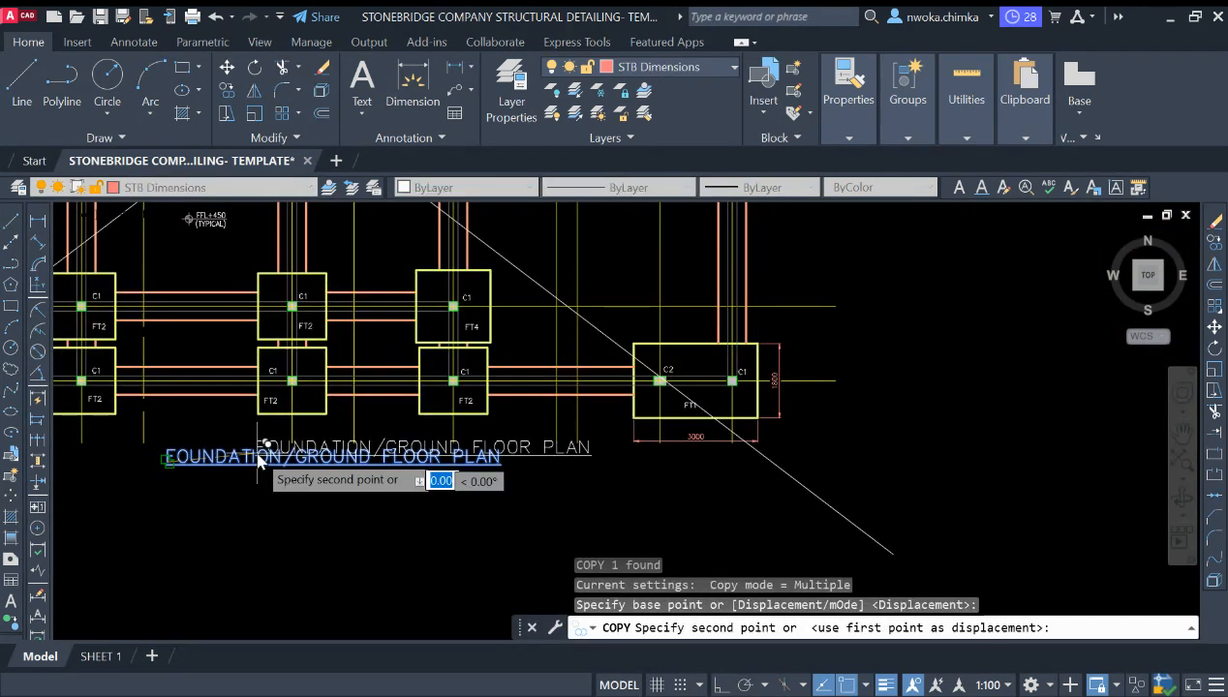
{"action": "scroll", "coordinate": [257, 460], "scroll_direction": "down", "scroll_amount": 3}
{"action": "scroll", "coordinate": [681, 468], "scroll_direction": "up", "scroll_amount": 3}
{"action": "scroll", "coordinate": [681, 467], "scroll_direction": "up", "scroll_amount": 2}
{"action": "left_click", "coordinate": [697, 440]}
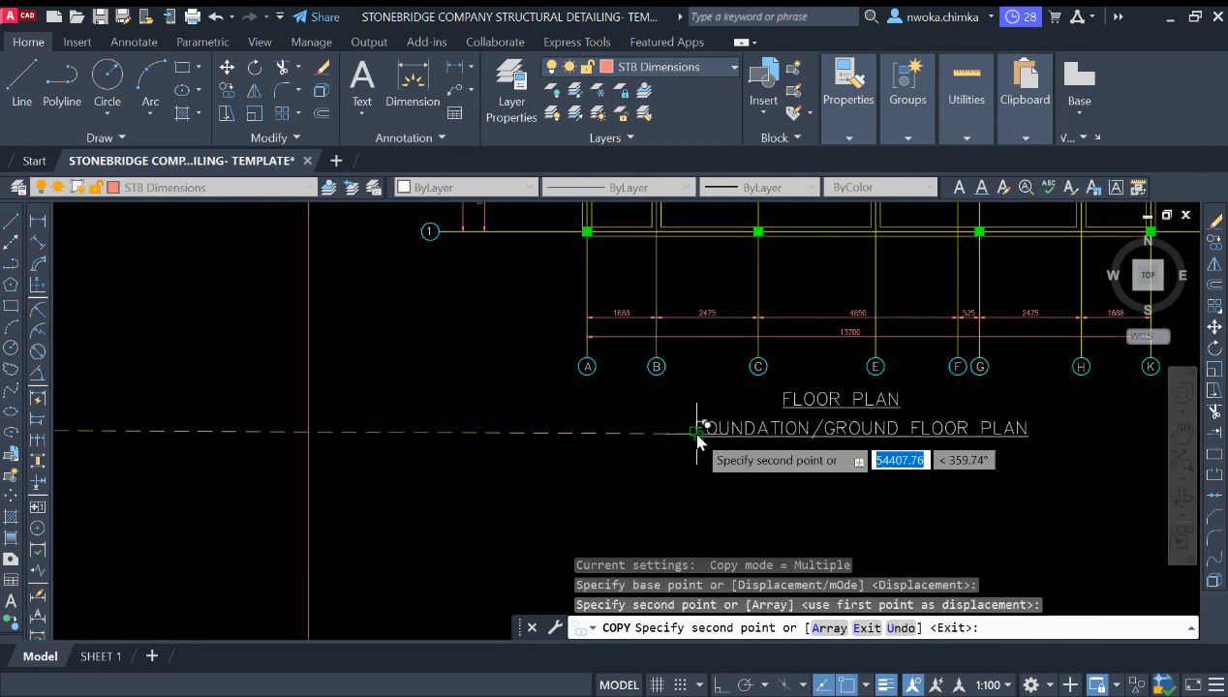
{"action": "key", "text": "Escape"}
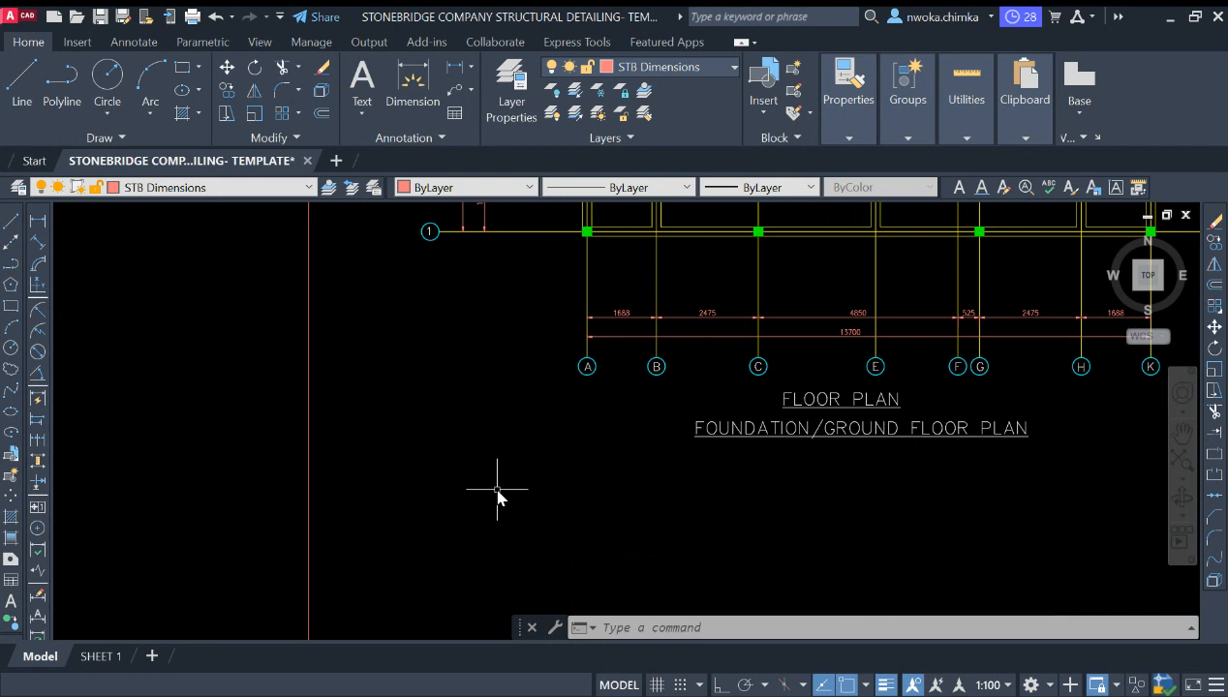
Erase the old FLOOR PLAN title below the new plan copy
{"action": "scroll", "coordinate": [542, 489], "scroll_direction": "down", "scroll_amount": 2}
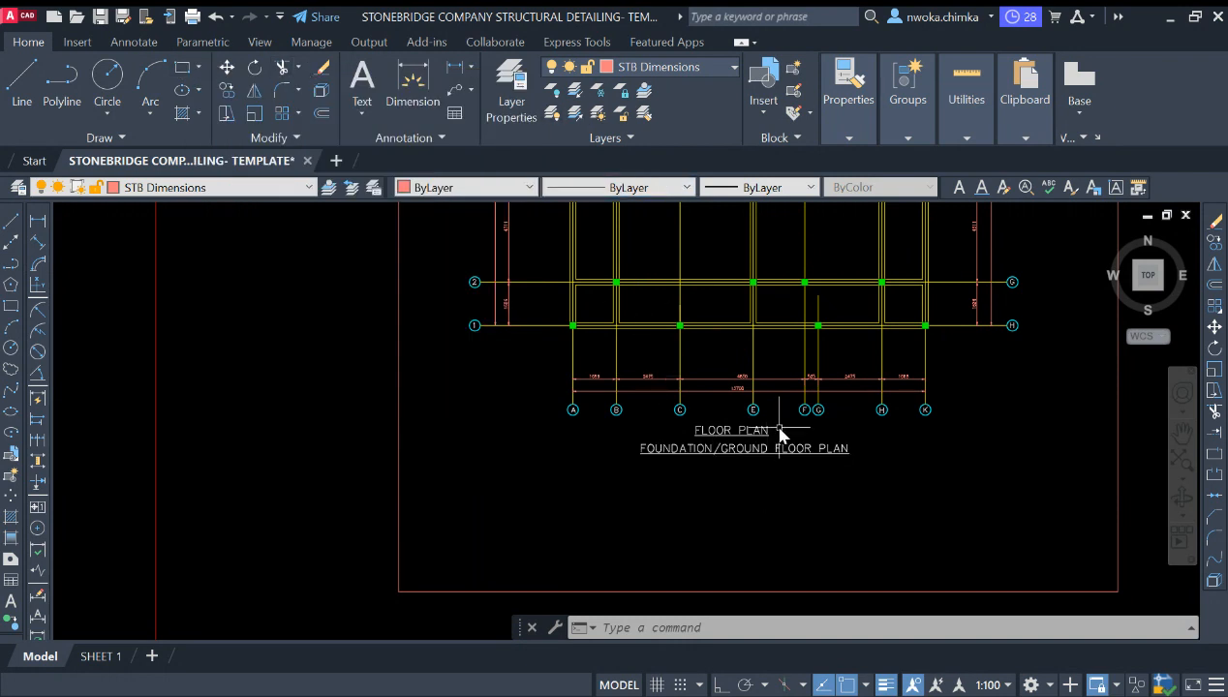
{"action": "scroll", "coordinate": [777, 432], "scroll_direction": "up", "scroll_amount": 2}
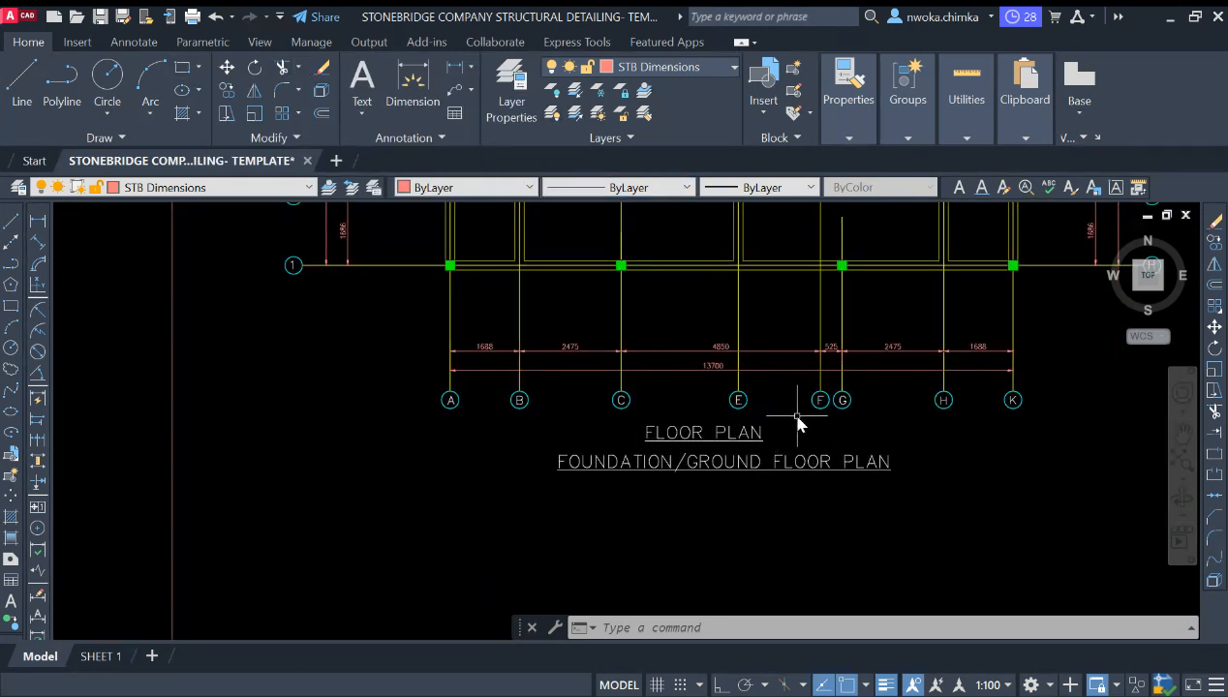
{"action": "scroll", "coordinate": [776, 432], "scroll_direction": "up", "scroll_amount": 2}
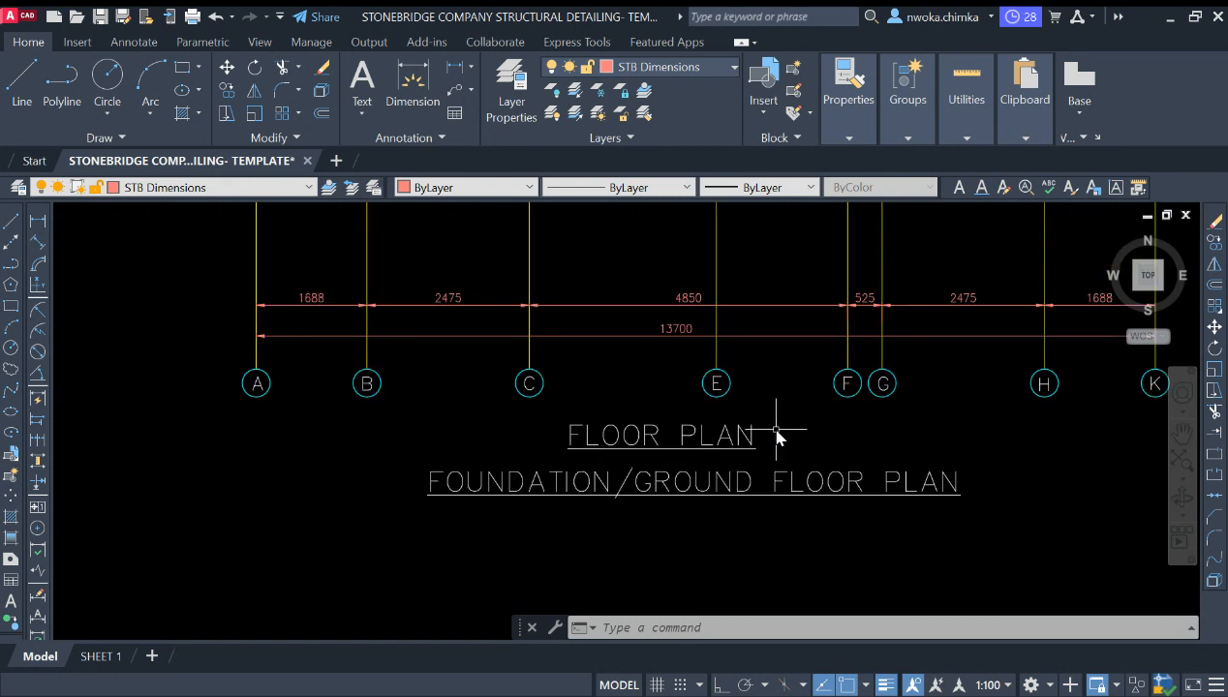
{"action": "left_click", "coordinate": [776, 432]}
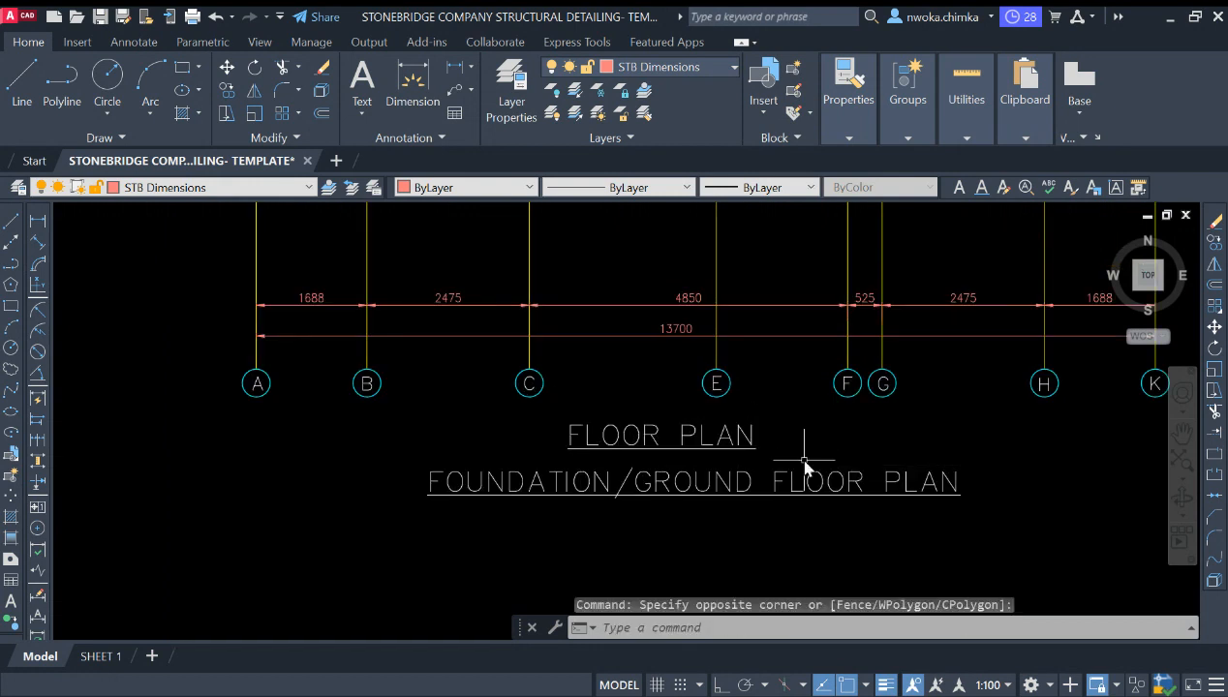
{"action": "left_click", "coordinate": [705, 437]}
{"action": "type", "text": "E"}
{"action": "key", "text": "Return"}
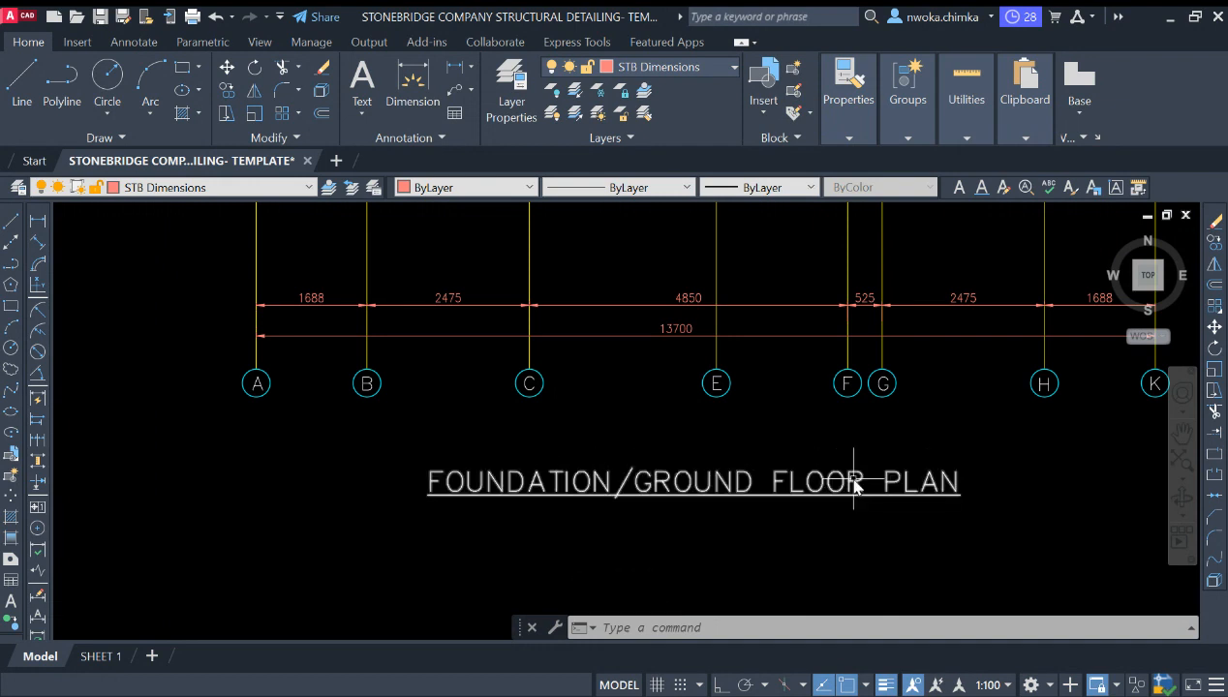
Move the FOUNDATION/GROUND FLOOR PLAN title slightly up, closer to the grid bubbles of the new plan
{"action": "scroll", "coordinate": [965, 472], "scroll_direction": "down", "scroll_amount": 2}
{"action": "scroll", "coordinate": [913, 485], "scroll_direction": "up", "scroll_amount": 5}
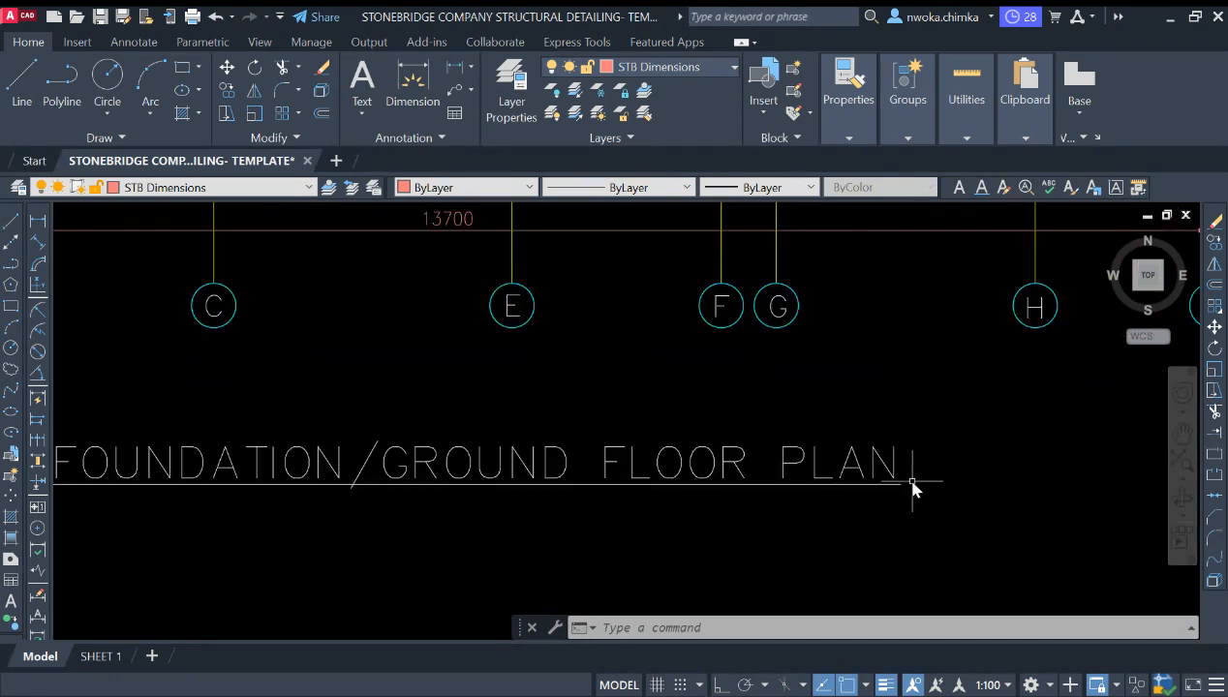
{"action": "scroll", "coordinate": [884, 455], "scroll_direction": "down", "scroll_amount": 3}
{"action": "left_click", "coordinate": [913, 448]}
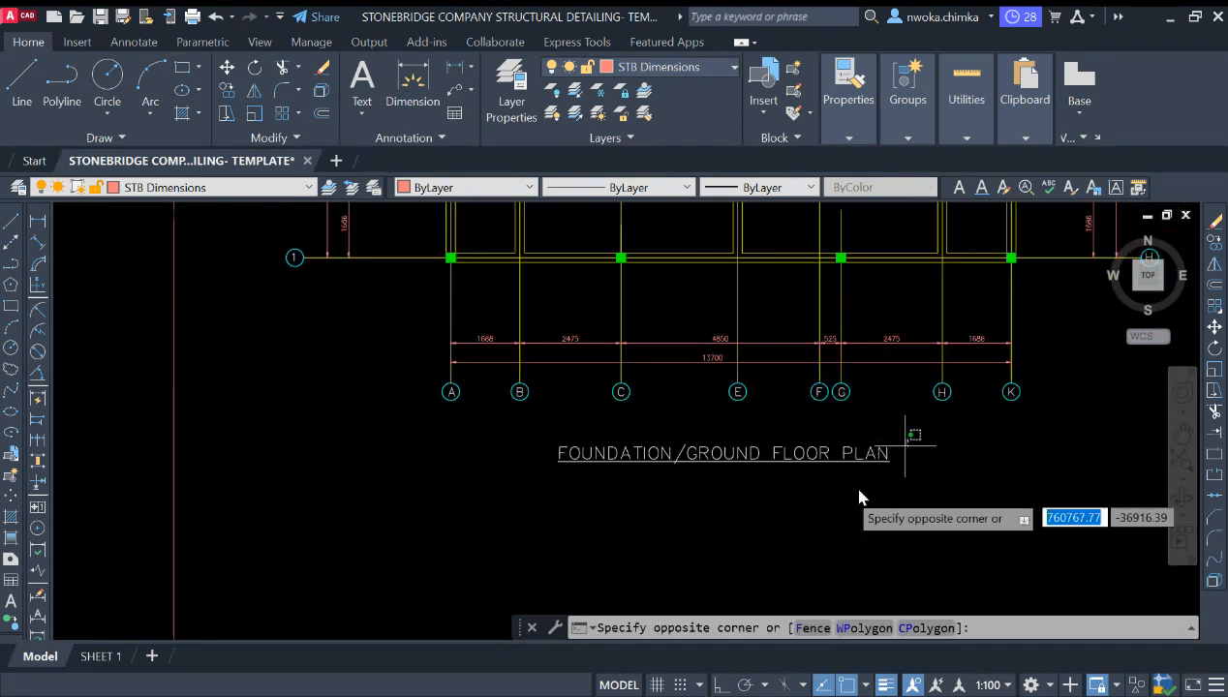
{"action": "left_click", "coordinate": [843, 497]}
{"action": "type", "text": "m"}
{"action": "key", "text": "Return"}
{"action": "left_click", "coordinate": [838, 506]}
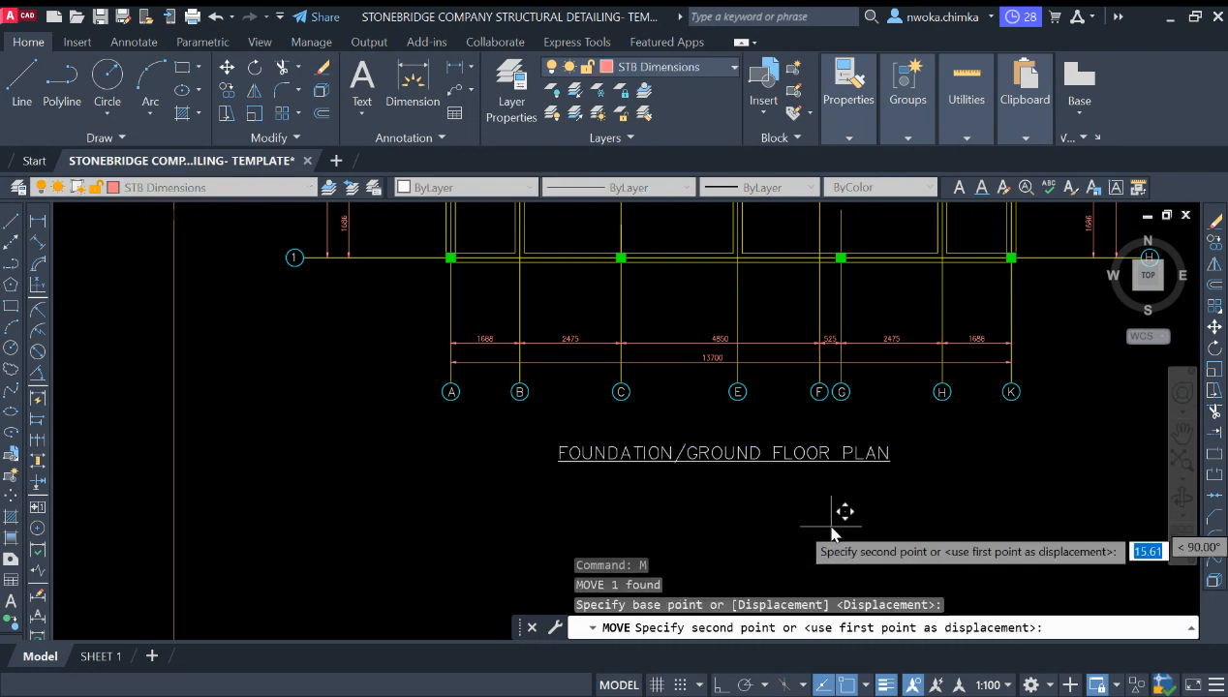
{"action": "left_click", "coordinate": [842, 494]}
Erase the grid bubbles, gridlines and dimensions along the west side of the new foundation plan
{"action": "scroll", "coordinate": [721, 512], "scroll_direction": "down", "scroll_amount": 3}
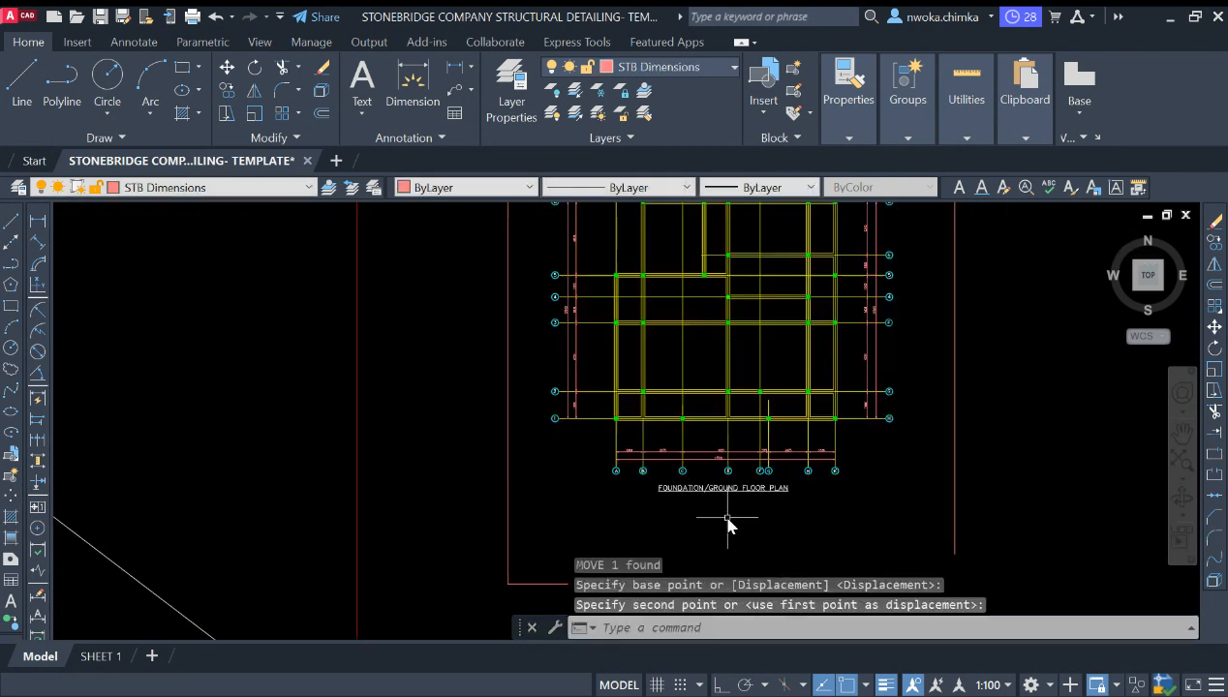
{"action": "scroll", "coordinate": [814, 438], "scroll_direction": "up", "scroll_amount": 1}
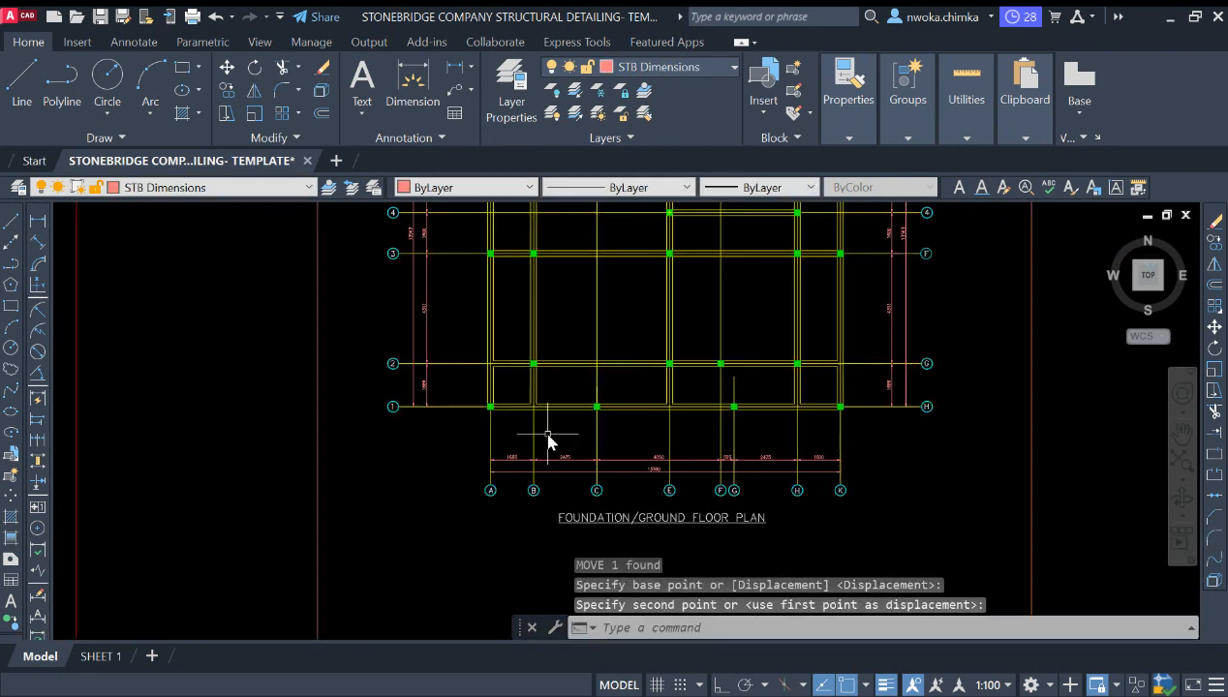
{"action": "scroll", "coordinate": [718, 413], "scroll_direction": "down", "scroll_amount": 5}
{"action": "scroll", "coordinate": [584, 343], "scroll_direction": "up", "scroll_amount": 3}
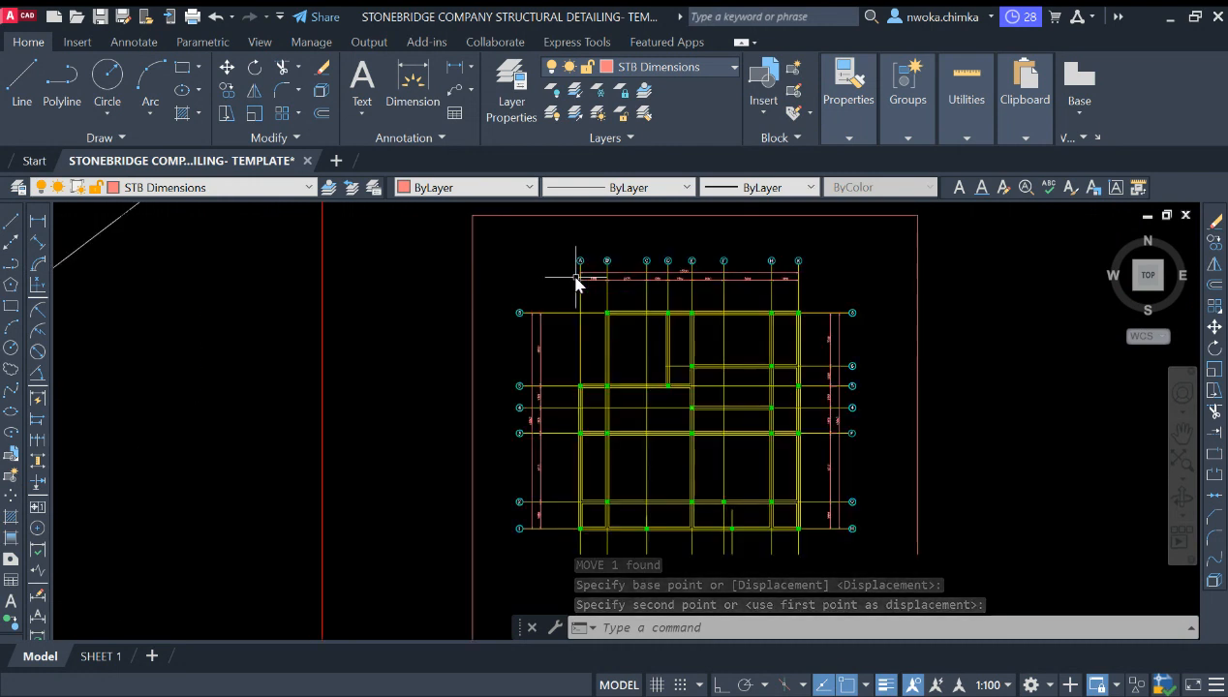
{"action": "left_click", "coordinate": [561, 279]}
{"action": "scroll", "coordinate": [624, 423], "scroll_direction": "down", "scroll_amount": 2}
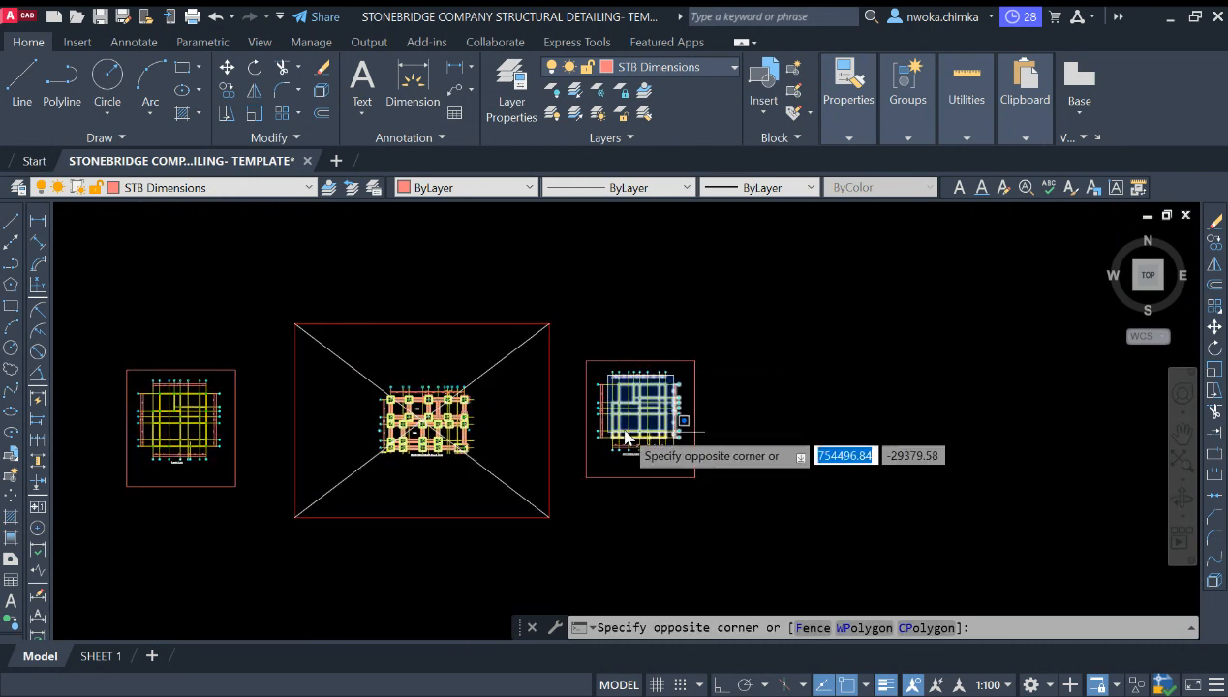
{"action": "scroll", "coordinate": [594, 470], "scroll_direction": "up", "scroll_amount": 2}
{"action": "left_click", "coordinate": [637, 435]}
{"action": "type", "text": "E"}
{"action": "key", "text": "Return"}
{"action": "scroll", "coordinate": [733, 311], "scroll_direction": "up", "scroll_amount": 4}
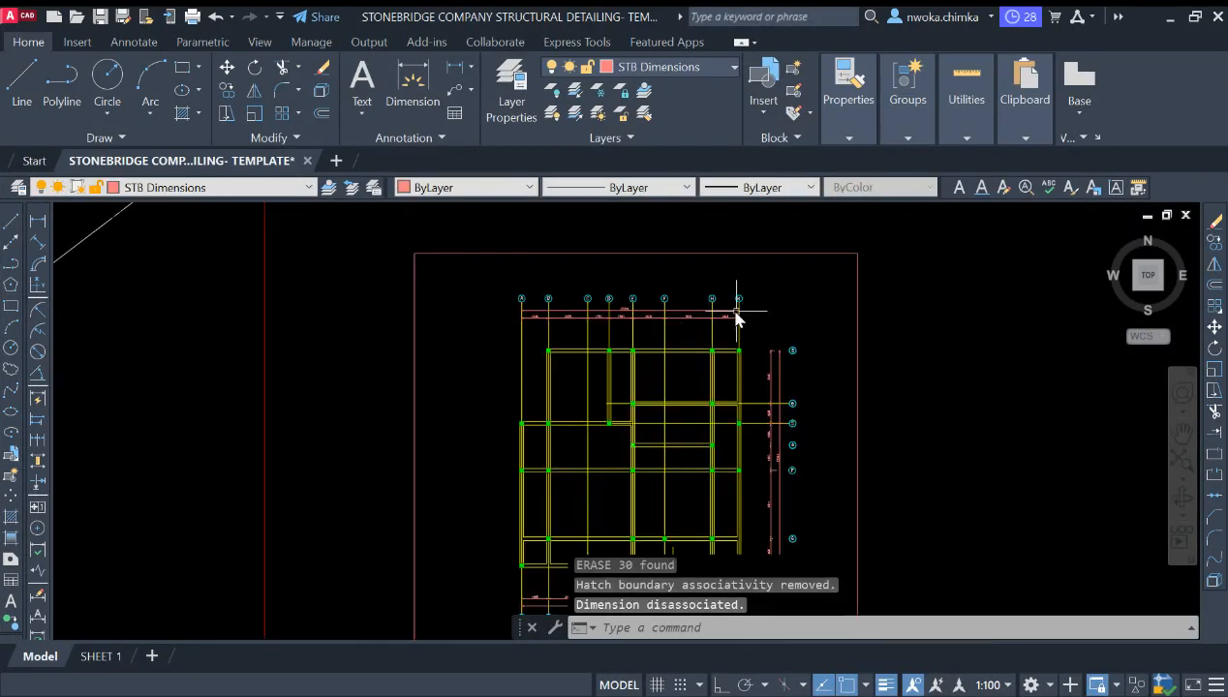
Erase the gridlines, bubbles and dimensions along the north and east sides of the new foundation plan
{"action": "left_click", "coordinate": [781, 284]}
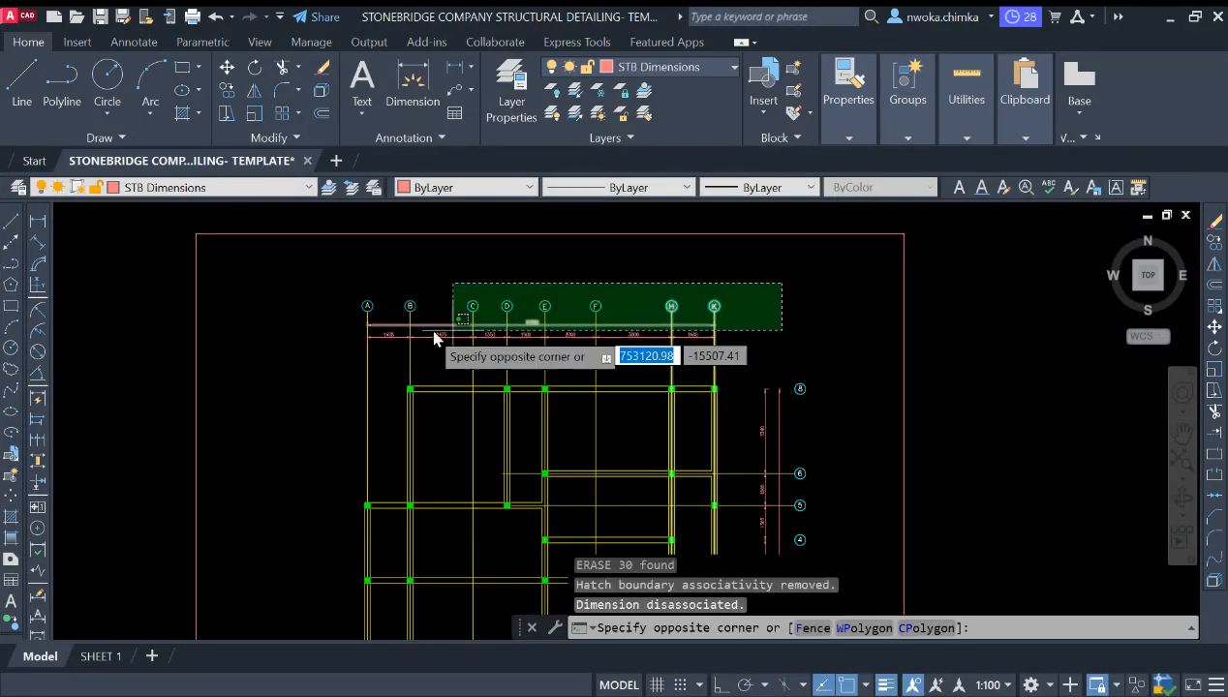
{"action": "left_click", "coordinate": [324, 341]}
{"action": "key", "text": "Return"}
{"action": "scroll", "coordinate": [554, 247], "scroll_direction": "down", "scroll_amount": 5}
{"action": "left_click", "coordinate": [634, 288]}
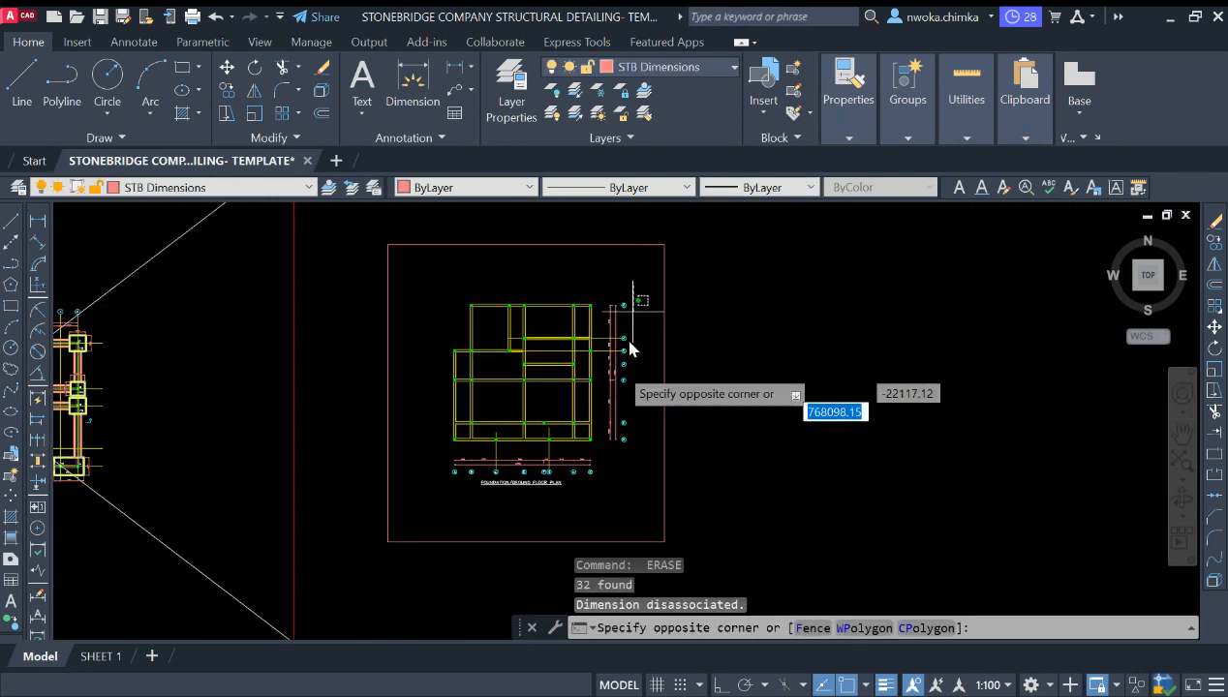
{"action": "left_click", "coordinate": [597, 441]}
{"action": "type", "text": "E"}
{"action": "key", "text": "Return"}
Erase the remaining gridlines, bubbles and dimensions along the south side of the new plan, keeping the title
{"action": "scroll", "coordinate": [606, 455], "scroll_direction": "up", "scroll_amount": 2}
{"action": "left_click", "coordinate": [613, 455]}
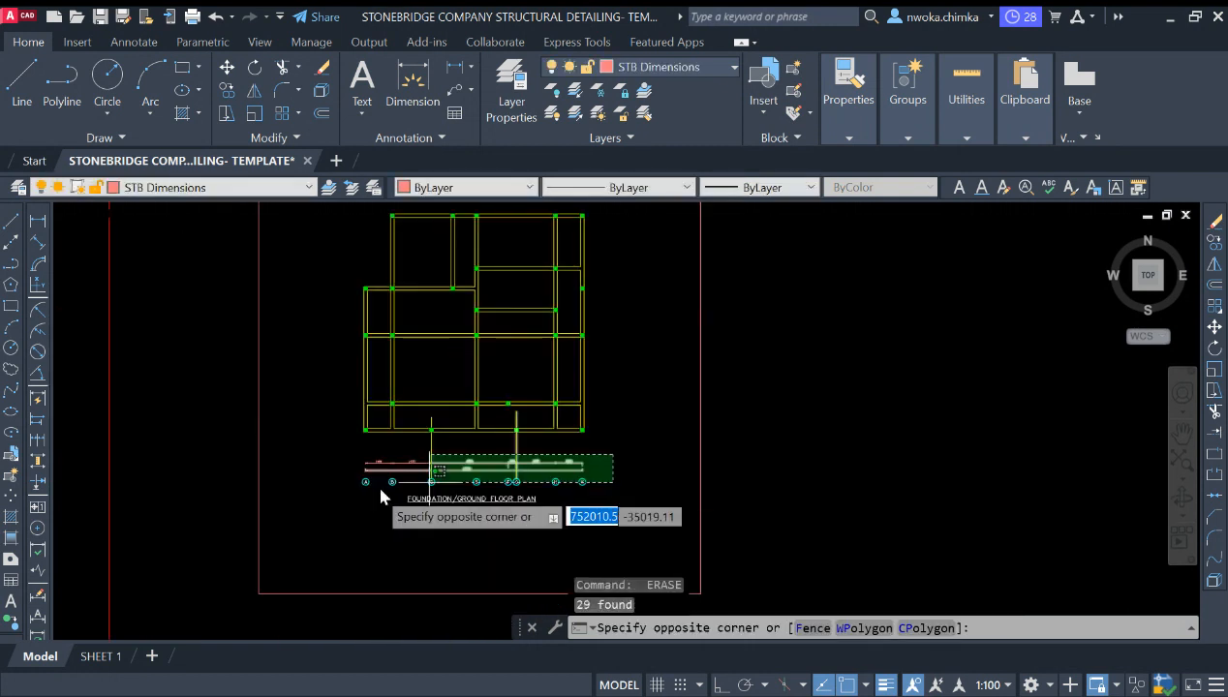
{"action": "left_click", "coordinate": [351, 497]}
{"action": "type", "text": "E"}
{"action": "key", "text": "Return"}
{"action": "middle_click_drag", "start_coordinate": [544, 370], "coordinate": [607, 463]}
{"action": "scroll", "coordinate": [595, 345], "scroll_direction": "up", "scroll_amount": 3}
{"action": "scroll", "coordinate": [632, 289], "scroll_direction": "down", "scroll_amount": 2}
{"action": "middle_click_drag", "start_coordinate": [483, 583], "coordinate": [492, 466]}
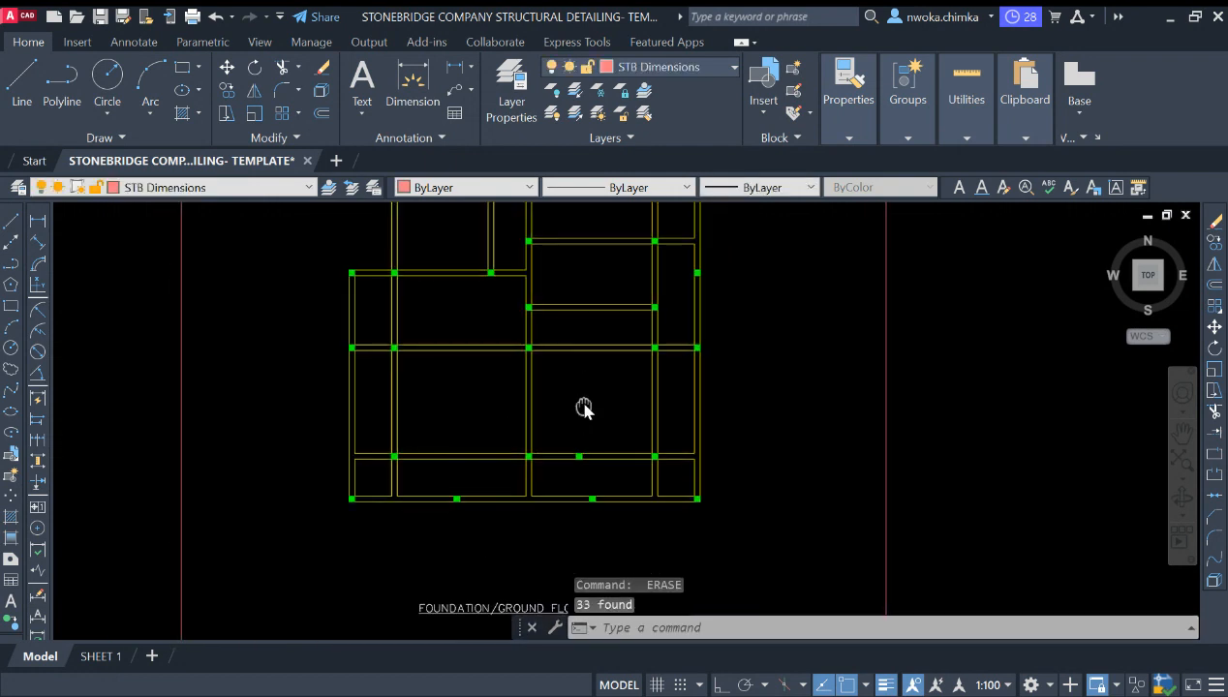
Compare the footings and wall lines of the crossed-out foundation plan with the beam lines and columns of the stripped copy
{"action": "scroll", "coordinate": [588, 411], "scroll_direction": "down", "scroll_amount": 5}
{"action": "middle_click_drag", "start_coordinate": [596, 378], "coordinate": [777, 320]}
{"action": "scroll", "coordinate": [215, 321], "scroll_direction": "up", "scroll_amount": 8}
{"action": "scroll", "coordinate": [372, 310], "scroll_direction": "down", "scroll_amount": 4}
{"action": "scroll", "coordinate": [424, 324], "scroll_direction": "up", "scroll_amount": 5}
{"action": "scroll", "coordinate": [425, 324], "scroll_direction": "up", "scroll_amount": 2}
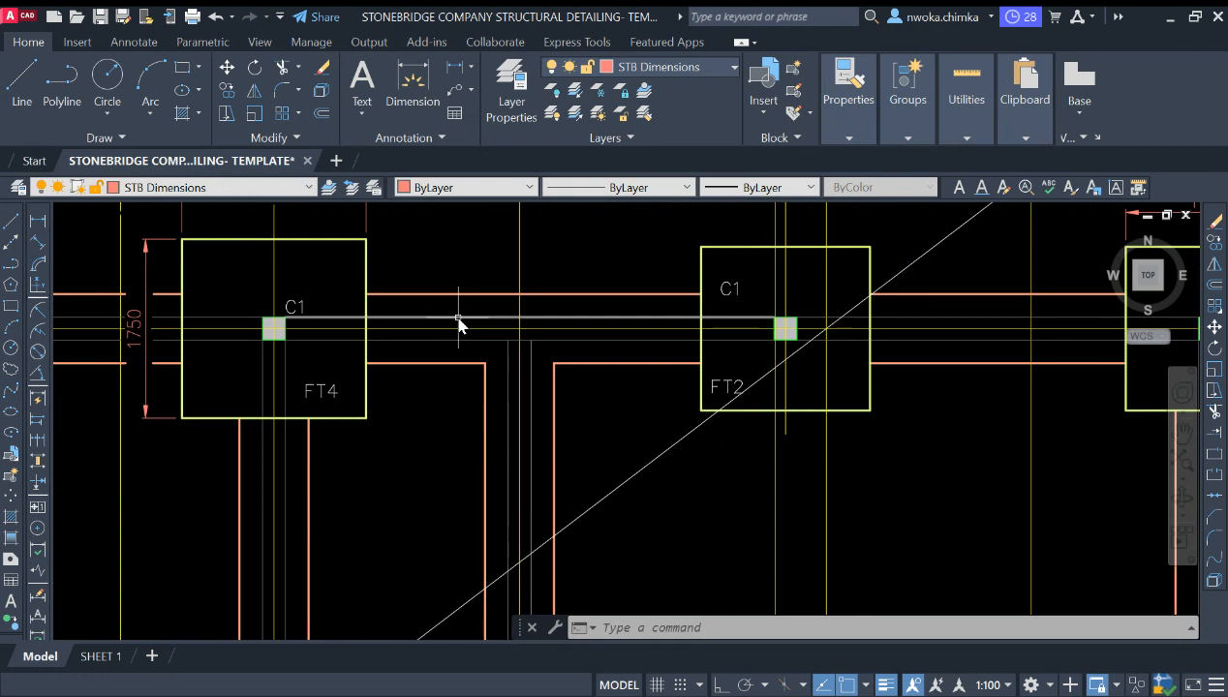
{"action": "scroll", "coordinate": [472, 319], "scroll_direction": "down", "scroll_amount": 6}
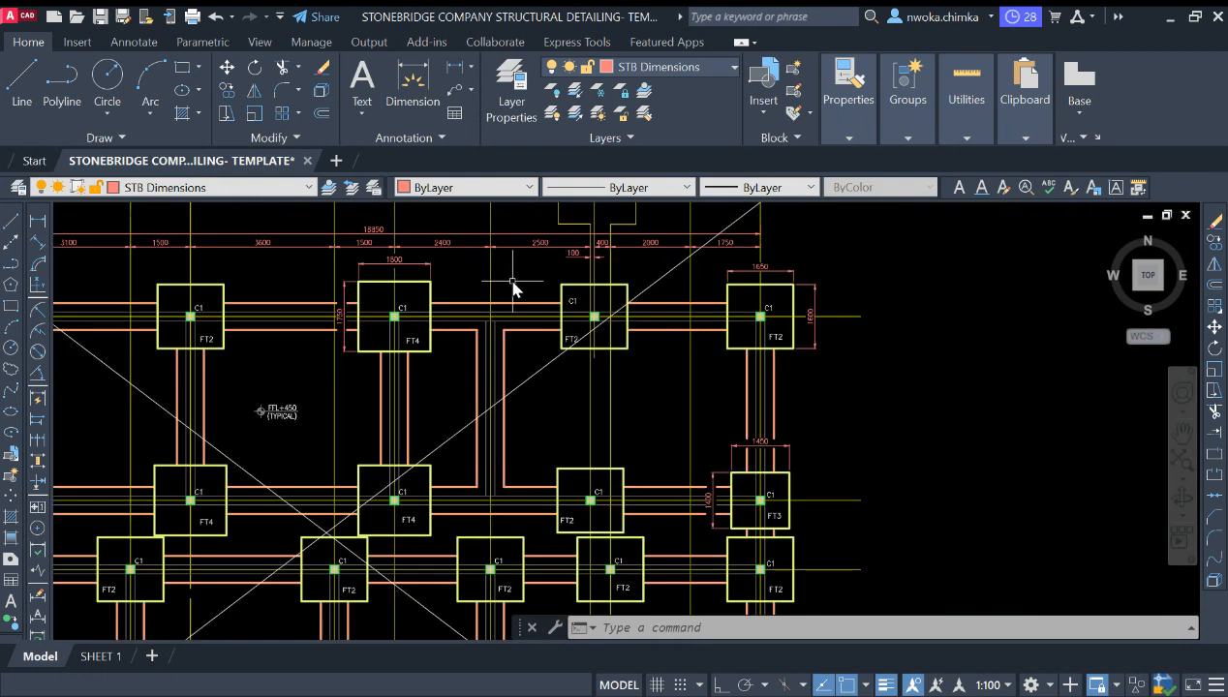
{"action": "scroll", "coordinate": [497, 357], "scroll_direction": "down", "scroll_amount": 2}
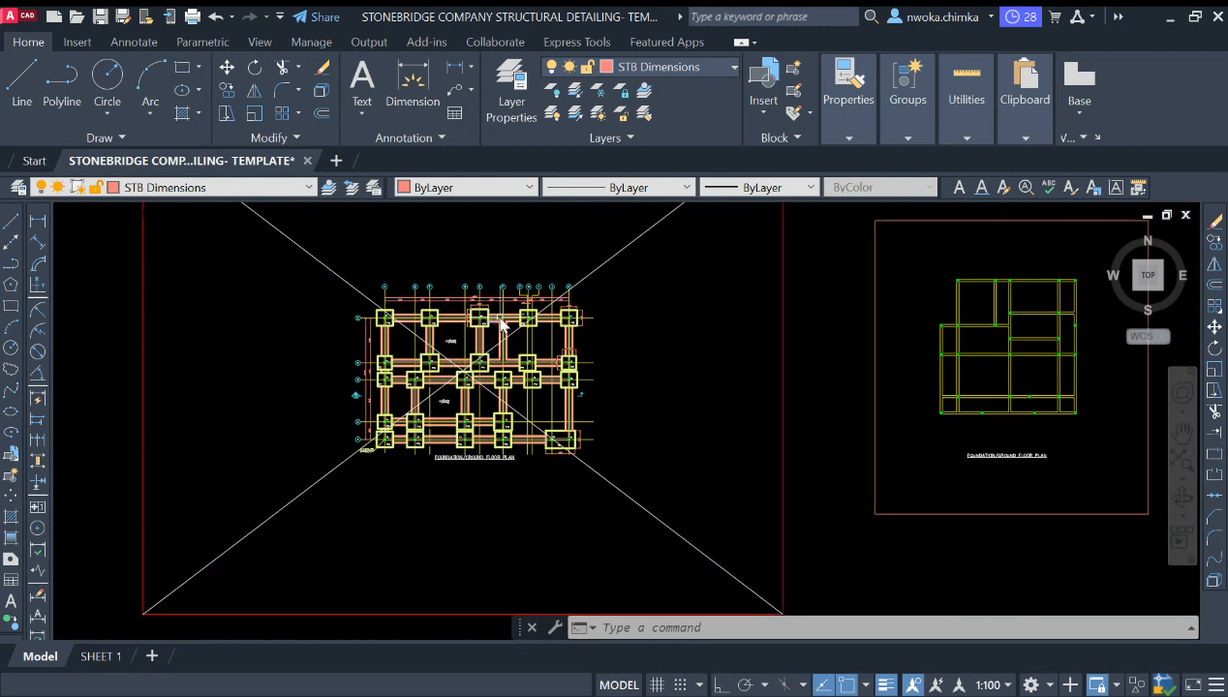
{"action": "scroll", "coordinate": [494, 331], "scroll_direction": "up", "scroll_amount": 6}
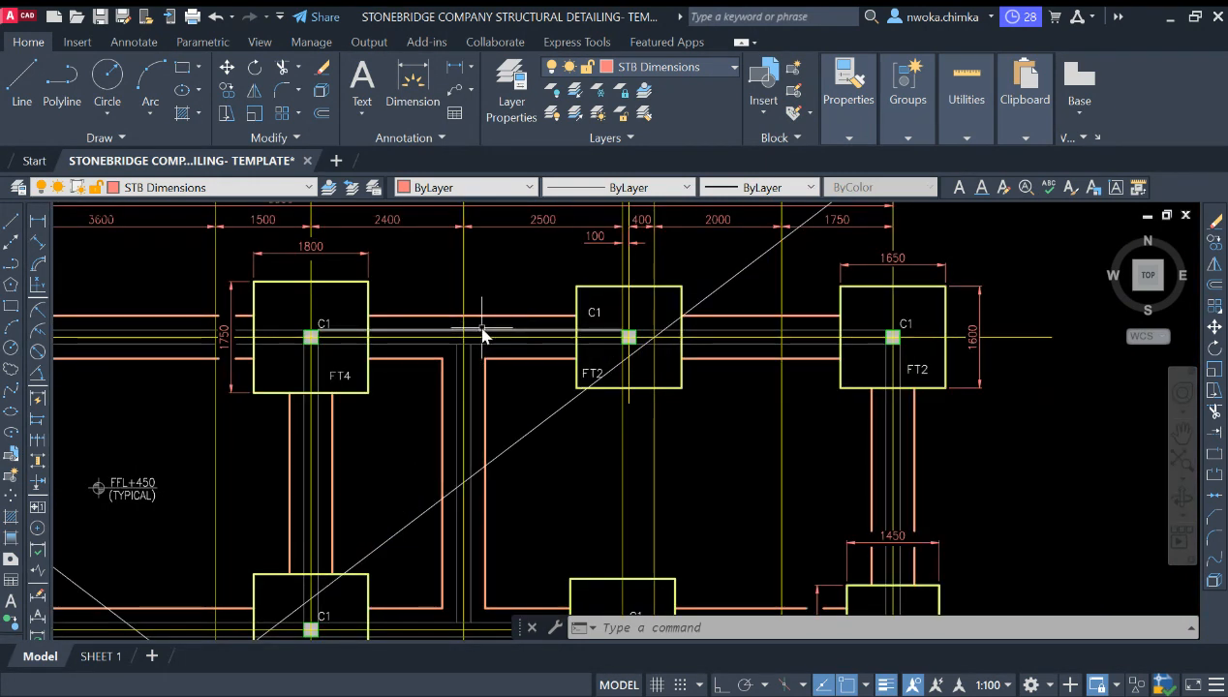
{"action": "scroll", "coordinate": [483, 334], "scroll_direction": "down", "scroll_amount": 2}
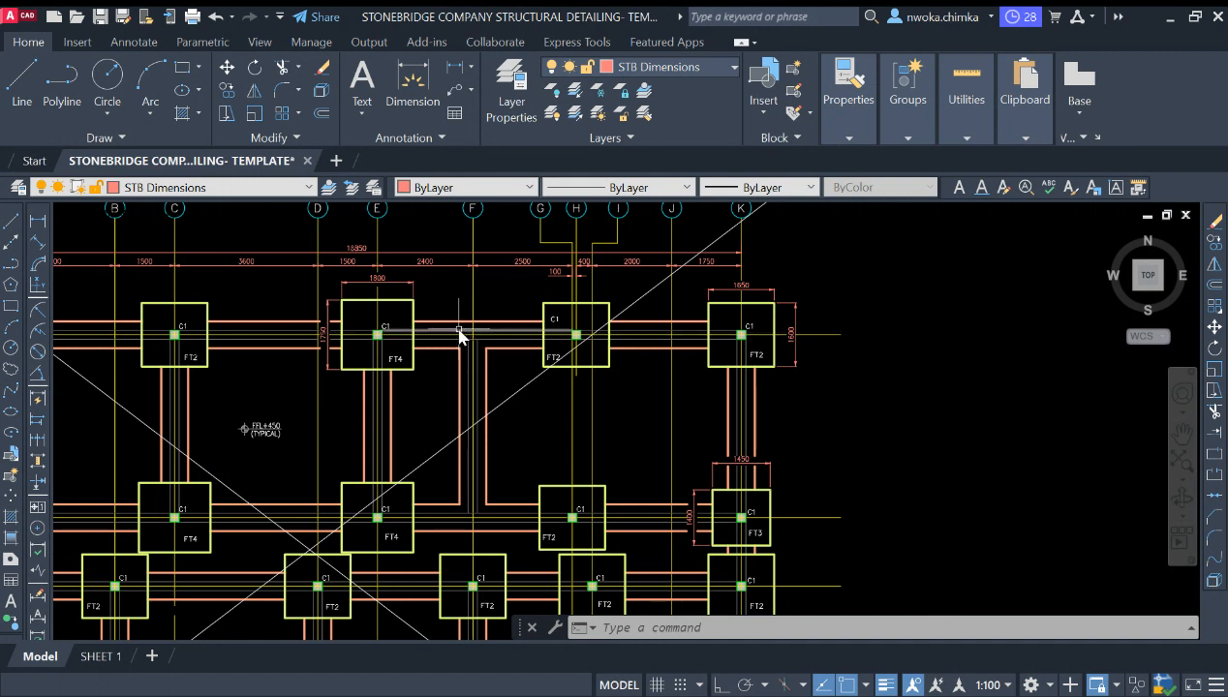
{"action": "scroll", "coordinate": [461, 335], "scroll_direction": "down", "scroll_amount": 2}
{"action": "scroll", "coordinate": [434, 329], "scroll_direction": "down", "scroll_amount": 3}
{"action": "scroll", "coordinate": [872, 323], "scroll_direction": "up", "scroll_amount": 2}
{"action": "scroll", "coordinate": [552, 283], "scroll_direction": "up", "scroll_amount": 2}
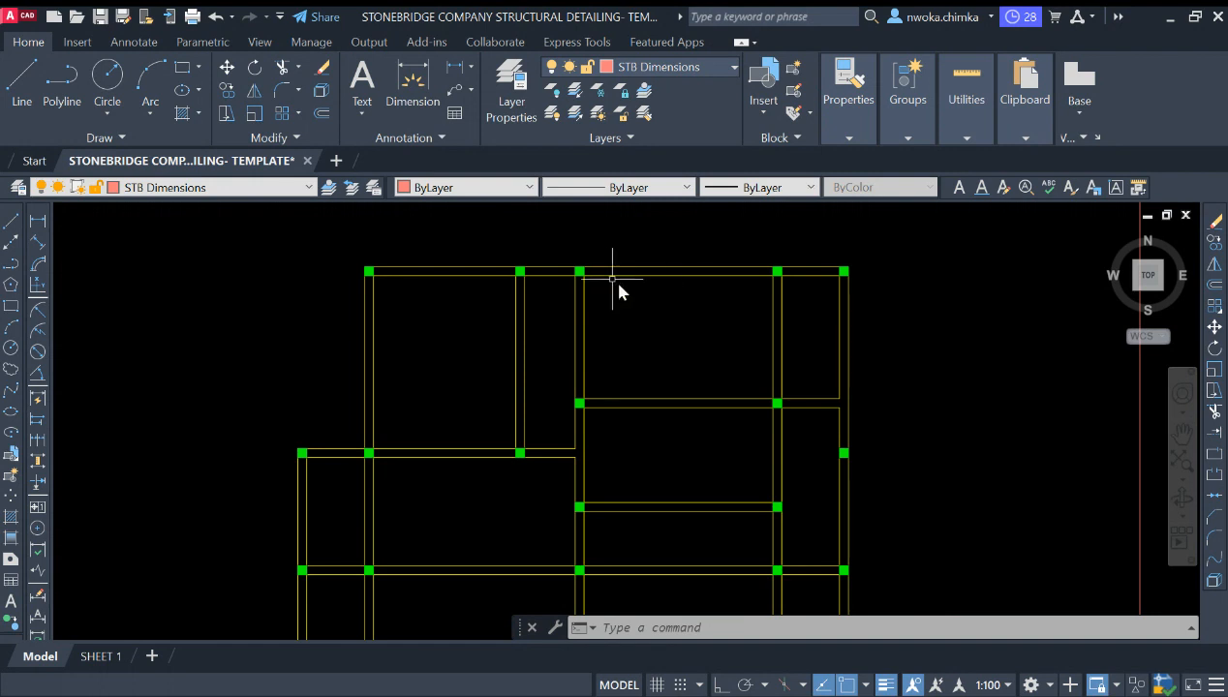
{"action": "scroll", "coordinate": [901, 294], "scroll_direction": "down", "scroll_amount": 2}
{"action": "scroll", "coordinate": [712, 327], "scroll_direction": "down", "scroll_amount": 1}
{"action": "scroll", "coordinate": [334, 334], "scroll_direction": "up", "scroll_amount": 1}
{"action": "scroll", "coordinate": [185, 353], "scroll_direction": "up", "scroll_amount": 3}
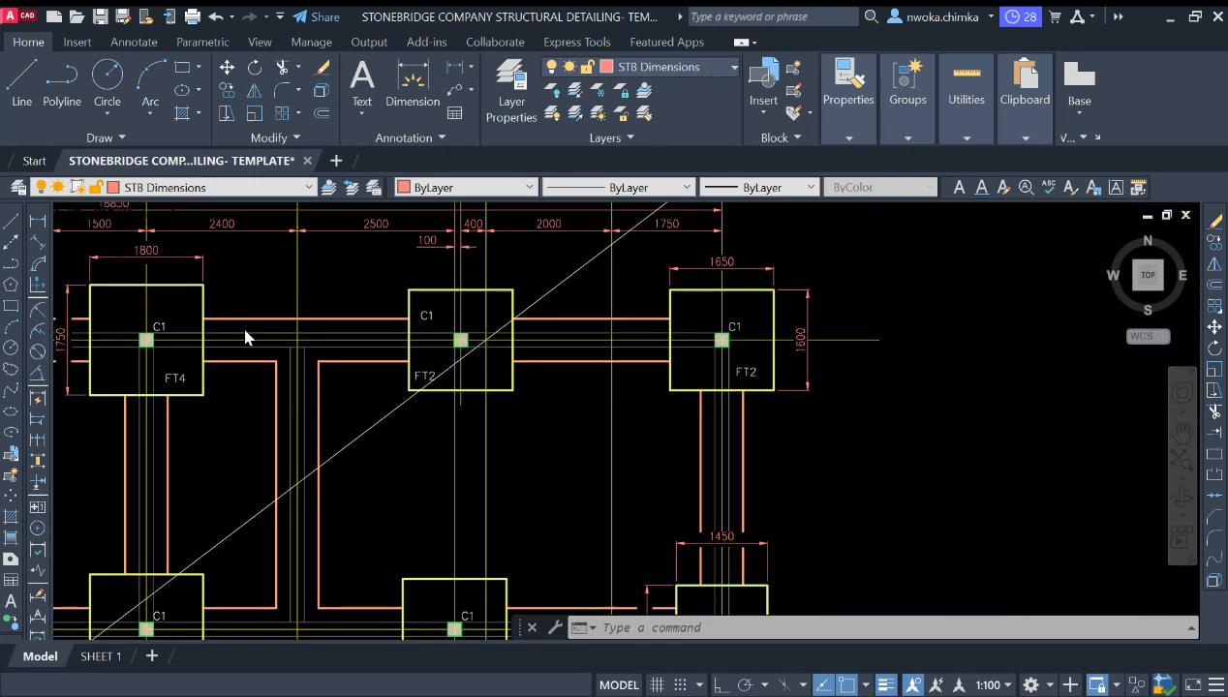
Check the layer of the thin inner line between footings FT4 and FT2 on the crossed-out foundation plan
{"action": "scroll", "coordinate": [263, 326], "scroll_direction": "down", "scroll_amount": 3}
{"action": "scroll", "coordinate": [232, 329], "scroll_direction": "up", "scroll_amount": 5}
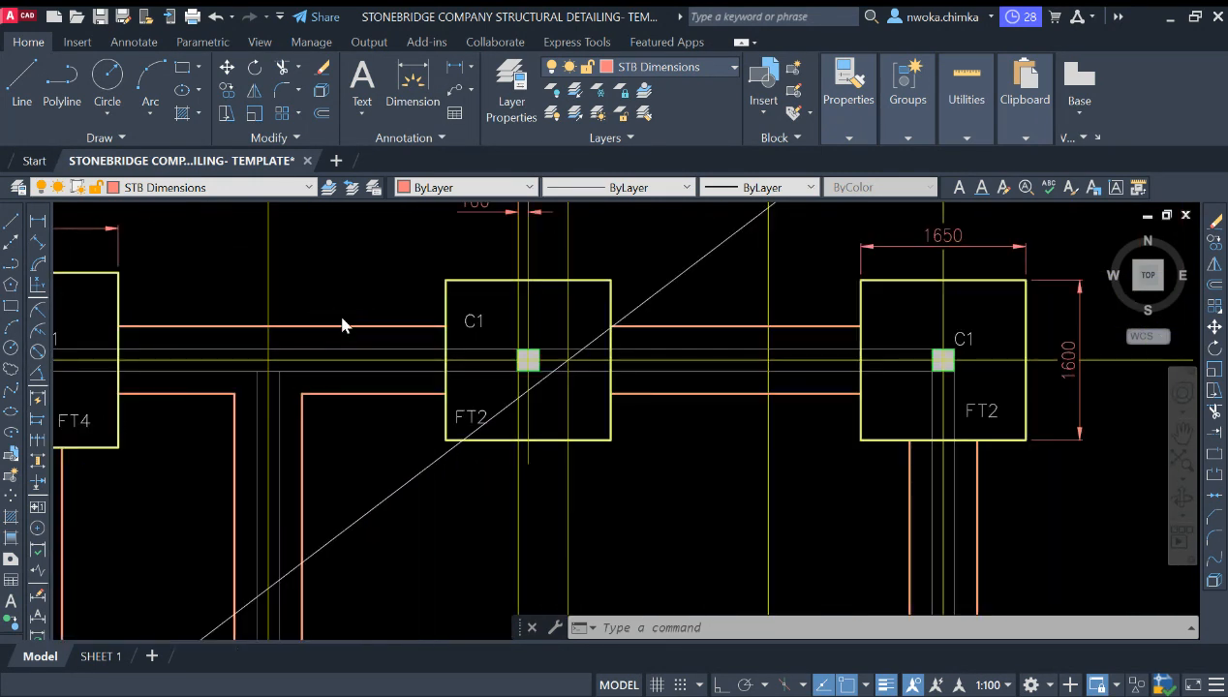
{"action": "scroll", "coordinate": [341, 334], "scroll_direction": "down", "scroll_amount": 2}
{"action": "scroll", "coordinate": [338, 341], "scroll_direction": "up", "scroll_amount": 1}
{"action": "left_click", "coordinate": [333, 339]}
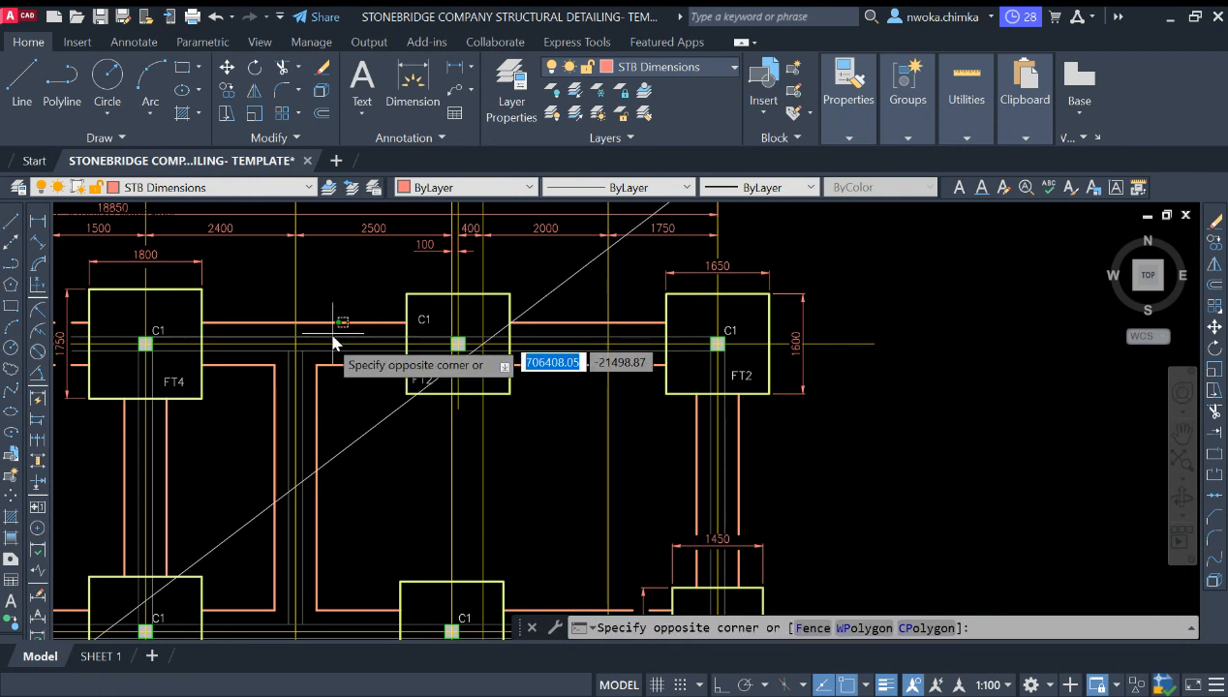
{"action": "left_click", "coordinate": [323, 343]}
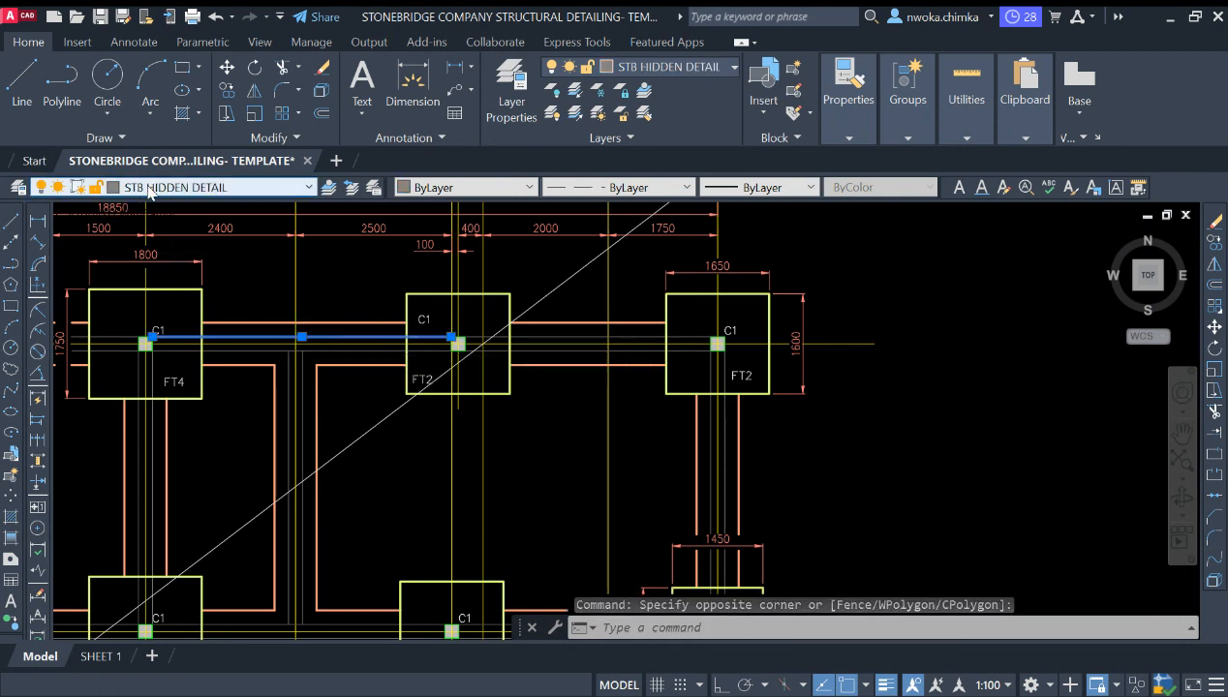
{"action": "scroll", "coordinate": [291, 290], "scroll_direction": "down", "scroll_amount": 6}
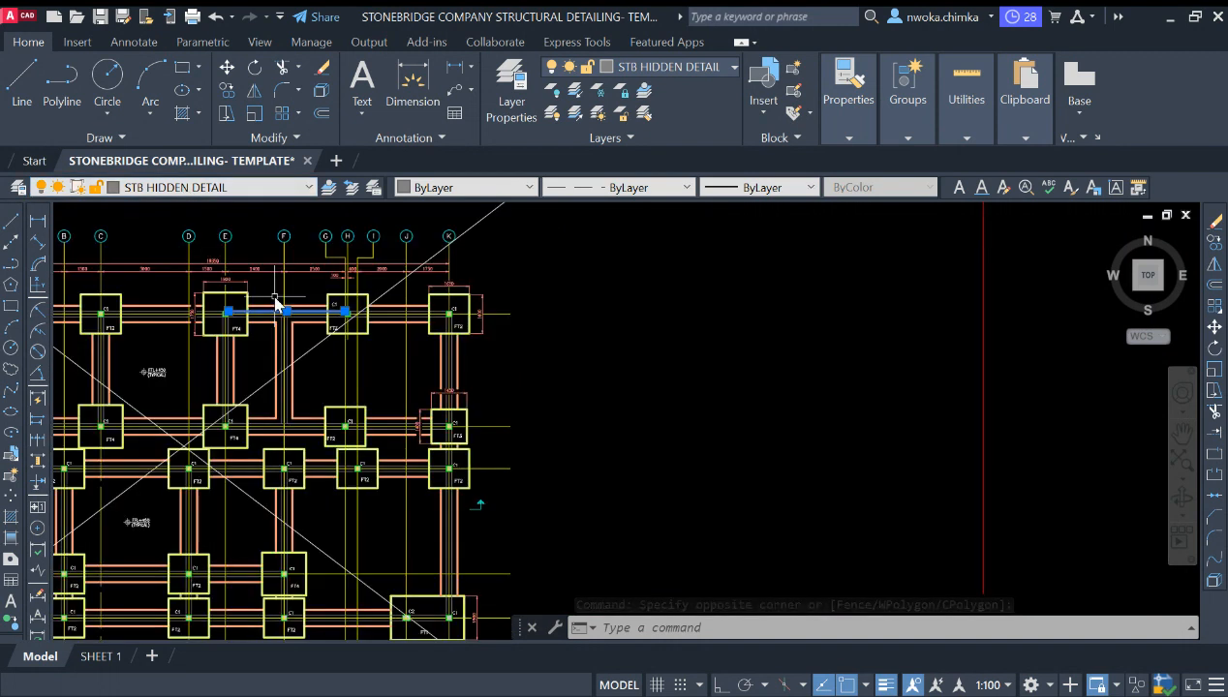
{"action": "key", "text": "Escape"}
{"action": "scroll", "coordinate": [672, 303], "scroll_direction": "up", "scroll_amount": 8}
{"action": "scroll", "coordinate": [507, 250], "scroll_direction": "up", "scroll_amount": 2}
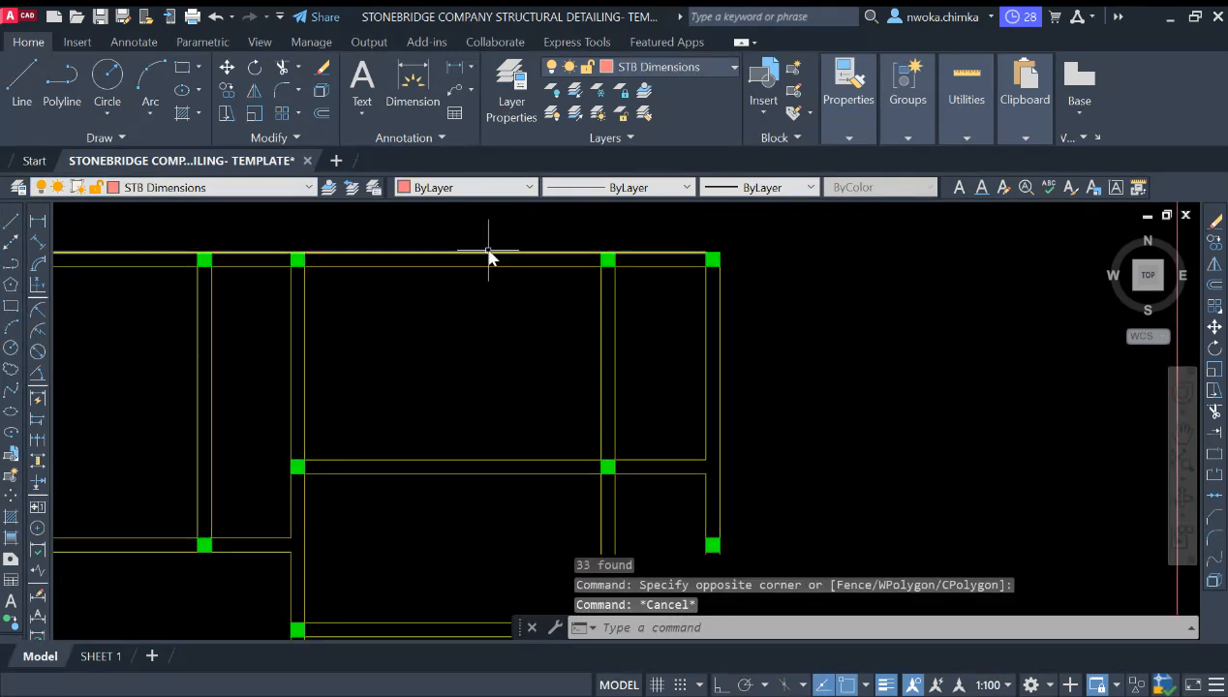
{"action": "left_click", "coordinate": [497, 253]}
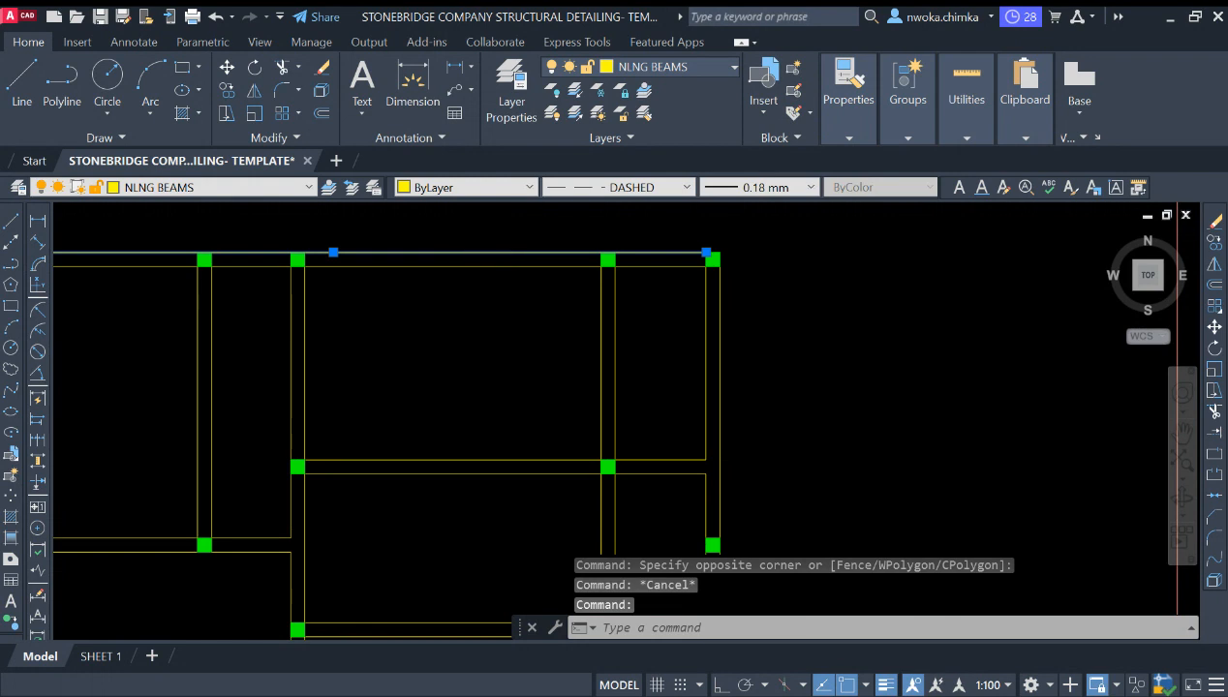
{"action": "right_click", "coordinate": [577, 523]}
{"action": "left_click", "coordinate": [707, 438]}
{"action": "scroll", "coordinate": [741, 418], "scroll_direction": "down", "scroll_amount": 4}
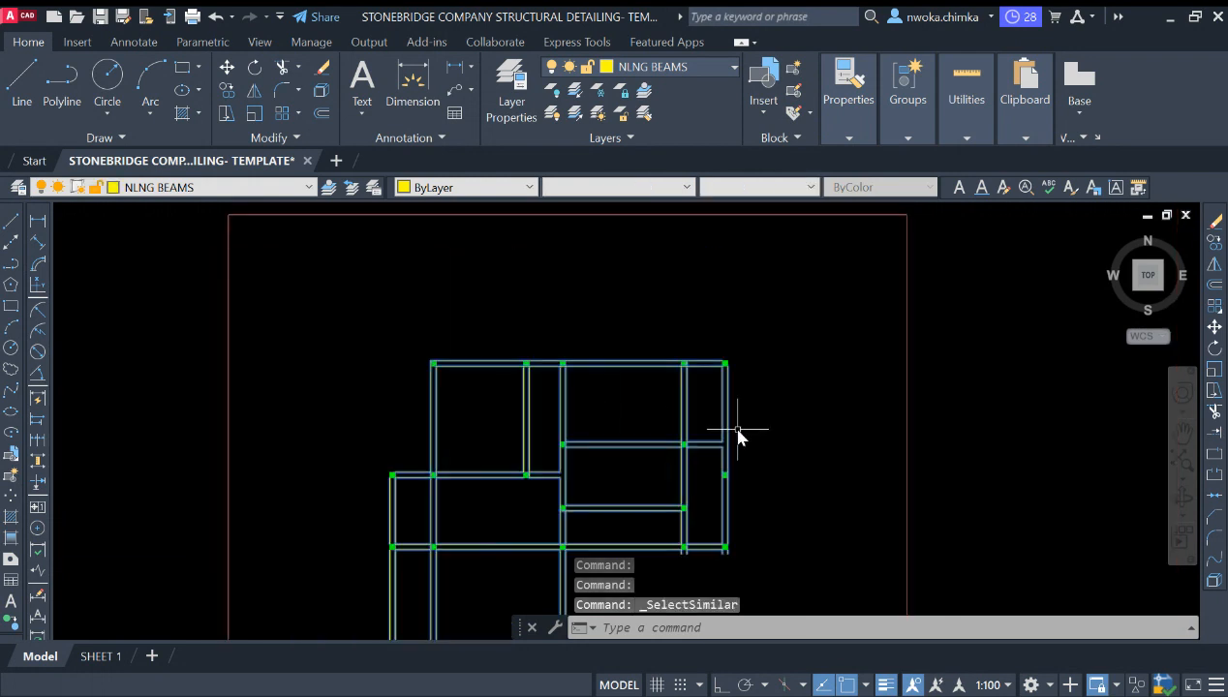
{"action": "scroll", "coordinate": [627, 359], "scroll_direction": "down", "scroll_amount": 8}
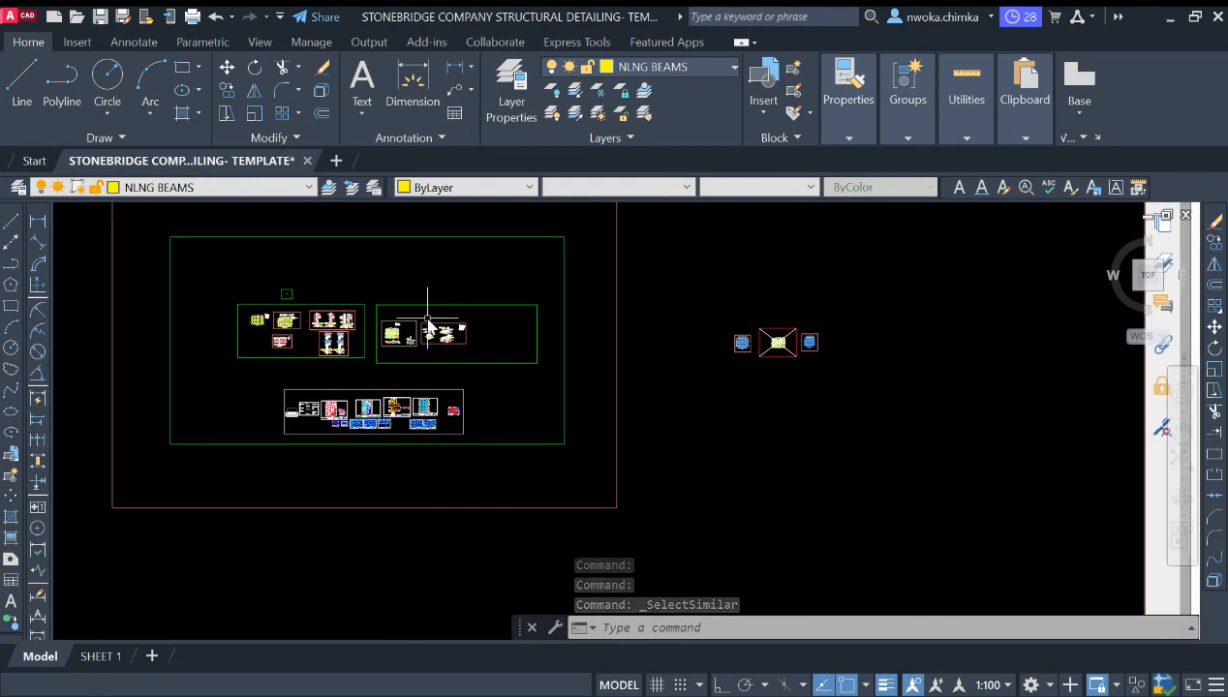
{"action": "scroll", "coordinate": [506, 370], "scroll_direction": "down", "scroll_amount": 2}
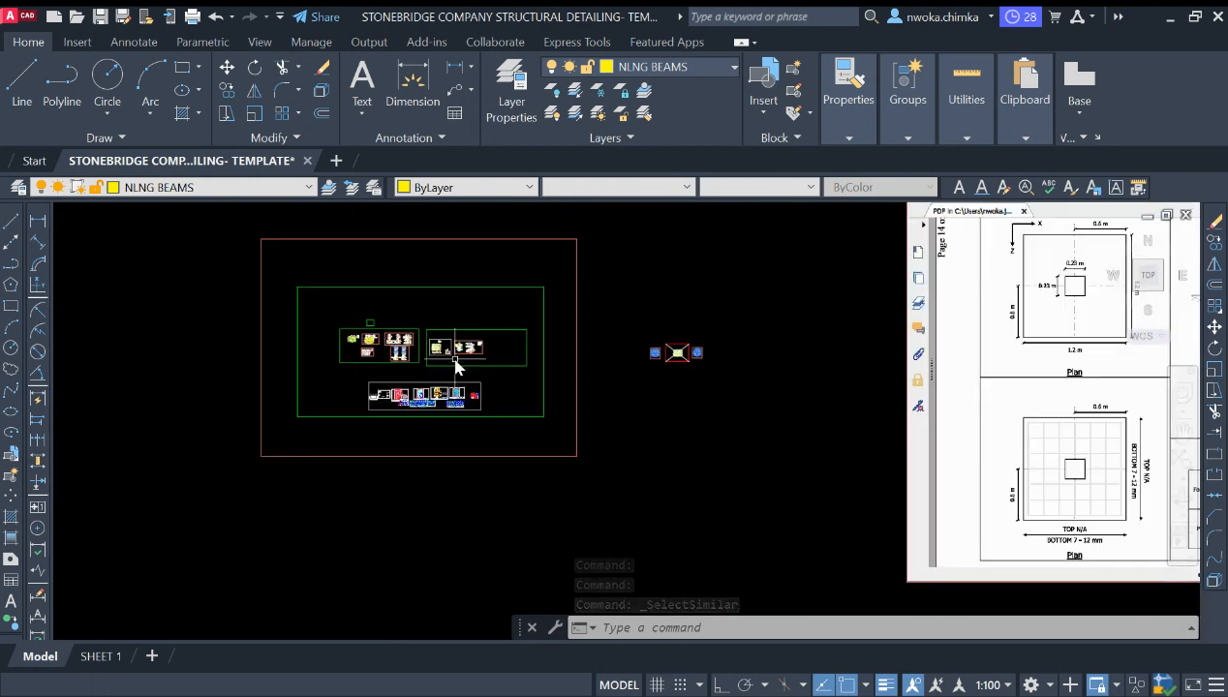
{"action": "left_click", "coordinate": [228, 262]}
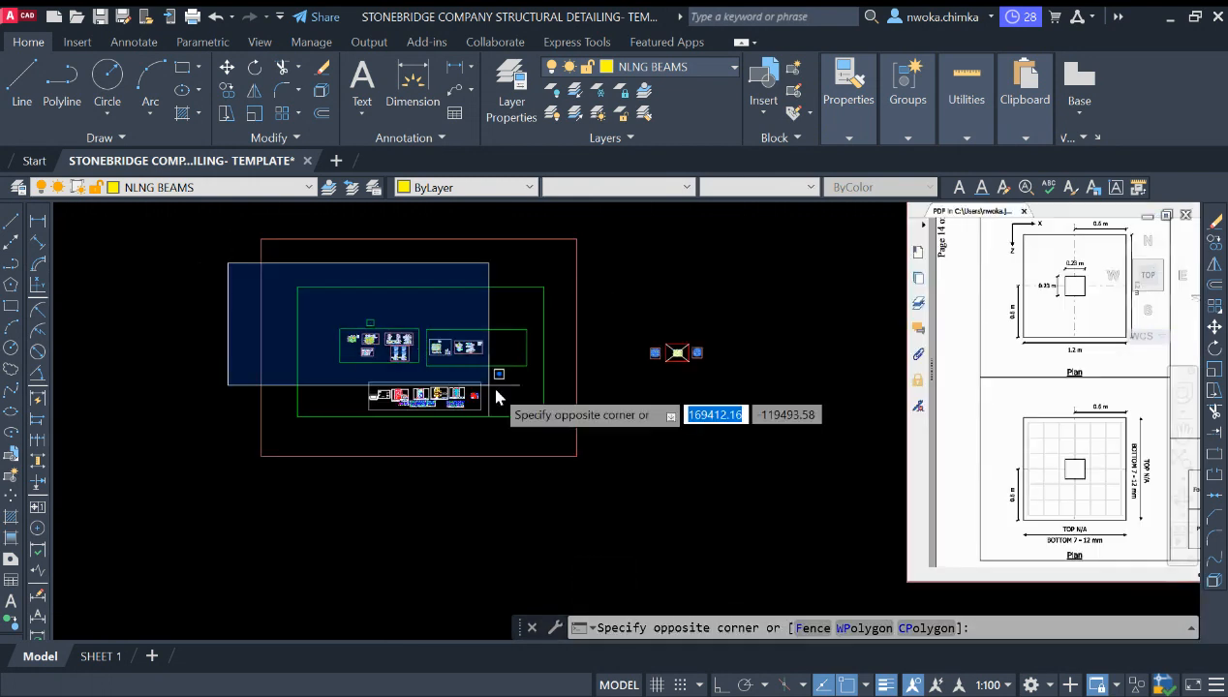
{"action": "left_click", "coordinate": [661, 470]}
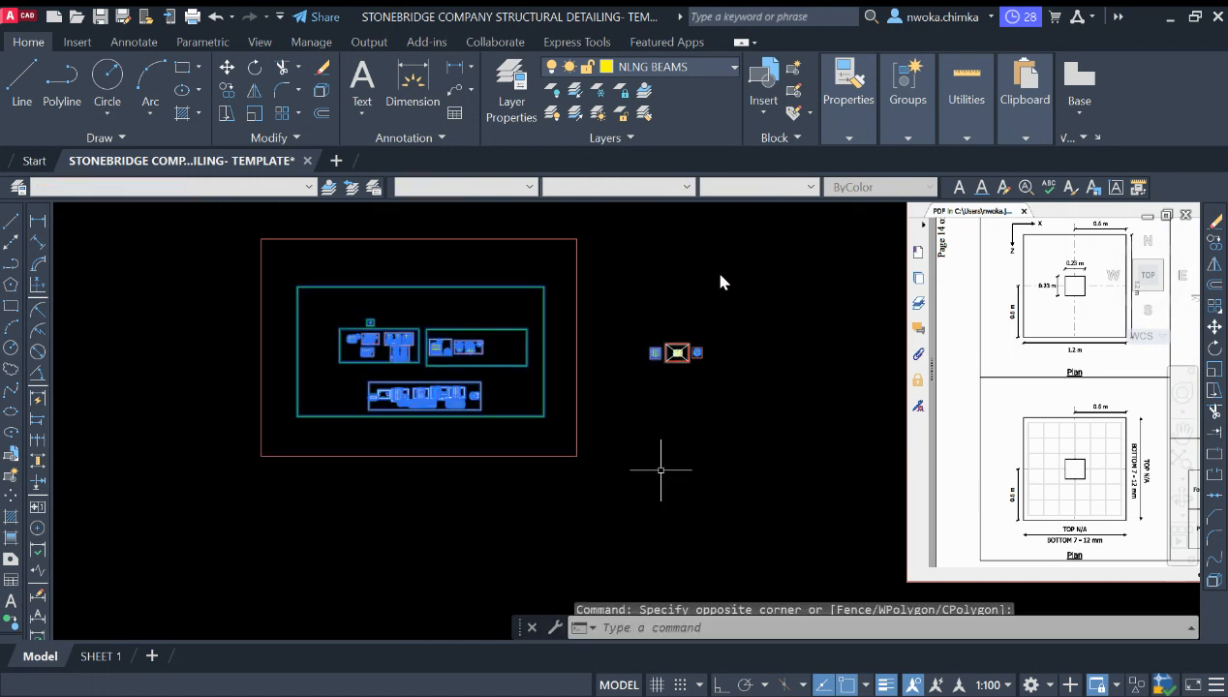
{"action": "key", "text": "Escape"}
Check the layer of the vertical beam lines on the west side of the new foundation plan
{"action": "scroll", "coordinate": [702, 351], "scroll_direction": "up", "scroll_amount": 12}
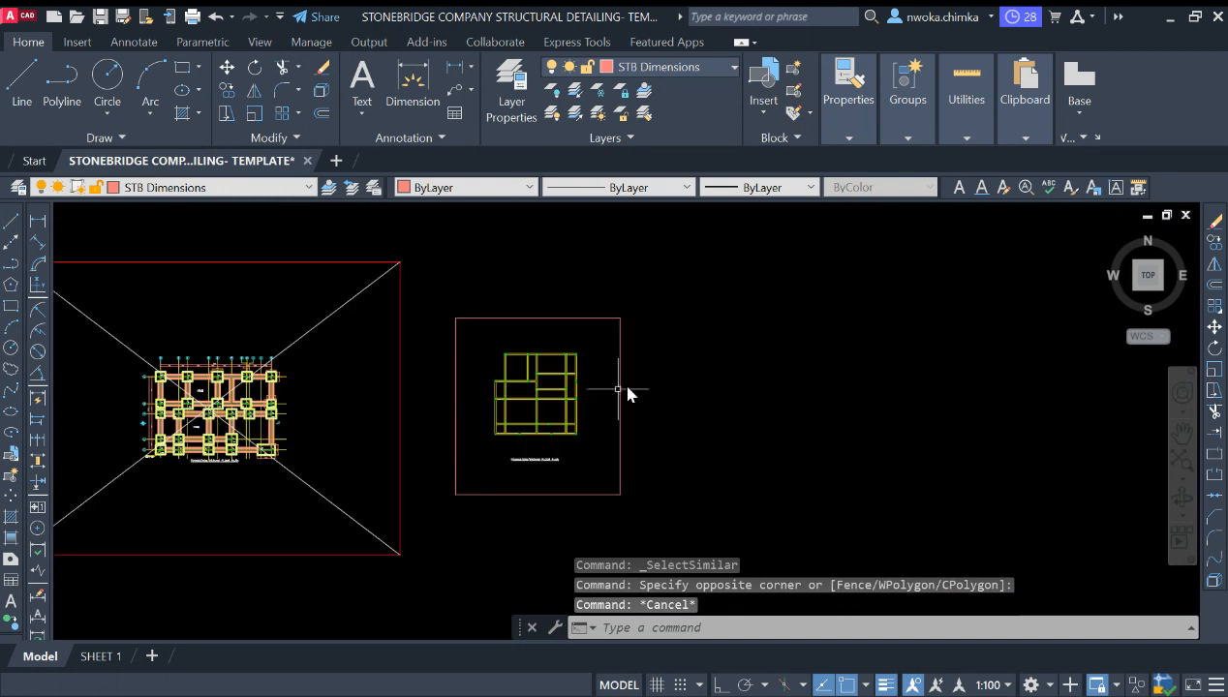
{"action": "scroll", "coordinate": [550, 380], "scroll_direction": "up", "scroll_amount": 4}
{"action": "scroll", "coordinate": [761, 345], "scroll_direction": "down", "scroll_amount": 6}
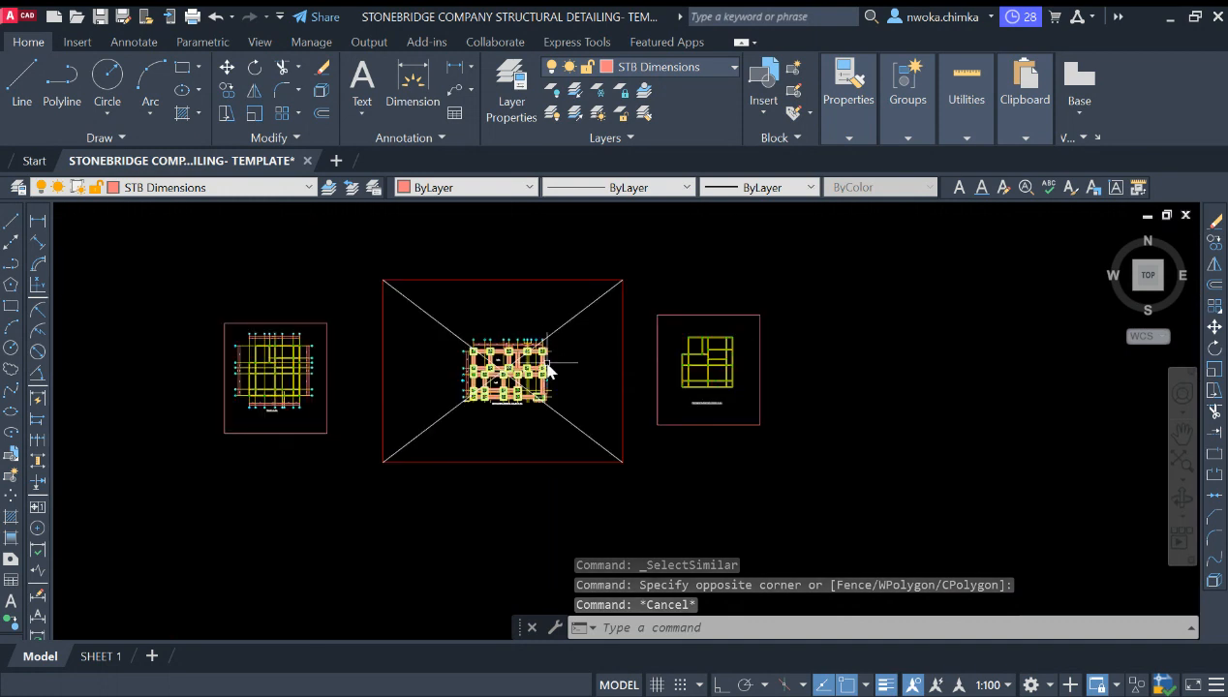
{"action": "scroll", "coordinate": [513, 353], "scroll_direction": "up", "scroll_amount": 4}
{"action": "scroll", "coordinate": [1000, 344], "scroll_direction": "up", "scroll_amount": 6}
{"action": "left_click", "coordinate": [965, 329]}
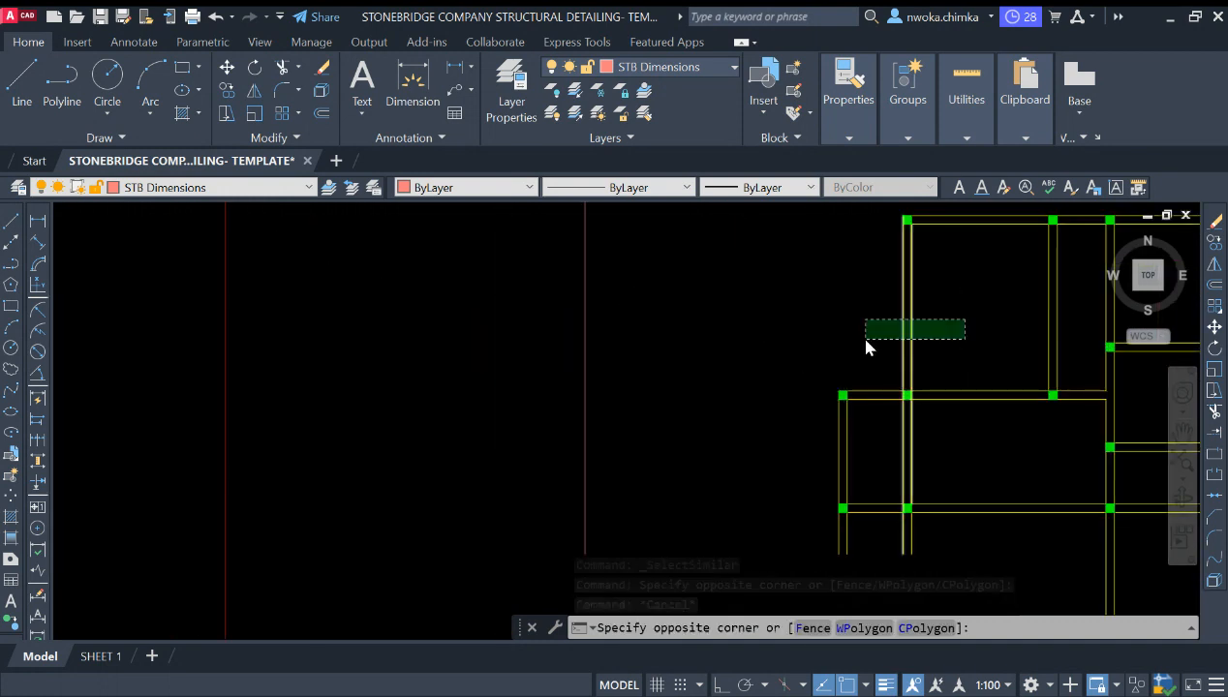
{"action": "left_click", "coordinate": [861, 333]}
{"action": "scroll", "coordinate": [963, 334], "scroll_direction": "down", "scroll_amount": 3}
{"action": "scroll", "coordinate": [250, 344], "scroll_direction": "up", "scroll_amount": 4}
{"action": "key", "text": "Escape"}
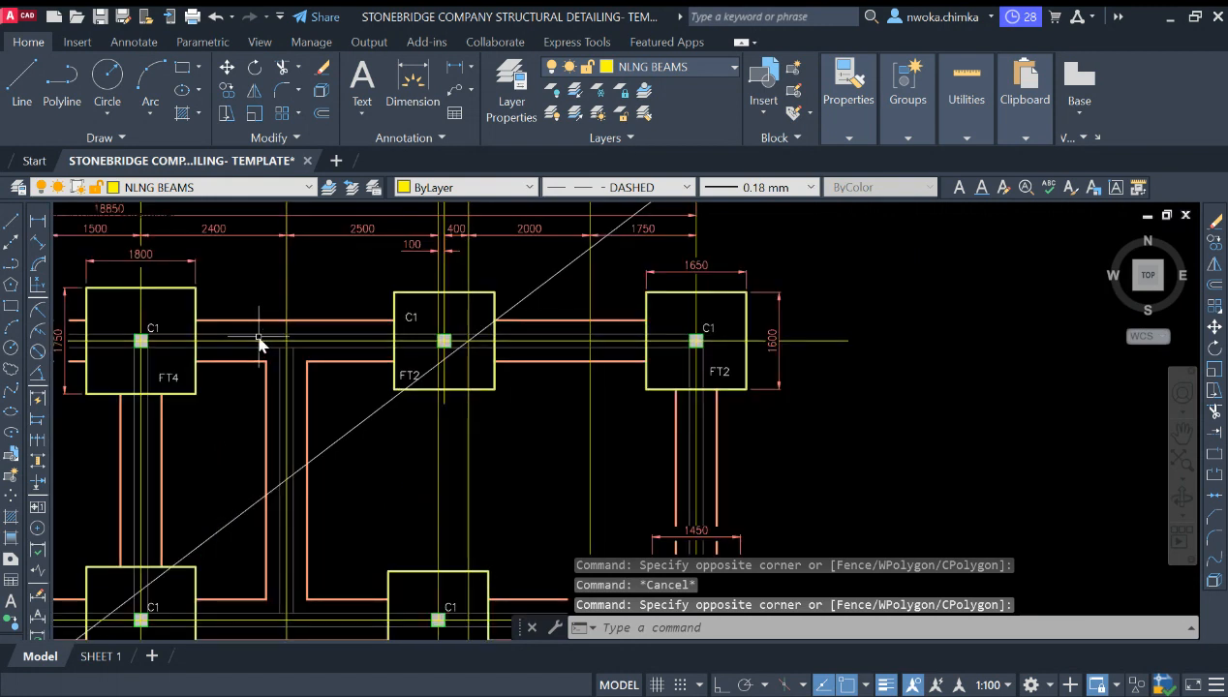
Compare the layers of the thin inner line between footings FT4 and FT2 and the northern beam line of the new plan
{"action": "left_click", "coordinate": [261, 335]}
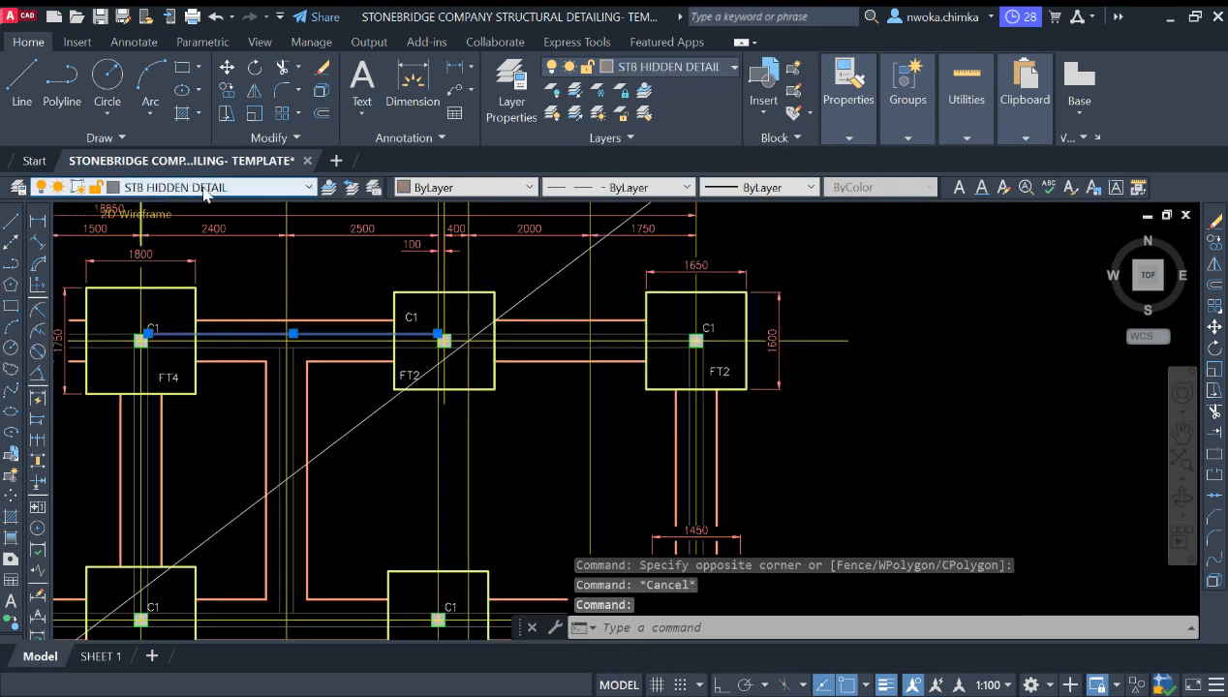
{"action": "scroll", "coordinate": [225, 247], "scroll_direction": "down", "scroll_amount": 5}
{"action": "middle_click_drag", "start_coordinate": [477, 305], "coordinate": [476, 320]}
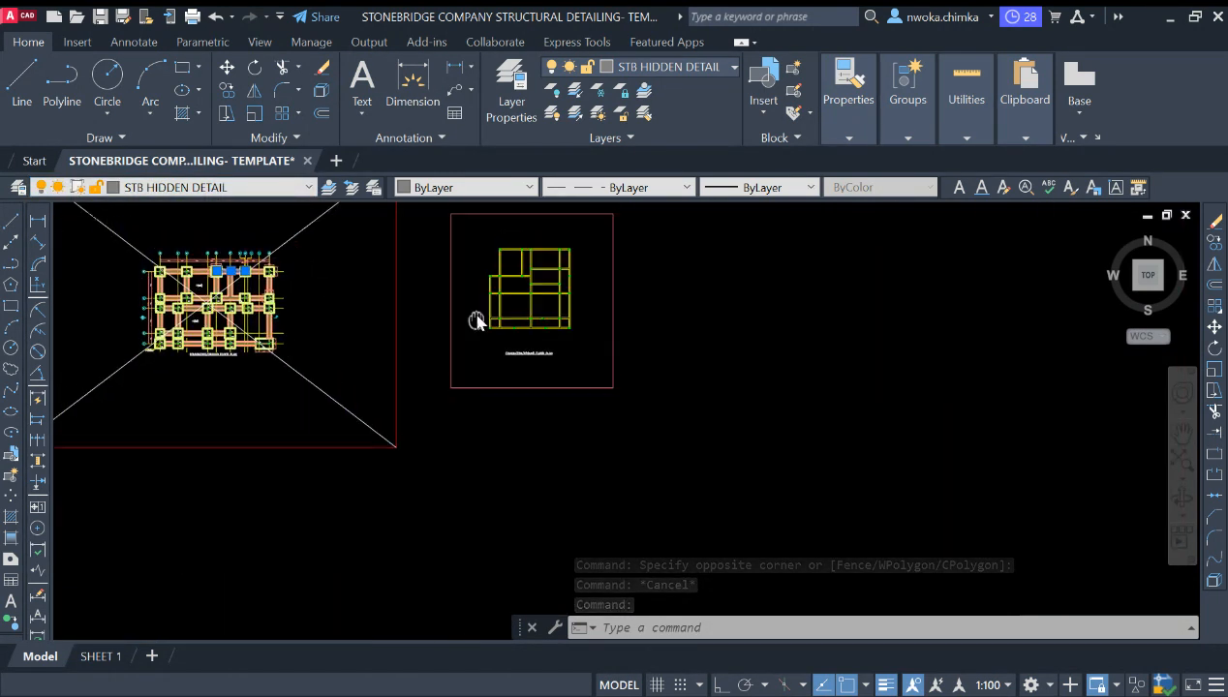
{"action": "key", "text": "Escape"}
{"action": "scroll", "coordinate": [529, 276], "scroll_direction": "up", "scroll_amount": 3}
{"action": "left_click", "coordinate": [492, 282]}
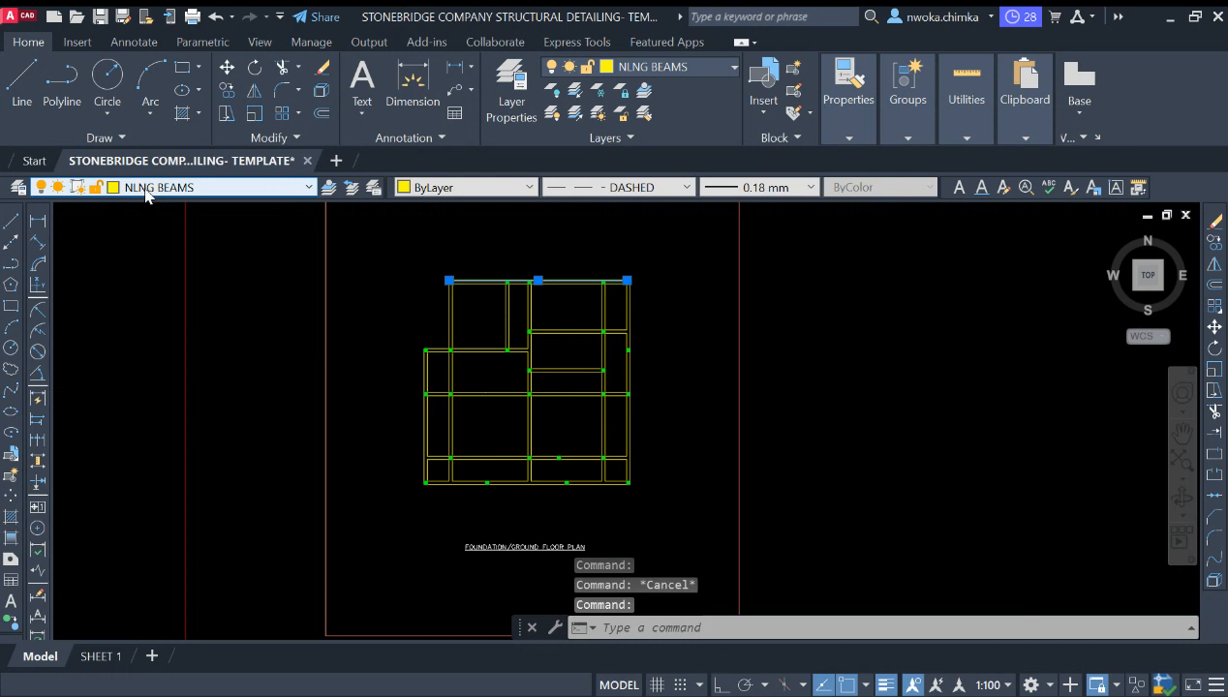
Select the new plan's beams and columns and filter them with Quick Select to the objects on layer NLNG BEAMS
{"action": "scroll", "coordinate": [425, 251], "scroll_direction": "down", "scroll_amount": 2}
{"action": "left_click", "coordinate": [436, 248]}
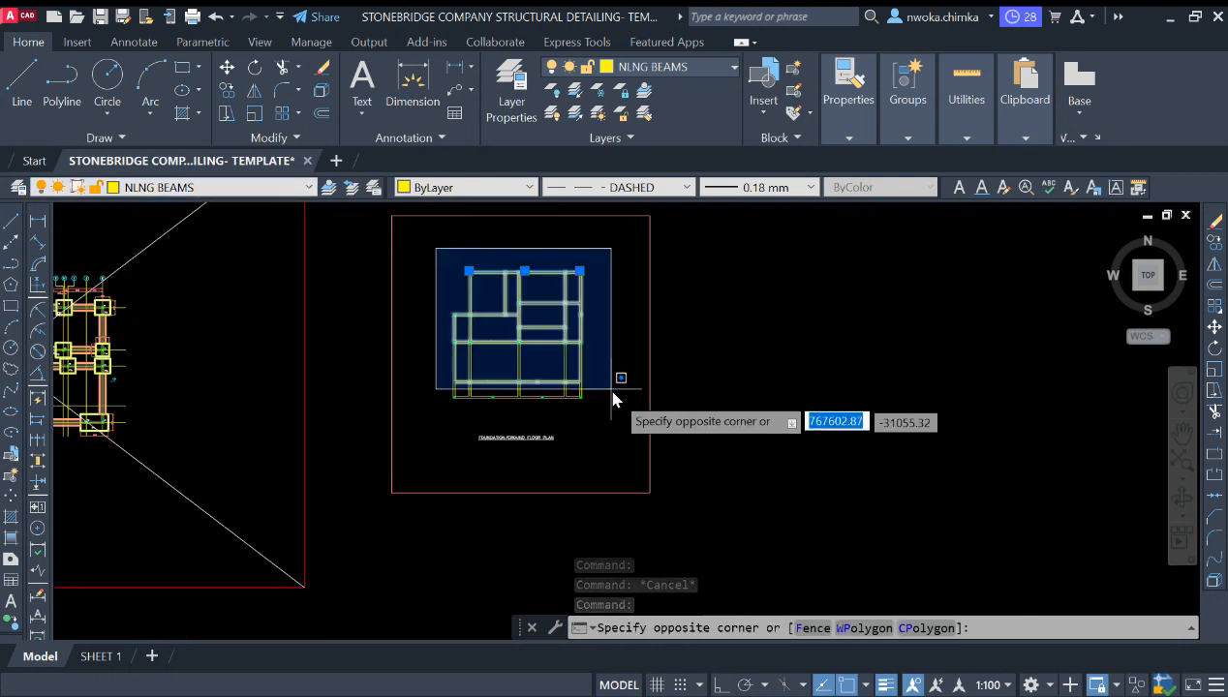
{"action": "left_click", "coordinate": [647, 436]}
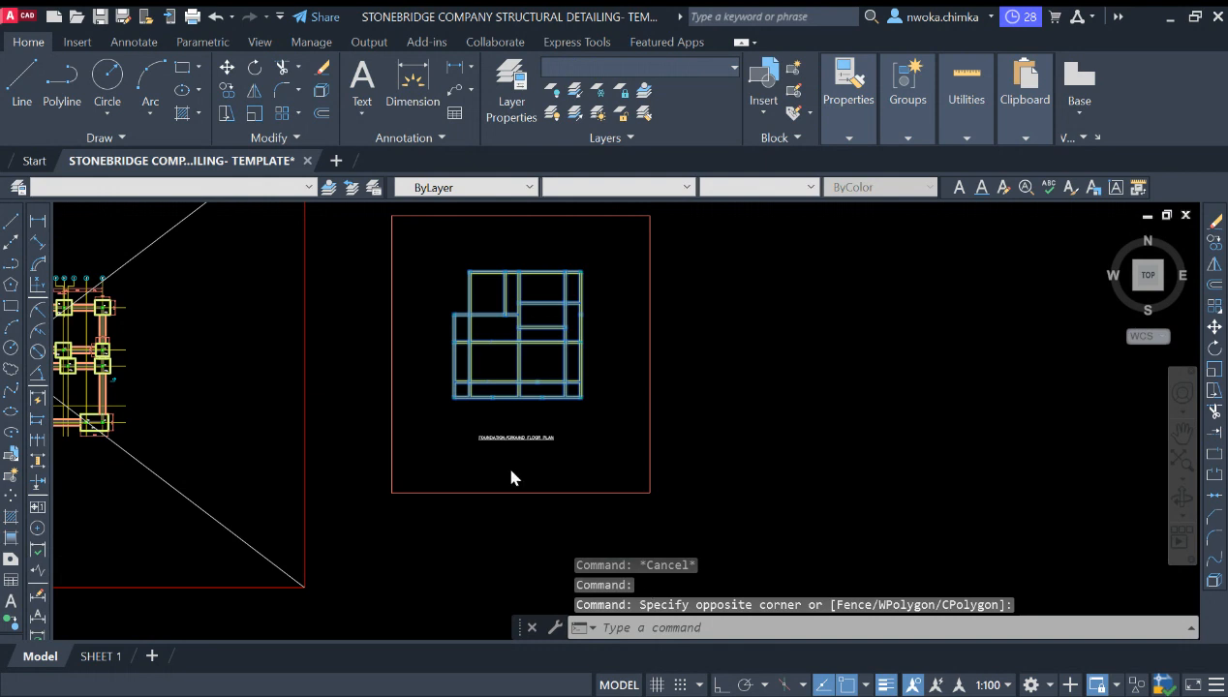
{"action": "left_click", "coordinate": [479, 331]}
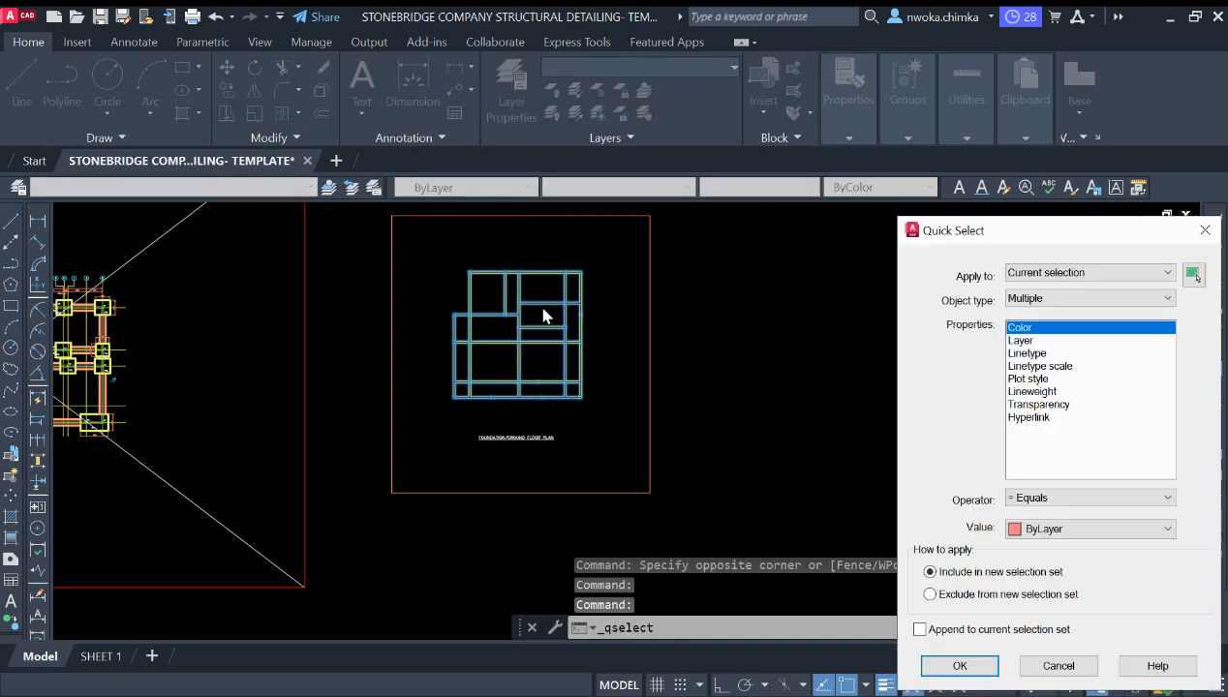
{"action": "left_click_drag", "start_coordinate": [1027, 231], "coordinate": [768, 221]}
{"action": "left_click", "coordinate": [763, 332]}
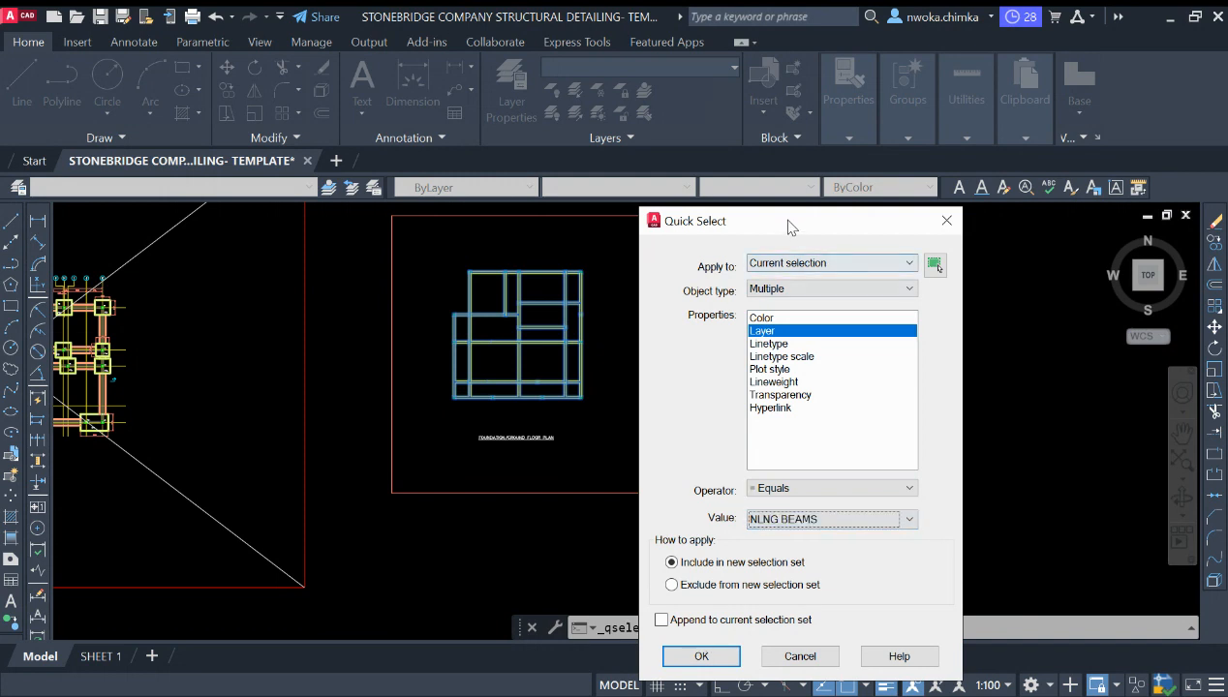
{"action": "left_click_drag", "start_coordinate": [789, 227], "coordinate": [776, 180]}
{"action": "left_click", "coordinate": [699, 608]}
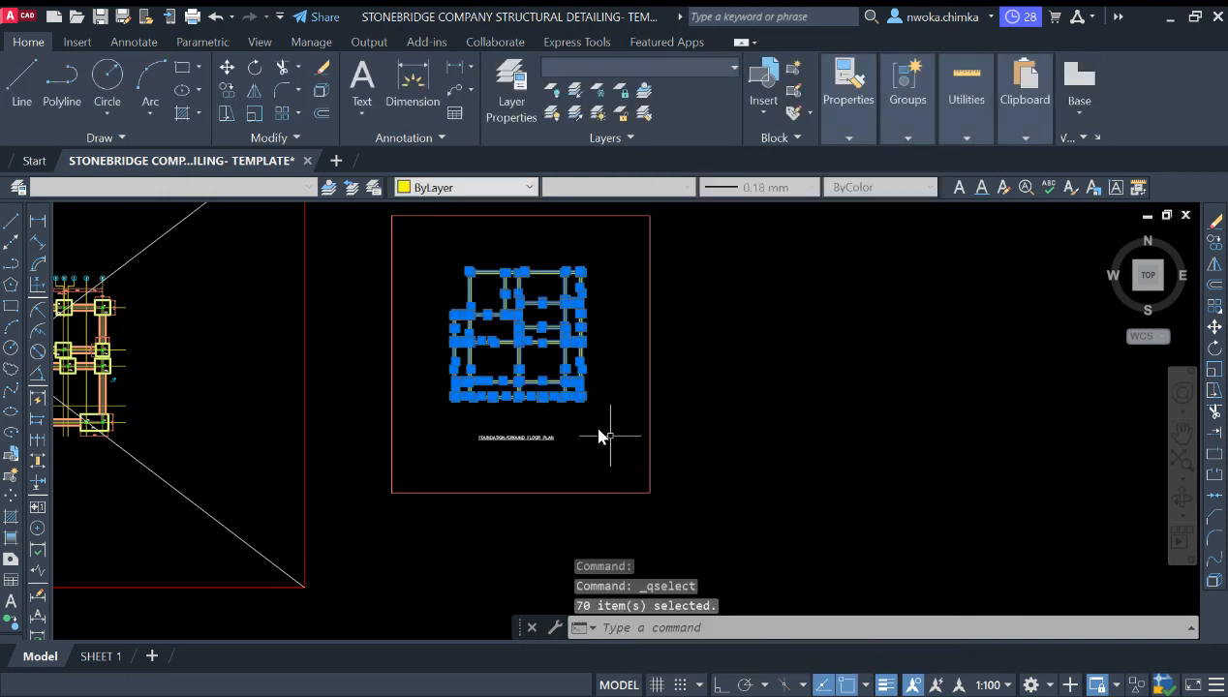
Change the selected beam lines of the new foundation plan to the STB HIDDEN DETAIL layer
{"action": "scroll", "coordinate": [488, 320], "scroll_direction": "up", "scroll_amount": 2}
{"action": "scroll", "coordinate": [487, 308], "scroll_direction": "up", "scroll_amount": 3}
{"action": "scroll", "coordinate": [544, 274], "scroll_direction": "up", "scroll_amount": 1}
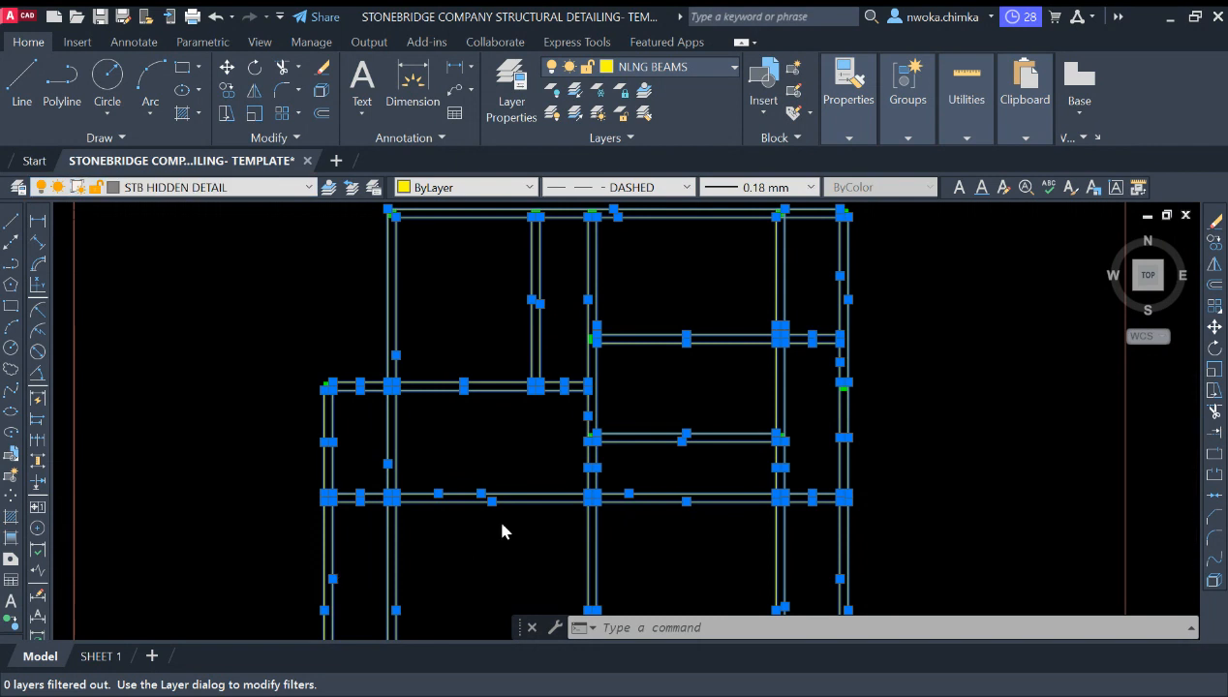
{"action": "key", "text": "Escape"}
Compare the layer of the crossed-out plan's inner line between FT4 and FT2 with the northern beam lines of the new plan
{"action": "scroll", "coordinate": [620, 359], "scroll_direction": "up", "scroll_amount": 4}
{"action": "scroll", "coordinate": [630, 360], "scroll_direction": "down", "scroll_amount": 6}
{"action": "scroll", "coordinate": [755, 339], "scroll_direction": "down", "scroll_amount": 3}
{"action": "scroll", "coordinate": [280, 349], "scroll_direction": "up", "scroll_amount": 5}
{"action": "scroll", "coordinate": [307, 315], "scroll_direction": "up", "scroll_amount": 2}
{"action": "left_click", "coordinate": [353, 292]}
{"action": "left_click", "coordinate": [344, 299]}
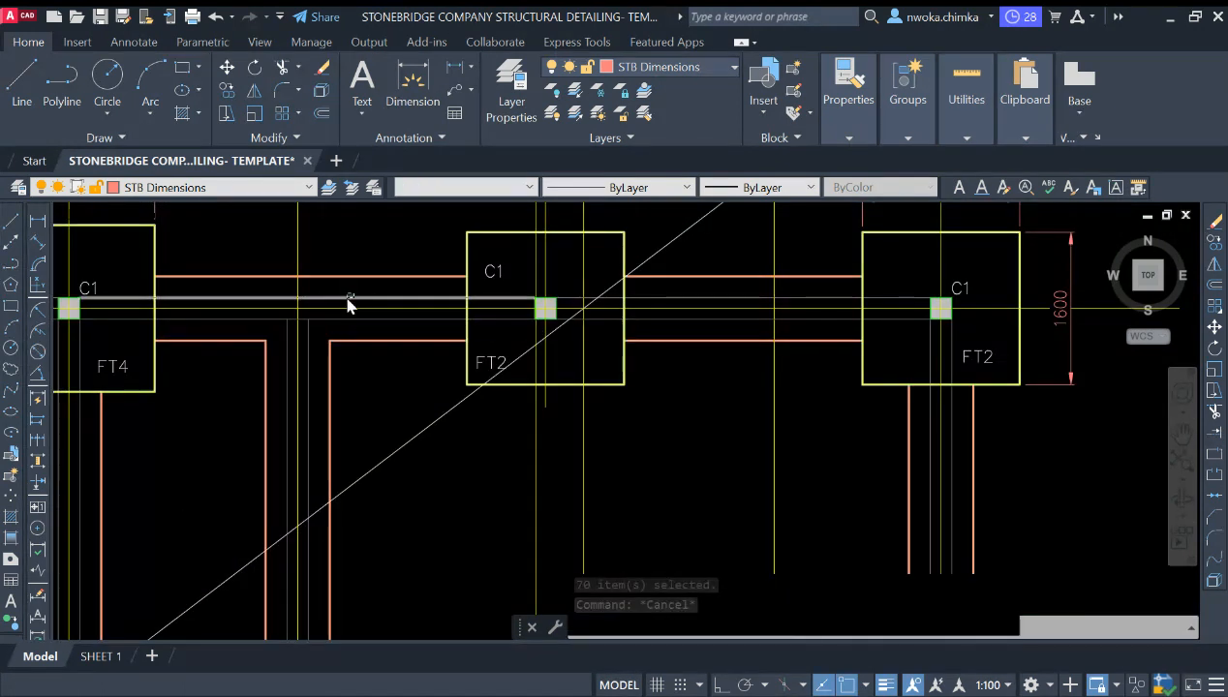
{"action": "scroll", "coordinate": [307, 326], "scroll_direction": "down", "scroll_amount": 7}
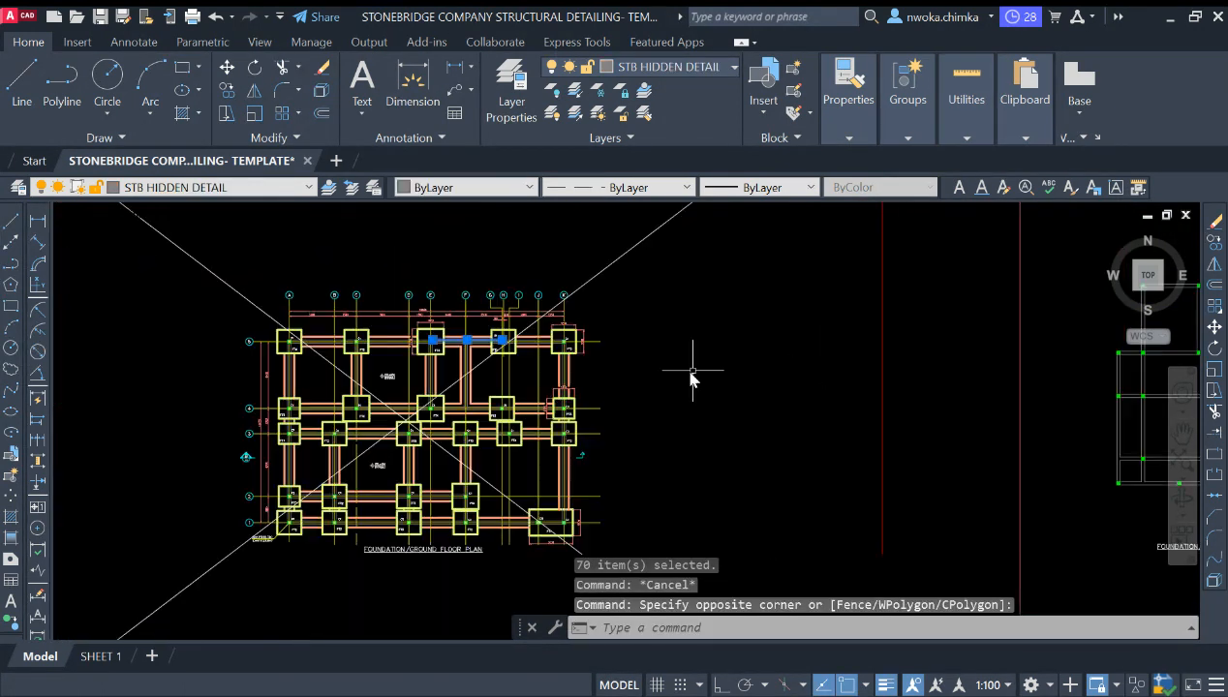
{"action": "scroll", "coordinate": [922, 341], "scroll_direction": "up", "scroll_amount": 6}
{"action": "left_click", "coordinate": [816, 405]}
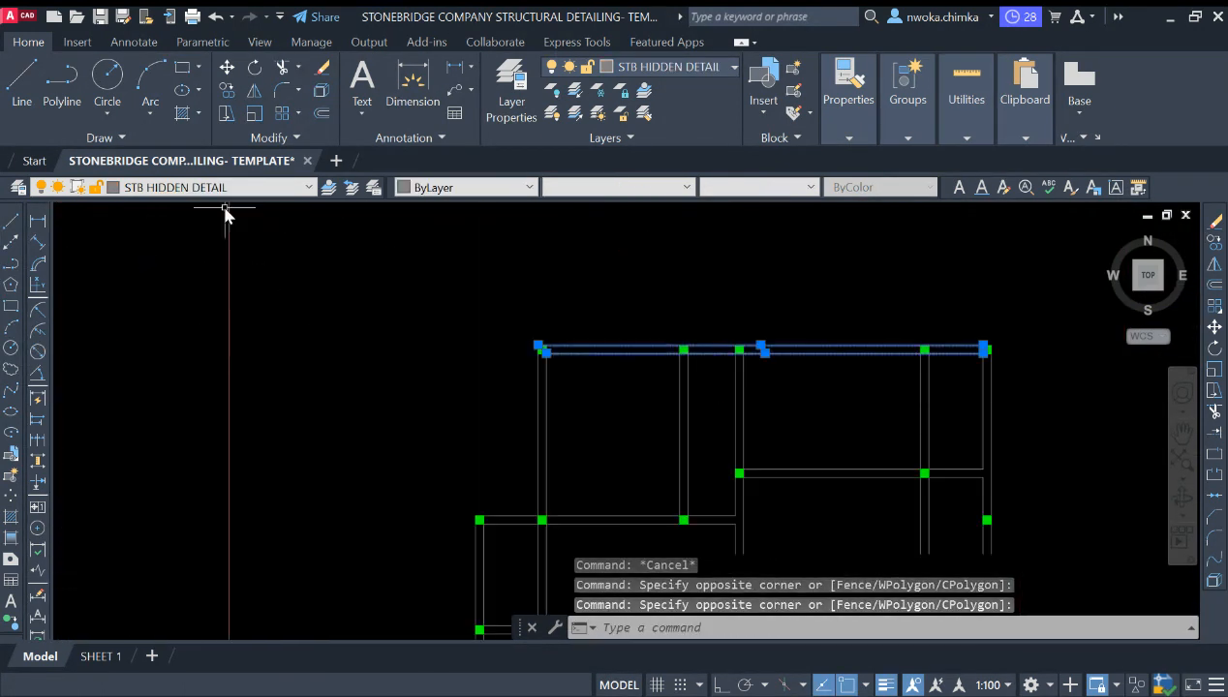
{"action": "key", "text": "Escape"}
{"action": "scroll", "coordinate": [869, 337], "scroll_direction": "down", "scroll_amount": 6}
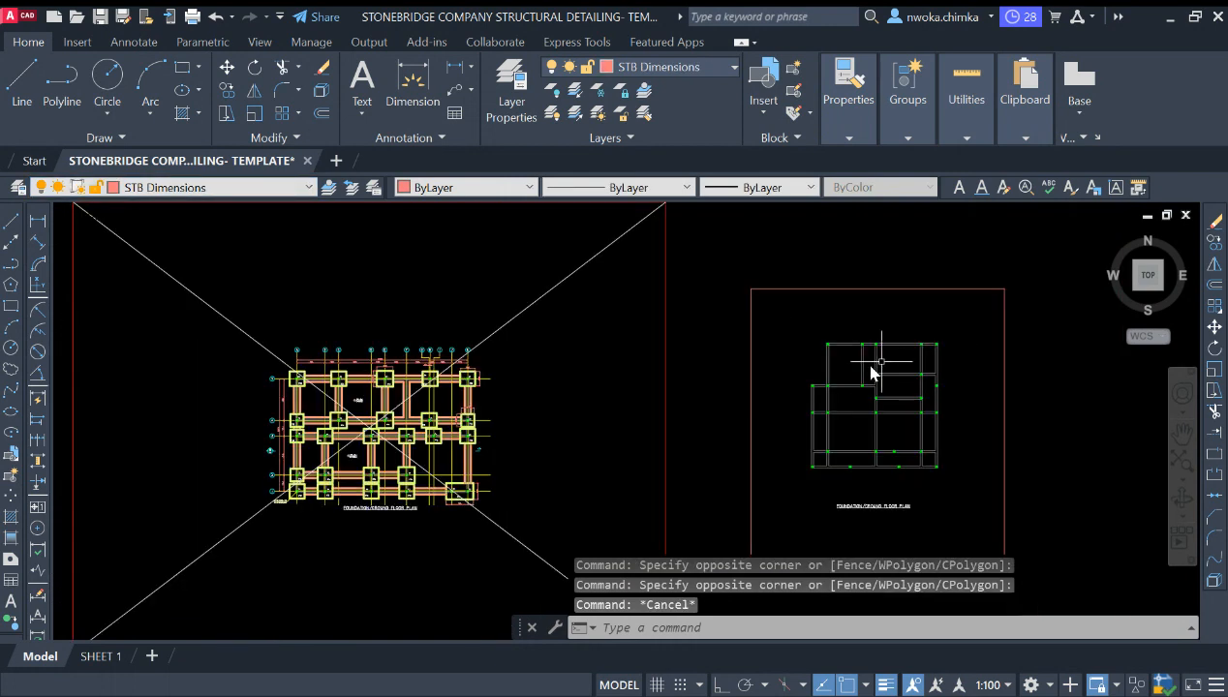
Measure the spacing between the two thin inner wall lines between footings FT4 and FT2 on the crossed-out plan
{"action": "scroll", "coordinate": [424, 387], "scroll_direction": "up", "scroll_amount": 8}
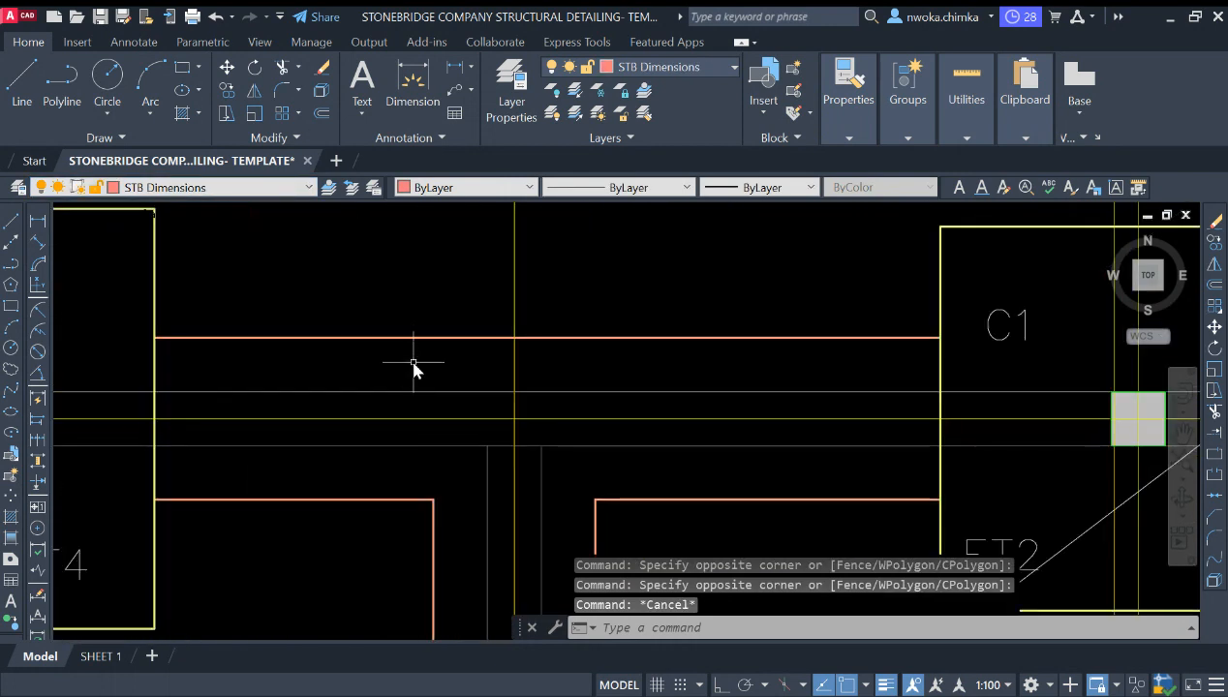
{"action": "scroll", "coordinate": [317, 352], "scroll_direction": "down", "scroll_amount": 4}
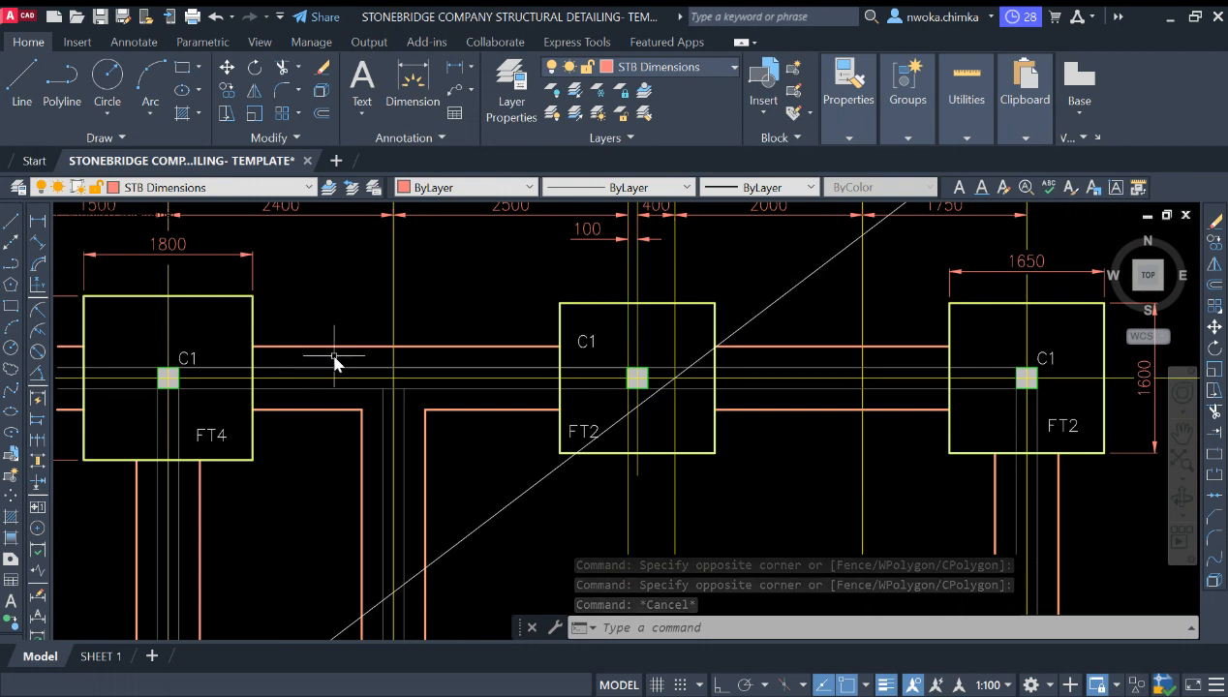
{"action": "scroll", "coordinate": [332, 358], "scroll_direction": "up", "scroll_amount": 2}
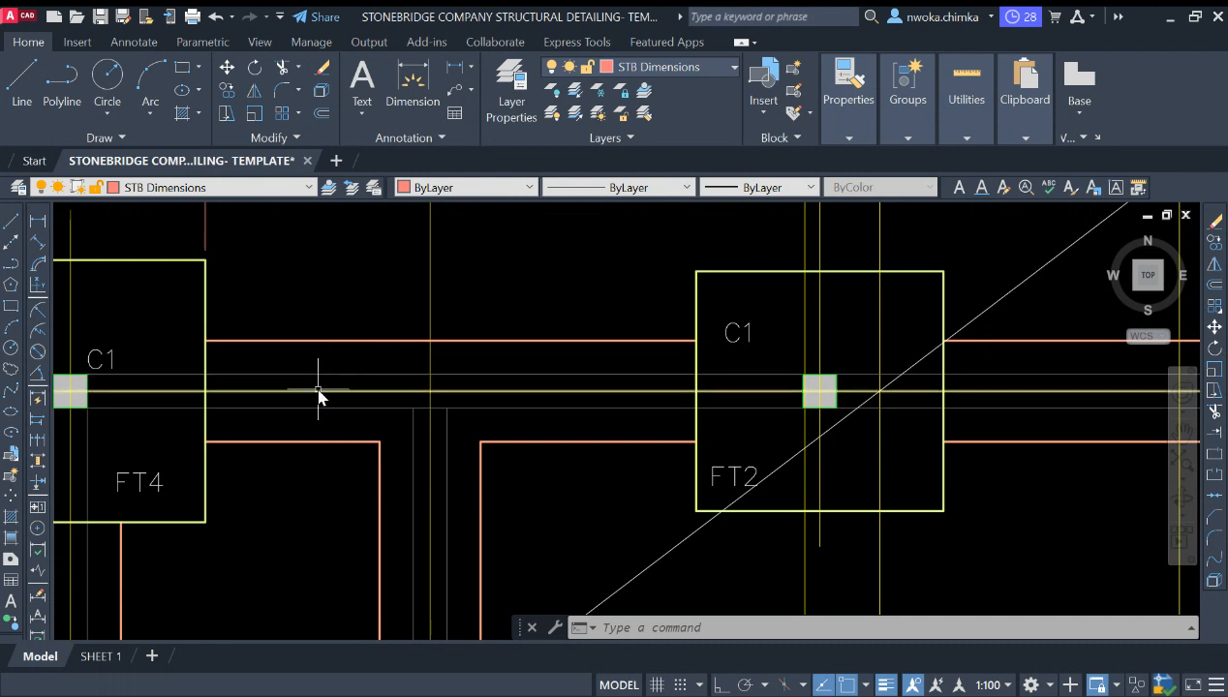
{"action": "left_click", "coordinate": [38, 236]}
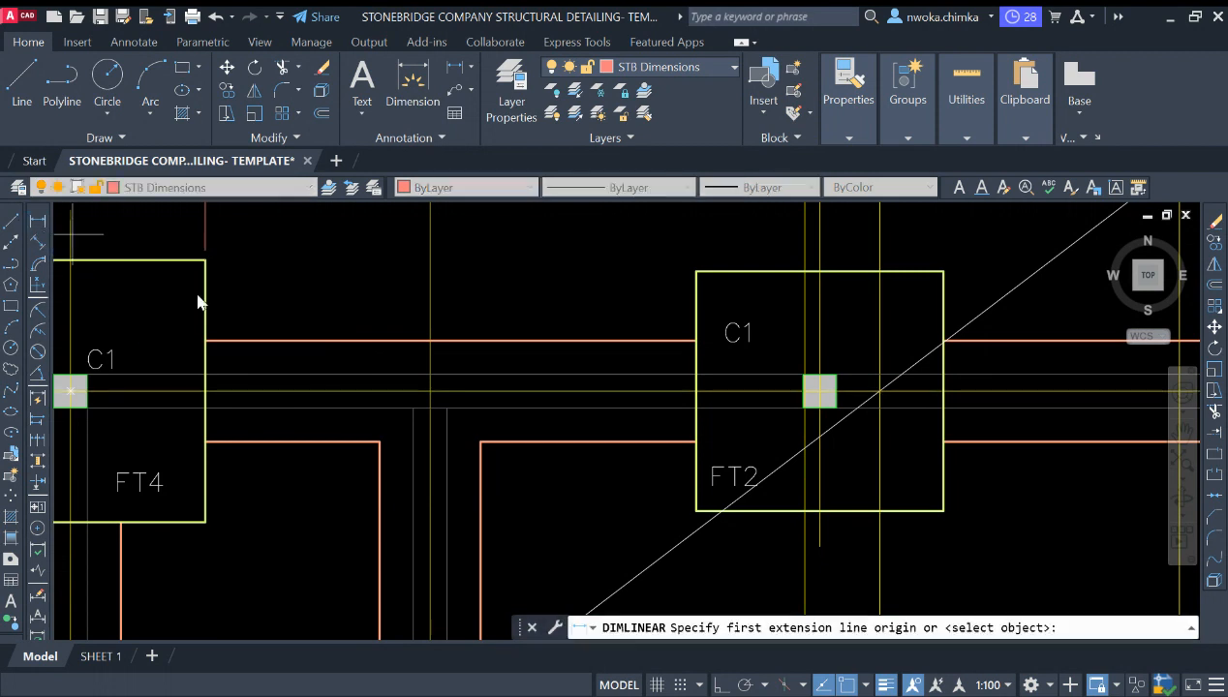
{"action": "left_click", "coordinate": [284, 376]}
{"action": "left_click", "coordinate": [279, 398]}
{"action": "key", "text": "Escape"}
Measure the spacing between the two parallel beam lines along the north edge of the new foundation plan
{"action": "scroll", "coordinate": [179, 354], "scroll_direction": "down", "scroll_amount": 4}
{"action": "key", "text": "space"}
{"action": "scroll", "coordinate": [182, 347], "scroll_direction": "down", "scroll_amount": 7}
{"action": "scroll", "coordinate": [673, 305], "scroll_direction": "up", "scroll_amount": 5}
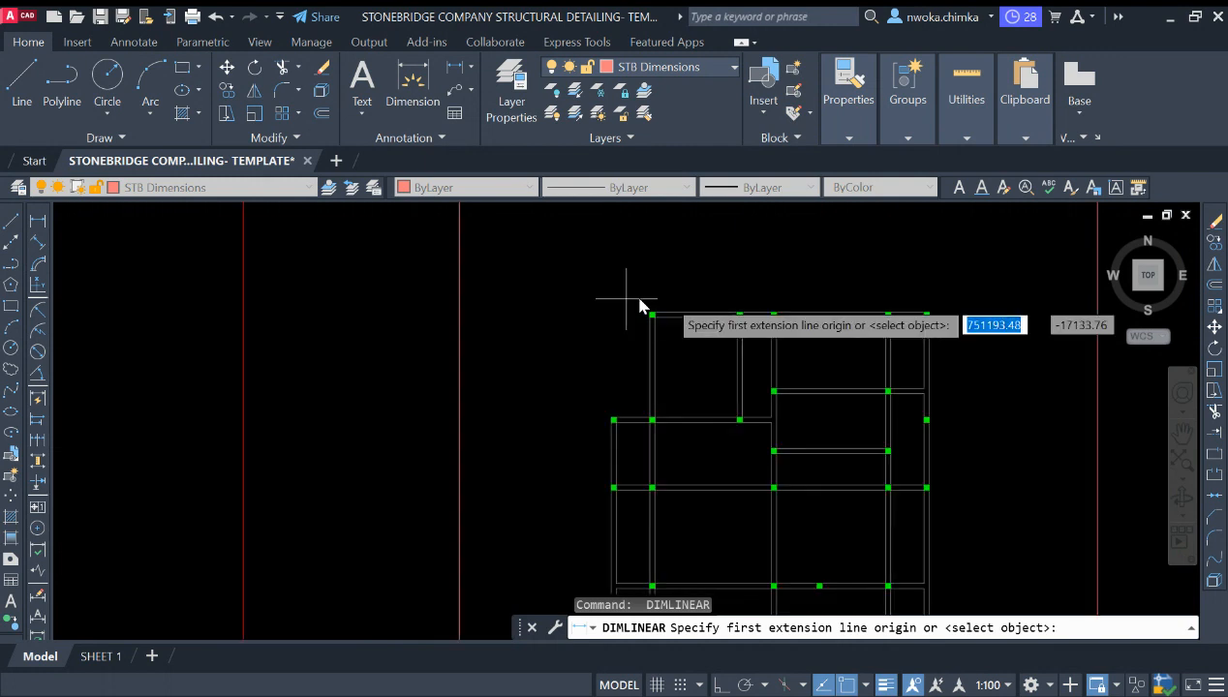
{"action": "scroll", "coordinate": [754, 307], "scroll_direction": "up", "scroll_amount": 4}
{"action": "left_click", "coordinate": [899, 322]}
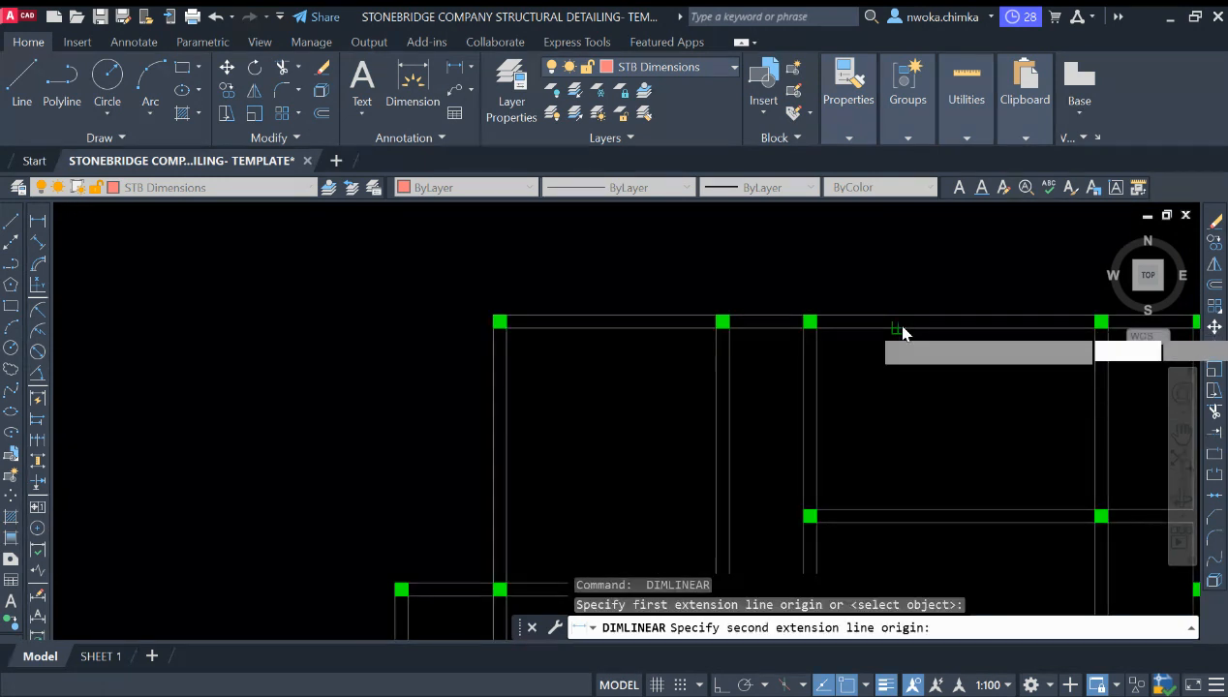
{"action": "left_click", "coordinate": [900, 327]}
{"action": "scroll", "coordinate": [902, 330], "scroll_direction": "up", "scroll_amount": 6}
{"action": "key", "text": "Escape"}
{"action": "scroll", "coordinate": [827, 349], "scroll_direction": "down", "scroll_amount": 2}
{"action": "scroll", "coordinate": [876, 346], "scroll_direction": "down", "scroll_amount": 14}
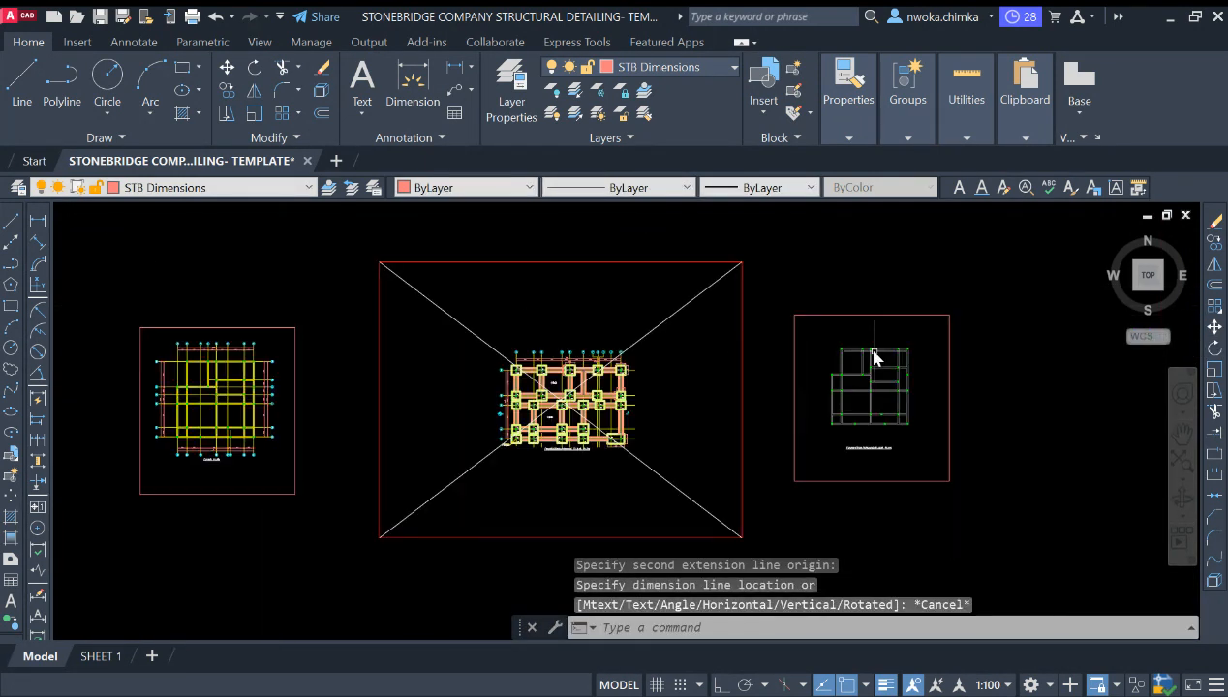
Measure the distance between the northern inner wall line and the outer foundation line between FT4 and FT2 on the crossed-out plan
{"action": "scroll", "coordinate": [581, 352], "scroll_direction": "up", "scroll_amount": 4}
{"action": "left_click", "coordinate": [38, 221]}
{"action": "scroll", "coordinate": [669, 344], "scroll_direction": "up", "scroll_amount": 6}
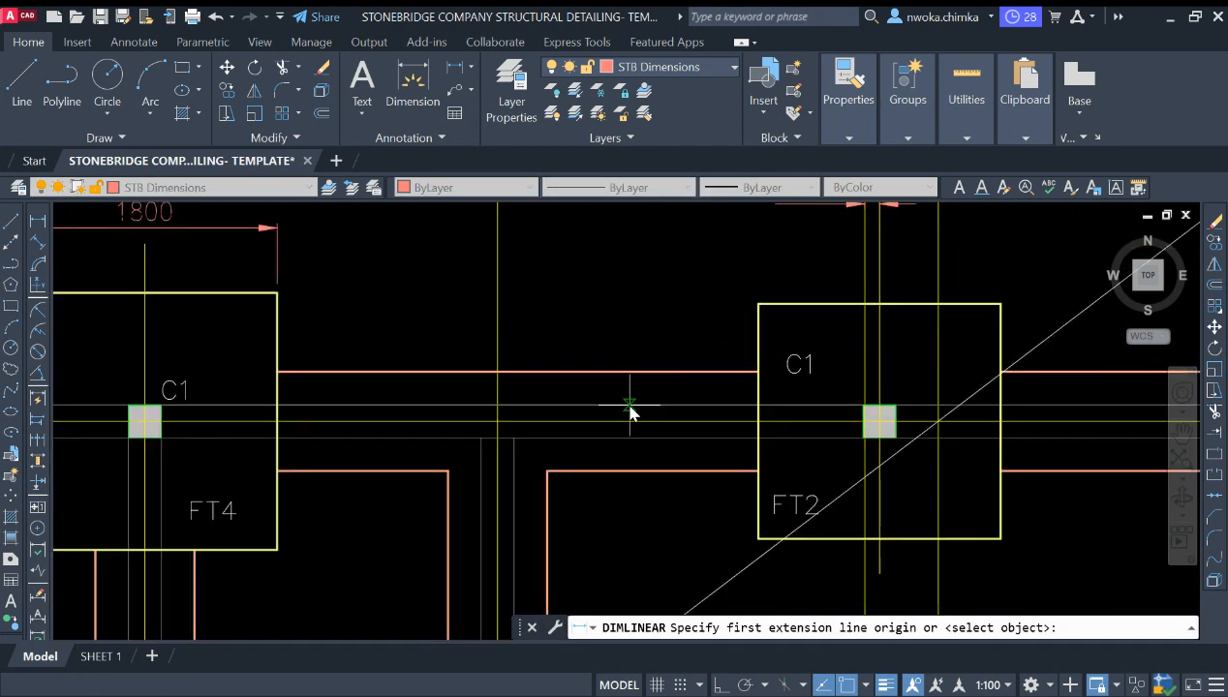
{"action": "left_click", "coordinate": [628, 375]}
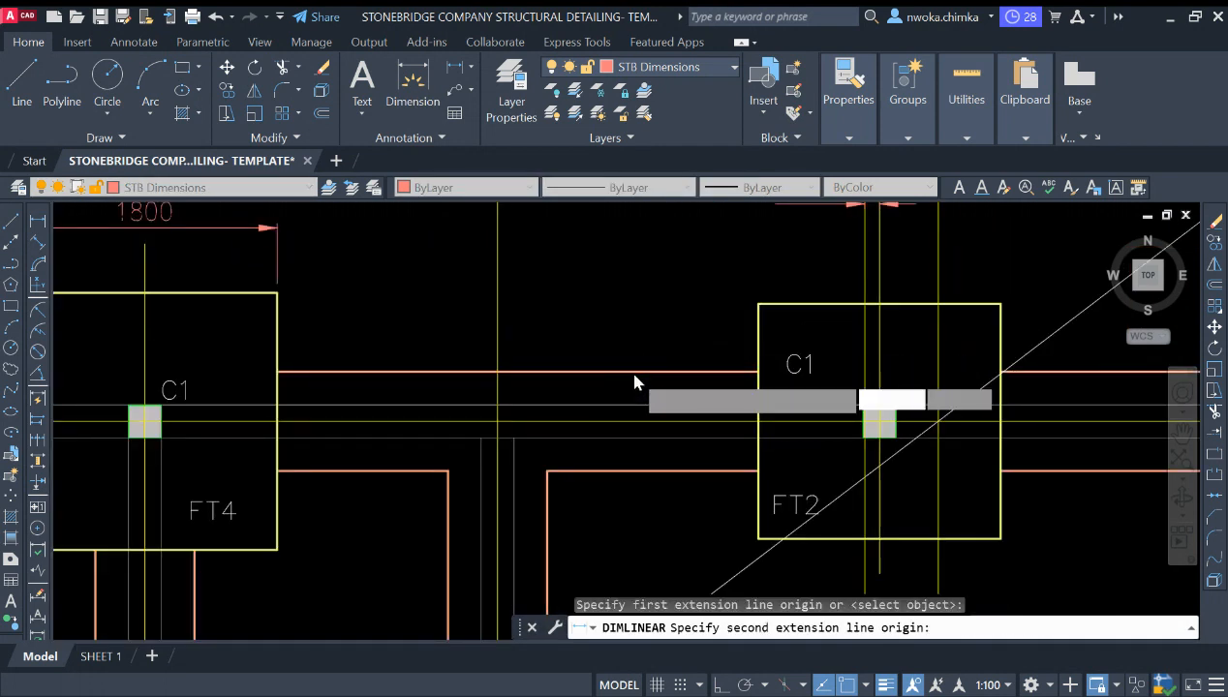
{"action": "left_click", "coordinate": [637, 383]}
{"action": "scroll", "coordinate": [639, 376], "scroll_direction": "up", "scroll_amount": 2}
{"action": "key", "text": "Escape"}
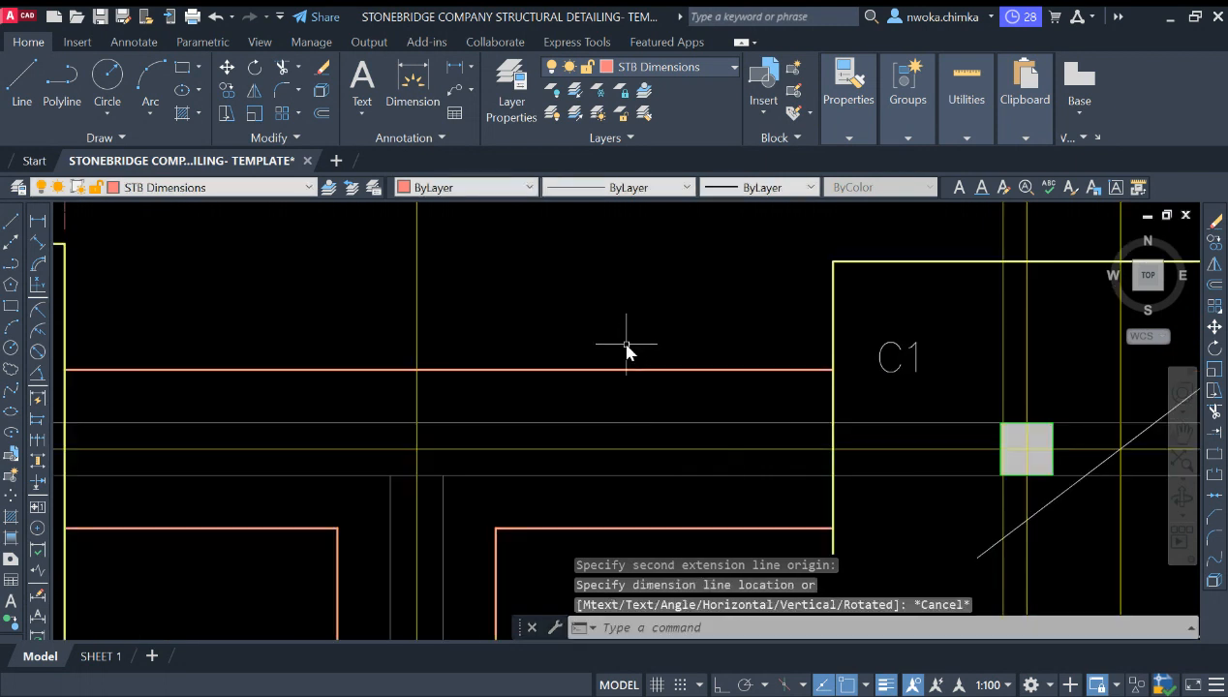
Measure the distance between the southern inner wall line and the lower foundation line between FT4 and FT2 on the crossed-out plan
{"action": "key", "text": "Return"}
{"action": "scroll", "coordinate": [625, 353], "scroll_direction": "down", "scroll_amount": 3}
{"action": "scroll", "coordinate": [620, 438], "scroll_direction": "up", "scroll_amount": 3}
{"action": "left_click", "coordinate": [632, 412]}
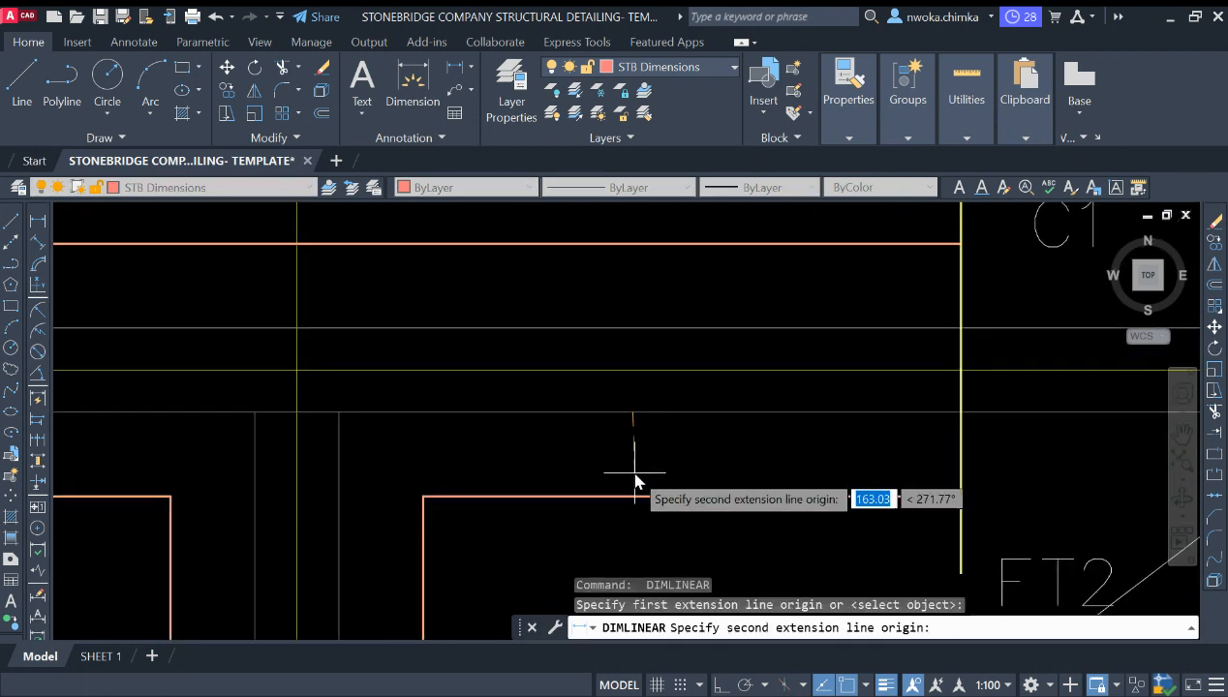
{"action": "left_click", "coordinate": [632, 496]}
{"action": "key", "text": "Escape"}
{"action": "scroll", "coordinate": [380, 411], "scroll_direction": "down", "scroll_amount": 4}
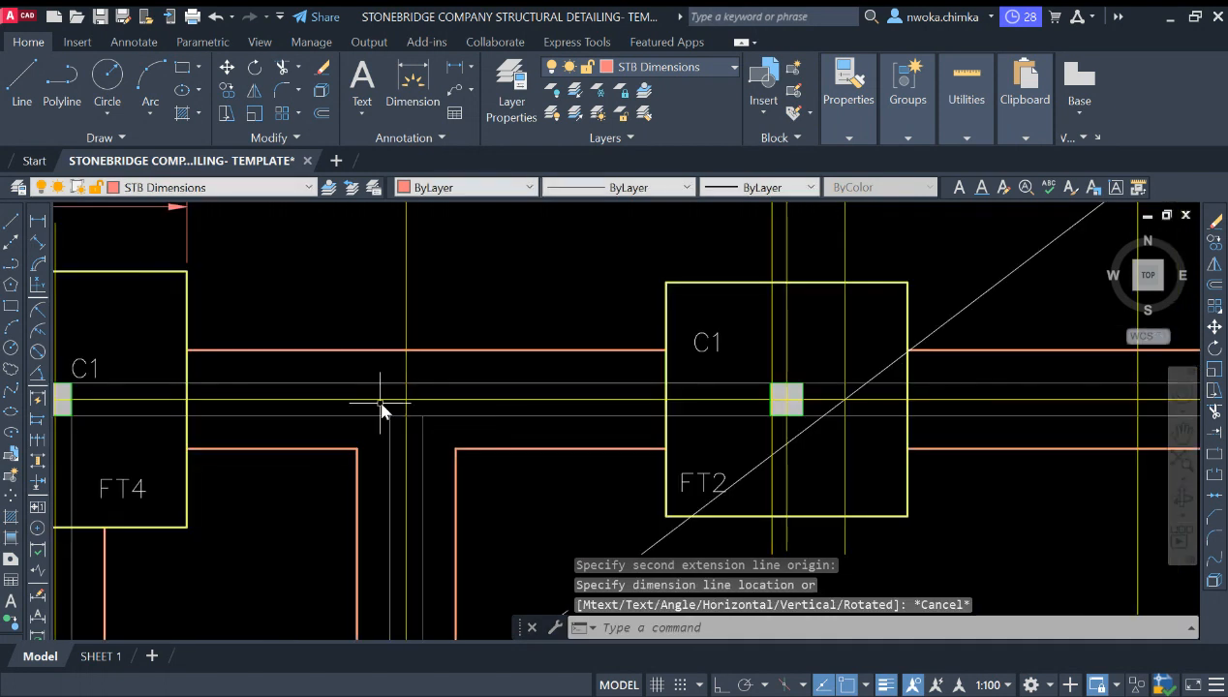
Check the layer of the northern foundation line between FT4 and FT2 on the crossed-out plan
{"action": "scroll", "coordinate": [426, 391], "scroll_direction": "up", "scroll_amount": 4}
{"action": "left_click", "coordinate": [424, 390]}
{"action": "left_click", "coordinate": [410, 364]}
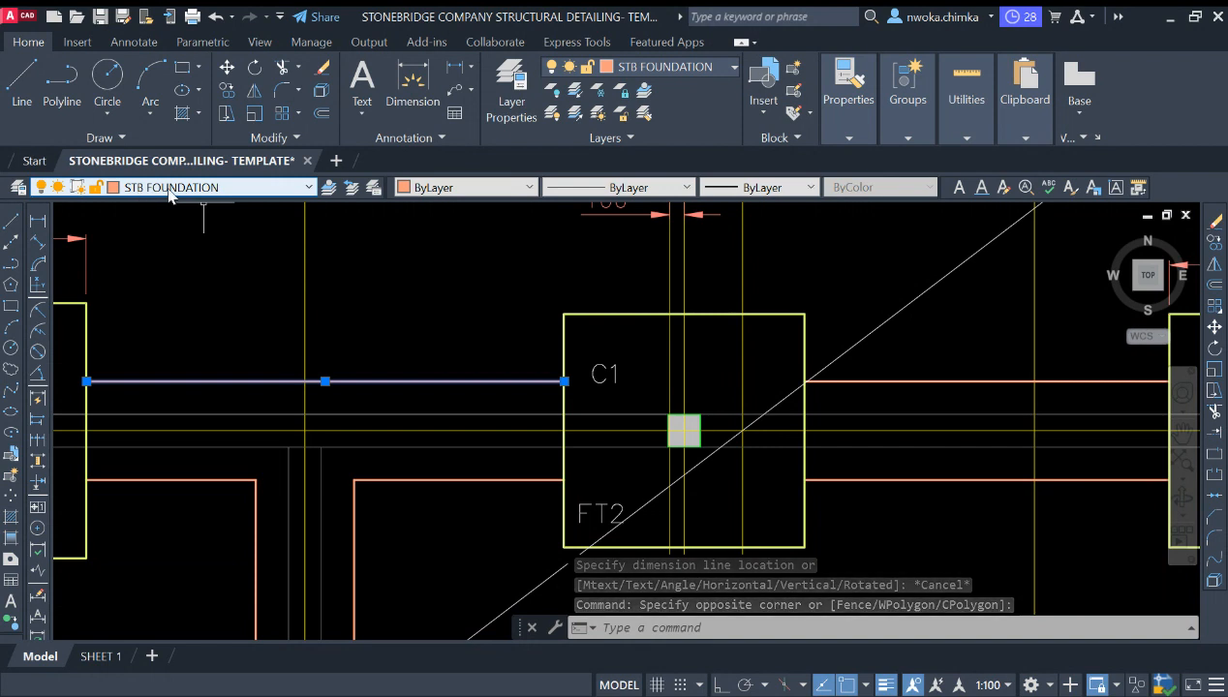
{"action": "key", "text": "Escape"}
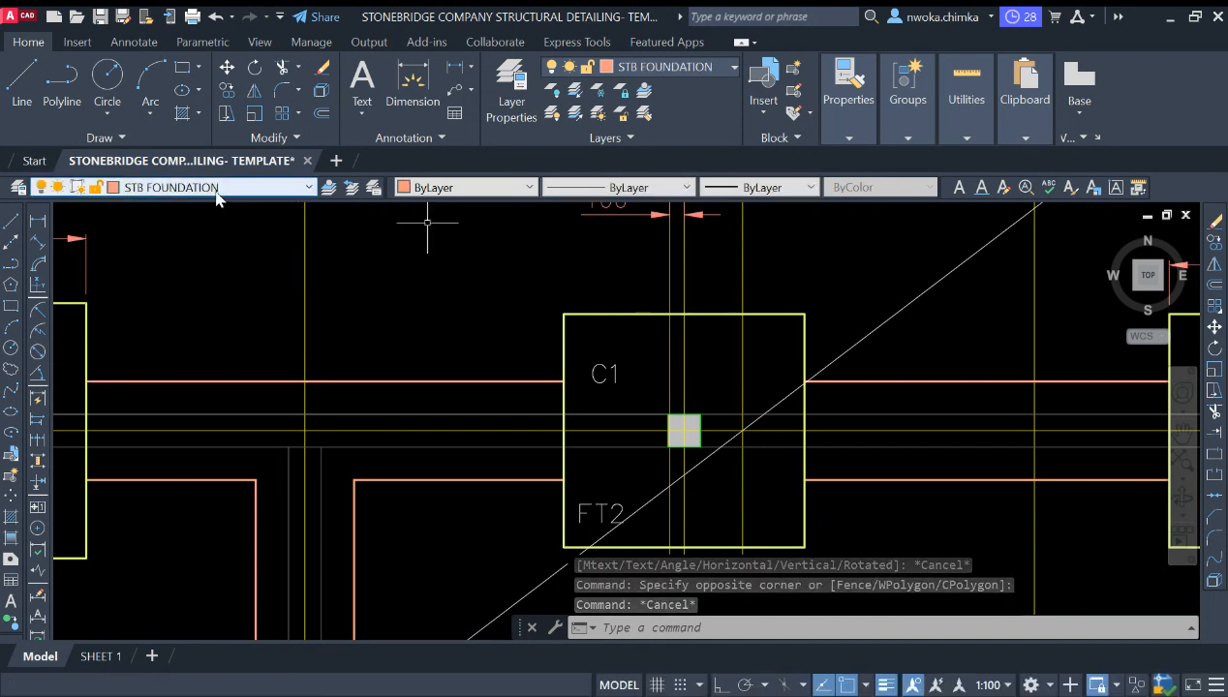
Offset both lines of the new plan's north wall outward by 225, one to the north and one to the south
{"action": "scroll", "coordinate": [334, 320], "scroll_direction": "down", "scroll_amount": 6}
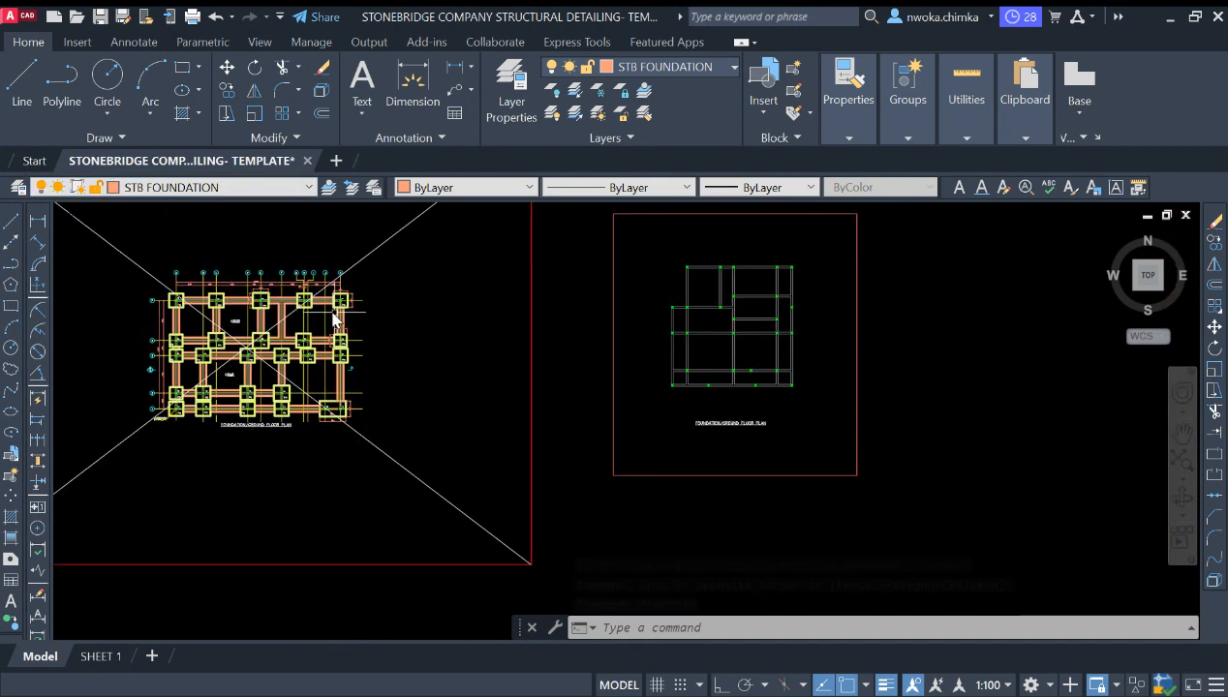
{"action": "scroll", "coordinate": [753, 278], "scroll_direction": "up", "scroll_amount": 5}
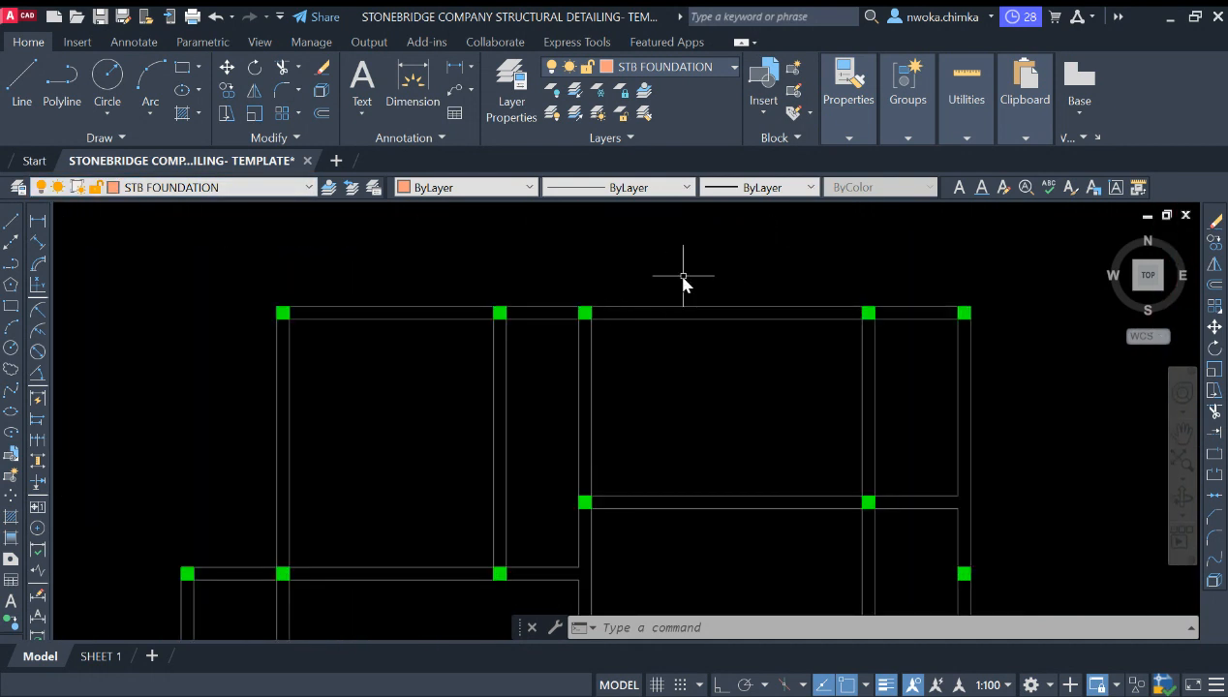
{"action": "middle_click_drag", "start_coordinate": [680, 281], "coordinate": [678, 332]}
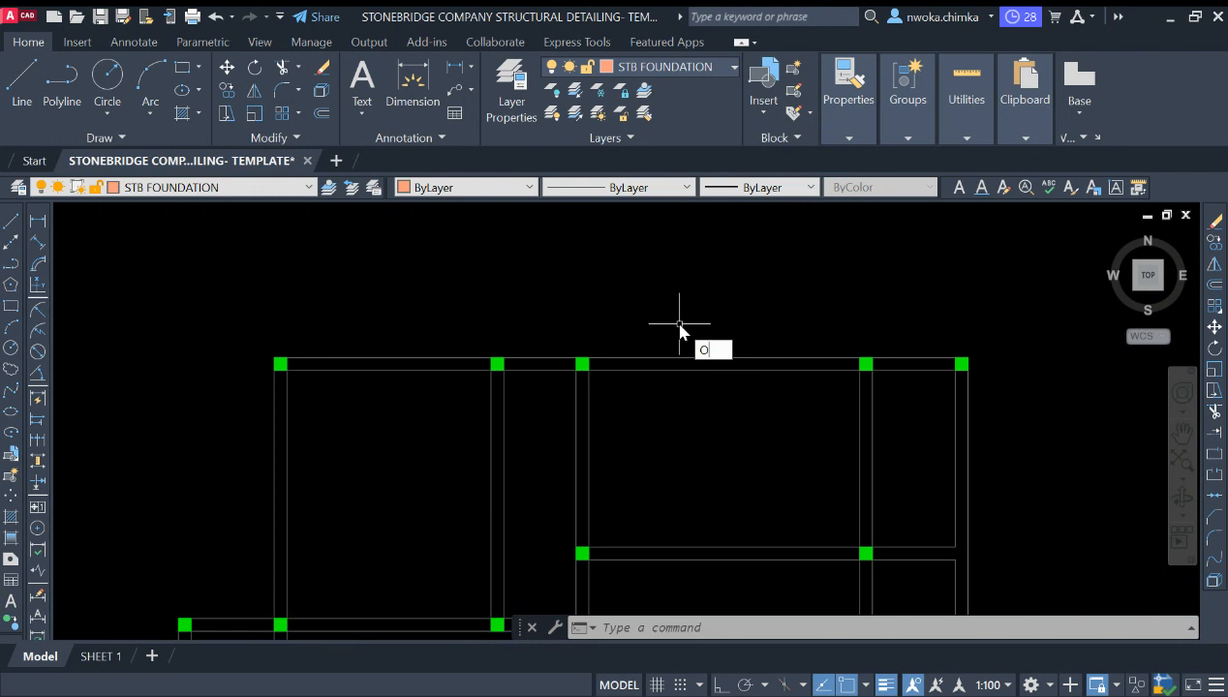
{"action": "key", "text": "Return"}
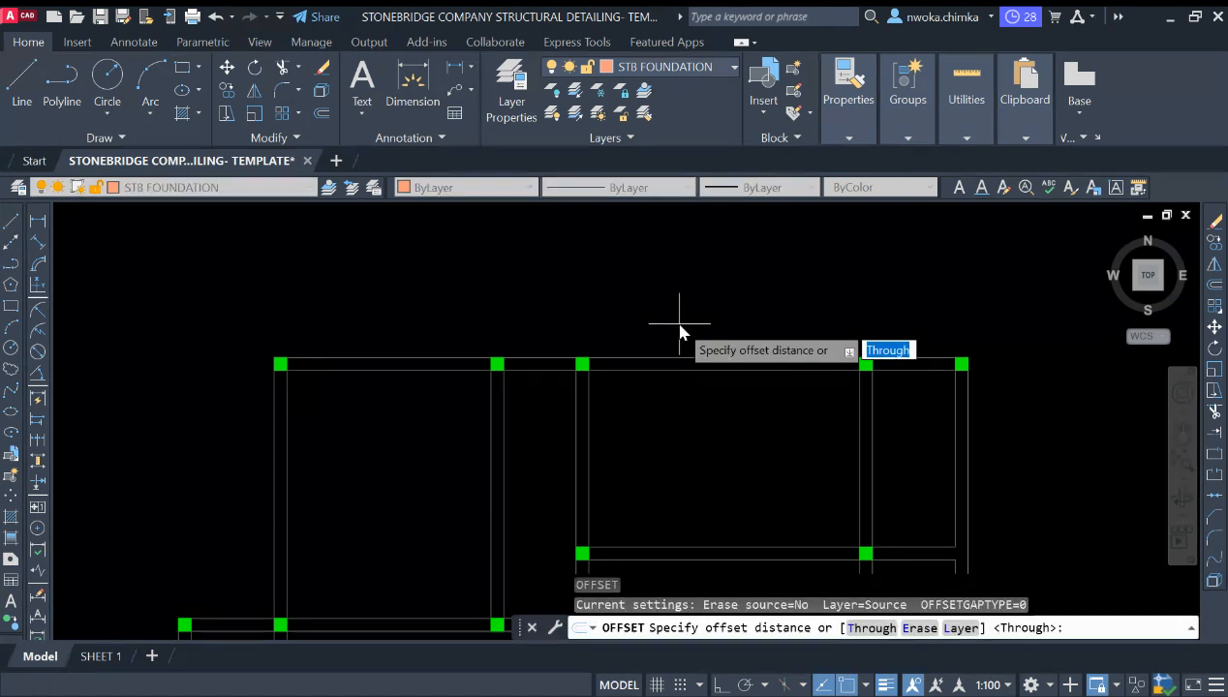
{"action": "key", "text": "Return"}
{"action": "left_click", "coordinate": [624, 359]}
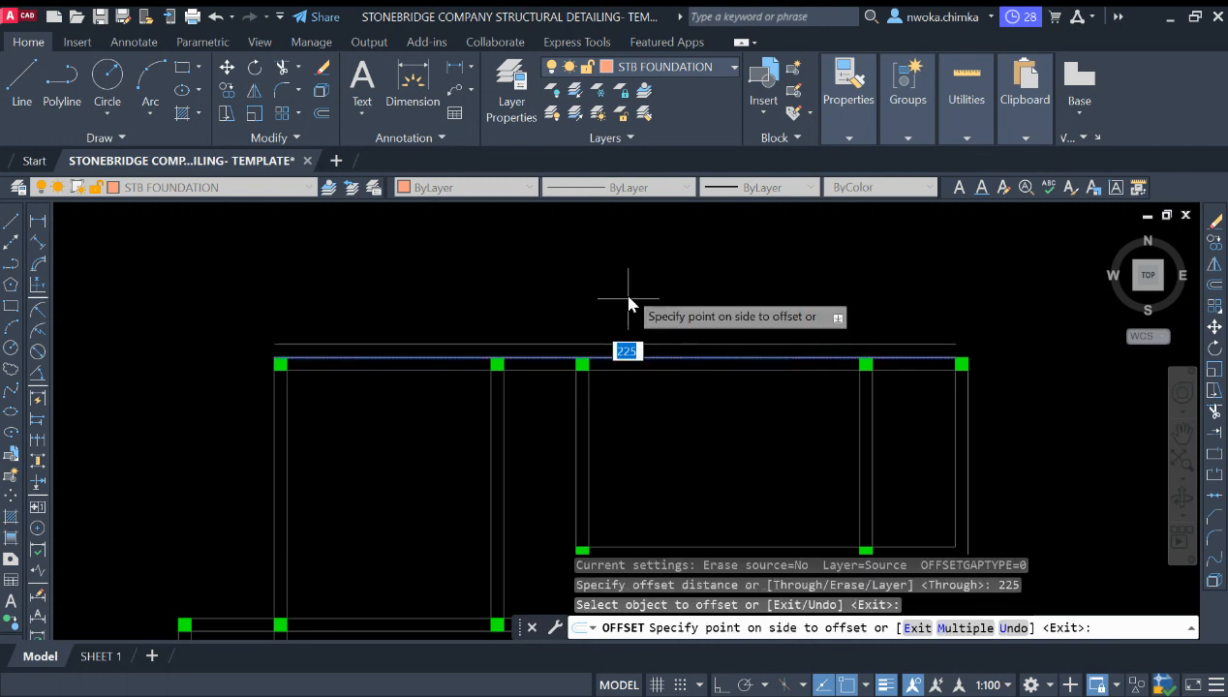
{"action": "left_click", "coordinate": [638, 291]}
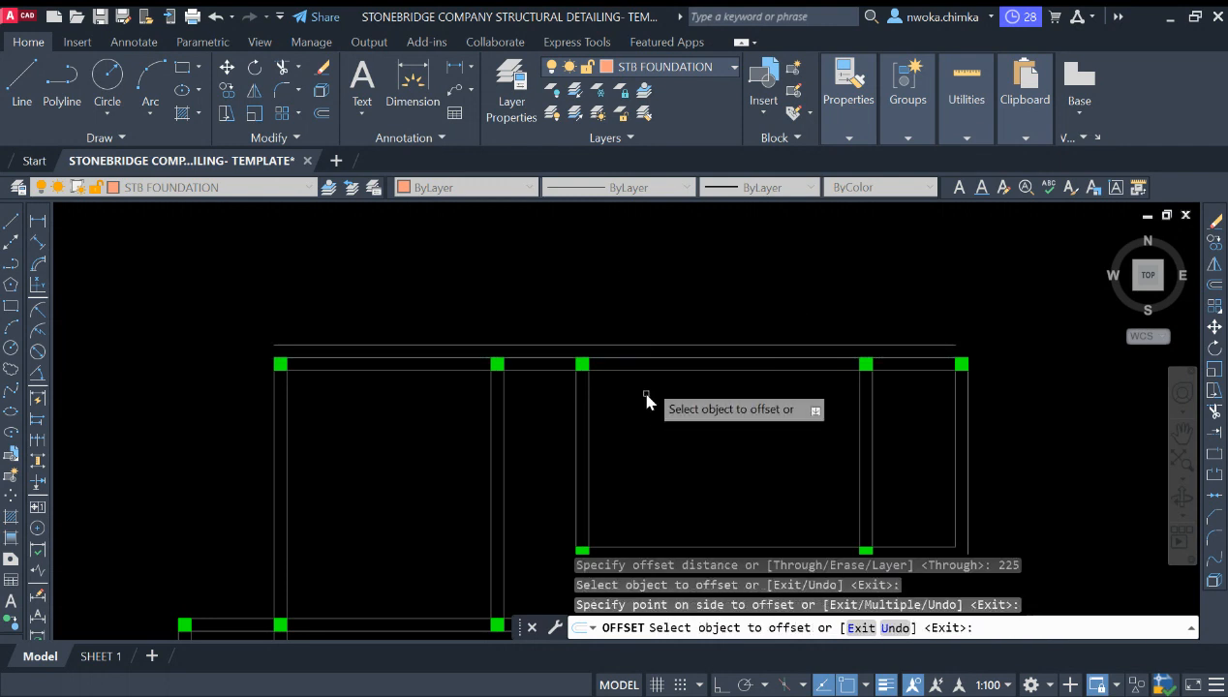
{"action": "scroll", "coordinate": [649, 387], "scroll_direction": "up", "scroll_amount": 2}
{"action": "left_click", "coordinate": [653, 364]}
{"action": "left_click", "coordinate": [685, 408]}
{"action": "key", "text": "Escape"}
Assign the two offset lines along the north wall to the STB FOUNDATION layer with linetype and lineweight set to ByLayer
{"action": "left_click", "coordinate": [655, 328]}
{"action": "left_click", "coordinate": [637, 302]}
{"action": "left_click", "coordinate": [655, 378]}
{"action": "left_click", "coordinate": [630, 418]}
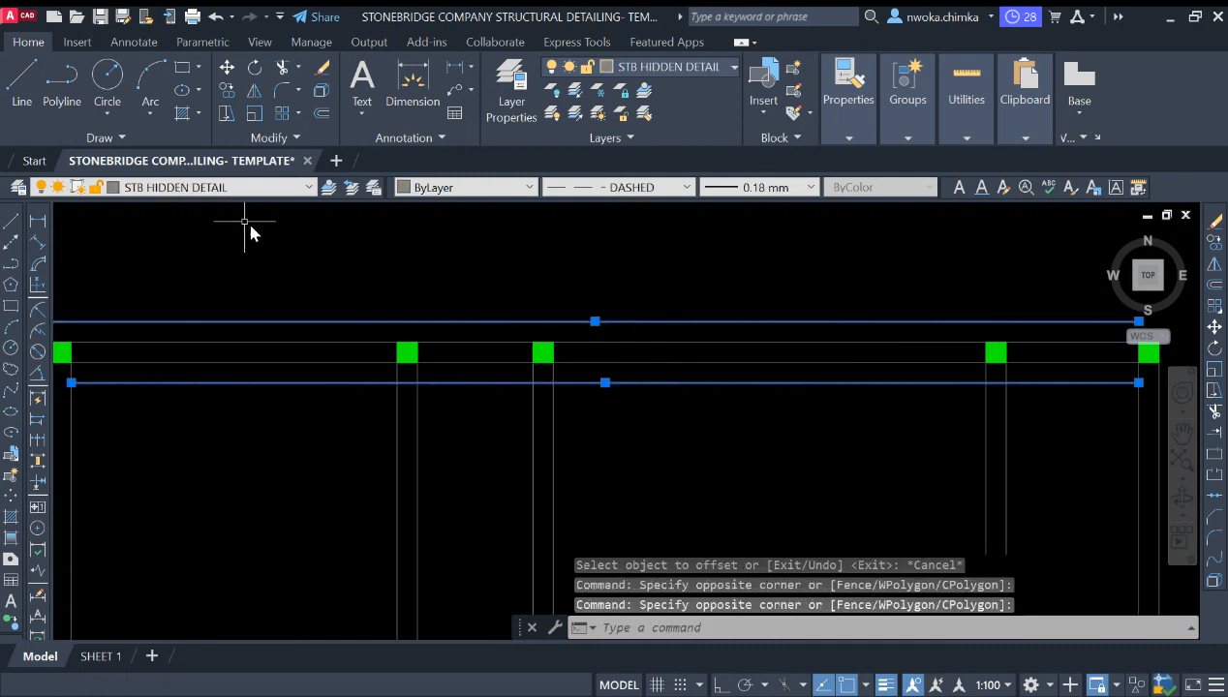
{"action": "left_click", "coordinate": [213, 187]}
{"action": "left_click", "coordinate": [186, 236]}
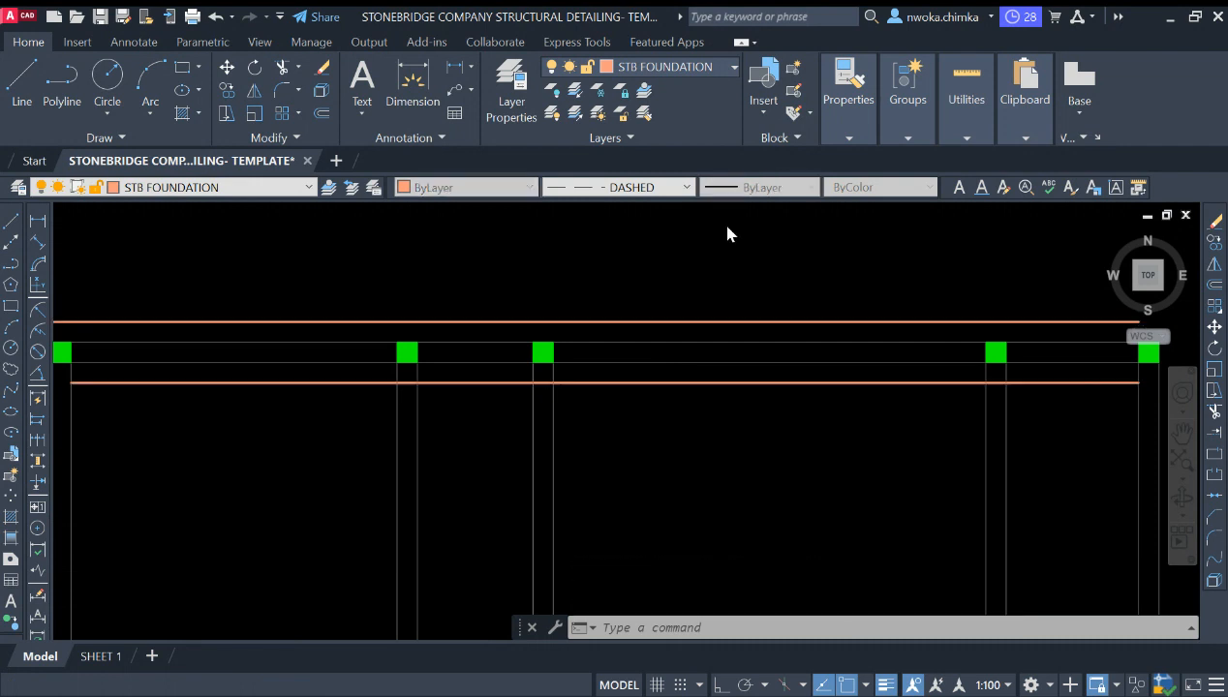
{"action": "key", "text": "ctrl+z"}
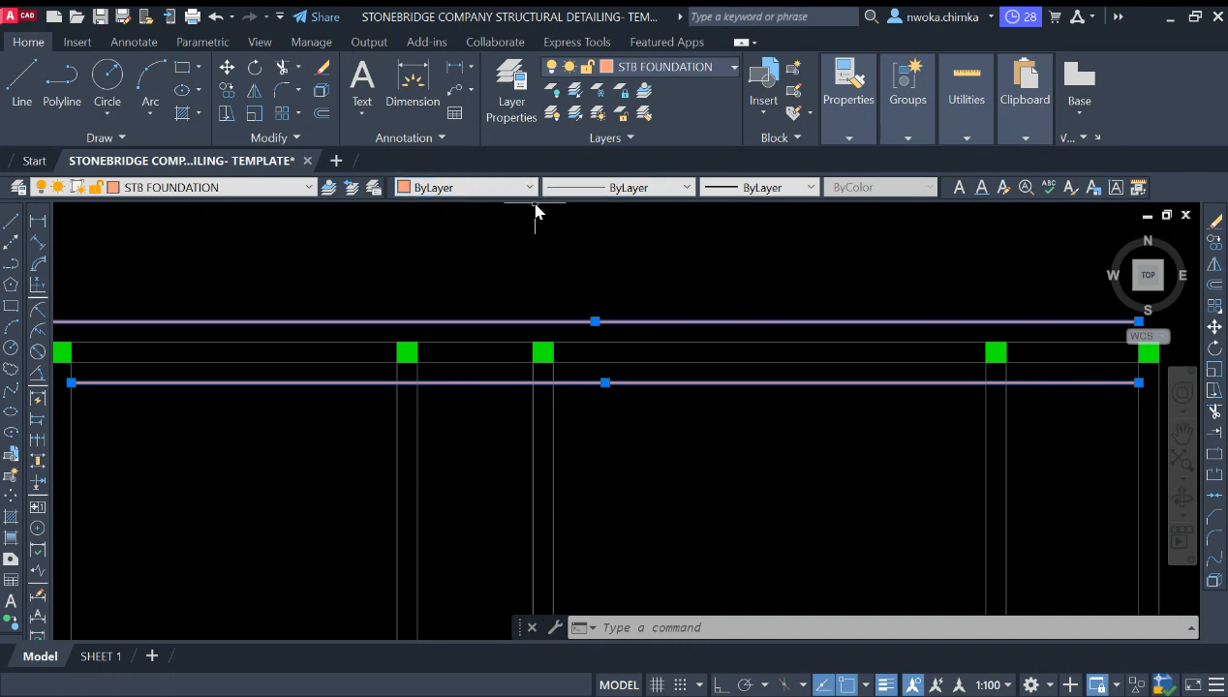
{"action": "left_click", "coordinate": [649, 348]}
{"action": "key", "text": "Escape"}
{"action": "scroll", "coordinate": [521, 321], "scroll_direction": "down", "scroll_amount": 3}
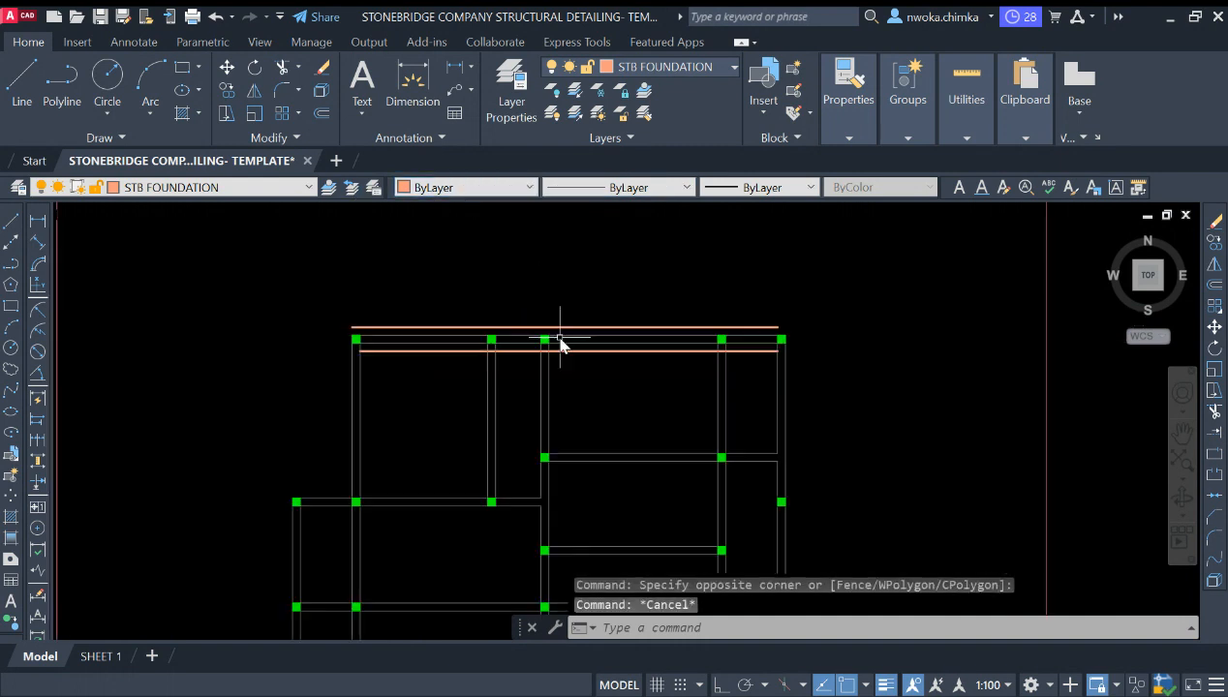
{"action": "scroll", "coordinate": [429, 323], "scroll_direction": "up", "scroll_amount": 2}
{"action": "scroll", "coordinate": [584, 315], "scroll_direction": "up", "scroll_amount": 1}
{"action": "scroll", "coordinate": [585, 314], "scroll_direction": "down", "scroll_amount": 2}
{"action": "scroll", "coordinate": [707, 329], "scroll_direction": "up", "scroll_amount": 1}
{"action": "scroll", "coordinate": [789, 329], "scroll_direction": "down", "scroll_amount": 3}
{"action": "scroll", "coordinate": [402, 392], "scroll_direction": "up", "scroll_amount": 4}
{"action": "scroll", "coordinate": [726, 387], "scroll_direction": "down", "scroll_amount": 3}
{"action": "scroll", "coordinate": [862, 363], "scroll_direction": "up", "scroll_amount": 2}
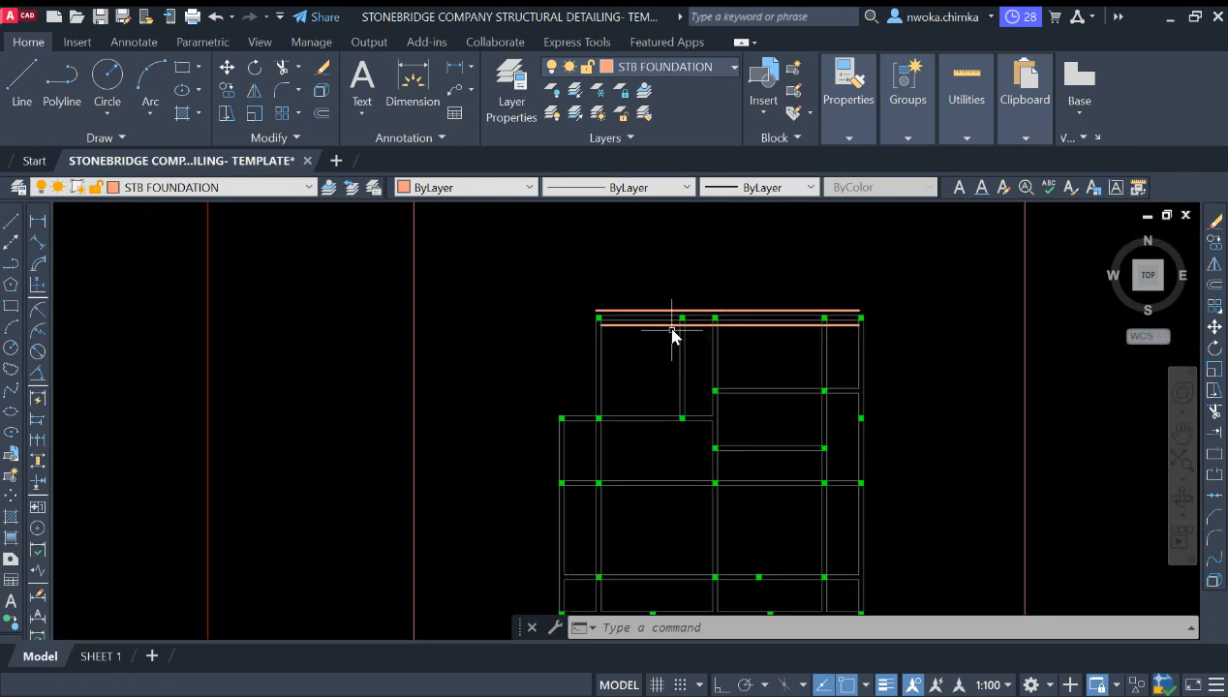
{"action": "scroll", "coordinate": [765, 331], "scroll_direction": "up", "scroll_amount": 2}
{"action": "scroll", "coordinate": [643, 312], "scroll_direction": "up", "scroll_amount": 2}
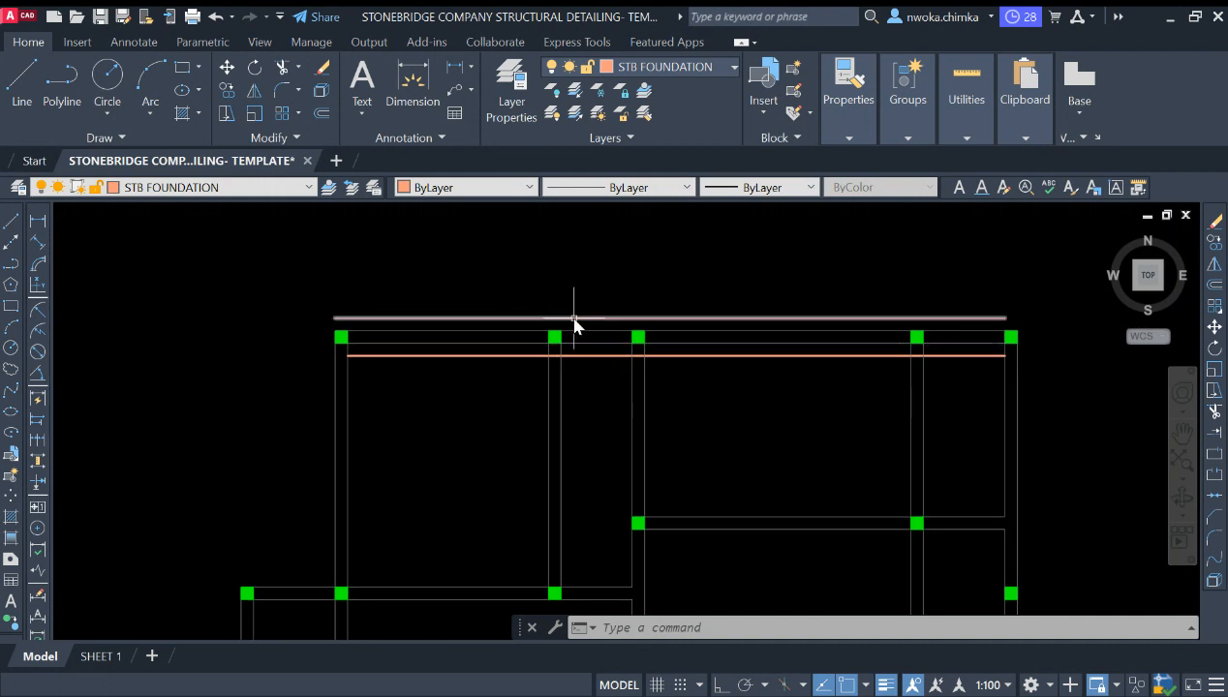
{"action": "scroll", "coordinate": [712, 303], "scroll_direction": "up", "scroll_amount": 2}
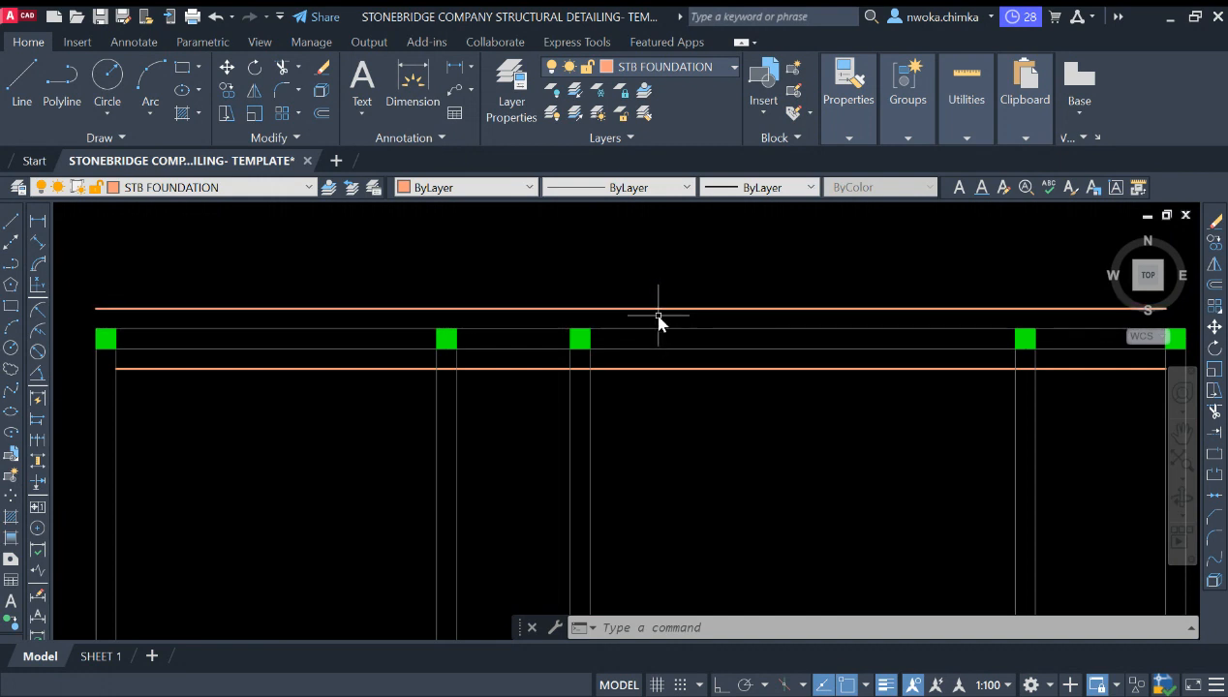
{"action": "scroll", "coordinate": [658, 297], "scroll_direction": "up", "scroll_amount": 1}
{"action": "scroll", "coordinate": [658, 312], "scroll_direction": "down", "scroll_amount": 2}
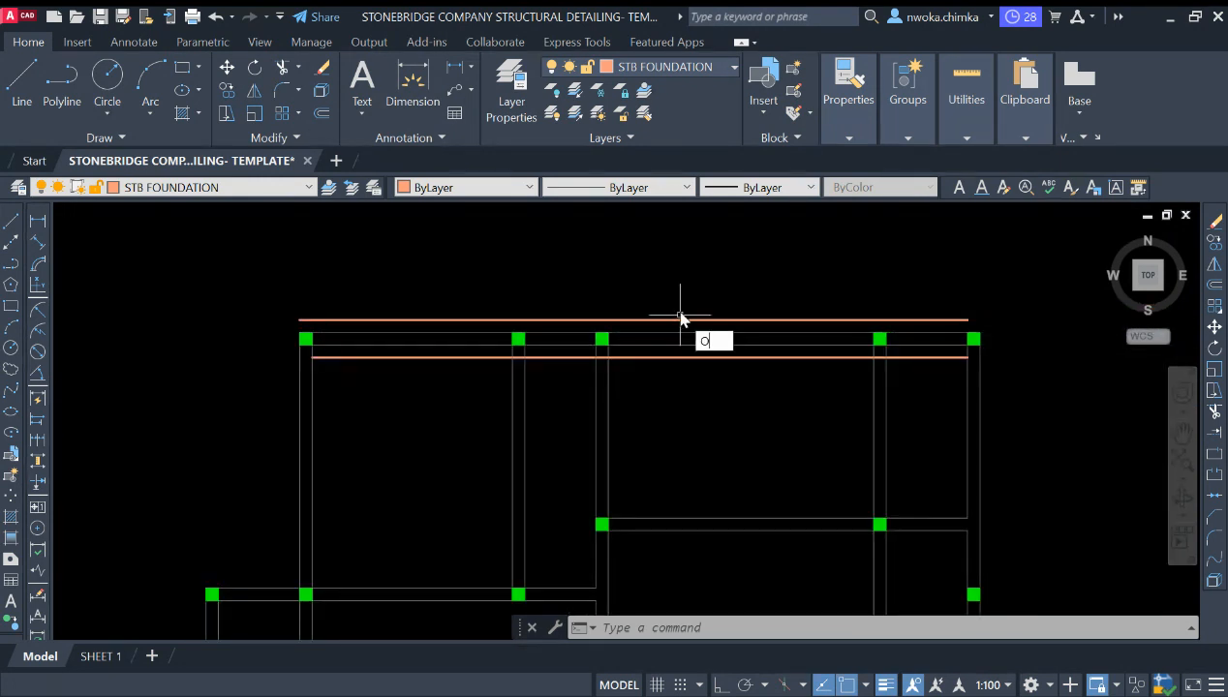
Offset both lines of the westernmost vertical wall below the north edge by 225, away from the wall on each side
{"action": "key", "text": "Return"}
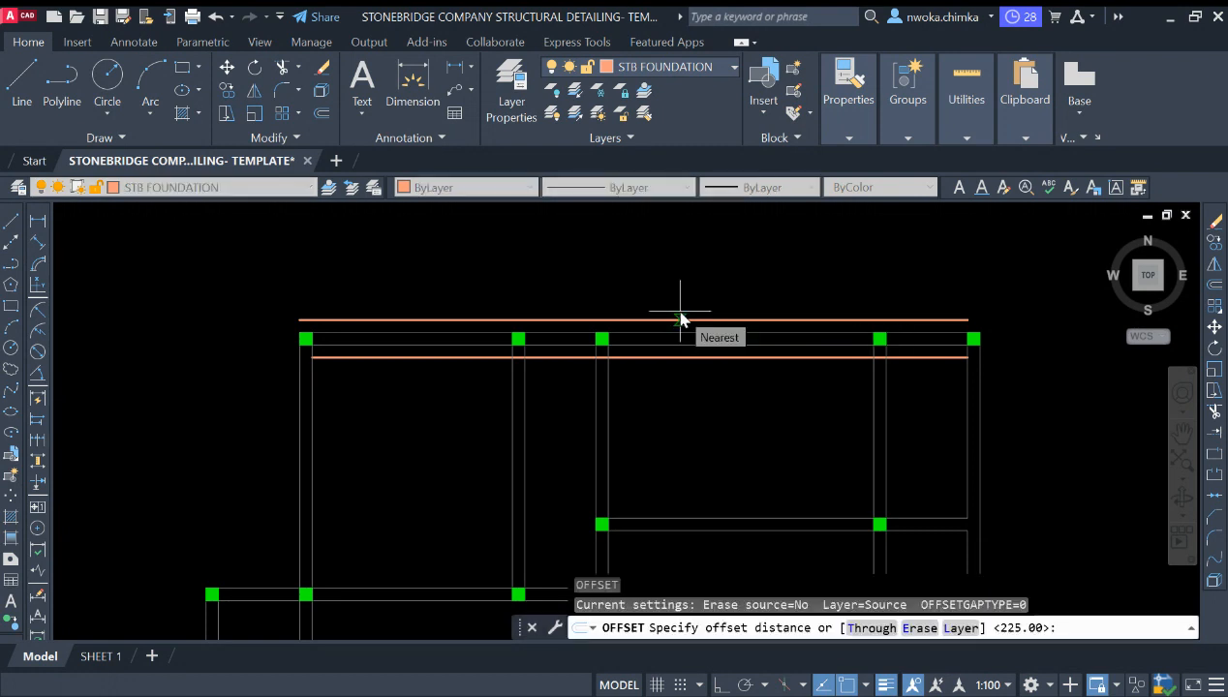
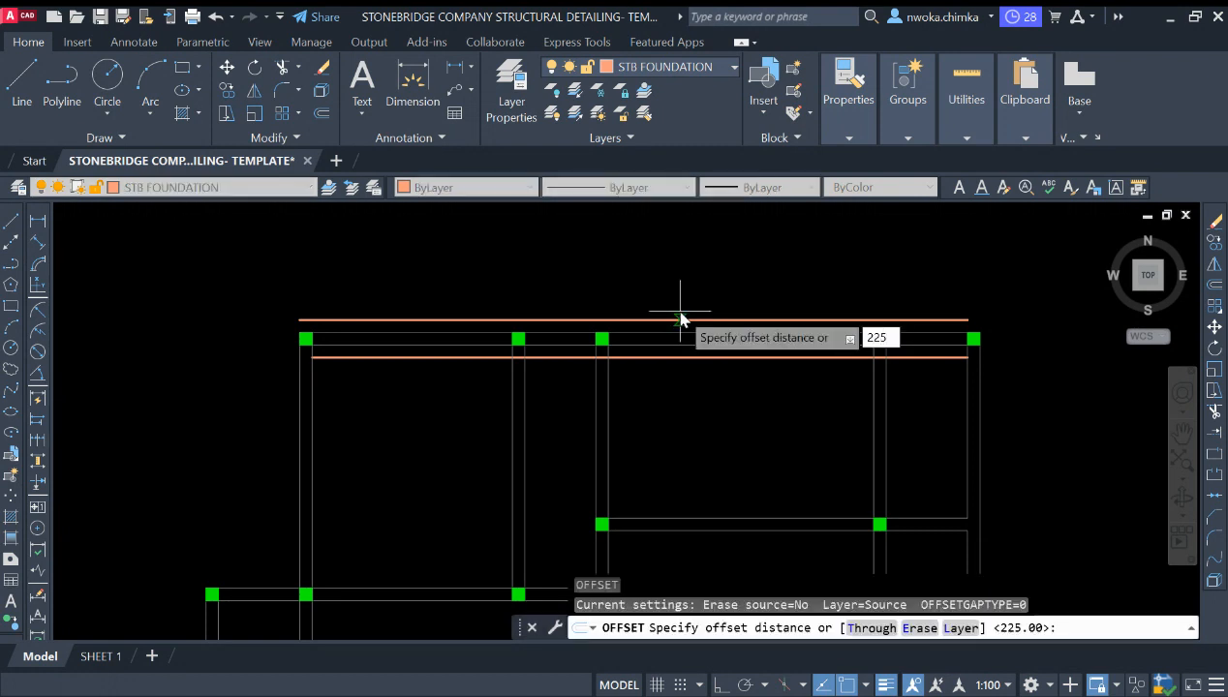
{"action": "key", "text": "Return"}
{"action": "middle_click_drag", "start_coordinate": [584, 439], "coordinate": [614, 351]}
{"action": "scroll", "coordinate": [307, 370], "scroll_direction": "up", "scroll_amount": 2}
{"action": "left_click", "coordinate": [356, 344]}
{"action": "left_click", "coordinate": [270, 350]}
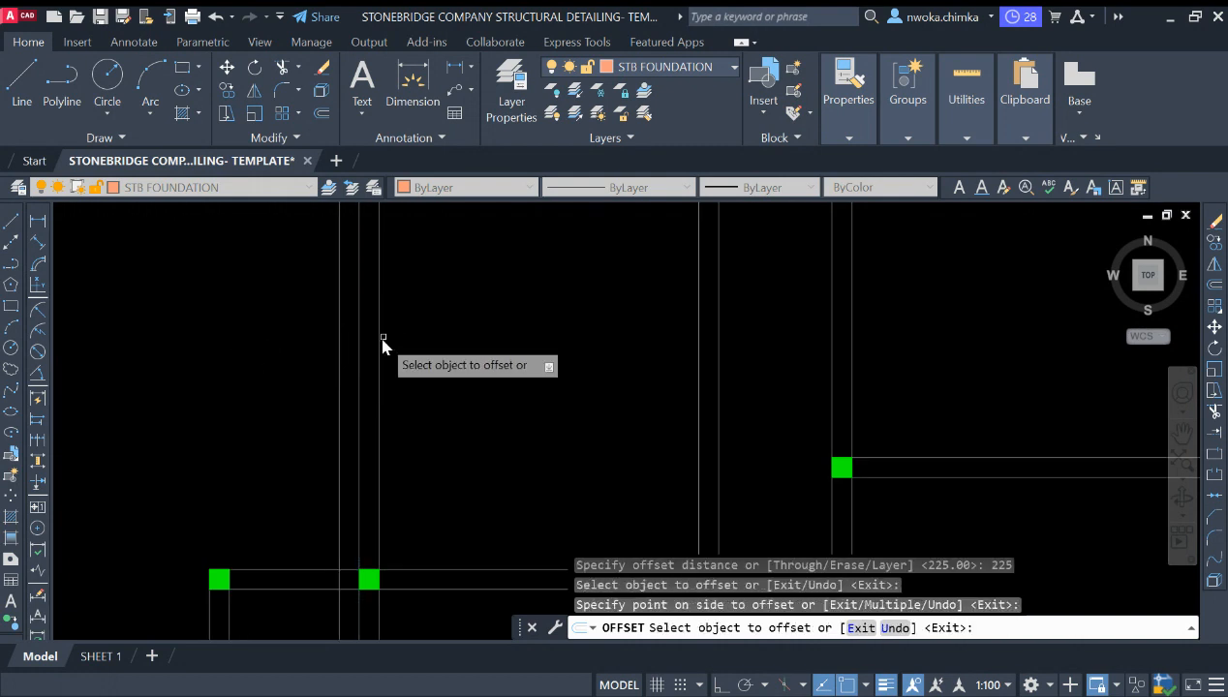
{"action": "left_click", "coordinate": [377, 345]}
{"action": "left_click", "coordinate": [471, 349]}
Offset both lines of the second vertical wall from the west and the west line of the third outward by 225
{"action": "scroll", "coordinate": [581, 353], "scroll_direction": "down", "scroll_amount": 3}
{"action": "scroll", "coordinate": [549, 349], "scroll_direction": "up", "scroll_amount": 2}
{"action": "left_click", "coordinate": [543, 336]}
{"action": "left_click", "coordinate": [537, 335]}
{"action": "left_click", "coordinate": [553, 340]}
{"action": "left_click", "coordinate": [580, 335]}
{"action": "left_click", "coordinate": [627, 333]}
{"action": "left_click", "coordinate": [593, 336]}
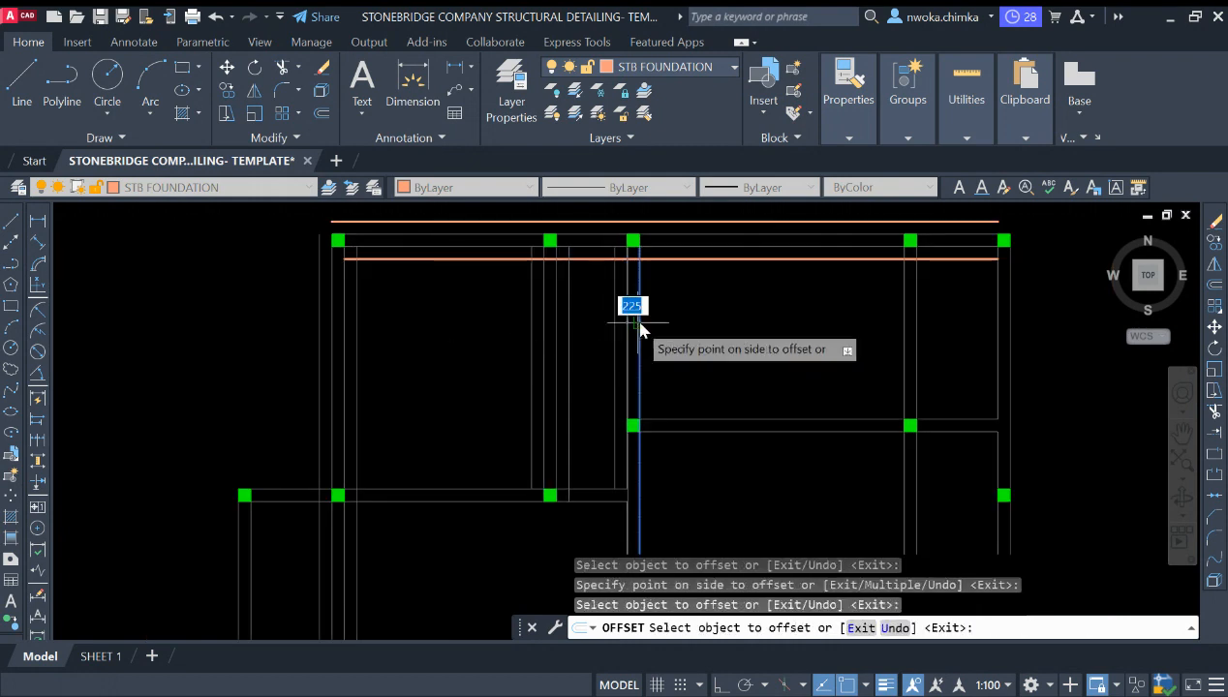
Offset the third vertical wall's east line, both lines of the adjoining horizontal wall and the fourth vertical wall's east line outward by 225
{"action": "scroll", "coordinate": [745, 425], "scroll_direction": "up", "scroll_amount": 5}
{"action": "left_click", "coordinate": [643, 424]}
{"action": "left_click", "coordinate": [647, 350]}
{"action": "left_click", "coordinate": [625, 441]}
{"action": "left_click", "coordinate": [531, 448]}
{"action": "scroll", "coordinate": [651, 368], "scroll_direction": "down", "scroll_amount": 5}
{"action": "left_click", "coordinate": [649, 351]}
{"action": "left_click", "coordinate": [624, 386]}
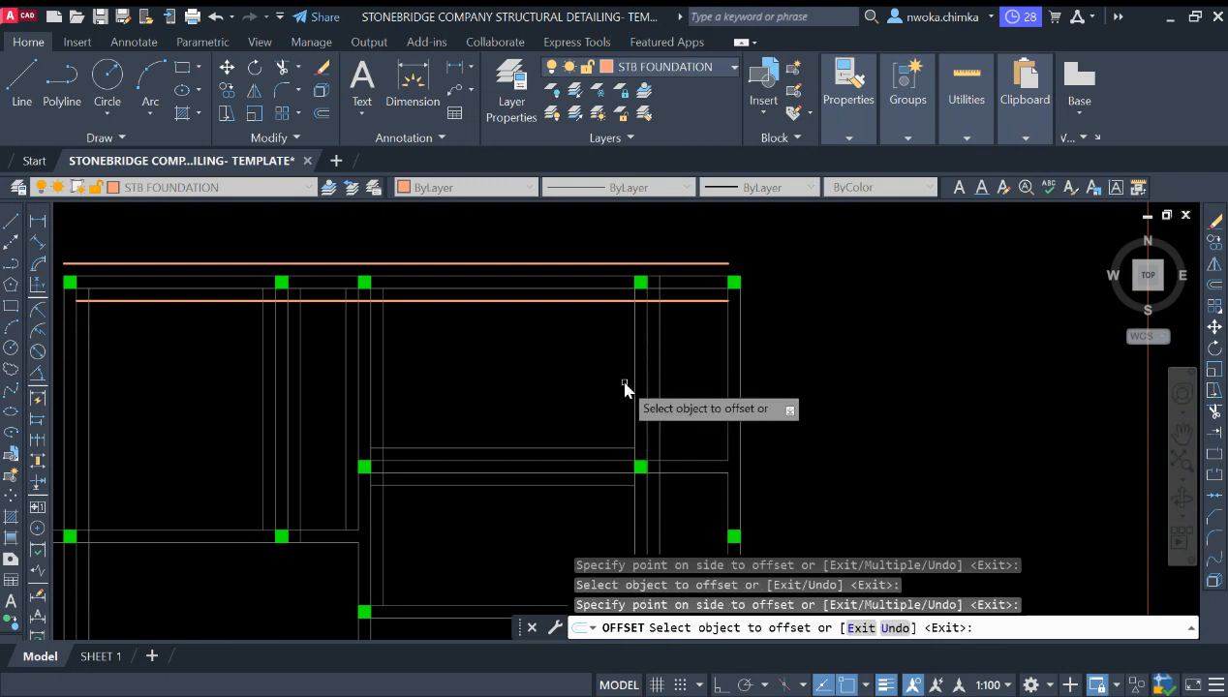
Offset the fourth vertical wall's west line and both lines of the upper east wall outward by 225
{"action": "left_click", "coordinate": [631, 360]}
{"action": "left_click", "coordinate": [782, 358]}
{"action": "scroll", "coordinate": [783, 359], "scroll_direction": "up", "scroll_amount": 3}
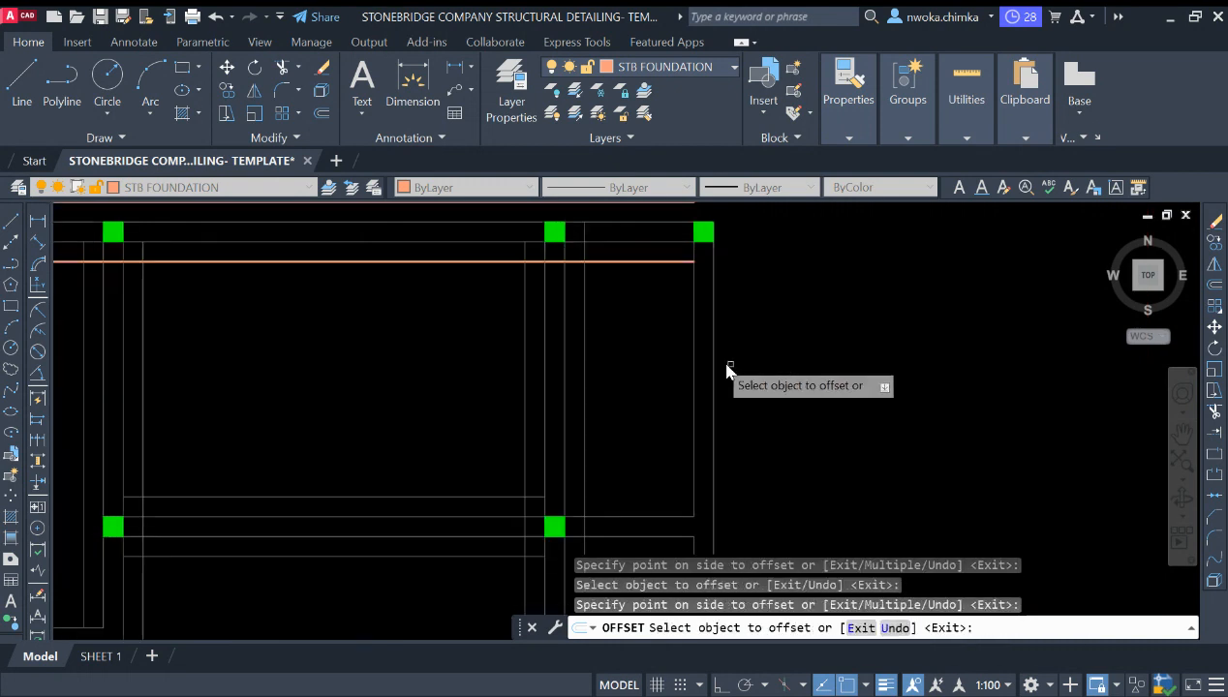
{"action": "left_click", "coordinate": [693, 361]}
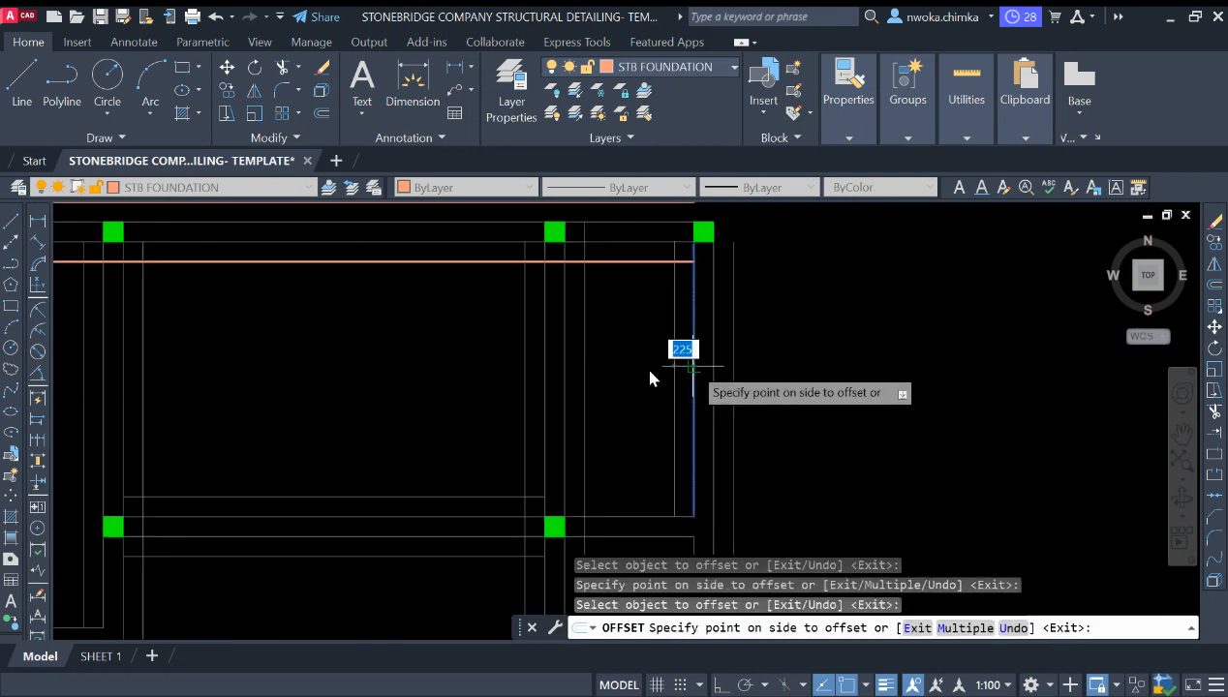
{"action": "left_click", "coordinate": [644, 366]}
Offset the short horizontal wall near the east edge and the next horizontal wall to the south by 225 on both sides
{"action": "scroll", "coordinate": [690, 291], "scroll_direction": "down", "scroll_amount": 4}
{"action": "scroll", "coordinate": [672, 403], "scroll_direction": "up", "scroll_amount": 4}
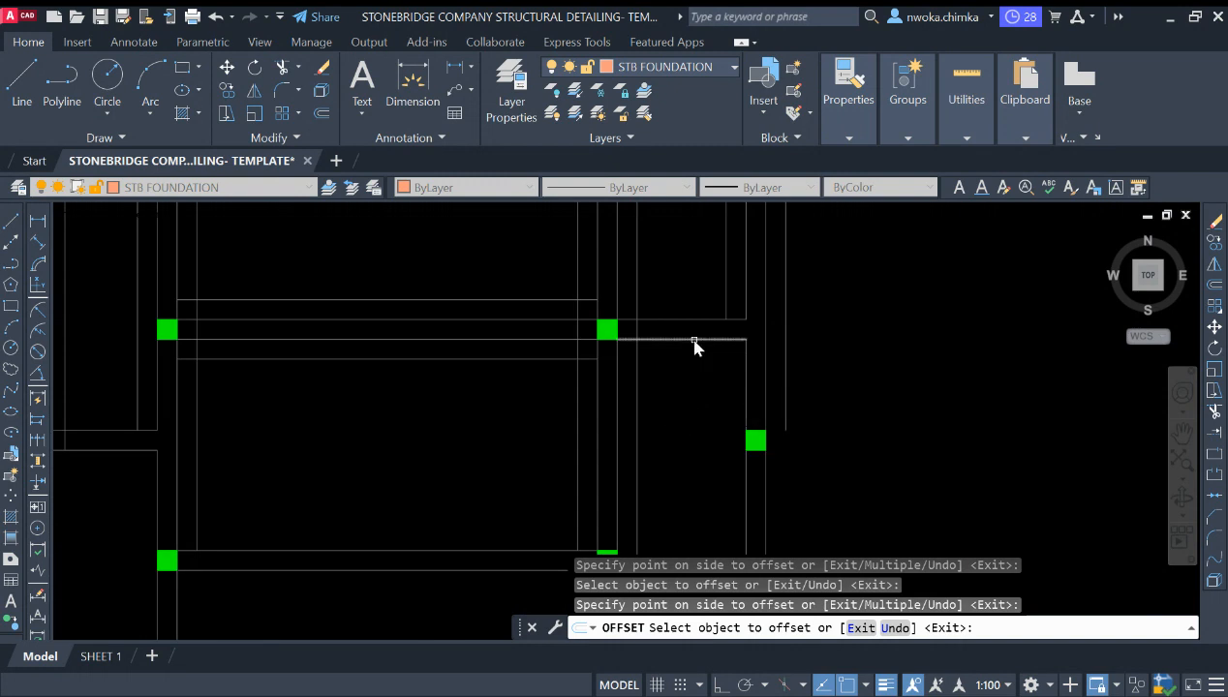
{"action": "left_click", "coordinate": [691, 310]}
{"action": "left_click", "coordinate": [722, 306]}
{"action": "scroll", "coordinate": [731, 317], "scroll_direction": "down", "scroll_amount": 3}
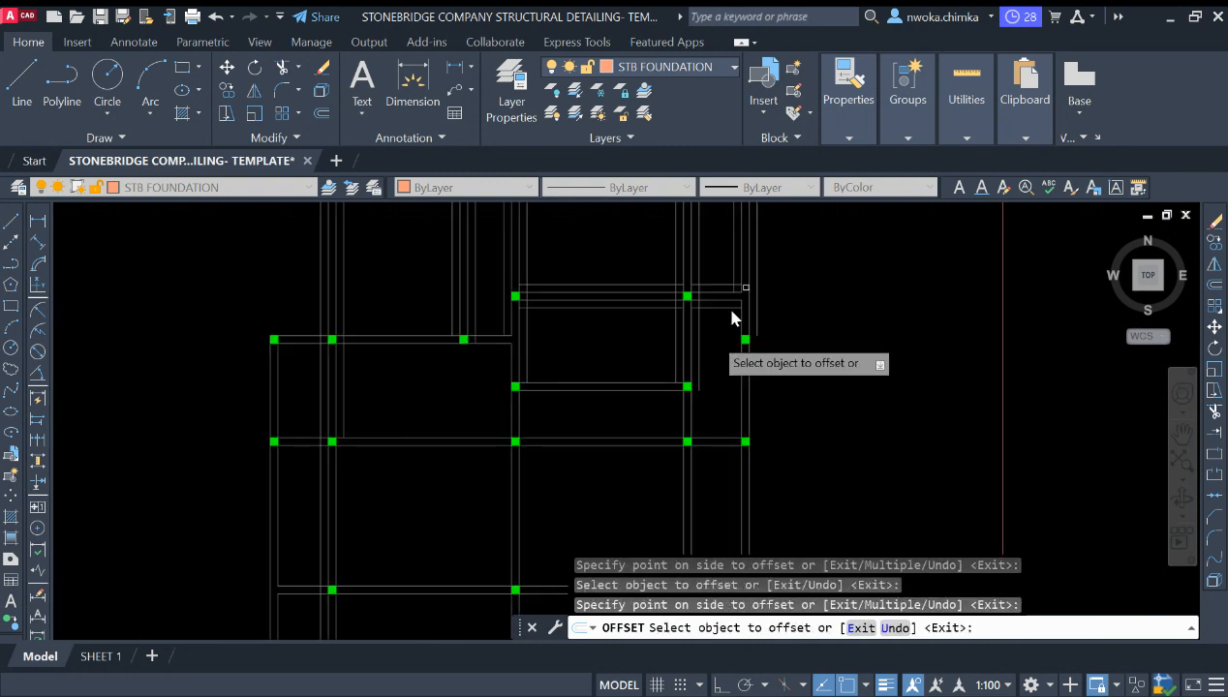
{"action": "scroll", "coordinate": [622, 391], "scroll_direction": "up", "scroll_amount": 3}
{"action": "left_click", "coordinate": [597, 371]}
{"action": "left_click", "coordinate": [596, 365]}
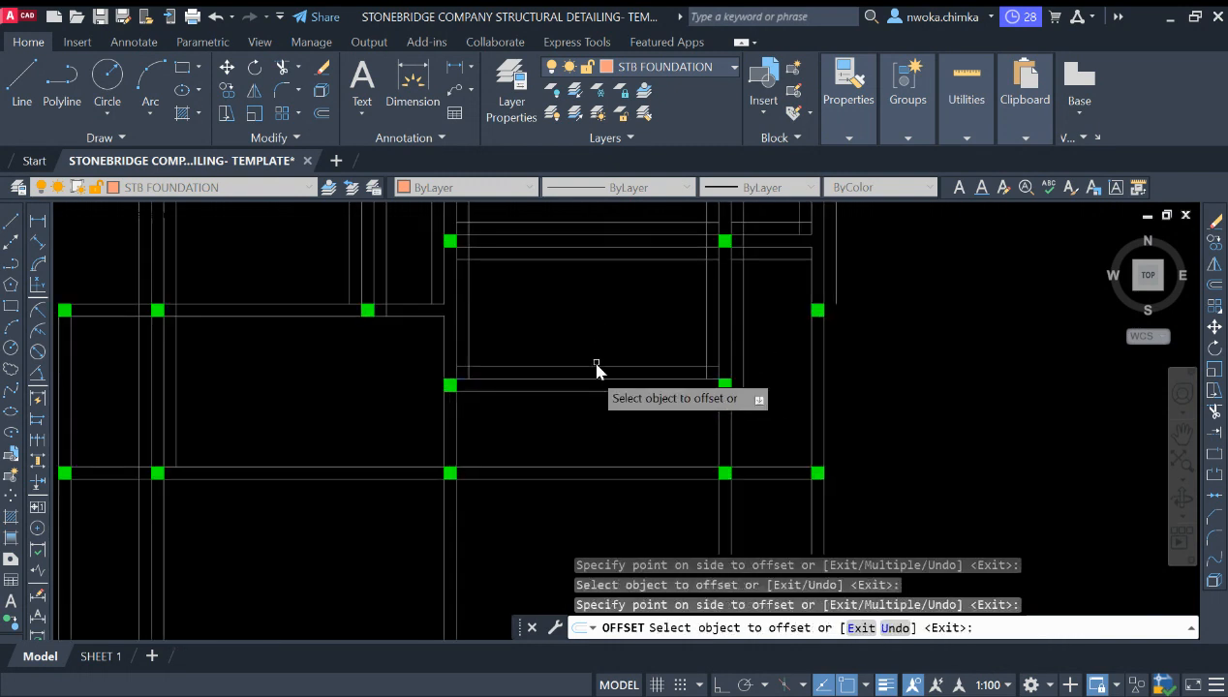
{"action": "scroll", "coordinate": [466, 364], "scroll_direction": "down", "scroll_amount": 1}
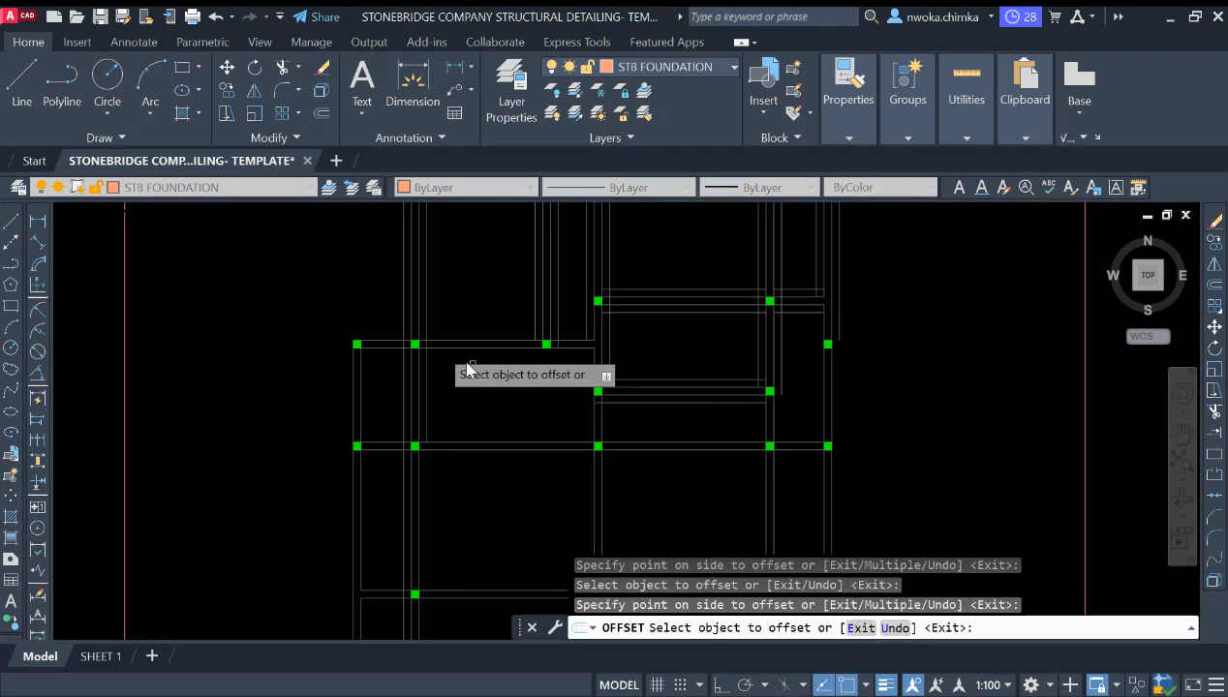
Offset the lines of the western room's horizontal wall, up to the central vertical wall, by 225 to the north and south
{"action": "scroll", "coordinate": [484, 357], "scroll_direction": "up", "scroll_amount": 1}
{"action": "left_click", "coordinate": [501, 340]}
{"action": "left_click", "coordinate": [500, 311]}
{"action": "left_click", "coordinate": [493, 351]}
{"action": "left_click", "coordinate": [492, 379]}
{"action": "left_click", "coordinate": [664, 338]}
{"action": "left_click", "coordinate": [656, 365]}
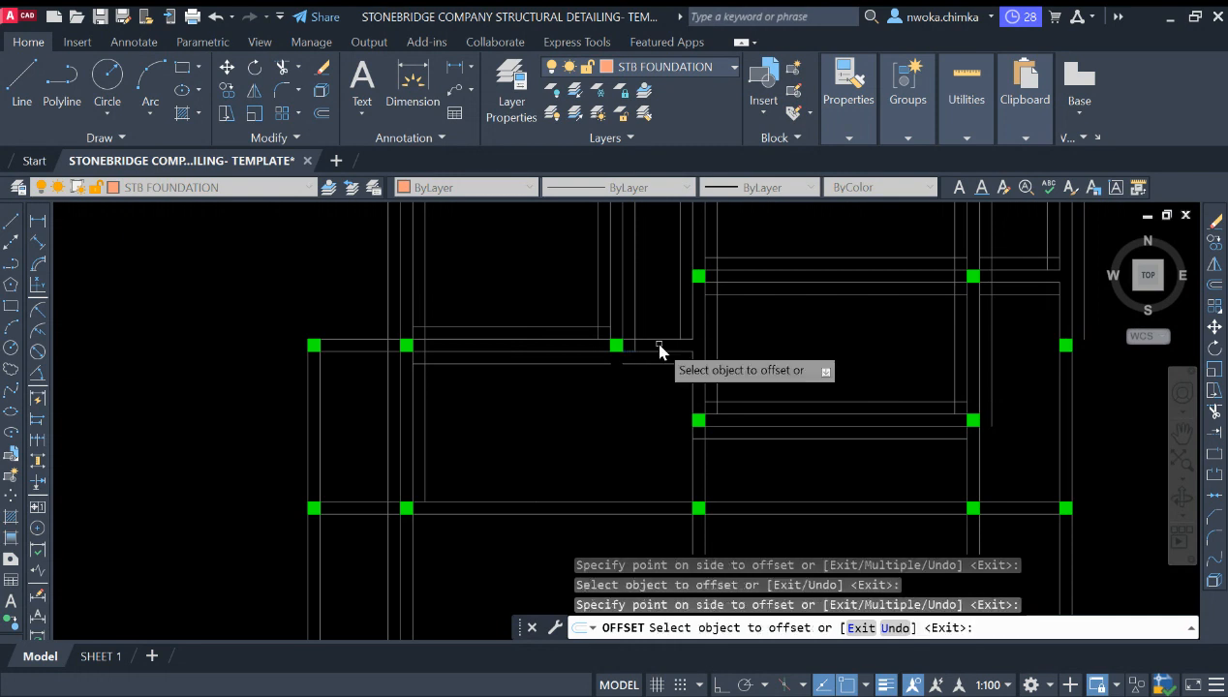
{"action": "left_click", "coordinate": [659, 341]}
{"action": "left_click", "coordinate": [687, 405]}
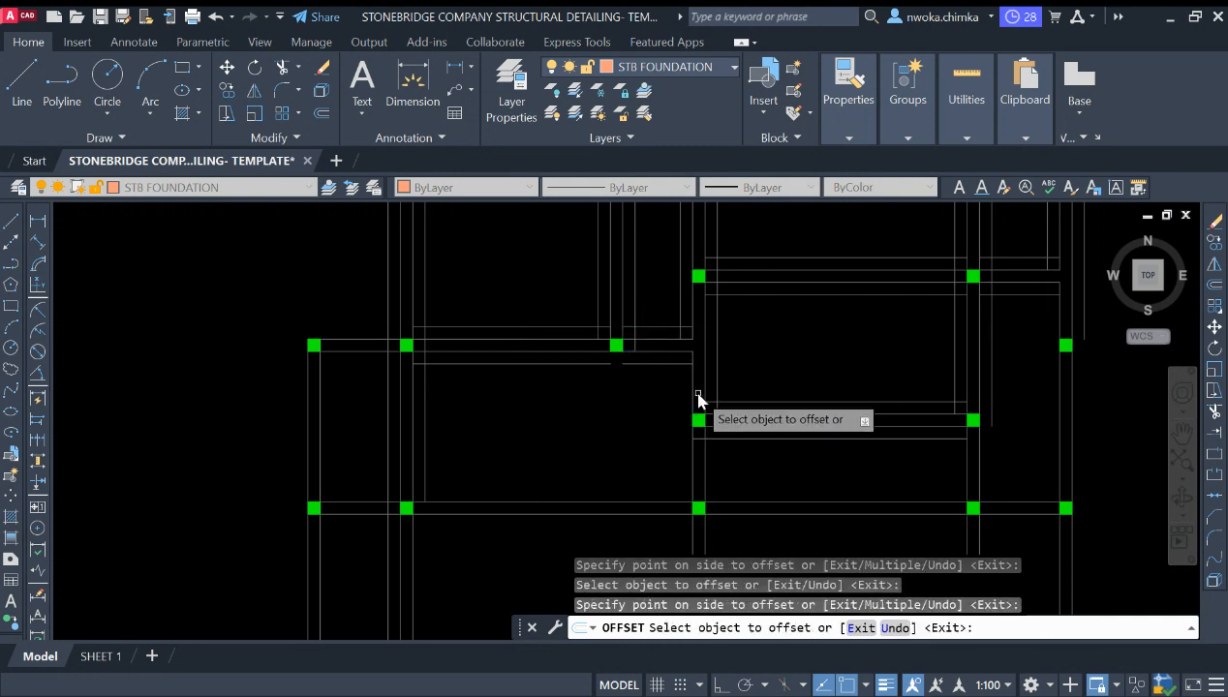
Offset the west line of the central vertical wall below that horizontal wall by 225 to the west
{"action": "left_click", "coordinate": [691, 392]}
{"action": "left_click", "coordinate": [600, 397]}
{"action": "left_click", "coordinate": [686, 449]}
{"action": "left_click", "coordinate": [501, 409]}
Offset both lines of the short horizontal wall segment between the two westernmost columns outward by 225
{"action": "scroll", "coordinate": [364, 355], "scroll_direction": "up", "scroll_amount": 2}
{"action": "left_click", "coordinate": [359, 356]}
{"action": "left_click", "coordinate": [367, 323]}
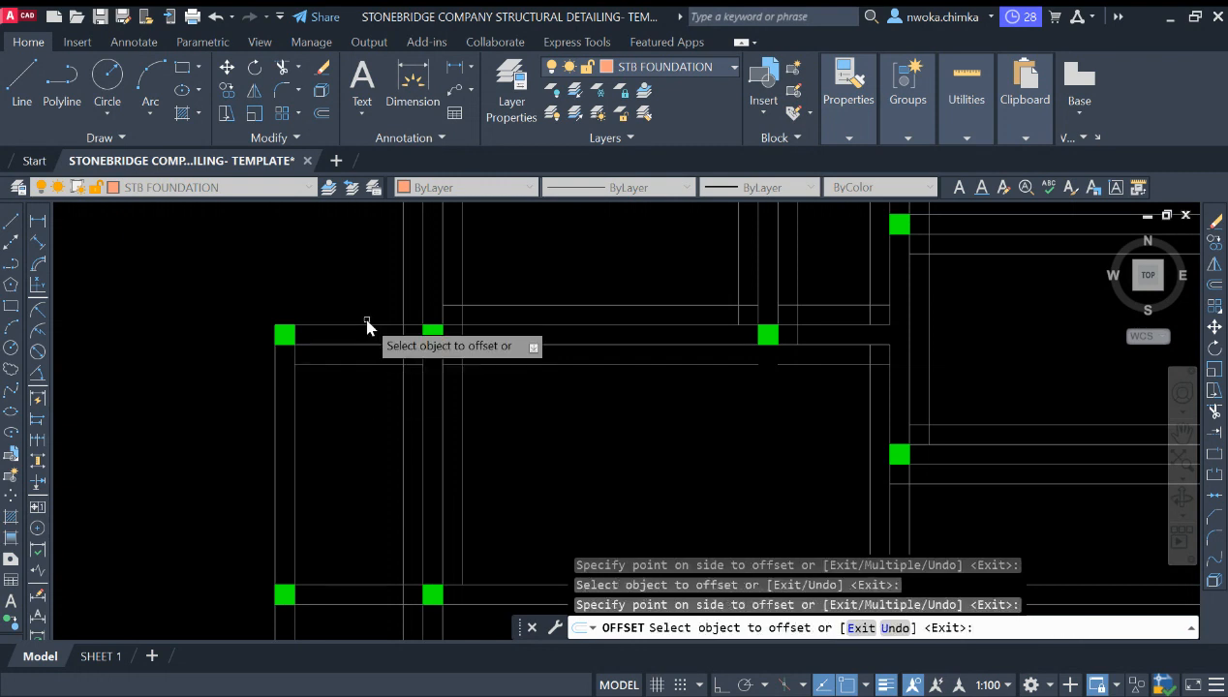
{"action": "left_click", "coordinate": [356, 295]}
{"action": "left_click", "coordinate": [343, 328]}
{"action": "left_click", "coordinate": [340, 323]}
{"action": "left_click", "coordinate": [340, 327]}
Offset the outer line of the far west wall between its two upper columns by 225 to the west
{"action": "scroll", "coordinate": [436, 366], "scroll_direction": "down", "scroll_amount": 2}
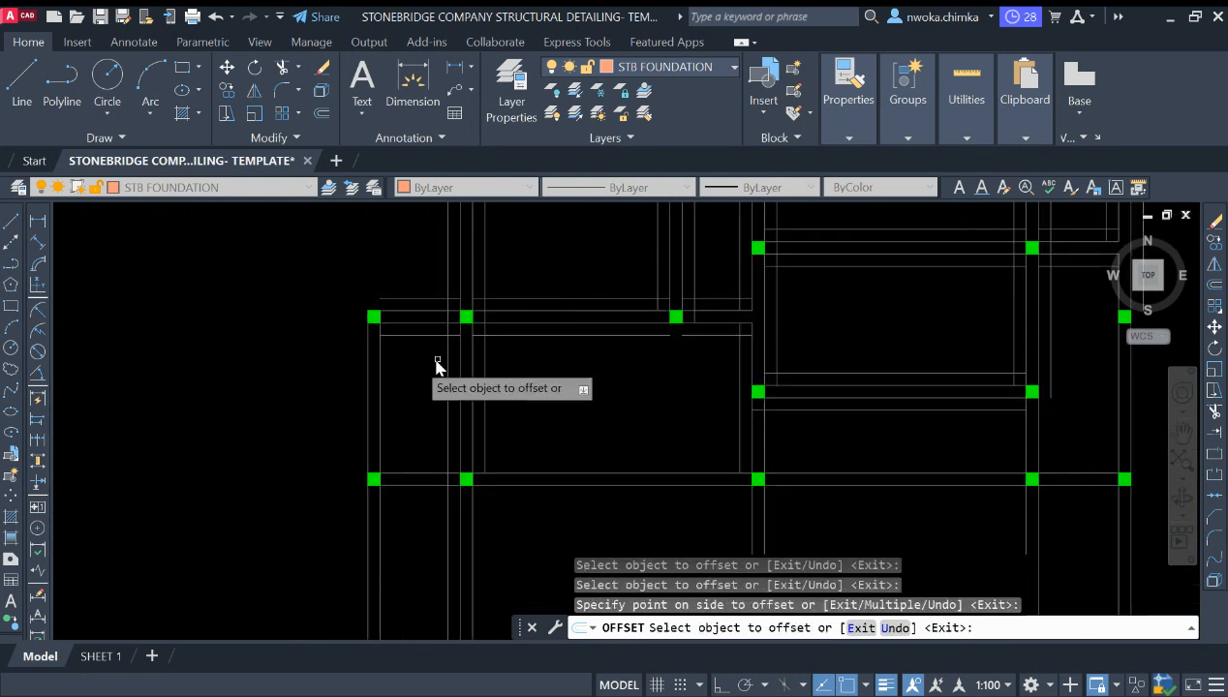
{"action": "left_click", "coordinate": [363, 369]}
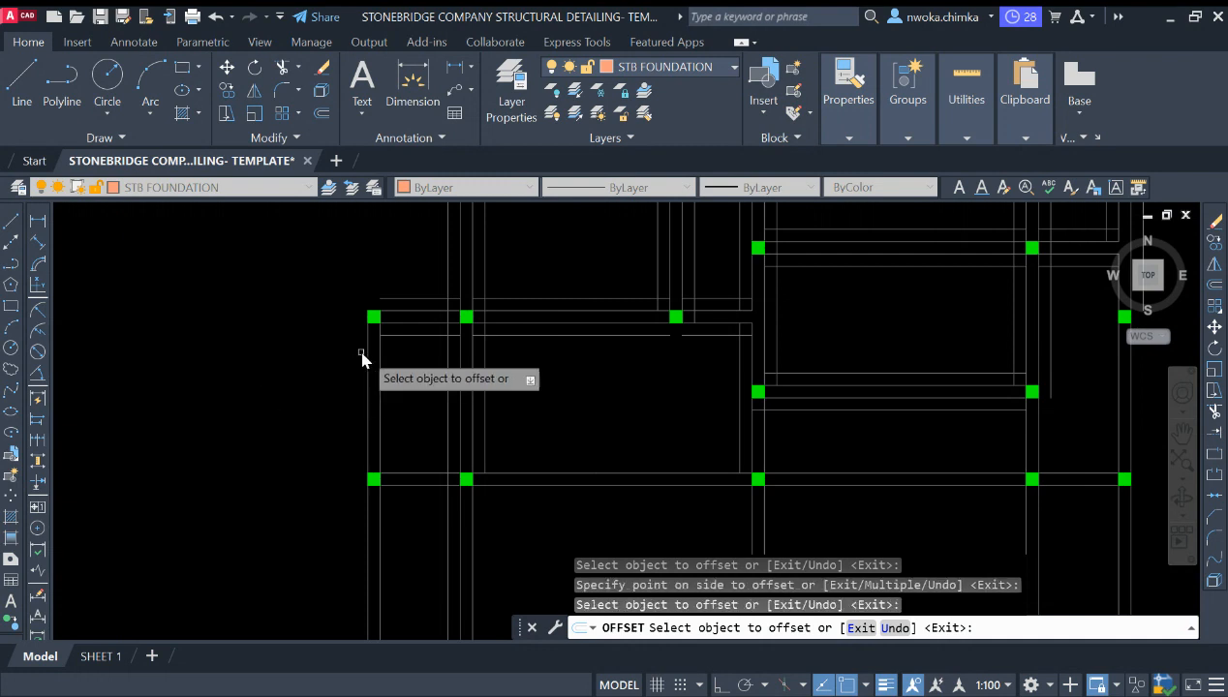
{"action": "left_click", "coordinate": [363, 355]}
{"action": "left_click", "coordinate": [366, 360]}
{"action": "left_click", "coordinate": [283, 353]}
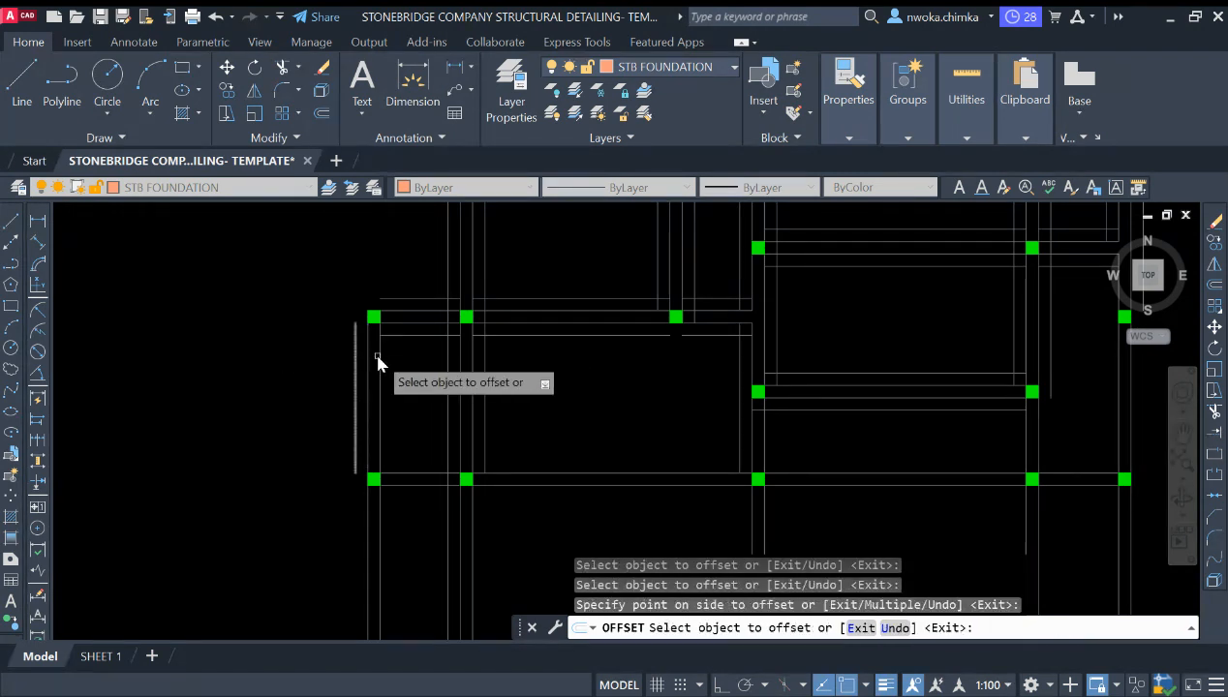
Offset the inner line of the far west wall's upper segment and the lines of the segment below it by 225
{"action": "left_click", "coordinate": [379, 357]}
{"action": "left_click", "coordinate": [487, 338]}
{"action": "scroll", "coordinate": [498, 335], "scroll_direction": "down", "scroll_amount": 4}
{"action": "scroll", "coordinate": [466, 394], "scroll_direction": "up", "scroll_amount": 4}
{"action": "left_click", "coordinate": [461, 396]}
{"action": "left_click", "coordinate": [548, 400]}
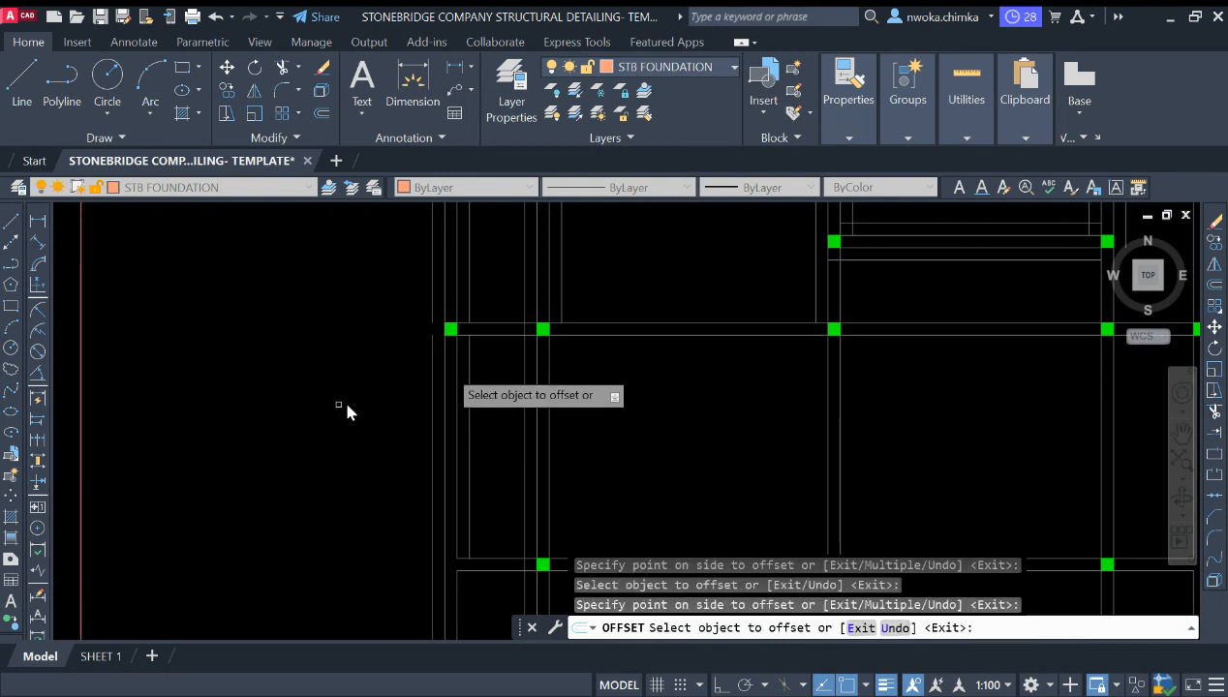
Offset both lines of the horizontal wall running from the far west column to the central column by 225 to the north and south
{"action": "left_click", "coordinate": [683, 335]}
{"action": "left_click", "coordinate": [678, 355]}
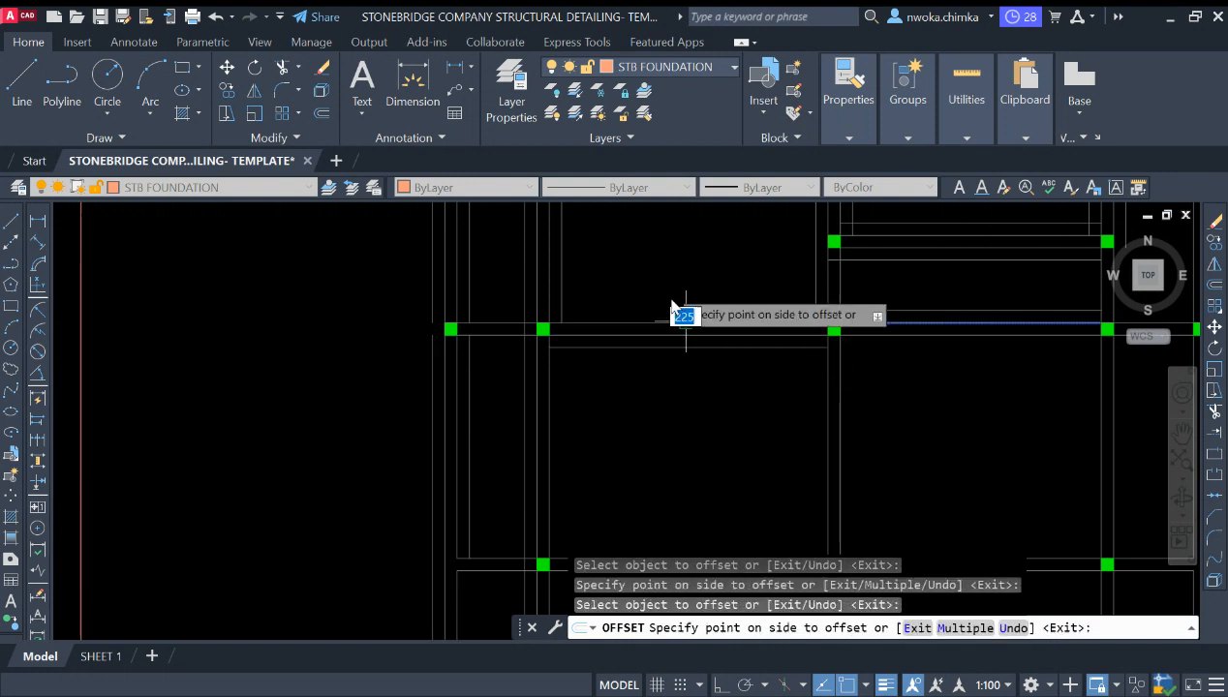
{"action": "left_click", "coordinate": [636, 324]}
{"action": "left_click", "coordinate": [631, 290]}
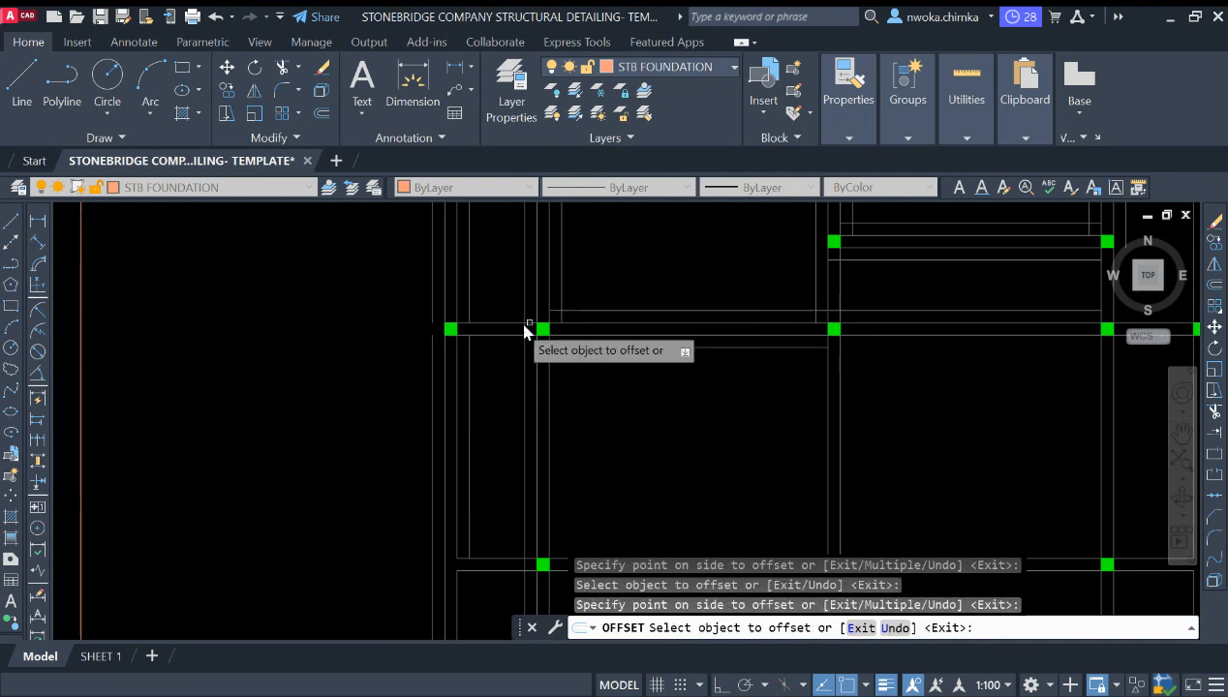
{"action": "left_click", "coordinate": [505, 321]}
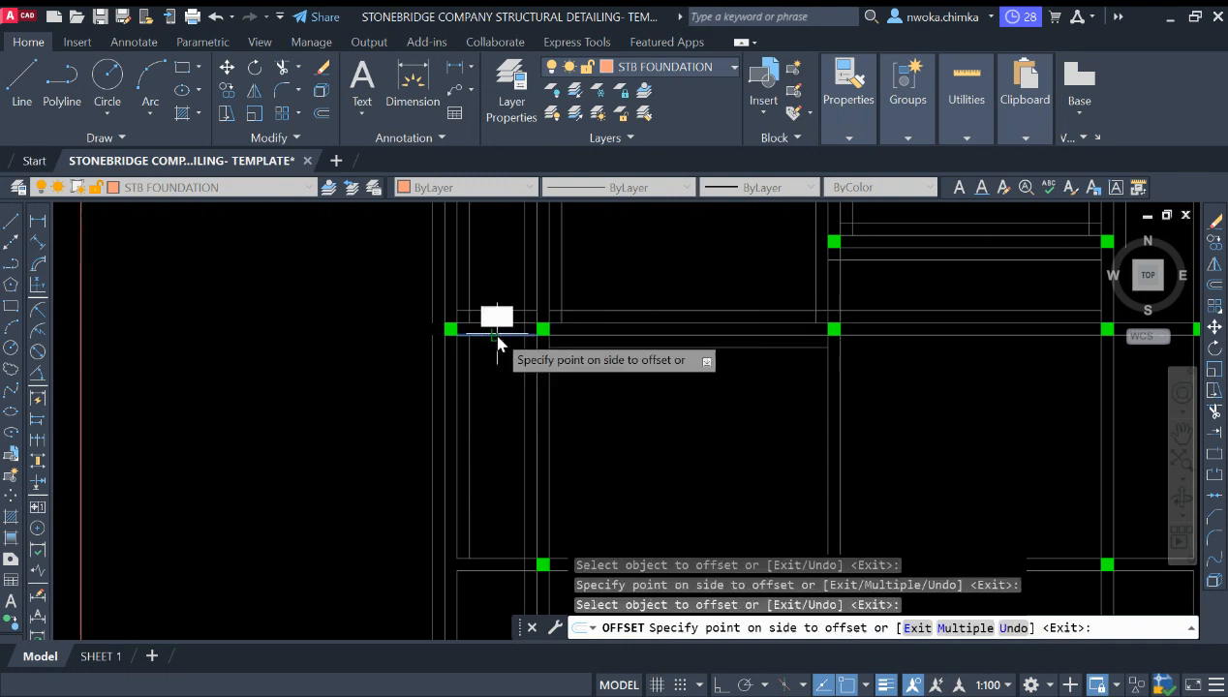
{"action": "middle_click_drag", "start_coordinate": [509, 376], "coordinate": [537, 310]}
{"action": "scroll", "coordinate": [513, 472], "scroll_direction": "up", "scroll_amount": 1}
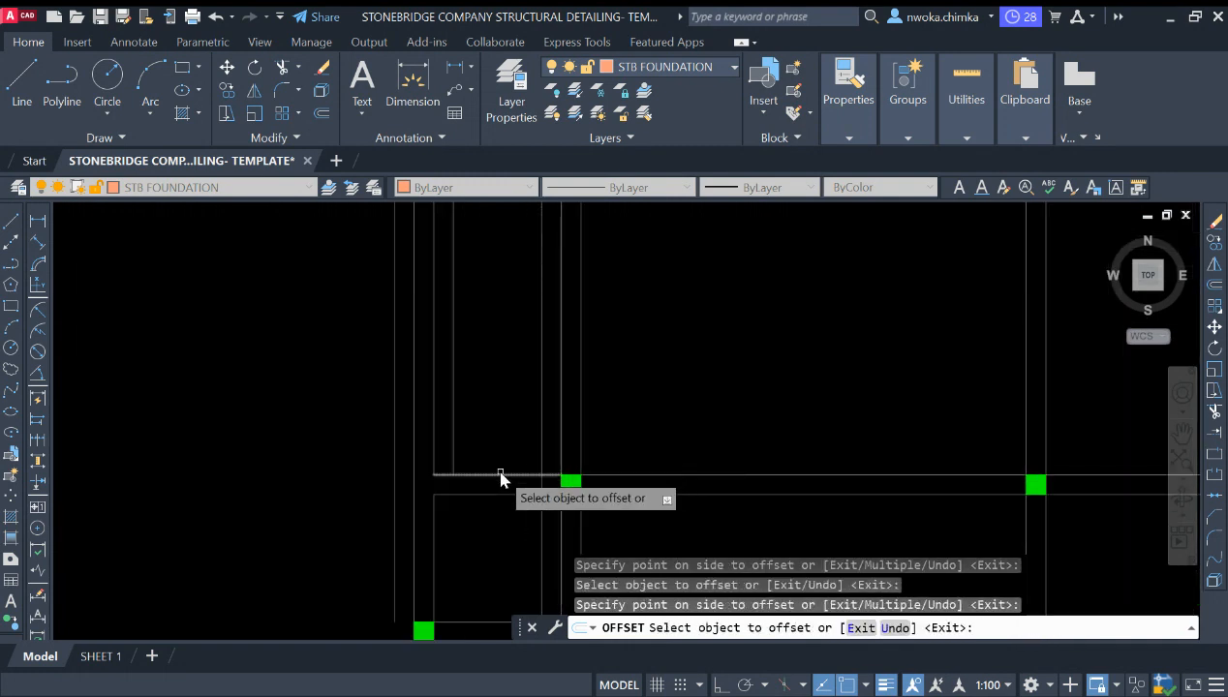
Offset both lines of the next horizontal wall's short west-end segment, beside the far west wall, outward by 225
{"action": "left_click", "coordinate": [501, 474]}
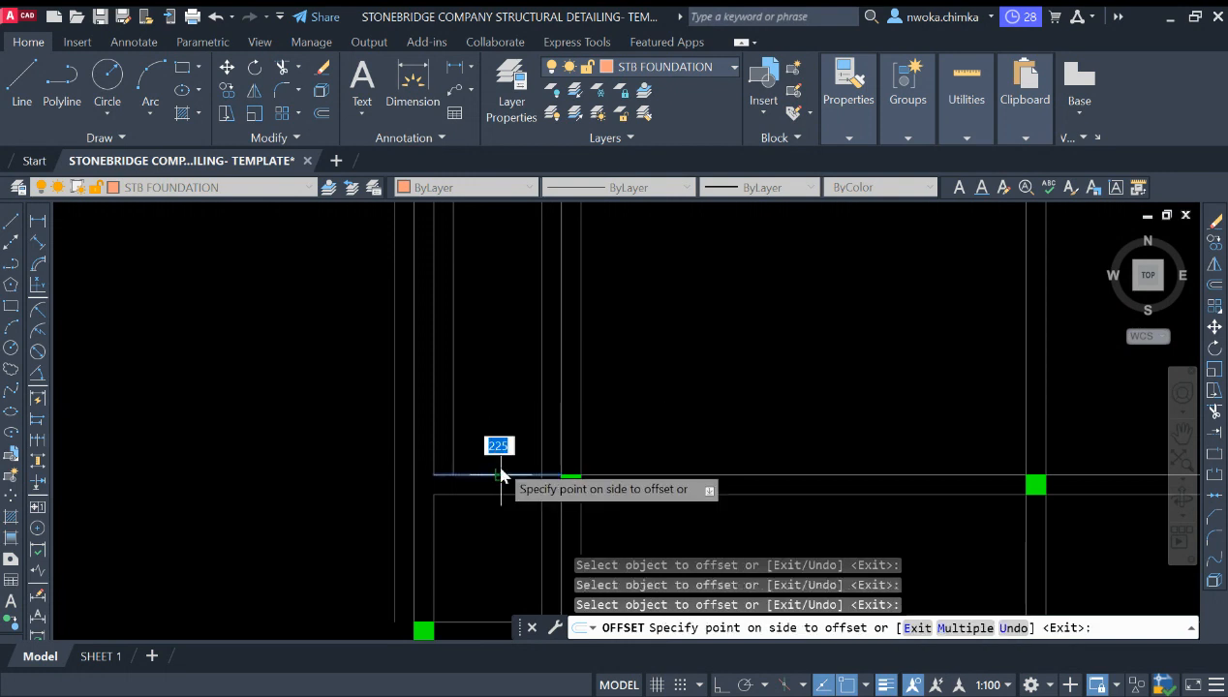
{"action": "left_click", "coordinate": [499, 434]}
{"action": "scroll", "coordinate": [524, 466], "scroll_direction": "down", "scroll_amount": 2}
{"action": "scroll", "coordinate": [512, 475], "scroll_direction": "up", "scroll_amount": 3}
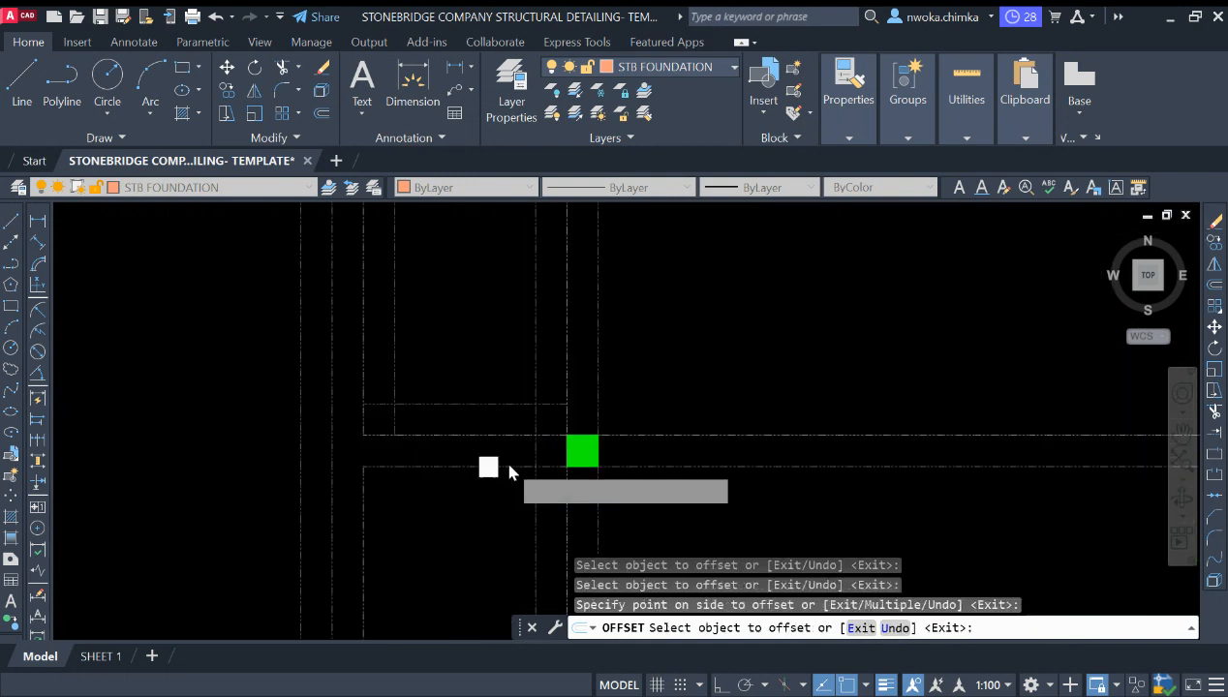
{"action": "left_click", "coordinate": [502, 467]}
{"action": "left_click", "coordinate": [480, 508]}
{"action": "scroll", "coordinate": [480, 507], "scroll_direction": "down", "scroll_amount": 2}
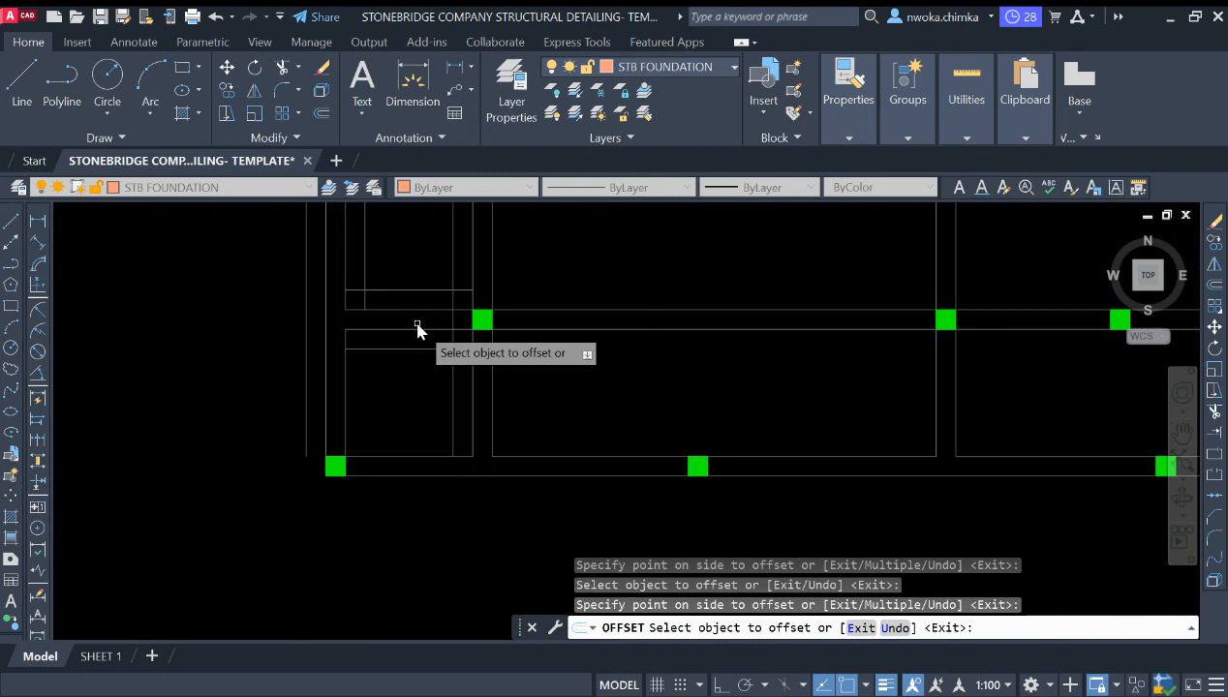
Offset the lines of the south exterior wall's western segments by 225 to the north and south
{"action": "left_click", "coordinate": [439, 477]}
{"action": "left_click", "coordinate": [442, 510]}
{"action": "middle_click_drag", "start_coordinate": [648, 447], "coordinate": [419, 459]}
{"action": "left_click", "coordinate": [419, 460]}
{"action": "left_click", "coordinate": [411, 439]}
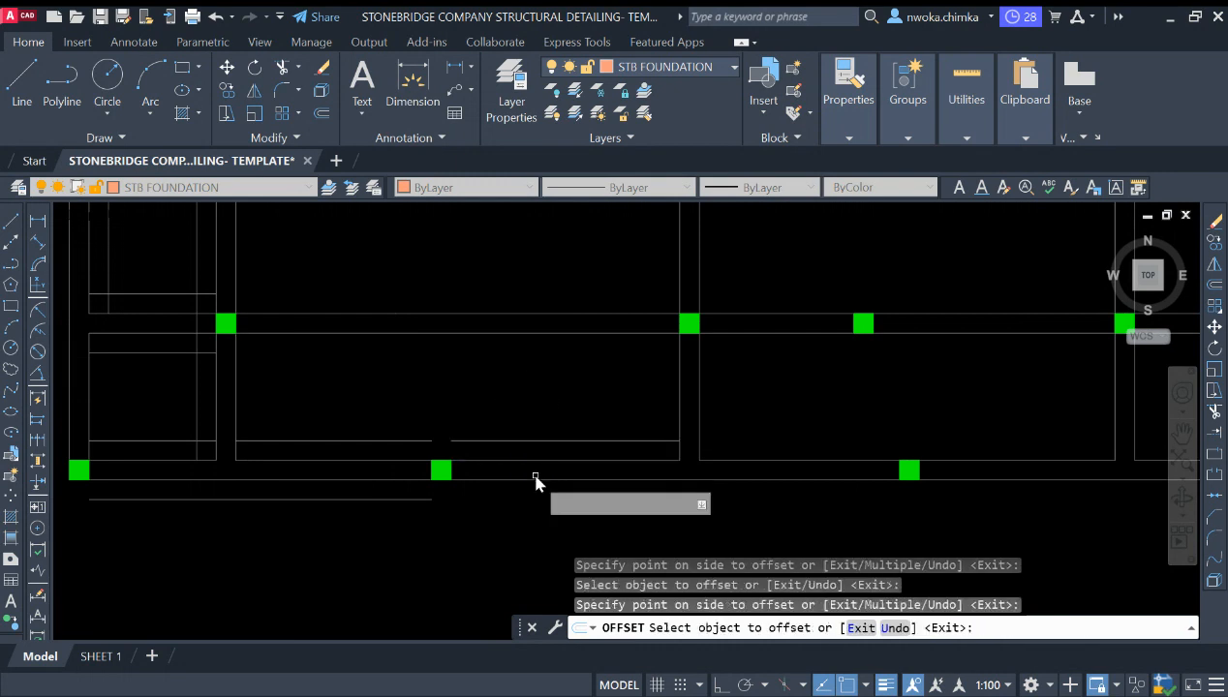
{"action": "left_click", "coordinate": [534, 479]}
{"action": "left_click", "coordinate": [704, 493]}
{"action": "middle_click_drag", "start_coordinate": [838, 480], "coordinate": [521, 419]}
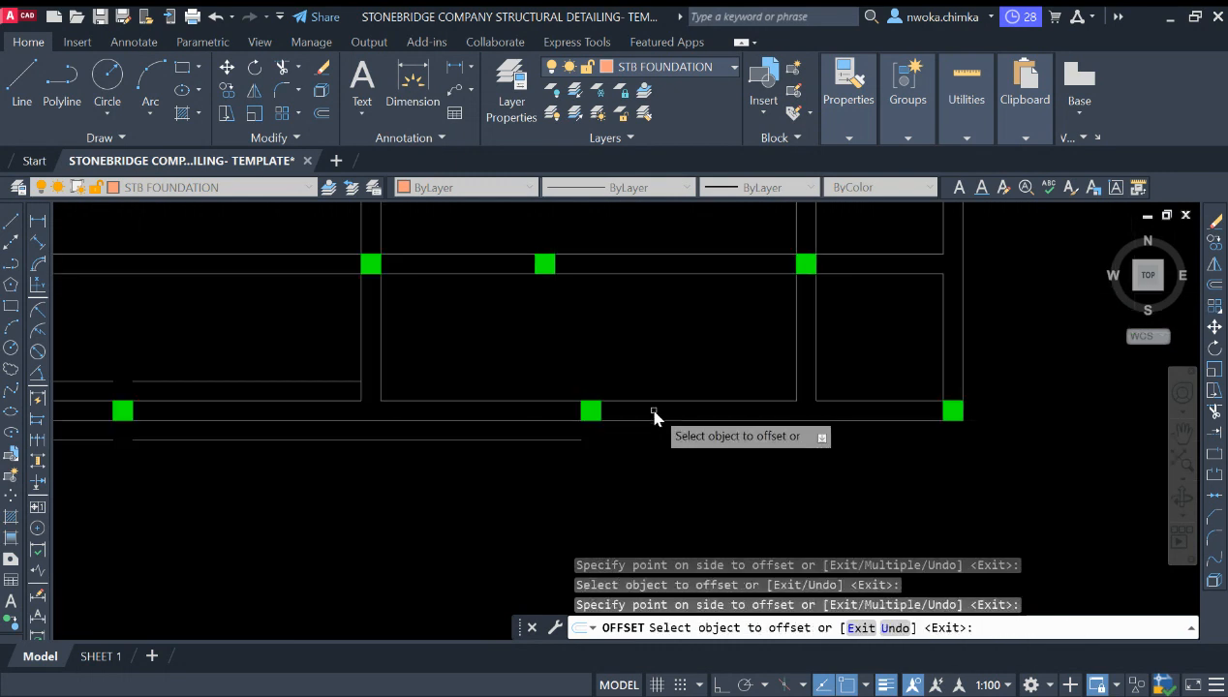
Offset the lines of the south exterior wall's eastern segments, up to the southeast corner column, by 225 to both sides
{"action": "left_click", "coordinate": [529, 401]}
{"action": "left_click", "coordinate": [517, 339]}
{"action": "left_click", "coordinate": [697, 421]}
{"action": "left_click", "coordinate": [731, 468]}
{"action": "middle_click_drag", "start_coordinate": [806, 433], "coordinate": [618, 490]}
{"action": "left_click", "coordinate": [683, 460]}
{"action": "left_click", "coordinate": [680, 406]}
{"action": "middle_click_drag", "start_coordinate": [679, 405], "coordinate": [639, 485]}
{"action": "scroll", "coordinate": [674, 458], "scroll_direction": "down", "scroll_amount": 2}
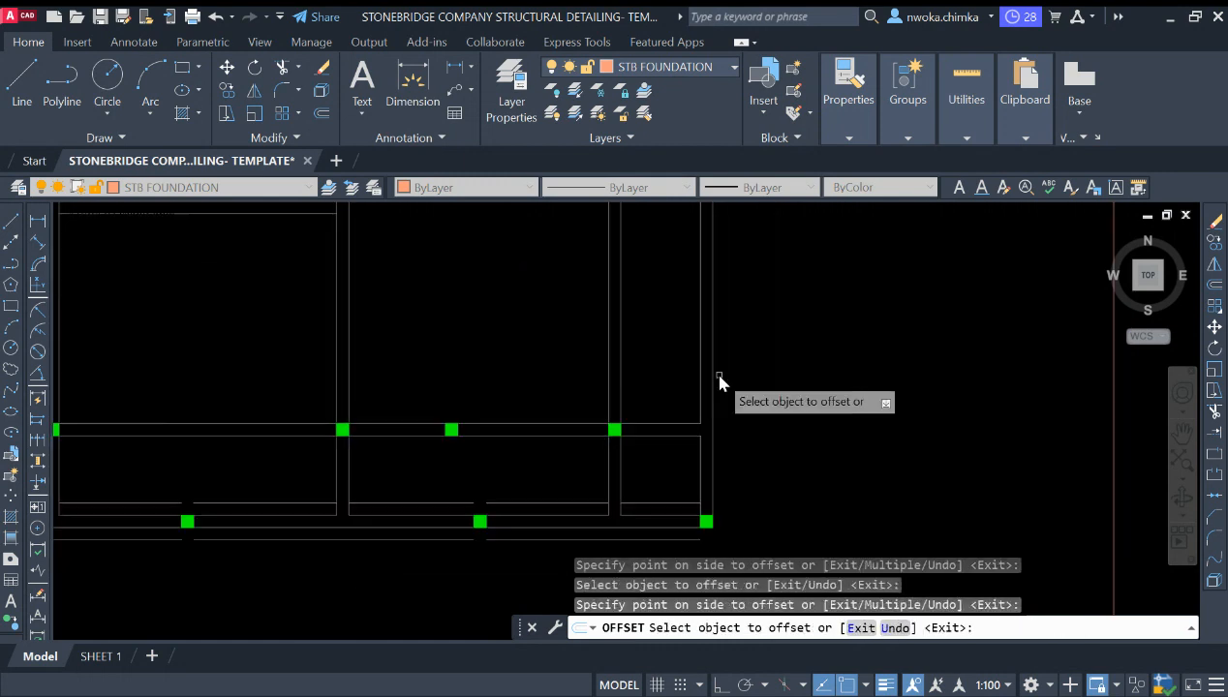
Offset the outer line of the lower east exterior wall by 225 to the east and its inner lines by 225 to the west
{"action": "left_click", "coordinate": [715, 390]}
{"action": "left_click", "coordinate": [717, 392]}
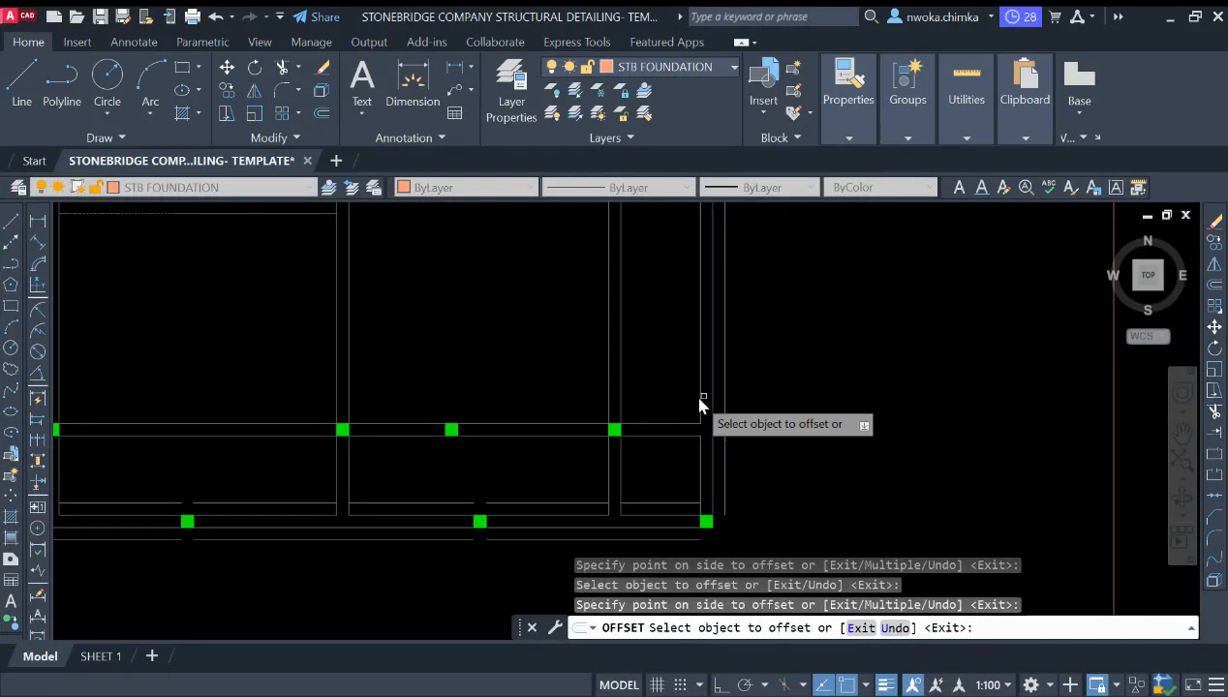
{"action": "left_click", "coordinate": [701, 374]}
{"action": "left_click", "coordinate": [694, 364]}
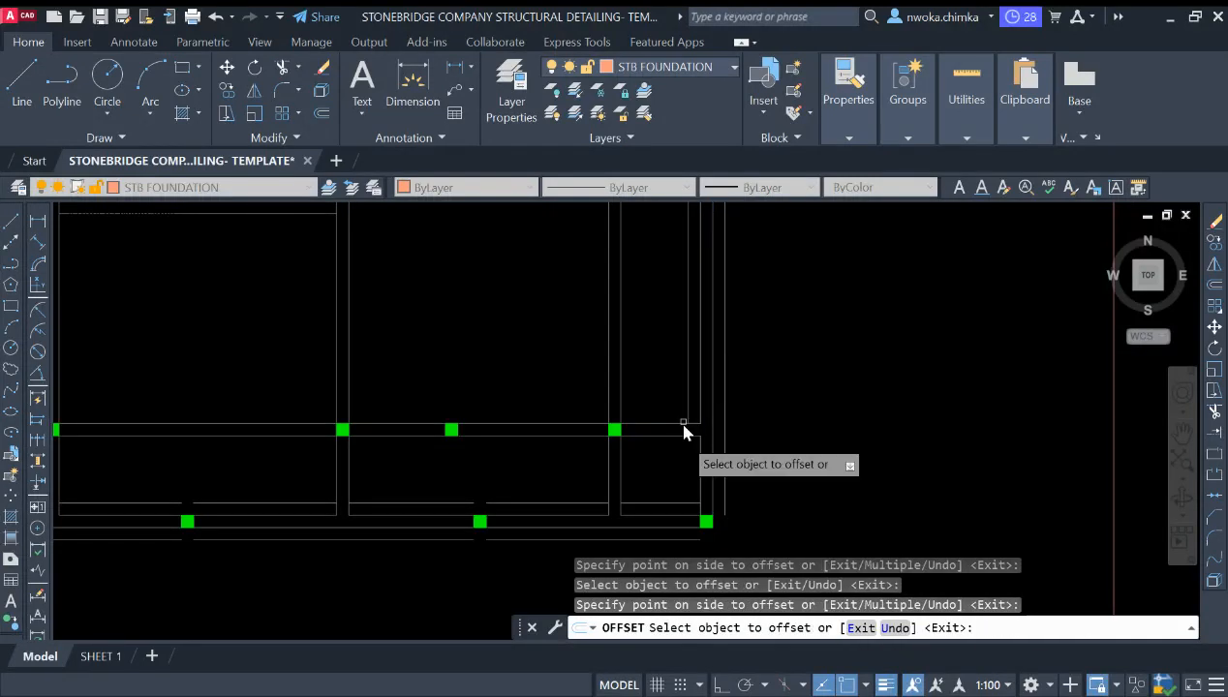
{"action": "left_click", "coordinate": [699, 461]}
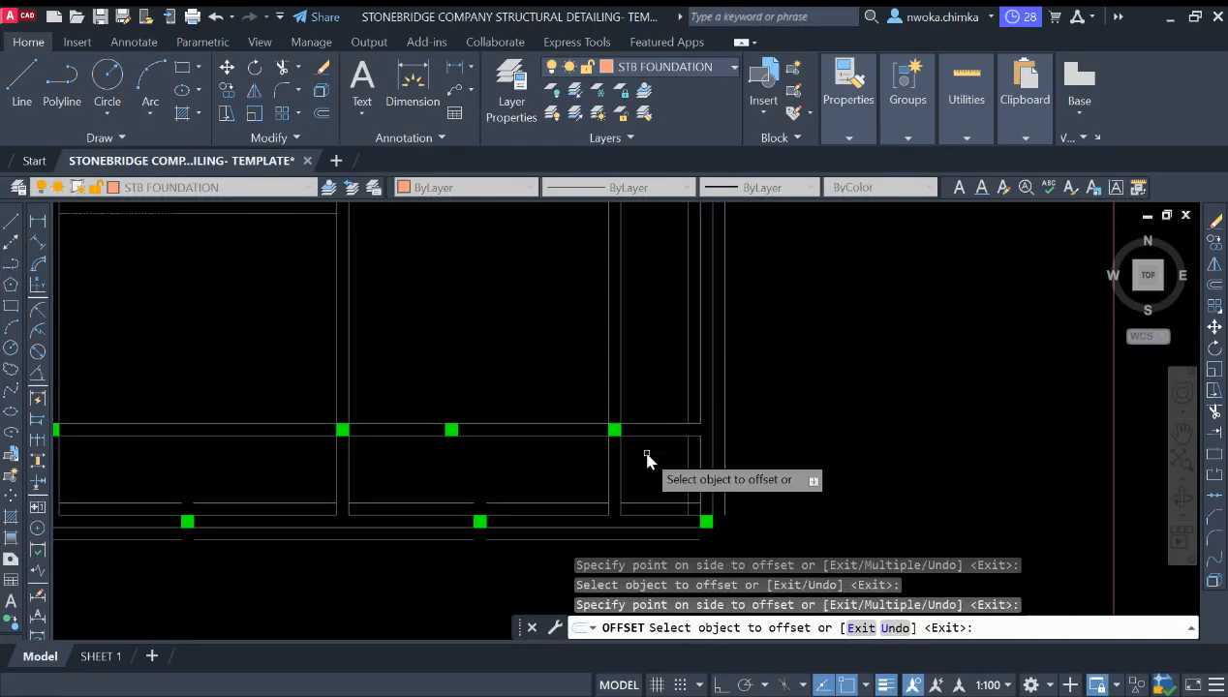
Offset the lines of the southernmost interior horizontal wall's east-end segment outward by 225 and its neighbouring segment's upper line by 225 to the north
{"action": "left_click", "coordinate": [651, 436]}
{"action": "left_click", "coordinate": [645, 460]}
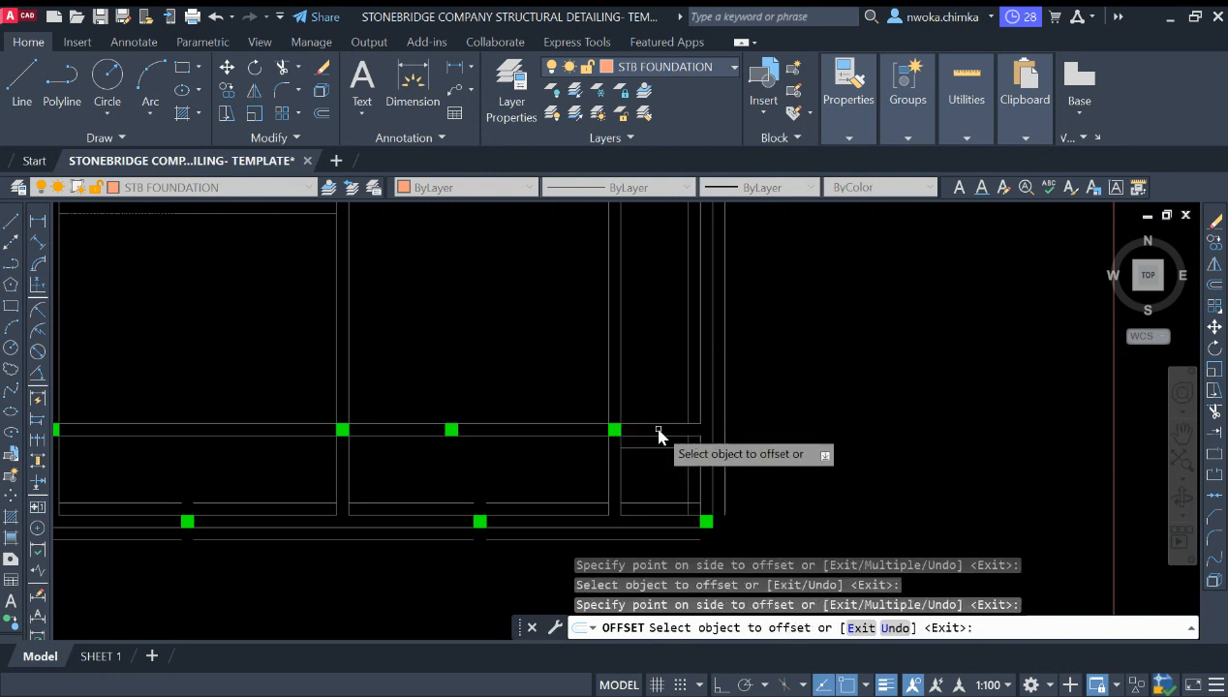
{"action": "left_click", "coordinate": [657, 417]}
{"action": "left_click", "coordinate": [648, 423]}
{"action": "left_click", "coordinate": [654, 381]}
{"action": "left_click", "coordinate": [579, 425]}
{"action": "left_click", "coordinate": [558, 392]}
Offset the remaining lines of the southernmost interior horizontal wall by 225, the lower line southward and the upper line west of the central column northward
{"action": "left_click", "coordinate": [523, 432]}
{"action": "left_click", "coordinate": [725, 456]}
{"action": "scroll", "coordinate": [733, 460], "scroll_direction": "down", "scroll_amount": 2}
{"action": "scroll", "coordinate": [444, 445], "scroll_direction": "up", "scroll_amount": 2}
{"action": "left_click", "coordinate": [443, 439]}
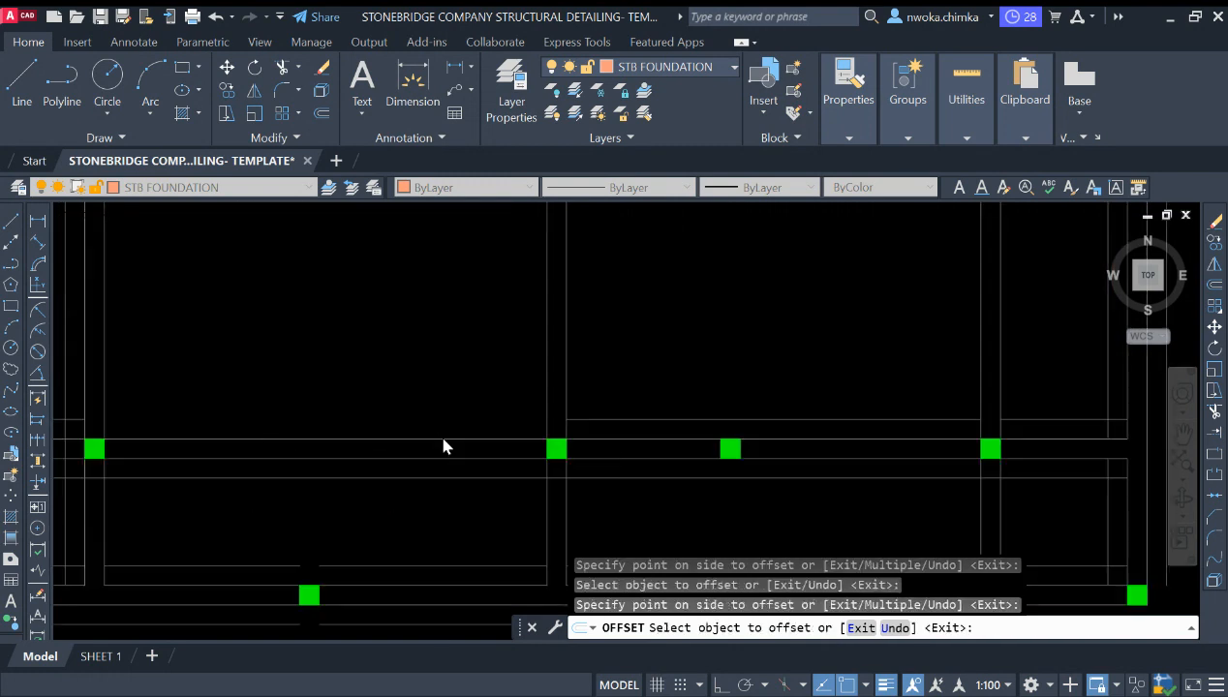
{"action": "left_click", "coordinate": [620, 406]}
{"action": "scroll", "coordinate": [620, 406], "scroll_direction": "down", "scroll_amount": 2}
In the lower part of the plan, offset the western interior vertical wall's east line by 225 eastward and the central vertical wall's lines by 225 outward
{"action": "left_click", "coordinate": [333, 422]}
{"action": "middle_click_drag", "start_coordinate": [370, 368], "coordinate": [368, 486]}
{"action": "left_click", "coordinate": [367, 419]}
{"action": "middle_click_drag", "start_coordinate": [551, 452], "coordinate": [494, 341]}
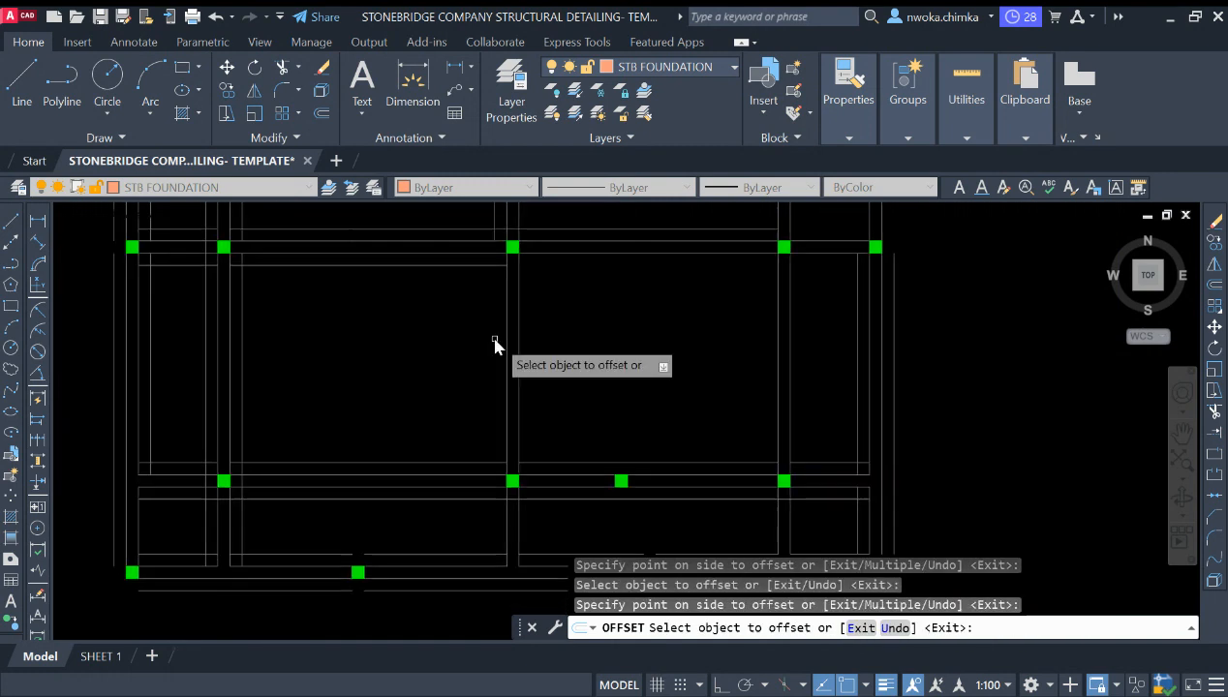
{"action": "left_click", "coordinate": [502, 340]}
{"action": "left_click", "coordinate": [501, 343]}
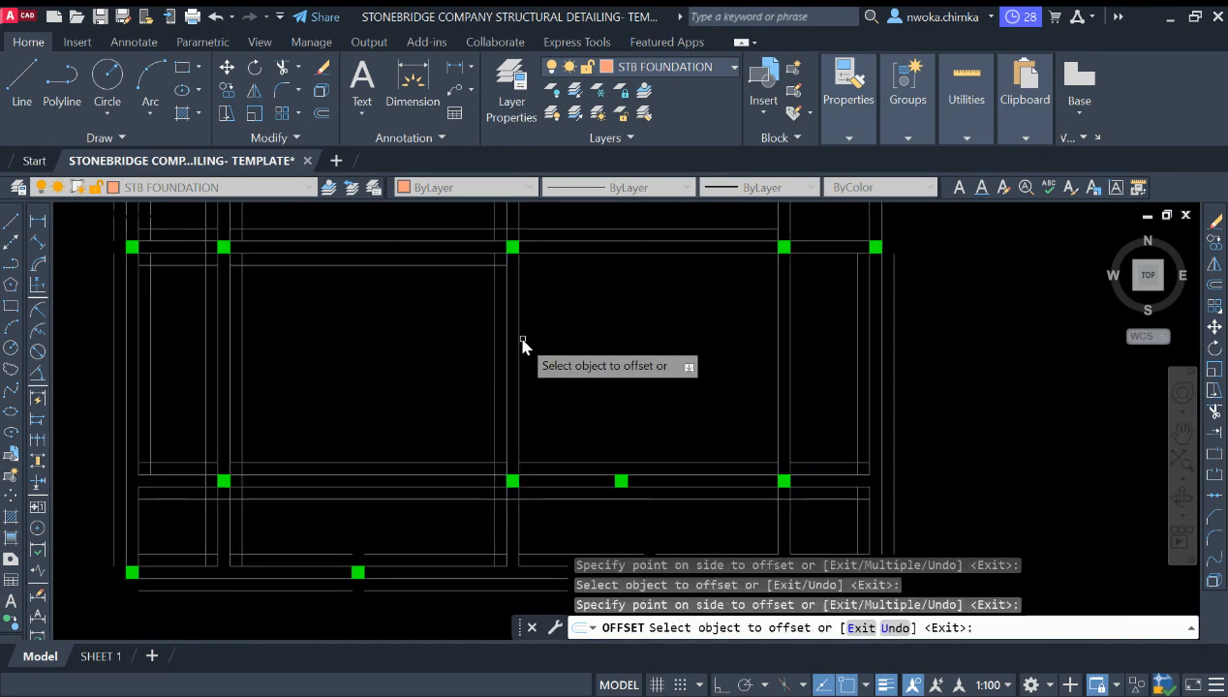
{"action": "left_click", "coordinate": [520, 345]}
{"action": "left_click", "coordinate": [570, 349]}
{"action": "middle_click_drag", "start_coordinate": [570, 348], "coordinate": [565, 434]}
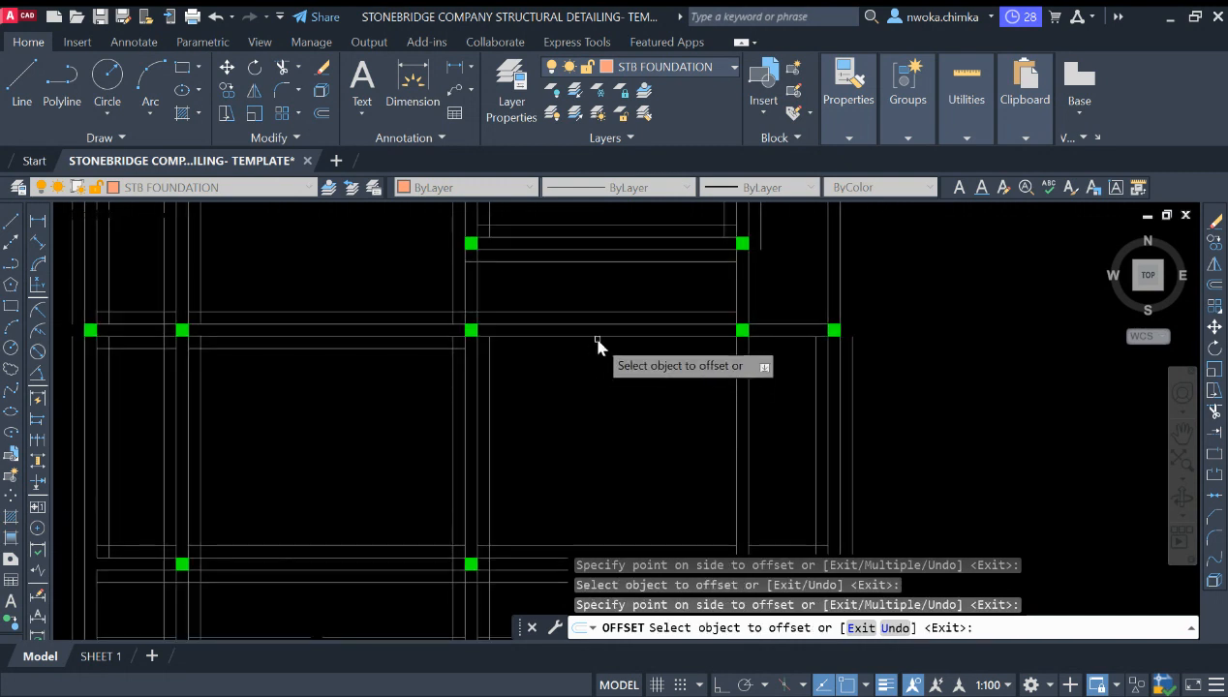
Offset the lines of the long horizontal wall east of the central column by 225, including the segment reaching the east exterior wall
{"action": "left_click", "coordinate": [598, 340]}
{"action": "left_click", "coordinate": [600, 383]}
{"action": "middle_click_drag", "start_coordinate": [679, 397], "coordinate": [542, 401]}
{"action": "left_click", "coordinate": [653, 342]}
{"action": "left_click", "coordinate": [654, 352]}
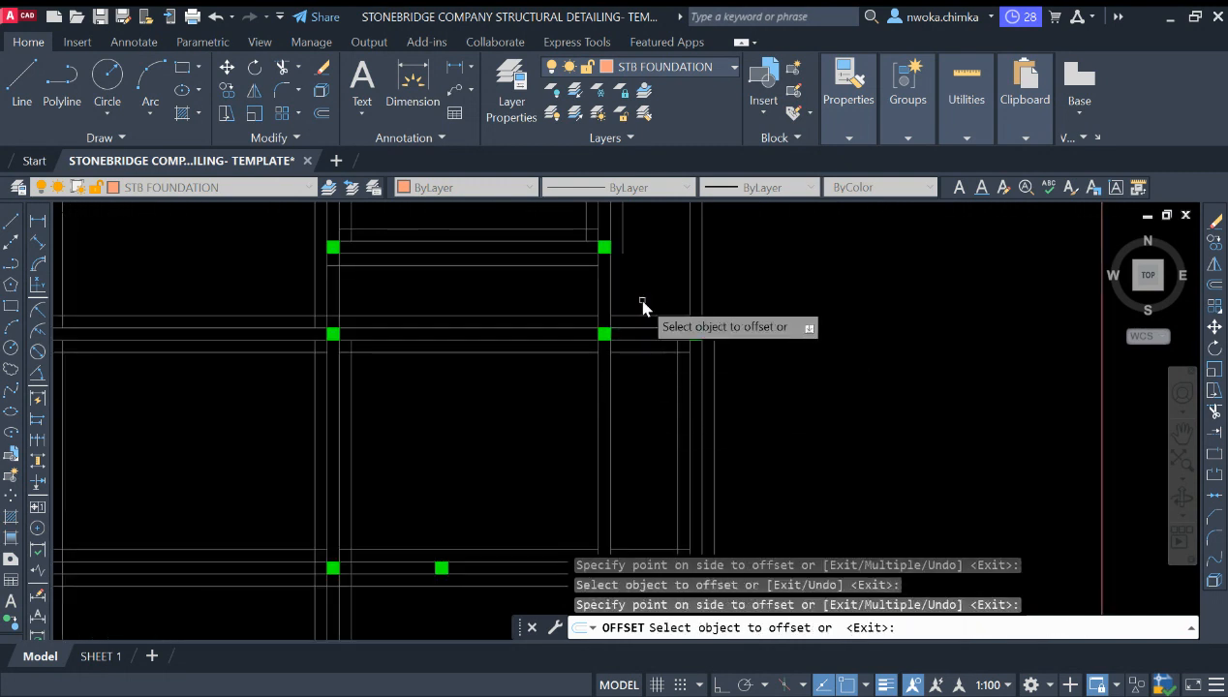
{"action": "middle_click_drag", "start_coordinate": [660, 357], "coordinate": [696, 266]}
Offset both lines of the eastern interior vertical wall below the long horizontal wall outward by 225
{"action": "left_click", "coordinate": [648, 361]}
{"action": "left_click", "coordinate": [679, 352]}
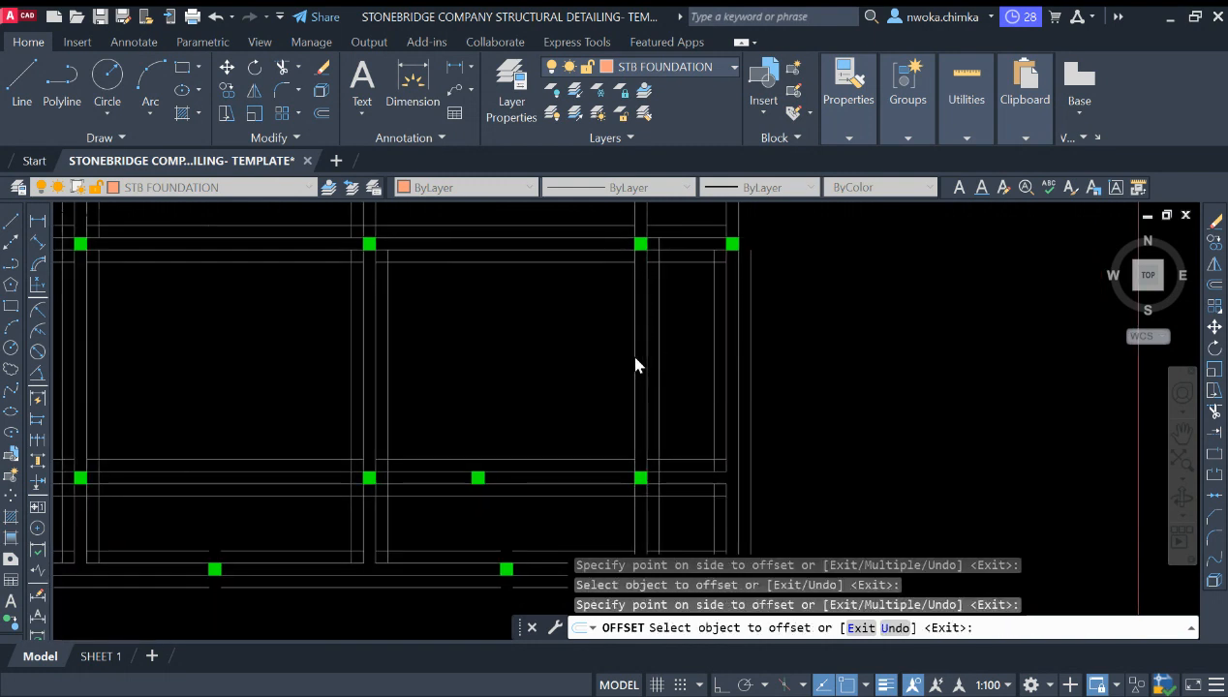
{"action": "scroll", "coordinate": [658, 378], "scroll_direction": "down", "scroll_amount": 3}
{"action": "scroll", "coordinate": [671, 329], "scroll_direction": "up", "scroll_amount": 3}
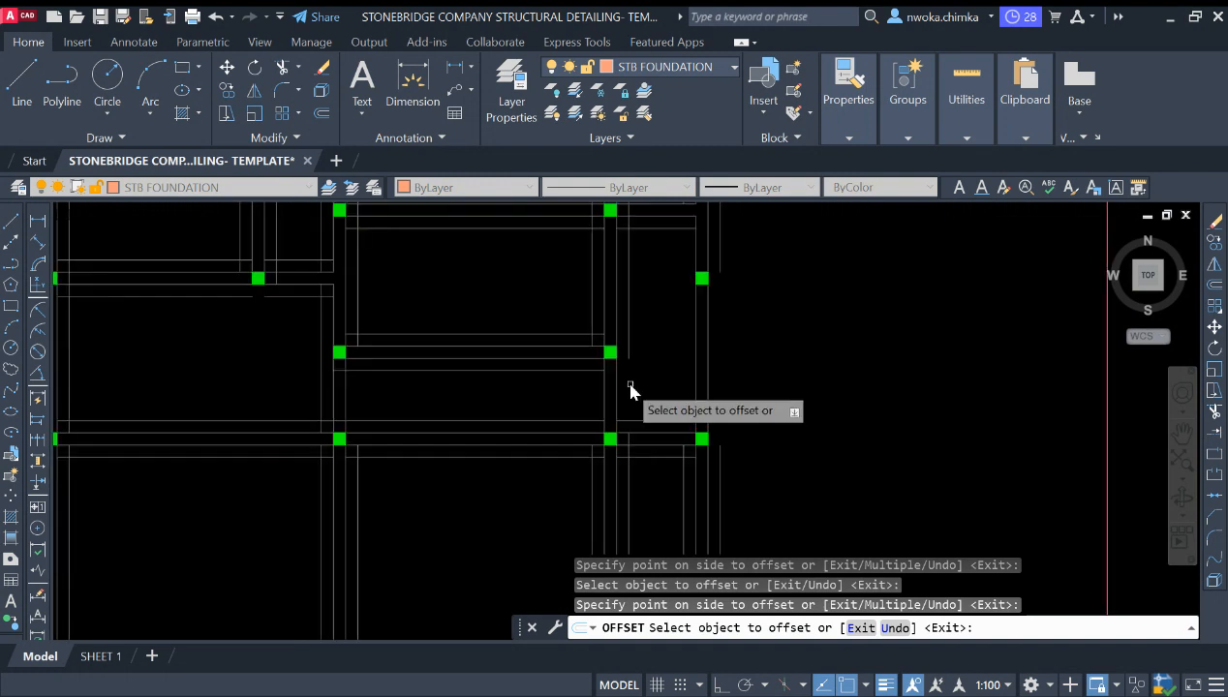
Offset both lines of the eastern interior vertical wall's short segment directly above the long horizontal wall outward by 225
{"action": "left_click", "coordinate": [617, 390]}
{"action": "left_click", "coordinate": [605, 397]}
{"action": "left_click", "coordinate": [598, 390]}
{"action": "left_click", "coordinate": [577, 386]}
{"action": "scroll", "coordinate": [590, 411], "scroll_direction": "down", "scroll_amount": 2}
{"action": "scroll", "coordinate": [484, 417], "scroll_direction": "up", "scroll_amount": 2}
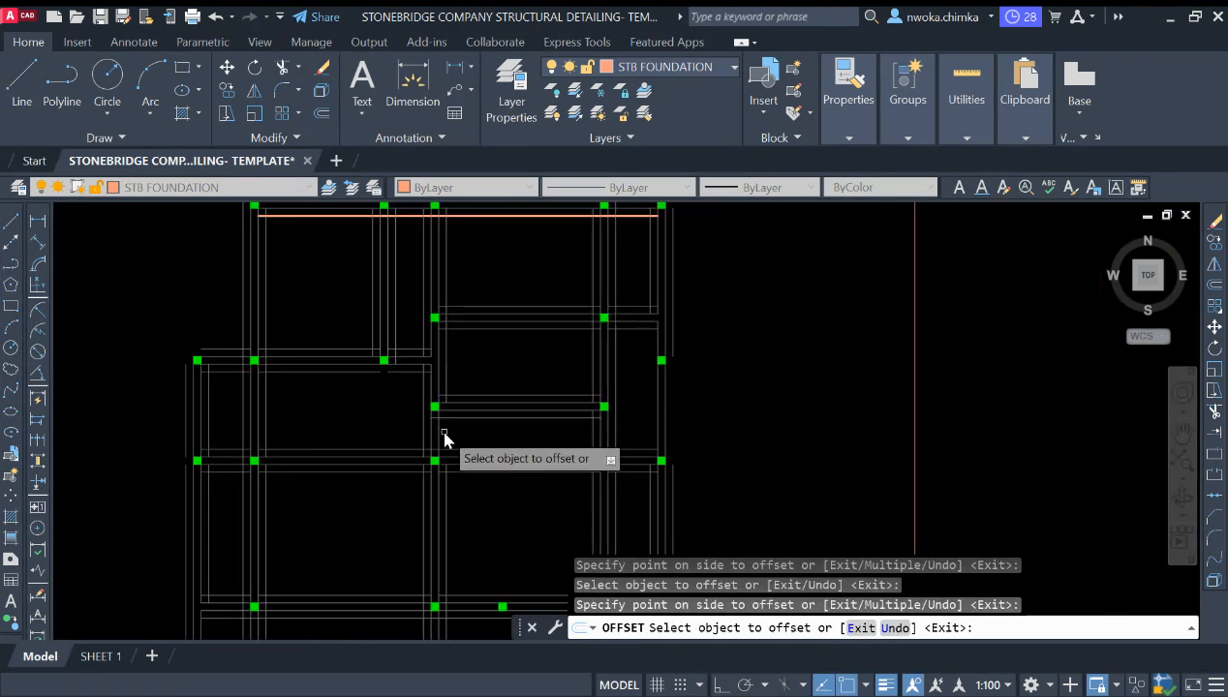
Offset the east line of the central vertical wall's short segment just above the long horizontal wall by 225 to the east
{"action": "left_click", "coordinate": [439, 430]}
{"action": "left_click", "coordinate": [476, 431]}
{"action": "mouse_move", "coordinate": [503, 399]}
{"action": "middle_mouse_down"}
{"action": "mouse_move", "coordinate": [499, 456]}
{"action": "mouse_move", "coordinate": [441, 467]}
{"action": "middle_mouse_up"}
Offset the outer line of the east exterior wall's middle stretch outward and its inner lines above and below the middle column inward by 225
{"action": "scroll", "coordinate": [591, 383], "scroll_direction": "up", "scroll_amount": 3}
{"action": "left_click", "coordinate": [578, 364]}
{"action": "left_click", "coordinate": [664, 371]}
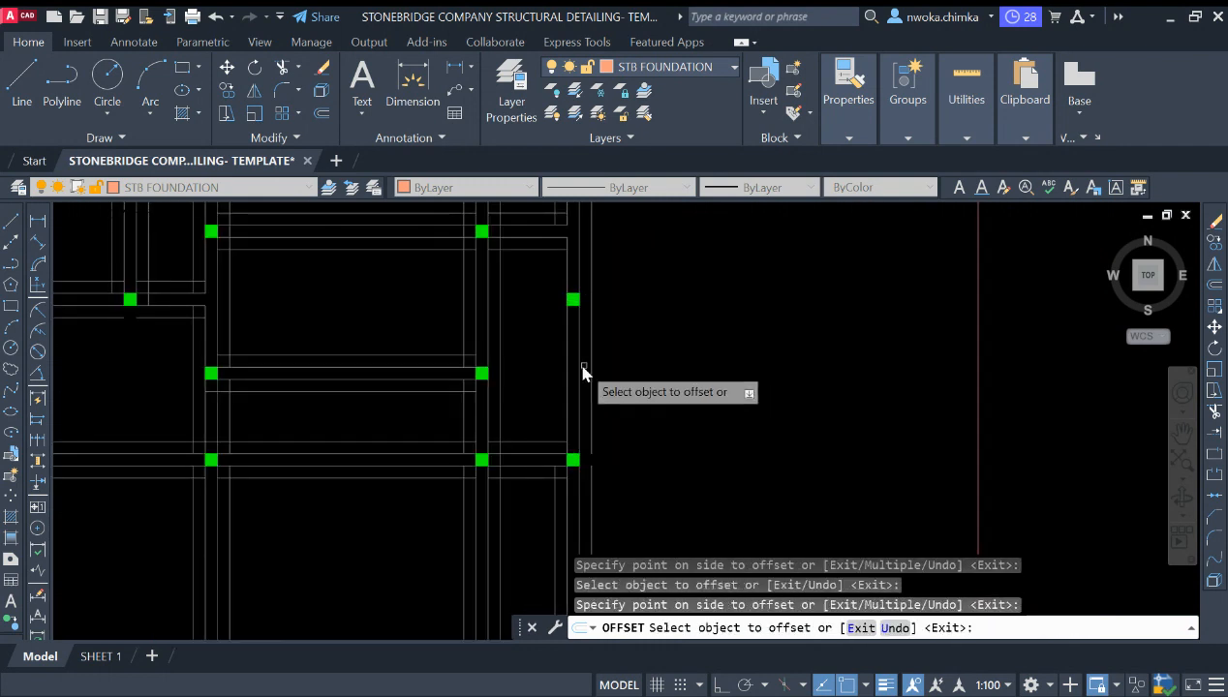
{"action": "left_click", "coordinate": [568, 368]}
{"action": "left_click", "coordinate": [583, 364]}
{"action": "middle_click_drag", "start_coordinate": [584, 364], "coordinate": [568, 403]}
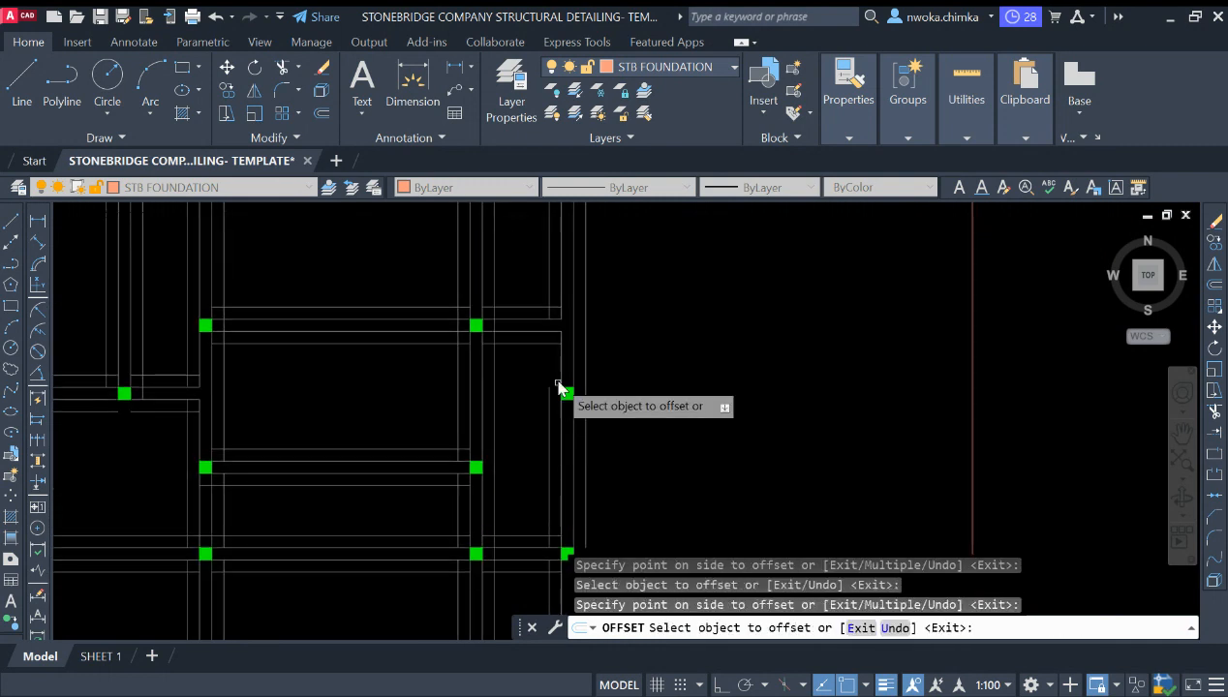
{"action": "left_click", "coordinate": [561, 373]}
{"action": "left_click", "coordinate": [635, 353]}
{"action": "scroll", "coordinate": [625, 378], "scroll_direction": "down", "scroll_amount": 3}
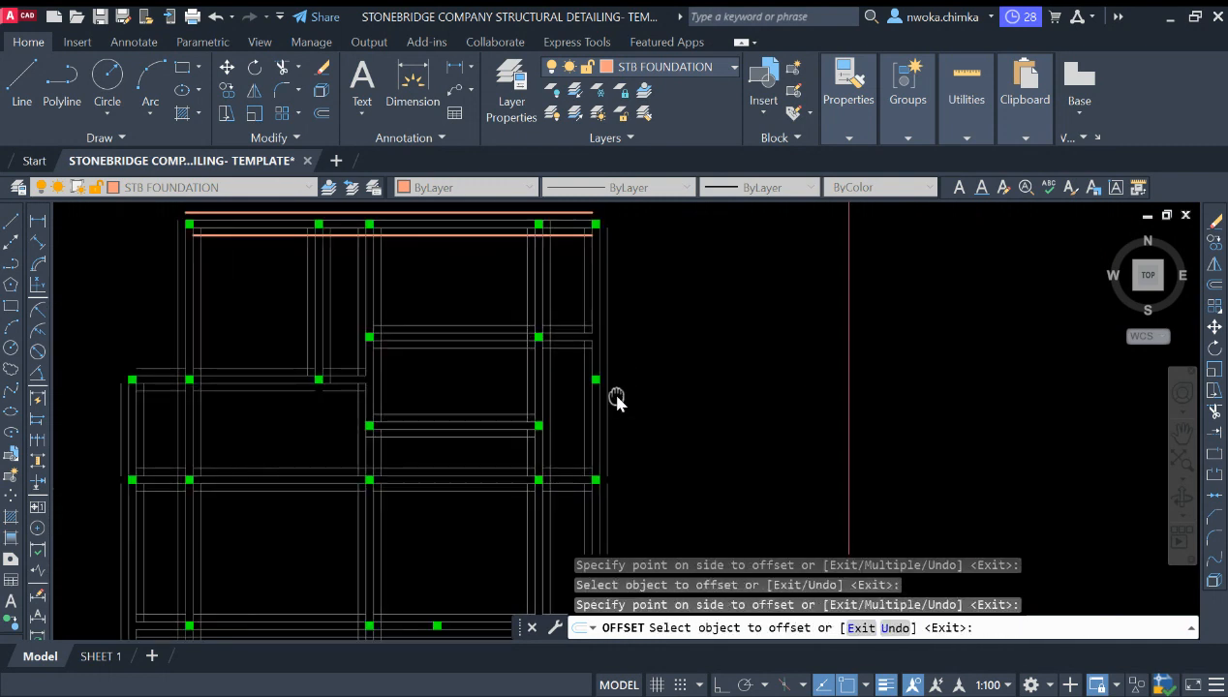
Inspect the whole plan for wall lines that still lack foundation offsets, and end the Offset command
{"action": "scroll", "coordinate": [548, 375], "scroll_direction": "down", "scroll_amount": 3}
{"action": "scroll", "coordinate": [529, 254], "scroll_direction": "up", "scroll_amount": 3}
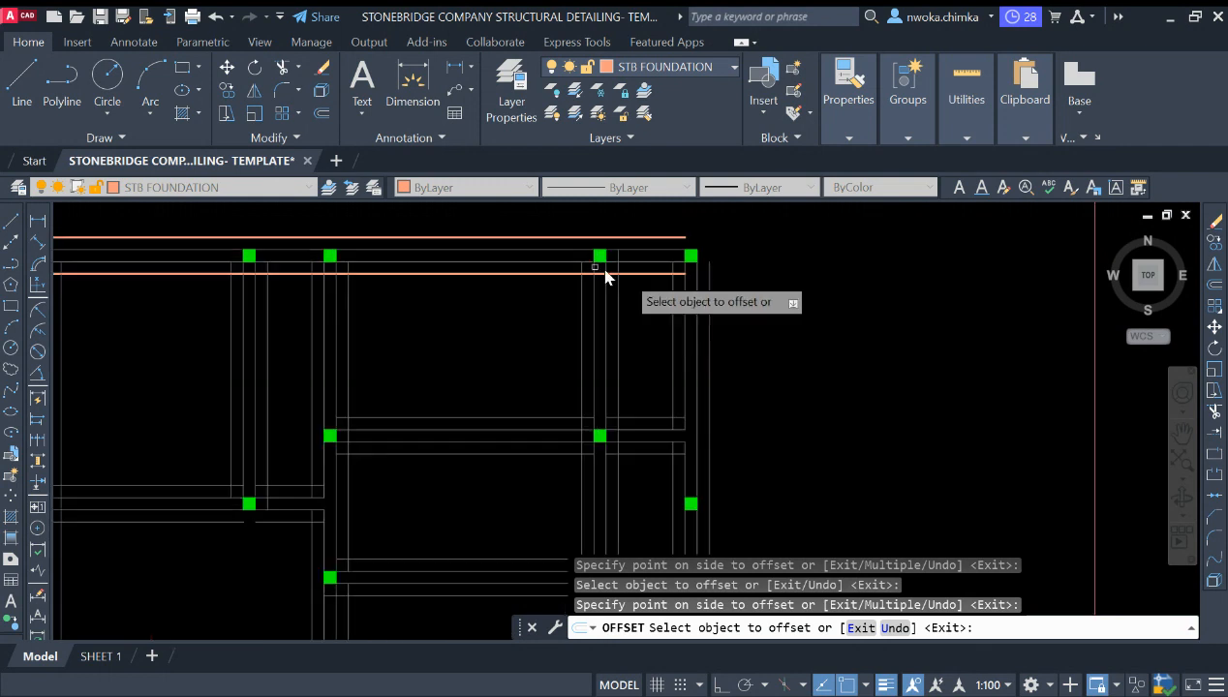
{"action": "middle_click_drag", "start_coordinate": [359, 403], "coordinate": [393, 314]}
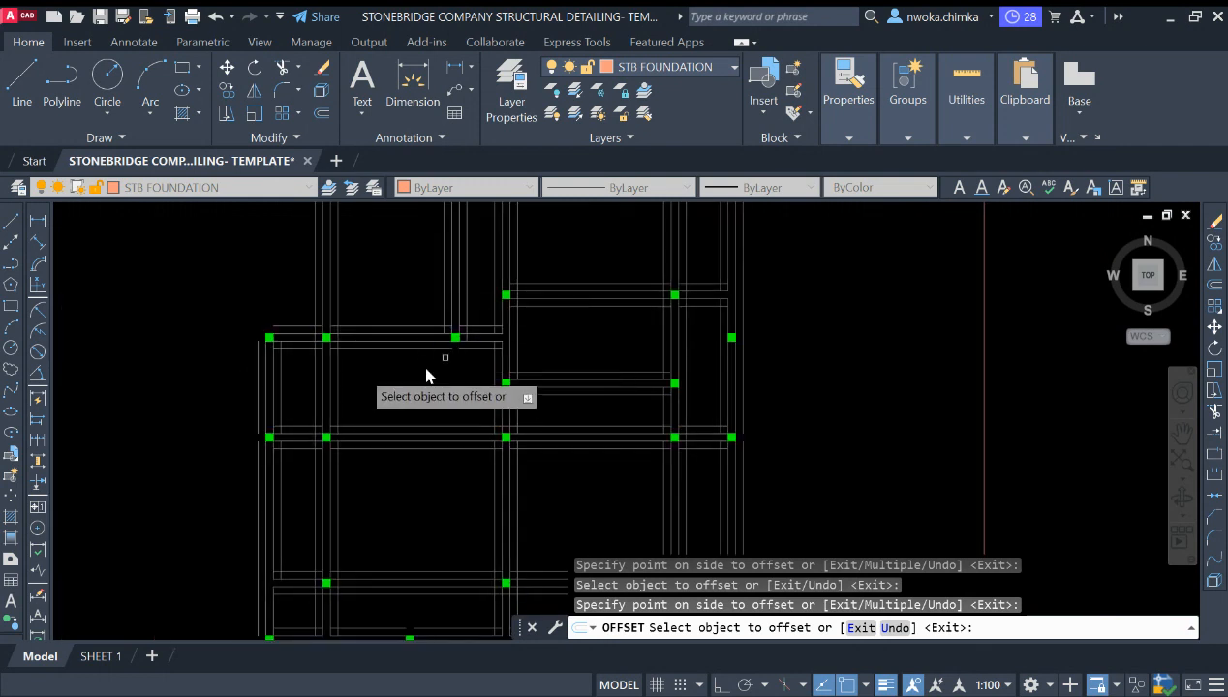
{"action": "middle_click_drag", "start_coordinate": [384, 375], "coordinate": [400, 392]}
{"action": "scroll", "coordinate": [571, 354], "scroll_direction": "down", "scroll_amount": 3}
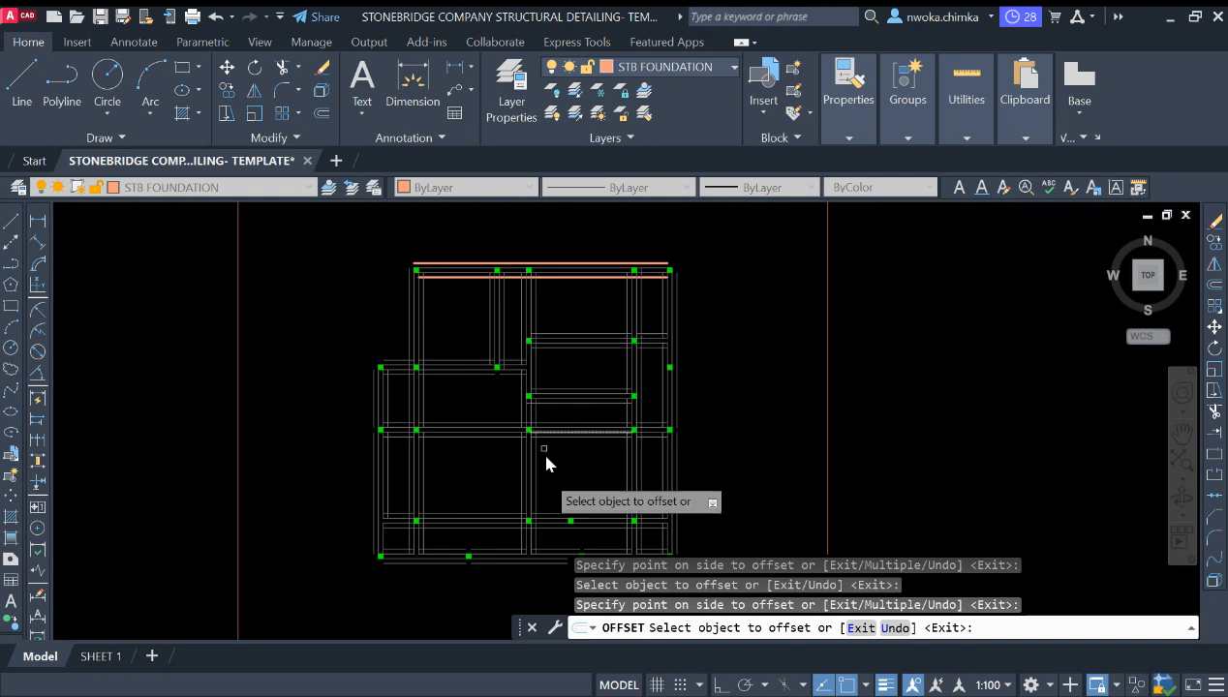
{"action": "scroll", "coordinate": [538, 499], "scroll_direction": "up", "scroll_amount": 4}
{"action": "mouse_move", "coordinate": [542, 499]}
{"action": "middle_mouse_down"}
{"action": "mouse_move", "coordinate": [523, 370]}
{"action": "mouse_move", "coordinate": [620, 467]}
{"action": "mouse_move", "coordinate": [619, 484]}
{"action": "middle_mouse_up"}
{"action": "scroll", "coordinate": [615, 370], "scroll_direction": "down", "scroll_amount": 2}
{"action": "middle_click_drag", "start_coordinate": [535, 343], "coordinate": [474, 397]}
{"action": "key", "text": "Escape"}
Match the properties of the north wall's orange foundation line to the east offset line of the northwestern interior vertical wall
{"action": "middle_click_drag", "start_coordinate": [502, 307], "coordinate": [496, 375]}
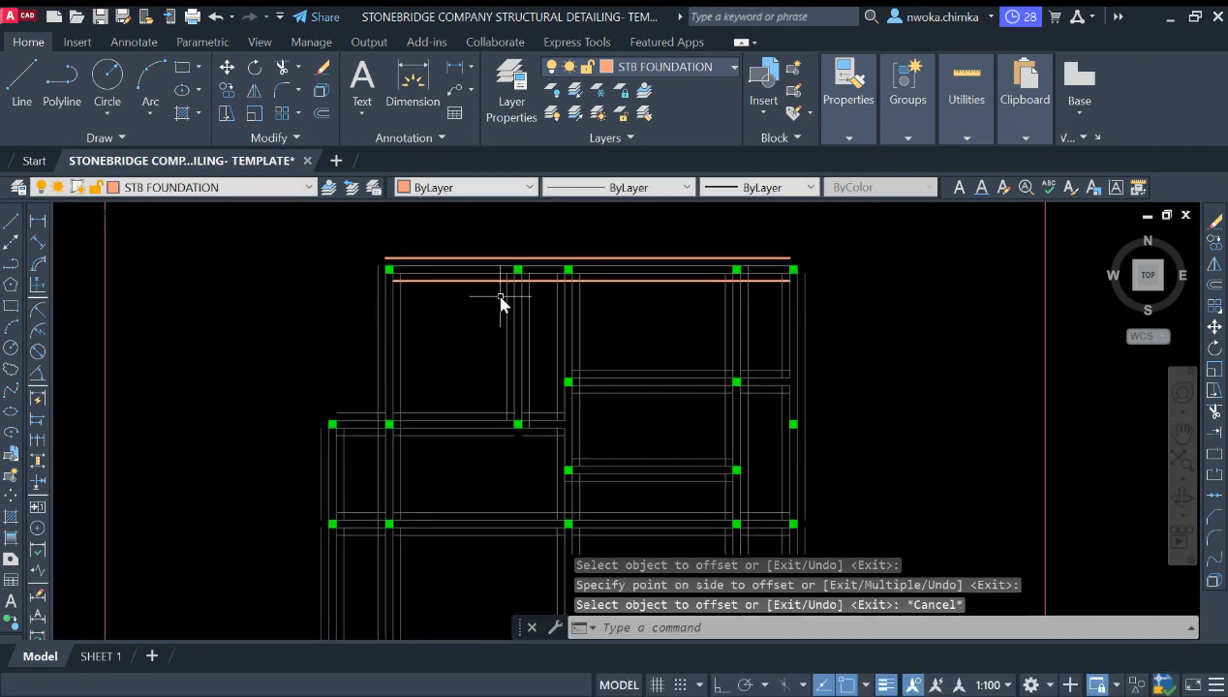
{"action": "scroll", "coordinate": [523, 268], "scroll_direction": "up", "scroll_amount": 2}
{"action": "type", "text": "ma"}
{"action": "key", "text": "Return"}
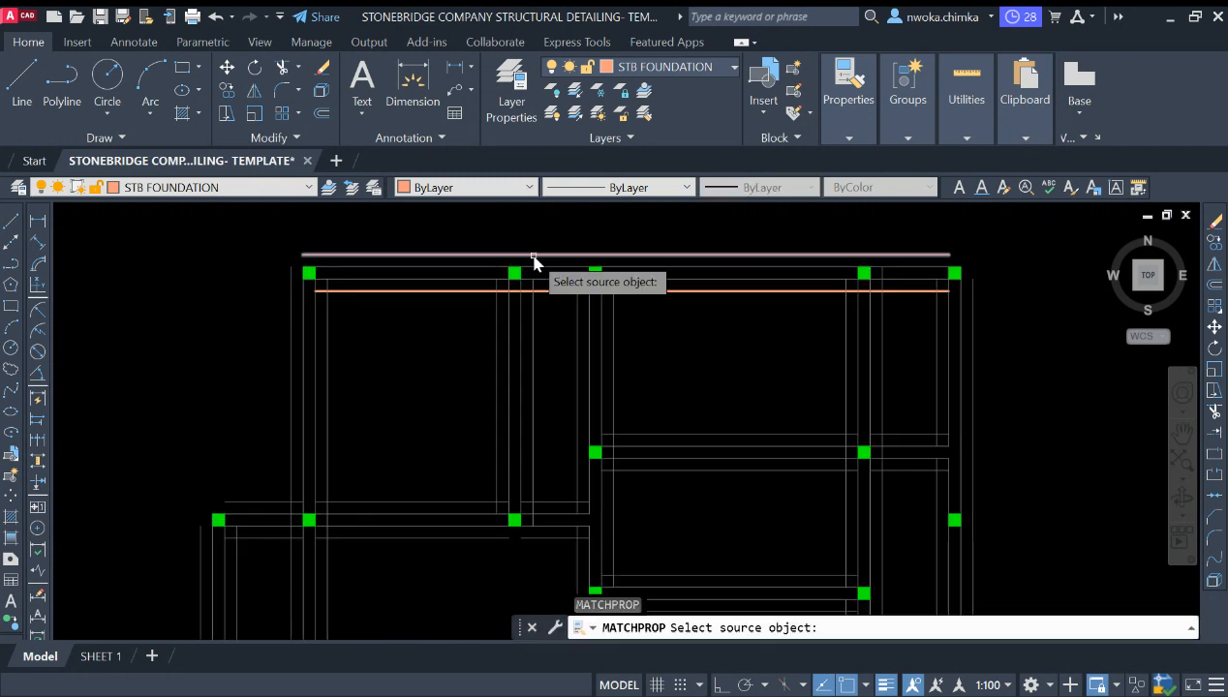
{"action": "left_click", "coordinate": [553, 257]}
{"action": "scroll", "coordinate": [543, 328], "scroll_direction": "up", "scroll_amount": 3}
{"action": "left_click", "coordinate": [546, 325]}
{"action": "left_click", "coordinate": [517, 364]}
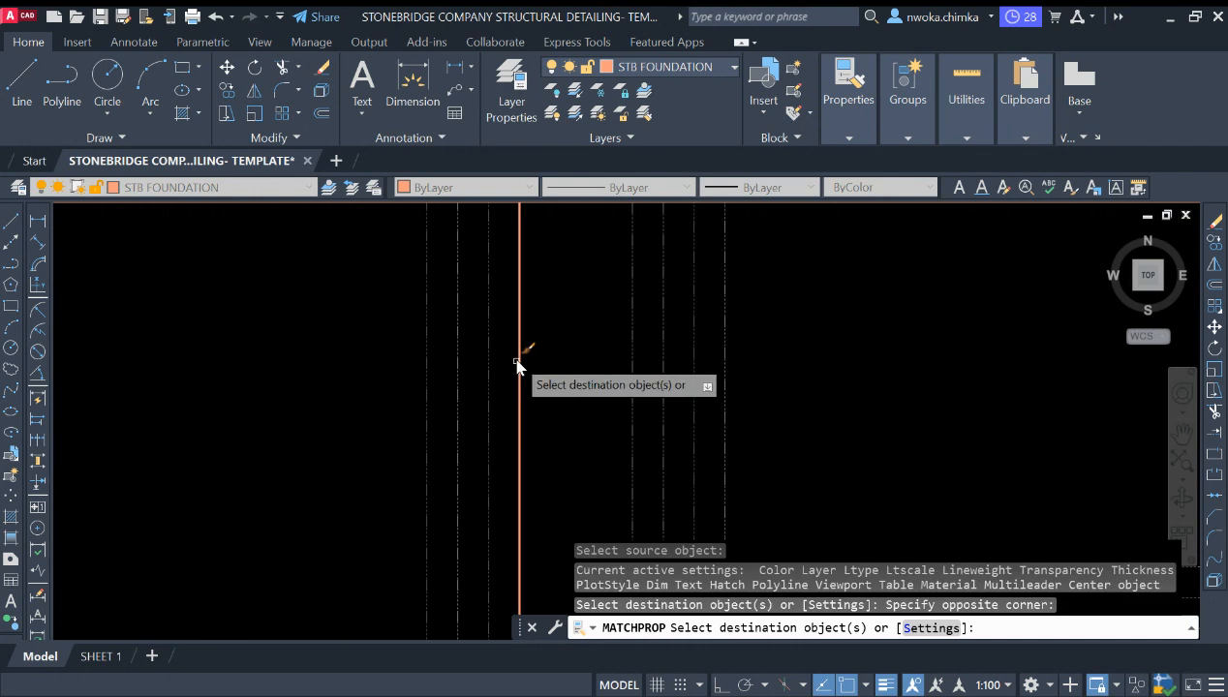
{"action": "left_click", "coordinate": [506, 312]}
{"action": "left_click", "coordinate": [548, 311]}
{"action": "left_click", "coordinate": [515, 333]}
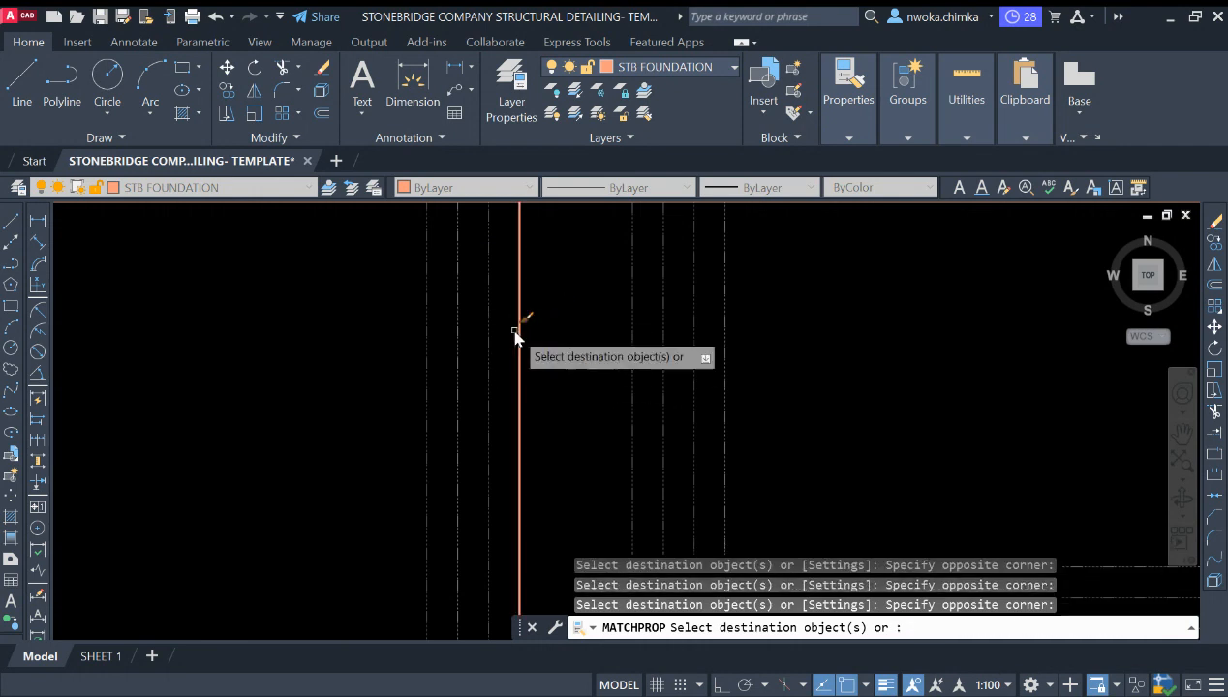
Match the same foundation line properties to that wall's west offset line and both offset lines of the central vertical wall
{"action": "left_click", "coordinate": [421, 359]}
{"action": "left_click", "coordinate": [638, 327]}
{"action": "left_click", "coordinate": [627, 330]}
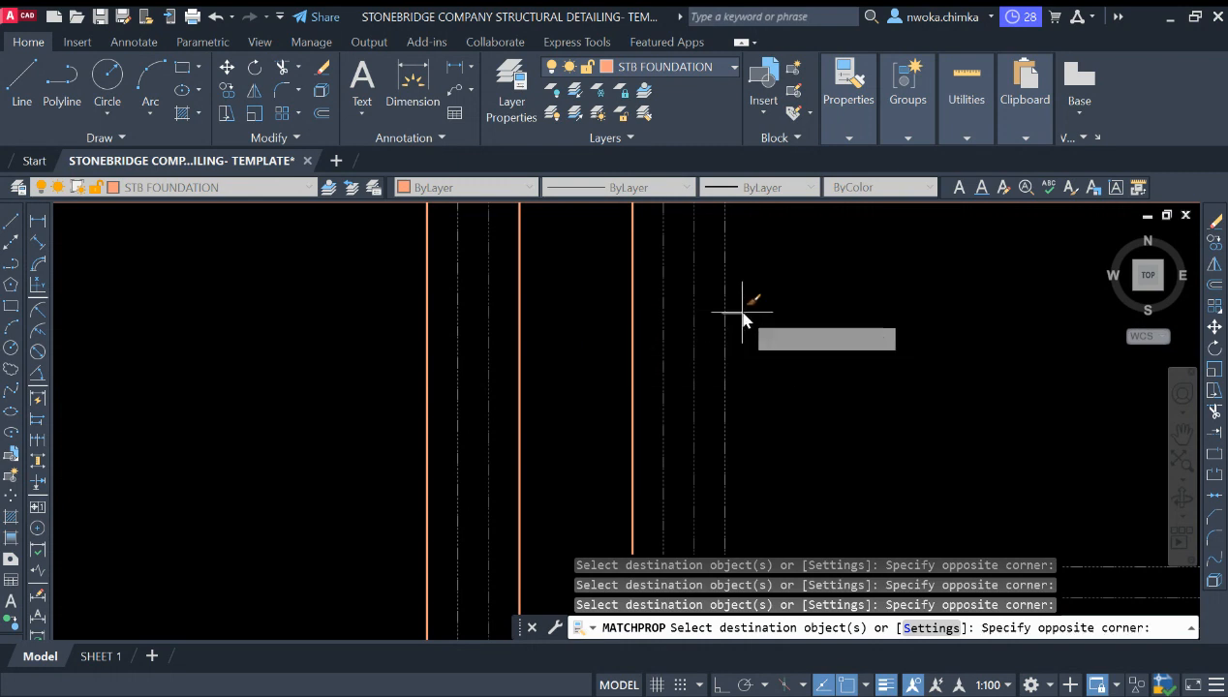
{"action": "left_click", "coordinate": [723, 332]}
{"action": "key", "text": "Escape"}
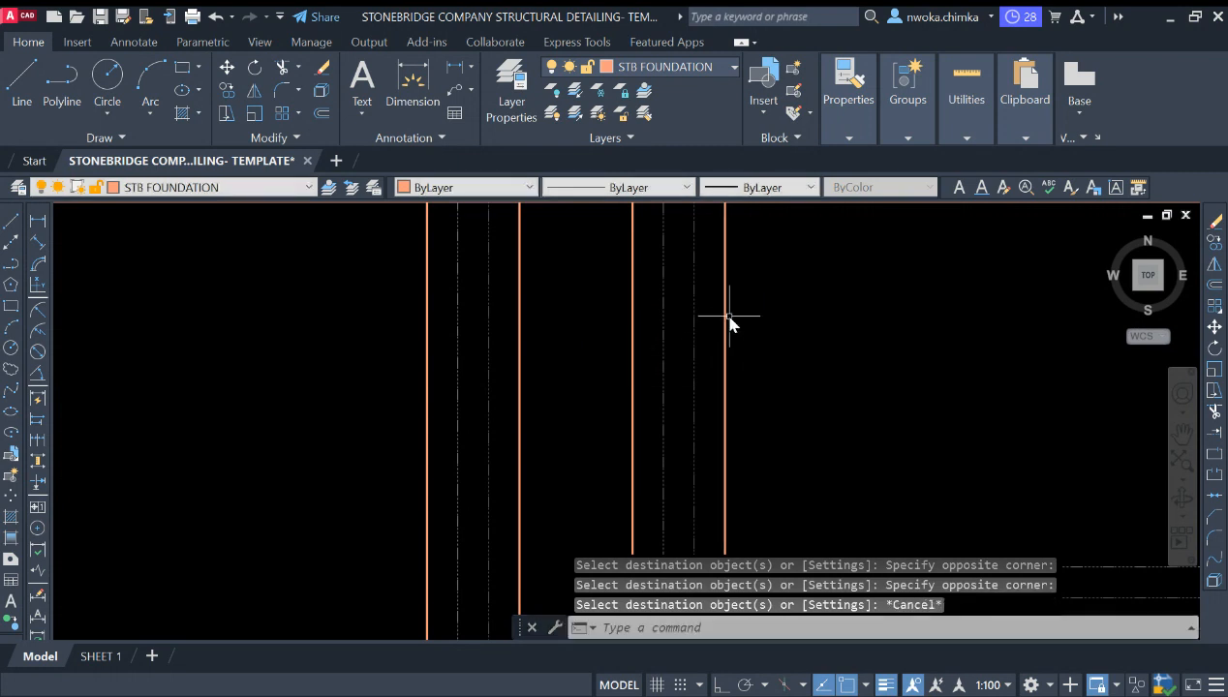
Examine the central vertical wall's two orange offset lines along their length up to the north wall
{"action": "left_click", "coordinate": [731, 315]}
{"action": "left_click", "coordinate": [707, 332]}
{"action": "left_click", "coordinate": [636, 347]}
{"action": "left_click", "coordinate": [608, 352]}
{"action": "scroll", "coordinate": [636, 344], "scroll_direction": "down", "scroll_amount": 2}
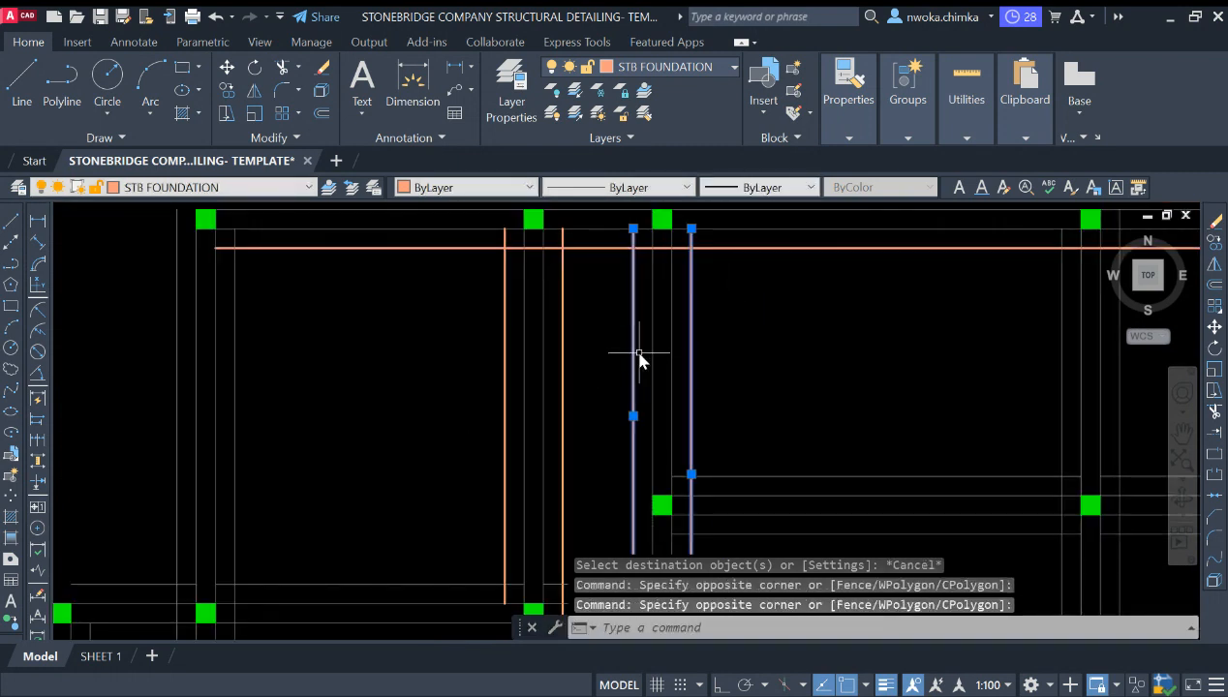
{"action": "scroll", "coordinate": [663, 295], "scroll_direction": "up", "scroll_amount": 2}
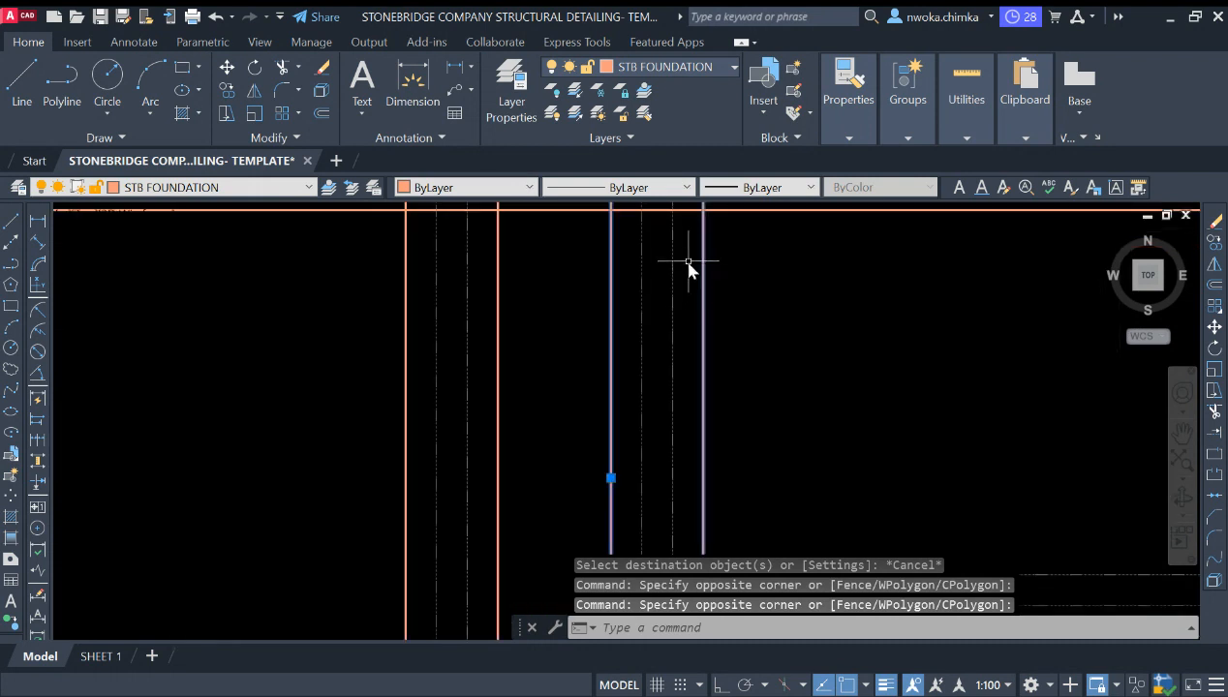
{"action": "scroll", "coordinate": [686, 283], "scroll_direction": "down", "scroll_amount": 2}
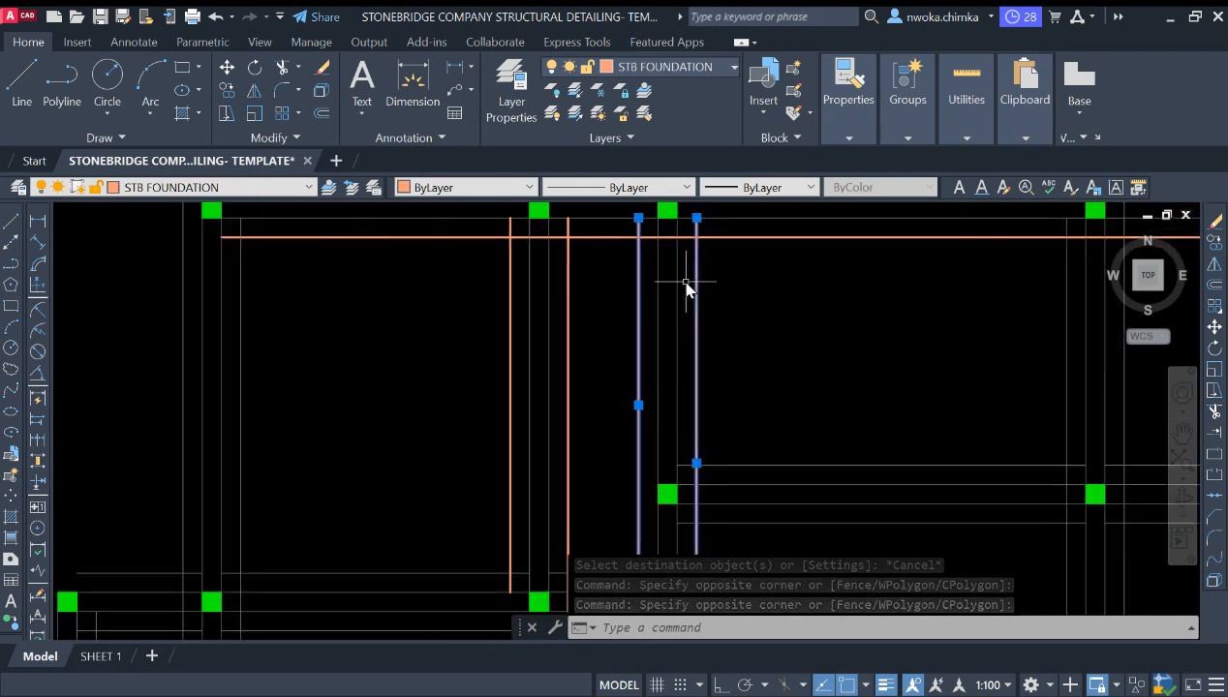
{"action": "scroll", "coordinate": [683, 291], "scroll_direction": "up", "scroll_amount": 2}
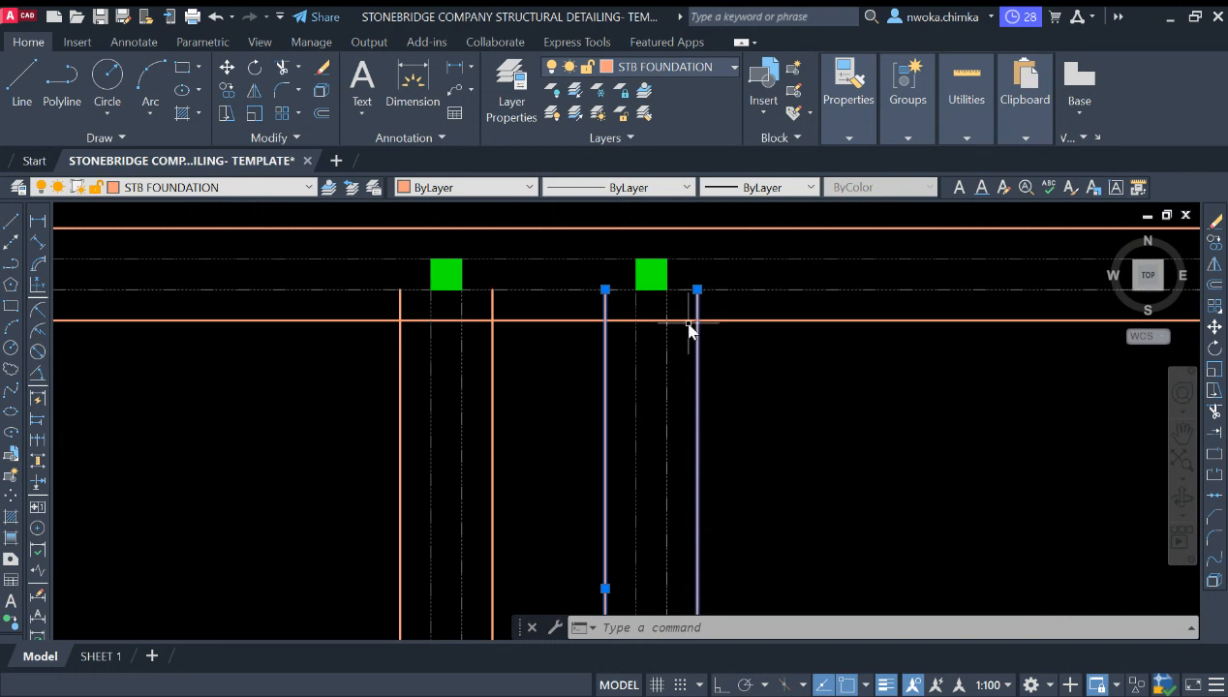
{"action": "scroll", "coordinate": [687, 339], "scroll_direction": "down", "scroll_amount": 2}
{"action": "scroll", "coordinate": [688, 380], "scroll_direction": "up", "scroll_amount": 2}
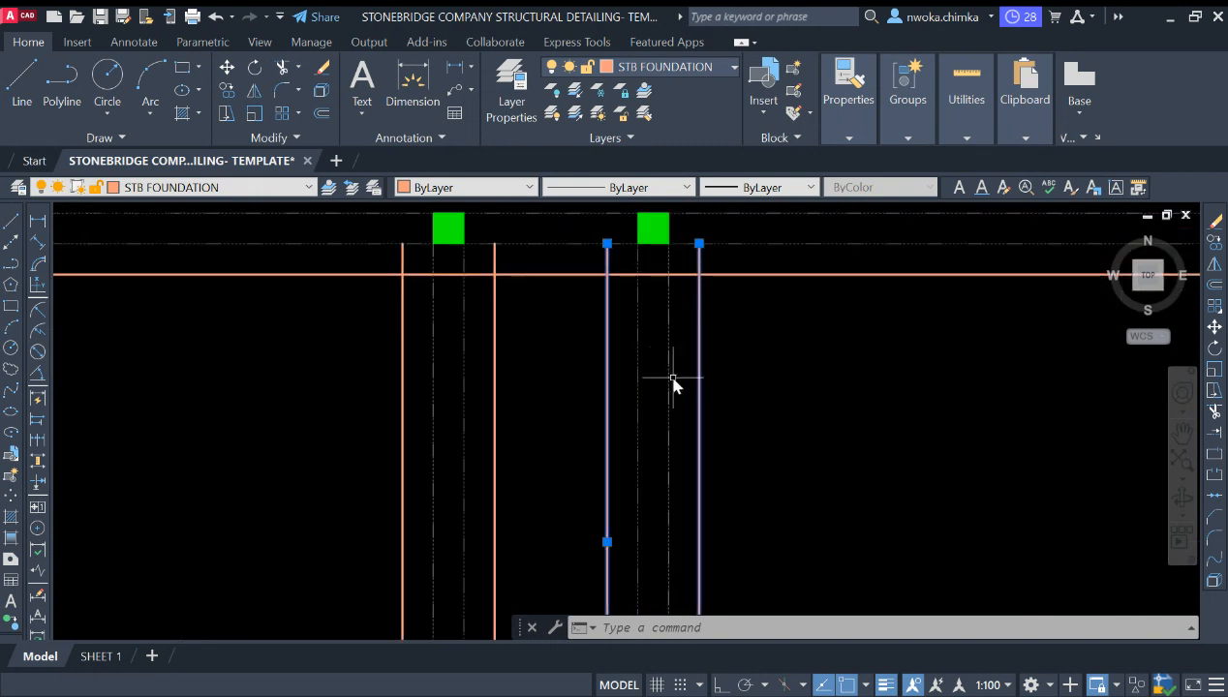
{"action": "scroll", "coordinate": [686, 372], "scroll_direction": "up", "scroll_amount": 2}
{"action": "key", "text": "Escape"}
Examine the central vertical wall's own hidden-detail lines against the foundation lines on either side
{"action": "left_click", "coordinate": [674, 290]}
{"action": "left_click", "coordinate": [609, 323]}
{"action": "scroll", "coordinate": [620, 339], "scroll_direction": "down", "scroll_amount": 2}
{"action": "scroll", "coordinate": [649, 343], "scroll_direction": "down", "scroll_amount": 2}
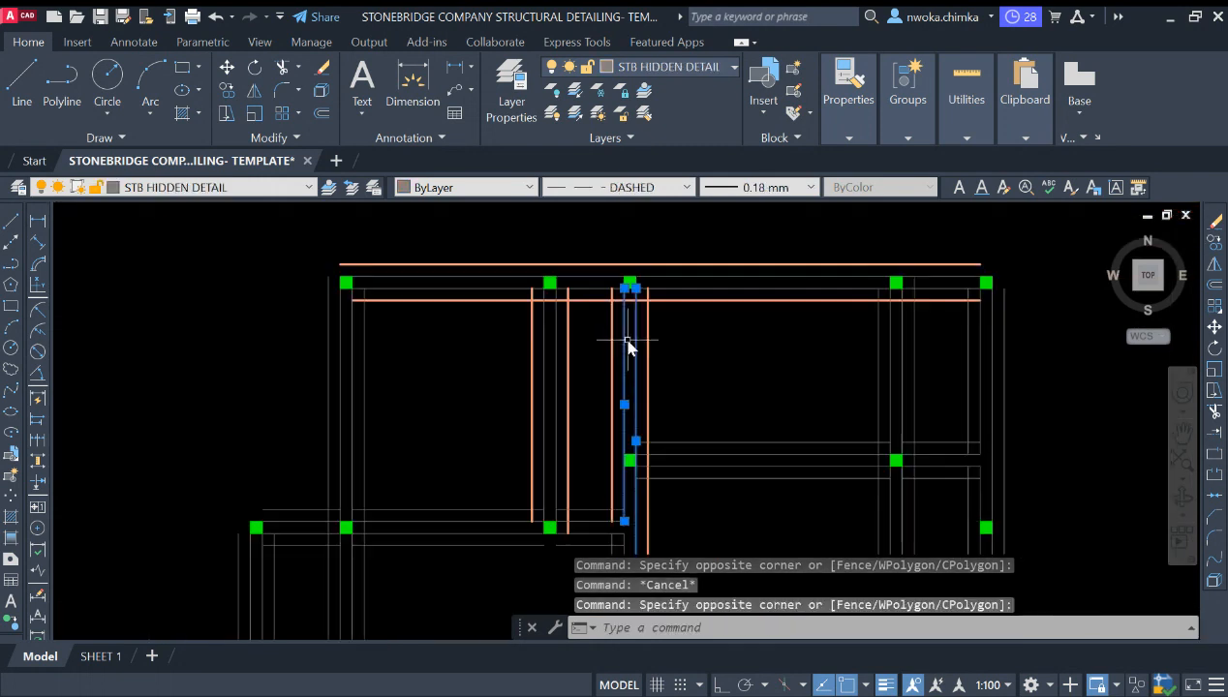
{"action": "key", "text": "Escape"}
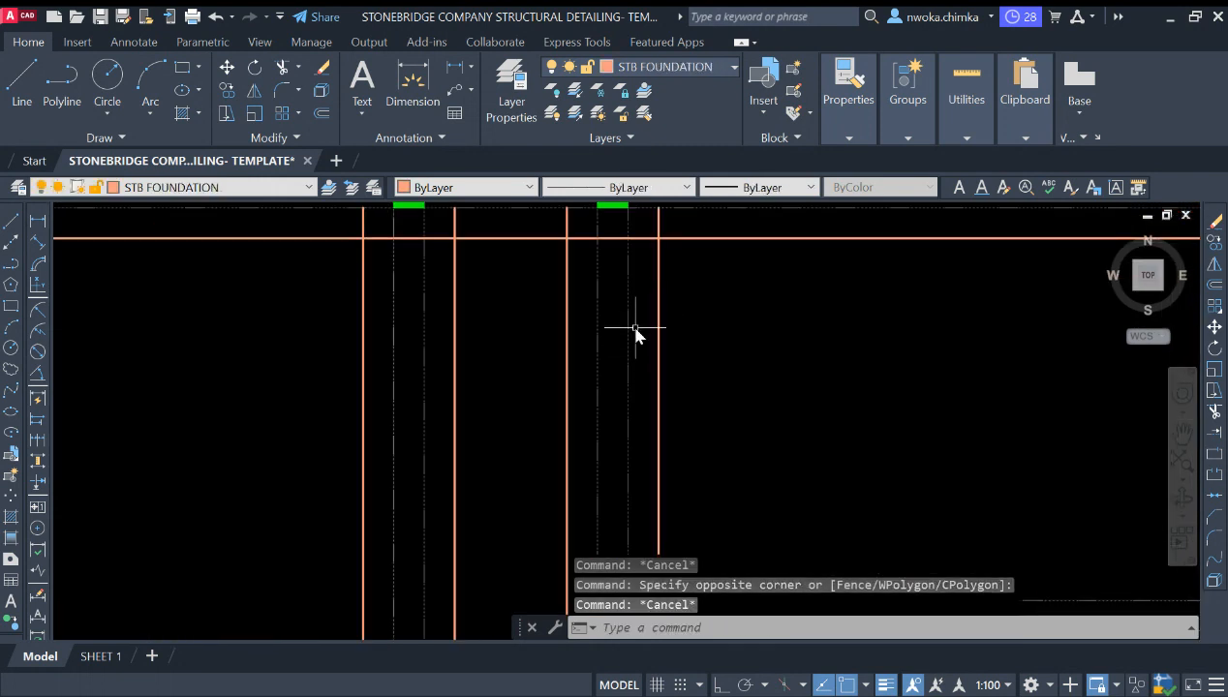
{"action": "scroll", "coordinate": [635, 329], "scroll_direction": "down", "scroll_amount": 2}
{"action": "scroll", "coordinate": [644, 361], "scroll_direction": "up", "scroll_amount": 2}
{"action": "scroll", "coordinate": [594, 322], "scroll_direction": "down", "scroll_amount": 3}
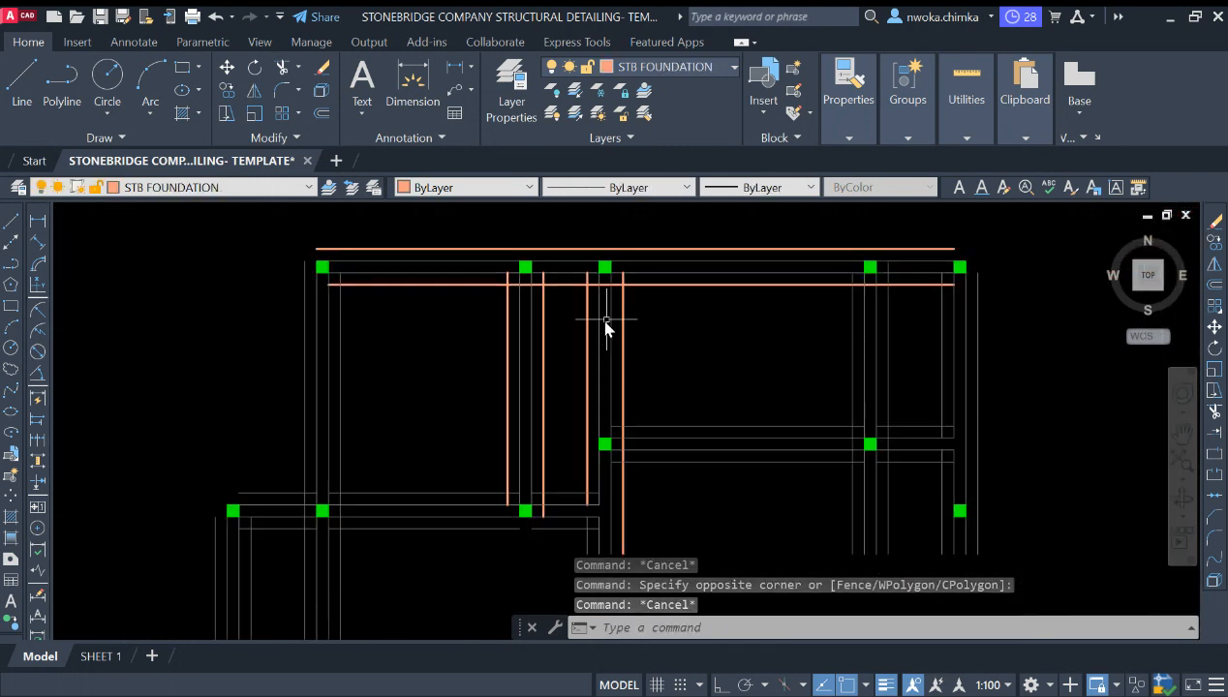
Match the properties of the north wall's inner foundation line to both offset lines of the west wall's northern stretch
{"action": "scroll", "coordinate": [434, 273], "scroll_direction": "up", "scroll_amount": 3}
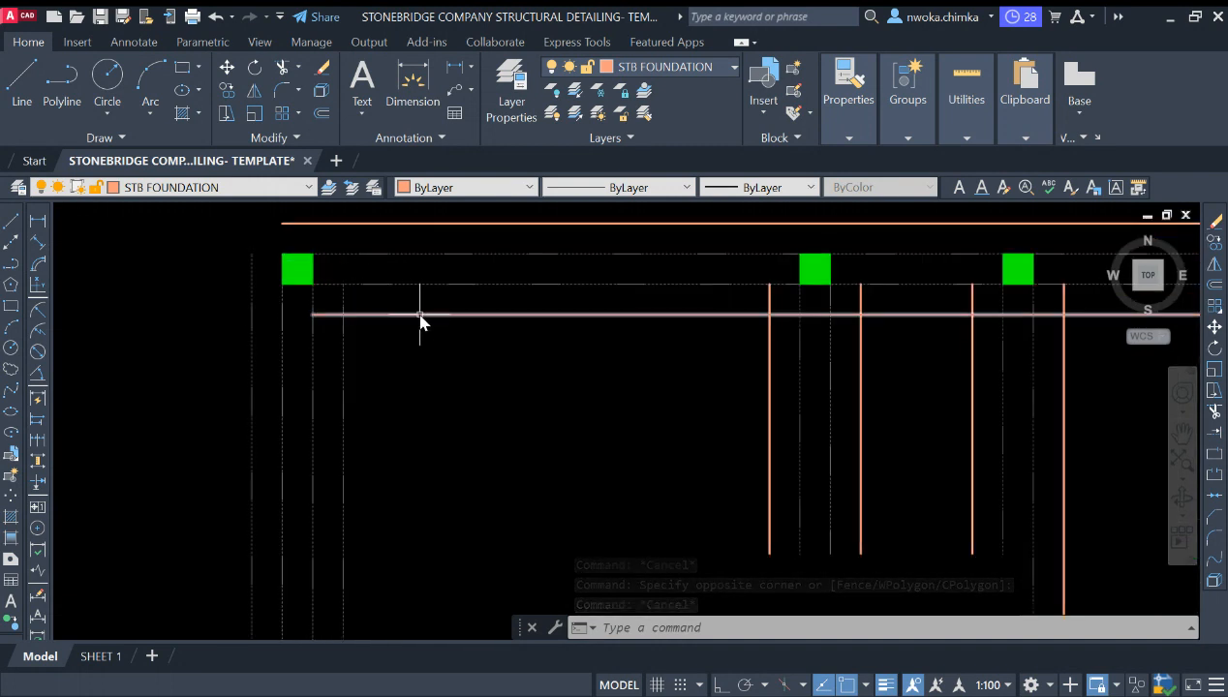
{"action": "type", "text": "M"}
{"action": "type", "text": "ma"}
{"action": "key", "text": "Return"}
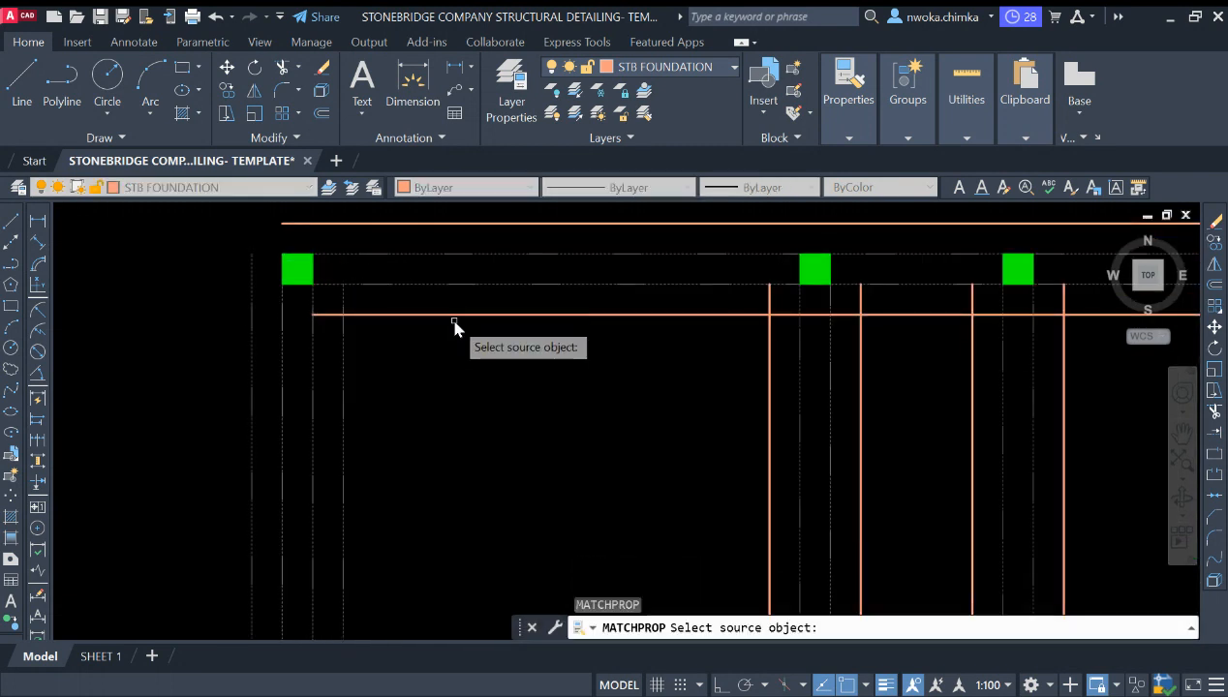
{"action": "left_click", "coordinate": [459, 315]}
{"action": "left_click", "coordinate": [354, 370]}
{"action": "left_click", "coordinate": [334, 386]}
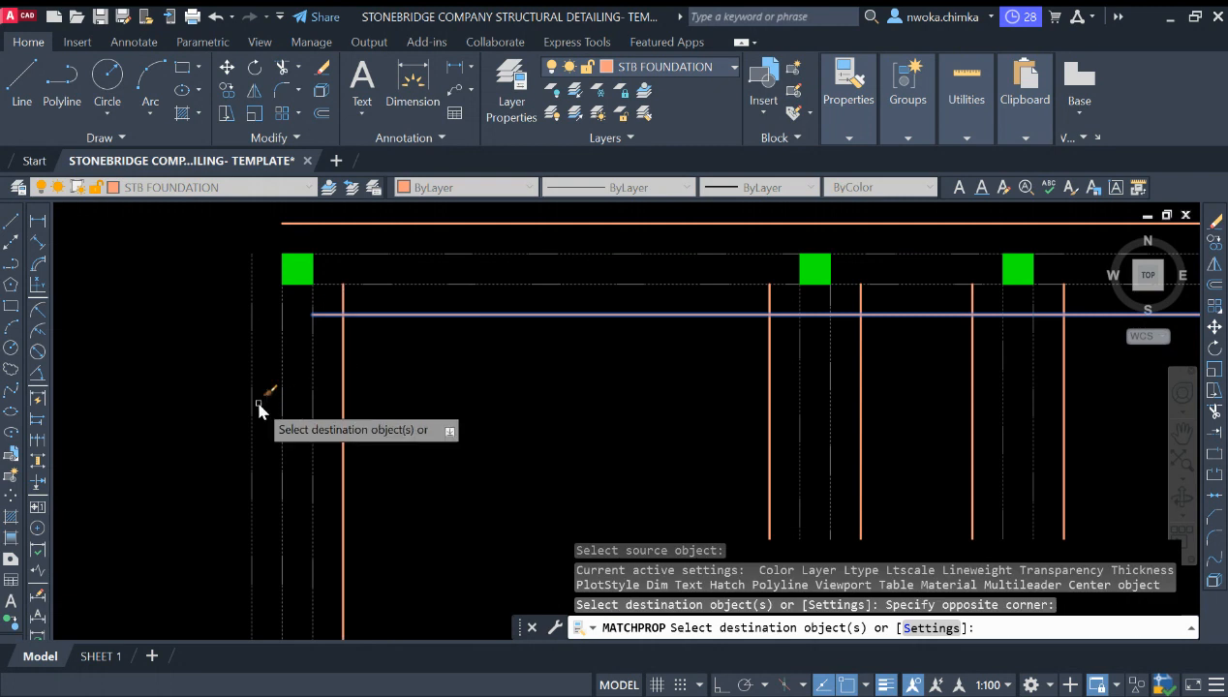
{"action": "left_click", "coordinate": [261, 408]}
{"action": "left_click", "coordinate": [221, 407]}
Match the foundation properties to the offset lines of the short horizontal wall at the western step and the west wall below it
{"action": "scroll", "coordinate": [503, 250], "scroll_direction": "down", "scroll_amount": 3}
{"action": "scroll", "coordinate": [447, 435], "scroll_direction": "up", "scroll_amount": 3}
{"action": "left_click", "coordinate": [444, 374]}
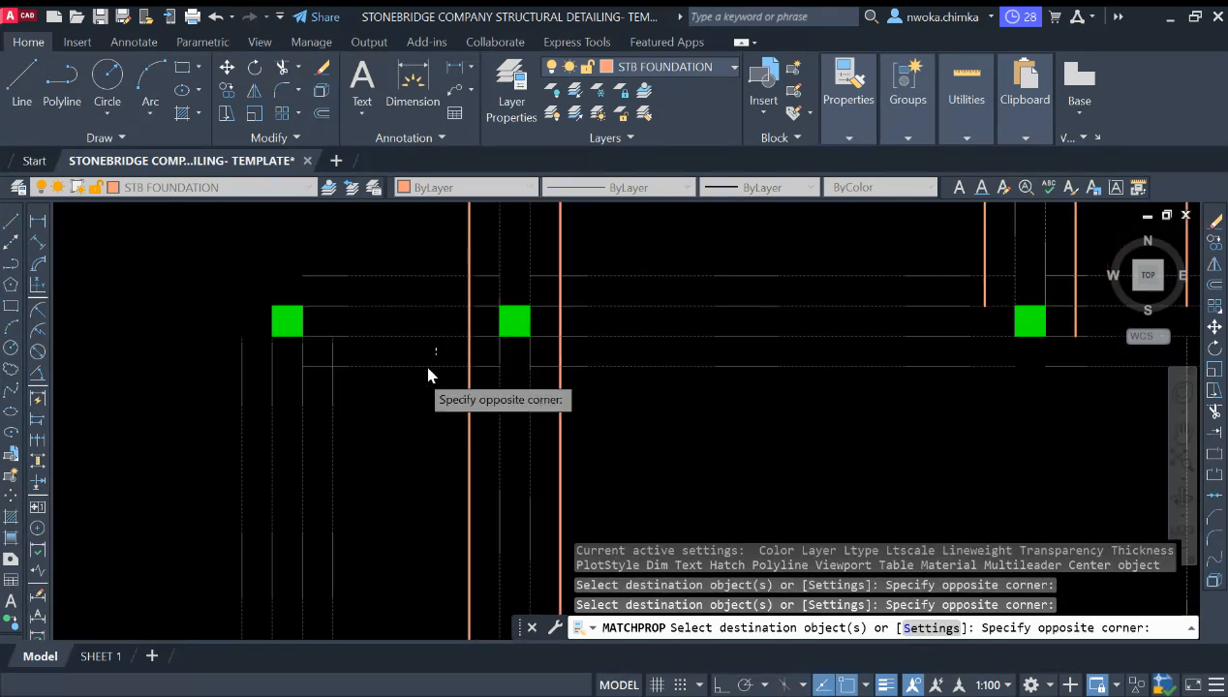
{"action": "left_click", "coordinate": [428, 363]}
{"action": "left_click", "coordinate": [380, 392]}
{"action": "left_click", "coordinate": [331, 418]}
{"action": "left_click", "coordinate": [347, 404]}
{"action": "left_click", "coordinate": [324, 386]}
{"action": "left_click", "coordinate": [370, 286]}
{"action": "left_click", "coordinate": [339, 266]}
{"action": "left_click", "coordinate": [261, 385]}
{"action": "left_click", "coordinate": [228, 399]}
Match the same properties to both offset lines of that horizontal wall's long stretch east of the column
{"action": "left_click", "coordinate": [697, 357]}
{"action": "left_click", "coordinate": [747, 289]}
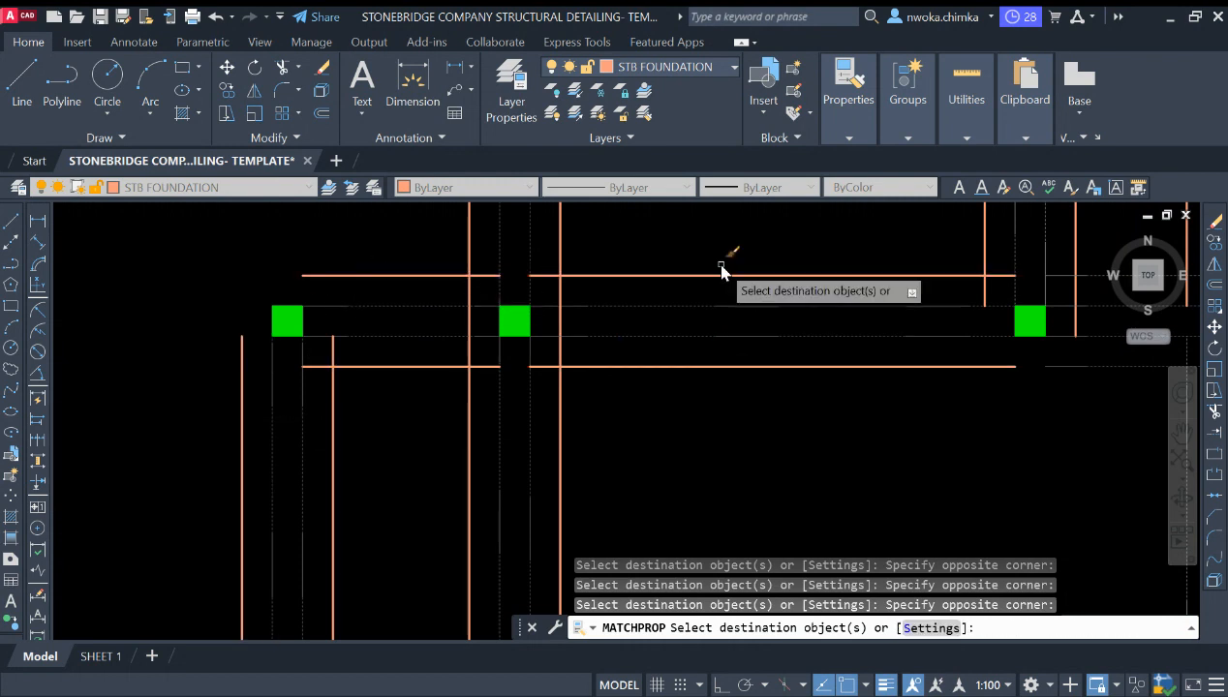
{"action": "left_click", "coordinate": [722, 259]}
Match the foundation properties to the upper and lower offset lines of the next horizontal wall south, on both sides of its interior column
{"action": "scroll", "coordinate": [705, 238], "scroll_direction": "down", "scroll_amount": 4}
{"action": "middle_click_drag", "start_coordinate": [635, 389], "coordinate": [606, 284]}
{"action": "scroll", "coordinate": [569, 302], "scroll_direction": "up", "scroll_amount": 5}
{"action": "left_click", "coordinate": [569, 302]}
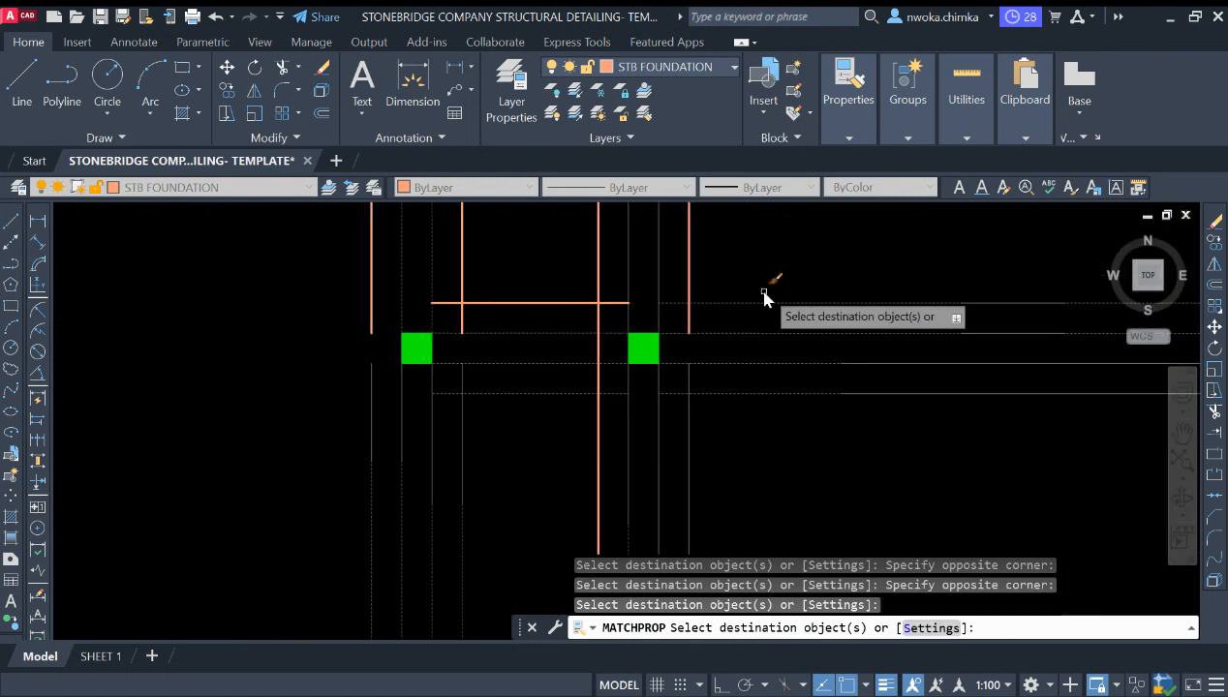
{"action": "left_click", "coordinate": [770, 277]}
{"action": "left_click", "coordinate": [743, 319]}
{"action": "left_click", "coordinate": [722, 387]}
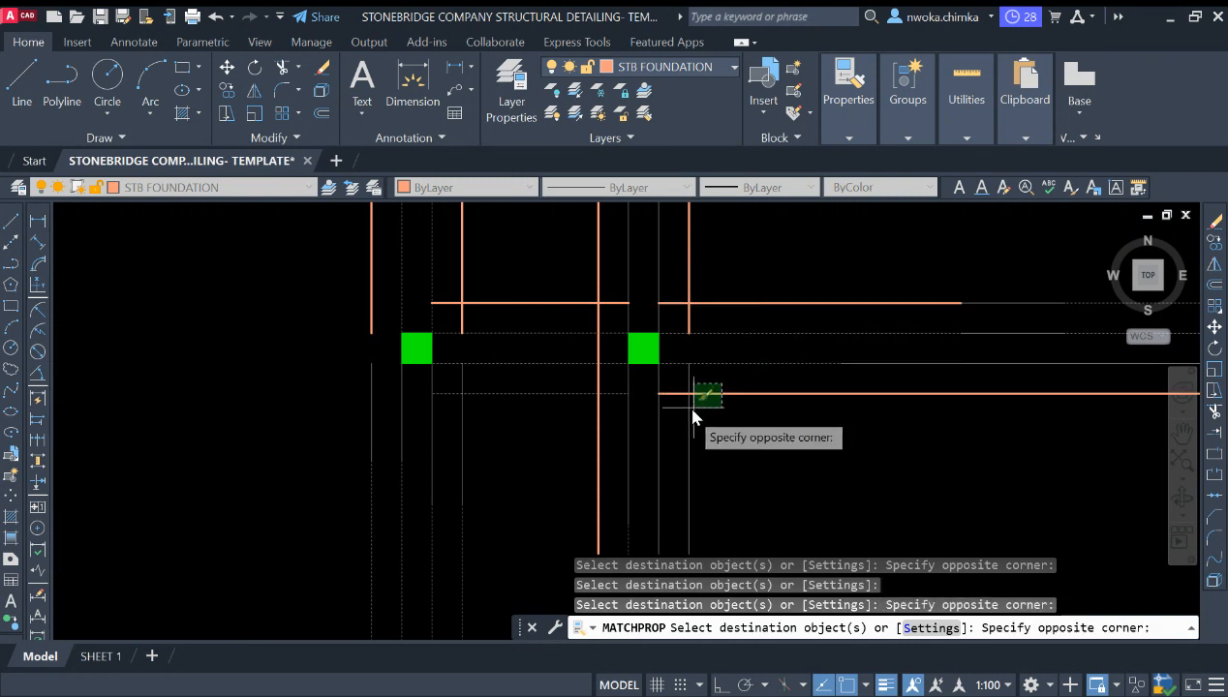
{"action": "left_click", "coordinate": [683, 406]}
{"action": "left_click", "coordinate": [581, 381]}
{"action": "left_click", "coordinate": [566, 408]}
Match the foundation properties to the offset lines of the two western vertical walls continuing south of that horizontal wall
{"action": "scroll", "coordinate": [512, 399], "scroll_direction": "down", "scroll_amount": 2}
{"action": "left_click", "coordinate": [569, 397]}
{"action": "left_click", "coordinate": [498, 431]}
{"action": "left_click", "coordinate": [493, 411]}
{"action": "left_click", "coordinate": [380, 283]}
Match the foundation properties to the offset lines of the horizontal wall just above the south wall, on both sides of the column
{"action": "scroll", "coordinate": [383, 241], "scroll_direction": "down", "scroll_amount": 2}
{"action": "scroll", "coordinate": [504, 395], "scroll_direction": "up", "scroll_amount": 4}
{"action": "left_click", "coordinate": [430, 408]}
{"action": "left_click", "coordinate": [414, 470]}
{"action": "left_click", "coordinate": [412, 492]}
{"action": "left_click", "coordinate": [751, 387]}
{"action": "left_click", "coordinate": [701, 427]}
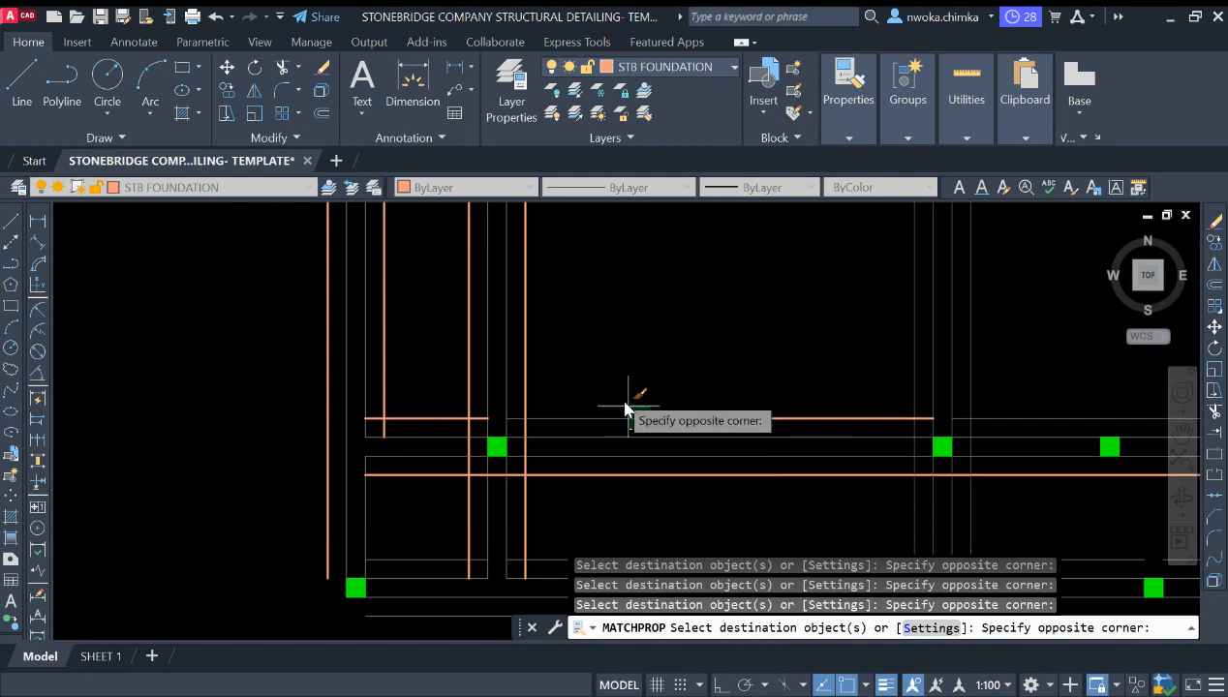
Match the foundation properties to the south wall's outer offset line and short inner wall line at the southwest corner, and end the command
{"action": "scroll", "coordinate": [603, 438], "scroll_direction": "down", "scroll_amount": 3}
{"action": "scroll", "coordinate": [548, 403], "scroll_direction": "up", "scroll_amount": 3}
{"action": "left_click", "coordinate": [543, 392]}
{"action": "left_click", "coordinate": [528, 423]}
{"action": "key", "text": "Escape"}
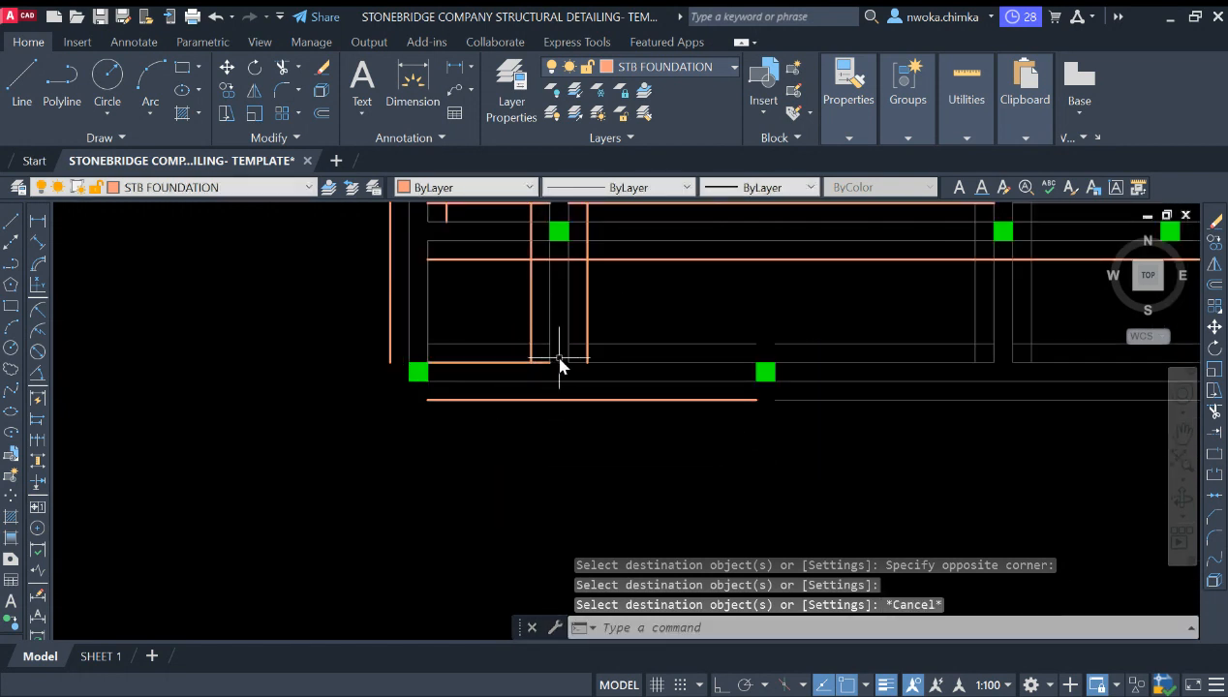
{"action": "type", "text": "MA"}
{"action": "key", "text": "Return"}
{"action": "left_click", "coordinate": [639, 359]}
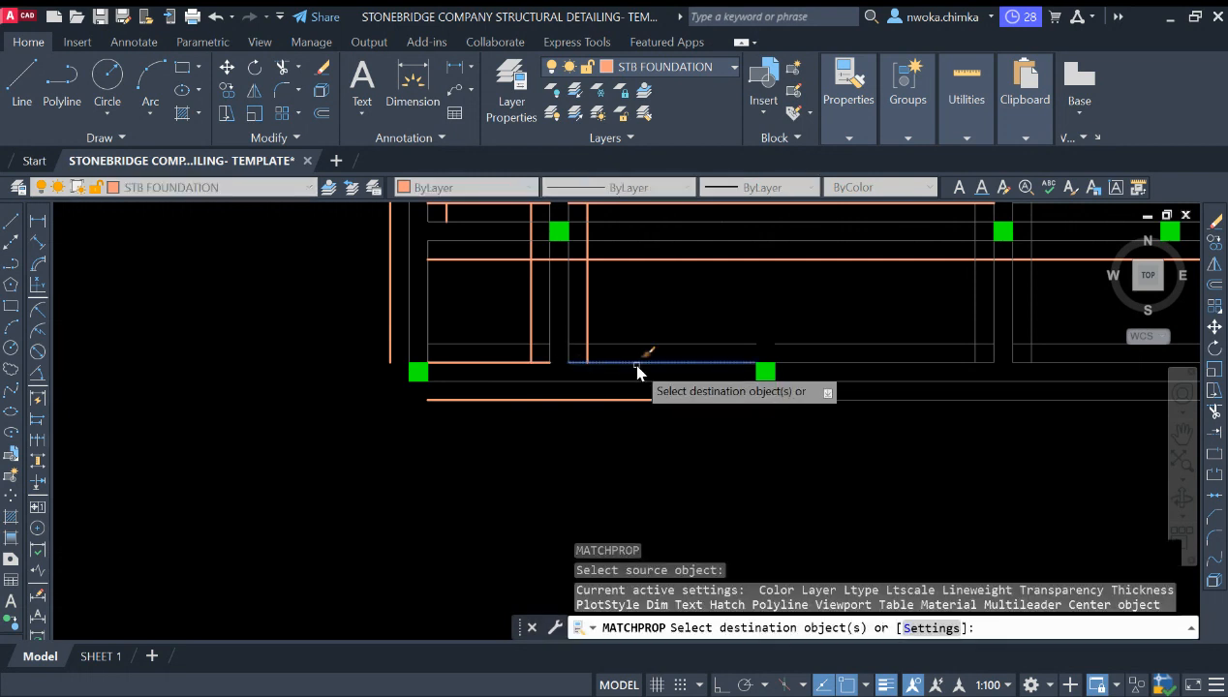
{"action": "left_click", "coordinate": [518, 373]}
{"action": "key", "text": "Escape"}
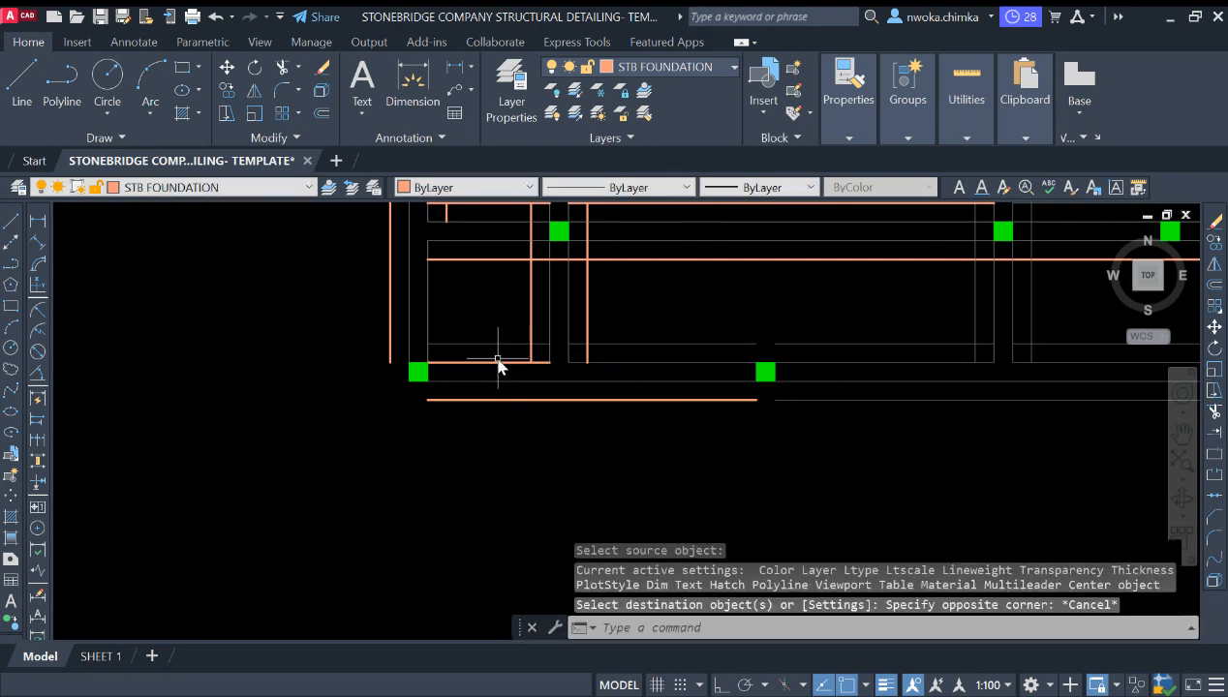
{"action": "key", "text": "Escape"}
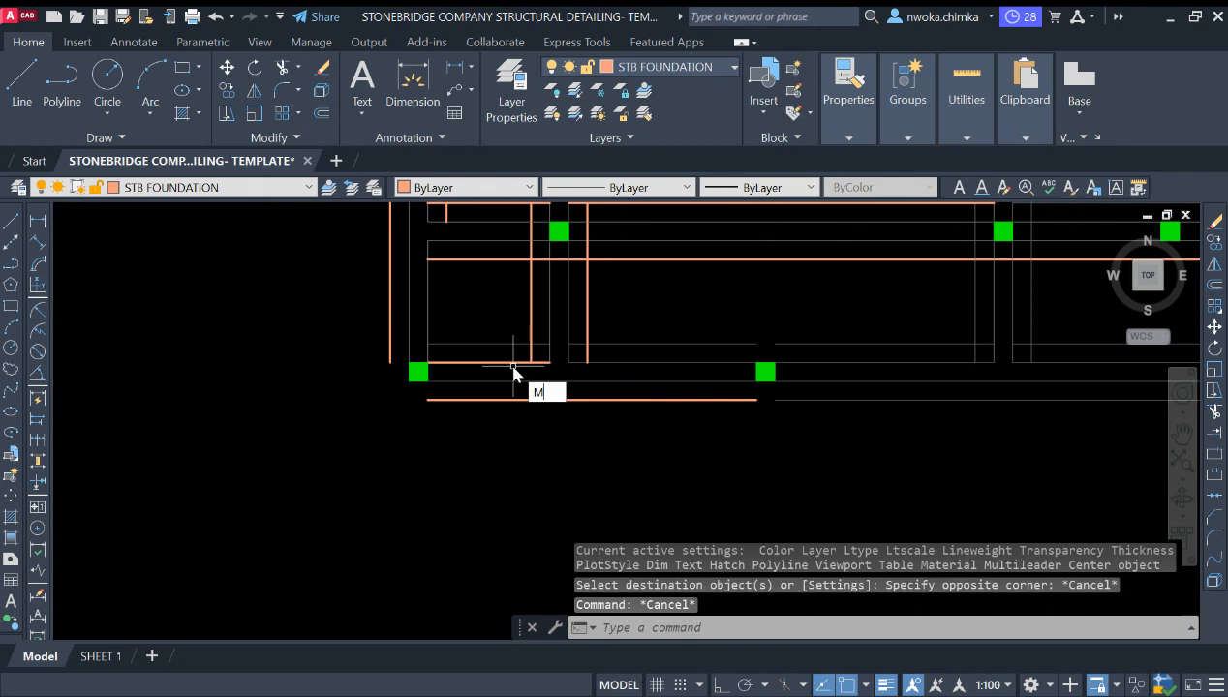
Match the properties of the adjacent hidden-detail wall line to the orange inner wall line at the southwest corner
{"action": "type", "text": "MA"}
{"action": "key", "text": "Return"}
{"action": "left_click", "coordinate": [622, 361]}
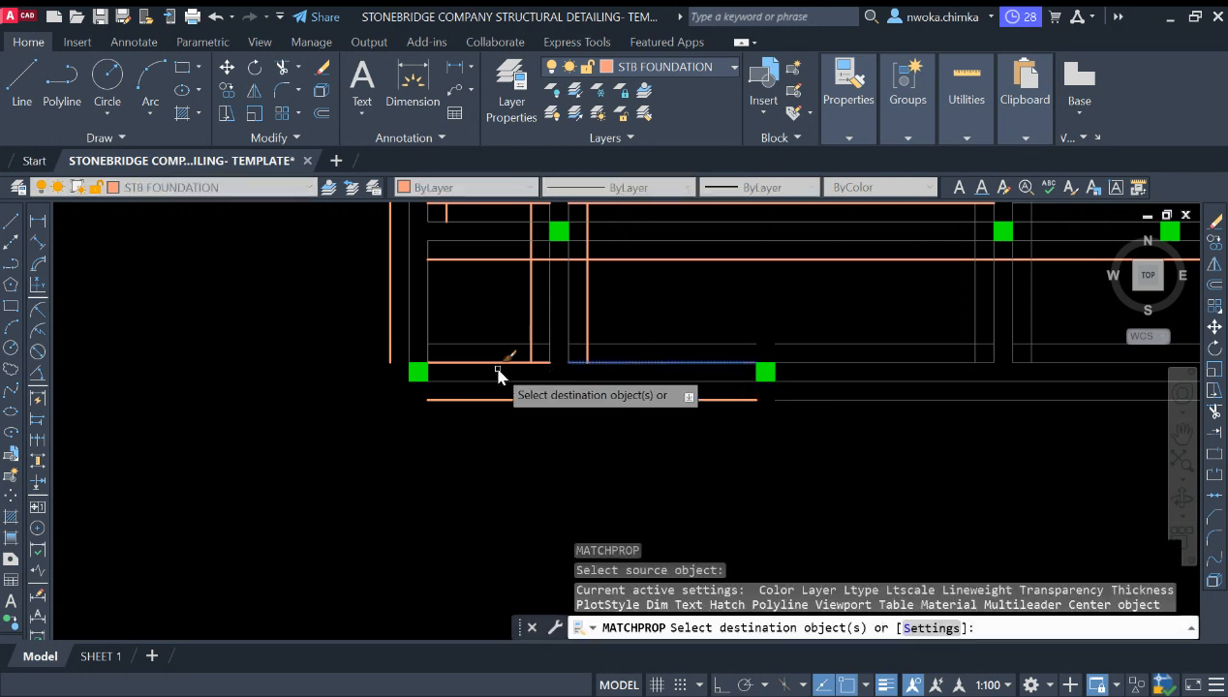
{"action": "key", "text": "Escape"}
Match the vertical foundation line's properties to the south wall's two inner offset line segments beside the southwest corner
{"action": "middle_click_drag", "start_coordinate": [503, 355], "coordinate": [463, 398]}
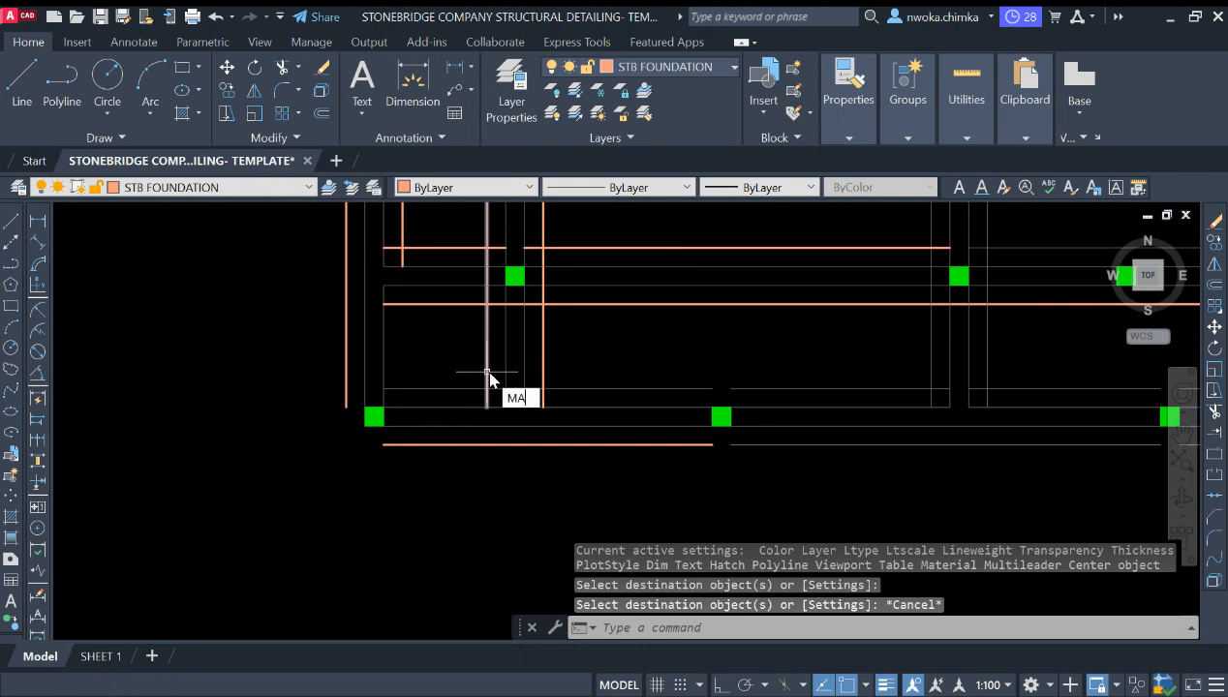
{"action": "type", "text": "MA"}
{"action": "key", "text": "Return"}
{"action": "left_click", "coordinate": [542, 369]}
{"action": "left_click", "coordinate": [570, 387]}
{"action": "left_click", "coordinate": [474, 391]}
{"action": "left_click", "coordinate": [474, 392]}
{"action": "left_click", "coordinate": [443, 372]}
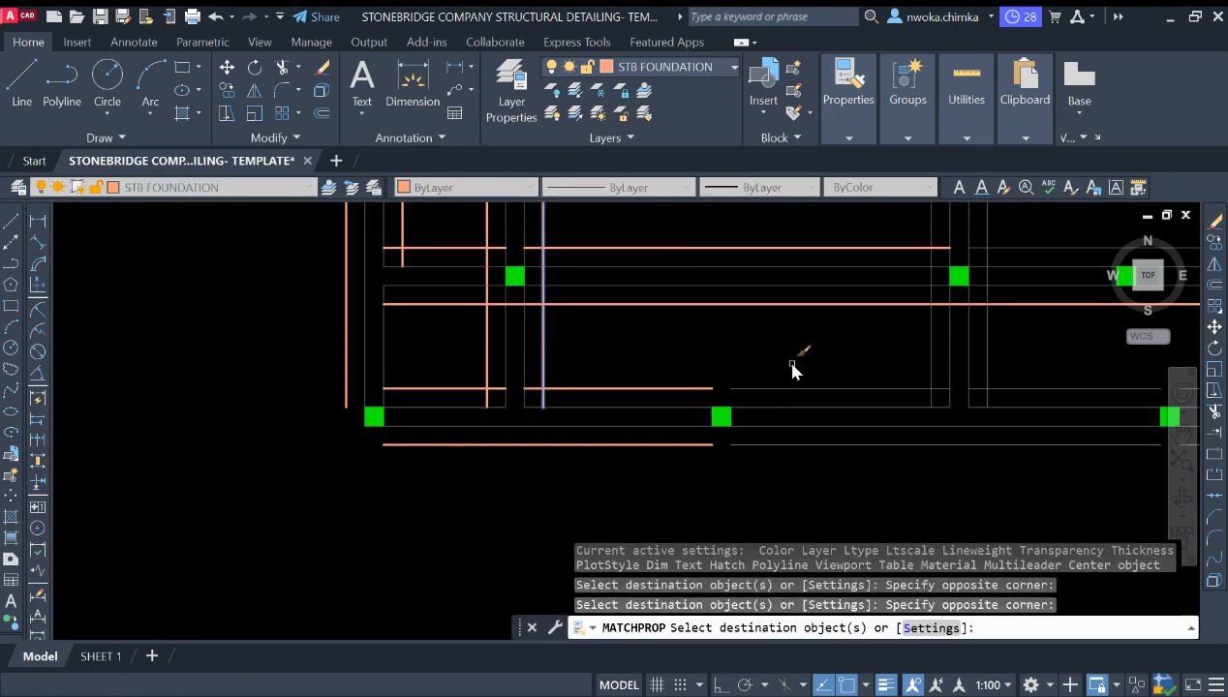
Match the foundation properties to the offset lines of the south wall's next stretch east and the vertical wall meeting it
{"action": "middle_click_drag", "start_coordinate": [823, 362], "coordinate": [527, 382]}
{"action": "left_click", "coordinate": [538, 386]}
{"action": "left_click", "coordinate": [496, 418]}
{"action": "left_click", "coordinate": [508, 478]}
{"action": "left_click", "coordinate": [597, 499]}
{"action": "scroll", "coordinate": [697, 380], "scroll_direction": "up", "scroll_amount": 3}
{"action": "left_click", "coordinate": [748, 401]}
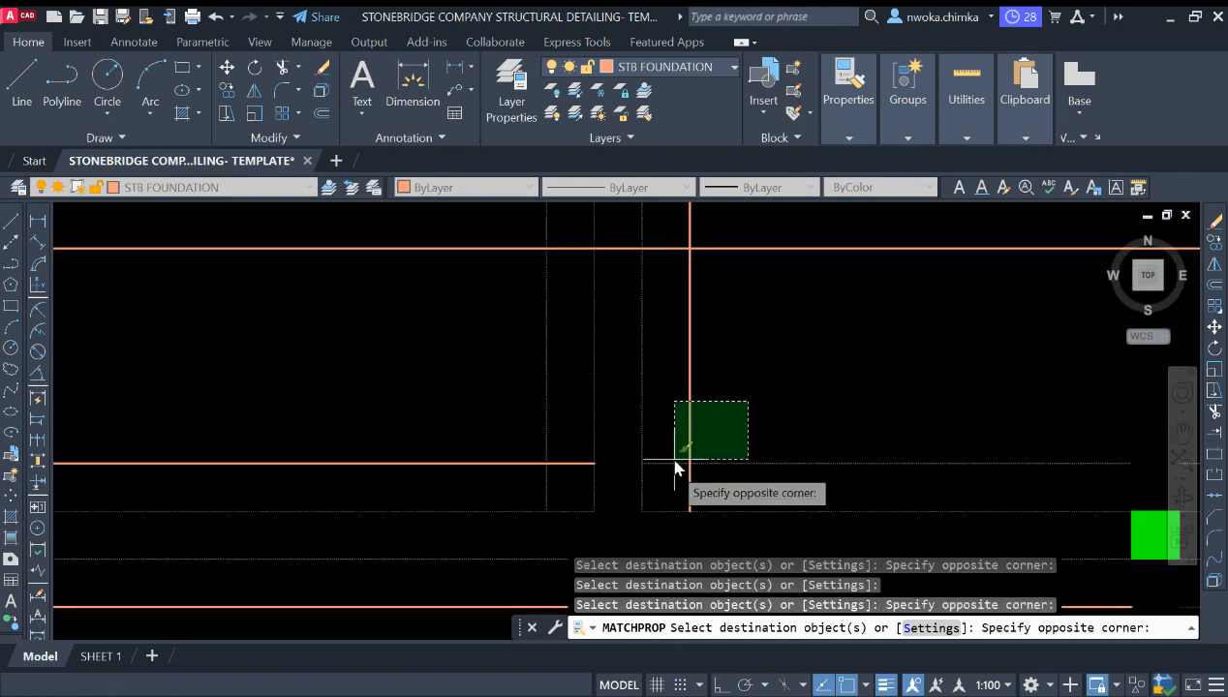
Apply the STB FOUNDATION layer properties to the foundation lines along the plan's lower walls with Match Properties
{"action": "left_click", "coordinate": [666, 469]}
{"action": "left_click", "coordinate": [567, 435]}
{"action": "left_click", "coordinate": [508, 437]}
{"action": "scroll", "coordinate": [435, 390], "scroll_direction": "down", "scroll_amount": 3}
{"action": "scroll", "coordinate": [829, 421], "scroll_direction": "up", "scroll_amount": 3}
{"action": "left_click", "coordinate": [829, 417]}
{"action": "scroll", "coordinate": [745, 357], "scroll_direction": "down", "scroll_amount": 3}
{"action": "scroll", "coordinate": [793, 386], "scroll_direction": "up", "scroll_amount": 2}
{"action": "scroll", "coordinate": [727, 387], "scroll_direction": "up", "scroll_amount": 2}
{"action": "left_click", "coordinate": [728, 344]}
{"action": "left_click", "coordinate": [677, 355]}
{"action": "left_click", "coordinate": [555, 329]}
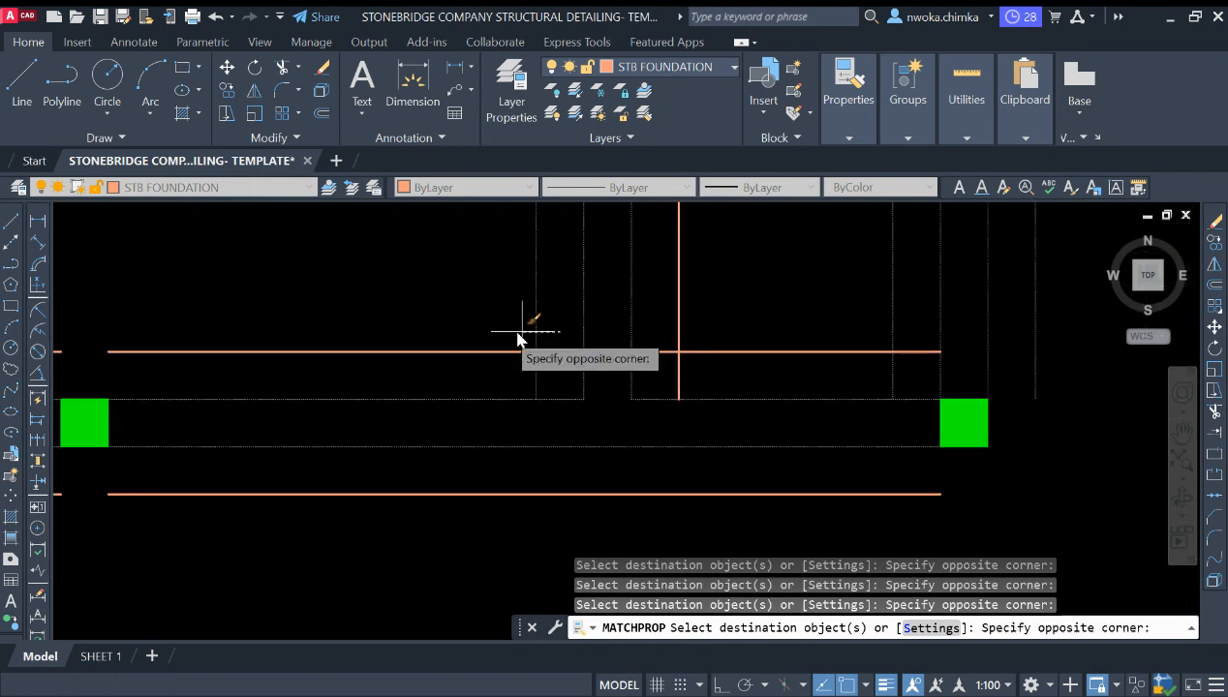
{"action": "left_click", "coordinate": [515, 332]}
Match the remaining grey foundation lines around the lower-right bays to the STB FOUNDATION properties
{"action": "scroll", "coordinate": [649, 412], "scroll_direction": "down", "scroll_amount": 3}
{"action": "middle_click_drag", "start_coordinate": [763, 391], "coordinate": [715, 440]}
{"action": "scroll", "coordinate": [711, 364], "scroll_direction": "up", "scroll_amount": 3}
{"action": "left_click", "coordinate": [692, 366]}
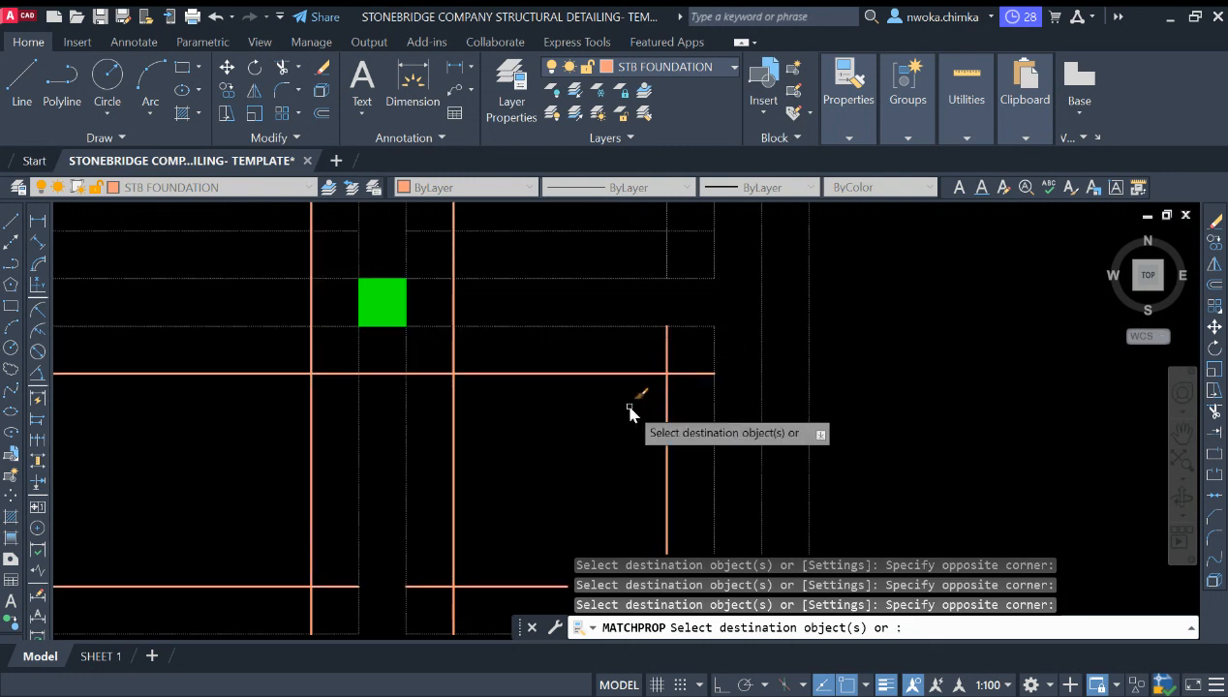
{"action": "left_click", "coordinate": [640, 413]}
{"action": "scroll", "coordinate": [726, 364], "scroll_direction": "down", "scroll_amount": 3}
{"action": "scroll", "coordinate": [696, 331], "scroll_direction": "up", "scroll_amount": 3}
{"action": "left_click", "coordinate": [692, 322]}
{"action": "left_click", "coordinate": [648, 281]}
{"action": "scroll", "coordinate": [828, 364], "scroll_direction": "down", "scroll_amount": 2}
{"action": "left_click", "coordinate": [857, 319]}
{"action": "left_click", "coordinate": [799, 354]}
{"action": "left_click", "coordinate": [532, 306]}
{"action": "left_click", "coordinate": [425, 334]}
Match the foundation line below the middle horizontal wall and the vertical line above it to STB FOUNDATION
{"action": "scroll", "coordinate": [475, 377], "scroll_direction": "down", "scroll_amount": 4}
{"action": "scroll", "coordinate": [581, 349], "scroll_direction": "up", "scroll_amount": 4}
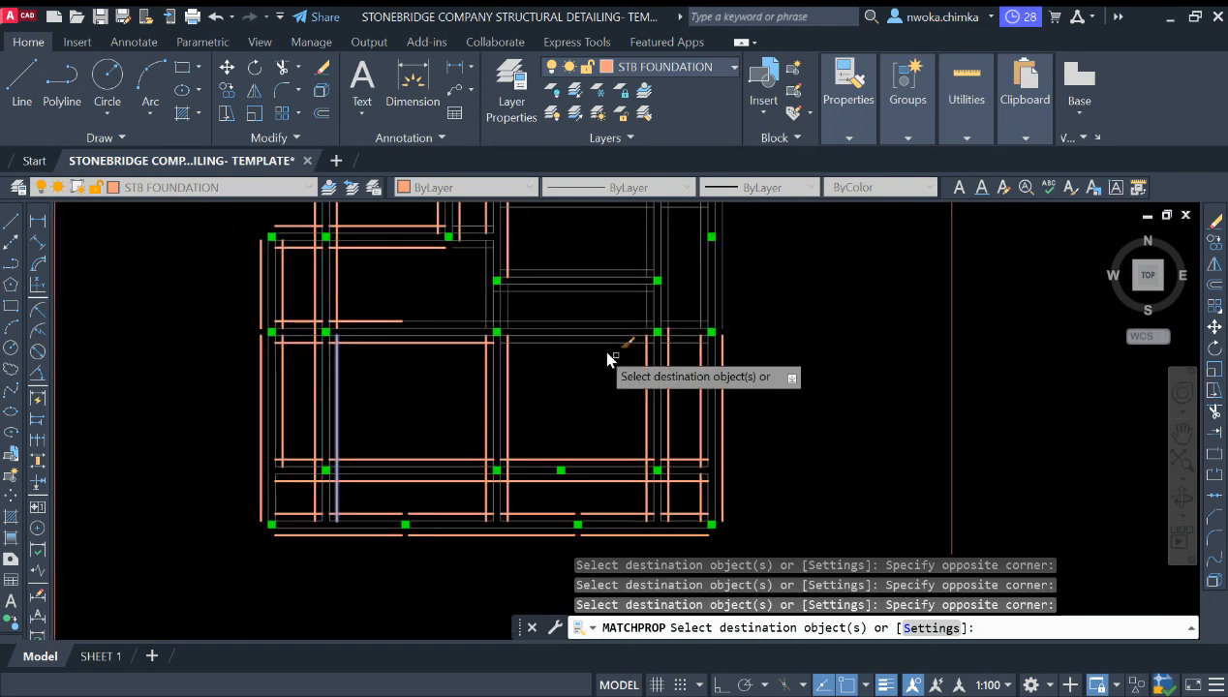
{"action": "left_click", "coordinate": [556, 334]}
{"action": "middle_click_drag", "start_coordinate": [636, 394], "coordinate": [726, 446]}
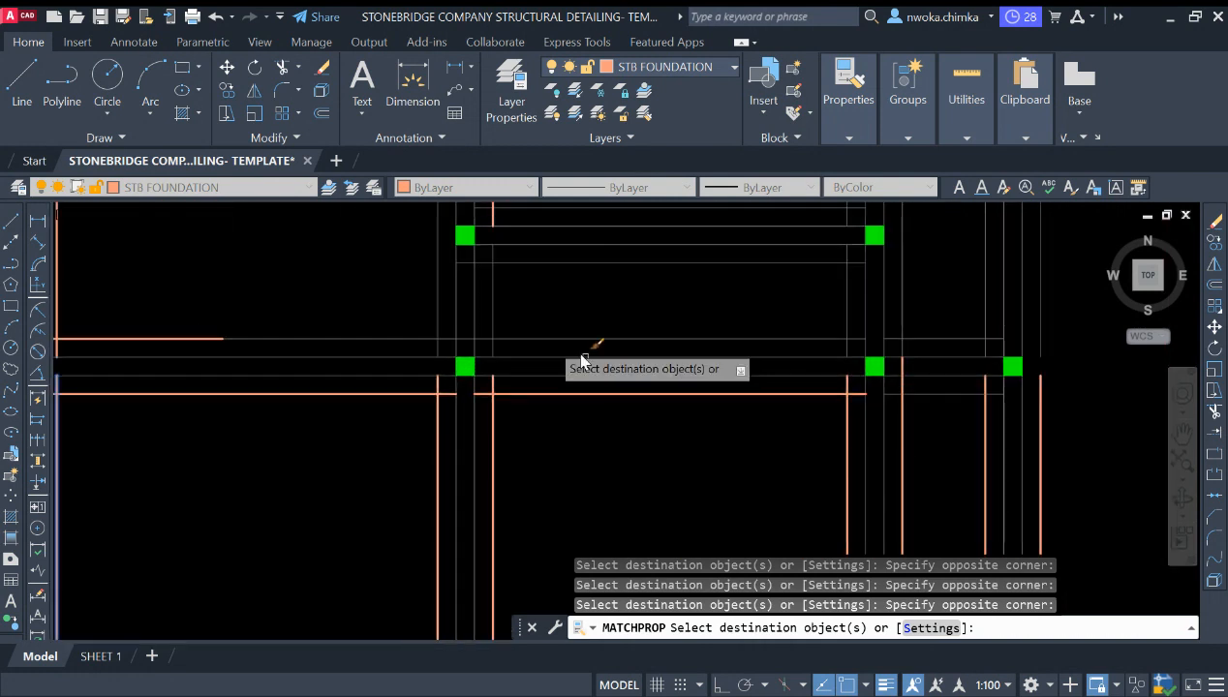
{"action": "scroll", "coordinate": [510, 327], "scroll_direction": "up", "scroll_amount": 2}
{"action": "left_click", "coordinate": [512, 326]}
{"action": "left_click", "coordinate": [471, 340]}
{"action": "scroll", "coordinate": [416, 364], "scroll_direction": "down", "scroll_amount": 3}
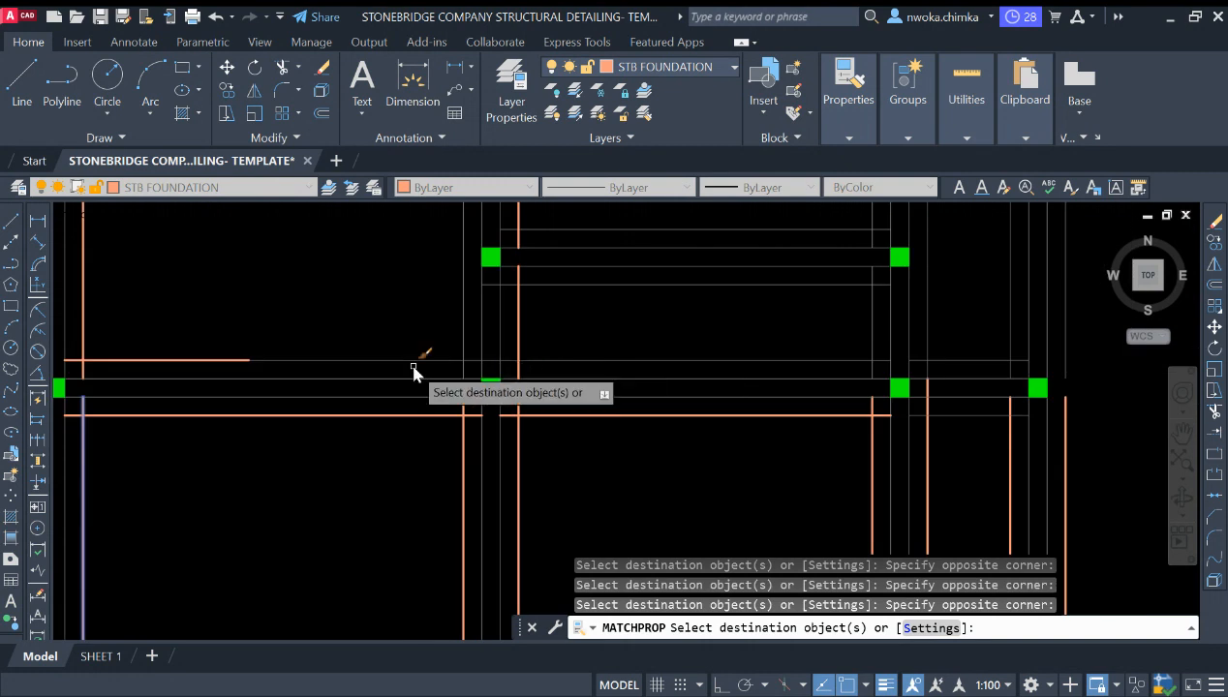
Match the foundation line above the middle wall and both lines flanking the short wall above it to STB FOUNDATION
{"action": "scroll", "coordinate": [488, 349], "scroll_direction": "up", "scroll_amount": 3}
{"action": "left_click", "coordinate": [499, 355]}
{"action": "scroll", "coordinate": [489, 368], "scroll_direction": "down", "scroll_amount": 3}
{"action": "scroll", "coordinate": [554, 406], "scroll_direction": "up", "scroll_amount": 3}
{"action": "left_click", "coordinate": [629, 372]}
{"action": "left_click", "coordinate": [589, 411]}
{"action": "left_click", "coordinate": [608, 316]}
{"action": "left_click", "coordinate": [602, 329]}
Match the short foundation lines at the right end of the upper-left horizontal wall to STB FOUNDATION
{"action": "middle_click_drag", "start_coordinate": [605, 332], "coordinate": [668, 421]}
{"action": "scroll", "coordinate": [493, 347], "scroll_direction": "up", "scroll_amount": 2}
{"action": "left_click", "coordinate": [493, 348]}
{"action": "left_click", "coordinate": [436, 388]}
{"action": "scroll", "coordinate": [474, 390], "scroll_direction": "down", "scroll_amount": 2}
{"action": "scroll", "coordinate": [429, 334], "scroll_direction": "up", "scroll_amount": 2}
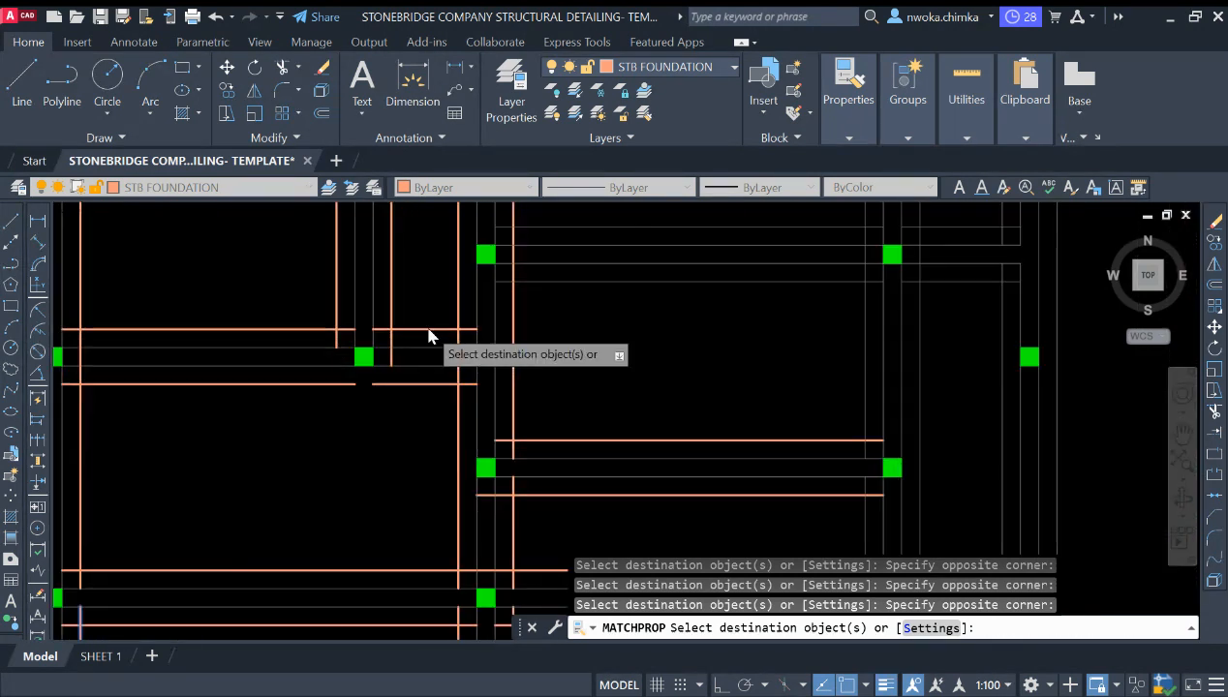
Match the lines below the upper-right horizontal wall and the vertical lines crossing it to STB FOUNDATION
{"action": "scroll", "coordinate": [586, 378], "scroll_direction": "down", "scroll_amount": 4}
{"action": "scroll", "coordinate": [677, 400], "scroll_direction": "up", "scroll_amount": 5}
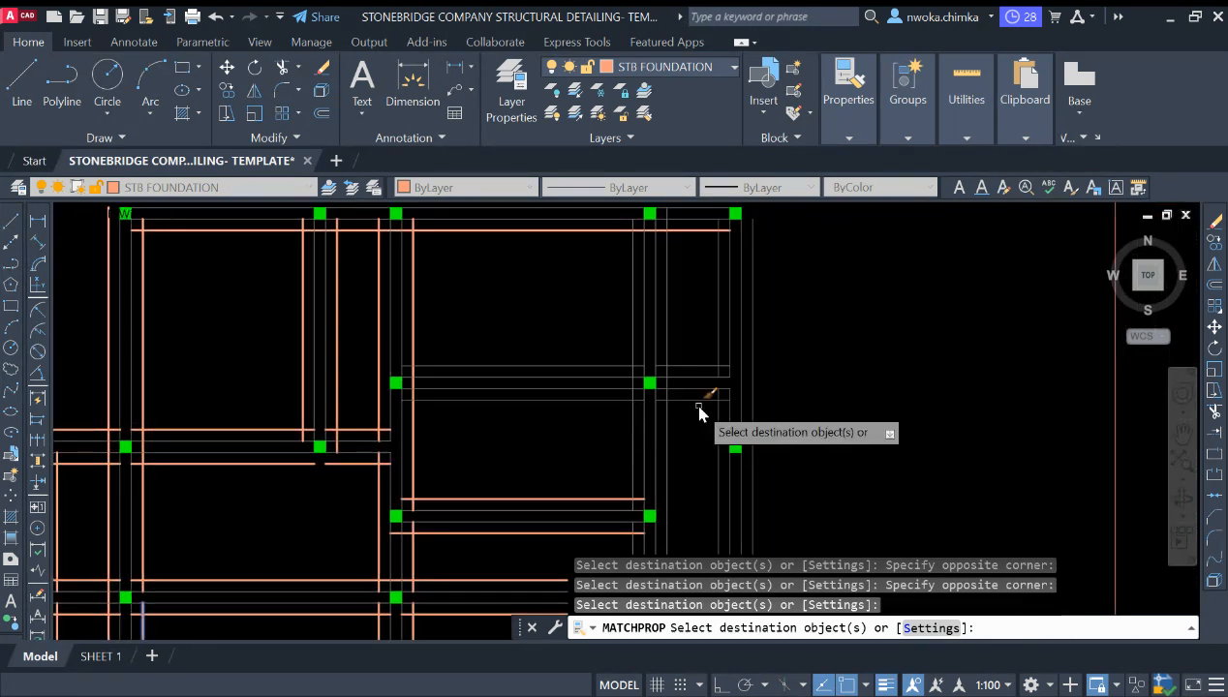
{"action": "left_click", "coordinate": [591, 379]}
{"action": "left_click", "coordinate": [525, 402]}
{"action": "left_click", "coordinate": [705, 377]}
{"action": "left_click", "coordinate": [662, 395]}
Match the lines above the upper-right wall and the vertical lines flanking the right exterior wall to STB FOUNDATION
{"action": "scroll", "coordinate": [666, 398], "scroll_direction": "down", "scroll_amount": 4}
{"action": "scroll", "coordinate": [728, 401], "scroll_direction": "up", "scroll_amount": 4}
{"action": "left_click", "coordinate": [727, 356]}
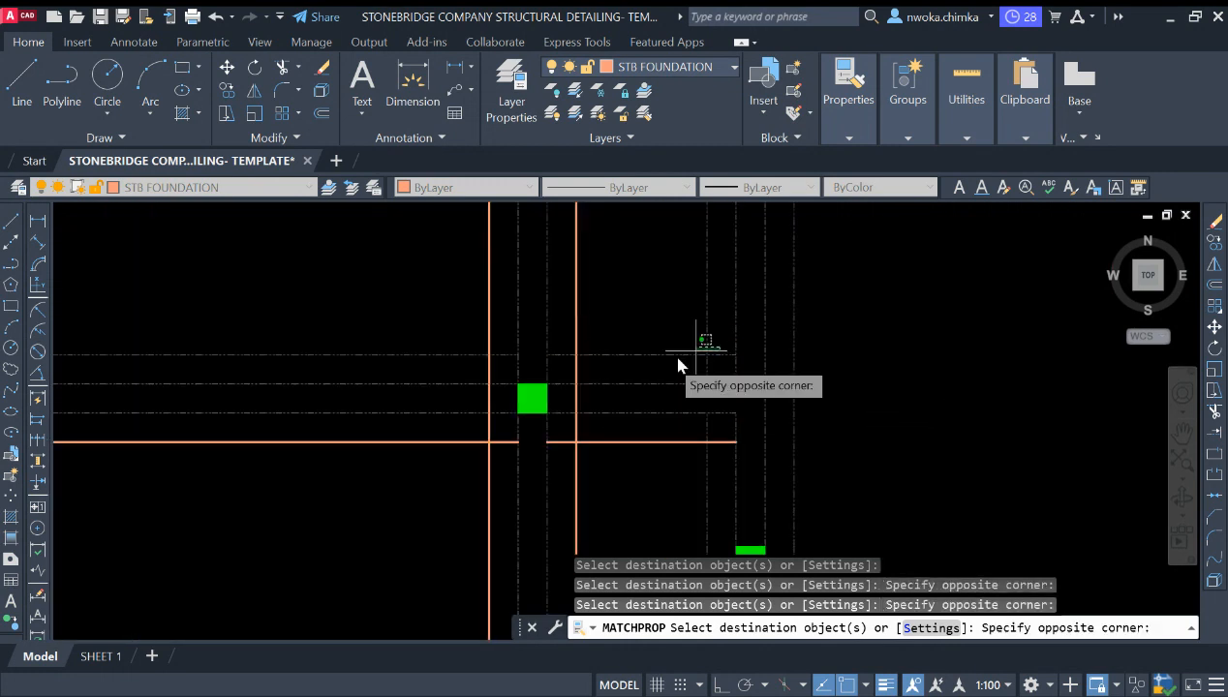
{"action": "left_click", "coordinate": [684, 350]}
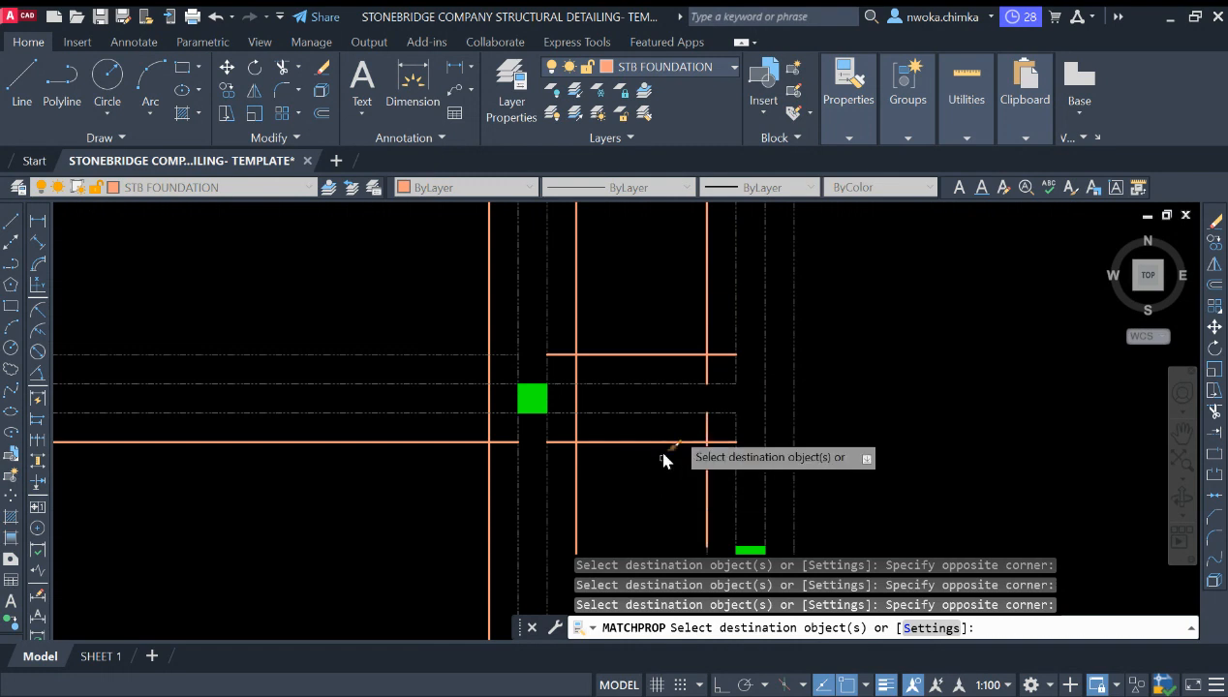
{"action": "scroll", "coordinate": [691, 405], "scroll_direction": "down", "scroll_amount": 3}
{"action": "left_click", "coordinate": [752, 372]}
{"action": "left_click", "coordinate": [527, 374]}
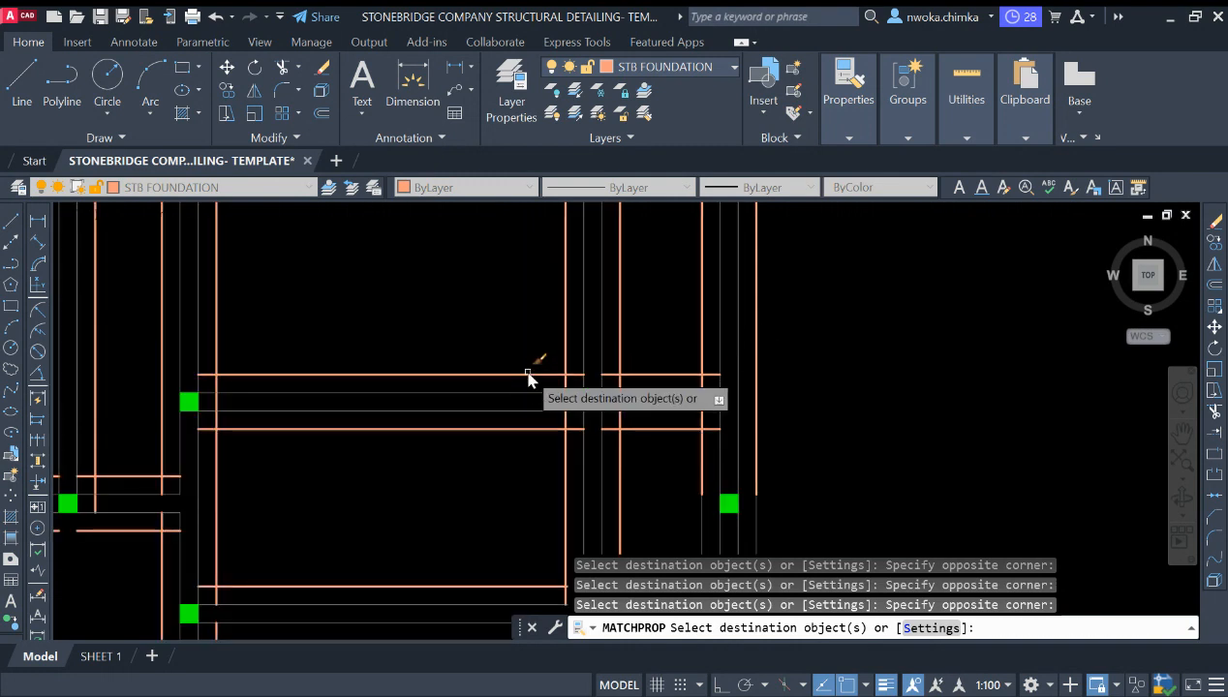
Match the foundation lines still grey along the plan's right side to the STB FOUNDATION properties
{"action": "scroll", "coordinate": [697, 368], "scroll_direction": "down", "scroll_amount": 5}
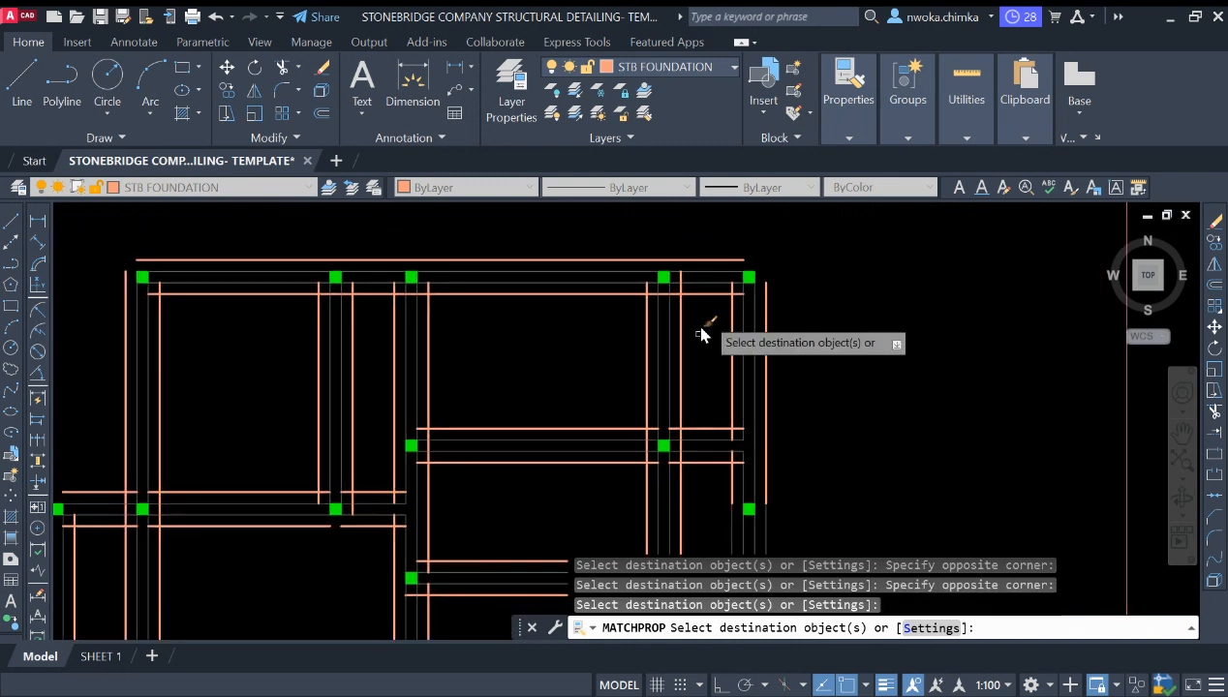
{"action": "scroll", "coordinate": [682, 417], "scroll_direction": "up", "scroll_amount": 5}
{"action": "left_click", "coordinate": [617, 373]}
{"action": "left_click", "coordinate": [590, 386]}
{"action": "middle_click_drag", "start_coordinate": [995, 302], "coordinate": [761, 375]}
{"action": "left_click", "coordinate": [761, 363]}
{"action": "left_click", "coordinate": [712, 388]}
{"action": "left_click", "coordinate": [606, 392]}
{"action": "scroll", "coordinate": [639, 351], "scroll_direction": "down", "scroll_amount": 2}
{"action": "scroll", "coordinate": [573, 406], "scroll_direction": "up", "scroll_amount": 2}
{"action": "left_click", "coordinate": [573, 412]}
{"action": "left_click", "coordinate": [527, 438]}
{"action": "left_click", "coordinate": [573, 472]}
{"action": "left_click", "coordinate": [590, 383]}
{"action": "scroll", "coordinate": [666, 411], "scroll_direction": "down", "scroll_amount": 3}
Check the plan for unmatched foundation lines and end the property matching
{"action": "scroll", "coordinate": [713, 250], "scroll_direction": "down", "scroll_amount": 2}
{"action": "scroll", "coordinate": [726, 359], "scroll_direction": "up", "scroll_amount": 2}
{"action": "middle_click_drag", "start_coordinate": [726, 359], "coordinate": [803, 389]}
{"action": "scroll", "coordinate": [697, 435], "scroll_direction": "down", "scroll_amount": 2}
{"action": "scroll", "coordinate": [496, 382], "scroll_direction": "up", "scroll_amount": 2}
{"action": "middle_click_drag", "start_coordinate": [523, 366], "coordinate": [546, 457]}
{"action": "scroll", "coordinate": [543, 450], "scroll_direction": "down", "scroll_amount": 2}
{"action": "mouse_move", "coordinate": [557, 329]}
{"action": "middle_mouse_down"}
{"action": "mouse_move", "coordinate": [565, 428]}
{"action": "mouse_move", "coordinate": [567, 359]}
{"action": "mouse_move", "coordinate": [590, 388]}
{"action": "middle_mouse_up"}
{"action": "scroll", "coordinate": [592, 328], "scroll_direction": "up", "scroll_amount": 2}
{"action": "scroll", "coordinate": [544, 375], "scroll_direction": "down", "scroll_amount": 2}
{"action": "scroll", "coordinate": [765, 353], "scroll_direction": "up", "scroll_amount": 4}
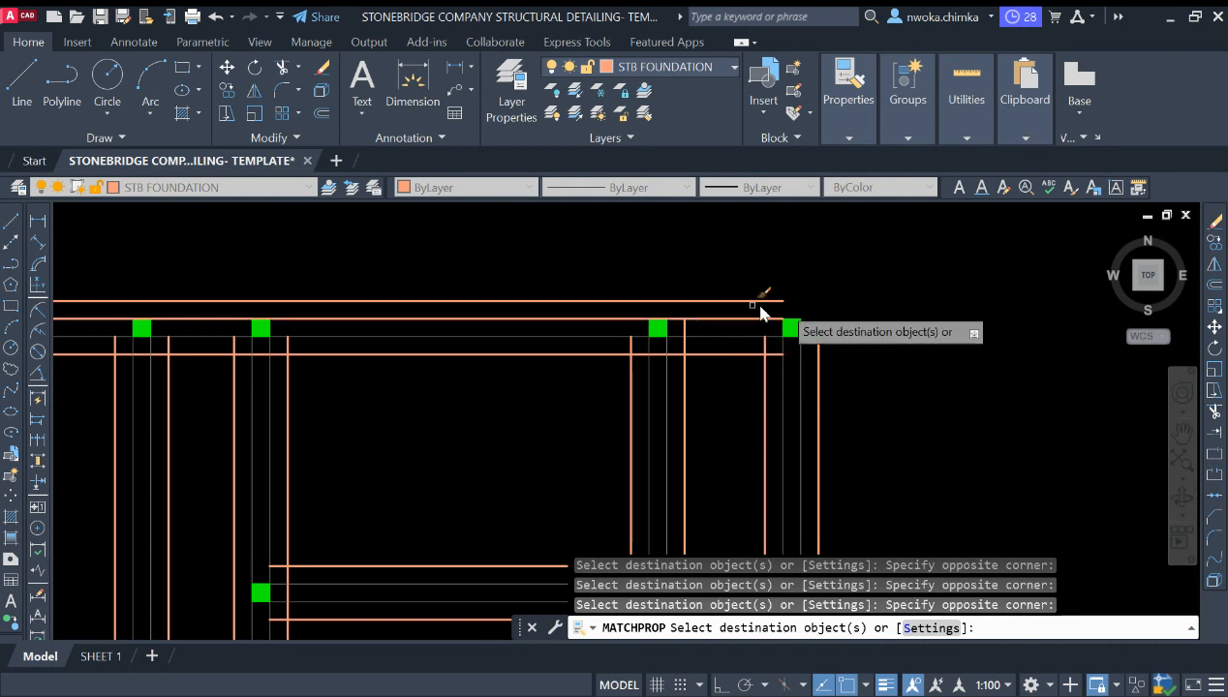
{"action": "key", "text": "Escape"}
Inspect the foundation lines along the top wall and across the whole new foundation plan
{"action": "scroll", "coordinate": [721, 307], "scroll_direction": "down", "scroll_amount": 3}
{"action": "middle_click_drag", "start_coordinate": [257, 366], "coordinate": [417, 315]}
{"action": "scroll", "coordinate": [308, 264], "scroll_direction": "up", "scroll_amount": 2}
{"action": "middle_click_drag", "start_coordinate": [375, 254], "coordinate": [395, 303]}
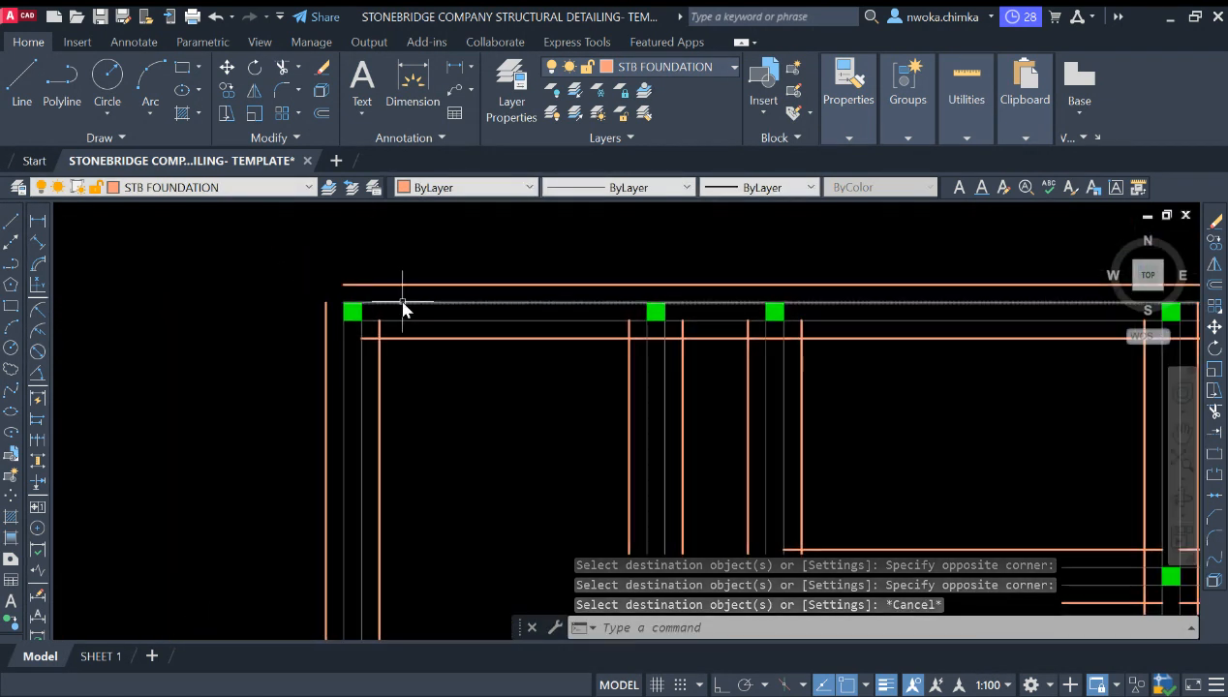
{"action": "scroll", "coordinate": [518, 283], "scroll_direction": "down", "scroll_amount": 4}
{"action": "scroll", "coordinate": [595, 332], "scroll_direction": "up", "scroll_amount": 4}
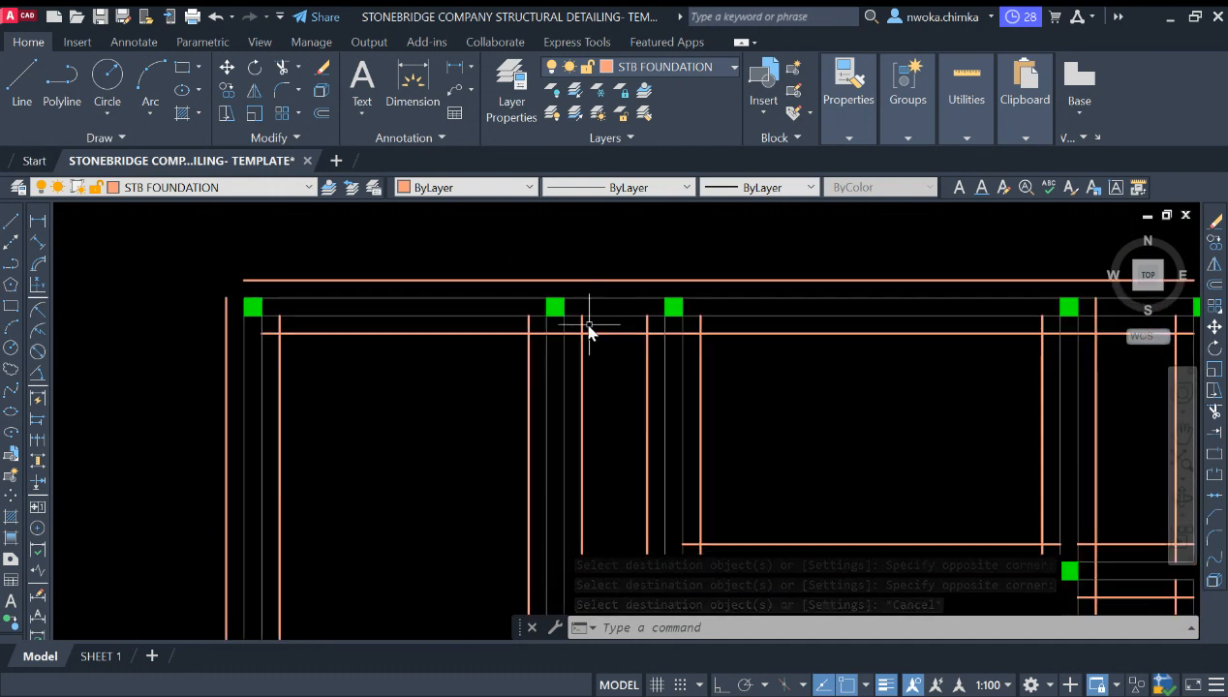
{"action": "scroll", "coordinate": [571, 332], "scroll_direction": "up", "scroll_amount": 2}
{"action": "scroll", "coordinate": [581, 330], "scroll_direction": "down", "scroll_amount": 2}
{"action": "scroll", "coordinate": [721, 317], "scroll_direction": "down", "scroll_amount": 2}
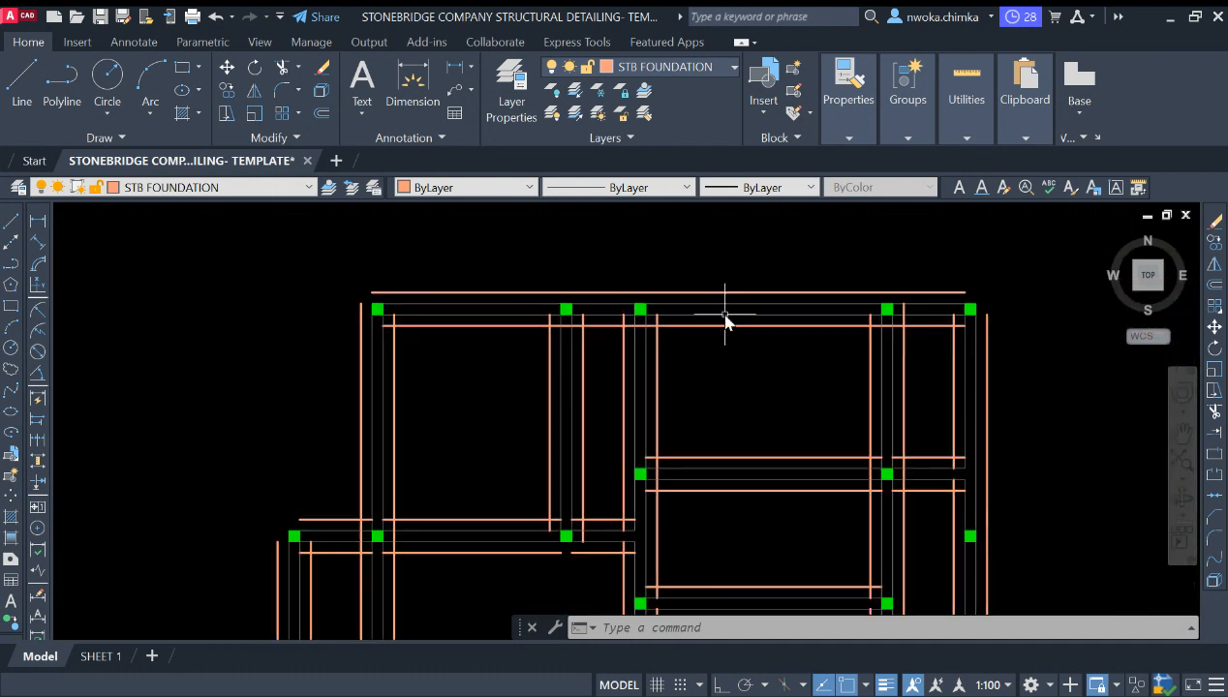
{"action": "scroll", "coordinate": [862, 308], "scroll_direction": "down", "scroll_amount": 6}
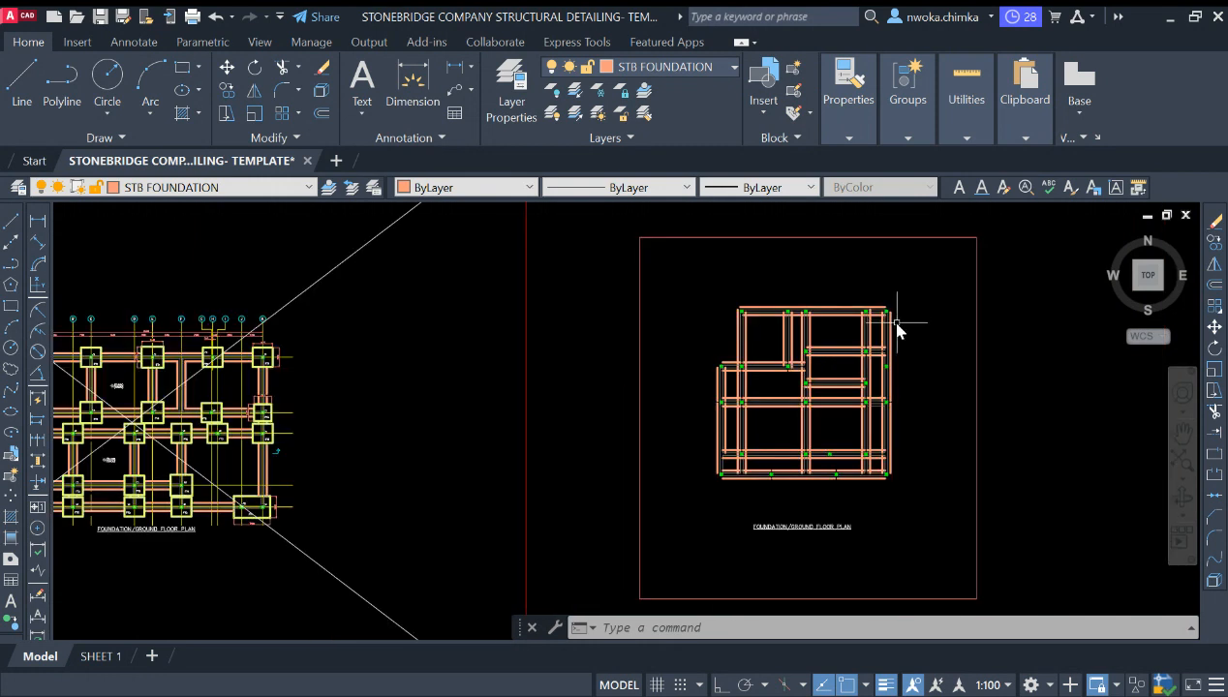
Examine how the strip foundations meet the FT4 and FT2 footings in the reference plan and compare with the new plan
{"action": "scroll", "coordinate": [433, 340], "scroll_direction": "up", "scroll_amount": 8}
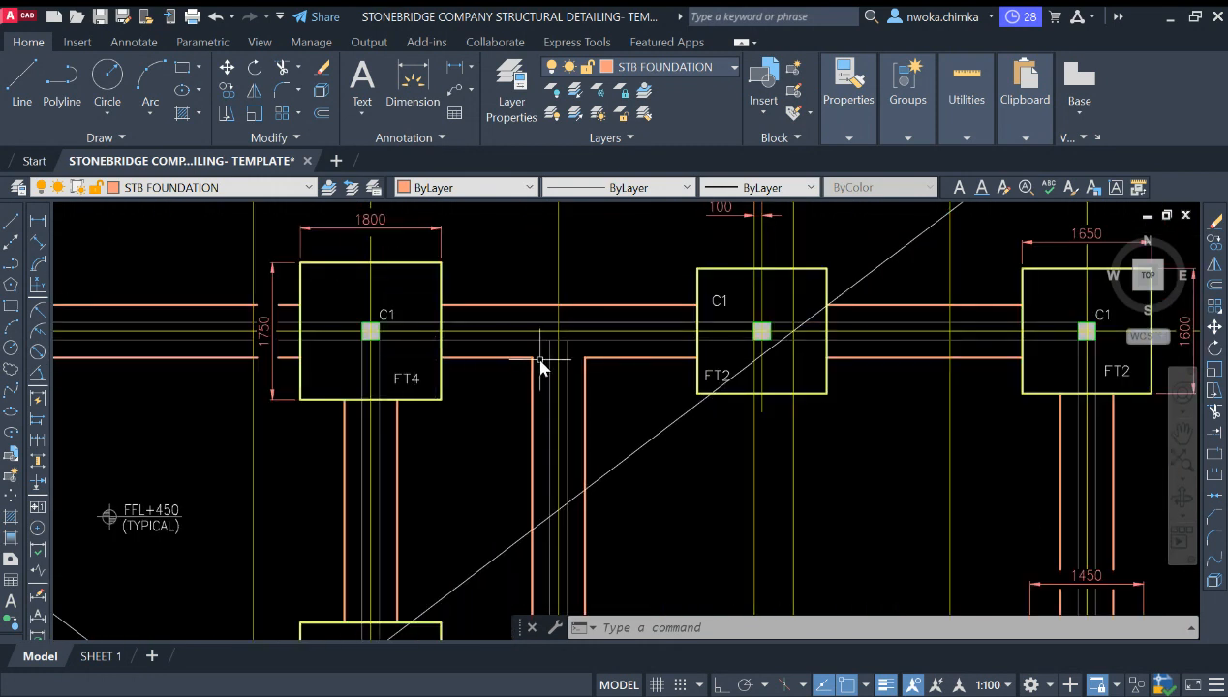
{"action": "scroll", "coordinate": [540, 365], "scroll_direction": "up", "scroll_amount": 2}
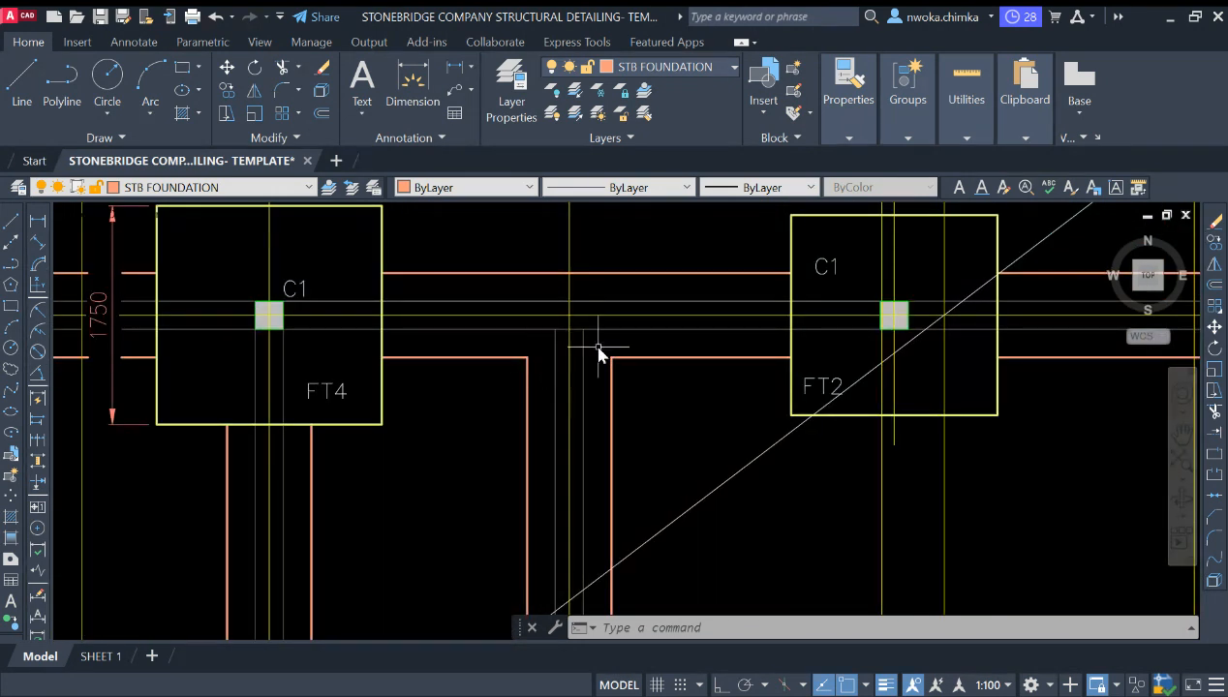
{"action": "scroll", "coordinate": [426, 368], "scroll_direction": "down", "scroll_amount": 4}
{"action": "scroll", "coordinate": [332, 317], "scroll_direction": "up", "scroll_amount": 2}
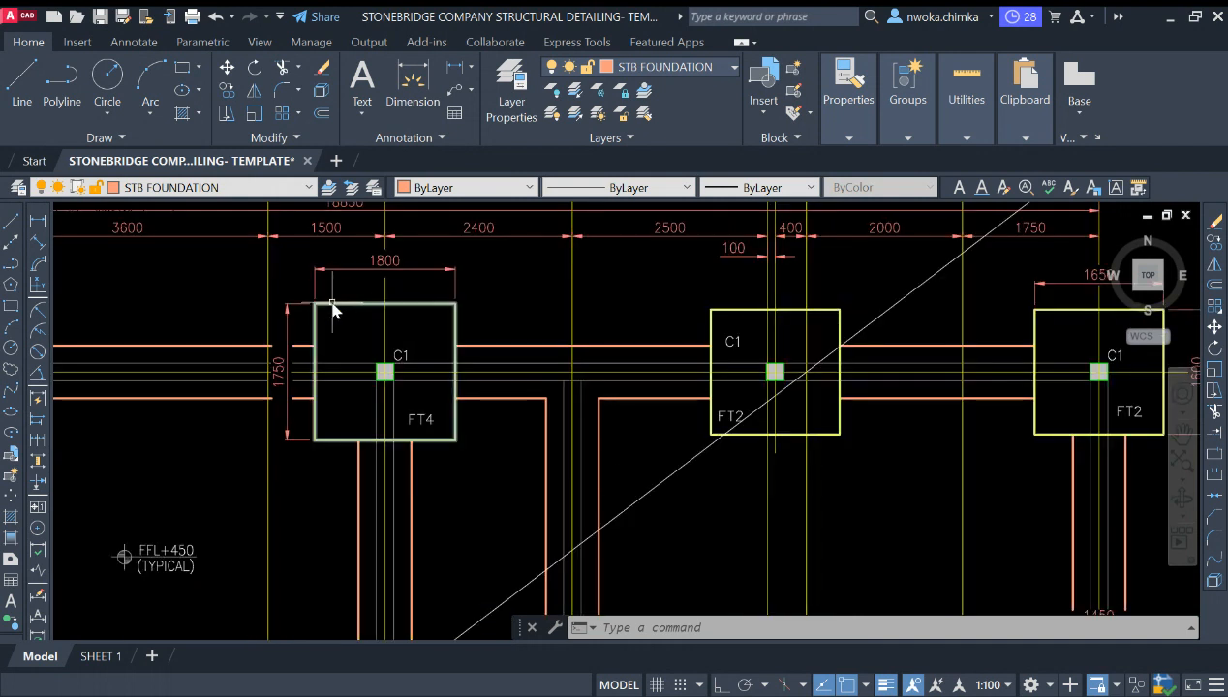
{"action": "scroll", "coordinate": [275, 332], "scroll_direction": "down", "scroll_amount": 8}
{"action": "middle_click_drag", "start_coordinate": [708, 350], "coordinate": [376, 383]}
{"action": "scroll", "coordinate": [678, 335], "scroll_direction": "up", "scroll_amount": 4}
{"action": "scroll", "coordinate": [528, 309], "scroll_direction": "up", "scroll_amount": 2}
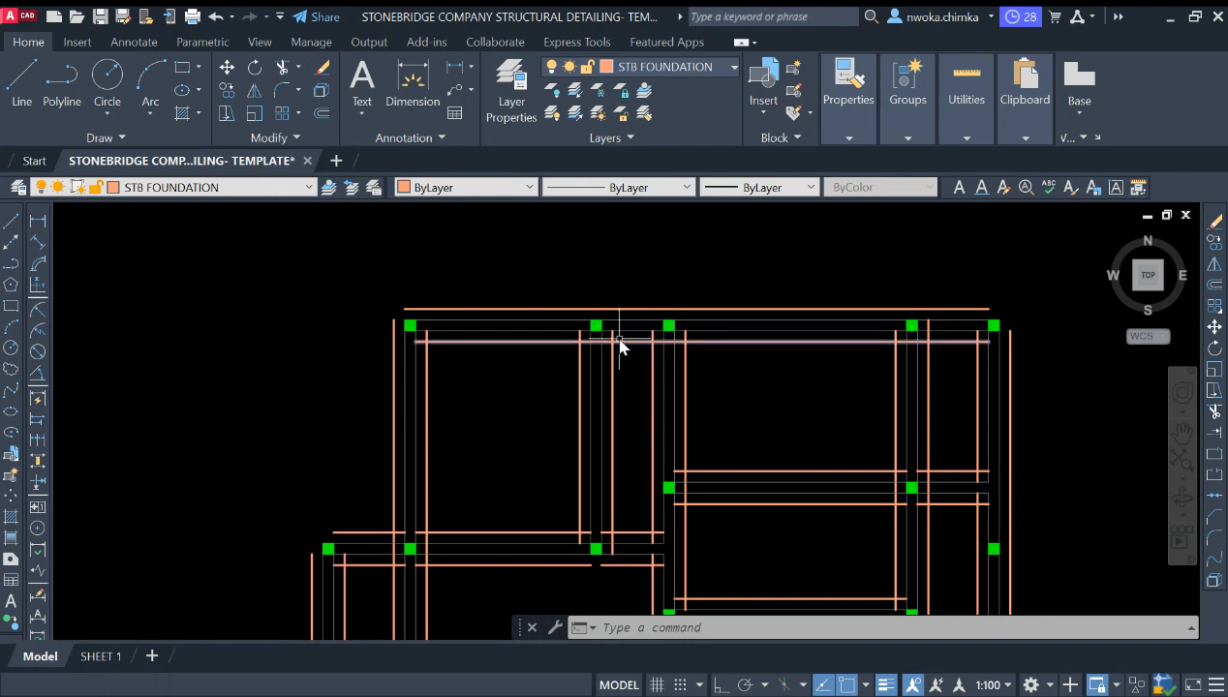
Make STB FOUNDATION PLINTHS the current layer
{"action": "scroll", "coordinate": [620, 347], "scroll_direction": "up", "scroll_amount": 2}
{"action": "scroll", "coordinate": [637, 331], "scroll_direction": "up", "scroll_amount": 4}
{"action": "scroll", "coordinate": [597, 343], "scroll_direction": "down", "scroll_amount": 2}
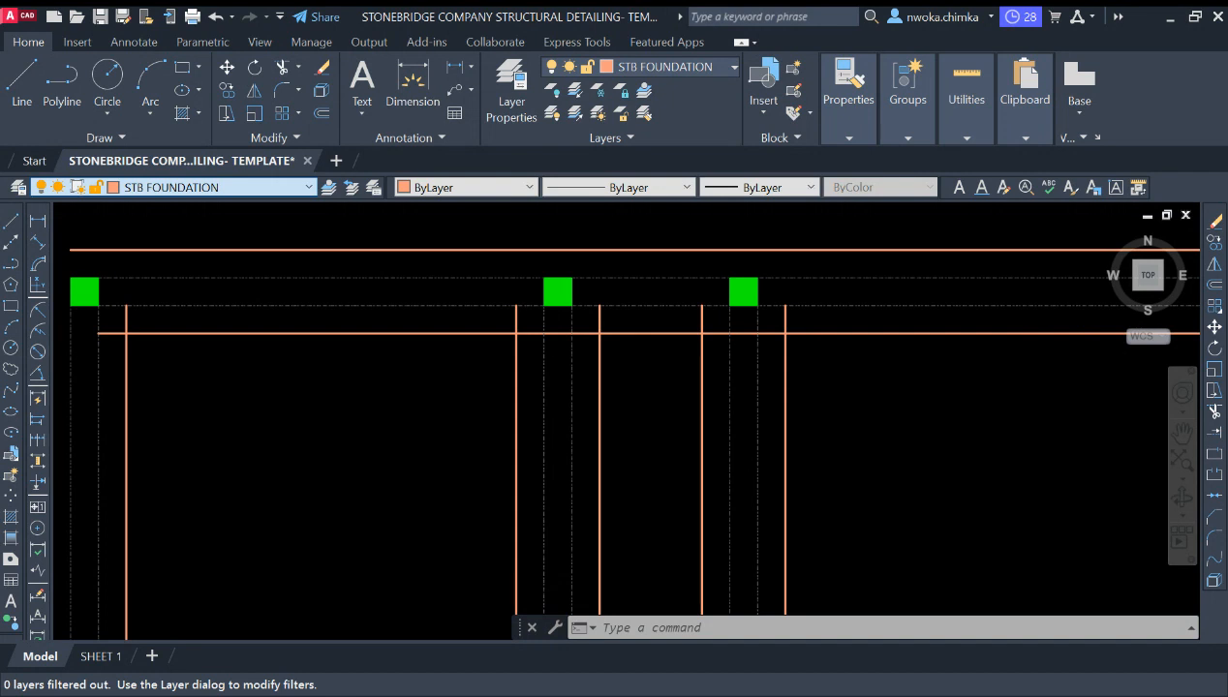
{"action": "scroll", "coordinate": [250, 261], "scroll_direction": "down", "scroll_amount": 10}
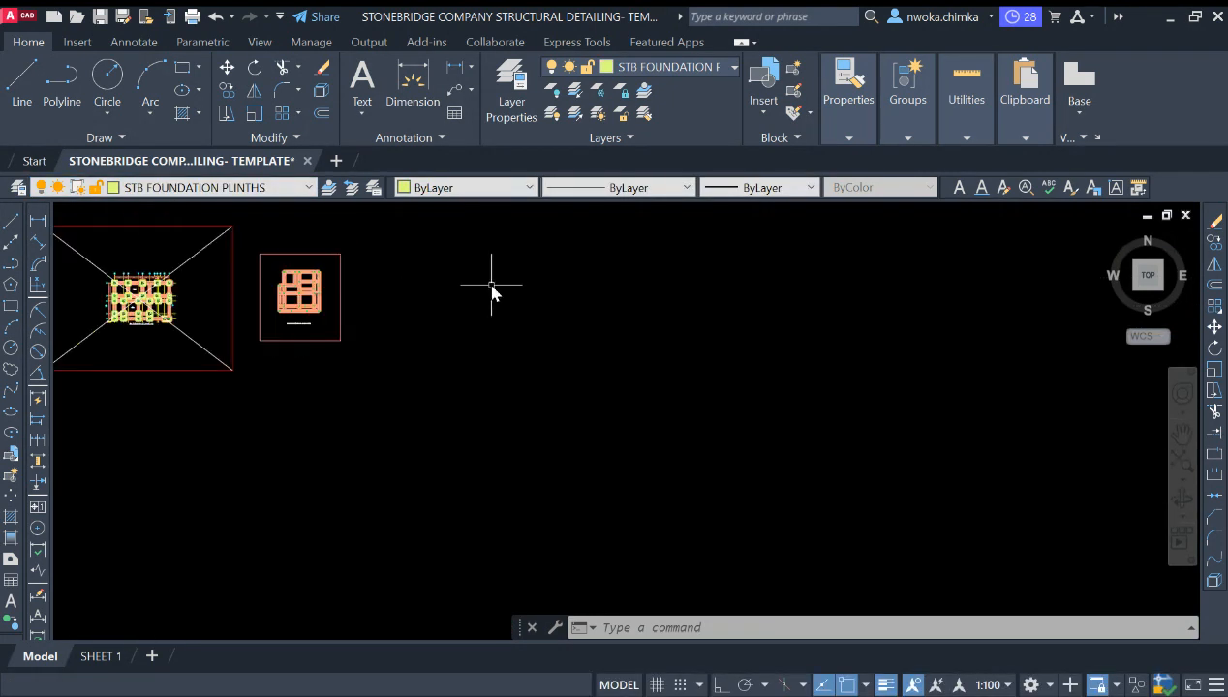
Examine the footing plan, elevation and dimension table in the PDF design sheet placed in the drawing
{"action": "scroll", "coordinate": [505, 296], "scroll_direction": "down", "scroll_amount": 6}
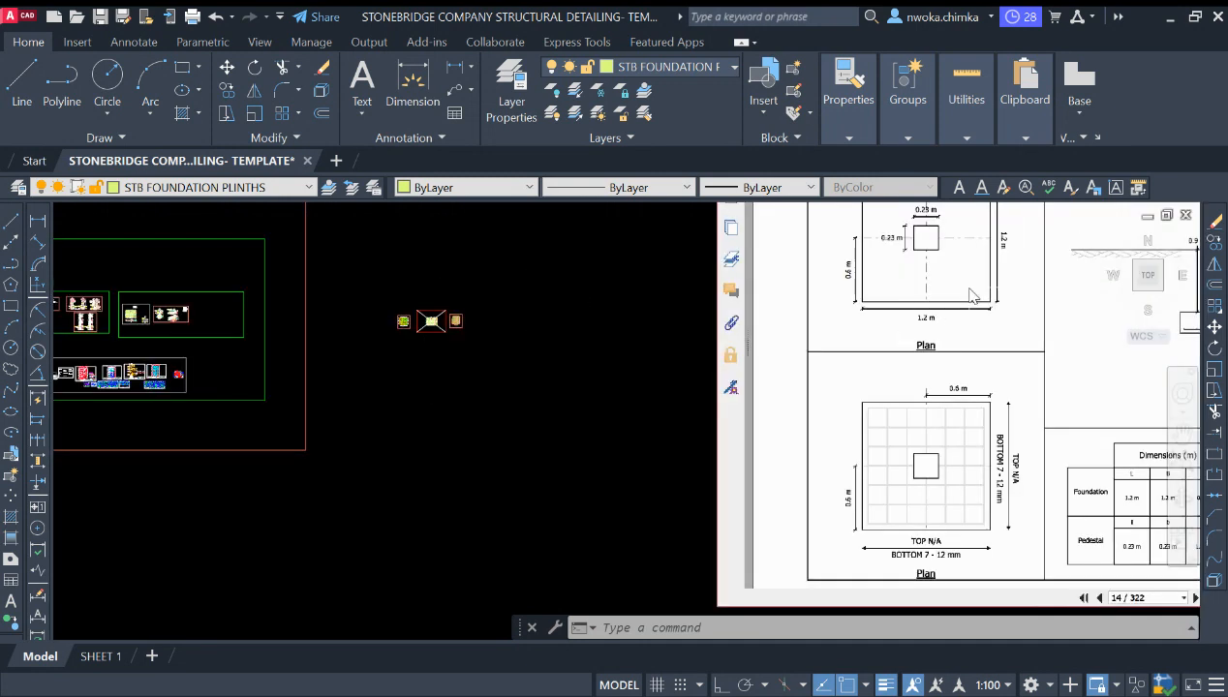
{"action": "scroll", "coordinate": [972, 295], "scroll_direction": "up", "scroll_amount": 8}
{"action": "scroll", "coordinate": [684, 447], "scroll_direction": "down", "scroll_amount": 5}
{"action": "scroll", "coordinate": [616, 383], "scroll_direction": "down", "scroll_amount": 2}
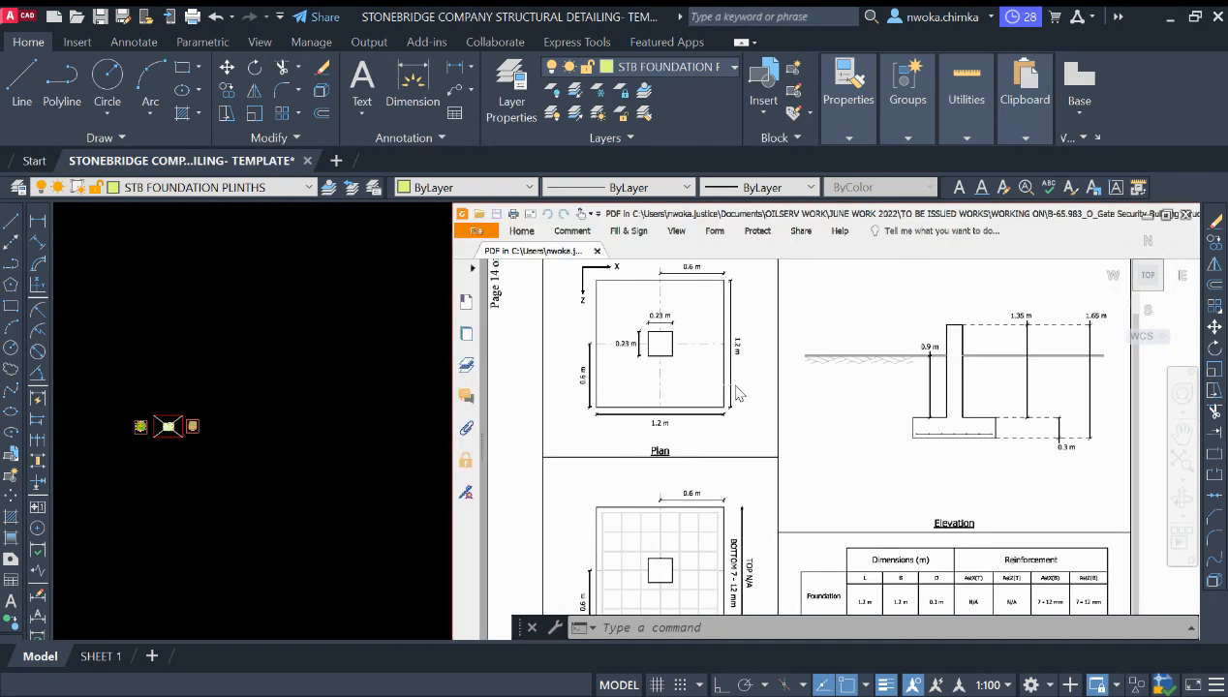
{"action": "scroll", "coordinate": [1061, 458], "scroll_direction": "up", "scroll_amount": 4}
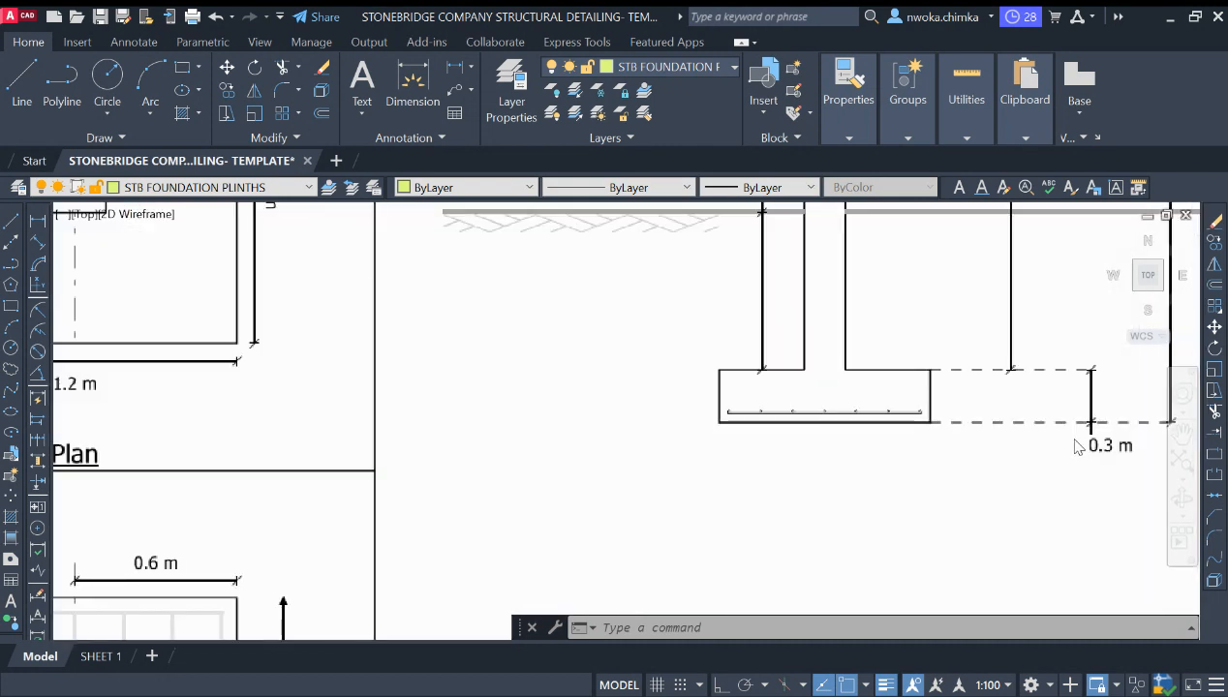
{"action": "scroll", "coordinate": [954, 443], "scroll_direction": "down", "scroll_amount": 2}
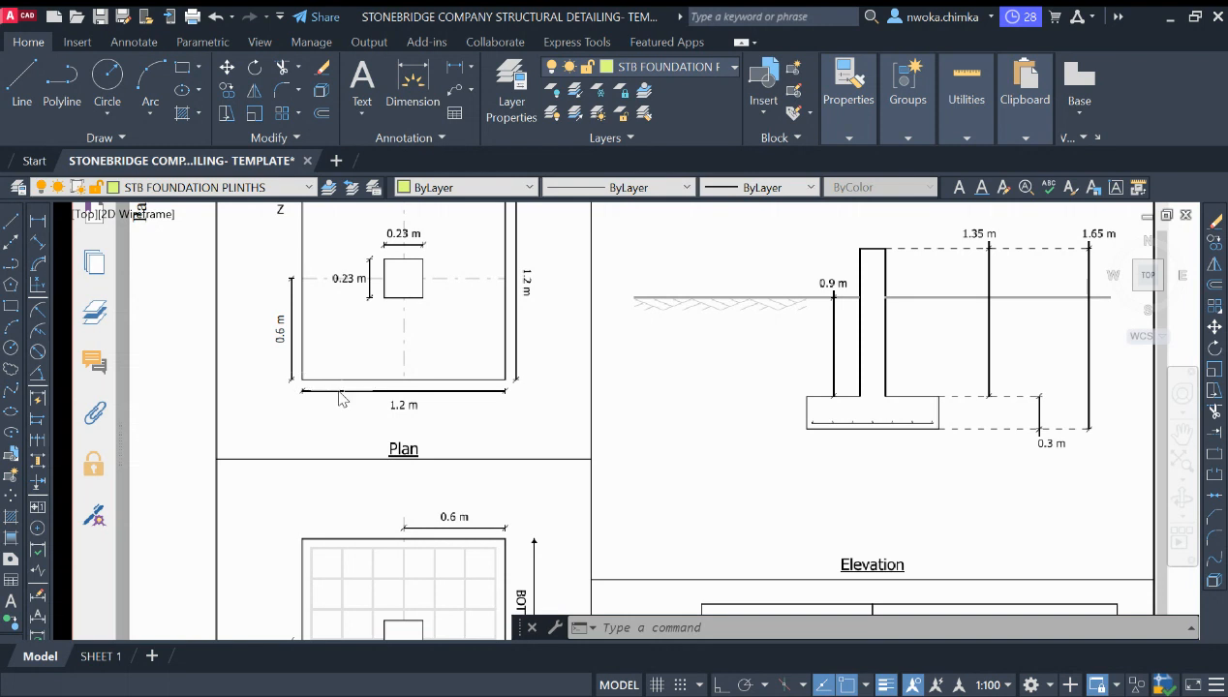
{"action": "scroll", "coordinate": [341, 399], "scroll_direction": "down", "scroll_amount": 2}
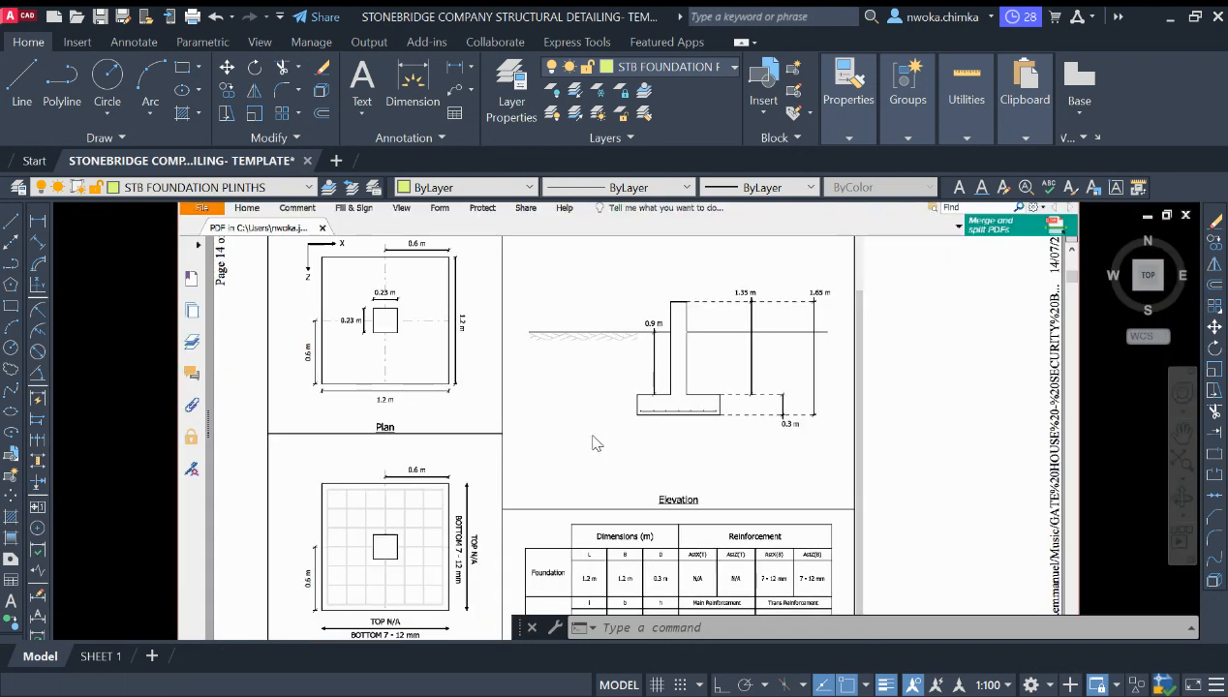
{"action": "scroll", "coordinate": [671, 426], "scroll_direction": "down", "scroll_amount": 3}
Examine the base thickness and width dimensions of the footing in the Section A detail
{"action": "scroll", "coordinate": [402, 428], "scroll_direction": "up", "scroll_amount": 10}
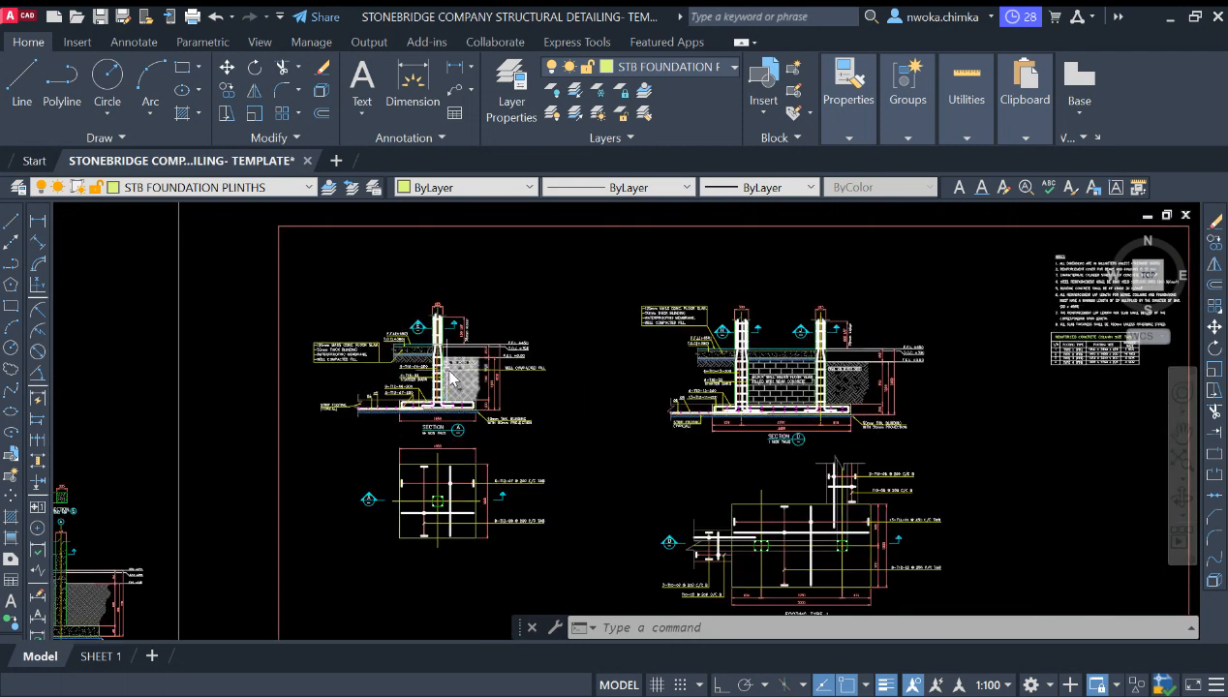
{"action": "scroll", "coordinate": [452, 377], "scroll_direction": "up", "scroll_amount": 4}
{"action": "scroll", "coordinate": [547, 465], "scroll_direction": "up", "scroll_amount": 2}
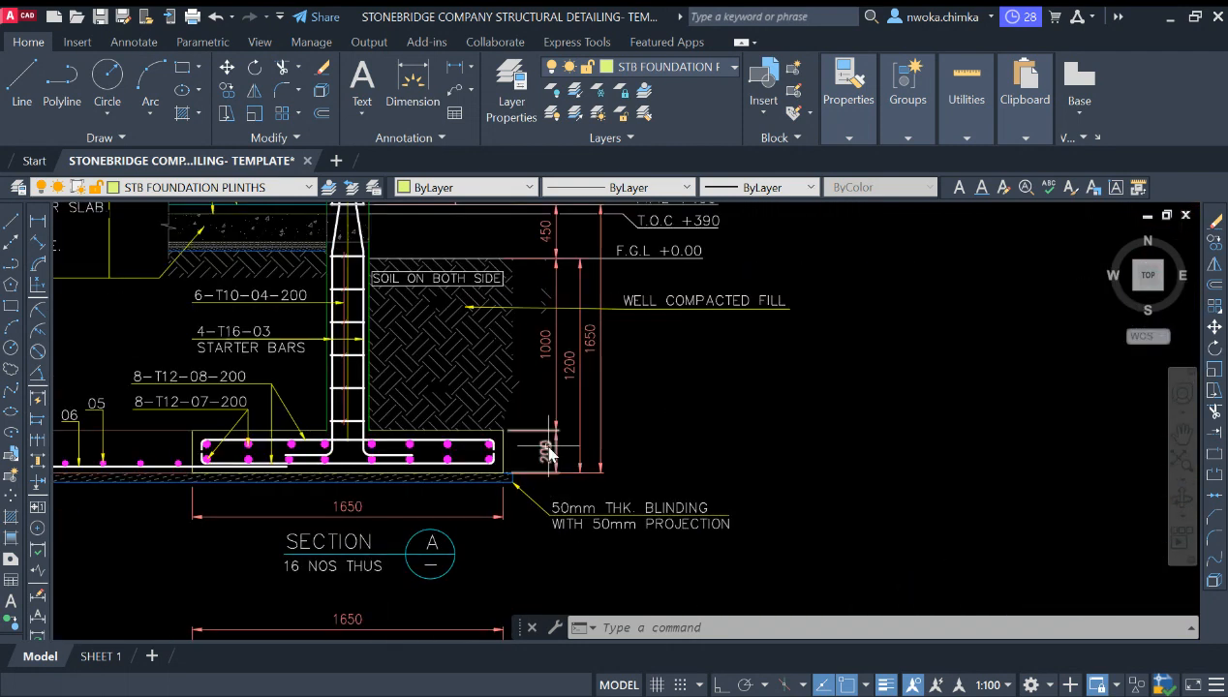
{"action": "scroll", "coordinate": [541, 445], "scroll_direction": "up", "scroll_amount": 2}
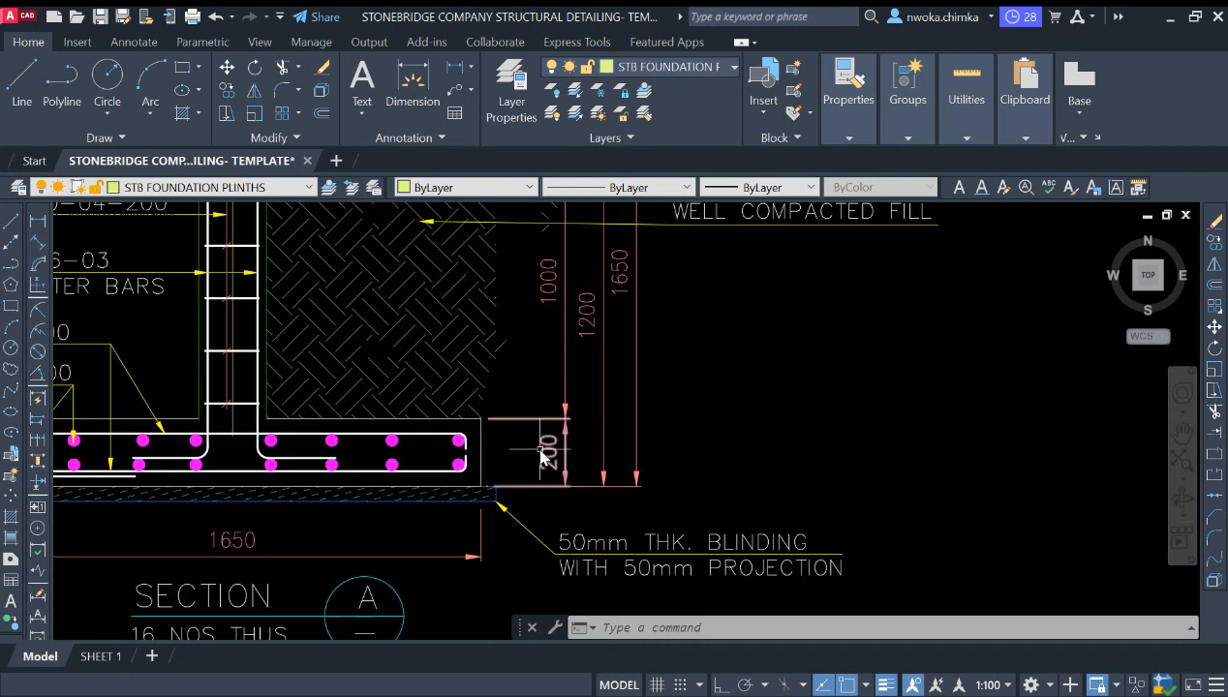
{"action": "scroll", "coordinate": [497, 462], "scroll_direction": "down", "scroll_amount": 5}
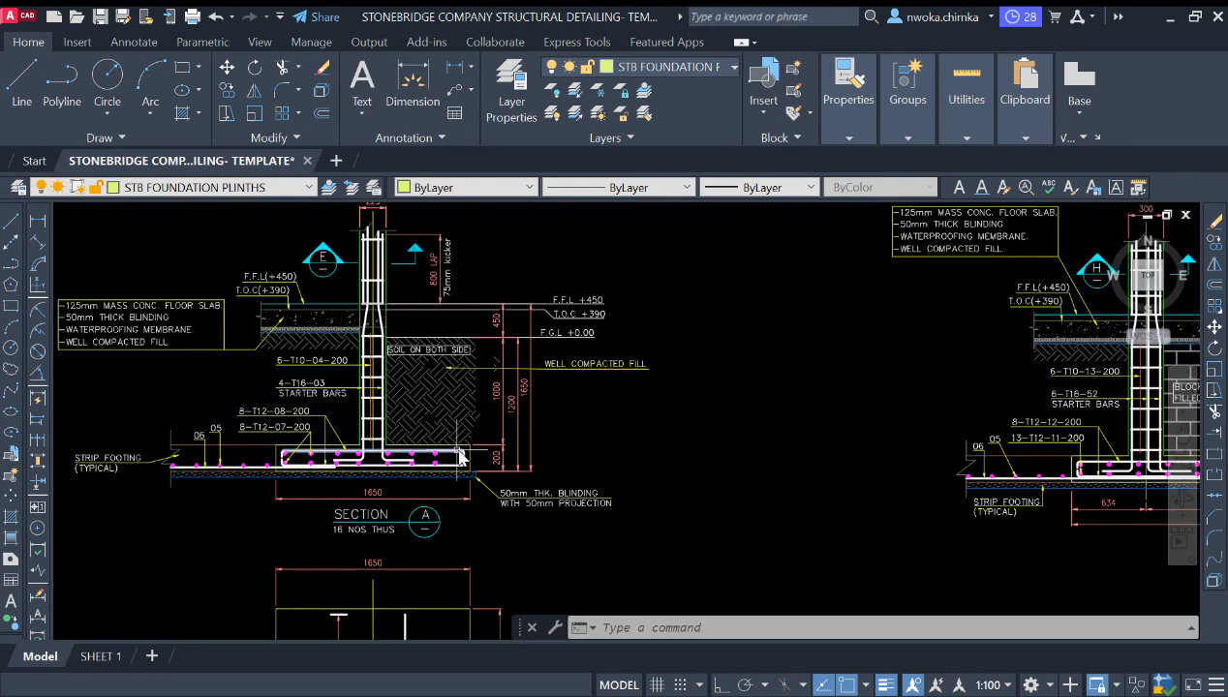
{"action": "scroll", "coordinate": [481, 472], "scroll_direction": "up", "scroll_amount": 5}
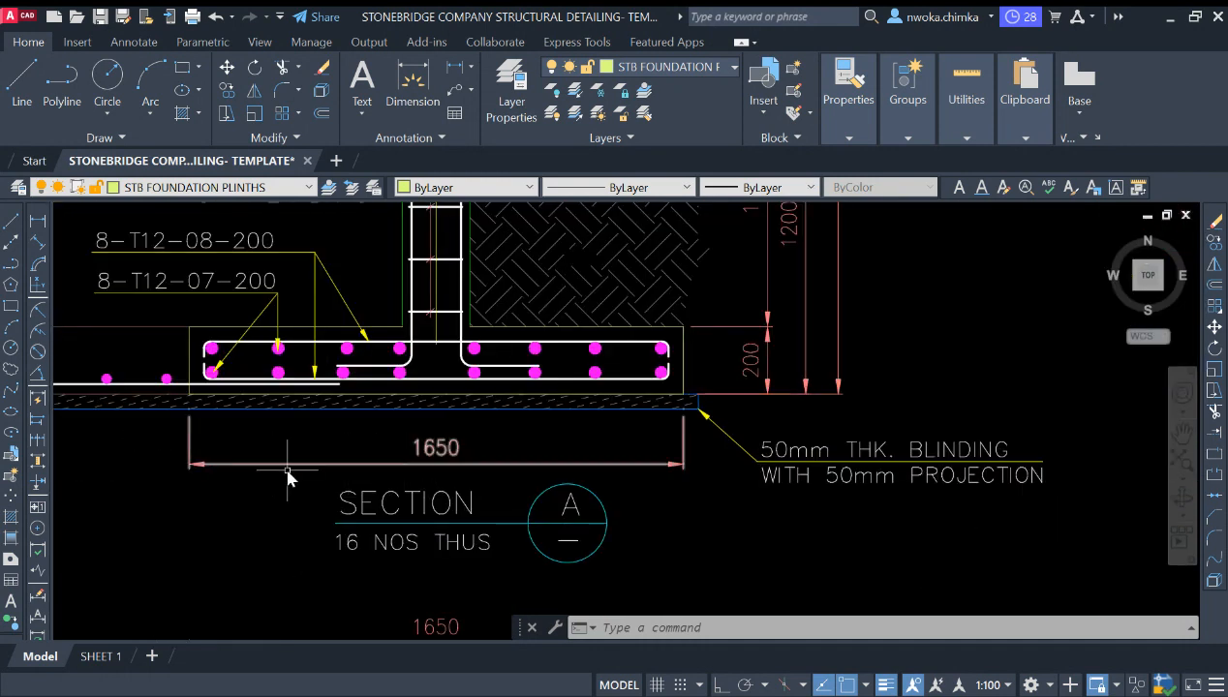
{"action": "scroll", "coordinate": [288, 473], "scroll_direction": "down", "scroll_amount": 8}
{"action": "scroll", "coordinate": [487, 423], "scroll_direction": "down", "scroll_amount": 3}
Select the FT4 footing outline at grid E in the reference foundation plan
{"action": "scroll", "coordinate": [814, 430], "scroll_direction": "up", "scroll_amount": 10}
{"action": "scroll", "coordinate": [800, 357], "scroll_direction": "up", "scroll_amount": 7}
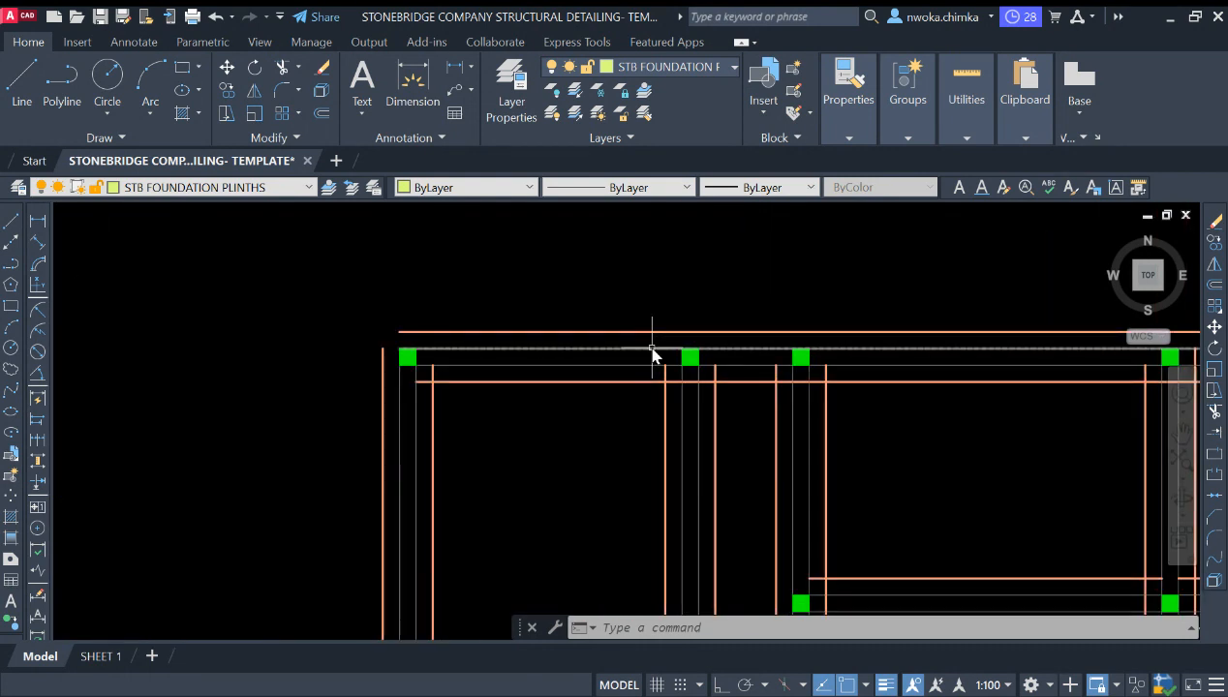
{"action": "scroll", "coordinate": [489, 300], "scroll_direction": "down", "scroll_amount": 8}
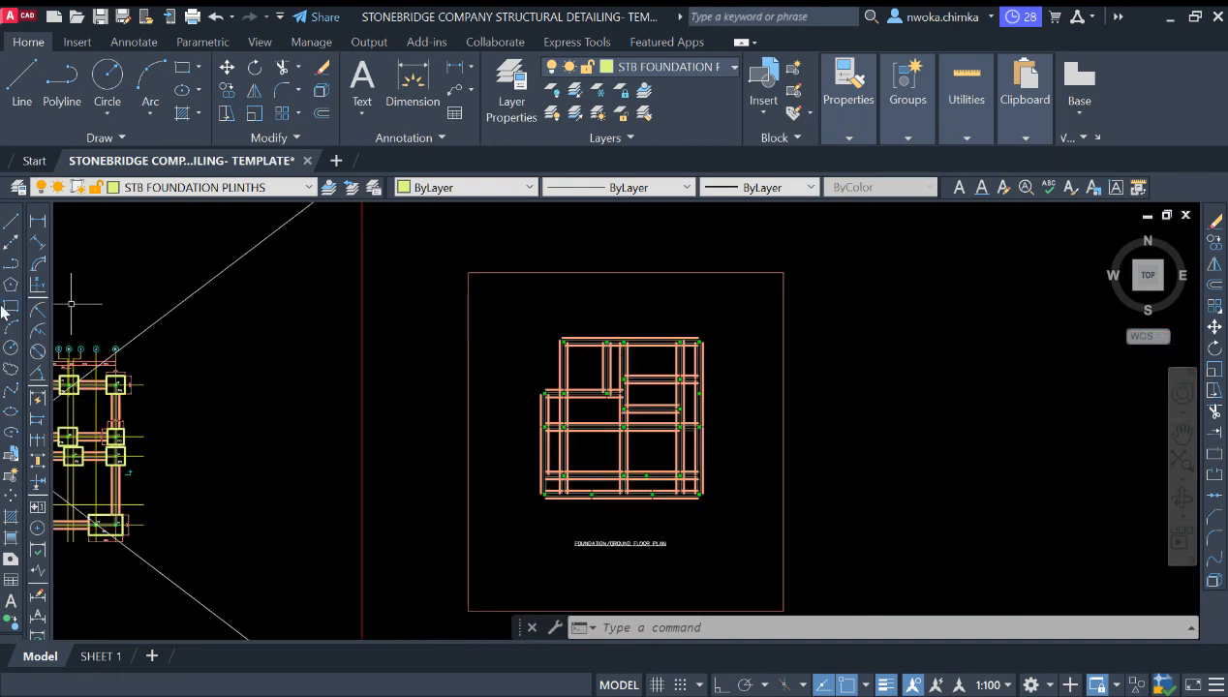
{"action": "middle_click_drag", "start_coordinate": [505, 273], "coordinate": [450, 341]}
{"action": "scroll", "coordinate": [449, 315], "scroll_direction": "down", "scroll_amount": 2}
{"action": "scroll", "coordinate": [139, 393], "scroll_direction": "up", "scroll_amount": 8}
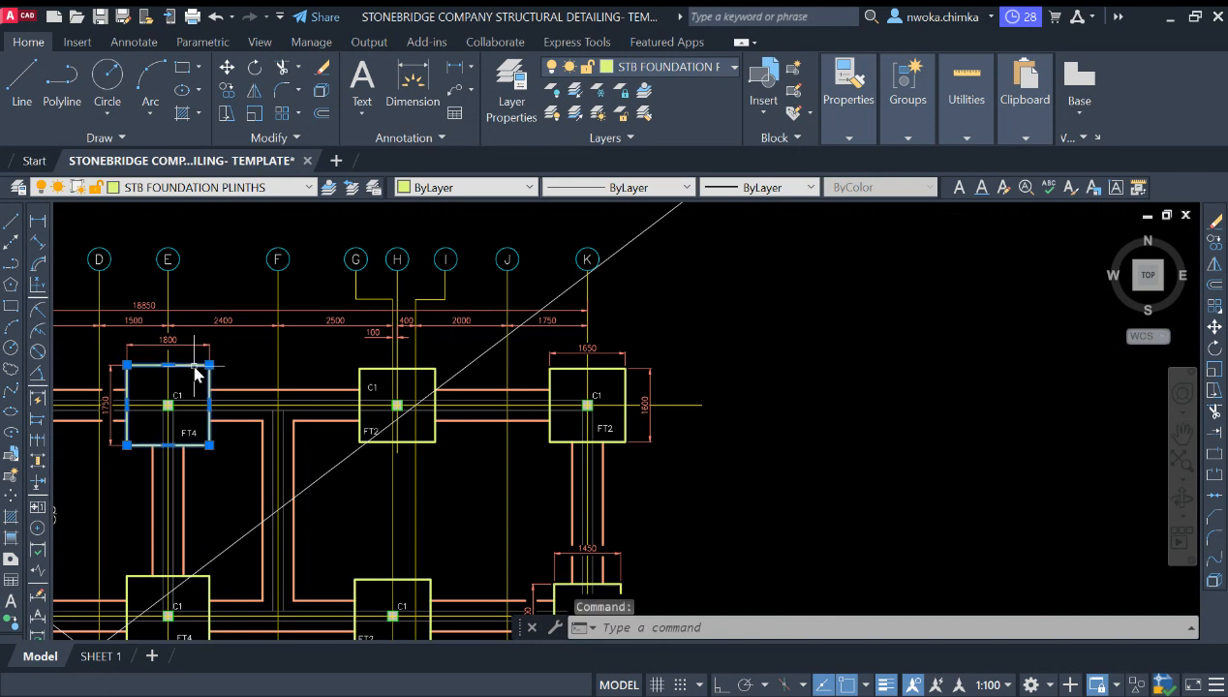
{"action": "key", "text": "Escape"}
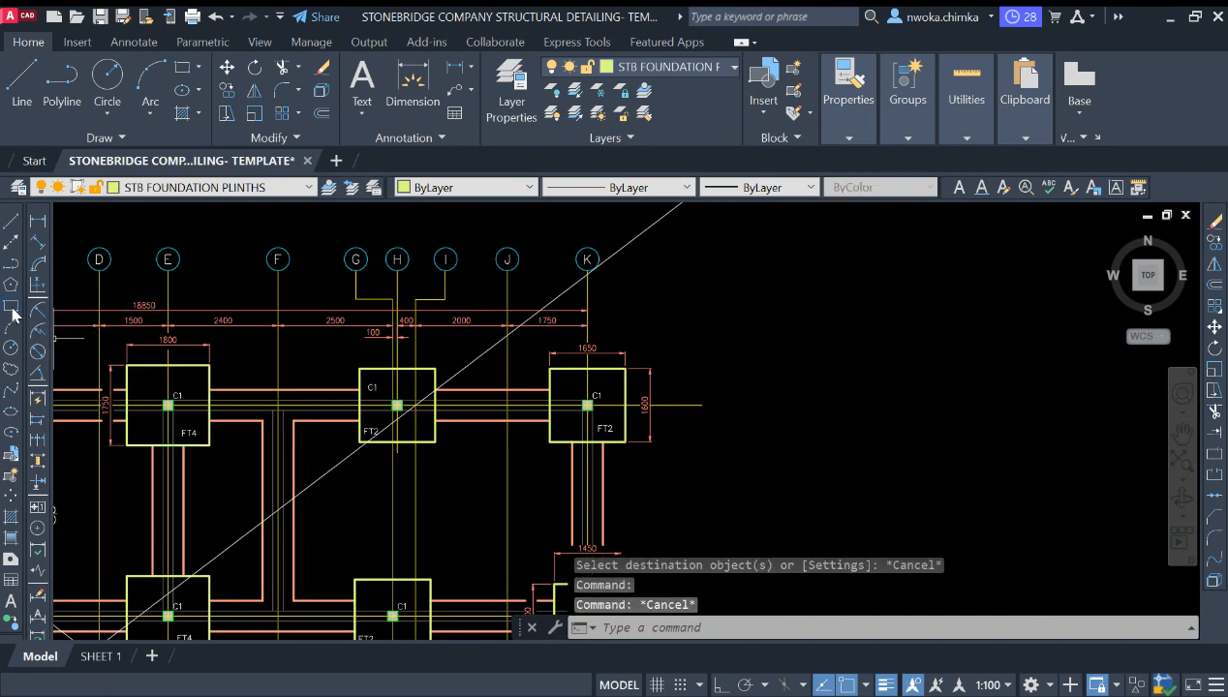
{"action": "left_click", "coordinate": [12, 309]}
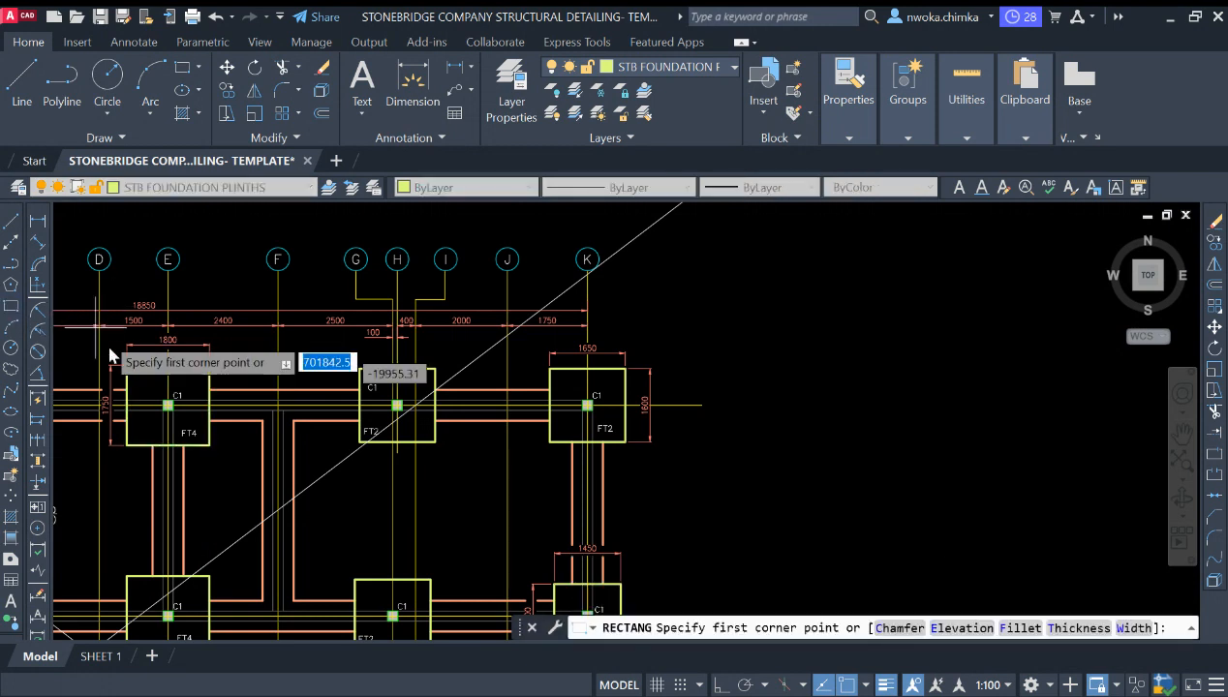
{"action": "scroll", "coordinate": [109, 356], "scroll_direction": "down", "scroll_amount": 6}
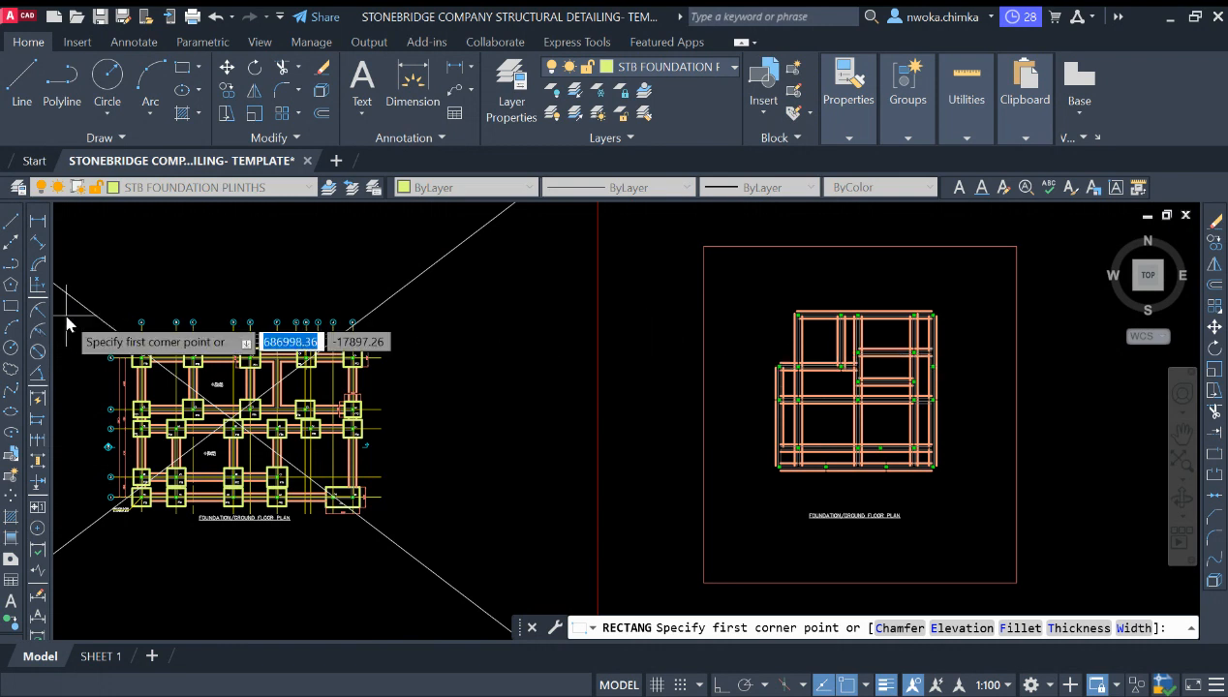
{"action": "scroll", "coordinate": [639, 366], "scroll_direction": "down", "scroll_amount": 2}
{"action": "left_click", "coordinate": [785, 300]}
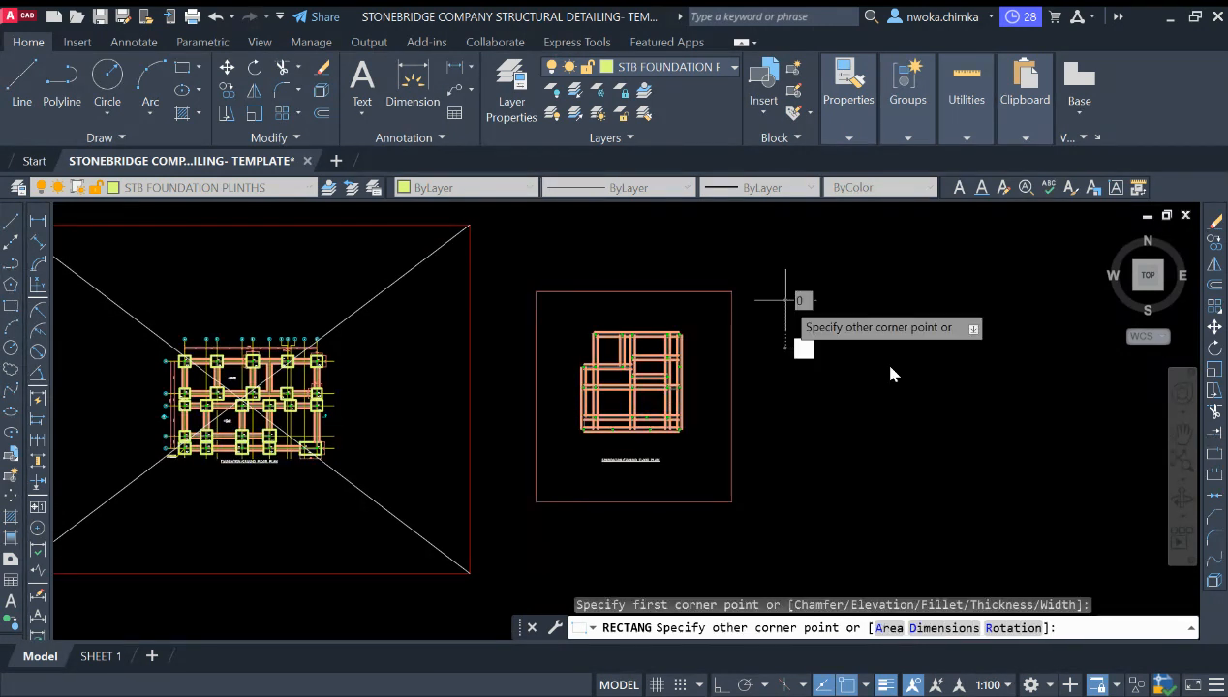
{"action": "left_click", "coordinate": [925, 403]}
{"action": "left_click", "coordinate": [946, 378]}
{"action": "left_click", "coordinate": [900, 418]}
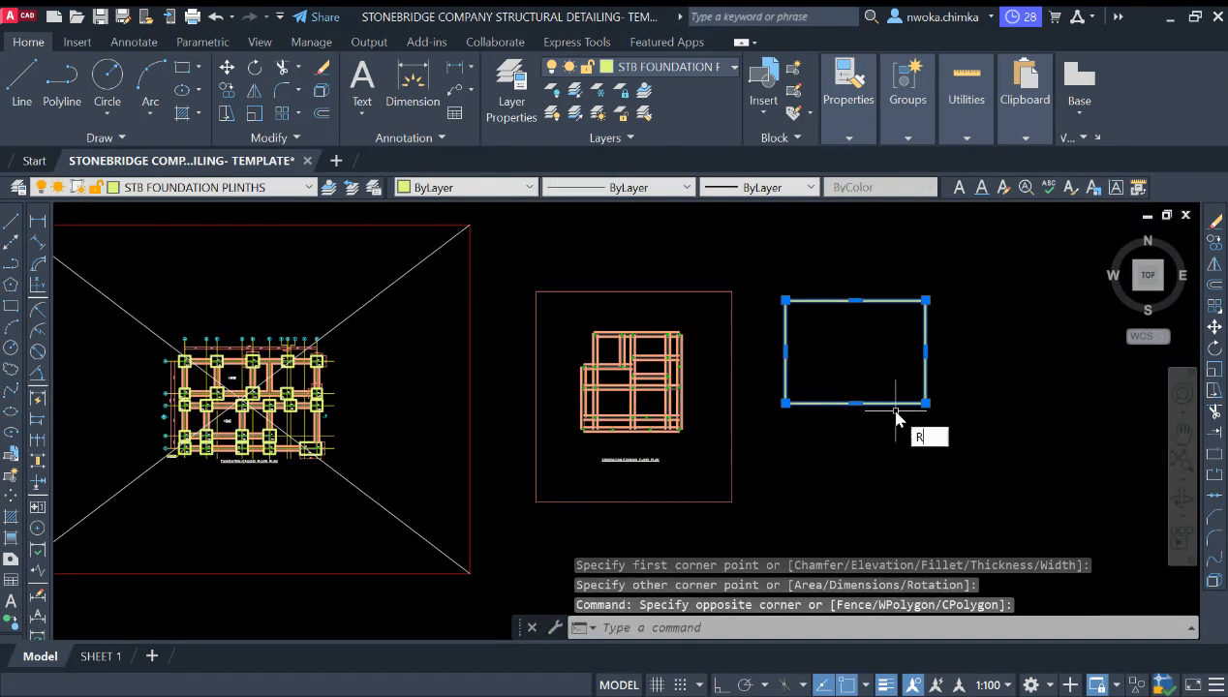
{"action": "key", "text": "Return"}
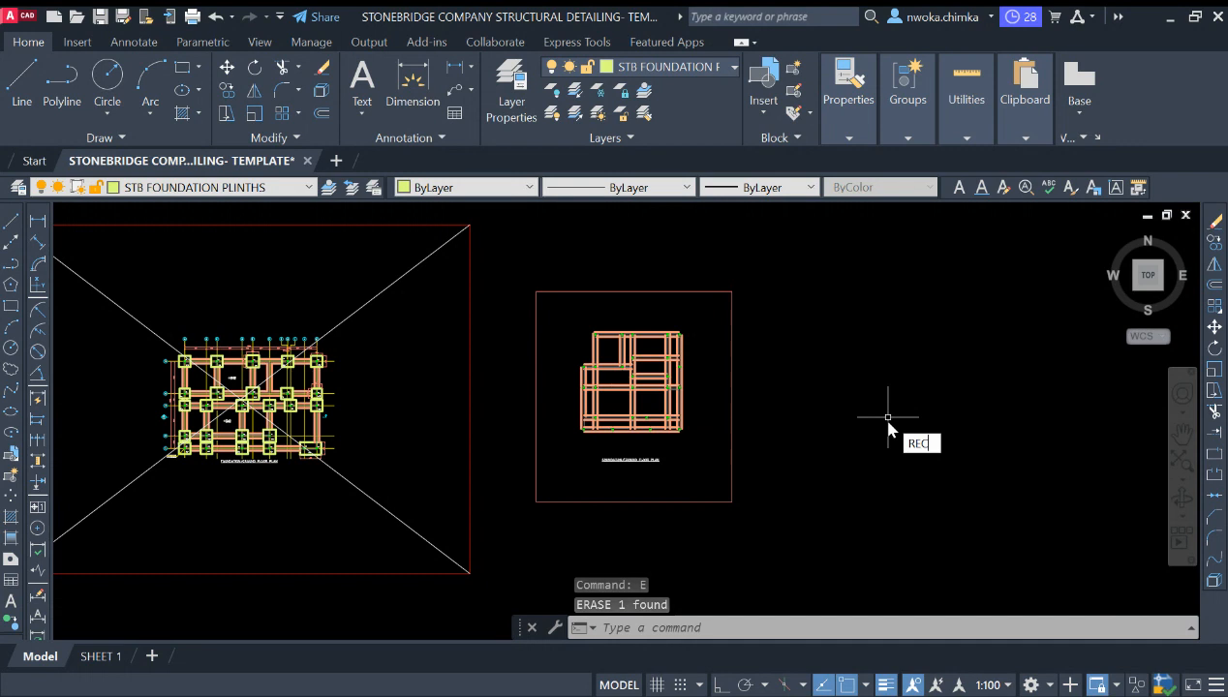
Draw a 1200 by 1200 footing rectangle in the empty area outside the foundation plan's frame
{"action": "key", "text": "Return"}
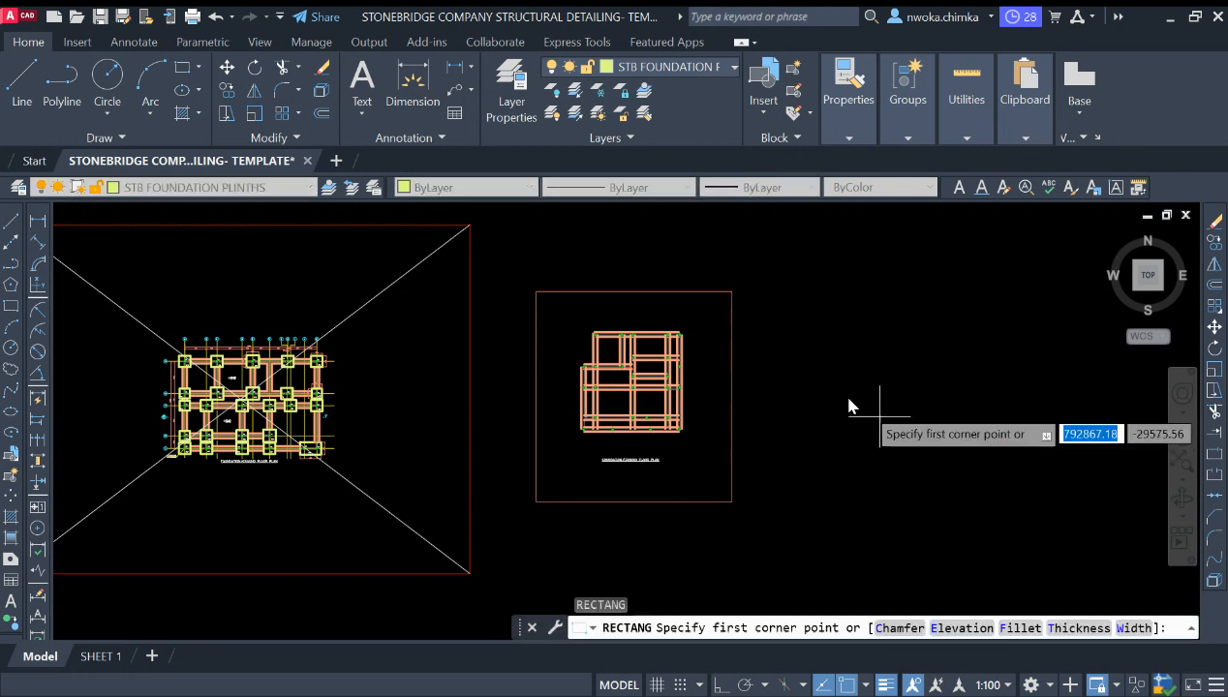
{"action": "left_click", "coordinate": [800, 327]}
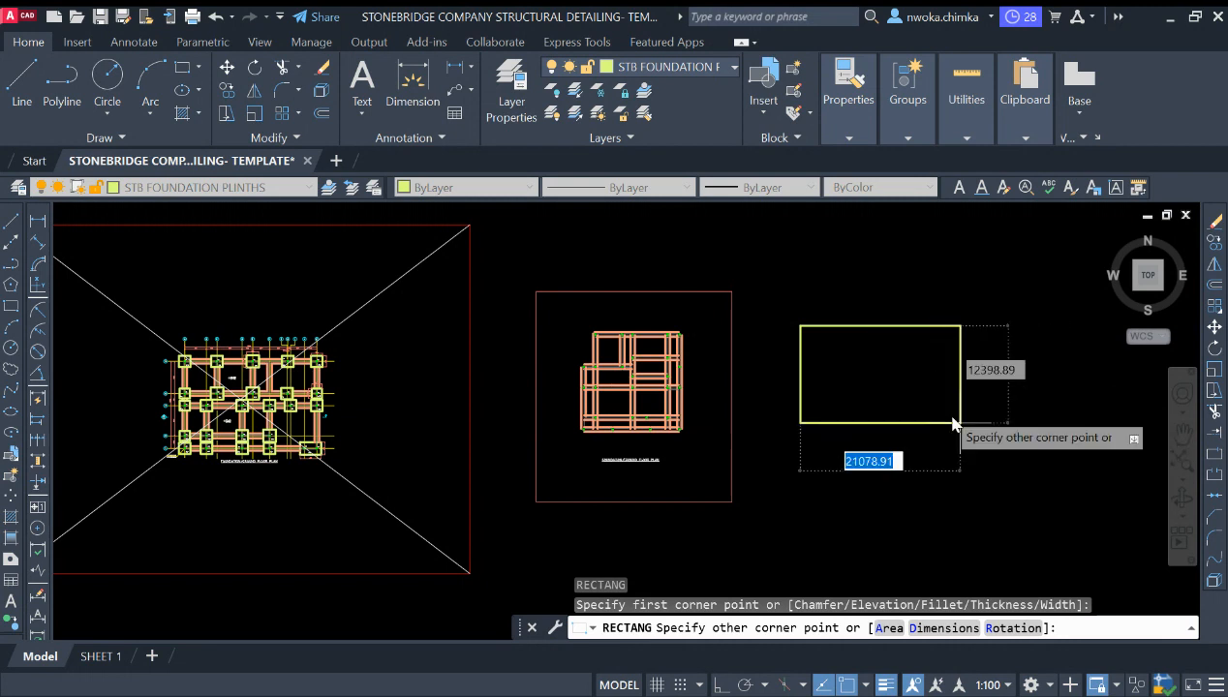
{"action": "scroll", "coordinate": [941, 430], "scroll_direction": "up", "scroll_amount": 2}
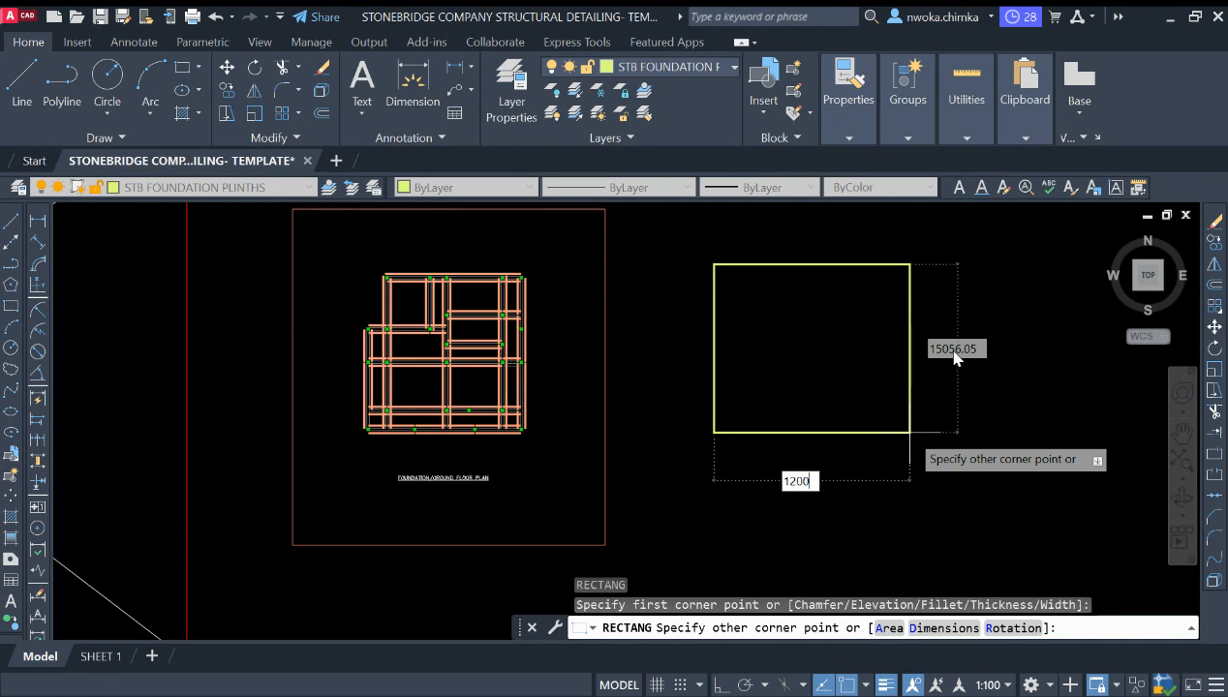
{"action": "key", "text": "Tab"}
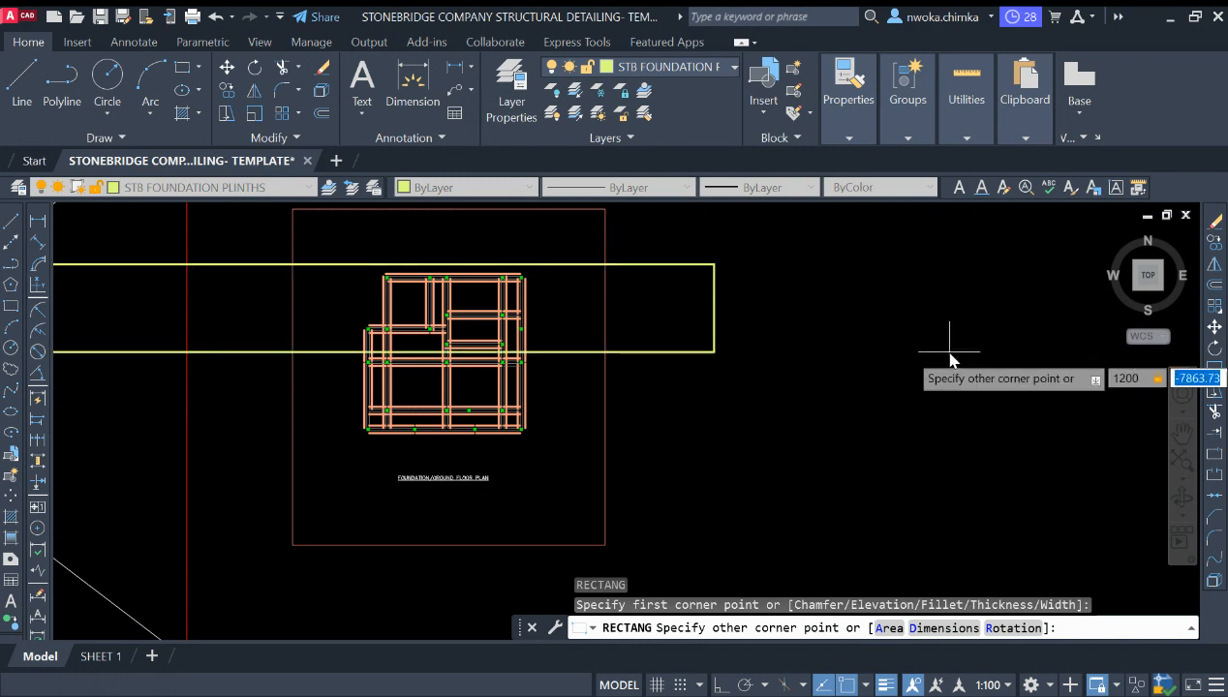
{"action": "key", "text": "BackSpace"}
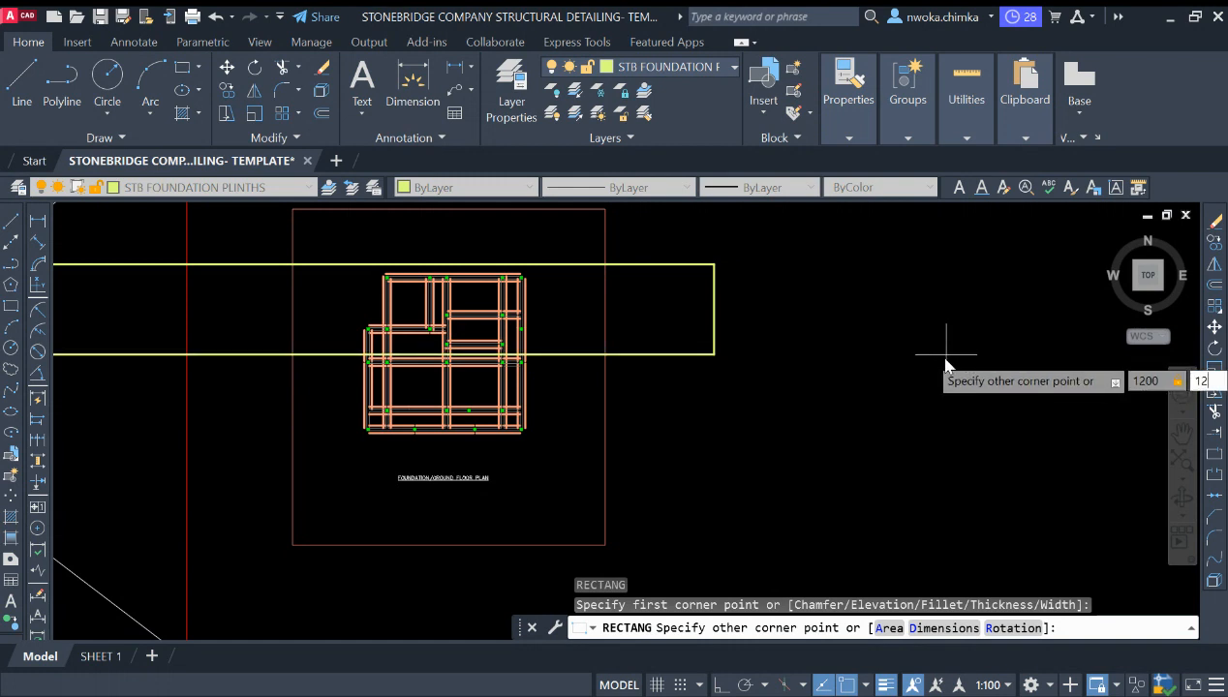
{"action": "key", "text": "Return"}
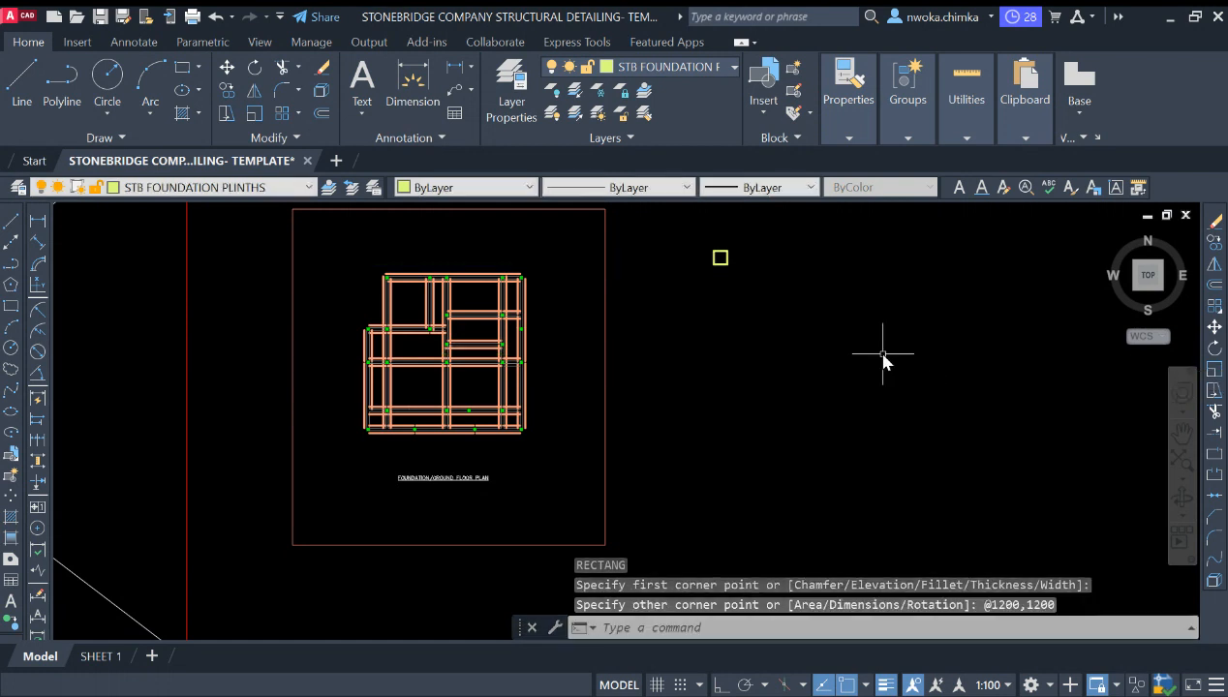
Make STB Dimensions the current layer
{"action": "scroll", "coordinate": [726, 228], "scroll_direction": "up", "scroll_amount": 4}
{"action": "middle_click_drag", "start_coordinate": [697, 271], "coordinate": [668, 289]}
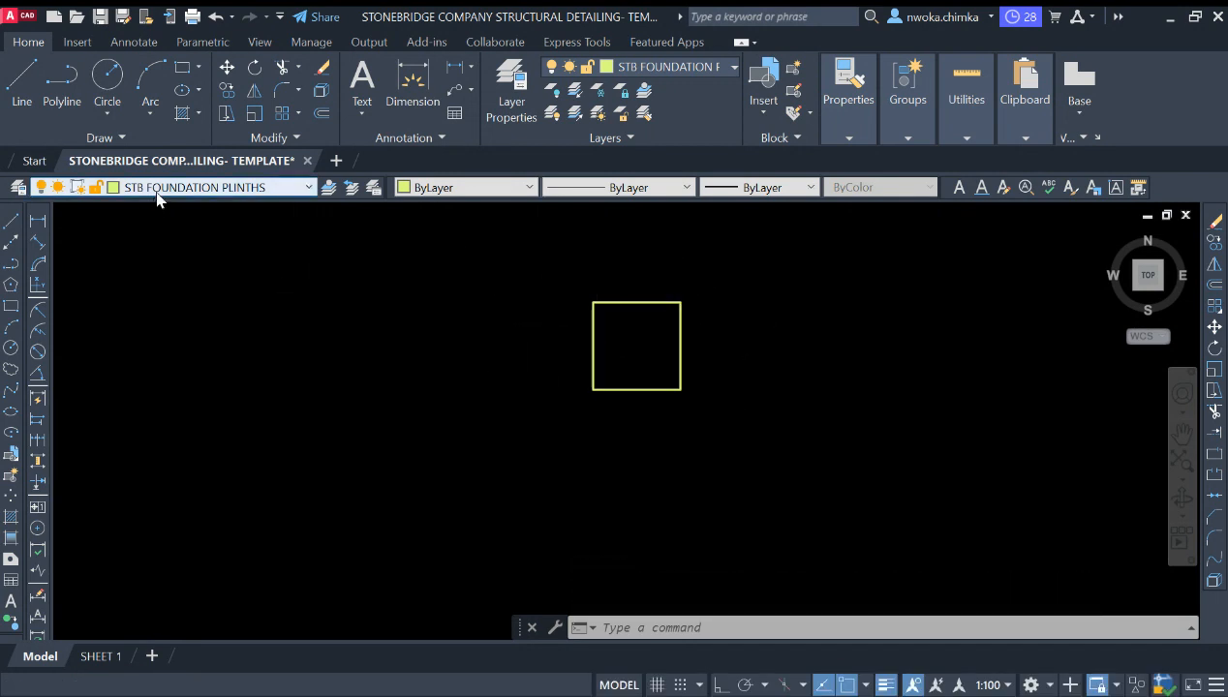
{"action": "left_click", "coordinate": [213, 187]}
{"action": "left_click", "coordinate": [82, 247]}
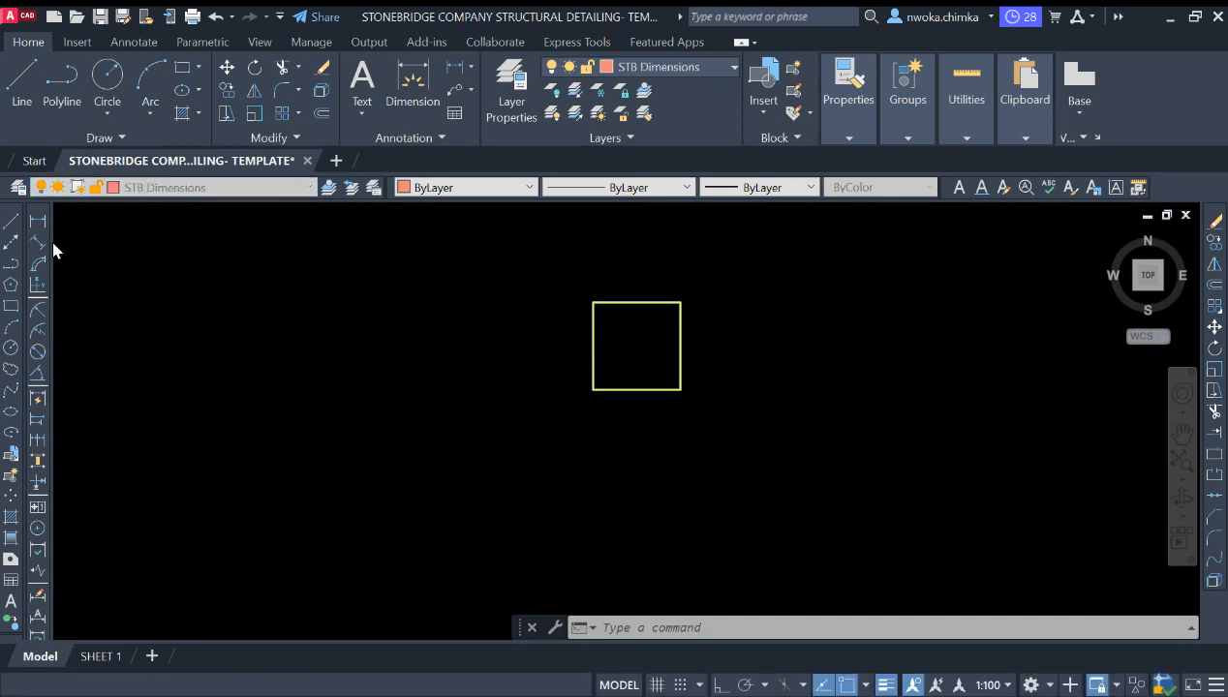
Add linear dimensions to the footing square's height and width
{"action": "left_click", "coordinate": [37, 221]}
{"action": "left_click", "coordinate": [686, 302]}
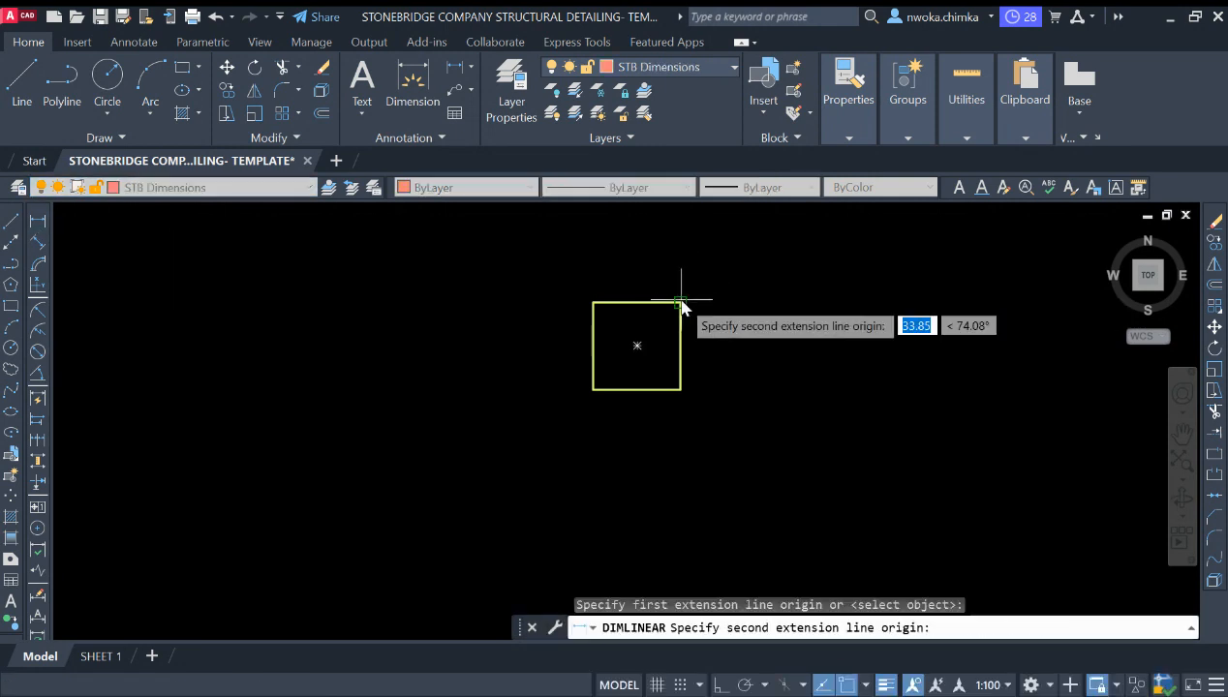
{"action": "left_click", "coordinate": [682, 390]}
{"action": "left_click", "coordinate": [752, 387]}
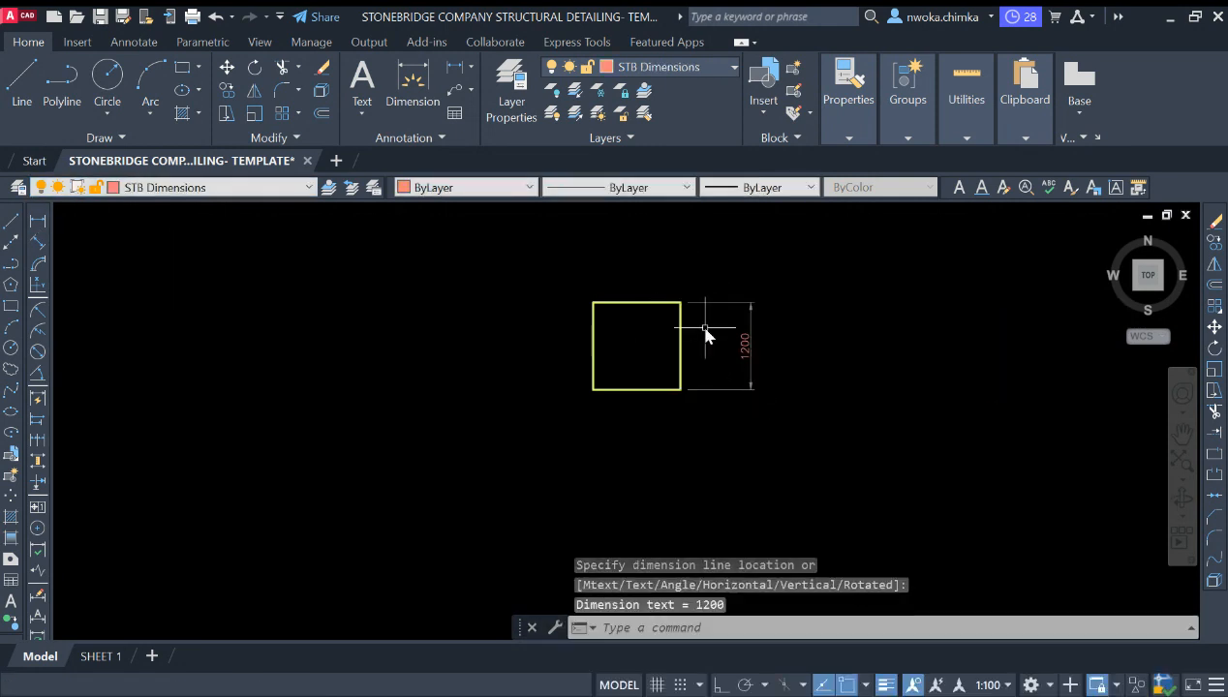
{"action": "key", "text": "Return"}
{"action": "scroll", "coordinate": [683, 276], "scroll_direction": "up", "scroll_amount": 4}
{"action": "left_click", "coordinate": [676, 336]}
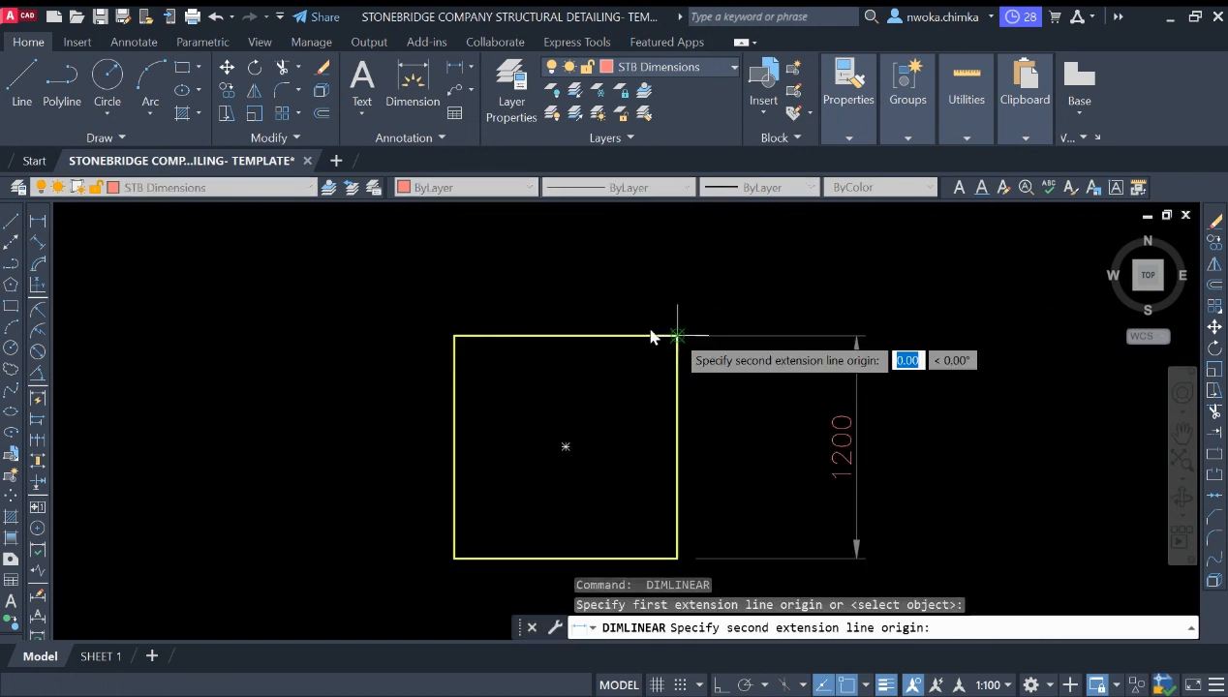
{"action": "left_click", "coordinate": [454, 336]}
{"action": "left_click", "coordinate": [592, 263]}
{"action": "scroll", "coordinate": [644, 290], "scroll_direction": "down", "scroll_amount": 4}
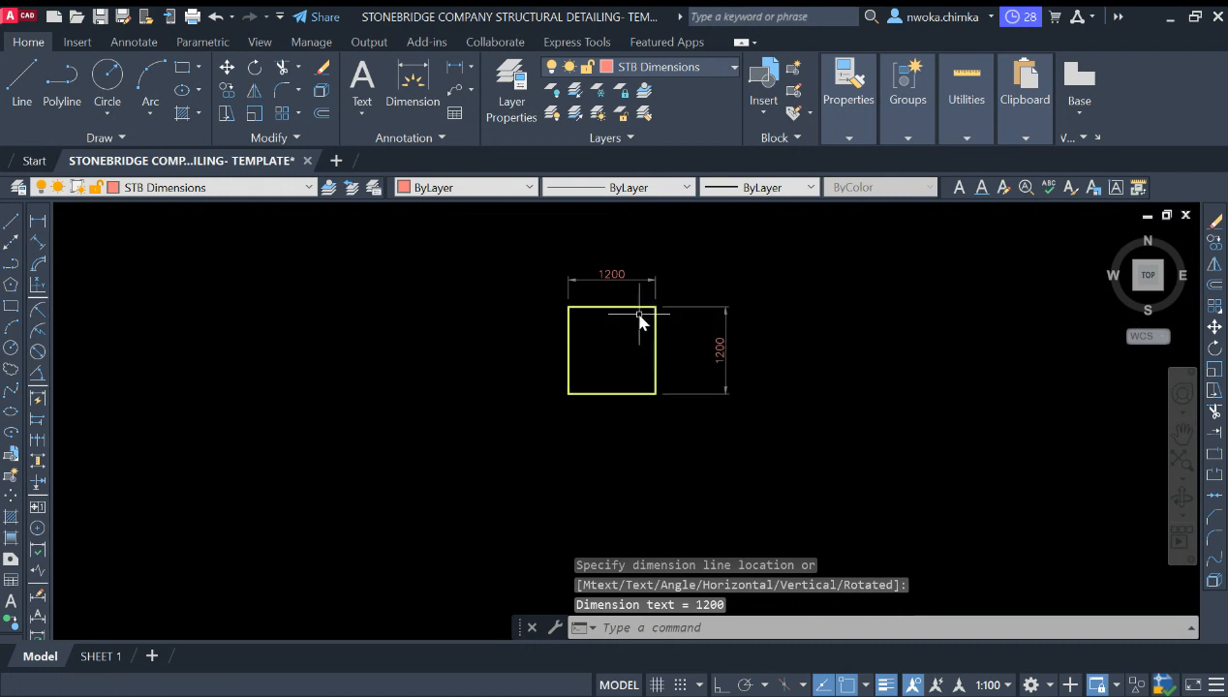
Move the vertical dimension line closer to the footing square
{"action": "left_click", "coordinate": [718, 343]}
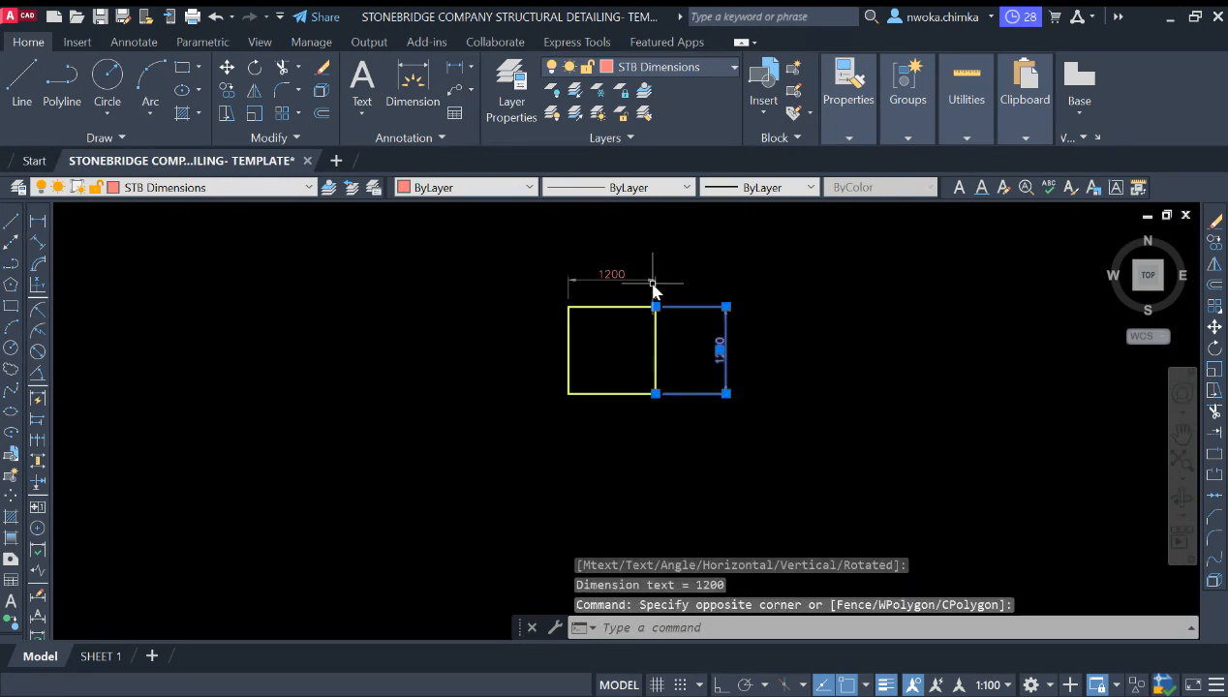
{"action": "scroll", "coordinate": [608, 288], "scroll_direction": "up", "scroll_amount": 2}
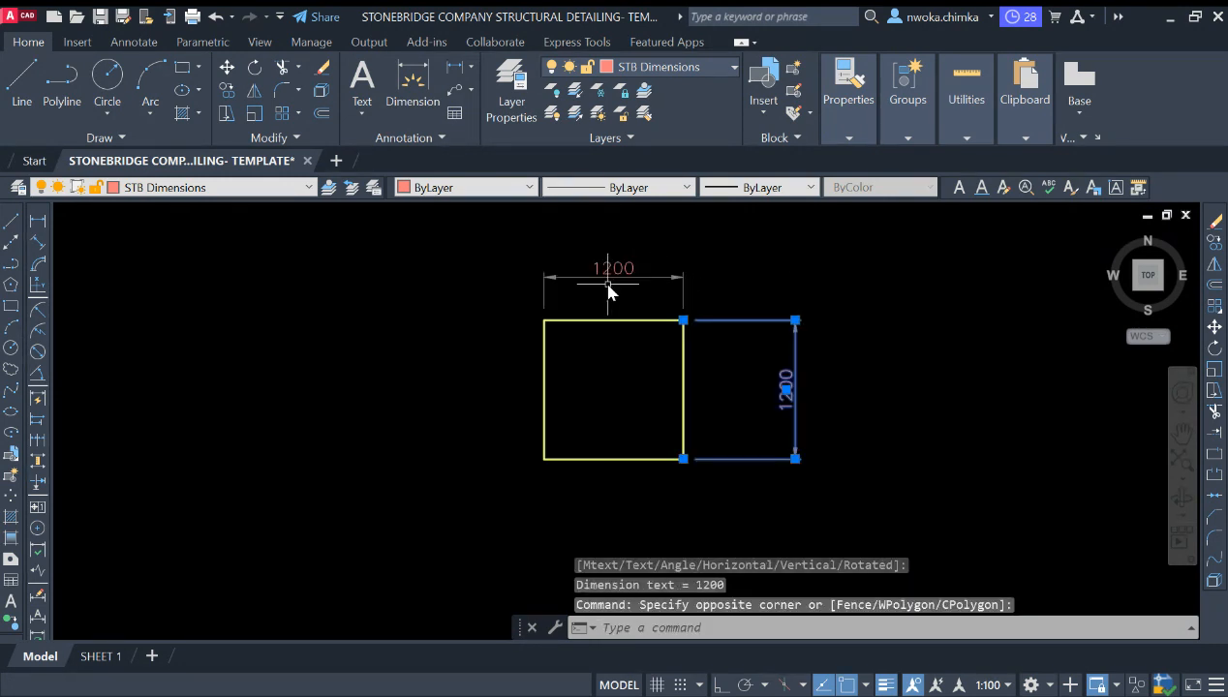
{"action": "left_click", "coordinate": [795, 320]}
{"action": "left_click", "coordinate": [732, 320]}
{"action": "key", "text": "Escape"}
{"action": "key", "text": "Escape"}
Erase the vertical and horizontal dimensions from the footing square
{"action": "left_click", "coordinate": [749, 303]}
{"action": "left_click", "coordinate": [709, 324]}
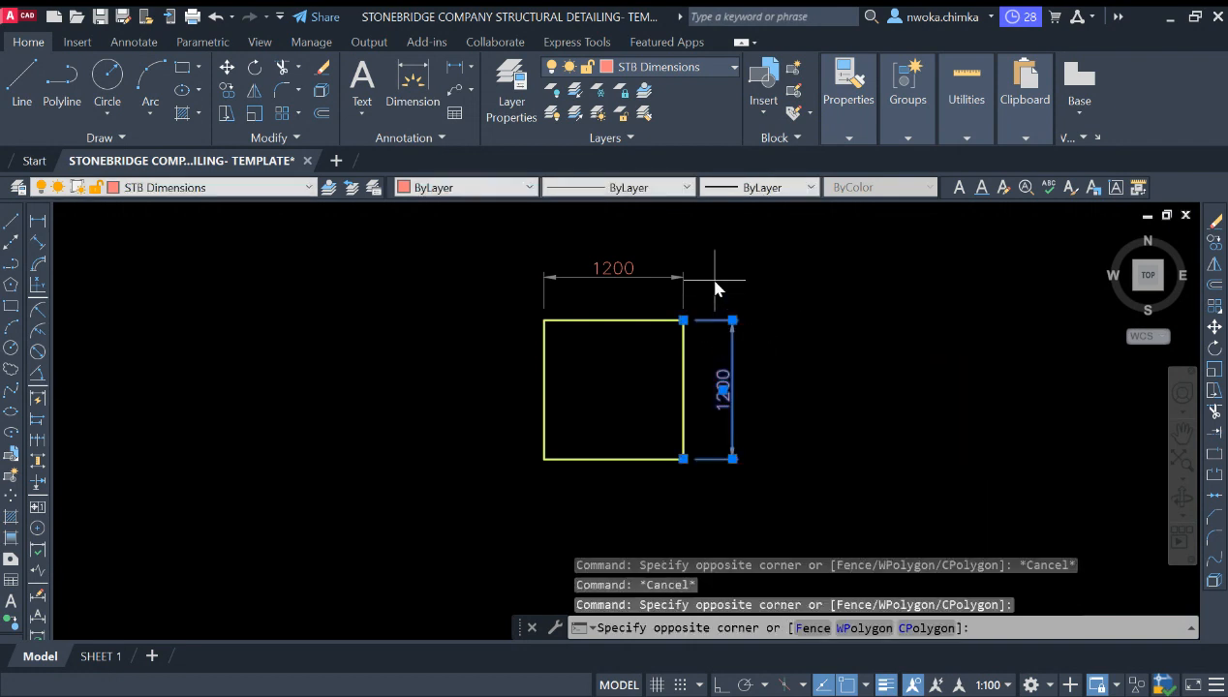
{"action": "left_click", "coordinate": [712, 289]}
{"action": "left_click", "coordinate": [637, 278]}
{"action": "type", "text": "e"}
{"action": "key", "text": "Return"}
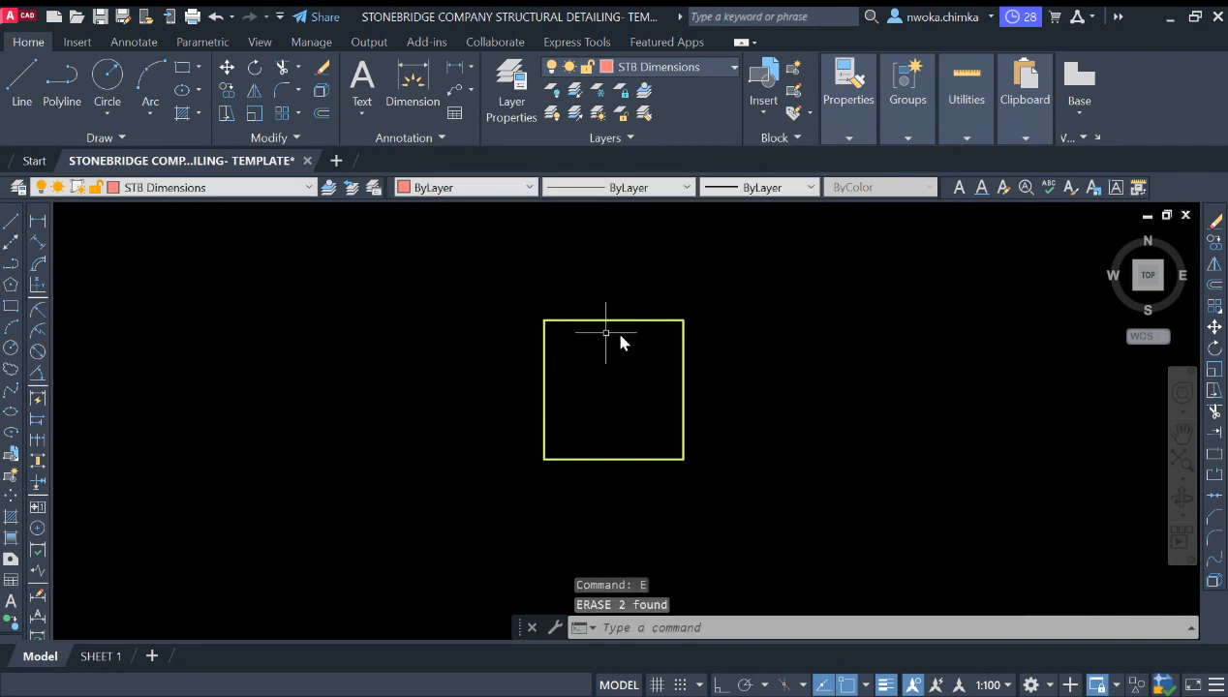
Select the footing square outside the plan frame and start the Copy command on it
{"action": "scroll", "coordinate": [760, 327], "scroll_direction": "down", "scroll_amount": 1}
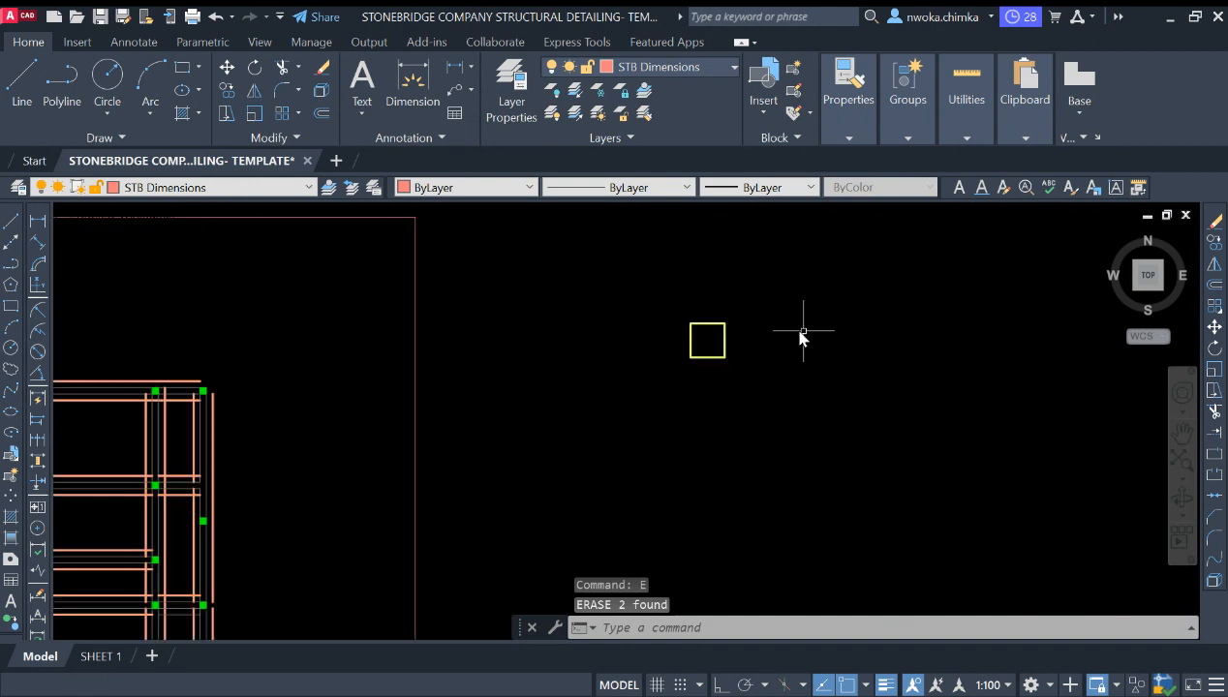
{"action": "scroll", "coordinate": [736, 354], "scroll_direction": "down", "scroll_amount": 2}
{"action": "scroll", "coordinate": [753, 350], "scroll_direction": "up", "scroll_amount": 3}
{"action": "scroll", "coordinate": [823, 326], "scroll_direction": "down", "scroll_amount": 3}
{"action": "scroll", "coordinate": [271, 362], "scroll_direction": "up", "scroll_amount": 2}
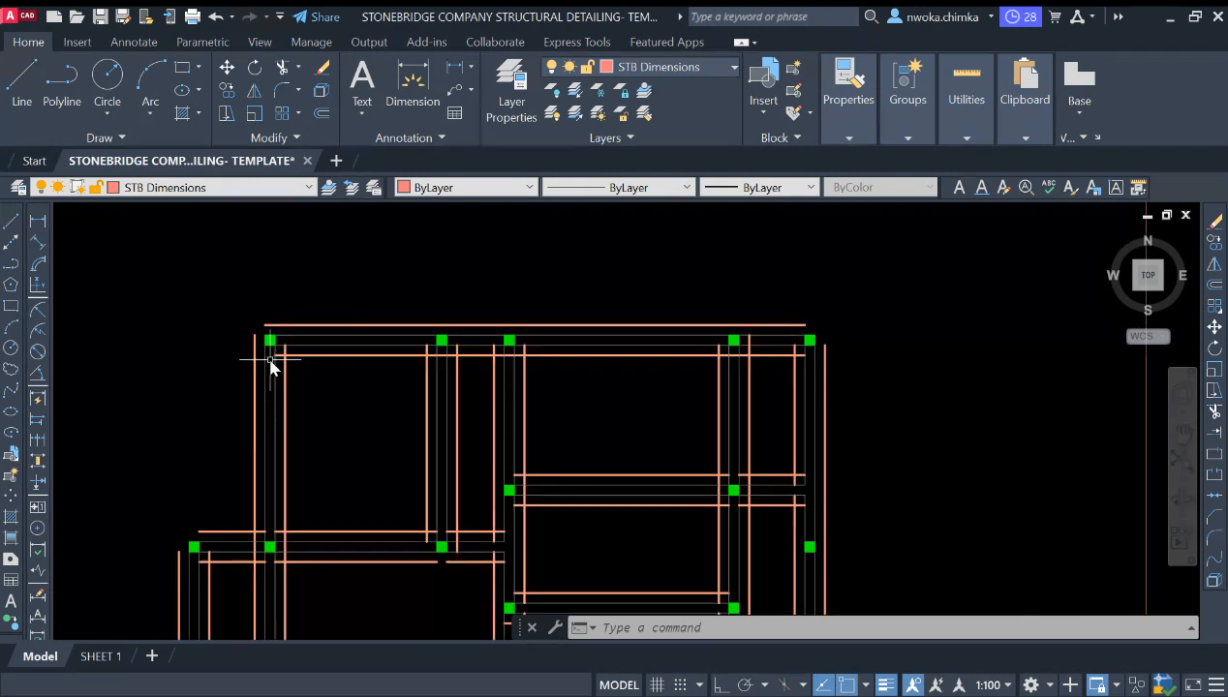
{"action": "scroll", "coordinate": [396, 403], "scroll_direction": "down", "scroll_amount": 3}
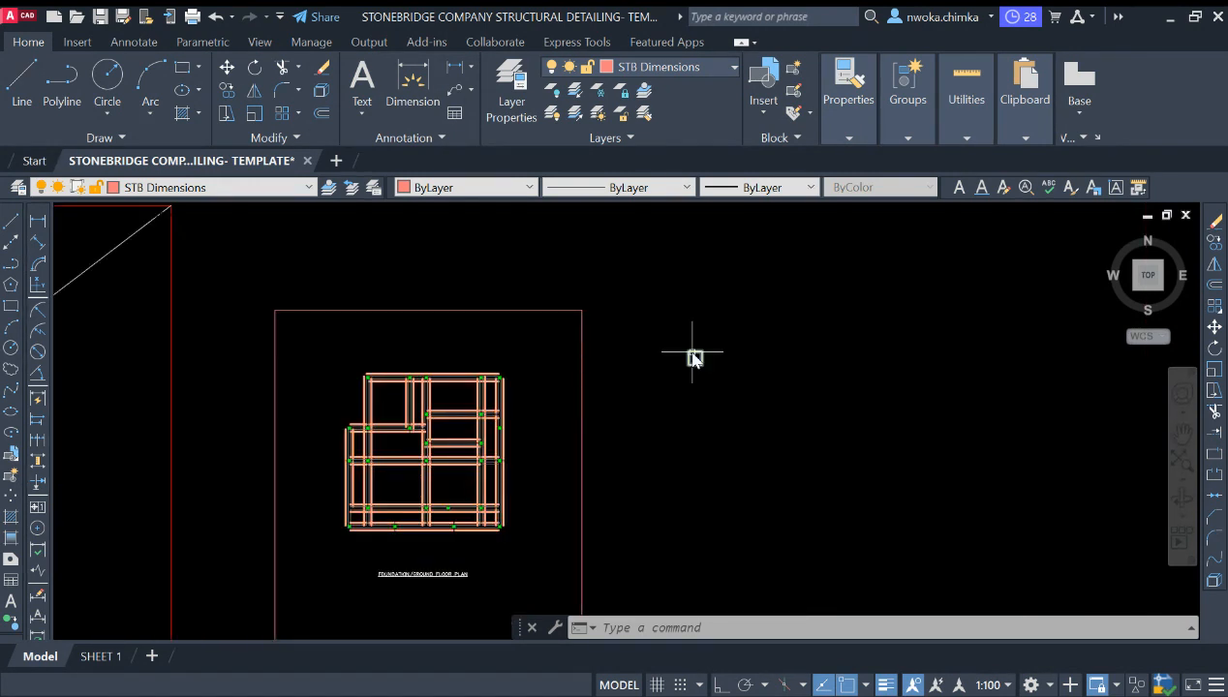
{"action": "scroll", "coordinate": [779, 317], "scroll_direction": "up", "scroll_amount": 3}
{"action": "left_click", "coordinate": [783, 313]}
{"action": "left_click", "coordinate": [691, 453]}
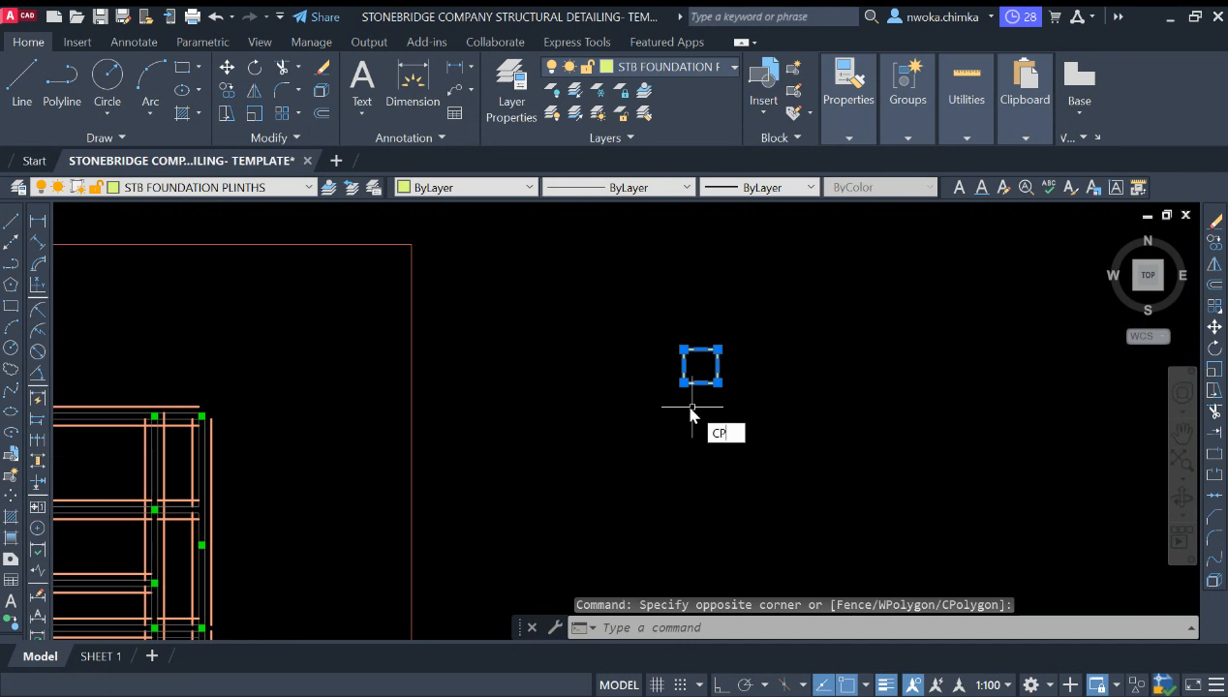
{"action": "type", "text": "CO"}
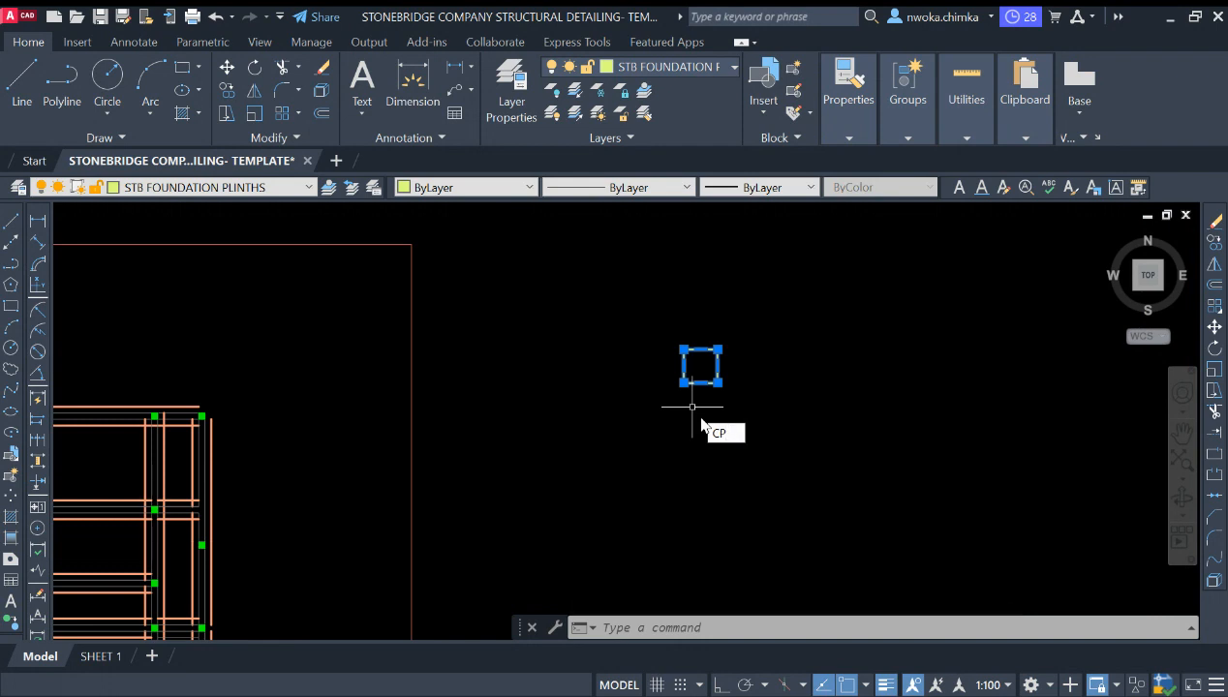
{"action": "key", "text": "Return"}
Examine the footing square's centre and the column centres in the top row as reference points for the copy
{"action": "scroll", "coordinate": [760, 360], "scroll_direction": "up", "scroll_amount": 3}
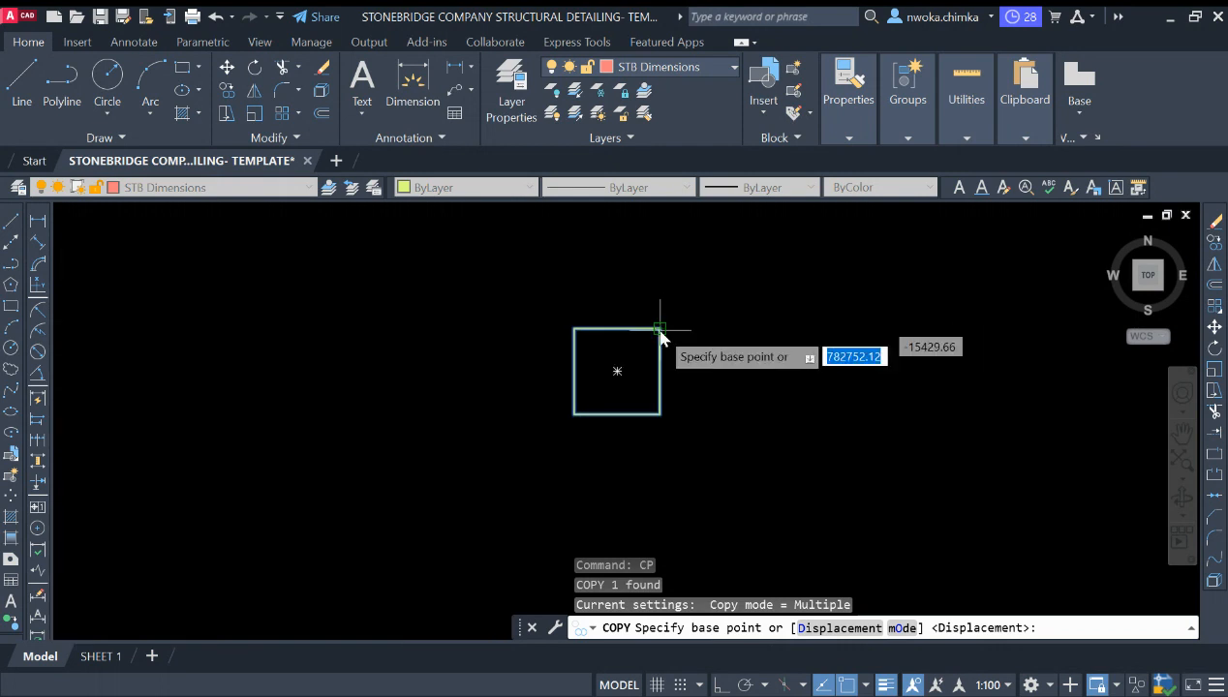
{"action": "scroll", "coordinate": [660, 329], "scroll_direction": "up", "scroll_amount": 2}
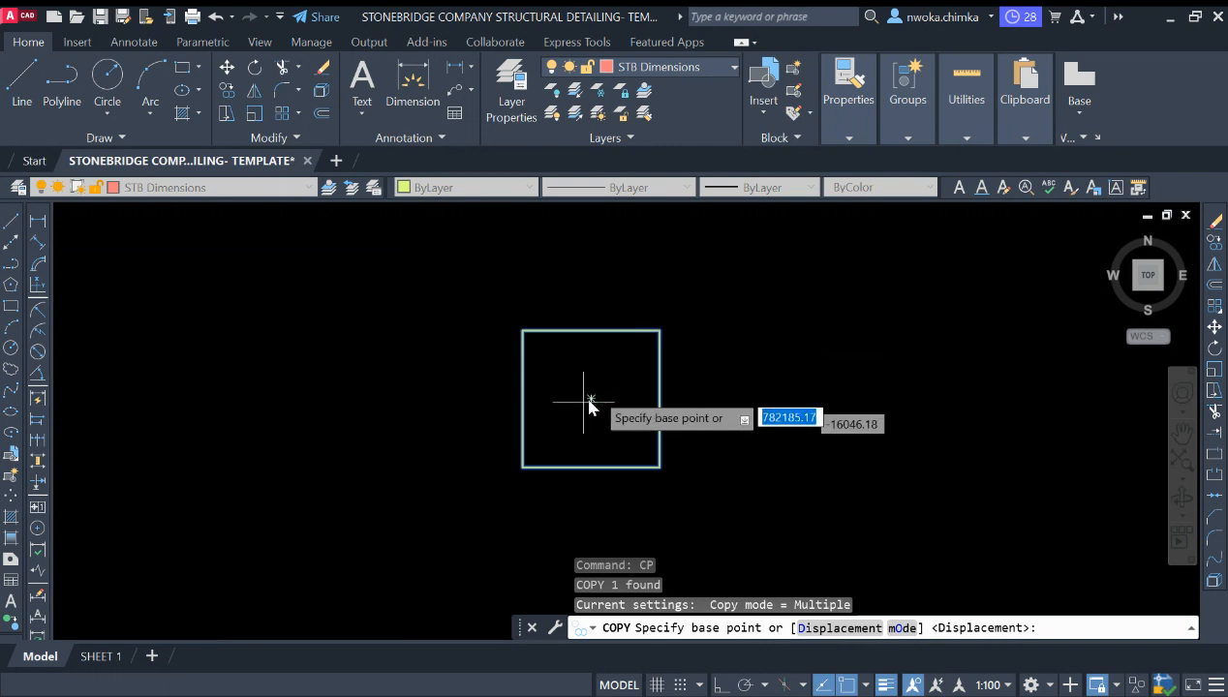
{"action": "scroll", "coordinate": [775, 346], "scroll_direction": "down", "scroll_amount": 5}
{"action": "scroll", "coordinate": [829, 346], "scroll_direction": "down", "scroll_amount": 2}
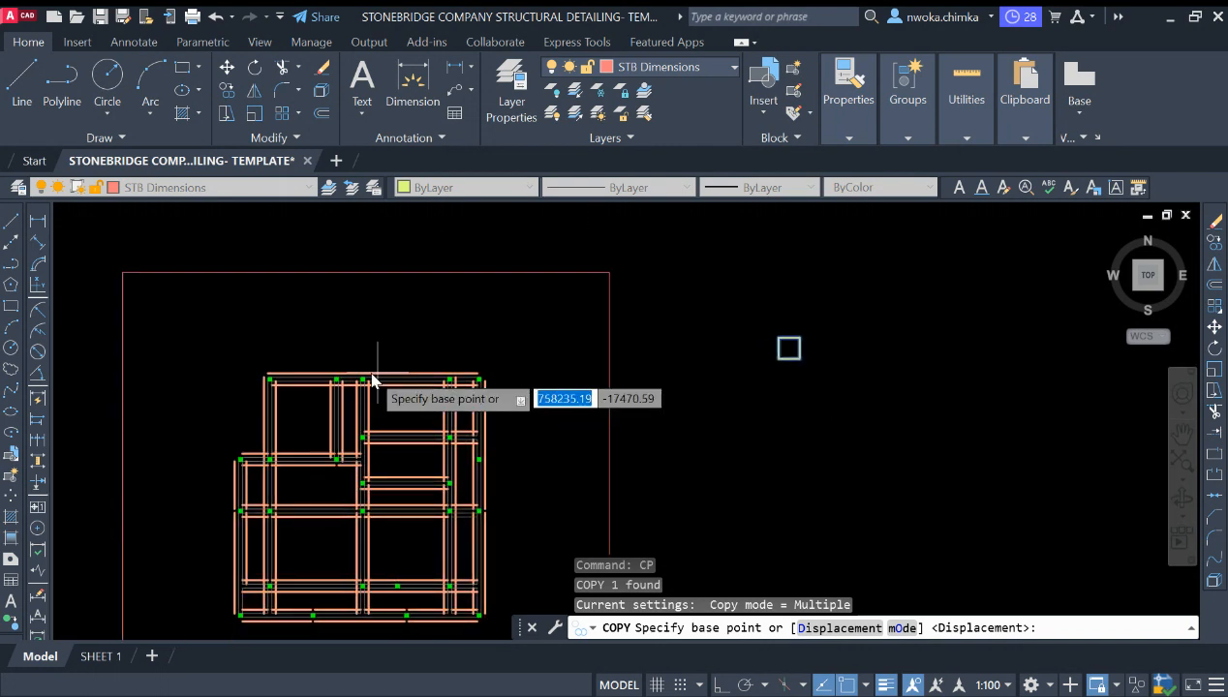
{"action": "scroll", "coordinate": [362, 386], "scroll_direction": "up", "scroll_amount": 5}
{"action": "scroll", "coordinate": [361, 394], "scroll_direction": "up", "scroll_amount": 2}
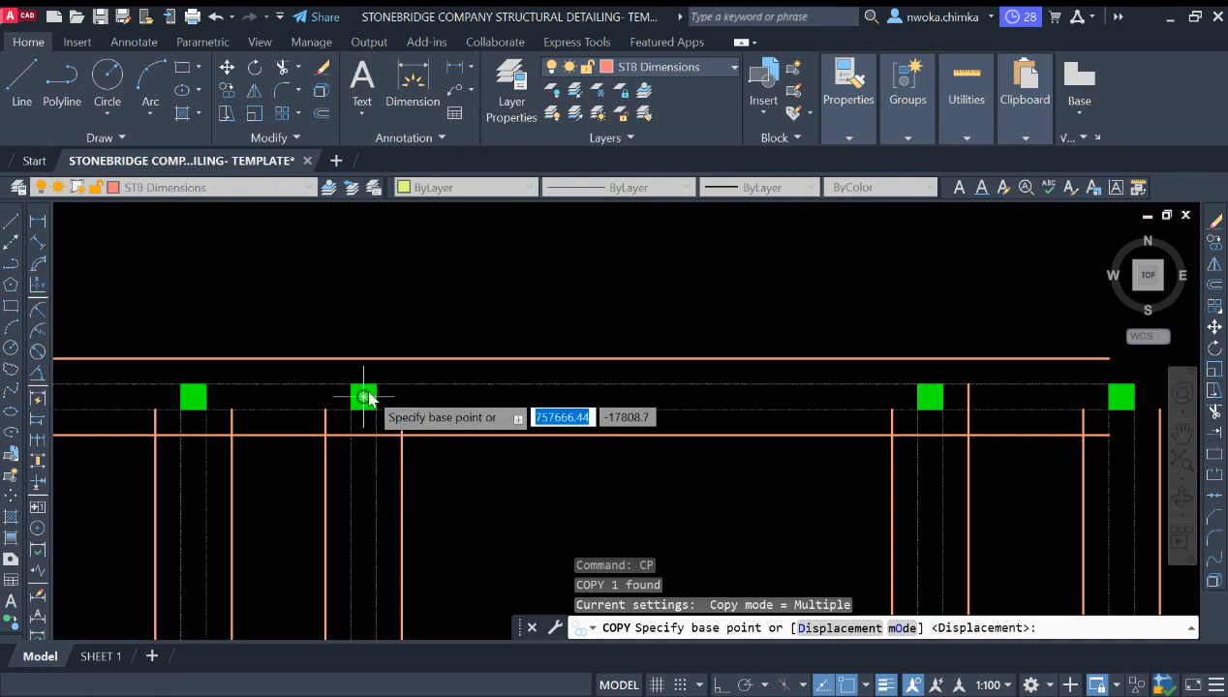
{"action": "scroll", "coordinate": [368, 397], "scroll_direction": "down", "scroll_amount": 2}
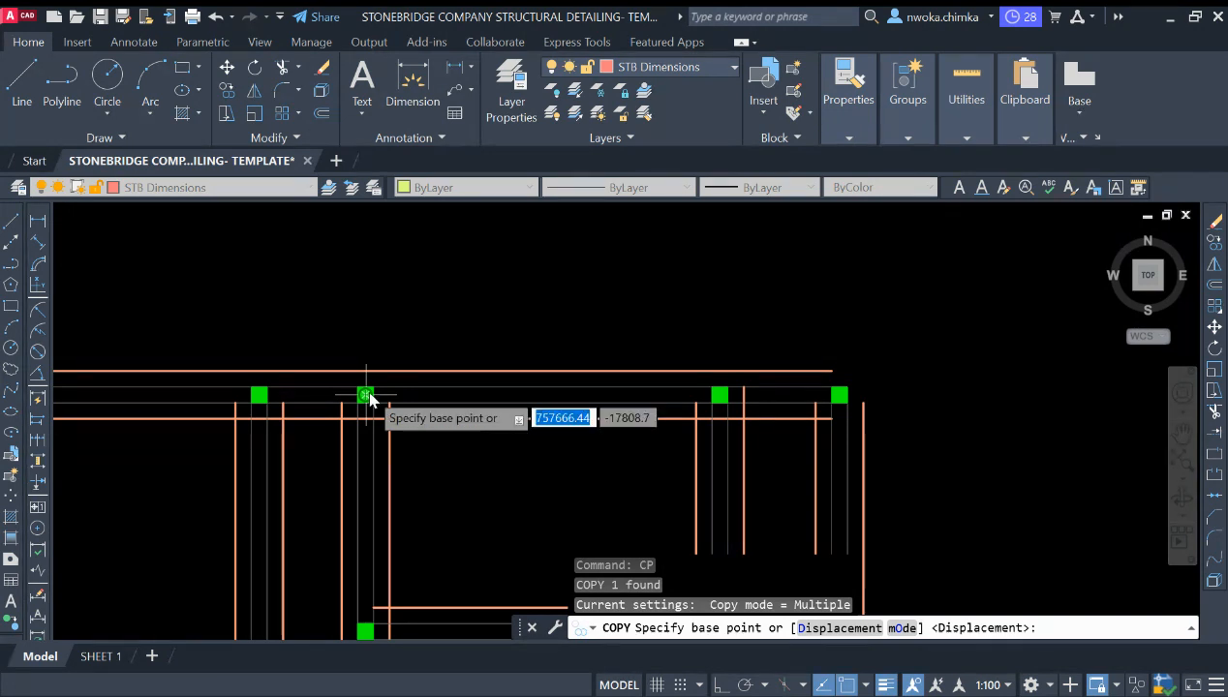
{"action": "scroll", "coordinate": [369, 397], "scroll_direction": "down", "scroll_amount": 3}
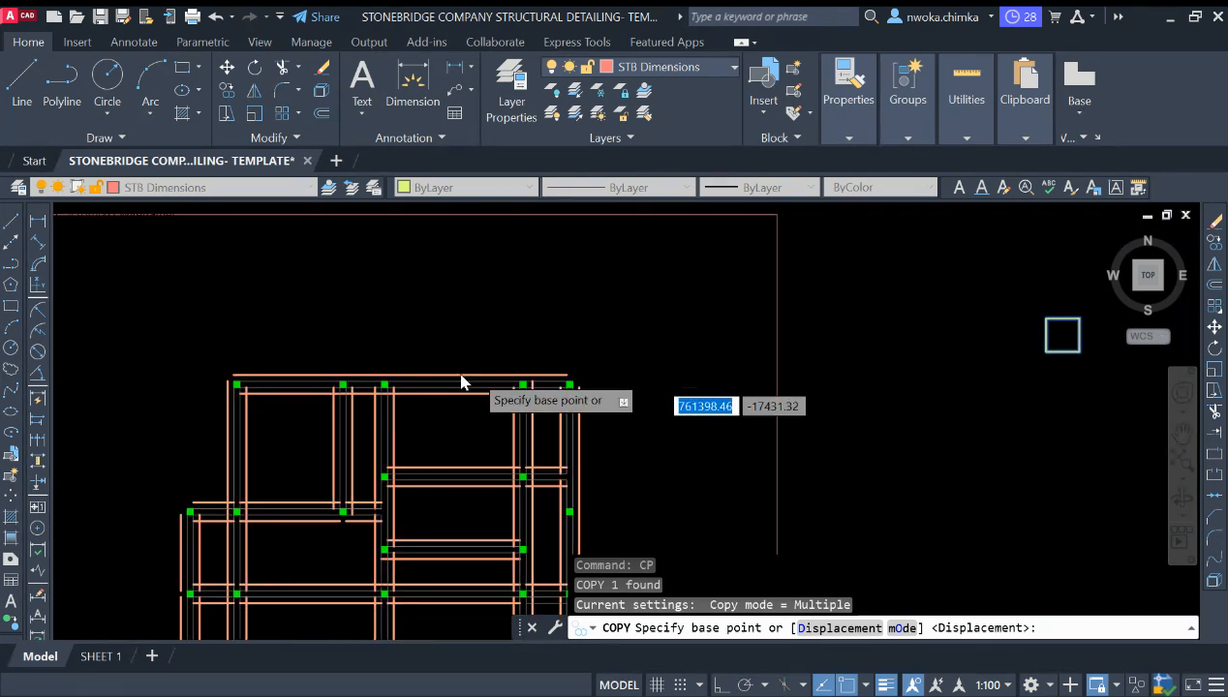
{"action": "scroll", "coordinate": [406, 370], "scroll_direction": "up", "scroll_amount": 3}
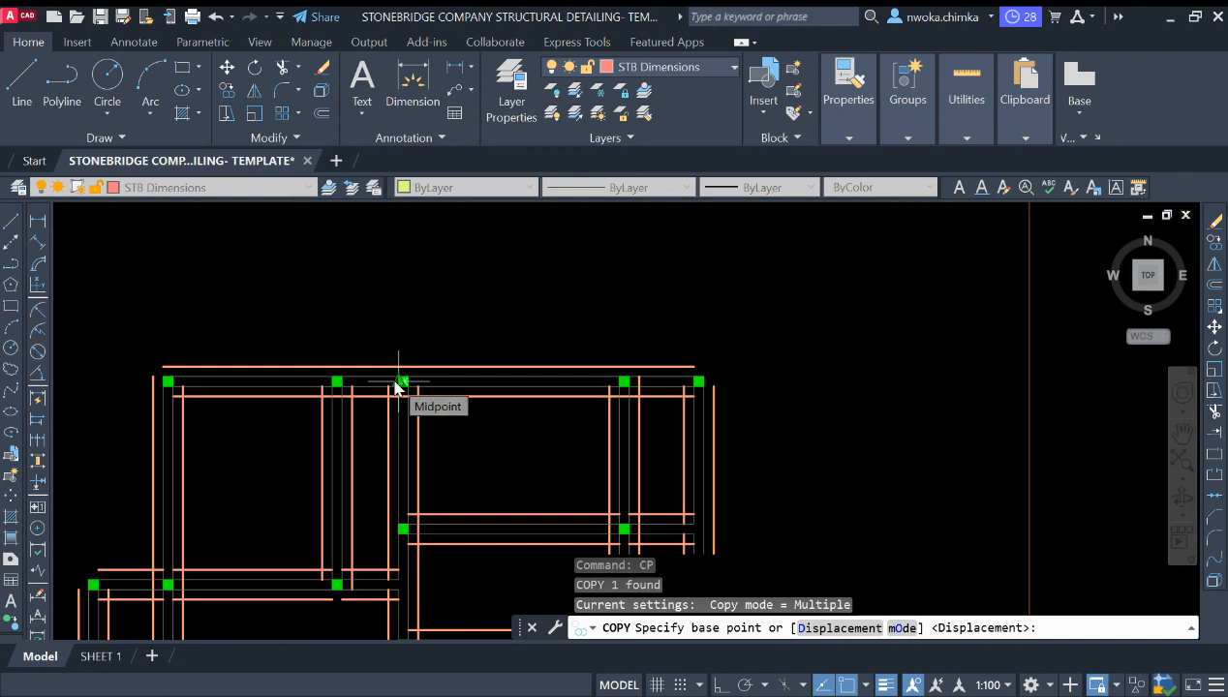
{"action": "scroll", "coordinate": [397, 387], "scroll_direction": "down", "scroll_amount": 4}
{"action": "scroll", "coordinate": [817, 345], "scroll_direction": "up", "scroll_amount": 4}
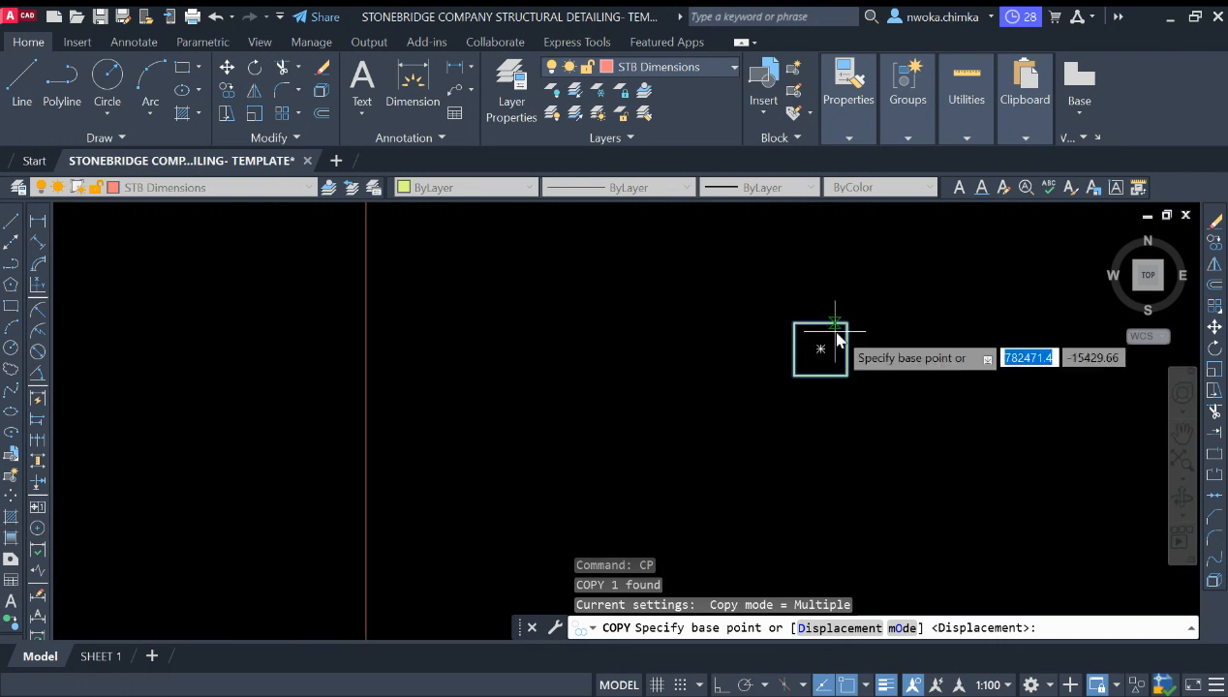
{"action": "scroll", "coordinate": [833, 344], "scroll_direction": "down", "scroll_amount": 4}
{"action": "scroll", "coordinate": [590, 382], "scroll_direction": "up", "scroll_amount": 4}
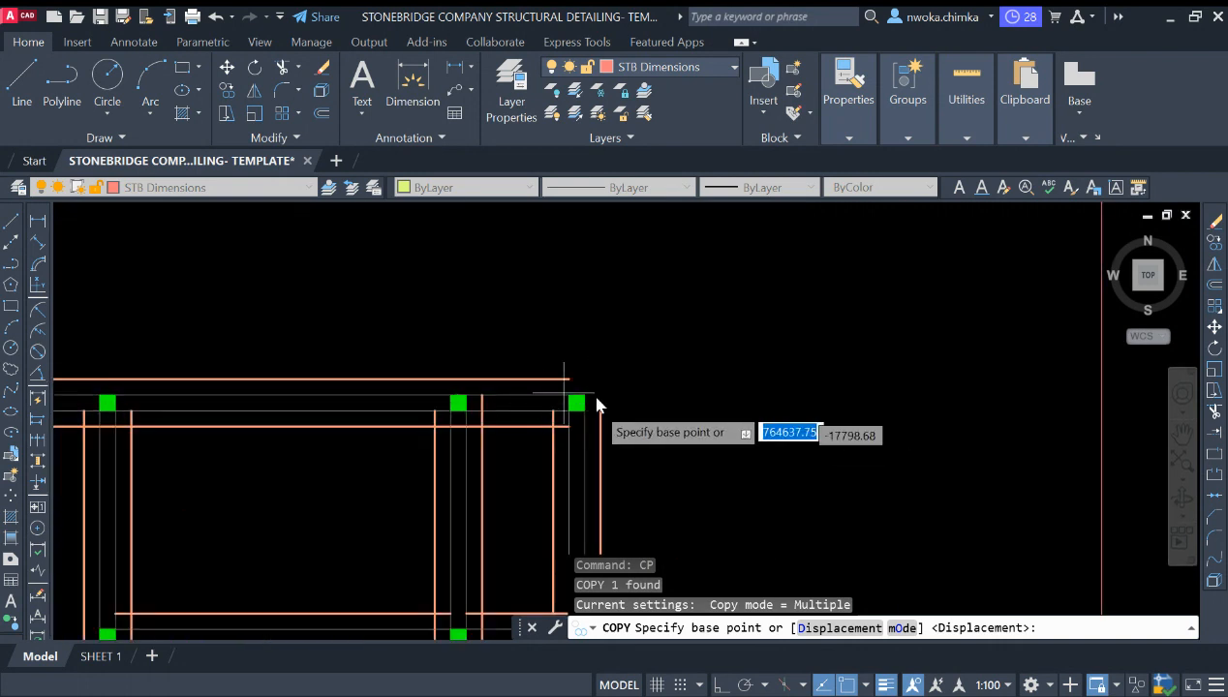
Examine how the footings sit on the columns in the dimensioned reference foundation plan, and cancel the running Copy command
{"action": "scroll", "coordinate": [823, 358], "scroll_direction": "down", "scroll_amount": 5}
{"action": "scroll", "coordinate": [358, 441], "scroll_direction": "up", "scroll_amount": 5}
{"action": "scroll", "coordinate": [358, 438], "scroll_direction": "up", "scroll_amount": 3}
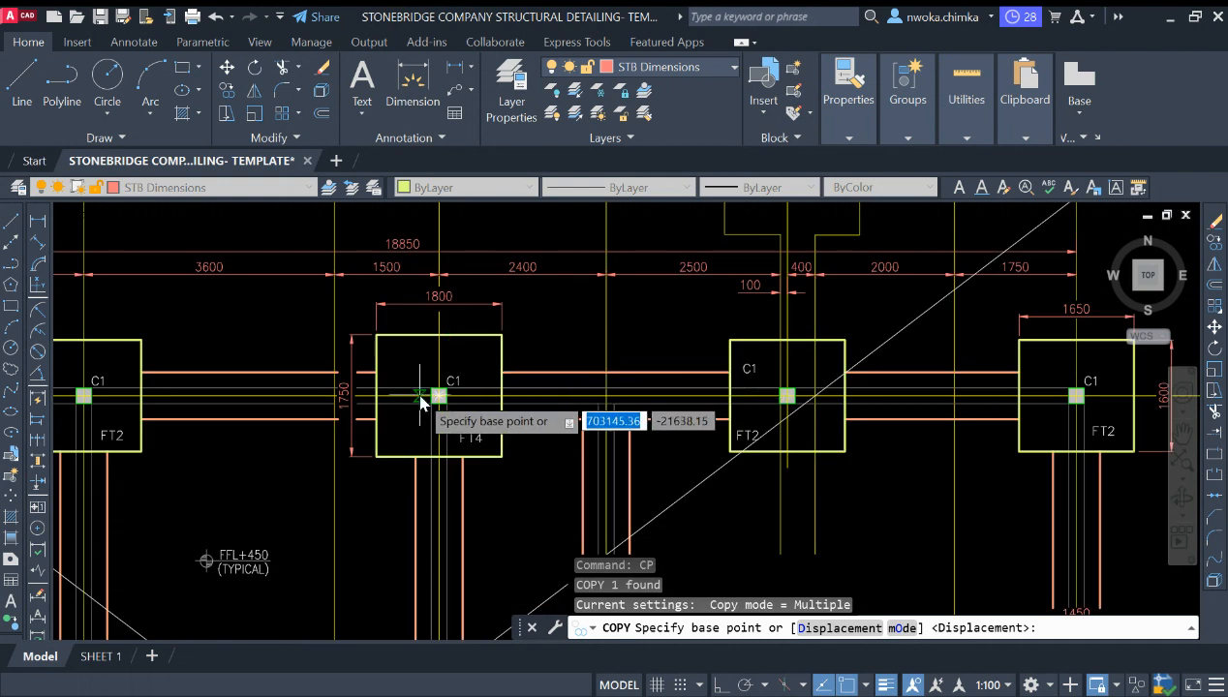
{"action": "scroll", "coordinate": [334, 384], "scroll_direction": "down", "scroll_amount": 5}
{"action": "scroll", "coordinate": [392, 375], "scroll_direction": "down", "scroll_amount": 3}
{"action": "key", "text": "Escape"}
Select the footing square outside the plan frame again and start copying it from its geometric center
{"action": "scroll", "coordinate": [639, 363], "scroll_direction": "up", "scroll_amount": 4}
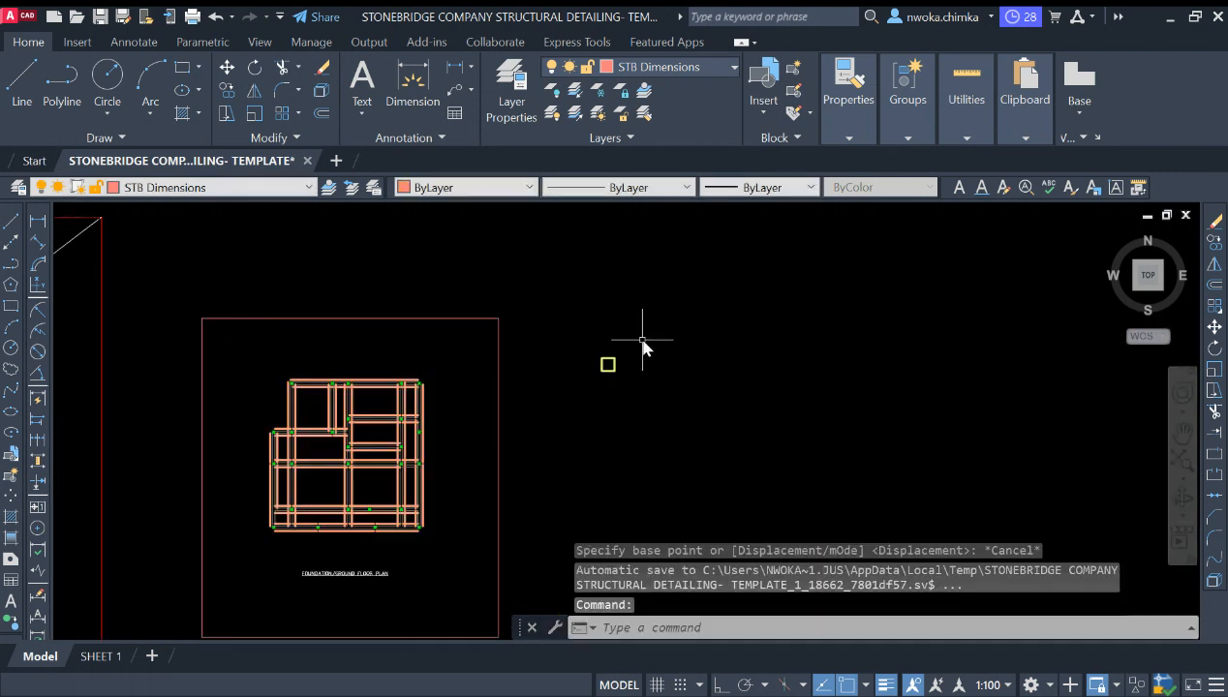
{"action": "left_click", "coordinate": [649, 335]}
{"action": "left_click", "coordinate": [600, 405]}
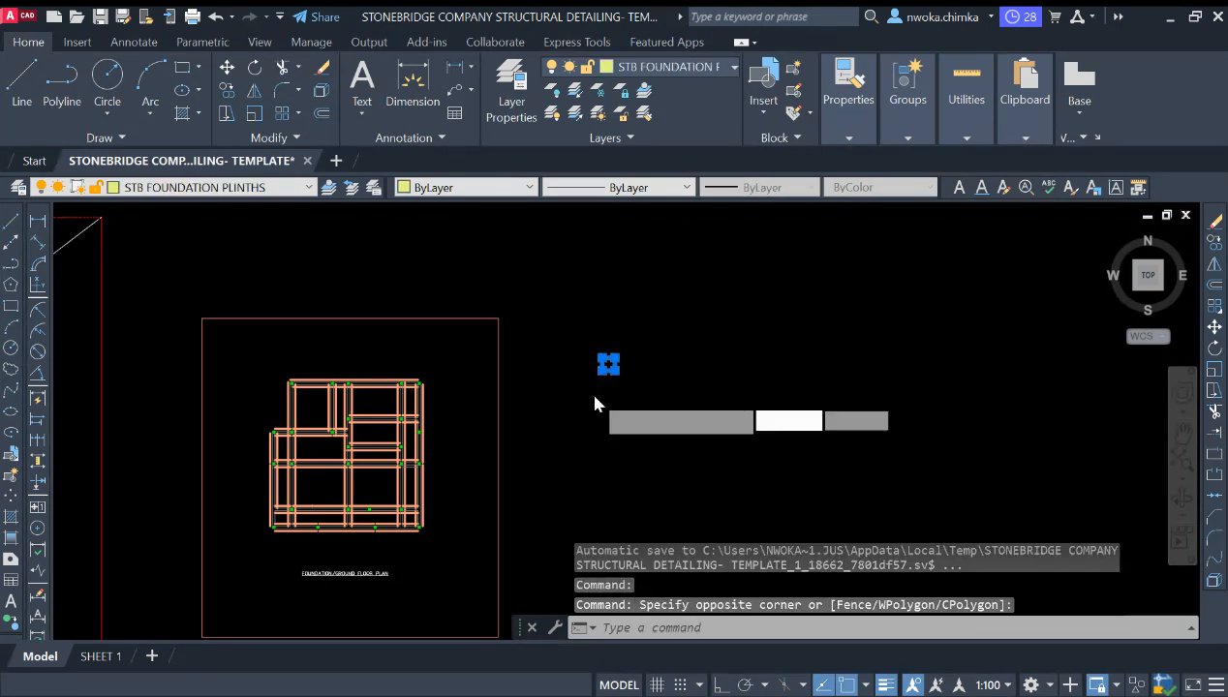
{"action": "key", "text": "Return"}
{"action": "scroll", "coordinate": [584, 357], "scroll_direction": "up", "scroll_amount": 4}
{"action": "scroll", "coordinate": [651, 360], "scroll_direction": "up", "scroll_amount": 4}
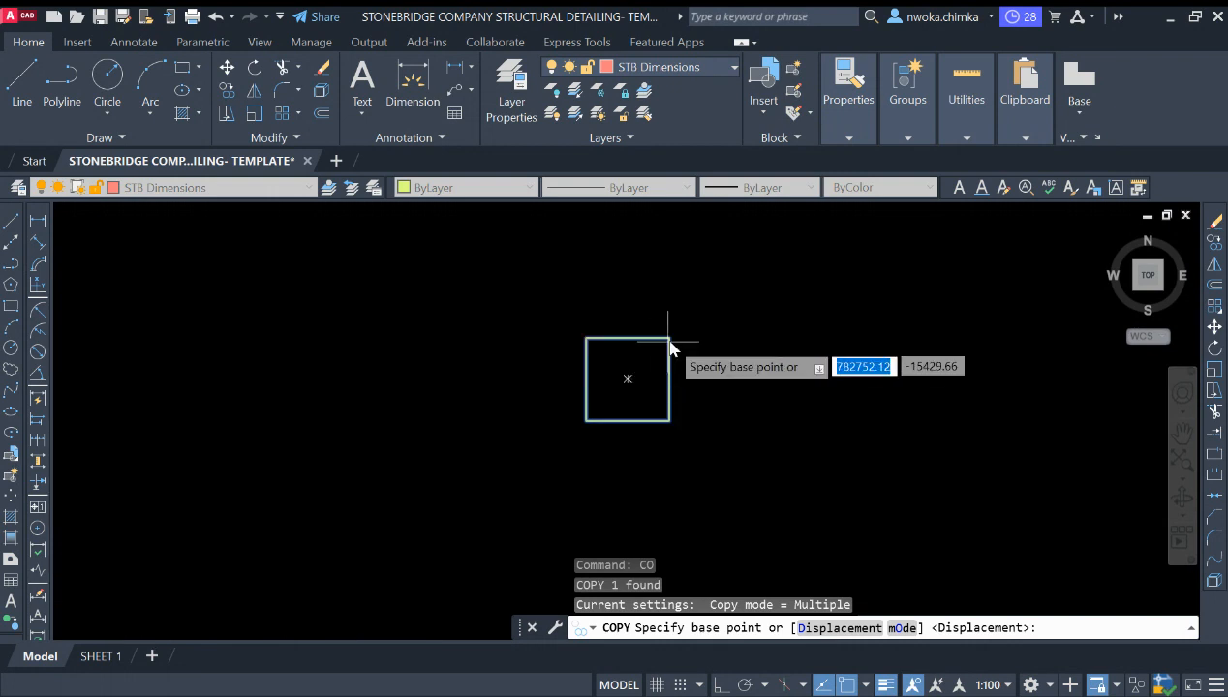
{"action": "left_click", "coordinate": [628, 378]}
Place footing copies centred on the top-right corner column and the next column to its left
{"action": "scroll", "coordinate": [981, 362], "scroll_direction": "down", "scroll_amount": 4}
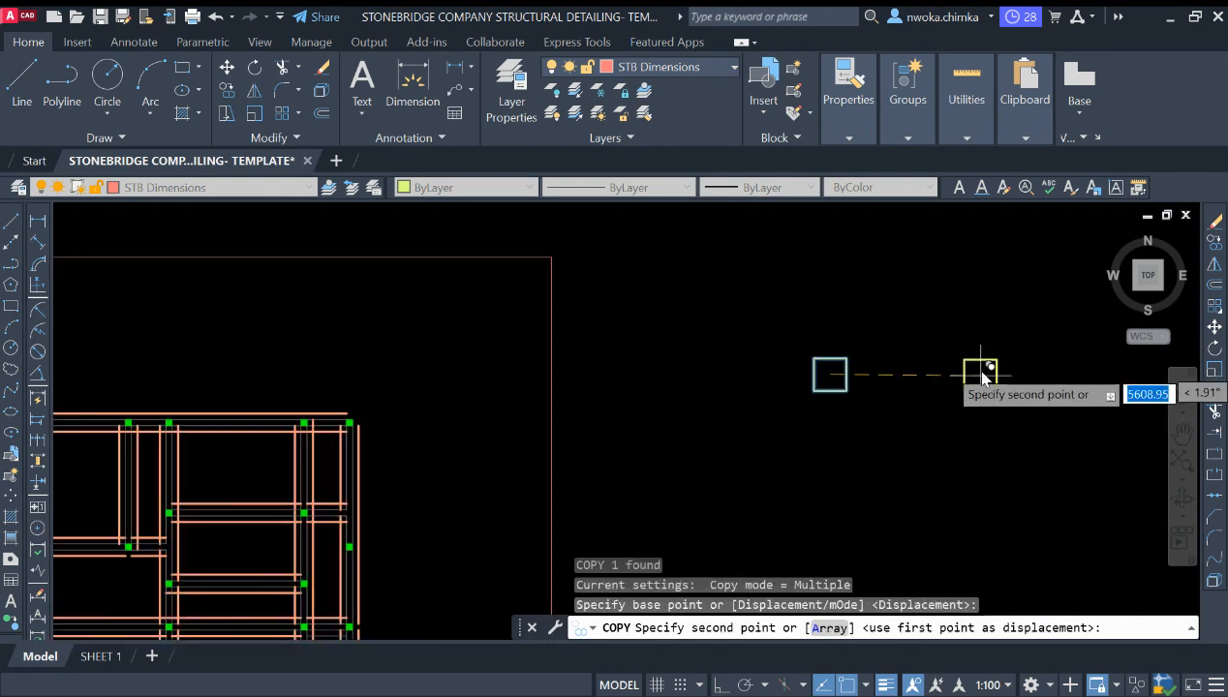
{"action": "scroll", "coordinate": [596, 413], "scroll_direction": "up", "scroll_amount": 2}
{"action": "scroll", "coordinate": [596, 412], "scroll_direction": "up", "scroll_amount": 5}
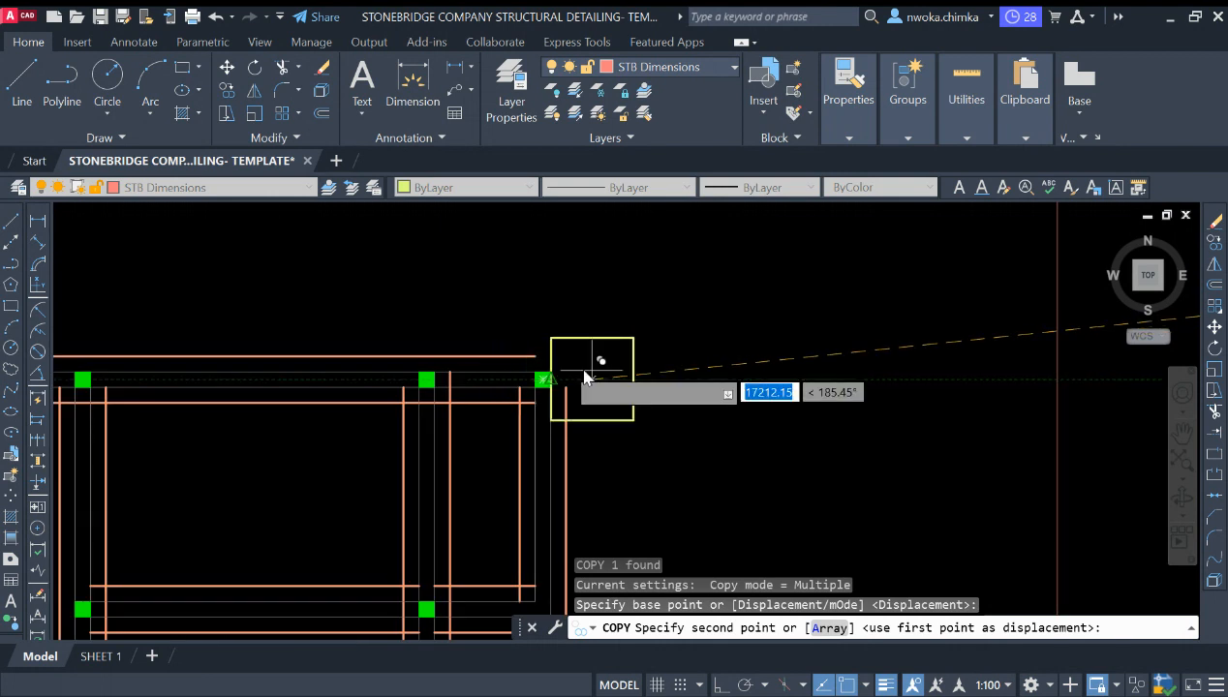
{"action": "left_click", "coordinate": [538, 389]}
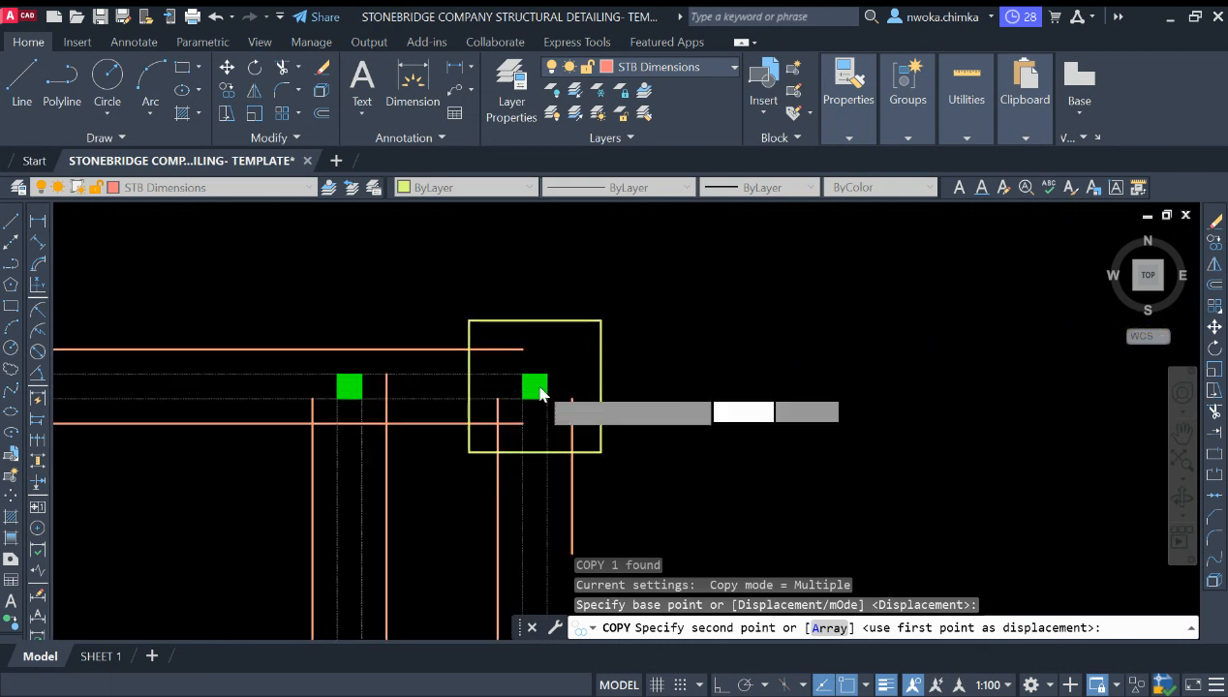
{"action": "left_click", "coordinate": [347, 389]}
Place footing copies centred on the three remaining columns of the top row, working towards the top-left corner
{"action": "scroll", "coordinate": [798, 346], "scroll_direction": "down", "scroll_amount": 3}
{"action": "scroll", "coordinate": [540, 363], "scroll_direction": "up", "scroll_amount": 5}
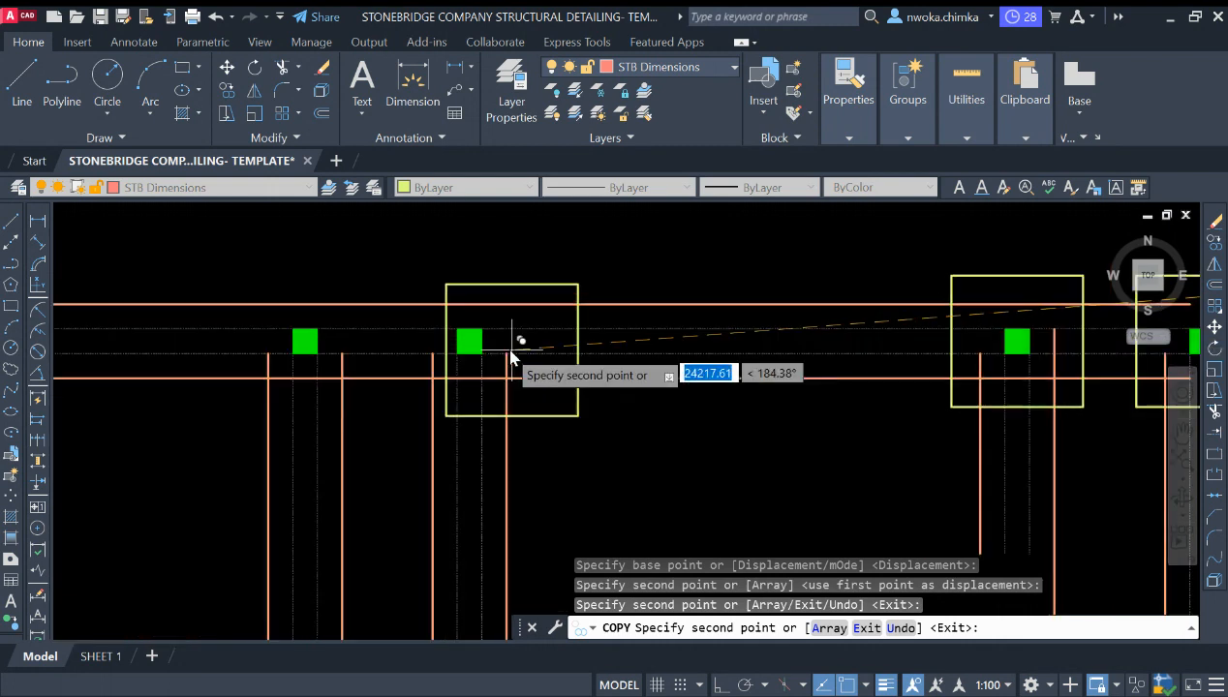
{"action": "left_click", "coordinate": [450, 339]}
{"action": "scroll", "coordinate": [685, 335], "scroll_direction": "down", "scroll_amount": 3}
{"action": "scroll", "coordinate": [365, 338], "scroll_direction": "up", "scroll_amount": 3}
{"action": "left_click", "coordinate": [360, 341]}
{"action": "scroll", "coordinate": [709, 364], "scroll_direction": "down", "scroll_amount": 4}
{"action": "scroll", "coordinate": [370, 356], "scroll_direction": "up", "scroll_amount": 4}
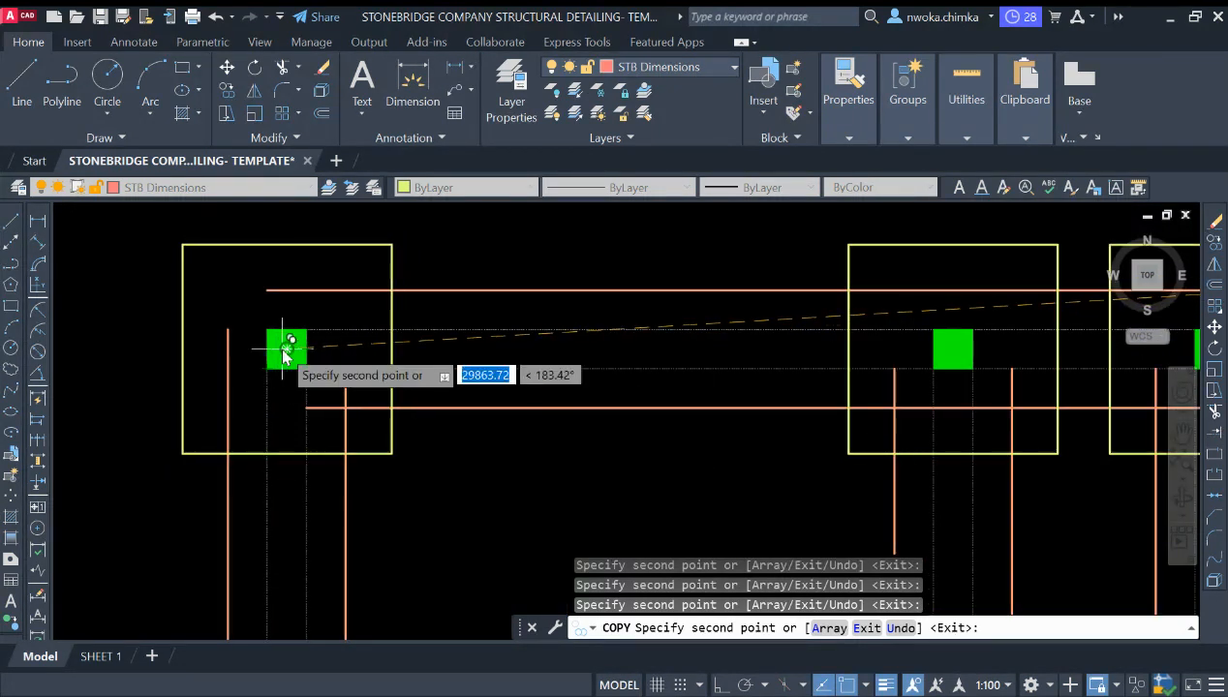
{"action": "scroll", "coordinate": [287, 351], "scroll_direction": "down", "scroll_amount": 6}
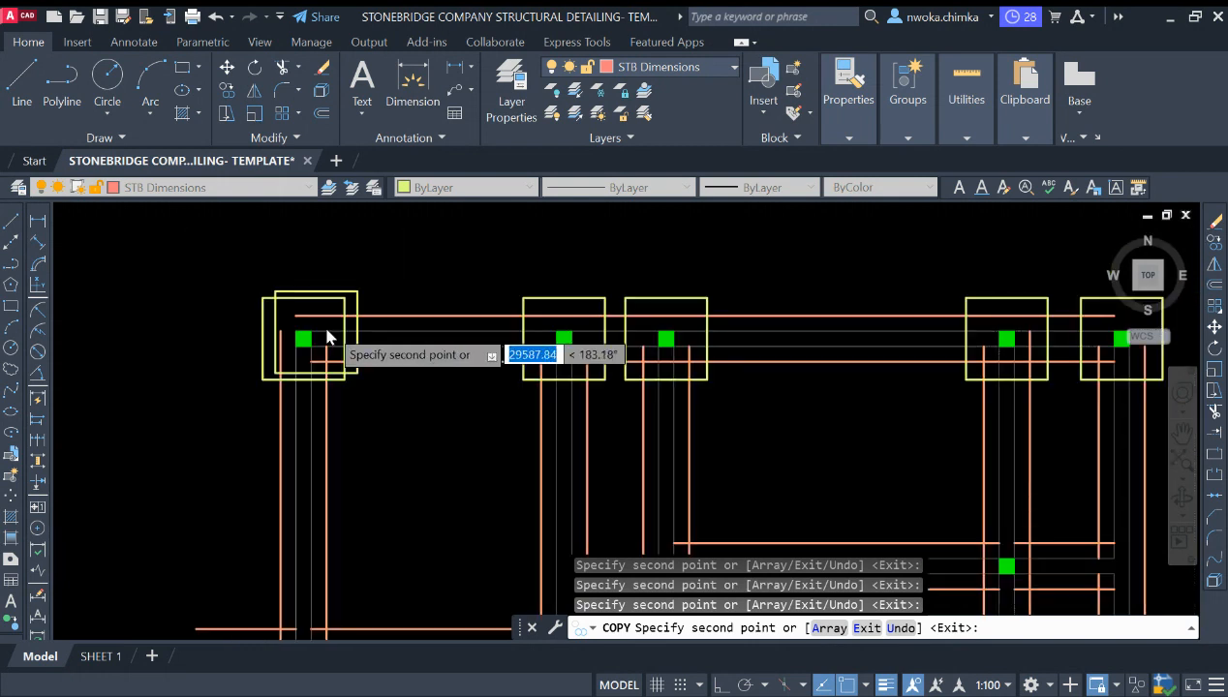
Place footing copies on the column at the upper inner beam's left end and the nearest column in the row below
{"action": "scroll", "coordinate": [432, 344], "scroll_direction": "up", "scroll_amount": 10}
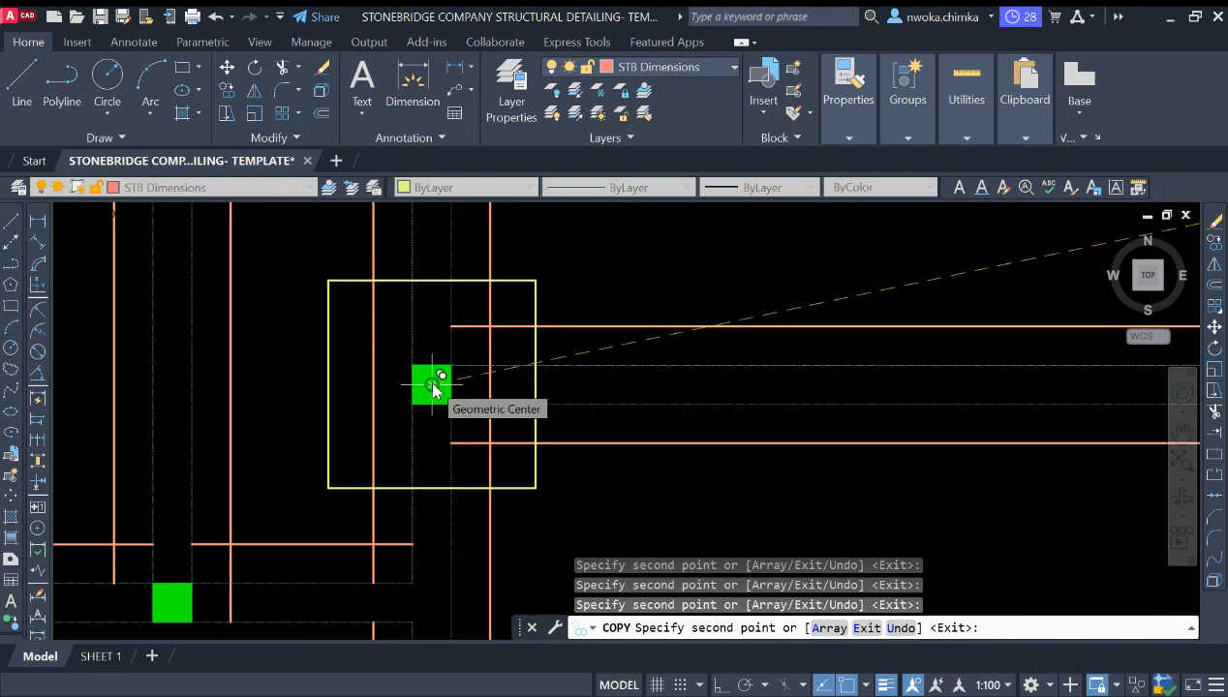
{"action": "left_click", "coordinate": [432, 386]}
{"action": "scroll", "coordinate": [465, 319], "scroll_direction": "down", "scroll_amount": 4}
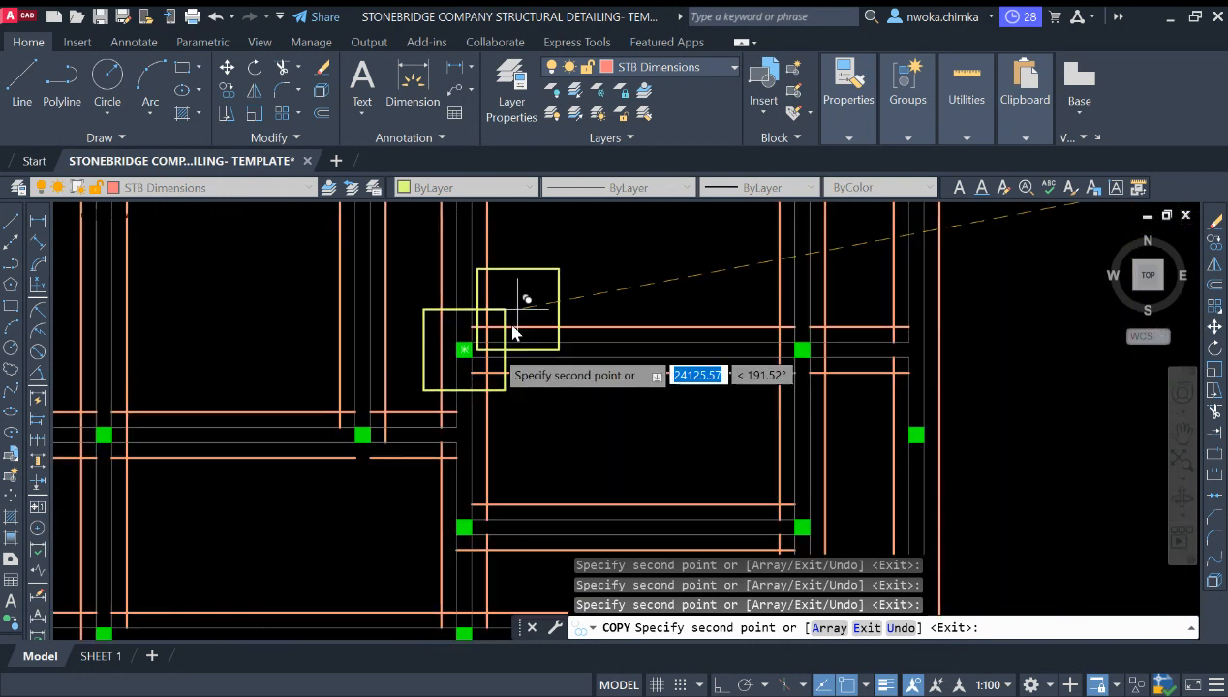
{"action": "scroll", "coordinate": [362, 432], "scroll_direction": "up", "scroll_amount": 4}
{"action": "left_click", "coordinate": [369, 443]}
{"action": "scroll", "coordinate": [601, 376], "scroll_direction": "down", "scroll_amount": 4}
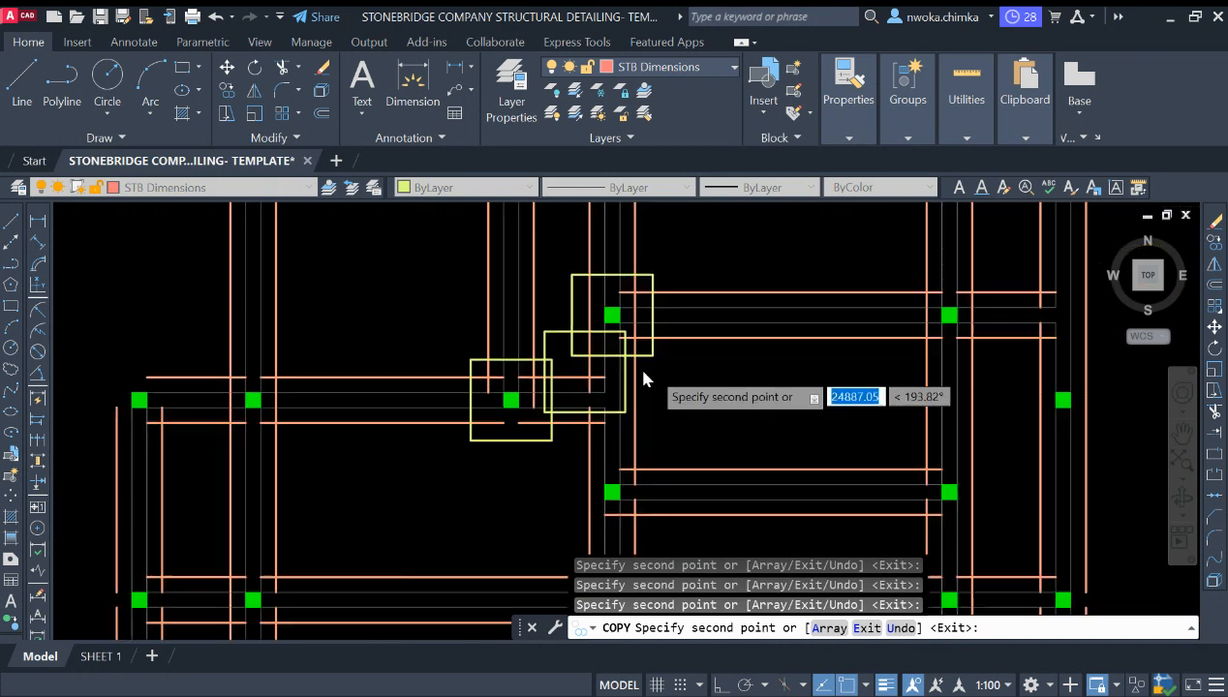
Place footing copies on the two leftmost columns of the left wing's upper row
{"action": "scroll", "coordinate": [491, 388], "scroll_direction": "up", "scroll_amount": 4}
{"action": "scroll", "coordinate": [446, 351], "scroll_direction": "up", "scroll_amount": 2}
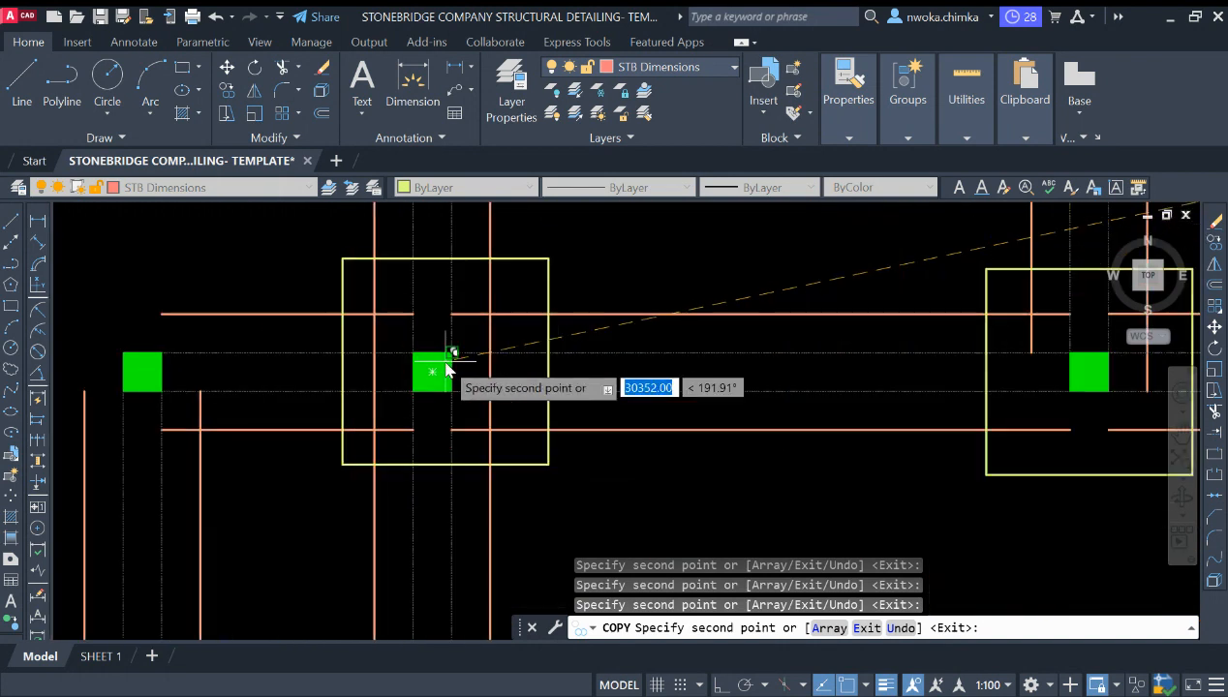
{"action": "left_click", "coordinate": [435, 375]}
{"action": "scroll", "coordinate": [435, 374], "scroll_direction": "down", "scroll_amount": 4}
{"action": "scroll", "coordinate": [412, 356], "scroll_direction": "up", "scroll_amount": 4}
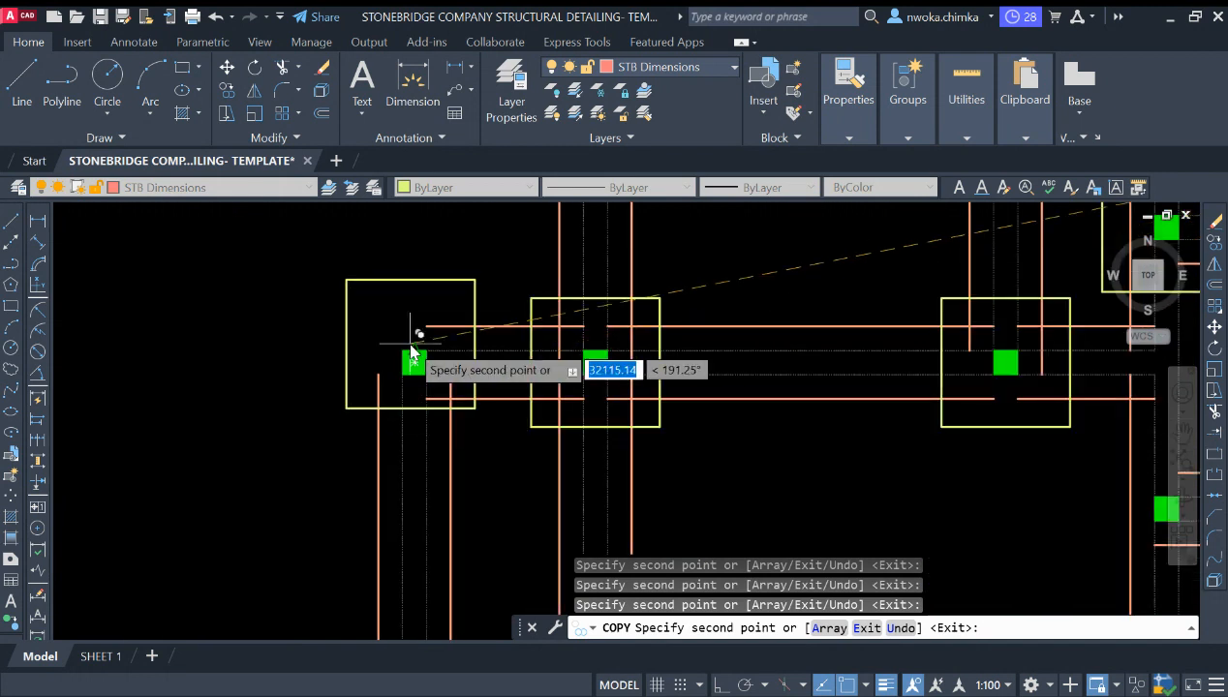
{"action": "scroll", "coordinate": [414, 364], "scroll_direction": "up", "scroll_amount": 2}
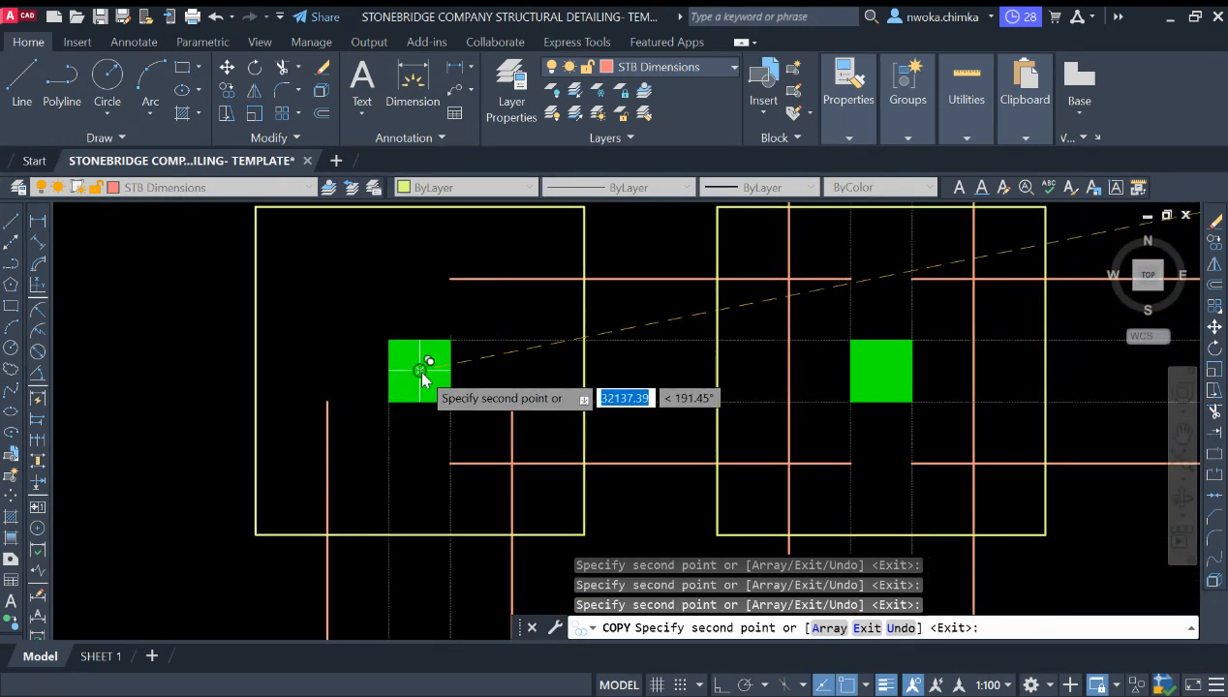
{"action": "scroll", "coordinate": [385, 380], "scroll_direction": "down", "scroll_amount": 3}
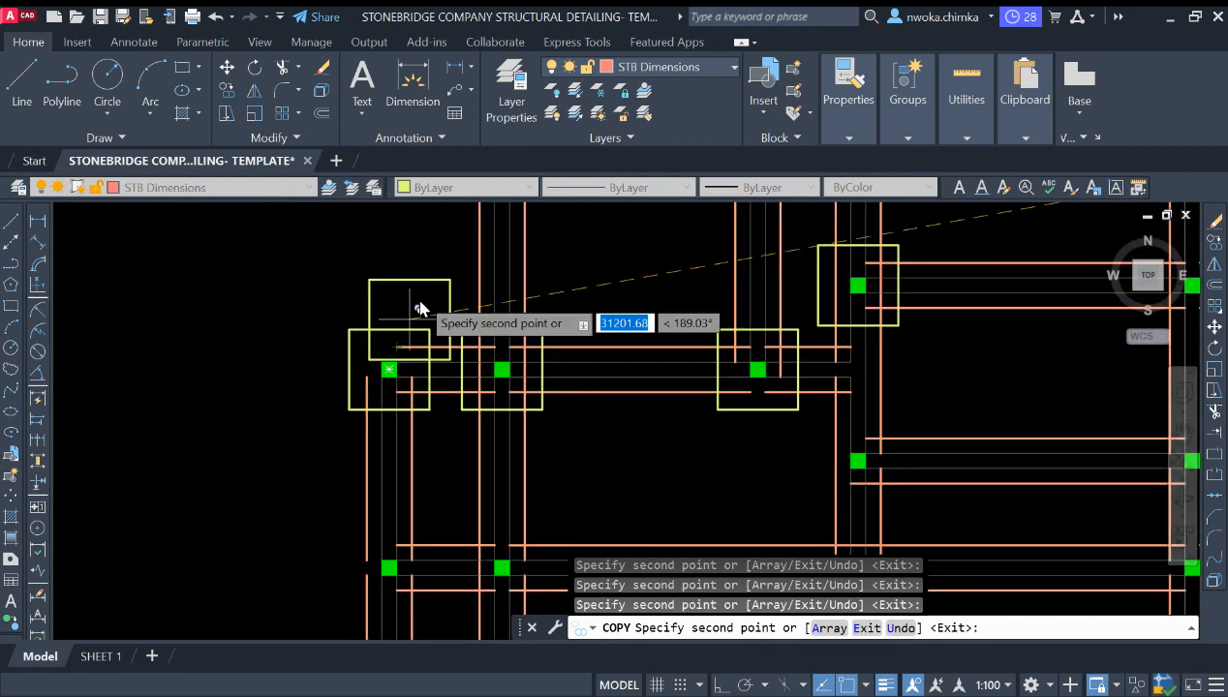
Place footing copies on the three left columns of the long middle row, including the central column
{"action": "scroll", "coordinate": [411, 305], "scroll_direction": "down", "scroll_amount": 4}
{"action": "scroll", "coordinate": [407, 387], "scroll_direction": "up", "scroll_amount": 4}
{"action": "scroll", "coordinate": [417, 447], "scroll_direction": "up", "scroll_amount": 2}
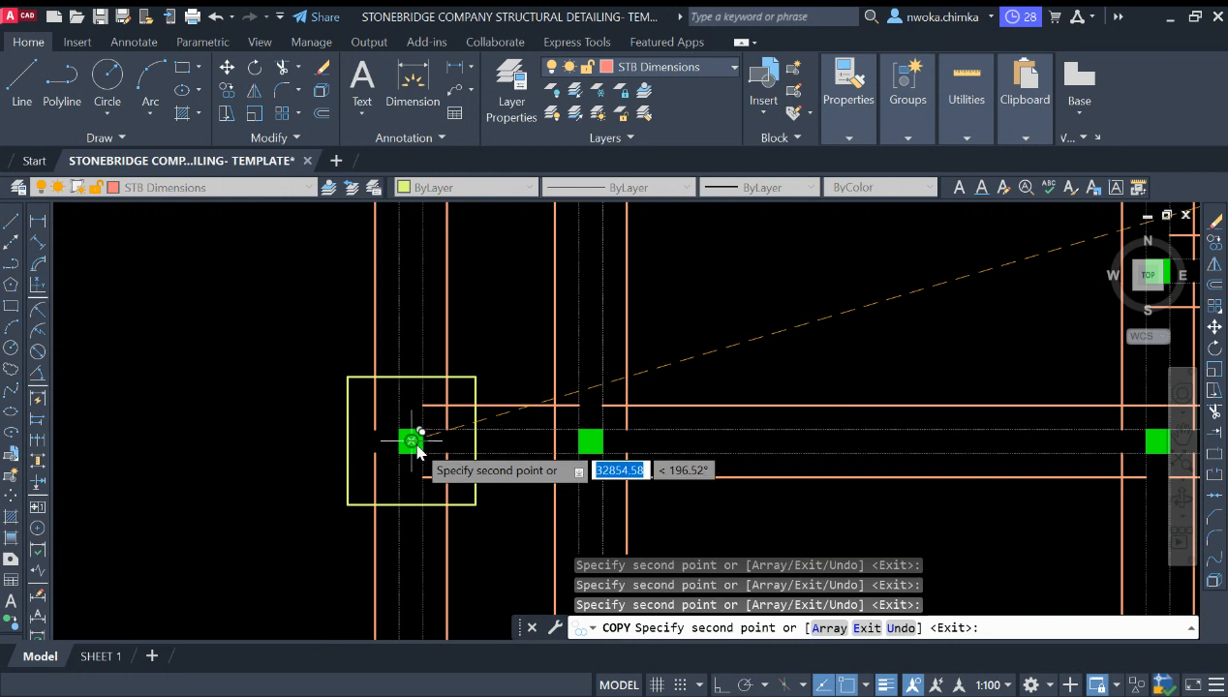
{"action": "scroll", "coordinate": [416, 448], "scroll_direction": "up", "scroll_amount": 2}
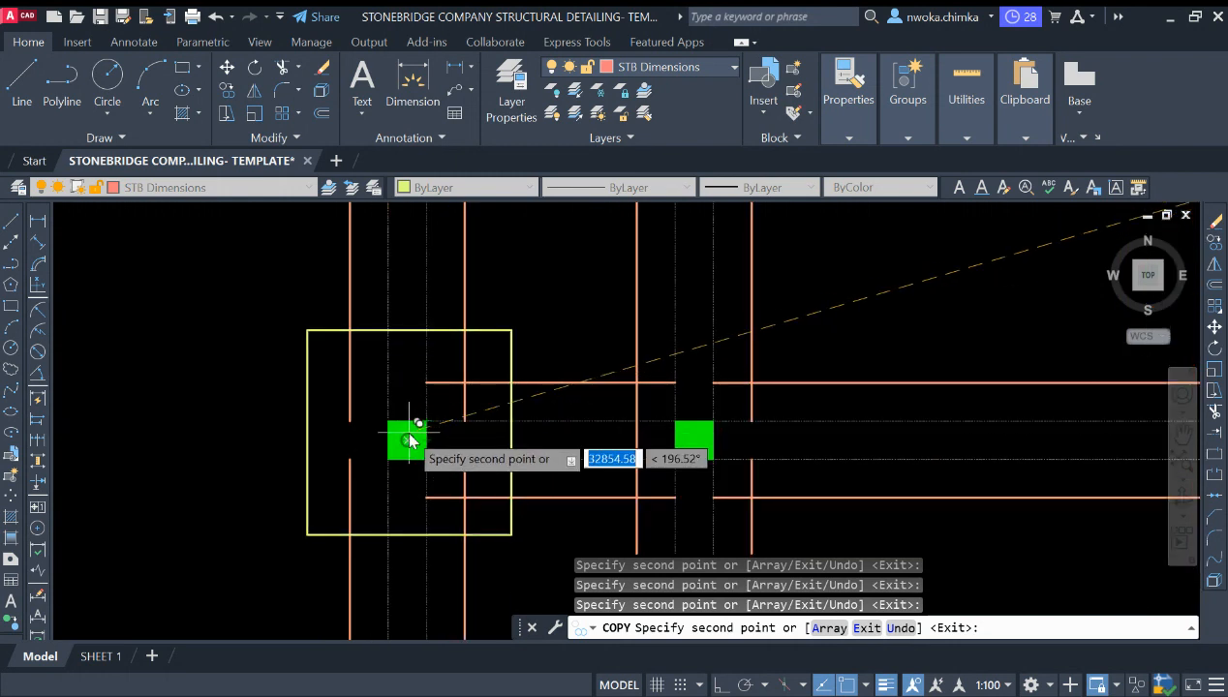
{"action": "scroll", "coordinate": [276, 392], "scroll_direction": "down", "scroll_amount": 1}
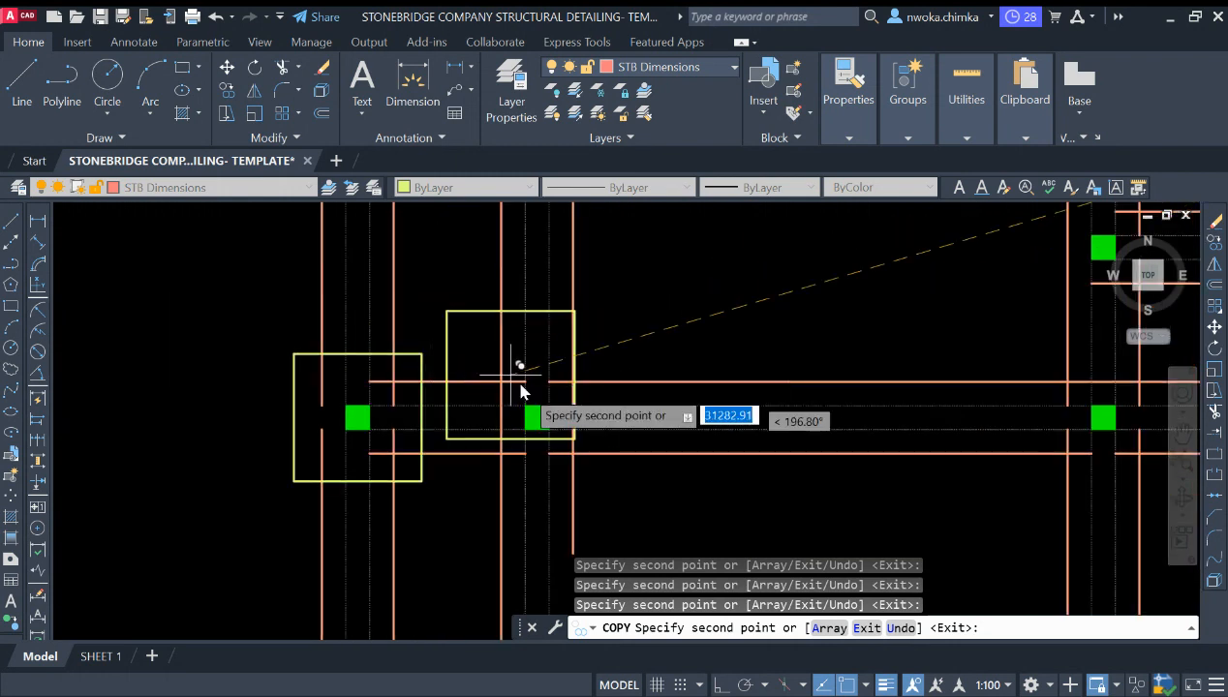
{"action": "scroll", "coordinate": [538, 418], "scroll_direction": "up", "scroll_amount": 1}
{"action": "scroll", "coordinate": [384, 411], "scroll_direction": "down", "scroll_amount": 2}
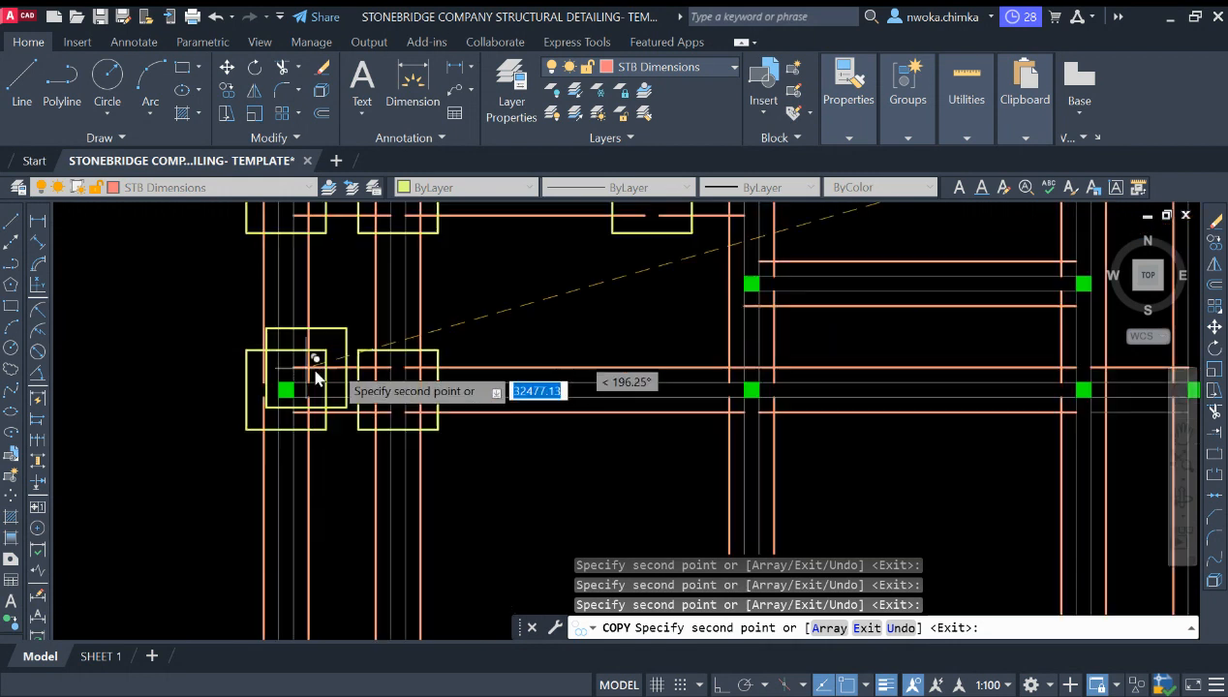
{"action": "scroll", "coordinate": [754, 407], "scroll_direction": "up", "scroll_amount": 2}
{"action": "left_click", "coordinate": [730, 388]}
Place footing copies on the columns at both ends of the lower inner beam, just above the long middle row
{"action": "scroll", "coordinate": [475, 420], "scroll_direction": "down", "scroll_amount": 2}
{"action": "scroll", "coordinate": [557, 387], "scroll_direction": "up", "scroll_amount": 1}
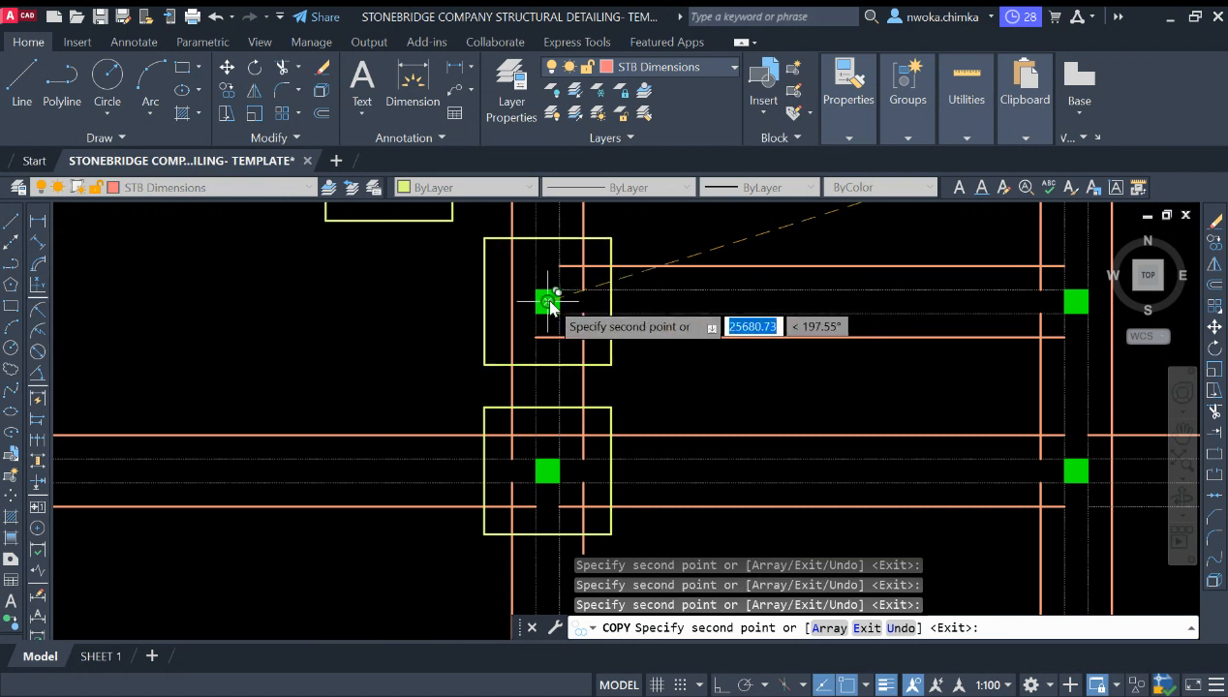
{"action": "left_click", "coordinate": [548, 302]}
{"action": "scroll", "coordinate": [416, 357], "scroll_direction": "down", "scroll_amount": 2}
{"action": "scroll", "coordinate": [678, 343], "scroll_direction": "up", "scroll_amount": 2}
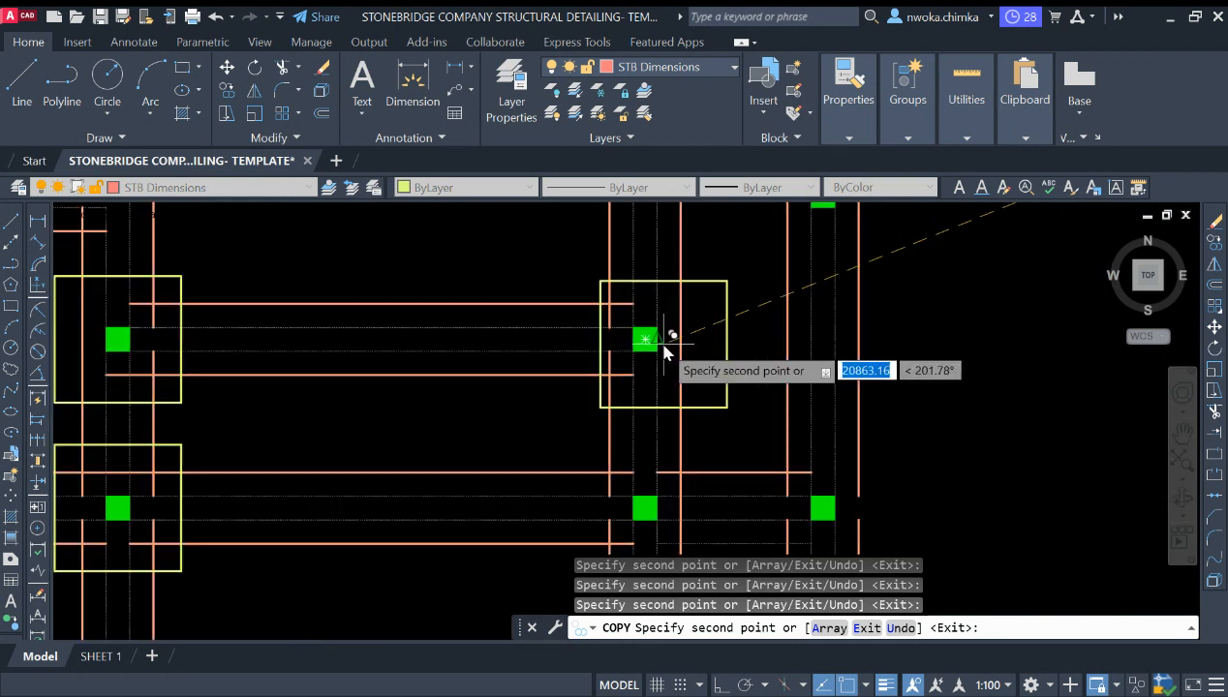
{"action": "left_click", "coordinate": [647, 349]}
Place a footing copy on the outer right beam's column, between the levels of the two inner beams
{"action": "scroll", "coordinate": [636, 334], "scroll_direction": "down", "scroll_amount": 4}
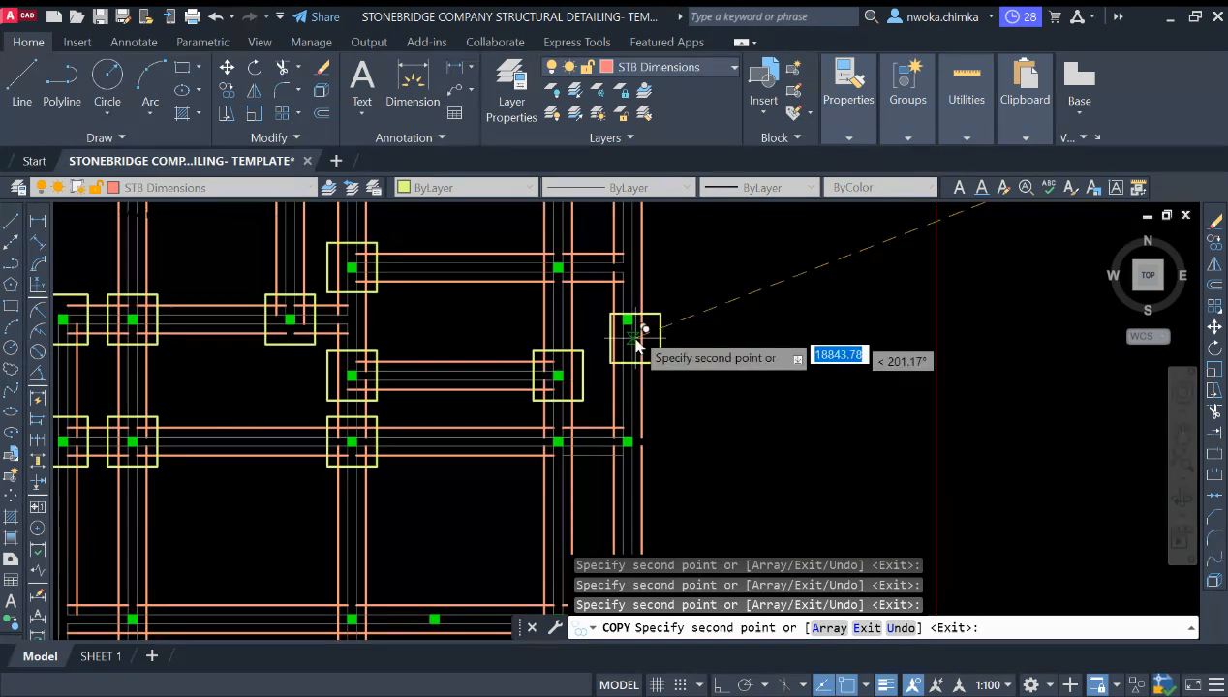
{"action": "scroll", "coordinate": [636, 325], "scroll_direction": "up", "scroll_amount": 4}
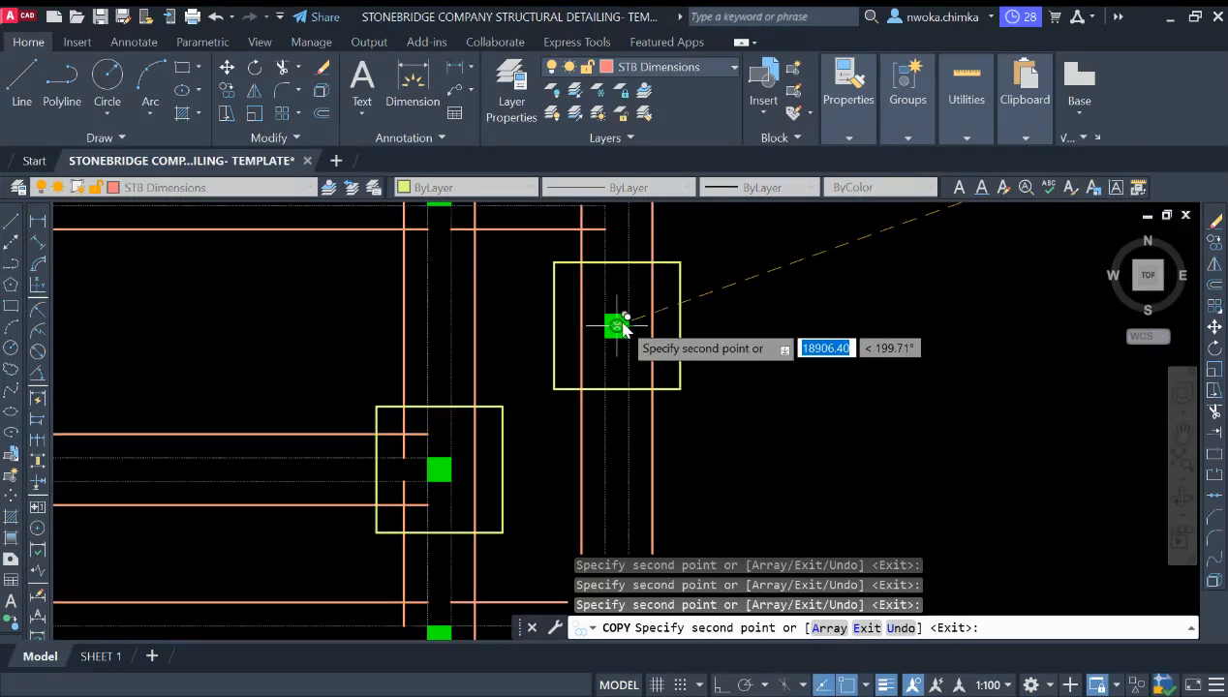
{"action": "left_click", "coordinate": [623, 329]}
Try a footing copy on the column at the upper inner beam's right end and undo it
{"action": "scroll", "coordinate": [619, 406], "scroll_direction": "down", "scroll_amount": 2}
{"action": "scroll", "coordinate": [537, 305], "scroll_direction": "up", "scroll_amount": 4}
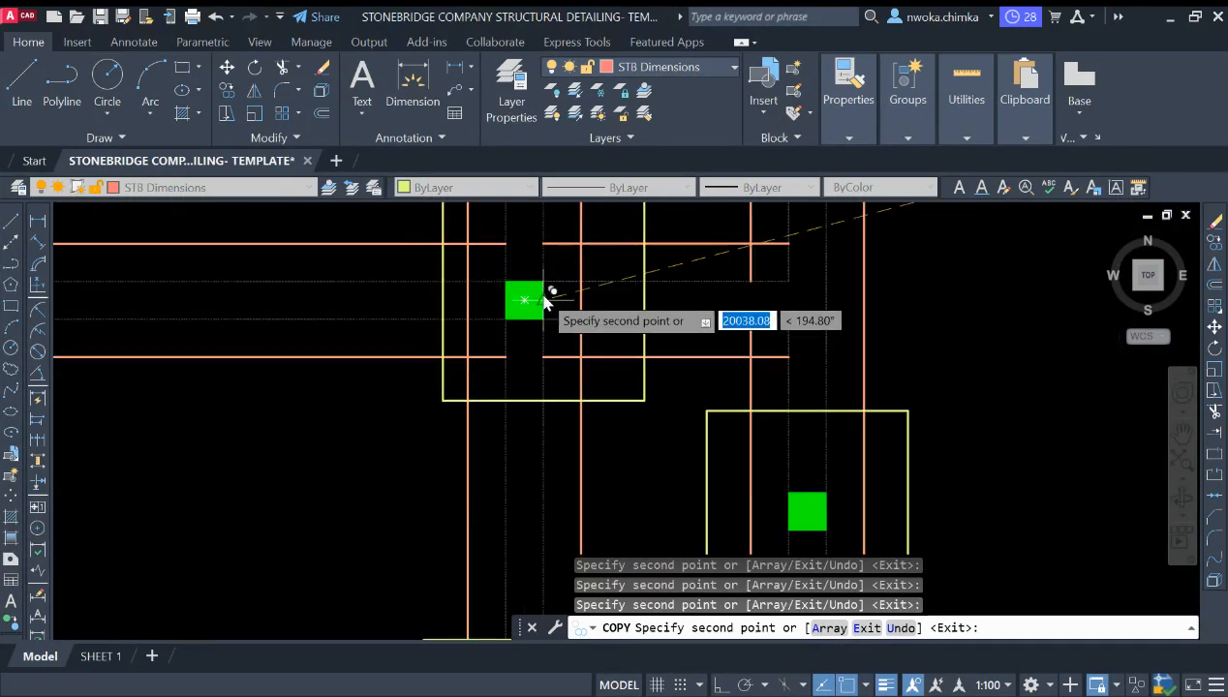
{"action": "left_click", "coordinate": [531, 301]}
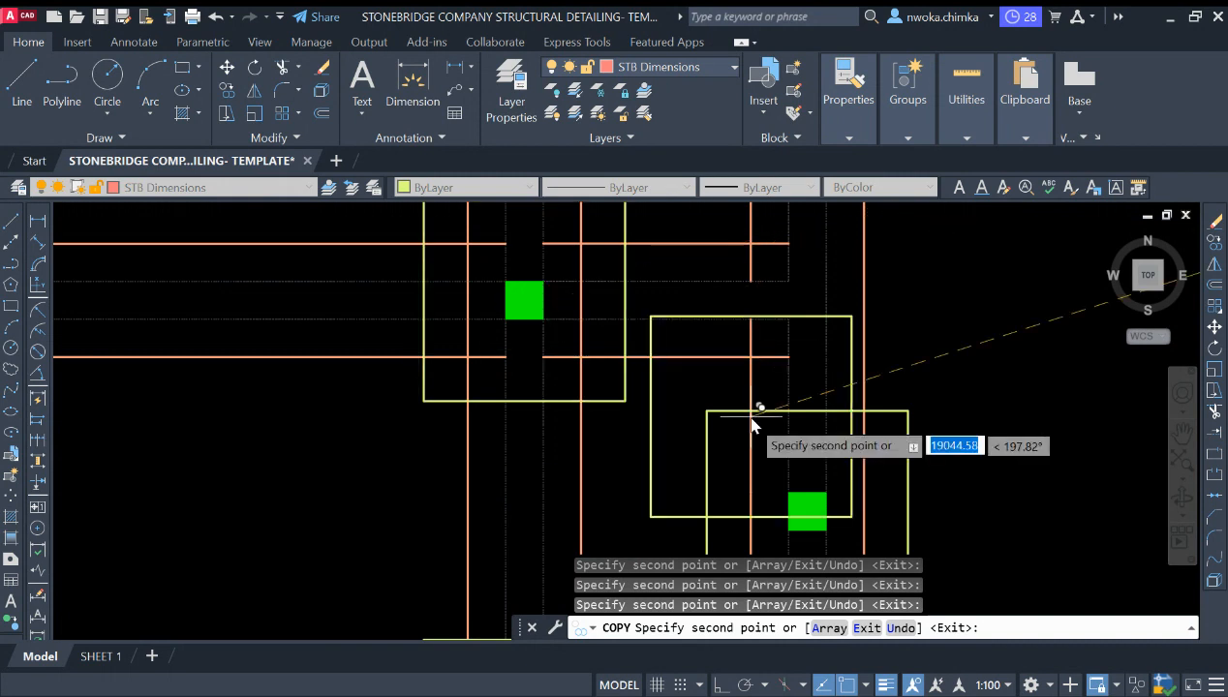
{"action": "scroll", "coordinate": [761, 426], "scroll_direction": "down", "scroll_amount": 2}
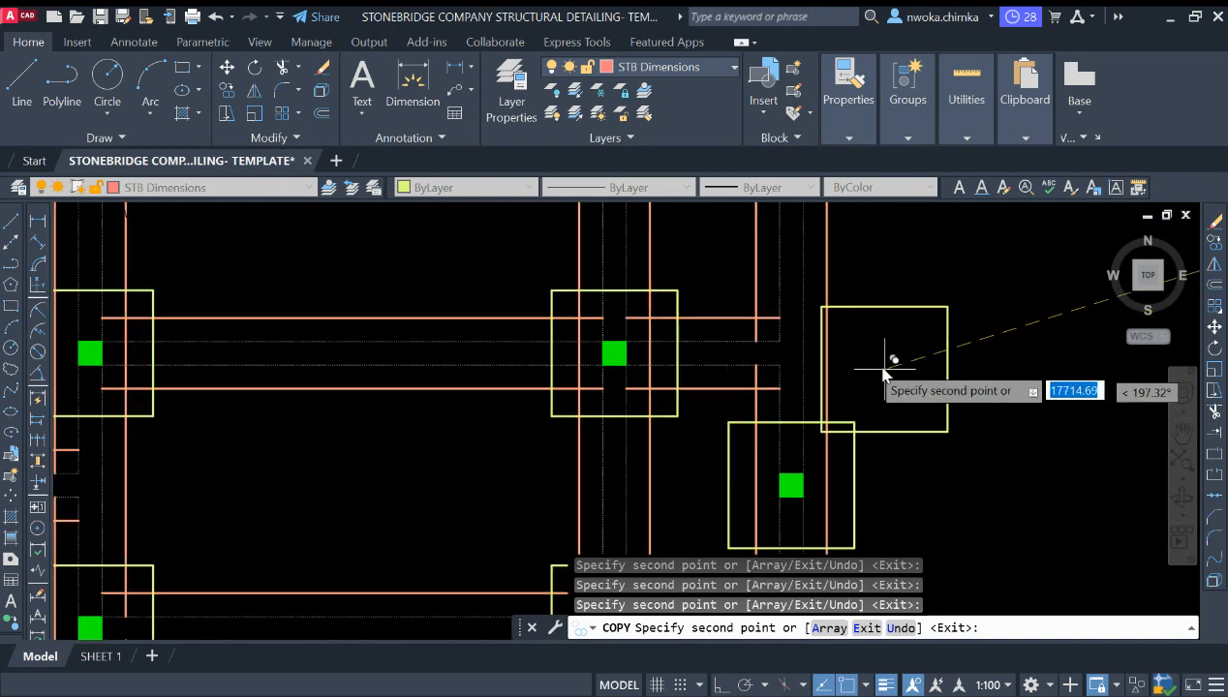
{"action": "type", "text": "U"}
{"action": "key", "text": "Return"}
Place a footing copy centred on the column near the upper inner beam's right end
{"action": "scroll", "coordinate": [622, 392], "scroll_direction": "down", "scroll_amount": 4}
{"action": "scroll", "coordinate": [553, 319], "scroll_direction": "up", "scroll_amount": 4}
{"action": "scroll", "coordinate": [553, 308], "scroll_direction": "up", "scroll_amount": 5}
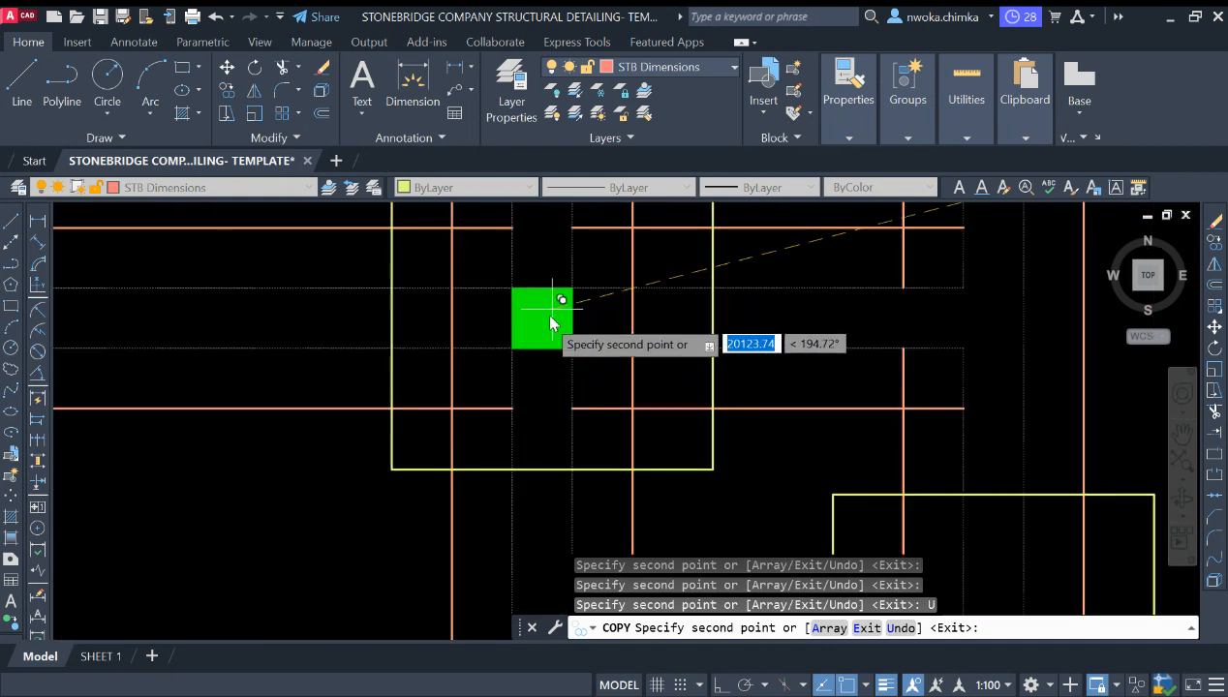
{"action": "scroll", "coordinate": [550, 314], "scroll_direction": "down", "scroll_amount": 3}
{"action": "left_click", "coordinate": [549, 315]}
Try a footing copy at the right end column of the long middle row and undo it
{"action": "scroll", "coordinate": [548, 290], "scroll_direction": "down", "scroll_amount": 5}
{"action": "scroll", "coordinate": [634, 445], "scroll_direction": "up", "scroll_amount": 4}
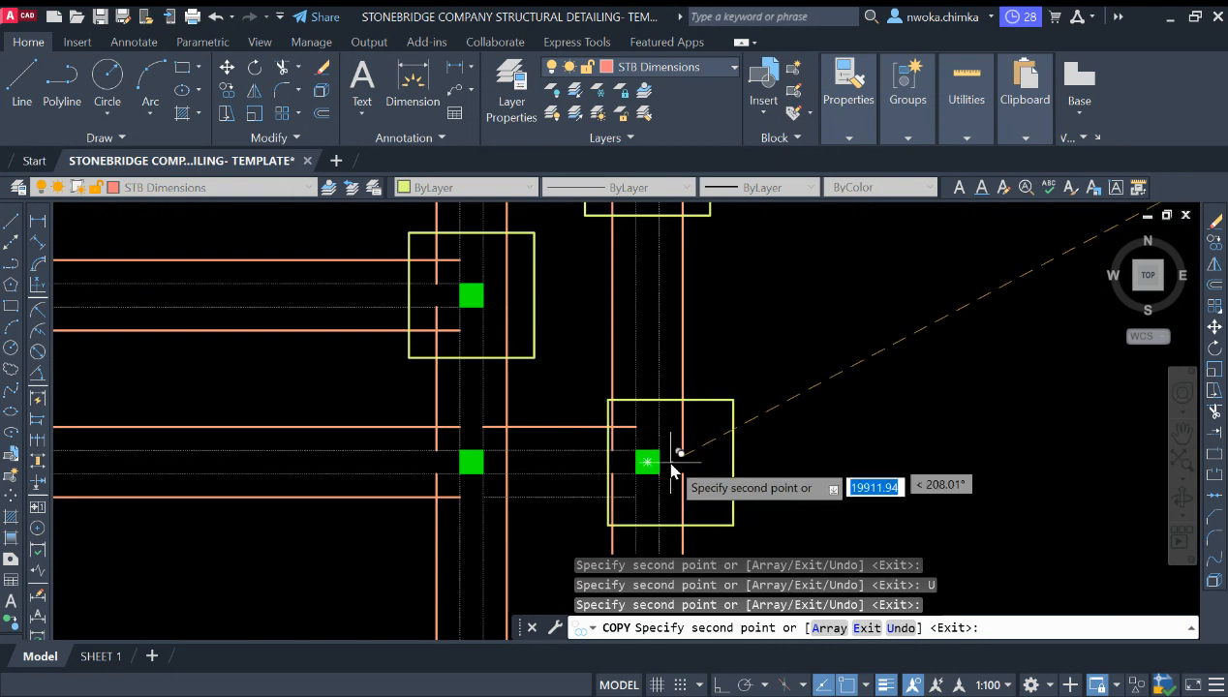
{"action": "left_click", "coordinate": [732, 441]}
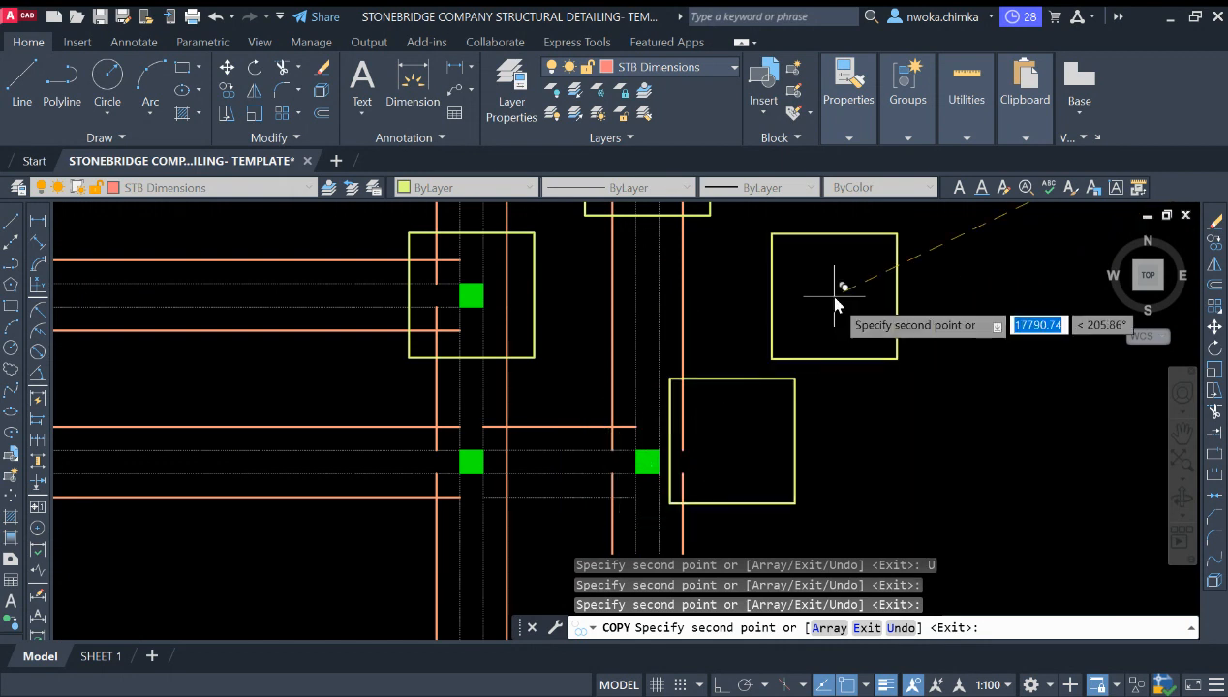
{"action": "scroll", "coordinate": [835, 329], "scroll_direction": "down", "scroll_amount": 2}
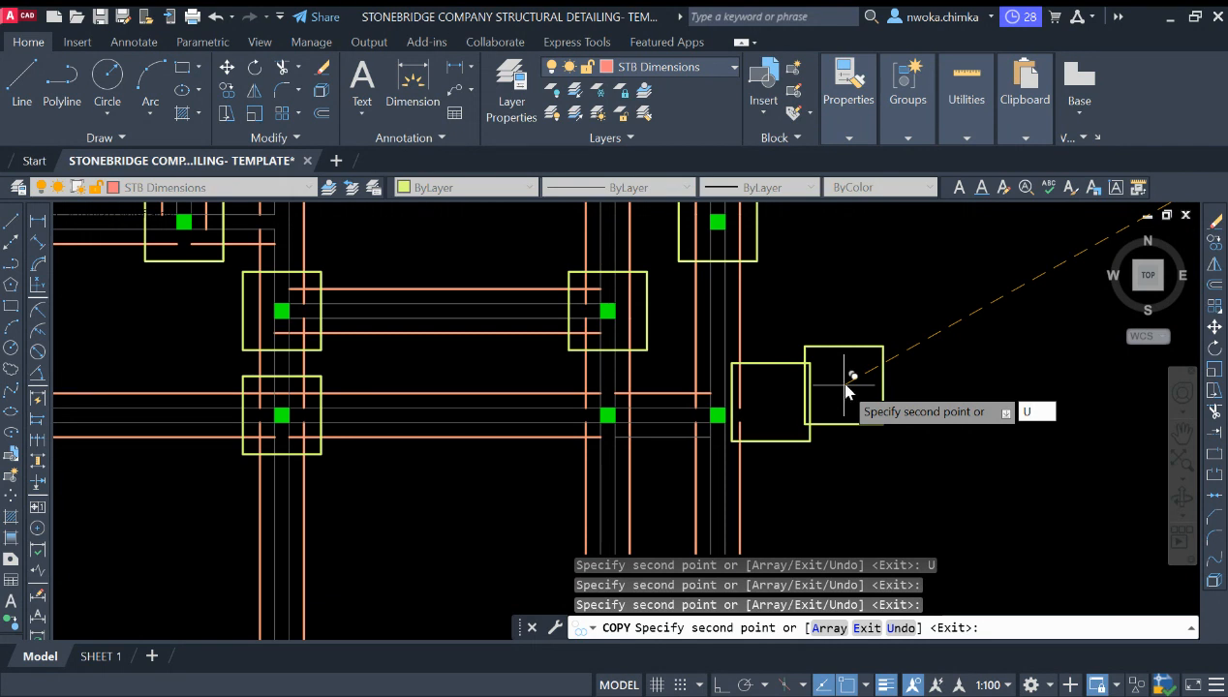
{"action": "type", "text": "u"}
{"action": "key", "text": "Return"}
Place footing copies on the two rightmost columns of the long middle row
{"action": "scroll", "coordinate": [722, 318], "scroll_direction": "down", "scroll_amount": 4}
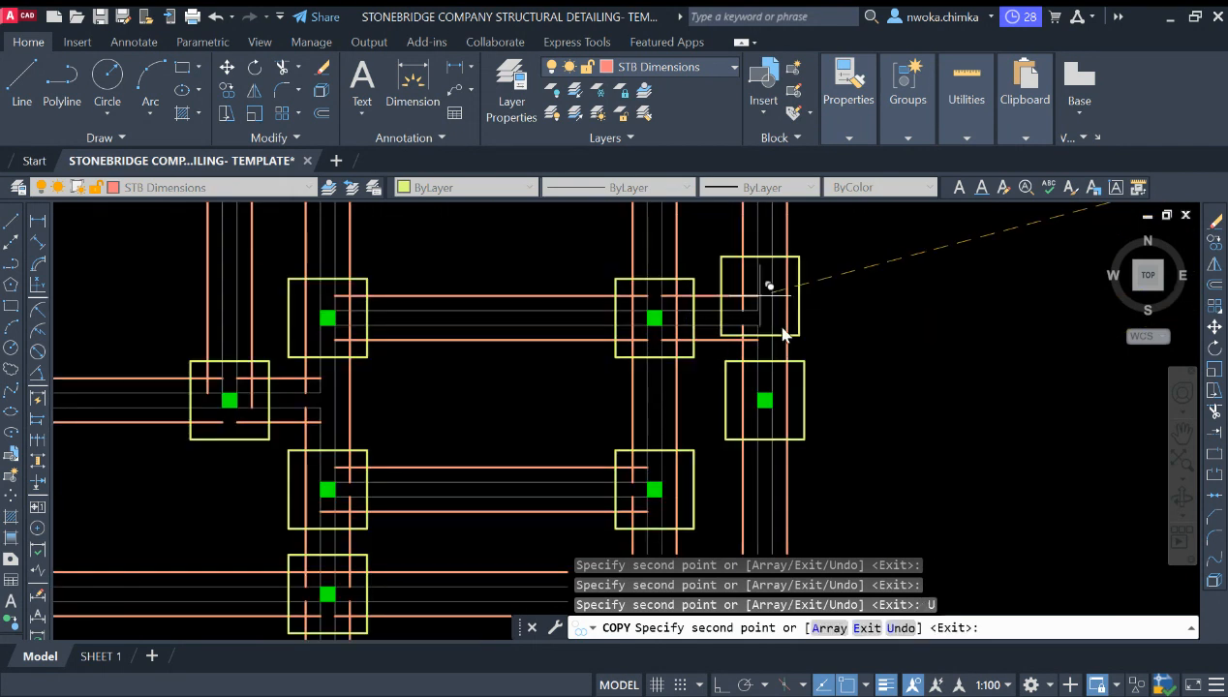
{"action": "scroll", "coordinate": [794, 426], "scroll_direction": "down", "scroll_amount": 2}
{"action": "scroll", "coordinate": [759, 480], "scroll_direction": "up", "scroll_amount": 1}
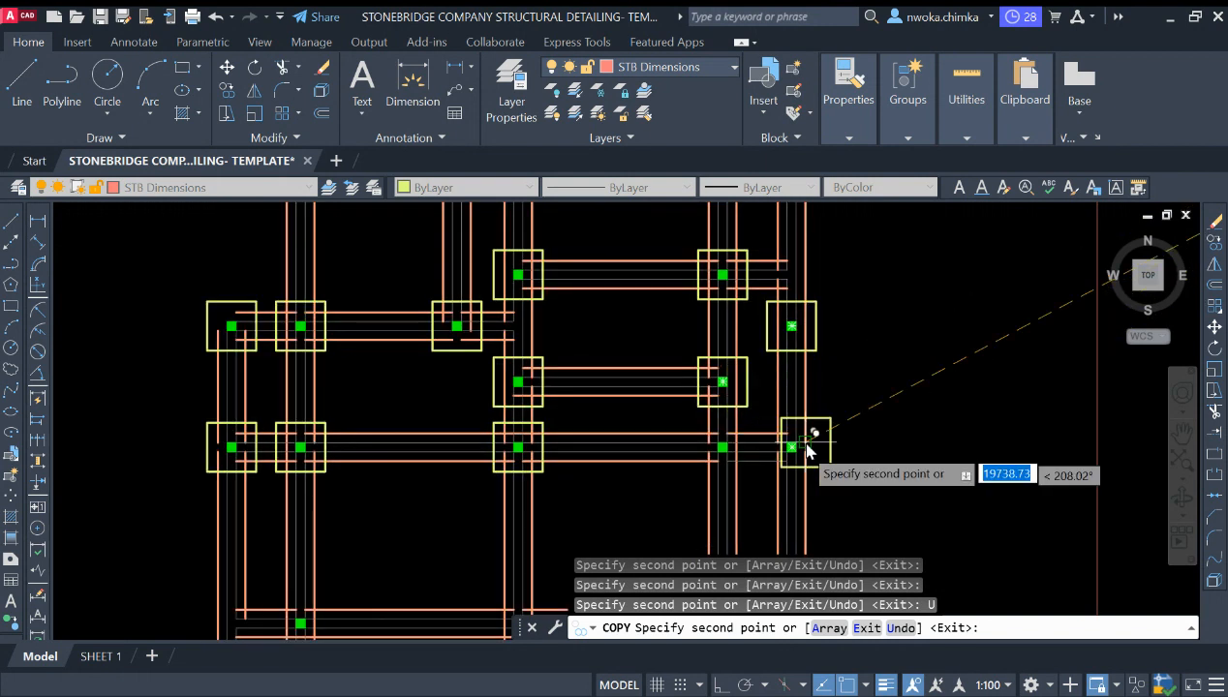
{"action": "scroll", "coordinate": [786, 426], "scroll_direction": "up", "scroll_amount": 3}
{"action": "left_click", "coordinate": [747, 432]}
{"action": "scroll", "coordinate": [893, 324], "scroll_direction": "down", "scroll_amount": 3}
{"action": "scroll", "coordinate": [349, 324], "scroll_direction": "up", "scroll_amount": 1}
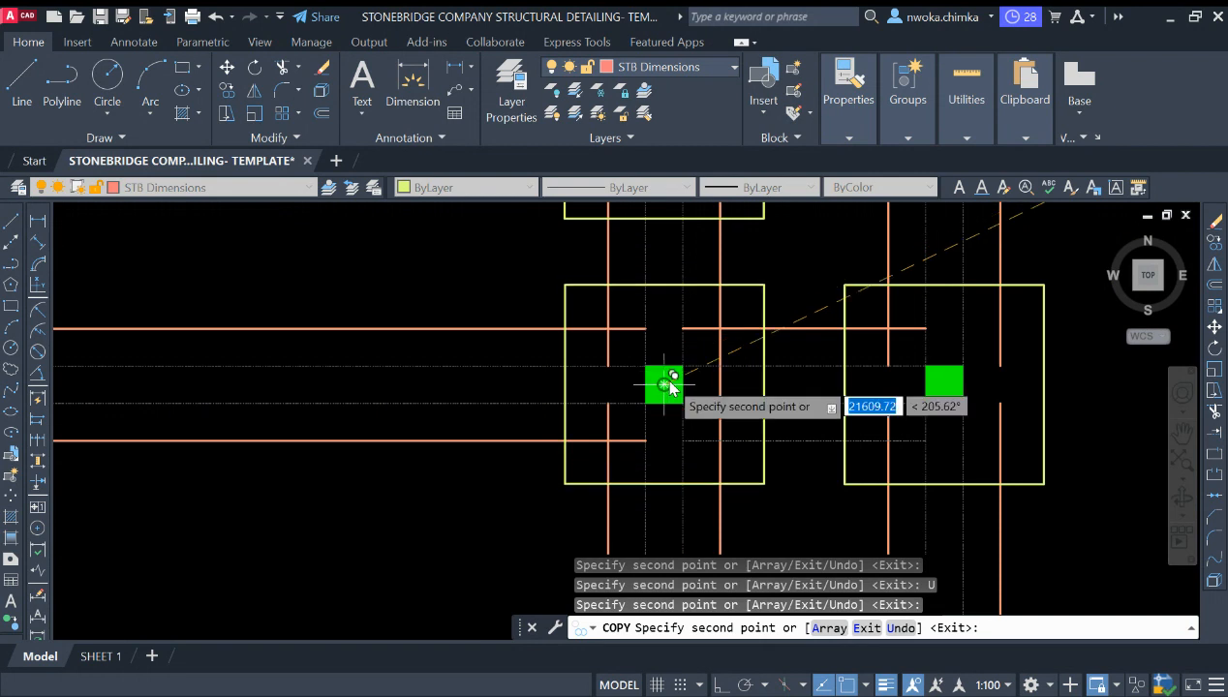
{"action": "left_click", "coordinate": [671, 373]}
Place footing copies on the leftmost column of the second-lowest row and the two left columns of the bottom row
{"action": "scroll", "coordinate": [581, 392], "scroll_direction": "down", "scroll_amount": 3}
{"action": "scroll", "coordinate": [822, 323], "scroll_direction": "down", "scroll_amount": 2}
{"action": "scroll", "coordinate": [521, 426], "scroll_direction": "down", "scroll_amount": 3}
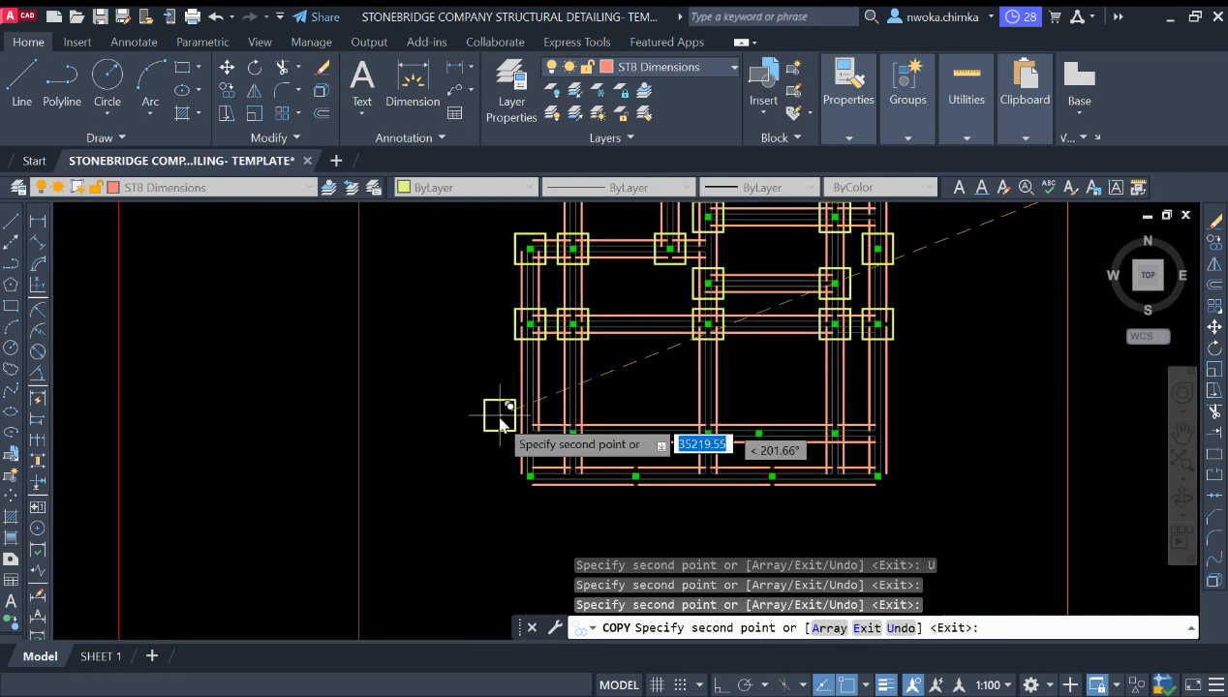
{"action": "scroll", "coordinate": [570, 439], "scroll_direction": "up", "scroll_amount": 5}
{"action": "scroll", "coordinate": [696, 455], "scroll_direction": "up", "scroll_amount": 2}
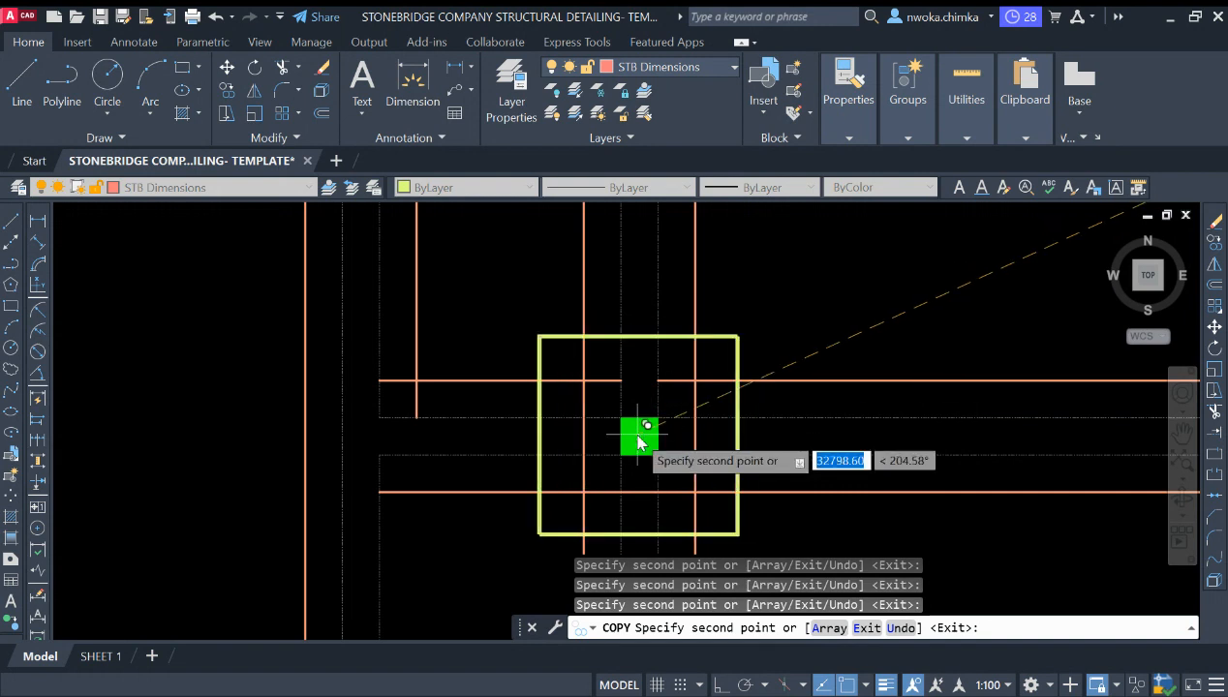
{"action": "scroll", "coordinate": [630, 402], "scroll_direction": "down", "scroll_amount": 3}
{"action": "scroll", "coordinate": [548, 423], "scroll_direction": "up", "scroll_amount": 4}
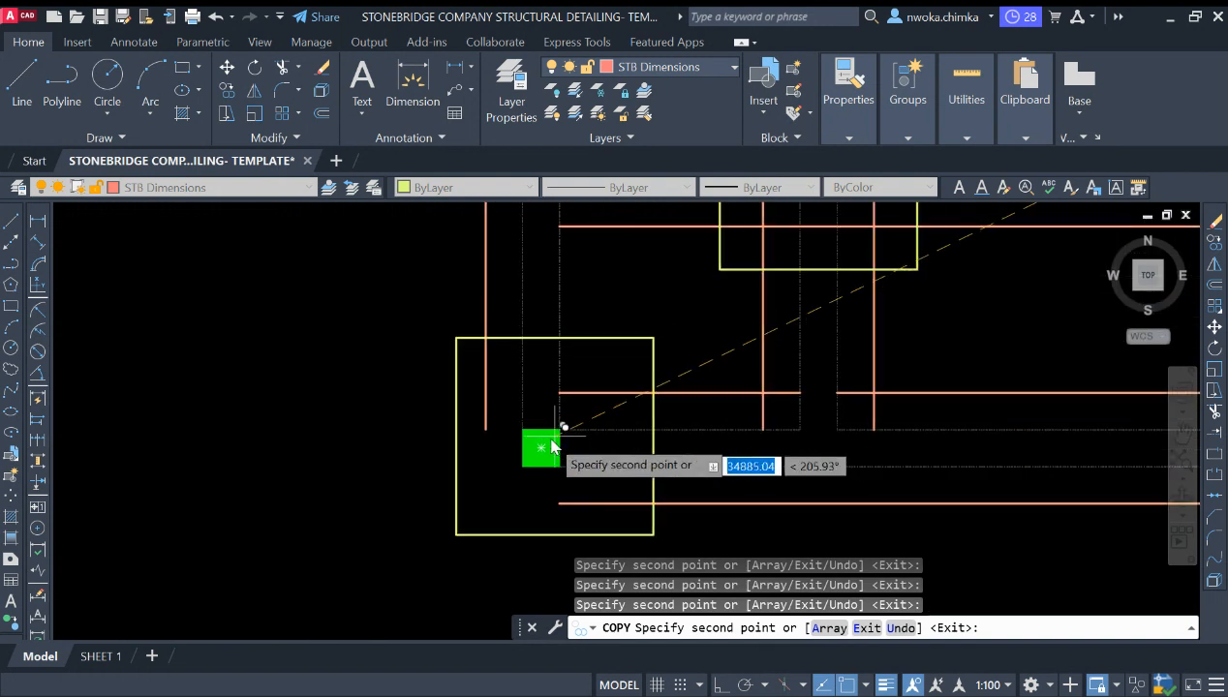
{"action": "scroll", "coordinate": [589, 433], "scroll_direction": "down", "scroll_amount": 3}
{"action": "scroll", "coordinate": [496, 425], "scroll_direction": "up", "scroll_amount": 4}
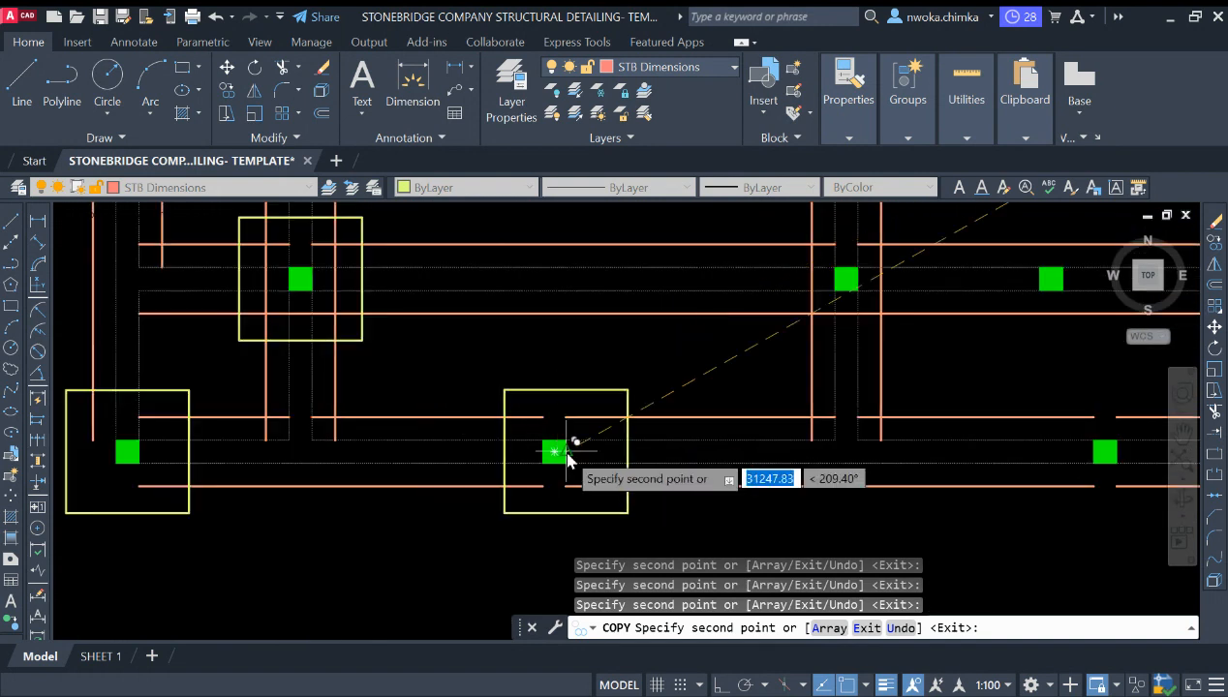
Place footing copies on the three remaining columns of the second-lowest row, from the central column to the right
{"action": "scroll", "coordinate": [484, 440], "scroll_direction": "down", "scroll_amount": 4}
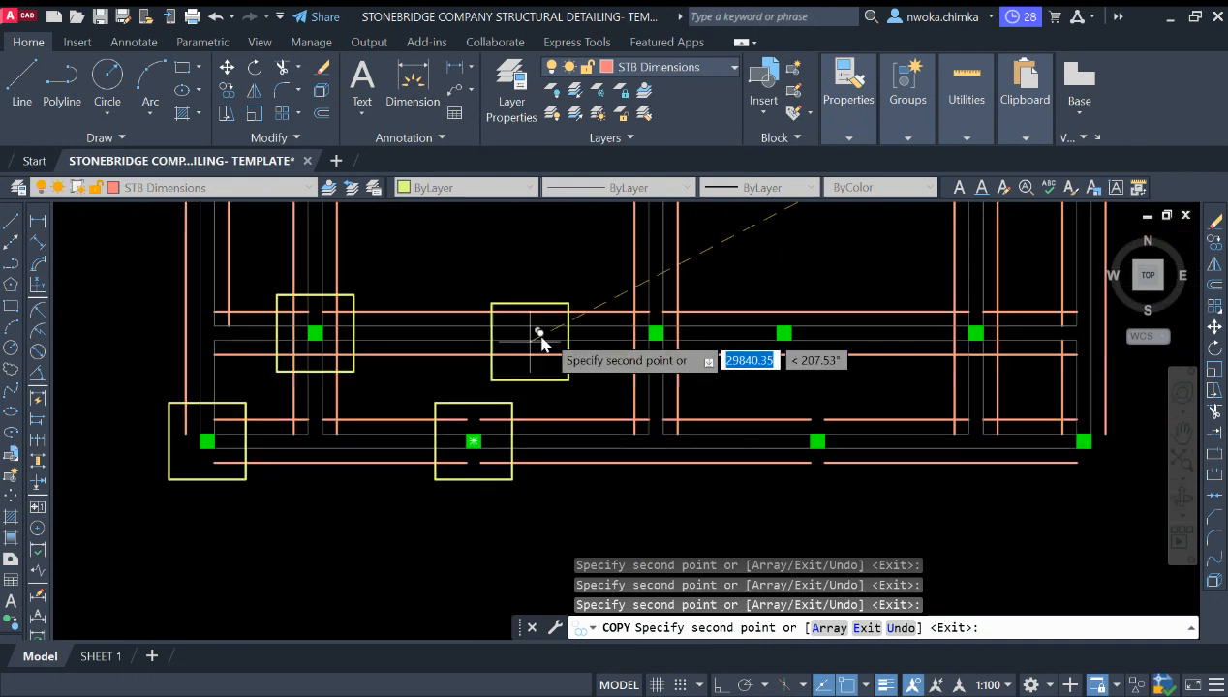
{"action": "scroll", "coordinate": [629, 339], "scroll_direction": "up", "scroll_amount": 4}
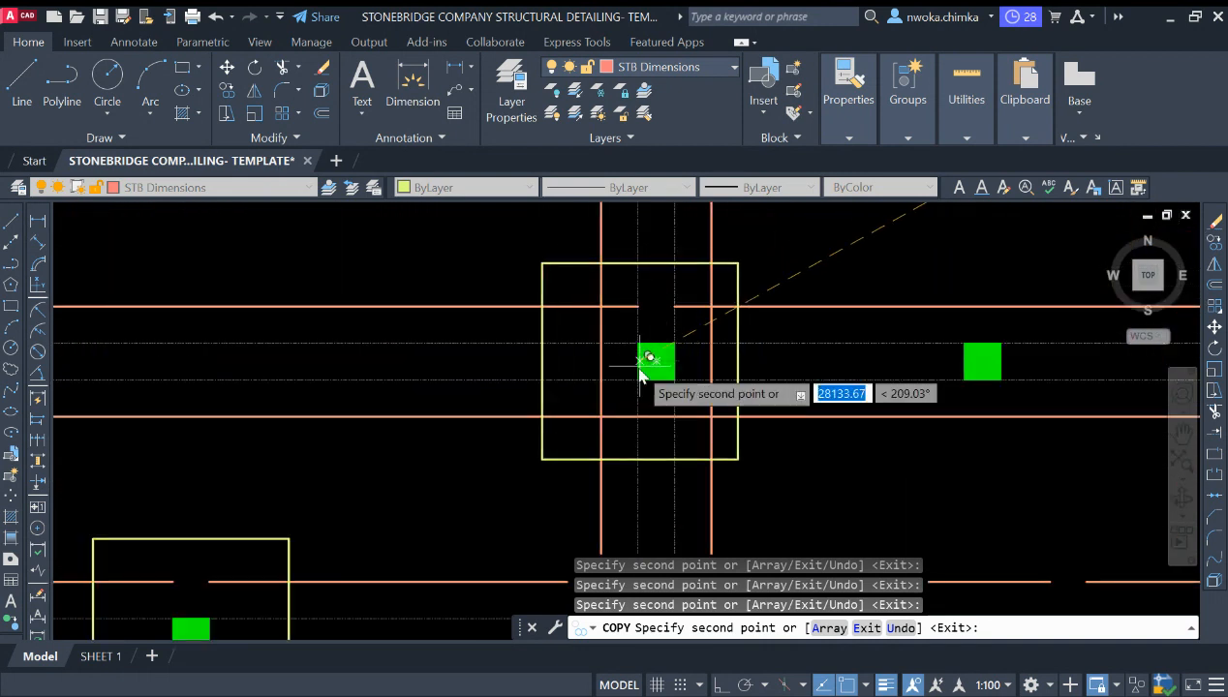
{"action": "scroll", "coordinate": [644, 397], "scroll_direction": "down", "scroll_amount": 4}
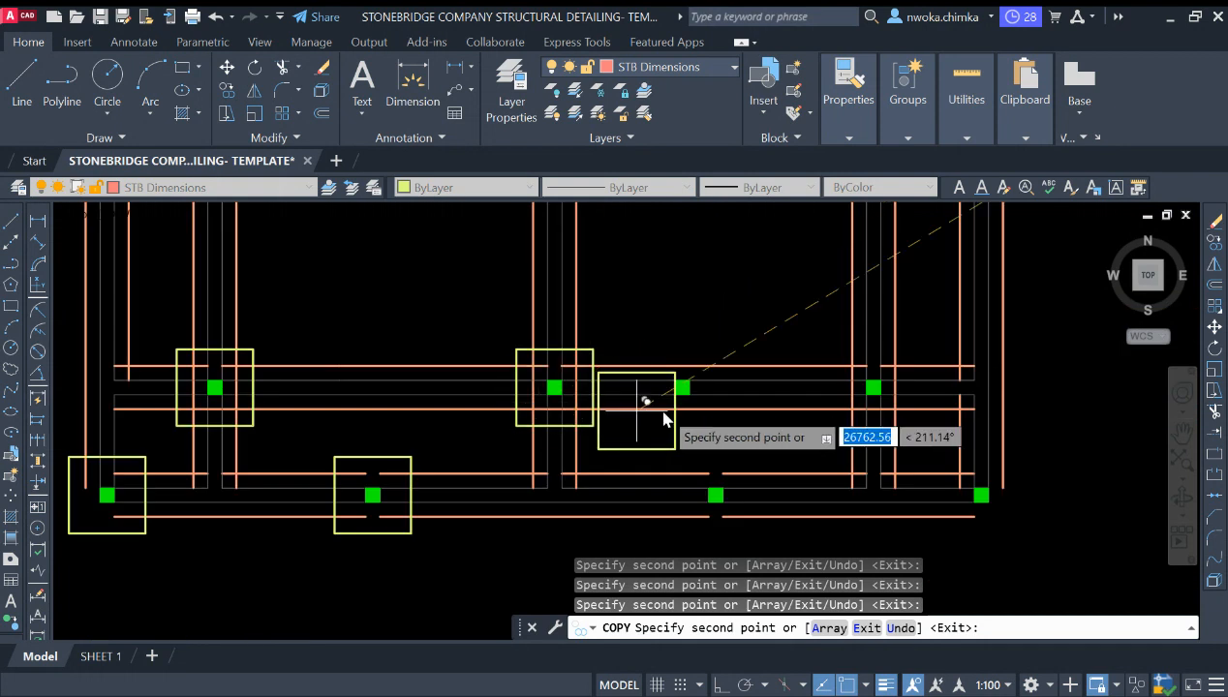
{"action": "scroll", "coordinate": [679, 397], "scroll_direction": "up", "scroll_amount": 2}
{"action": "scroll", "coordinate": [694, 380], "scroll_direction": "up", "scroll_amount": 2}
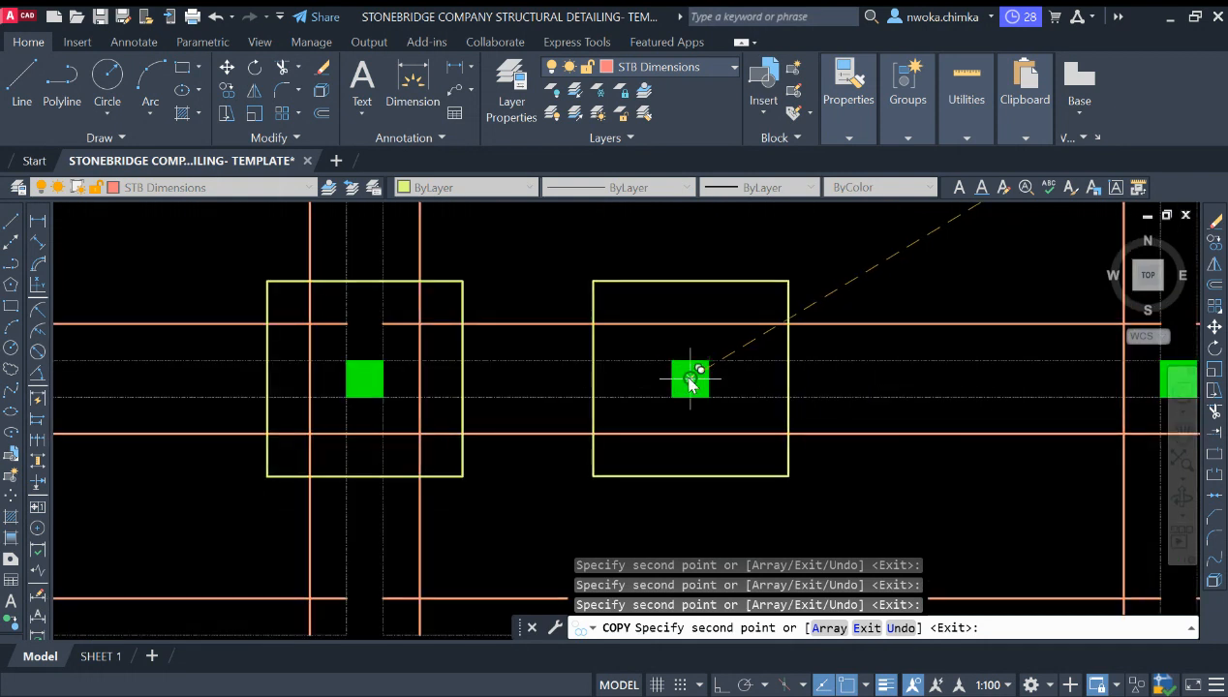
{"action": "scroll", "coordinate": [590, 395], "scroll_direction": "down", "scroll_amount": 2}
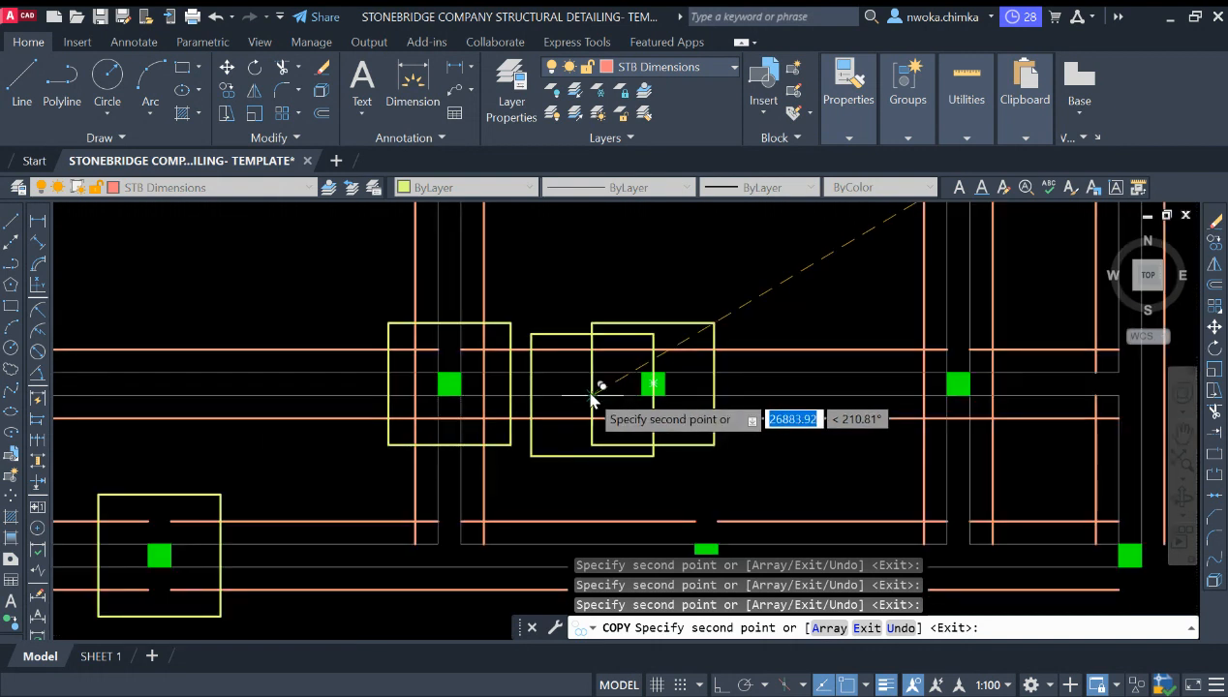
{"action": "scroll", "coordinate": [857, 387], "scroll_direction": "down", "scroll_amount": 2}
{"action": "scroll", "coordinate": [816, 359], "scroll_direction": "up", "scroll_amount": 5}
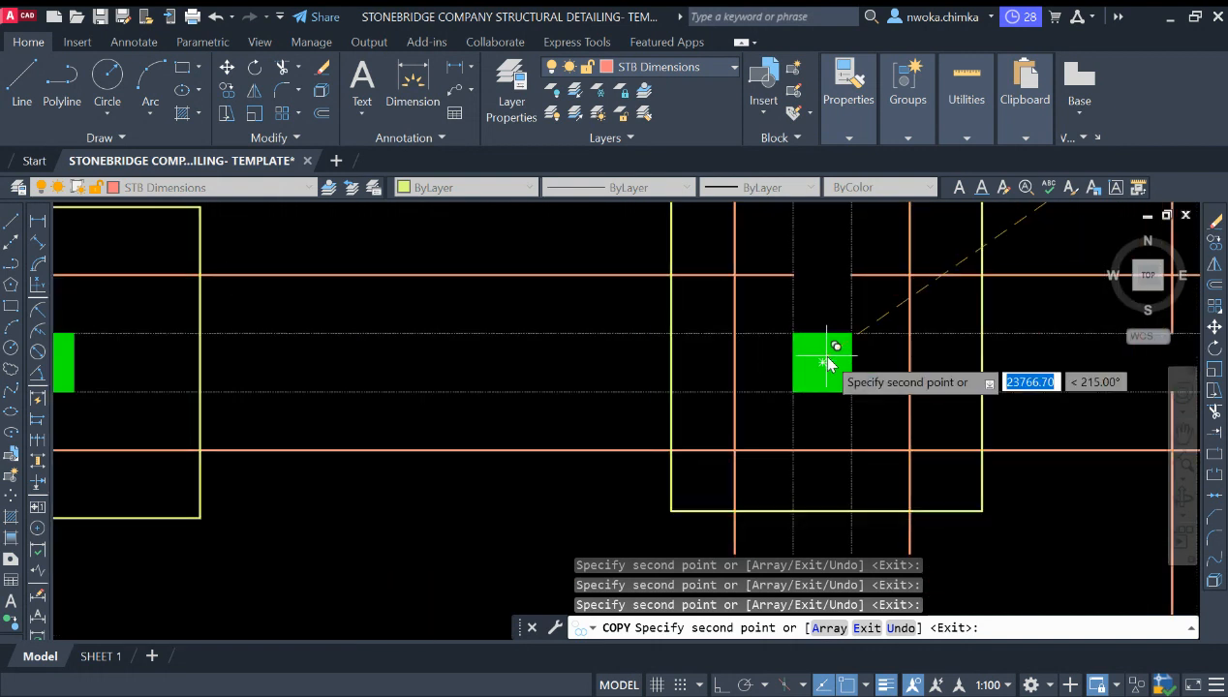
Place footing copies on the two right columns of the bottom row and end the copy command
{"action": "scroll", "coordinate": [649, 387], "scroll_direction": "down", "scroll_amount": 5}
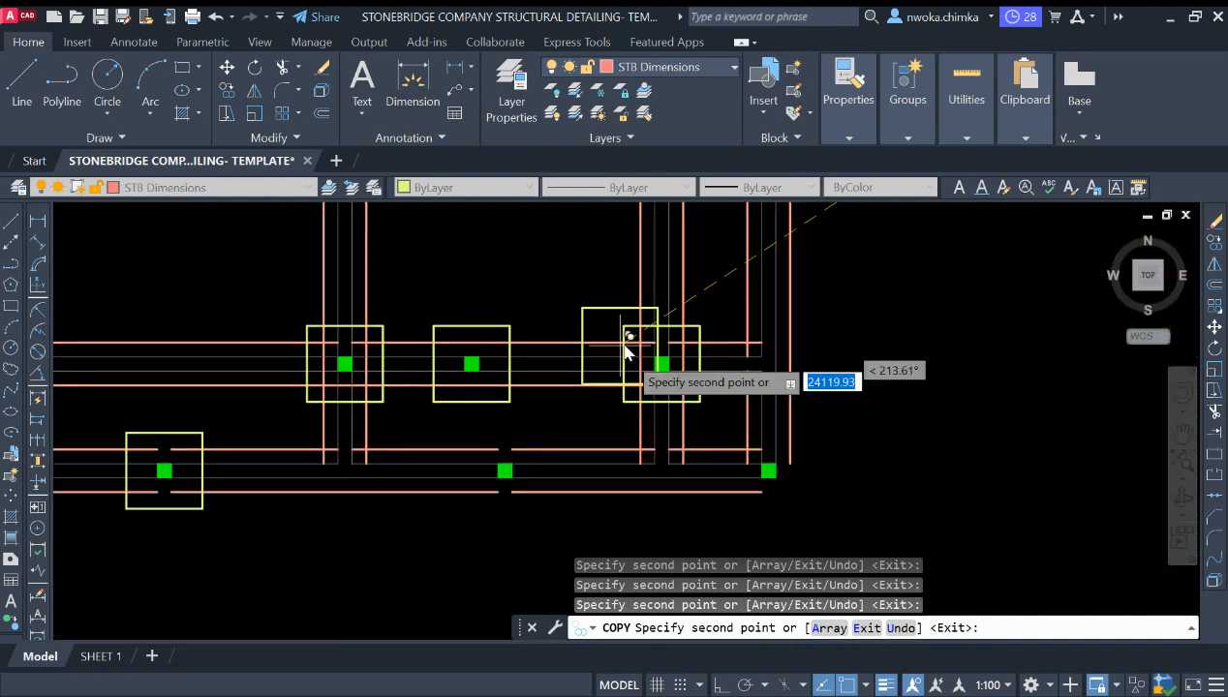
{"action": "scroll", "coordinate": [504, 466], "scroll_direction": "up", "scroll_amount": 4}
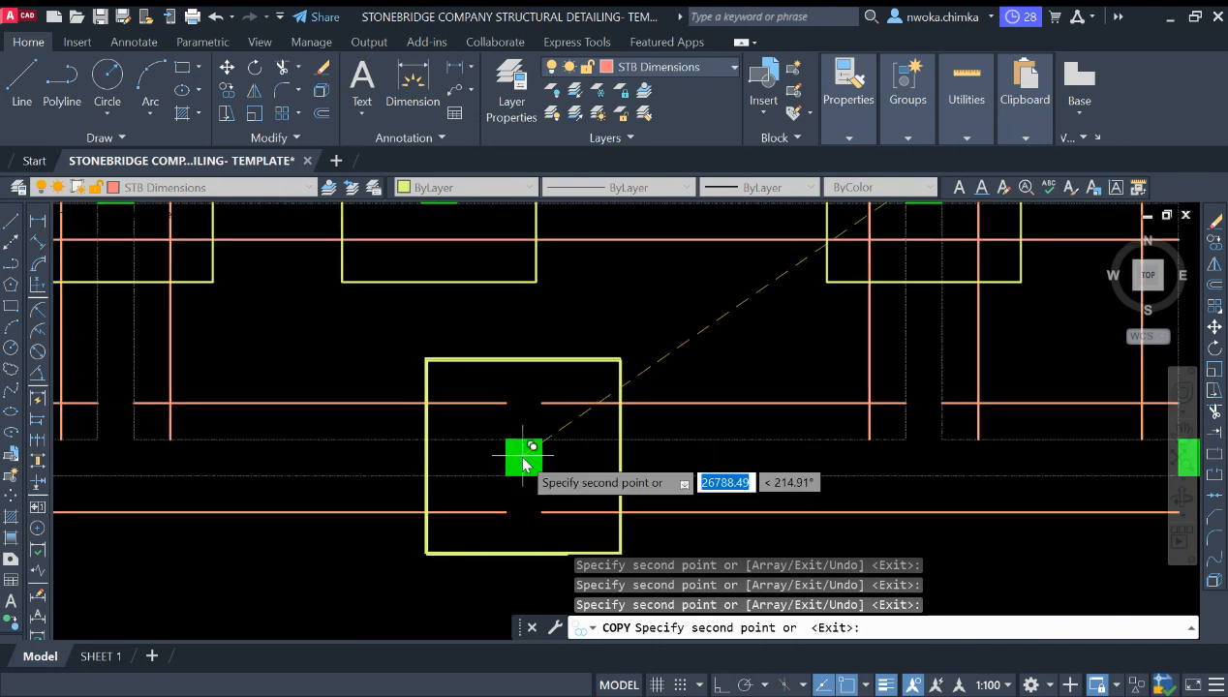
{"action": "scroll", "coordinate": [523, 465], "scroll_direction": "down", "scroll_amount": 5}
{"action": "scroll", "coordinate": [786, 446], "scroll_direction": "up", "scroll_amount": 5}
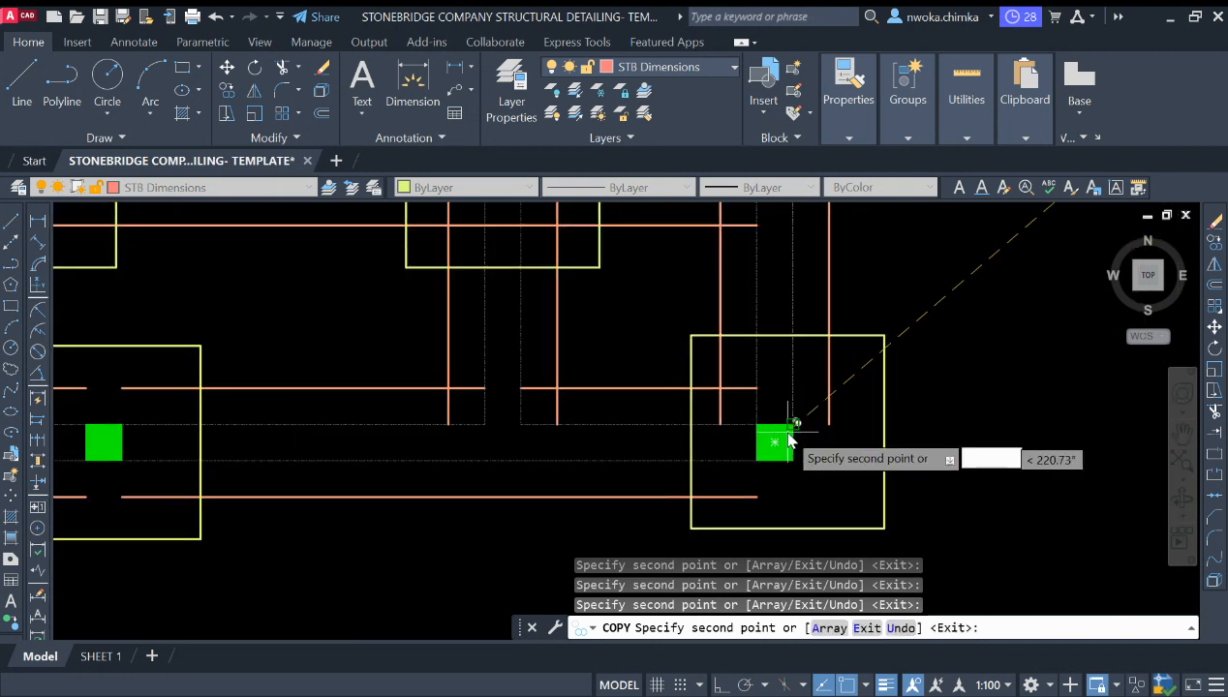
{"action": "scroll", "coordinate": [610, 476], "scroll_direction": "down", "scroll_amount": 4}
{"action": "middle_click_drag", "start_coordinate": [734, 361], "coordinate": [690, 466]}
{"action": "scroll", "coordinate": [685, 438], "scroll_direction": "down", "scroll_amount": 4}
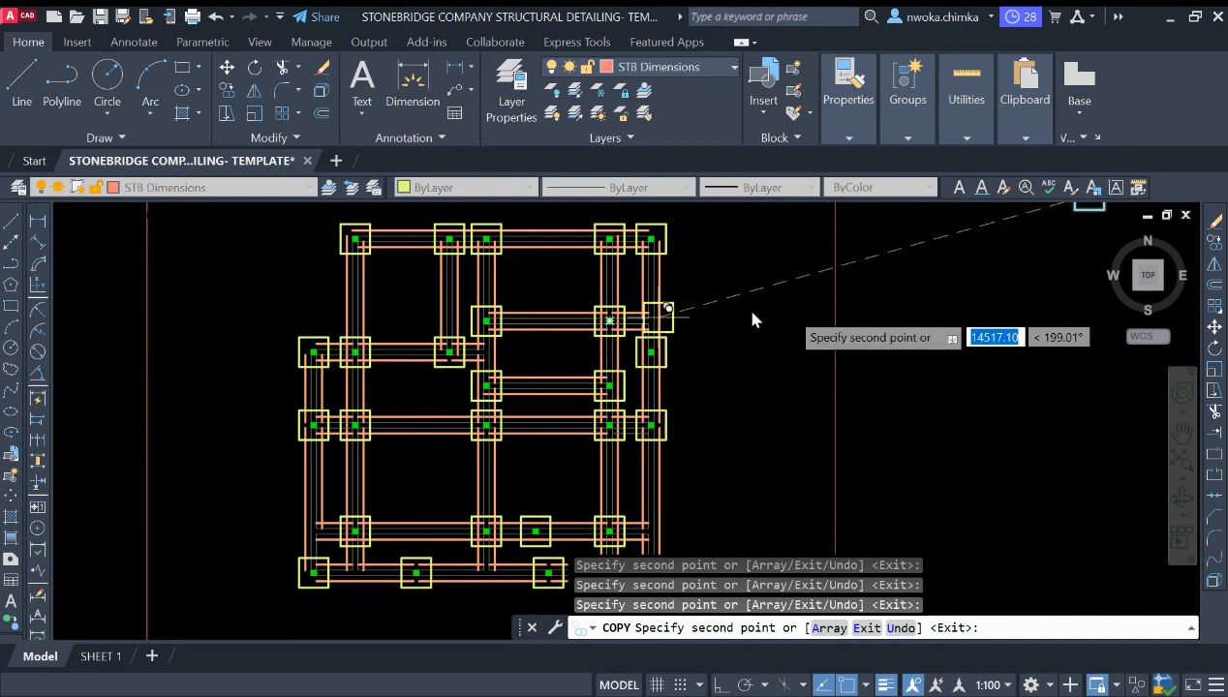
{"action": "scroll", "coordinate": [326, 227], "scroll_direction": "up", "scroll_amount": 2}
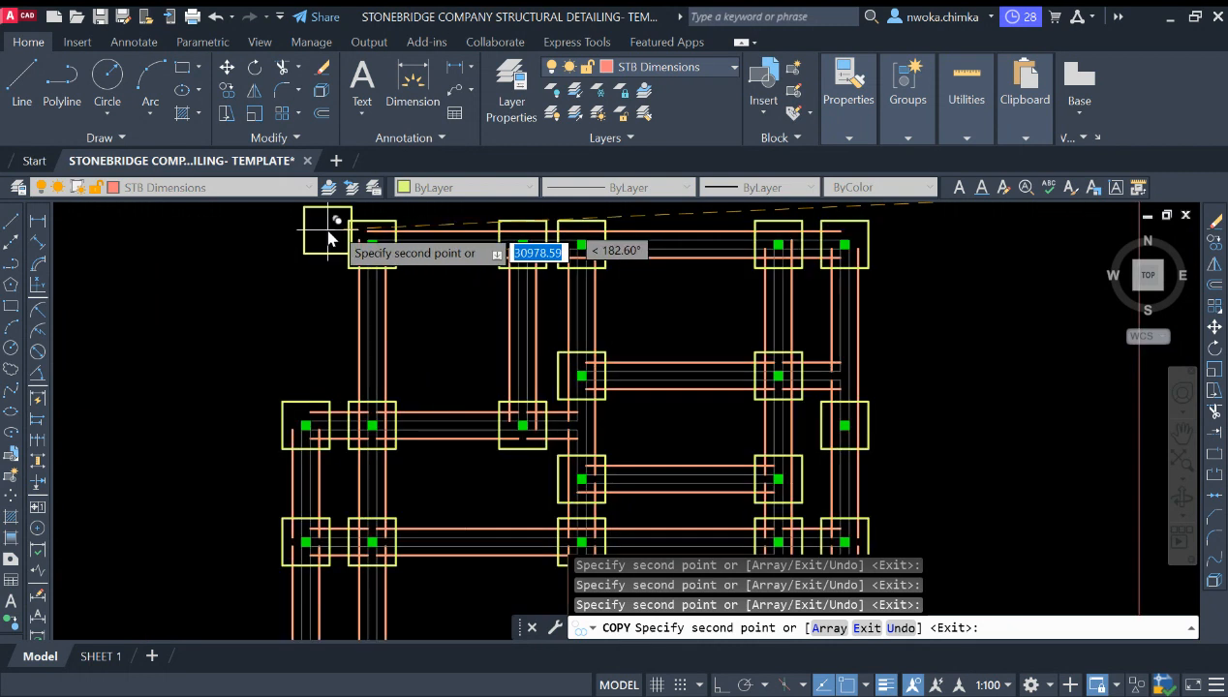
{"action": "scroll", "coordinate": [397, 242], "scroll_direction": "down", "scroll_amount": 5}
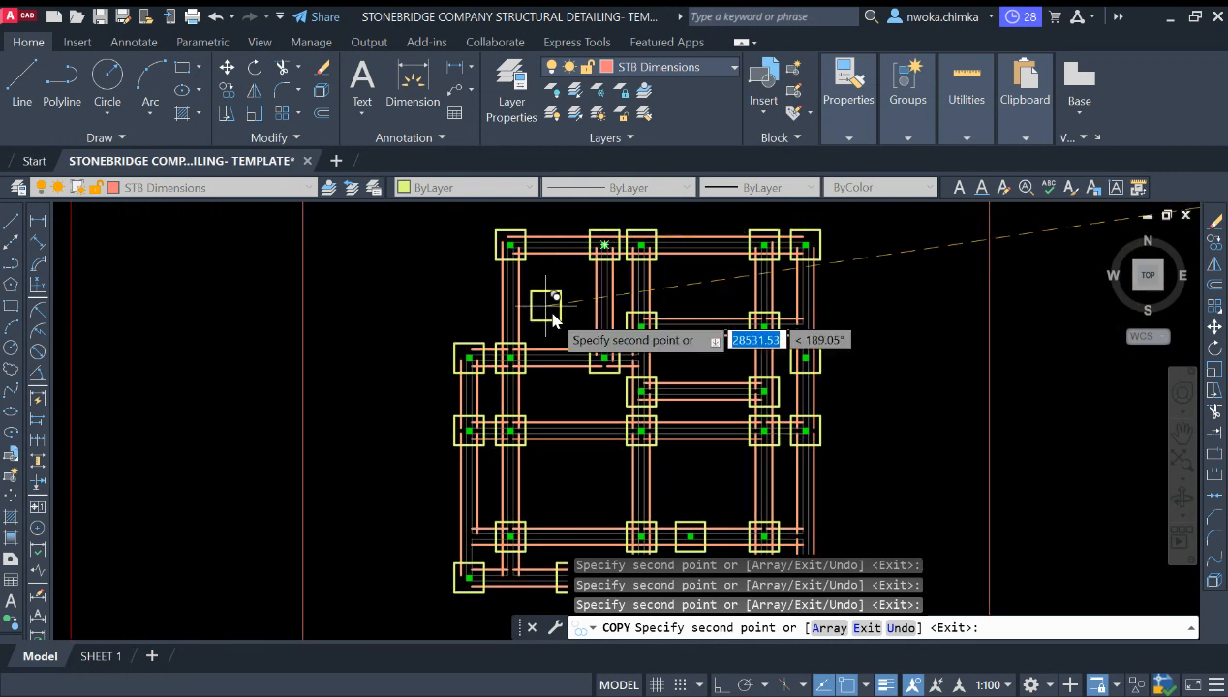
{"action": "key", "text": "Escape"}
Compare the new plan's footings and beams with the reference foundation/ground floor plan
{"action": "scroll", "coordinate": [631, 241], "scroll_direction": "up", "scroll_amount": 1}
{"action": "middle_click_drag", "start_coordinate": [711, 261], "coordinate": [584, 302]}
{"action": "scroll", "coordinate": [695, 244], "scroll_direction": "down", "scroll_amount": 1}
{"action": "scroll", "coordinate": [805, 337], "scroll_direction": "down", "scroll_amount": 4}
{"action": "middle_click_drag", "start_coordinate": [504, 371], "coordinate": [828, 321]}
{"action": "scroll", "coordinate": [452, 321], "scroll_direction": "up", "scroll_amount": 4}
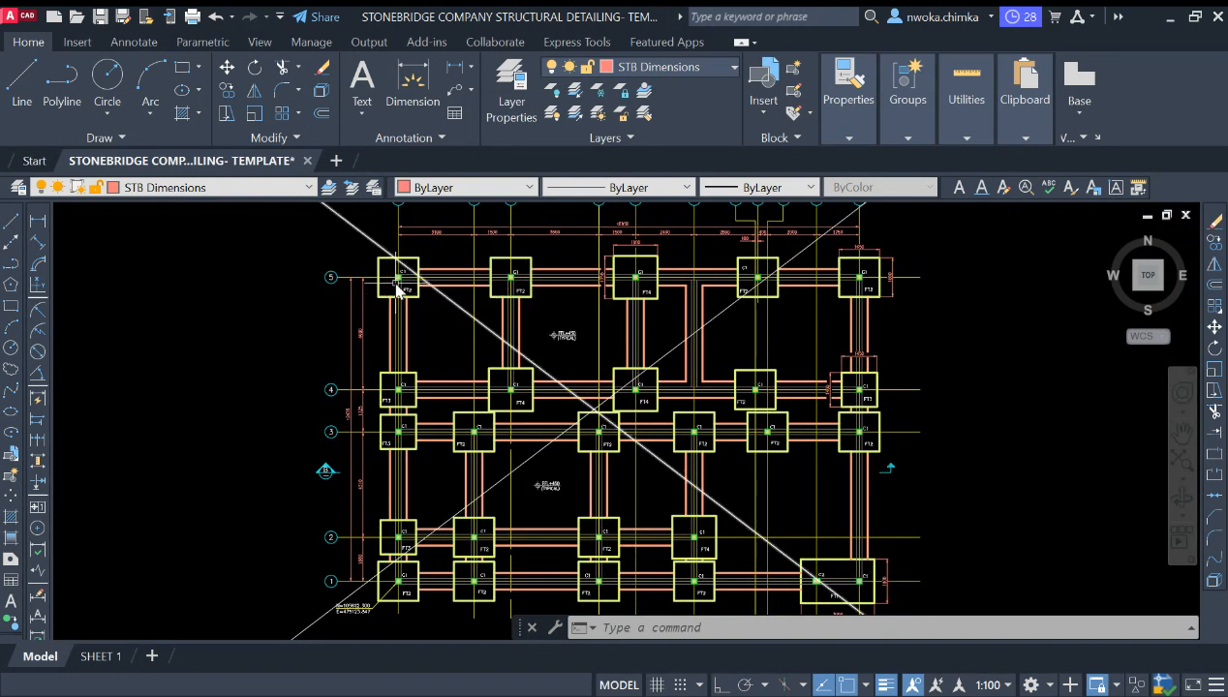
{"action": "scroll", "coordinate": [421, 283], "scroll_direction": "down", "scroll_amount": 2}
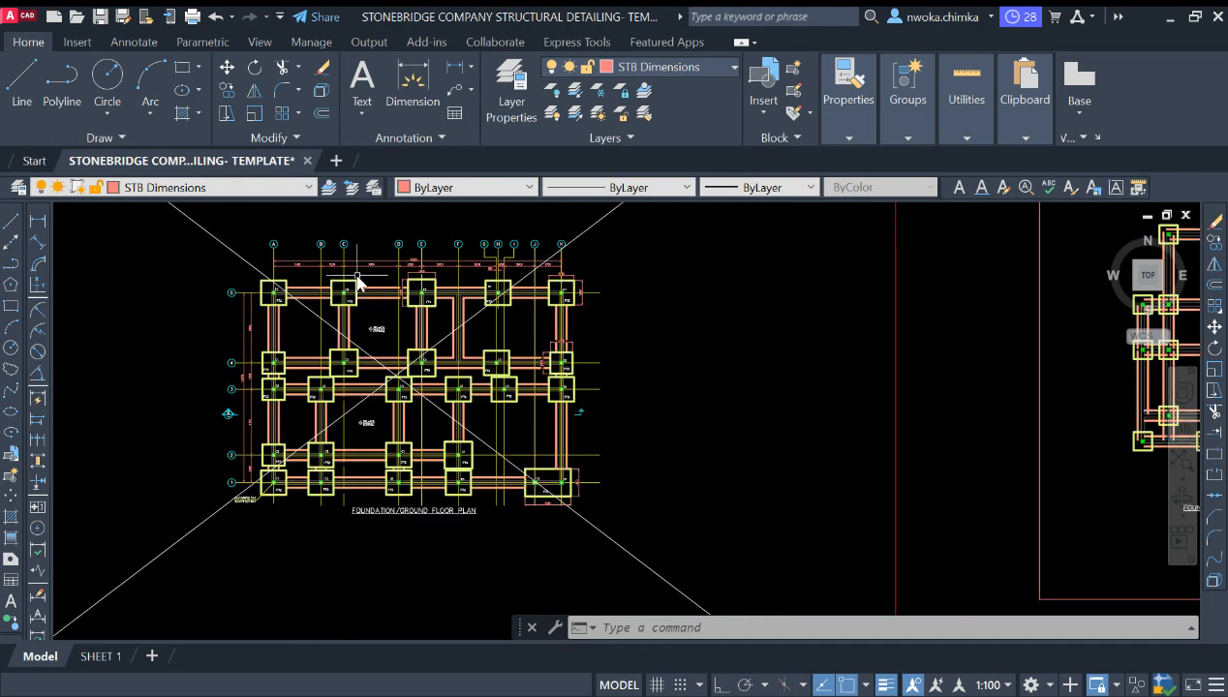
{"action": "scroll", "coordinate": [397, 298], "scroll_direction": "down", "scroll_amount": 1}
{"action": "scroll", "coordinate": [465, 322], "scroll_direction": "up", "scroll_amount": 3}
{"action": "scroll", "coordinate": [497, 339], "scroll_direction": "down", "scroll_amount": 3}
{"action": "scroll", "coordinate": [954, 285], "scroll_direction": "up", "scroll_amount": 4}
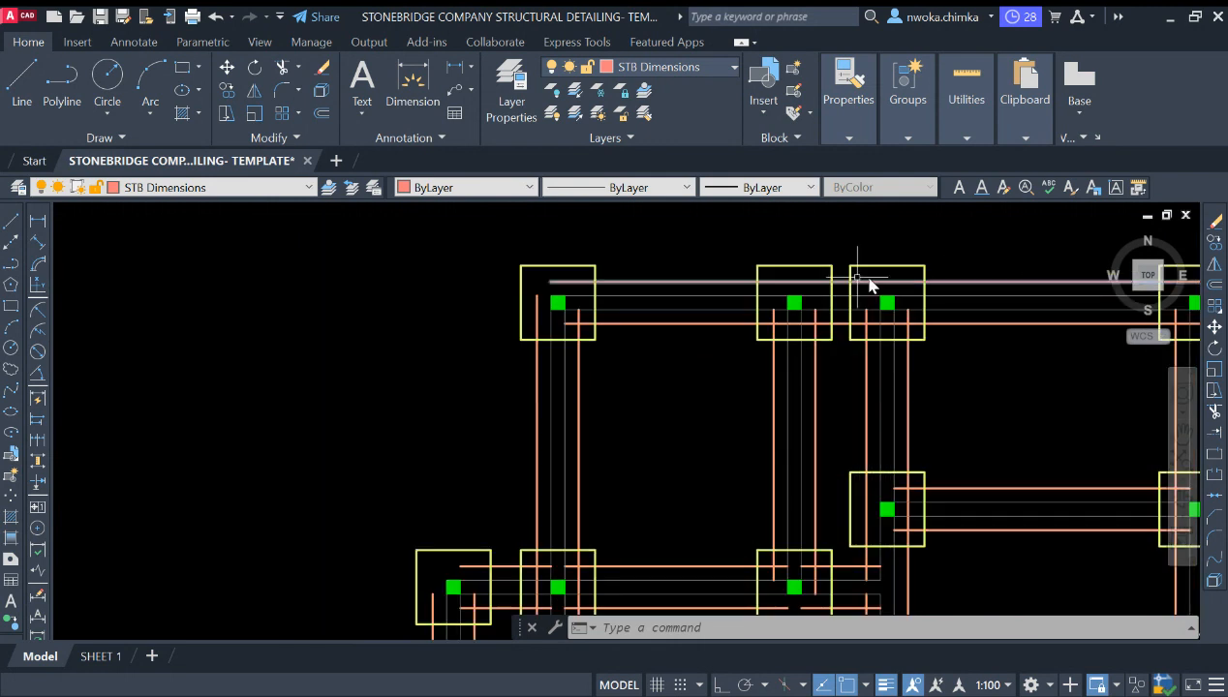
{"action": "scroll", "coordinate": [791, 287], "scroll_direction": "down", "scroll_amount": 4}
Select the two beam lines between the reference plan's upper-right FT2 footings and examine where they meet the footing edges
{"action": "scroll", "coordinate": [360, 341], "scroll_direction": "up", "scroll_amount": 5}
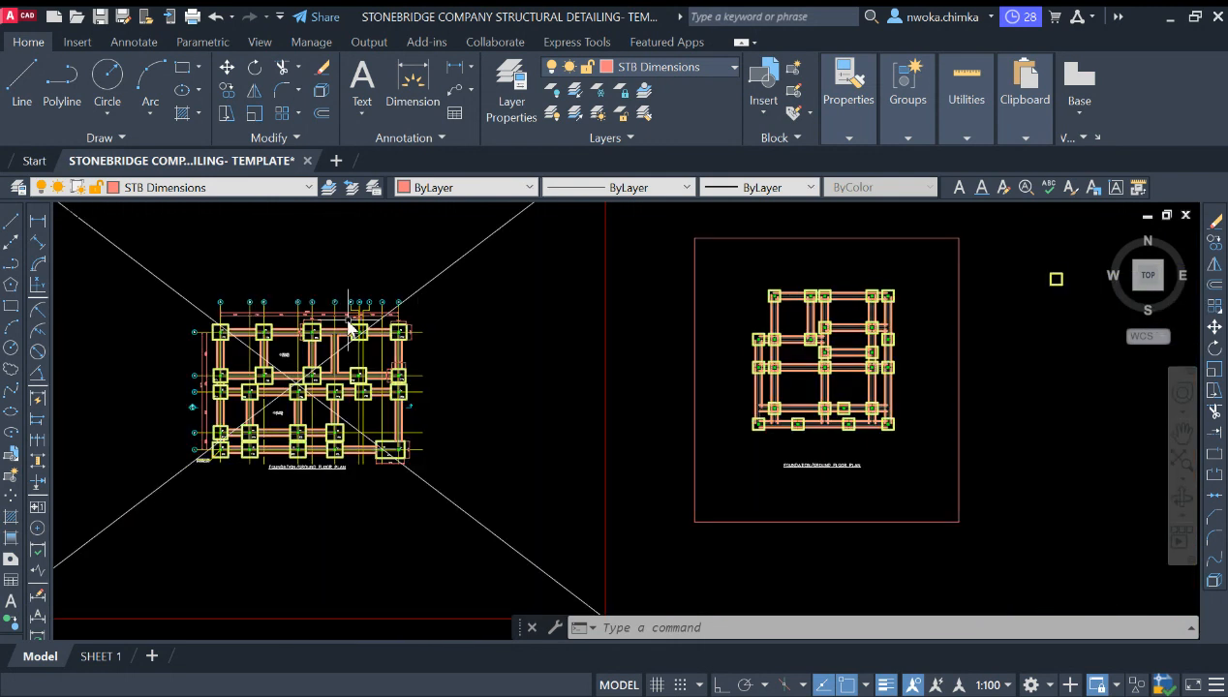
{"action": "scroll", "coordinate": [361, 340], "scroll_direction": "up", "scroll_amount": 2}
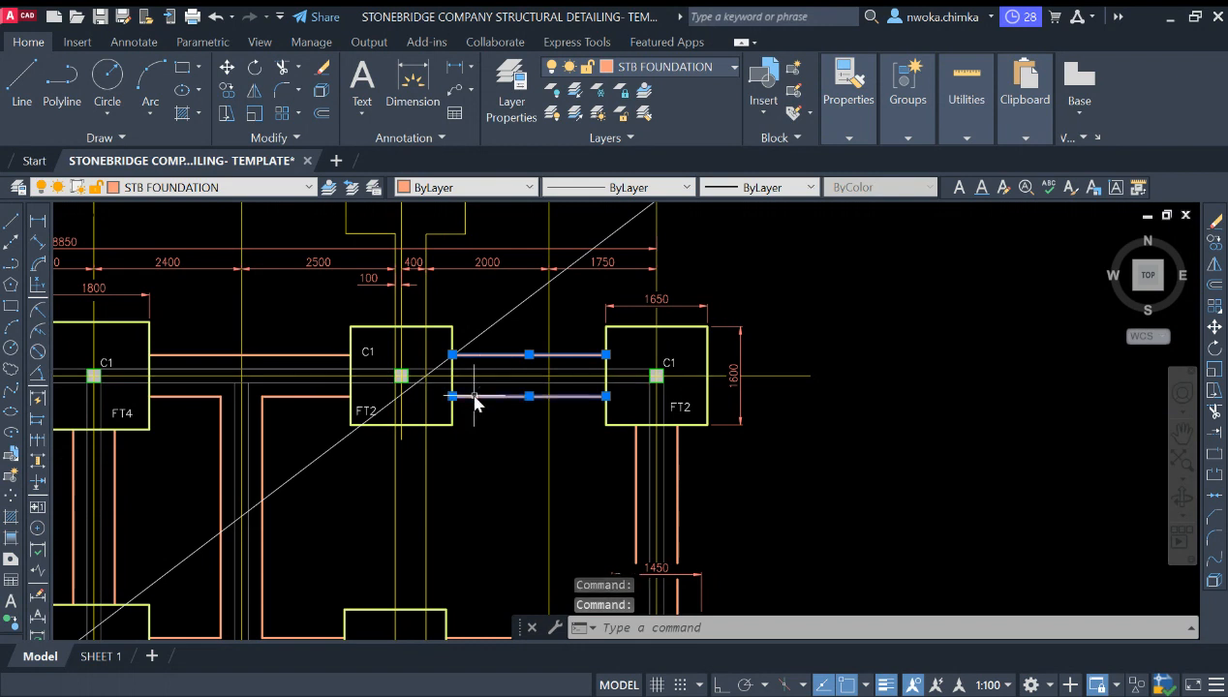
{"action": "scroll", "coordinate": [459, 357], "scroll_direction": "up", "scroll_amount": 2}
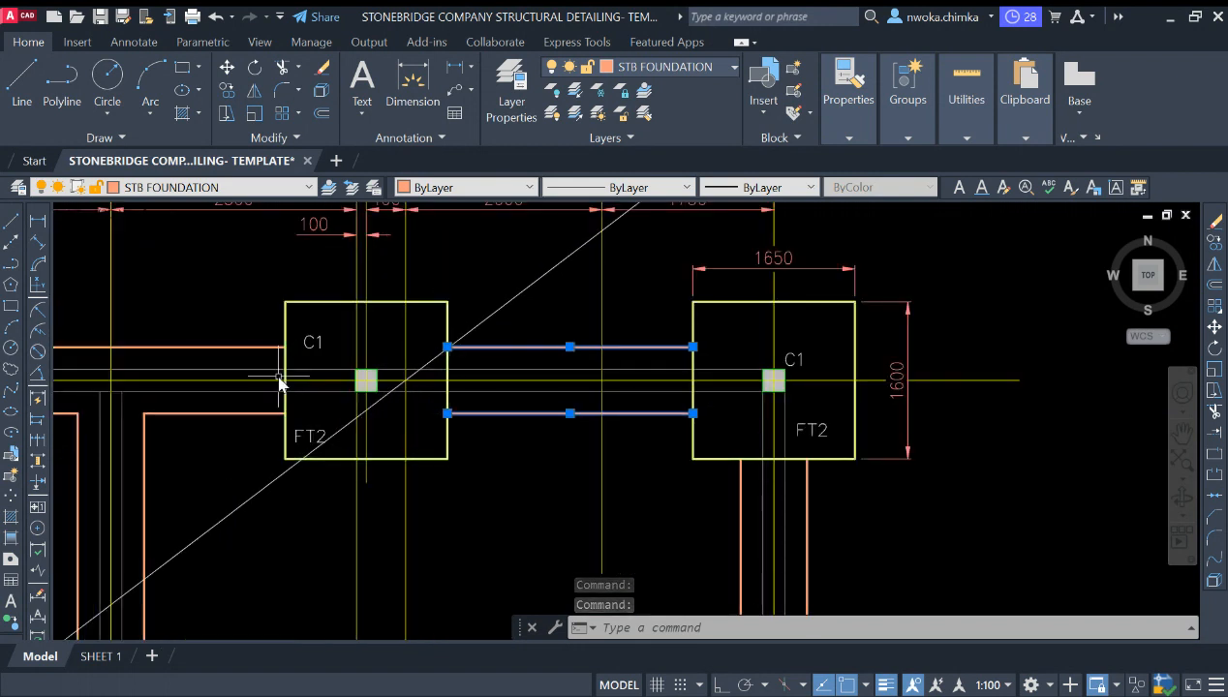
{"action": "scroll", "coordinate": [422, 353], "scroll_direction": "down", "scroll_amount": 9}
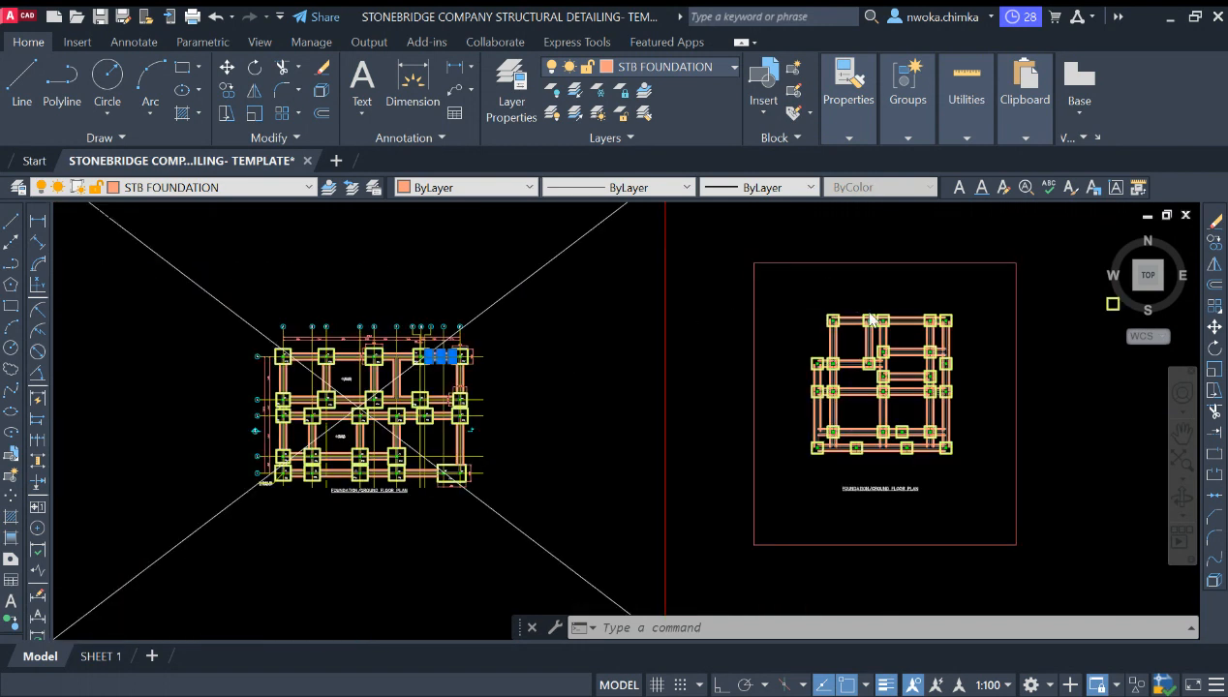
Trim the beam lines inside the upper-left footing of the new foundation plan back to the footing's edges
{"action": "scroll", "coordinate": [872, 320], "scroll_direction": "up", "scroll_amount": 10}
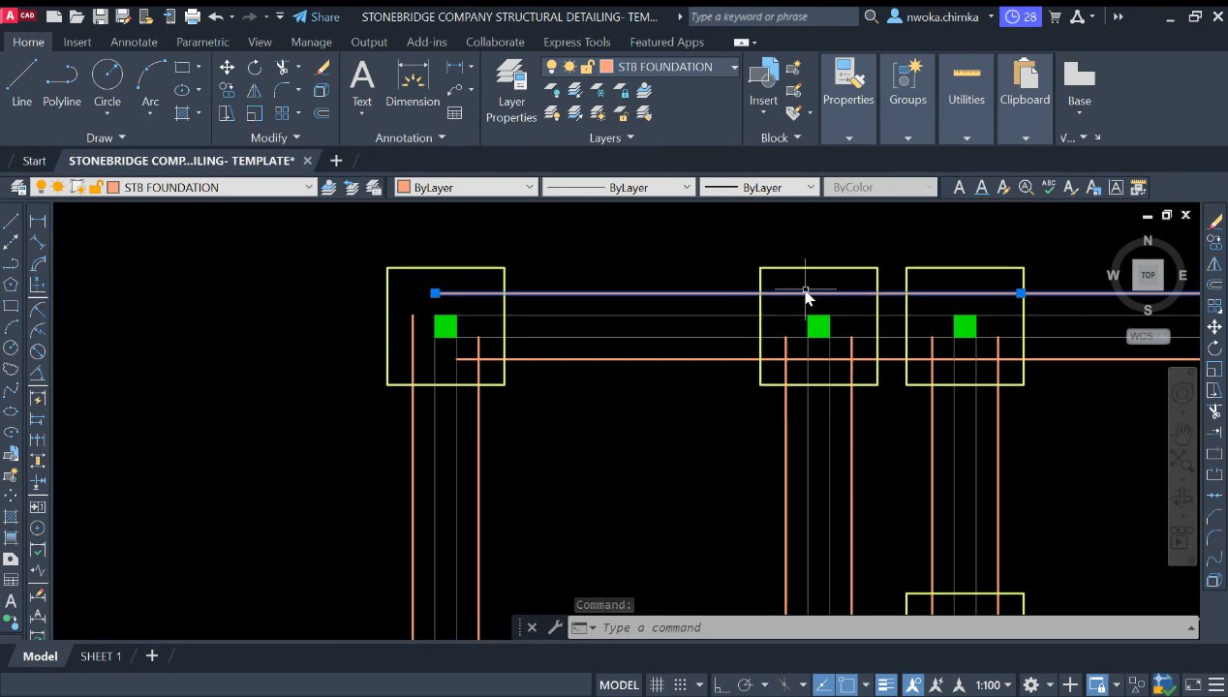
{"action": "key", "text": "Escape"}
{"action": "scroll", "coordinate": [446, 305], "scroll_direction": "down", "scroll_amount": 5}
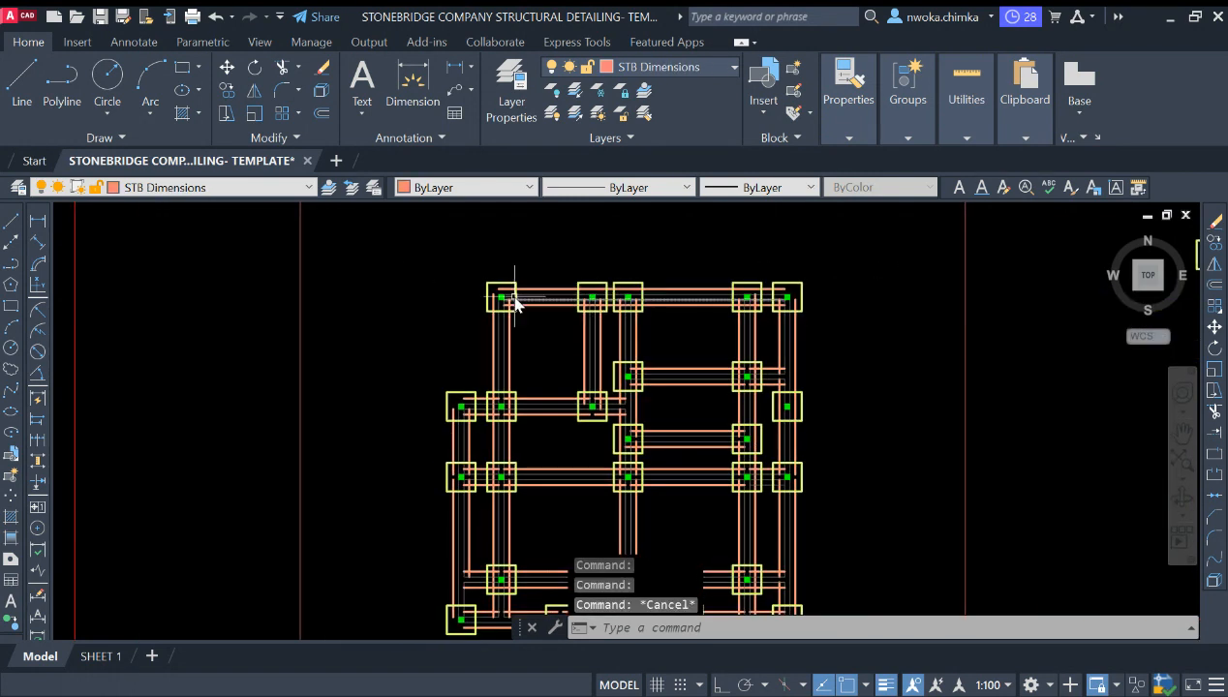
{"action": "scroll", "coordinate": [516, 299], "scroll_direction": "up", "scroll_amount": 4}
{"action": "key", "text": "Return"}
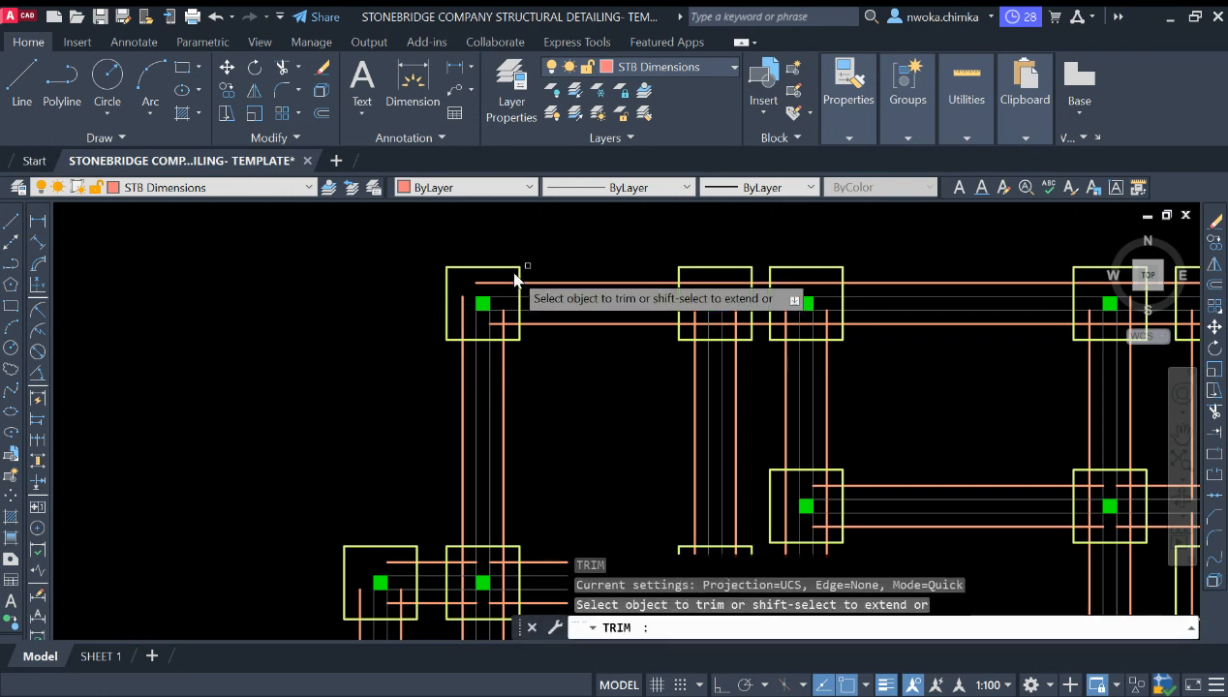
{"action": "left_click", "coordinate": [489, 284]}
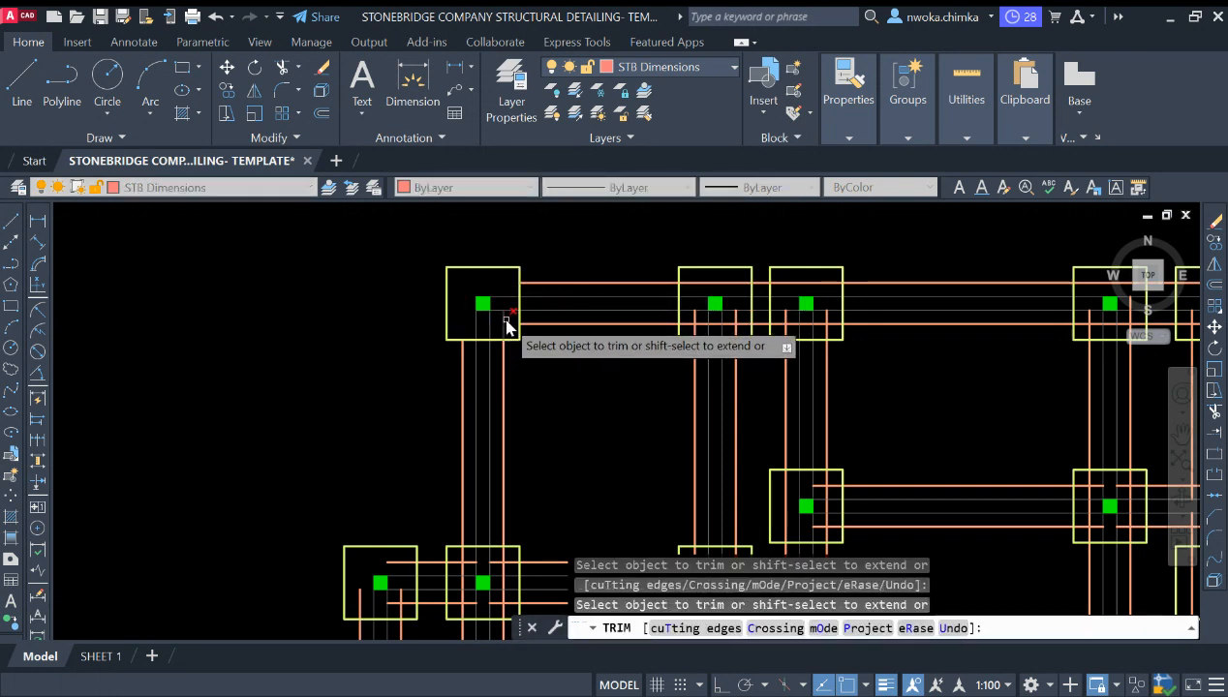
{"action": "key", "text": "Escape"}
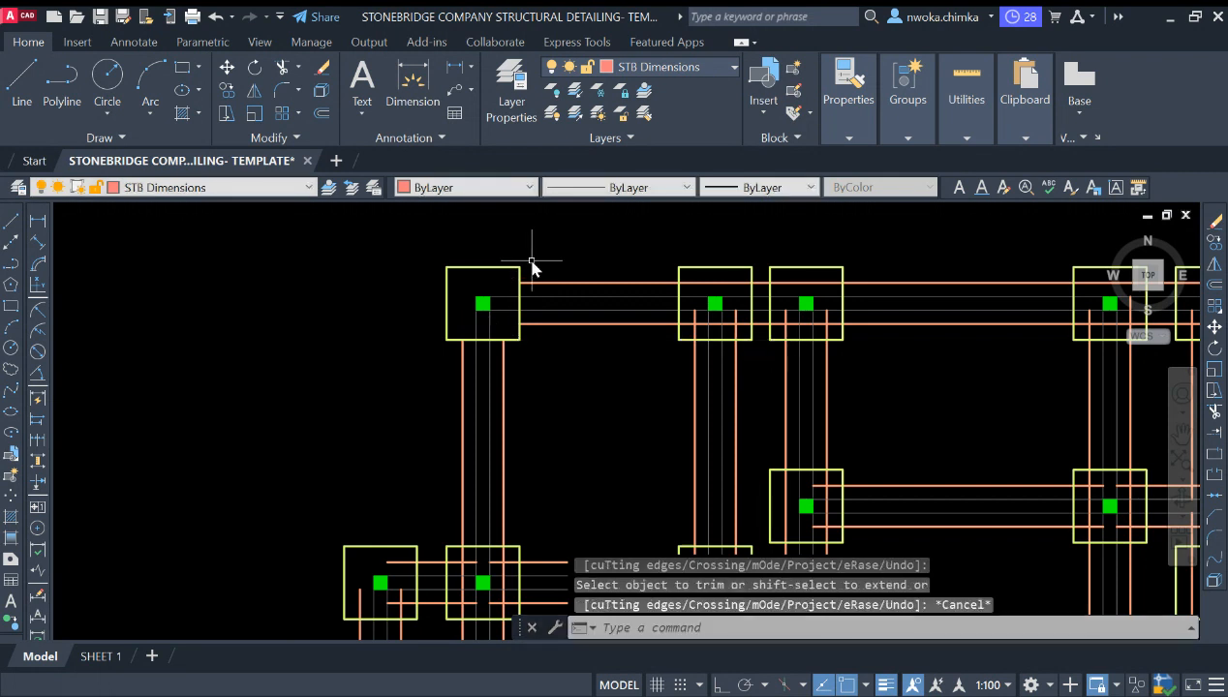
Select one top-row footing and use Select Similar to pick every matching footing as cutting edges for trimming
{"action": "left_click", "coordinate": [704, 268]}
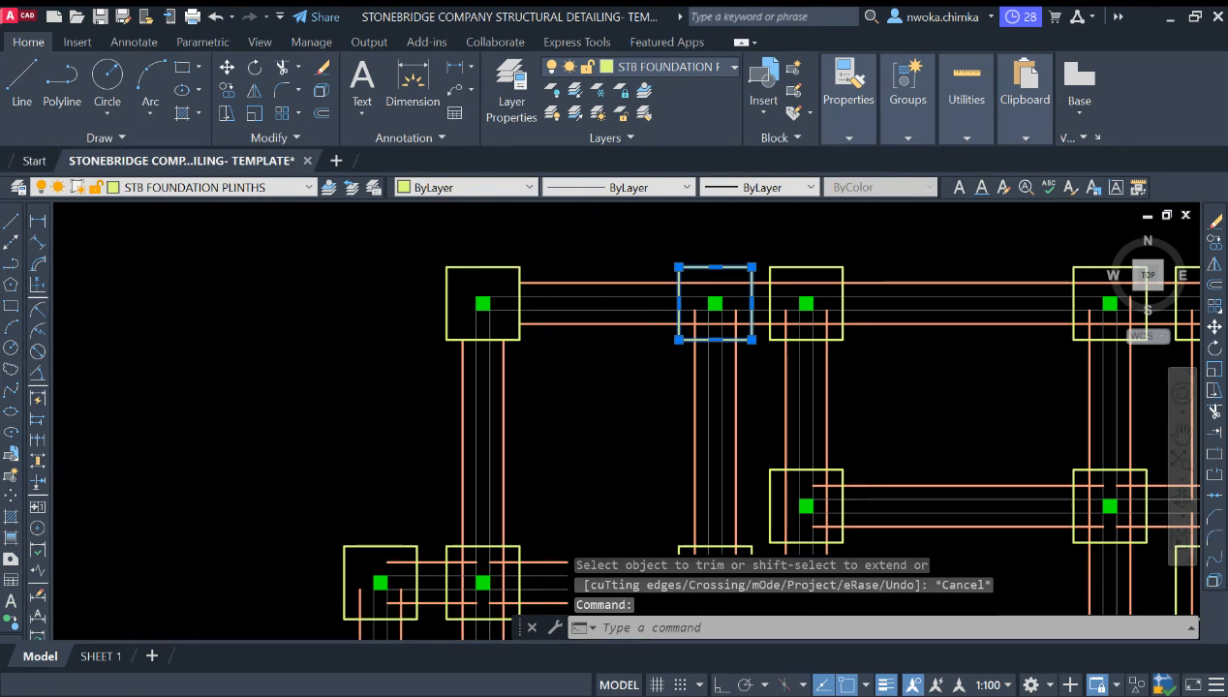
{"action": "left_click", "coordinate": [629, 529]}
{"action": "scroll", "coordinate": [505, 288], "scroll_direction": "down", "scroll_amount": 3}
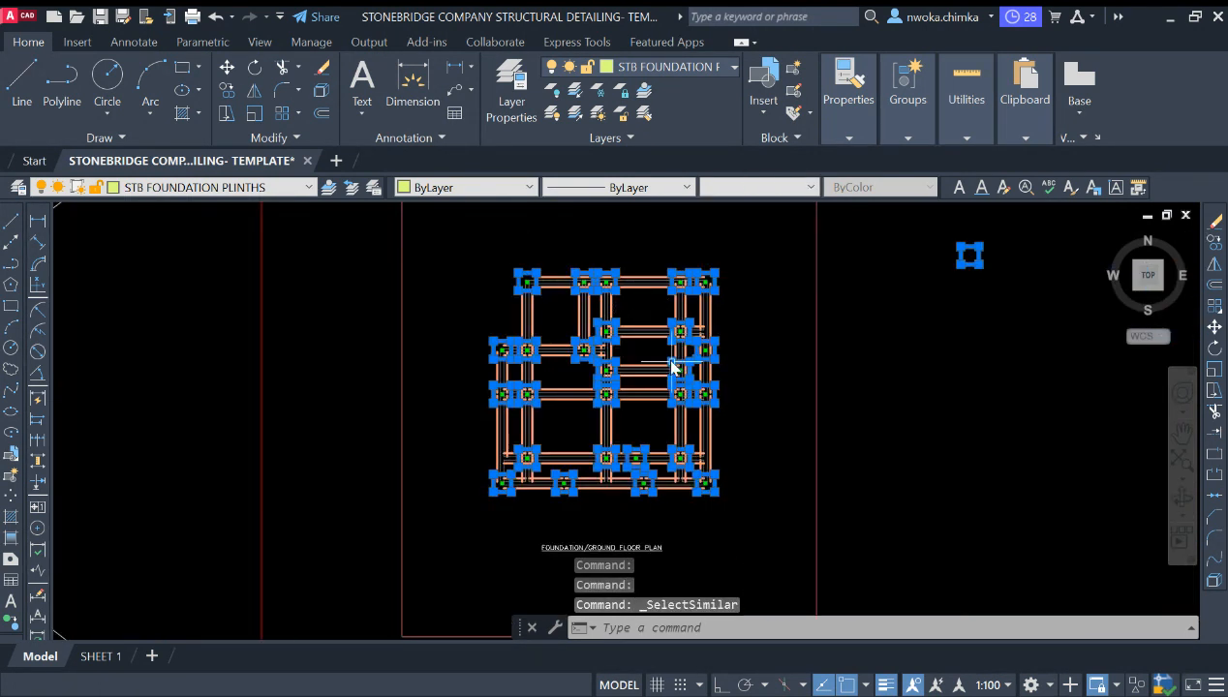
{"action": "scroll", "coordinate": [565, 421], "scroll_direction": "up", "scroll_amount": 1}
{"action": "scroll", "coordinate": [639, 283], "scroll_direction": "up", "scroll_amount": 4}
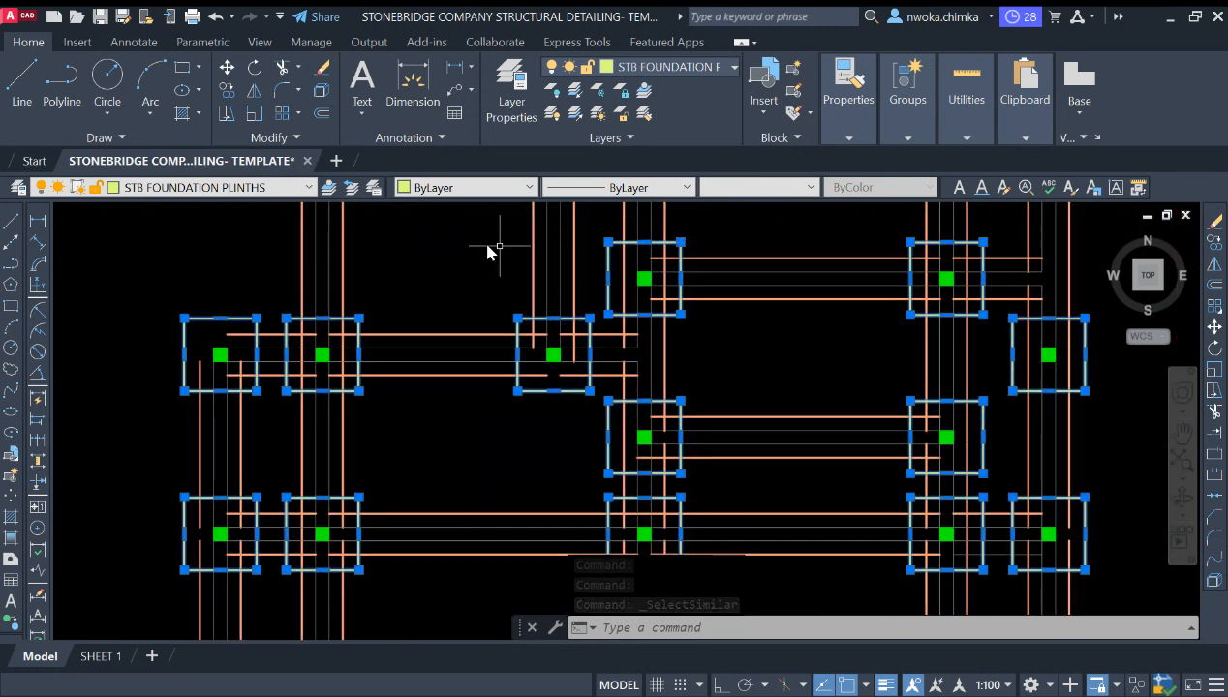
{"action": "scroll", "coordinate": [753, 318], "scroll_direction": "down", "scroll_amount": 3}
{"action": "scroll", "coordinate": [612, 320], "scroll_direction": "down", "scroll_amount": 4}
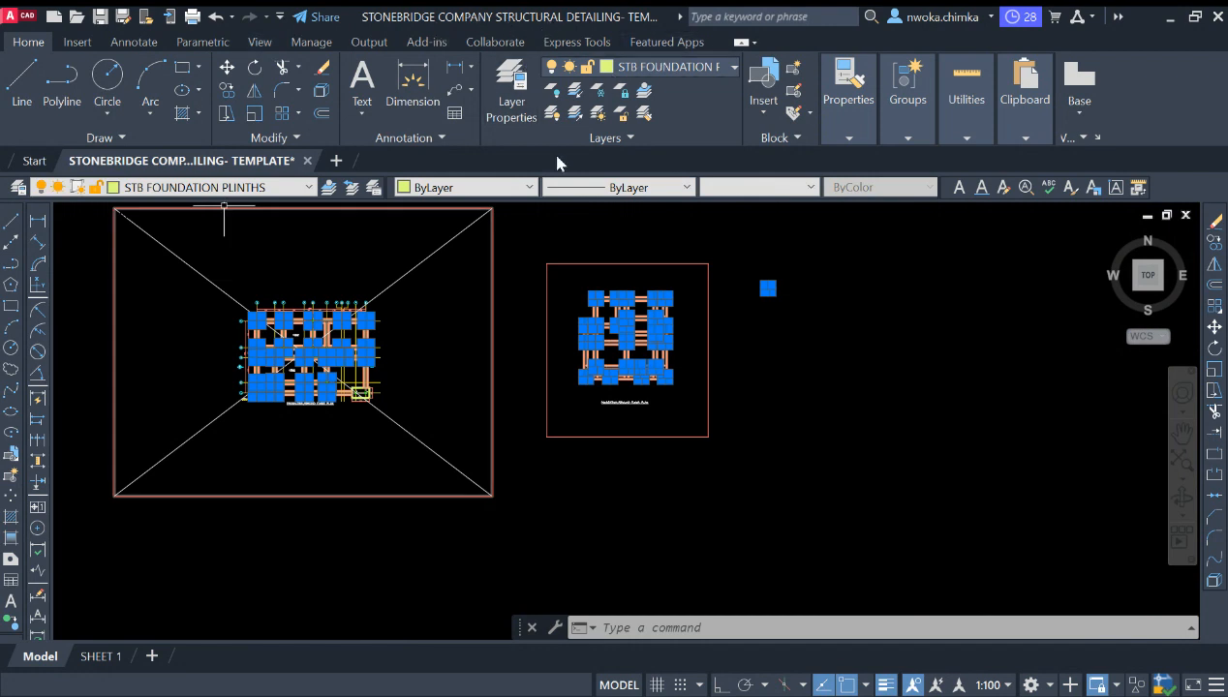
{"action": "scroll", "coordinate": [620, 272], "scroll_direction": "up", "scroll_amount": 9}
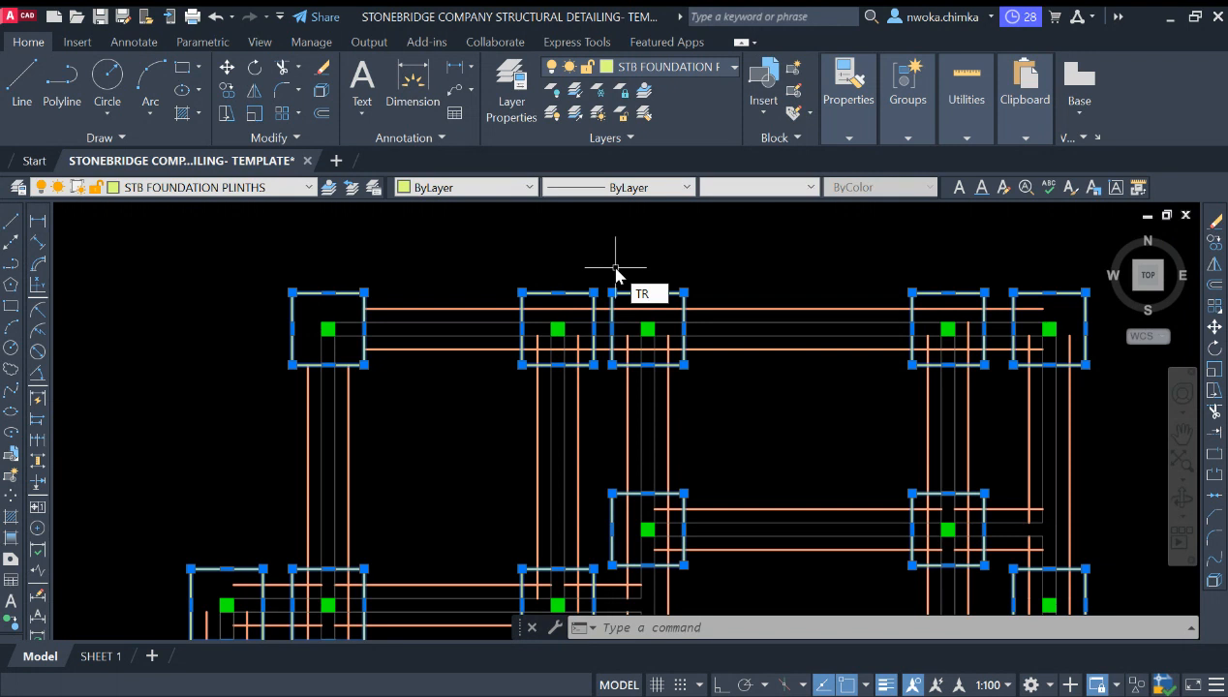
Using the selected footings as cutting edges, trim the beam lines inside the second and third footings of the top row
{"action": "key", "text": "Return"}
{"action": "scroll", "coordinate": [632, 306], "scroll_direction": "up", "scroll_amount": 2}
{"action": "left_click", "coordinate": [629, 308]}
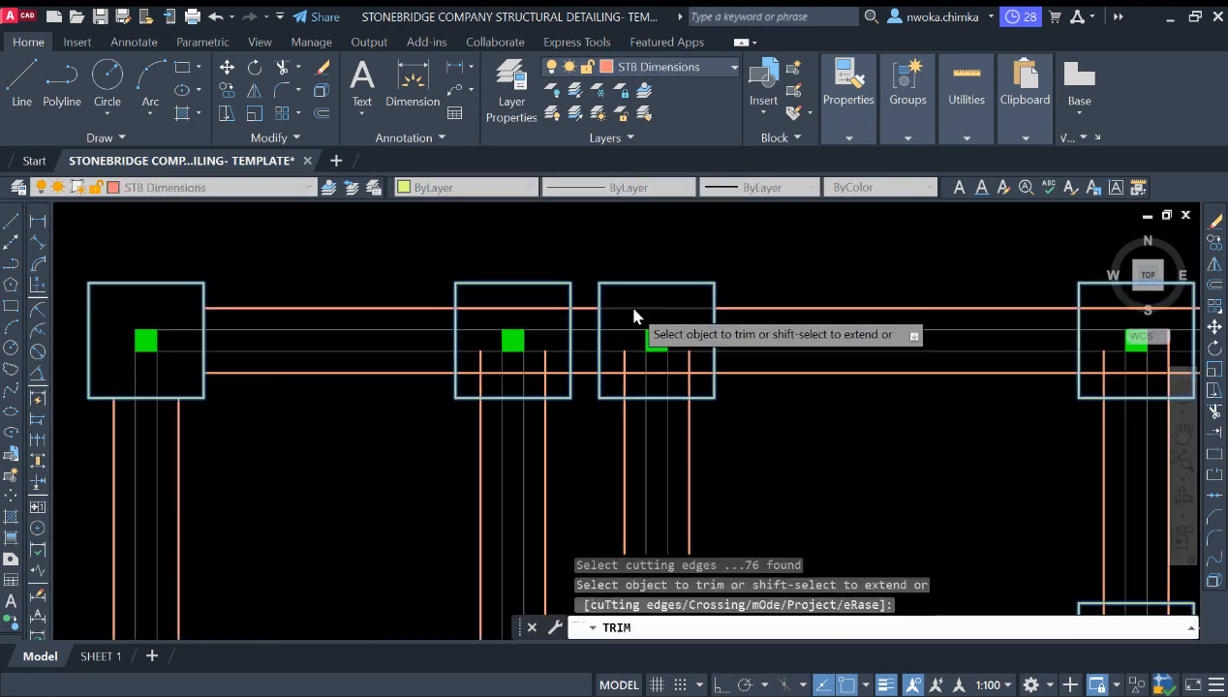
{"action": "left_click", "coordinate": [539, 308]}
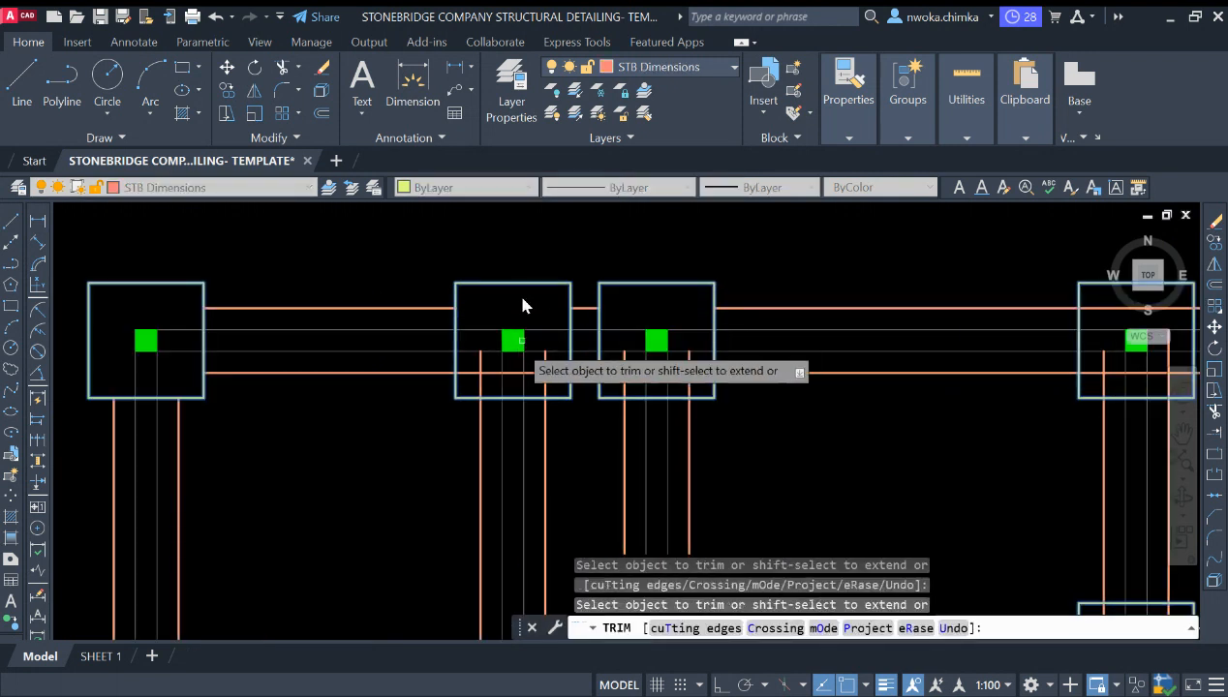
{"action": "left_click", "coordinate": [537, 309]}
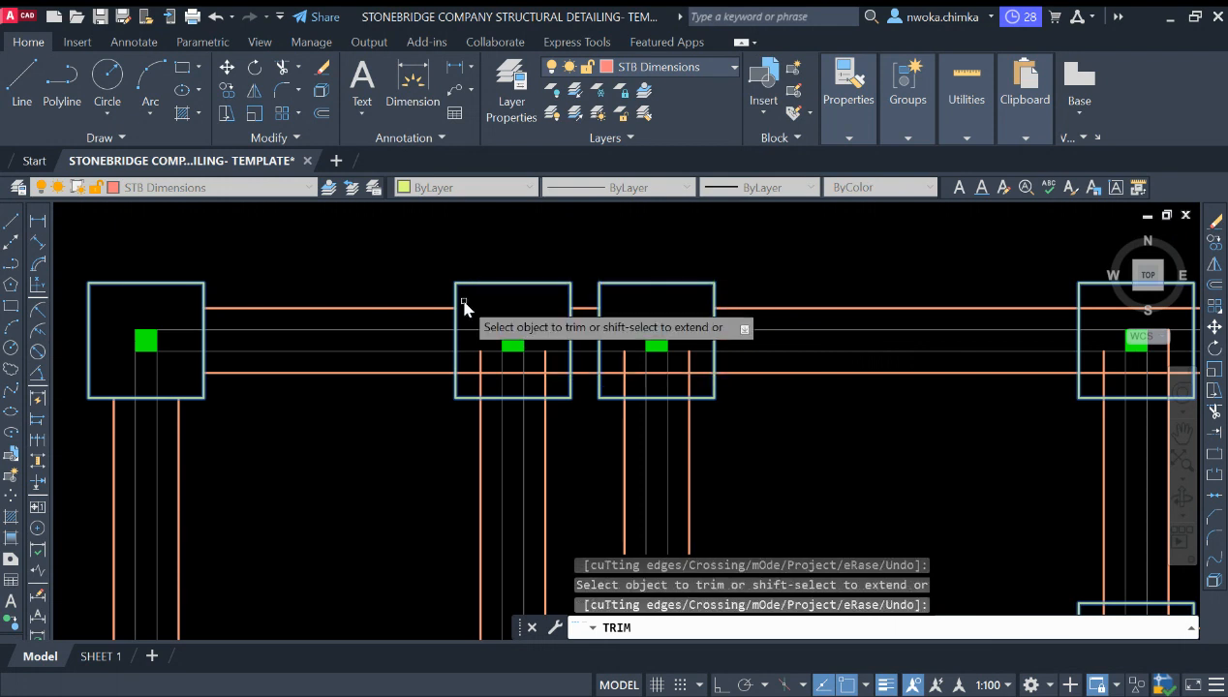
{"action": "scroll", "coordinate": [546, 376], "scroll_direction": "up", "scroll_amount": 2}
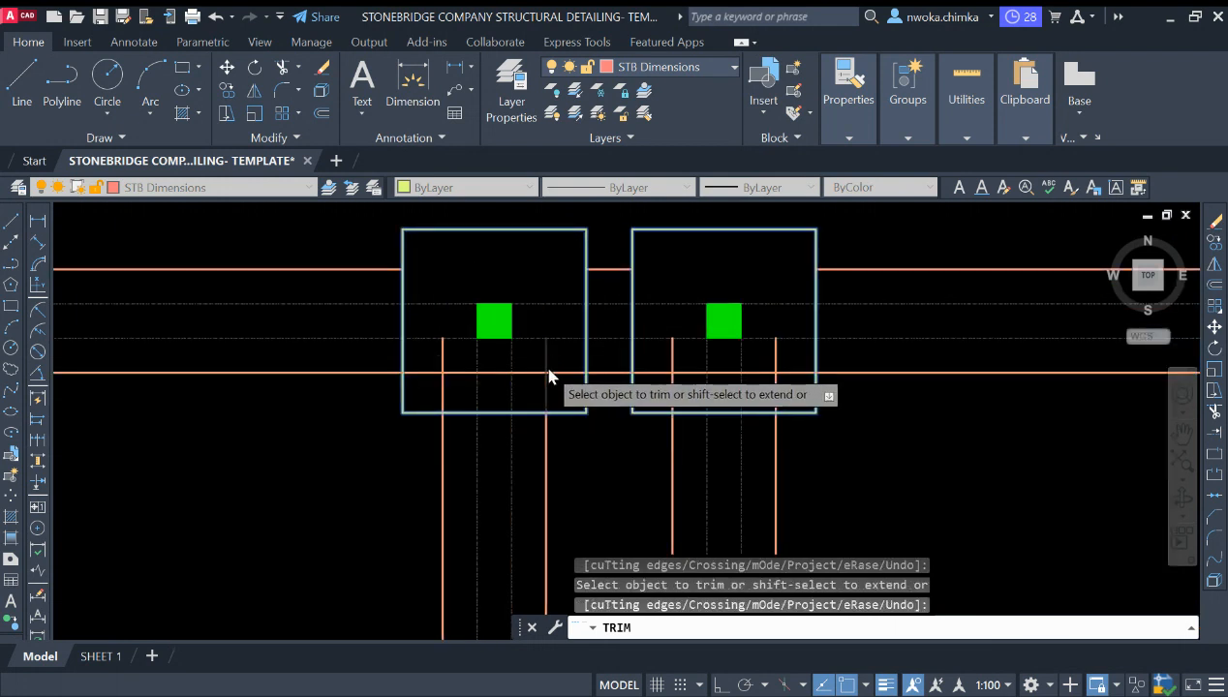
{"action": "left_click", "coordinate": [461, 368]}
{"action": "left_click_drag", "start_coordinate": [461, 368], "coordinate": [426, 369]}
{"action": "scroll", "coordinate": [424, 360], "scroll_direction": "down", "scroll_amount": 3}
{"action": "scroll", "coordinate": [550, 364], "scroll_direction": "up", "scroll_amount": 3}
{"action": "mouse_move", "coordinate": [581, 342]}
{"action": "left_mouse_down"}
{"action": "mouse_move", "coordinate": [535, 357]}
{"action": "mouse_move", "coordinate": [460, 348]}
{"action": "mouse_move", "coordinate": [518, 348]}
{"action": "left_mouse_up"}
{"action": "scroll", "coordinate": [518, 348], "scroll_direction": "down", "scroll_amount": 3}
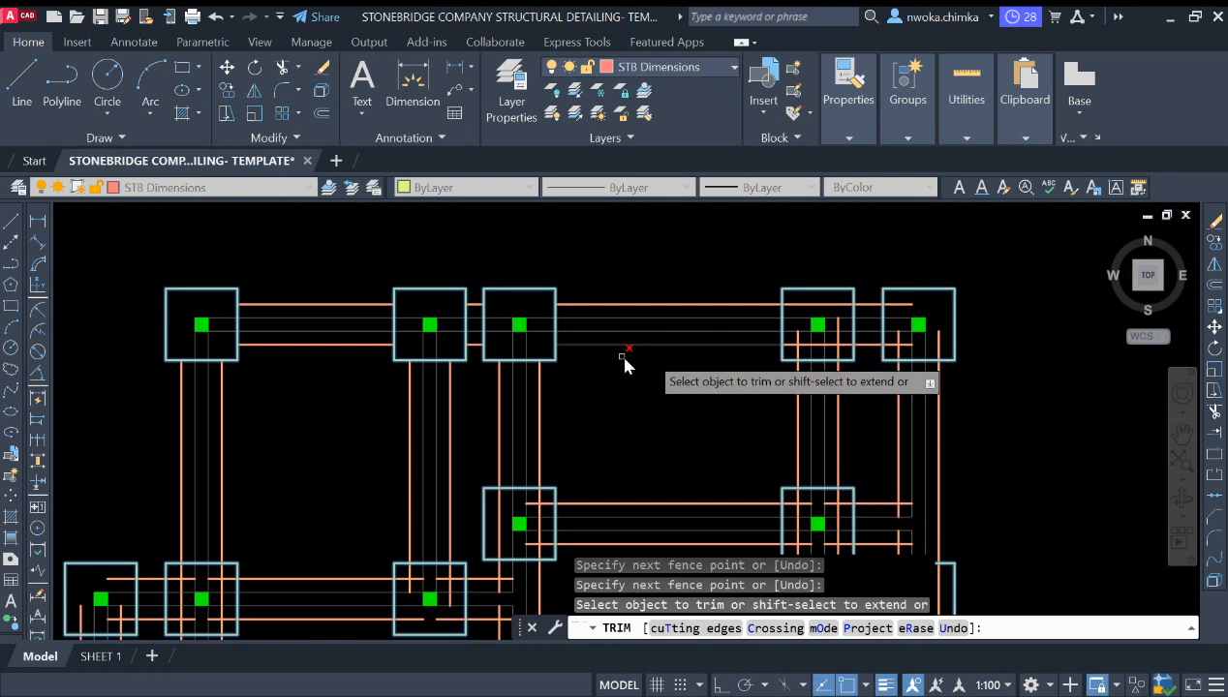
Trim the beam lines inside the two right footings of the top row back to the footing edges
{"action": "scroll", "coordinate": [848, 303], "scroll_direction": "up", "scroll_amount": 2}
{"action": "left_click_drag", "start_coordinate": [814, 311], "coordinate": [814, 313]}
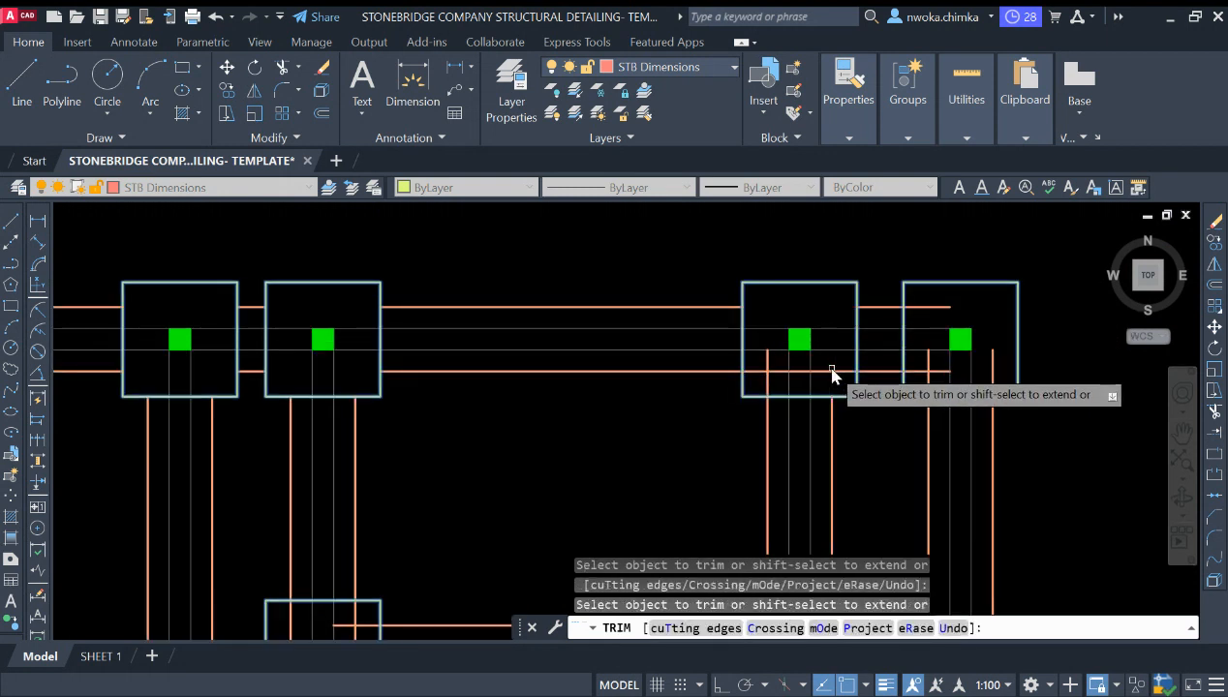
{"action": "left_click", "coordinate": [831, 371]}
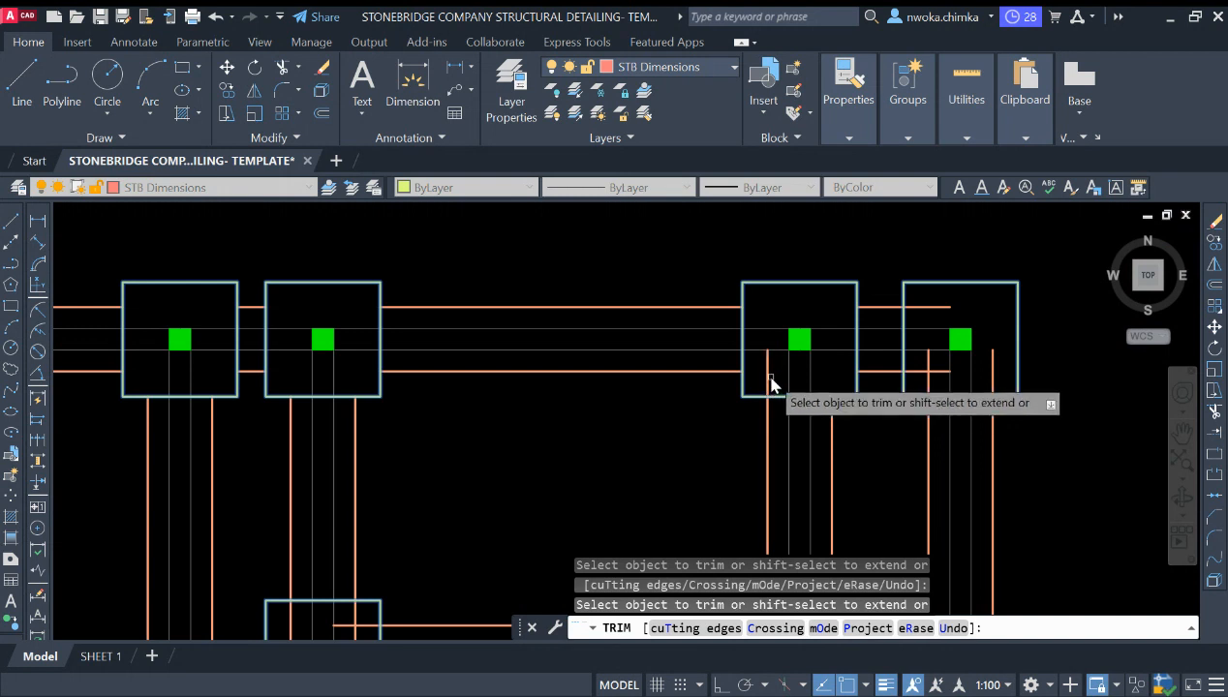
{"action": "scroll", "coordinate": [765, 377], "scroll_direction": "down", "scroll_amount": 2}
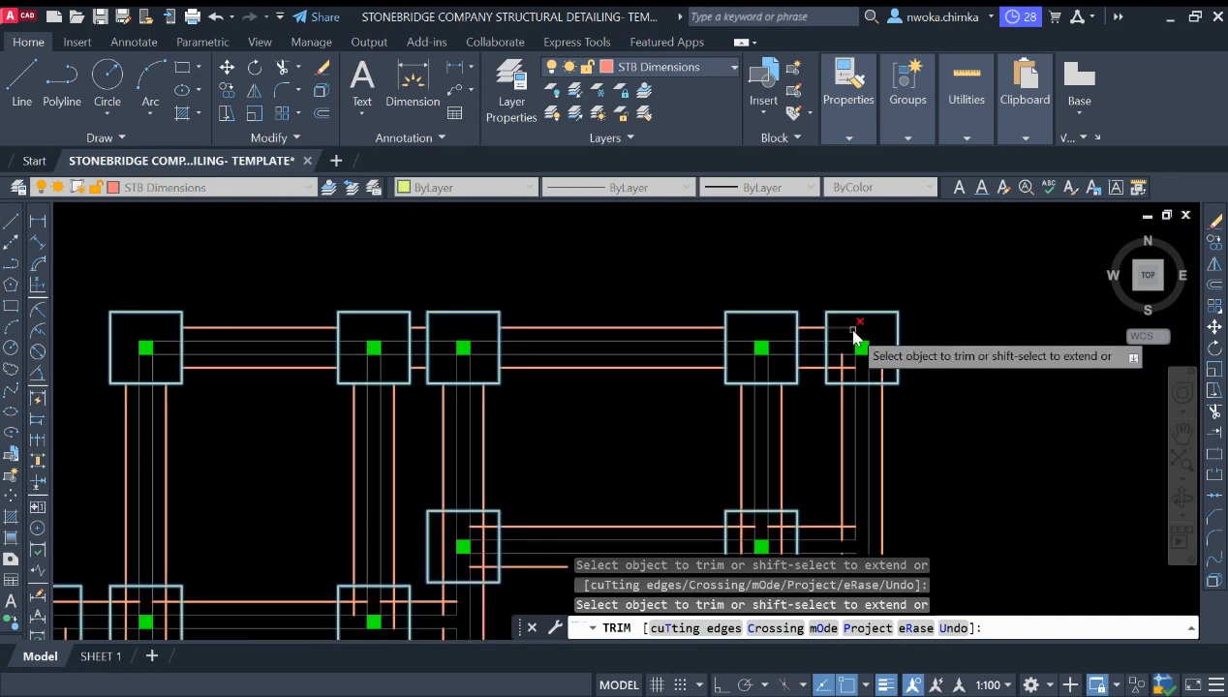
{"action": "scroll", "coordinate": [872, 335], "scroll_direction": "up", "scroll_amount": 2}
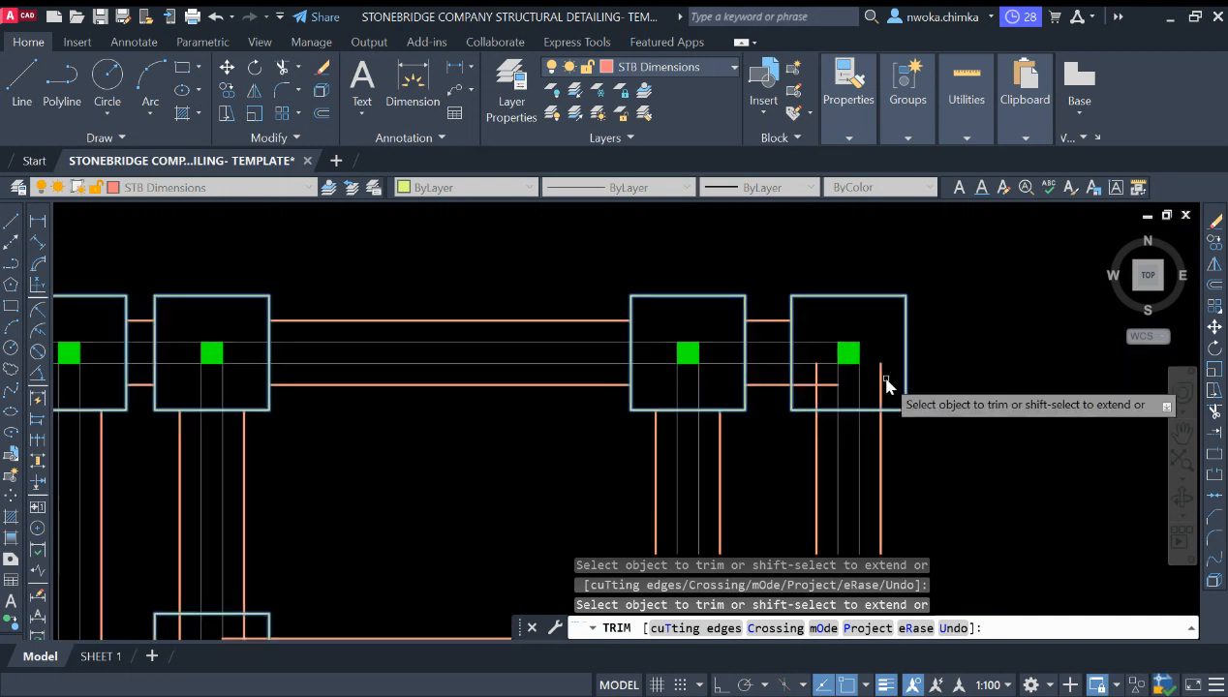
{"action": "left_click_drag", "start_coordinate": [877, 381], "coordinate": [877, 388]}
{"action": "left_click", "coordinate": [880, 379]}
{"action": "key", "text": "Return"}
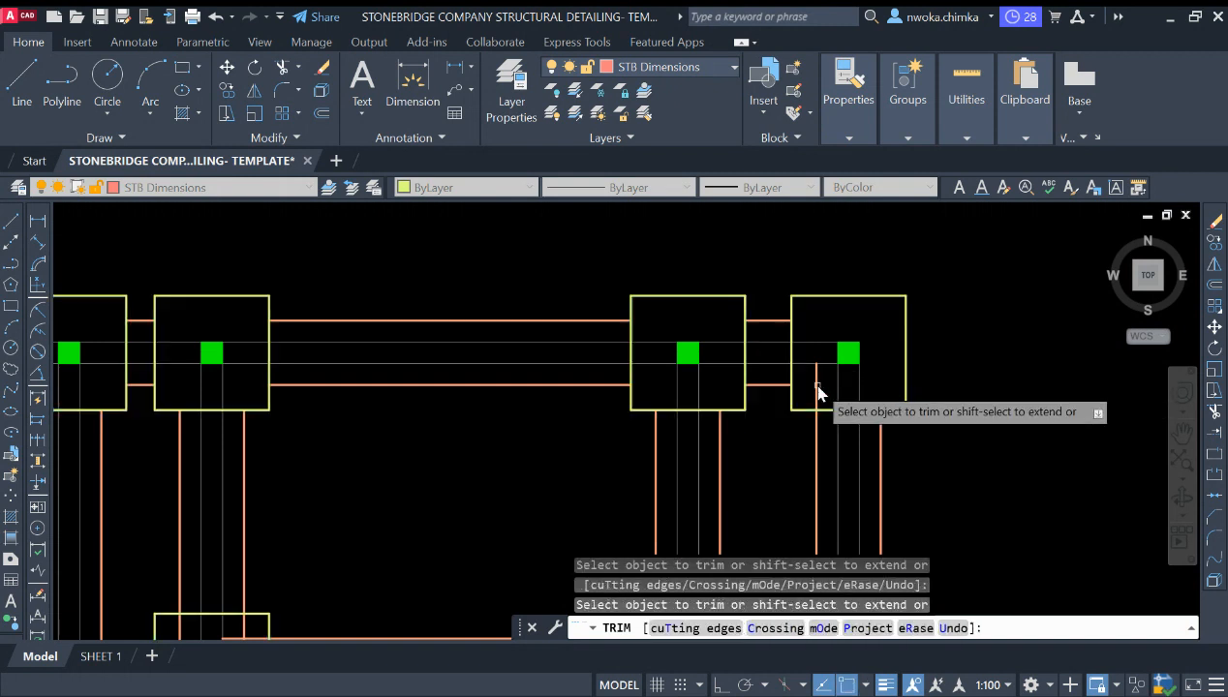
Trim the beam lines inside the left footing of the second row and the third footing of the third row
{"action": "scroll", "coordinate": [774, 386], "scroll_direction": "down", "scroll_amount": 3}
{"action": "scroll", "coordinate": [586, 455], "scroll_direction": "up", "scroll_amount": 3}
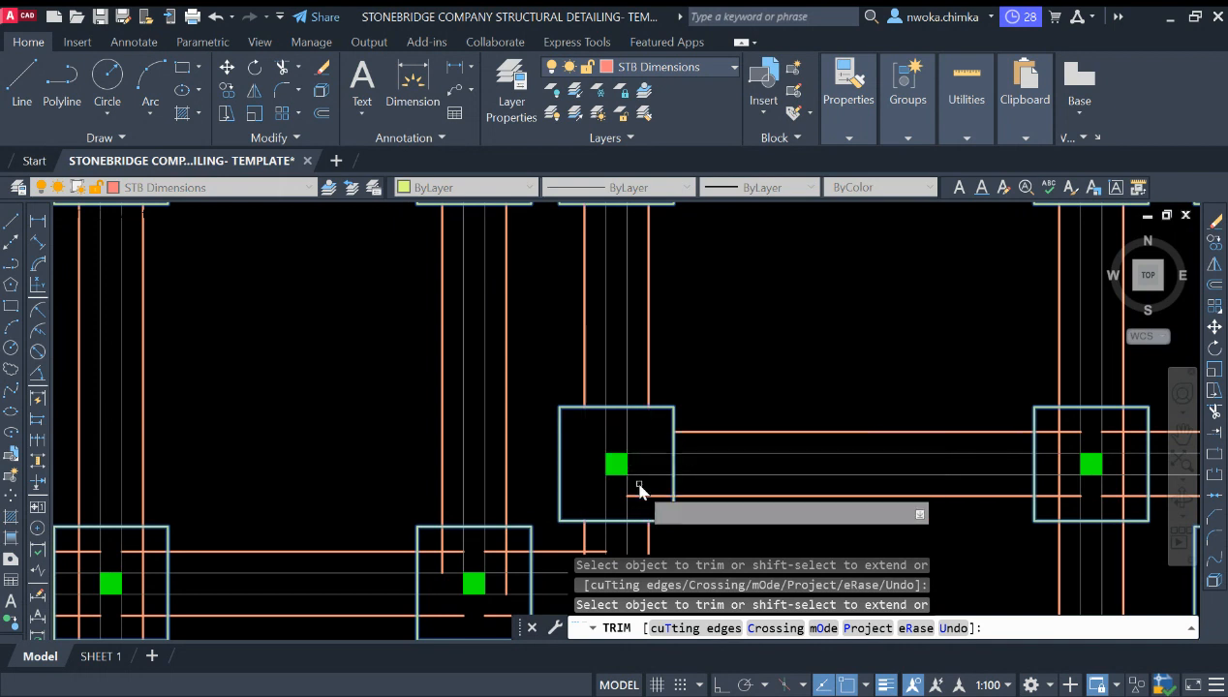
{"action": "scroll", "coordinate": [594, 473], "scroll_direction": "up", "scroll_amount": 3}
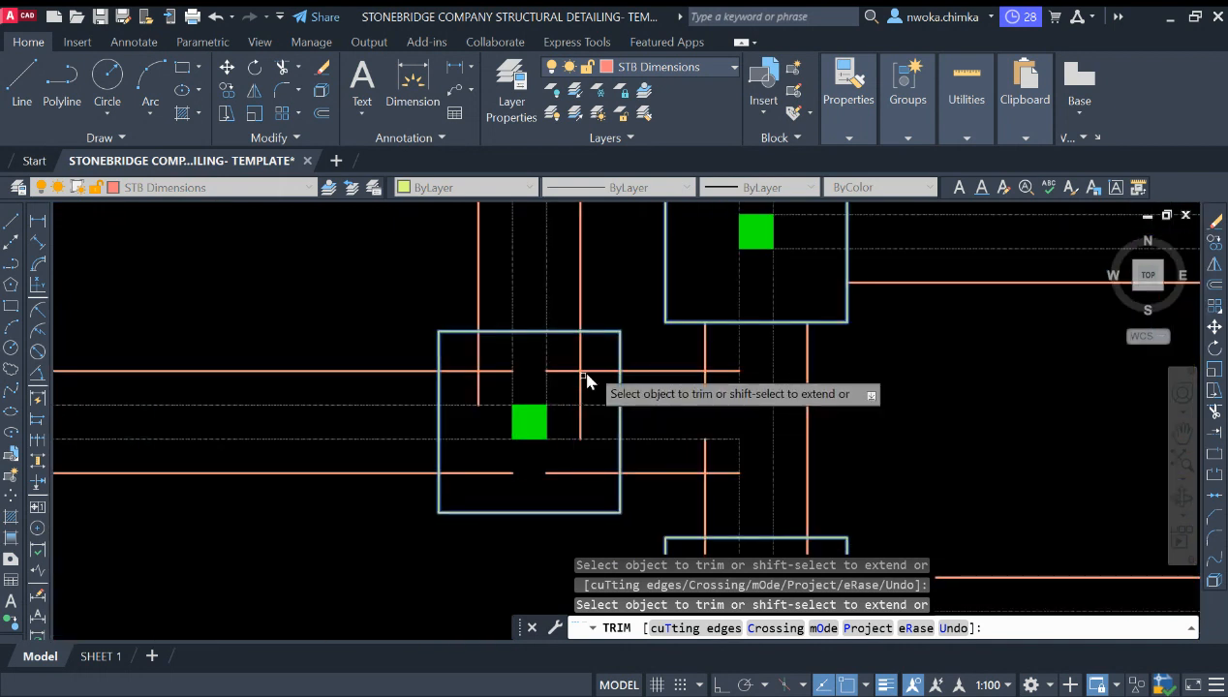
{"action": "left_click", "coordinate": [580, 379]}
{"action": "mouse_move", "coordinate": [580, 376]}
{"action": "left_mouse_down"}
{"action": "mouse_move", "coordinate": [496, 379]}
{"action": "mouse_move", "coordinate": [471, 355]}
{"action": "left_mouse_up"}
{"action": "left_click_drag", "start_coordinate": [500, 461], "coordinate": [493, 485]}
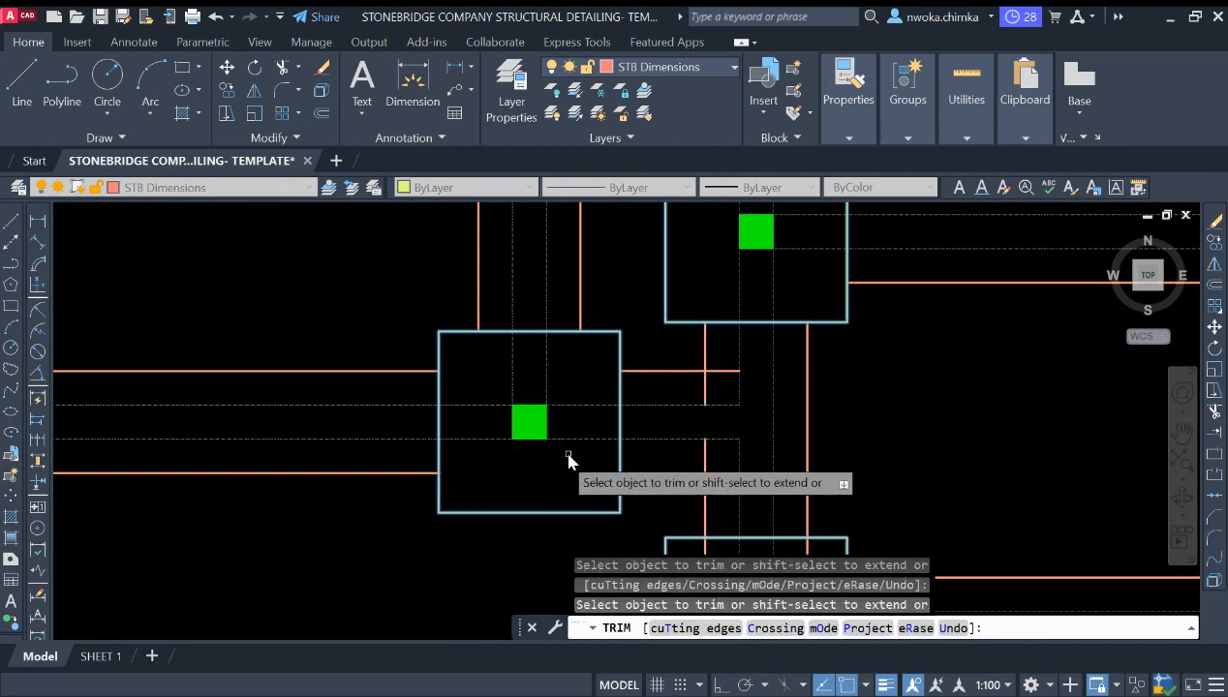
Trim the beam lines inside the two adjacent footings at the left end of the third row
{"action": "scroll", "coordinate": [745, 364], "scroll_direction": "down", "scroll_amount": 6}
{"action": "scroll", "coordinate": [587, 352], "scroll_direction": "up", "scroll_amount": 8}
{"action": "mouse_move", "coordinate": [590, 324]}
{"action": "left_mouse_down"}
{"action": "mouse_move", "coordinate": [554, 363]}
{"action": "mouse_move", "coordinate": [539, 359]}
{"action": "left_mouse_up"}
{"action": "left_click", "coordinate": [563, 358]}
{"action": "mouse_move", "coordinate": [415, 353]}
{"action": "left_mouse_down"}
{"action": "mouse_move", "coordinate": [390, 342]}
{"action": "mouse_move", "coordinate": [387, 323]}
{"action": "left_mouse_up"}
{"action": "scroll", "coordinate": [478, 288], "scroll_direction": "down", "scroll_amount": 2}
{"action": "scroll", "coordinate": [523, 403], "scroll_direction": "up", "scroll_amount": 2}
{"action": "mouse_move", "coordinate": [523, 406]}
{"action": "left_mouse_down"}
{"action": "mouse_move", "coordinate": [487, 452]}
{"action": "mouse_move", "coordinate": [374, 432]}
{"action": "mouse_move", "coordinate": [424, 412]}
{"action": "left_mouse_up"}
{"action": "scroll", "coordinate": [539, 366], "scroll_direction": "down", "scroll_amount": 2}
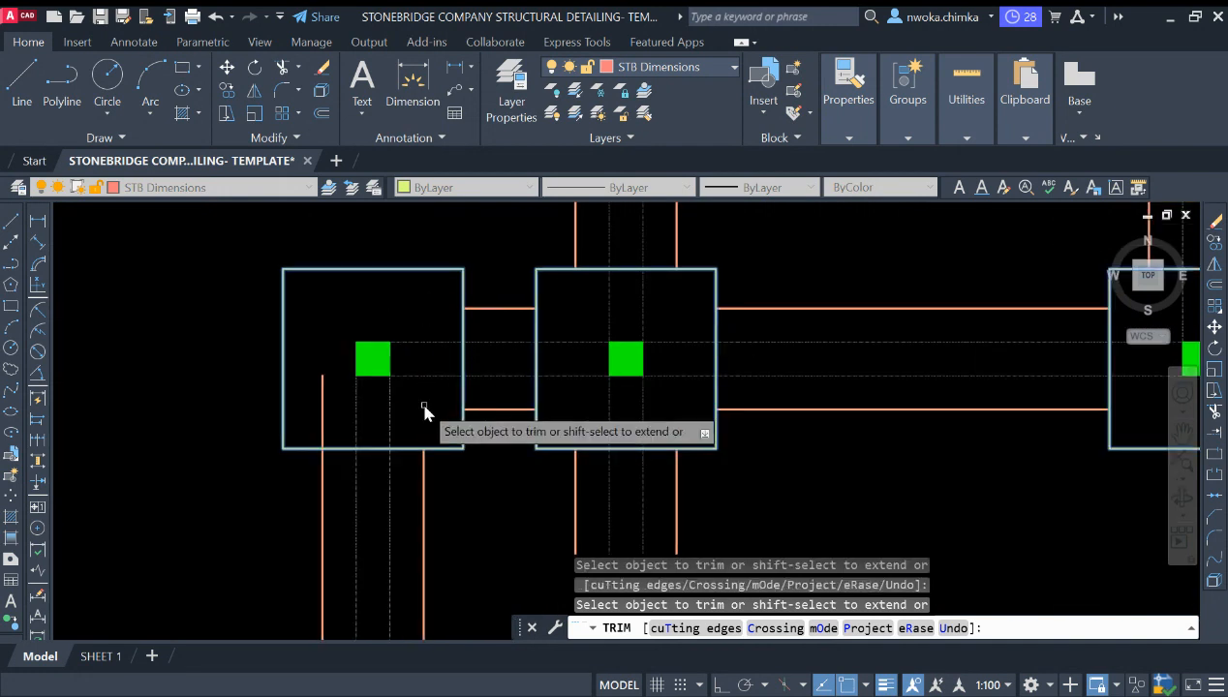
Trim the beam lines inside the leftmost footing of the five-footing row across the middle of the plan
{"action": "scroll", "coordinate": [329, 406], "scroll_direction": "down", "scroll_amount": 3}
{"action": "scroll", "coordinate": [416, 377], "scroll_direction": "up", "scroll_amount": 2}
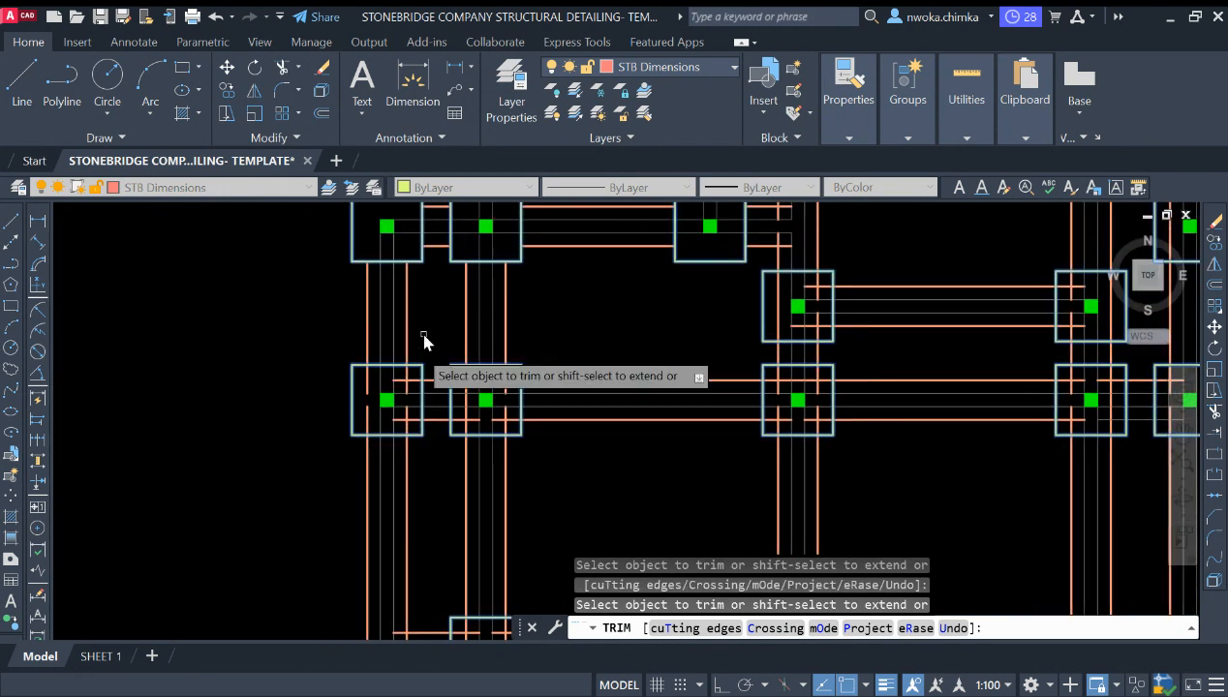
{"action": "scroll", "coordinate": [414, 378], "scroll_direction": "up", "scroll_amount": 2}
{"action": "mouse_move", "coordinate": [412, 391]}
{"action": "left_mouse_down"}
{"action": "mouse_move", "coordinate": [397, 407]}
{"action": "mouse_move", "coordinate": [296, 412]}
{"action": "mouse_move", "coordinate": [324, 392]}
{"action": "left_mouse_up"}
{"action": "scroll", "coordinate": [349, 436], "scroll_direction": "down", "scroll_amount": 2}
{"action": "scroll", "coordinate": [398, 456], "scroll_direction": "up", "scroll_amount": 3}
{"action": "mouse_move", "coordinate": [399, 455]}
{"action": "left_mouse_down"}
{"action": "mouse_move", "coordinate": [418, 437]}
{"action": "mouse_move", "coordinate": [378, 494]}
{"action": "mouse_move", "coordinate": [383, 478]}
{"action": "left_mouse_up"}
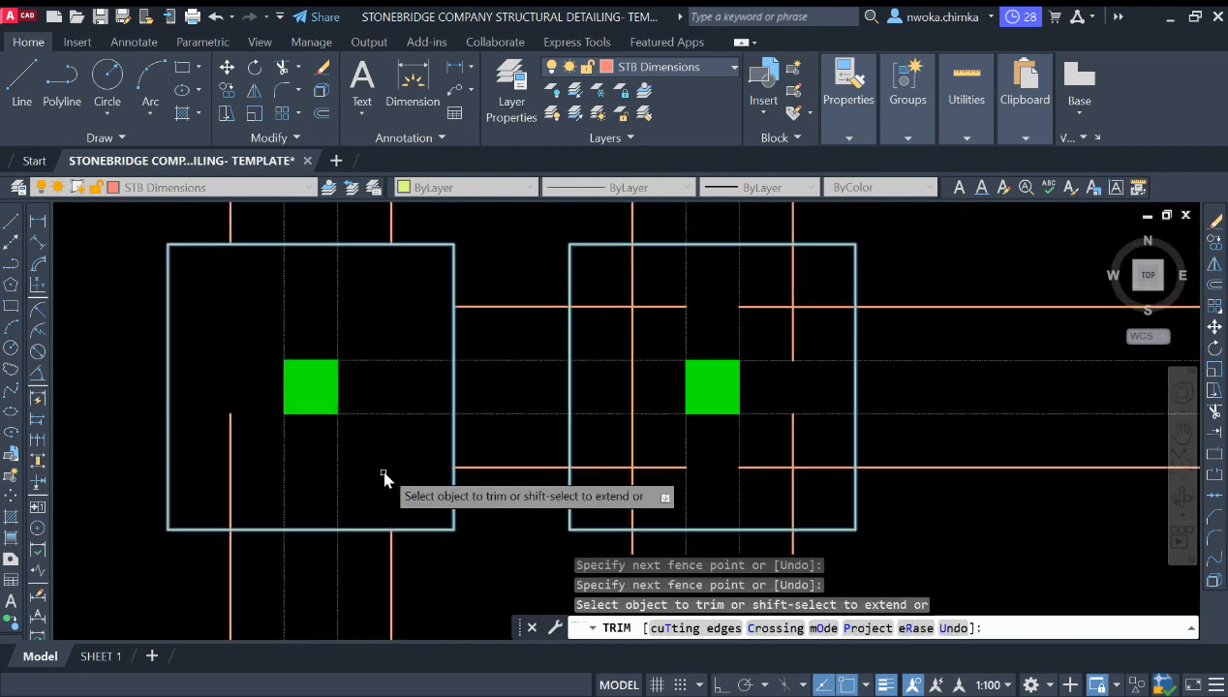
{"action": "left_click_drag", "start_coordinate": [263, 464], "coordinate": [223, 432]}
Trim all beam lines crossing the second footing from the left in the middle five-footing row
{"action": "left_click_drag", "start_coordinate": [666, 293], "coordinate": [622, 309]}
{"action": "scroll", "coordinate": [614, 295], "scroll_direction": "down", "scroll_amount": 1}
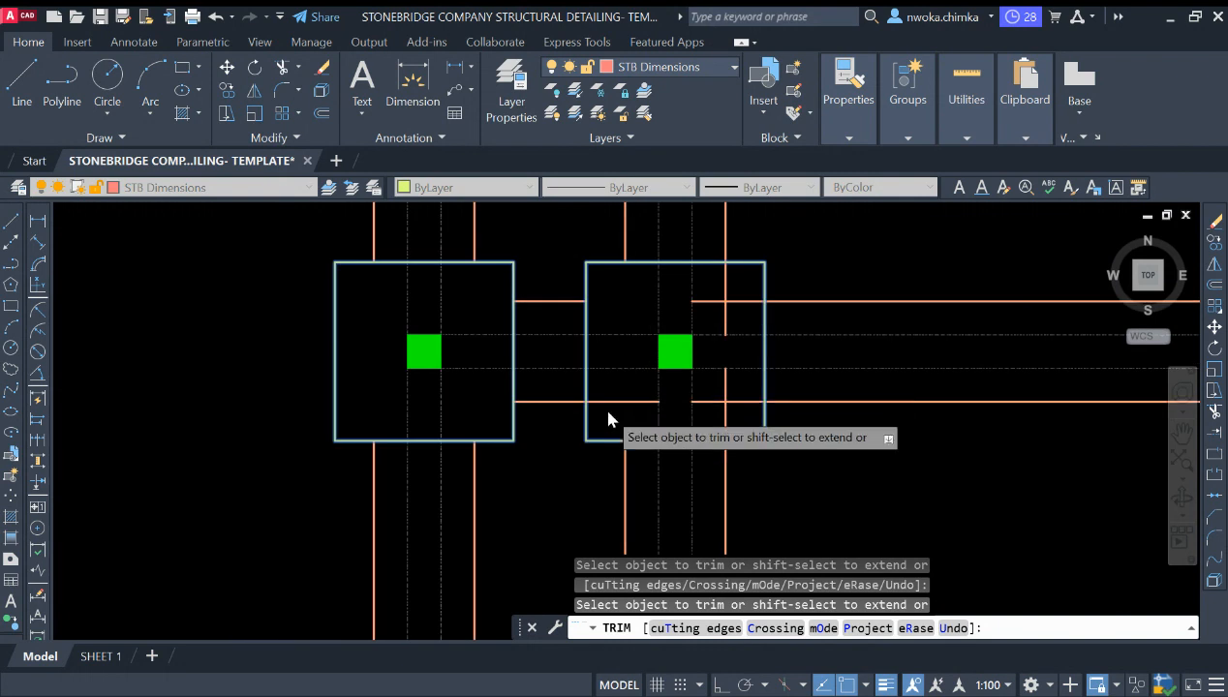
{"action": "scroll", "coordinate": [611, 399], "scroll_direction": "up", "scroll_amount": 1}
{"action": "left_click", "coordinate": [629, 395]}
{"action": "scroll", "coordinate": [608, 399], "scroll_direction": "down", "scroll_amount": 1}
{"action": "scroll", "coordinate": [754, 399], "scroll_direction": "up", "scroll_amount": 1}
{"action": "left_click", "coordinate": [729, 383]}
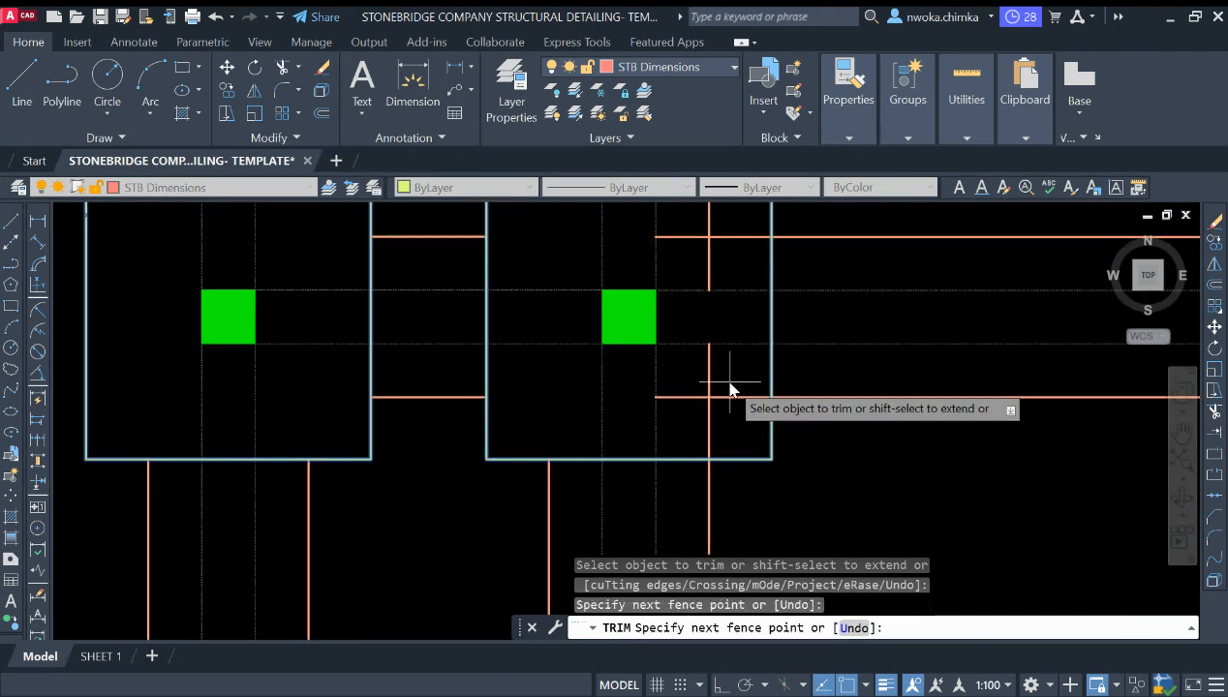
{"action": "left_click", "coordinate": [698, 407]}
{"action": "scroll", "coordinate": [701, 417], "scroll_direction": "down", "scroll_amount": 1}
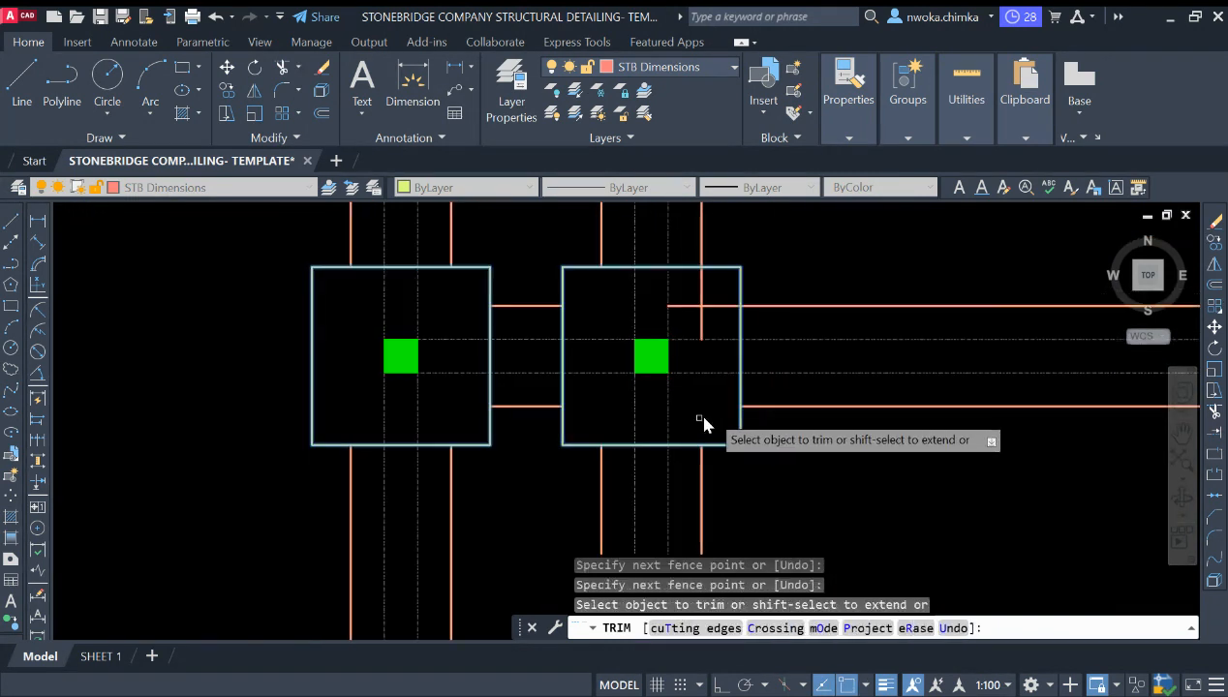
{"action": "left_click", "coordinate": [725, 331]}
{"action": "left_click", "coordinate": [689, 293]}
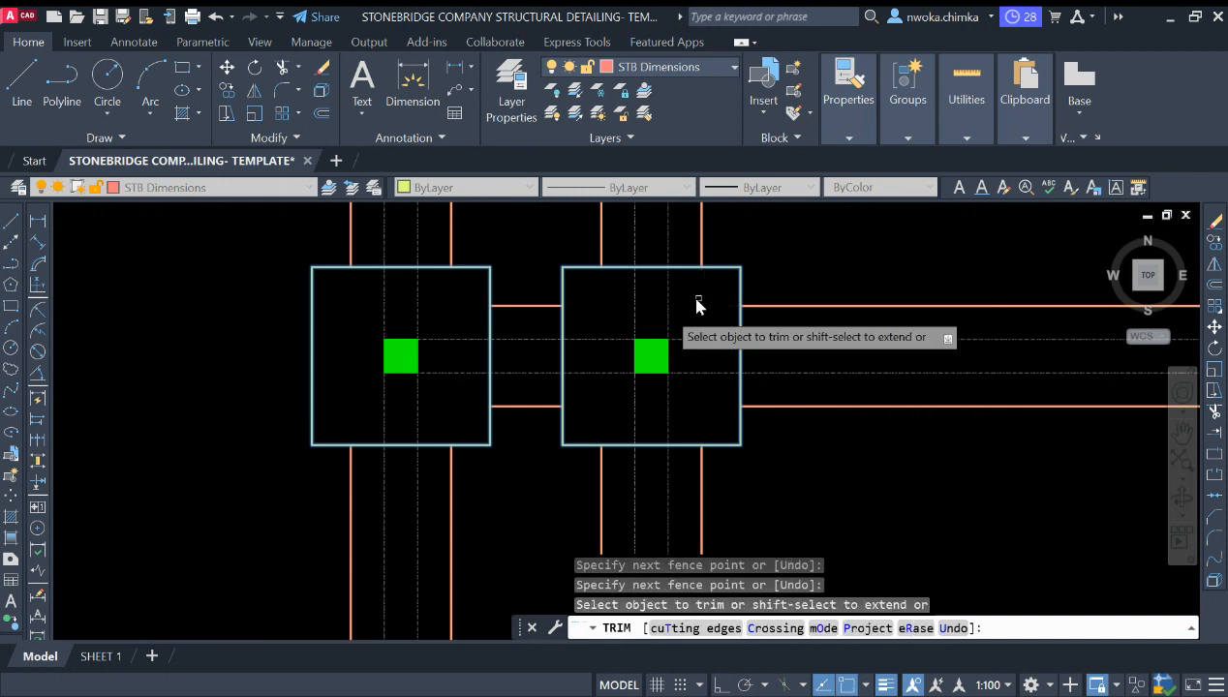
Trim the beam lines inside the leftmost footing of the second-lowest row
{"action": "scroll", "coordinate": [542, 317], "scroll_direction": "down", "scroll_amount": 2}
{"action": "middle_click_drag", "start_coordinate": [653, 415], "coordinate": [653, 259]}
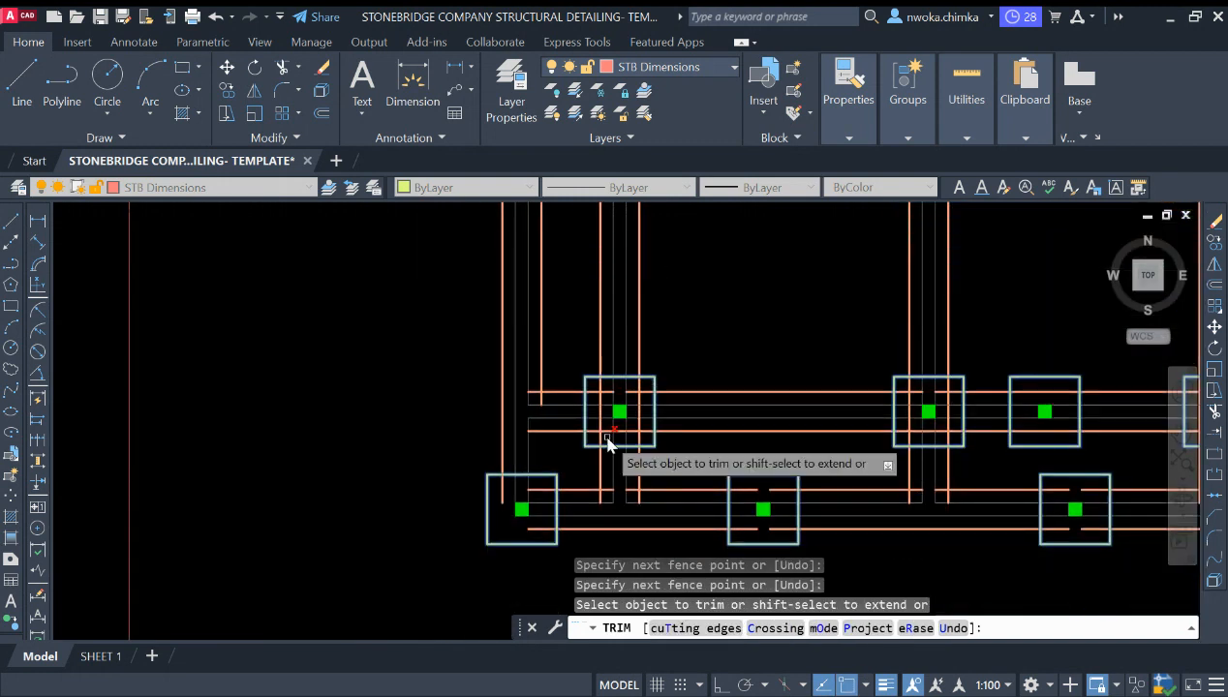
{"action": "scroll", "coordinate": [604, 415], "scroll_direction": "up", "scroll_amount": 3}
{"action": "left_click", "coordinate": [610, 350]}
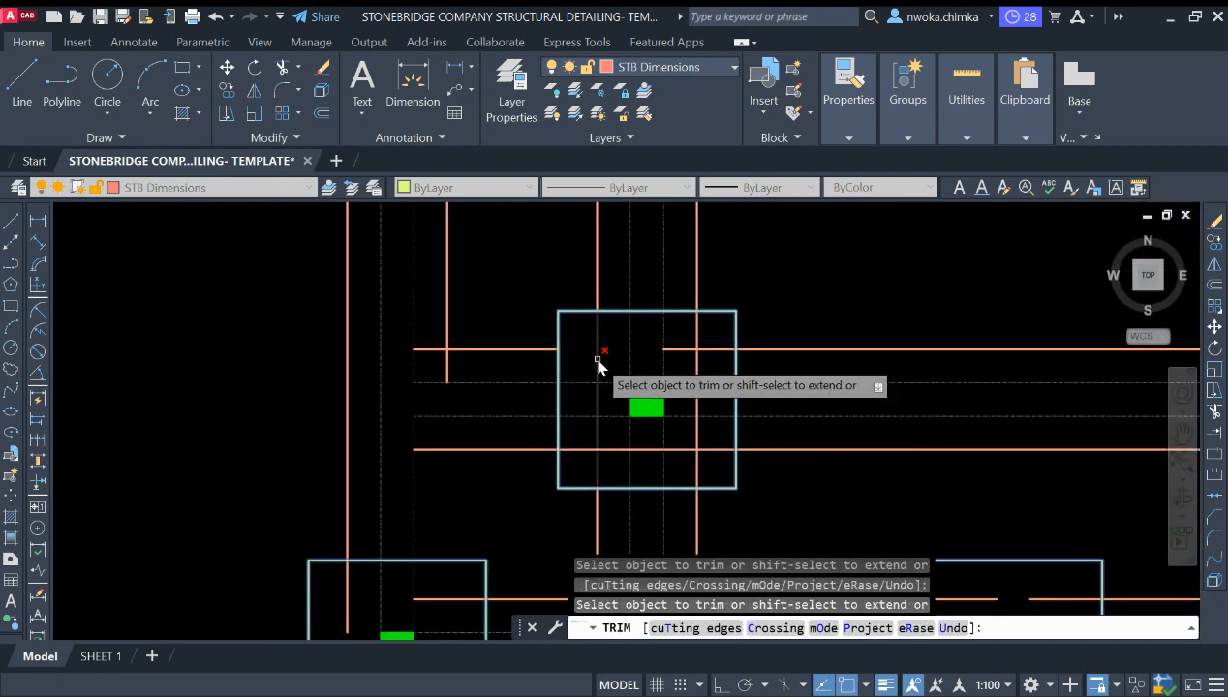
{"action": "left_click", "coordinate": [704, 347]}
{"action": "left_click", "coordinate": [689, 356]}
{"action": "scroll", "coordinate": [647, 312], "scroll_direction": "down", "scroll_amount": 2}
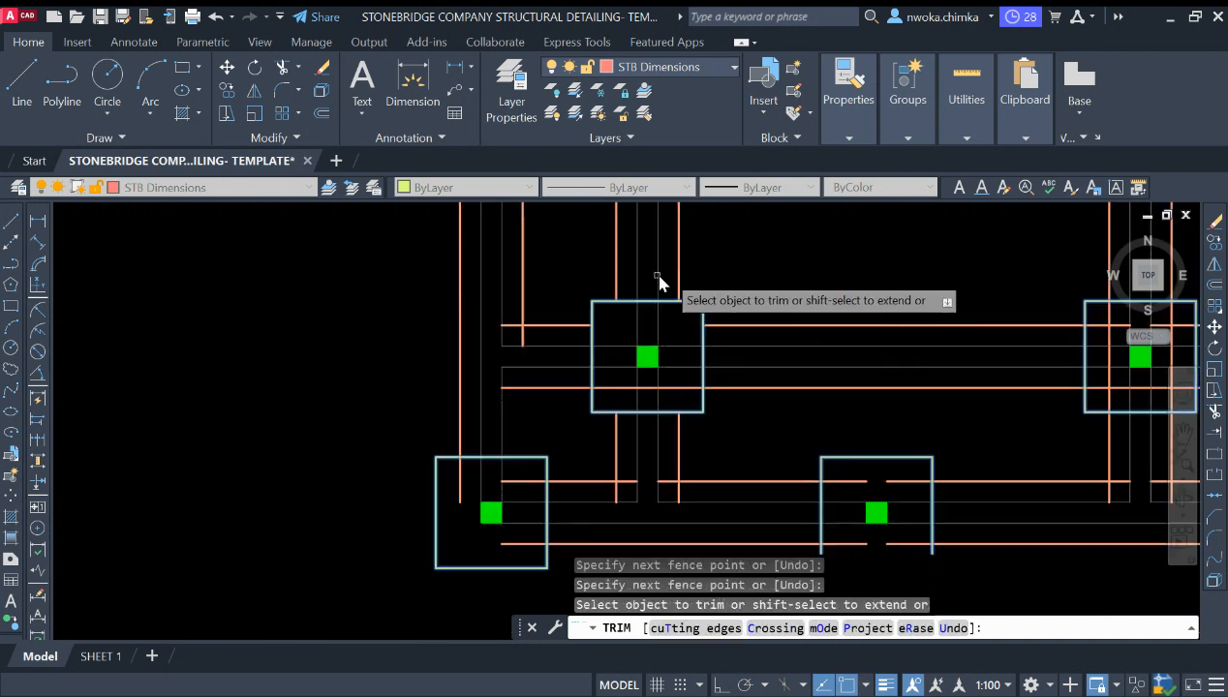
{"action": "left_click", "coordinate": [680, 389]}
{"action": "left_click", "coordinate": [674, 400]}
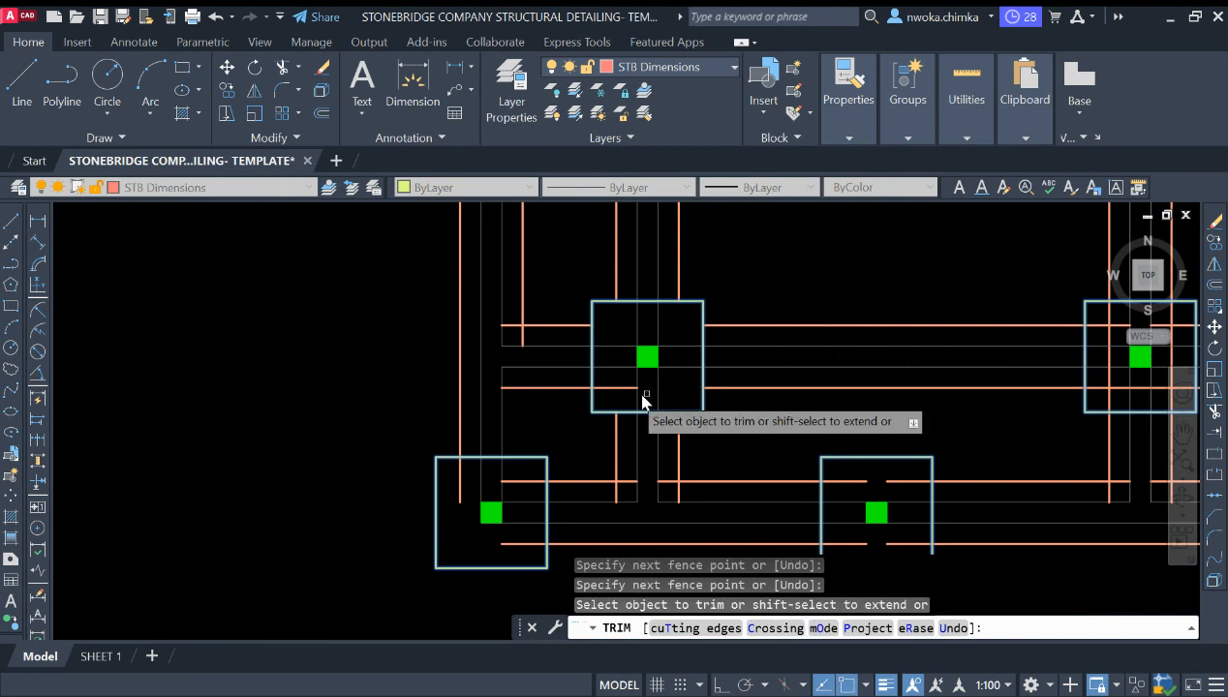
Trim the remaining beam lines inside the leftmost footing of the second-lowest row and those inside the bottom-left corner footing
{"action": "left_click", "coordinate": [523, 487]}
{"action": "left_click", "coordinate": [518, 489]}
{"action": "left_click", "coordinate": [467, 495]}
{"action": "key", "text": "Return"}
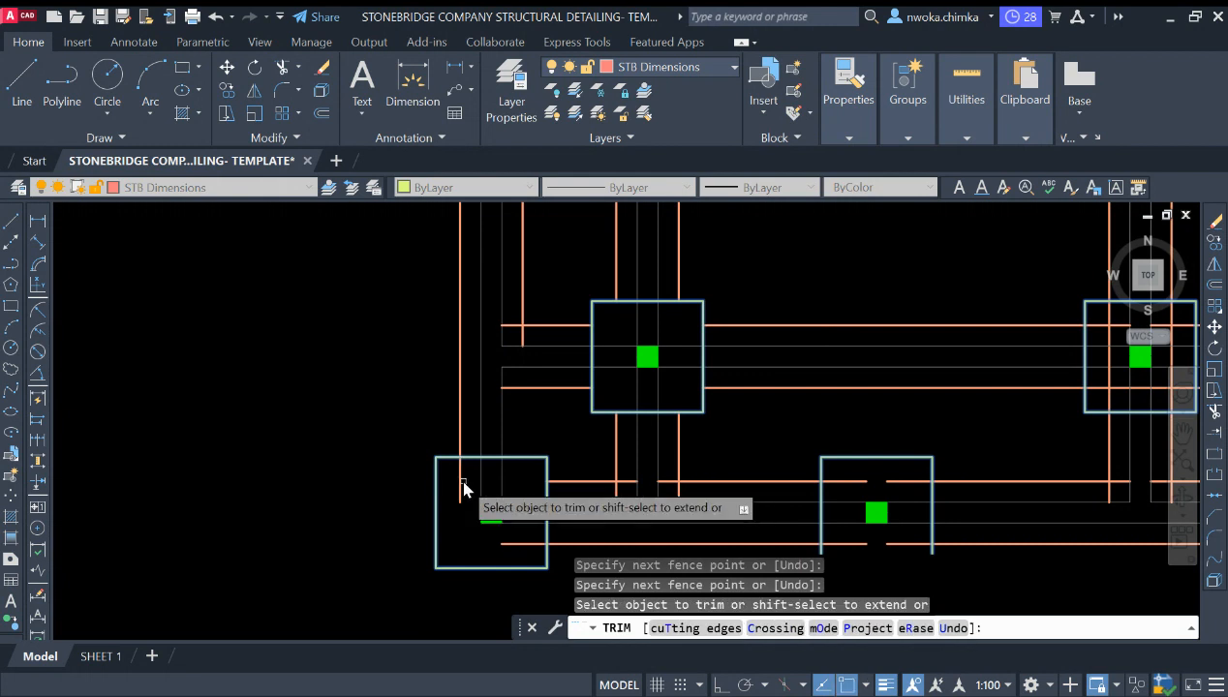
{"action": "left_click", "coordinate": [461, 489]}
{"action": "scroll", "coordinate": [480, 445], "scroll_direction": "down", "scroll_amount": 2}
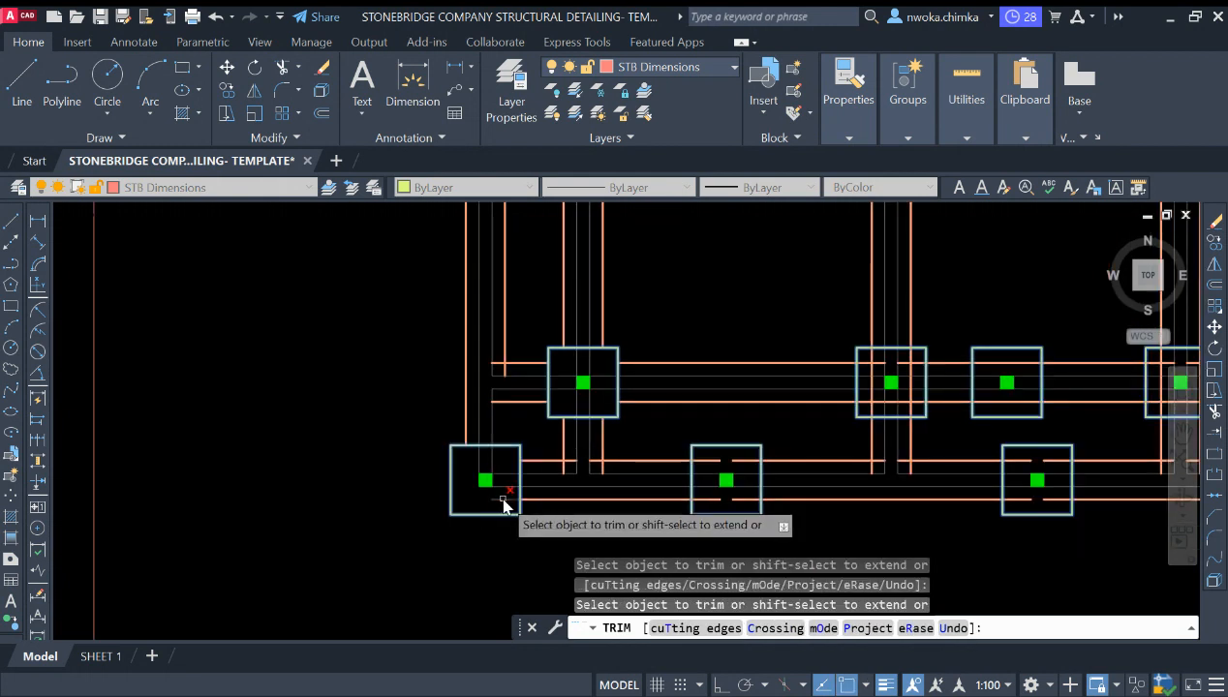
Trim the beam lines inside the second footing from the left in the bottom row
{"action": "scroll", "coordinate": [750, 473], "scroll_direction": "up", "scroll_amount": 4}
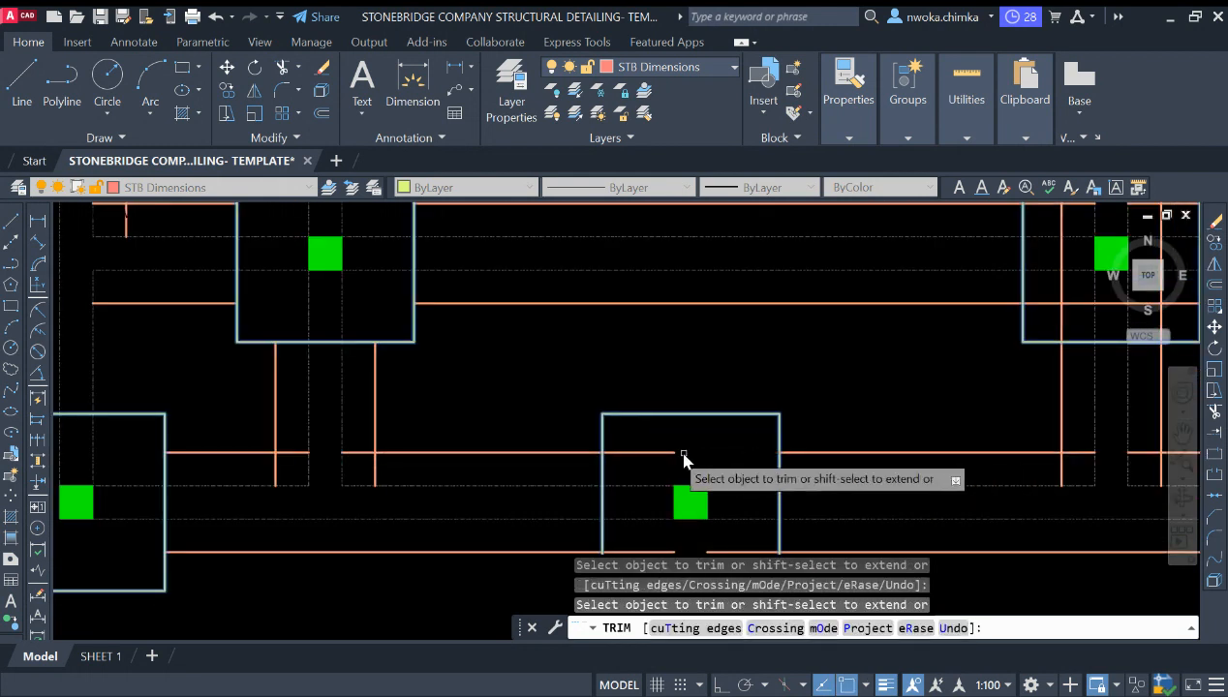
{"action": "scroll", "coordinate": [662, 415], "scroll_direction": "down", "scroll_amount": 2}
{"action": "scroll", "coordinate": [678, 495], "scroll_direction": "up", "scroll_amount": 2}
{"action": "left_click", "coordinate": [699, 494]}
{"action": "left_click", "coordinate": [686, 512]}
{"action": "left_click", "coordinate": [655, 505]}
{"action": "left_click", "coordinate": [708, 504]}
{"action": "left_click", "coordinate": [688, 502]}
{"action": "scroll", "coordinate": [615, 494], "scroll_direction": "down", "scroll_amount": 2}
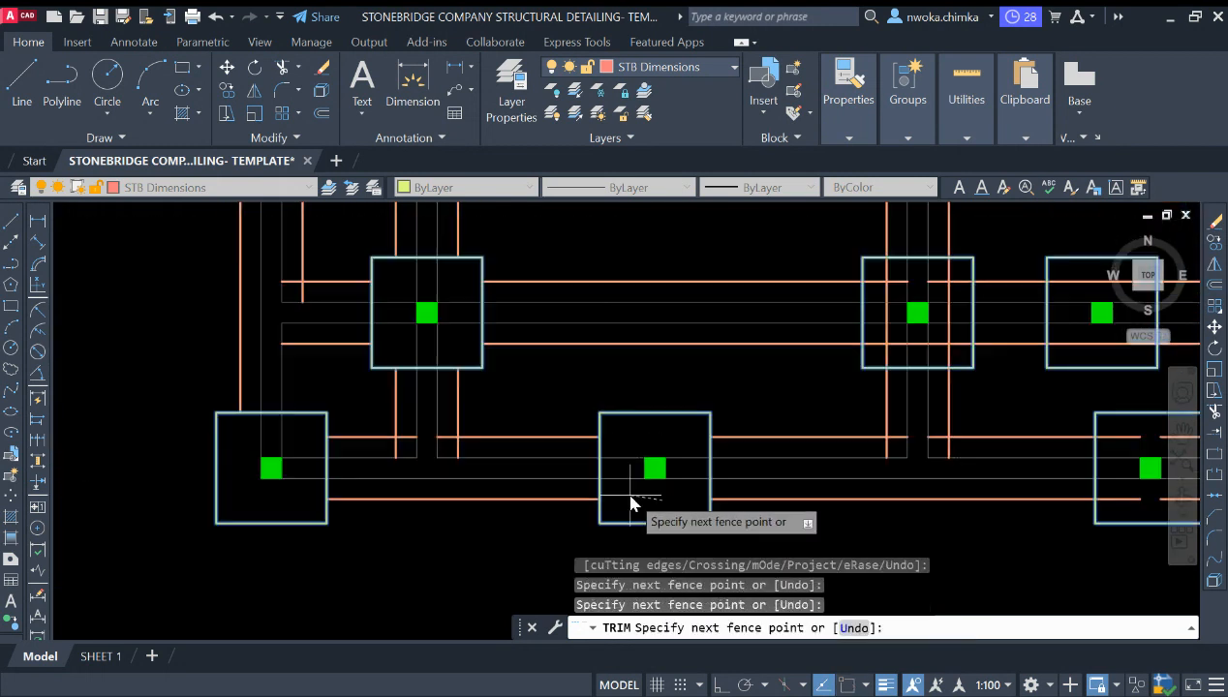
{"action": "left_click", "coordinate": [629, 495]}
Trim the beam lines crossing the second footing from the left in the second-lowest row
{"action": "scroll", "coordinate": [913, 340], "scroll_direction": "up", "scroll_amount": 4}
{"action": "left_click", "coordinate": [841, 354]}
{"action": "left_click", "coordinate": [814, 376]}
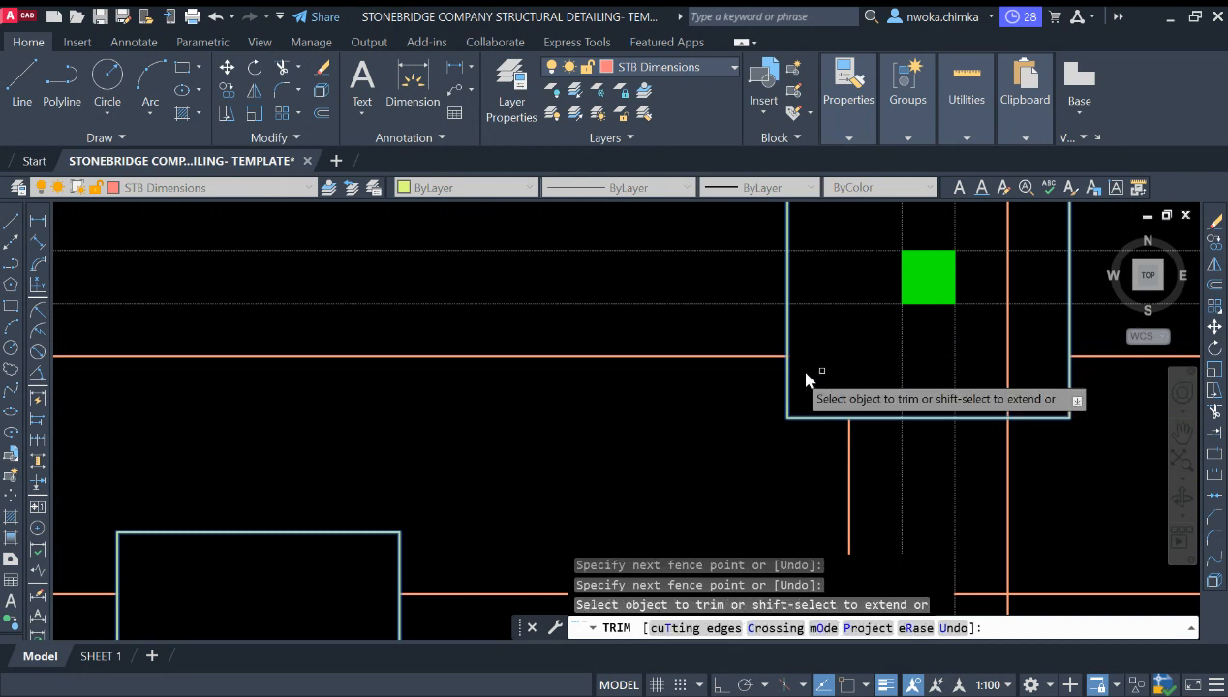
{"action": "scroll", "coordinate": [833, 372], "scroll_direction": "down", "scroll_amount": 4}
{"action": "scroll", "coordinate": [898, 368], "scroll_direction": "up", "scroll_amount": 3}
{"action": "left_click", "coordinate": [905, 368]}
{"action": "left_click", "coordinate": [882, 376]}
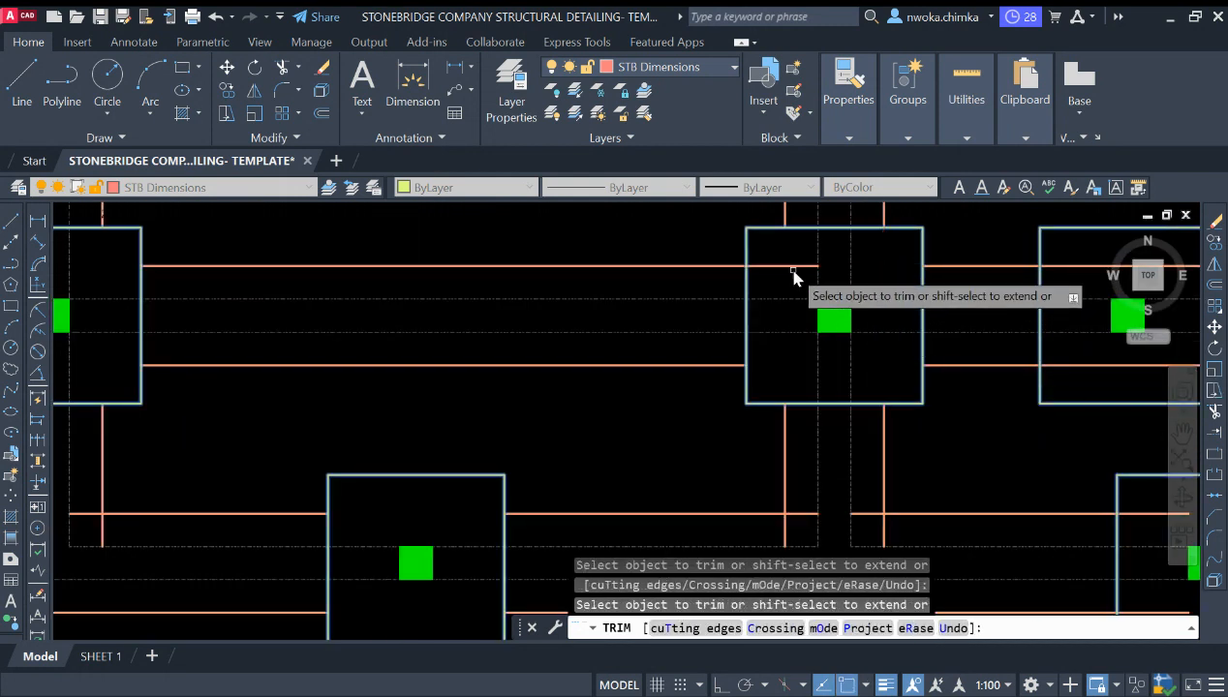
Trim the horizontal beam lines crossing the third footing from the left in the second-lowest row
{"action": "scroll", "coordinate": [498, 338], "scroll_direction": "down", "scroll_amount": 3}
{"action": "scroll", "coordinate": [732, 324], "scroll_direction": "up", "scroll_amount": 3}
{"action": "left_click", "coordinate": [770, 286]}
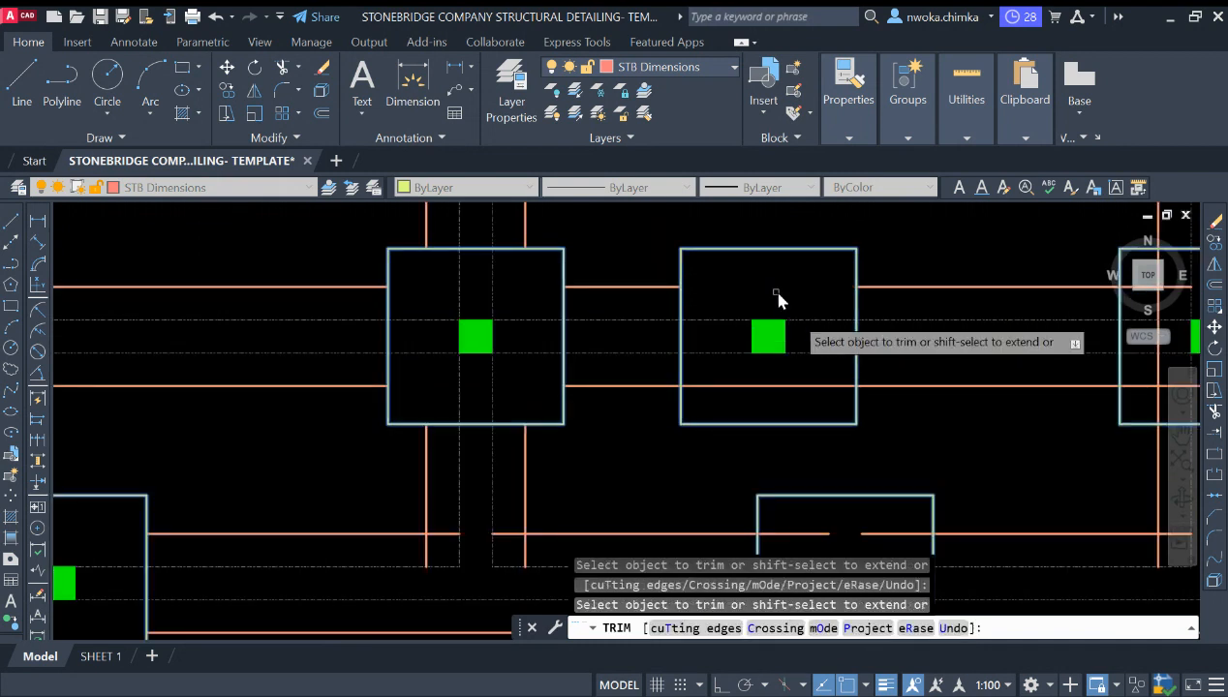
{"action": "scroll", "coordinate": [871, 368], "scroll_direction": "down", "scroll_amount": 3}
{"action": "scroll", "coordinate": [858, 322], "scroll_direction": "up", "scroll_amount": 3}
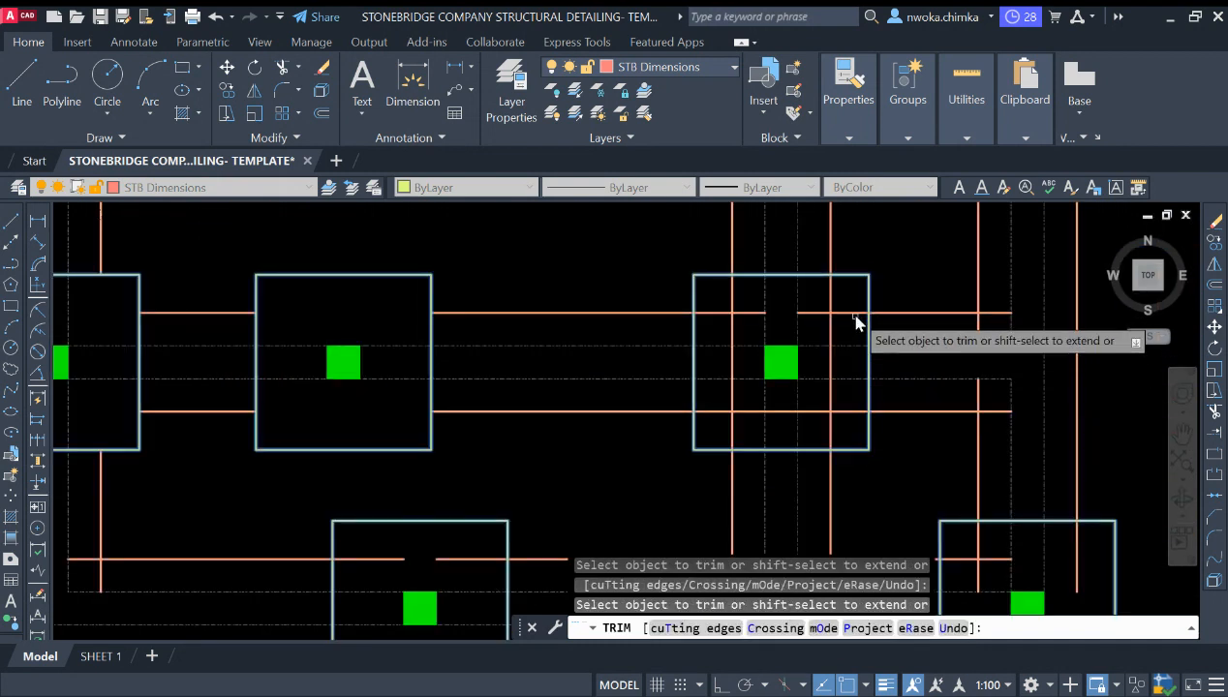
Trim the beam lines crossing the rightmost footing of the second-lowest row
{"action": "left_click", "coordinate": [839, 306]}
{"action": "left_click", "coordinate": [727, 311]}
{"action": "key", "text": "Return"}
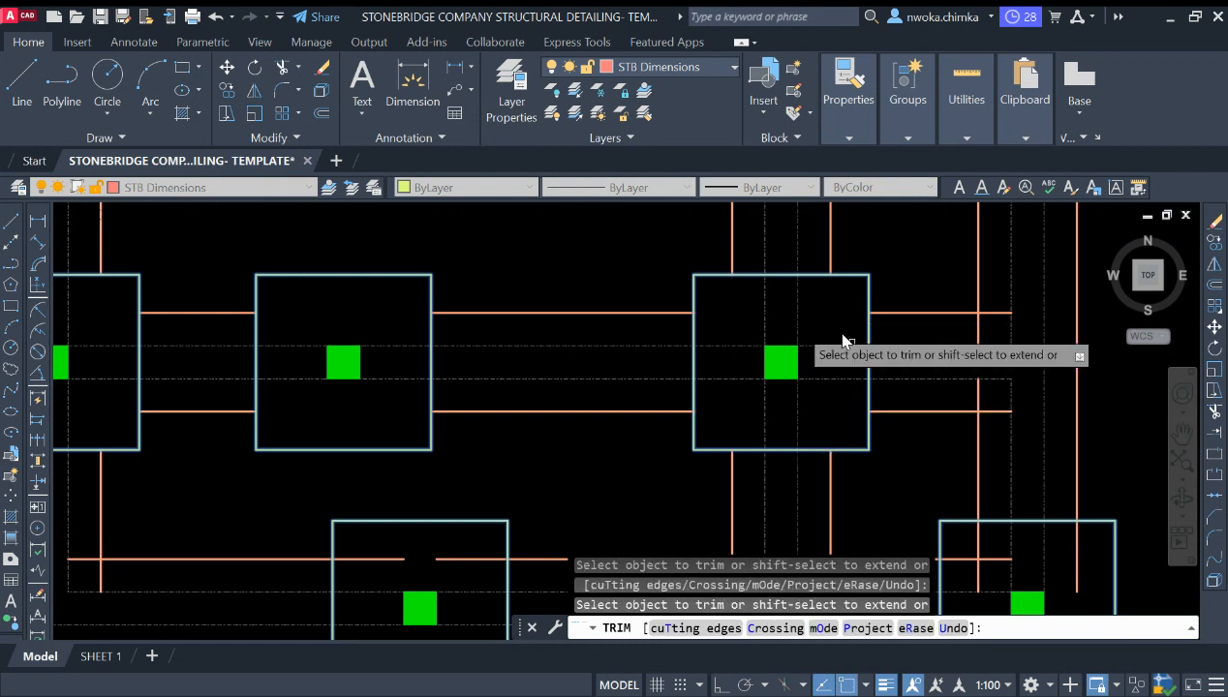
{"action": "left_click", "coordinate": [782, 353]}
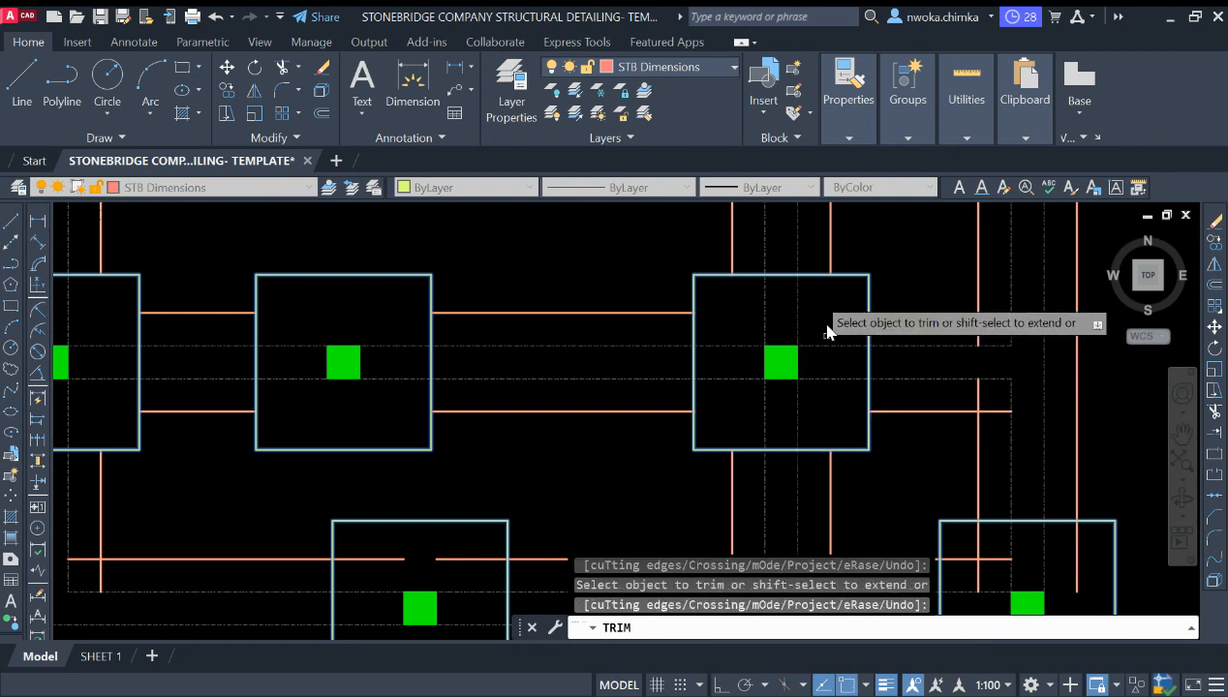
Trim the beam lines inside the third footing from the left in the bottom row
{"action": "scroll", "coordinate": [721, 298], "scroll_direction": "down", "scroll_amount": 4}
{"action": "scroll", "coordinate": [594, 448], "scroll_direction": "up", "scroll_amount": 4}
{"action": "left_click", "coordinate": [655, 420]}
{"action": "left_click", "coordinate": [597, 428]}
{"action": "key", "text": "F3"}
{"action": "left_click", "coordinate": [596, 420]}
{"action": "left_click", "coordinate": [598, 435]}
{"action": "left_click", "coordinate": [661, 421]}
{"action": "left_click", "coordinate": [655, 438]}
{"action": "left_click", "coordinate": [672, 344]}
{"action": "left_click", "coordinate": [654, 322]}
{"action": "scroll", "coordinate": [600, 332], "scroll_direction": "down", "scroll_amount": 4}
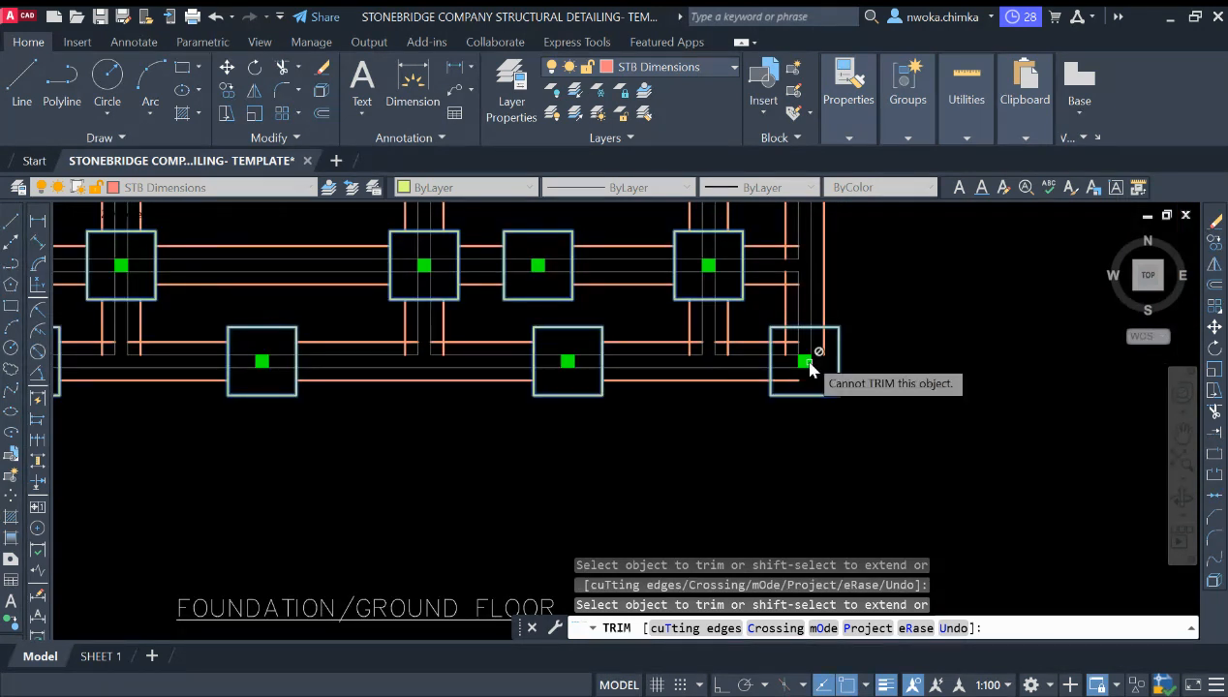
Trim the beam lines inside the bottom-right corner footing
{"action": "scroll", "coordinate": [789, 351], "scroll_direction": "up", "scroll_amount": 4}
{"action": "left_click", "coordinate": [760, 310]}
{"action": "left_click", "coordinate": [743, 327]}
{"action": "left_click", "coordinate": [772, 425]}
{"action": "left_click", "coordinate": [752, 407]}
{"action": "left_click", "coordinate": [860, 350]}
{"action": "left_click", "coordinate": [838, 340]}
{"action": "scroll", "coordinate": [789, 462], "scroll_direction": "down", "scroll_amount": 4}
Trim all beam lines inside the fourth footing from the left in the middle five-footing row
{"action": "middle_click_drag", "start_coordinate": [841, 365], "coordinate": [741, 510]}
{"action": "scroll", "coordinate": [741, 507], "scroll_direction": "down", "scroll_amount": 2}
{"action": "scroll", "coordinate": [664, 322], "scroll_direction": "up", "scroll_amount": 8}
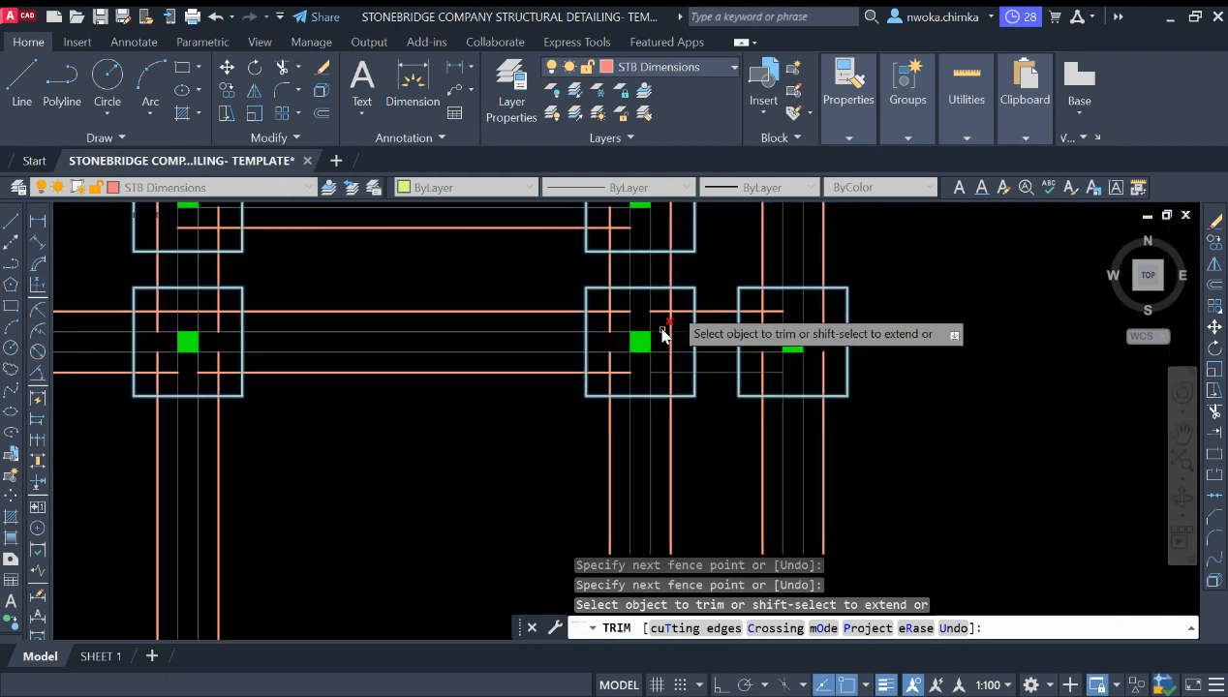
{"action": "left_click", "coordinate": [681, 328]}
{"action": "left_click", "coordinate": [634, 349]}
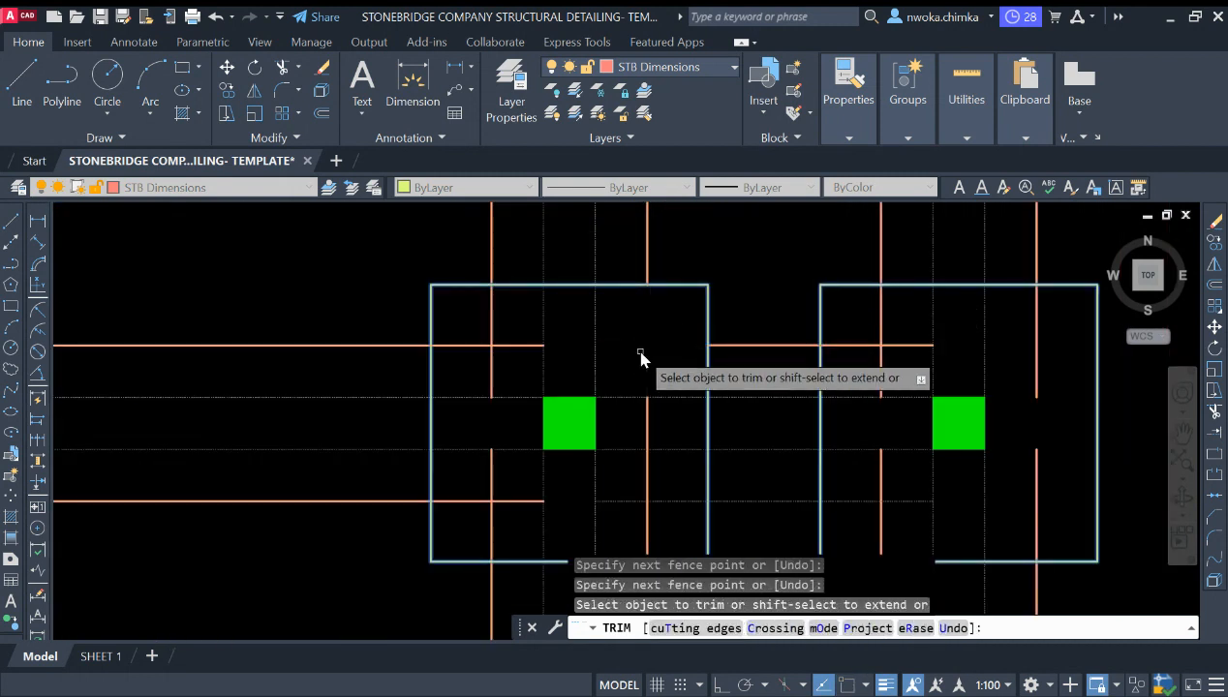
{"action": "left_click", "coordinate": [505, 361]}
{"action": "left_click", "coordinate": [474, 339]}
{"action": "scroll", "coordinate": [519, 328], "scroll_direction": "down", "scroll_amount": 4}
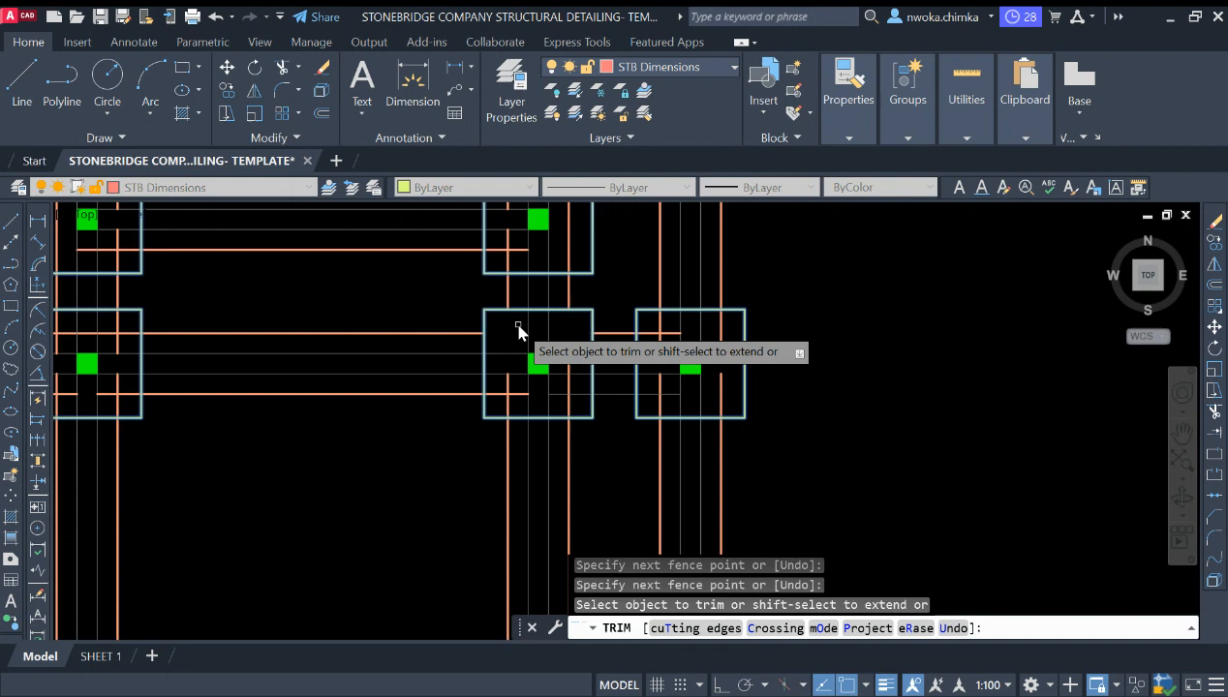
{"action": "scroll", "coordinate": [512, 389], "scroll_direction": "up", "scroll_amount": 4}
{"action": "left_click", "coordinate": [518, 386]}
{"action": "left_click", "coordinate": [498, 416]}
{"action": "key", "text": "Return"}
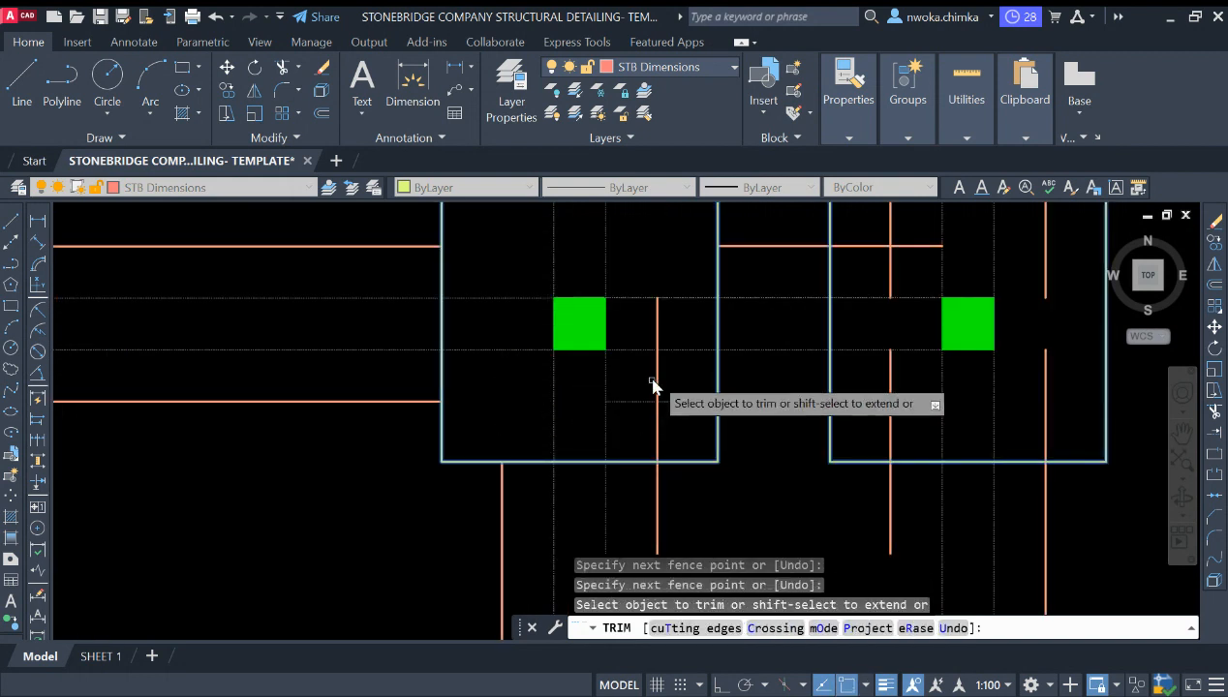
{"action": "left_click", "coordinate": [656, 380]}
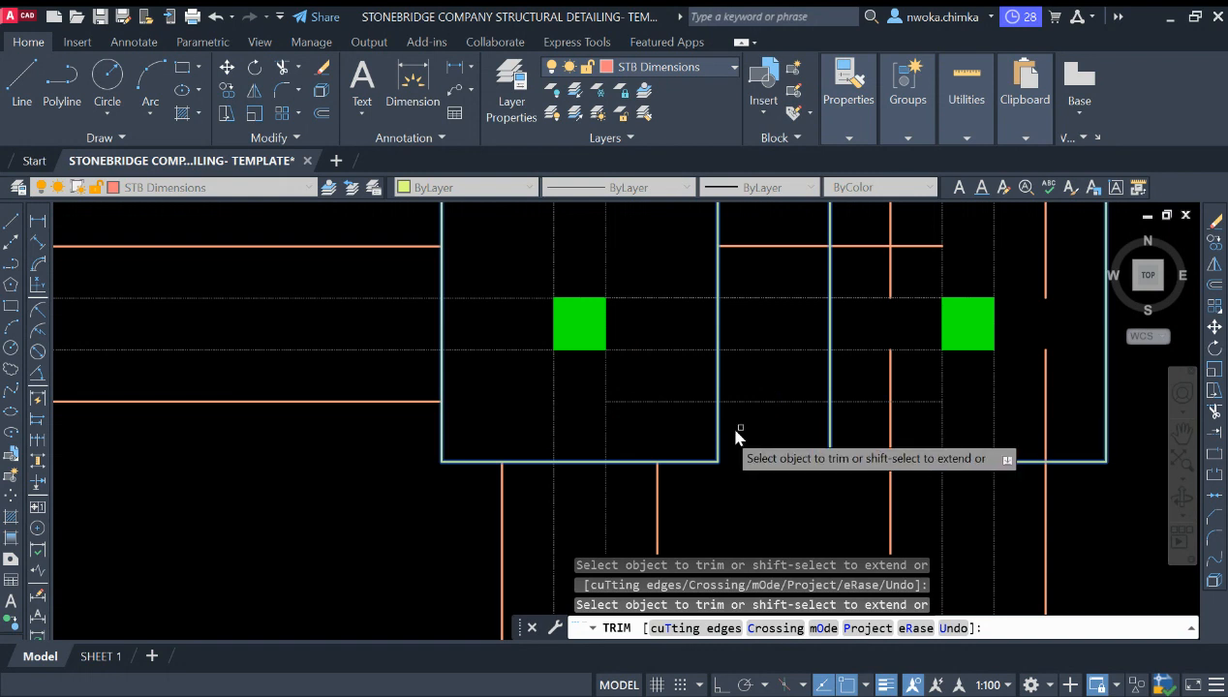
Trim the horizontal beam line and the inner vertical beam line inside the rightmost footing of the middle five-footing row
{"action": "scroll", "coordinate": [733, 426], "scroll_direction": "down", "scroll_amount": 4}
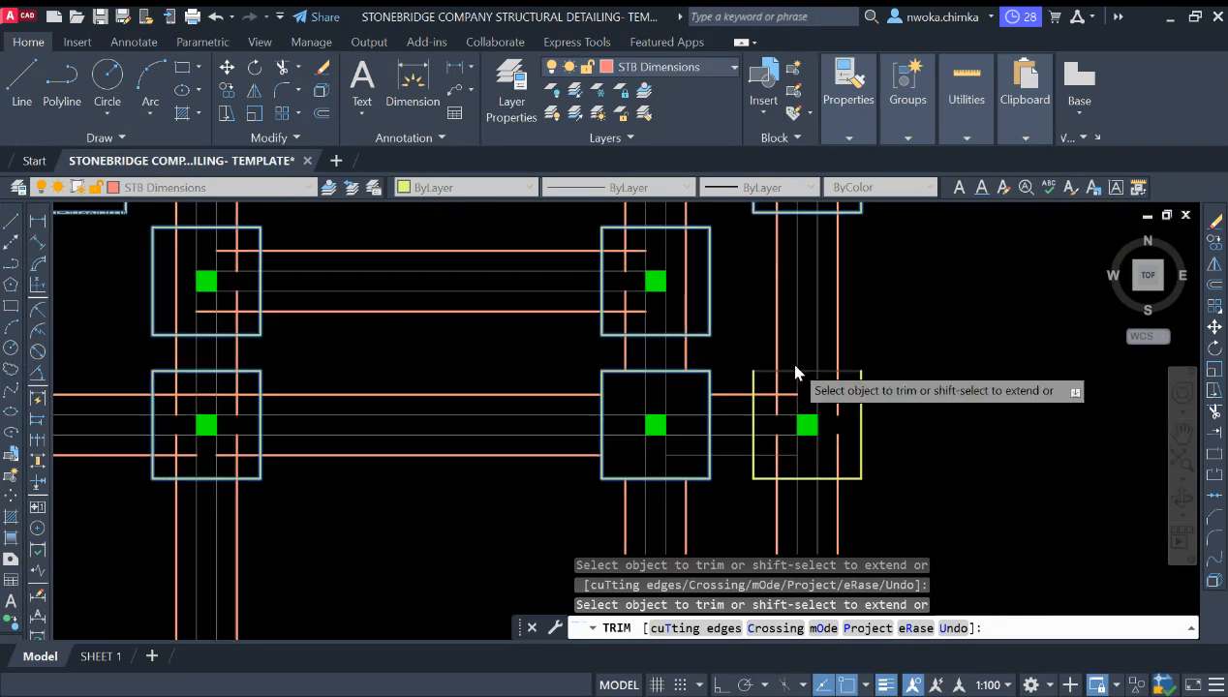
{"action": "scroll", "coordinate": [776, 411], "scroll_direction": "up", "scroll_amount": 4}
{"action": "left_click", "coordinate": [781, 395]}
{"action": "key", "text": "Return"}
{"action": "scroll", "coordinate": [765, 378], "scroll_direction": "down", "scroll_amount": 3}
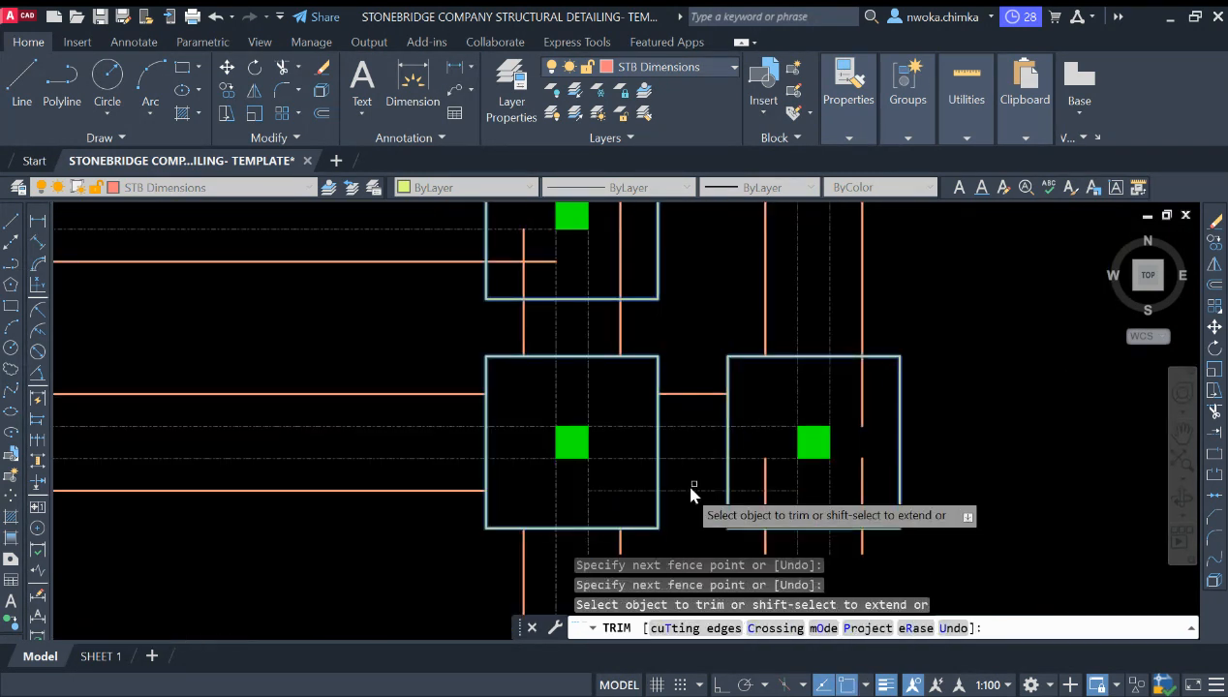
{"action": "left_click", "coordinate": [765, 497]}
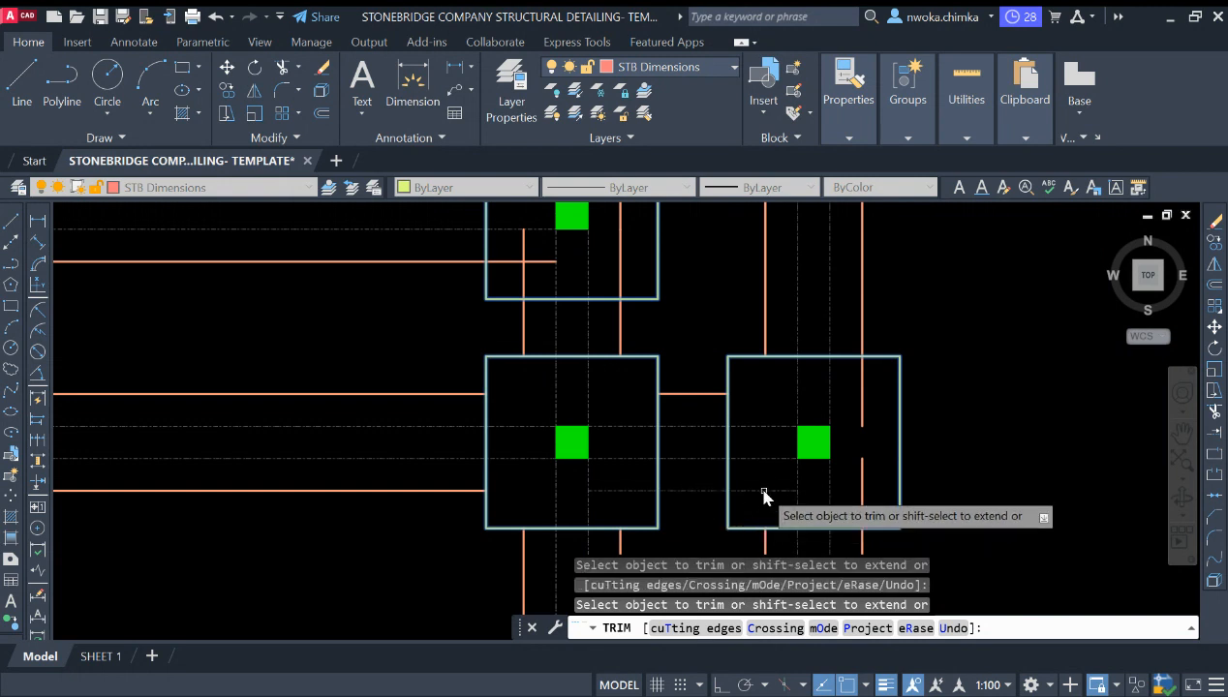
Trim the lower dashed line back to the two right-end footings of the middle row and the outer beam line inside the rightmost footing
{"action": "left_click", "coordinate": [635, 491]}
{"action": "left_click", "coordinate": [632, 490]}
{"action": "left_click", "coordinate": [638, 491]}
{"action": "left_click", "coordinate": [634, 495]}
{"action": "left_click", "coordinate": [681, 488]}
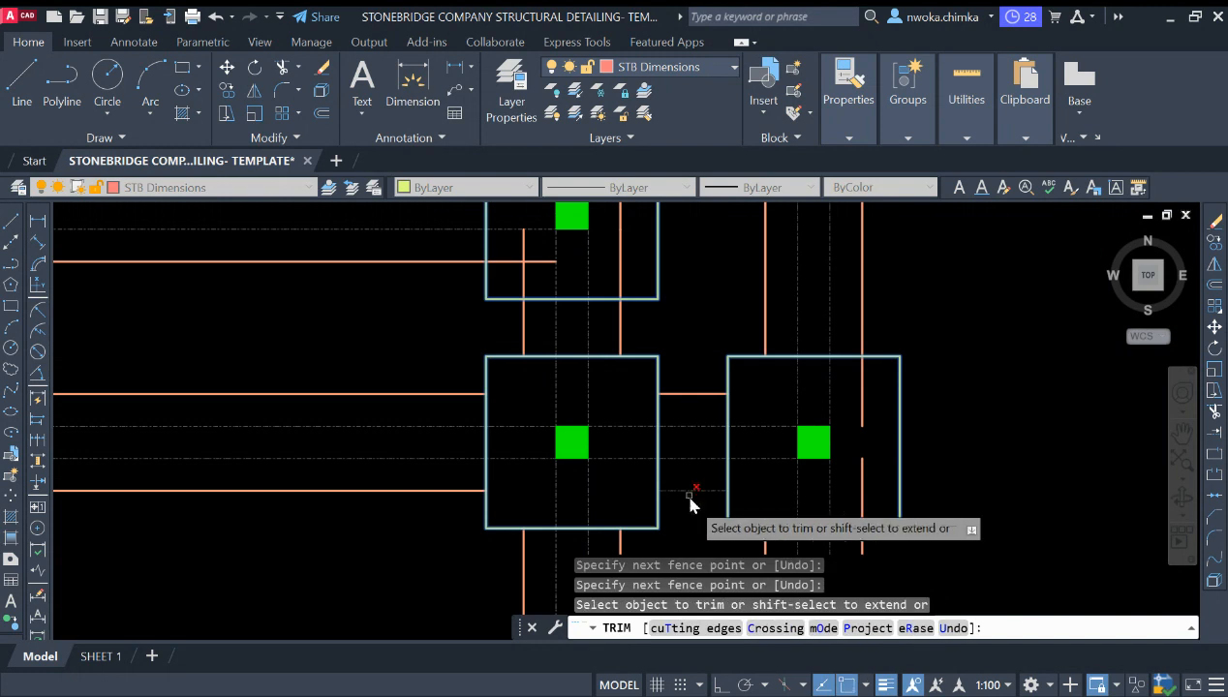
{"action": "scroll", "coordinate": [717, 400], "scroll_direction": "down", "scroll_amount": 3}
{"action": "middle_click_drag", "start_coordinate": [803, 456], "coordinate": [762, 427]}
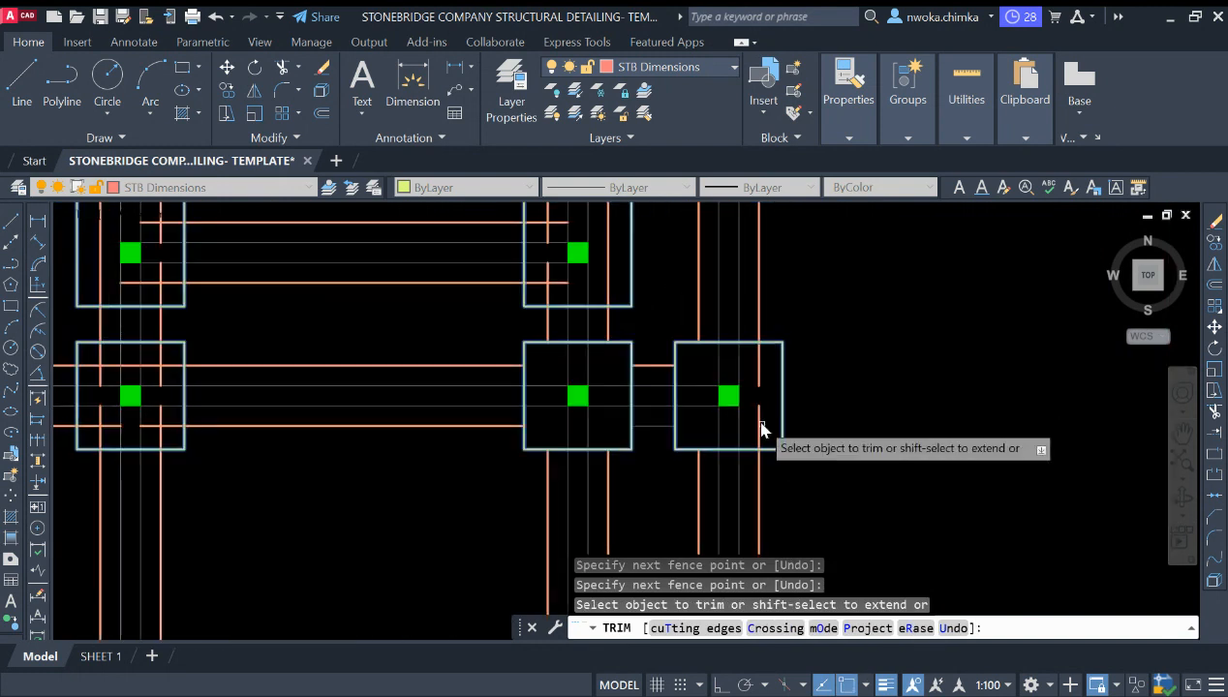
{"action": "left_click", "coordinate": [761, 427]}
Trim the beam lines inside the right footing of the two-footing row just above the middle row
{"action": "scroll", "coordinate": [760, 388], "scroll_direction": "down", "scroll_amount": 2}
{"action": "scroll", "coordinate": [639, 362], "scroll_direction": "up", "scroll_amount": 5}
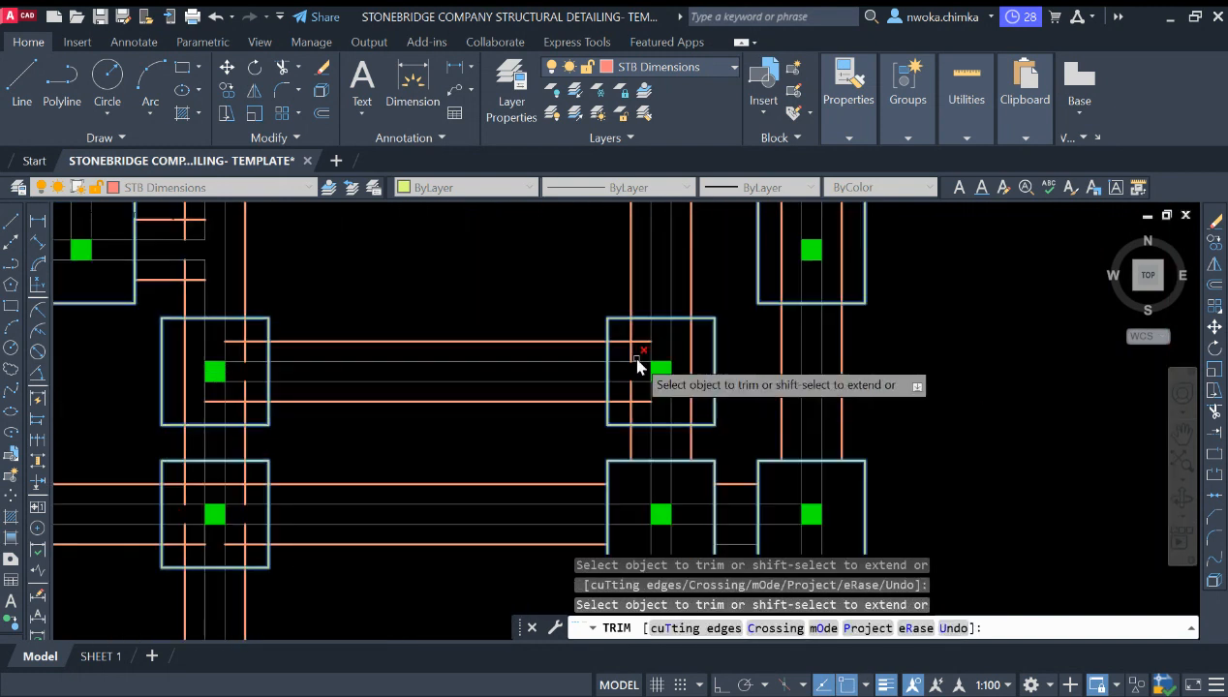
{"action": "left_click", "coordinate": [641, 311]}
{"action": "left_click", "coordinate": [606, 331]}
{"action": "left_click", "coordinate": [755, 359]}
{"action": "left_click", "coordinate": [796, 372]}
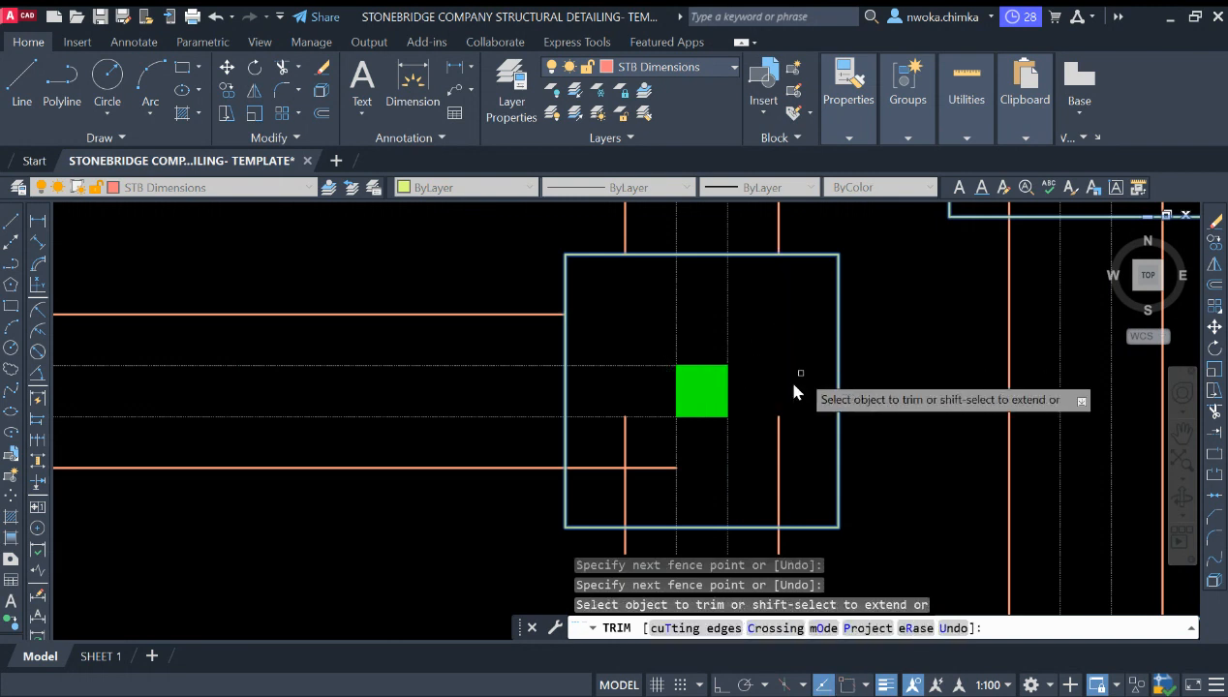
{"action": "left_click", "coordinate": [645, 454]}
{"action": "left_click", "coordinate": [614, 478]}
{"action": "left_click", "coordinate": [796, 468]}
{"action": "left_click", "coordinate": [743, 471]}
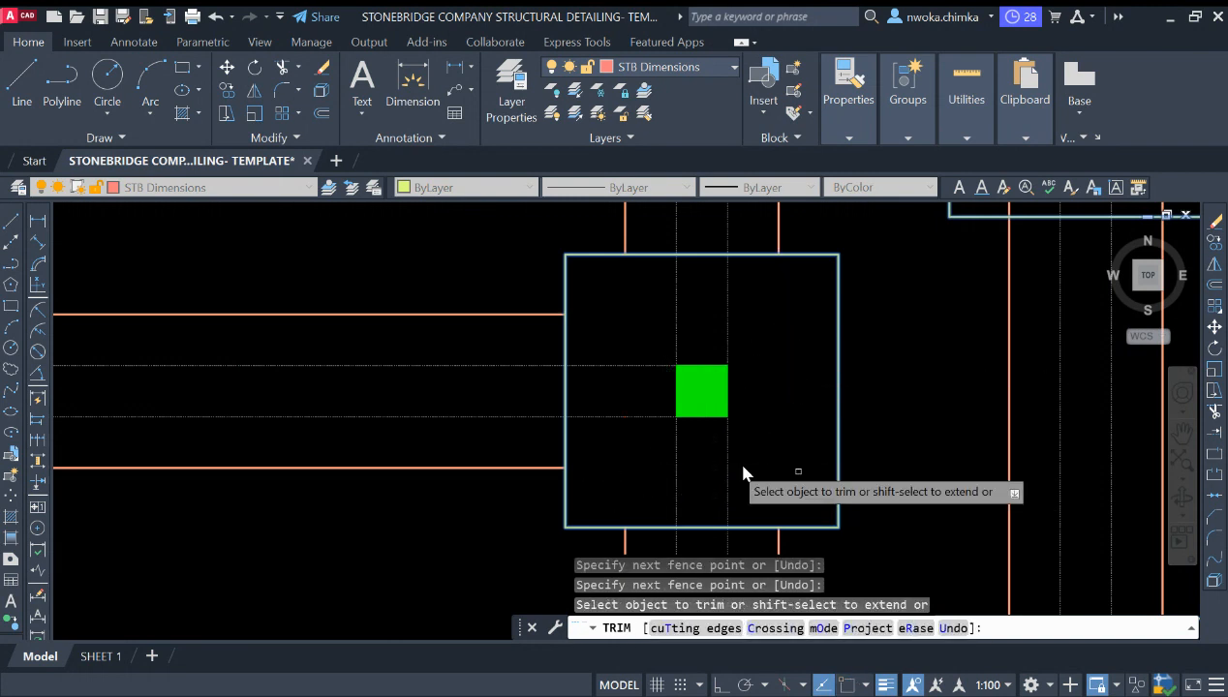
Trim the vertical beam lines inside the isolated footing on the plan's right edge above the middle row
{"action": "scroll", "coordinate": [743, 471], "scroll_direction": "down", "scroll_amount": 4}
{"action": "scroll", "coordinate": [862, 326], "scroll_direction": "up", "scroll_amount": 4}
{"action": "left_click", "coordinate": [818, 336]}
{"action": "key", "text": "Return"}
{"action": "scroll", "coordinate": [807, 345], "scroll_direction": "down", "scroll_amount": 5}
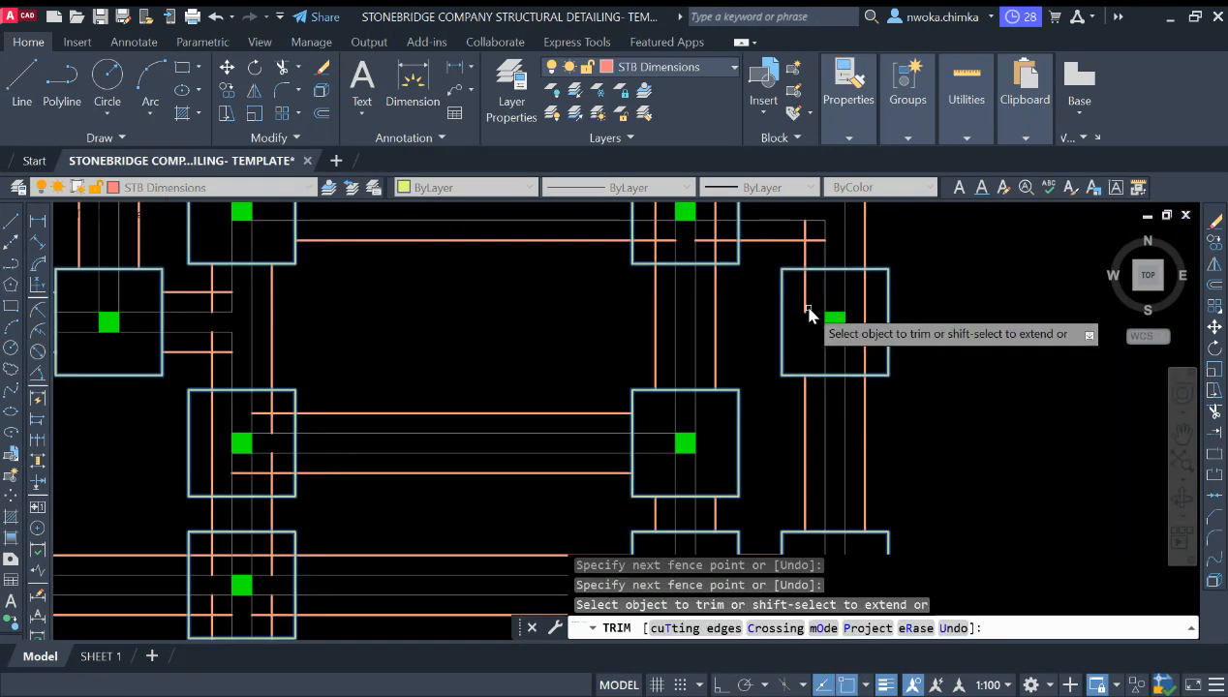
{"action": "left_click", "coordinate": [796, 284]}
{"action": "left_click", "coordinate": [856, 293]}
{"action": "key", "text": "Return"}
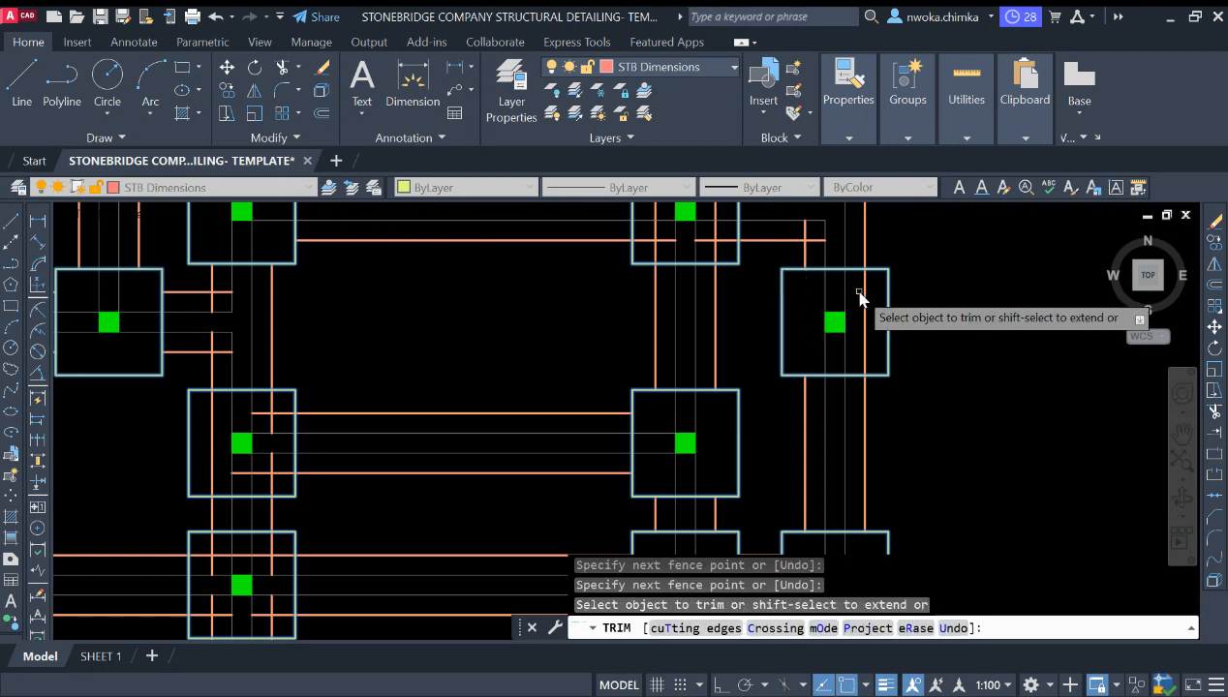
{"action": "left_click", "coordinate": [859, 292]}
{"action": "left_click", "coordinate": [877, 319]}
{"action": "left_click", "coordinate": [865, 335]}
Trim all beam lines inside the right footing of the upper two-footing row, above the isolated right-edge footing
{"action": "scroll", "coordinate": [773, 351], "scroll_direction": "down", "scroll_amount": 4}
{"action": "scroll", "coordinate": [742, 299], "scroll_direction": "up", "scroll_amount": 4}
{"action": "left_click", "coordinate": [741, 302]}
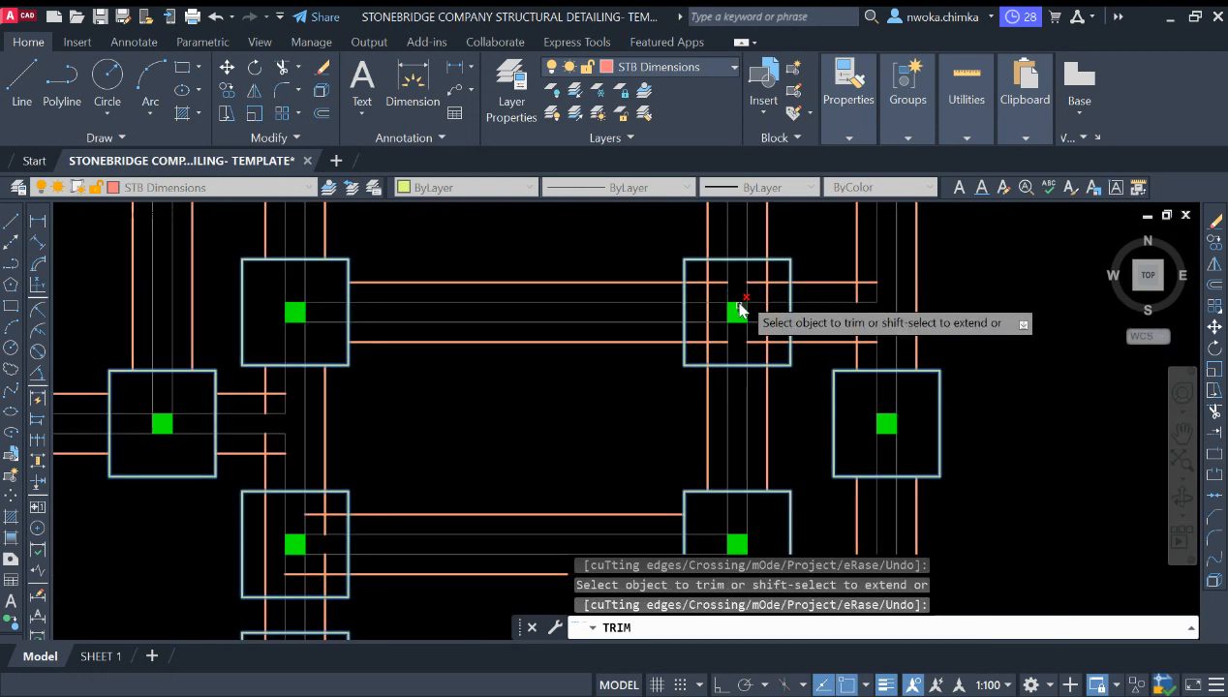
{"action": "scroll", "coordinate": [762, 274], "scroll_direction": "up", "scroll_amount": 4}
{"action": "left_click_drag", "start_coordinate": [808, 264], "coordinate": [765, 303]}
{"action": "left_click_drag", "start_coordinate": [641, 322], "coordinate": [613, 290]}
{"action": "left_click_drag", "start_coordinate": [626, 432], "coordinate": [615, 457]}
{"action": "left_click_drag", "start_coordinate": [757, 455], "coordinate": [763, 436]}
{"action": "scroll", "coordinate": [741, 423], "scroll_direction": "down", "scroll_amount": 6}
Trim all beam lines inside the central footing of the middle five-footing row
{"action": "middle_click_drag", "start_coordinate": [786, 374], "coordinate": [821, 402]}
{"action": "middle_click_drag", "start_coordinate": [697, 422], "coordinate": [656, 429]}
{"action": "scroll", "coordinate": [620, 465], "scroll_direction": "down", "scroll_amount": 3}
{"action": "scroll", "coordinate": [568, 412], "scroll_direction": "up", "scroll_amount": 8}
{"action": "mouse_move", "coordinate": [551, 391]}
{"action": "left_mouse_down"}
{"action": "mouse_move", "coordinate": [529, 365]}
{"action": "mouse_move", "coordinate": [718, 371]}
{"action": "mouse_move", "coordinate": [669, 392]}
{"action": "mouse_move", "coordinate": [678, 346]}
{"action": "left_mouse_up"}
{"action": "scroll", "coordinate": [679, 346], "scroll_direction": "down", "scroll_amount": 3}
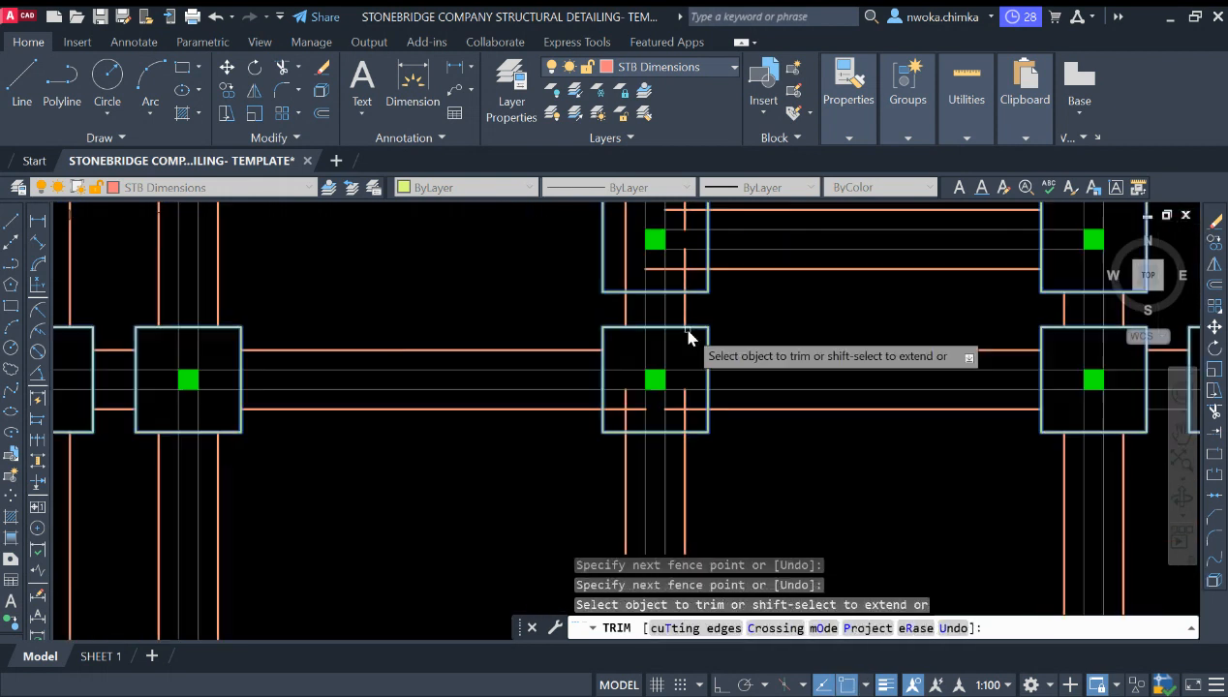
{"action": "scroll", "coordinate": [697, 407], "scroll_direction": "up", "scroll_amount": 2}
{"action": "mouse_move", "coordinate": [701, 390]}
{"action": "left_mouse_down"}
{"action": "mouse_move", "coordinate": [617, 424]}
{"action": "mouse_move", "coordinate": [583, 404]}
{"action": "mouse_move", "coordinate": [598, 444]}
{"action": "left_mouse_up"}
Trim all beam lines inside the left footing of the two-footing row just above the middle row
{"action": "scroll", "coordinate": [598, 444], "scroll_direction": "down", "scroll_amount": 4}
{"action": "scroll", "coordinate": [635, 355], "scroll_direction": "up", "scroll_amount": 4}
{"action": "scroll", "coordinate": [639, 378], "scroll_direction": "up", "scroll_amount": 2}
{"action": "mouse_move", "coordinate": [631, 384]}
{"action": "left_mouse_down"}
{"action": "mouse_move", "coordinate": [618, 382]}
{"action": "mouse_move", "coordinate": [587, 479]}
{"action": "mouse_move", "coordinate": [636, 447]}
{"action": "left_mouse_up"}
{"action": "scroll", "coordinate": [593, 411], "scroll_direction": "down", "scroll_amount": 2}
{"action": "scroll", "coordinate": [591, 421], "scroll_direction": "up", "scroll_amount": 2}
{"action": "scroll", "coordinate": [636, 446], "scroll_direction": "down", "scroll_amount": 2}
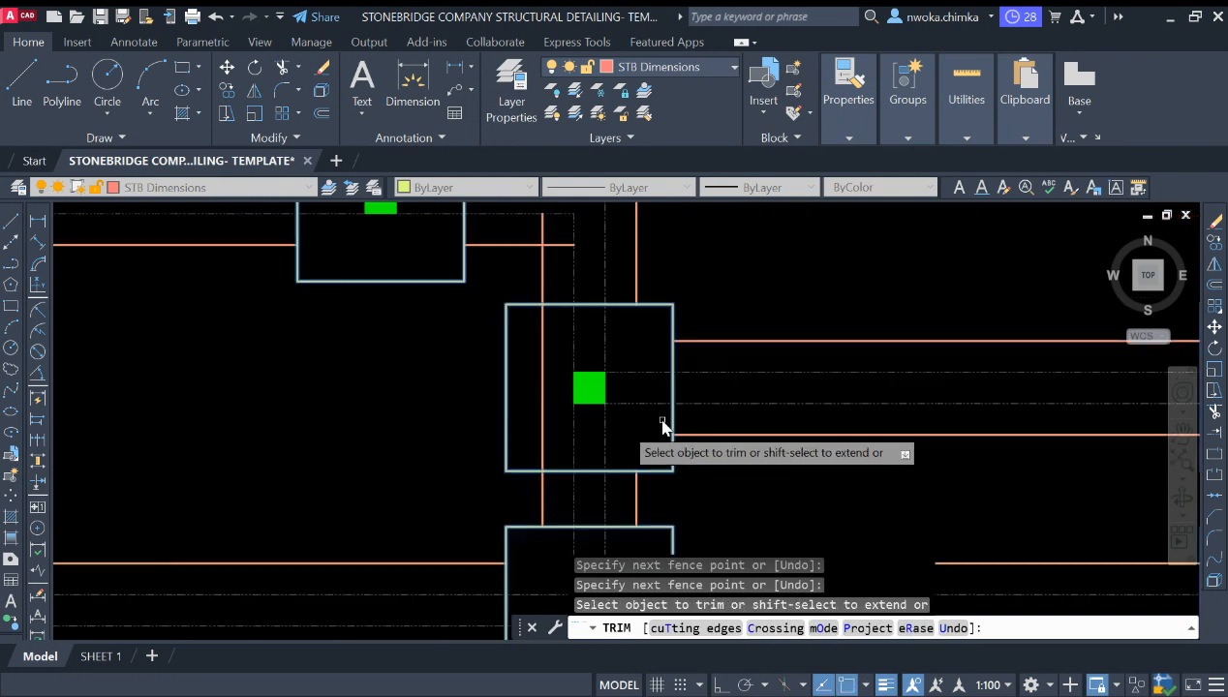
{"action": "left_click", "coordinate": [542, 419]}
{"action": "left_click", "coordinate": [542, 393]}
{"action": "scroll", "coordinate": [542, 407], "scroll_direction": "down", "scroll_amount": 6}
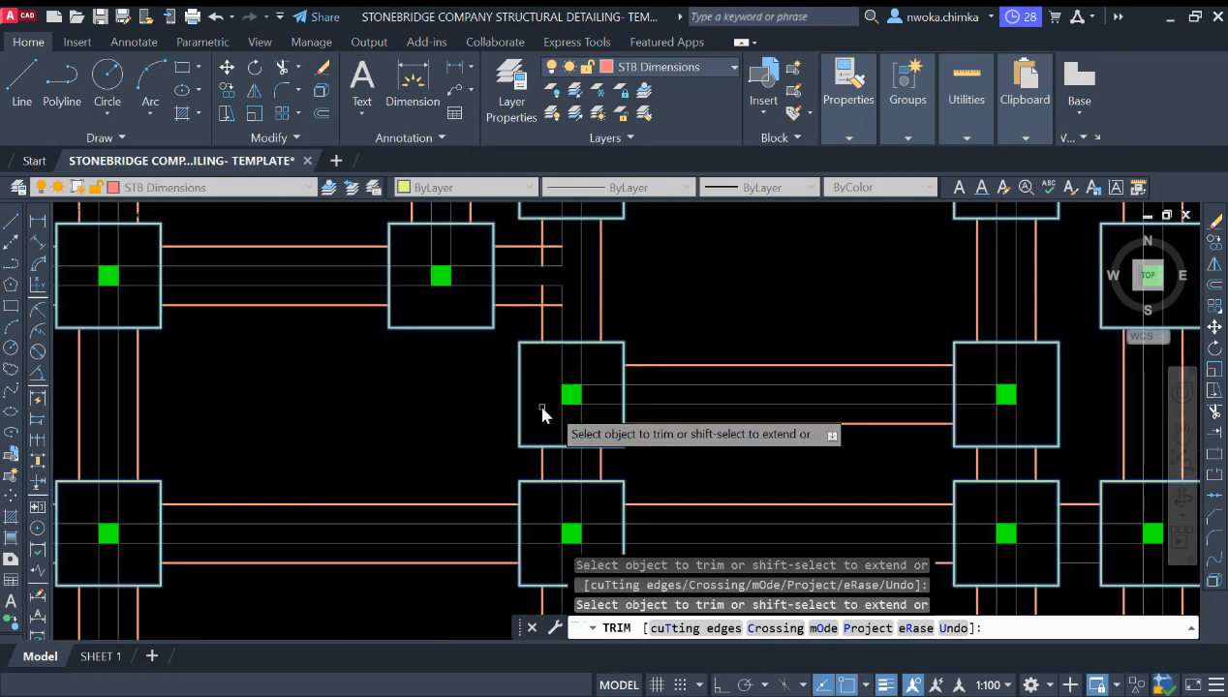
Examine the whole foundation plan for beam lines left untrimmed inside footings, and end the Trim command
{"action": "middle_click_drag", "start_coordinate": [666, 355], "coordinate": [530, 456]}
{"action": "middle_click_drag", "start_coordinate": [600, 386], "coordinate": [584, 356]}
{"action": "scroll", "coordinate": [584, 353], "scroll_direction": "down", "scroll_amount": 2}
{"action": "middle_click_drag", "start_coordinate": [661, 473], "coordinate": [636, 386]}
{"action": "scroll", "coordinate": [614, 445], "scroll_direction": "up", "scroll_amount": 2}
{"action": "scroll", "coordinate": [656, 458], "scroll_direction": "down", "scroll_amount": 2}
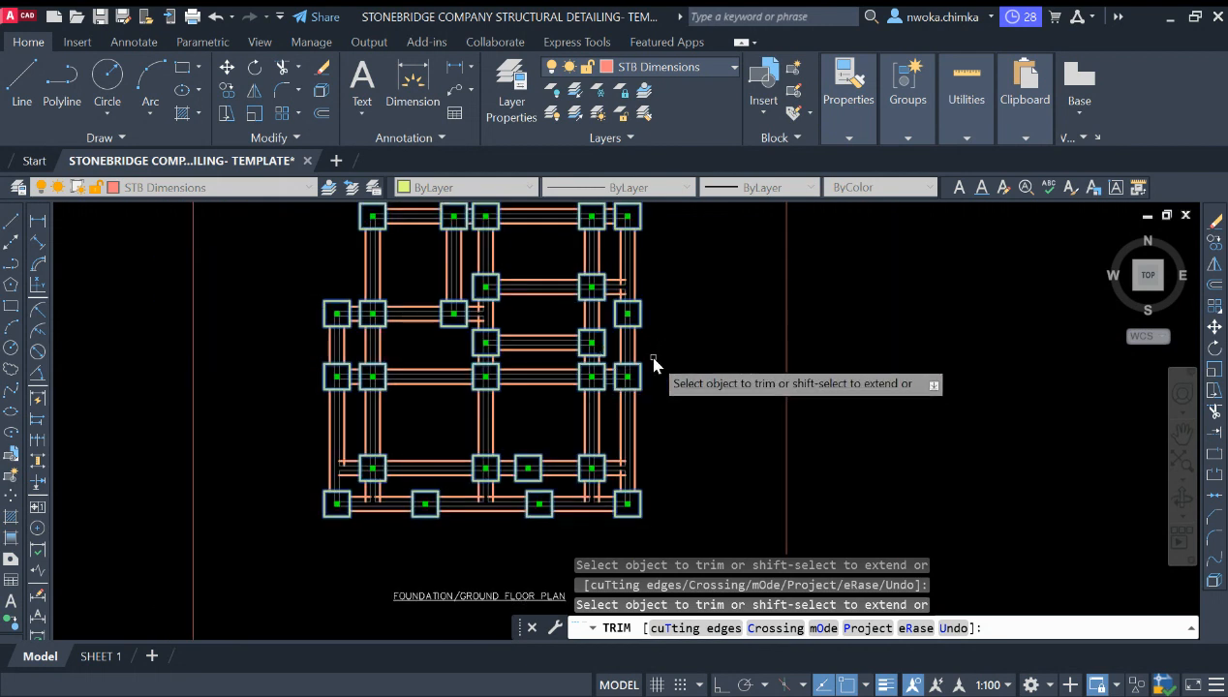
{"action": "scroll", "coordinate": [474, 281], "scroll_direction": "up", "scroll_amount": 2}
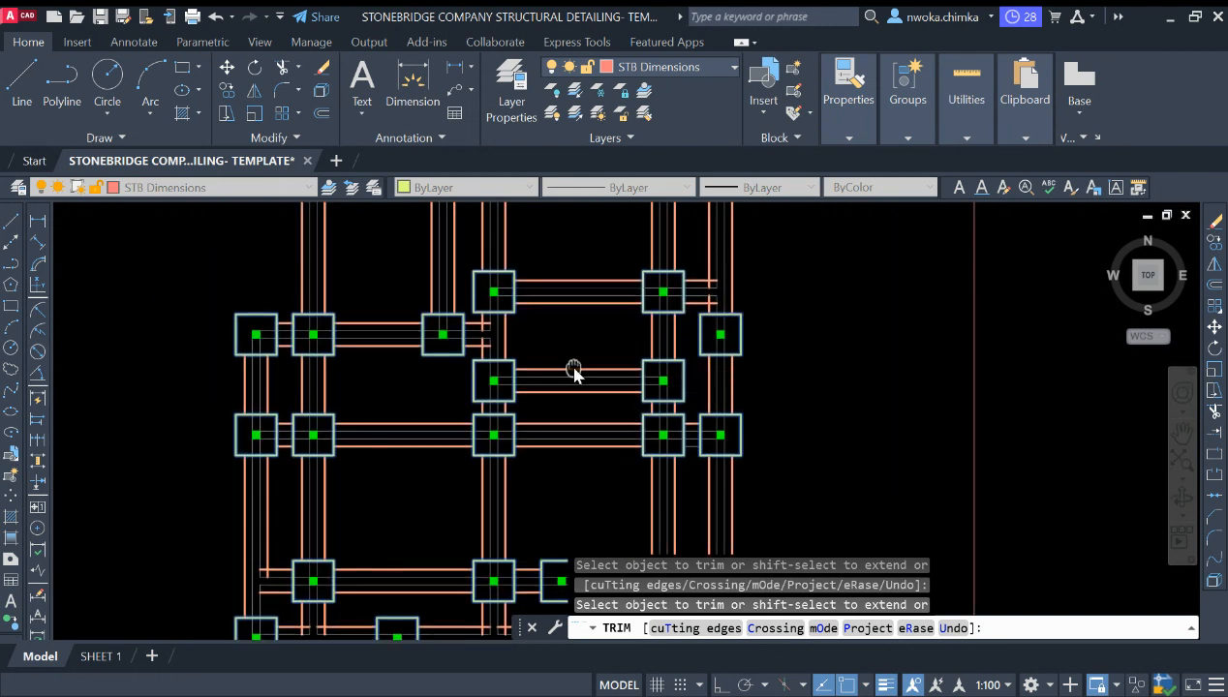
{"action": "scroll", "coordinate": [590, 380], "scroll_direction": "down", "scroll_amount": 2}
{"action": "scroll", "coordinate": [650, 348], "scroll_direction": "up", "scroll_amount": 2}
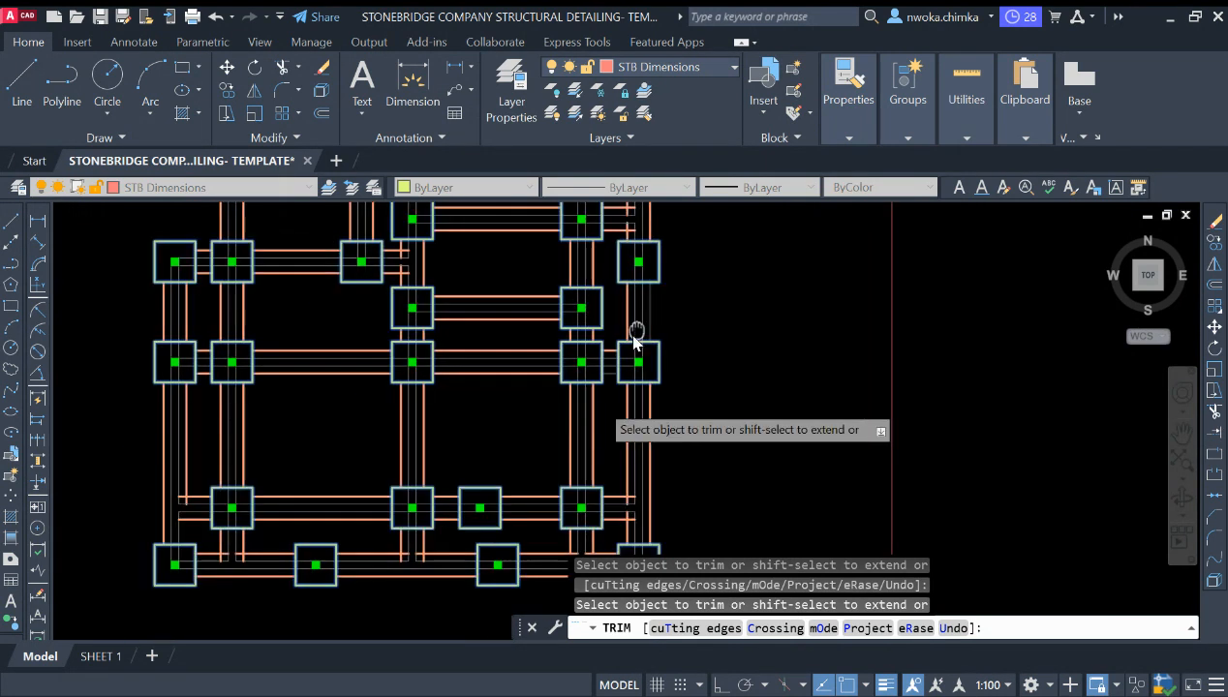
{"action": "key", "text": "Escape"}
Match the lower beam line between the two rightmost middle-row footings to the properties of the beam line above it
{"action": "scroll", "coordinate": [633, 334], "scroll_direction": "up", "scroll_amount": 4}
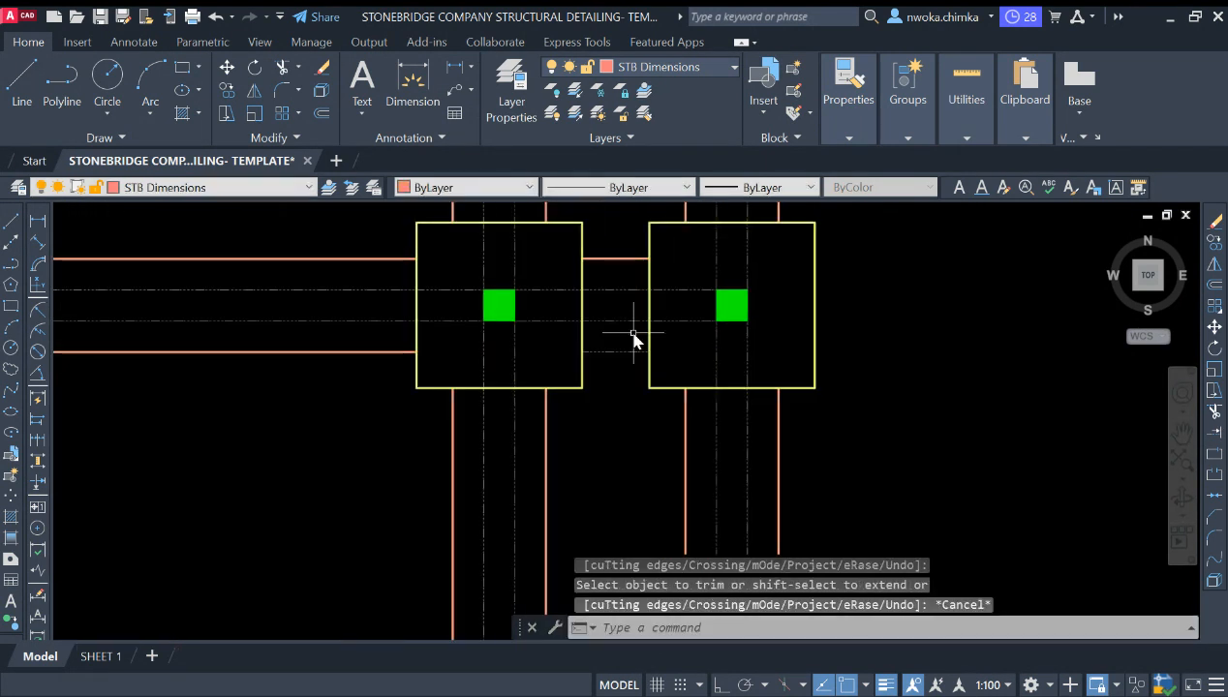
{"action": "type", "text": "MA"}
{"action": "key", "text": "Return"}
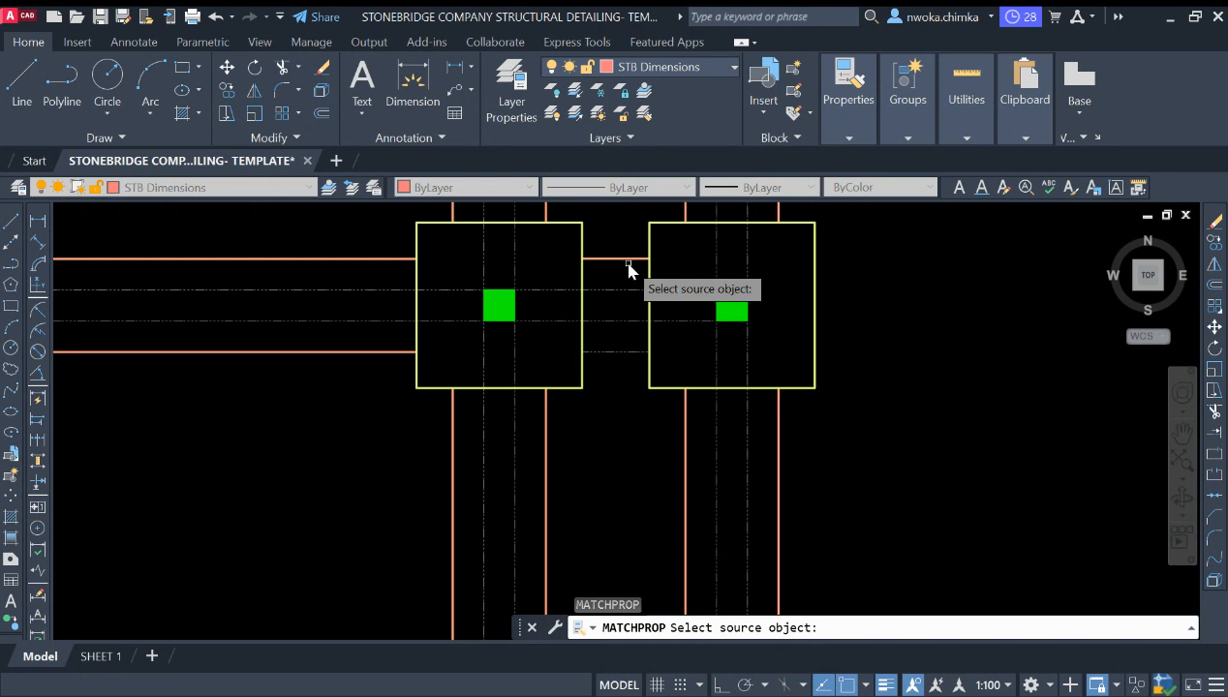
{"action": "left_click", "coordinate": [628, 259]}
{"action": "left_click", "coordinate": [614, 355]}
{"action": "key", "text": "Escape"}
{"action": "scroll", "coordinate": [655, 436], "scroll_direction": "down", "scroll_amount": 8}
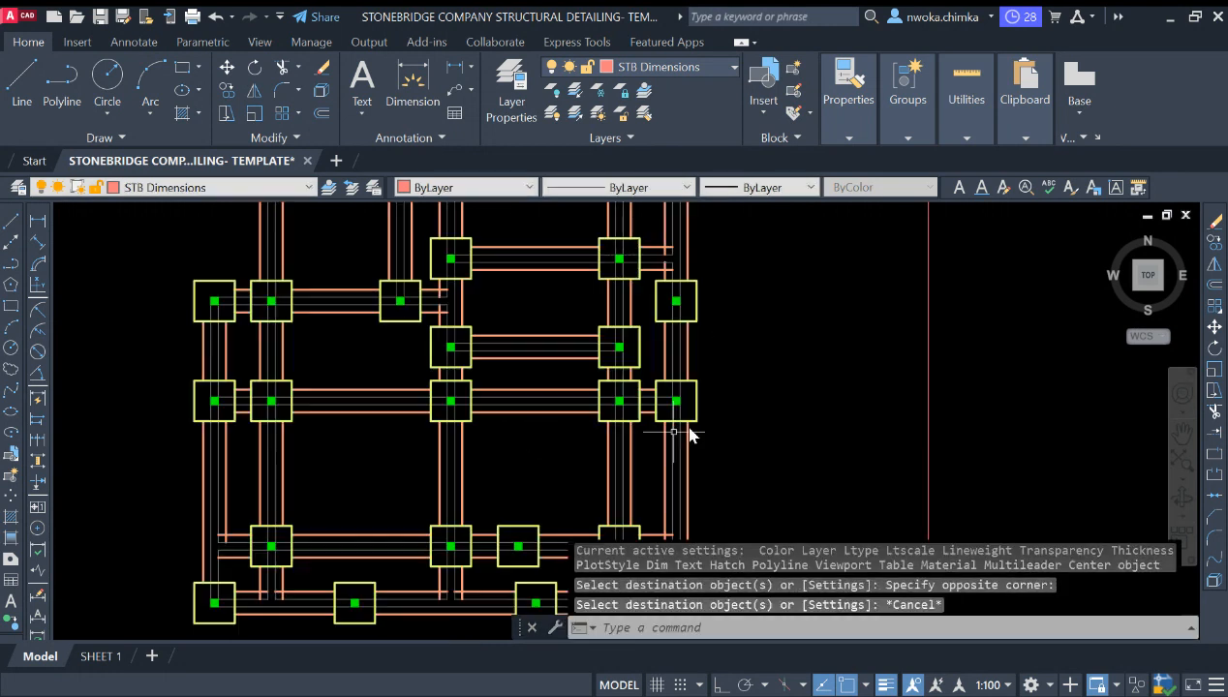
Check the layer of the upper beam line between the first two footings of the top row
{"action": "middle_click_drag", "start_coordinate": [680, 397], "coordinate": [784, 383]}
{"action": "scroll", "coordinate": [707, 329], "scroll_direction": "down", "scroll_amount": 2}
{"action": "scroll", "coordinate": [651, 261], "scroll_direction": "up", "scroll_amount": 6}
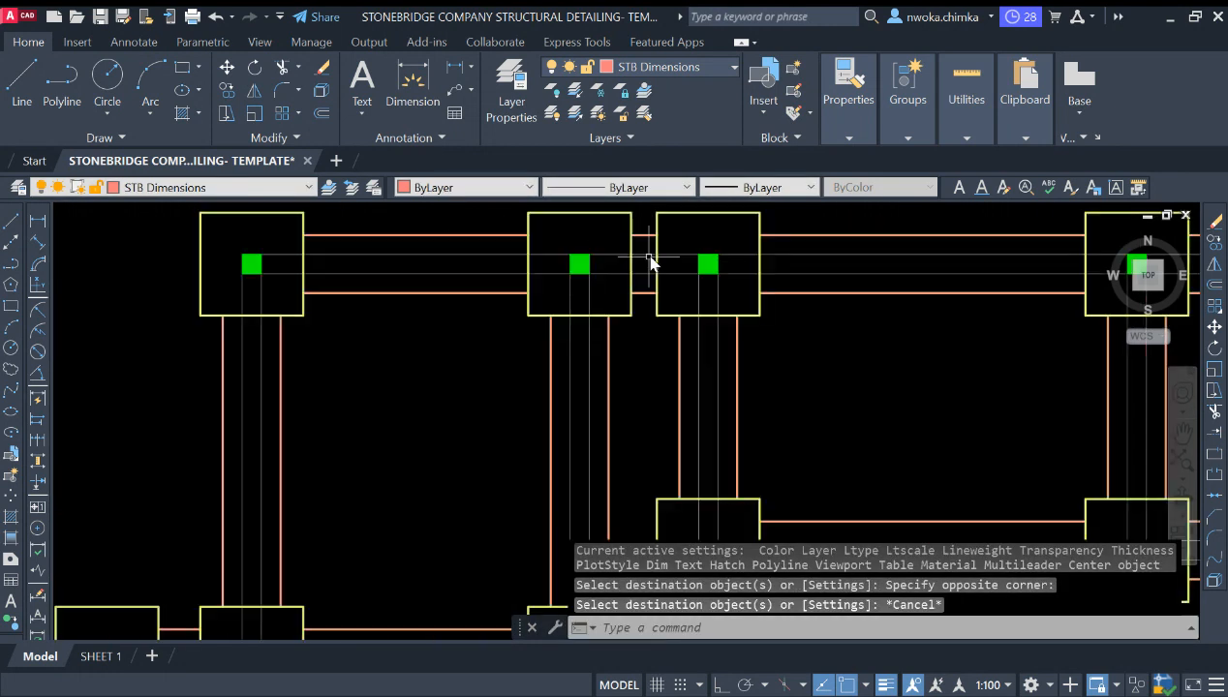
{"action": "middle_click_drag", "start_coordinate": [594, 236], "coordinate": [585, 285]}
{"action": "left_click", "coordinate": [326, 286]}
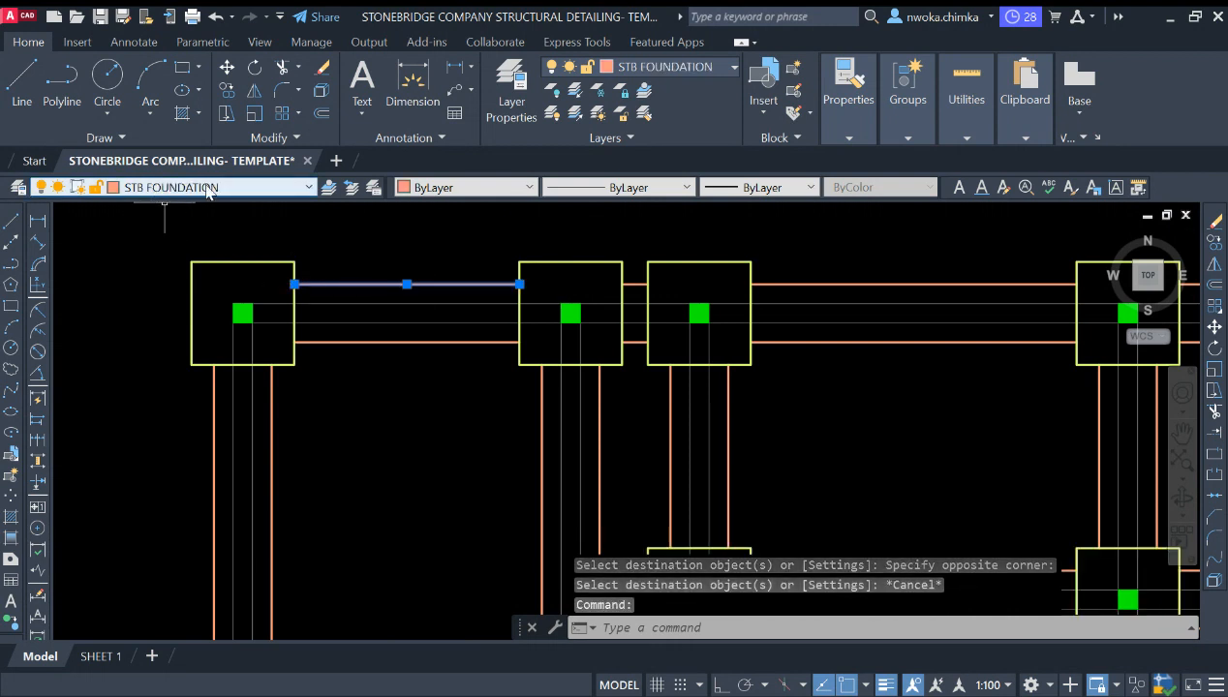
{"action": "key", "text": "Escape"}
Examine how beam lines meet at T-junctions in the reference foundation plan and compare them with the new plan
{"action": "scroll", "coordinate": [832, 294], "scroll_direction": "down", "scroll_amount": 8}
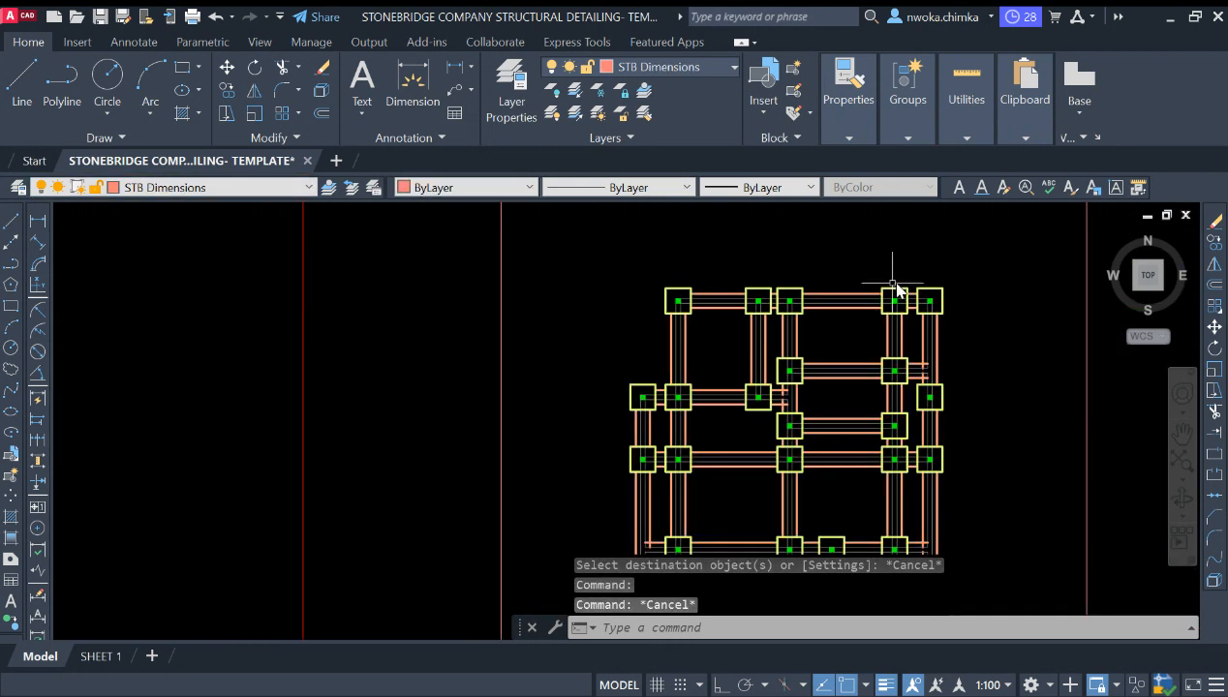
{"action": "middle_click_drag", "start_coordinate": [313, 375], "coordinate": [743, 358]}
{"action": "scroll", "coordinate": [612, 322], "scroll_direction": "up", "scroll_amount": 4}
{"action": "scroll", "coordinate": [485, 387], "scroll_direction": "up", "scroll_amount": 6}
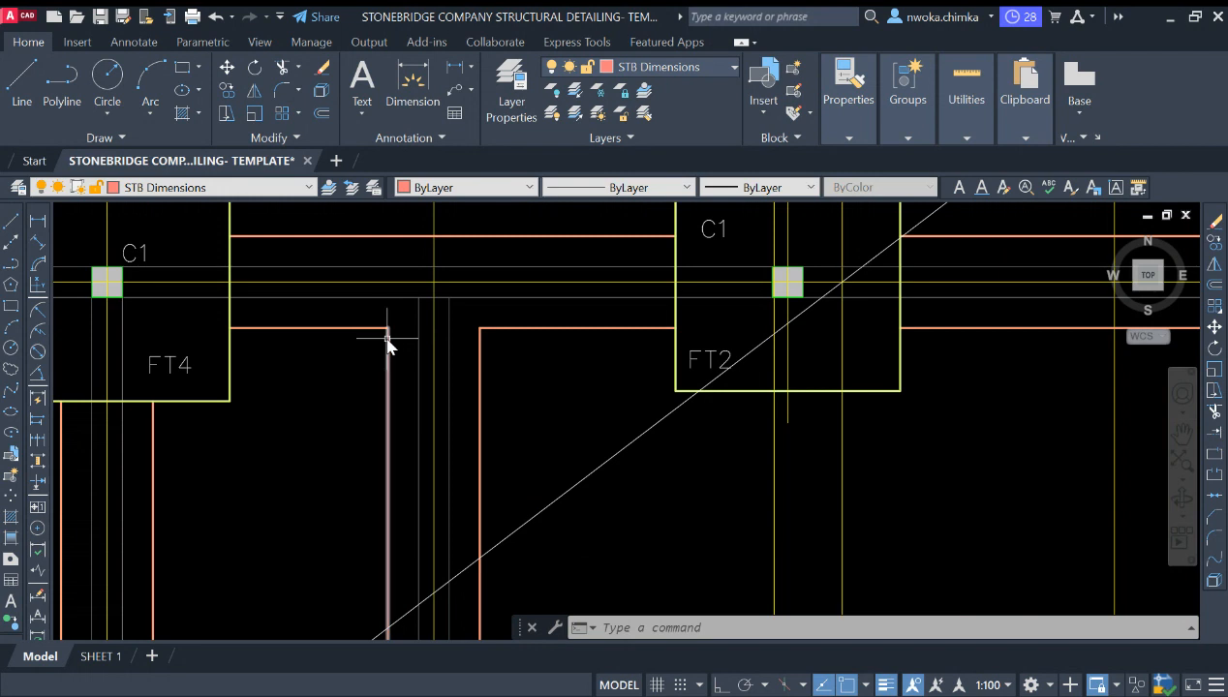
{"action": "scroll", "coordinate": [427, 341], "scroll_direction": "down", "scroll_amount": 6}
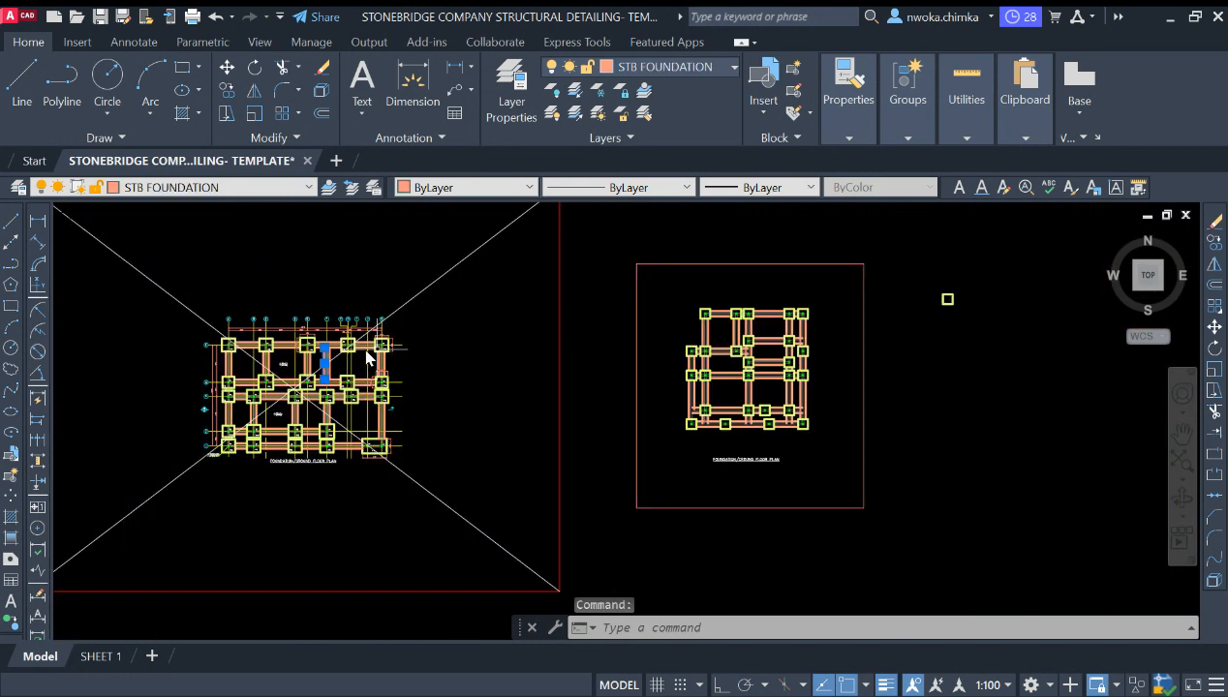
{"action": "scroll", "coordinate": [608, 324], "scroll_direction": "up", "scroll_amount": 6}
{"action": "scroll", "coordinate": [523, 383], "scroll_direction": "down", "scroll_amount": 2}
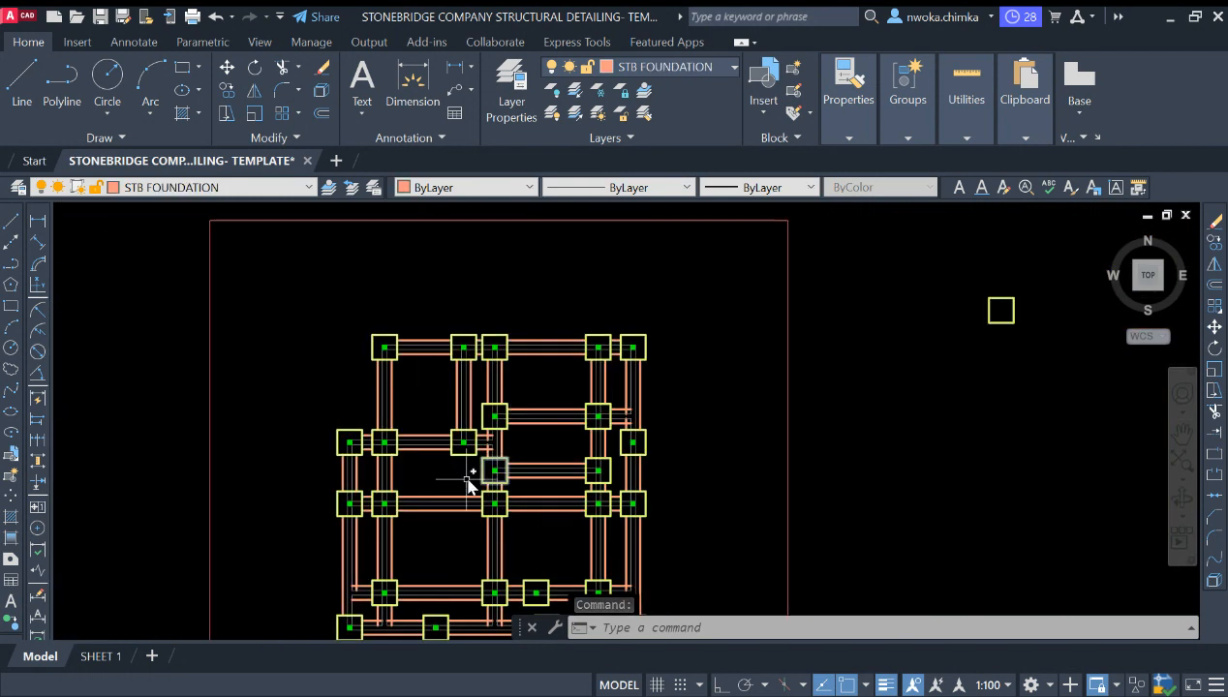
{"action": "scroll", "coordinate": [528, 407], "scroll_direction": "up", "scroll_amount": 6}
{"action": "scroll", "coordinate": [679, 380], "scroll_direction": "down", "scroll_amount": 10}
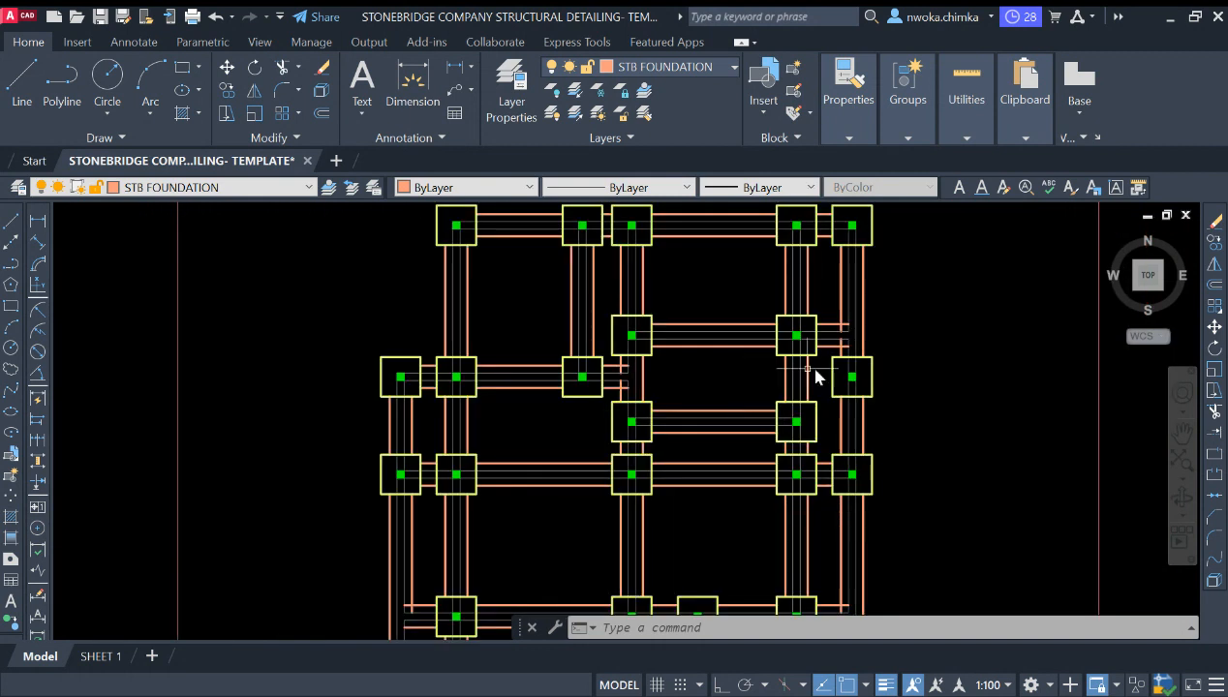
{"action": "scroll", "coordinate": [315, 372], "scroll_direction": "up", "scroll_amount": 8}
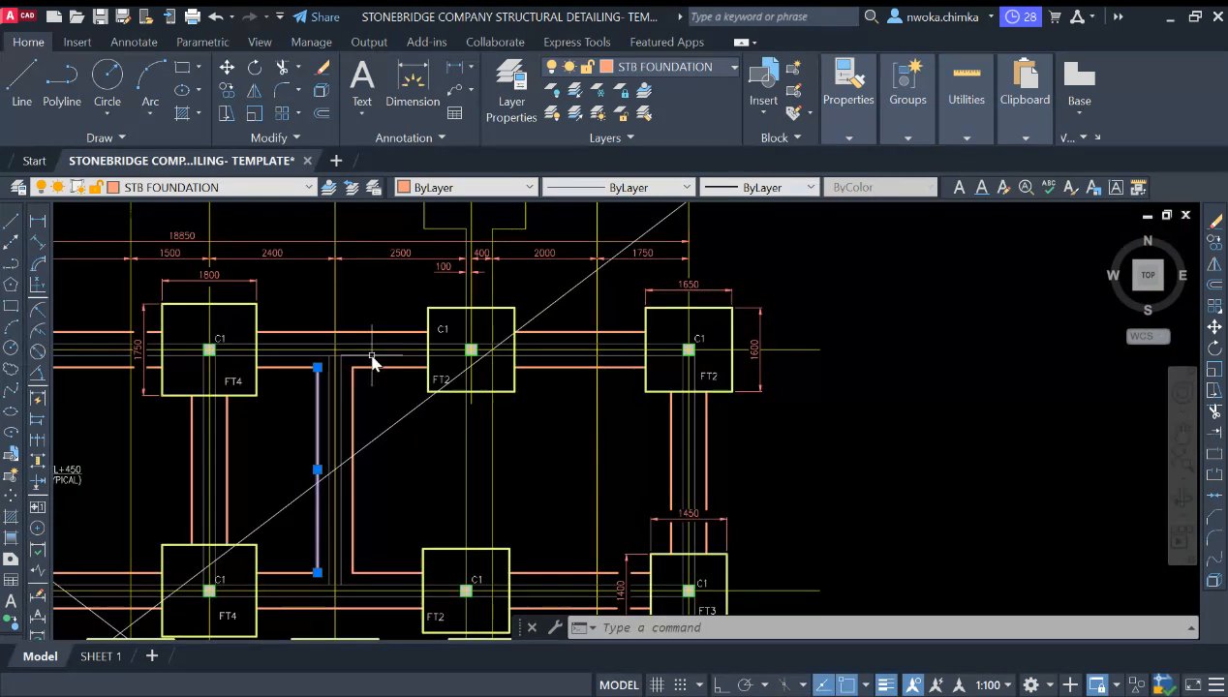
{"action": "scroll", "coordinate": [468, 366], "scroll_direction": "down", "scroll_amount": 7}
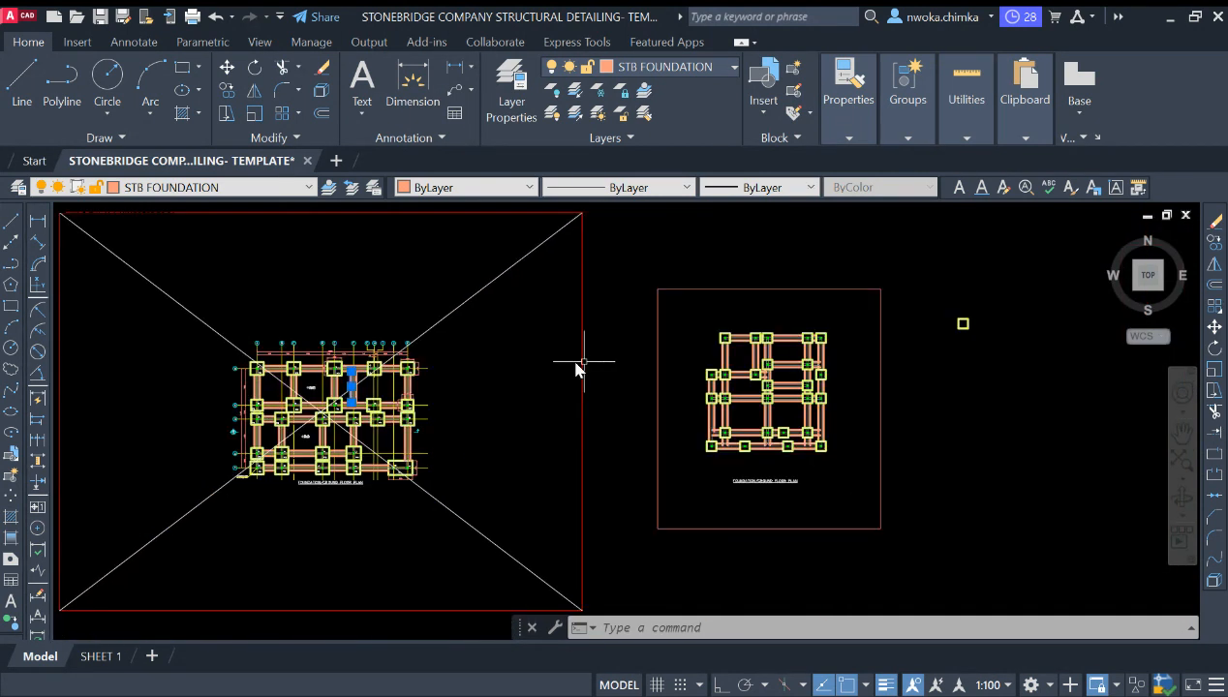
Trim the overlapping beam lines at both corners of the T-junction beside the right footing of the four-beam-line row above the middle row
{"action": "scroll", "coordinate": [780, 363], "scroll_direction": "up", "scroll_amount": 8}
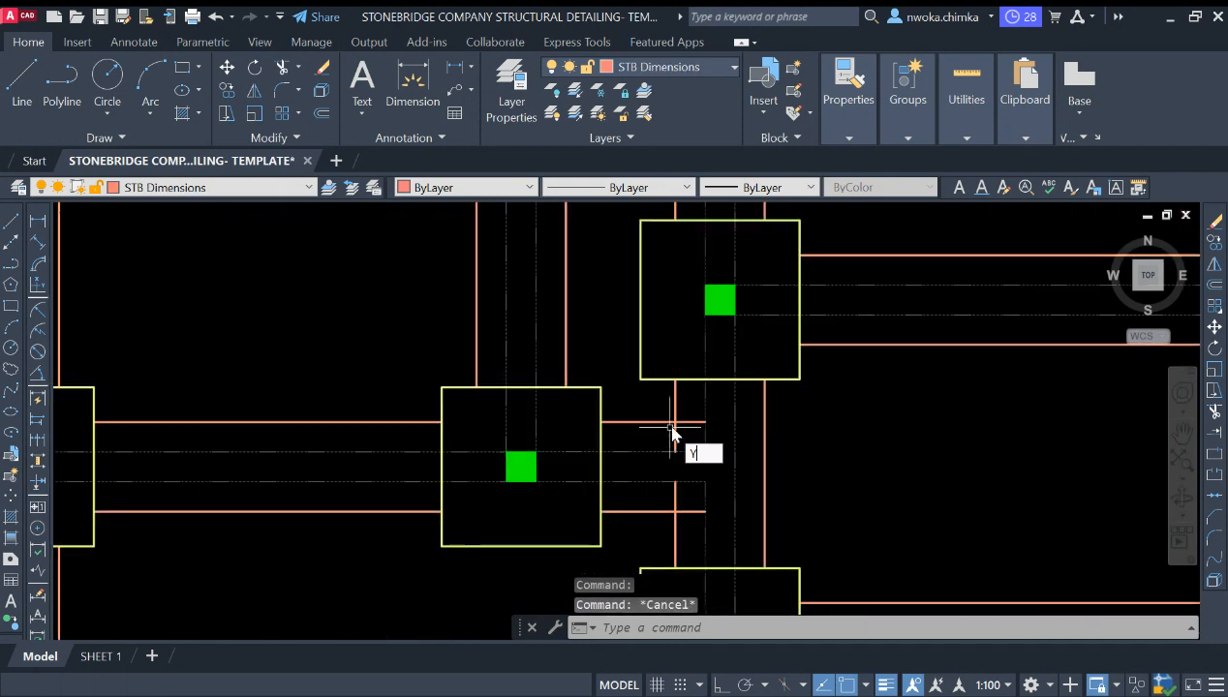
{"action": "key", "text": "Return"}
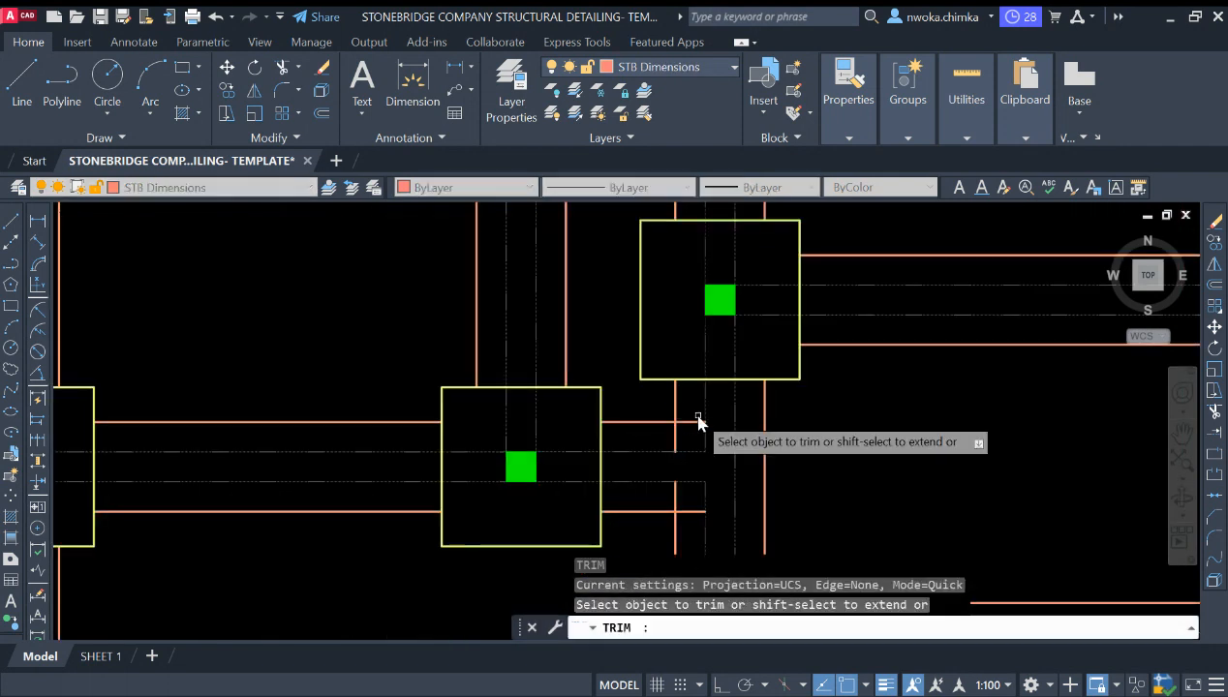
{"action": "scroll", "coordinate": [696, 418], "scroll_direction": "up", "scroll_amount": 2}
{"action": "left_click_drag", "start_coordinate": [687, 416], "coordinate": [678, 447]}
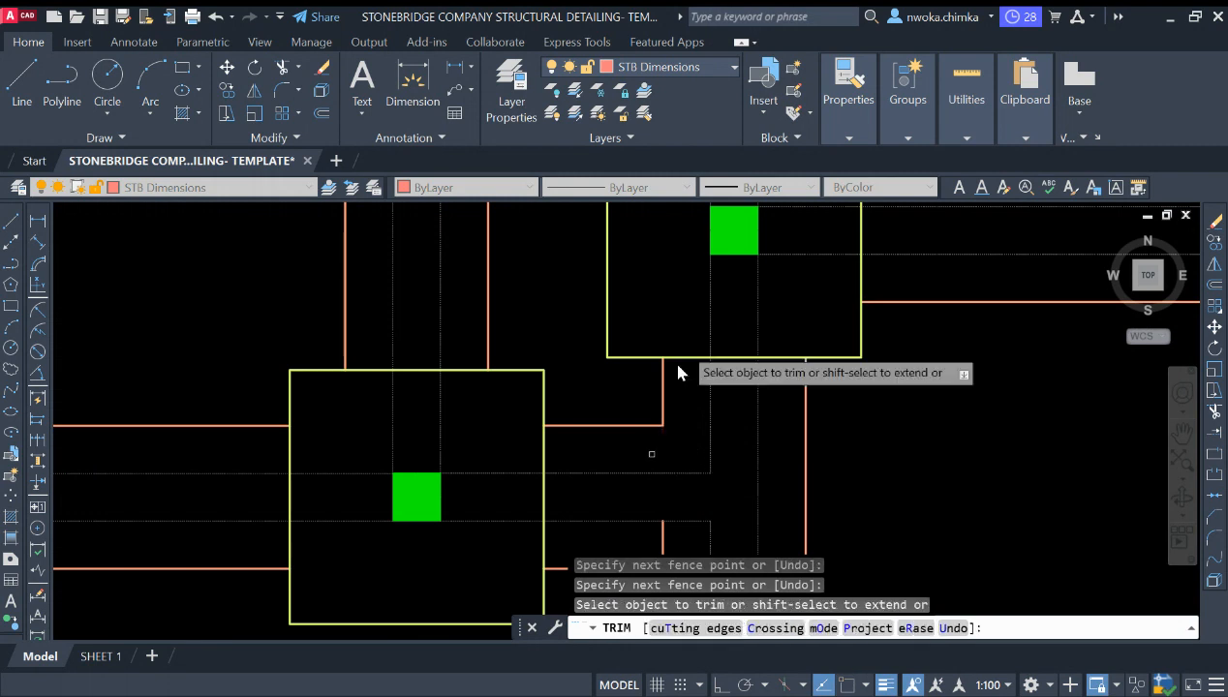
{"action": "scroll", "coordinate": [702, 397], "scroll_direction": "down", "scroll_amount": 5}
{"action": "scroll", "coordinate": [693, 392], "scroll_direction": "up", "scroll_amount": 5}
{"action": "mouse_move", "coordinate": [667, 369]}
{"action": "left_mouse_down"}
{"action": "mouse_move", "coordinate": [664, 385]}
{"action": "mouse_move", "coordinate": [701, 394]}
{"action": "left_mouse_up"}
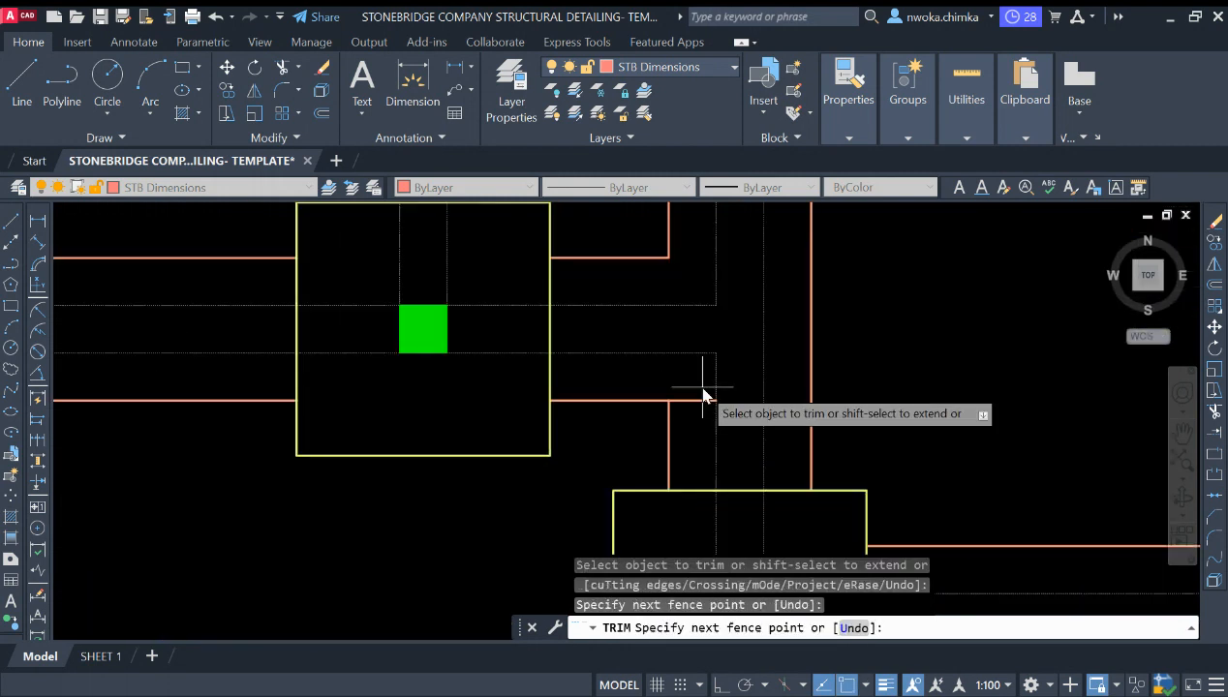
{"action": "middle_click_drag", "start_coordinate": [639, 401], "coordinate": [618, 434]}
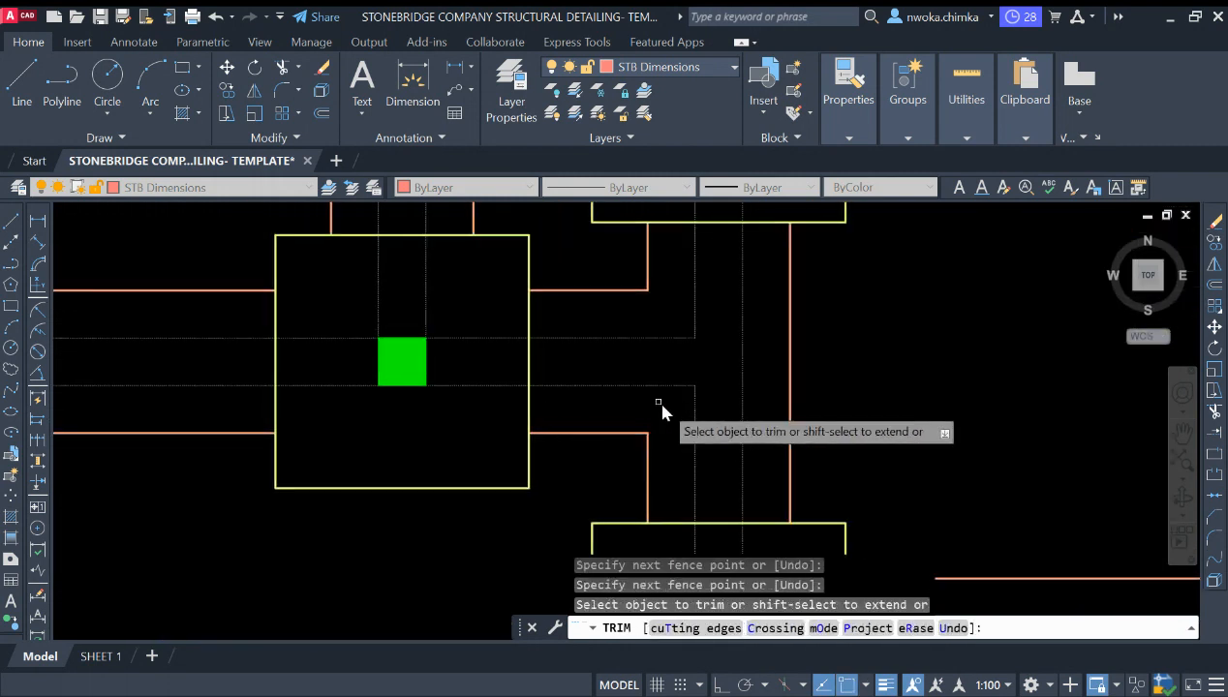
Trim the overlapping beam lines at both corners of the bottom row's first T-junction, between its first and second footings
{"action": "scroll", "coordinate": [690, 332], "scroll_direction": "down", "scroll_amount": 2}
{"action": "scroll", "coordinate": [691, 329], "scroll_direction": "down", "scroll_amount": 2}
{"action": "mouse_move", "coordinate": [570, 383]}
{"action": "middle_mouse_down"}
{"action": "mouse_move", "coordinate": [605, 302]}
{"action": "mouse_move", "coordinate": [556, 301]}
{"action": "middle_mouse_up"}
{"action": "middle_click_drag", "start_coordinate": [690, 469], "coordinate": [661, 246]}
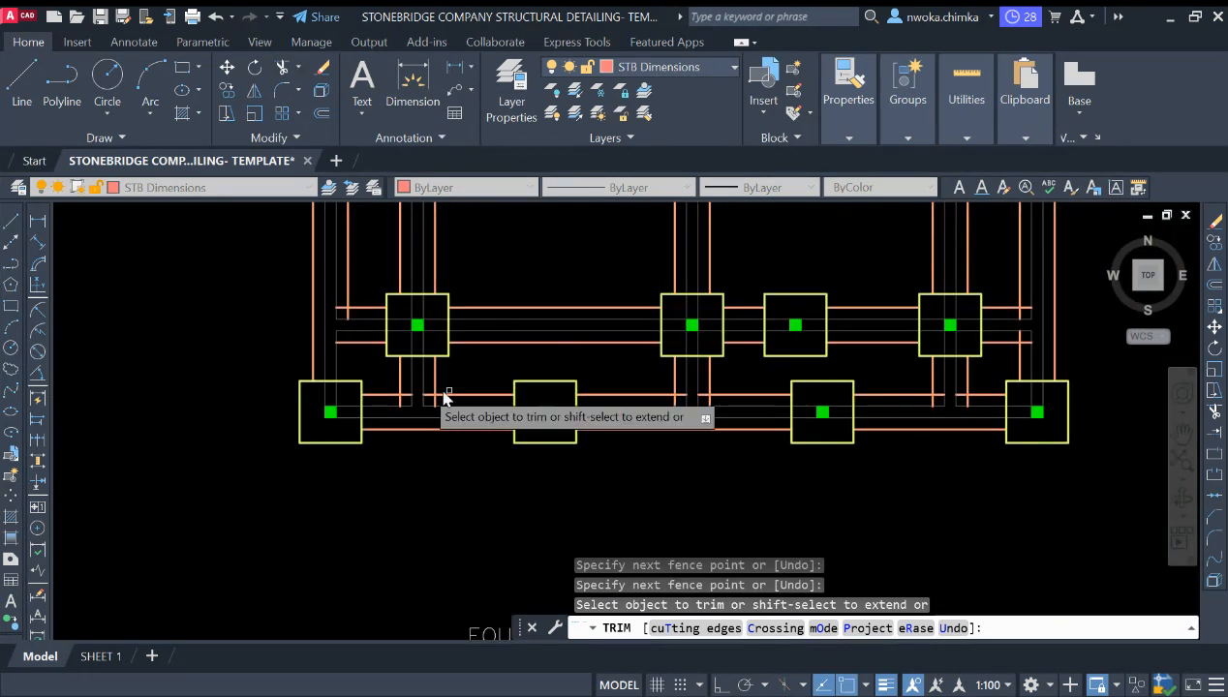
{"action": "scroll", "coordinate": [444, 399], "scroll_direction": "up", "scroll_amount": 3}
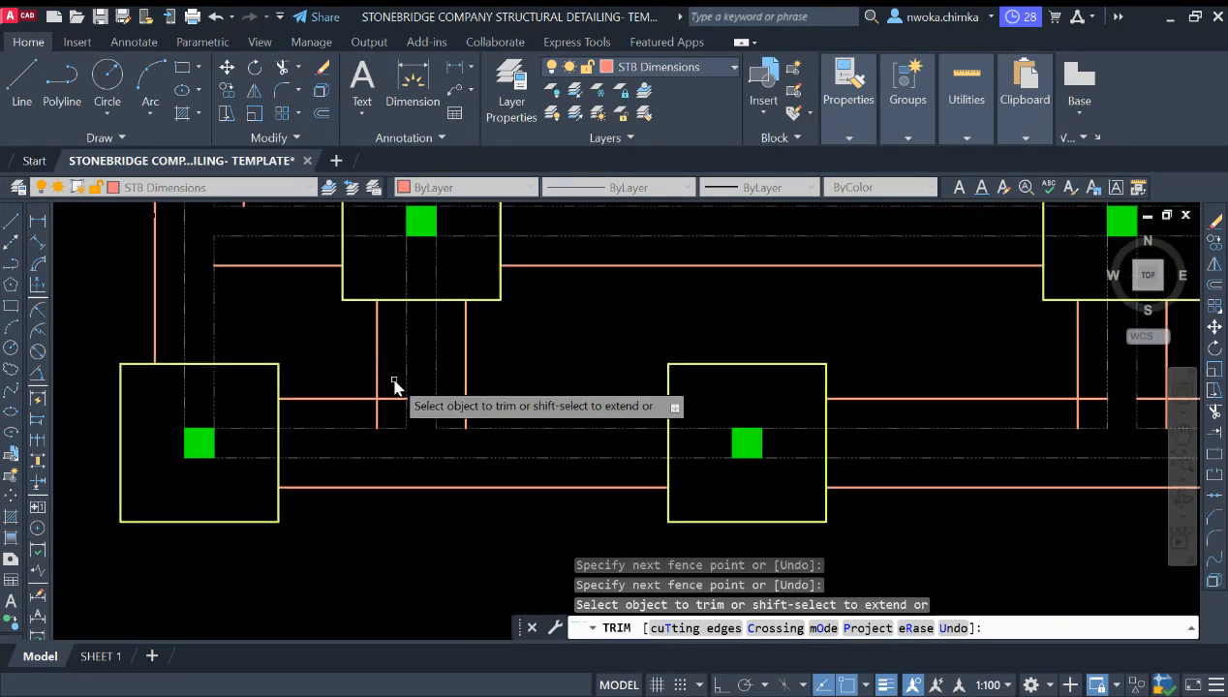
{"action": "scroll", "coordinate": [407, 397], "scroll_direction": "up", "scroll_amount": 2}
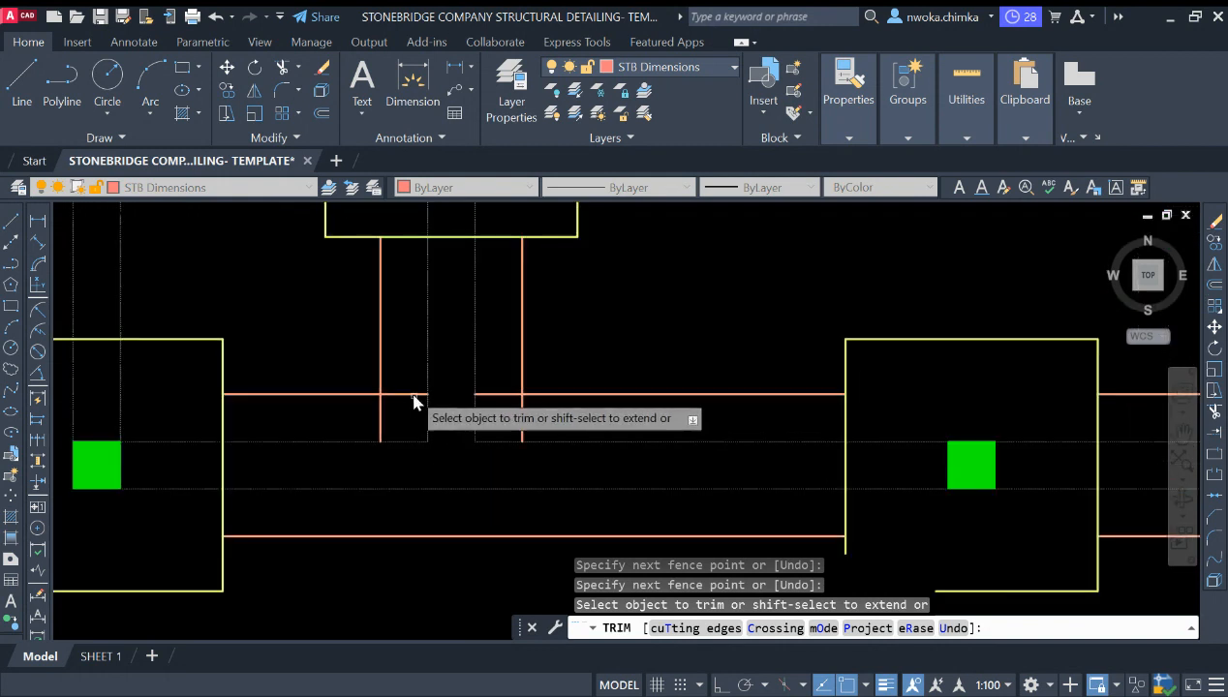
{"action": "left_click", "coordinate": [414, 396]}
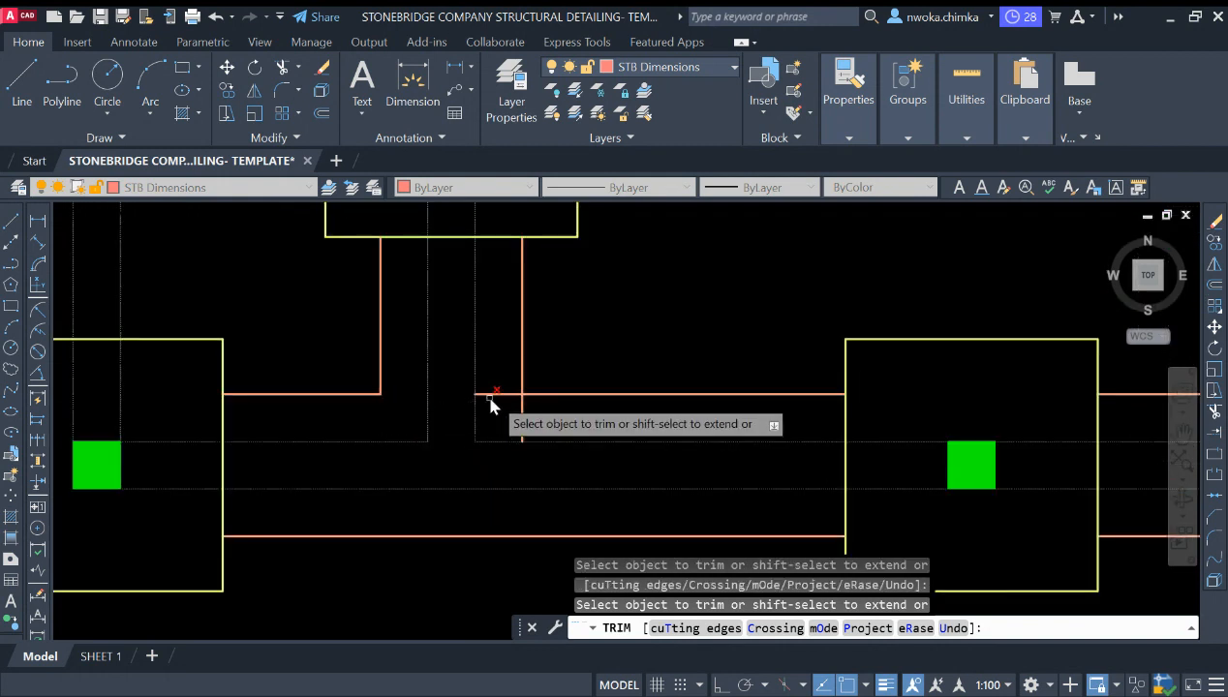
{"action": "scroll", "coordinate": [520, 419], "scroll_direction": "down", "scroll_amount": 2}
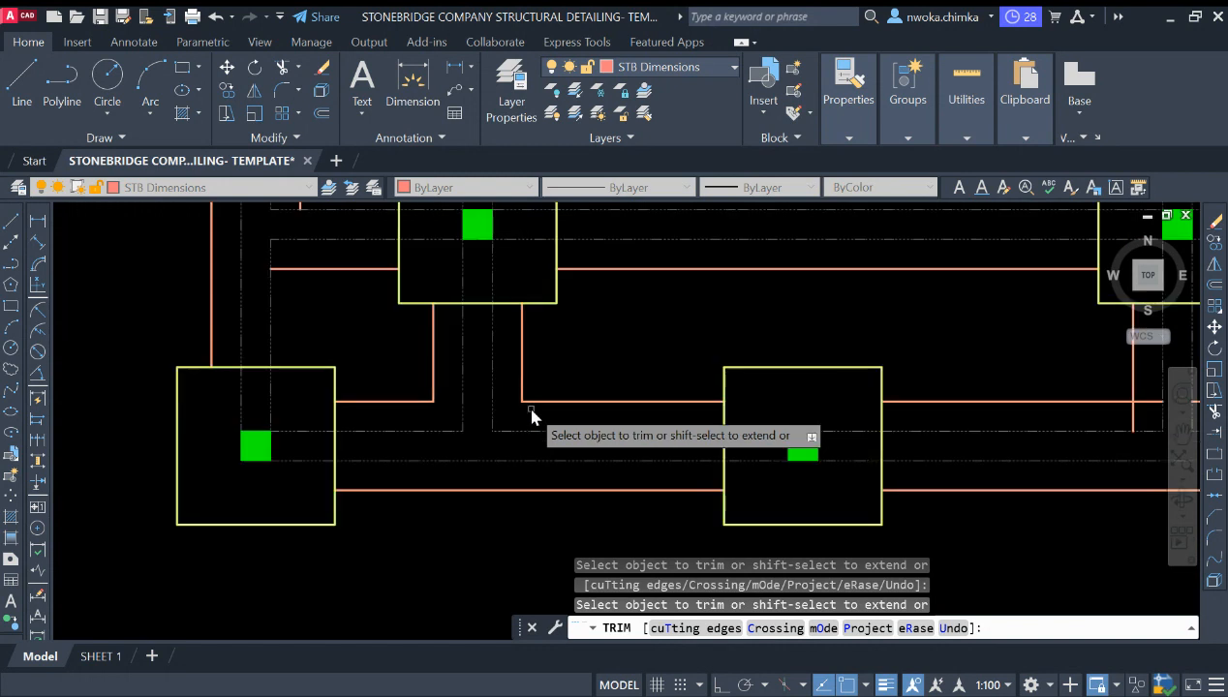
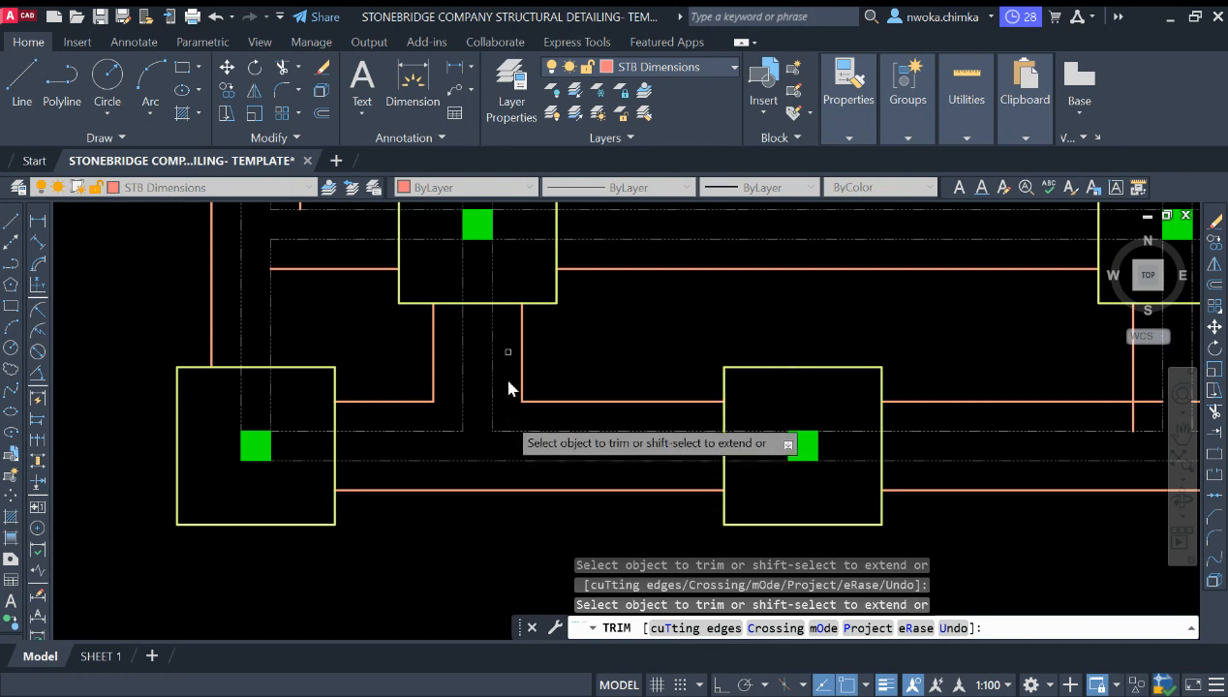
Trim the overlapping beam lines at the upper corner where the second-lowest beam row meets the left edge beam
{"action": "scroll", "coordinate": [512, 388], "scroll_direction": "down", "scroll_amount": 3}
{"action": "scroll", "coordinate": [406, 349], "scroll_direction": "up", "scroll_amount": 2}
{"action": "scroll", "coordinate": [415, 341], "scroll_direction": "up", "scroll_amount": 2}
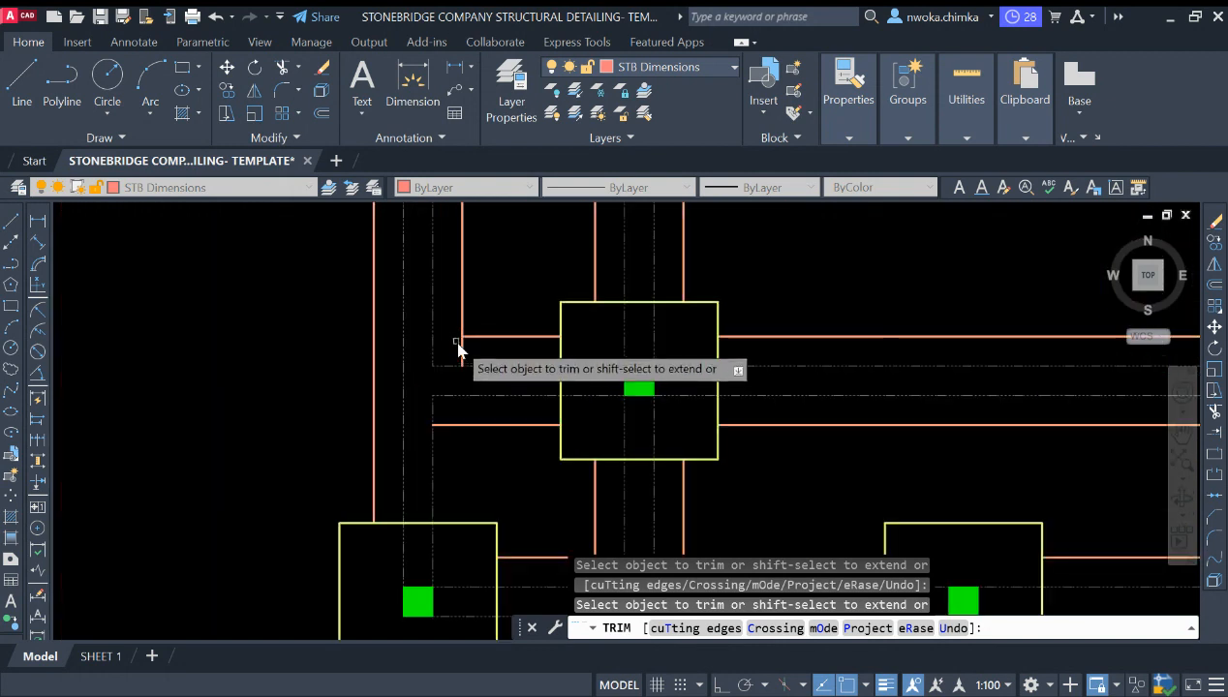
{"action": "left_click", "coordinate": [453, 346]}
{"action": "left_click", "coordinate": [470, 349]}
Trim the overlapping beam lines at both corners of the bottom row's central T-junction, between its second and third footings
{"action": "scroll", "coordinate": [395, 366], "scroll_direction": "down", "scroll_amount": 5}
{"action": "middle_click_drag", "start_coordinate": [678, 376], "coordinate": [601, 397]}
{"action": "scroll", "coordinate": [513, 445], "scroll_direction": "up", "scroll_amount": 6}
{"action": "left_click", "coordinate": [529, 432]}
{"action": "left_click", "coordinate": [528, 445]}
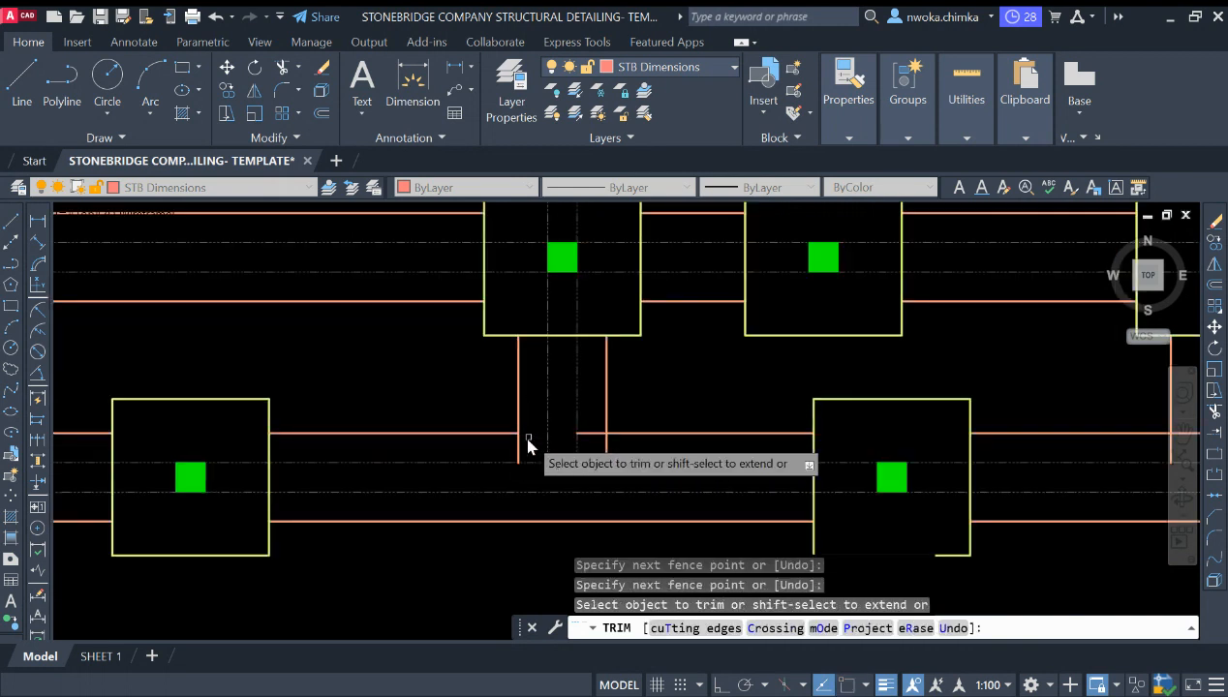
{"action": "left_click", "coordinate": [598, 447]}
{"action": "left_click", "coordinate": [620, 446]}
{"action": "scroll", "coordinate": [550, 472], "scroll_direction": "down", "scroll_amount": 5}
Trim the overlapping beam lines at both corners of the bottom row's last T-junction, between its third and fourth footings
{"action": "middle_click_drag", "start_coordinate": [854, 393], "coordinate": [791, 423]}
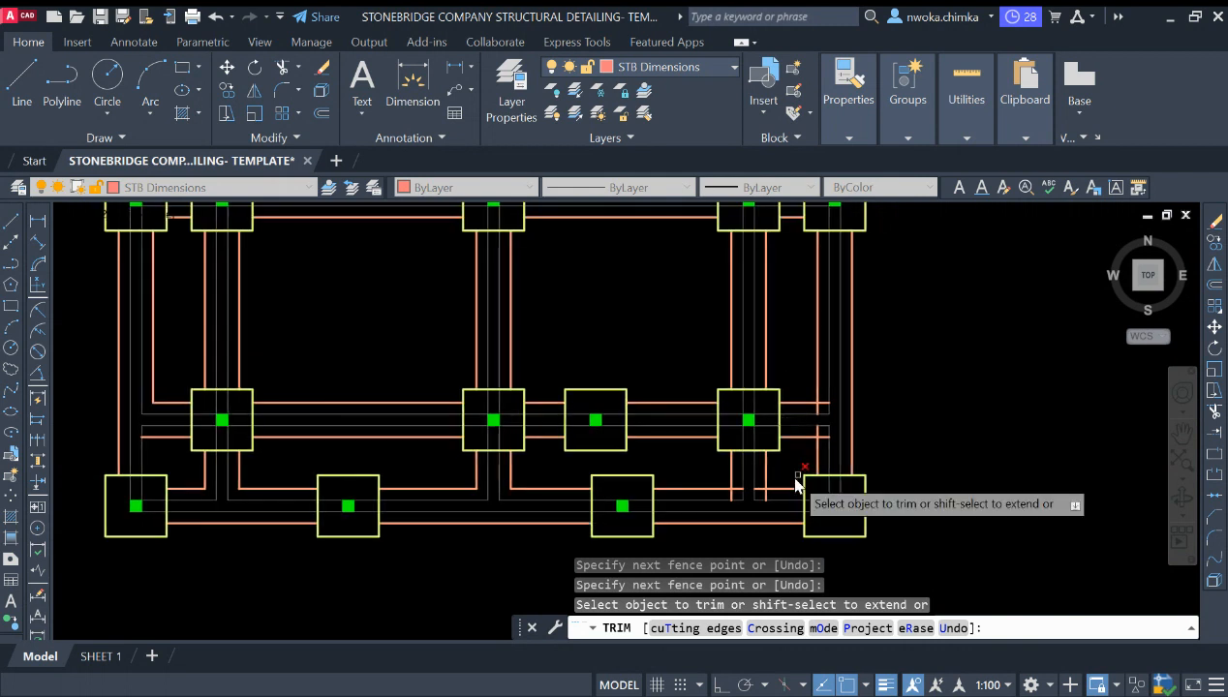
{"action": "scroll", "coordinate": [769, 496], "scroll_direction": "up", "scroll_amount": 6}
{"action": "left_click", "coordinate": [712, 483]}
{"action": "left_click", "coordinate": [709, 468]}
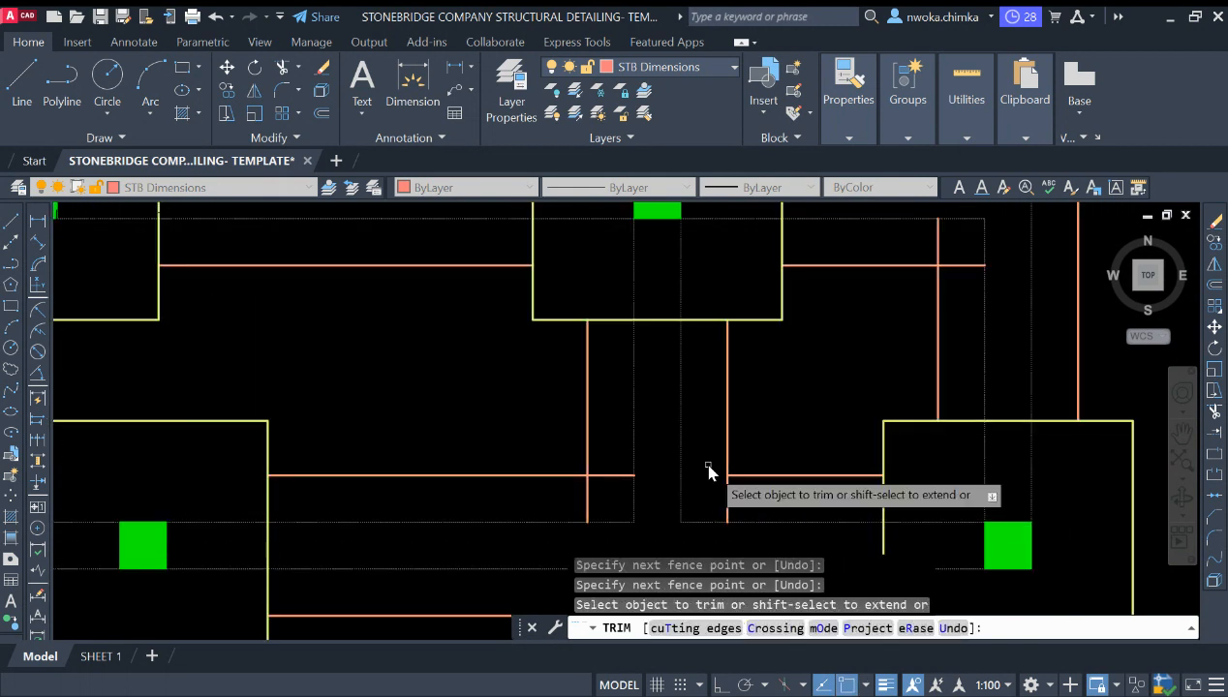
{"action": "left_click", "coordinate": [727, 492]}
{"action": "left_click", "coordinate": [619, 479]}
{"action": "left_click", "coordinate": [587, 504]}
{"action": "key", "text": "Return"}
Trim the overlapping beam lines at both corners where the second-lowest beam row meets the right edge beam
{"action": "scroll", "coordinate": [608, 482], "scroll_direction": "down", "scroll_amount": 4}
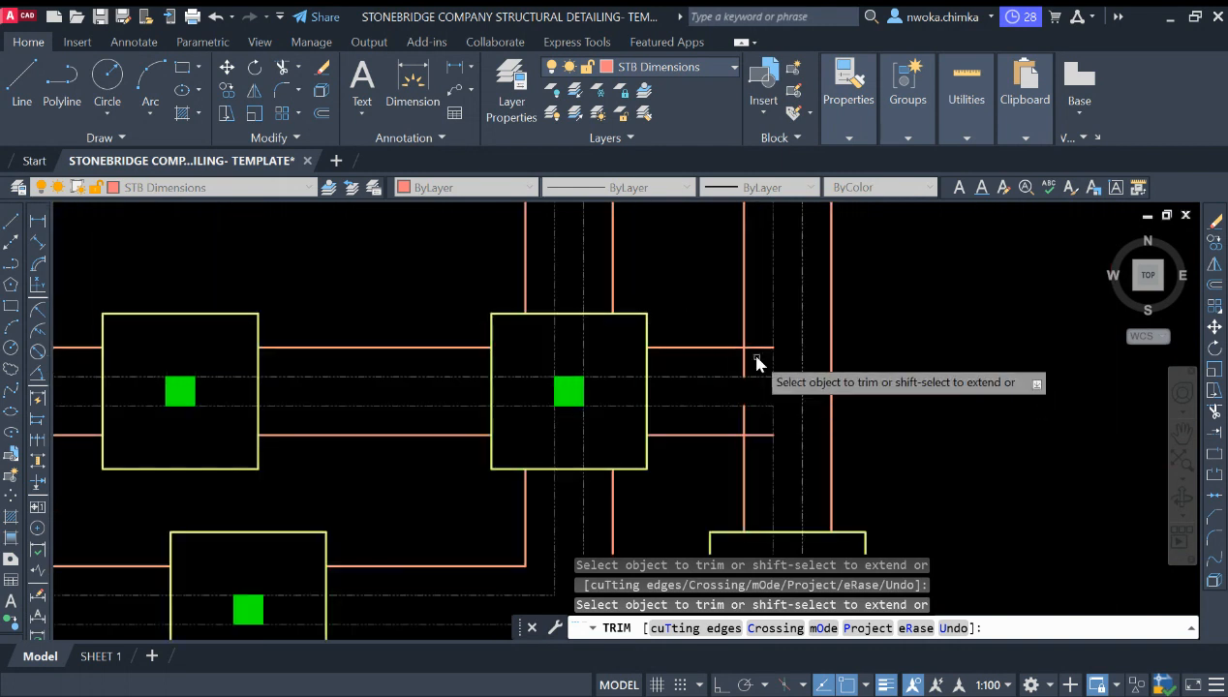
{"action": "left_click", "coordinate": [759, 369]}
{"action": "left_click", "coordinate": [757, 343]}
{"action": "key", "text": "Return"}
{"action": "left_click_drag", "start_coordinate": [722, 366], "coordinate": [720, 366]}
{"action": "scroll", "coordinate": [759, 421], "scroll_direction": "up", "scroll_amount": 2}
{"action": "left_click_drag", "start_coordinate": [759, 422], "coordinate": [760, 465]}
{"action": "left_click_drag", "start_coordinate": [763, 429], "coordinate": [718, 431]}
{"action": "scroll", "coordinate": [753, 453], "scroll_direction": "down", "scroll_amount": 4}
Trim both corners where the upper two-footing beam row meets the right edge beam, and end the Trim command
{"action": "scroll", "coordinate": [758, 460], "scroll_direction": "down", "scroll_amount": 3}
{"action": "scroll", "coordinate": [784, 406], "scroll_direction": "up", "scroll_amount": 3}
{"action": "scroll", "coordinate": [783, 357], "scroll_direction": "down", "scroll_amount": 2}
{"action": "mouse_move", "coordinate": [816, 389]}
{"action": "middle_mouse_down"}
{"action": "mouse_move", "coordinate": [901, 395]}
{"action": "mouse_move", "coordinate": [882, 471]}
{"action": "middle_mouse_up"}
{"action": "scroll", "coordinate": [803, 331], "scroll_direction": "up", "scroll_amount": 3}
{"action": "scroll", "coordinate": [690, 293], "scroll_direction": "up", "scroll_amount": 2}
{"action": "left_click", "coordinate": [689, 286]}
{"action": "left_click", "coordinate": [680, 298]}
{"action": "left_click", "coordinate": [680, 357]}
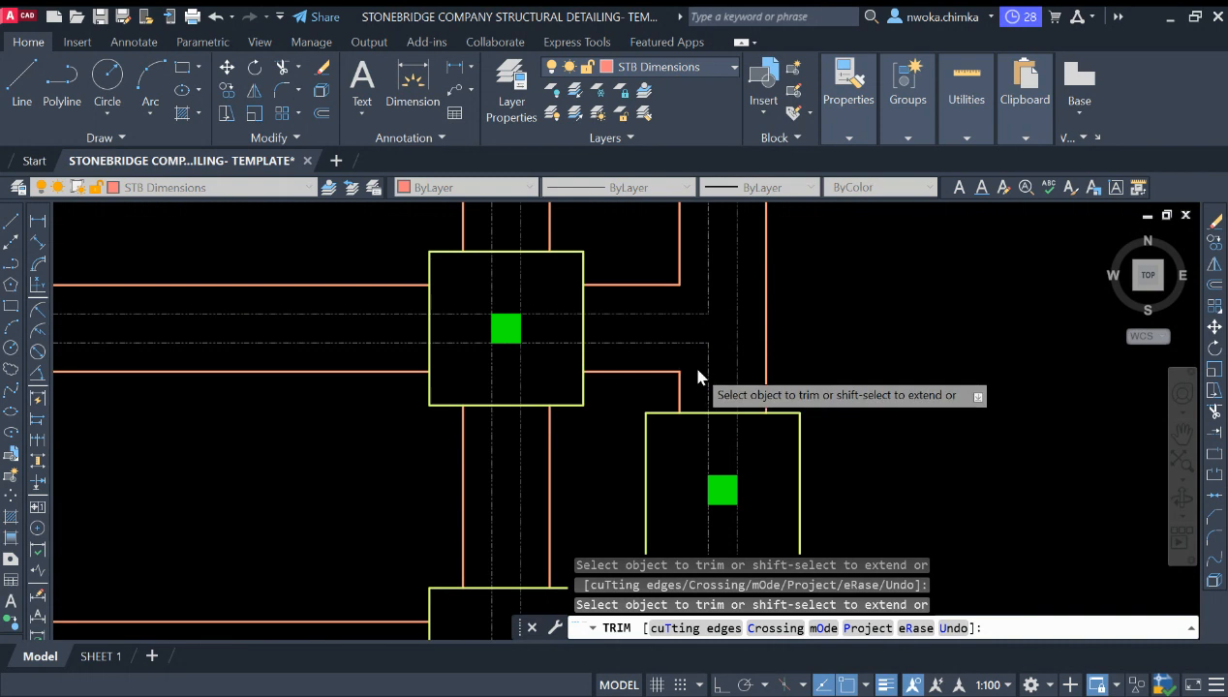
{"action": "scroll", "coordinate": [813, 373], "scroll_direction": "down", "scroll_amount": 4}
{"action": "mouse_move", "coordinate": [819, 377]}
{"action": "middle_mouse_down"}
{"action": "mouse_move", "coordinate": [807, 308]}
{"action": "mouse_move", "coordinate": [787, 291]}
{"action": "mouse_move", "coordinate": [786, 382]}
{"action": "middle_mouse_up"}
{"action": "scroll", "coordinate": [693, 356], "scroll_direction": "down", "scroll_amount": 2}
{"action": "key", "text": "Escape"}
Examine the column and footing labels in the reference foundation plan and compare them with the new plan
{"action": "scroll", "coordinate": [621, 282], "scroll_direction": "up", "scroll_amount": 4}
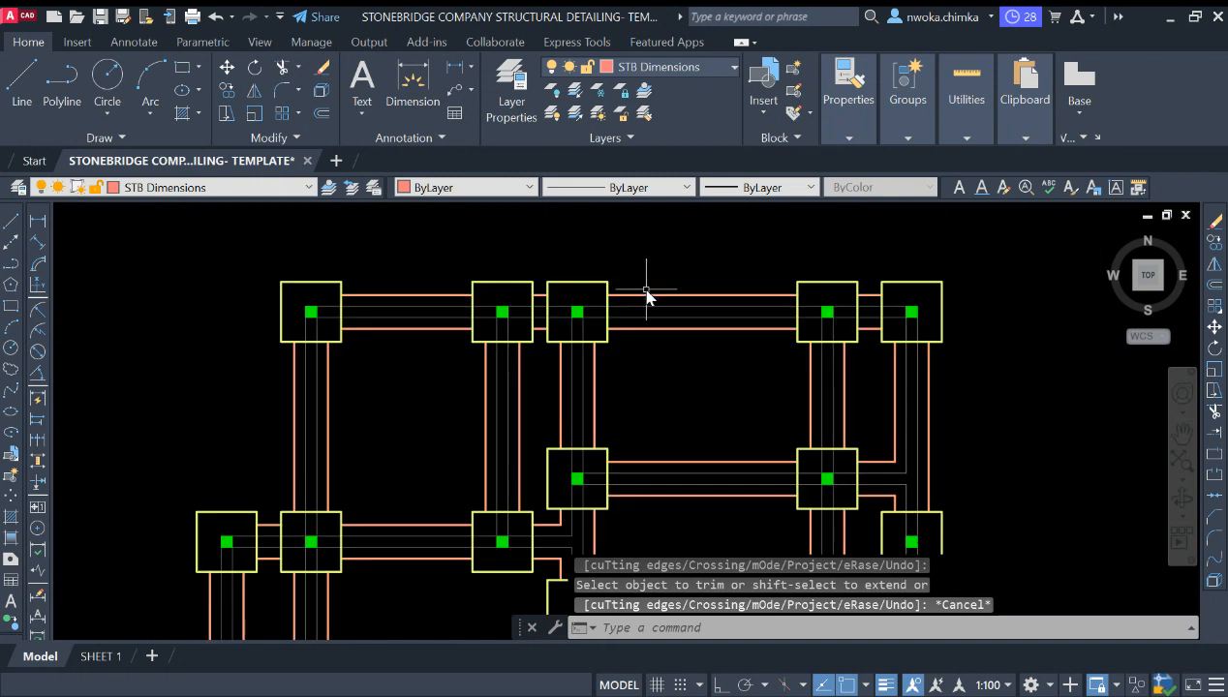
{"action": "scroll", "coordinate": [697, 310], "scroll_direction": "down", "scroll_amount": 8}
{"action": "middle_click_drag", "start_coordinate": [471, 339], "coordinate": [675, 347]}
{"action": "scroll", "coordinate": [493, 341], "scroll_direction": "up", "scroll_amount": 6}
{"action": "scroll", "coordinate": [501, 330], "scroll_direction": "up", "scroll_amount": 6}
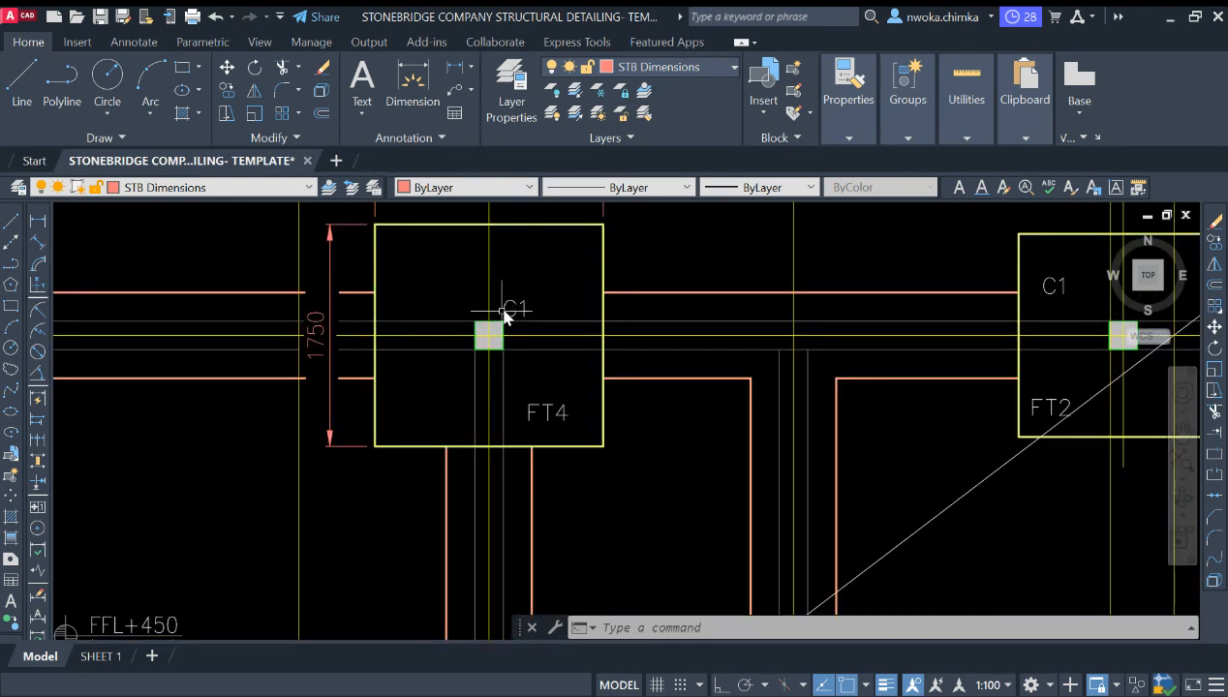
{"action": "scroll", "coordinate": [422, 401], "scroll_direction": "down", "scroll_amount": 5}
{"action": "scroll", "coordinate": [727, 364], "scroll_direction": "down", "scroll_amount": 2}
{"action": "middle_click_drag", "start_coordinate": [727, 364], "coordinate": [370, 343]}
{"action": "scroll", "coordinate": [387, 344], "scroll_direction": "down", "scroll_amount": 2}
{"action": "scroll", "coordinate": [839, 303], "scroll_direction": "up", "scroll_amount": 4}
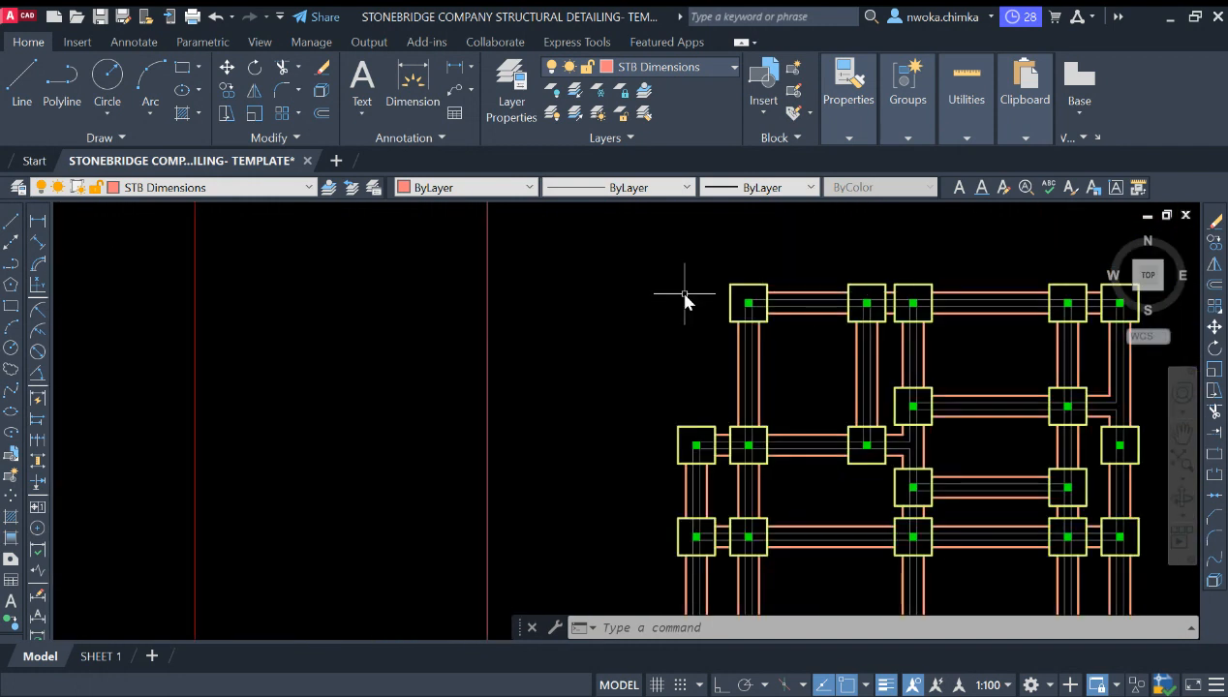
Check the footing's plan, elevation and dimension table in the inserted calculation sheet
{"action": "scroll", "coordinate": [818, 292], "scroll_direction": "down", "scroll_amount": 3}
{"action": "scroll", "coordinate": [430, 324], "scroll_direction": "down", "scroll_amount": 2}
{"action": "scroll", "coordinate": [666, 351], "scroll_direction": "down", "scroll_amount": 2}
{"action": "scroll", "coordinate": [266, 350], "scroll_direction": "down", "scroll_amount": 3}
{"action": "mouse_move", "coordinate": [644, 395]}
{"action": "middle_mouse_down"}
{"action": "mouse_move", "coordinate": [504, 397]}
{"action": "mouse_move", "coordinate": [348, 367]}
{"action": "middle_mouse_up"}
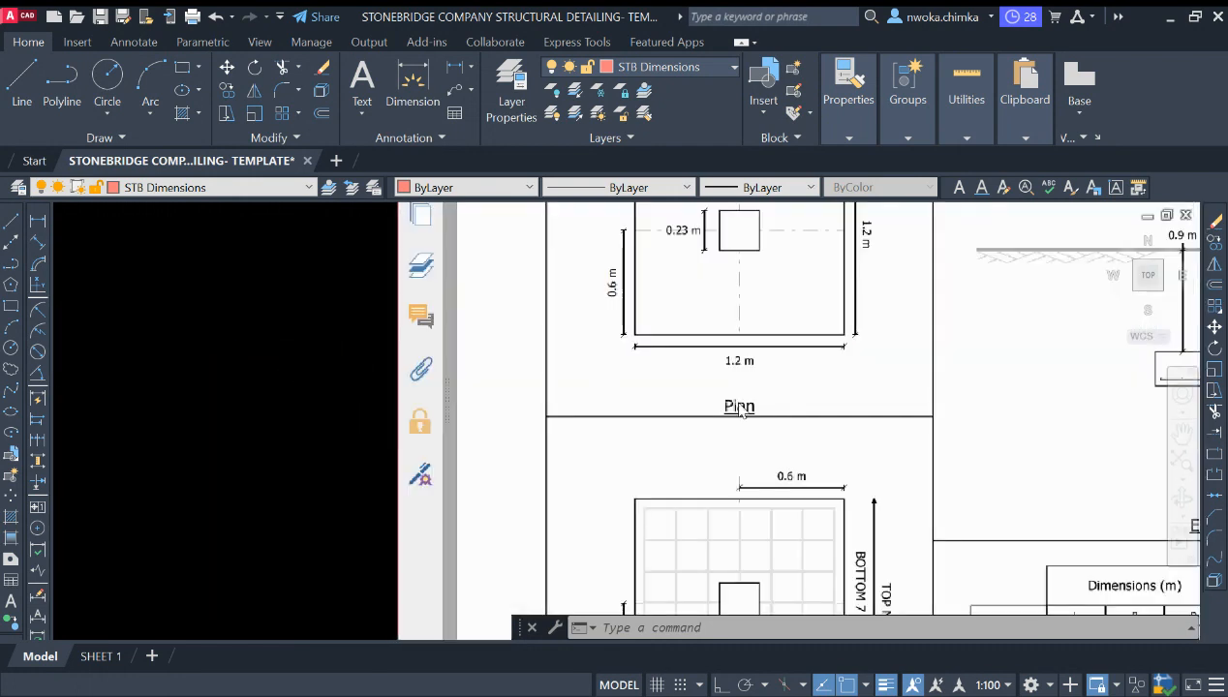
{"action": "scroll", "coordinate": [860, 385], "scroll_direction": "down", "scroll_amount": 2}
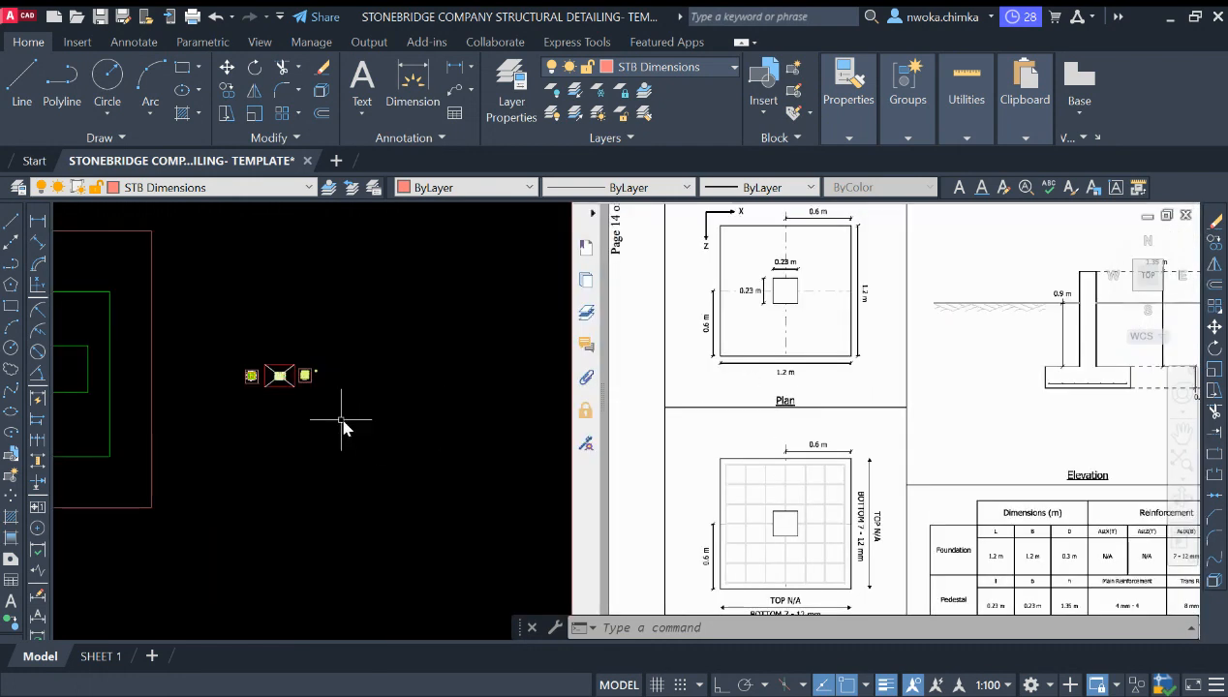
Erase the stray footing square lying outside the border, east of the new foundation plan
{"action": "middle_click_drag", "start_coordinate": [325, 410], "coordinate": [740, 404]}
{"action": "scroll", "coordinate": [699, 394], "scroll_direction": "up", "scroll_amount": 2}
{"action": "scroll", "coordinate": [750, 350], "scroll_direction": "up", "scroll_amount": 10}
{"action": "scroll", "coordinate": [881, 306], "scroll_direction": "up", "scroll_amount": 2}
{"action": "left_click", "coordinate": [945, 274]}
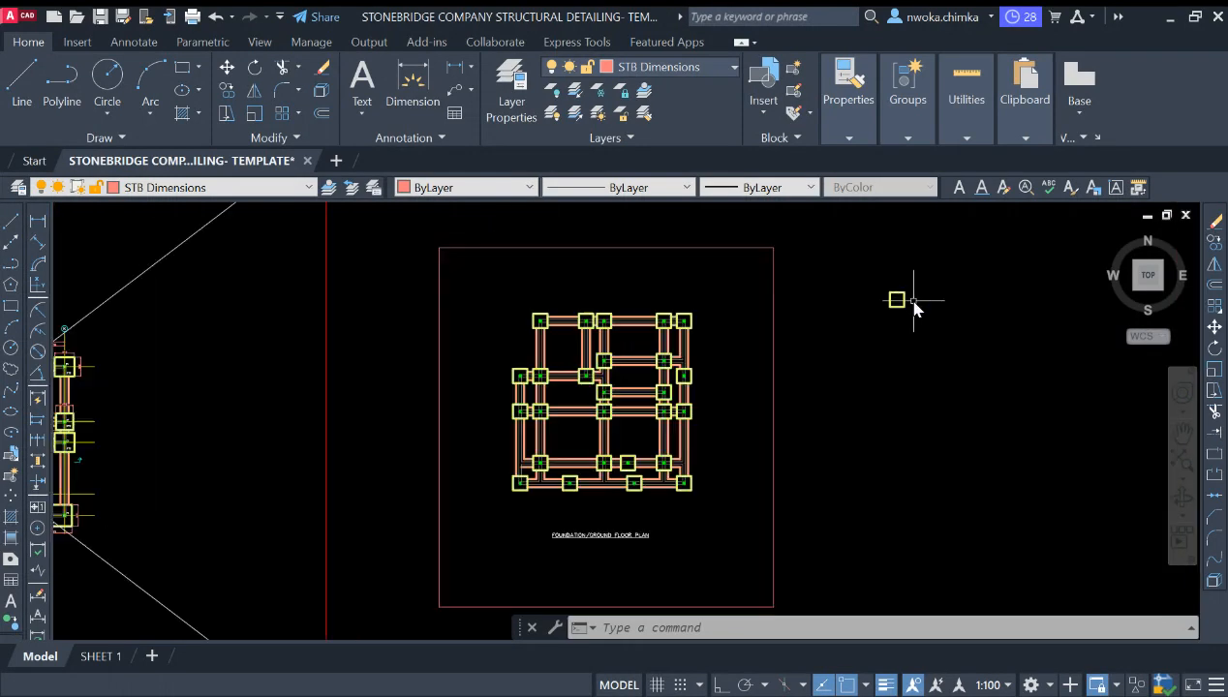
{"action": "left_click", "coordinate": [887, 332]}
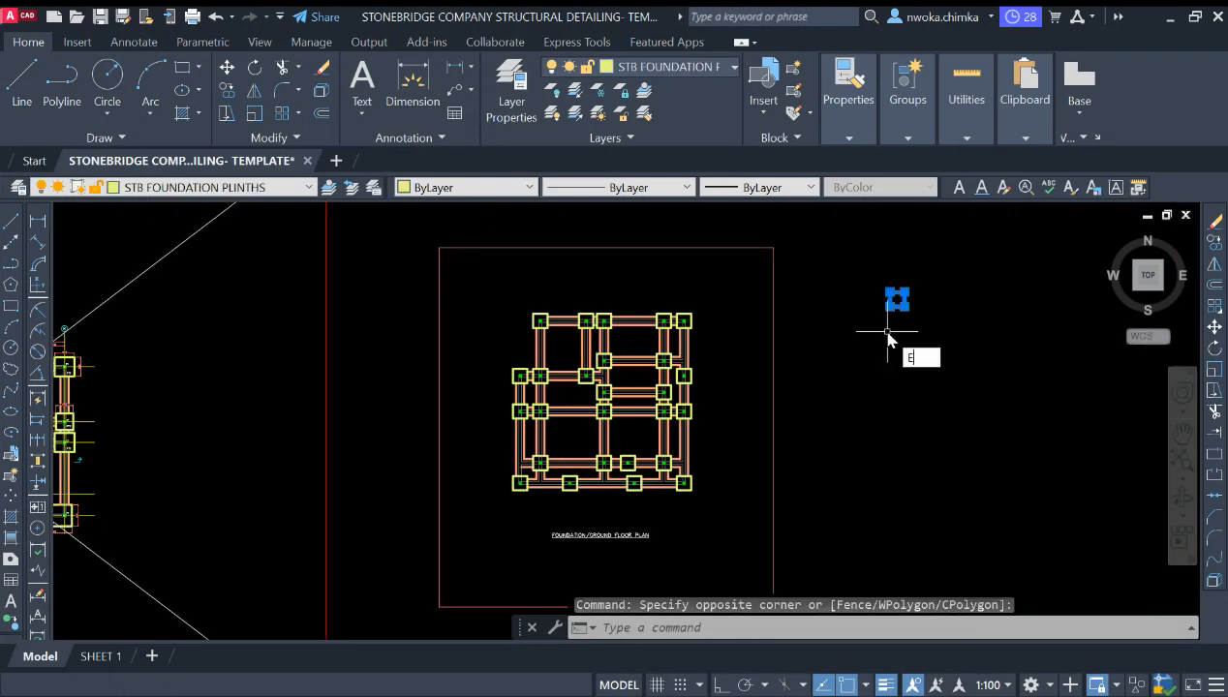
{"action": "type", "text": "E"}
{"action": "key", "text": "Return"}
{"action": "scroll", "coordinate": [908, 329], "scroll_direction": "down", "scroll_amount": 4}
{"action": "scroll", "coordinate": [803, 403], "scroll_direction": "up", "scroll_amount": 4}
{"action": "left_click", "coordinate": [809, 412]}
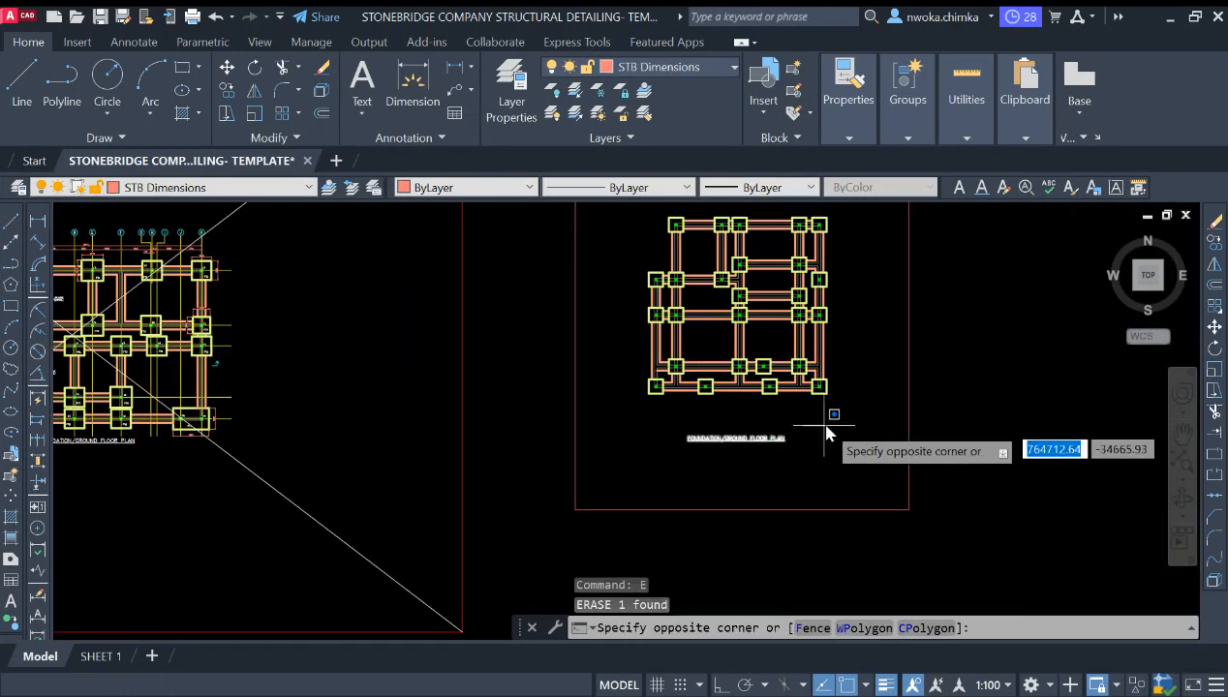
{"action": "key", "text": "Escape"}
Copy the FT2 label from the reference plan's footing at grid C5 into the new plan's top-row westernmost footing
{"action": "scroll", "coordinate": [819, 457], "scroll_direction": "down", "scroll_amount": 3}
{"action": "scroll", "coordinate": [535, 397], "scroll_direction": "up", "scroll_amount": 6}
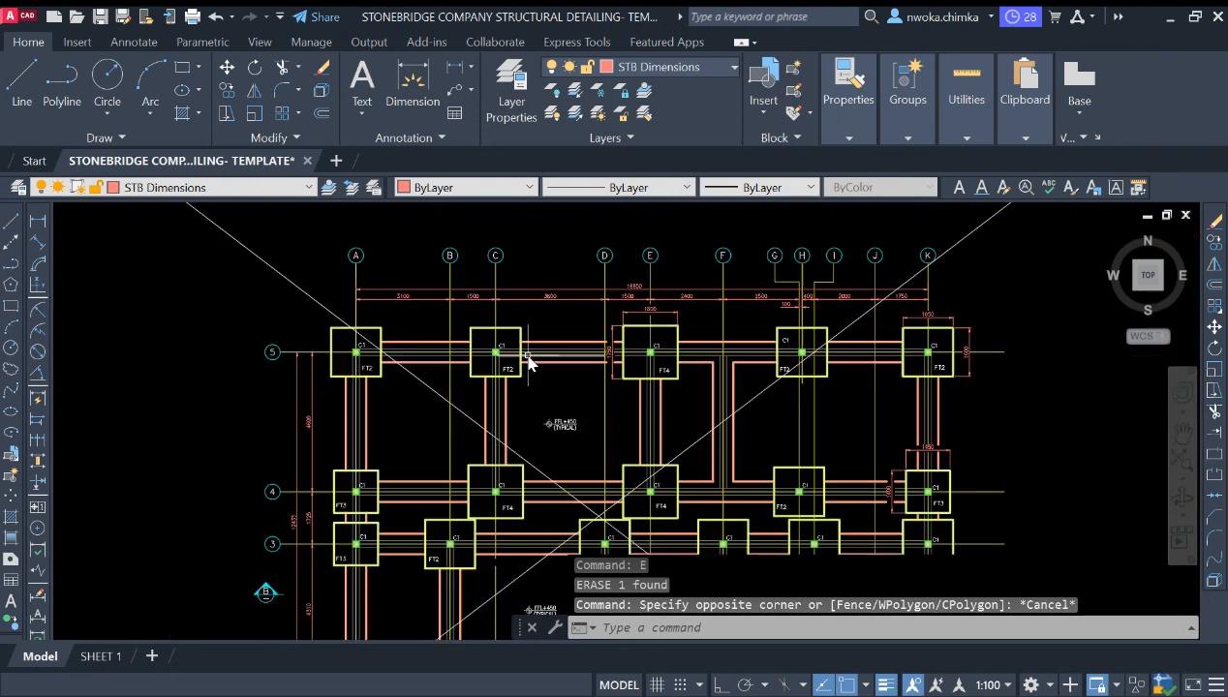
{"action": "left_click", "coordinate": [494, 391]}
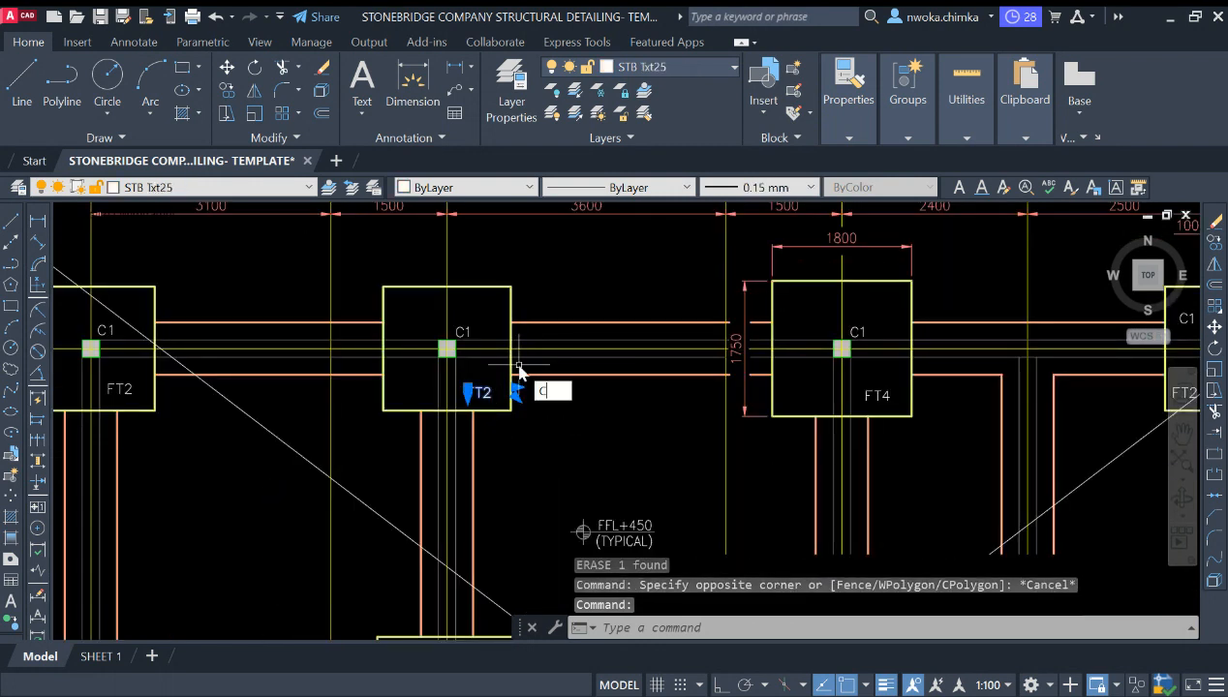
{"action": "key", "text": "Return"}
{"action": "scroll", "coordinate": [479, 392], "scroll_direction": "up", "scroll_amount": 2}
{"action": "left_click", "coordinate": [463, 388]}
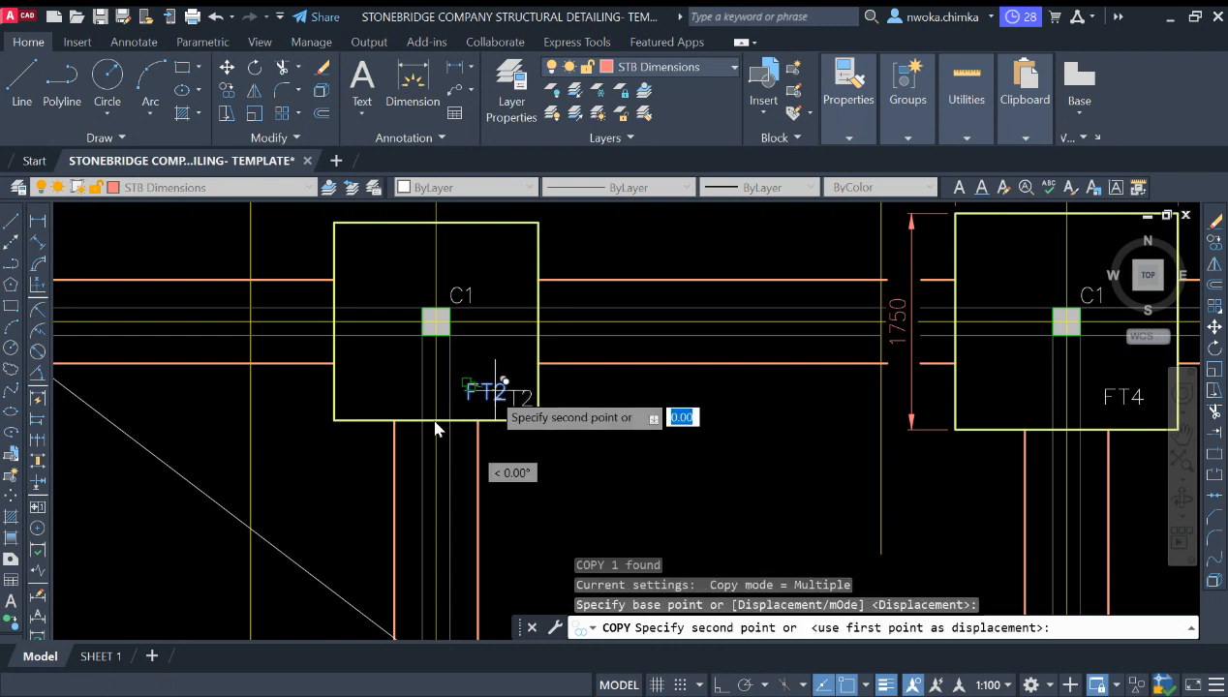
{"action": "scroll", "coordinate": [231, 399], "scroll_direction": "down", "scroll_amount": 6}
{"action": "scroll", "coordinate": [800, 332], "scroll_direction": "up", "scroll_amount": 6}
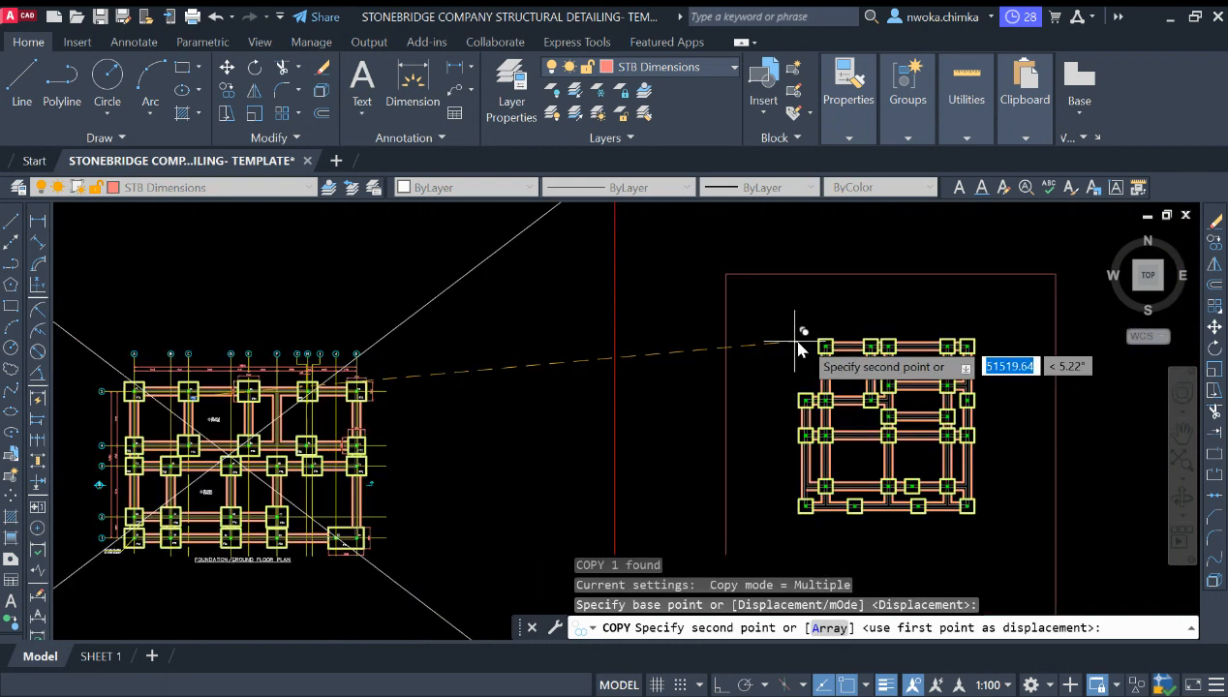
{"action": "scroll", "coordinate": [884, 360], "scroll_direction": "up", "scroll_amount": 4}
{"action": "scroll", "coordinate": [733, 442], "scroll_direction": "up", "scroll_amount": 2}
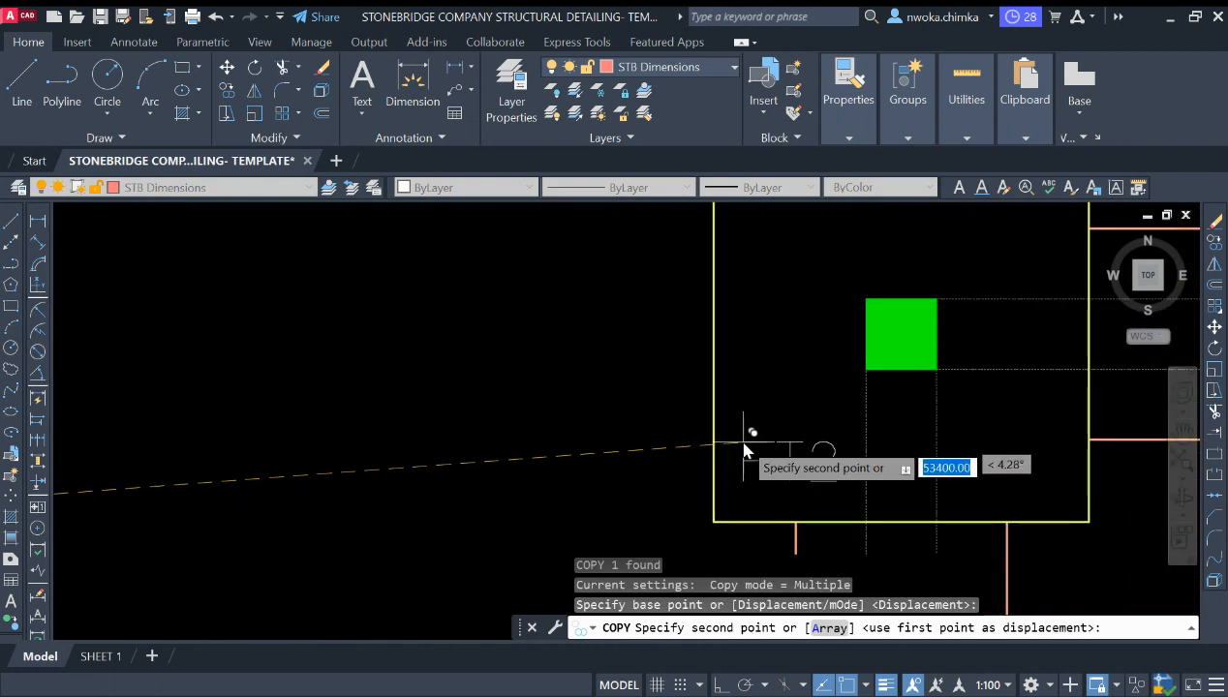
{"action": "left_click", "coordinate": [802, 450]}
{"action": "key", "text": "Escape"}
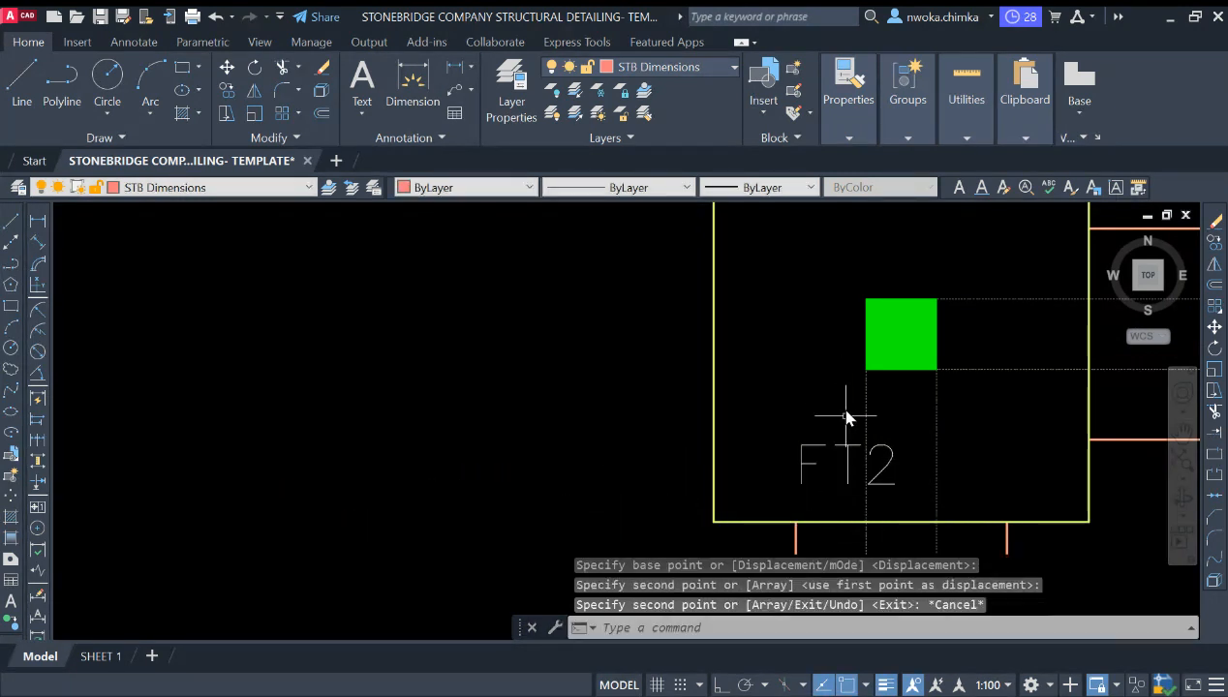
Move the copied FT2 label closer to the footing's lower-left corner, clear of the column's projection lines
{"action": "scroll", "coordinate": [845, 416], "scroll_direction": "down", "scroll_amount": 2}
{"action": "middle_click_drag", "start_coordinate": [842, 392], "coordinate": [734, 340]}
{"action": "left_click", "coordinate": [735, 372]}
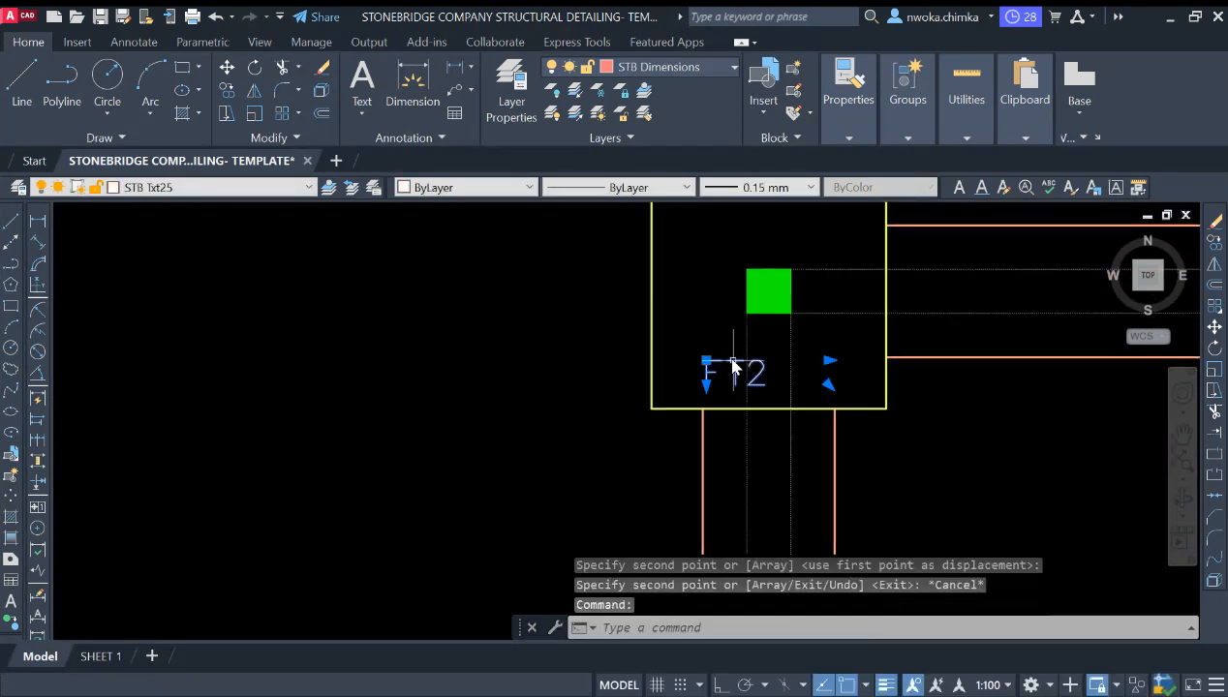
{"action": "type", "text": "m"}
{"action": "key", "text": "Return"}
{"action": "scroll", "coordinate": [722, 347], "scroll_direction": "up", "scroll_amount": 2}
{"action": "left_click", "coordinate": [719, 306]}
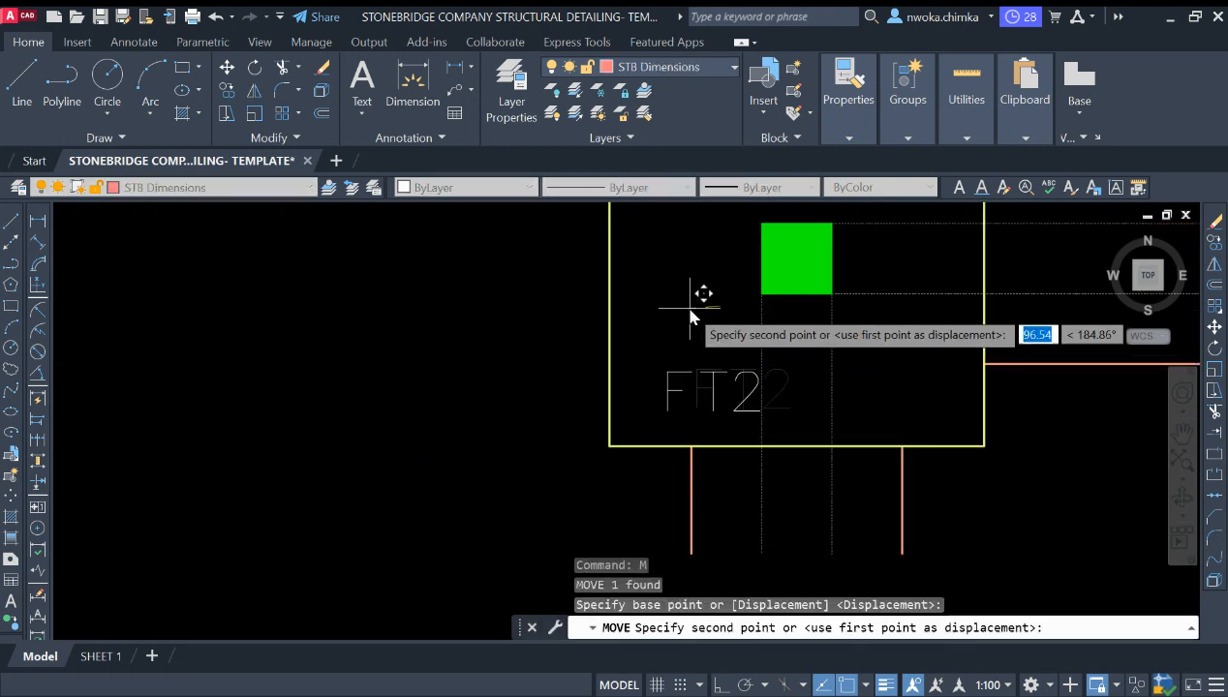
{"action": "left_click", "coordinate": [664, 303]}
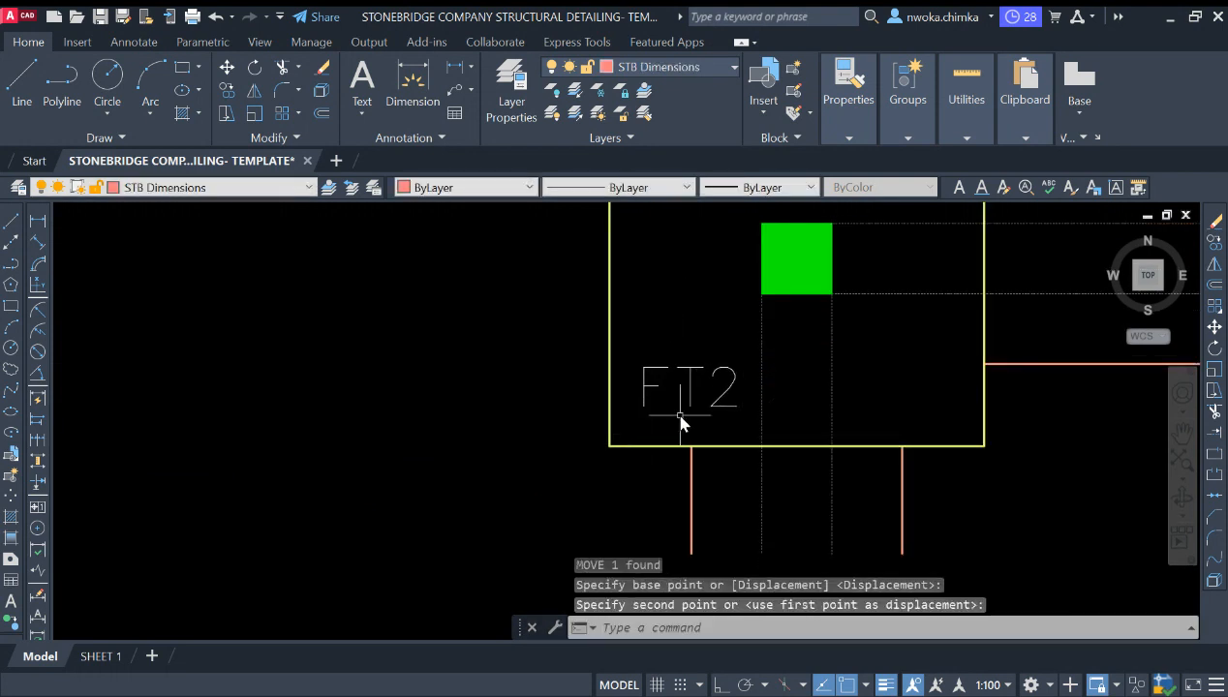
Change the copied footing label's text to FT1
{"action": "scroll", "coordinate": [599, 426], "scroll_direction": "down", "scroll_amount": 2}
{"action": "left_click", "coordinate": [630, 416]}
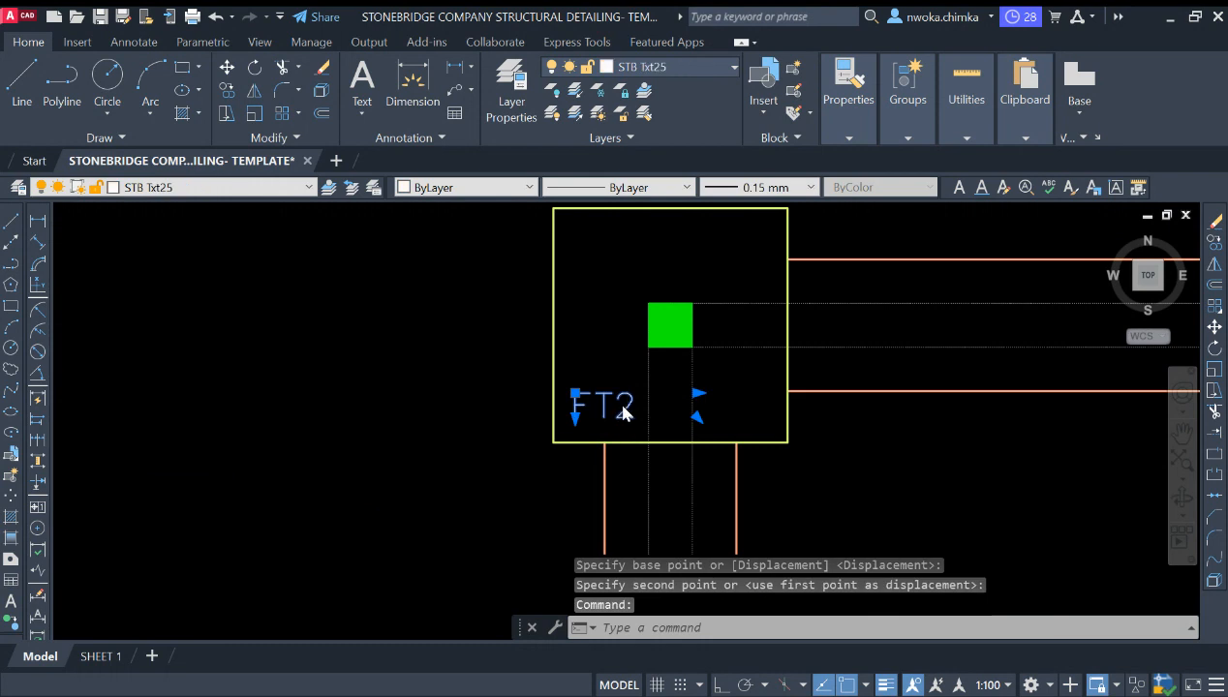
{"action": "double_click", "coordinate": [623, 422]}
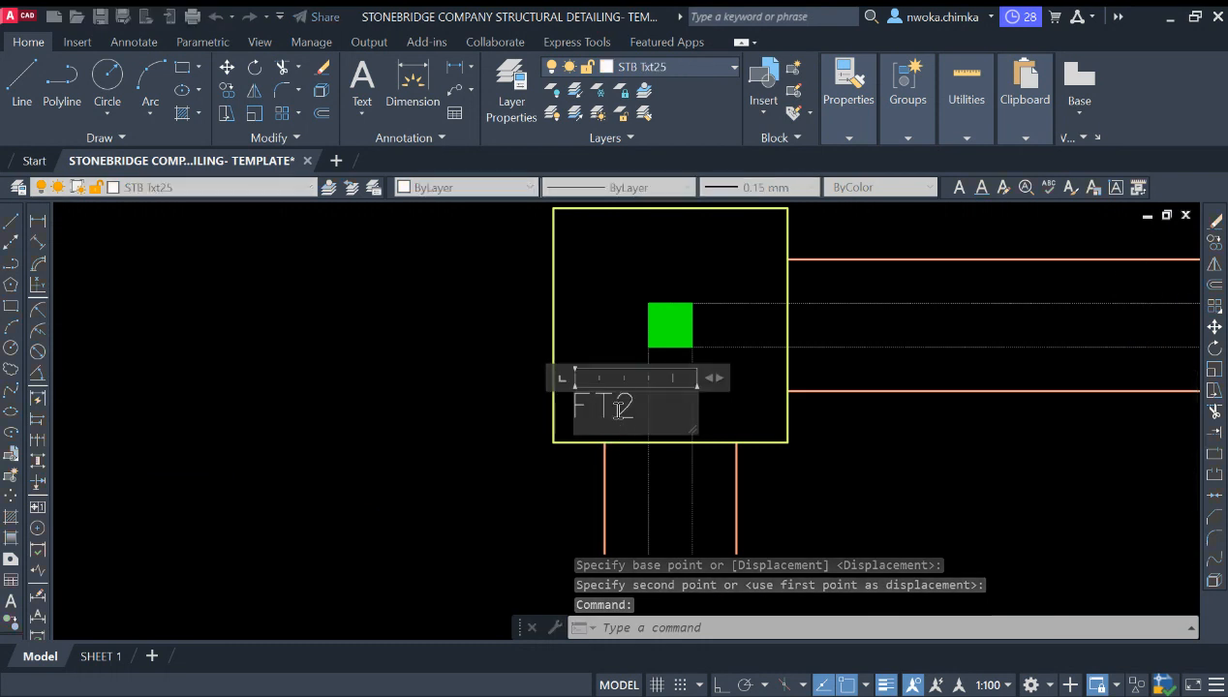
{"action": "left_click_drag", "start_coordinate": [616, 405], "coordinate": [633, 412]}
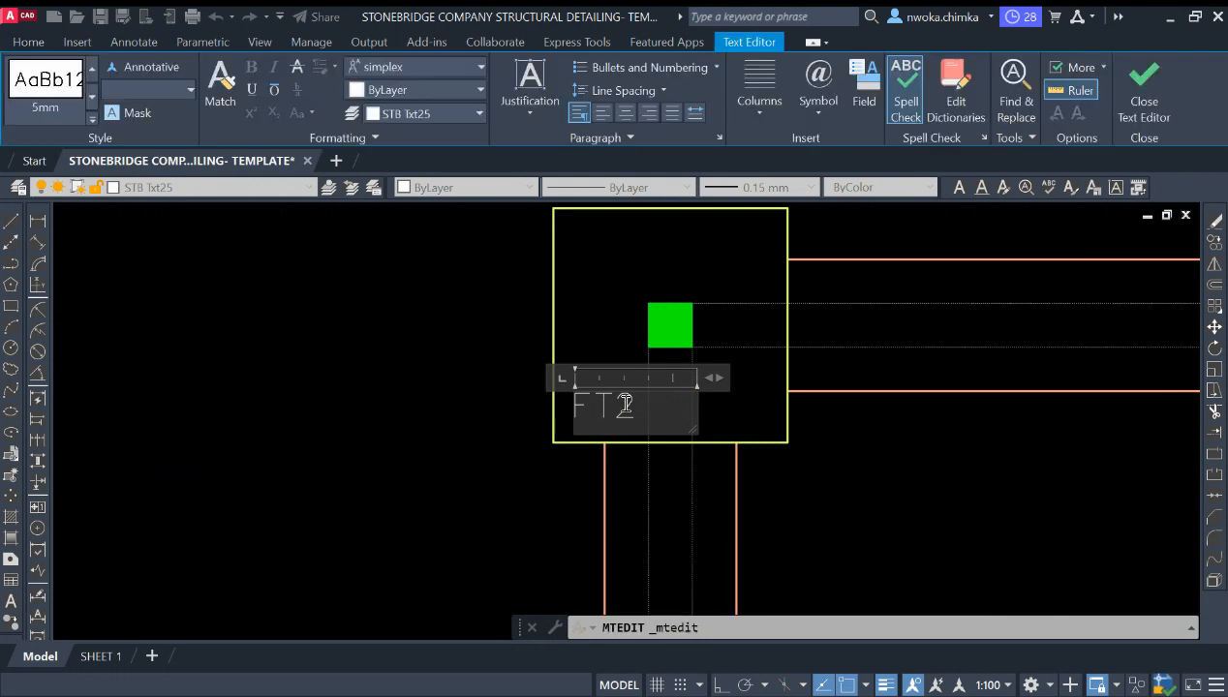
{"action": "type", "text": "1"}
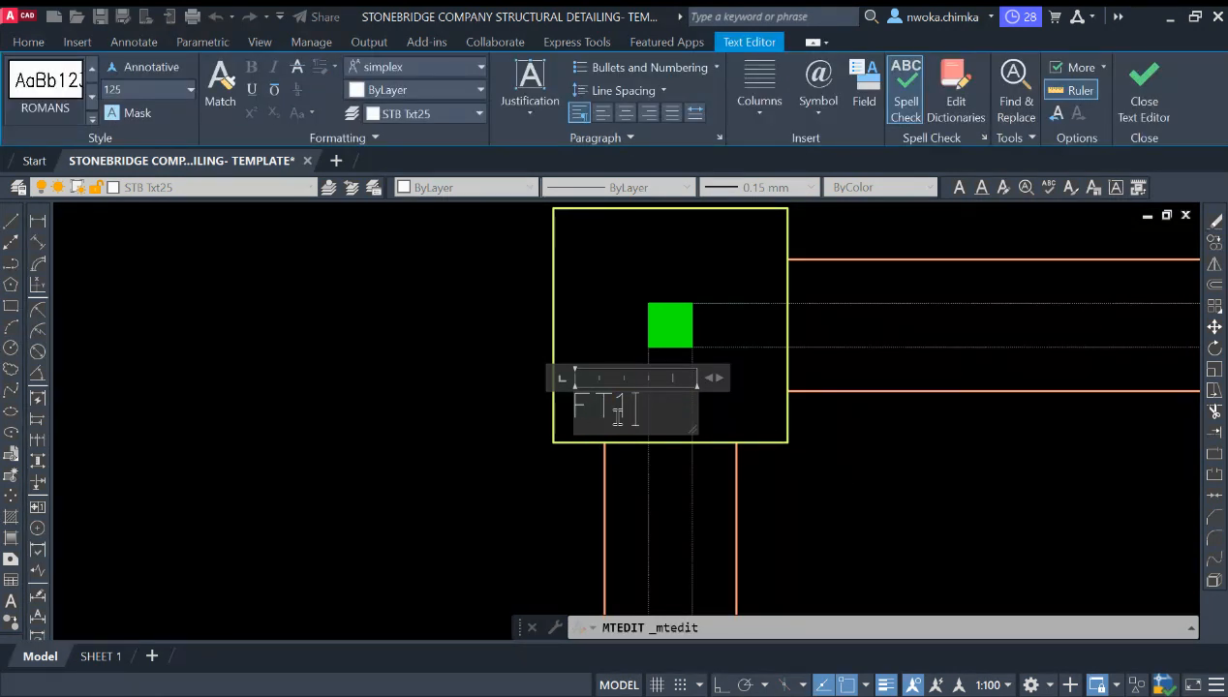
{"action": "left_click", "coordinate": [871, 481]}
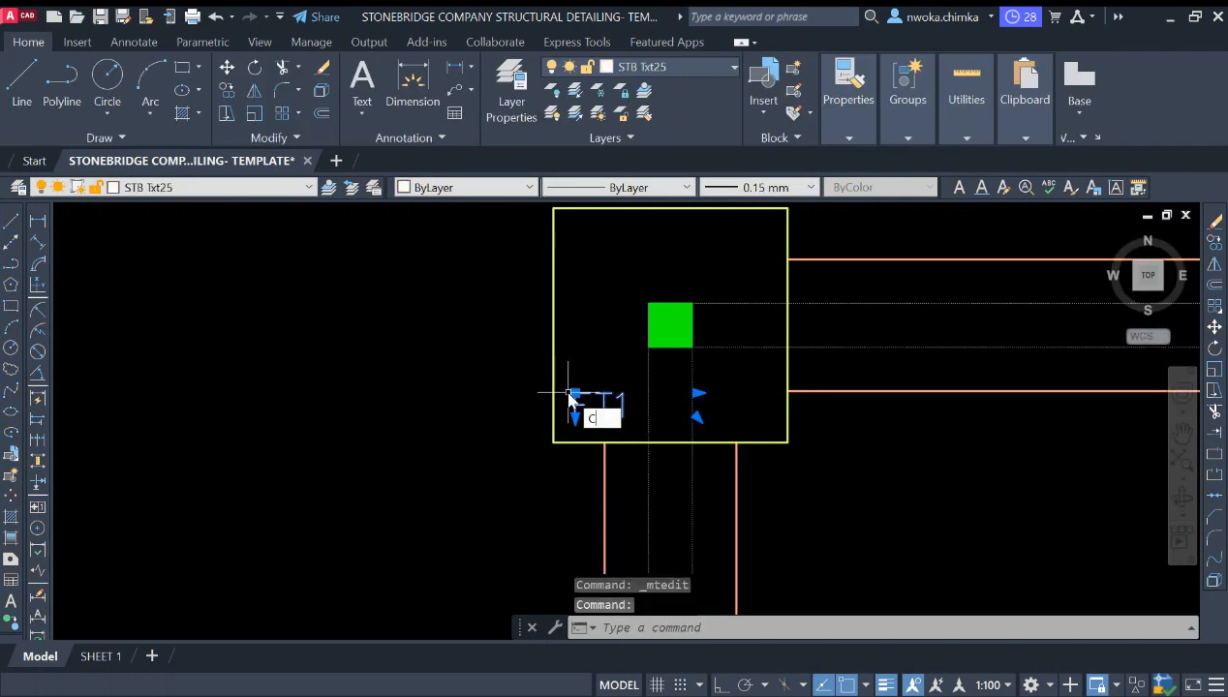
Copy the FT1 label with object snap off into the second and third footings of the top row
{"action": "type", "text": "CO"}
{"action": "key", "text": "Return"}
{"action": "scroll", "coordinate": [585, 395], "scroll_direction": "down", "scroll_amount": 2}
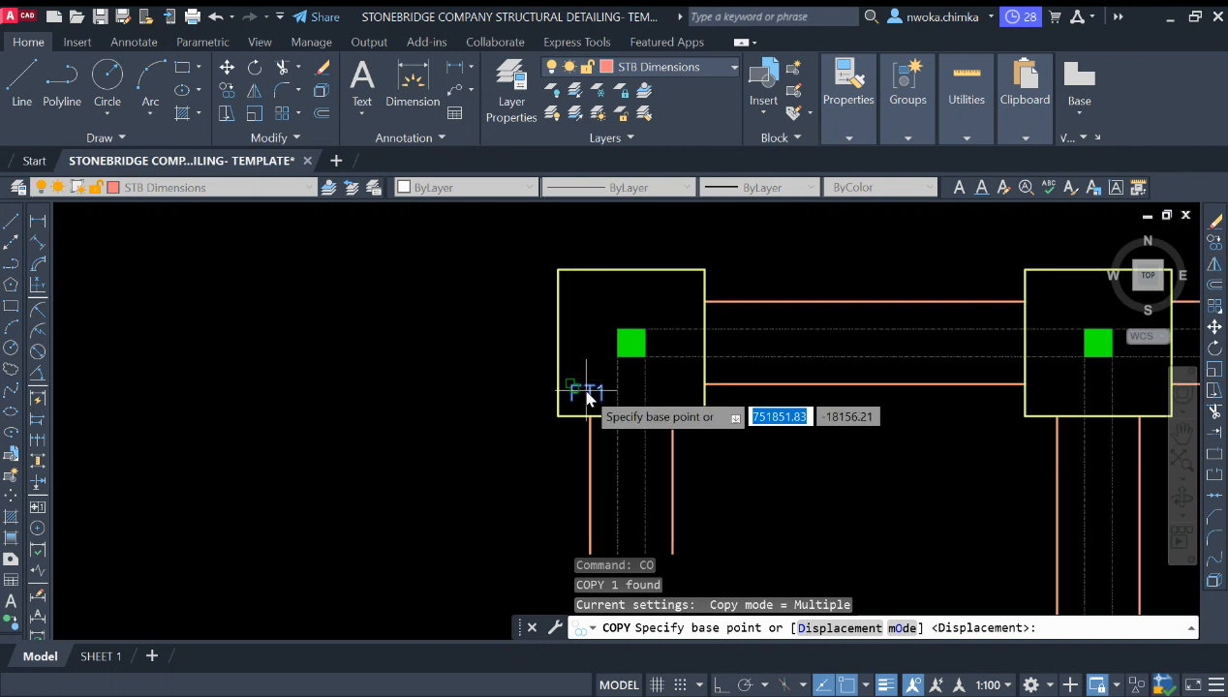
{"action": "scroll", "coordinate": [594, 389], "scroll_direction": "up", "scroll_amount": 5}
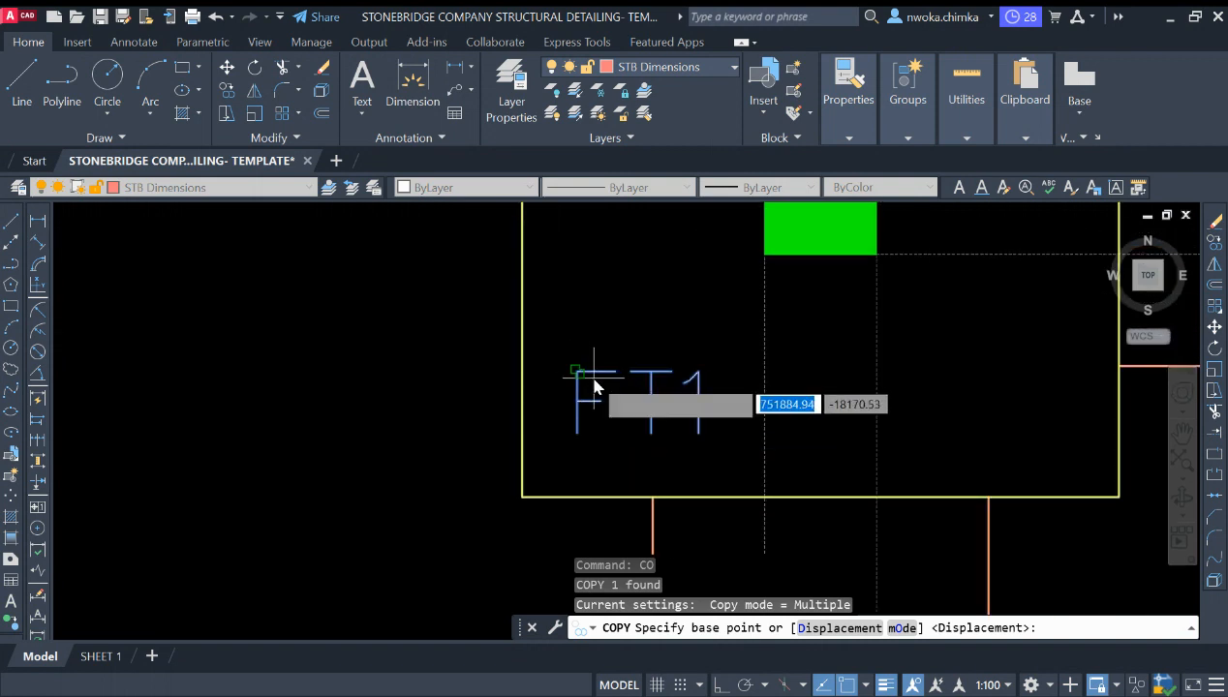
{"action": "left_click", "coordinate": [635, 400]}
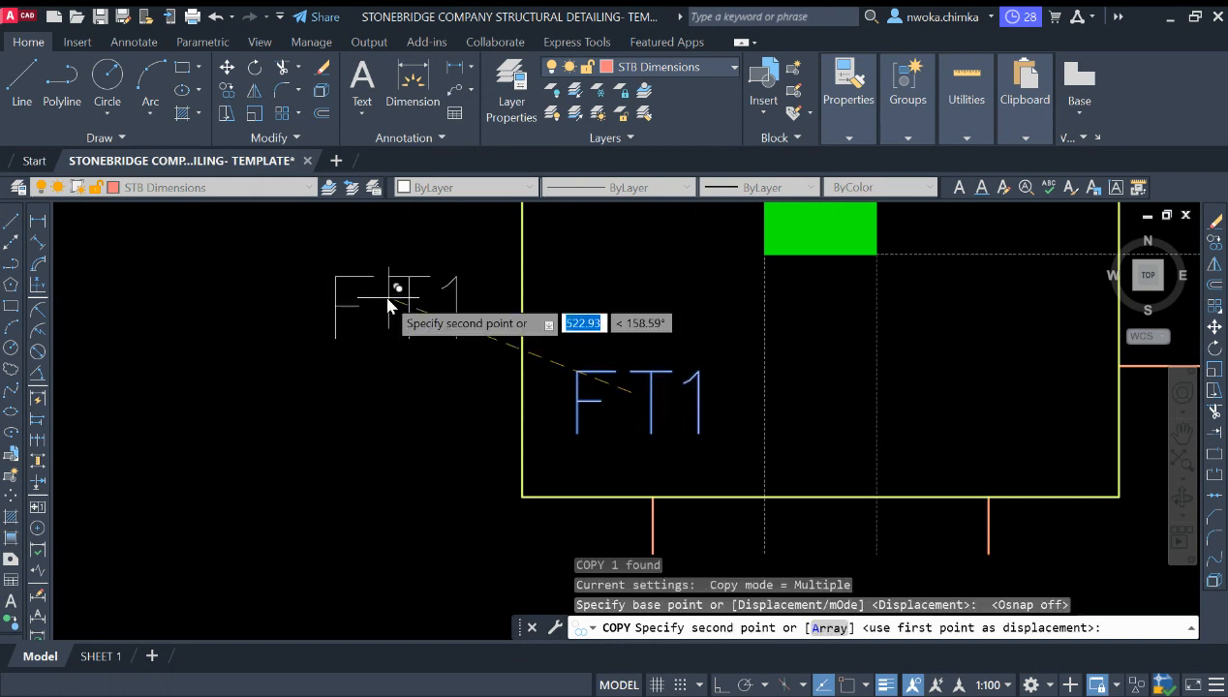
{"action": "scroll", "coordinate": [392, 306], "scroll_direction": "down", "scroll_amount": 4}
{"action": "scroll", "coordinate": [619, 324], "scroll_direction": "up", "scroll_amount": 5}
{"action": "left_click", "coordinate": [658, 312]}
{"action": "scroll", "coordinate": [542, 329], "scroll_direction": "down", "scroll_amount": 4}
{"action": "scroll", "coordinate": [589, 334], "scroll_direction": "up", "scroll_amount": 4}
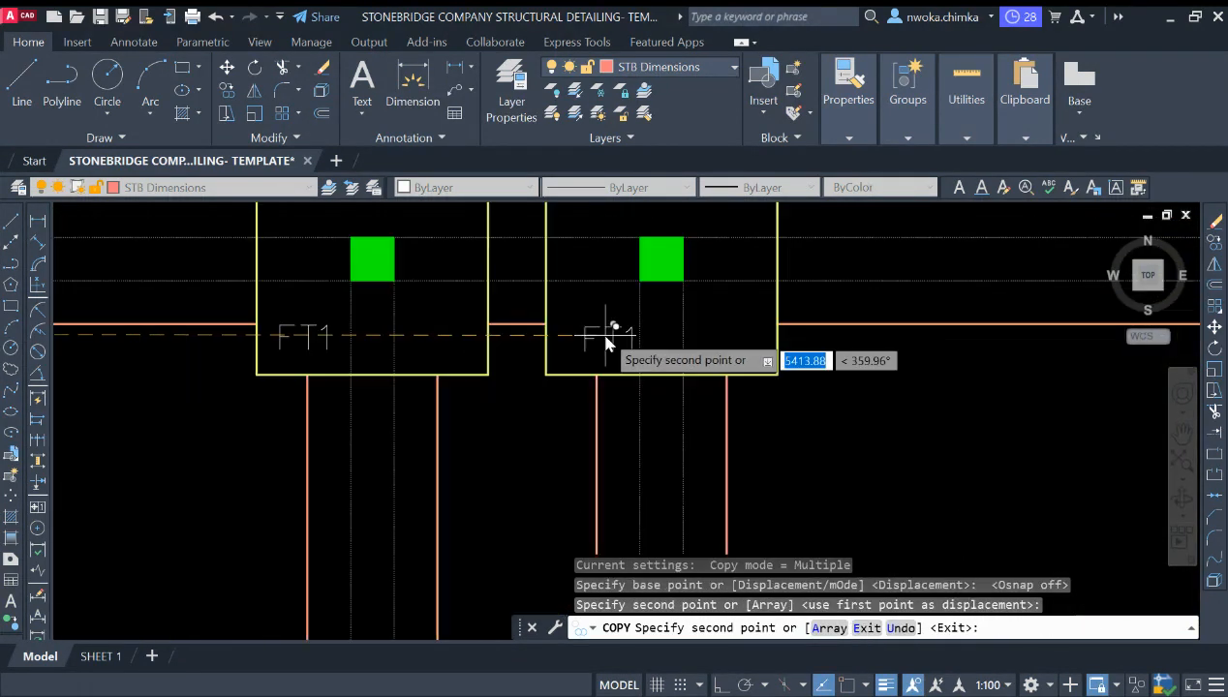
{"action": "left_click", "coordinate": [721, 334]}
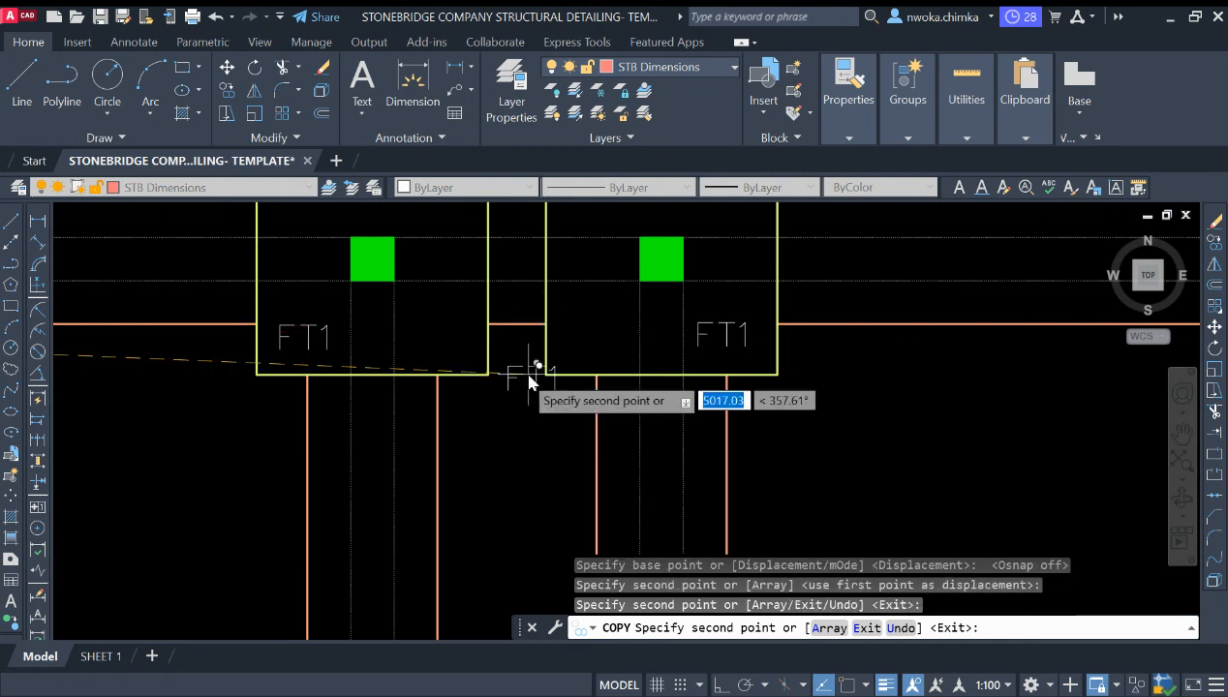
Place another FT1 copy in the lower-left part of the fourth top-row footing and end the Copy command
{"action": "scroll", "coordinate": [505, 320], "scroll_direction": "down", "scroll_amount": 3}
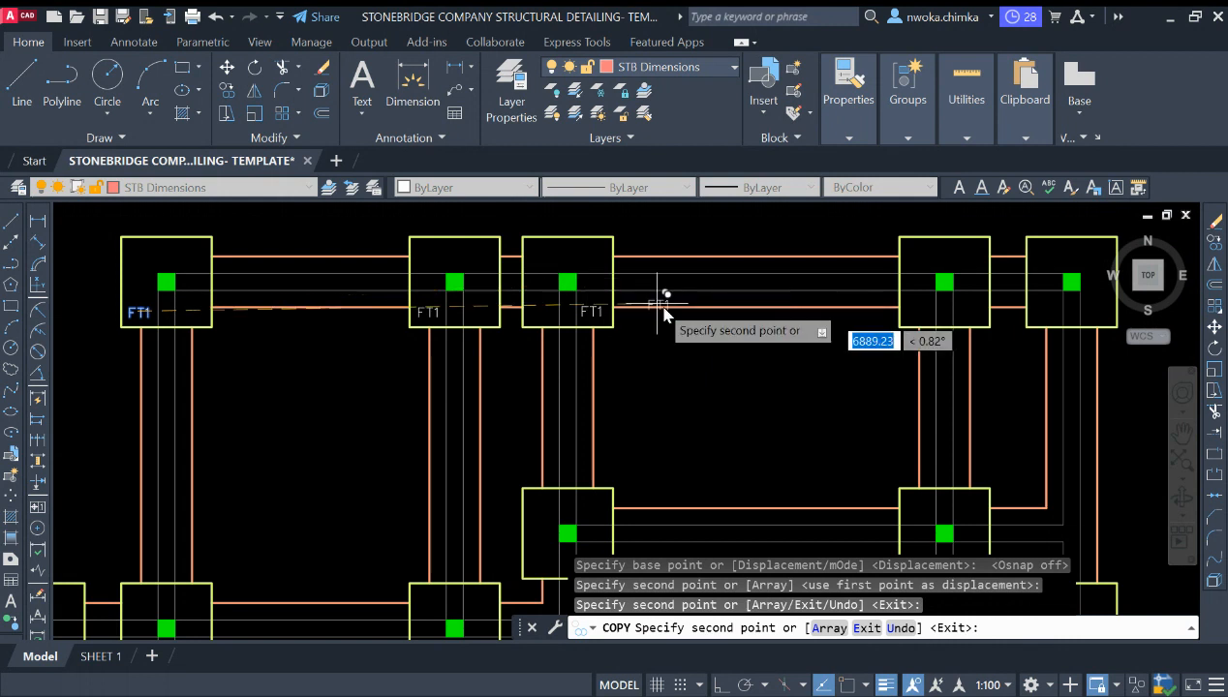
{"action": "middle_click_drag", "start_coordinate": [665, 308], "coordinate": [504, 324]}
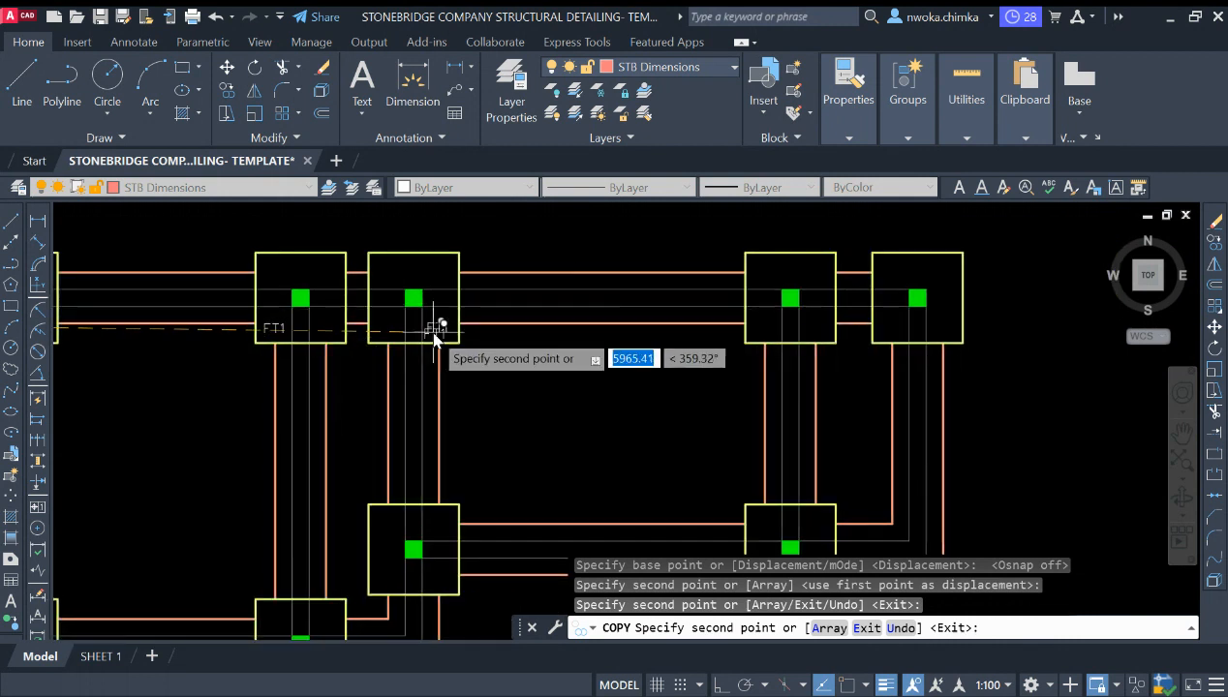
{"action": "scroll", "coordinate": [830, 256], "scroll_direction": "up", "scroll_amount": 2}
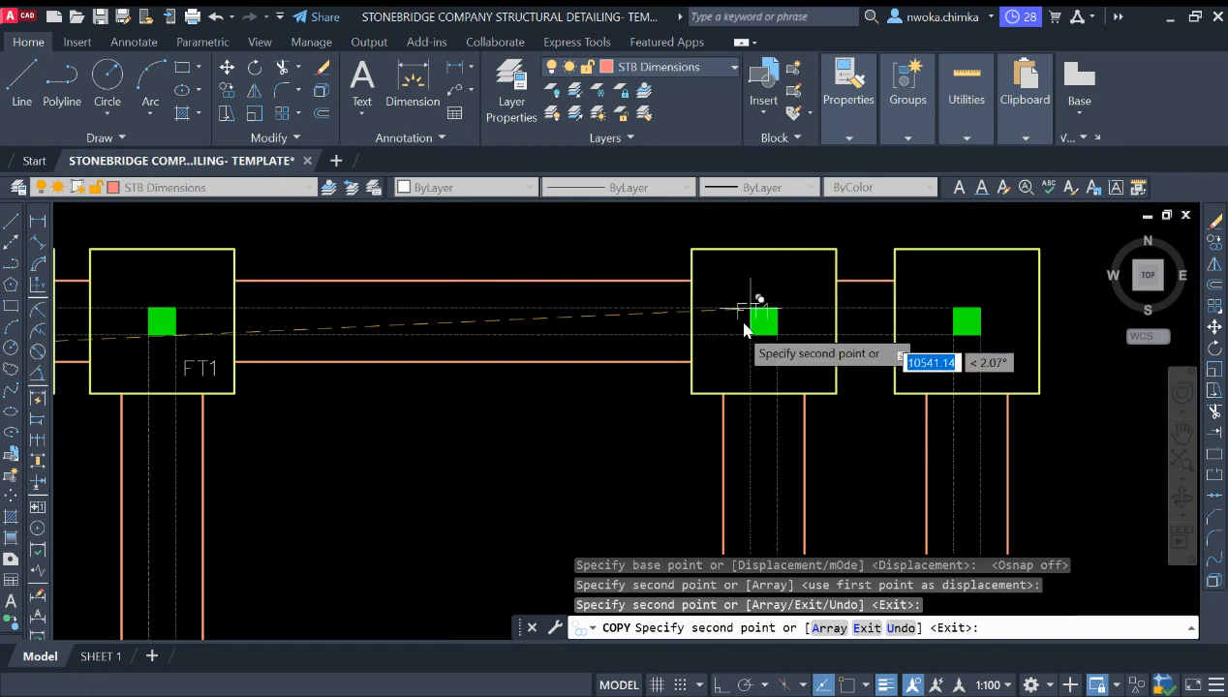
{"action": "scroll", "coordinate": [703, 363], "scroll_direction": "up", "scroll_amount": 2}
{"action": "key", "text": "Escape"}
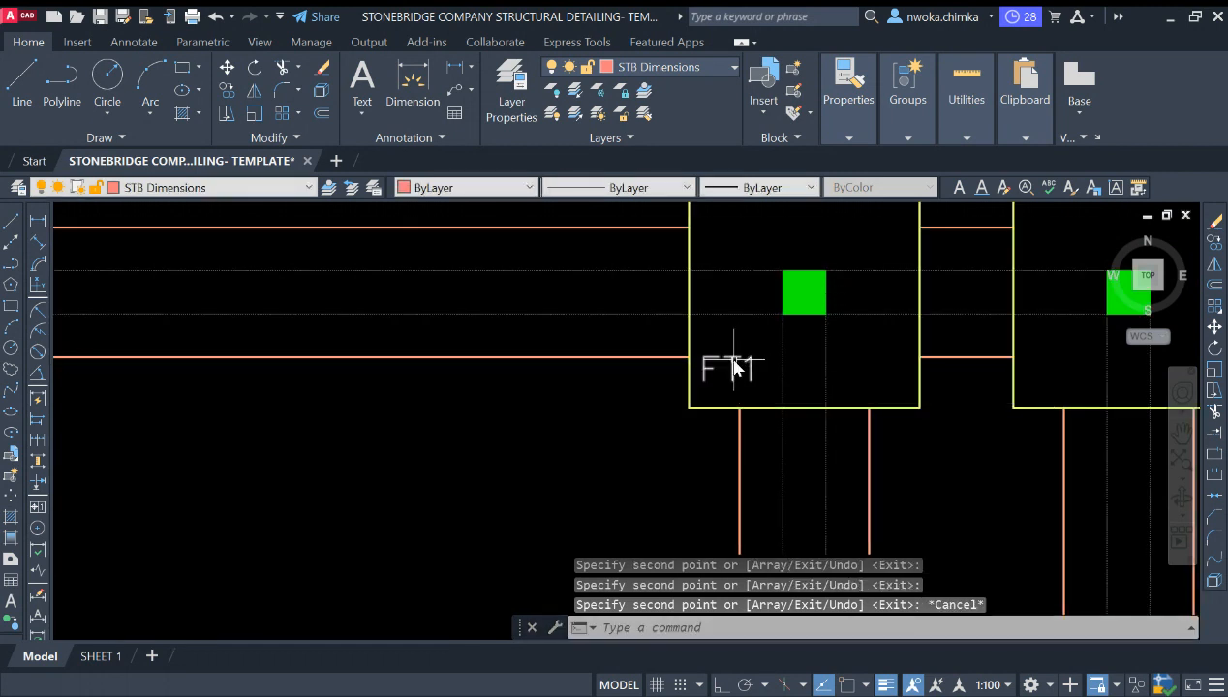
Change the fourth top-row footing's label to FT2, and set it back to FT1
{"action": "left_click", "coordinate": [734, 366]}
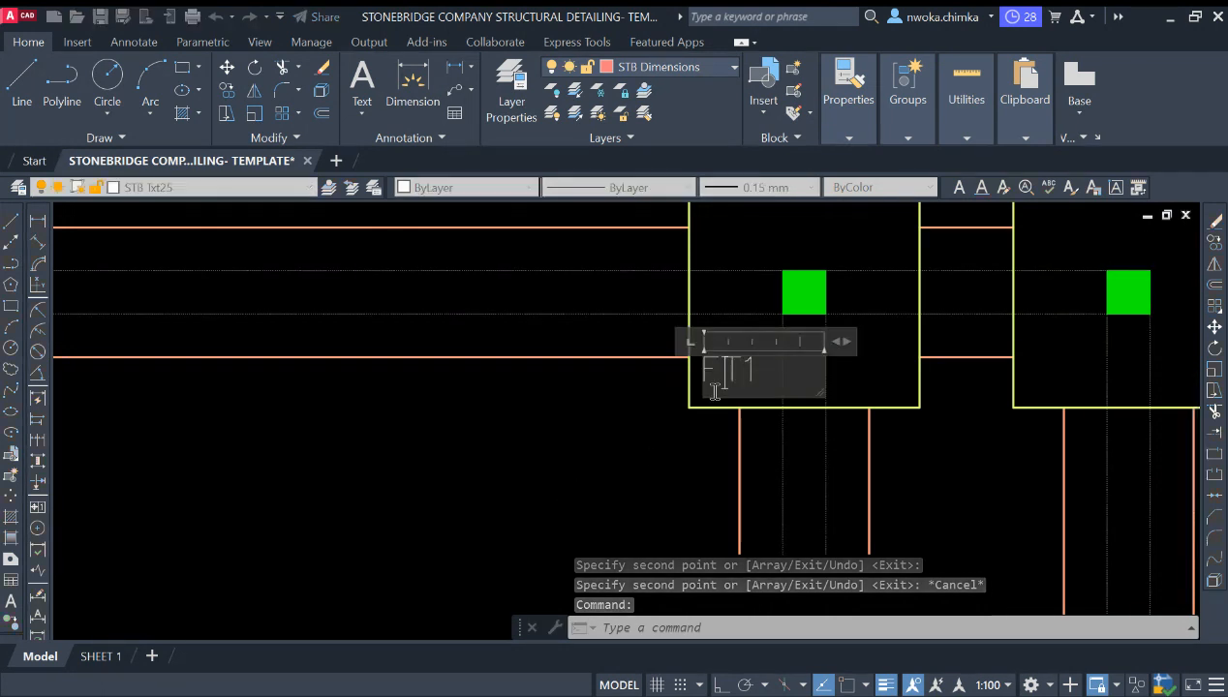
{"action": "type", "text": "2"}
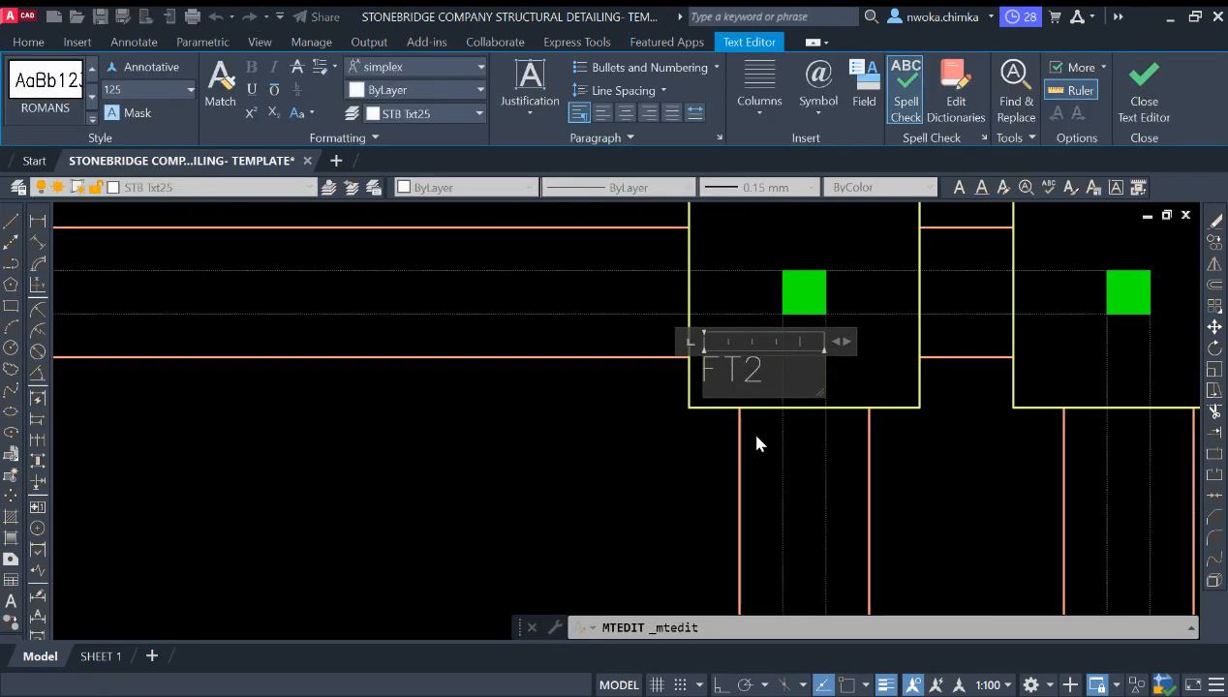
{"action": "left_click", "coordinate": [748, 407]}
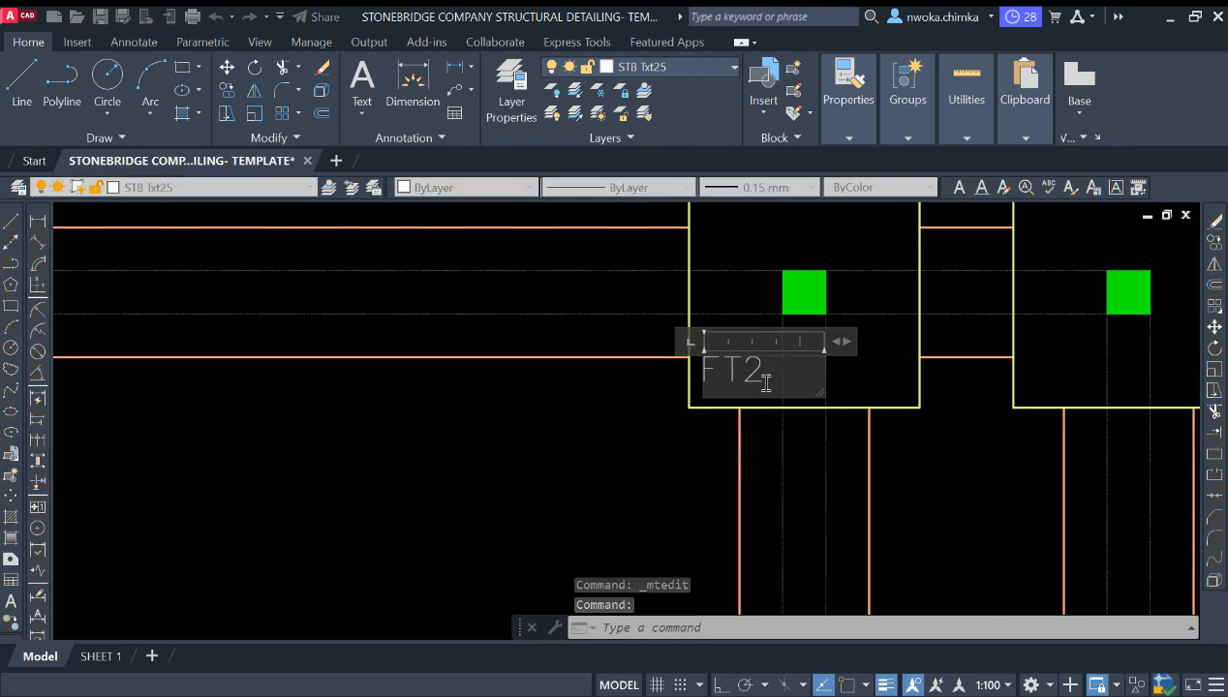
{"action": "left_click_drag", "start_coordinate": [744, 382], "coordinate": [781, 383]}
{"action": "type", "text": "1"}
{"action": "left_click", "coordinate": [741, 411]}
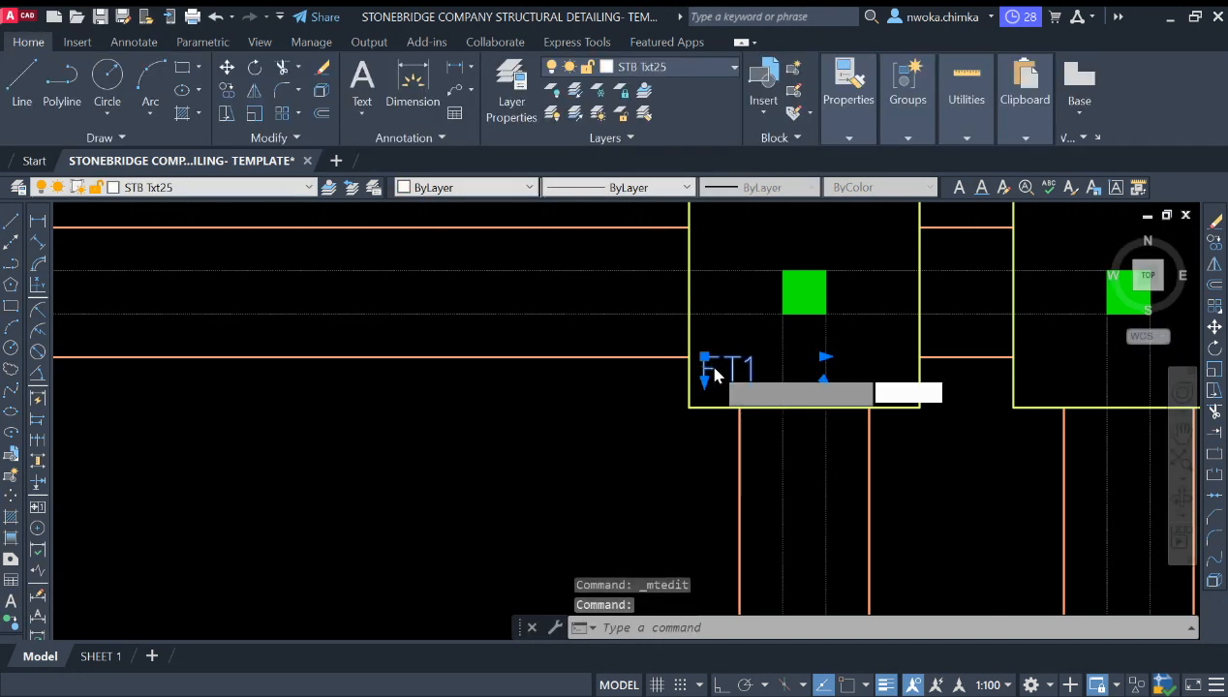
Copy the fourth footing's FT1 label into the top-row corner footing and the eastern footing of the upper two-footing beam row
{"action": "left_click", "coordinate": [715, 369]}
{"action": "scroll", "coordinate": [569, 467], "scroll_direction": "down", "scroll_amount": 2}
{"action": "scroll", "coordinate": [827, 424], "scroll_direction": "up", "scroll_amount": 2}
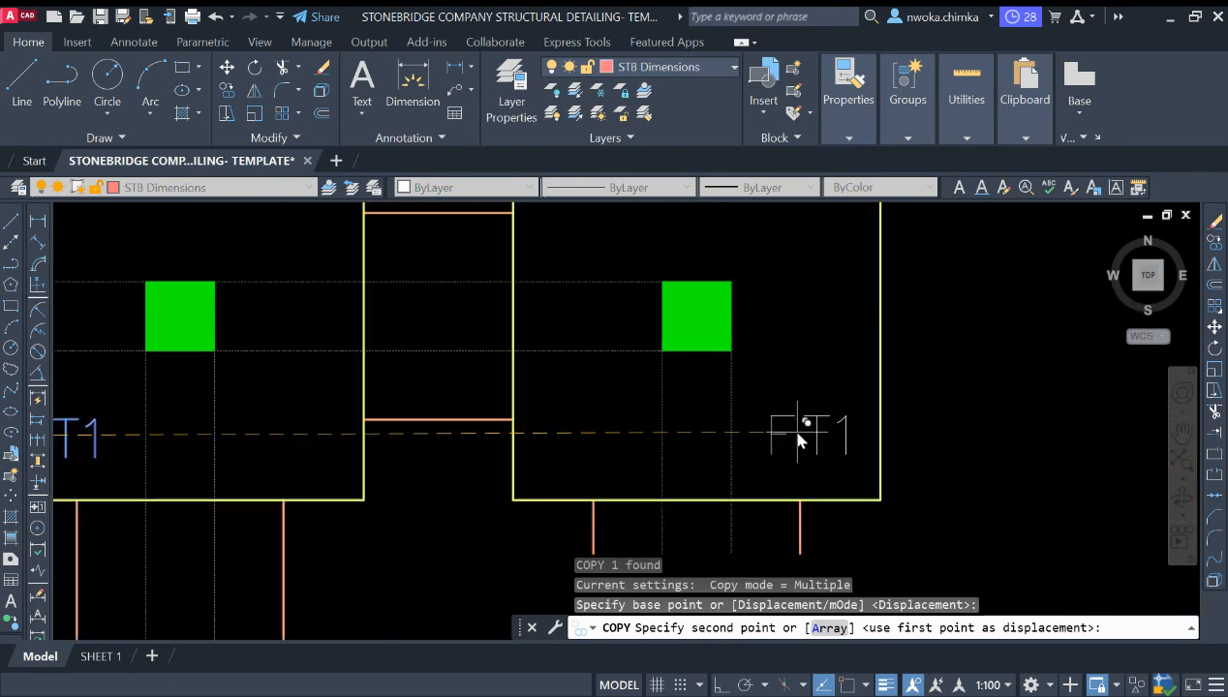
{"action": "left_click", "coordinate": [799, 440]}
{"action": "scroll", "coordinate": [809, 325], "scroll_direction": "down", "scroll_amount": 3}
{"action": "scroll", "coordinate": [795, 250], "scroll_direction": "up", "scroll_amount": 1}
{"action": "scroll", "coordinate": [692, 356], "scroll_direction": "up", "scroll_amount": 4}
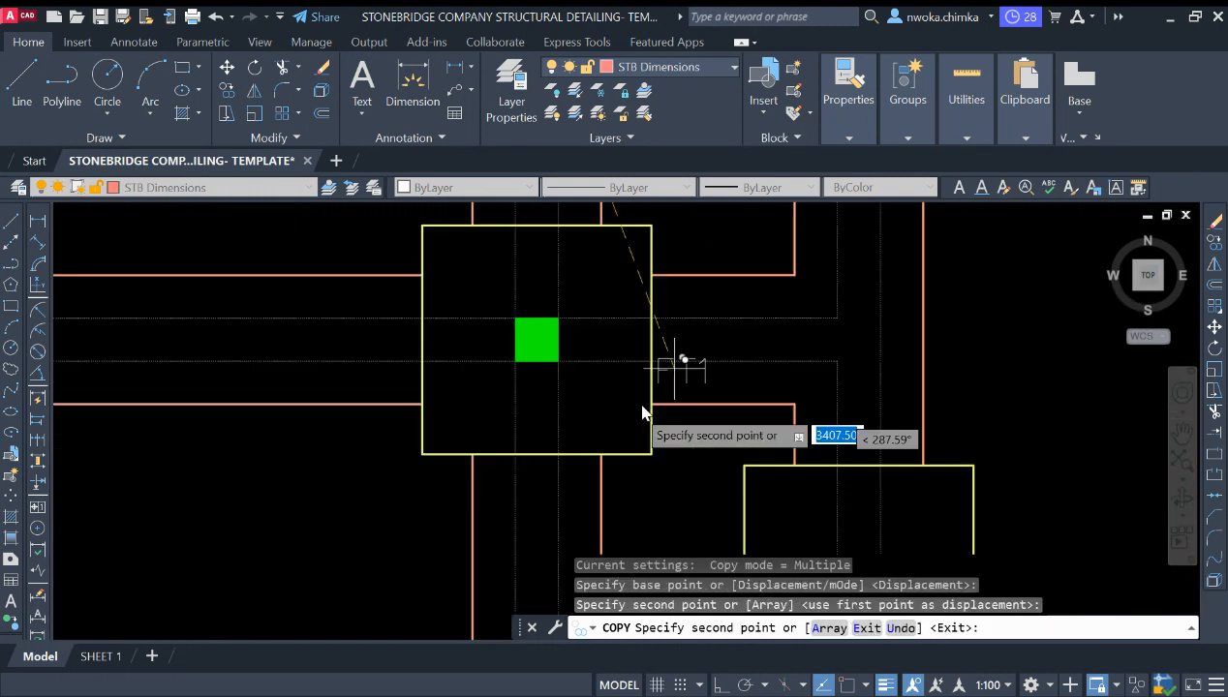
{"action": "left_click", "coordinate": [597, 410]}
Place FT1 copies in the right edge beam's second footing and the eastern footing of the lower two-footing beam row
{"action": "scroll", "coordinate": [612, 399], "scroll_direction": "down", "scroll_amount": 2}
{"action": "middle_click_drag", "start_coordinate": [765, 428], "coordinate": [731, 258]}
{"action": "left_click", "coordinate": [704, 357]}
{"action": "scroll", "coordinate": [584, 458], "scroll_direction": "up", "scroll_amount": 3}
{"action": "left_click", "coordinate": [618, 399]}
{"action": "scroll", "coordinate": [650, 236], "scroll_direction": "down", "scroll_amount": 2}
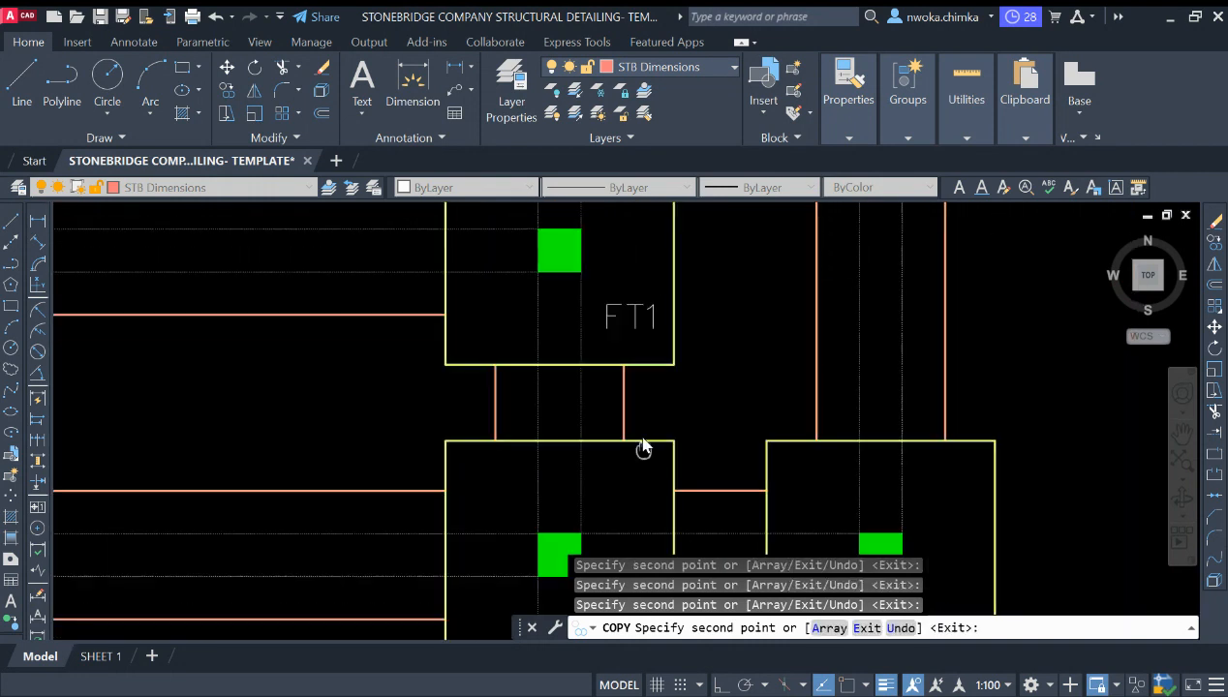
Place FT1 copies in the three eastern footings of the long middle beam row
{"action": "middle_click_drag", "start_coordinate": [658, 475], "coordinate": [642, 262]}
{"action": "left_click", "coordinate": [610, 432]}
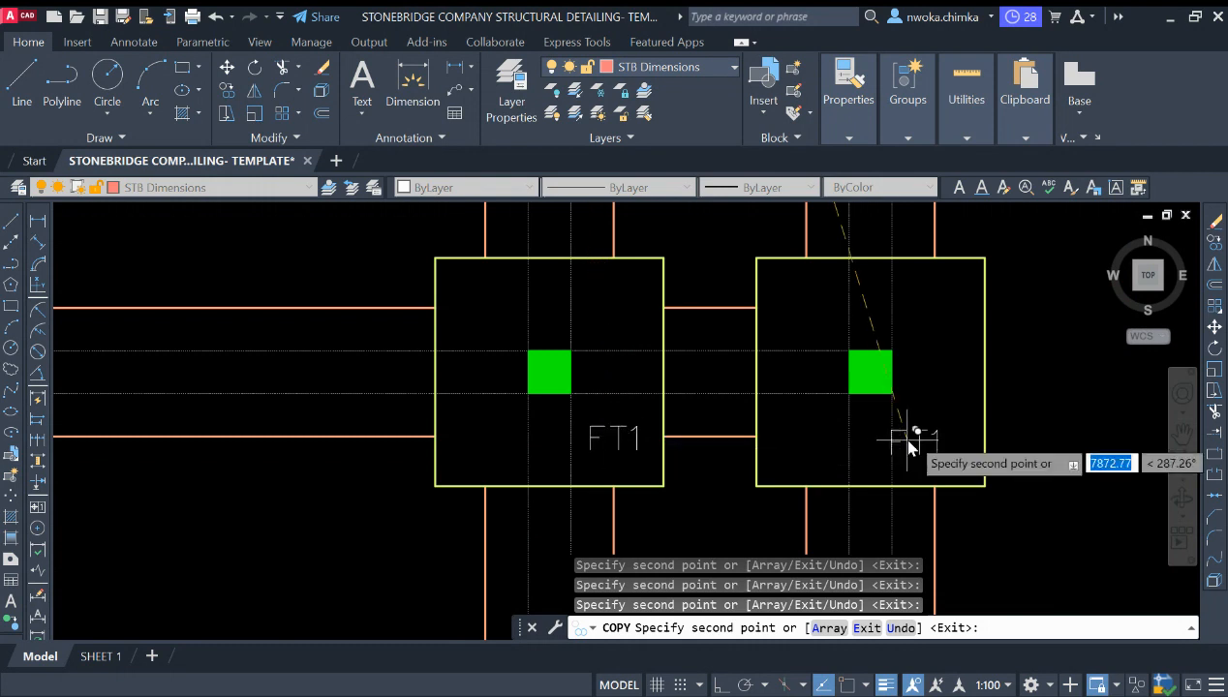
{"action": "left_click", "coordinate": [924, 434]}
{"action": "scroll", "coordinate": [984, 392], "scroll_direction": "down", "scroll_amount": 3}
{"action": "scroll", "coordinate": [440, 402], "scroll_direction": "up", "scroll_amount": 3}
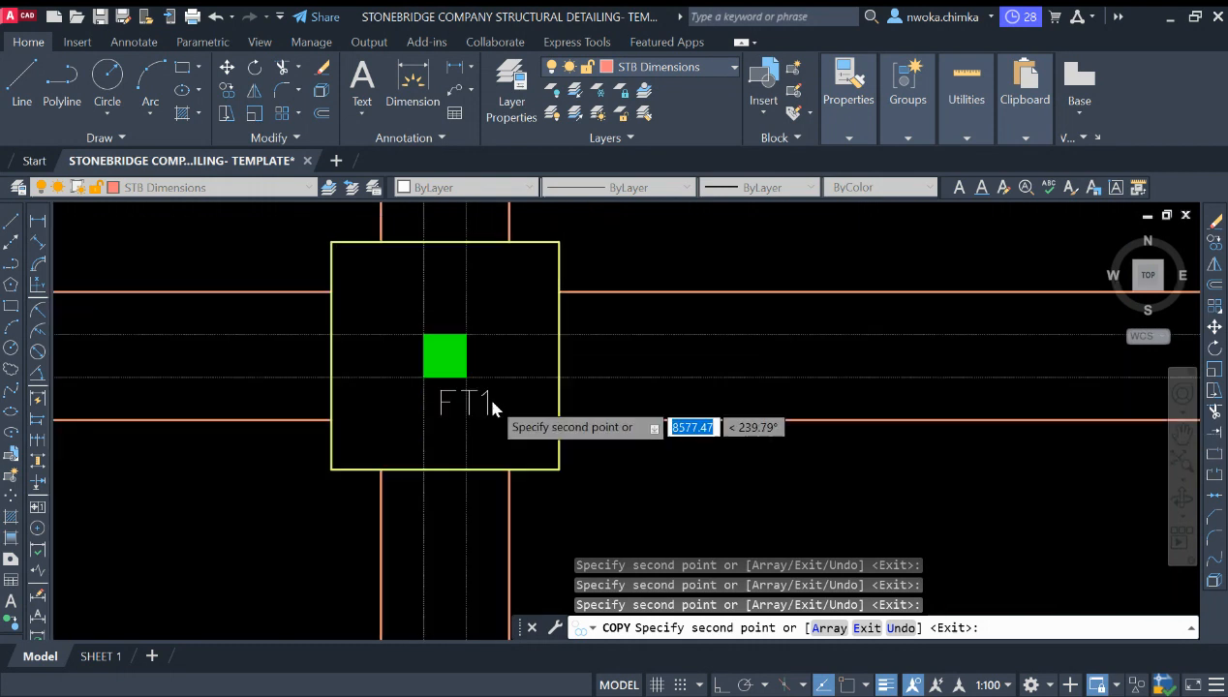
{"action": "left_click", "coordinate": [505, 420]}
Place FT1 copies in the western footings of both two-footing beam rows and the eastern footing of the western three-footing row
{"action": "scroll", "coordinate": [659, 473], "scroll_direction": "down", "scroll_amount": 4}
{"action": "scroll", "coordinate": [625, 433], "scroll_direction": "up", "scroll_amount": 4}
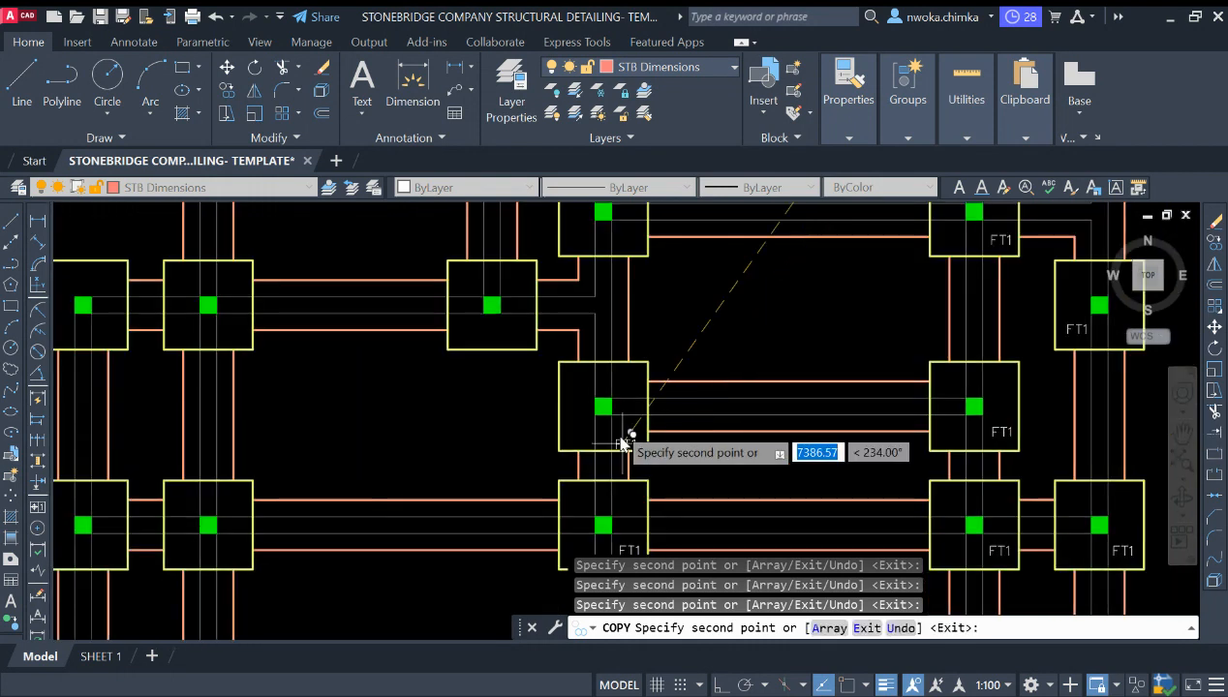
{"action": "scroll", "coordinate": [581, 397], "scroll_direction": "down", "scroll_amount": 4}
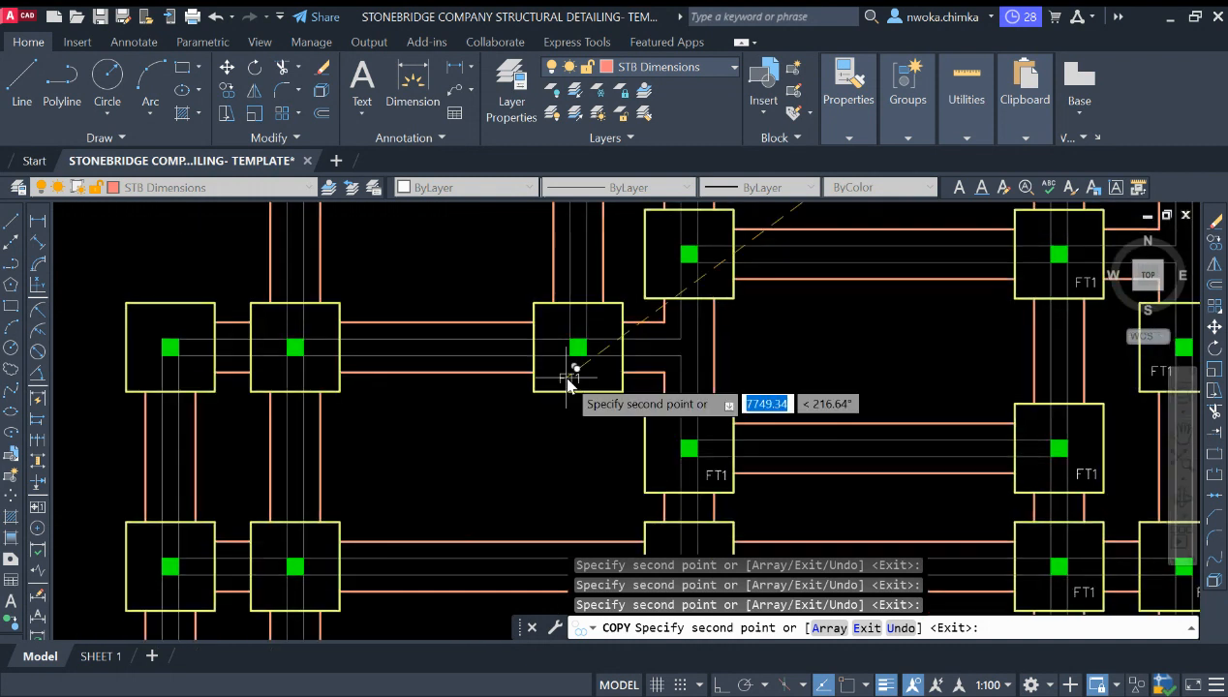
{"action": "scroll", "coordinate": [575, 366], "scroll_direction": "up", "scroll_amount": 3}
{"action": "left_click", "coordinate": [577, 383]}
{"action": "scroll", "coordinate": [658, 377], "scroll_direction": "down", "scroll_amount": 4}
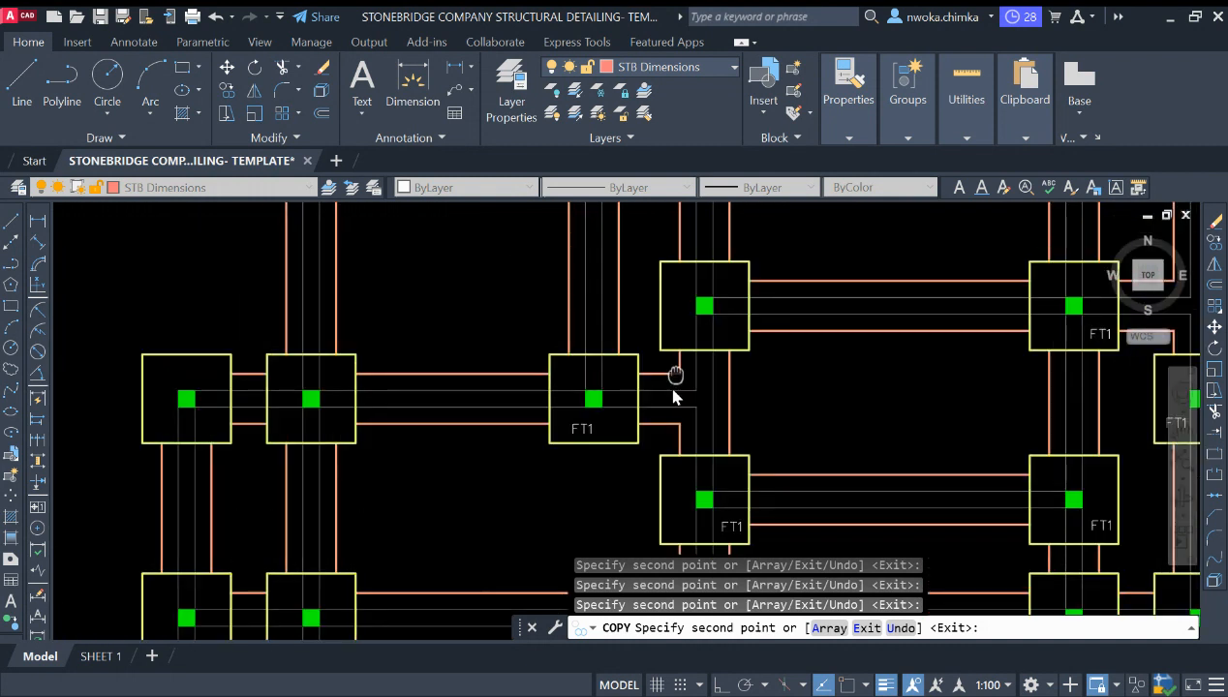
{"action": "scroll", "coordinate": [671, 391], "scroll_direction": "up", "scroll_amount": 4}
{"action": "left_click", "coordinate": [663, 369]}
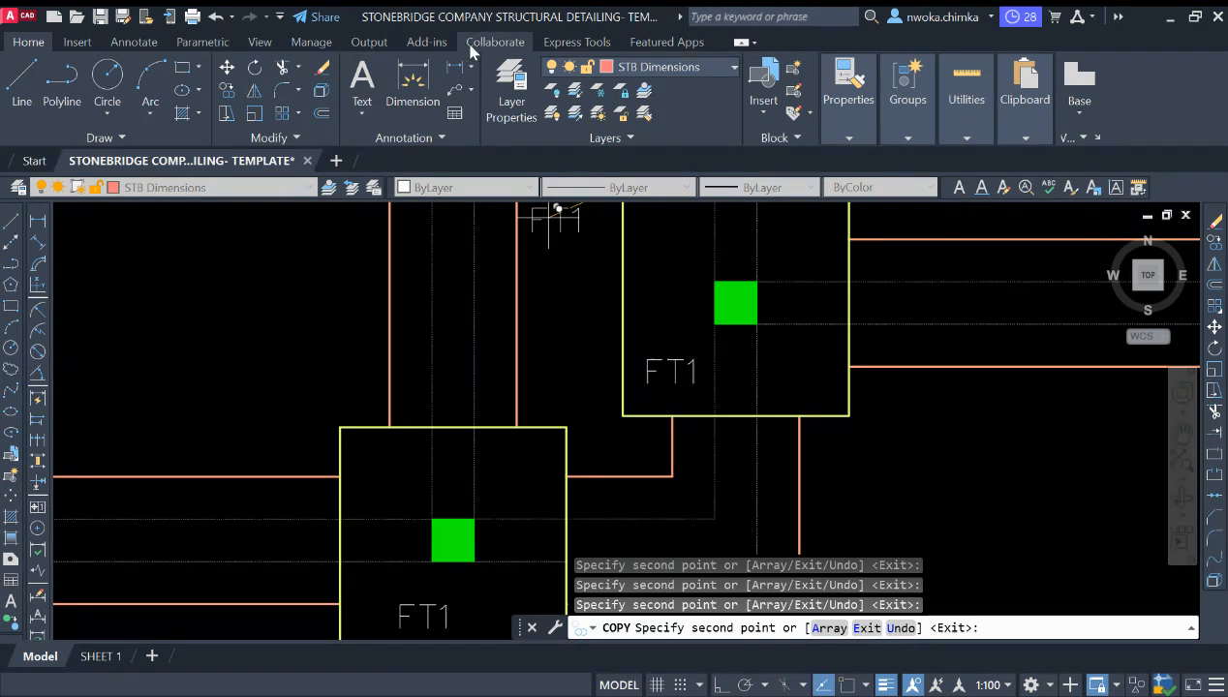
Place FT1 copies in the middle and westernmost footings of the western three-footing beam row
{"action": "scroll", "coordinate": [803, 417], "scroll_direction": "down", "scroll_amount": 4}
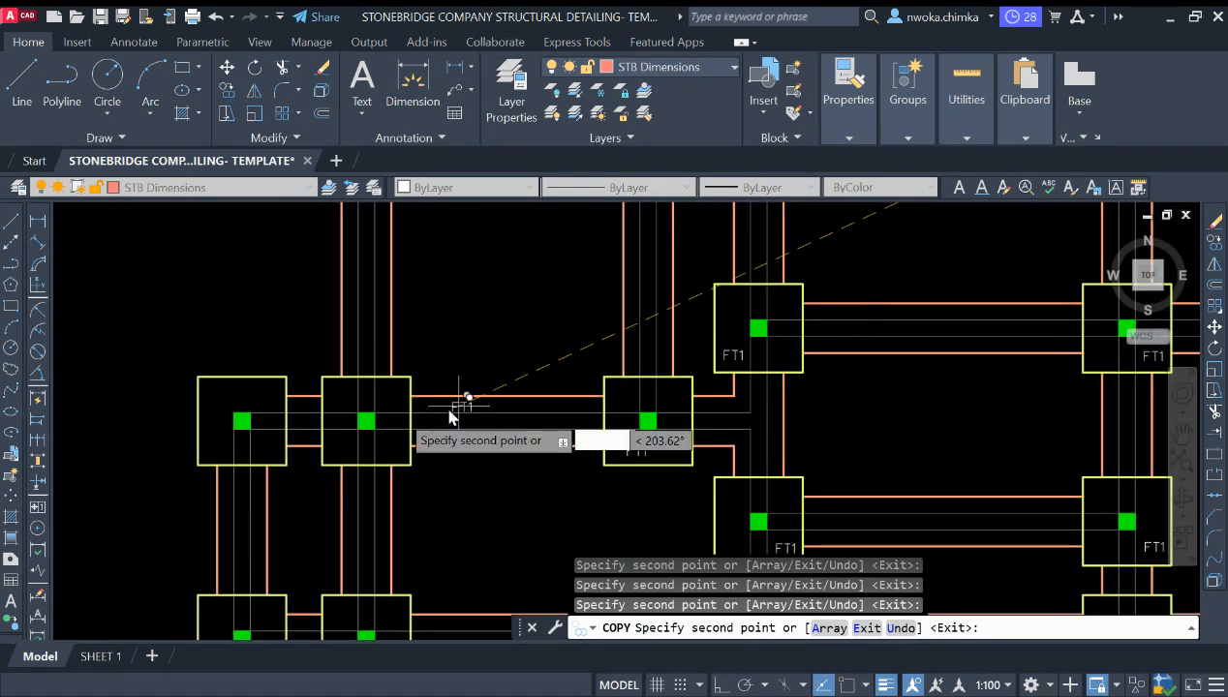
{"action": "scroll", "coordinate": [397, 430], "scroll_direction": "up", "scroll_amount": 4}
{"action": "left_click", "coordinate": [385, 471]}
{"action": "scroll", "coordinate": [388, 455], "scroll_direction": "down", "scroll_amount": 4}
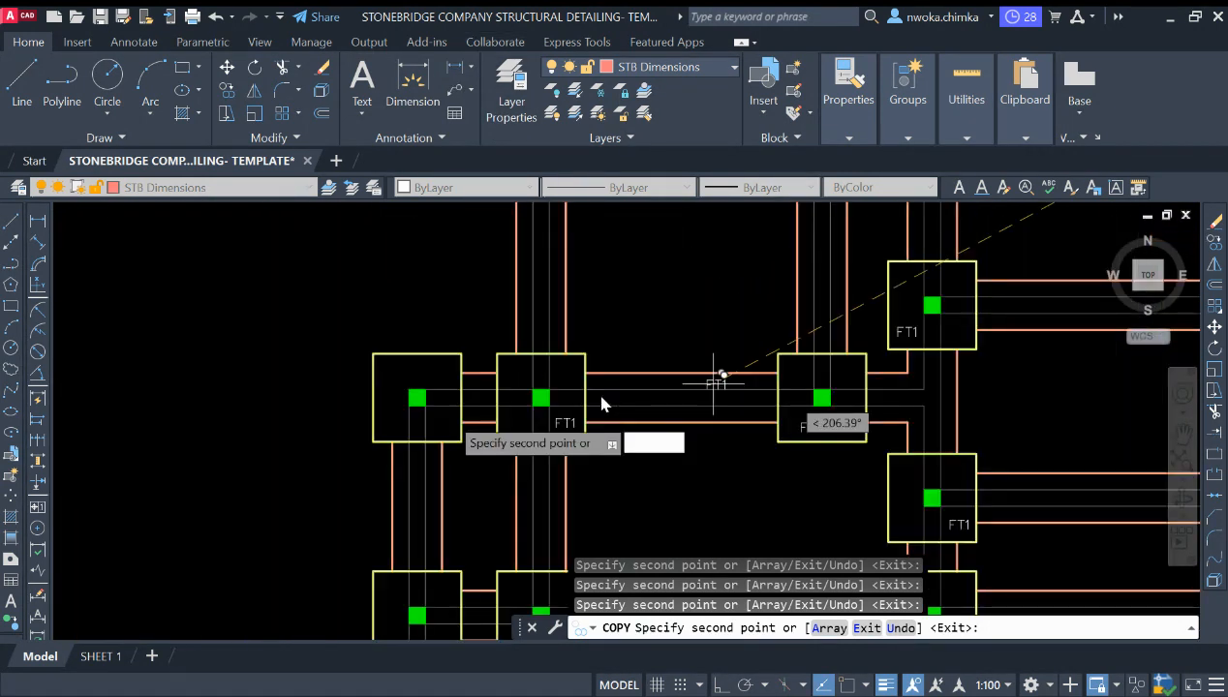
{"action": "scroll", "coordinate": [406, 384], "scroll_direction": "up", "scroll_amount": 4}
{"action": "left_click", "coordinate": [416, 385]}
{"action": "scroll", "coordinate": [431, 397], "scroll_direction": "down", "scroll_amount": 4}
Place FT1 copies in the two western footings of the long middle beam row
{"action": "scroll", "coordinate": [485, 426], "scroll_direction": "up", "scroll_amount": 4}
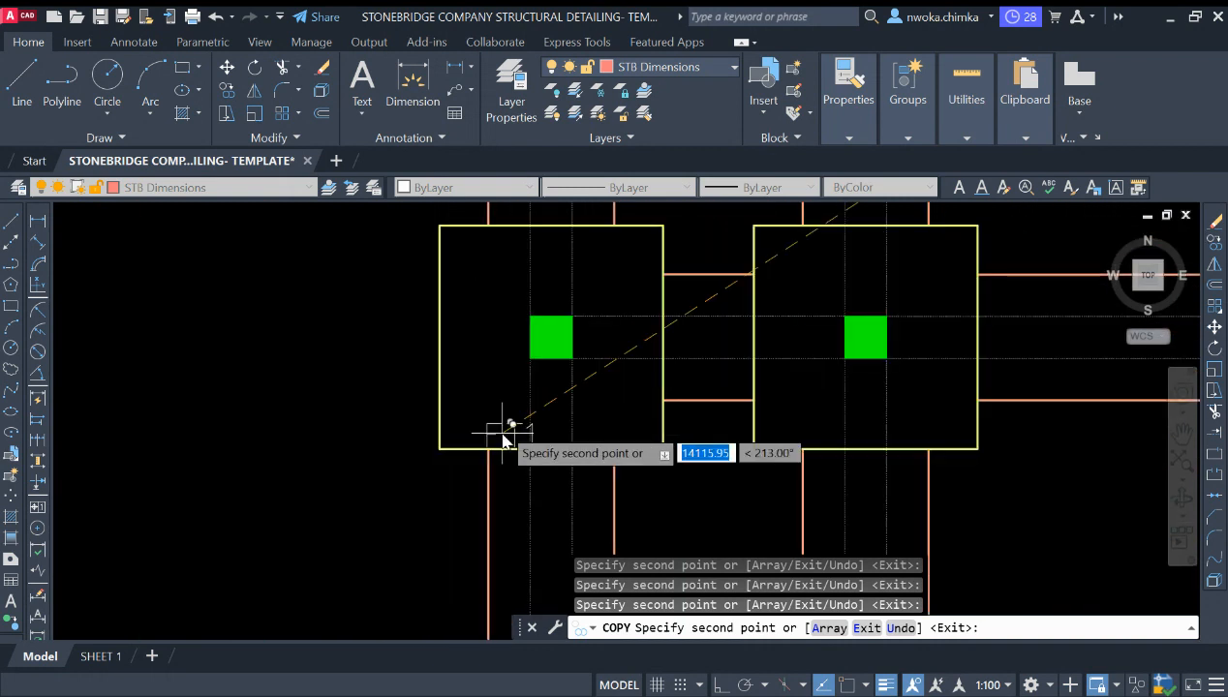
{"action": "left_click", "coordinate": [489, 409]}
{"action": "left_click", "coordinate": [792, 399]}
{"action": "scroll", "coordinate": [493, 315], "scroll_direction": "down", "scroll_amount": 4}
Place an FT1 copy in the westernmost footing of the second-lowest beam row
{"action": "scroll", "coordinate": [526, 398], "scroll_direction": "up", "scroll_amount": 4}
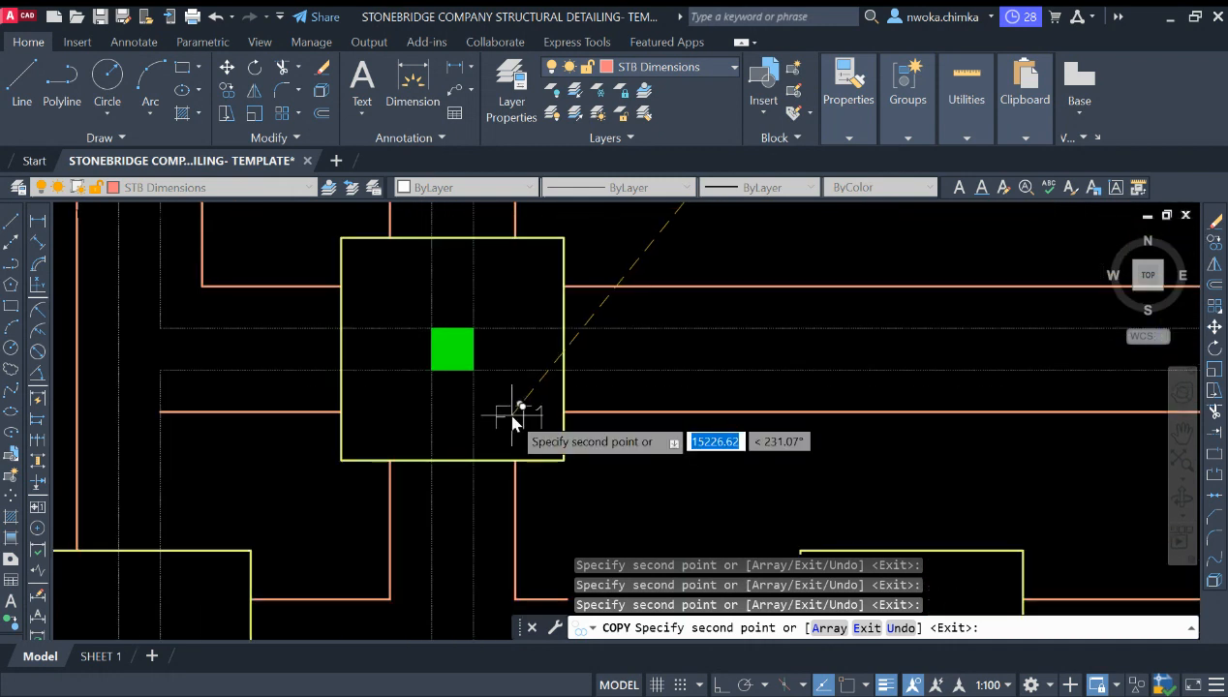
{"action": "left_click", "coordinate": [512, 417]}
{"action": "scroll", "coordinate": [529, 308], "scroll_direction": "down", "scroll_amount": 2}
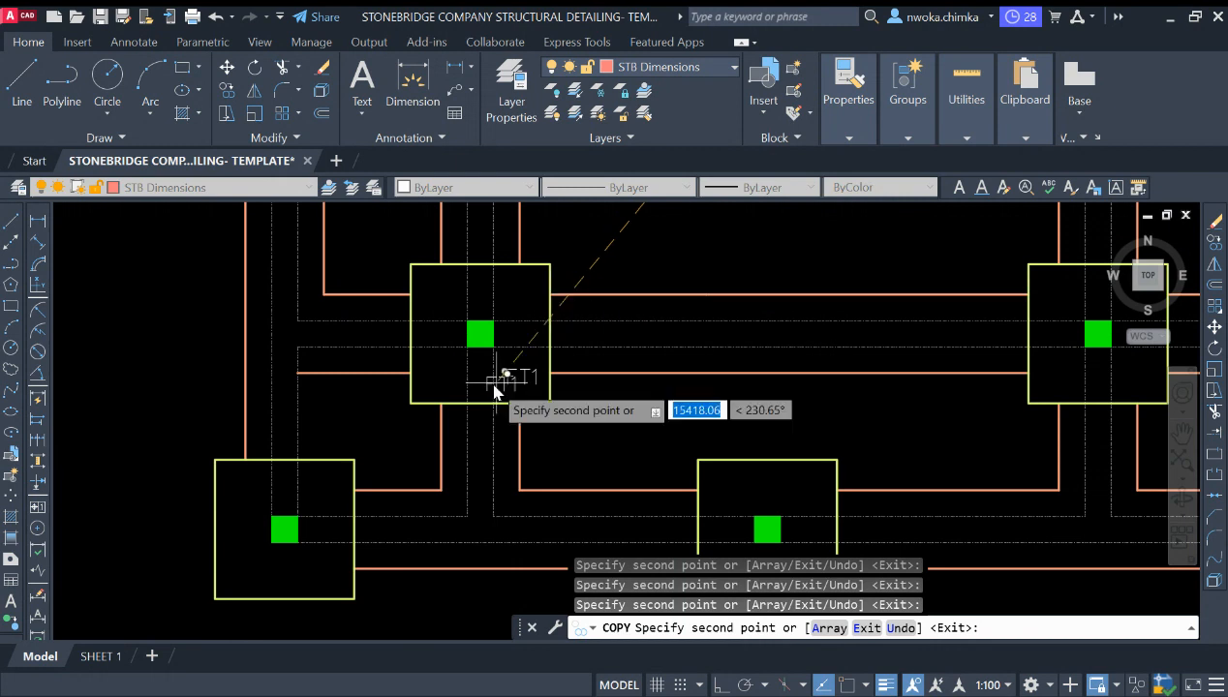
Place FT1 copies in the bottom row's western corner footing and the two footings east of it
{"action": "middle_click_drag", "start_coordinate": [387, 425], "coordinate": [420, 341]}
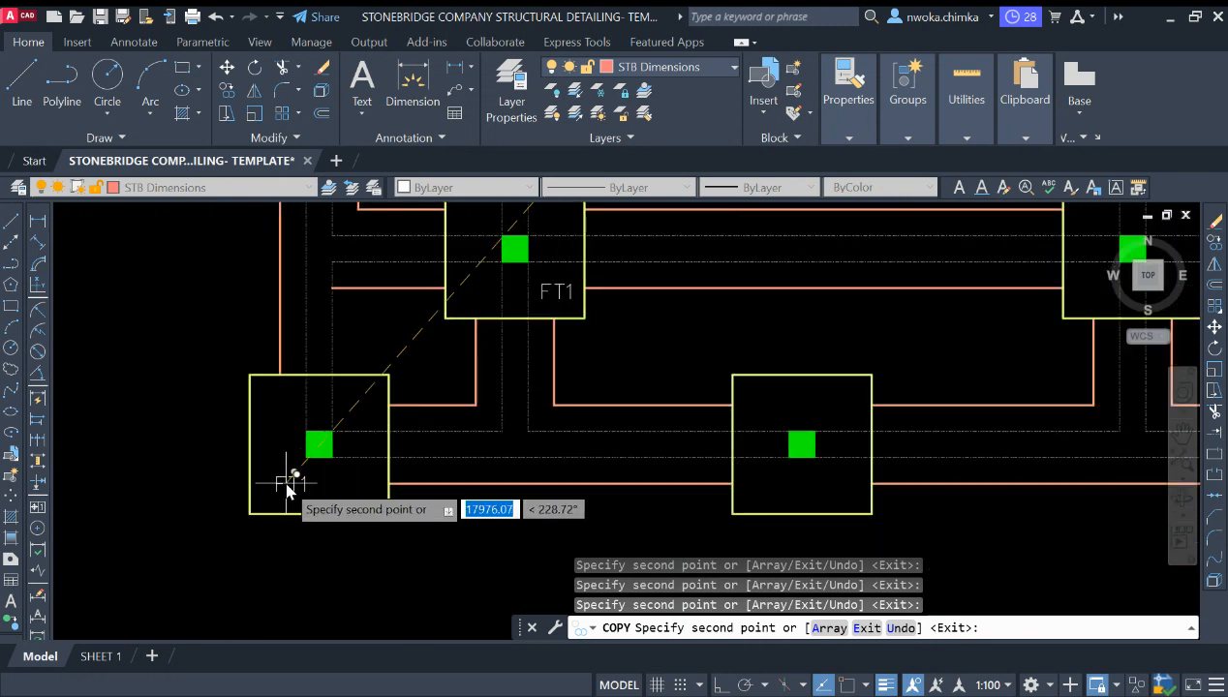
{"action": "scroll", "coordinate": [747, 502], "scroll_direction": "up", "scroll_amount": 2}
{"action": "left_click", "coordinate": [787, 486]}
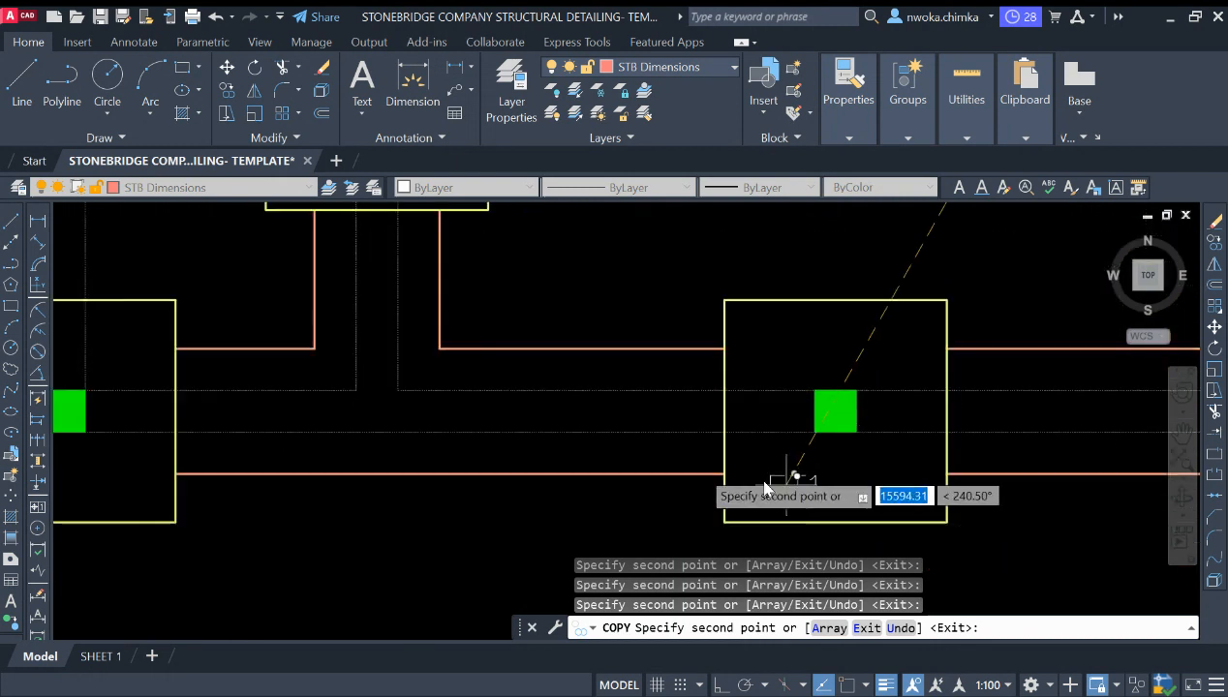
{"action": "scroll", "coordinate": [312, 417], "scroll_direction": "down", "scroll_amount": 6}
{"action": "scroll", "coordinate": [666, 404], "scroll_direction": "up", "scroll_amount": 6}
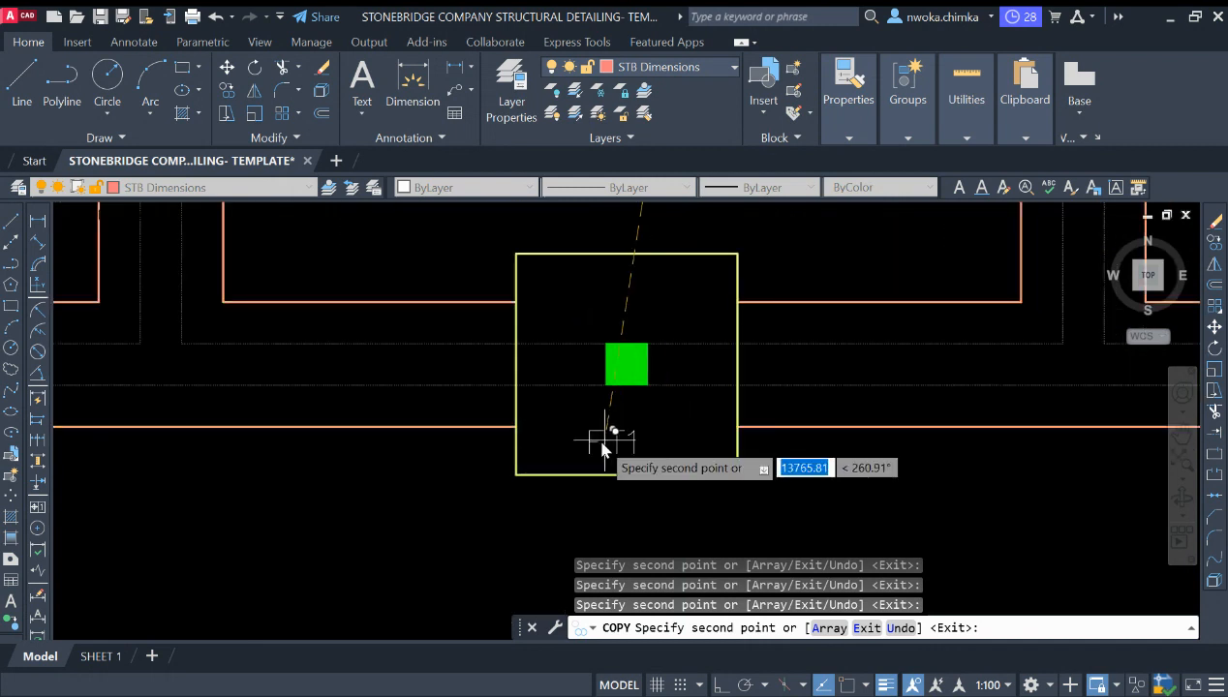
{"action": "scroll", "coordinate": [585, 445], "scroll_direction": "down", "scroll_amount": 5}
Place FT1 copies in the remaining three footings of the second-lowest row and the bottom row's eastern corner footing
{"action": "scroll", "coordinate": [639, 397], "scroll_direction": "up", "scroll_amount": 5}
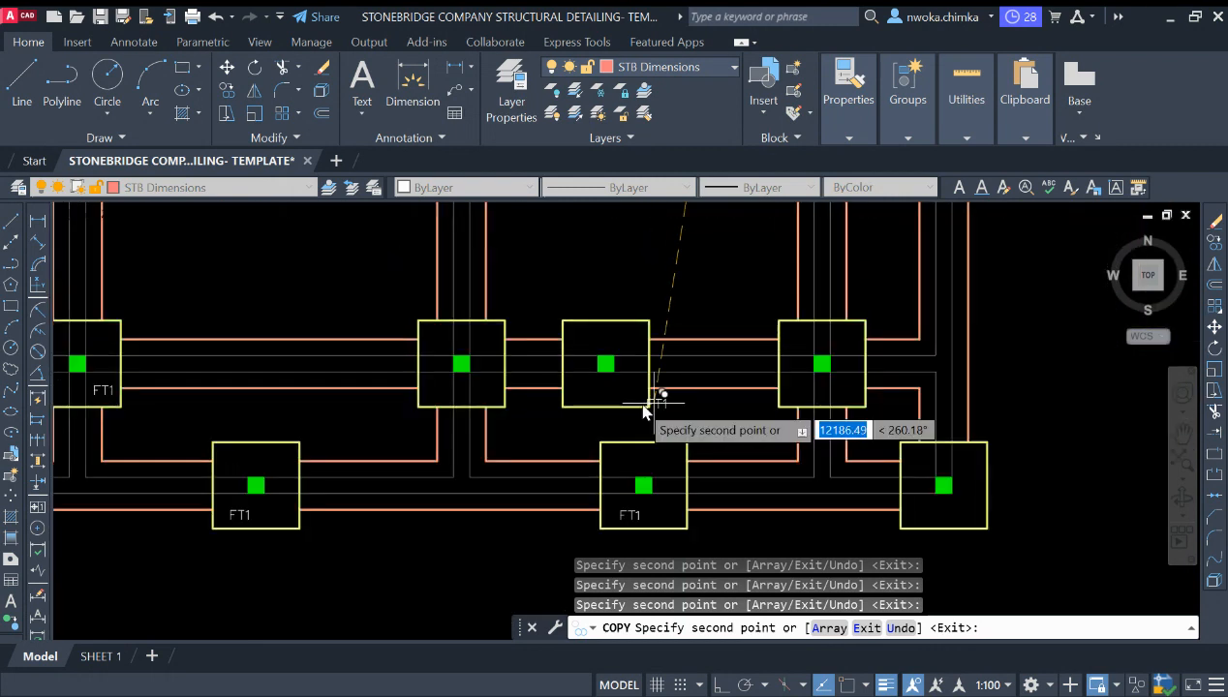
{"action": "scroll", "coordinate": [542, 372], "scroll_direction": "down", "scroll_amount": 4}
{"action": "scroll", "coordinate": [410, 373], "scroll_direction": "up", "scroll_amount": 5}
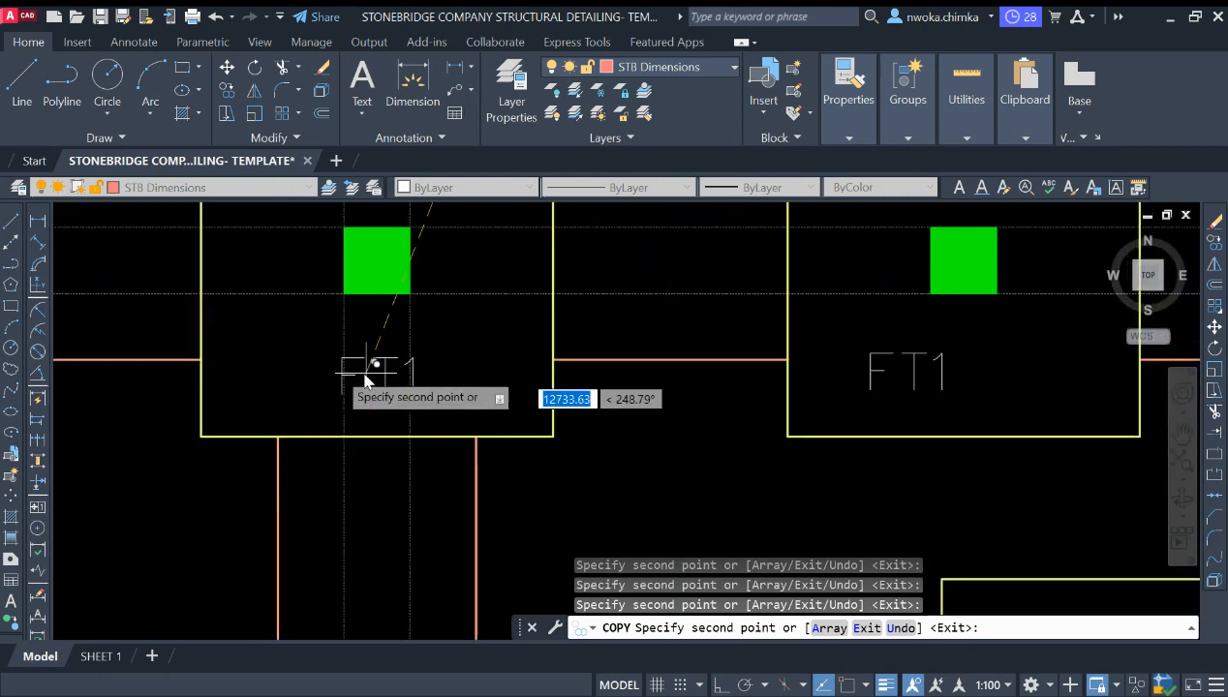
{"action": "scroll", "coordinate": [542, 383], "scroll_direction": "down", "scroll_amount": 4}
{"action": "scroll", "coordinate": [584, 386], "scroll_direction": "up", "scroll_amount": 3}
{"action": "scroll", "coordinate": [697, 354], "scroll_direction": "up", "scroll_amount": 4}
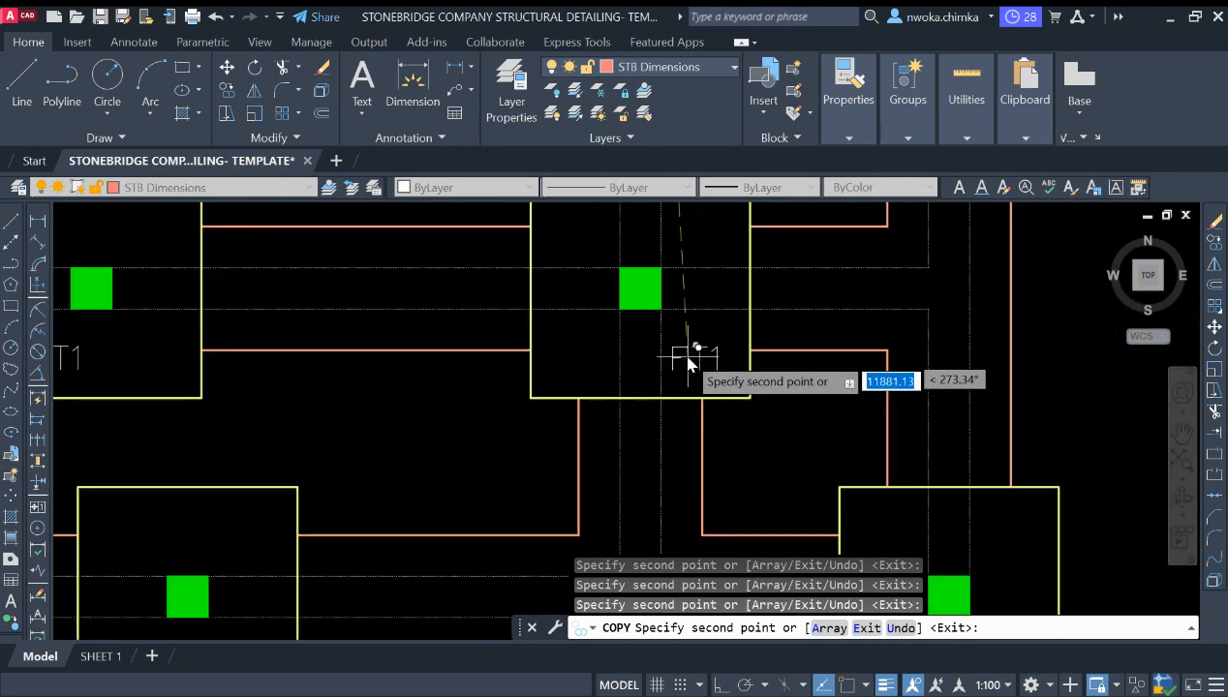
{"action": "scroll", "coordinate": [701, 359], "scroll_direction": "down", "scroll_amount": 4}
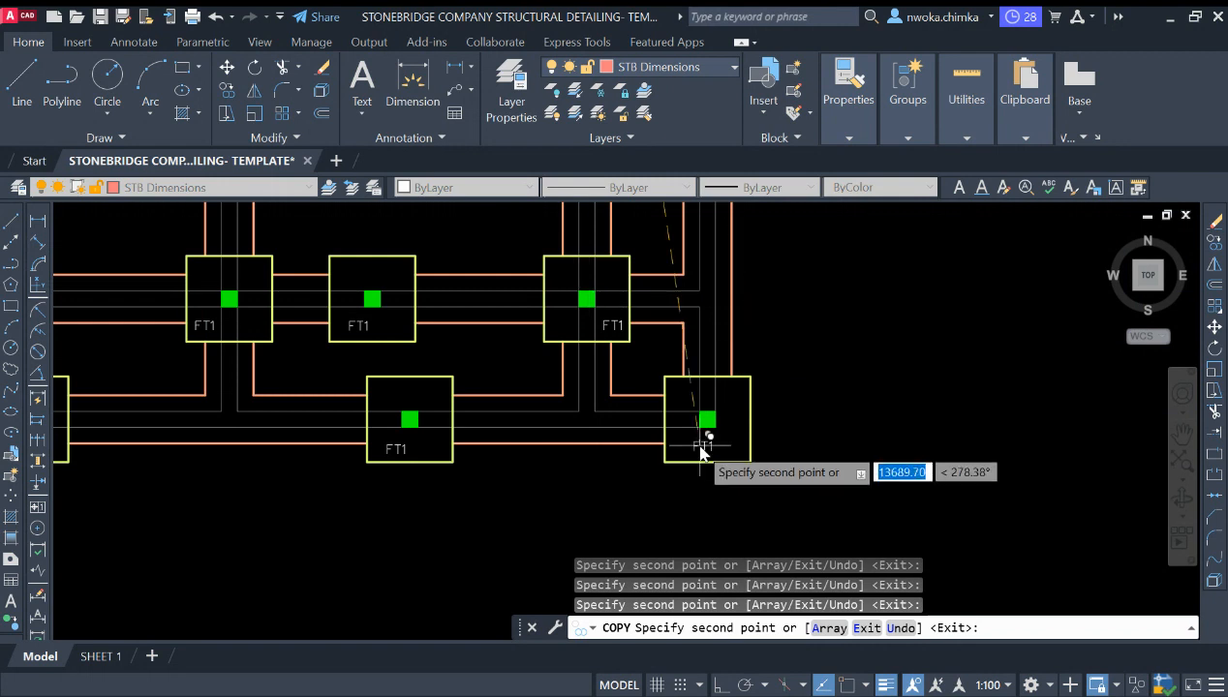
{"action": "scroll", "coordinate": [701, 446], "scroll_direction": "up", "scroll_amount": 4}
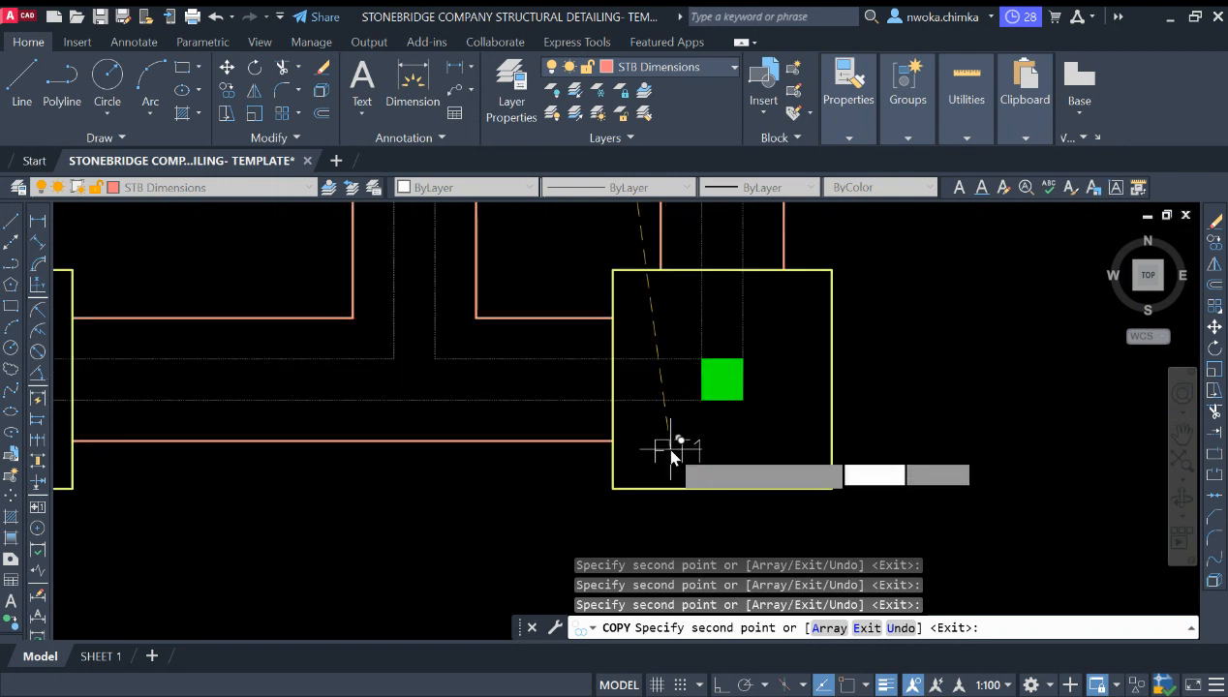
{"action": "scroll", "coordinate": [745, 407], "scroll_direction": "down", "scroll_amount": 3}
Check every footing of the plan for an FT1 label and end the Copy command
{"action": "scroll", "coordinate": [740, 471], "scroll_direction": "up", "scroll_amount": 2}
{"action": "mouse_move", "coordinate": [620, 343]}
{"action": "middle_mouse_down"}
{"action": "mouse_move", "coordinate": [651, 397]}
{"action": "mouse_move", "coordinate": [641, 467]}
{"action": "middle_mouse_up"}
{"action": "middle_click_drag", "start_coordinate": [561, 377], "coordinate": [562, 456]}
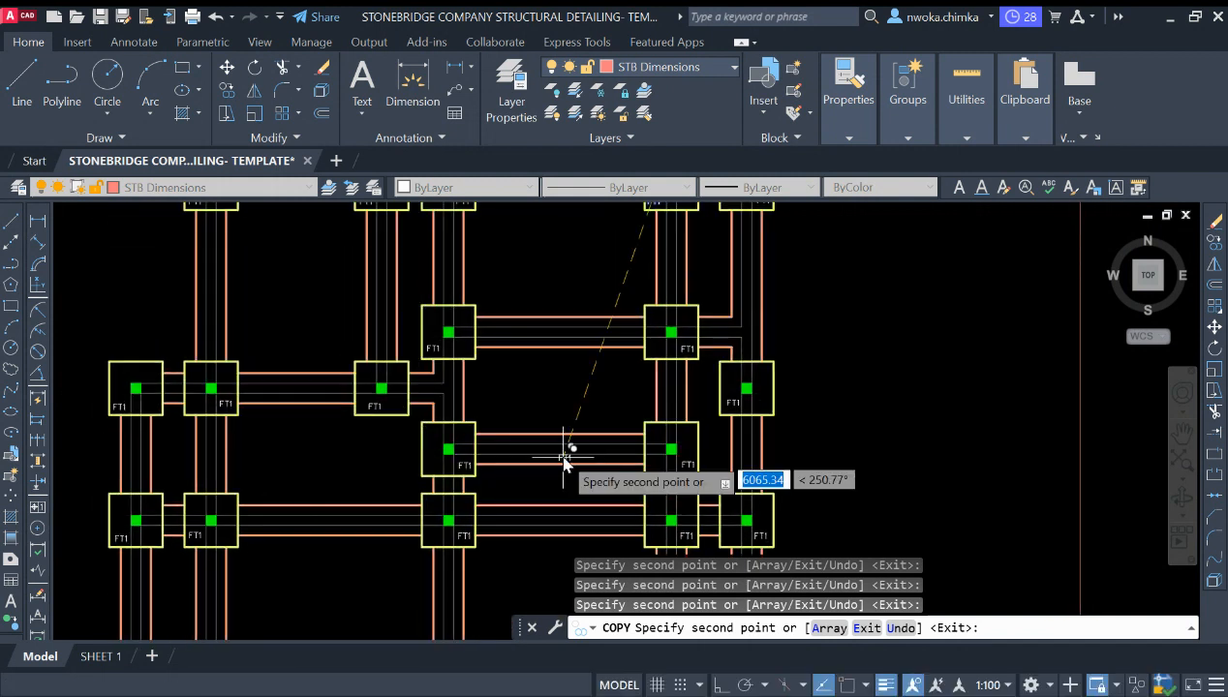
{"action": "middle_click_drag", "start_coordinate": [555, 406], "coordinate": [558, 486]}
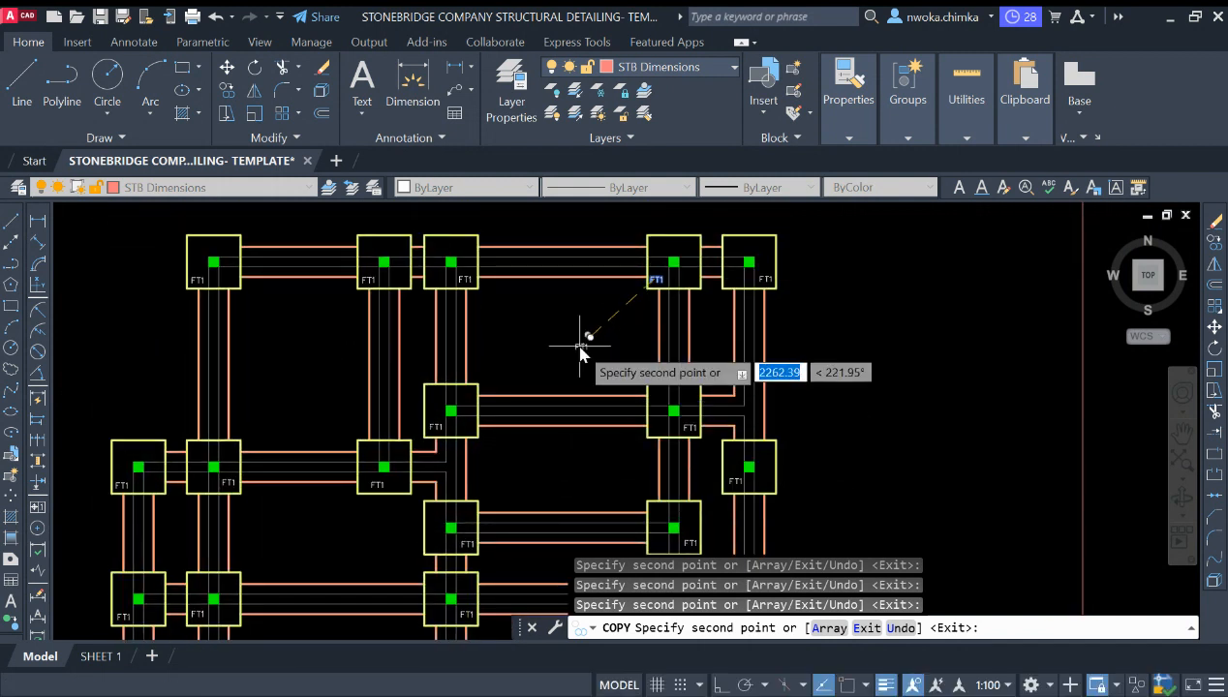
{"action": "scroll", "coordinate": [465, 260], "scroll_direction": "up", "scroll_amount": 4}
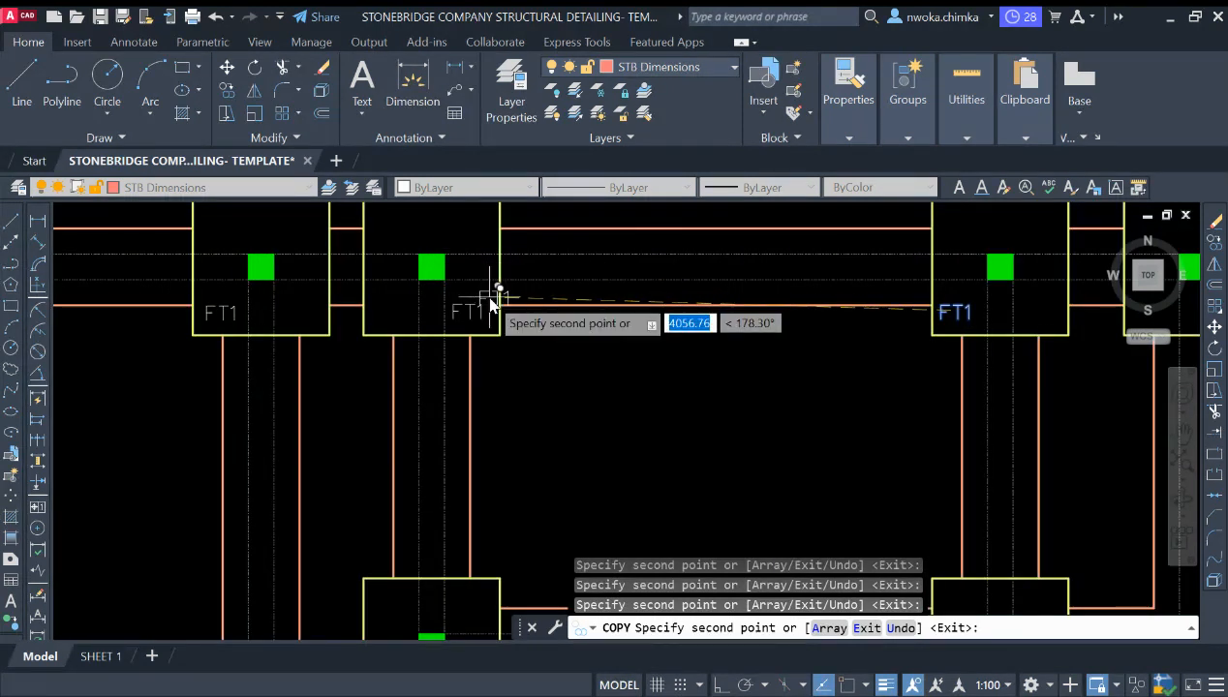
{"action": "scroll", "coordinate": [502, 304], "scroll_direction": "down", "scroll_amount": 4}
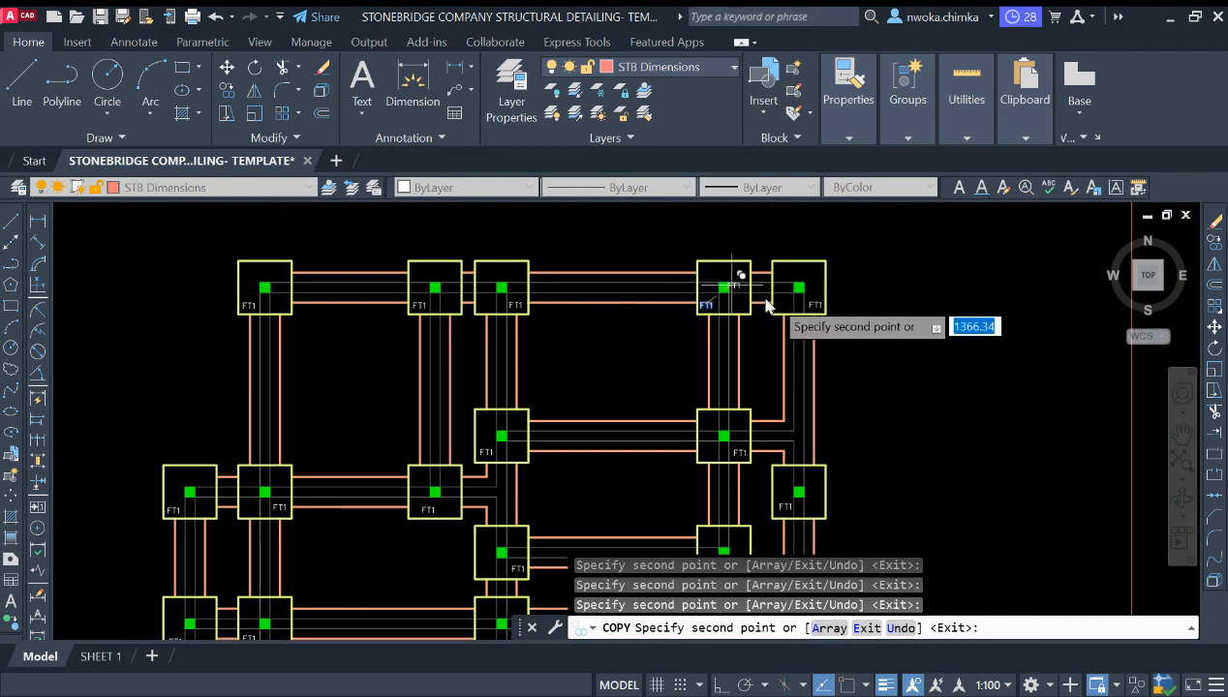
{"action": "scroll", "coordinate": [780, 263], "scroll_direction": "down", "scroll_amount": 2}
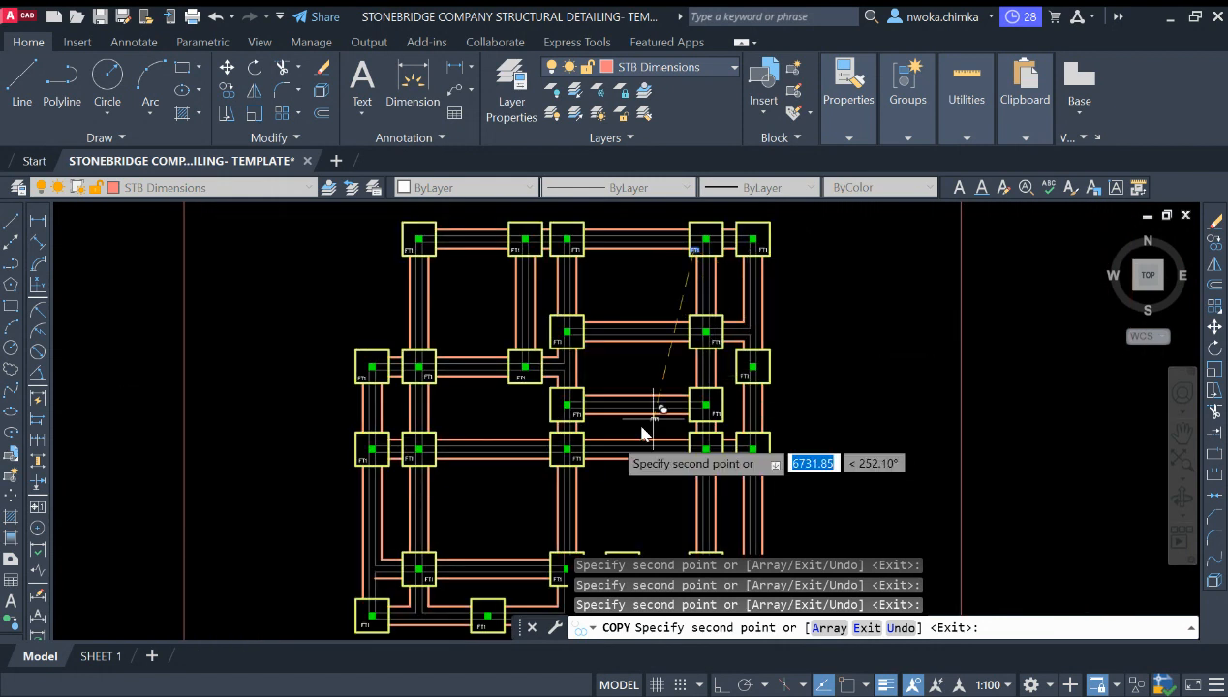
{"action": "scroll", "coordinate": [571, 436], "scroll_direction": "up", "scroll_amount": 3}
{"action": "scroll", "coordinate": [658, 426], "scroll_direction": "down", "scroll_amount": 3}
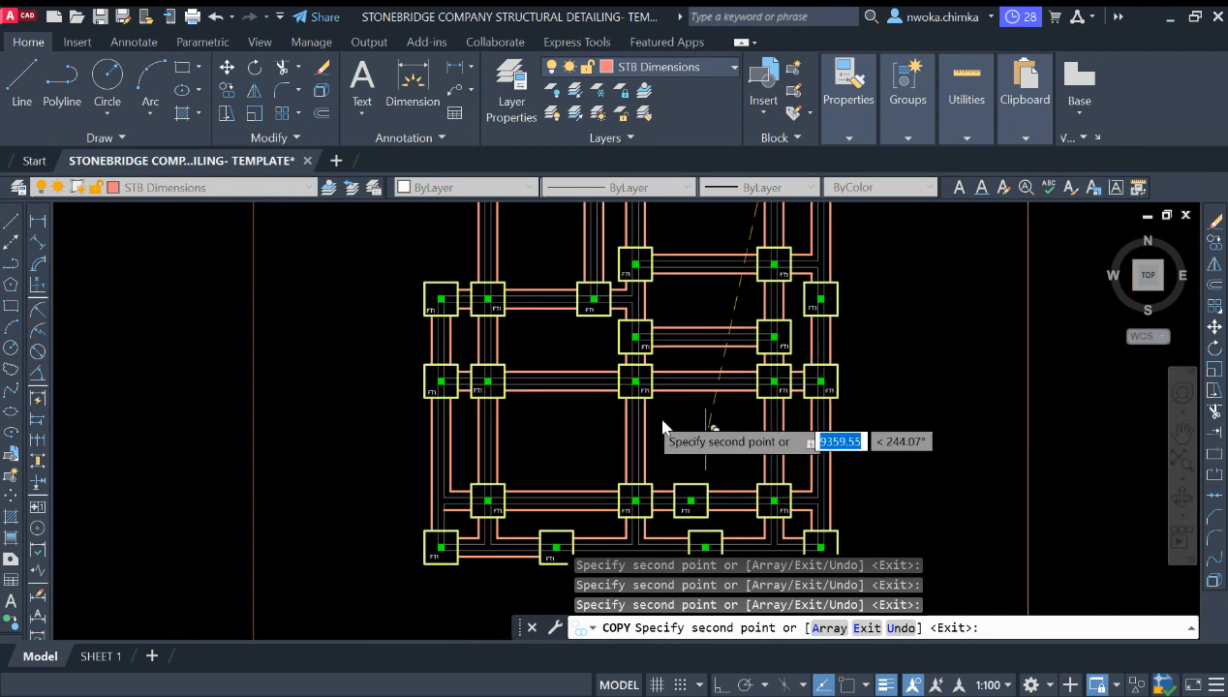
{"action": "scroll", "coordinate": [452, 389], "scroll_direction": "up", "scroll_amount": 3}
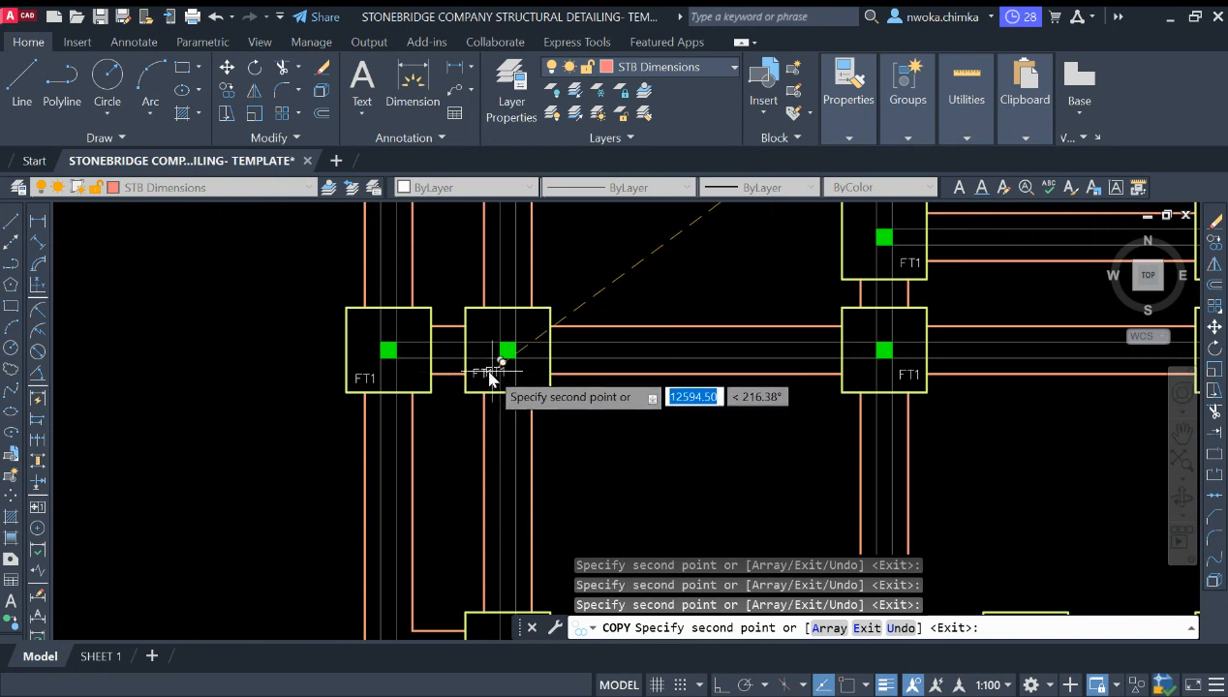
{"action": "scroll", "coordinate": [416, 356], "scroll_direction": "up", "scroll_amount": 2}
{"action": "scroll", "coordinate": [780, 387], "scroll_direction": "down", "scroll_amount": 6}
{"action": "key", "text": "Escape"}
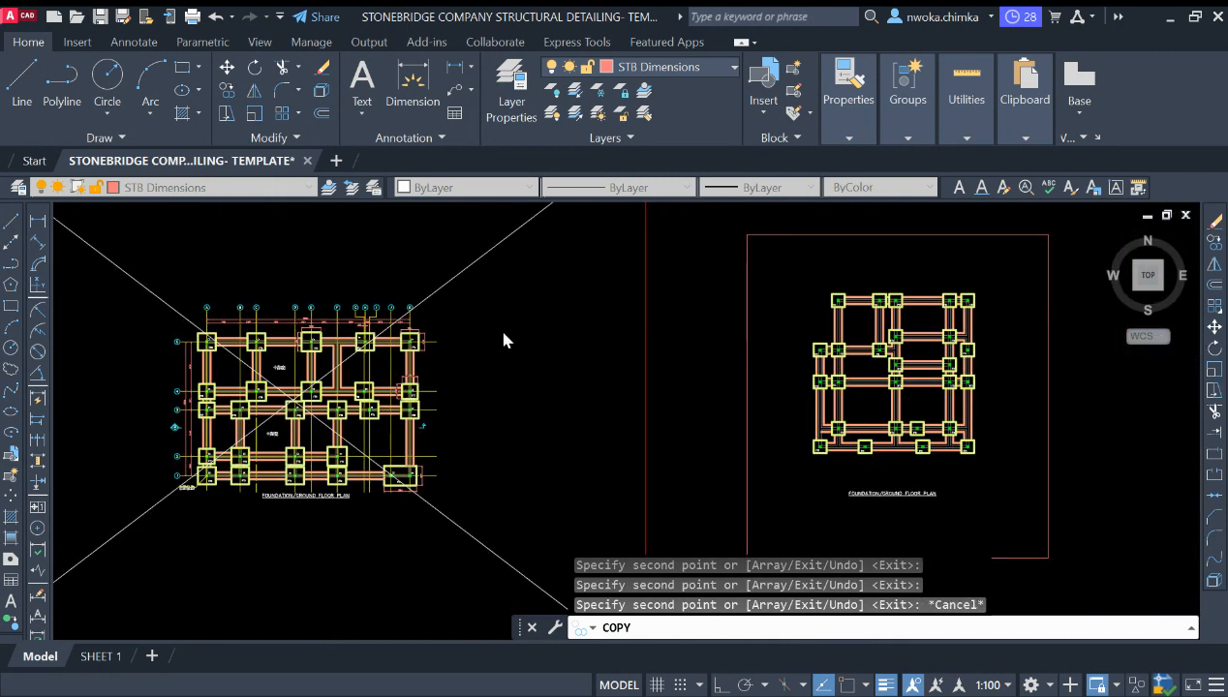
Examine the column and footing labels on the reference plan and the pad foundation design sheet beside the drawings
{"action": "scroll", "coordinate": [339, 291], "scroll_direction": "up", "scroll_amount": 8}
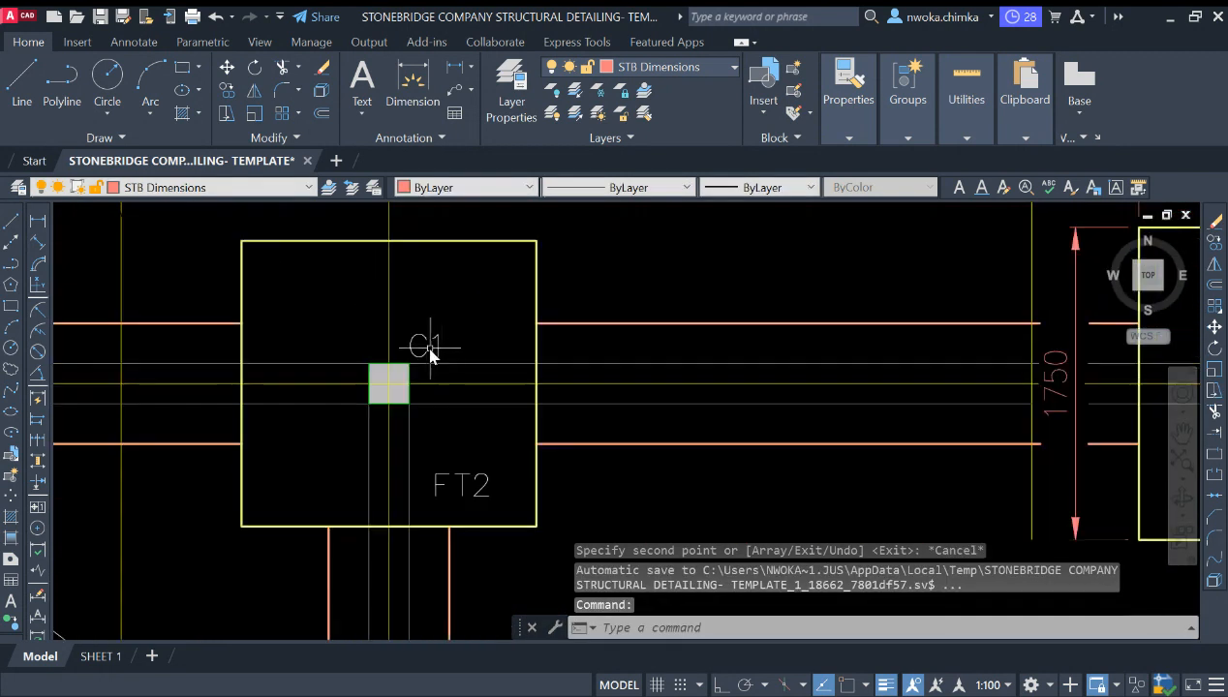
{"action": "scroll", "coordinate": [413, 368], "scroll_direction": "up", "scroll_amount": 2}
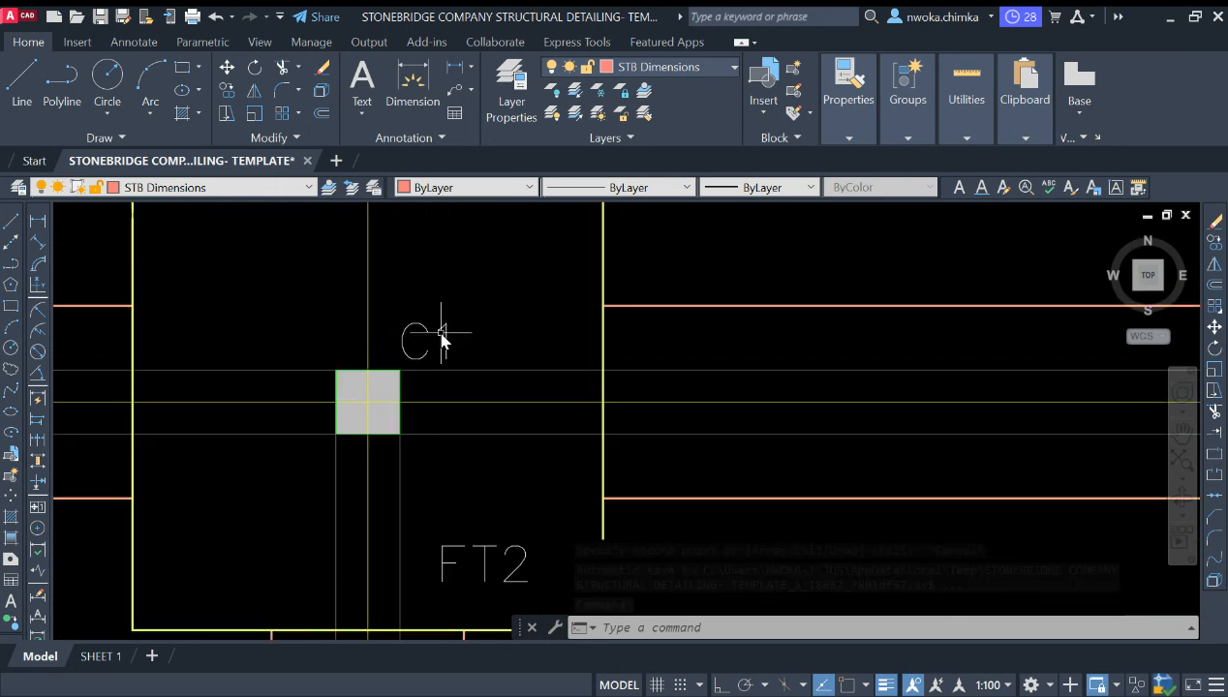
{"action": "scroll", "coordinate": [399, 341], "scroll_direction": "down", "scroll_amount": 6}
{"action": "middle_click_drag", "start_coordinate": [796, 378], "coordinate": [440, 366]}
{"action": "scroll", "coordinate": [468, 374], "scroll_direction": "down", "scroll_amount": 2}
{"action": "scroll", "coordinate": [465, 367], "scroll_direction": "down", "scroll_amount": 4}
{"action": "middle_click_drag", "start_coordinate": [744, 372], "coordinate": [389, 369]}
{"action": "scroll", "coordinate": [474, 366], "scroll_direction": "down", "scroll_amount": 2}
{"action": "middle_click_drag", "start_coordinate": [950, 368], "coordinate": [368, 368]}
{"action": "scroll", "coordinate": [475, 339], "scroll_direction": "down", "scroll_amount": 2}
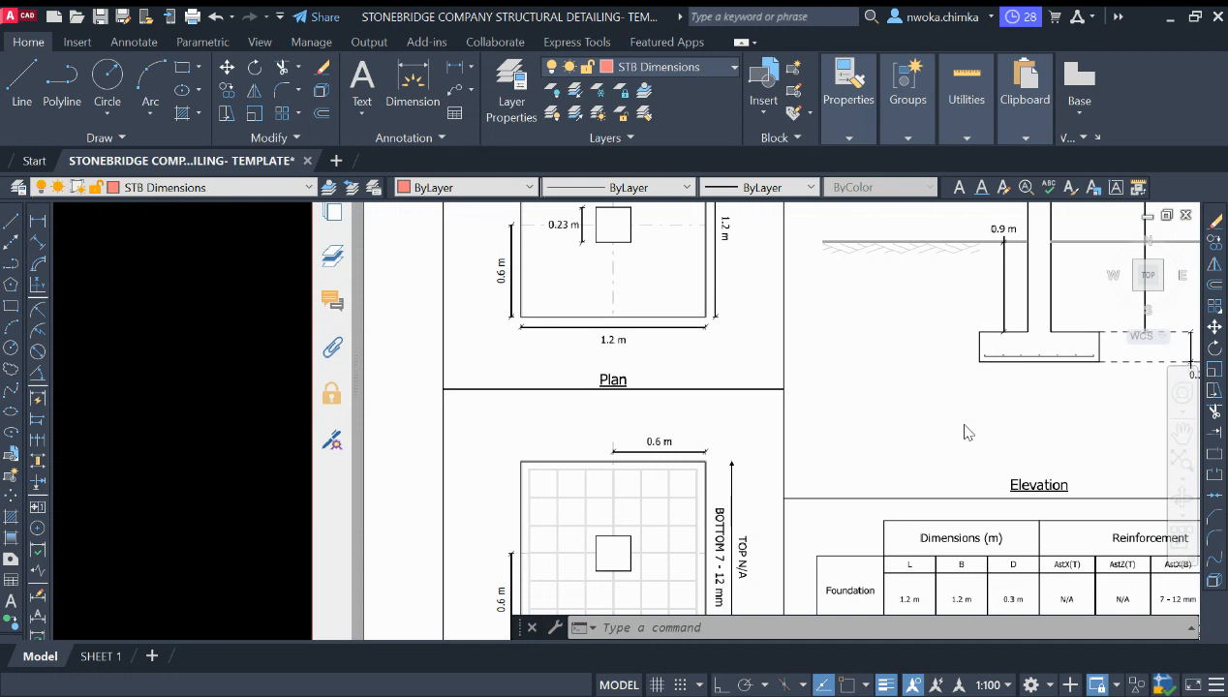
{"action": "scroll", "coordinate": [1044, 424], "scroll_direction": "down", "scroll_amount": 4}
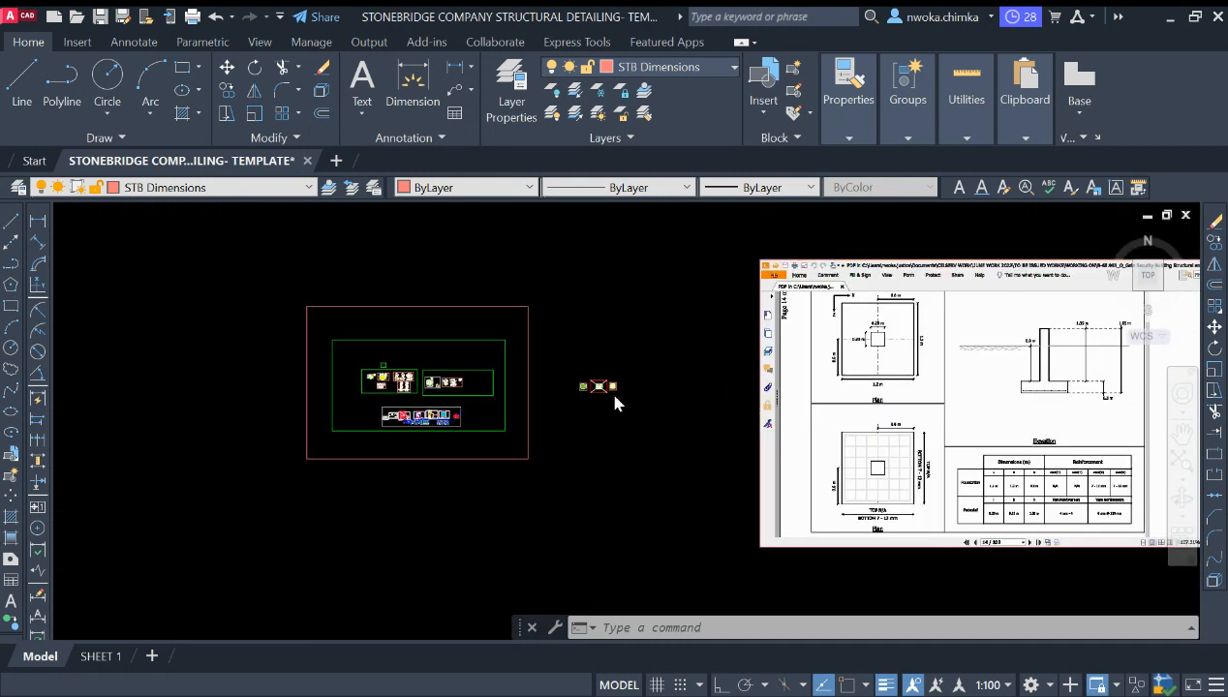
Inspect the green columns inside the labelled footings across the new foundation plan
{"action": "scroll", "coordinate": [585, 397], "scroll_direction": "up", "scroll_amount": 10}
{"action": "scroll", "coordinate": [815, 315], "scroll_direction": "down", "scroll_amount": 4}
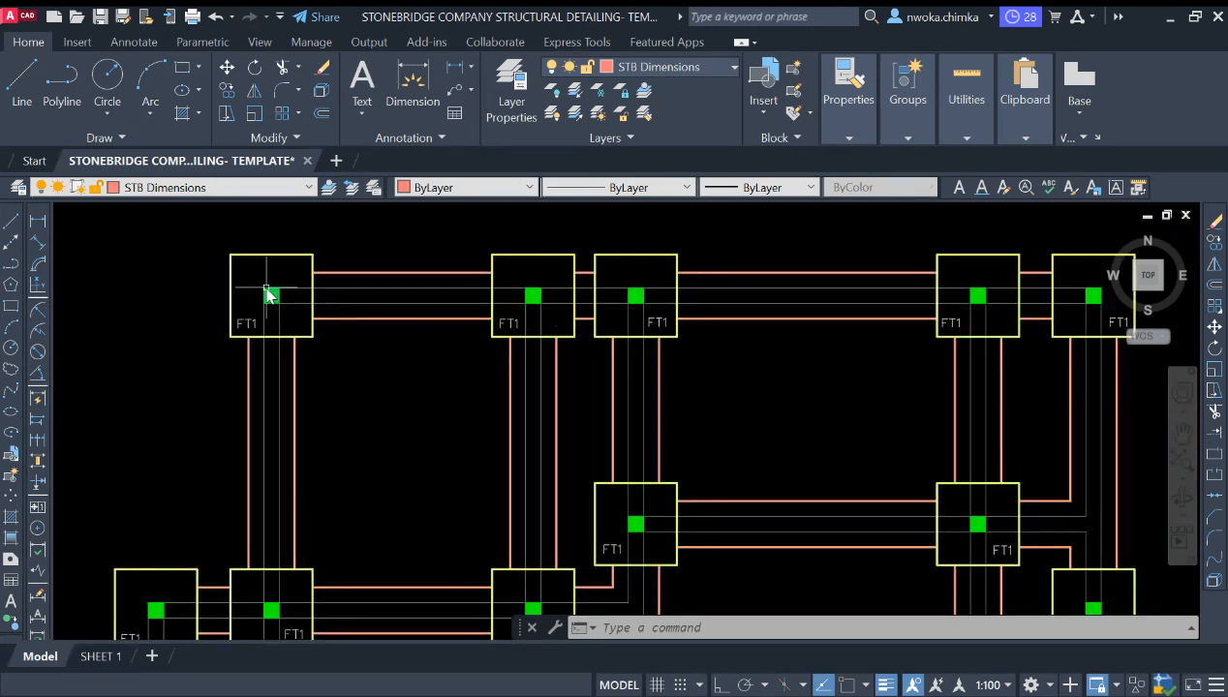
{"action": "scroll", "coordinate": [267, 296], "scroll_direction": "down", "scroll_amount": 4}
{"action": "scroll", "coordinate": [334, 344], "scroll_direction": "up", "scroll_amount": 4}
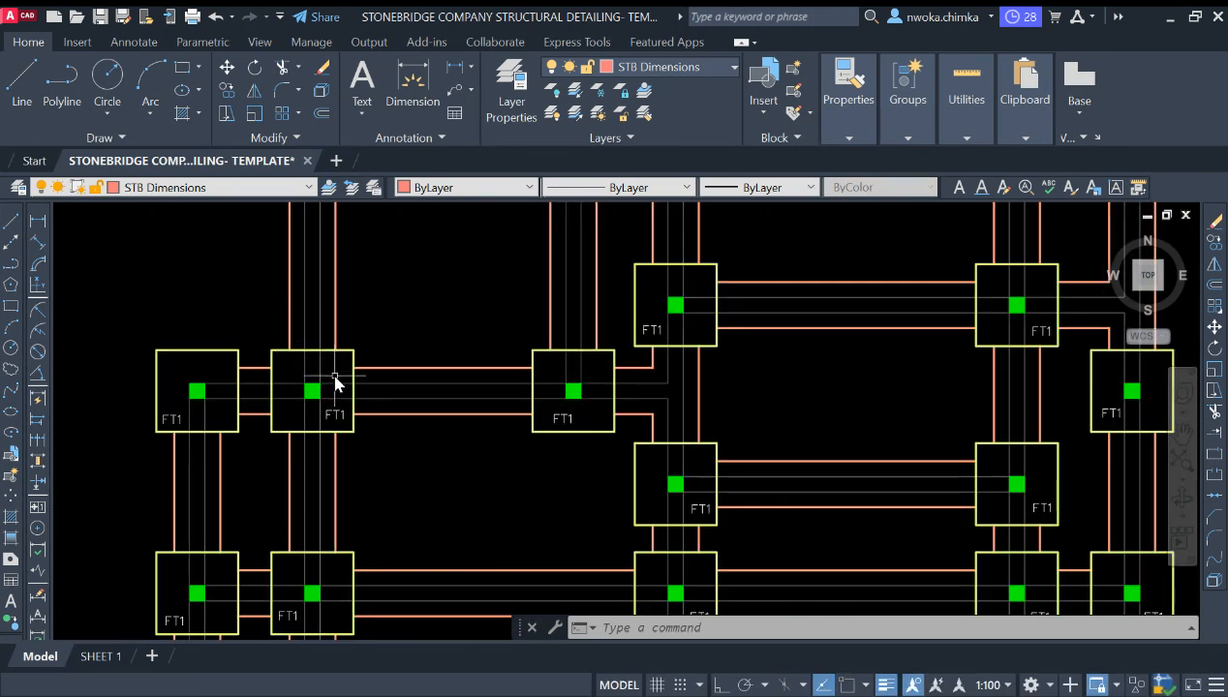
{"action": "mouse_move", "coordinate": [319, 366]}
{"action": "middle_mouse_down"}
{"action": "mouse_move", "coordinate": [412, 465]}
{"action": "mouse_move", "coordinate": [573, 446]}
{"action": "mouse_move", "coordinate": [561, 439]}
{"action": "mouse_move", "coordinate": [467, 477]}
{"action": "middle_mouse_up"}
{"action": "scroll", "coordinate": [535, 315], "scroll_direction": "down", "scroll_amount": 2}
{"action": "scroll", "coordinate": [636, 324], "scroll_direction": "up", "scroll_amount": 3}
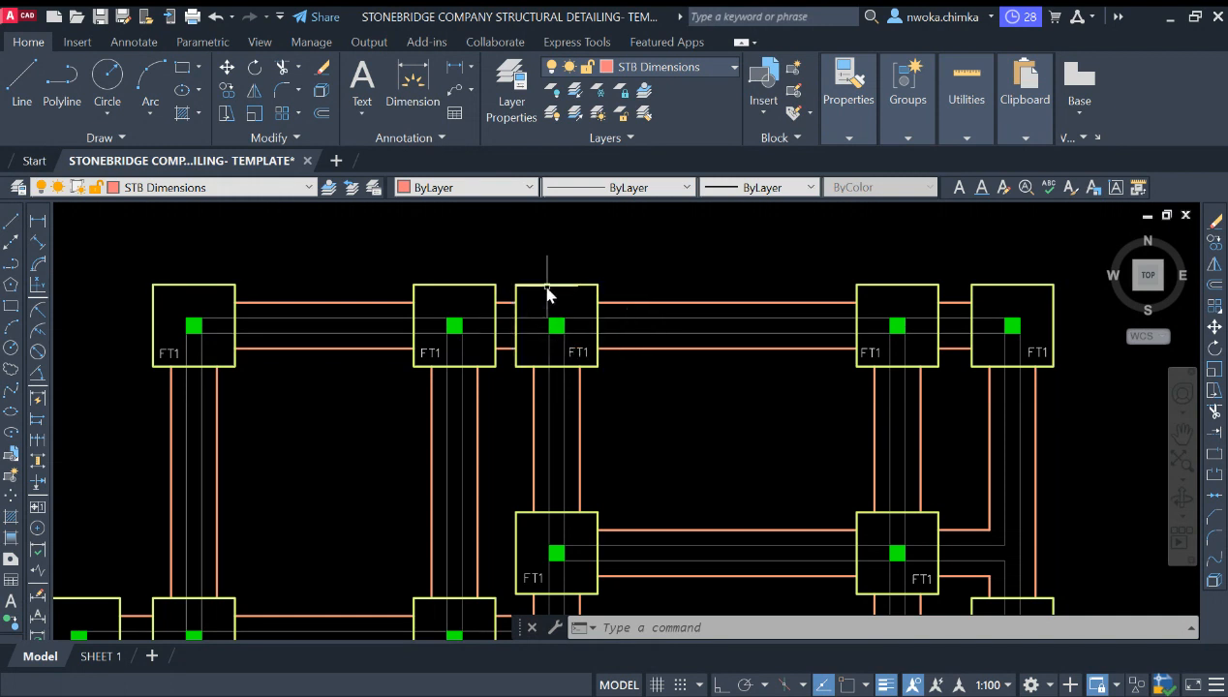
{"action": "scroll", "coordinate": [548, 293], "scroll_direction": "up", "scroll_amount": 2}
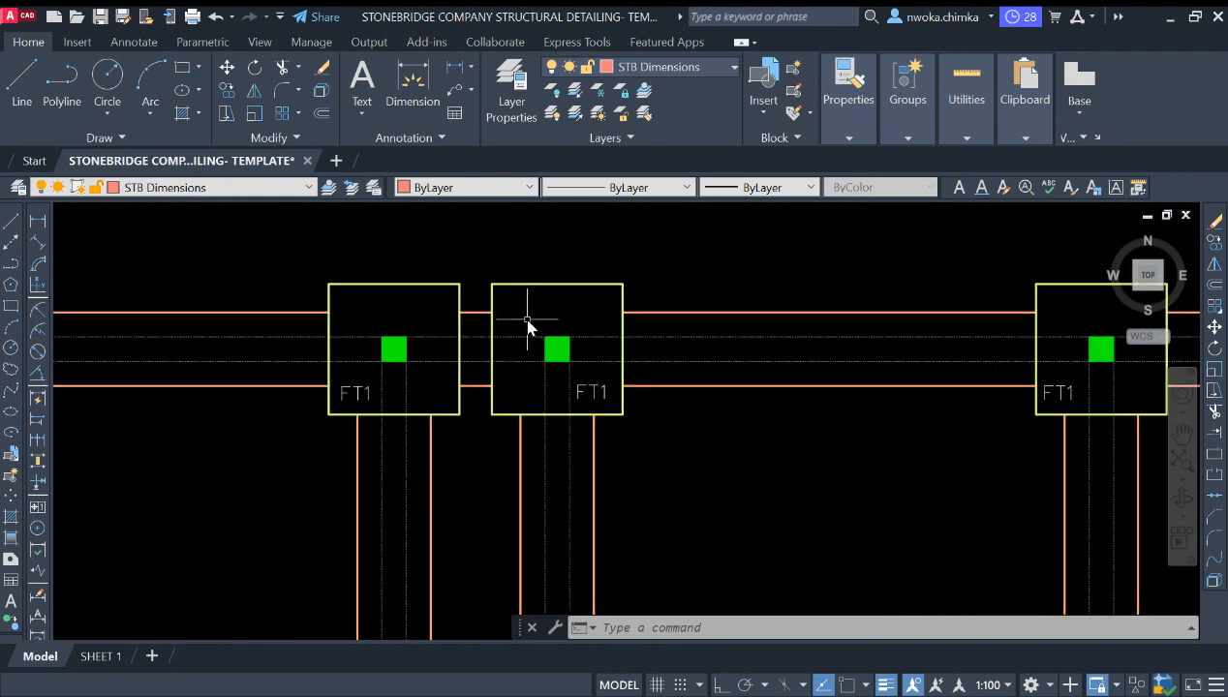
{"action": "scroll", "coordinate": [679, 356], "scroll_direction": "down", "scroll_amount": 2}
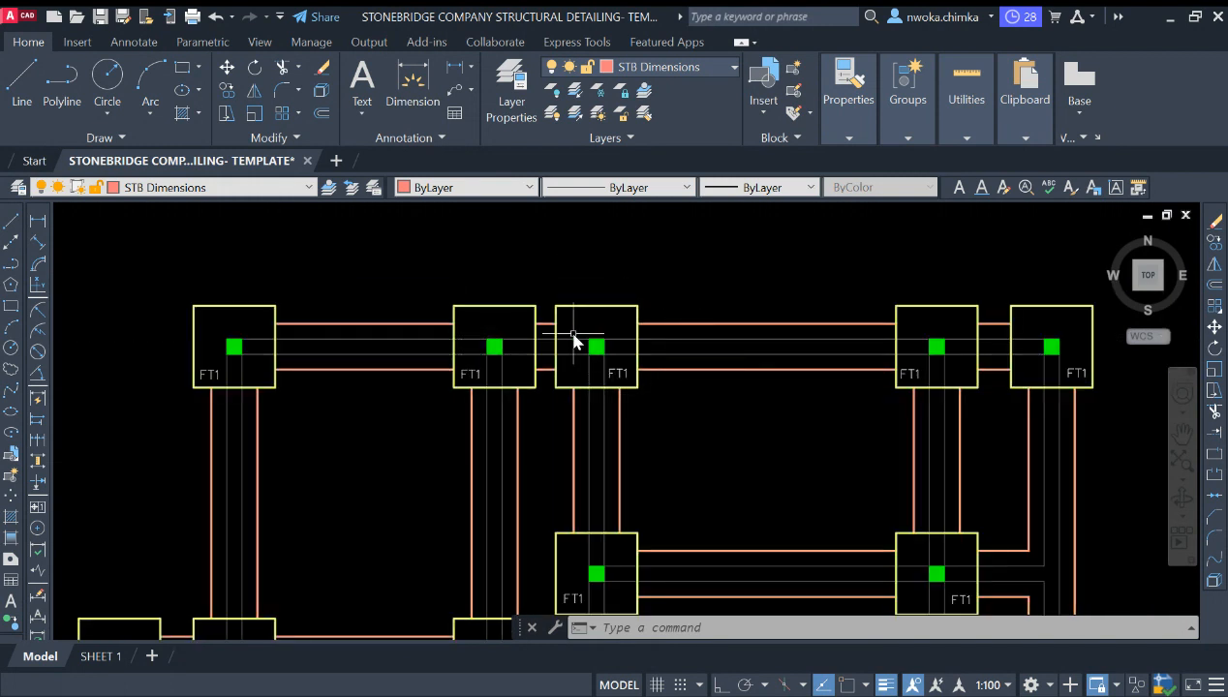
Check the widths of the second and third upper-row columns with linear dimensions, without placing either dimension
{"action": "scroll", "coordinate": [499, 343], "scroll_direction": "up", "scroll_amount": 2}
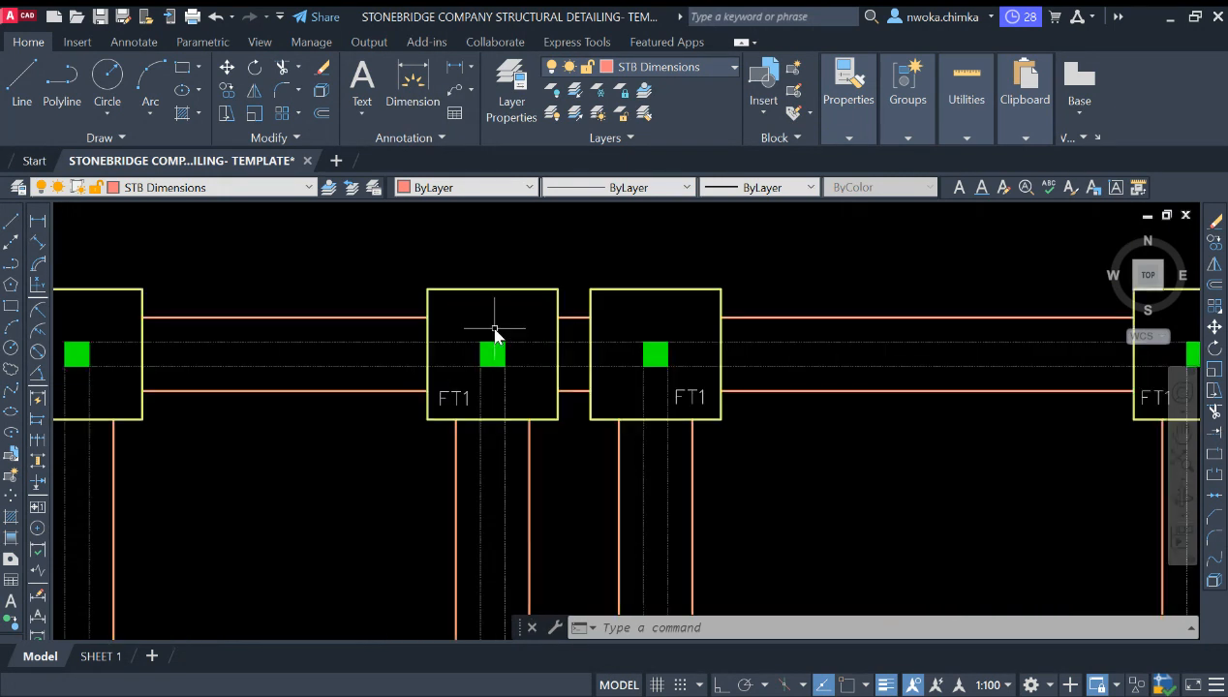
{"action": "left_click", "coordinate": [38, 225]}
{"action": "scroll", "coordinate": [502, 331], "scroll_direction": "up", "scroll_amount": 2}
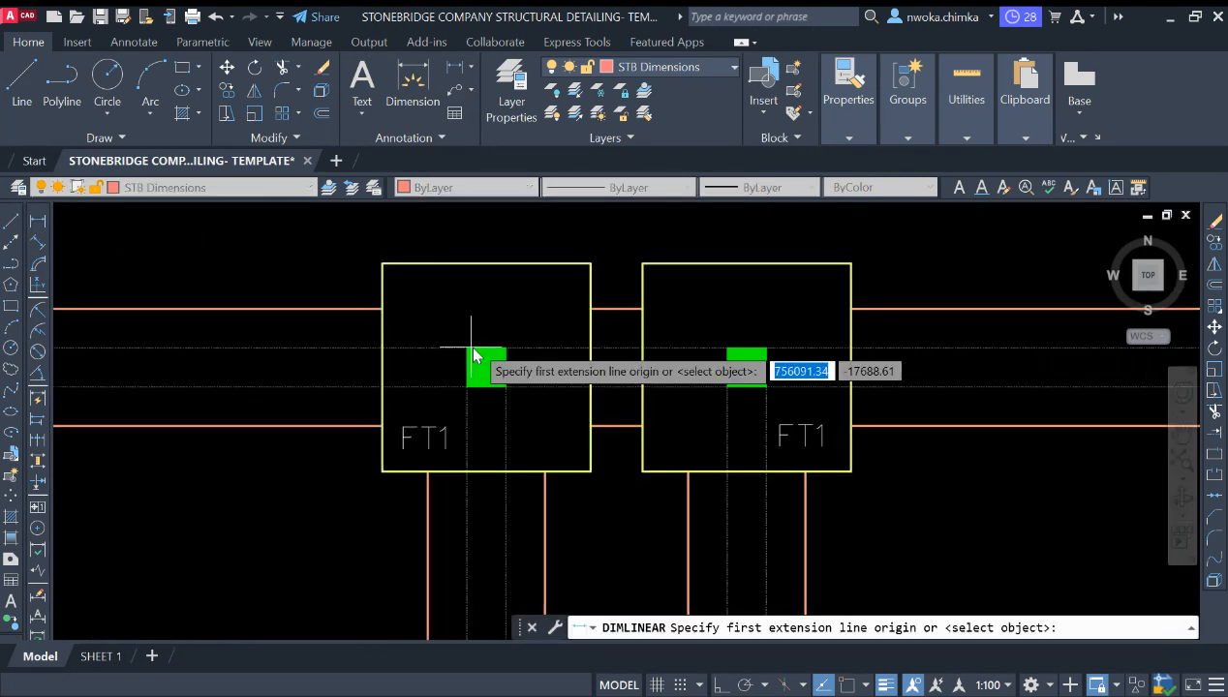
{"action": "left_click", "coordinate": [467, 350]}
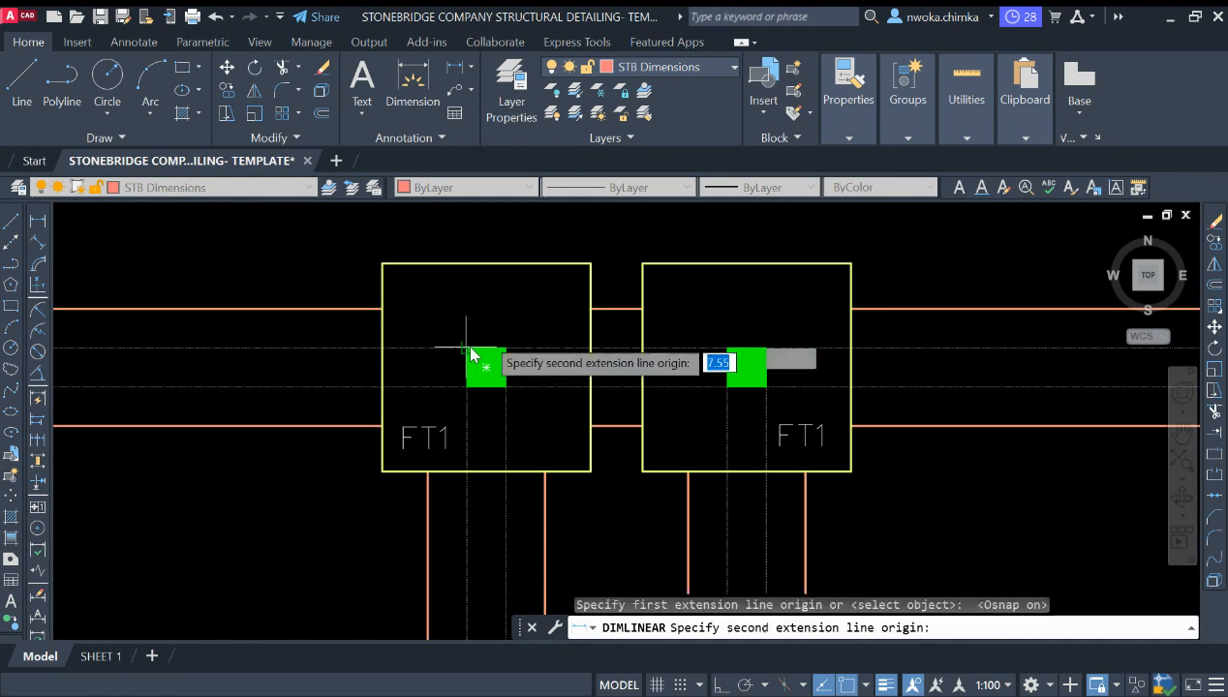
{"action": "left_click", "coordinate": [513, 346]}
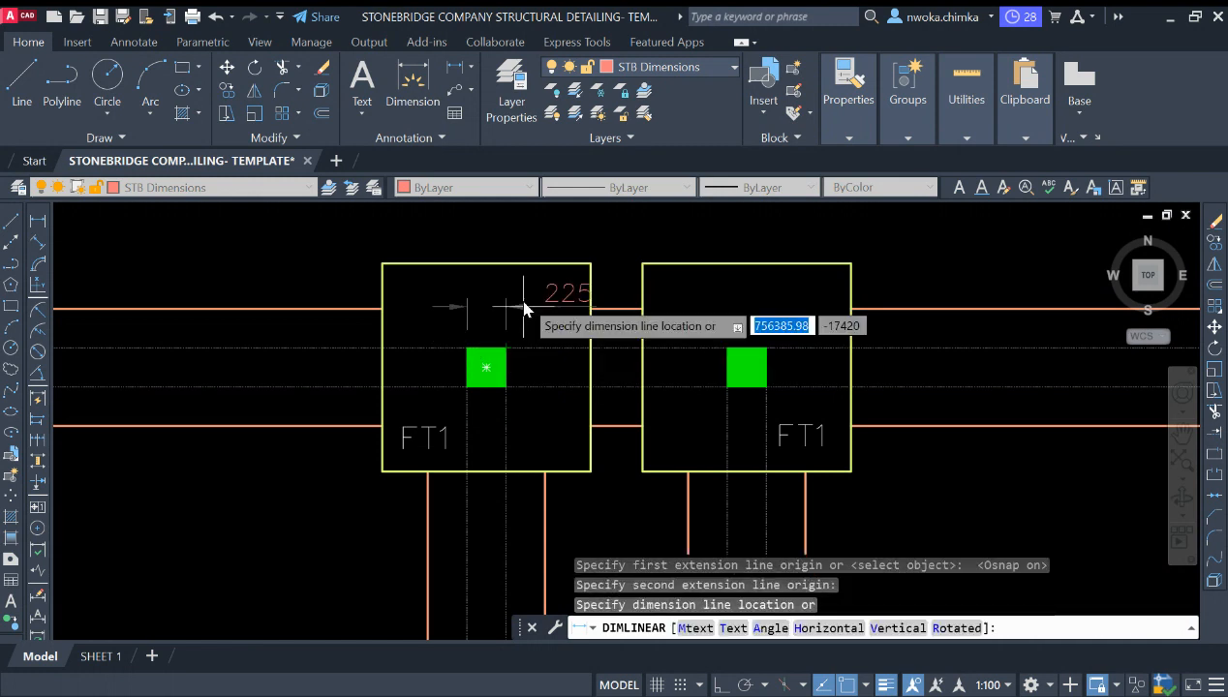
{"action": "key", "text": "Escape"}
{"action": "key", "text": "Return"}
{"action": "left_click", "coordinate": [727, 348]}
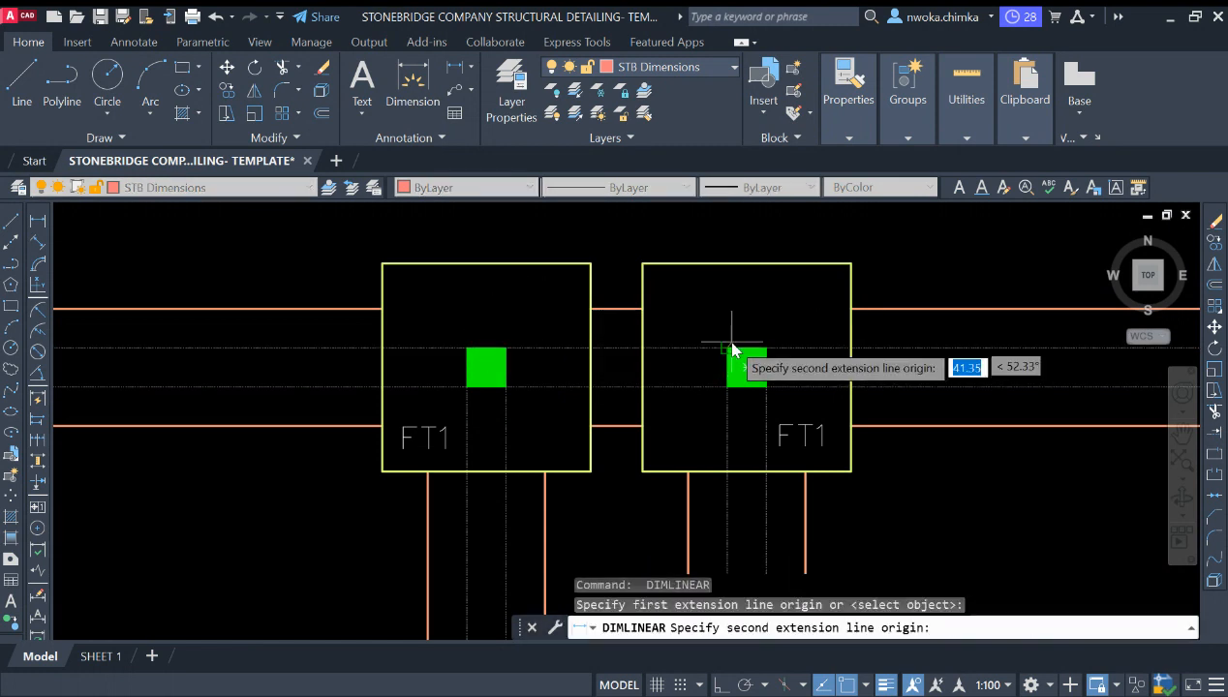
{"action": "left_click", "coordinate": [766, 349]}
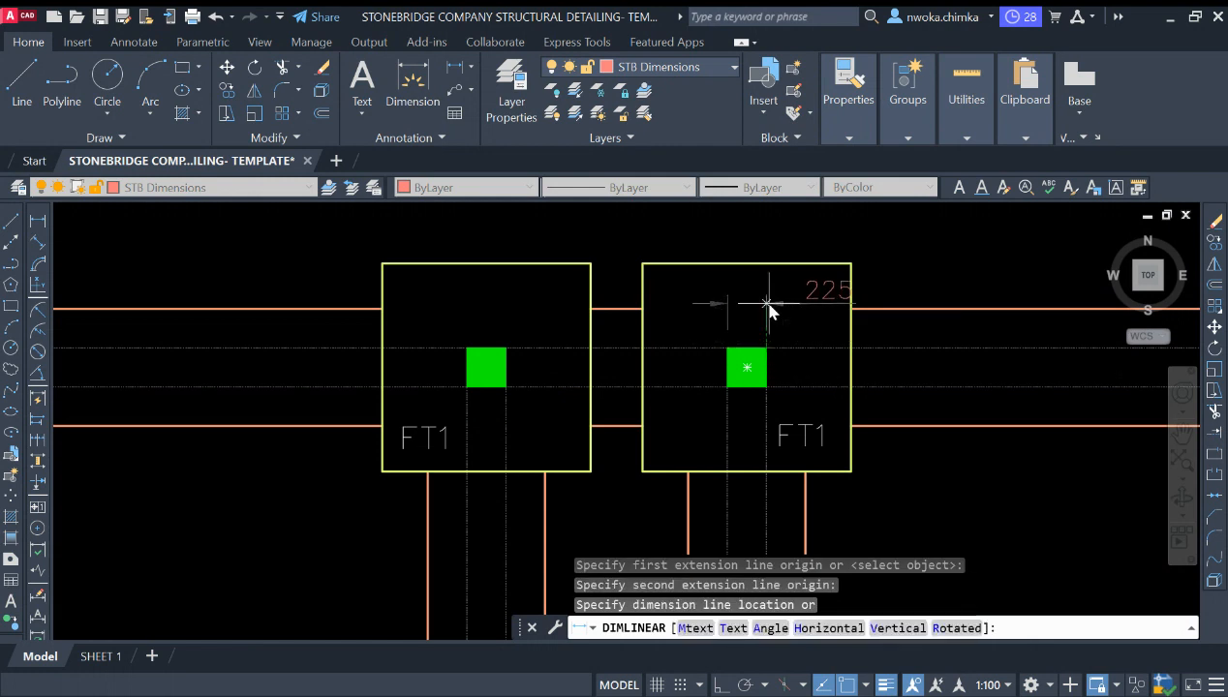
{"action": "key", "text": "Escape"}
Copy the C1 label from the FT4 footing in the finished plan to above the first upper-row column of the unlabelled plan
{"action": "scroll", "coordinate": [944, 327], "scroll_direction": "down", "scroll_amount": 10}
{"action": "middle_click_drag", "start_coordinate": [372, 373], "coordinate": [771, 335]}
{"action": "scroll", "coordinate": [436, 357], "scroll_direction": "up", "scroll_amount": 8}
{"action": "left_click", "coordinate": [421, 377]}
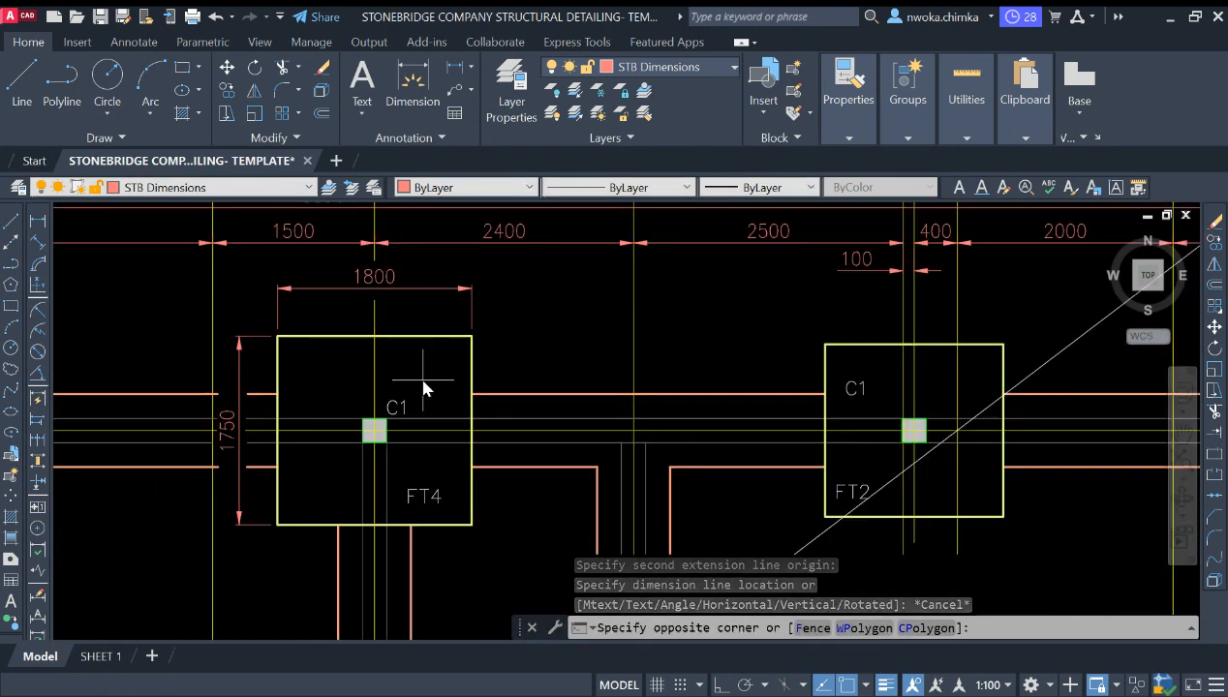
{"action": "left_click", "coordinate": [399, 409]}
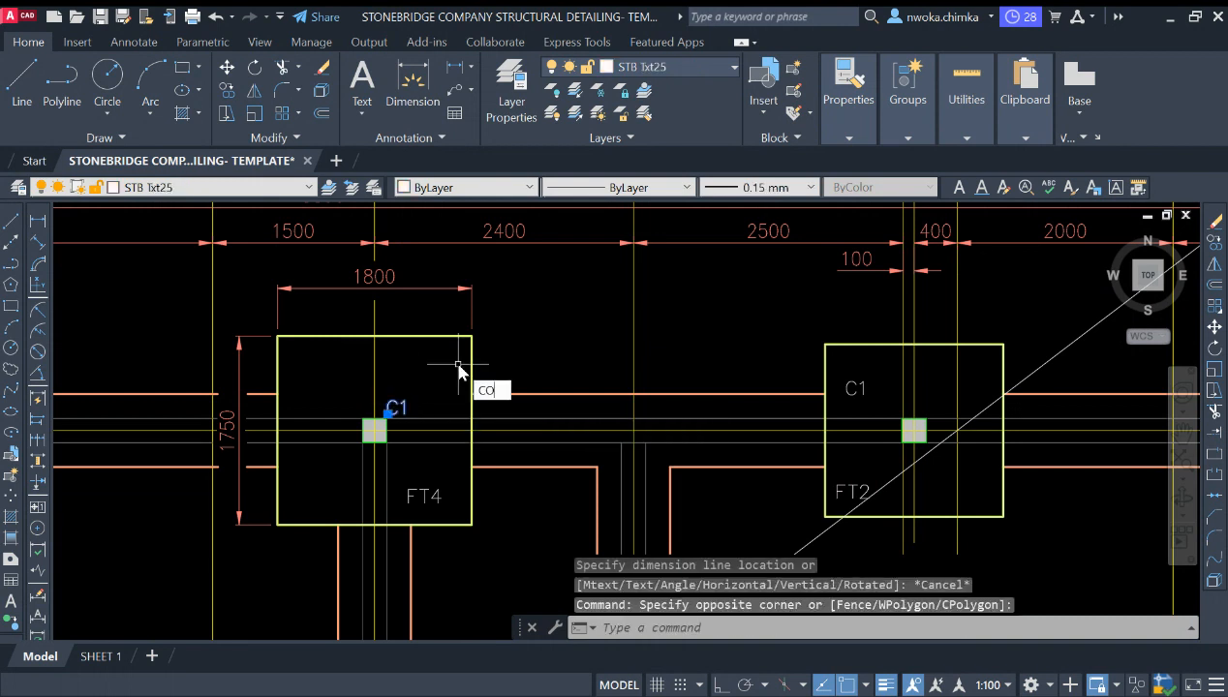
{"action": "key", "text": "Return"}
{"action": "left_click", "coordinate": [398, 410]}
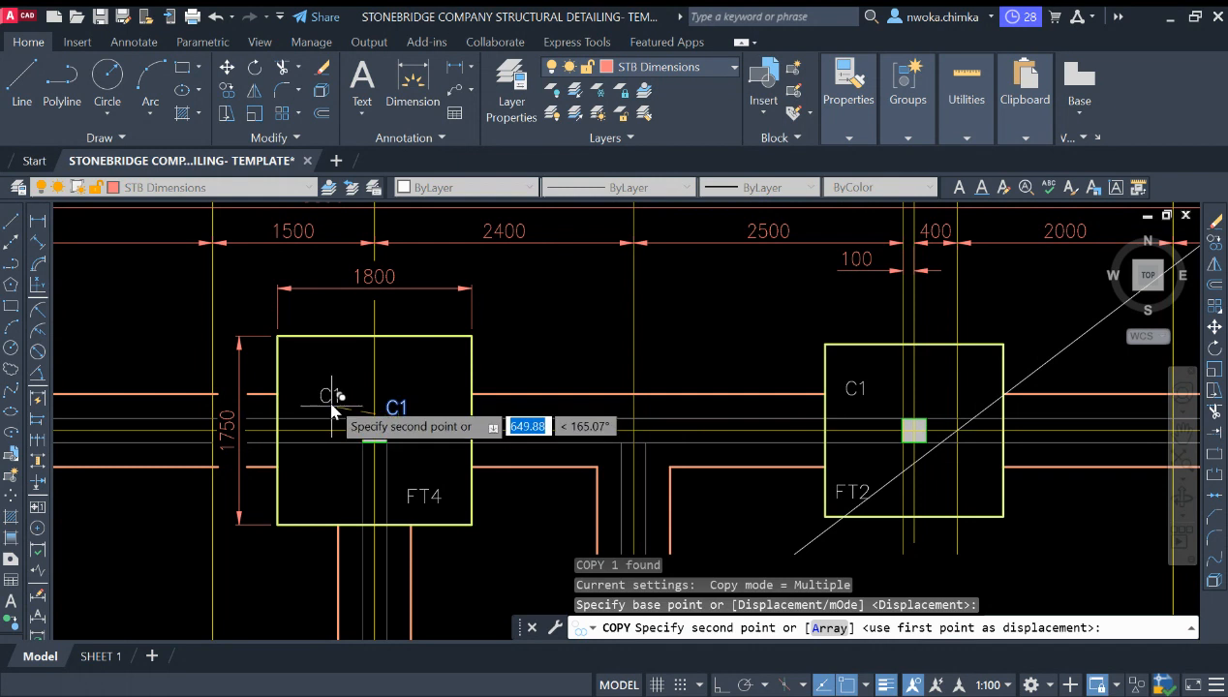
{"action": "scroll", "coordinate": [330, 407], "scroll_direction": "down", "scroll_amount": 4}
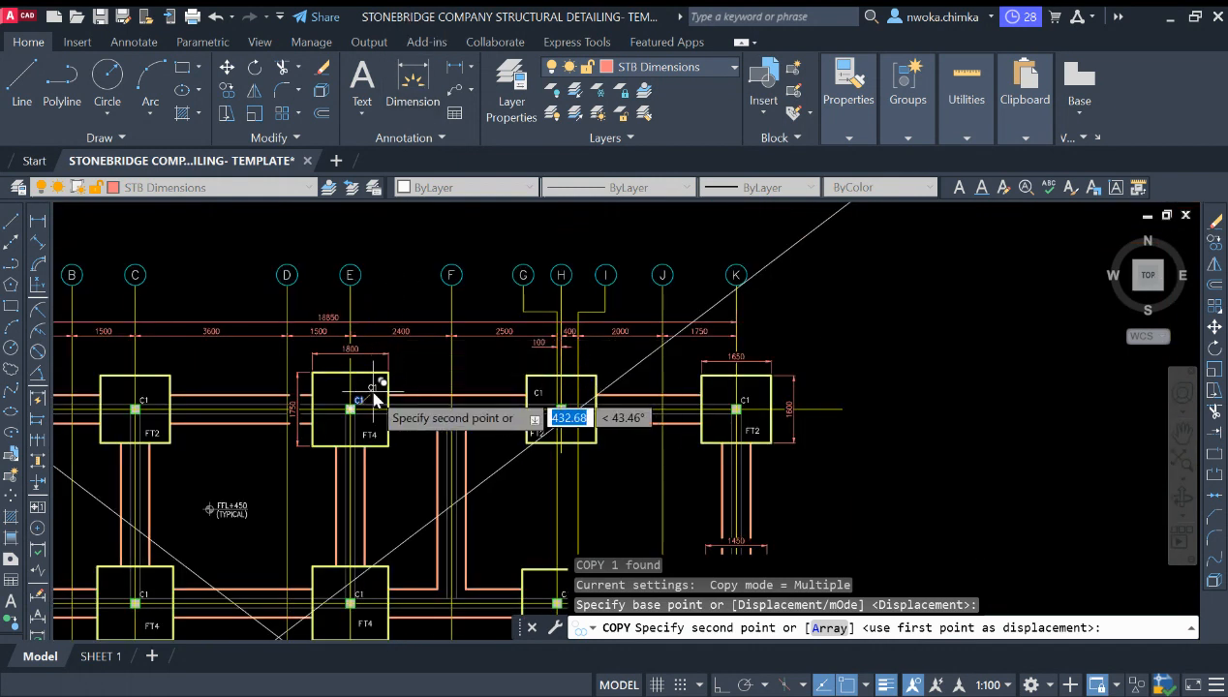
{"action": "scroll", "coordinate": [591, 411], "scroll_direction": "up", "scroll_amount": 3}
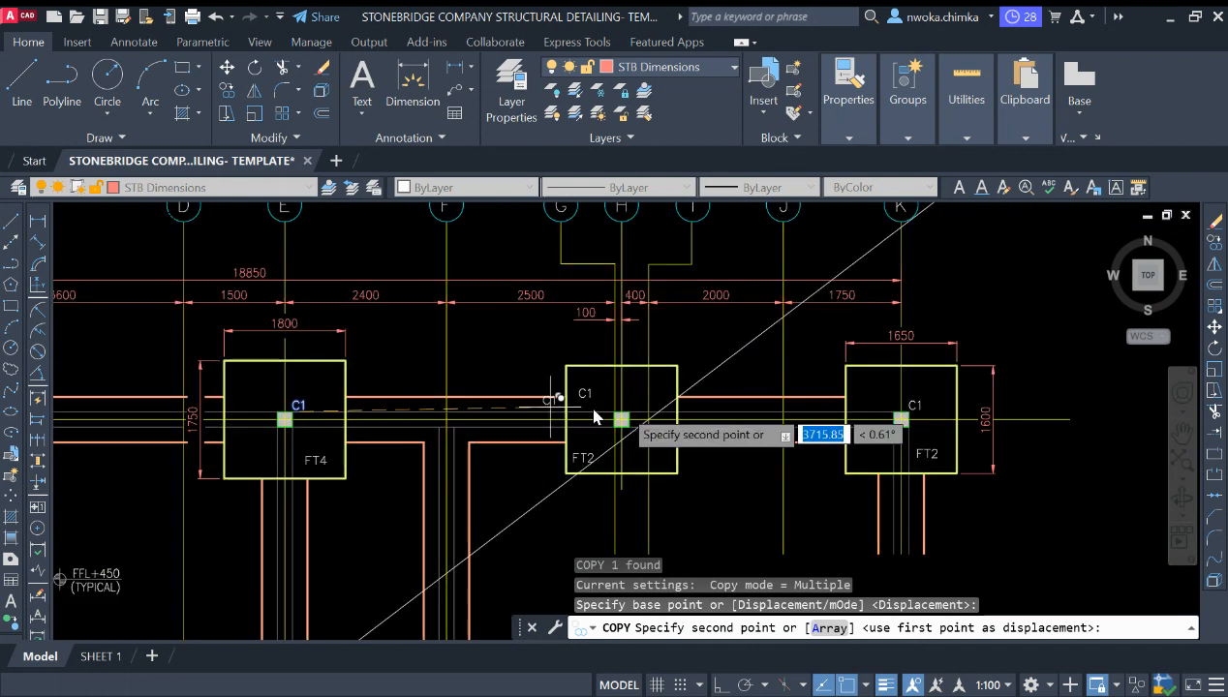
{"action": "scroll", "coordinate": [559, 388], "scroll_direction": "up", "scroll_amount": 2}
{"action": "scroll", "coordinate": [407, 385], "scroll_direction": "down", "scroll_amount": 2}
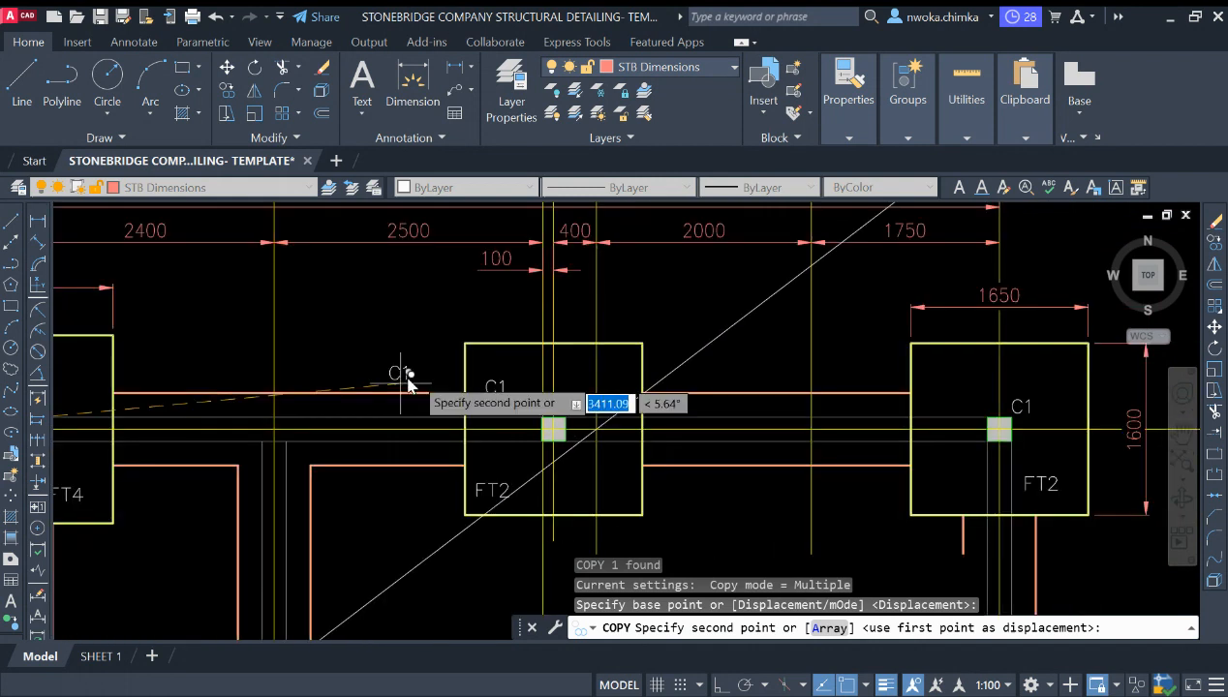
{"action": "scroll", "coordinate": [368, 363], "scroll_direction": "down", "scroll_amount": 6}
{"action": "scroll", "coordinate": [561, 351], "scroll_direction": "up", "scroll_amount": 5}
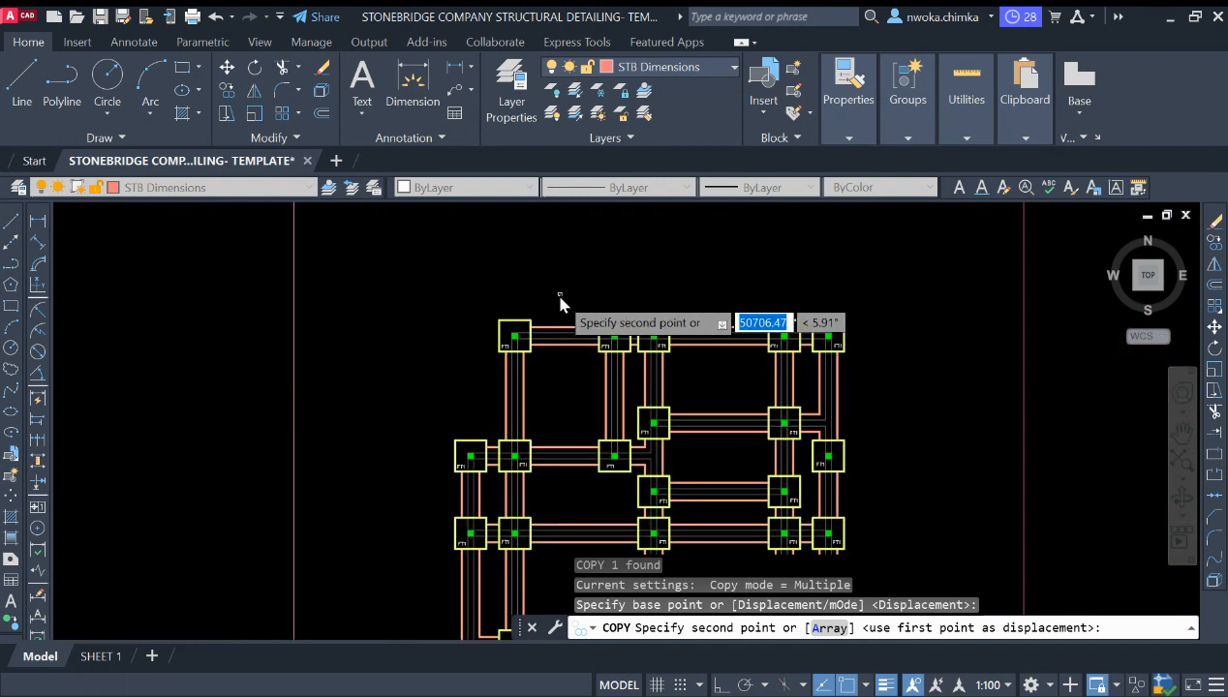
{"action": "scroll", "coordinate": [479, 362], "scroll_direction": "up", "scroll_amount": 3}
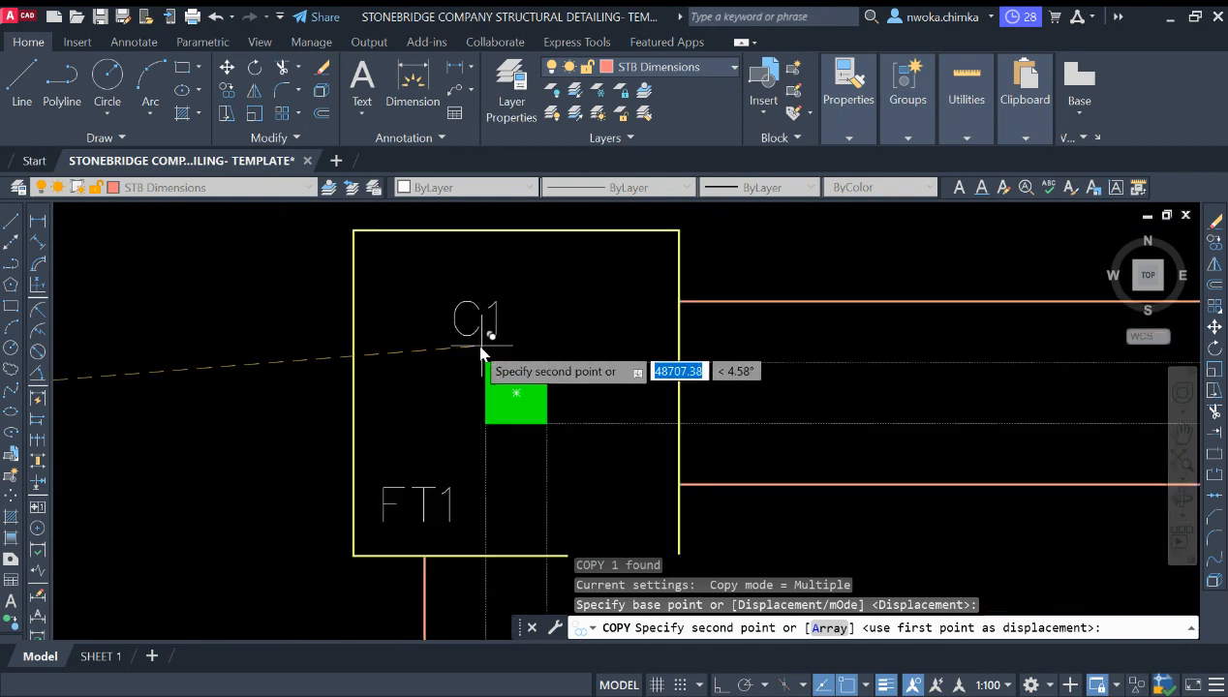
{"action": "left_click", "coordinate": [468, 364]}
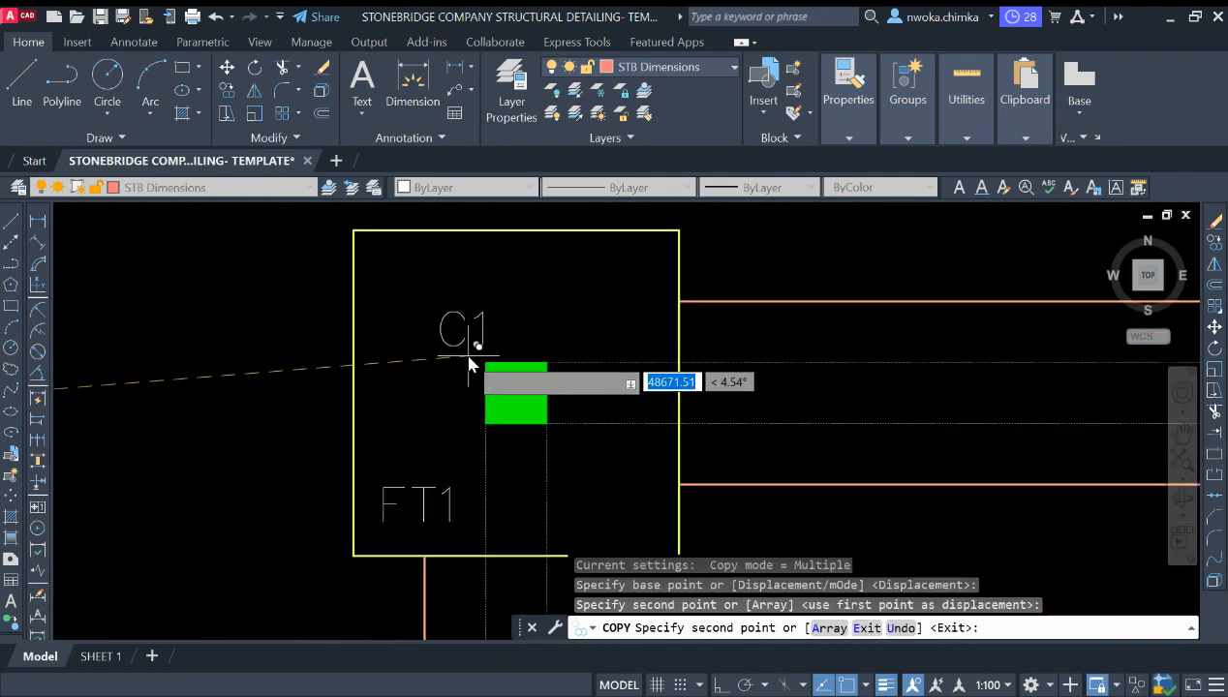
{"action": "key", "text": "Escape"}
Copy the first column's C1 label to the second and third upper-row columns, just above each column
{"action": "left_click", "coordinate": [540, 302]}
{"action": "left_click", "coordinate": [450, 332]}
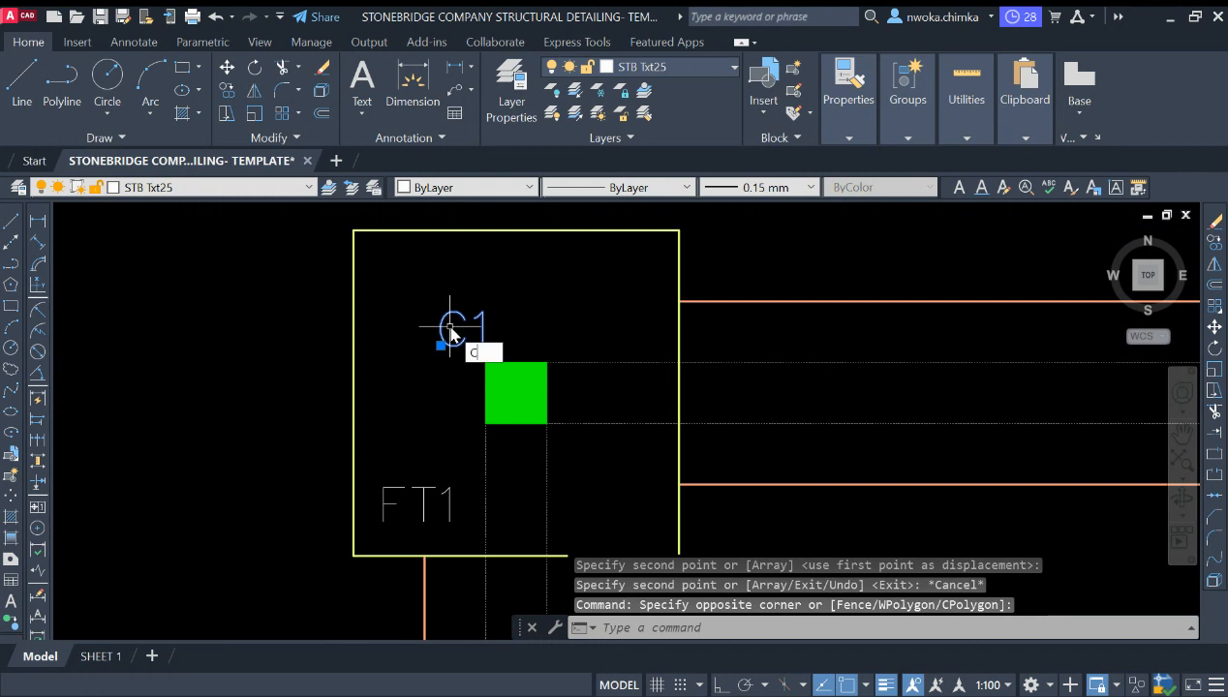
{"action": "type", "text": "co"}
{"action": "key", "text": "Return"}
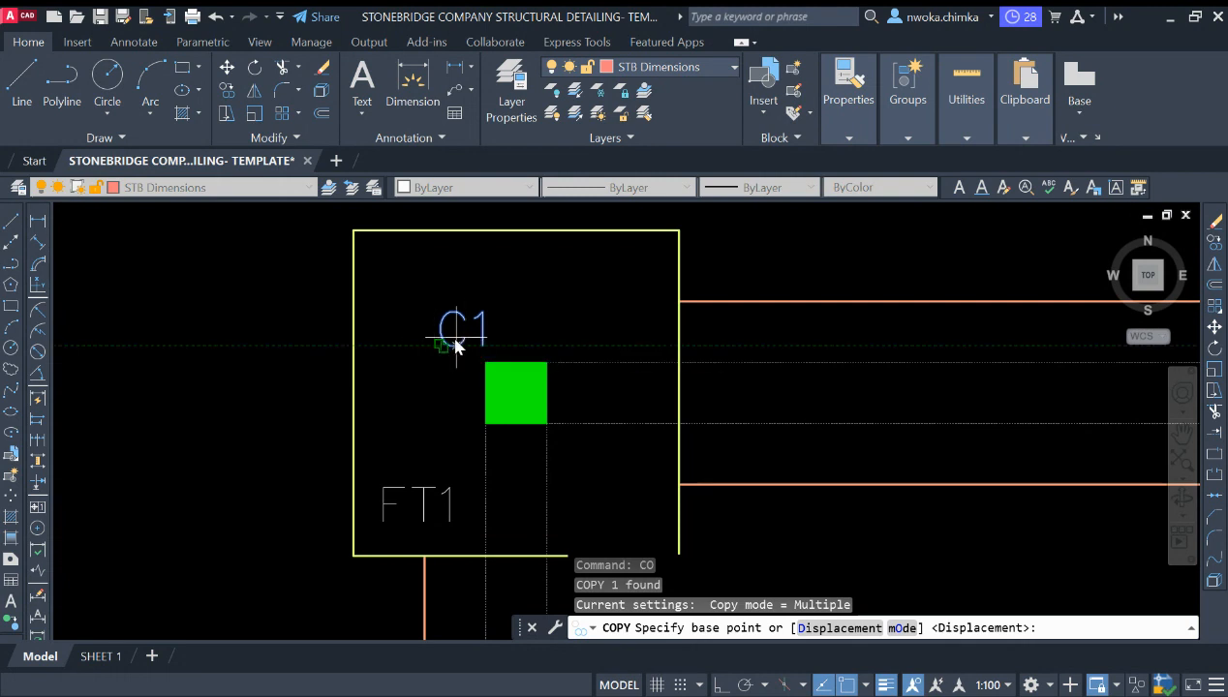
{"action": "left_click", "coordinate": [454, 346]}
{"action": "scroll", "coordinate": [589, 343], "scroll_direction": "down", "scroll_amount": 6}
{"action": "scroll", "coordinate": [735, 333], "scroll_direction": "up", "scroll_amount": 6}
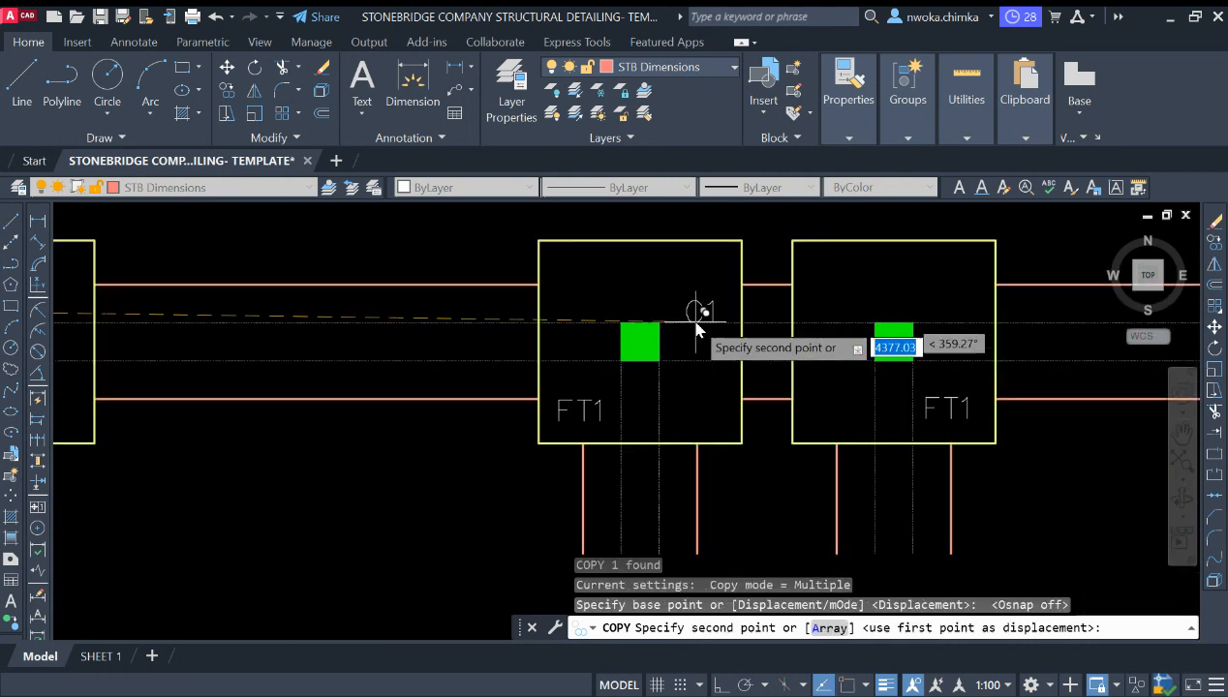
{"action": "left_click", "coordinate": [661, 312]}
{"action": "scroll", "coordinate": [480, 311], "scroll_direction": "down", "scroll_amount": 2}
{"action": "scroll", "coordinate": [801, 318], "scroll_direction": "up", "scroll_amount": 2}
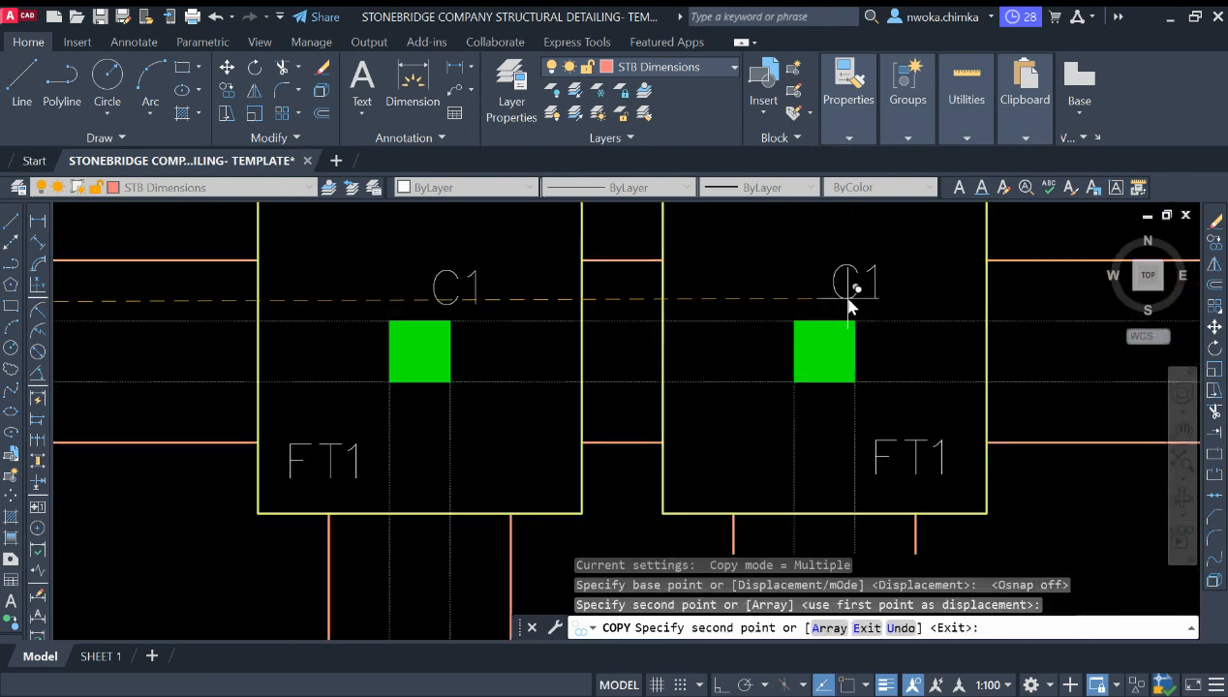
{"action": "left_click", "coordinate": [843, 291]}
Place further C1 label copies above the fourth and fifth upper-row columns
{"action": "scroll", "coordinate": [388, 324], "scroll_direction": "down", "scroll_amount": 2}
{"action": "scroll", "coordinate": [402, 323], "scroll_direction": "down", "scroll_amount": 2}
{"action": "middle_click_drag", "start_coordinate": [798, 336], "coordinate": [397, 315]}
{"action": "scroll", "coordinate": [687, 298], "scroll_direction": "up", "scroll_amount": 4}
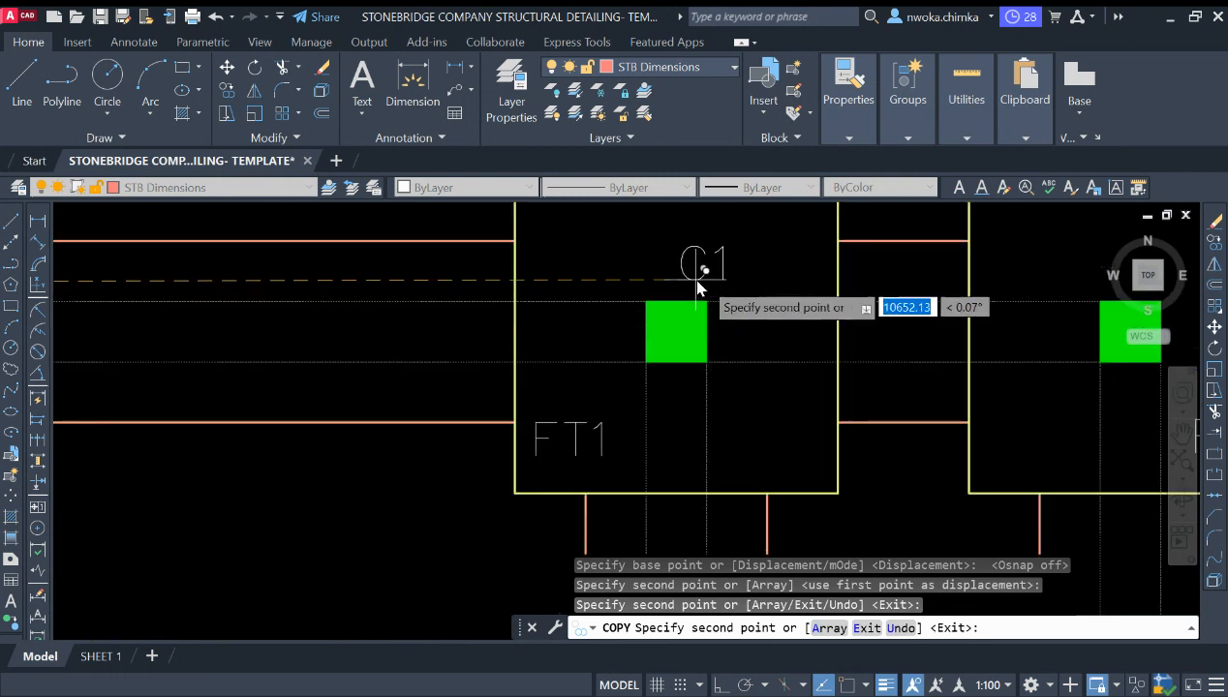
{"action": "left_click", "coordinate": [705, 284]}
{"action": "scroll", "coordinate": [635, 291], "scroll_direction": "down", "scroll_amount": 3}
{"action": "middle_click_drag", "start_coordinate": [932, 323], "coordinate": [721, 334]}
{"action": "scroll", "coordinate": [695, 305], "scroll_direction": "up", "scroll_amount": 4}
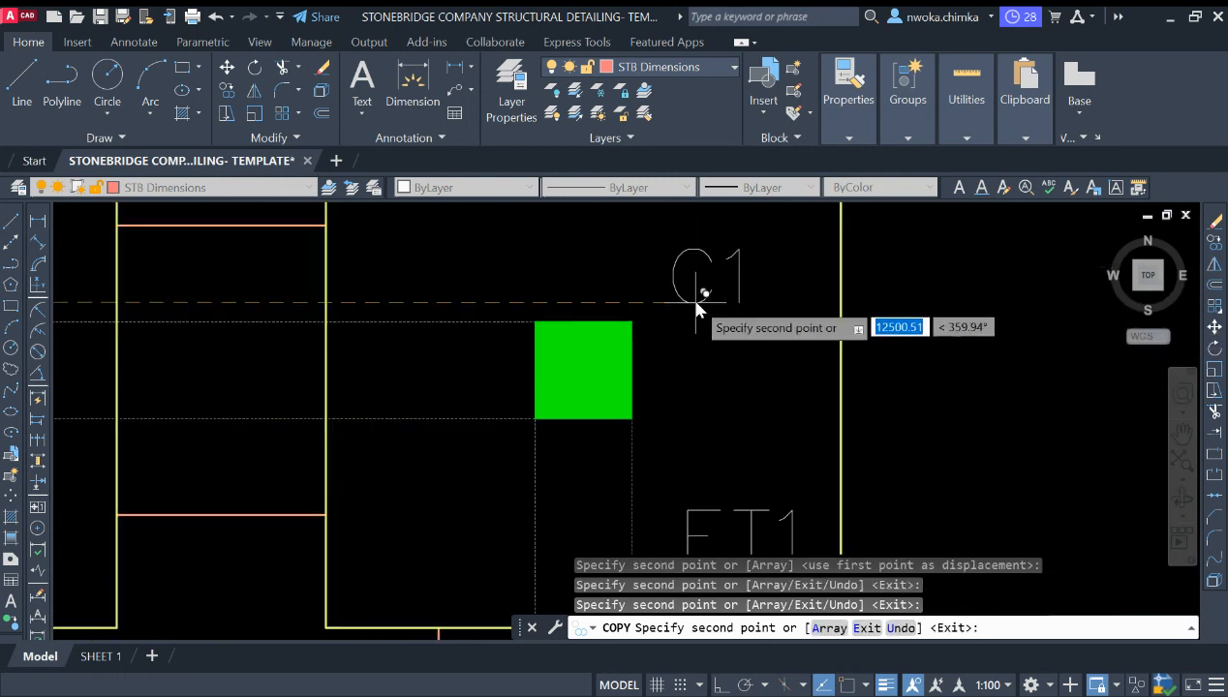
{"action": "left_click", "coordinate": [656, 305]}
Place another C1 label copy at the second-row column directly below the fourth upper-row column
{"action": "scroll", "coordinate": [737, 262], "scroll_direction": "down", "scroll_amount": 3}
{"action": "middle_click_drag", "start_coordinate": [728, 406], "coordinate": [778, 207]}
{"action": "scroll", "coordinate": [779, 207], "scroll_direction": "down", "scroll_amount": 1}
{"action": "scroll", "coordinate": [668, 343], "scroll_direction": "up", "scroll_amount": 3}
{"action": "scroll", "coordinate": [654, 334], "scroll_direction": "up", "scroll_amount": 2}
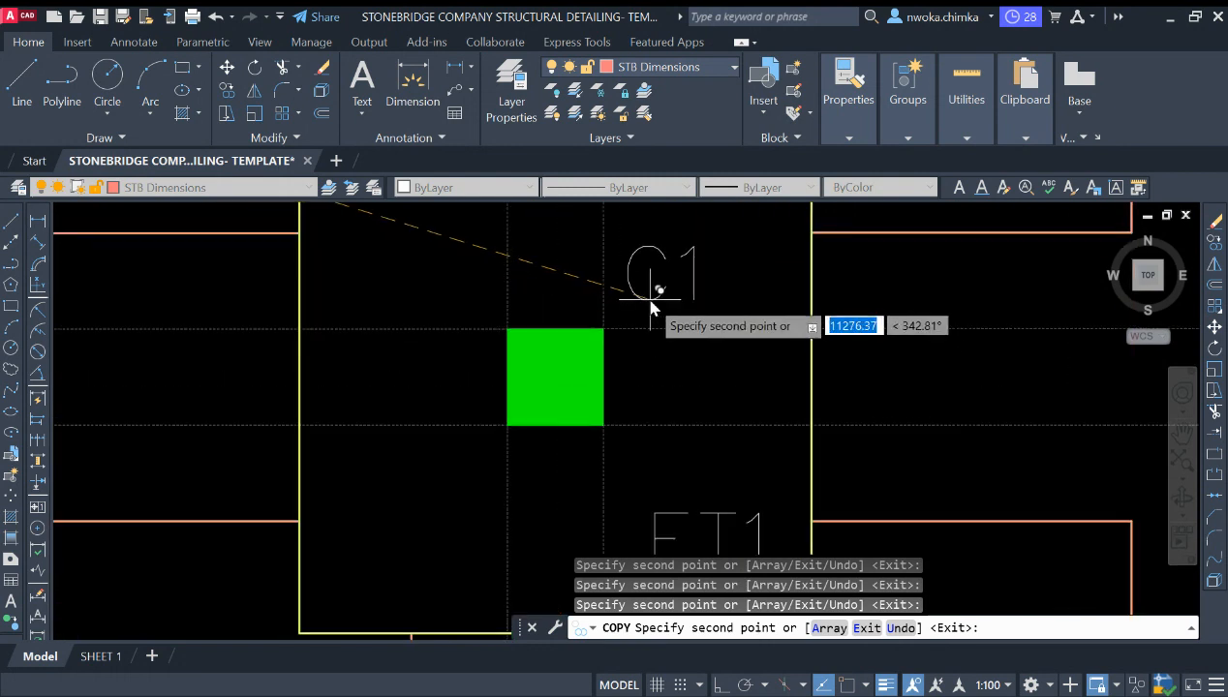
{"action": "left_click", "coordinate": [656, 305]}
Examine the Column 1 (Footing 3) and Column 2 (Footing 1) details on the column longitudinal sections sheet
{"action": "scroll", "coordinate": [668, 320], "scroll_direction": "down", "scroll_amount": 4}
{"action": "scroll", "coordinate": [997, 373], "scroll_direction": "down", "scroll_amount": 3}
{"action": "scroll", "coordinate": [988, 374], "scroll_direction": "down", "scroll_amount": 5}
{"action": "middle_click_drag", "start_coordinate": [426, 378], "coordinate": [1140, 307]}
{"action": "scroll", "coordinate": [1104, 317], "scroll_direction": "down", "scroll_amount": 4}
{"action": "scroll", "coordinate": [649, 329], "scroll_direction": "down", "scroll_amount": 4}
{"action": "middle_click_drag", "start_coordinate": [218, 338], "coordinate": [258, 346]}
{"action": "scroll", "coordinate": [255, 346], "scroll_direction": "up", "scroll_amount": 10}
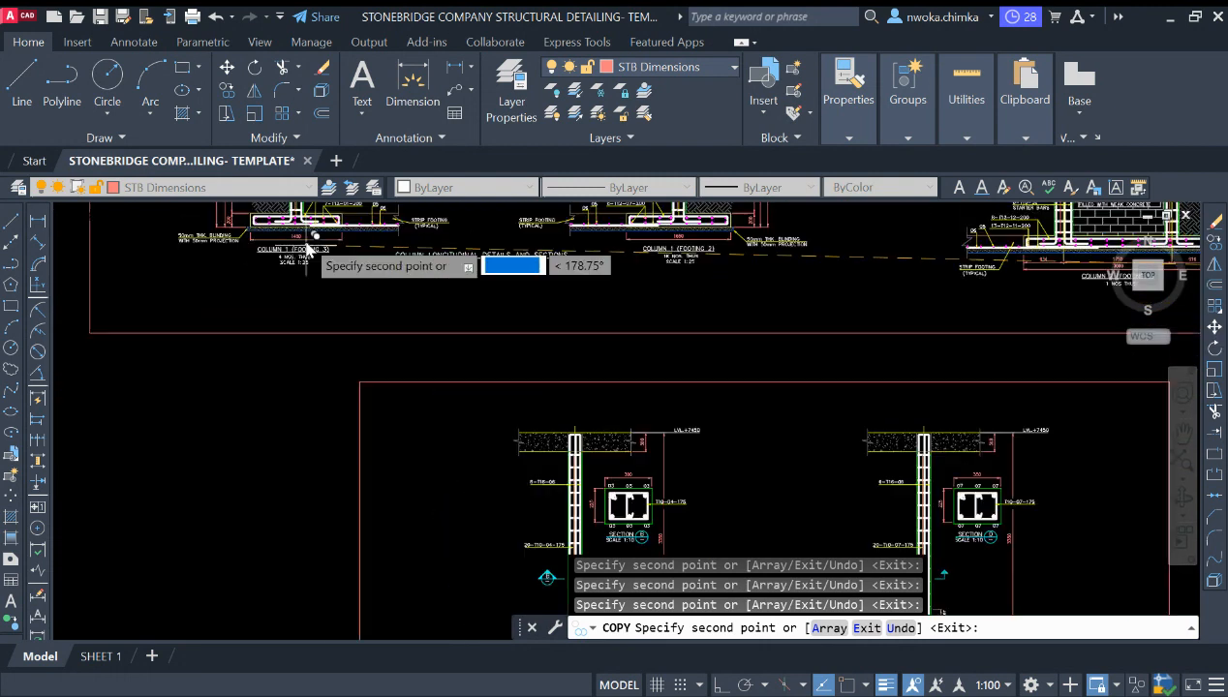
{"action": "scroll", "coordinate": [347, 306], "scroll_direction": "up", "scroll_amount": 4}
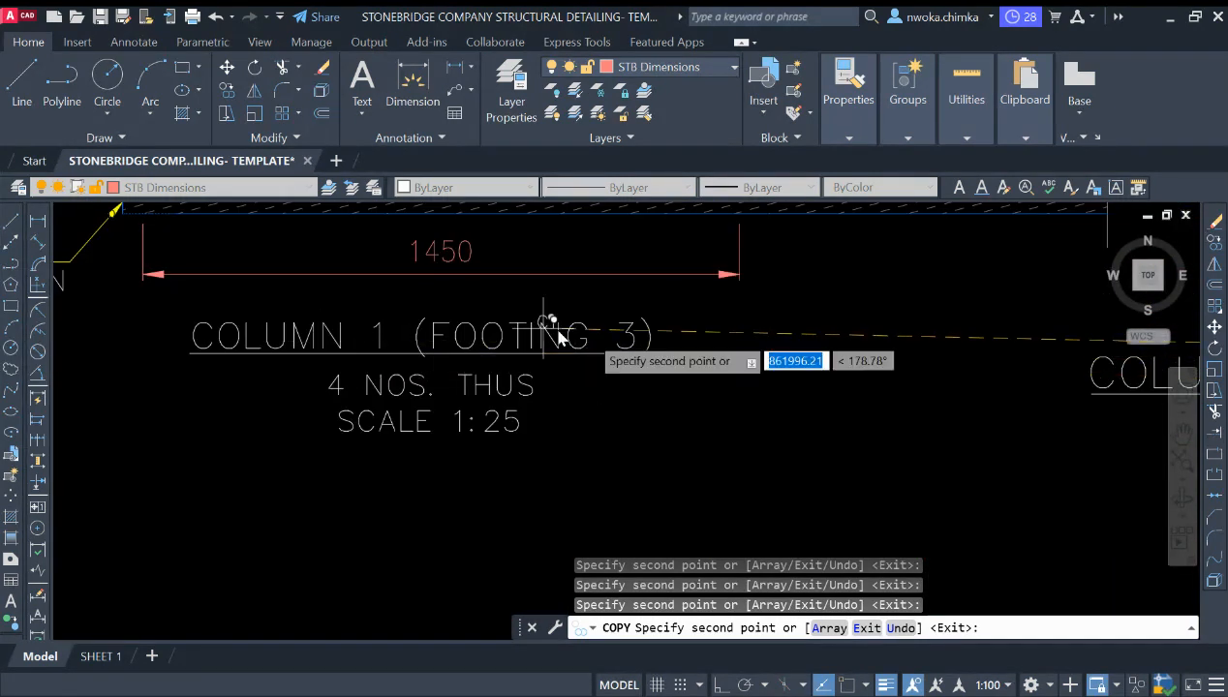
{"action": "scroll", "coordinate": [342, 357], "scroll_direction": "down", "scroll_amount": 5}
{"action": "scroll", "coordinate": [698, 385], "scroll_direction": "down", "scroll_amount": 2}
{"action": "middle_click_drag", "start_coordinate": [920, 389], "coordinate": [521, 376]}
{"action": "scroll", "coordinate": [444, 359], "scroll_direction": "up", "scroll_amount": 5}
{"action": "scroll", "coordinate": [463, 366], "scroll_direction": "down", "scroll_amount": 4}
{"action": "scroll", "coordinate": [931, 421], "scroll_direction": "up", "scroll_amount": 5}
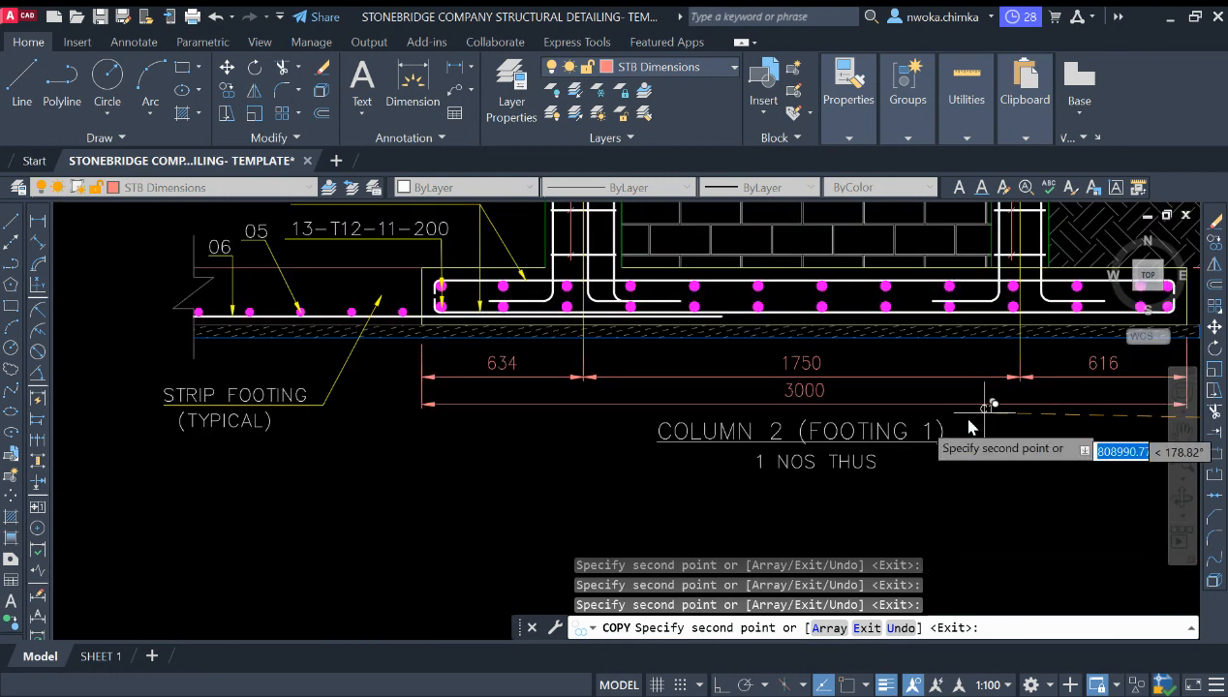
Examine the Column 1 (Footing 2) longitudinal detail, including its footing, starter bars and title
{"action": "scroll", "coordinate": [735, 431], "scroll_direction": "down", "scroll_amount": 7}
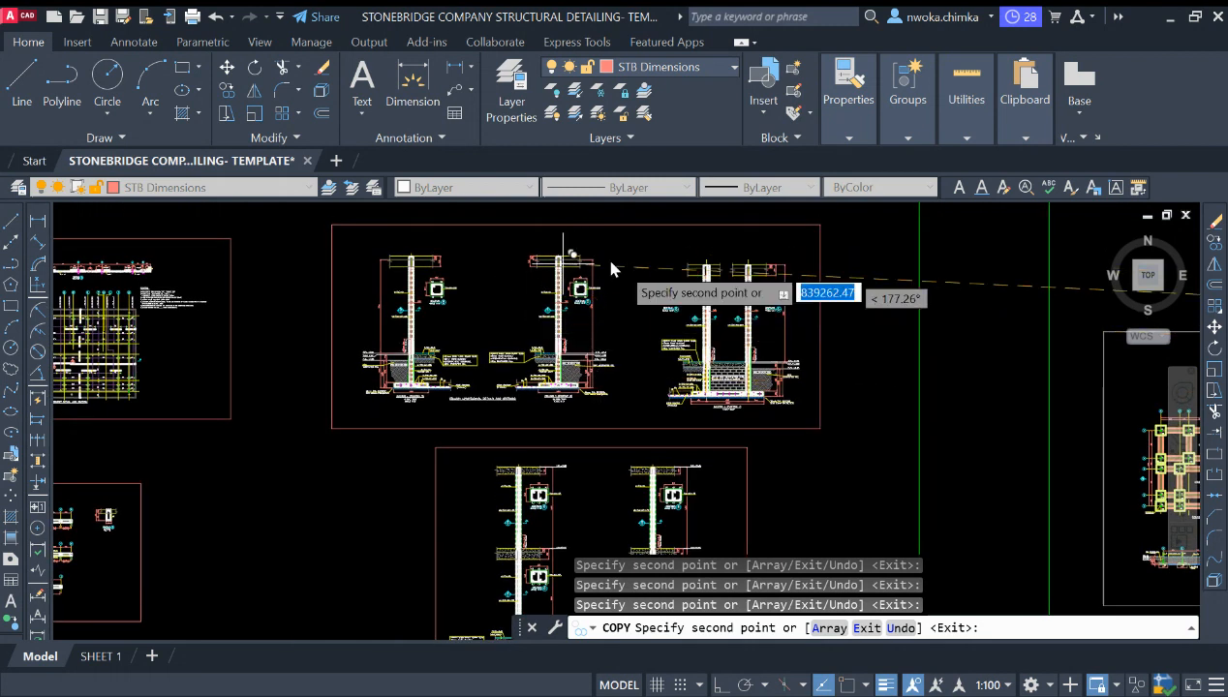
{"action": "scroll", "coordinate": [564, 353], "scroll_direction": "up", "scroll_amount": 4}
{"action": "scroll", "coordinate": [560, 339], "scroll_direction": "down", "scroll_amount": 2}
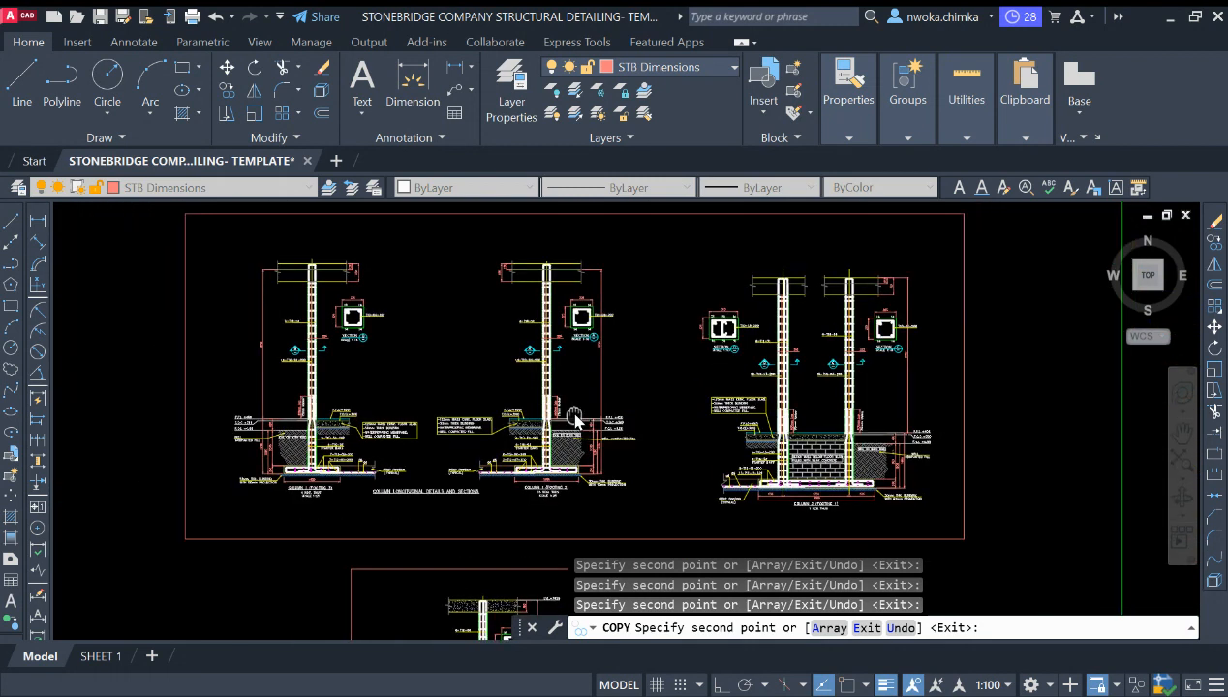
{"action": "scroll", "coordinate": [557, 300], "scroll_direction": "up", "scroll_amount": 2}
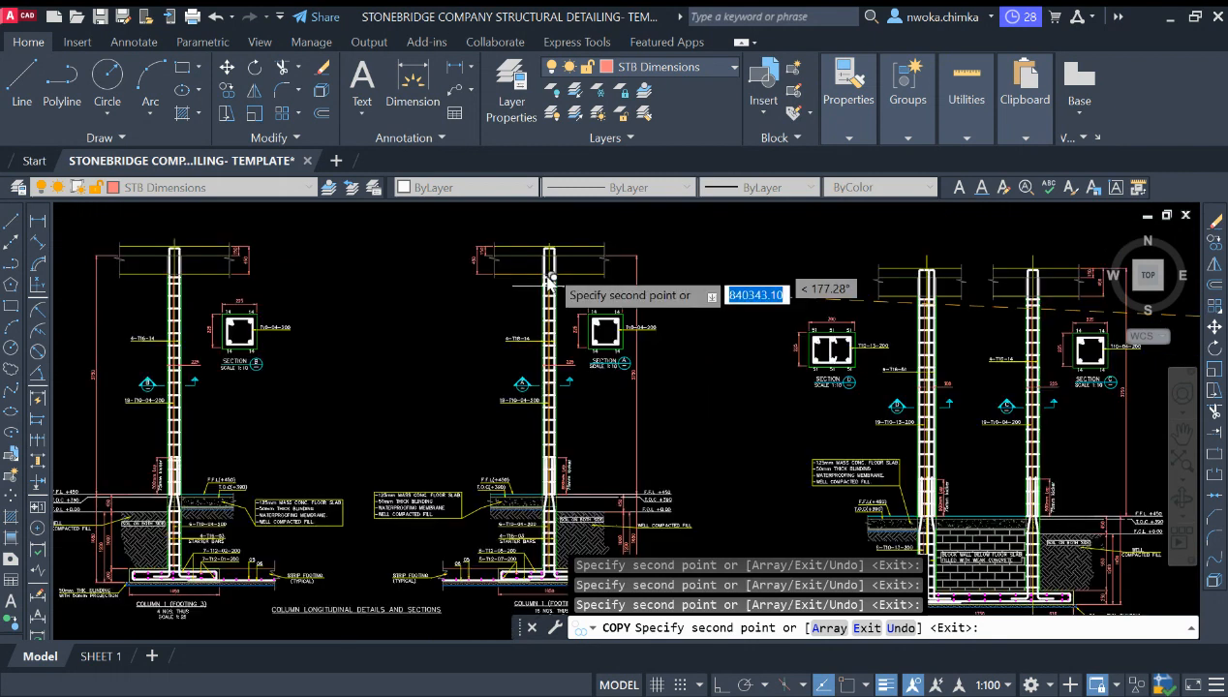
{"action": "scroll", "coordinate": [548, 334], "scroll_direction": "down", "scroll_amount": 1}
{"action": "scroll", "coordinate": [562, 474], "scroll_direction": "up", "scroll_amount": 4}
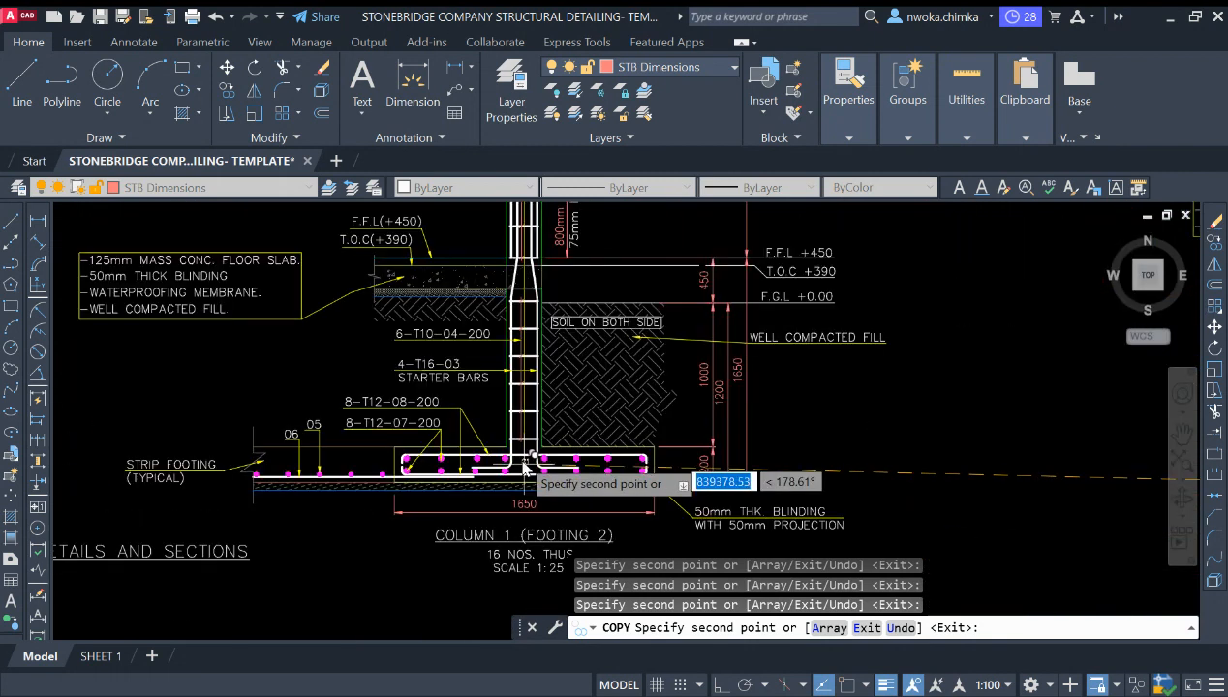
{"action": "scroll", "coordinate": [509, 393], "scroll_direction": "down", "scroll_amount": 3}
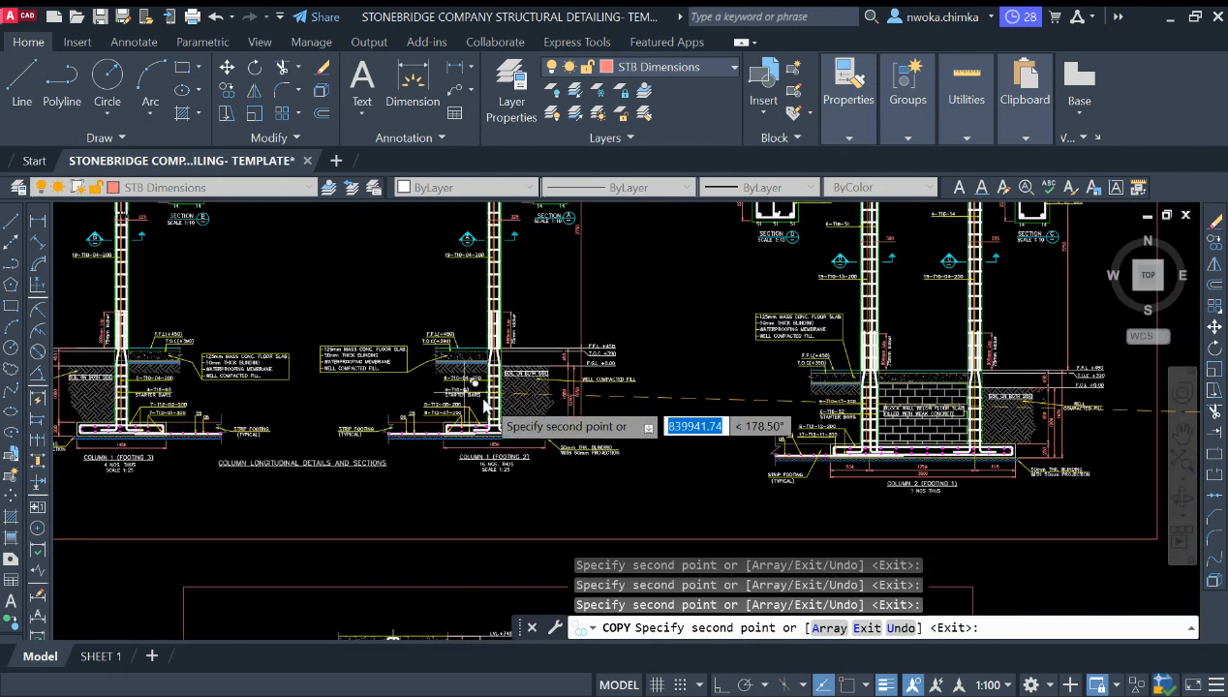
{"action": "scroll", "coordinate": [489, 363], "scroll_direction": "down", "scroll_amount": 5}
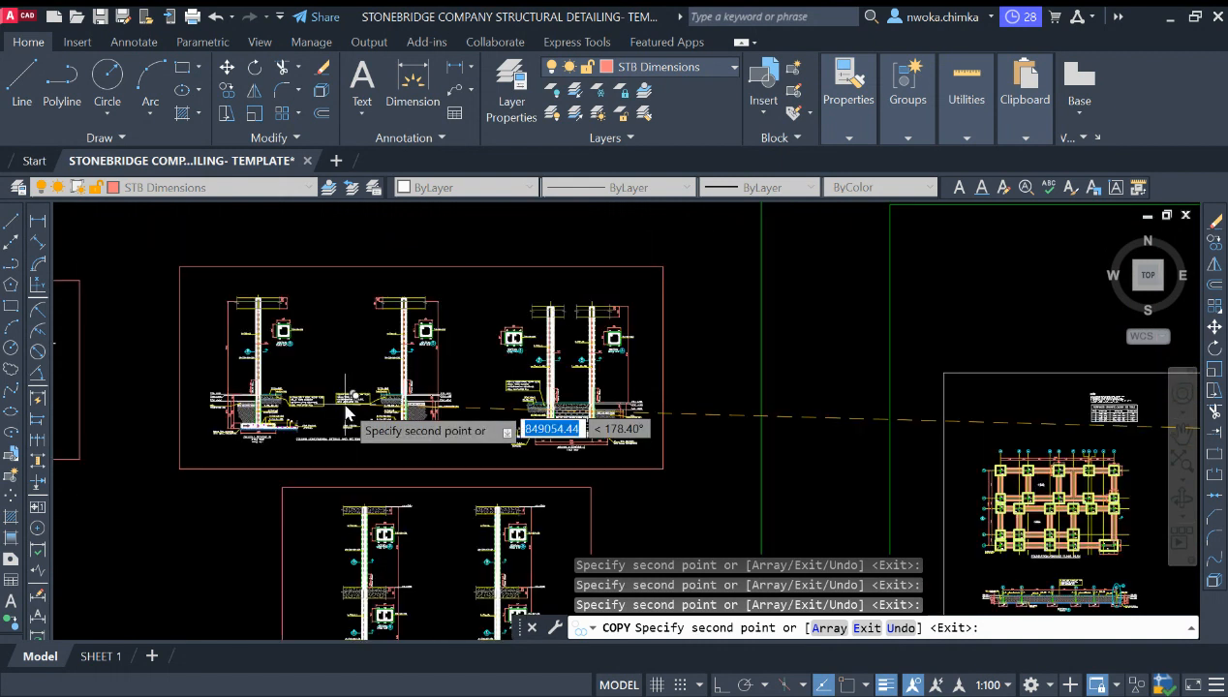
Place a C1 label copy at the second-row column directly below the third upper-row column
{"action": "scroll", "coordinate": [491, 349], "scroll_direction": "down", "scroll_amount": 2}
{"action": "middle_click_drag", "start_coordinate": [754, 401], "coordinate": [263, 377]}
{"action": "scroll", "coordinate": [693, 373], "scroll_direction": "up", "scroll_amount": 6}
{"action": "scroll", "coordinate": [670, 402], "scroll_direction": "up", "scroll_amount": 10}
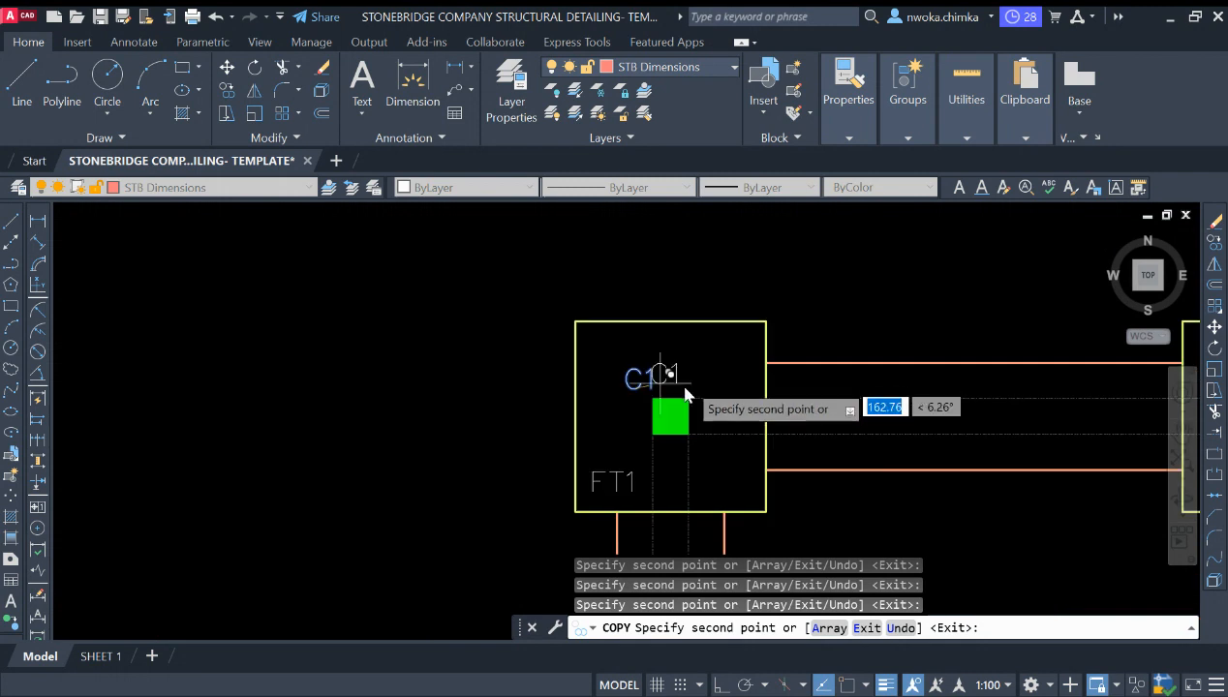
{"action": "scroll", "coordinate": [626, 383], "scroll_direction": "down", "scroll_amount": 2}
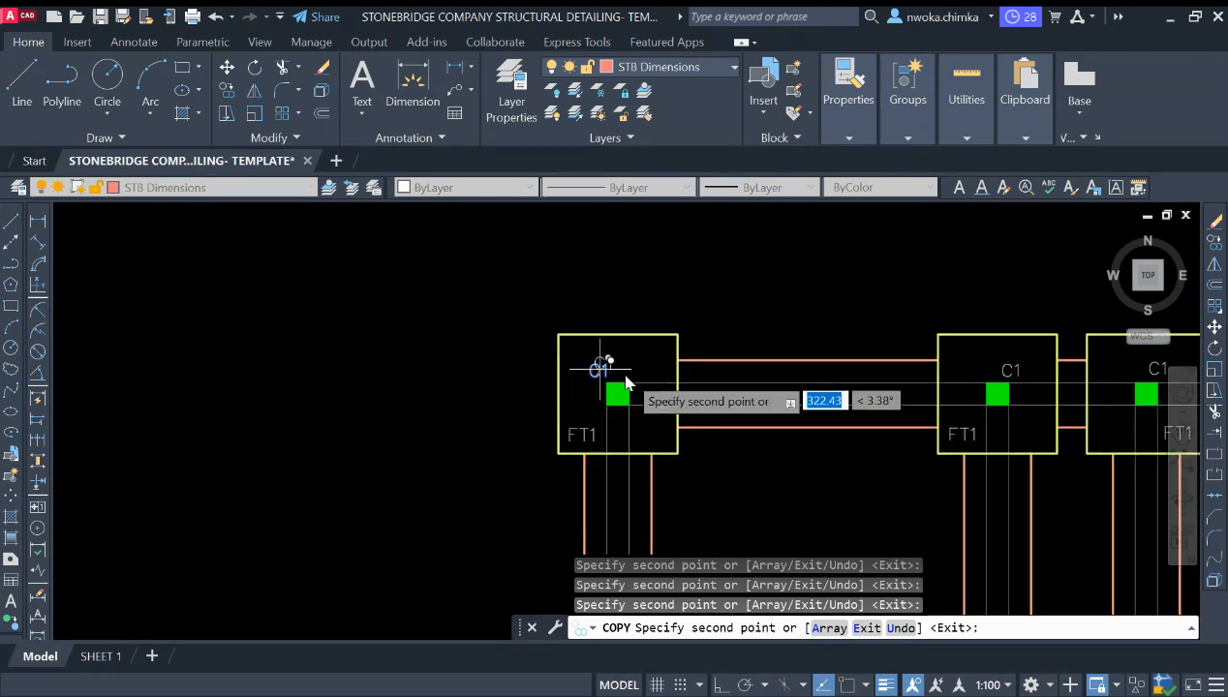
{"action": "scroll", "coordinate": [622, 377], "scroll_direction": "up", "scroll_amount": 4}
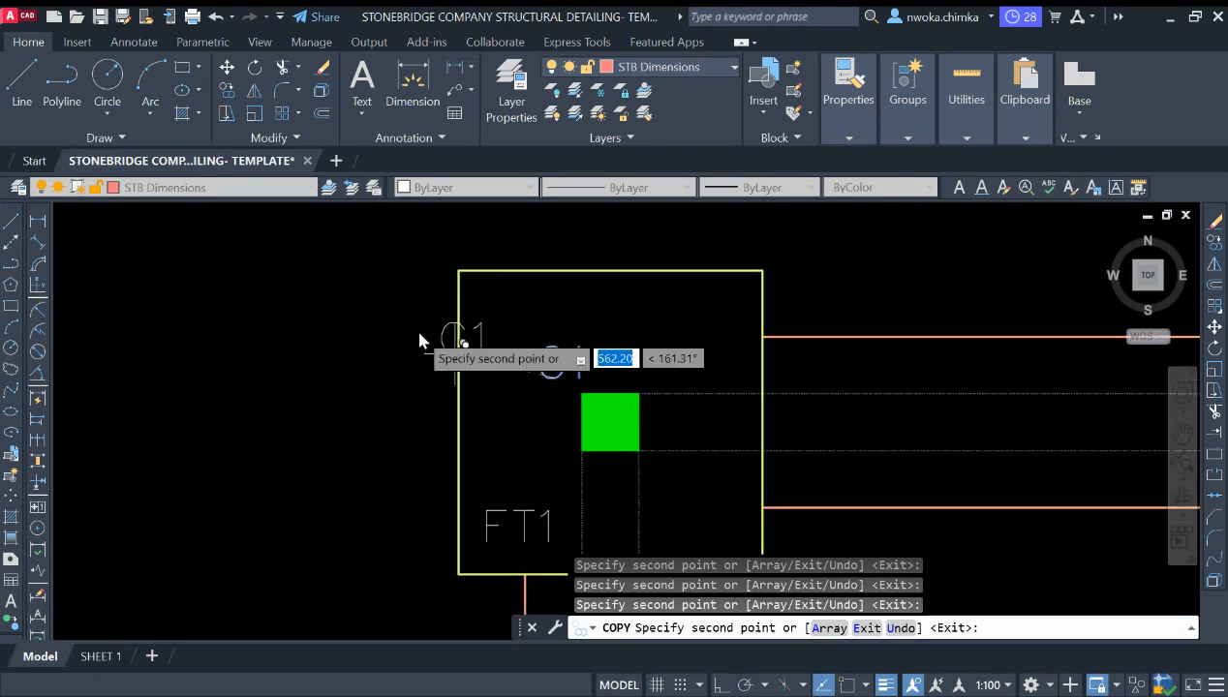
{"action": "scroll", "coordinate": [419, 334], "scroll_direction": "down", "scroll_amount": 2}
{"action": "scroll", "coordinate": [451, 301], "scroll_direction": "down", "scroll_amount": 2}
{"action": "scroll", "coordinate": [673, 345], "scroll_direction": "down", "scroll_amount": 1}
{"action": "middle_click_drag", "start_coordinate": [675, 346], "coordinate": [511, 299]}
{"action": "scroll", "coordinate": [778, 407], "scroll_direction": "up", "scroll_amount": 1}
{"action": "middle_click_drag", "start_coordinate": [786, 431], "coordinate": [479, 347]}
{"action": "scroll", "coordinate": [501, 310], "scroll_direction": "up", "scroll_amount": 2}
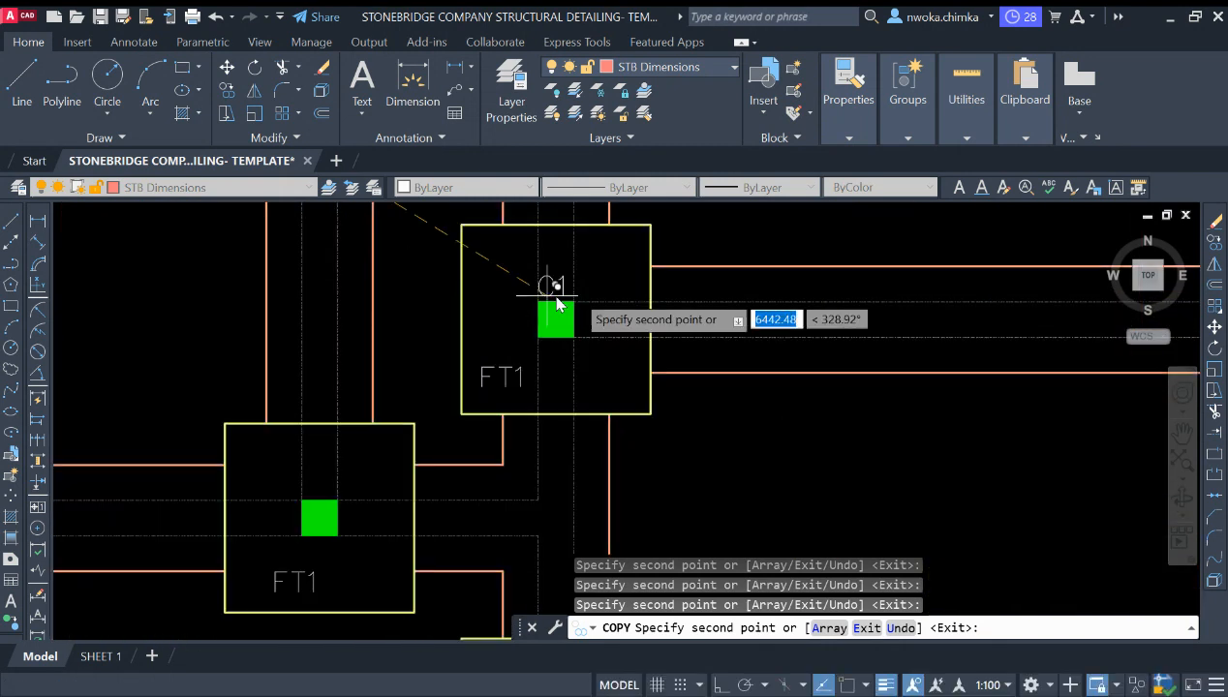
{"action": "scroll", "coordinate": [610, 302], "scroll_direction": "up", "scroll_amount": 2}
Place C1 label copies at the three left-hand columns of the third row, working from right to left
{"action": "scroll", "coordinate": [623, 295], "scroll_direction": "down", "scroll_amount": 4}
{"action": "scroll", "coordinate": [438, 444], "scroll_direction": "up", "scroll_amount": 3}
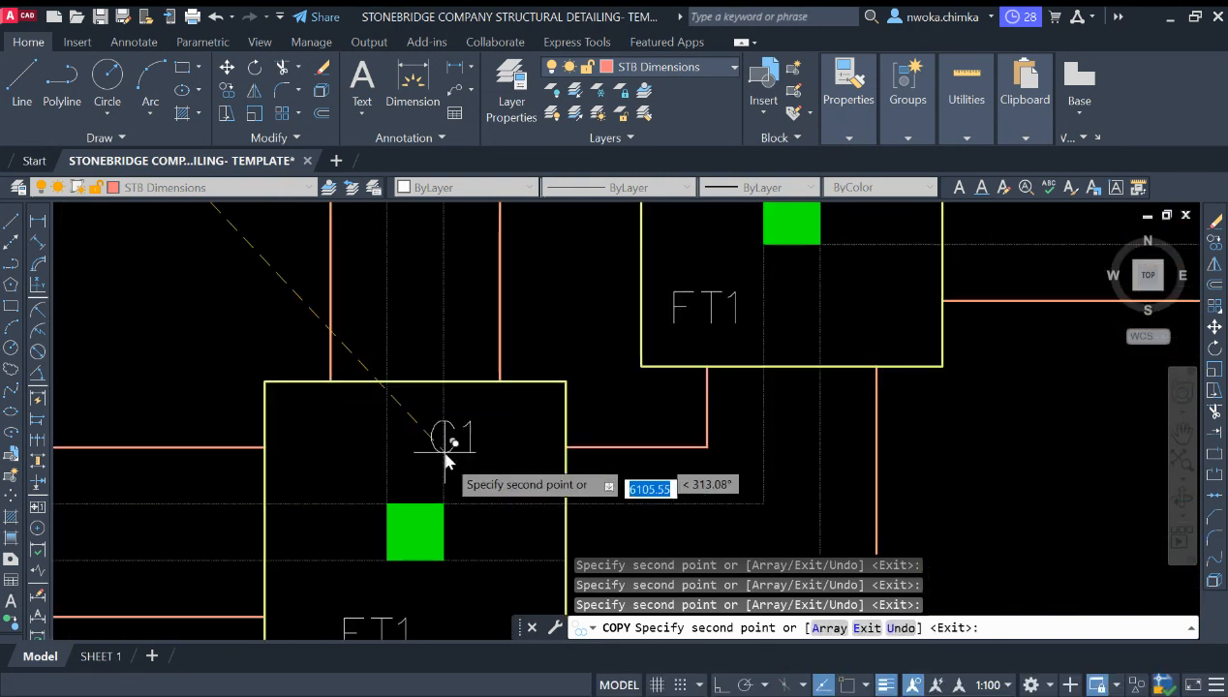
{"action": "scroll", "coordinate": [712, 331], "scroll_direction": "down", "scroll_amount": 3}
{"action": "scroll", "coordinate": [343, 343], "scroll_direction": "up", "scroll_amount": 2}
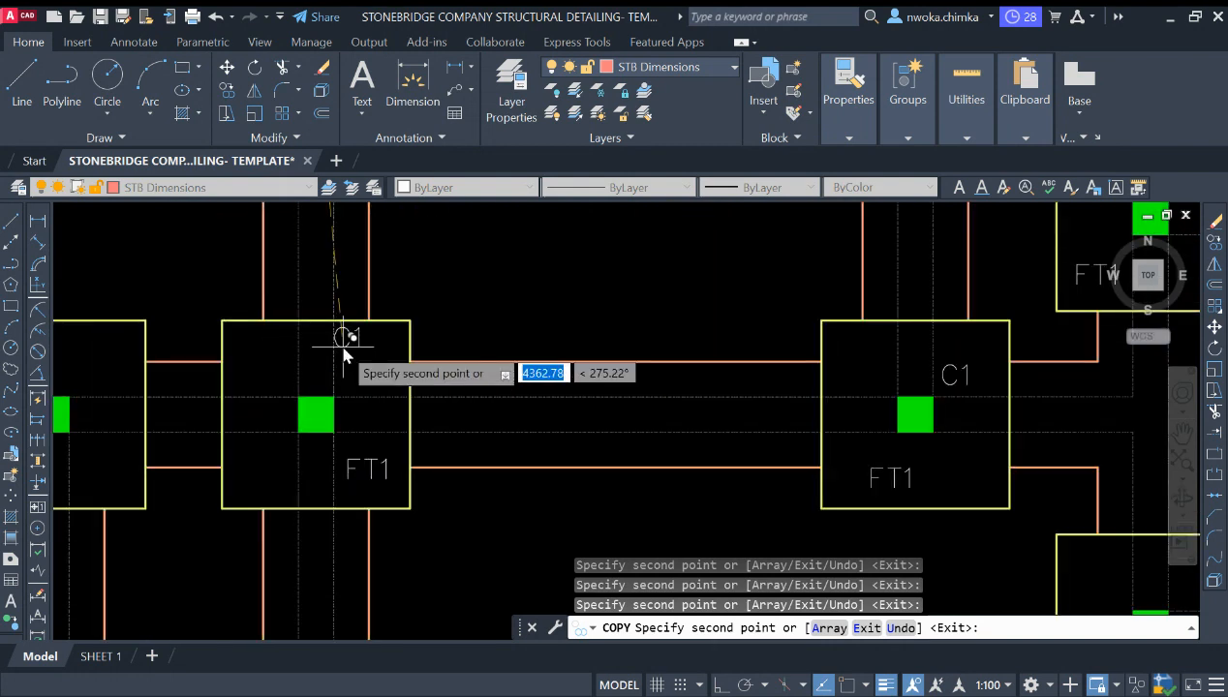
{"action": "scroll", "coordinate": [357, 410], "scroll_direction": "up", "scroll_amount": 2}
{"action": "scroll", "coordinate": [567, 353], "scroll_direction": "down", "scroll_amount": 4}
{"action": "scroll", "coordinate": [548, 323], "scroll_direction": "up", "scroll_amount": 3}
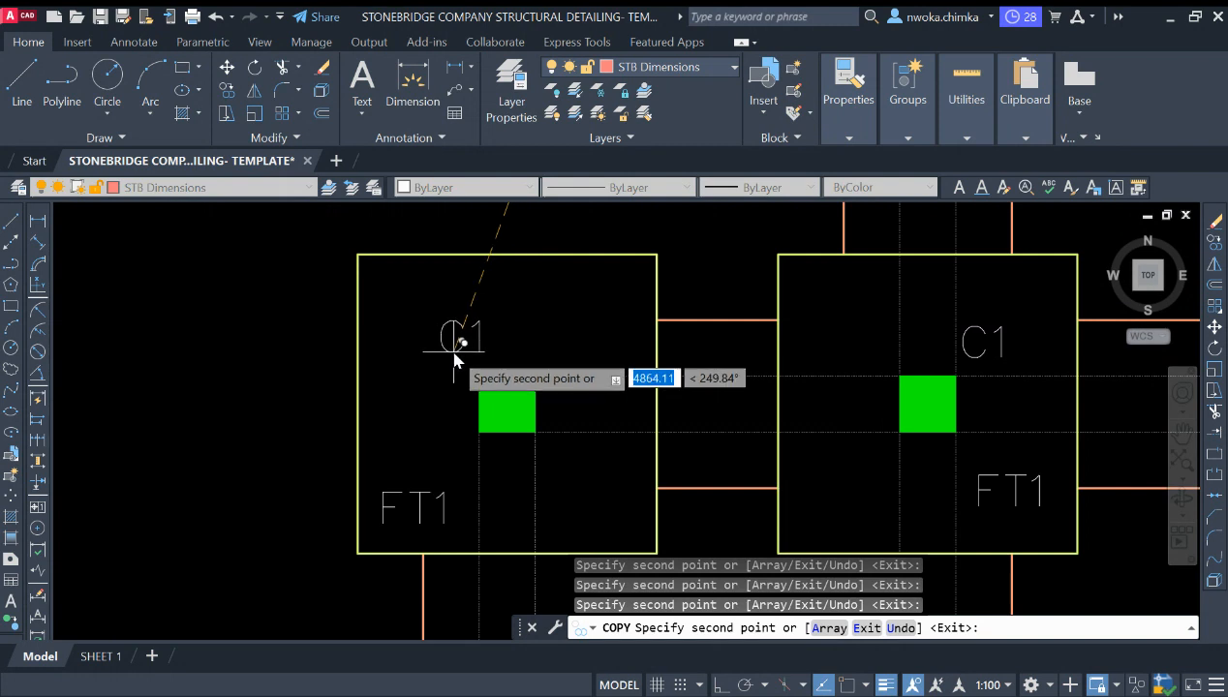
Place C1 label copies at the first two columns from the left in the middle five-column row
{"action": "scroll", "coordinate": [441, 285], "scroll_direction": "down", "scroll_amount": 4}
{"action": "scroll", "coordinate": [443, 460], "scroll_direction": "up", "scroll_amount": 3}
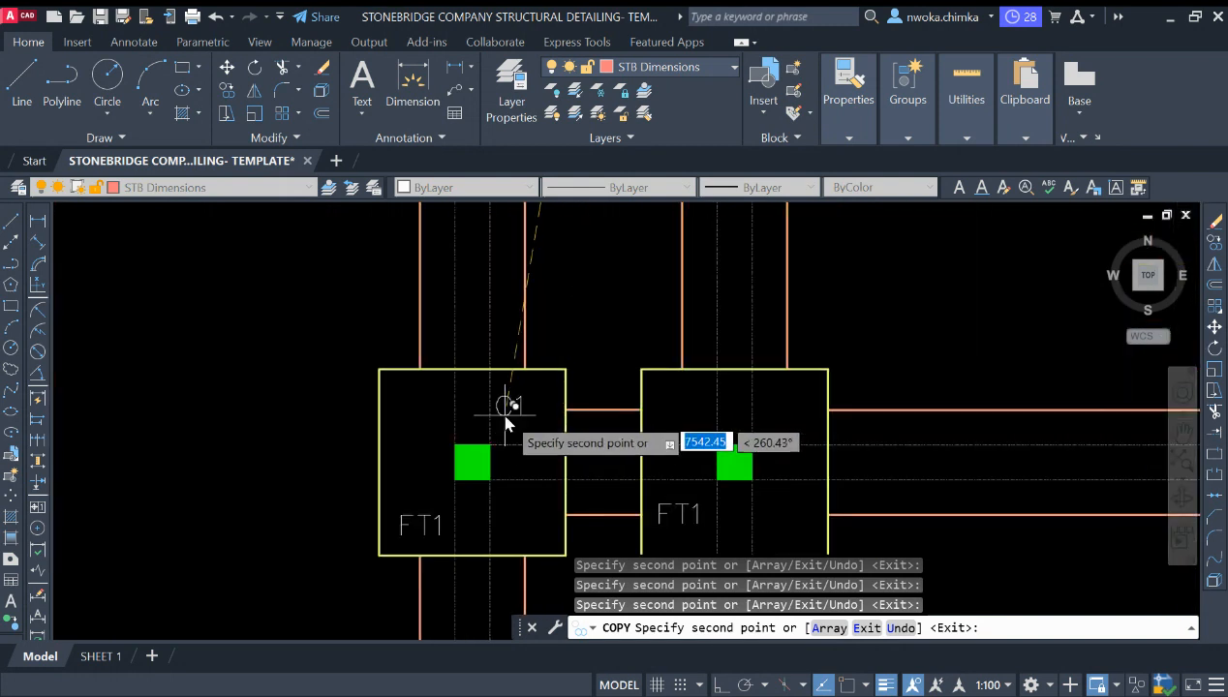
{"action": "scroll", "coordinate": [505, 442], "scroll_direction": "up", "scroll_amount": 2}
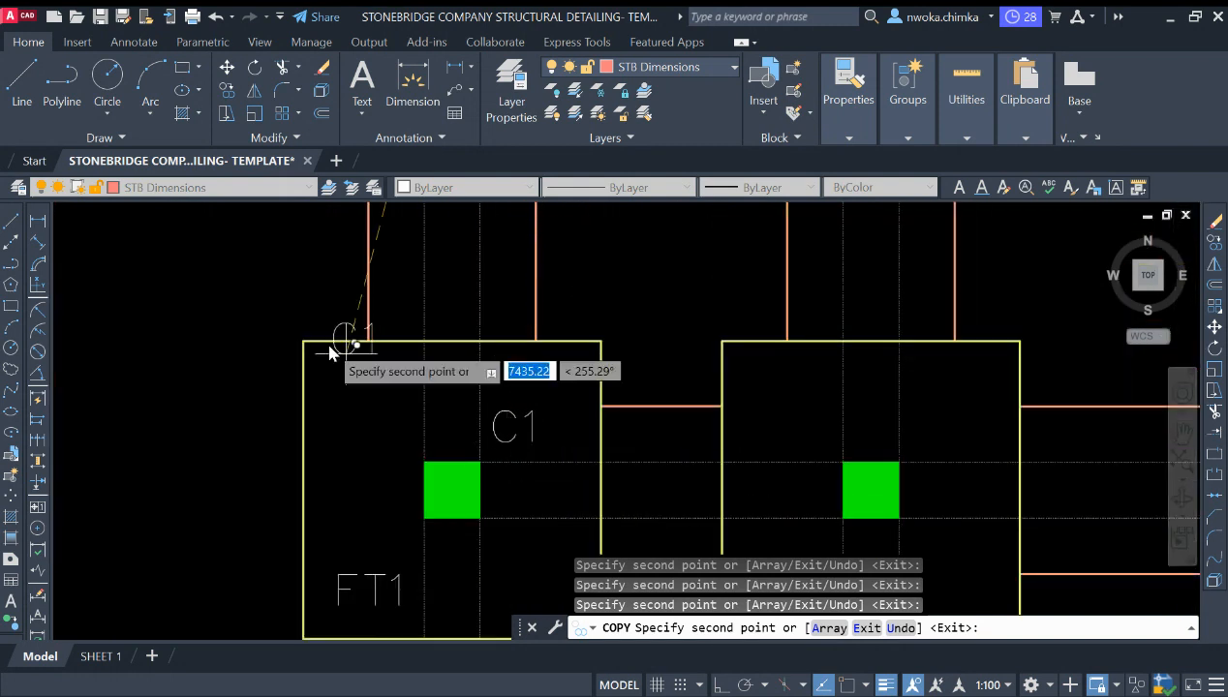
{"action": "scroll", "coordinate": [494, 348], "scroll_direction": "down", "scroll_amount": 3}
{"action": "scroll", "coordinate": [573, 393], "scroll_direction": "up", "scroll_amount": 5}
Place C1 label copies at the third and fourth columns of the middle five-column row
{"action": "scroll", "coordinate": [266, 323], "scroll_direction": "down", "scroll_amount": 3}
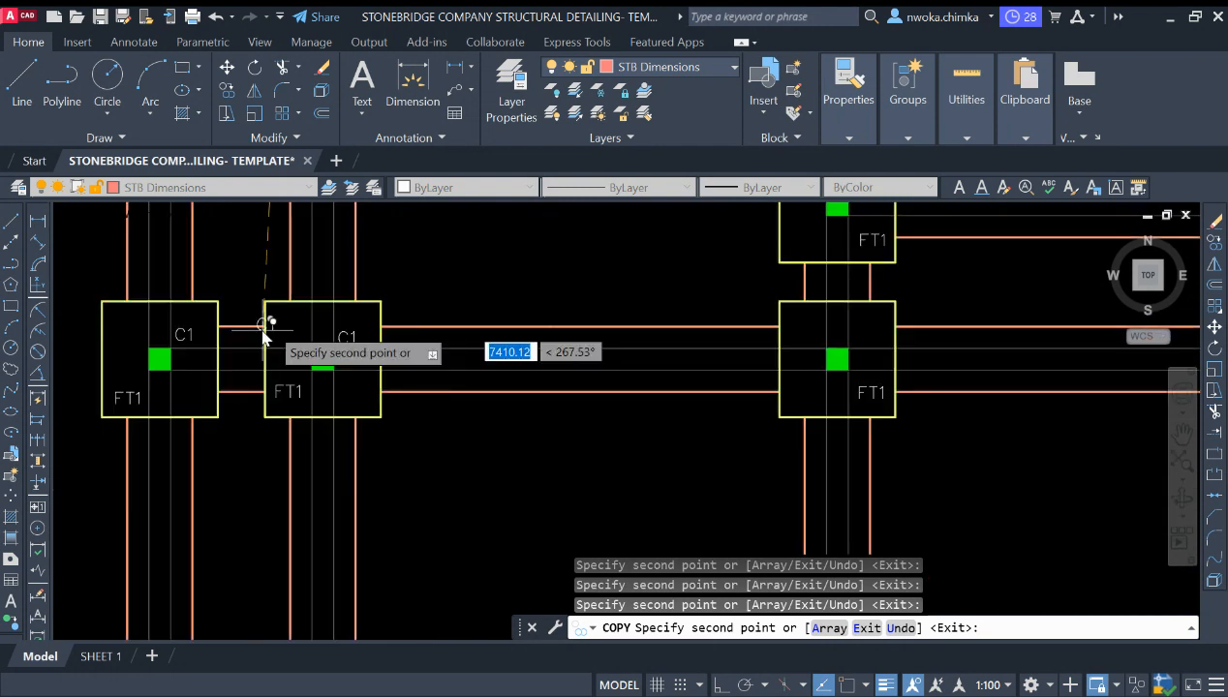
{"action": "scroll", "coordinate": [882, 392], "scroll_direction": "up", "scroll_amount": 3}
{"action": "scroll", "coordinate": [861, 371], "scroll_direction": "down", "scroll_amount": 4}
{"action": "scroll", "coordinate": [726, 320], "scroll_direction": "up", "scroll_amount": 5}
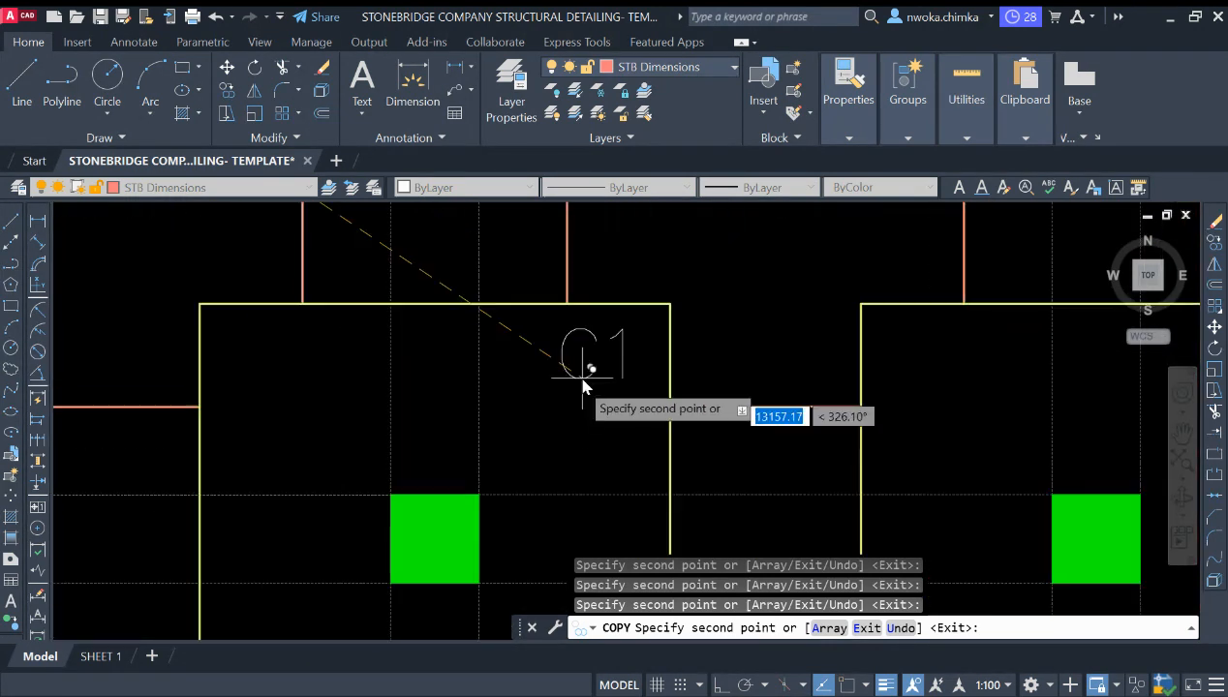
{"action": "left_click", "coordinate": [514, 472]}
Place C1 label copies at the column directly above the five-column row's fourth column and at that row's rightmost column
{"action": "scroll", "coordinate": [495, 509], "scroll_direction": "down", "scroll_amount": 2}
{"action": "middle_click_drag", "start_coordinate": [632, 324], "coordinate": [637, 561]}
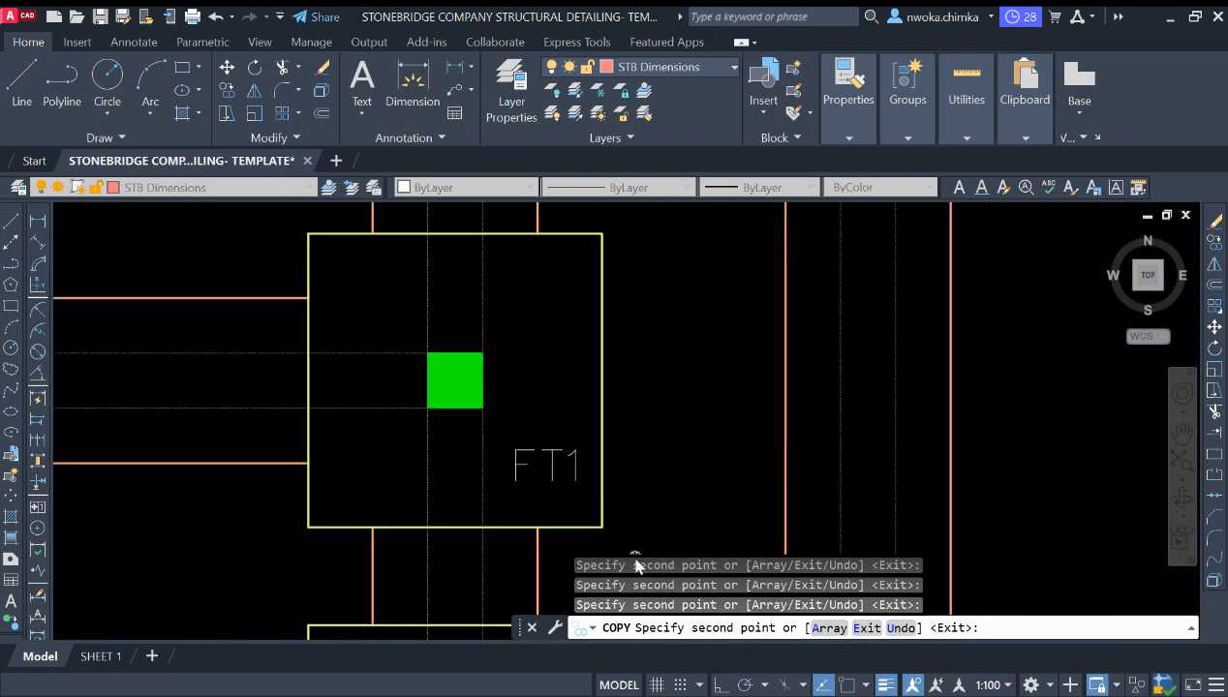
{"action": "scroll", "coordinate": [545, 377], "scroll_direction": "up", "scroll_amount": 4}
{"action": "left_click", "coordinate": [459, 337]}
{"action": "scroll", "coordinate": [508, 252], "scroll_direction": "down", "scroll_amount": 8}
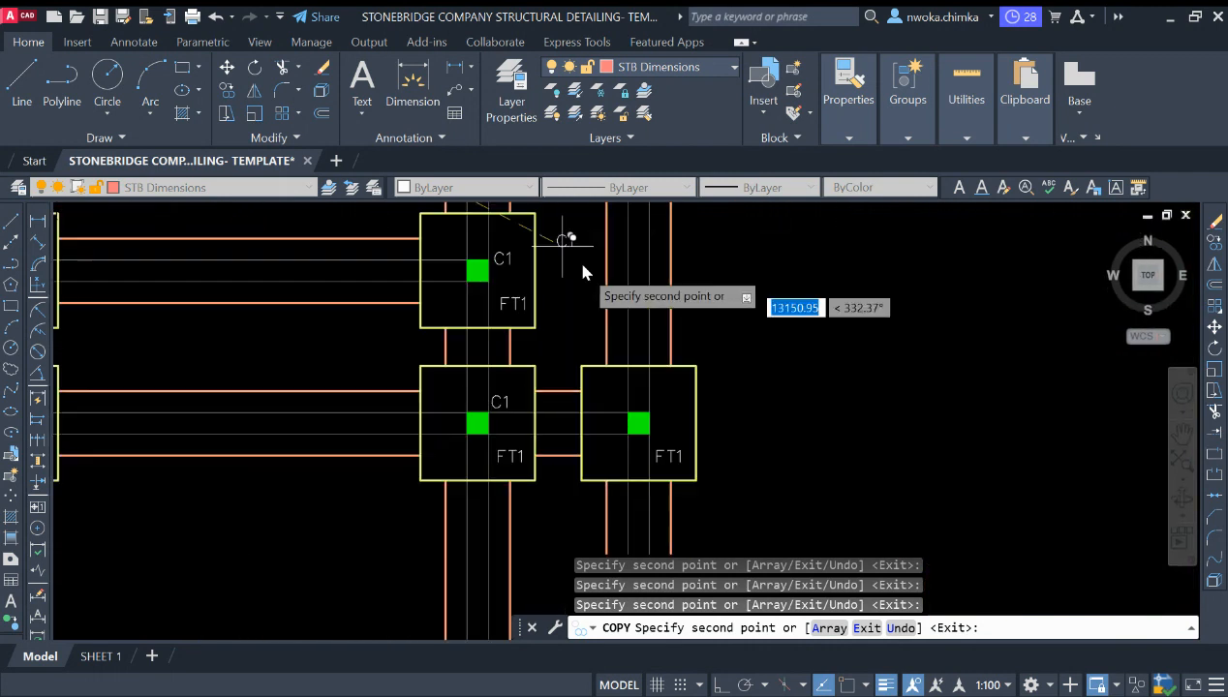
{"action": "scroll", "coordinate": [641, 420], "scroll_direction": "up", "scroll_amount": 4}
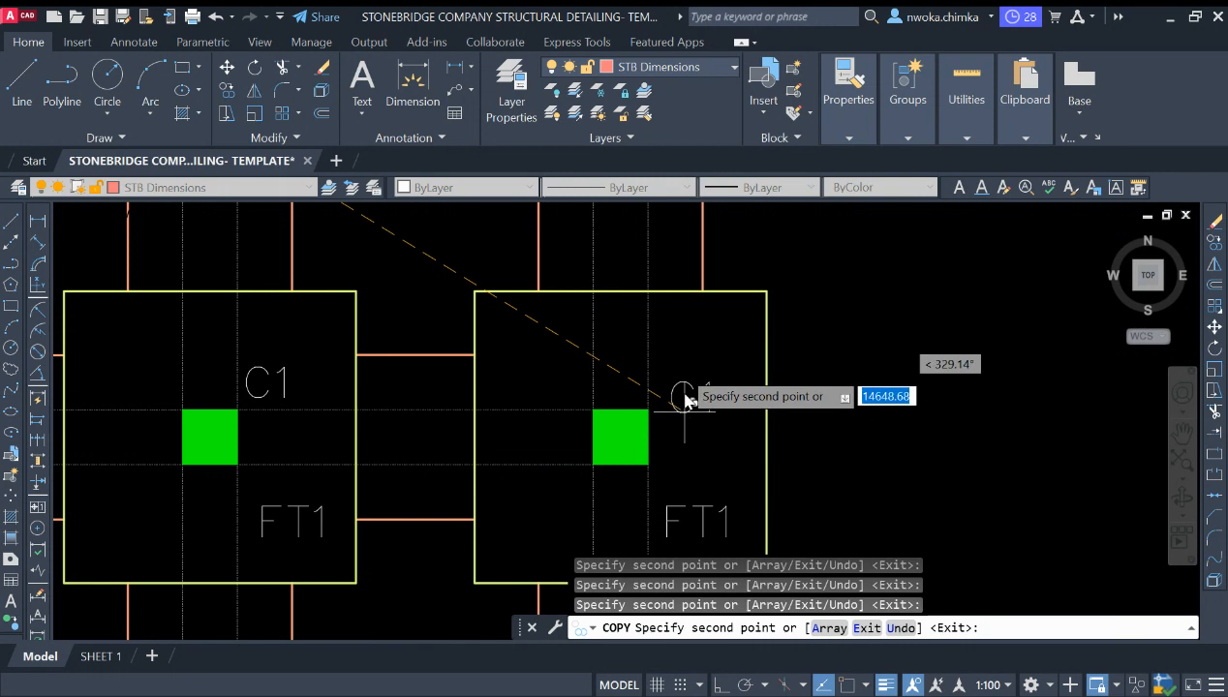
{"action": "left_click", "coordinate": [685, 397]}
Place C1 label copies at the rightmost column of the second-to-last row and at the bottom-right corner column
{"action": "scroll", "coordinate": [716, 248], "scroll_direction": "down", "scroll_amount": 6}
{"action": "middle_click_drag", "start_coordinate": [649, 521], "coordinate": [694, 312]}
{"action": "scroll", "coordinate": [682, 332], "scroll_direction": "up", "scroll_amount": 6}
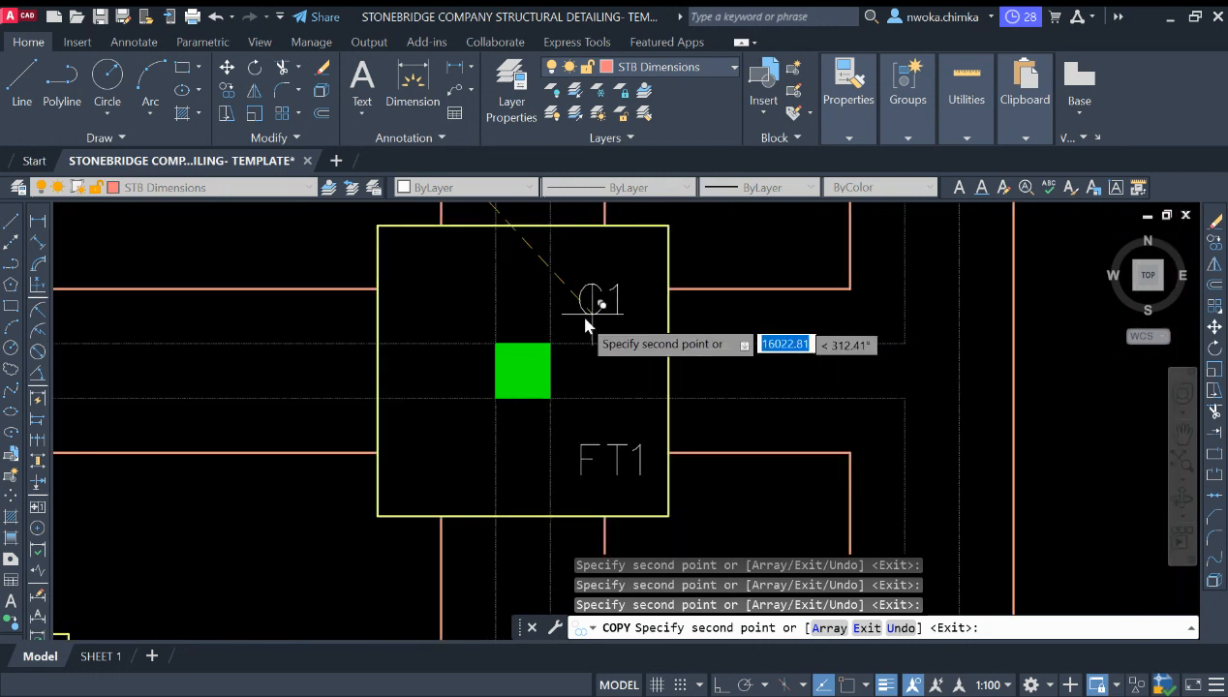
{"action": "left_click", "coordinate": [579, 334]}
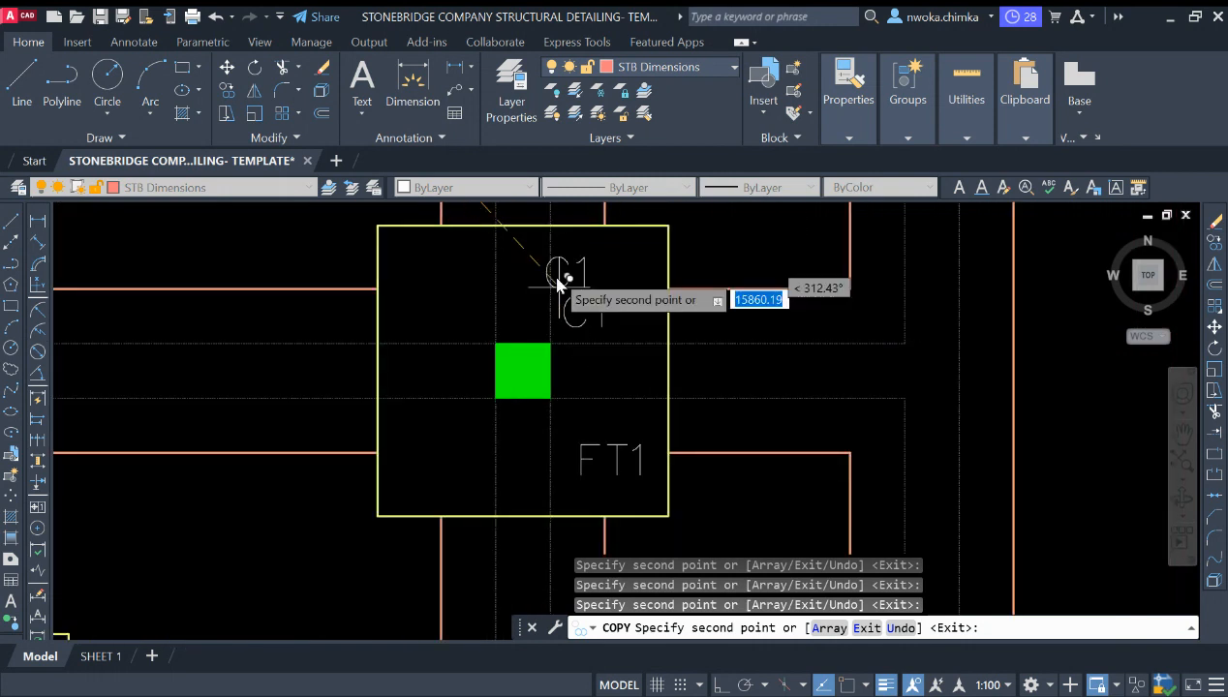
{"action": "scroll", "coordinate": [581, 280], "scroll_direction": "down", "scroll_amount": 6}
{"action": "scroll", "coordinate": [733, 349], "scroll_direction": "up", "scroll_amount": 7}
{"action": "left_click", "coordinate": [665, 414]}
Place C1 label copies at the third columns from the left in the bottom row and in the row above it
{"action": "scroll", "coordinate": [662, 397], "scroll_direction": "down", "scroll_amount": 5}
{"action": "scroll", "coordinate": [562, 376], "scroll_direction": "up", "scroll_amount": 5}
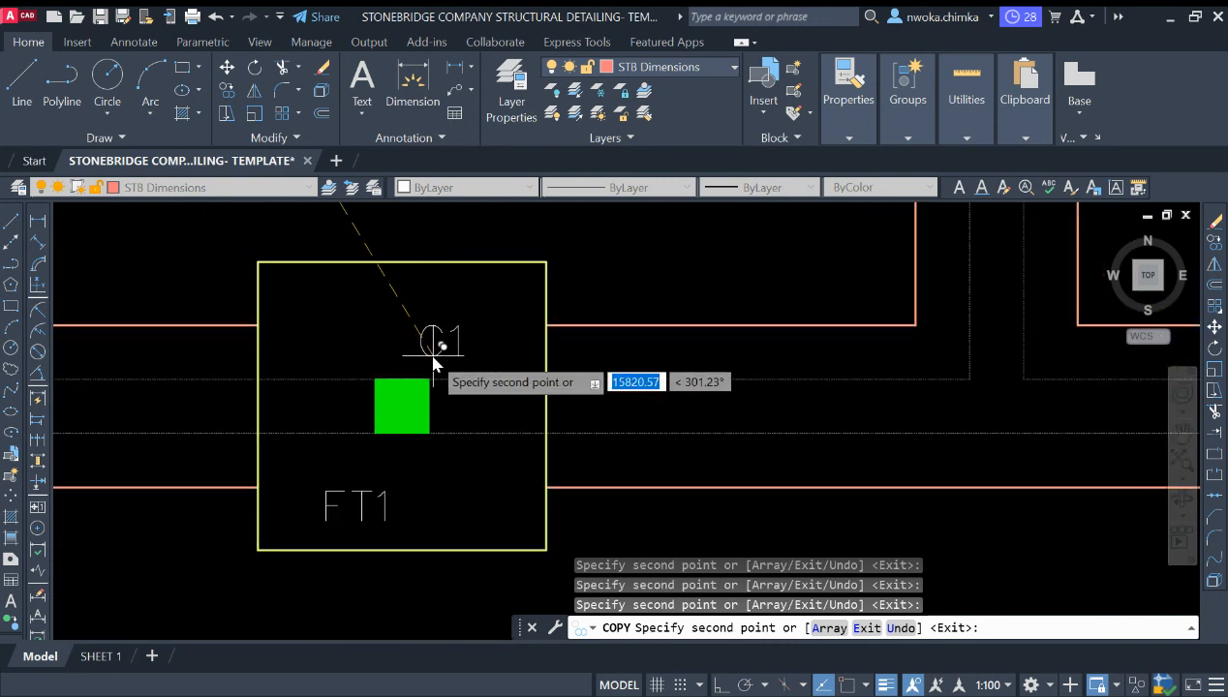
{"action": "left_click", "coordinate": [433, 363]}
{"action": "scroll", "coordinate": [433, 363], "scroll_direction": "down", "scroll_amount": 5}
{"action": "scroll", "coordinate": [589, 321], "scroll_direction": "up", "scroll_amount": 5}
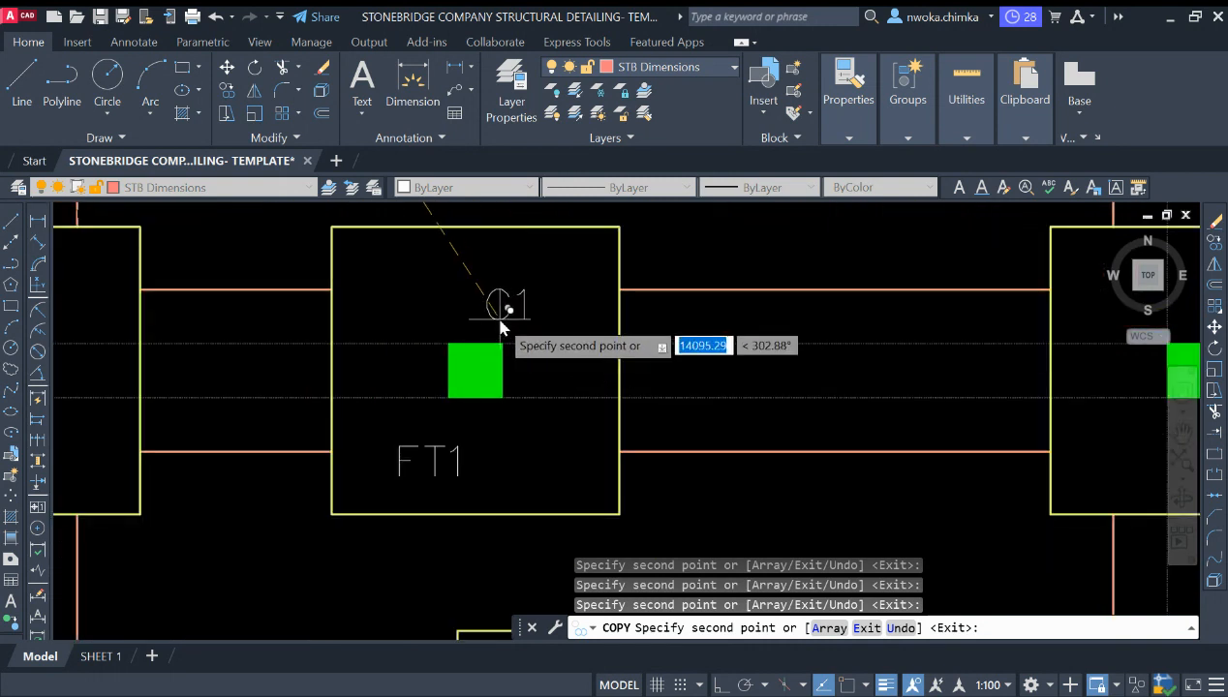
{"action": "left_click", "coordinate": [507, 330]}
Place C1 label copies at the second columns from the left in the second-to-last row and the bottom row
{"action": "scroll", "coordinate": [507, 329], "scroll_direction": "down", "scroll_amount": 5}
{"action": "scroll", "coordinate": [319, 325], "scroll_direction": "up", "scroll_amount": 5}
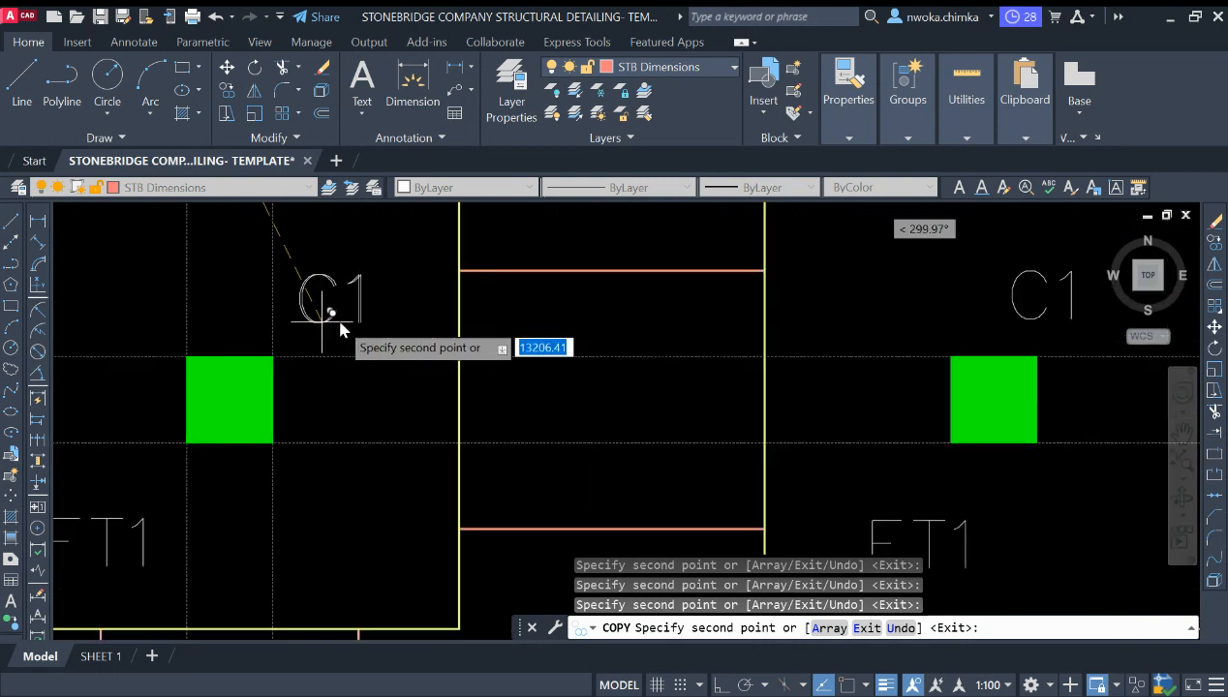
{"action": "left_click", "coordinate": [338, 322]}
{"action": "scroll", "coordinate": [338, 322], "scroll_direction": "down", "scroll_amount": 5}
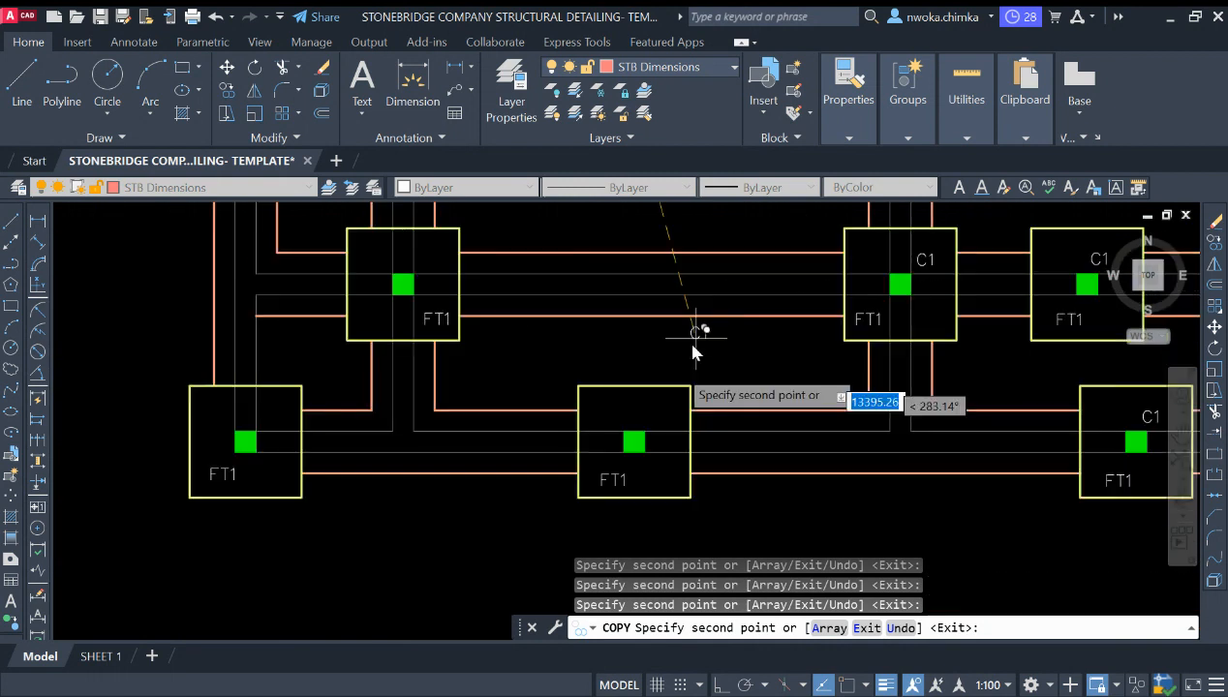
{"action": "scroll", "coordinate": [693, 346], "scroll_direction": "up", "scroll_amount": 4}
{"action": "left_click", "coordinate": [644, 415]}
Place C1 label copies at the leftmost columns of the second-to-last row and the bottom row, and end the copying
{"action": "scroll", "coordinate": [734, 365], "scroll_direction": "down", "scroll_amount": 6}
{"action": "middle_click_drag", "start_coordinate": [756, 337], "coordinate": [813, 386]}
{"action": "scroll", "coordinate": [644, 350], "scroll_direction": "up", "scroll_amount": 4}
{"action": "scroll", "coordinate": [612, 305], "scroll_direction": "up", "scroll_amount": 4}
{"action": "left_click", "coordinate": [595, 324]}
{"action": "scroll", "coordinate": [668, 258], "scroll_direction": "down", "scroll_amount": 5}
{"action": "scroll", "coordinate": [518, 421], "scroll_direction": "up", "scroll_amount": 4}
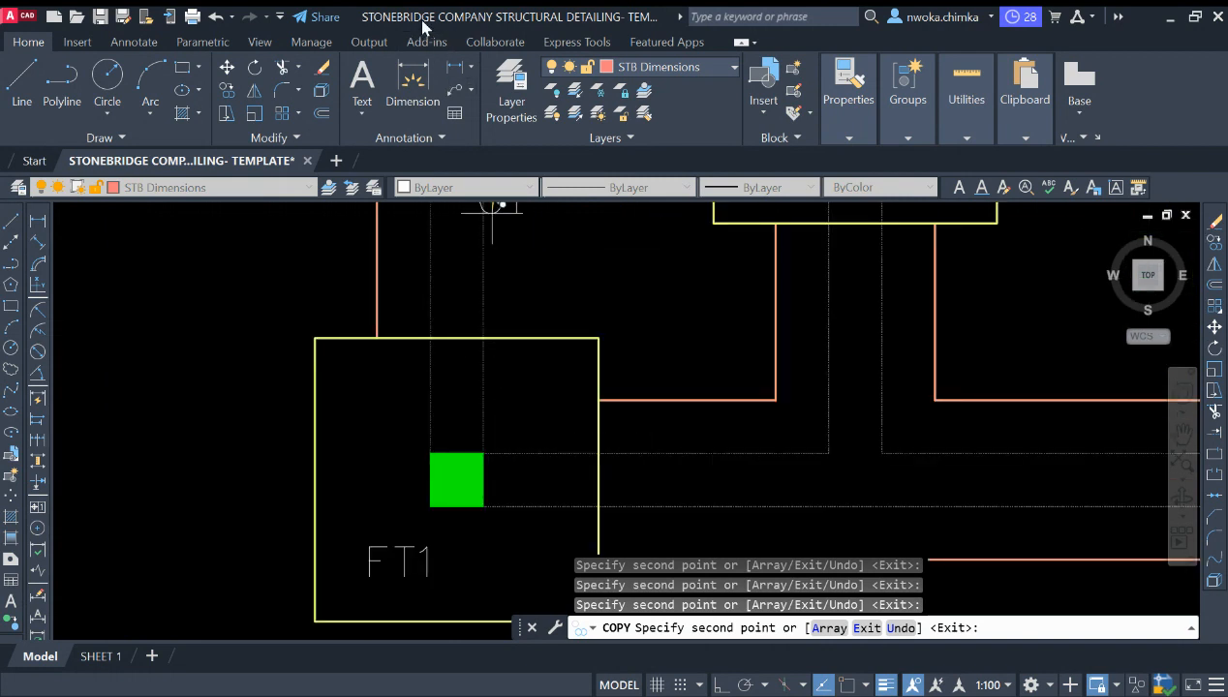
{"action": "scroll", "coordinate": [504, 443], "scroll_direction": "up", "scroll_amount": 2}
{"action": "left_click", "coordinate": [510, 436]}
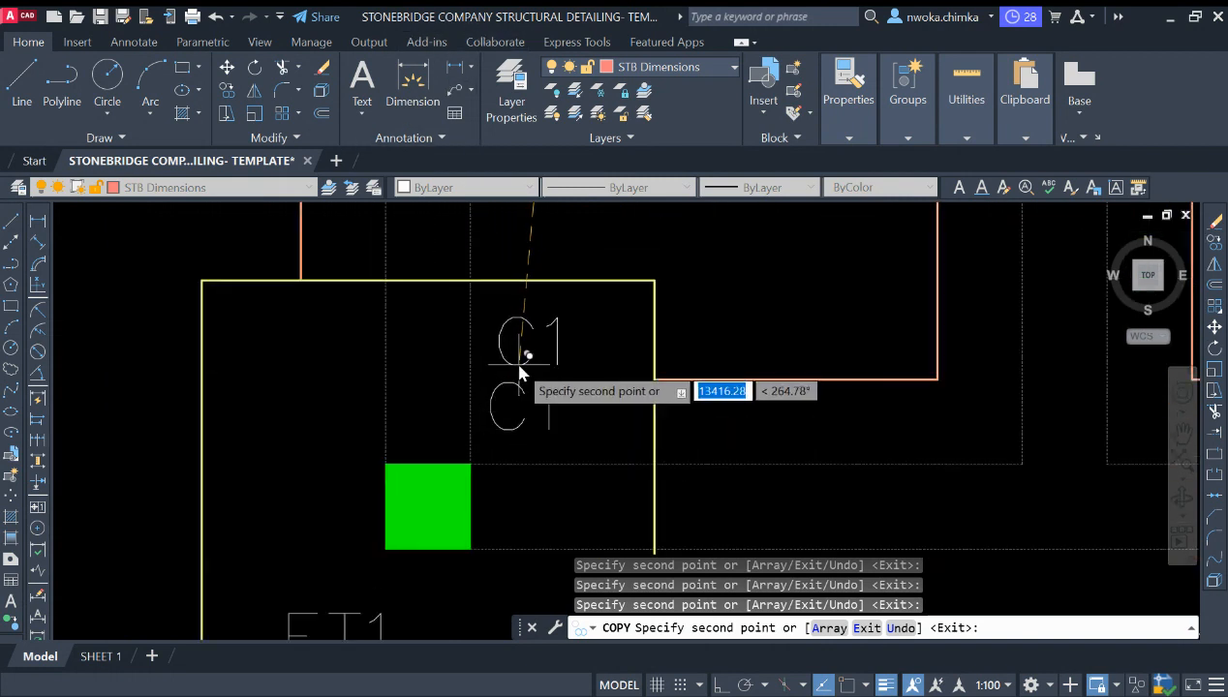
{"action": "scroll", "coordinate": [499, 402], "scroll_direction": "down", "scroll_amount": 6}
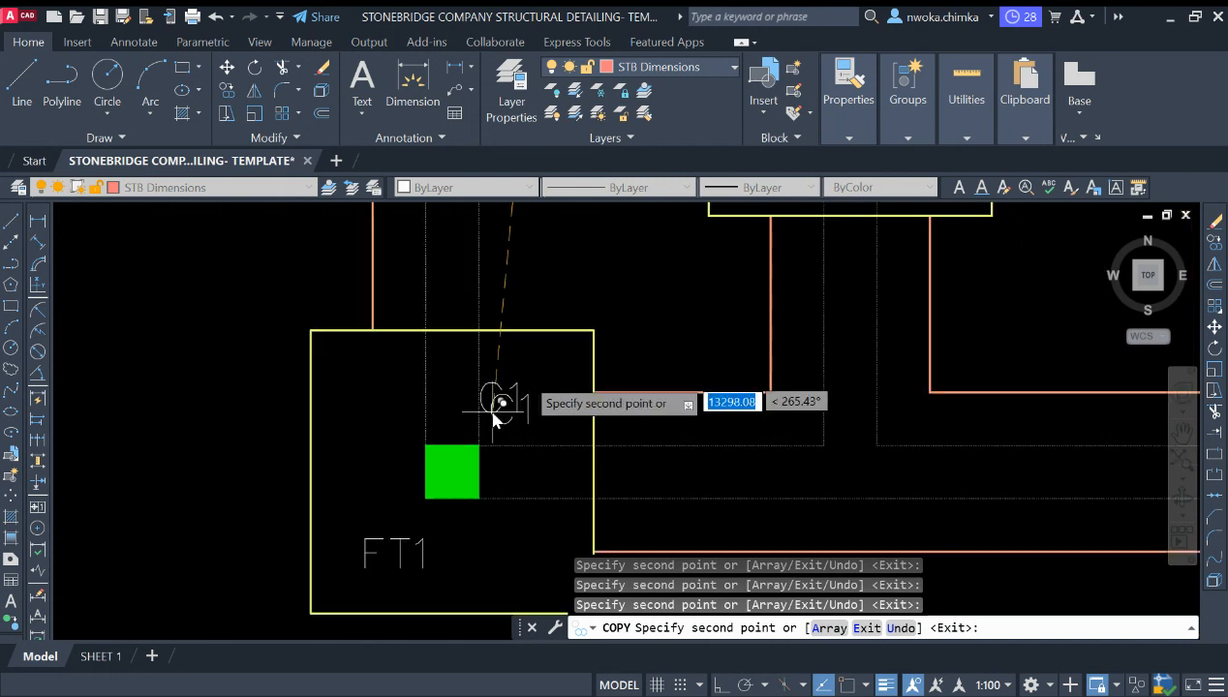
{"action": "scroll", "coordinate": [500, 426], "scroll_direction": "down", "scroll_amount": 2}
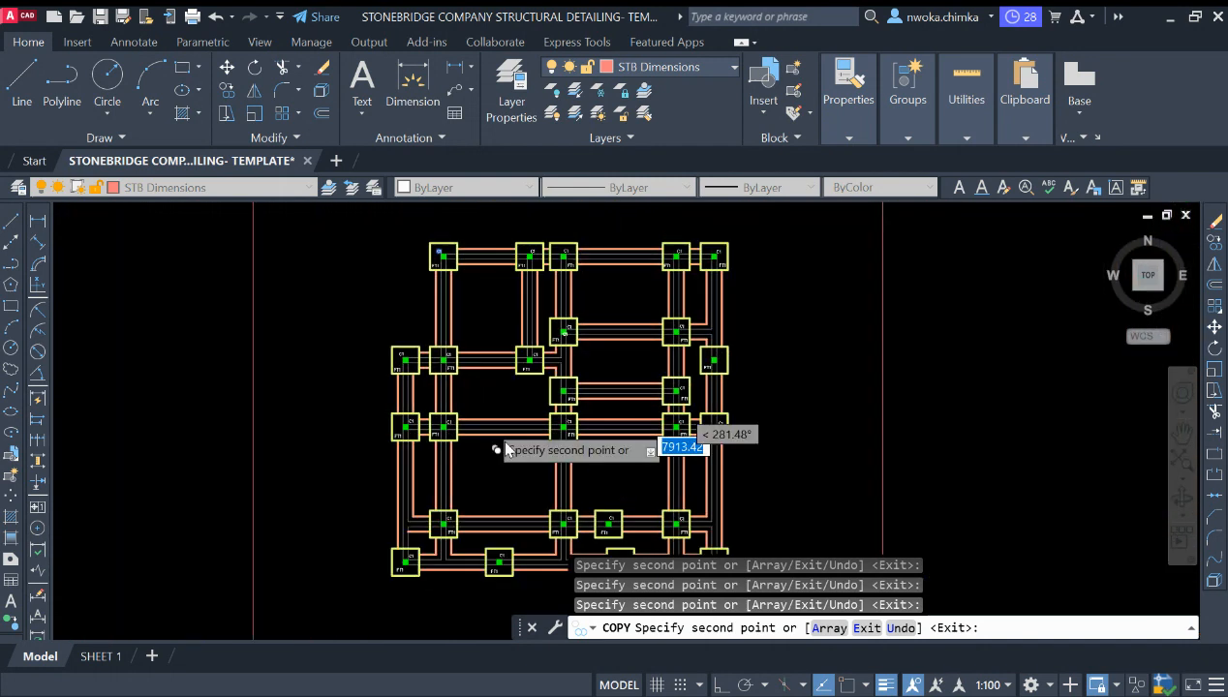
{"action": "scroll", "coordinate": [489, 398], "scroll_direction": "up", "scroll_amount": 2}
{"action": "key", "text": "Escape"}
Copy the C1 label from the second row's right column to the unlabelled right-edge footing diagonally below it
{"action": "middle_click_drag", "start_coordinate": [800, 416], "coordinate": [648, 469]}
{"action": "scroll", "coordinate": [705, 396], "scroll_direction": "up", "scroll_amount": 6}
{"action": "left_click", "coordinate": [523, 236]}
{"action": "left_click", "coordinate": [513, 228]}
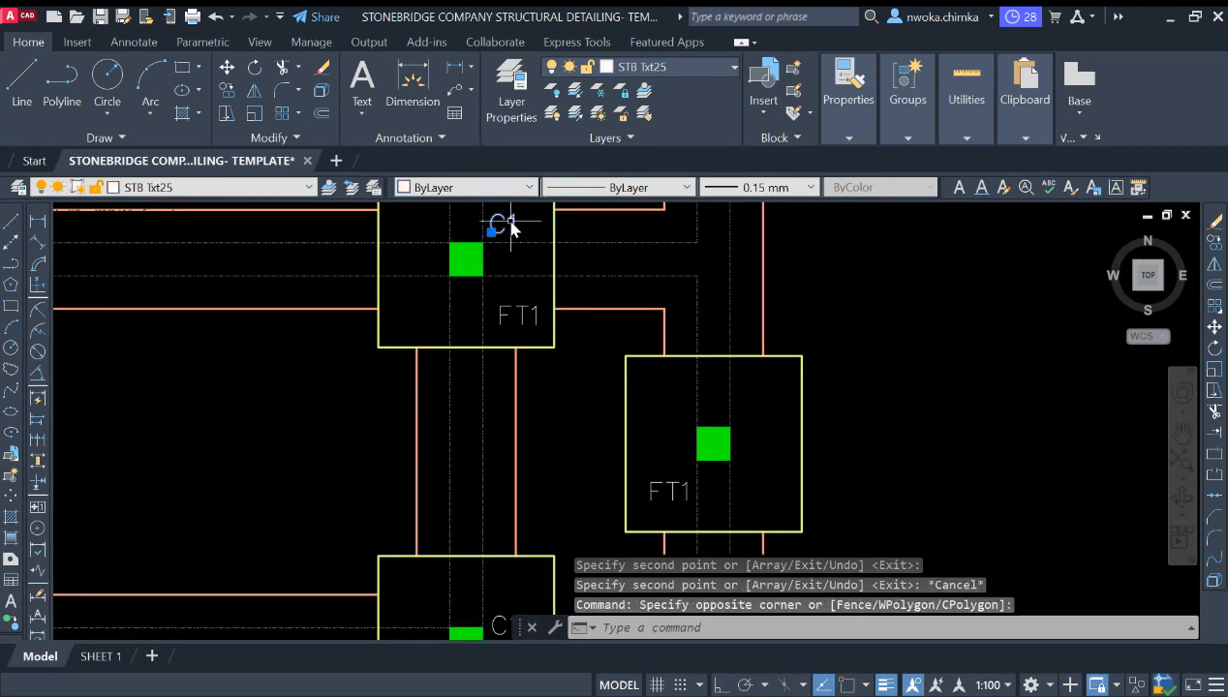
{"action": "type", "text": "co"}
{"action": "key", "text": "space"}
{"action": "left_click", "coordinate": [513, 227]}
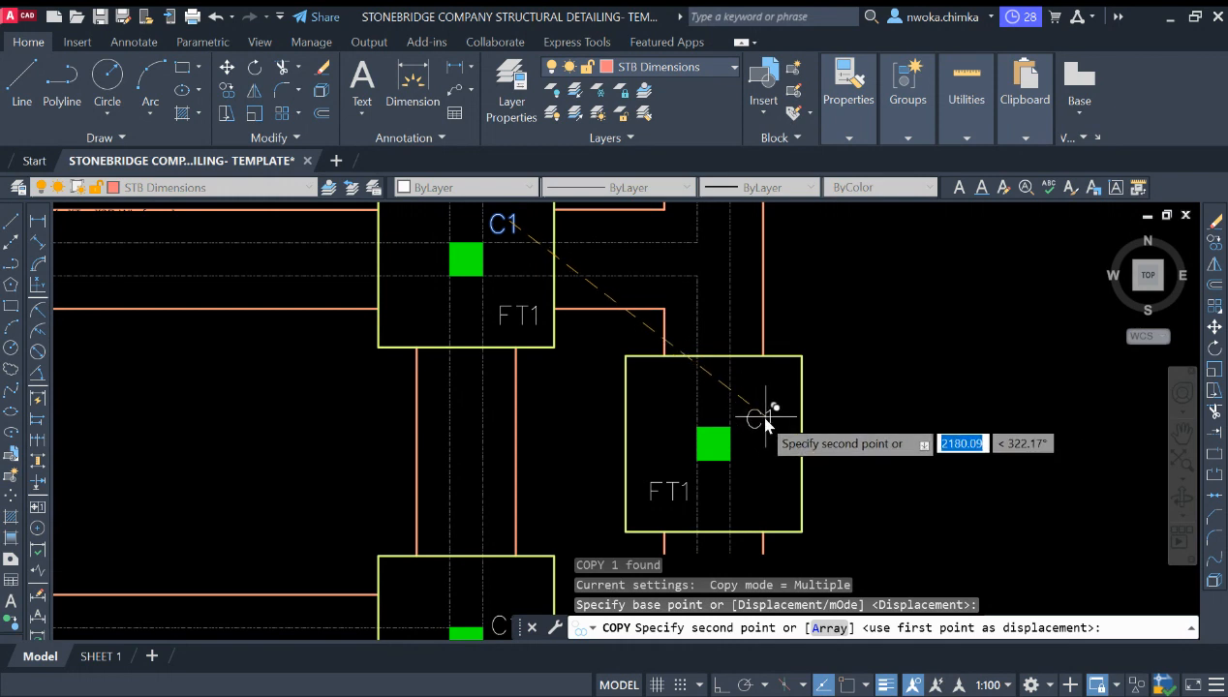
{"action": "left_click", "coordinate": [765, 418]}
Place a C1 copy at the unlabelled footing above the five-column row's third column, check the remaining footings and end the copying
{"action": "scroll", "coordinate": [770, 411], "scroll_direction": "down", "scroll_amount": 4}
{"action": "middle_click_drag", "start_coordinate": [777, 392], "coordinate": [778, 402]}
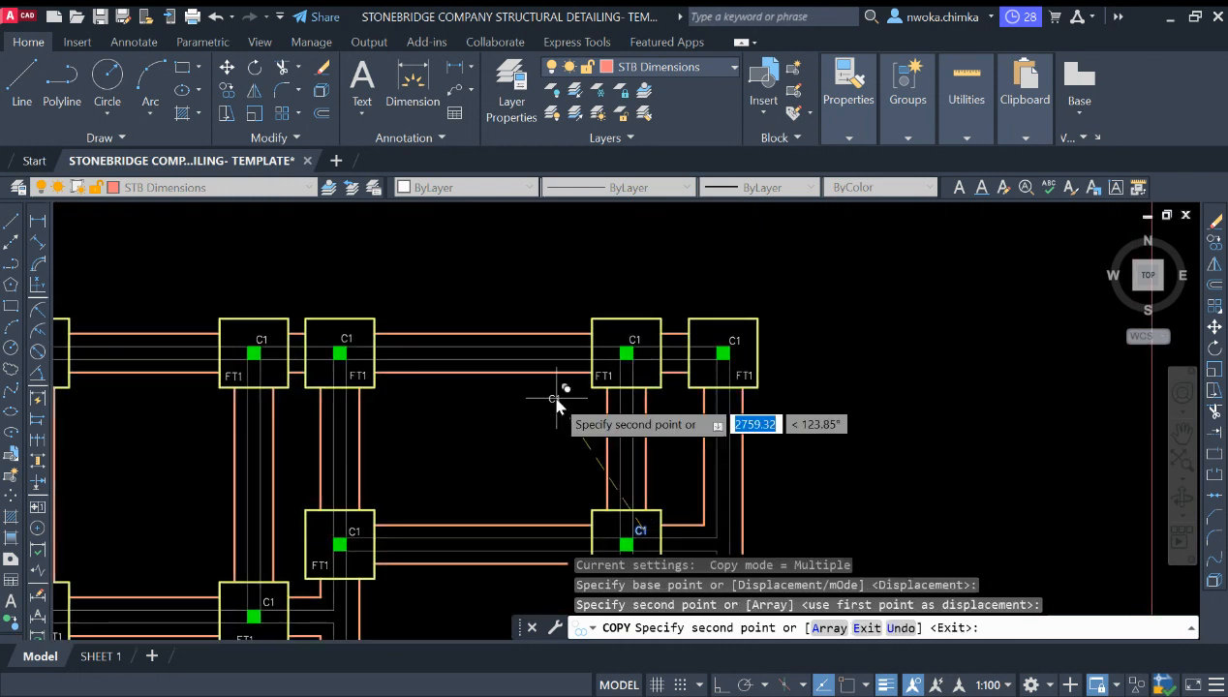
{"action": "middle_click_drag", "start_coordinate": [554, 399], "coordinate": [733, 345]}
{"action": "middle_click_drag", "start_coordinate": [607, 473], "coordinate": [632, 301]}
{"action": "middle_click_drag", "start_coordinate": [392, 397], "coordinate": [437, 283]}
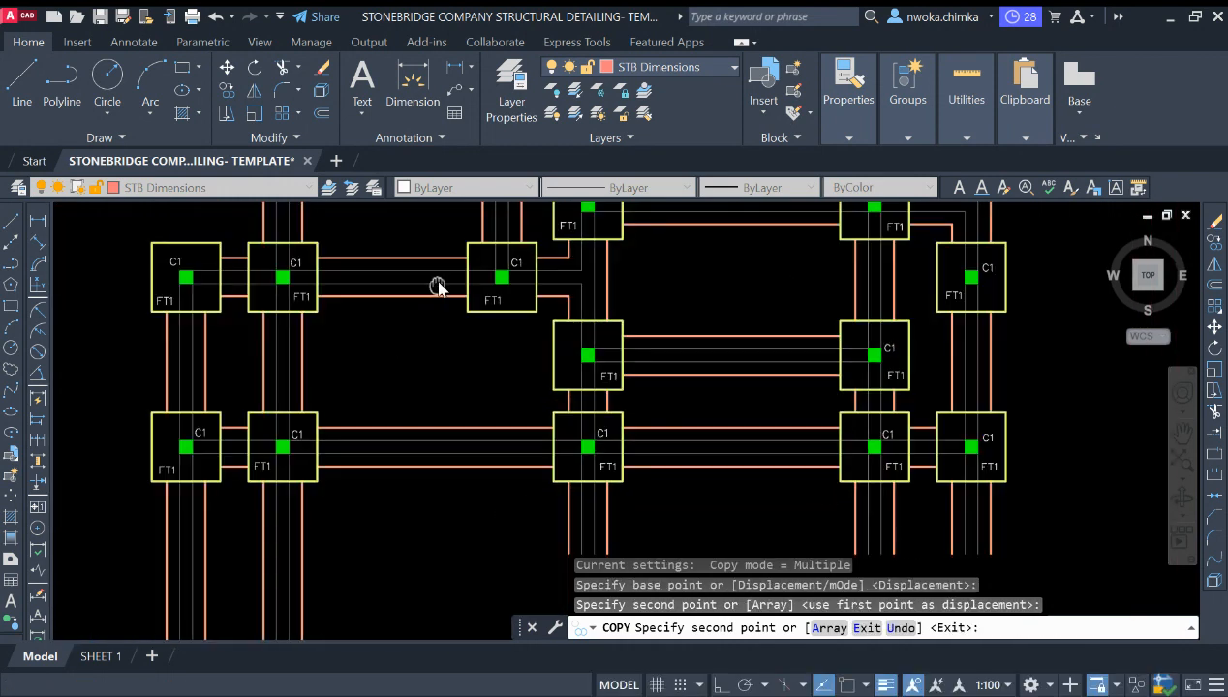
{"action": "scroll", "coordinate": [598, 341], "scroll_direction": "up", "scroll_amount": 3}
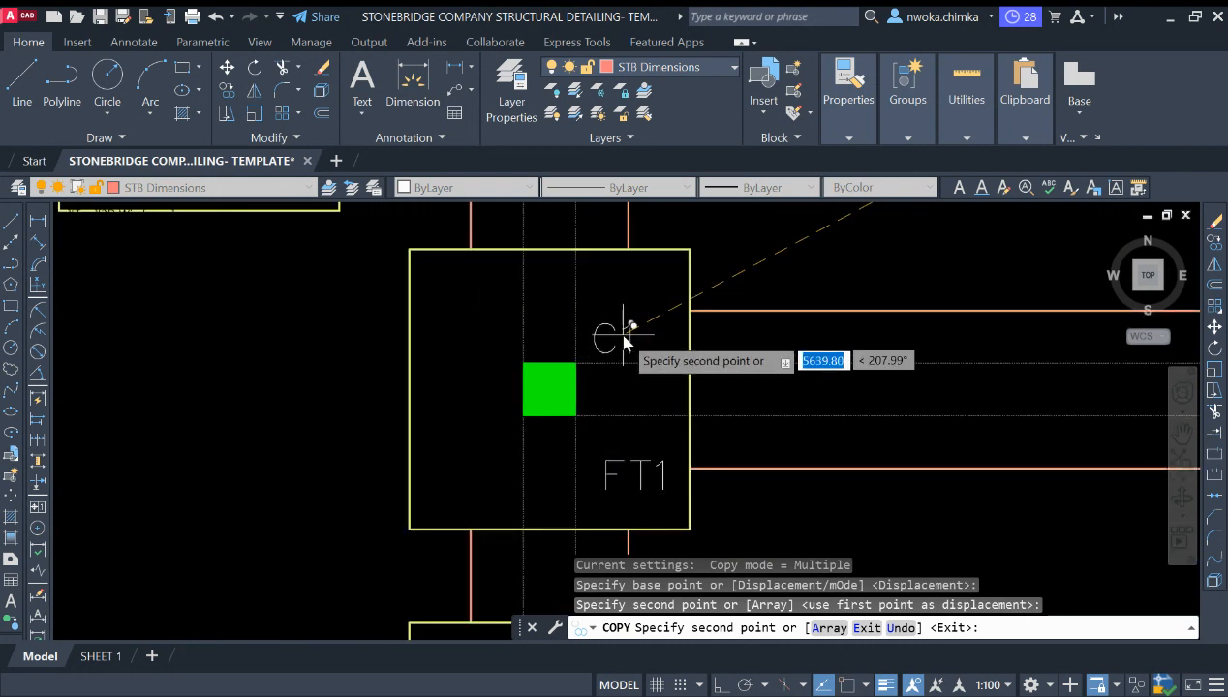
{"action": "left_click", "coordinate": [616, 327]}
{"action": "scroll", "coordinate": [608, 266], "scroll_direction": "down", "scroll_amount": 4}
{"action": "middle_click_drag", "start_coordinate": [758, 471], "coordinate": [707, 344]}
{"action": "mouse_move", "coordinate": [628, 386]}
{"action": "middle_mouse_down"}
{"action": "mouse_move", "coordinate": [663, 276]}
{"action": "mouse_move", "coordinate": [600, 402]}
{"action": "mouse_move", "coordinate": [577, 411]}
{"action": "middle_mouse_up"}
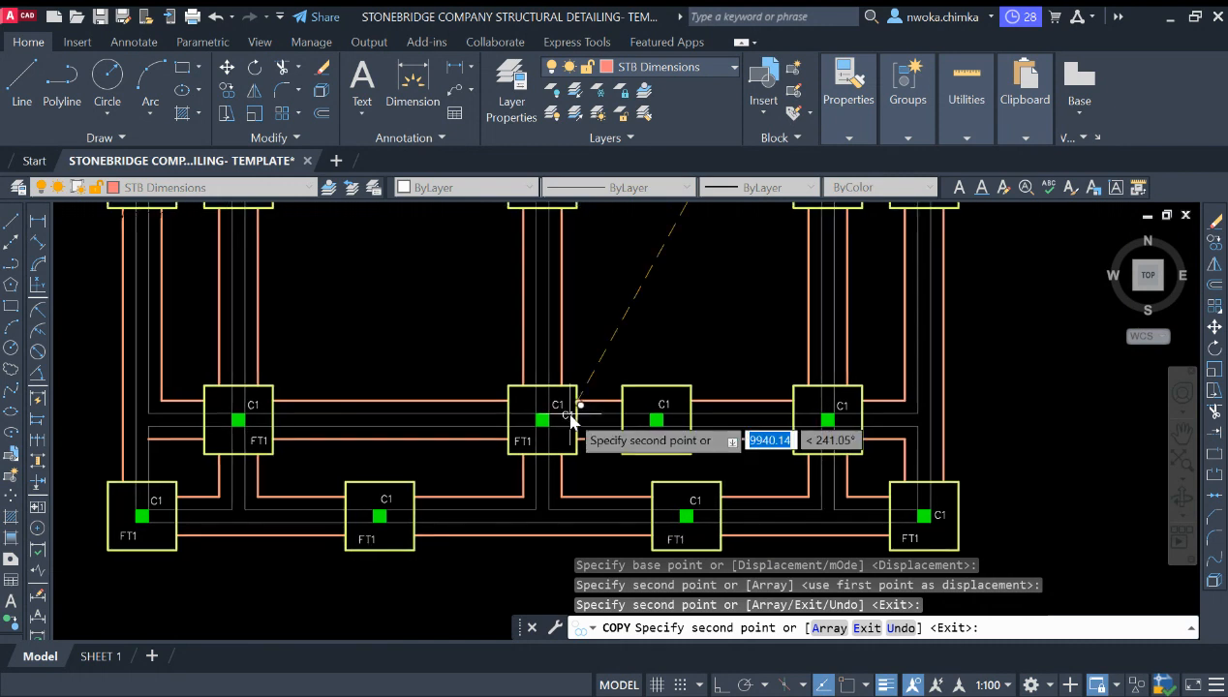
{"action": "scroll", "coordinate": [658, 425], "scroll_direction": "down", "scroll_amount": 3}
{"action": "middle_click_drag", "start_coordinate": [698, 422], "coordinate": [704, 406]}
{"action": "middle_click_drag", "start_coordinate": [721, 255], "coordinate": [746, 539]}
{"action": "key", "text": "Escape"}
Examine the finished foundation plan's annotations, including the FFL+450 (TYPICAL) floor level mark between the footings
{"action": "scroll", "coordinate": [948, 297], "scroll_direction": "down", "scroll_amount": 3}
{"action": "middle_click_drag", "start_coordinate": [350, 417], "coordinate": [624, 416]}
{"action": "scroll", "coordinate": [624, 416], "scroll_direction": "up", "scroll_amount": 5}
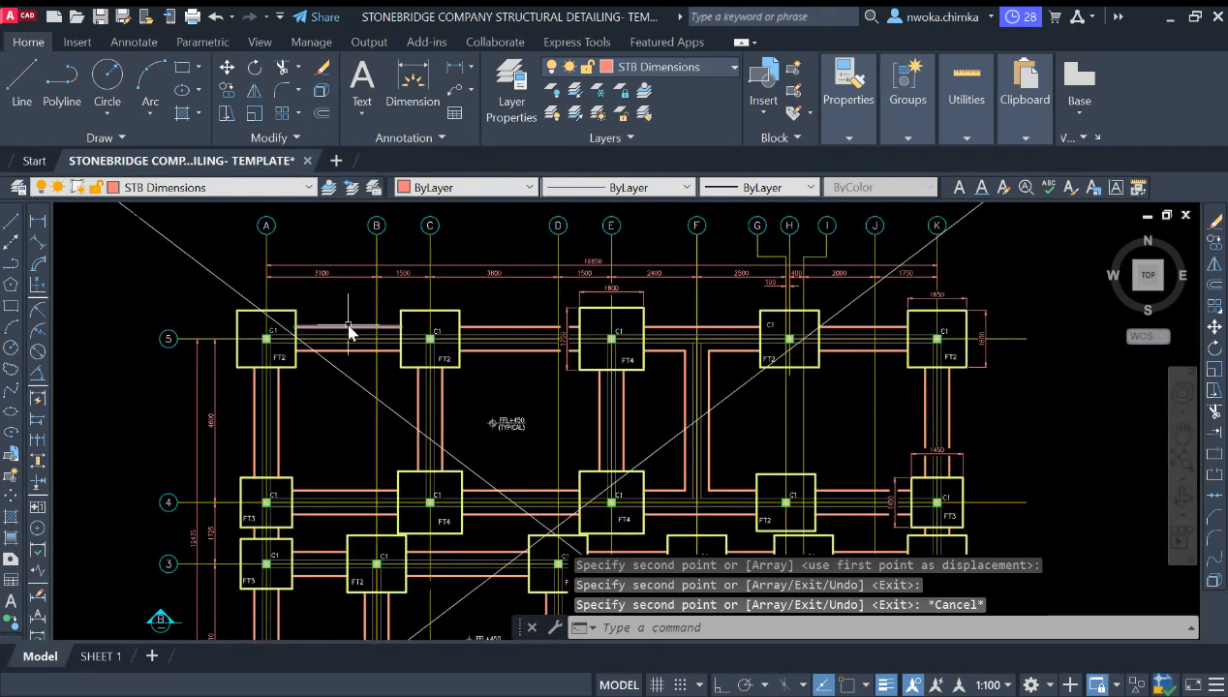
{"action": "scroll", "coordinate": [350, 332], "scroll_direction": "up", "scroll_amount": 2}
{"action": "scroll", "coordinate": [455, 362], "scroll_direction": "down", "scroll_amount": 5}
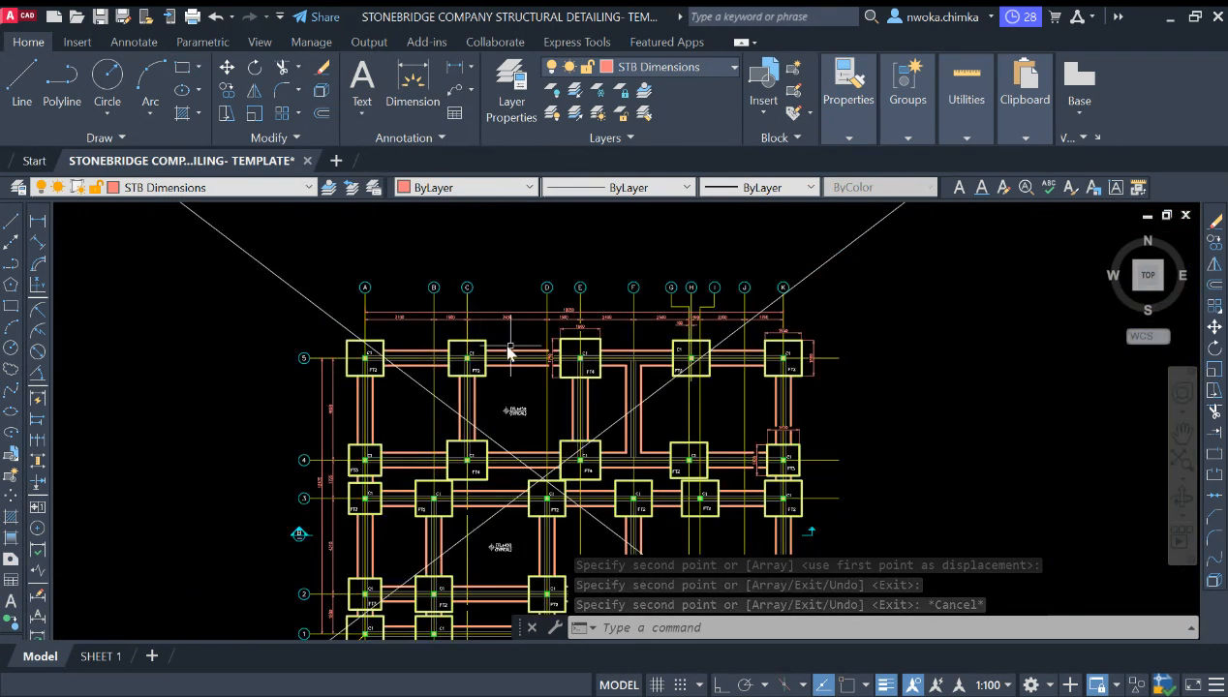
{"action": "scroll", "coordinate": [582, 385], "scroll_direction": "up", "scroll_amount": 2}
{"action": "scroll", "coordinate": [586, 384], "scroll_direction": "down", "scroll_amount": 2}
{"action": "middle_click_drag", "start_coordinate": [589, 384], "coordinate": [599, 352]}
{"action": "scroll", "coordinate": [529, 370], "scroll_direction": "up", "scroll_amount": 5}
{"action": "scroll", "coordinate": [513, 367], "scroll_direction": "up", "scroll_amount": 2}
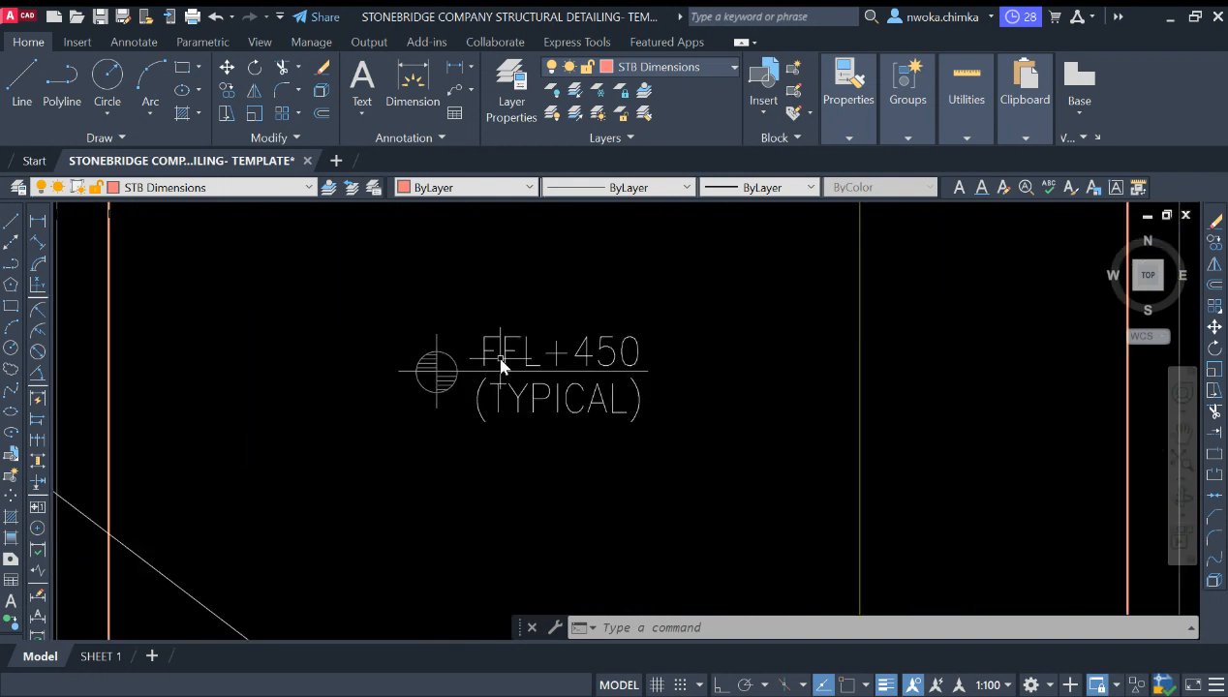
{"action": "scroll", "coordinate": [504, 346], "scroll_direction": "down", "scroll_amount": 2}
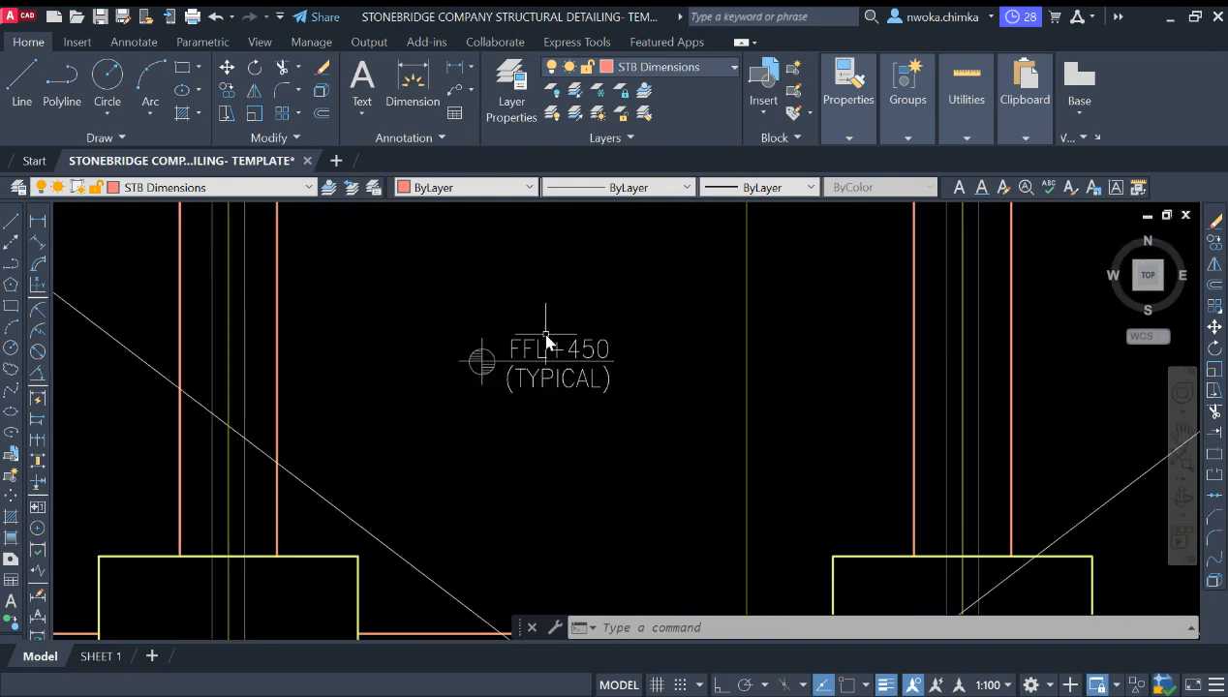
{"action": "scroll", "coordinate": [518, 363], "scroll_direction": "up", "scroll_amount": 3}
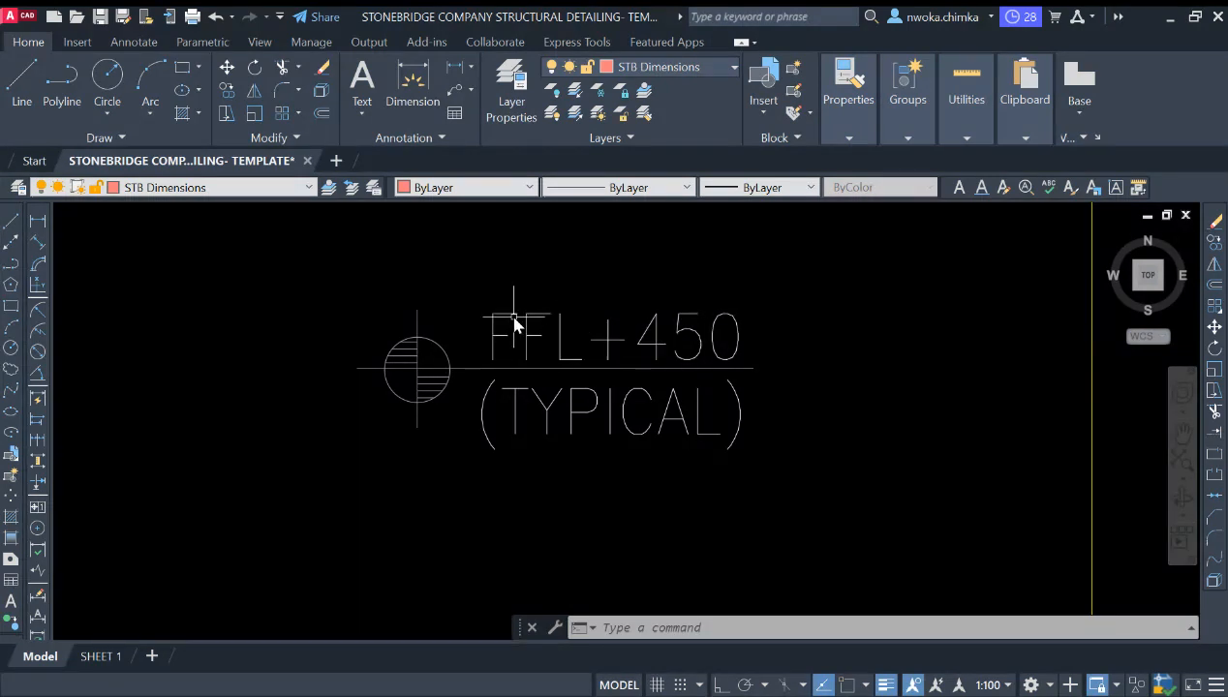
Select the whole FFL+450 (TYPICAL) floor level mark, symbol and text, on the finished foundation plan
{"action": "scroll", "coordinate": [523, 334], "scroll_direction": "up", "scroll_amount": 2}
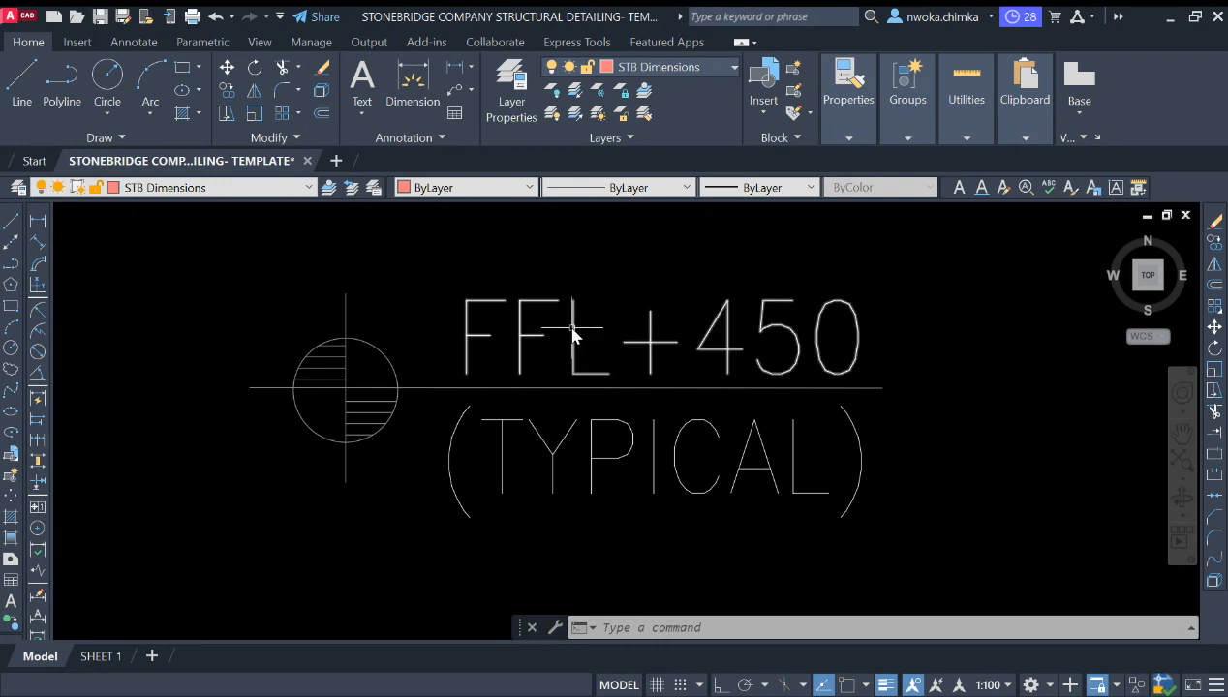
{"action": "scroll", "coordinate": [606, 335], "scroll_direction": "down", "scroll_amount": 4}
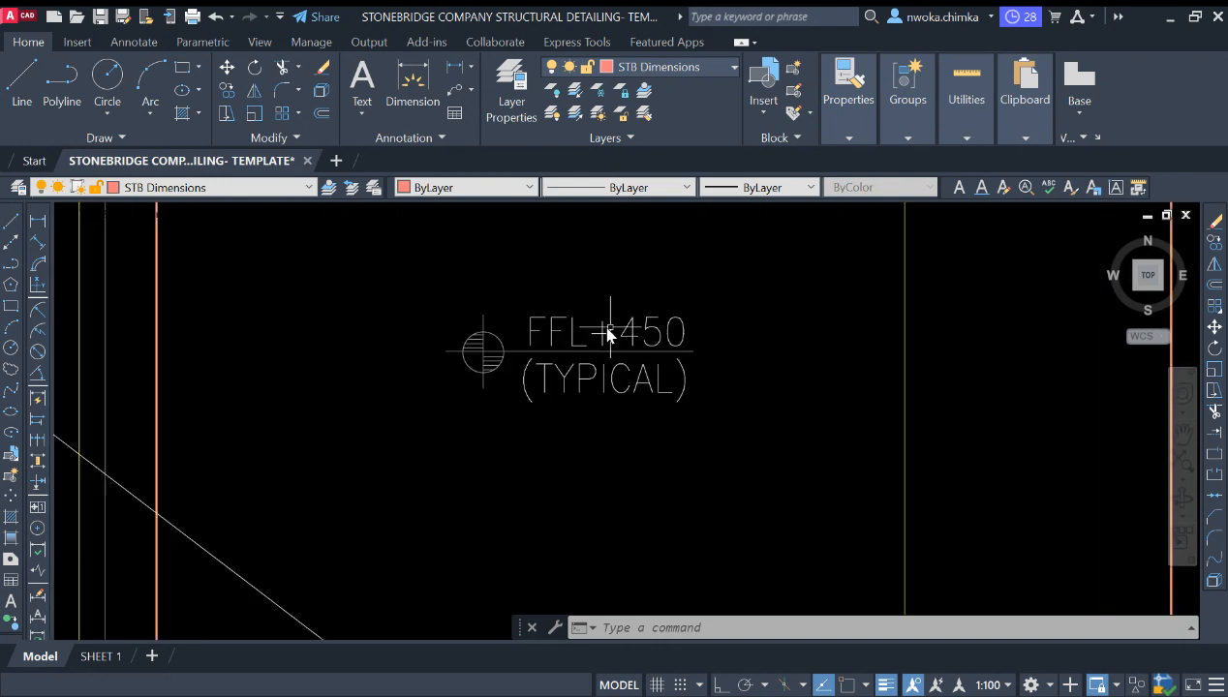
{"action": "left_click", "coordinate": [730, 285]}
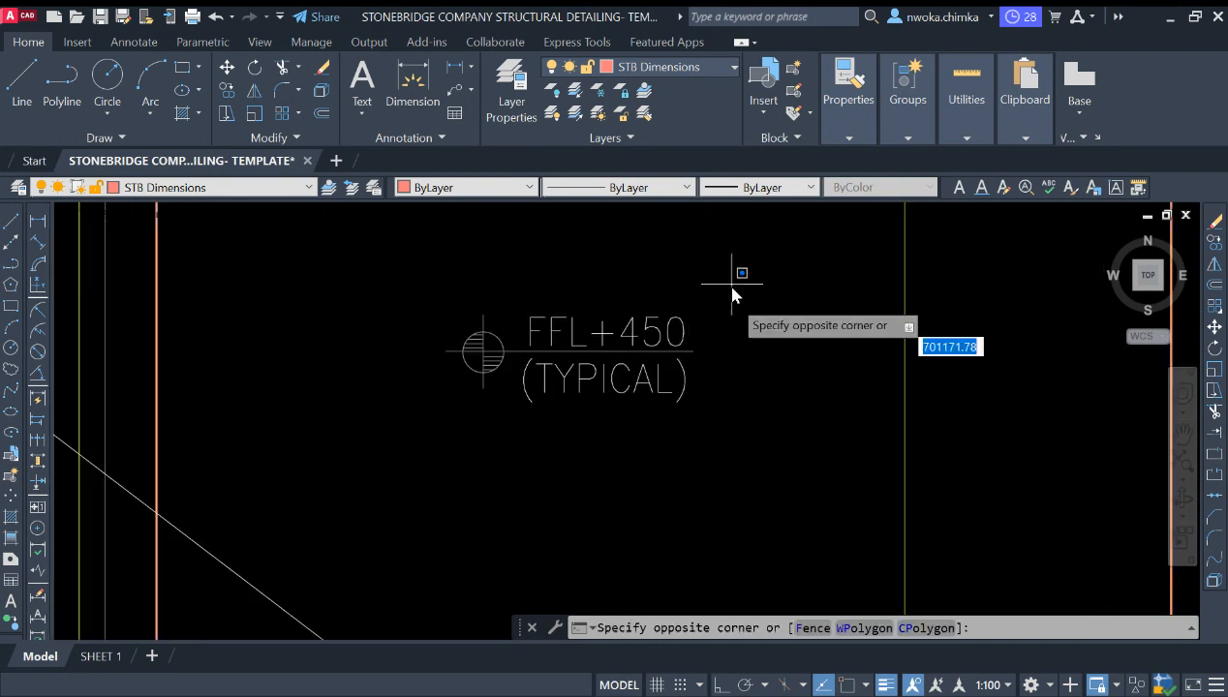
{"action": "left_click", "coordinate": [452, 430]}
Examine the floor level annotations beside the right column of Section D in the footing details
{"action": "scroll", "coordinate": [921, 371], "scroll_direction": "down", "scroll_amount": 10}
{"action": "scroll", "coordinate": [982, 355], "scroll_direction": "down", "scroll_amount": 5}
{"action": "middle_click_drag", "start_coordinate": [483, 396], "coordinate": [921, 377]}
{"action": "scroll", "coordinate": [895, 368], "scroll_direction": "down", "scroll_amount": 4}
{"action": "scroll", "coordinate": [347, 283], "scroll_direction": "up", "scroll_amount": 15}
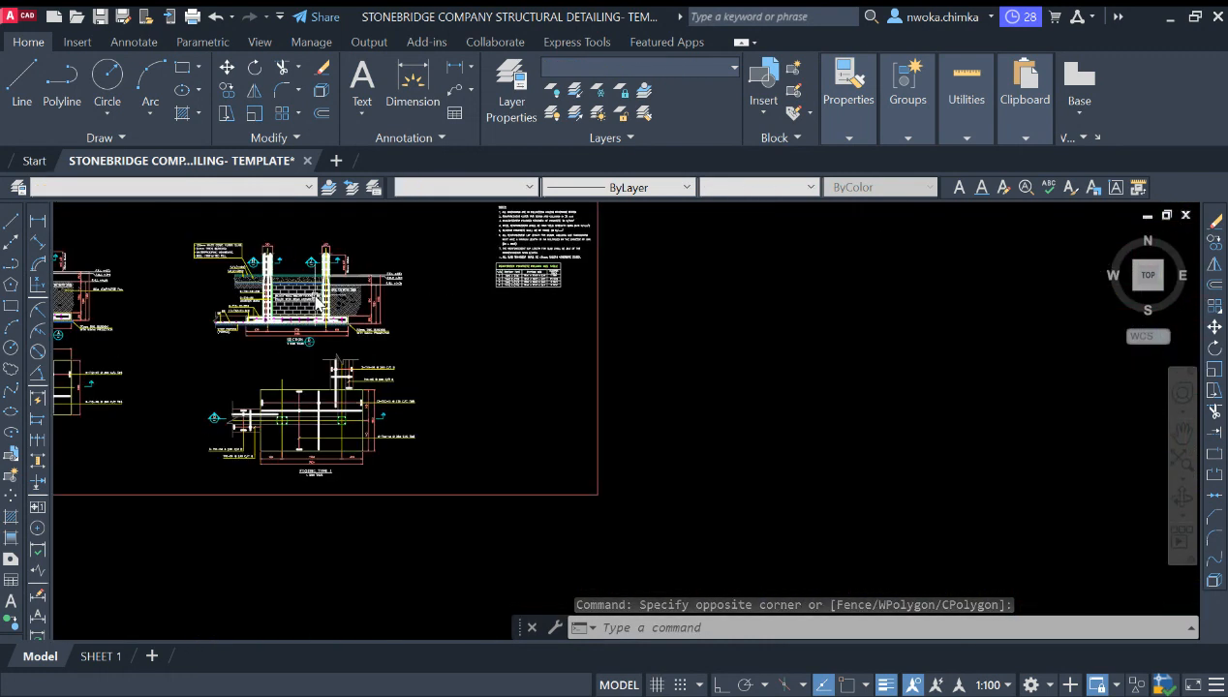
{"action": "scroll", "coordinate": [487, 325], "scroll_direction": "up", "scroll_amount": 2}
{"action": "middle_click_drag", "start_coordinate": [487, 326], "coordinate": [733, 355]}
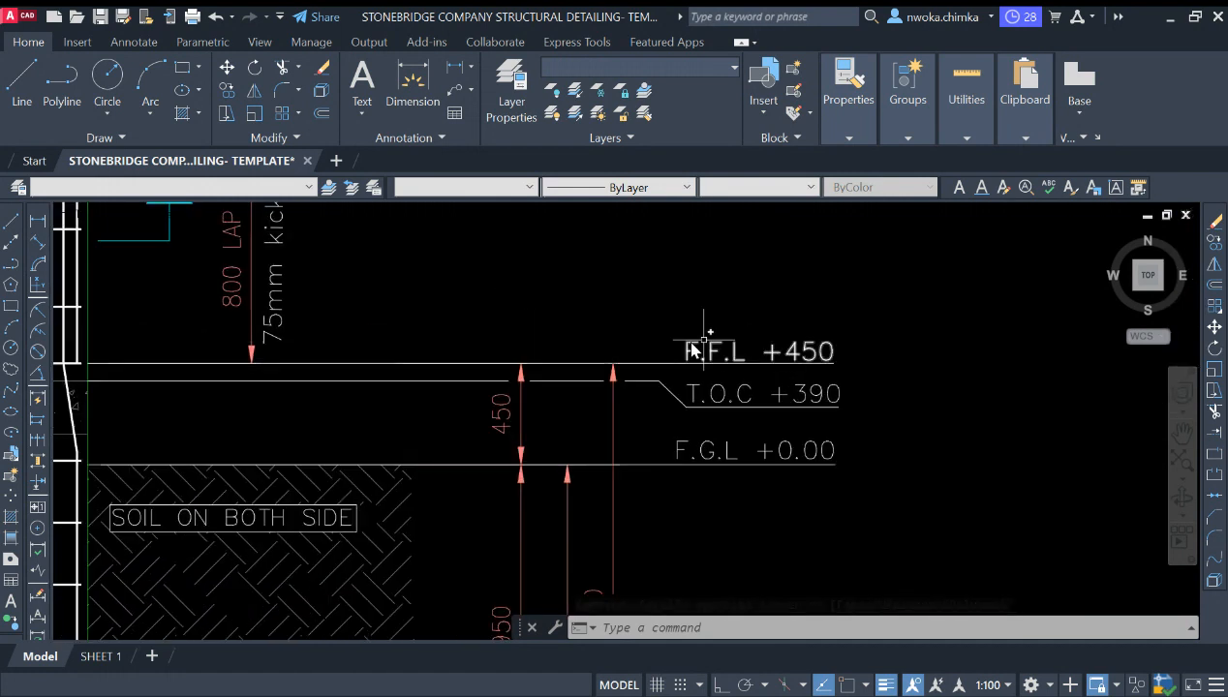
{"action": "scroll", "coordinate": [792, 352], "scroll_direction": "down", "scroll_amount": 8}
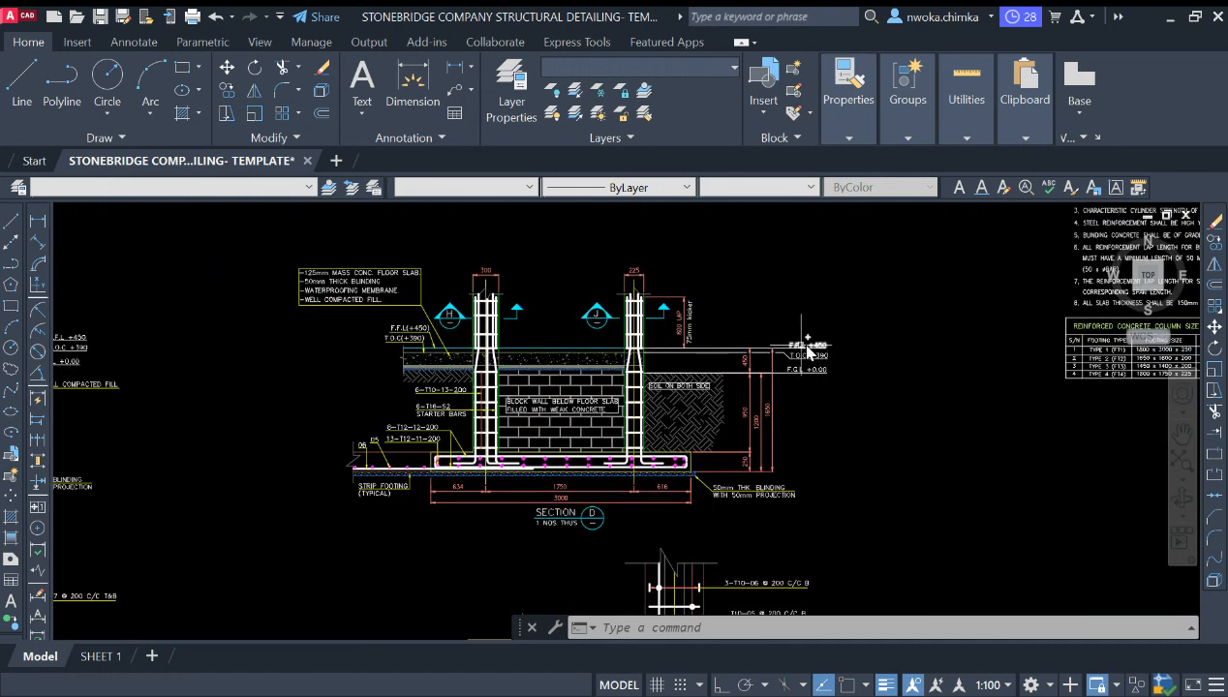
Examine the F.F.L, T.O.C and F.G.L level annotations and the fill beside the column in Section A
{"action": "scroll", "coordinate": [683, 369], "scroll_direction": "down", "scroll_amount": 3}
{"action": "scroll", "coordinate": [215, 368], "scroll_direction": "up", "scroll_amount": 5}
{"action": "middle_click_drag", "start_coordinate": [172, 211], "coordinate": [386, 290]}
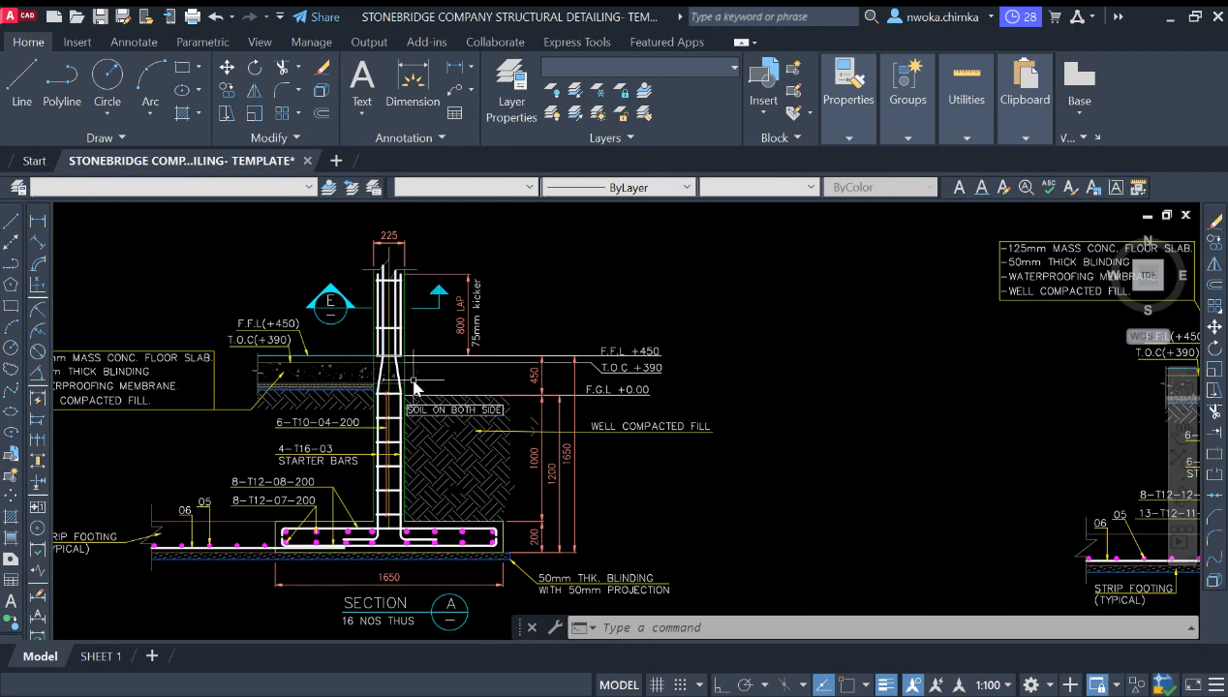
{"action": "scroll", "coordinate": [629, 373], "scroll_direction": "up", "scroll_amount": 6}
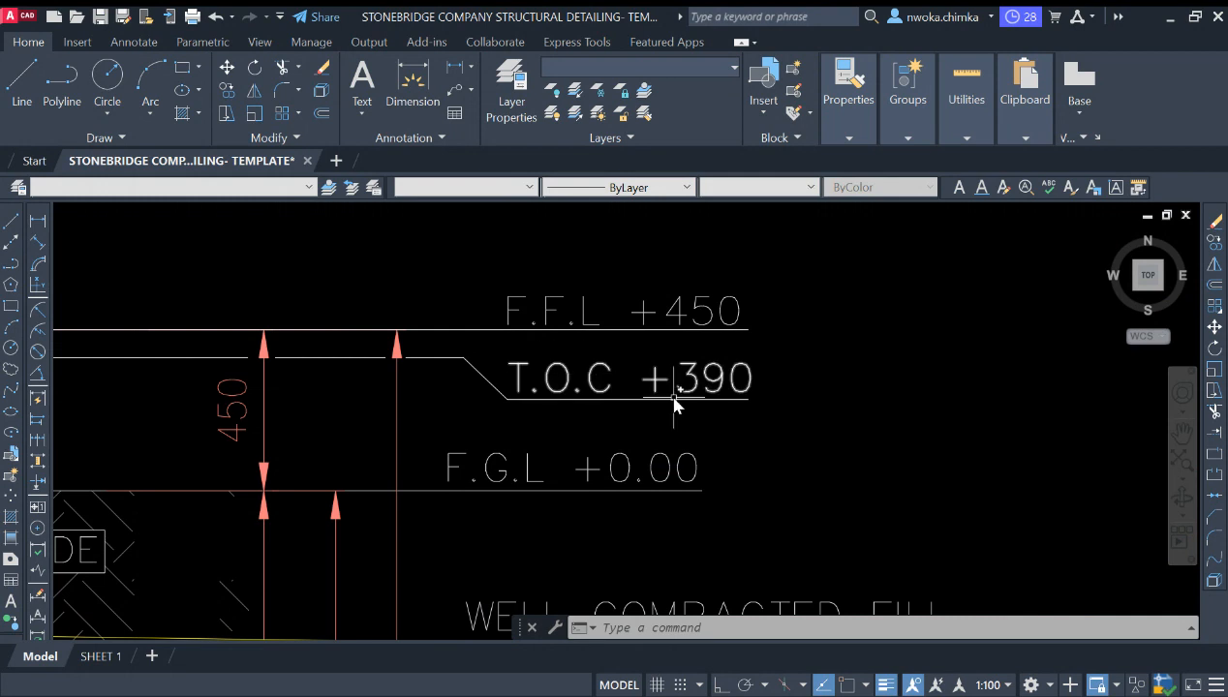
{"action": "scroll", "coordinate": [535, 375], "scroll_direction": "down", "scroll_amount": 4}
{"action": "middle_click_drag", "start_coordinate": [466, 376], "coordinate": [607, 375]}
{"action": "scroll", "coordinate": [707, 346], "scroll_direction": "up", "scroll_amount": 4}
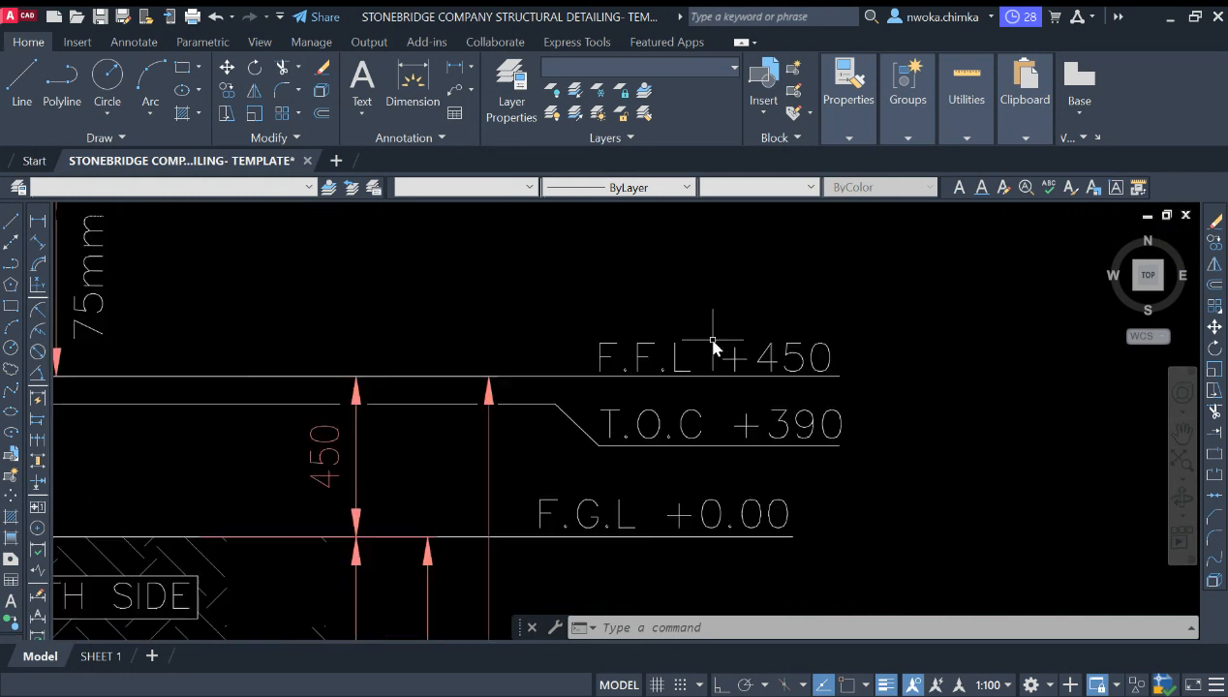
{"action": "middle_click_drag", "start_coordinate": [721, 270], "coordinate": [594, 285]}
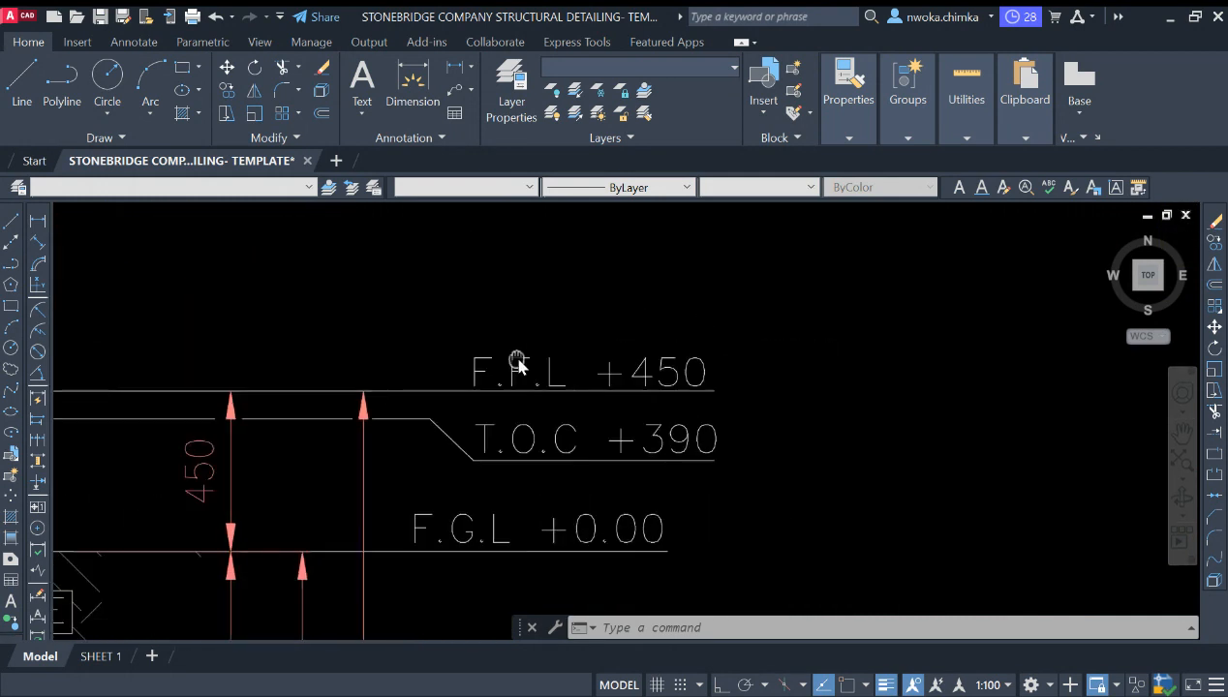
{"action": "scroll", "coordinate": [581, 350], "scroll_direction": "down", "scroll_amount": 2}
{"action": "scroll", "coordinate": [581, 447], "scroll_direction": "up", "scroll_amount": 4}
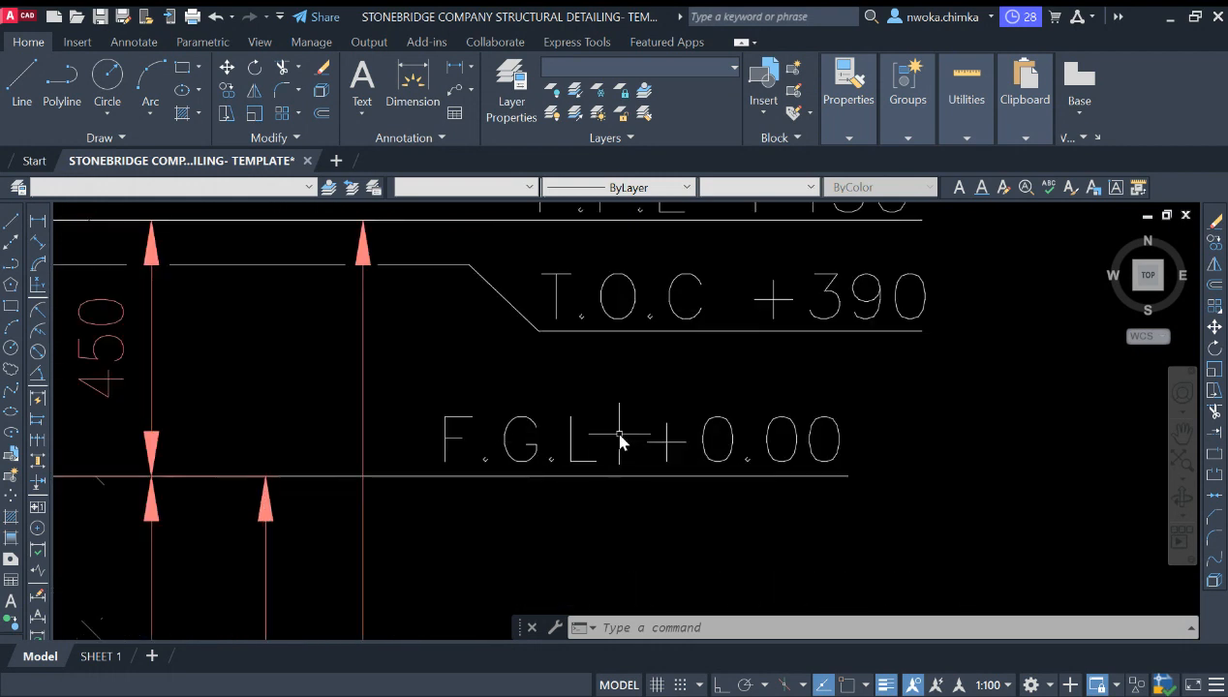
{"action": "scroll", "coordinate": [603, 378], "scroll_direction": "down", "scroll_amount": 4}
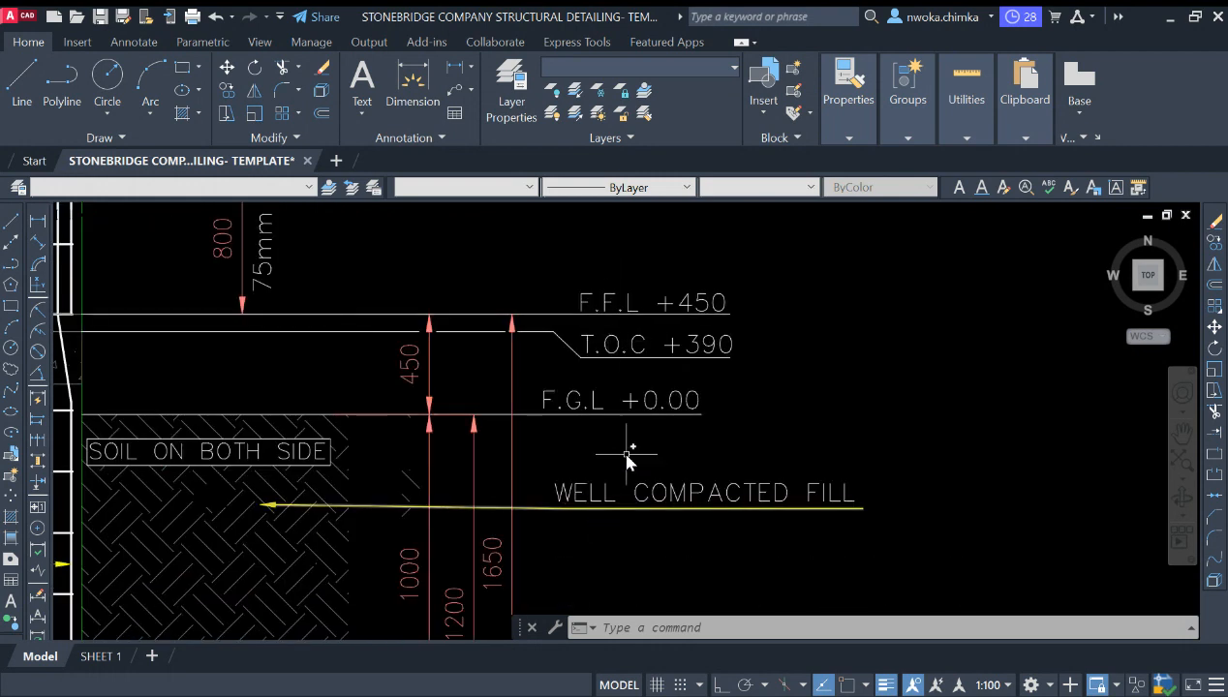
{"action": "scroll", "coordinate": [634, 436], "scroll_direction": "down", "scroll_amount": 4}
{"action": "middle_click_drag", "start_coordinate": [499, 480], "coordinate": [543, 445]}
{"action": "scroll", "coordinate": [545, 447], "scroll_direction": "up", "scroll_amount": 4}
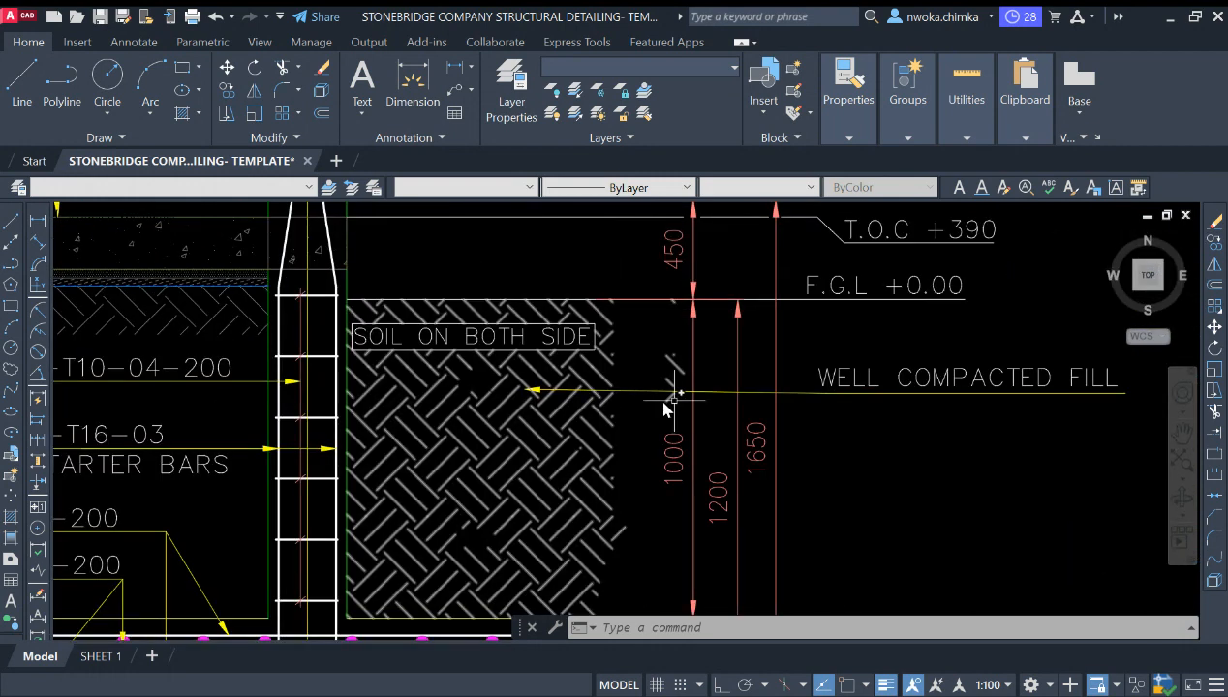
Examine the floor slab build-up note and the slab layers it points to in Section A
{"action": "middle_click_drag", "start_coordinate": [861, 389], "coordinate": [705, 412]}
{"action": "scroll", "coordinate": [883, 413], "scroll_direction": "down", "scroll_amount": 3}
{"action": "middle_click_drag", "start_coordinate": [232, 388], "coordinate": [455, 421]}
{"action": "scroll", "coordinate": [297, 391], "scroll_direction": "up", "scroll_amount": 4}
{"action": "scroll", "coordinate": [473, 404], "scroll_direction": "down", "scroll_amount": 2}
{"action": "middle_click_drag", "start_coordinate": [387, 347], "coordinate": [486, 445]}
{"action": "scroll", "coordinate": [514, 433], "scroll_direction": "down", "scroll_amount": 4}
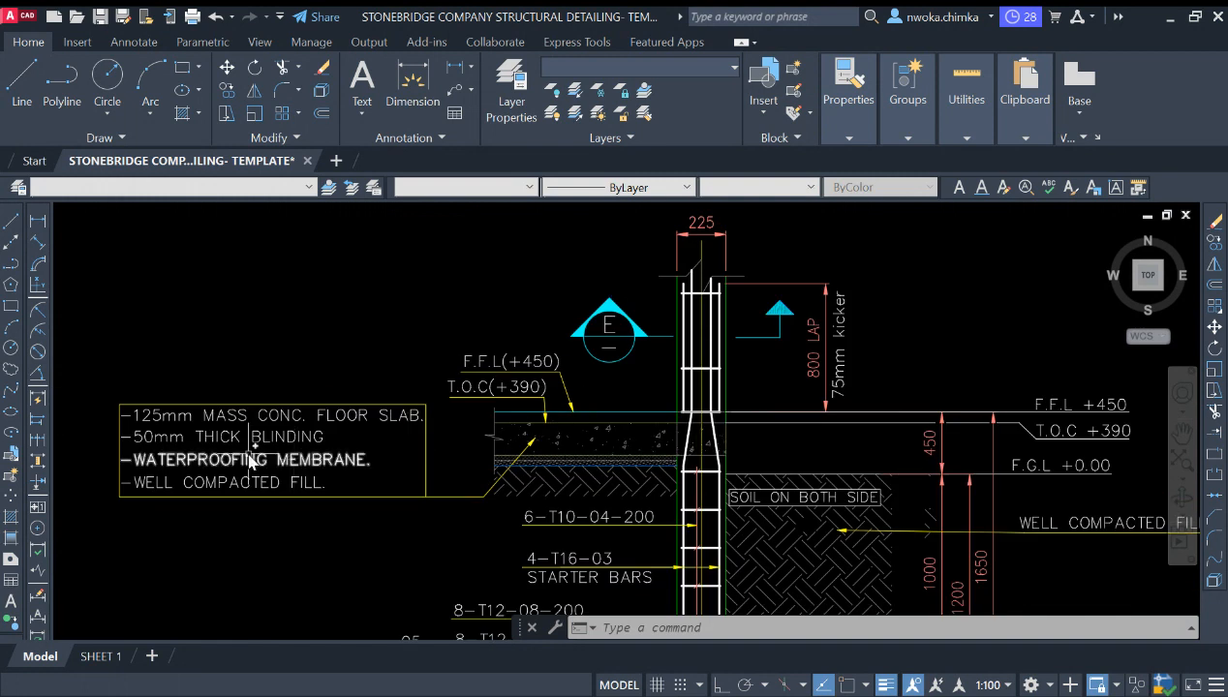
{"action": "scroll", "coordinate": [417, 436], "scroll_direction": "up", "scroll_amount": 2}
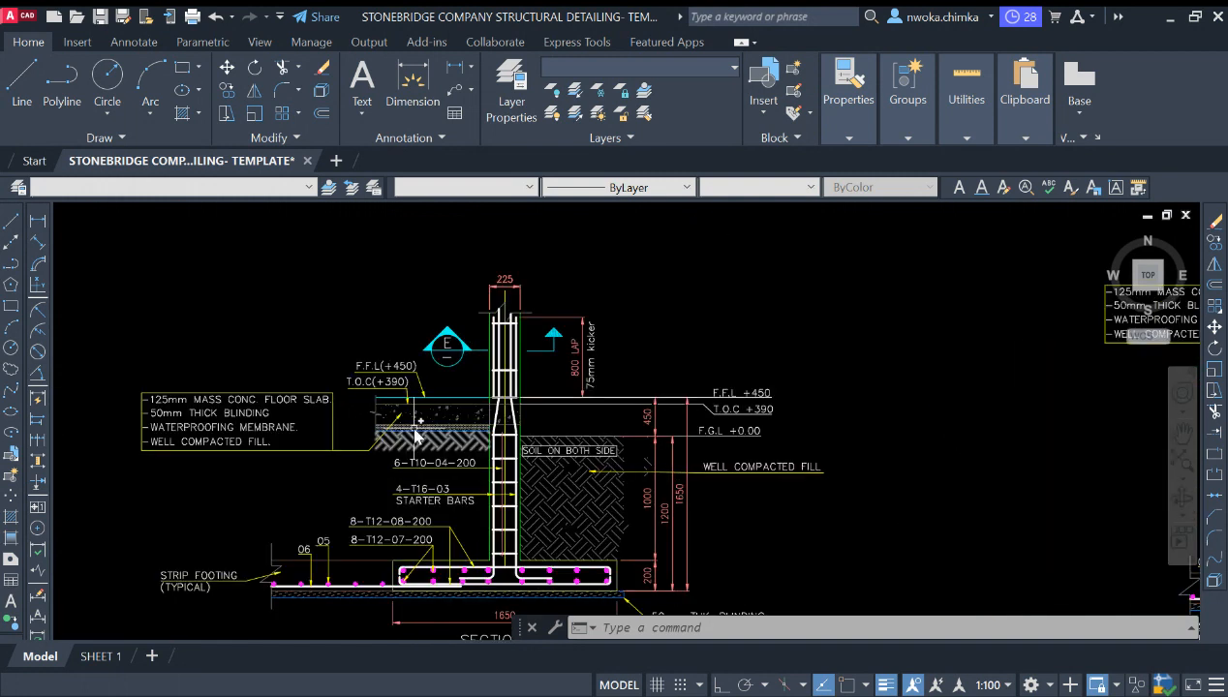
{"action": "scroll", "coordinate": [416, 435], "scroll_direction": "down", "scroll_amount": 3}
{"action": "middle_click_drag", "start_coordinate": [508, 421], "coordinate": [382, 392]}
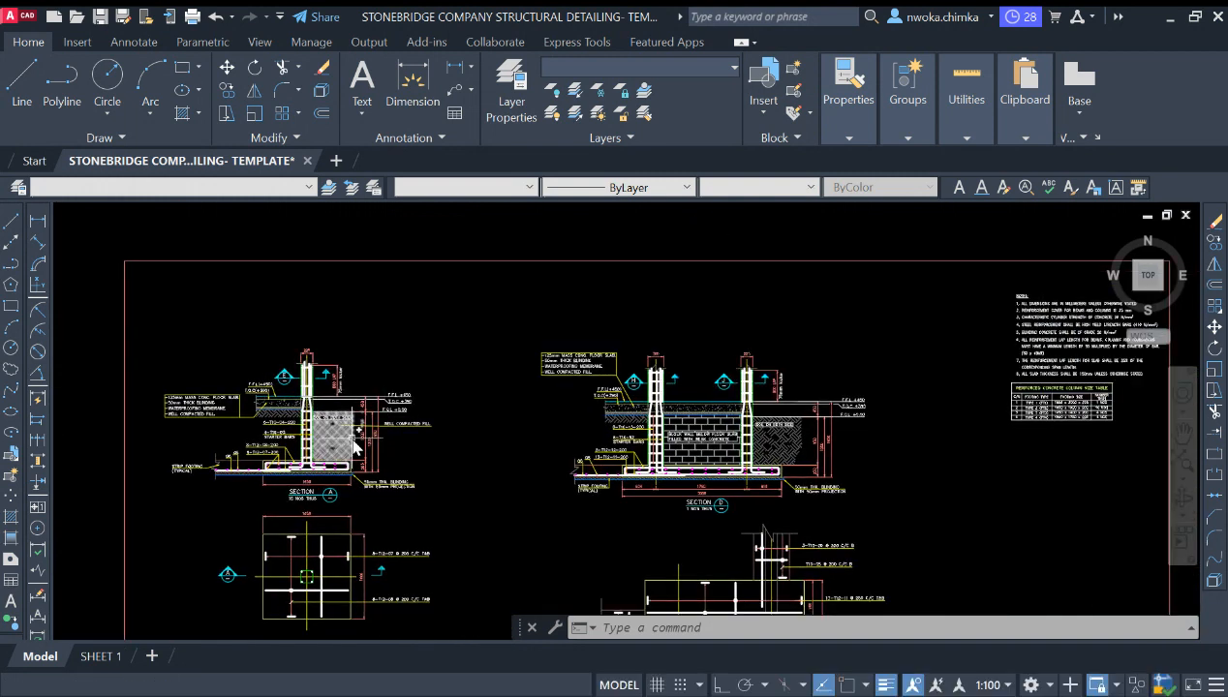
Examine how Section A's column, footing and surrounding fill relate to the ground and floor levels
{"action": "scroll", "coordinate": [341, 416], "scroll_direction": "up", "scroll_amount": 4}
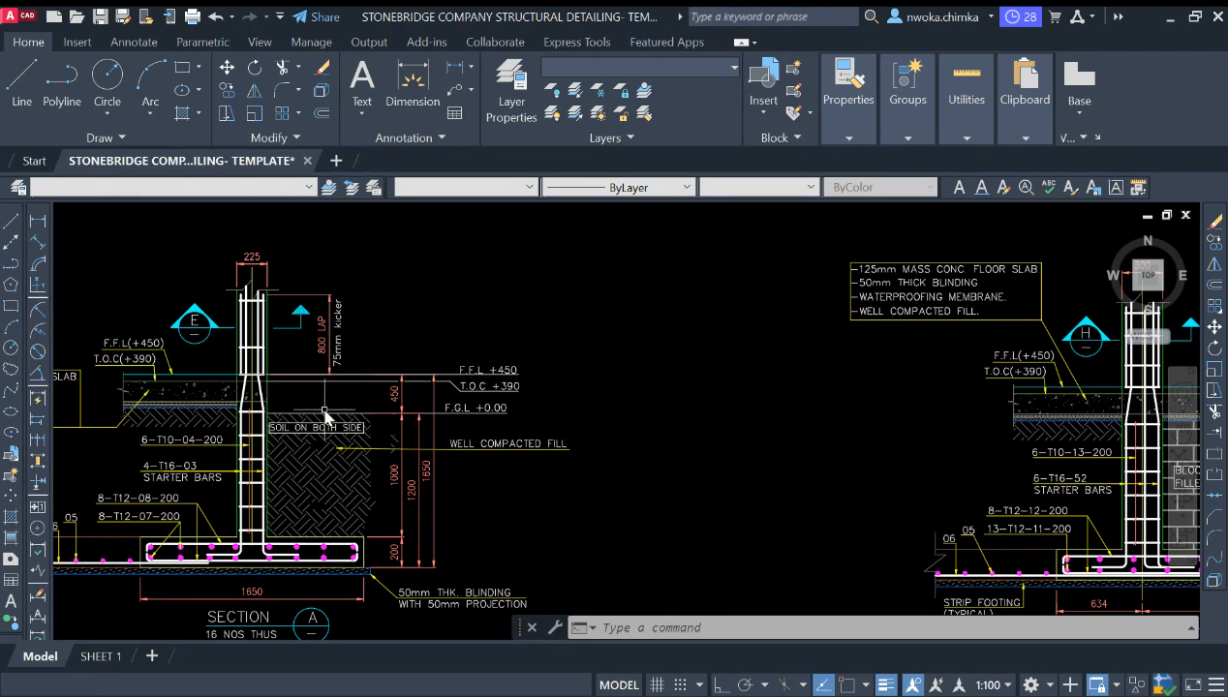
{"action": "scroll", "coordinate": [493, 356], "scroll_direction": "down", "scroll_amount": 2}
{"action": "middle_click_drag", "start_coordinate": [372, 439], "coordinate": [380, 397]}
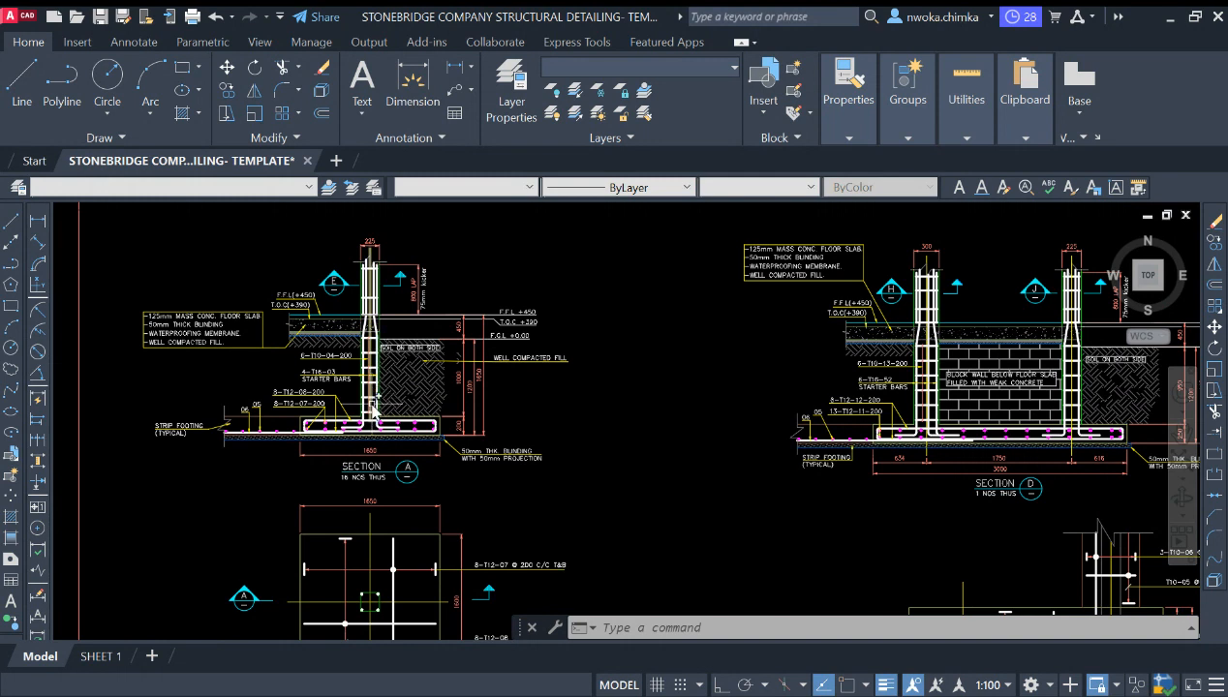
{"action": "scroll", "coordinate": [317, 395], "scroll_direction": "up", "scroll_amount": 2}
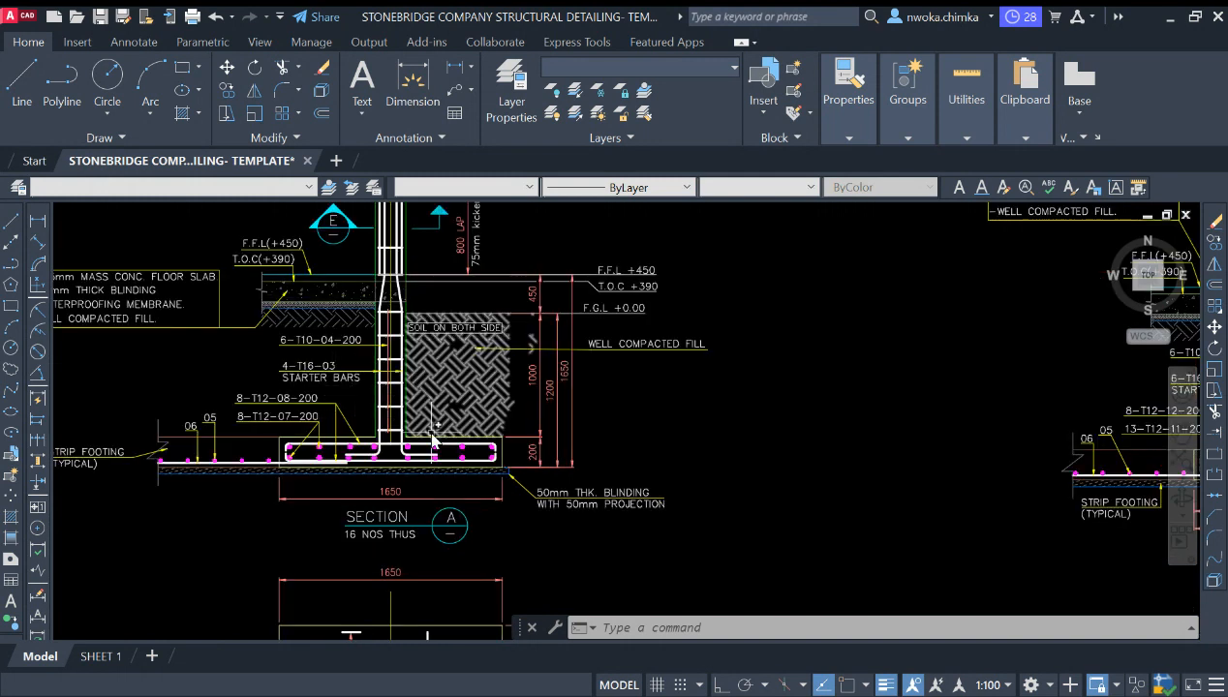
{"action": "scroll", "coordinate": [325, 406], "scroll_direction": "down", "scroll_amount": 4}
{"action": "scroll", "coordinate": [376, 395], "scroll_direction": "up", "scroll_amount": 4}
{"action": "middle_click_drag", "start_coordinate": [377, 395], "coordinate": [385, 430]}
{"action": "scroll", "coordinate": [385, 429], "scroll_direction": "up", "scroll_amount": 2}
Copy the selected FFL+450 (TYPICAL) mark by its circle centre into the new plan's upper bay between the top row's third and fourth columns
{"action": "scroll", "coordinate": [397, 432], "scroll_direction": "down", "scroll_amount": 13}
{"action": "middle_click_drag", "start_coordinate": [947, 410], "coordinate": [528, 407]}
{"action": "scroll", "coordinate": [816, 430], "scroll_direction": "up", "scroll_amount": 11}
{"action": "scroll", "coordinate": [630, 466], "scroll_direction": "up", "scroll_amount": 2}
{"action": "scroll", "coordinate": [631, 468], "scroll_direction": "up", "scroll_amount": 7}
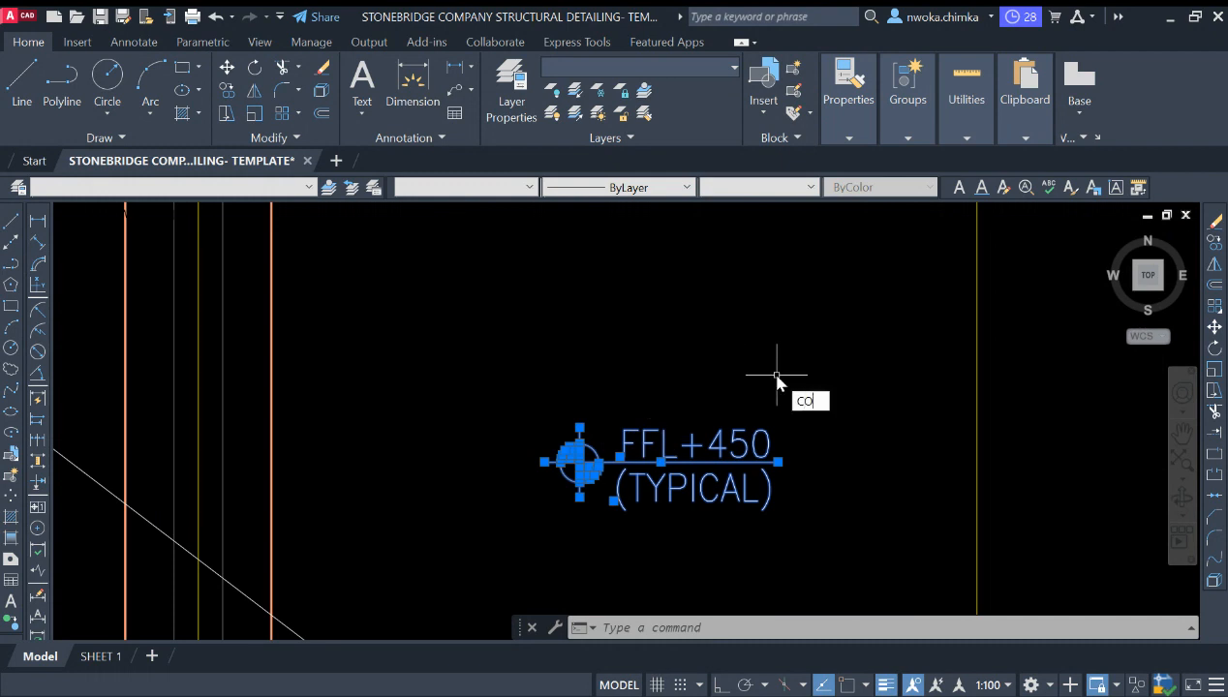
{"action": "type", "text": "o"}
{"action": "key", "text": "Return"}
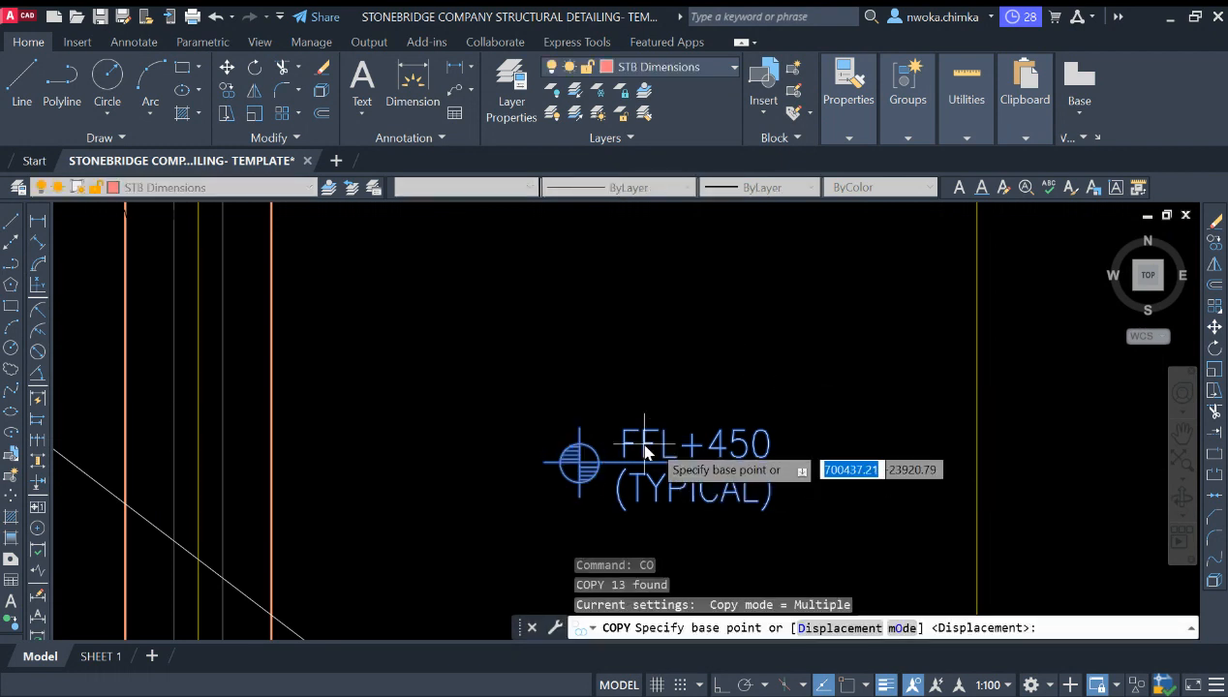
{"action": "left_click", "coordinate": [579, 462]}
{"action": "scroll", "coordinate": [575, 460], "scroll_direction": "down", "scroll_amount": 8}
{"action": "scroll", "coordinate": [858, 356], "scroll_direction": "down", "scroll_amount": 4}
{"action": "scroll", "coordinate": [877, 351], "scroll_direction": "up", "scroll_amount": 6}
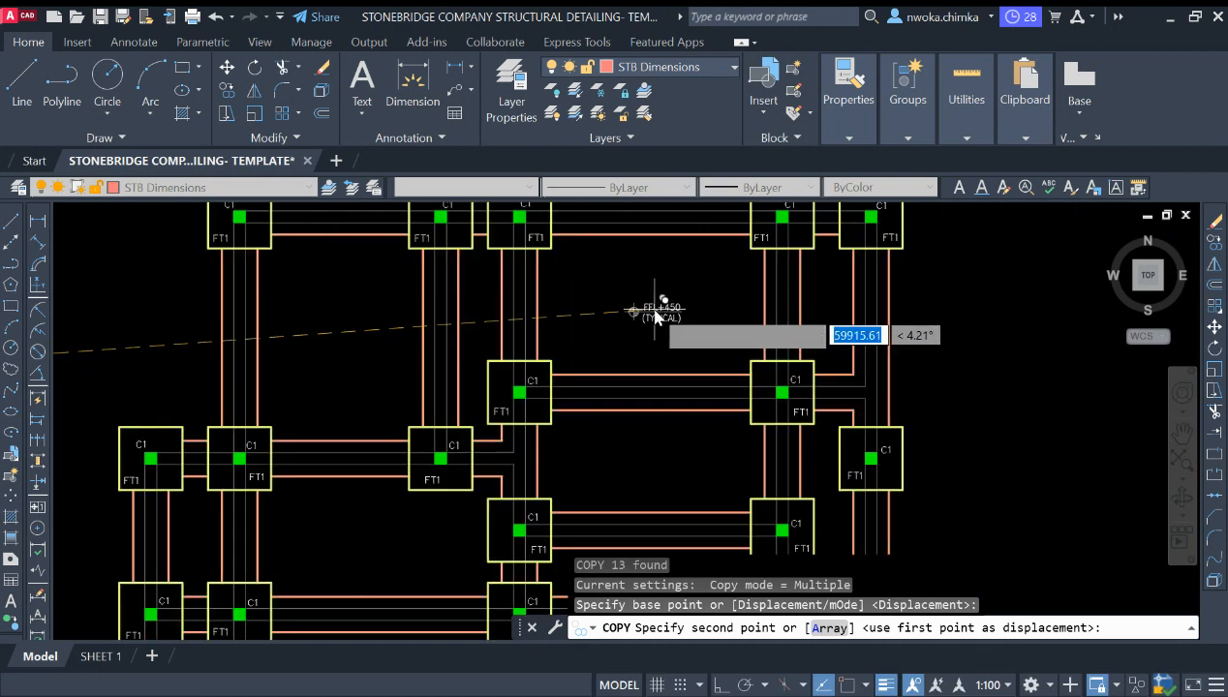
{"action": "left_click", "coordinate": [656, 318]}
{"action": "key", "text": "Escape"}
Examine the FFL+450 (TYPICAL) mark placed in the new plan's upper bay and its surrounding bays
{"action": "scroll", "coordinate": [639, 315], "scroll_direction": "up", "scroll_amount": 3}
{"action": "scroll", "coordinate": [677, 359], "scroll_direction": "down", "scroll_amount": 8}
{"action": "scroll", "coordinate": [678, 348], "scroll_direction": "down", "scroll_amount": 5}
{"action": "scroll", "coordinate": [232, 388], "scroll_direction": "up", "scroll_amount": 7}
{"action": "scroll", "coordinate": [240, 402], "scroll_direction": "down", "scroll_amount": 5}
{"action": "middle_click_drag", "start_coordinate": [1031, 364], "coordinate": [728, 356]}
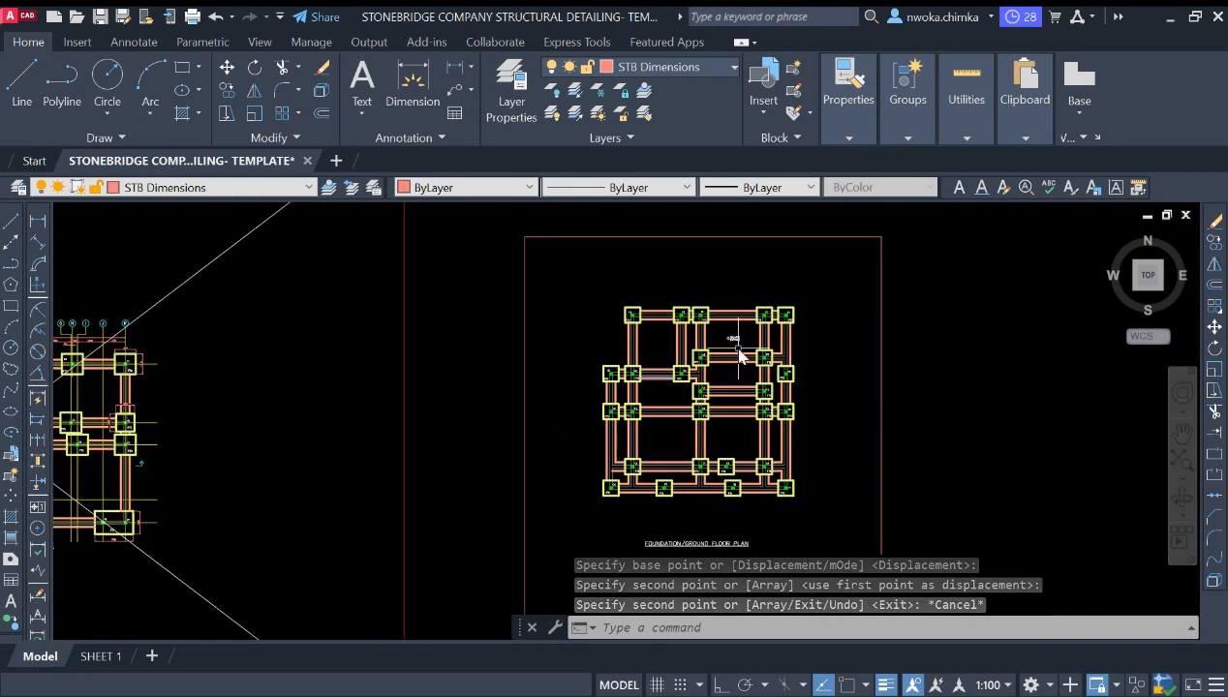
{"action": "scroll", "coordinate": [727, 365], "scroll_direction": "up", "scroll_amount": 6}
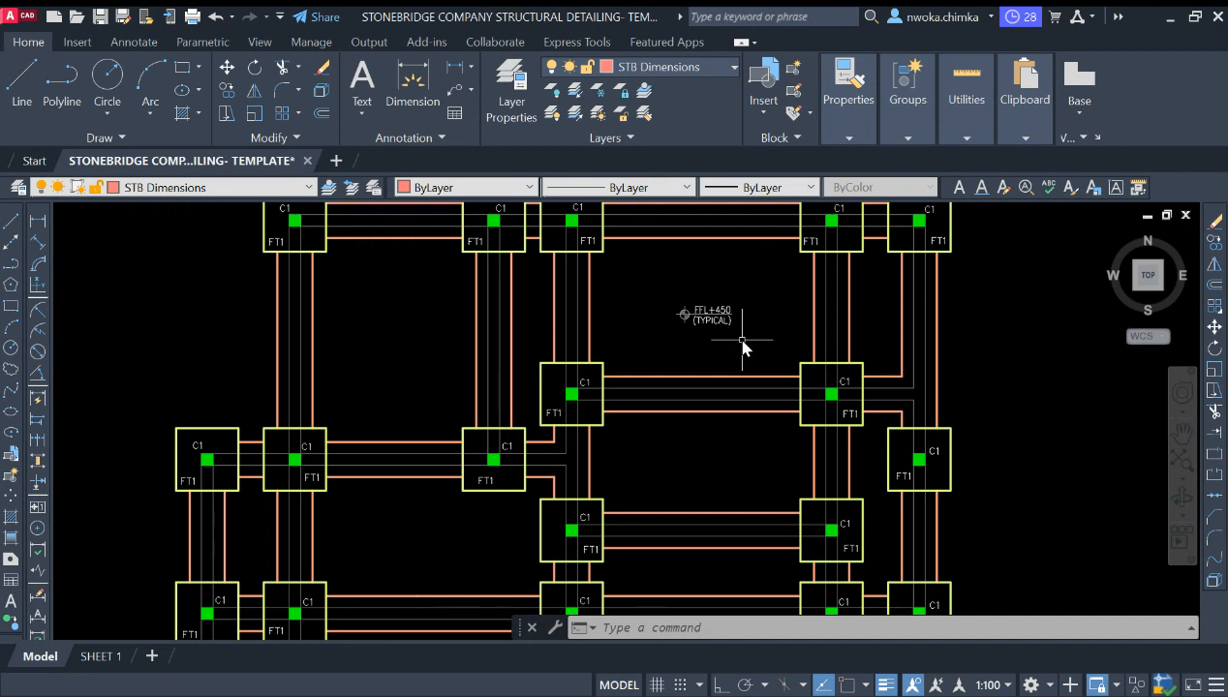
{"action": "scroll", "coordinate": [741, 324], "scroll_direction": "up", "scroll_amount": 6}
{"action": "scroll", "coordinate": [678, 327], "scroll_direction": "down", "scroll_amount": 4}
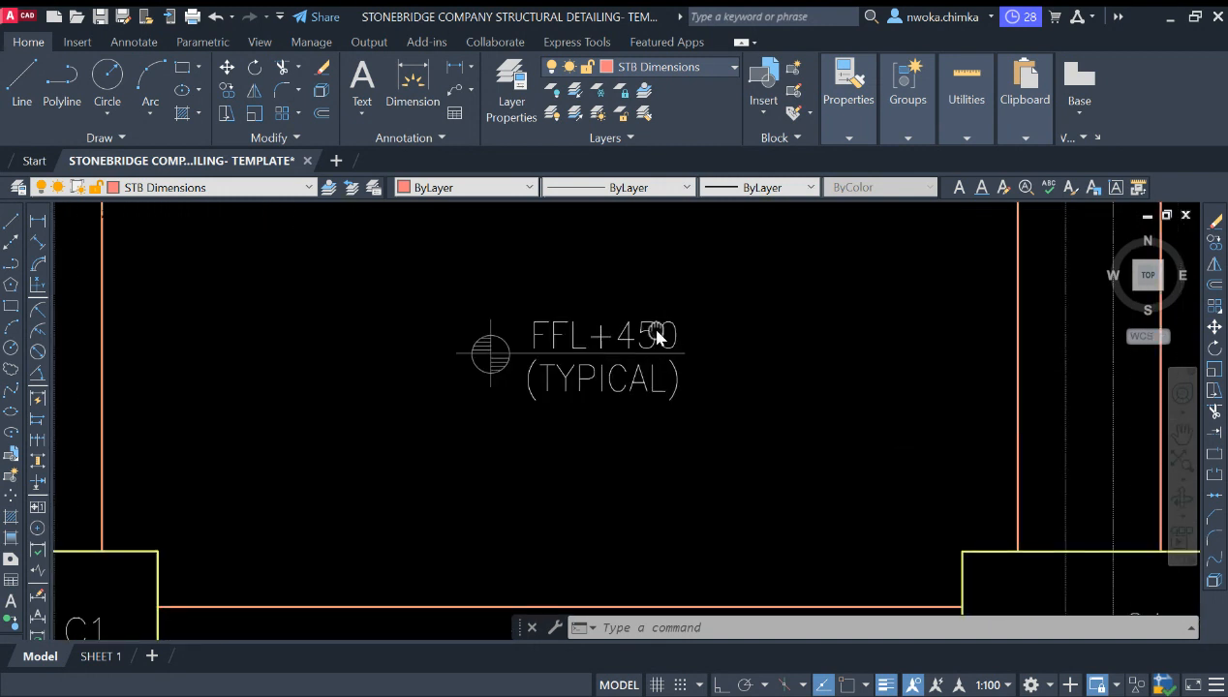
{"action": "scroll", "coordinate": [644, 329], "scroll_direction": "up", "scroll_amount": 3}
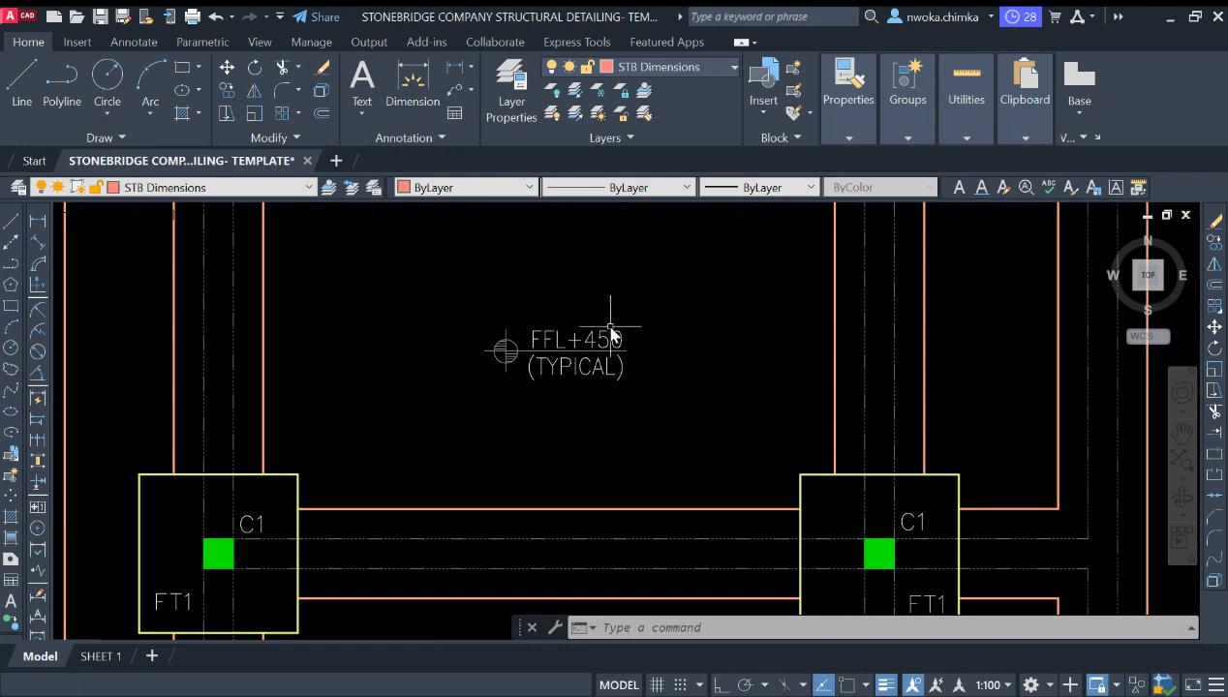
{"action": "scroll", "coordinate": [586, 339], "scroll_direction": "down", "scroll_amount": 10}
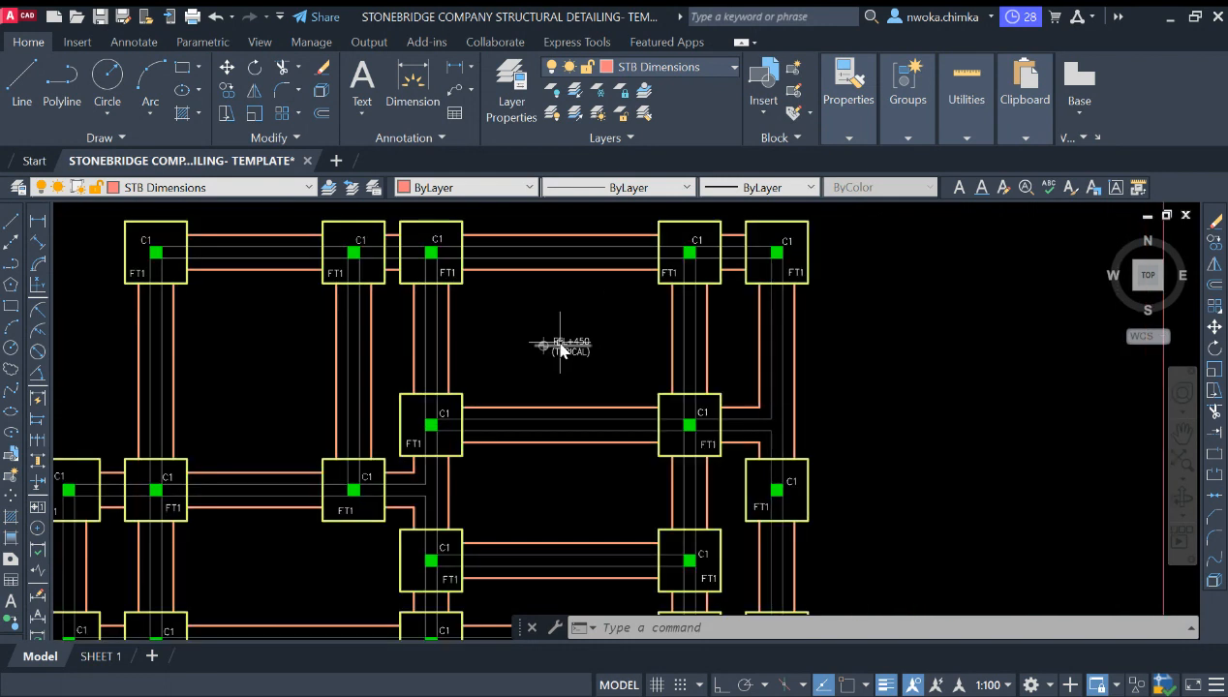
{"action": "scroll", "coordinate": [556, 335], "scroll_direction": "up", "scroll_amount": 6}
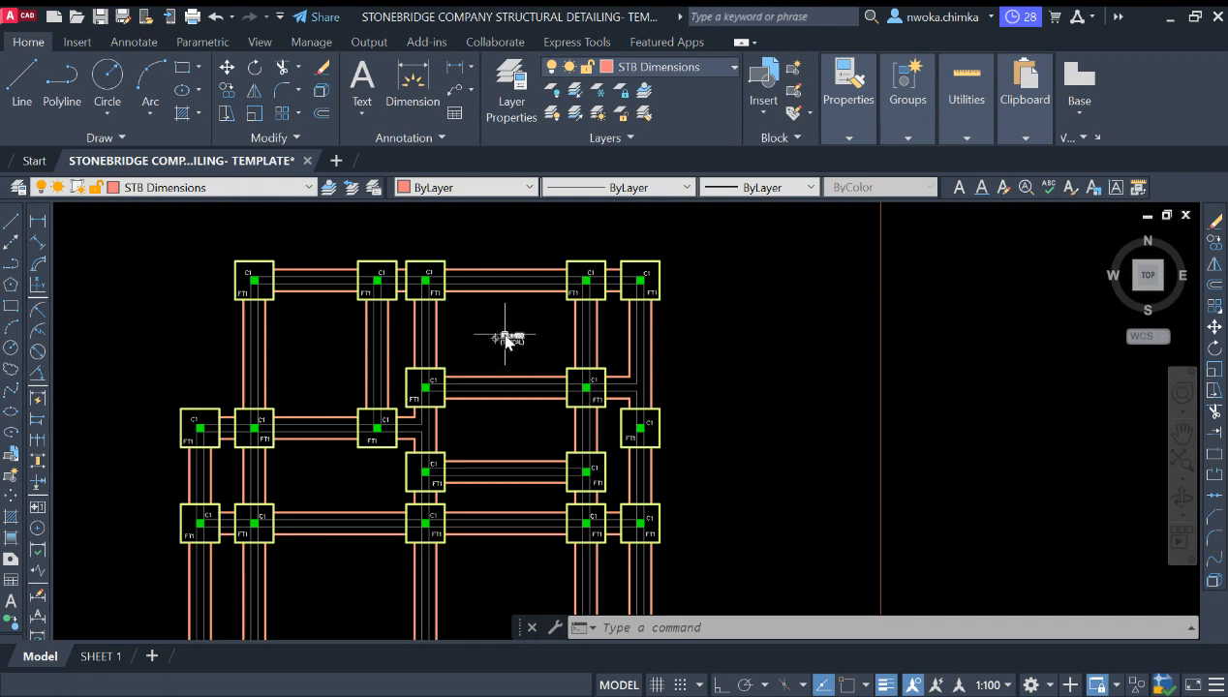
{"action": "scroll", "coordinate": [505, 339], "scroll_direction": "up", "scroll_amount": 4}
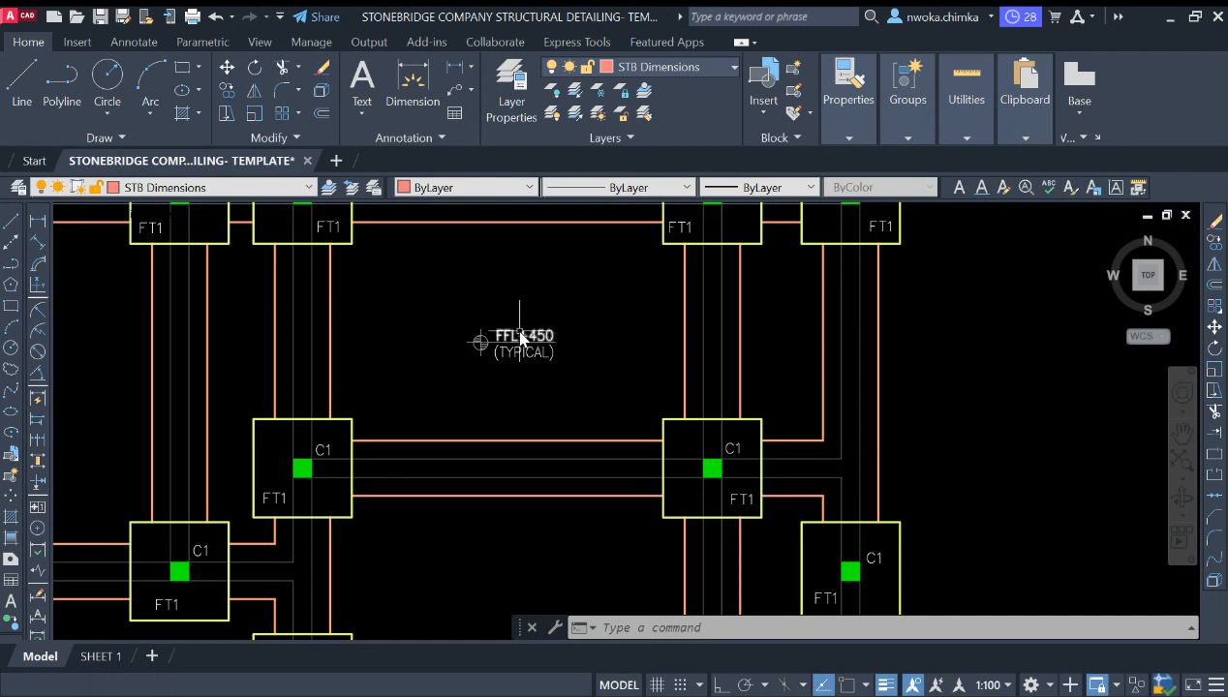
{"action": "scroll", "coordinate": [531, 338], "scroll_direction": "up", "scroll_amount": 4}
{"action": "scroll", "coordinate": [581, 334], "scroll_direction": "down", "scroll_amount": 2}
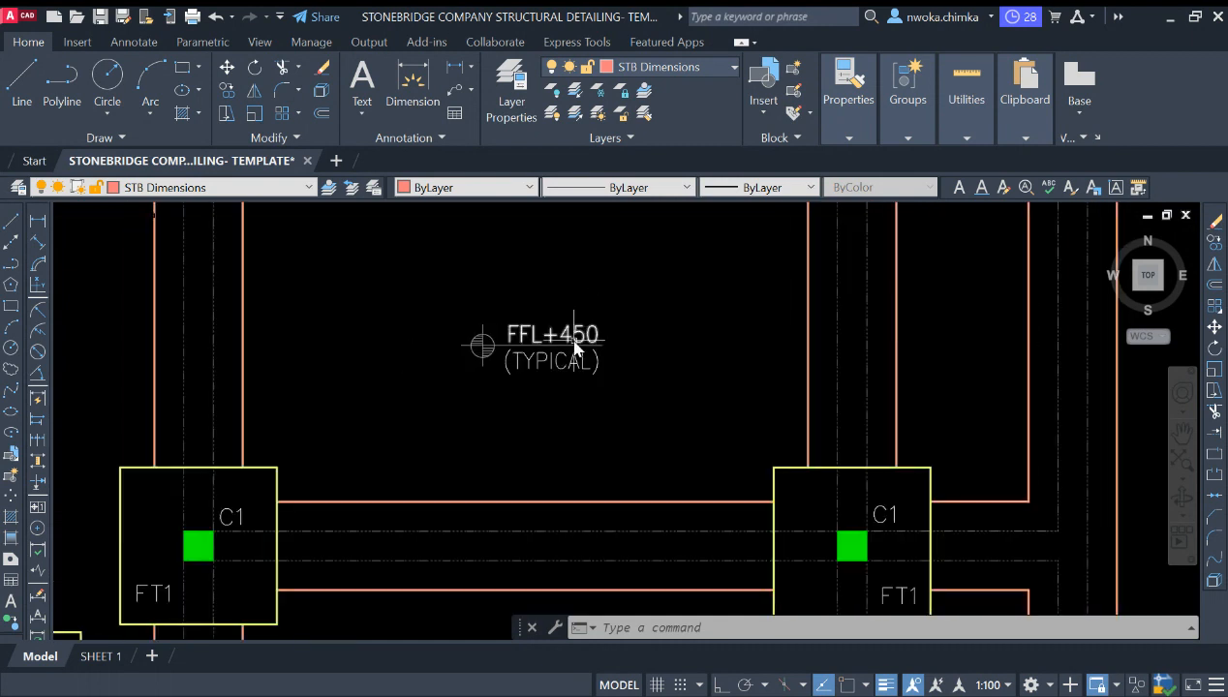
{"action": "scroll", "coordinate": [574, 347], "scroll_direction": "down", "scroll_amount": 2}
{"action": "scroll", "coordinate": [600, 325], "scroll_direction": "up", "scroll_amount": 2}
Copy the upper-bay FFL+450 (TYPICAL) mark into the two large lower bays on either side of the central ground beam
{"action": "left_click", "coordinate": [673, 301]}
{"action": "left_click", "coordinate": [472, 403]}
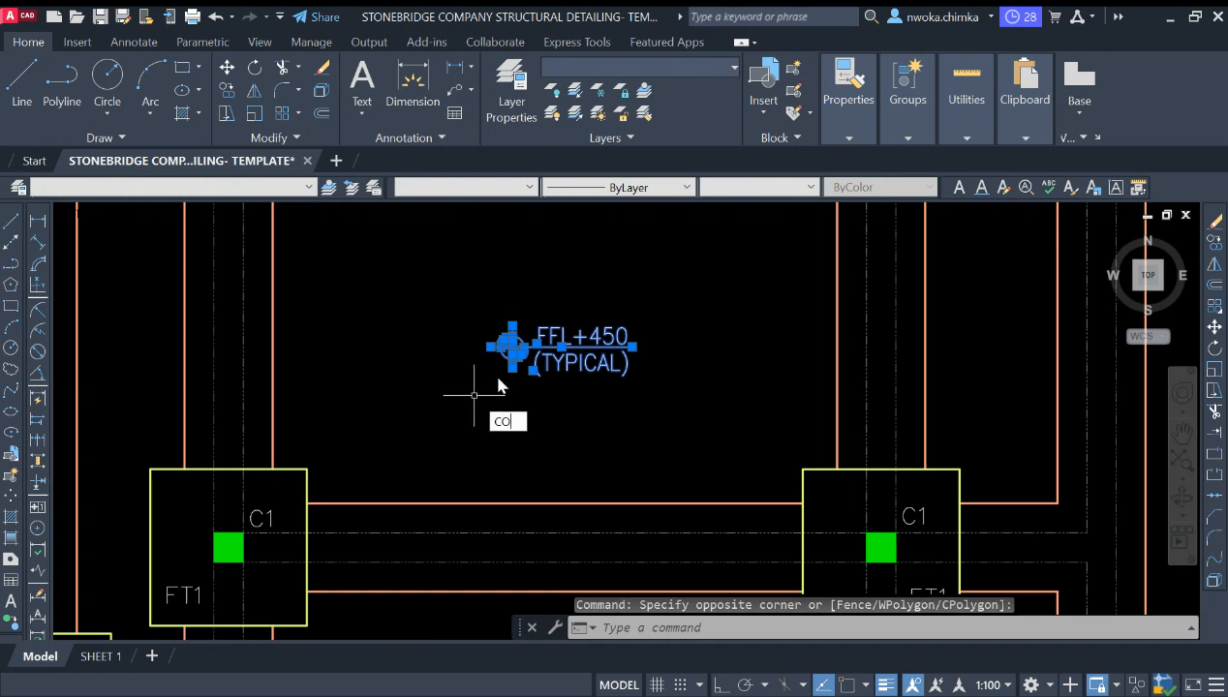
{"action": "type", "text": "CO"}
{"action": "key", "text": "Return"}
{"action": "left_click", "coordinate": [511, 346]}
{"action": "scroll", "coordinate": [610, 319], "scroll_direction": "down", "scroll_amount": 4}
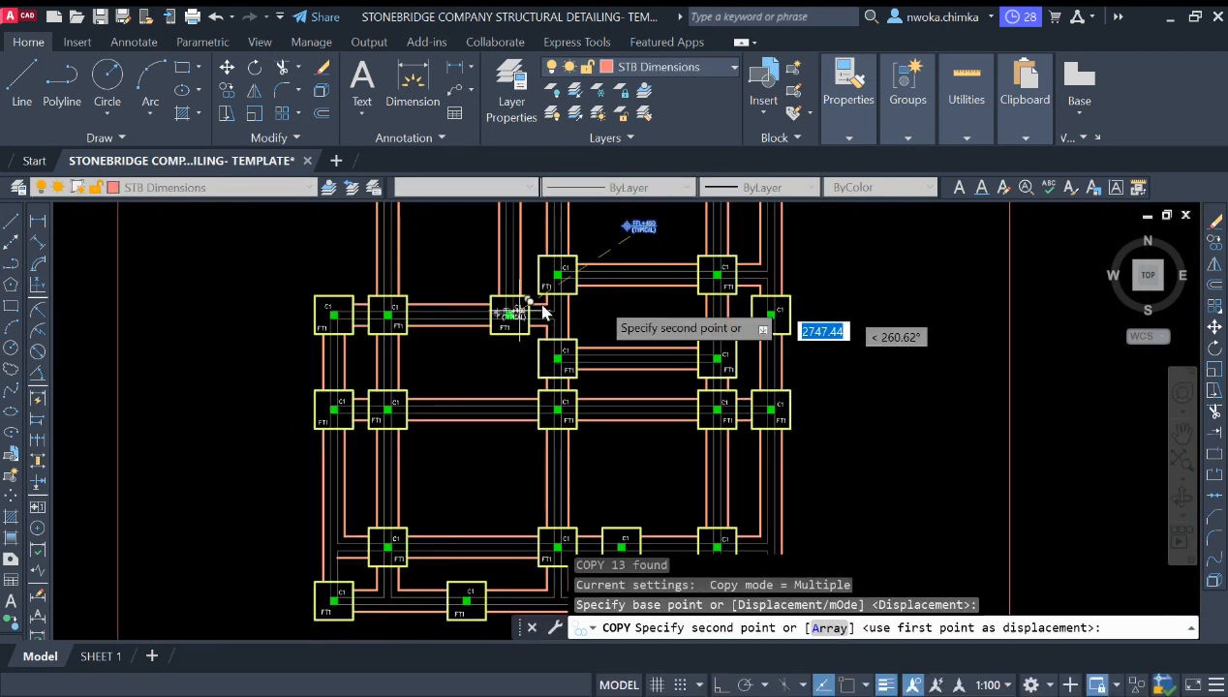
{"action": "left_click", "coordinate": [489, 484]}
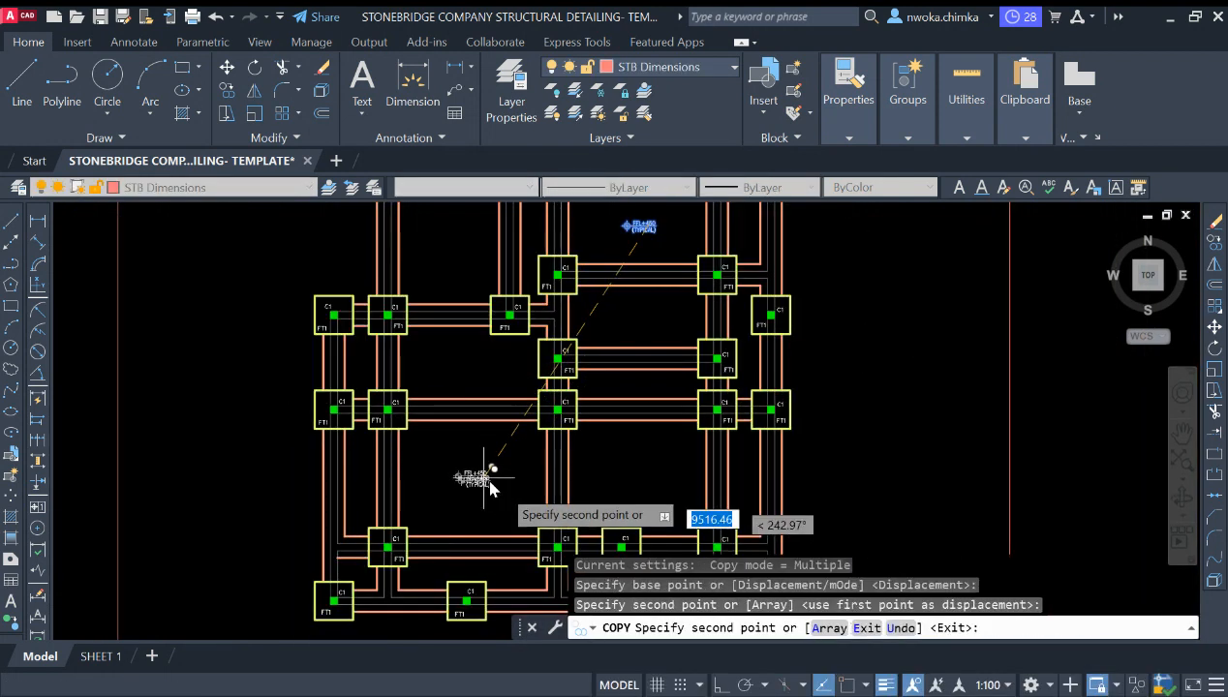
{"action": "left_click", "coordinate": [646, 478]}
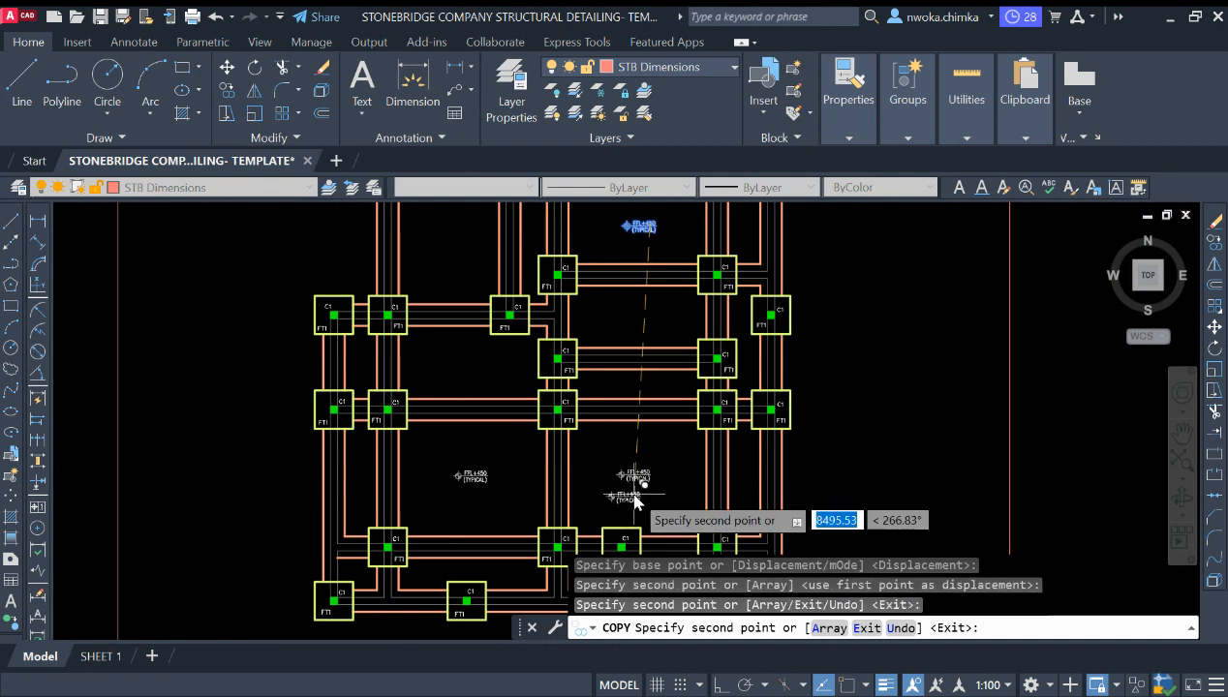
{"action": "scroll", "coordinate": [634, 499], "scroll_direction": "up", "scroll_amount": 5}
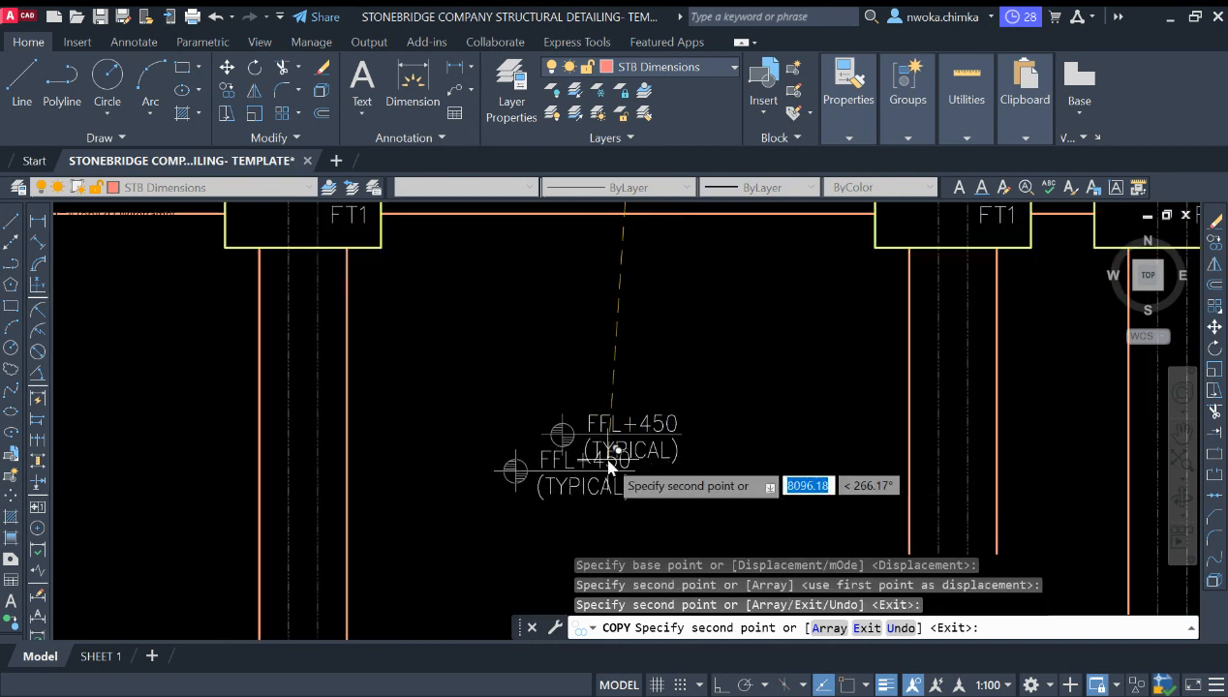
{"action": "scroll", "coordinate": [586, 466], "scroll_direction": "up", "scroll_amount": 1}
{"action": "scroll", "coordinate": [707, 428], "scroll_direction": "down", "scroll_amount": 3}
{"action": "scroll", "coordinate": [738, 416], "scroll_direction": "up", "scroll_amount": 2}
{"action": "key", "text": "Escape"}
Copy the FFL+450 (TYPICAL) mark by its circle centre into the new plan's upper bay between the top row's first and second columns
{"action": "scroll", "coordinate": [717, 407], "scroll_direction": "down", "scroll_amount": 4}
{"action": "scroll", "coordinate": [707, 400], "scroll_direction": "up", "scroll_amount": 3}
{"action": "scroll", "coordinate": [668, 448], "scroll_direction": "up", "scroll_amount": 1}
{"action": "scroll", "coordinate": [699, 443], "scroll_direction": "down", "scroll_amount": 5}
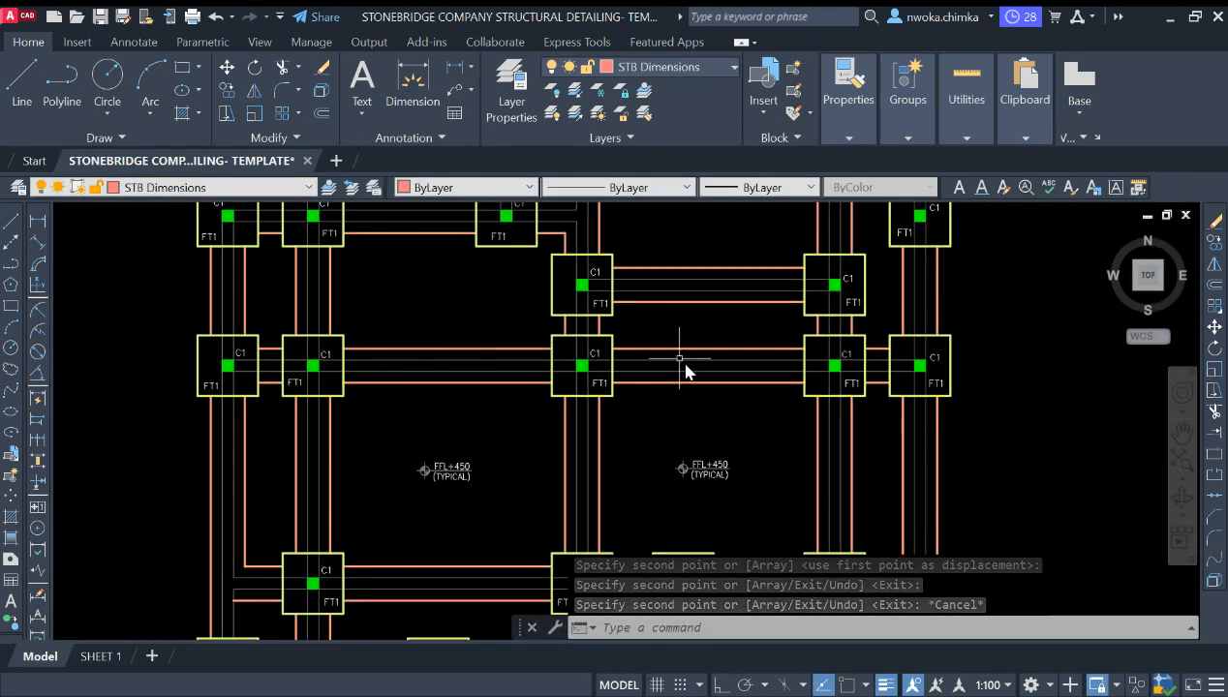
{"action": "scroll", "coordinate": [740, 460], "scroll_direction": "up", "scroll_amount": 5}
{"action": "scroll", "coordinate": [727, 466], "scroll_direction": "down", "scroll_amount": 5}
{"action": "scroll", "coordinate": [733, 472], "scroll_direction": "down", "scroll_amount": 5}
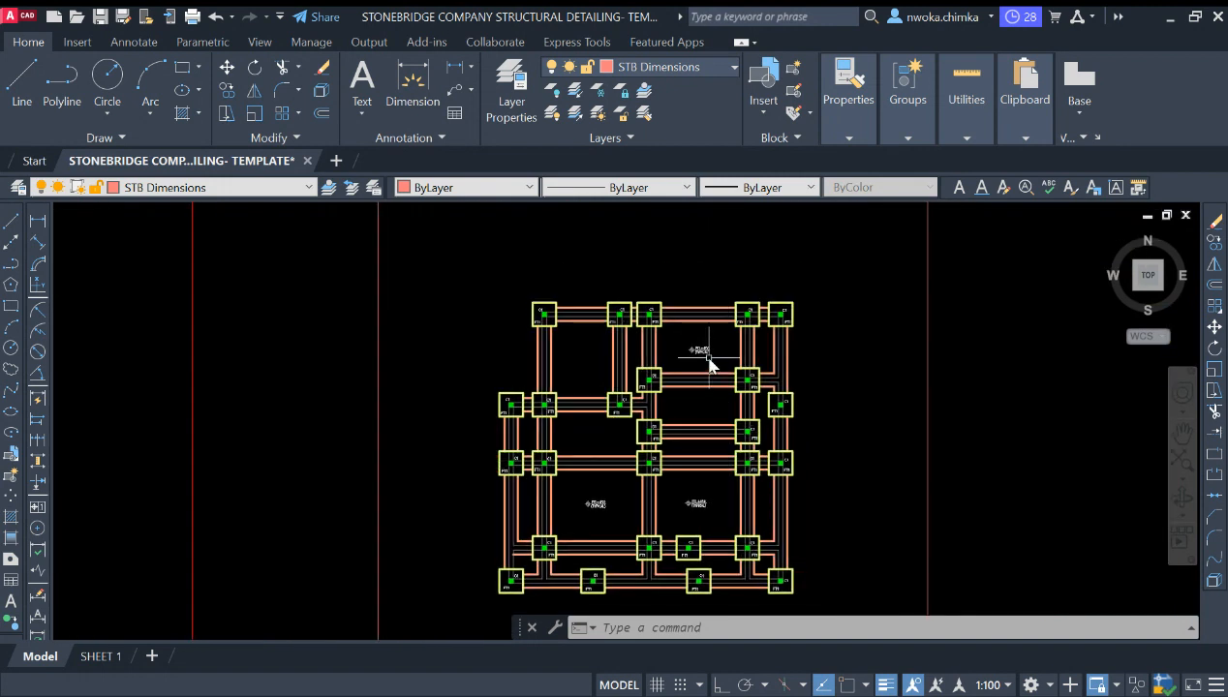
{"action": "scroll", "coordinate": [709, 330], "scroll_direction": "up", "scroll_amount": 2}
{"action": "left_click", "coordinate": [731, 312]}
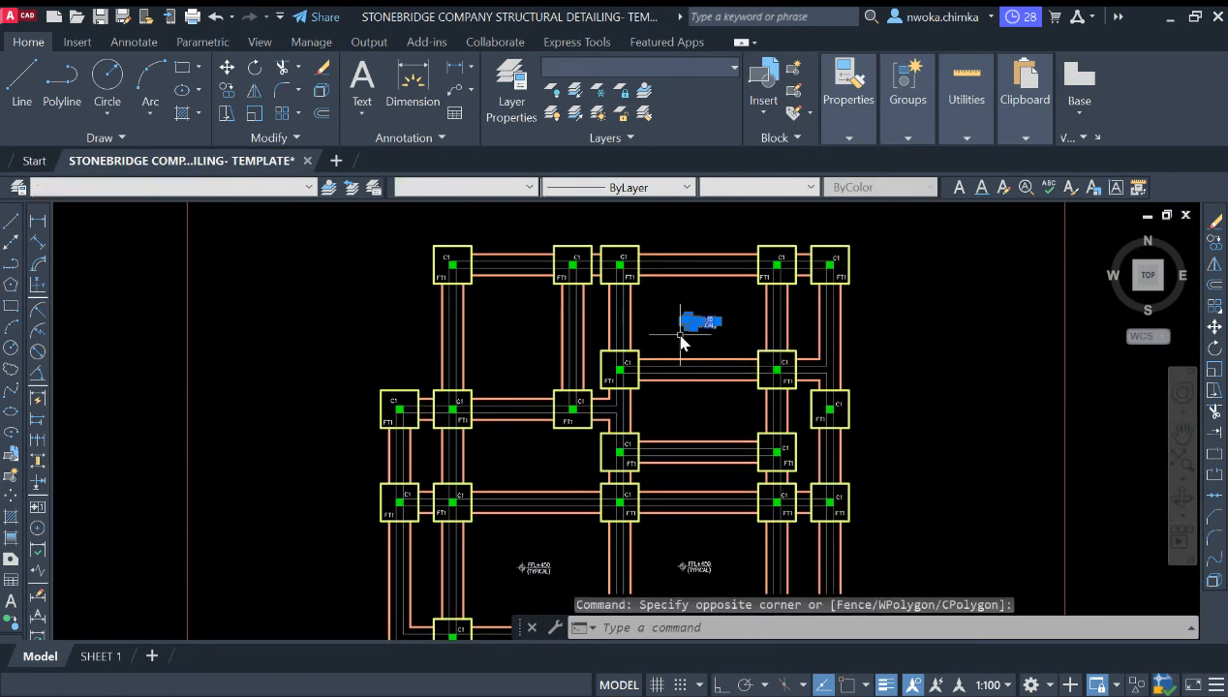
{"action": "key", "text": "Return"}
{"action": "left_click", "coordinate": [692, 323]}
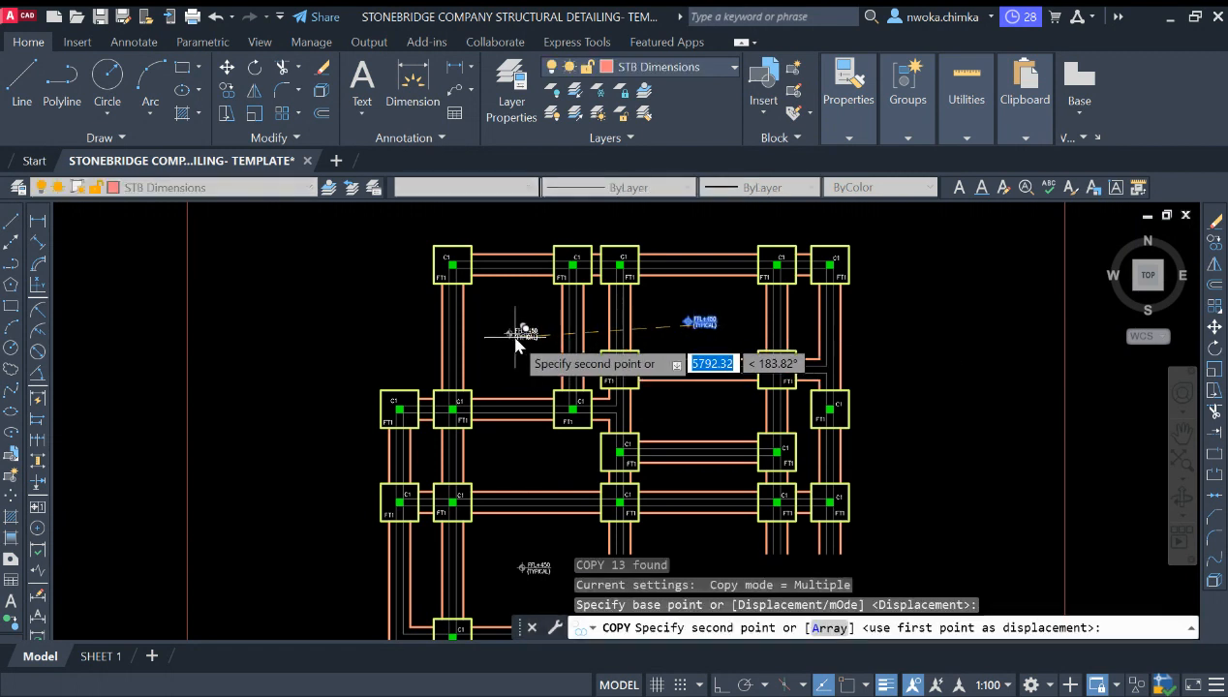
{"action": "left_click", "coordinate": [509, 333]}
{"action": "key", "text": "Escape"}
{"action": "scroll", "coordinate": [679, 332], "scroll_direction": "down", "scroll_amount": 1}
{"action": "scroll", "coordinate": [601, 424], "scroll_direction": "down", "scroll_amount": 1}
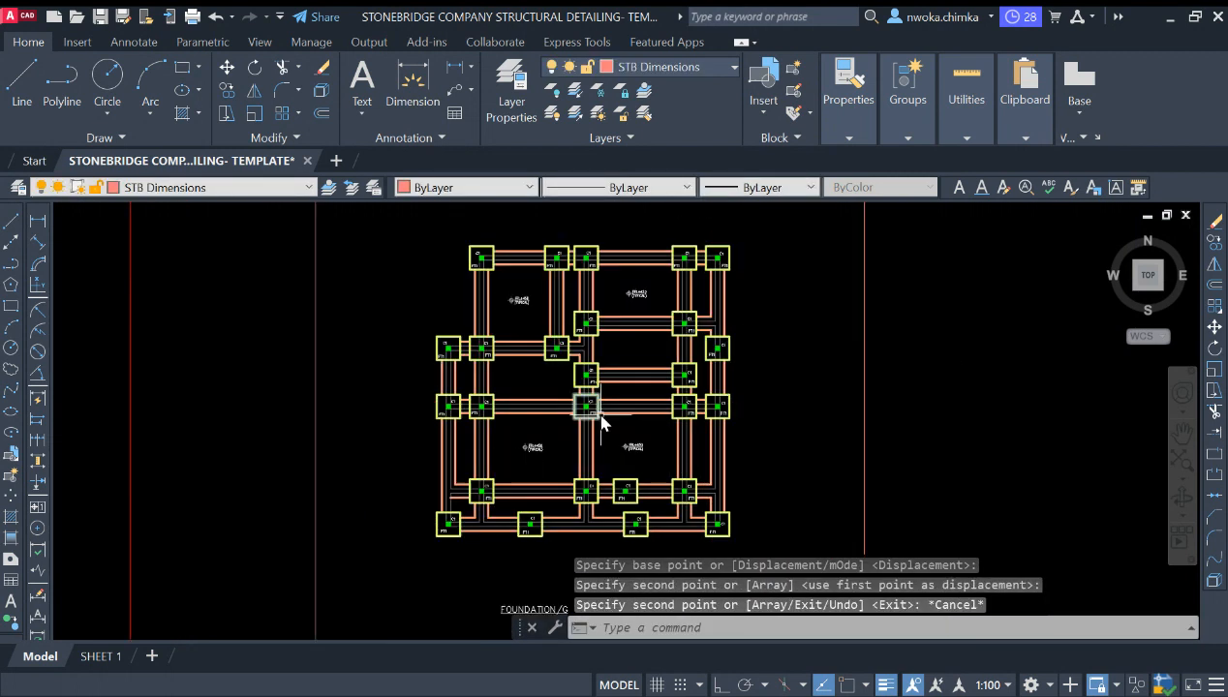
Examine the finished plan's grid dimension strings and the footing size dimensions along grid 5 as reference for the new plan
{"action": "scroll", "coordinate": [620, 308], "scroll_direction": "up", "scroll_amount": 1}
{"action": "scroll", "coordinate": [707, 300], "scroll_direction": "down", "scroll_amount": 4}
{"action": "middle_click_drag", "start_coordinate": [737, 358], "coordinate": [737, 355]}
{"action": "middle_click_drag", "start_coordinate": [447, 389], "coordinate": [561, 391]}
{"action": "scroll", "coordinate": [799, 353], "scroll_direction": "down", "scroll_amount": 2}
{"action": "scroll", "coordinate": [552, 338], "scroll_direction": "up", "scroll_amount": 6}
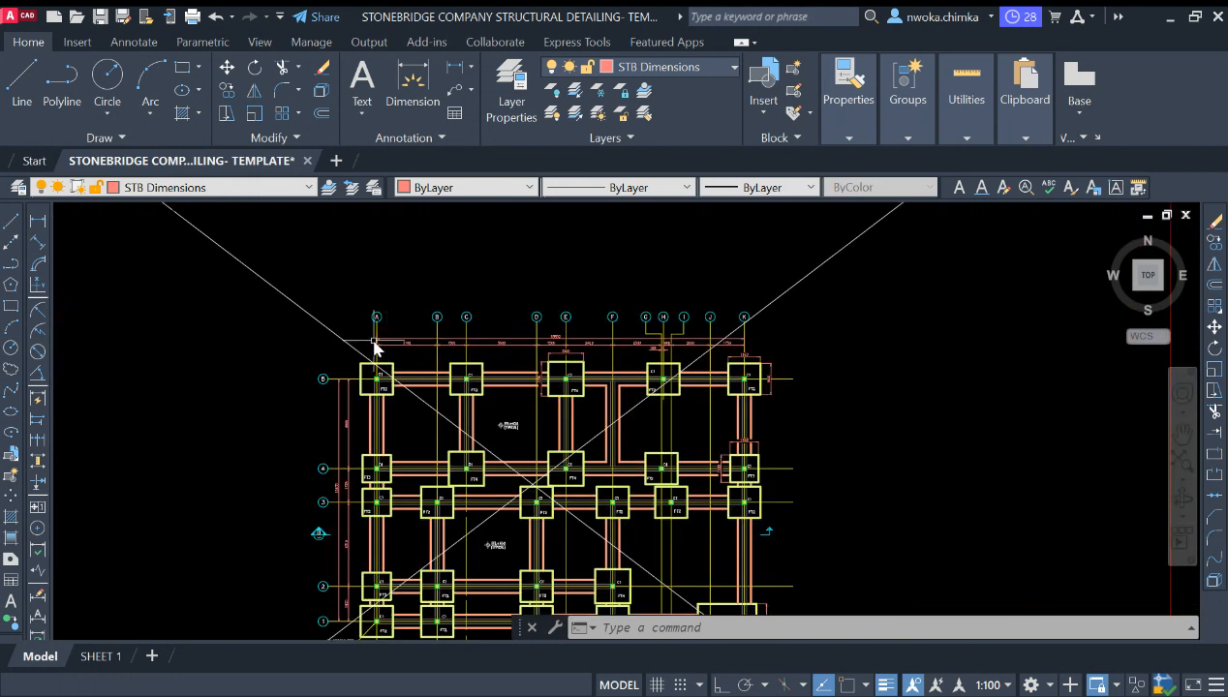
{"action": "scroll", "coordinate": [378, 334], "scroll_direction": "up", "scroll_amount": 1}
{"action": "scroll", "coordinate": [385, 322], "scroll_direction": "down", "scroll_amount": 1}
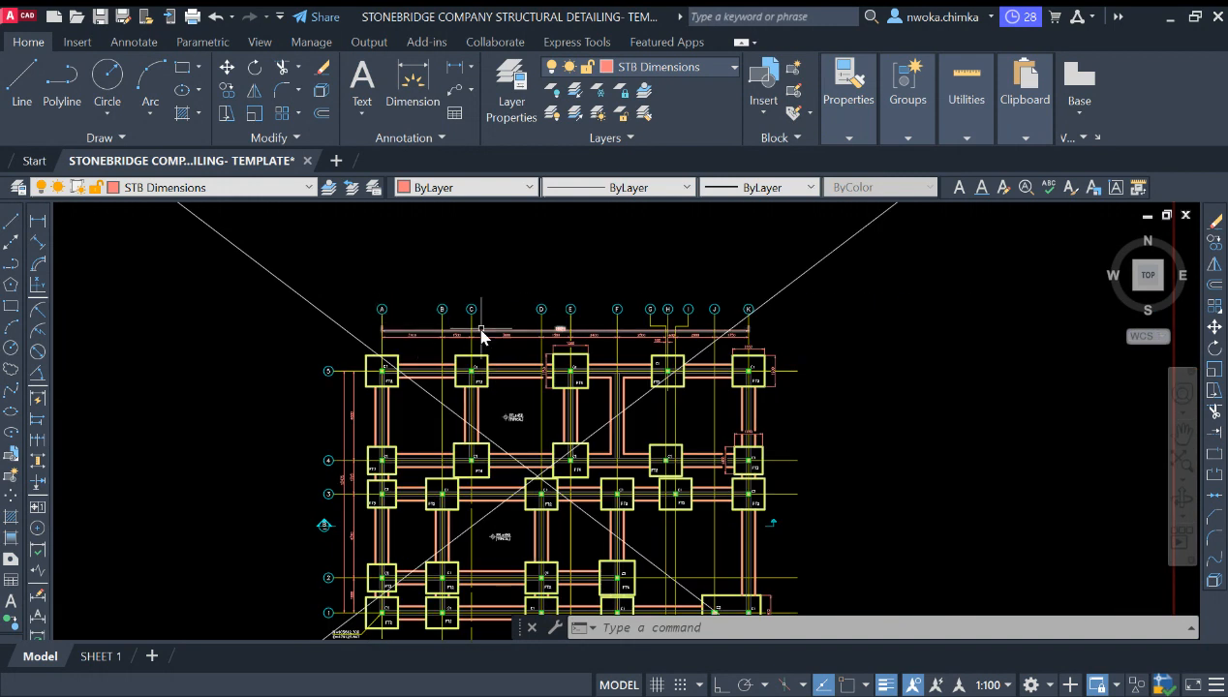
{"action": "scroll", "coordinate": [481, 351], "scroll_direction": "down", "scroll_amount": 2}
{"action": "scroll", "coordinate": [498, 347], "scroll_direction": "up", "scroll_amount": 4}
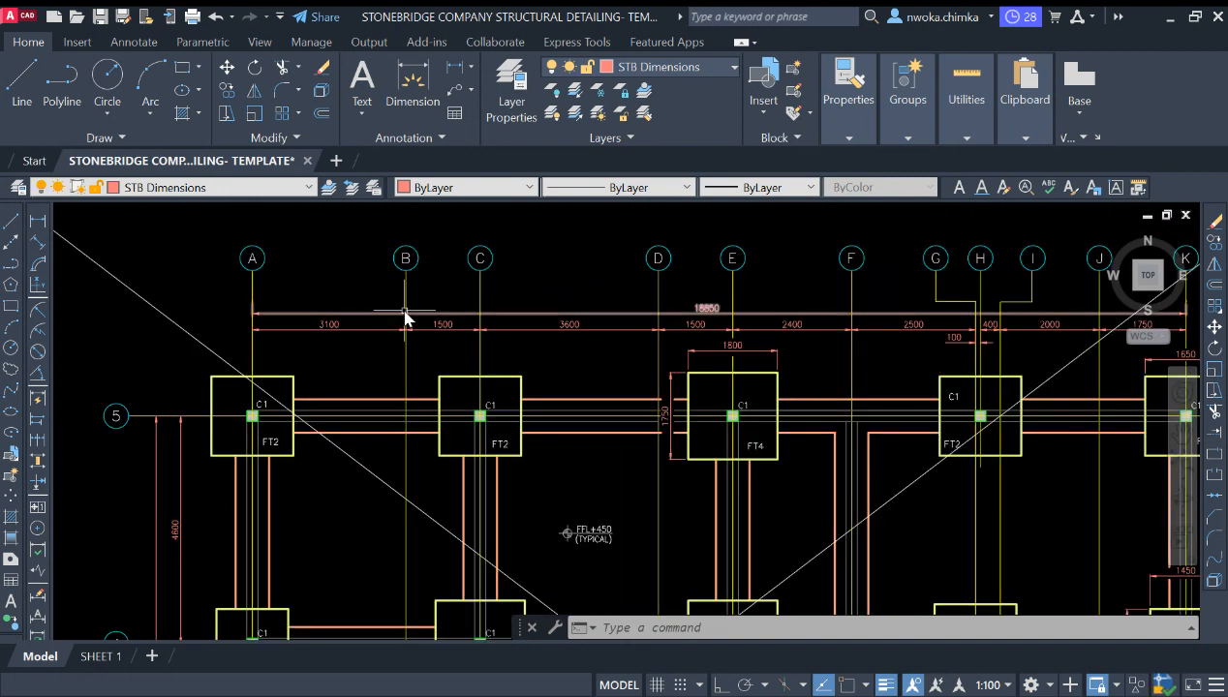
{"action": "scroll", "coordinate": [686, 324], "scroll_direction": "down", "scroll_amount": 8}
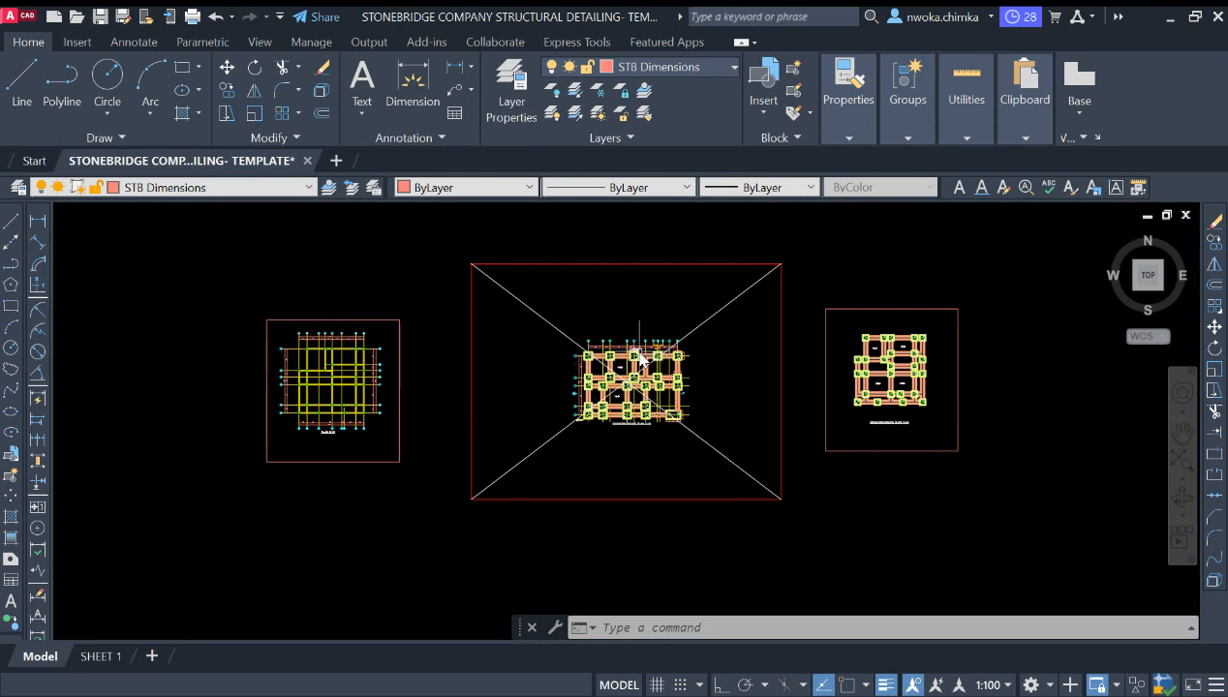
{"action": "scroll", "coordinate": [639, 356], "scroll_direction": "up", "scroll_amount": 5}
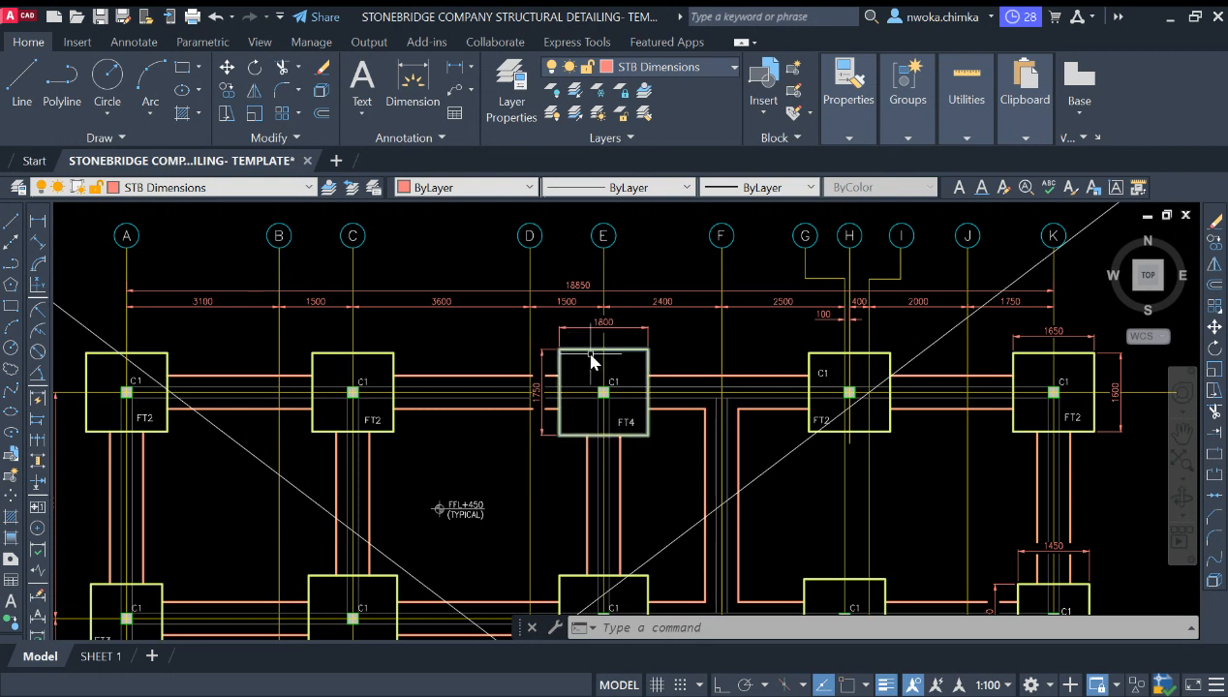
{"action": "scroll", "coordinate": [590, 361], "scroll_direction": "up", "scroll_amount": 2}
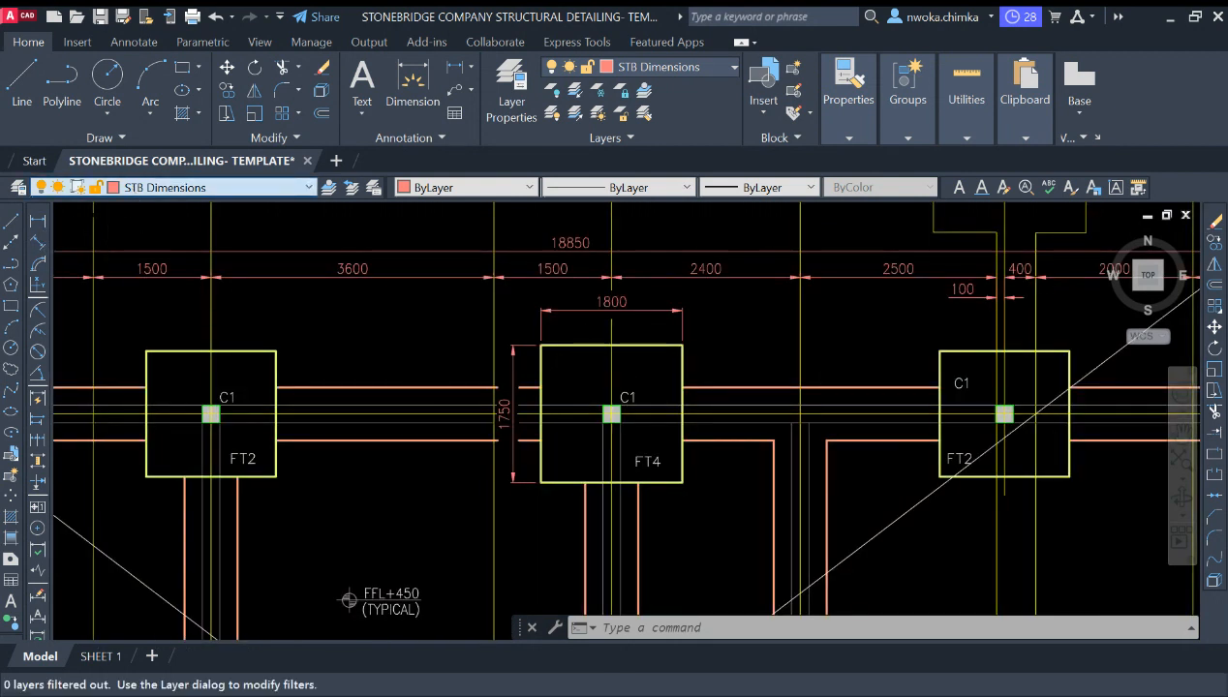
Turn on object snap and add a linear dimension for the width of the new plan's top-left FT1 footing, placed above it
{"action": "left_click", "coordinate": [39, 221]}
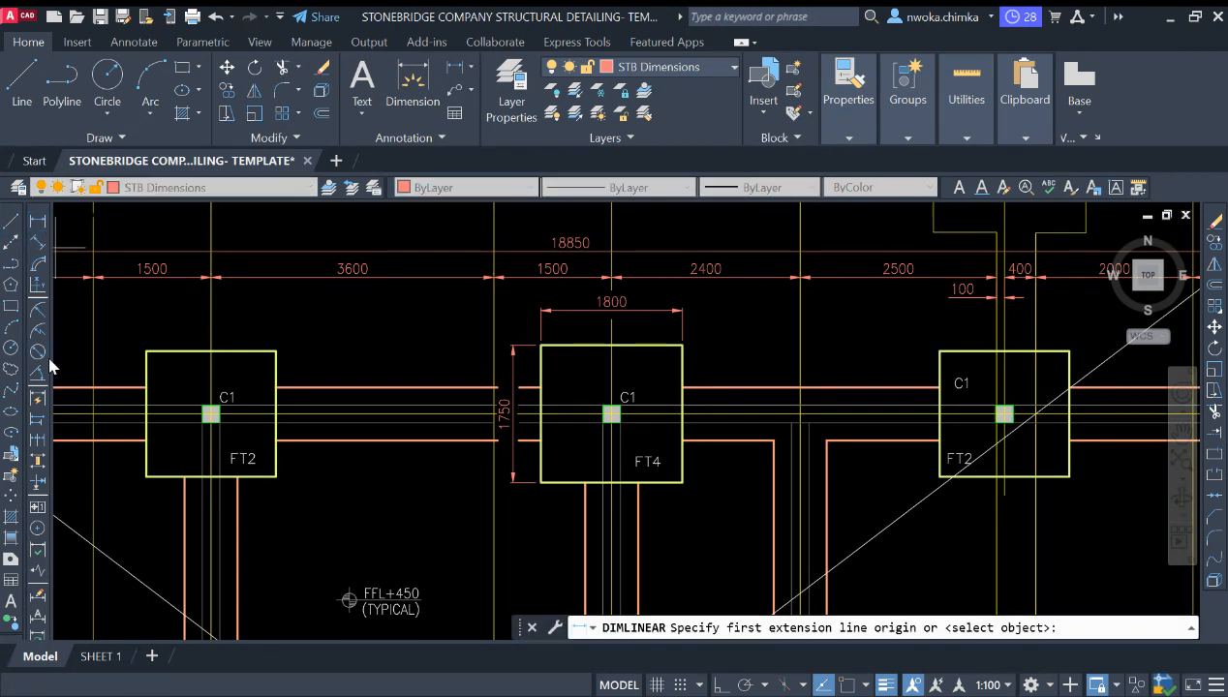
{"action": "scroll", "coordinate": [145, 378], "scroll_direction": "down", "scroll_amount": 6}
{"action": "scroll", "coordinate": [608, 443], "scroll_direction": "up", "scroll_amount": 2}
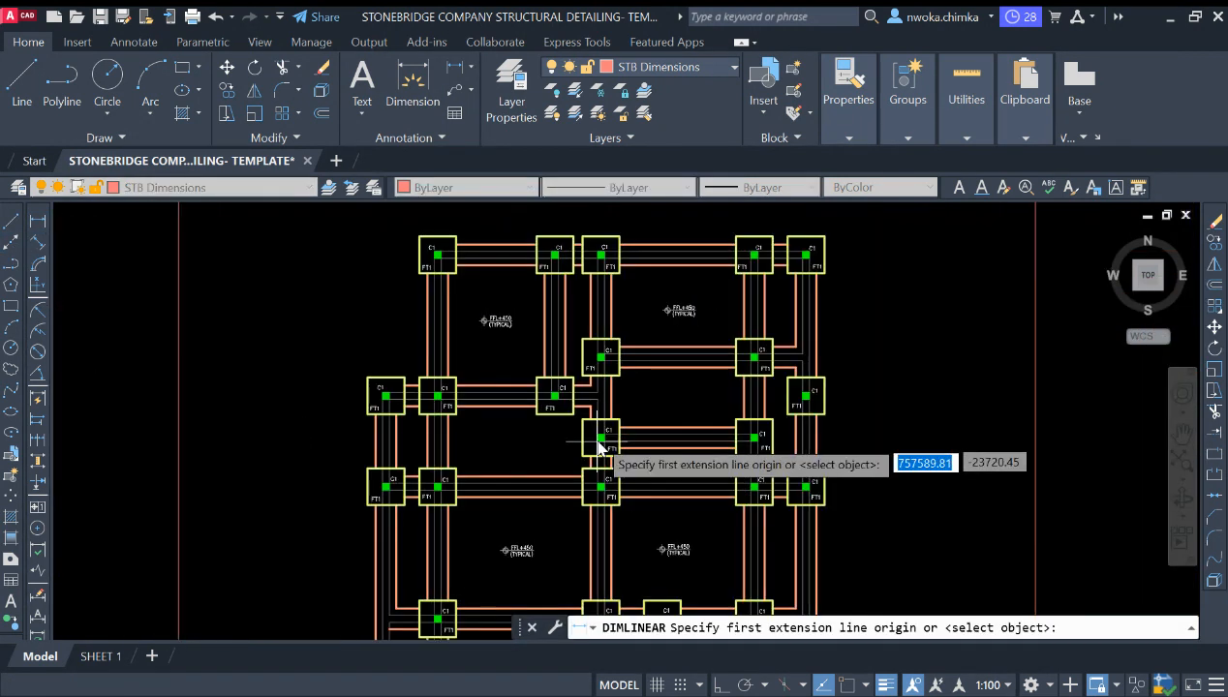
{"action": "middle_click_drag", "start_coordinate": [489, 318], "coordinate": [534, 384]}
{"action": "scroll", "coordinate": [466, 310], "scroll_direction": "up", "scroll_amount": 2}
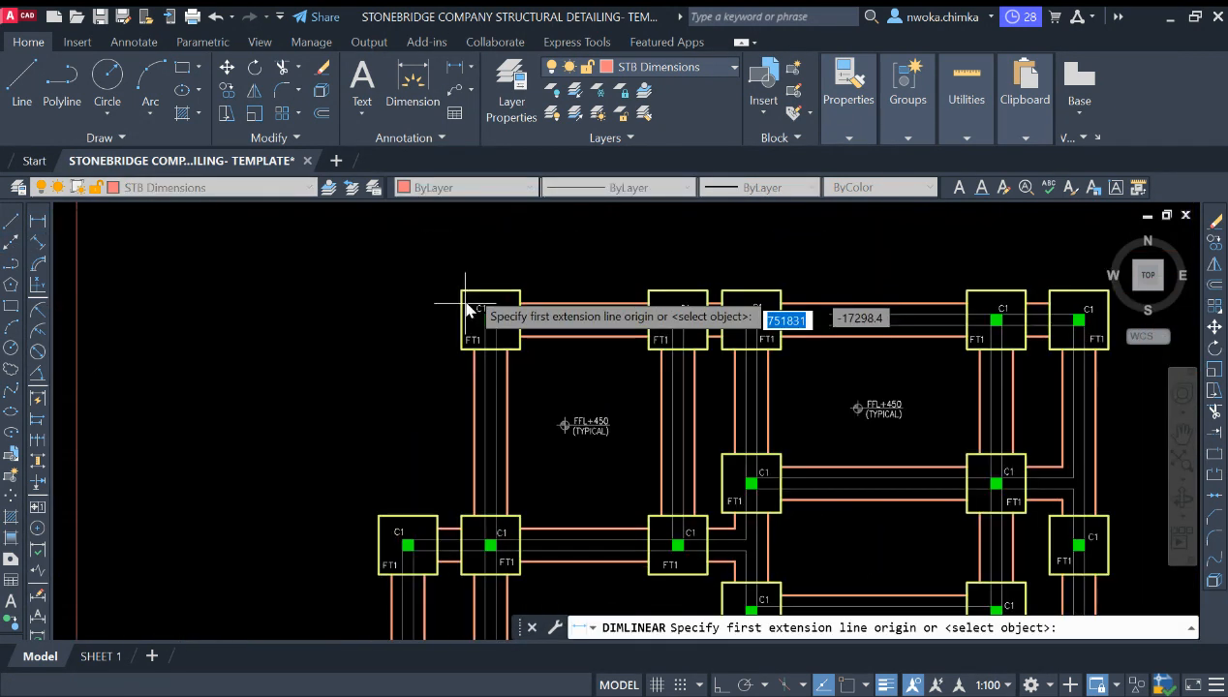
{"action": "scroll", "coordinate": [447, 296], "scroll_direction": "up", "scroll_amount": 5}
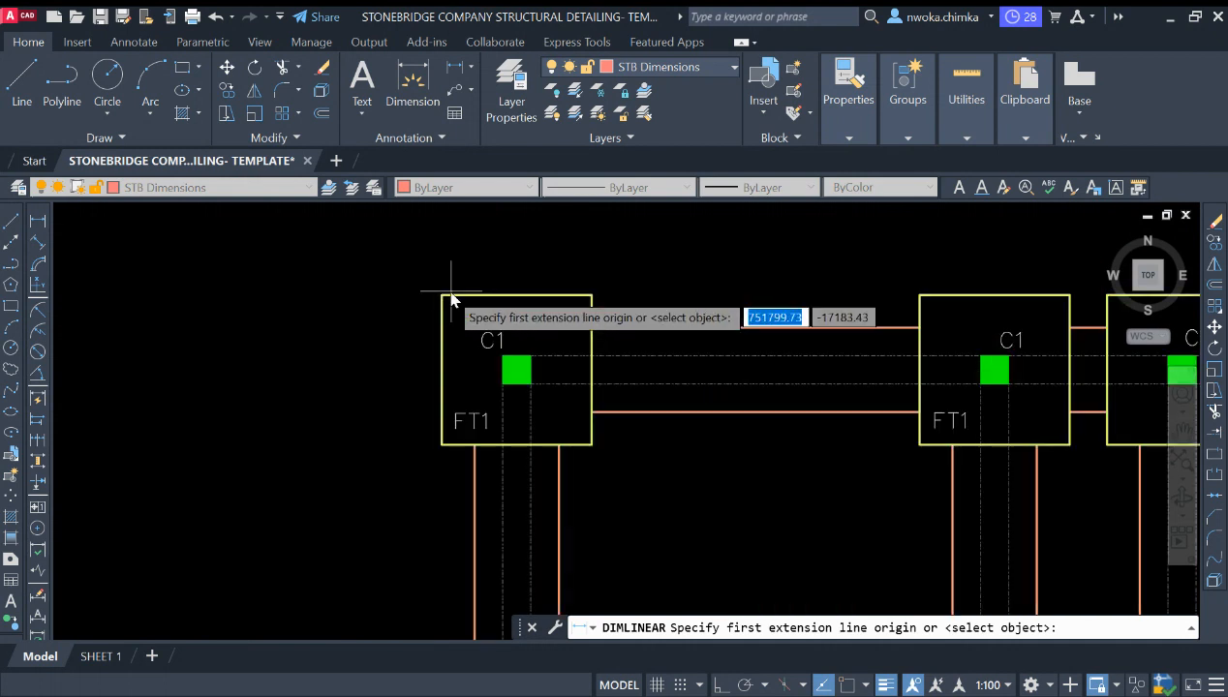
{"action": "key", "text": "F3"}
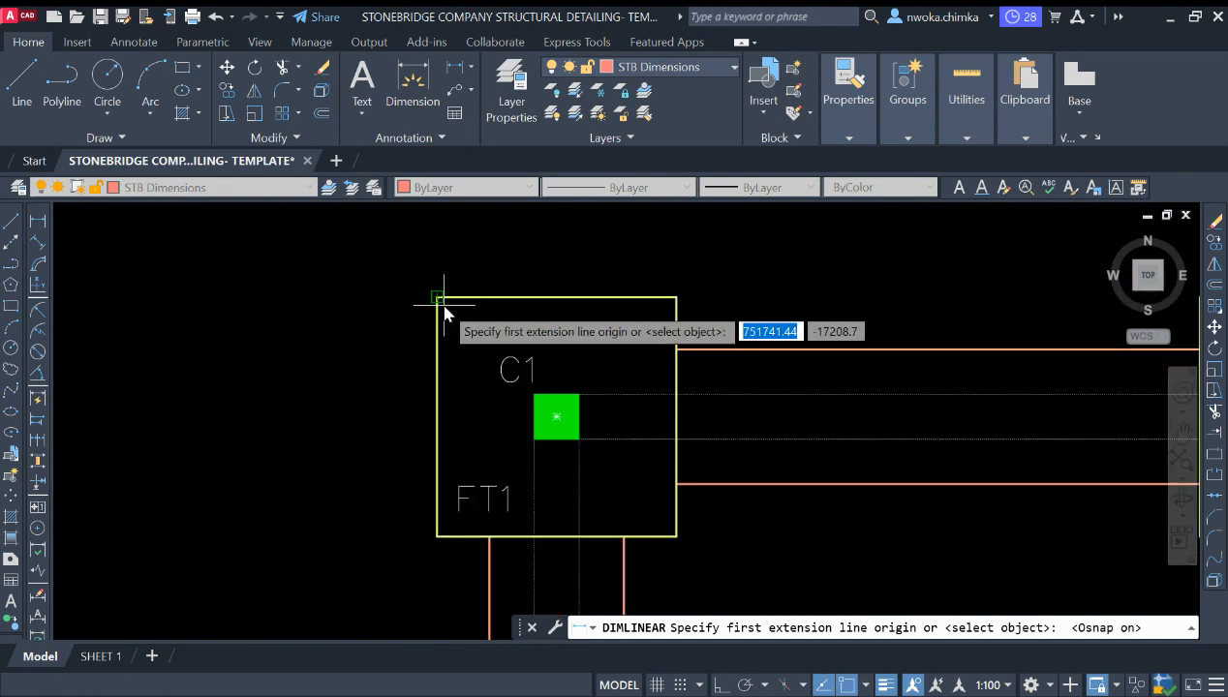
{"action": "scroll", "coordinate": [438, 302], "scroll_direction": "up", "scroll_amount": 2}
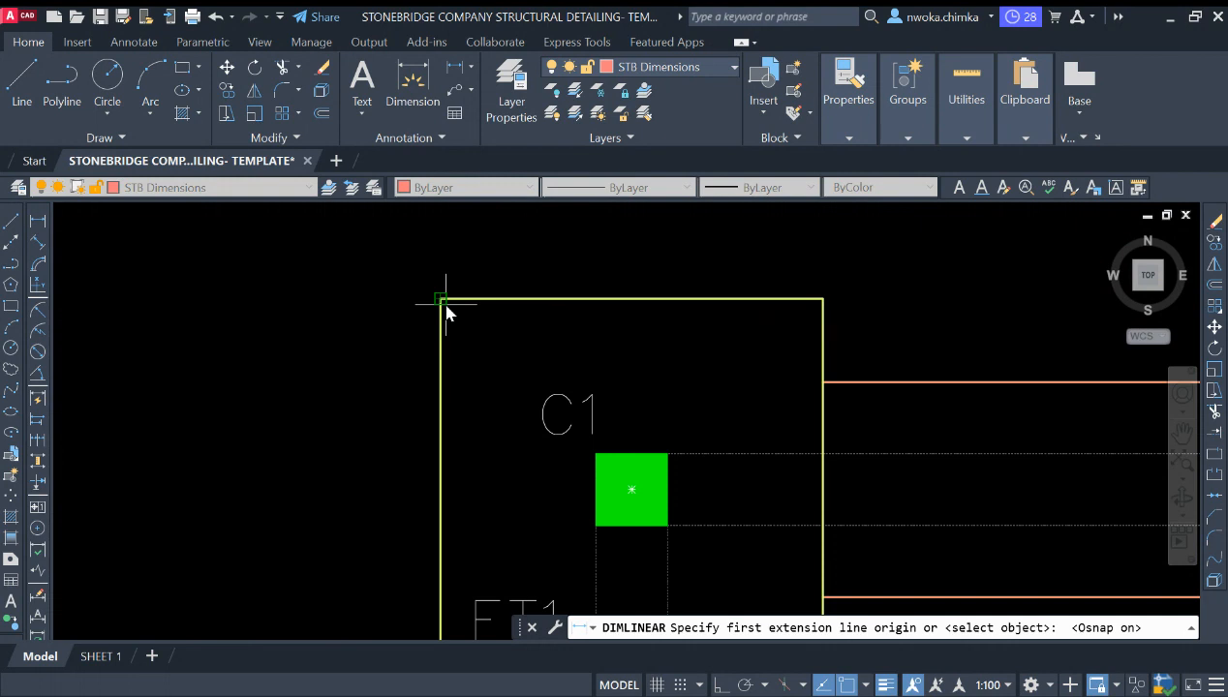
{"action": "left_click", "coordinate": [441, 299]}
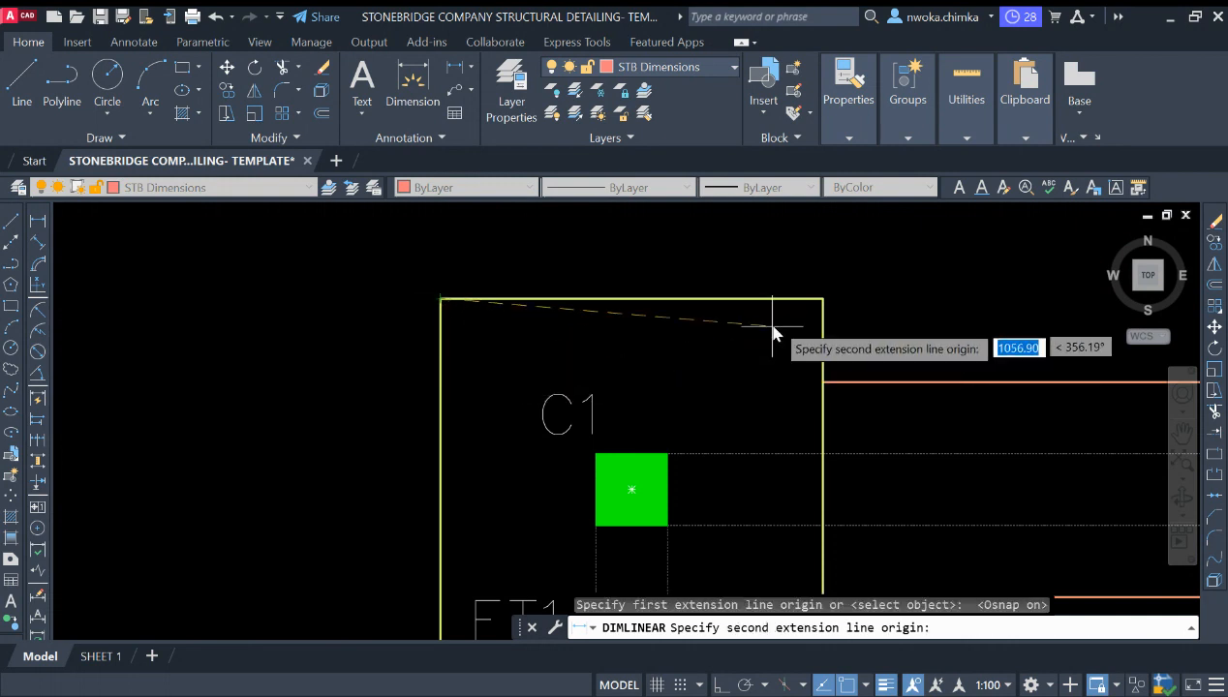
{"action": "left_click", "coordinate": [822, 299]}
{"action": "middle_click_drag", "start_coordinate": [822, 308], "coordinate": [788, 376]}
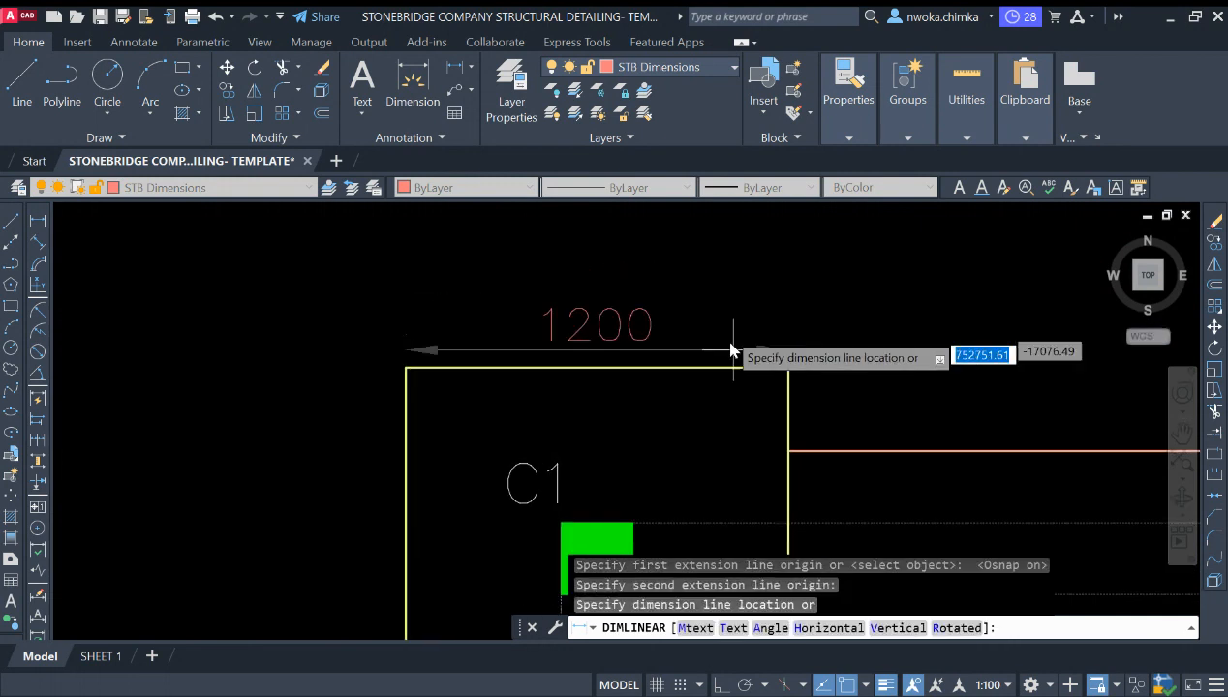
{"action": "left_click", "coordinate": [718, 284]}
Add a vertical linear dimension for the height of the top-left FT1 footing, placed outside its left edge
{"action": "key", "text": "Return"}
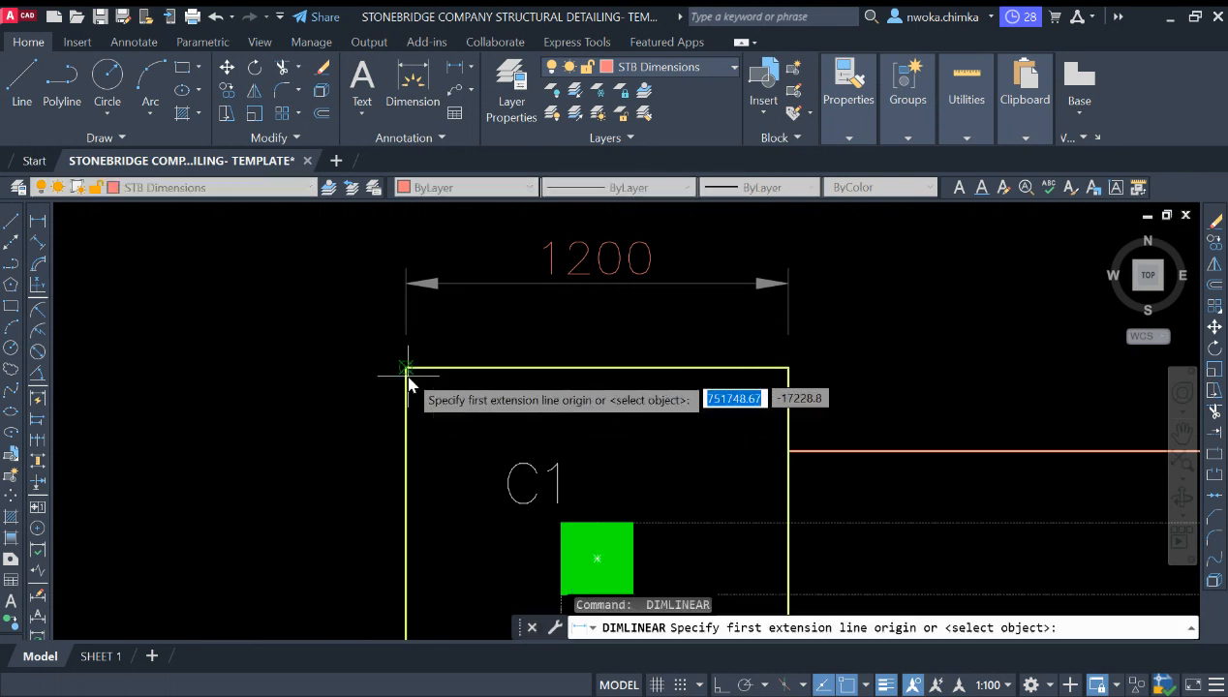
{"action": "left_click", "coordinate": [407, 368]}
{"action": "scroll", "coordinate": [455, 407], "scroll_direction": "down", "scroll_amount": 2}
{"action": "left_click", "coordinate": [441, 477]}
{"action": "left_click", "coordinate": [378, 392]}
{"action": "scroll", "coordinate": [453, 381], "scroll_direction": "down", "scroll_amount": 4}
{"action": "scroll", "coordinate": [462, 320], "scroll_direction": "down", "scroll_amount": 6}
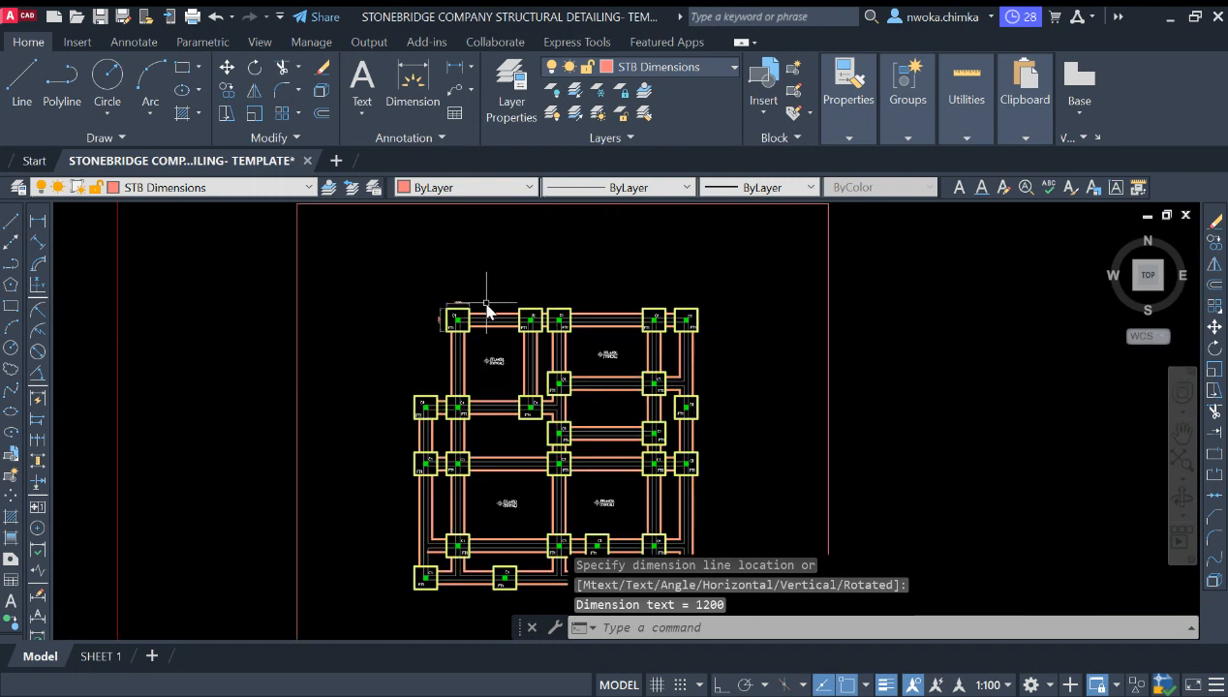
{"action": "key", "text": "Return"}
{"action": "scroll", "coordinate": [668, 406], "scroll_direction": "up", "scroll_amount": 8}
{"action": "scroll", "coordinate": [680, 391], "scroll_direction": "down", "scroll_amount": 4}
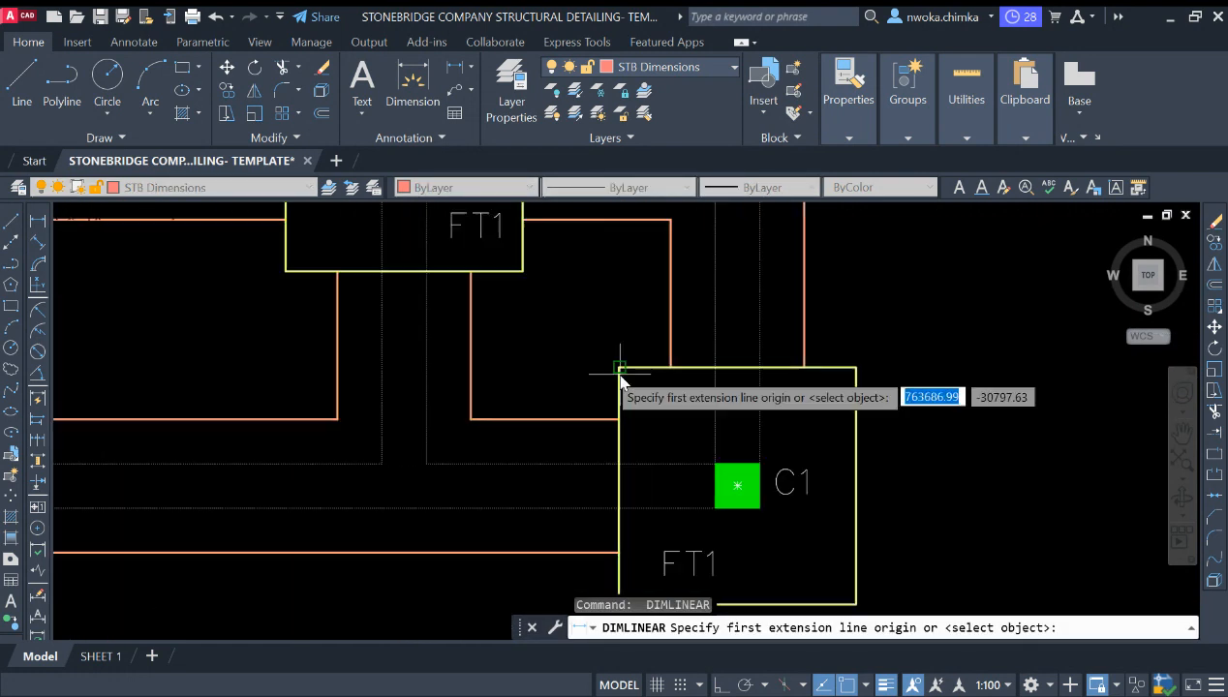
{"action": "scroll", "coordinate": [436, 400], "scroll_direction": "up", "scroll_amount": 6}
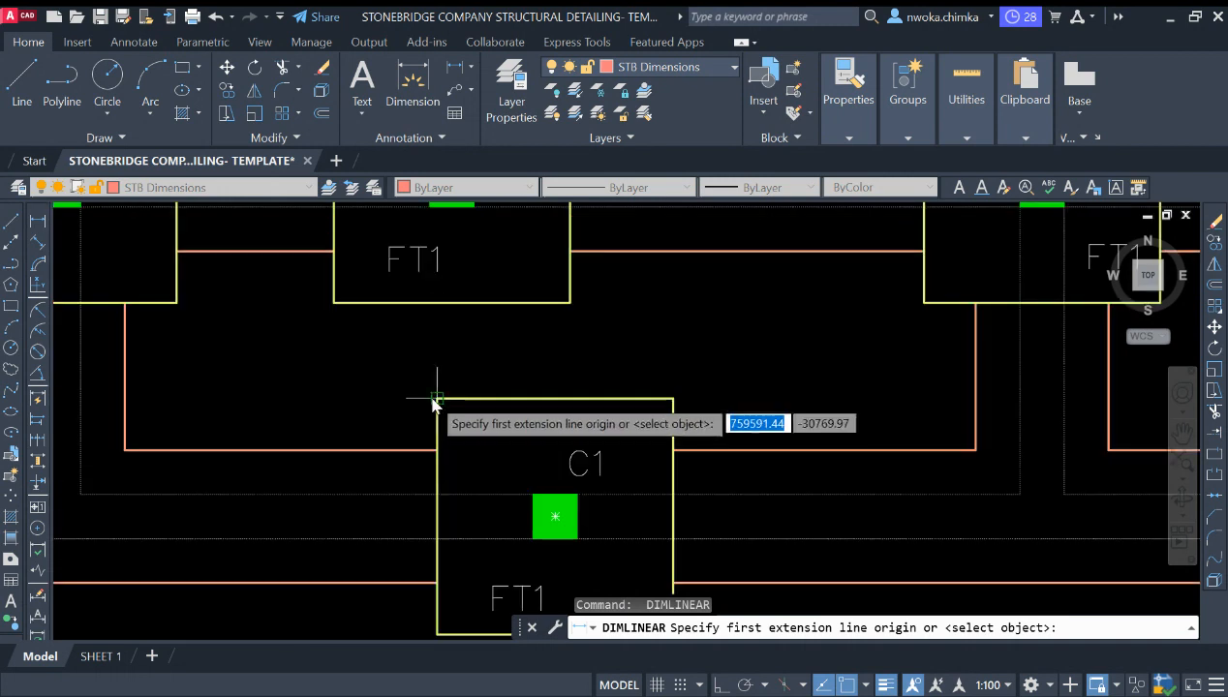
{"action": "left_click", "coordinate": [437, 398]}
{"action": "key", "text": "Escape"}
Add a linear dimension for the width of the bottom row's third FT1 footing, placed below its lower edge
{"action": "key", "text": "Return"}
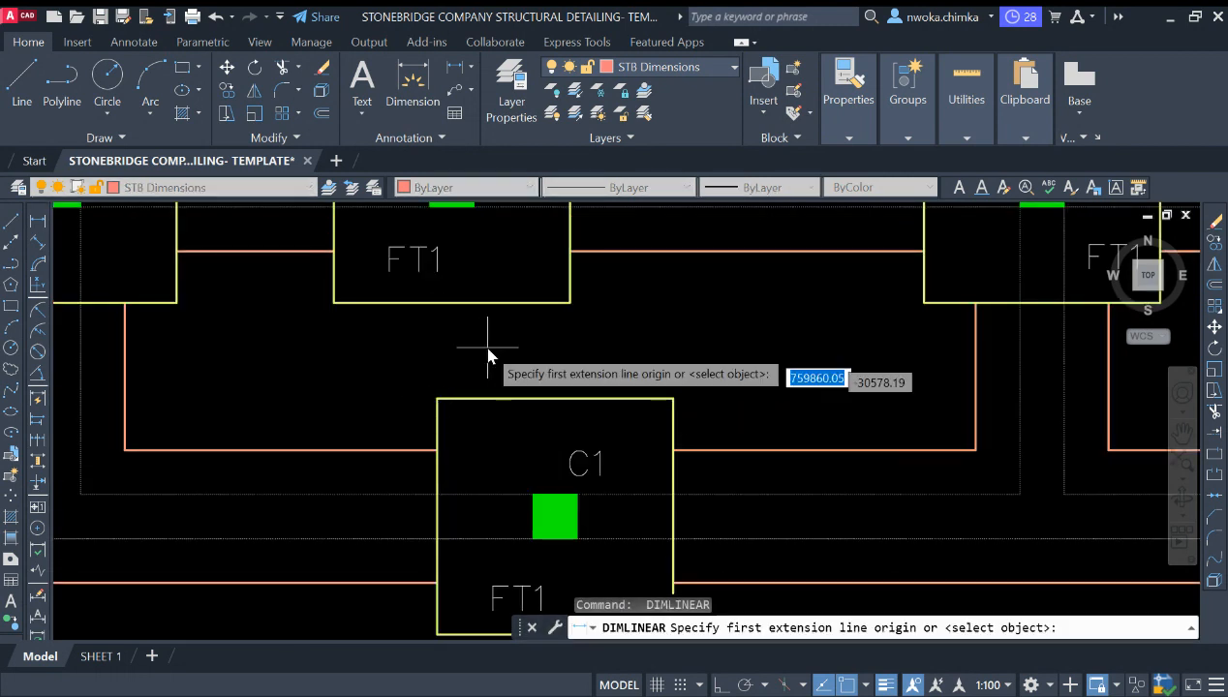
{"action": "scroll", "coordinate": [489, 373], "scroll_direction": "down", "scroll_amount": 4}
{"action": "scroll", "coordinate": [482, 476], "scroll_direction": "up", "scroll_amount": 4}
{"action": "left_click", "coordinate": [454, 466]}
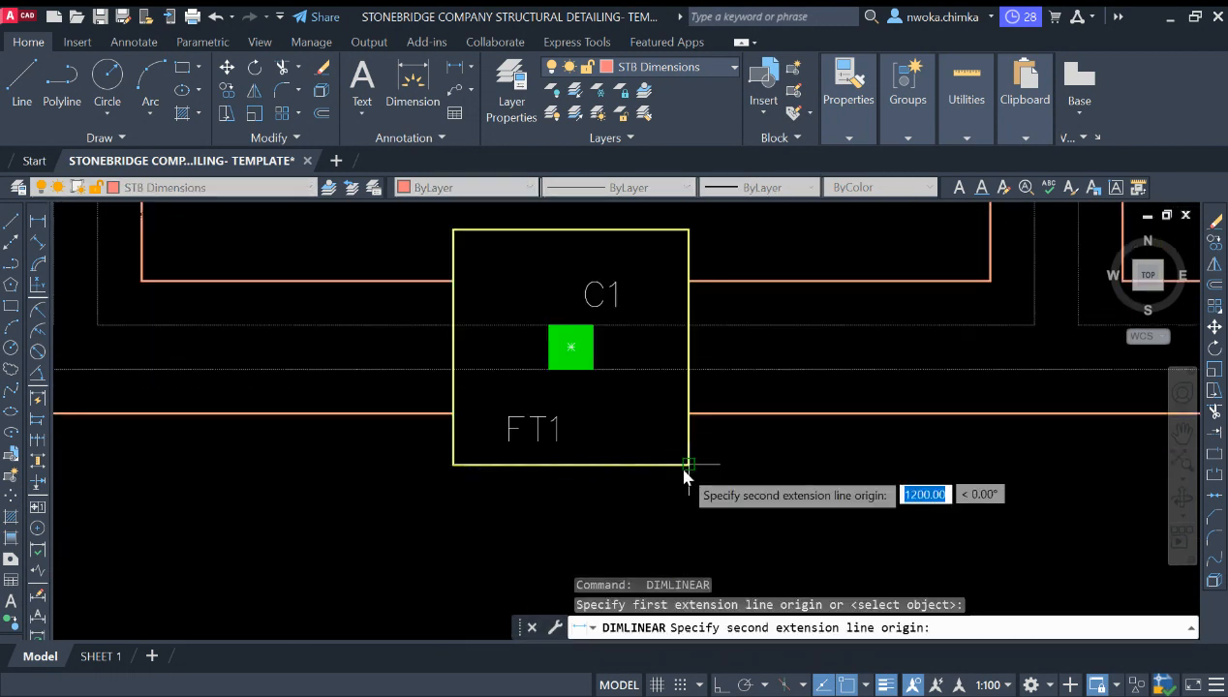
{"action": "left_click", "coordinate": [689, 466]}
{"action": "left_click", "coordinate": [681, 524]}
Add a vertical linear dimension along the right side of the bottom row's third FT1 footing and check its text
{"action": "key", "text": "Return"}
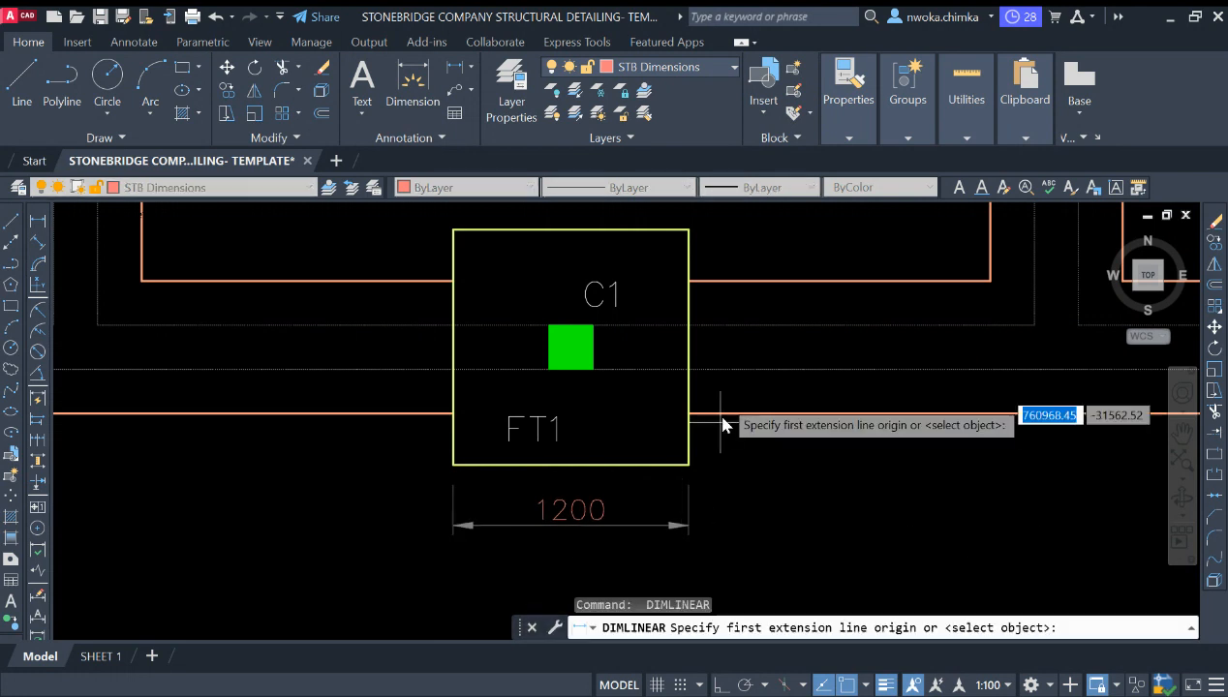
{"action": "left_click", "coordinate": [689, 229]}
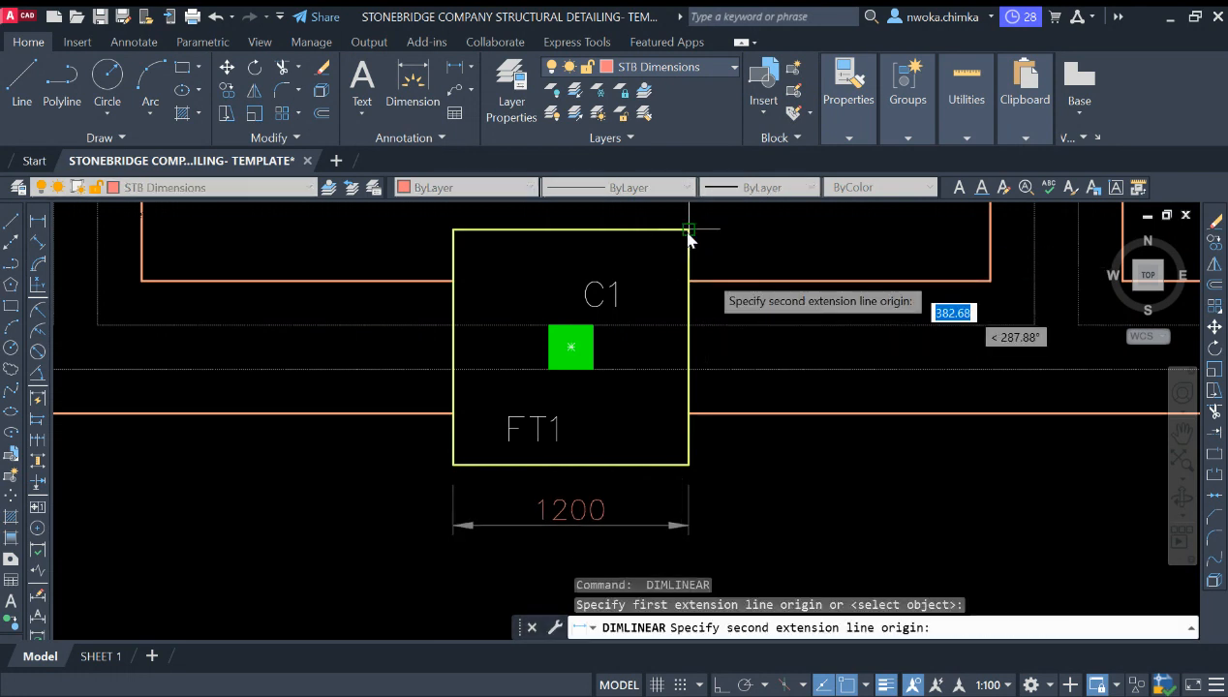
{"action": "left_click", "coordinate": [688, 466]}
{"action": "middle_click_drag", "start_coordinate": [736, 451], "coordinate": [697, 451]}
{"action": "left_click", "coordinate": [748, 436]}
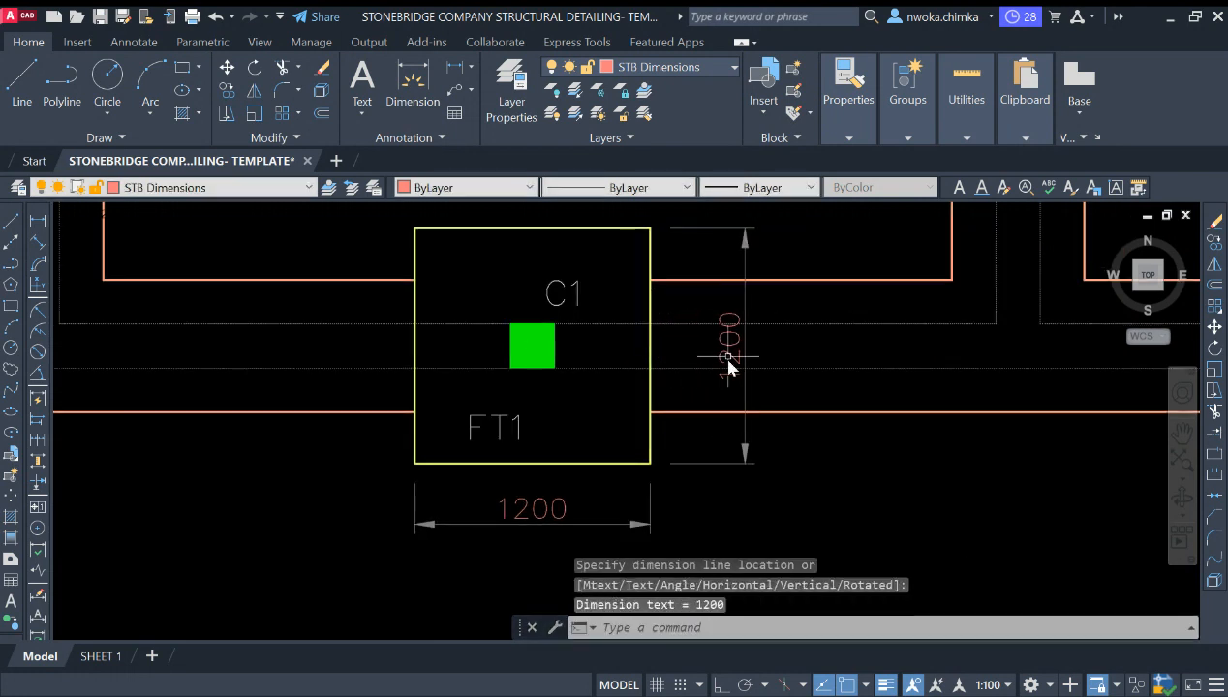
{"action": "scroll", "coordinate": [736, 329], "scroll_direction": "up", "scroll_amount": 5}
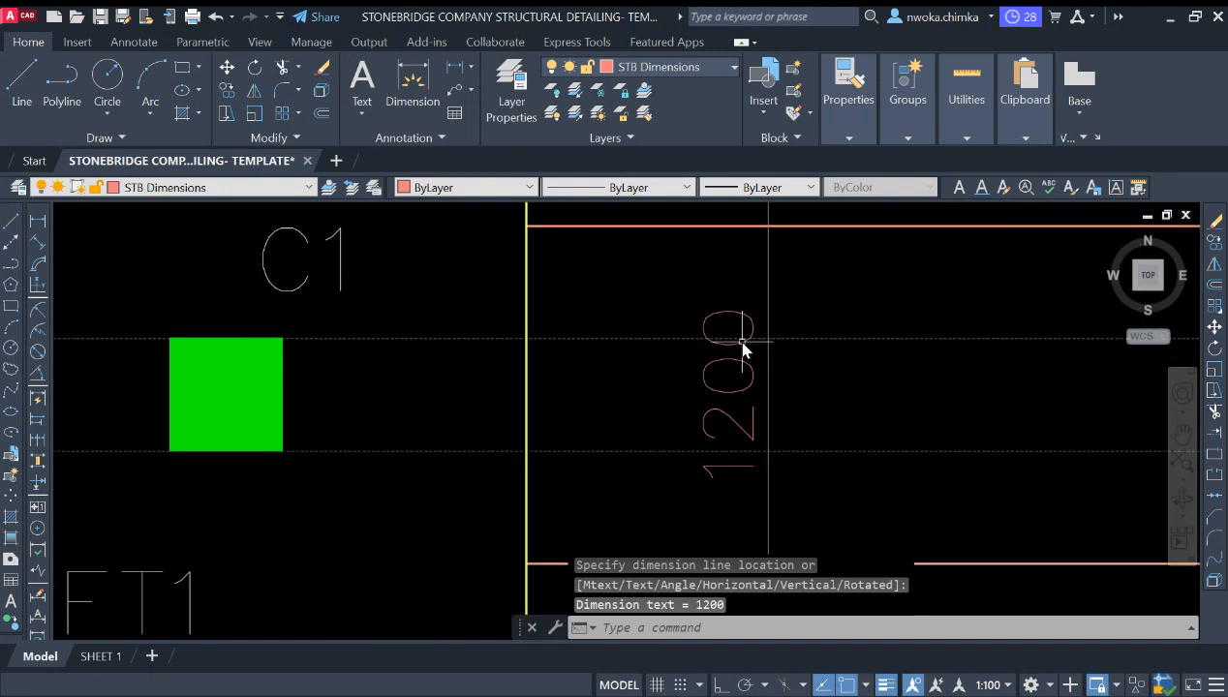
{"action": "scroll", "coordinate": [777, 329], "scroll_direction": "down", "scroll_amount": 2}
{"action": "middle_click_drag", "start_coordinate": [768, 323], "coordinate": [749, 332]}
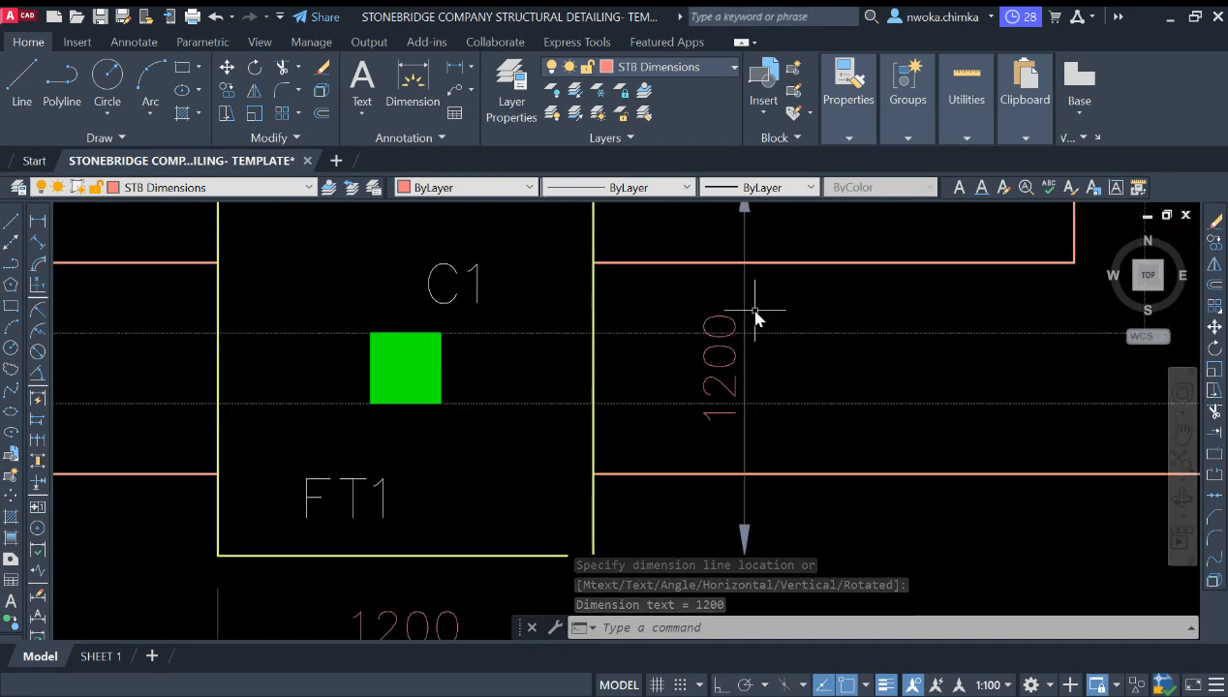
Draw a rectangle around the vertical dimension text beside the bottom row's third FT1 footing
{"action": "scroll", "coordinate": [756, 322], "scroll_direction": "up", "scroll_amount": 2}
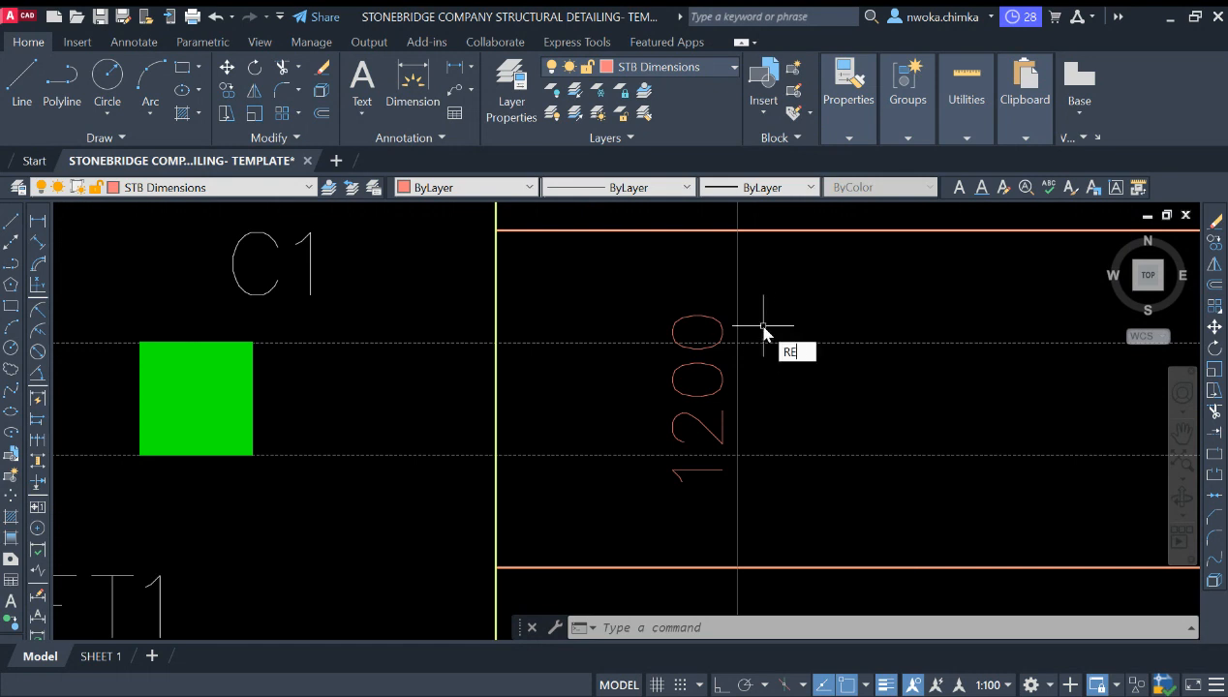
{"action": "type", "text": "c"}
{"action": "key", "text": "Return"}
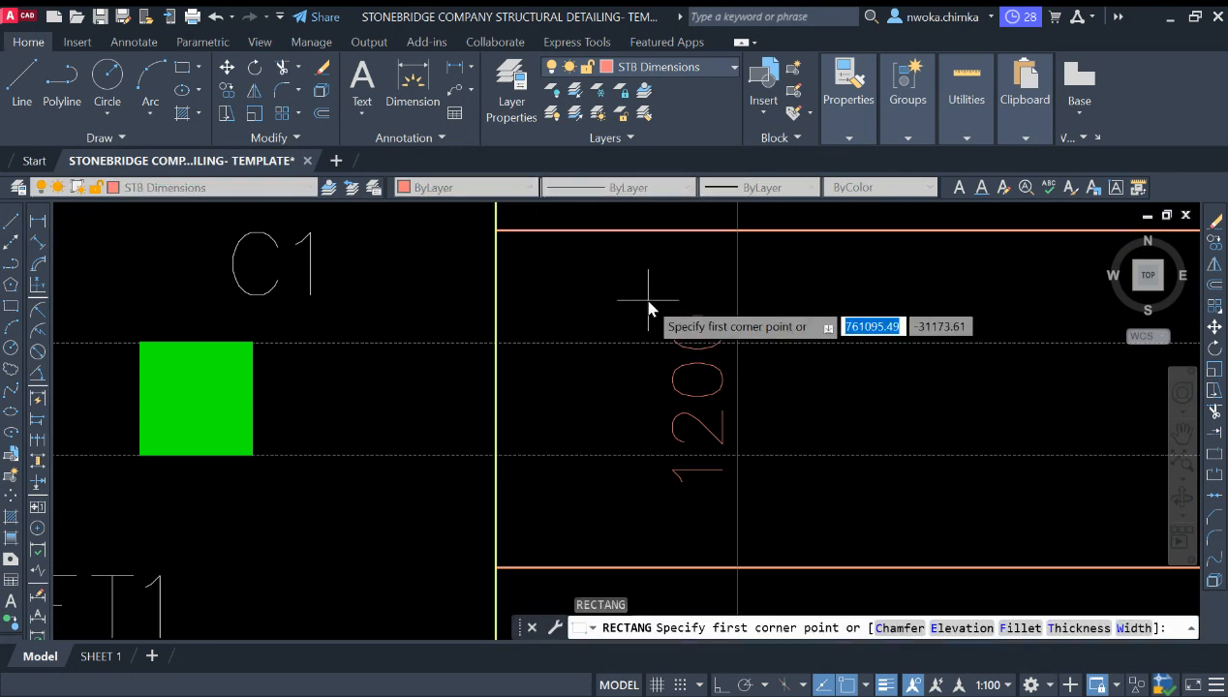
{"action": "left_click", "coordinate": [648, 301]}
{"action": "left_click", "coordinate": [767, 496]}
Trim the dashed wall lines inside the rectangle around the dimension text, and erase the rectangle
{"action": "left_click", "coordinate": [768, 483]}
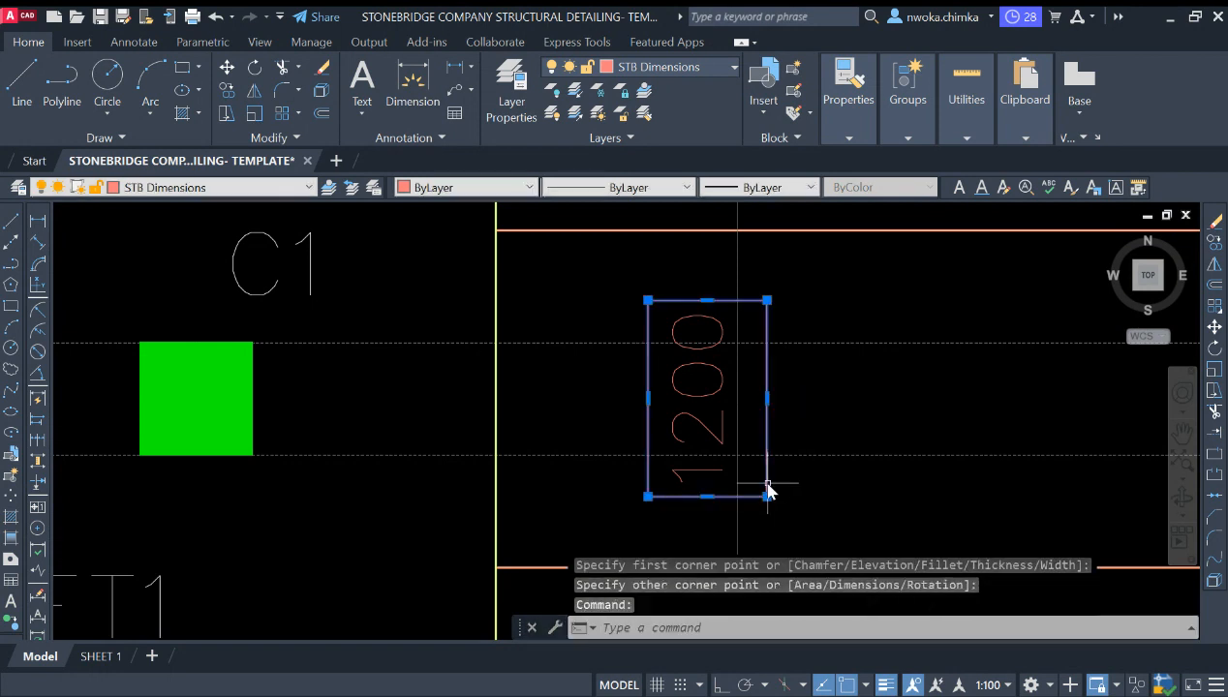
{"action": "type", "text": "TR"}
{"action": "key", "text": "Return"}
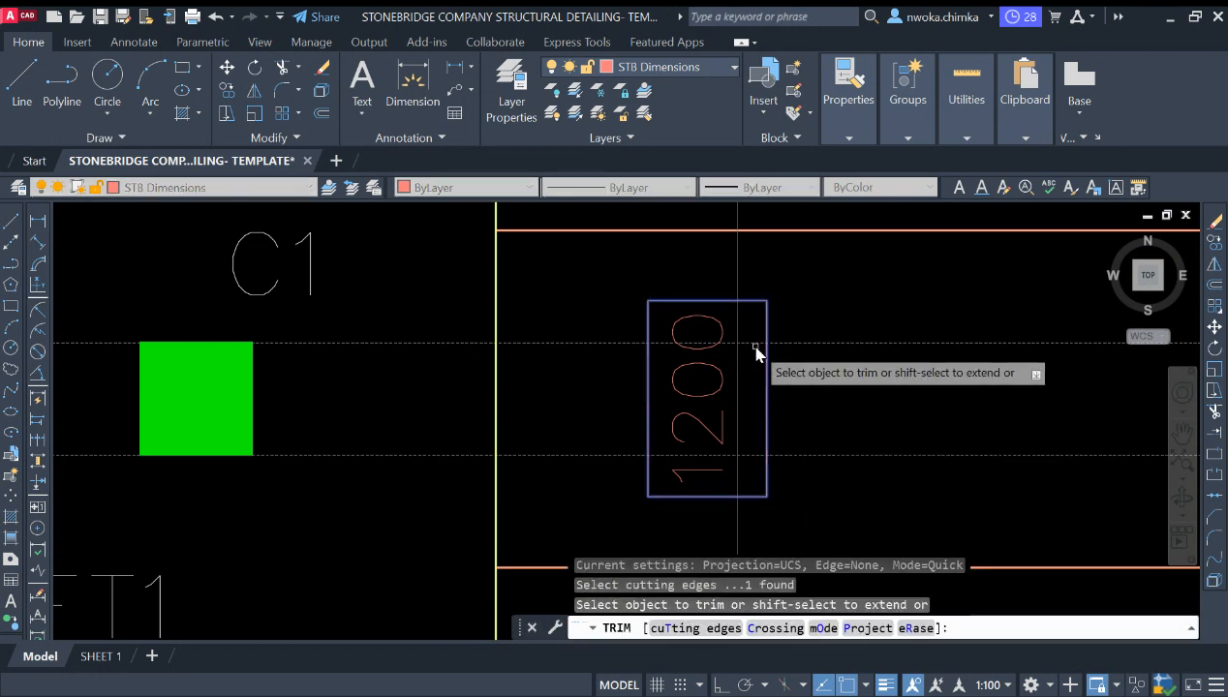
{"action": "key", "text": "Escape"}
{"action": "left_click", "coordinate": [767, 427]}
{"action": "key", "text": "Return"}
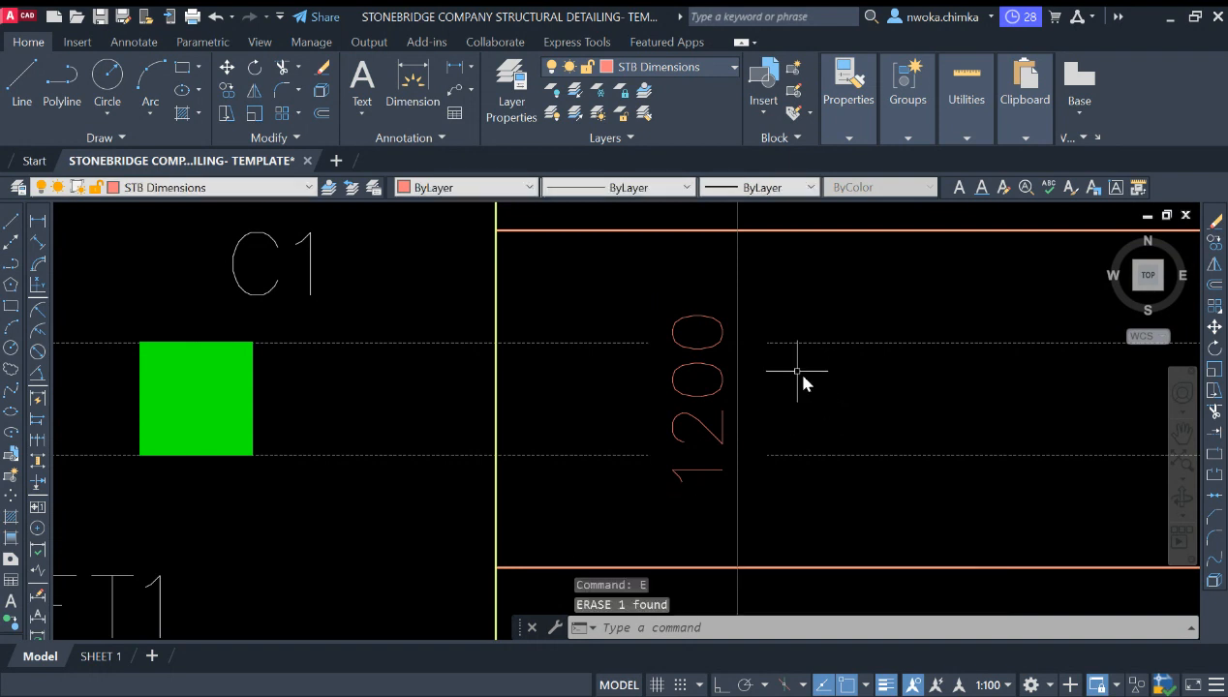
Review the footings, C1 and FT1 labels and FFL+450 marks across the new foundation plan
{"action": "scroll", "coordinate": [794, 373], "scroll_direction": "down", "scroll_amount": 6}
{"action": "middle_click_drag", "start_coordinate": [761, 363], "coordinate": [725, 446]}
{"action": "middle_click_drag", "start_coordinate": [661, 381], "coordinate": [656, 498]}
{"action": "middle_click_drag", "start_coordinate": [536, 385], "coordinate": [526, 414]}
{"action": "scroll", "coordinate": [502, 335], "scroll_direction": "up", "scroll_amount": 2}
{"action": "middle_click_drag", "start_coordinate": [564, 356], "coordinate": [544, 421]}
{"action": "scroll", "coordinate": [543, 421], "scroll_direction": "down", "scroll_amount": 1}
{"action": "middle_click_drag", "start_coordinate": [734, 313], "coordinate": [681, 377]}
{"action": "scroll", "coordinate": [681, 378], "scroll_direction": "up", "scroll_amount": 1}
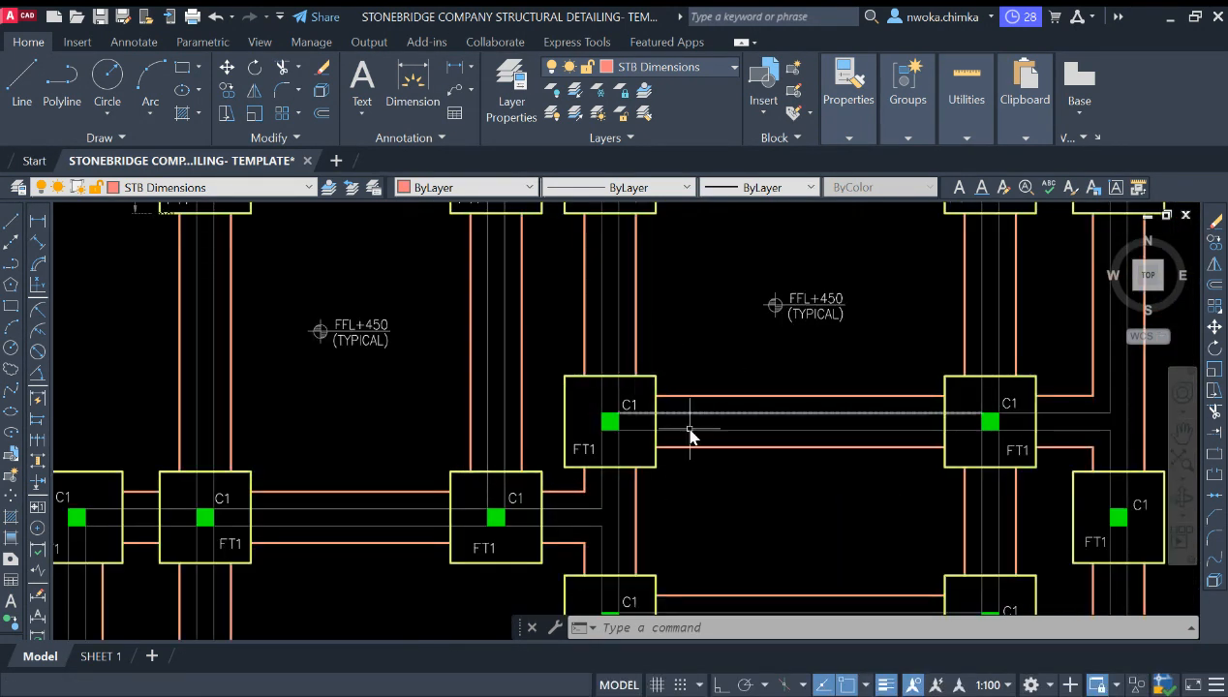
{"action": "scroll", "coordinate": [614, 444], "scroll_direction": "up", "scroll_amount": 2}
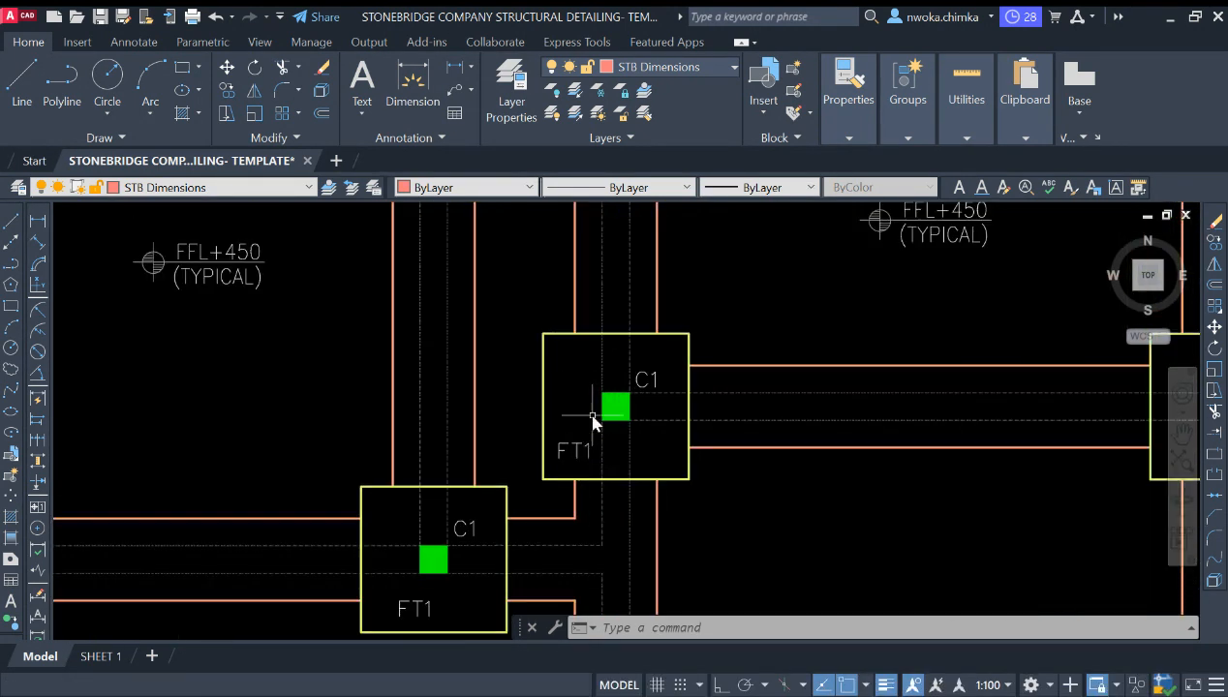
{"action": "scroll", "coordinate": [579, 443], "scroll_direction": "down", "scroll_amount": 5}
{"action": "scroll", "coordinate": [657, 430], "scroll_direction": "up", "scroll_amount": 7}
{"action": "scroll", "coordinate": [658, 506], "scroll_direction": "down", "scroll_amount": 10}
{"action": "middle_click_drag", "start_coordinate": [545, 260], "coordinate": [581, 341]}
{"action": "scroll", "coordinate": [581, 340], "scroll_direction": "up", "scroll_amount": 1}
{"action": "scroll", "coordinate": [546, 314], "scroll_direction": "down", "scroll_amount": 1}
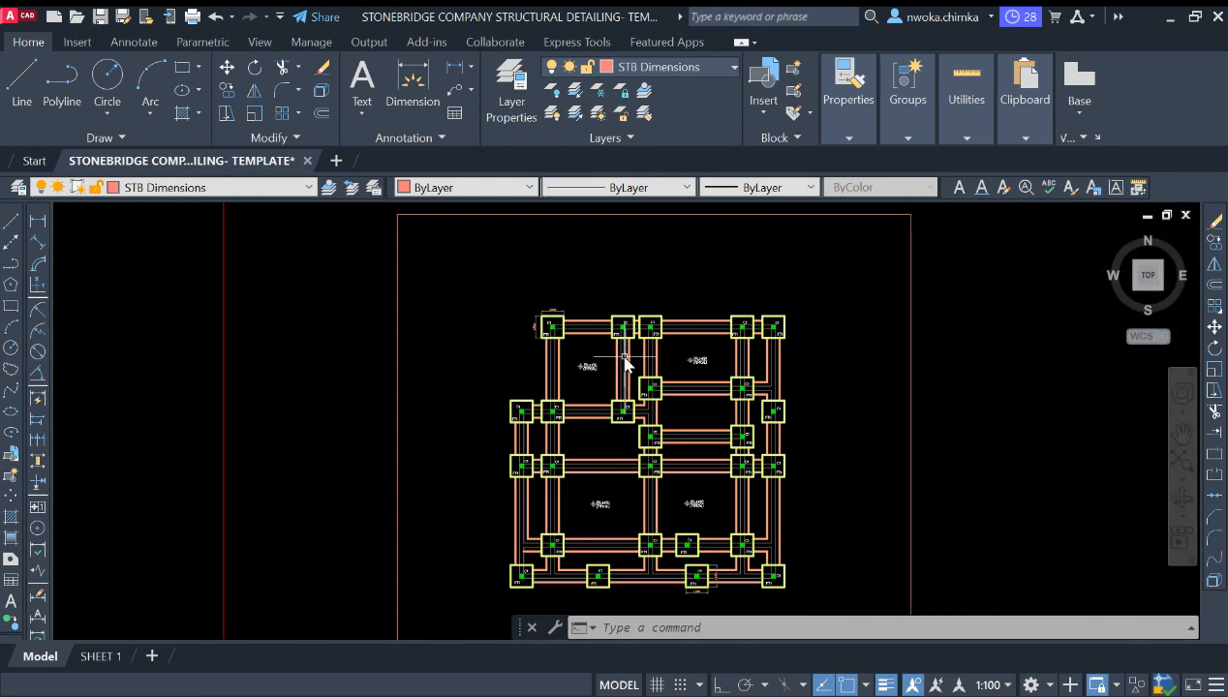
{"action": "scroll", "coordinate": [625, 360], "scroll_direction": "up", "scroll_amount": 6}
{"action": "scroll", "coordinate": [745, 395], "scroll_direction": "up", "scroll_amount": 2}
{"action": "middle_click_drag", "start_coordinate": [746, 395], "coordinate": [576, 334]}
{"action": "scroll", "coordinate": [575, 334], "scroll_direction": "down", "scroll_amount": 2}
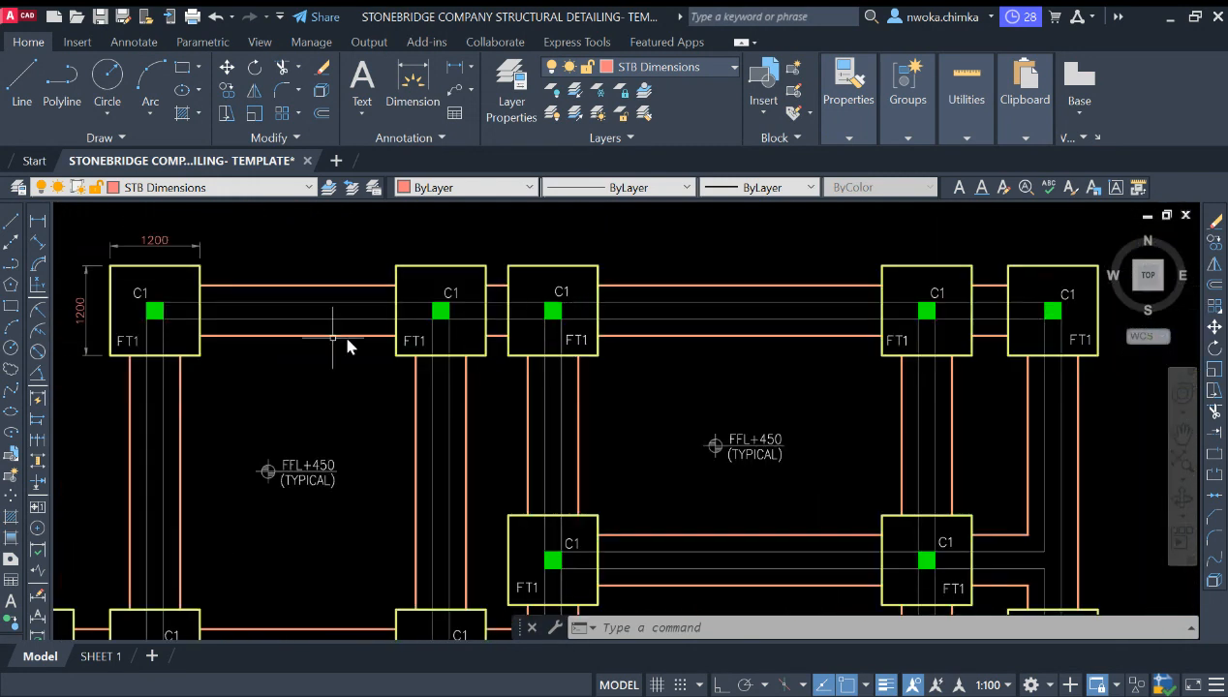
Examine the width and height dimensions on the new plan's top-left FT1 footing
{"action": "scroll", "coordinate": [128, 348], "scroll_direction": "up", "scroll_amount": 2}
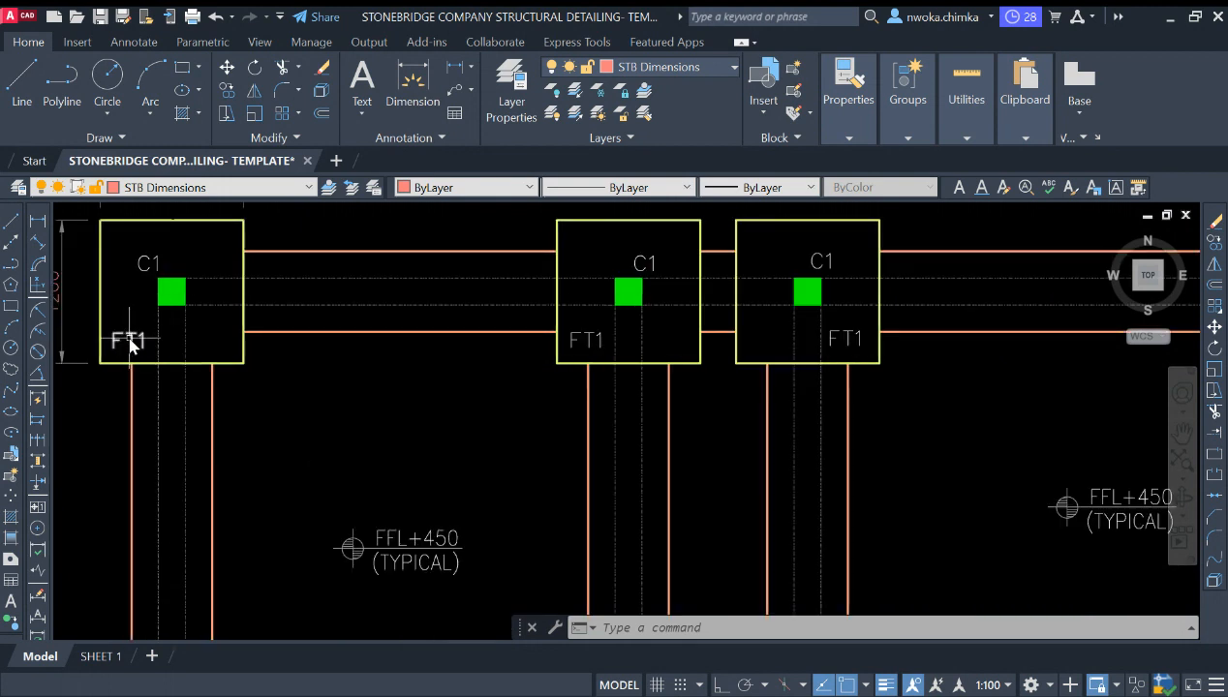
{"action": "middle_click_drag", "start_coordinate": [128, 341], "coordinate": [228, 356]}
{"action": "middle_click_drag", "start_coordinate": [159, 319], "coordinate": [175, 442]}
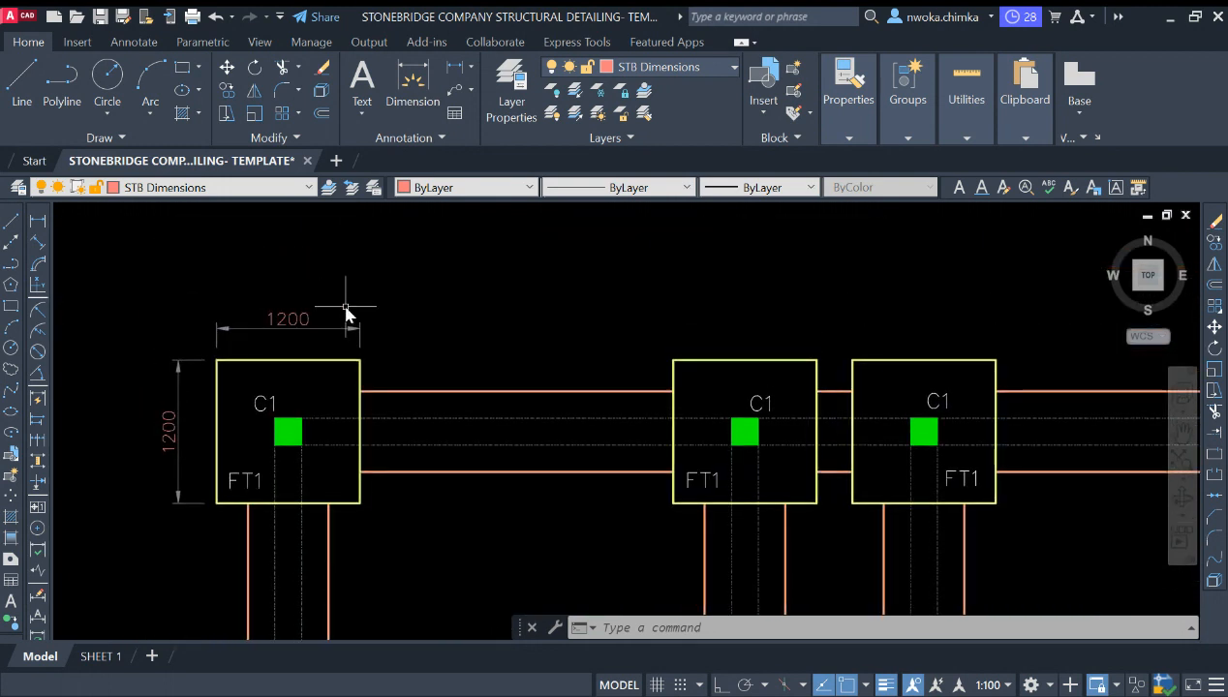
{"action": "middle_click_drag", "start_coordinate": [239, 485], "coordinate": [245, 404]}
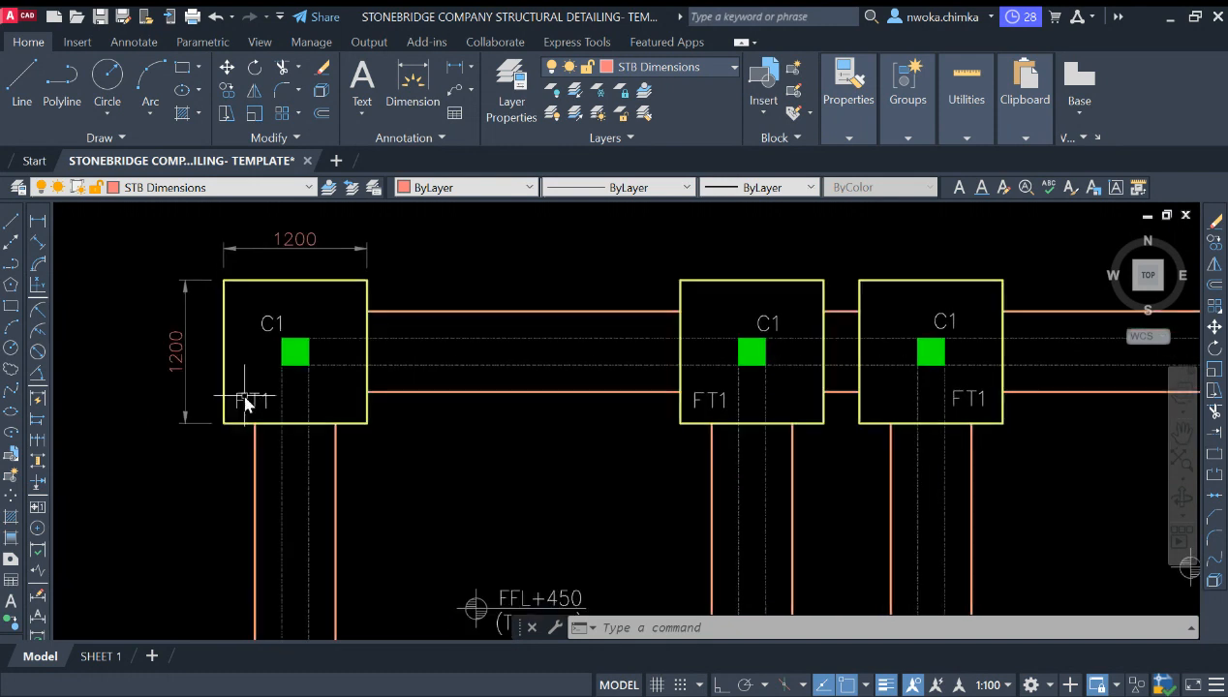
{"action": "middle_click_drag", "start_coordinate": [184, 358], "coordinate": [190, 424]}
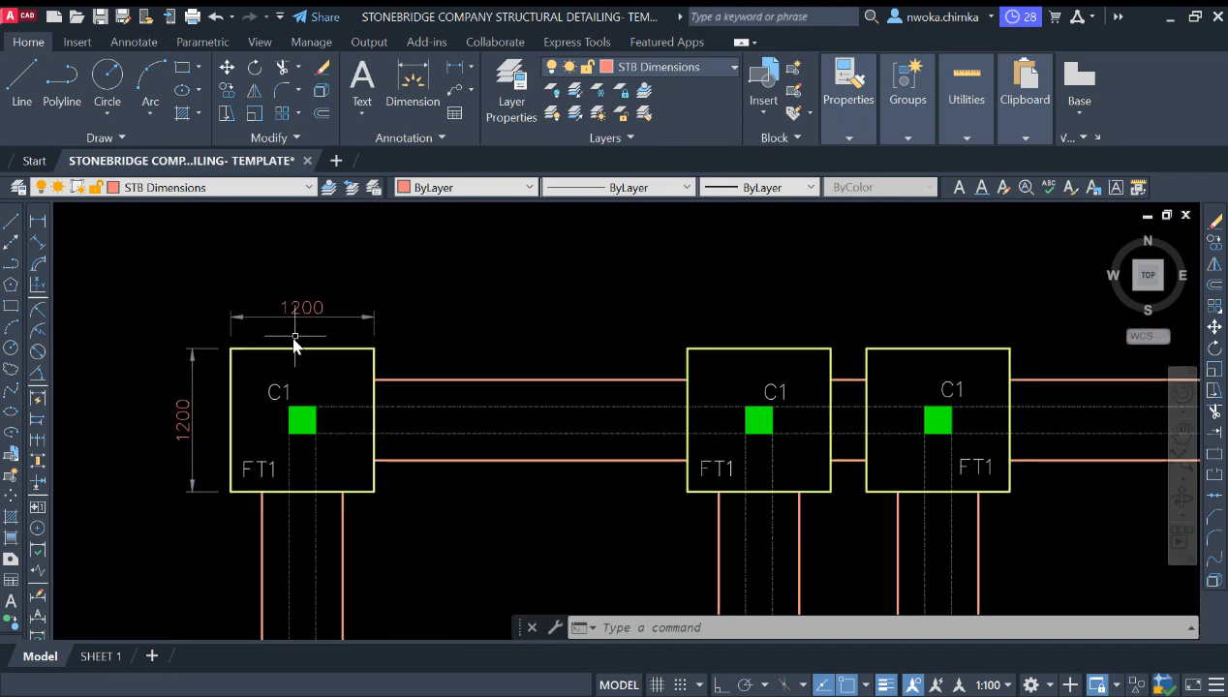
{"action": "scroll", "coordinate": [303, 426], "scroll_direction": "down", "scroll_amount": 2}
{"action": "scroll", "coordinate": [278, 389], "scroll_direction": "up", "scroll_amount": 2}
{"action": "scroll", "coordinate": [411, 345], "scroll_direction": "down", "scroll_amount": 1}
{"action": "scroll", "coordinate": [671, 378], "scroll_direction": "up", "scroll_amount": 2}
{"action": "scroll", "coordinate": [916, 395], "scroll_direction": "down", "scroll_amount": 2}
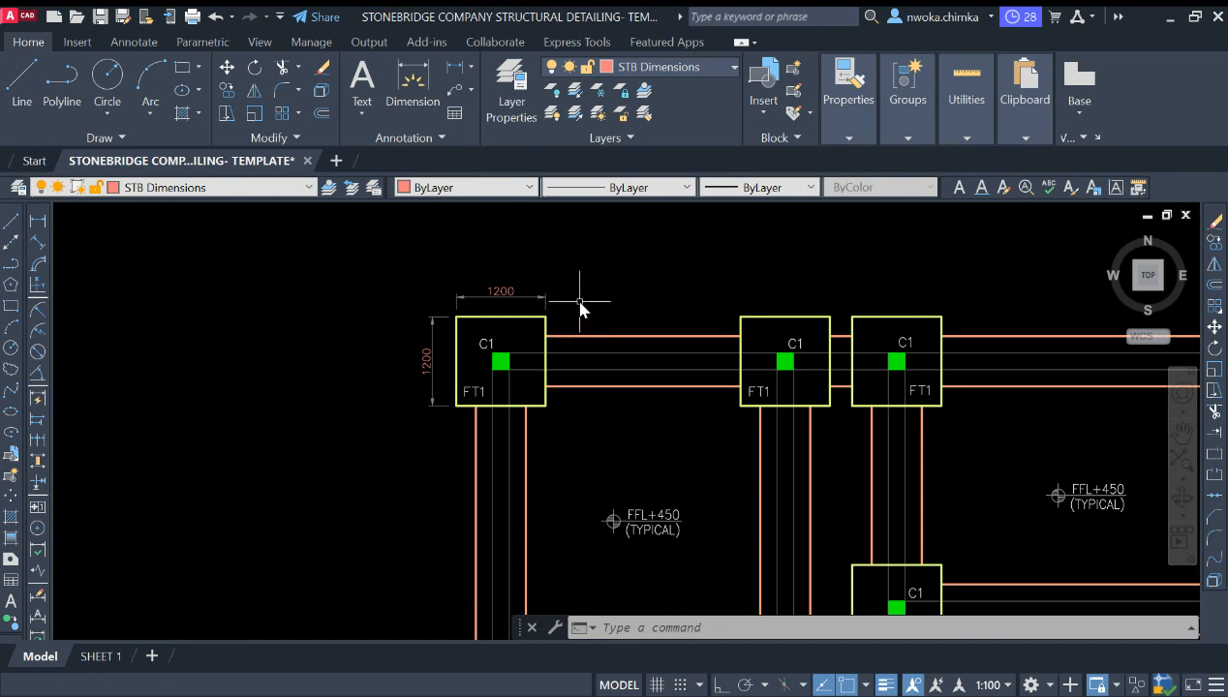
{"action": "scroll", "coordinate": [624, 288], "scroll_direction": "down", "scroll_amount": 8}
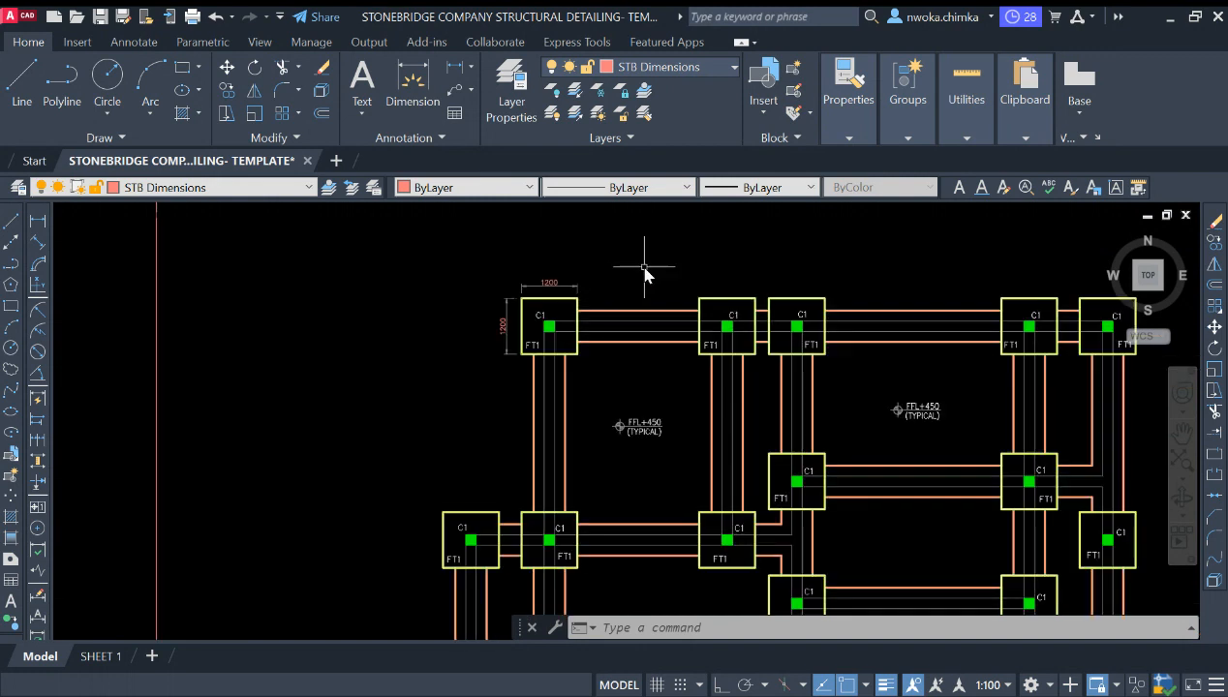
Examine the grid bubbles and dimension chains on the finished reference foundation plan and on the floor plan
{"action": "middle_click_drag", "start_coordinate": [422, 354], "coordinate": [733, 336]}
{"action": "middle_click_drag", "start_coordinate": [951, 336], "coordinate": [924, 340]}
{"action": "scroll", "coordinate": [625, 324], "scroll_direction": "up", "scroll_amount": 5}
{"action": "scroll", "coordinate": [526, 306], "scroll_direction": "up", "scroll_amount": 3}
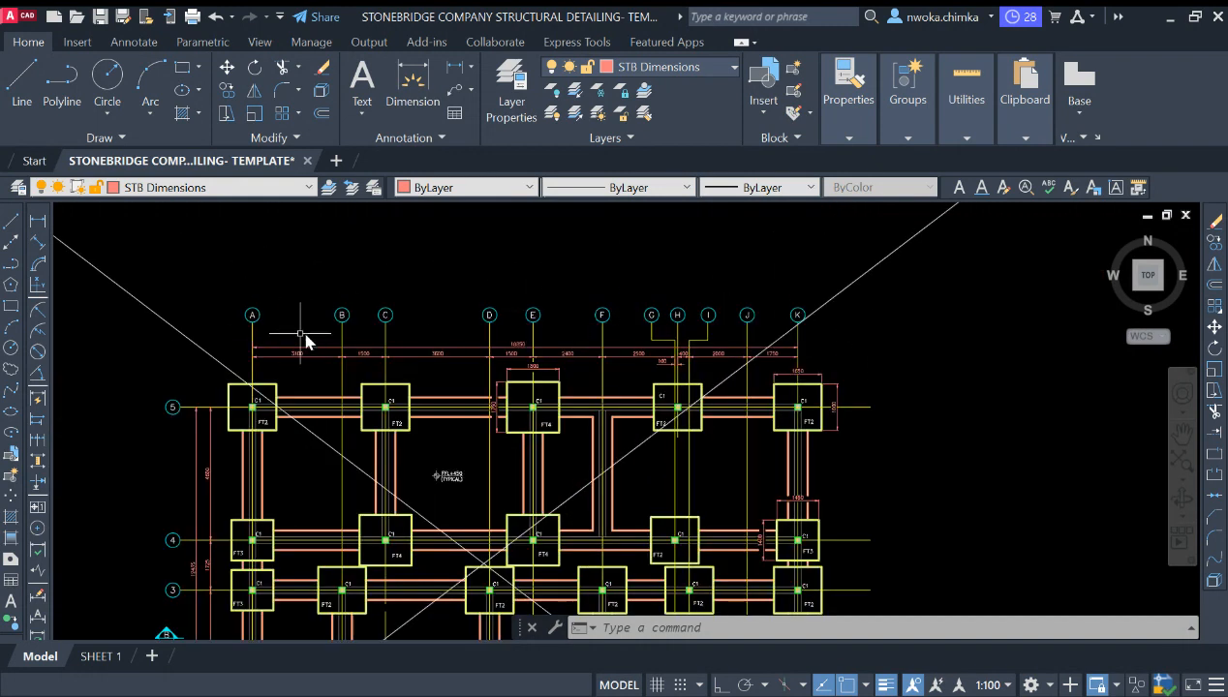
{"action": "scroll", "coordinate": [882, 324], "scroll_direction": "down", "scroll_amount": 8}
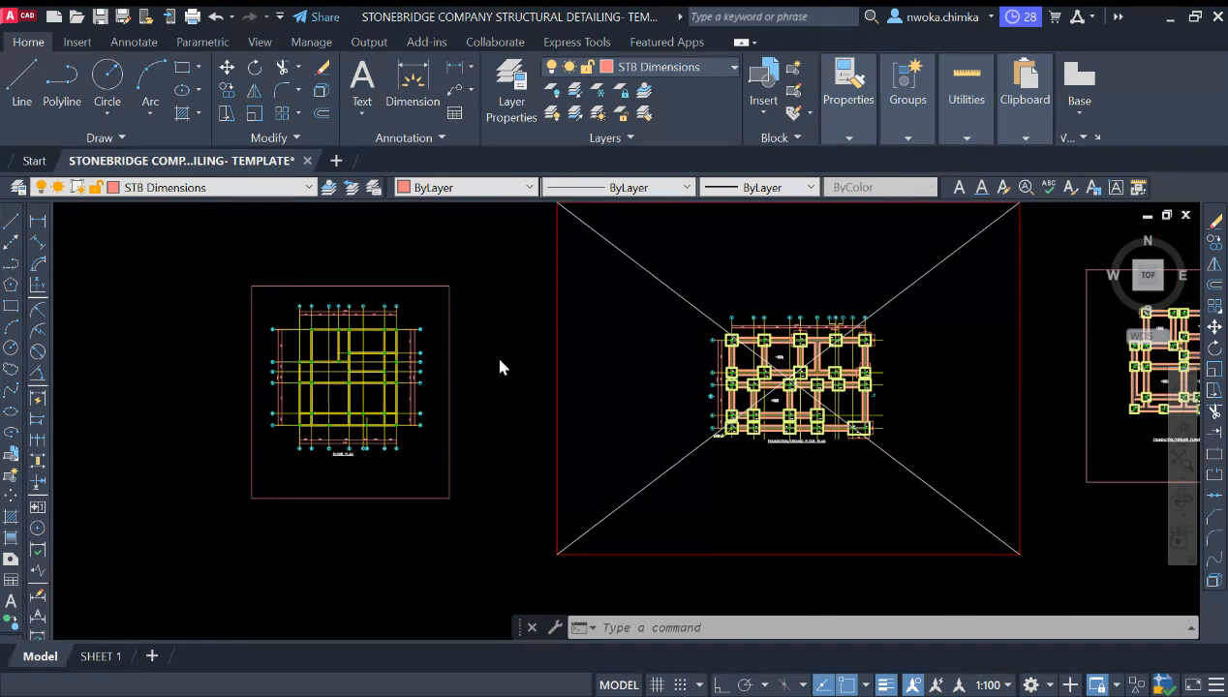
{"action": "scroll", "coordinate": [426, 346], "scroll_direction": "up", "scroll_amount": 5}
{"action": "scroll", "coordinate": [511, 332], "scroll_direction": "down", "scroll_amount": 4}
{"action": "scroll", "coordinate": [537, 353], "scroll_direction": "down", "scroll_amount": 3}
{"action": "scroll", "coordinate": [561, 356], "scroll_direction": "up", "scroll_amount": 4}
{"action": "scroll", "coordinate": [523, 349], "scroll_direction": "down", "scroll_amount": 3}
{"action": "scroll", "coordinate": [488, 348], "scroll_direction": "up", "scroll_amount": 4}
{"action": "scroll", "coordinate": [465, 354], "scroll_direction": "down", "scroll_amount": 4}
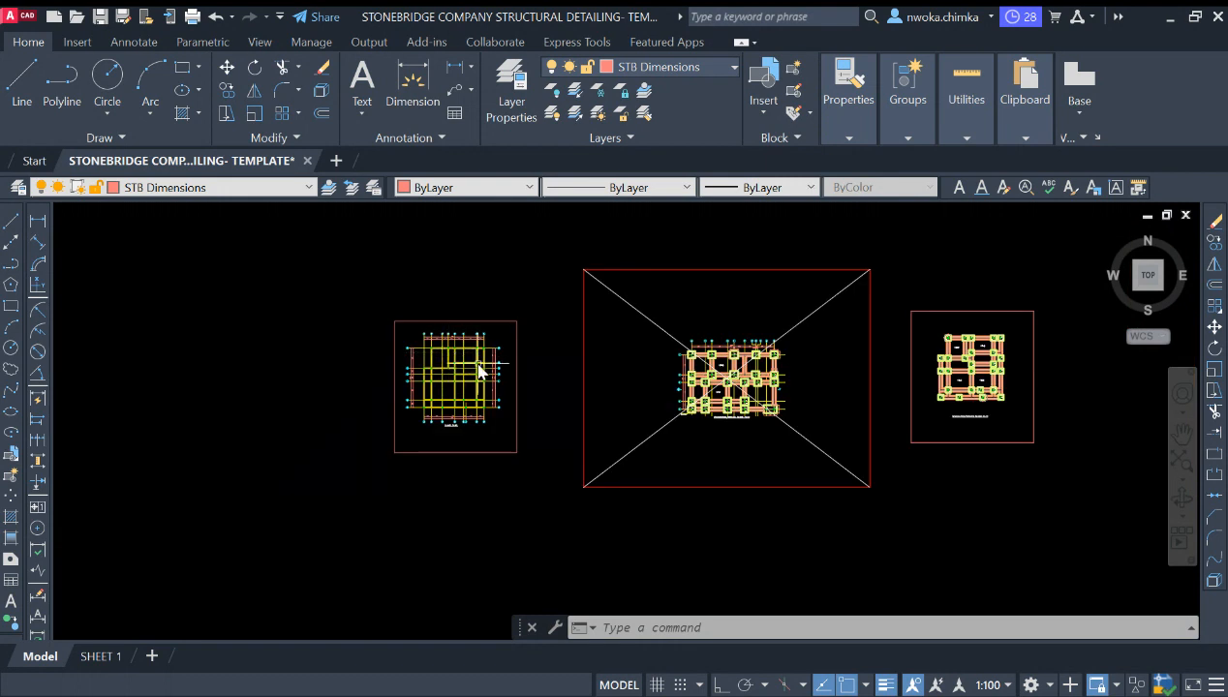
Compare the new foundation plan's layout with the floor plan's grid lines and dimension chains
{"action": "scroll", "coordinate": [475, 347], "scroll_direction": "up", "scroll_amount": 2}
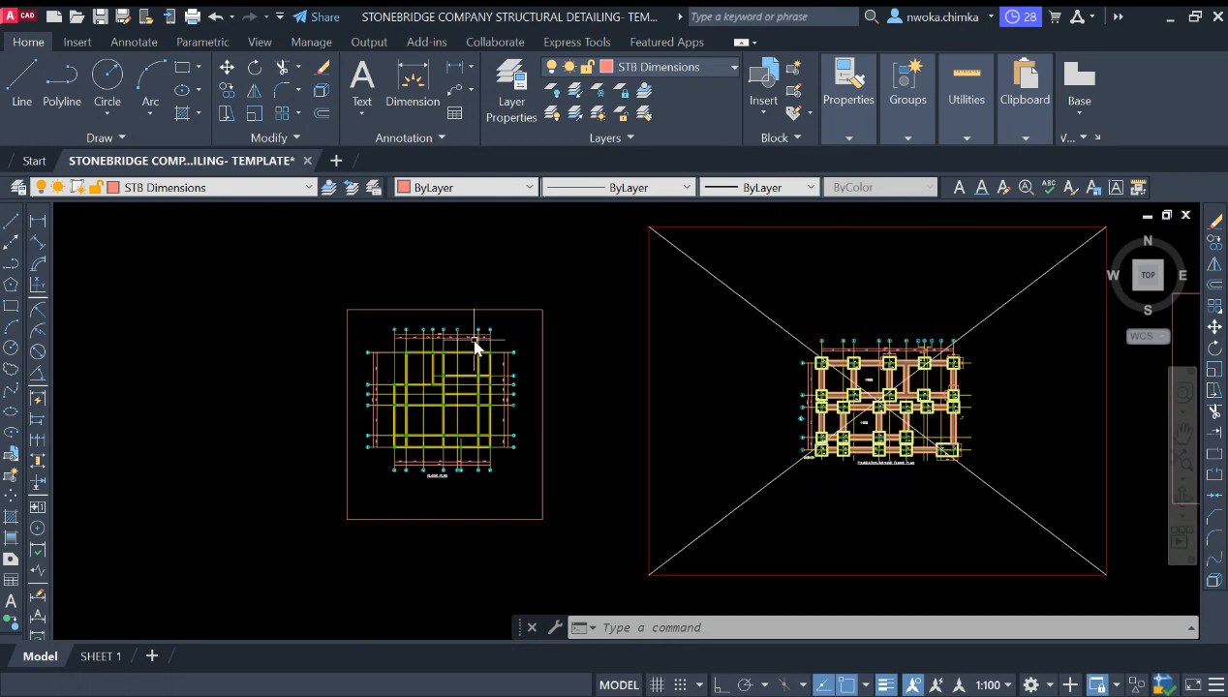
{"action": "scroll", "coordinate": [441, 349], "scroll_direction": "down", "scroll_amount": 4}
{"action": "scroll", "coordinate": [833, 361], "scroll_direction": "up", "scroll_amount": 4}
{"action": "scroll", "coordinate": [629, 324], "scroll_direction": "up", "scroll_amount": 5}
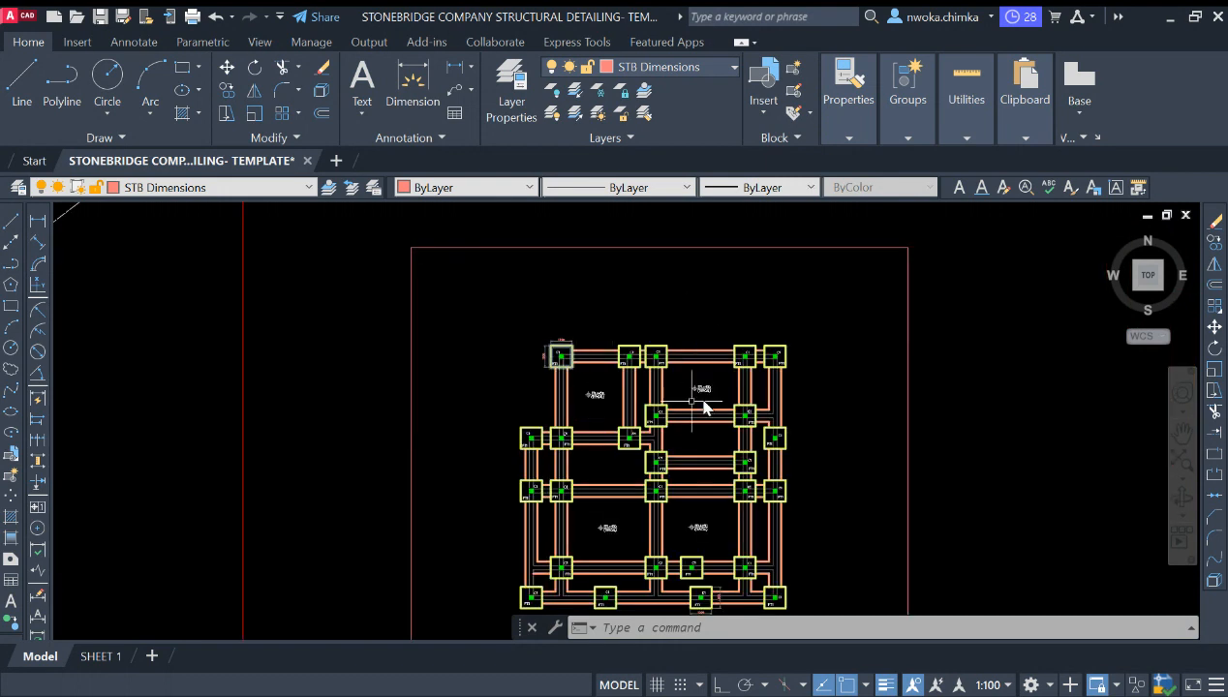
{"action": "middle_click_drag", "start_coordinate": [662, 455], "coordinate": [668, 355]}
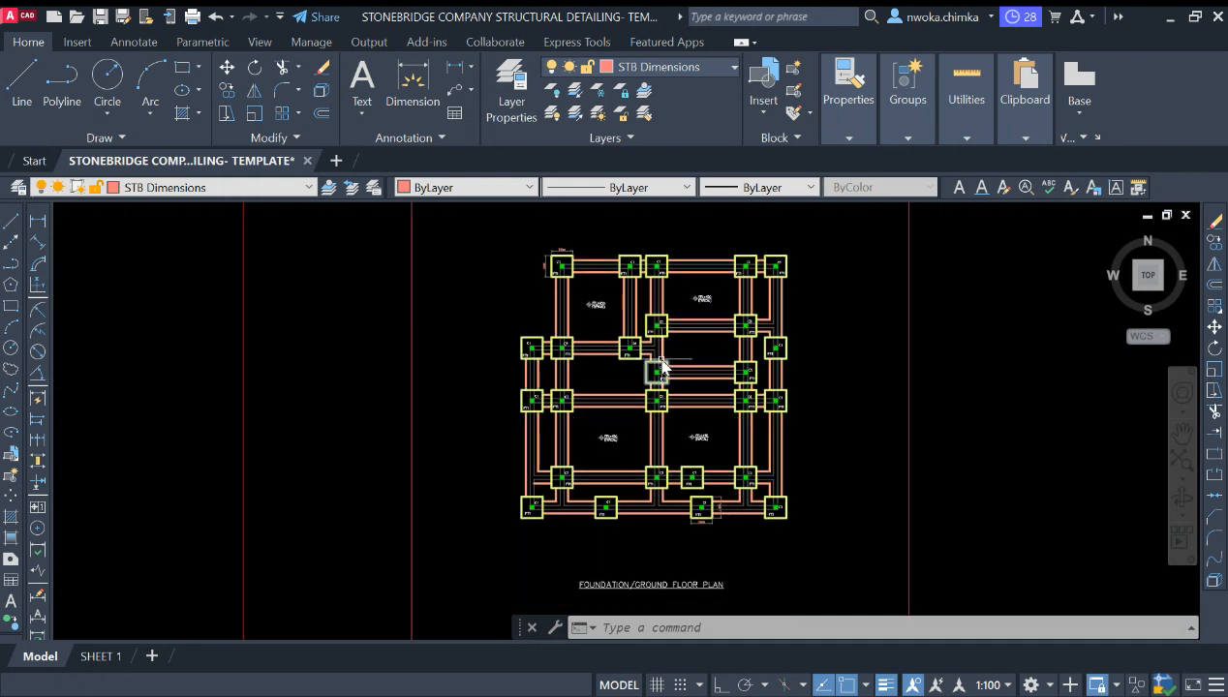
{"action": "scroll", "coordinate": [666, 365], "scroll_direction": "up", "scroll_amount": 2}
{"action": "scroll", "coordinate": [588, 423], "scroll_direction": "down", "scroll_amount": 2}
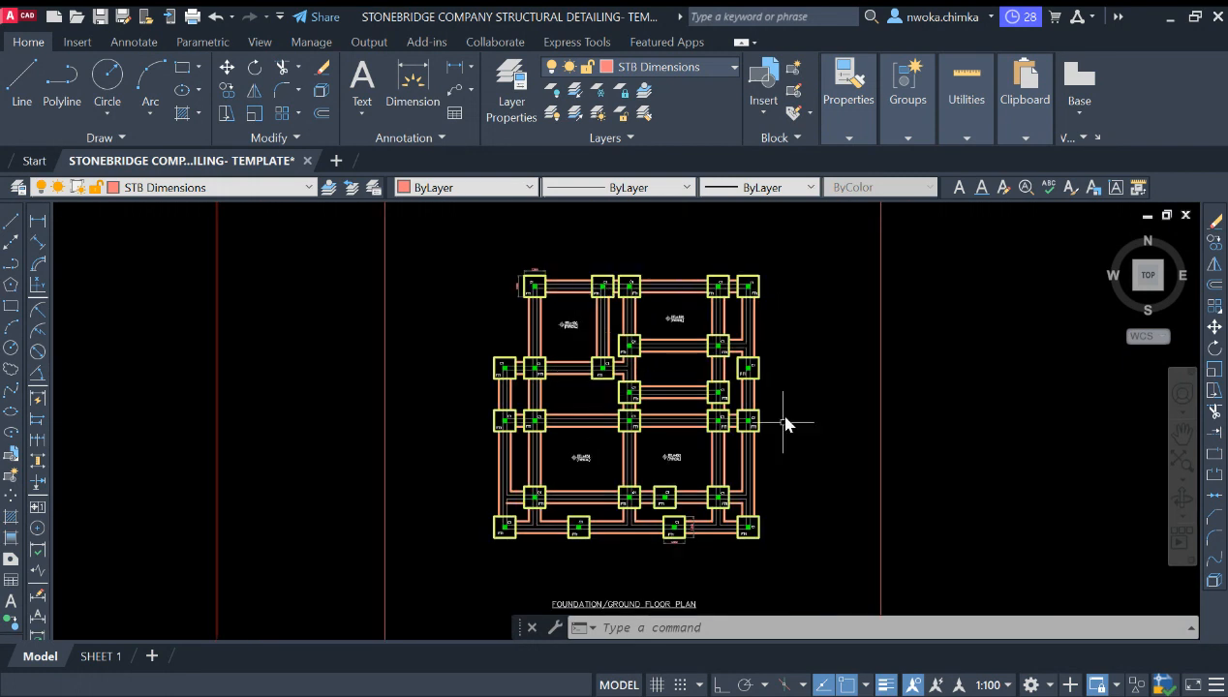
{"action": "scroll", "coordinate": [814, 404], "scroll_direction": "down", "scroll_amount": 4}
{"action": "mouse_move", "coordinate": [483, 410]}
{"action": "middle_mouse_down"}
{"action": "mouse_move", "coordinate": [639, 399]}
{"action": "mouse_move", "coordinate": [939, 409]}
{"action": "middle_mouse_up"}
{"action": "scroll", "coordinate": [462, 344], "scroll_direction": "up", "scroll_amount": 2}
{"action": "scroll", "coordinate": [462, 343], "scroll_direction": "up", "scroll_amount": 2}
{"action": "scroll", "coordinate": [294, 375], "scroll_direction": "up", "scroll_amount": 2}
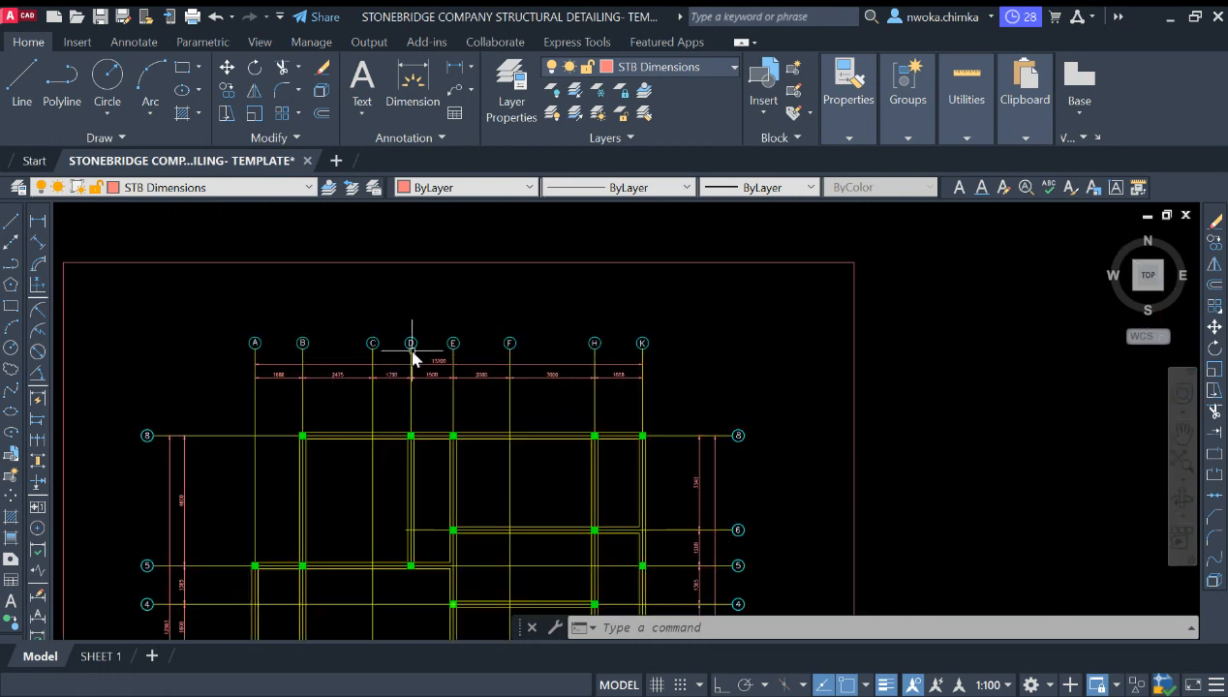
{"action": "scroll", "coordinate": [529, 375], "scroll_direction": "down", "scroll_amount": 4}
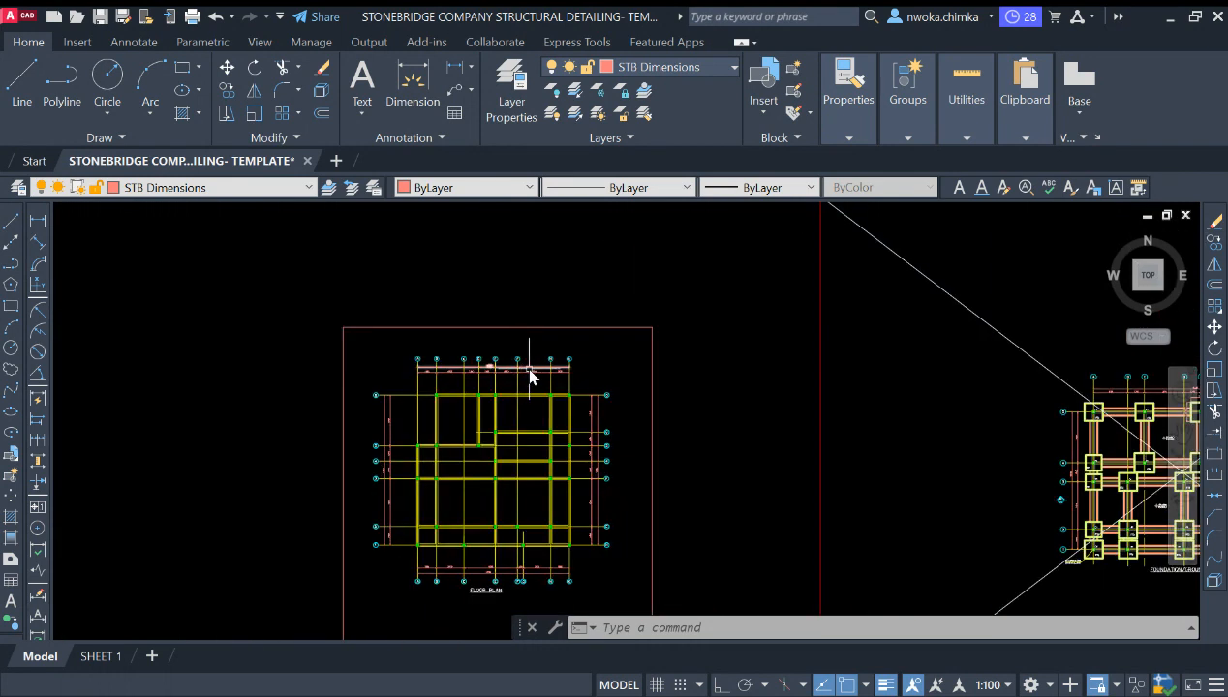
Select the grid lines, bubbles and dimension chains along the floor plan's upper and left sides
{"action": "scroll", "coordinate": [590, 382], "scroll_direction": "up", "scroll_amount": 2}
{"action": "left_click", "coordinate": [601, 360]}
{"action": "left_click", "coordinate": [309, 418]}
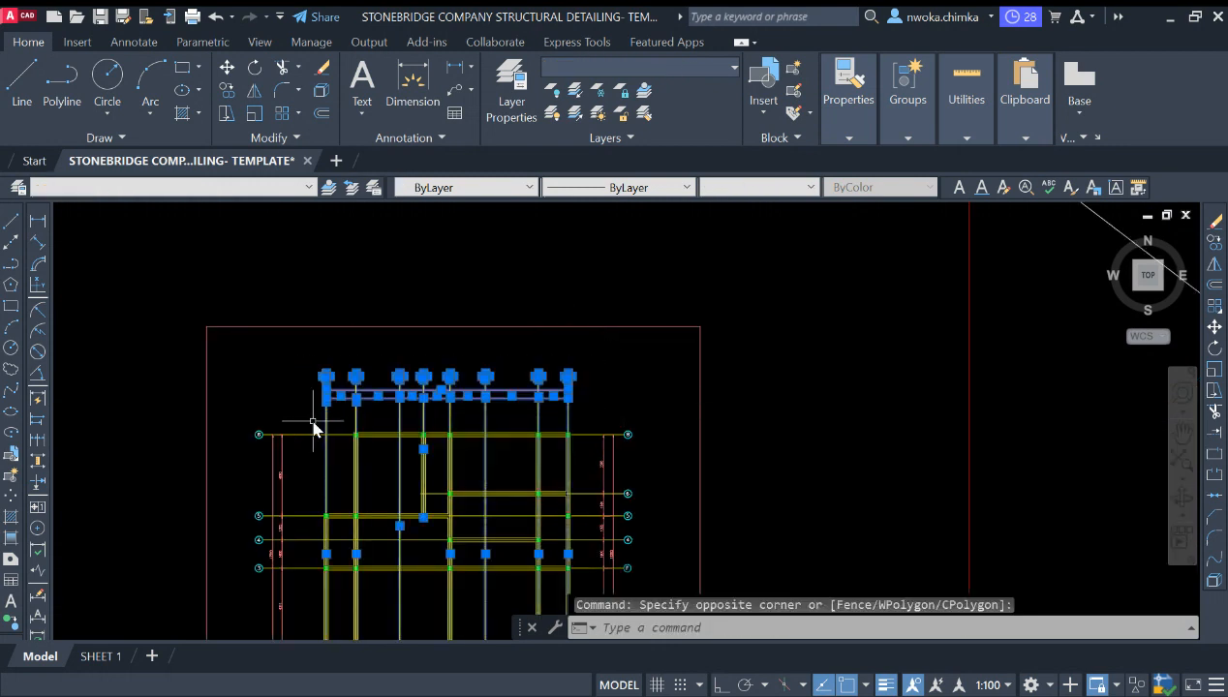
{"action": "middle_click_drag", "start_coordinate": [312, 426], "coordinate": [359, 341]}
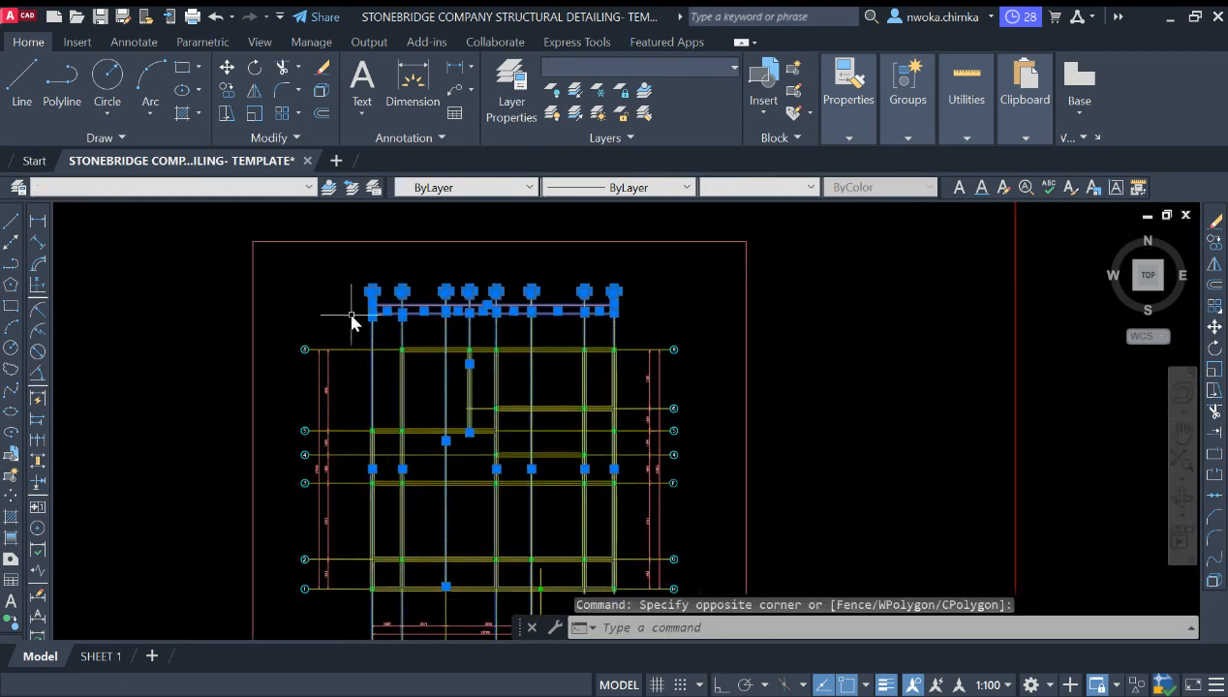
{"action": "left_click", "coordinate": [301, 606]}
{"action": "scroll", "coordinate": [435, 463], "scroll_direction": "down", "scroll_amount": 2}
{"action": "scroll", "coordinate": [435, 463], "scroll_direction": "up", "scroll_amount": 2}
Add the grid lines, bubbles and dimension chains along the floor plan's lower and right sides to the selection
{"action": "left_click", "coordinate": [573, 420]}
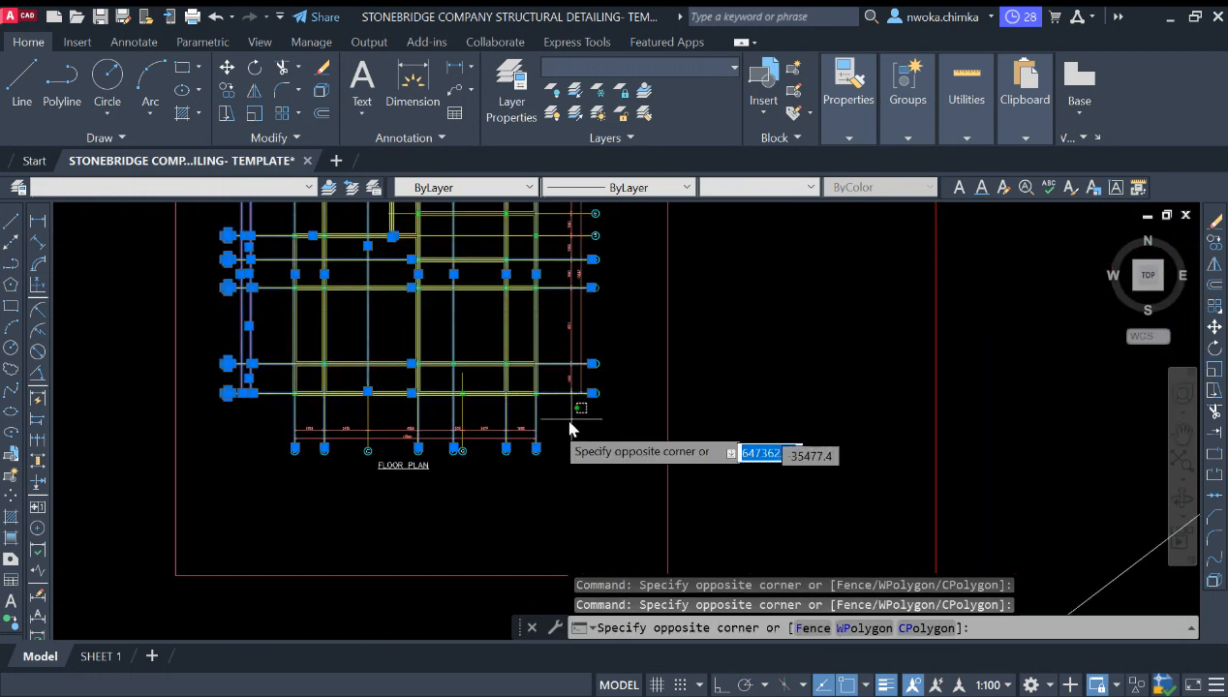
{"action": "left_click", "coordinate": [261, 463]}
{"action": "scroll", "coordinate": [406, 502], "scroll_direction": "down", "scroll_amount": 3}
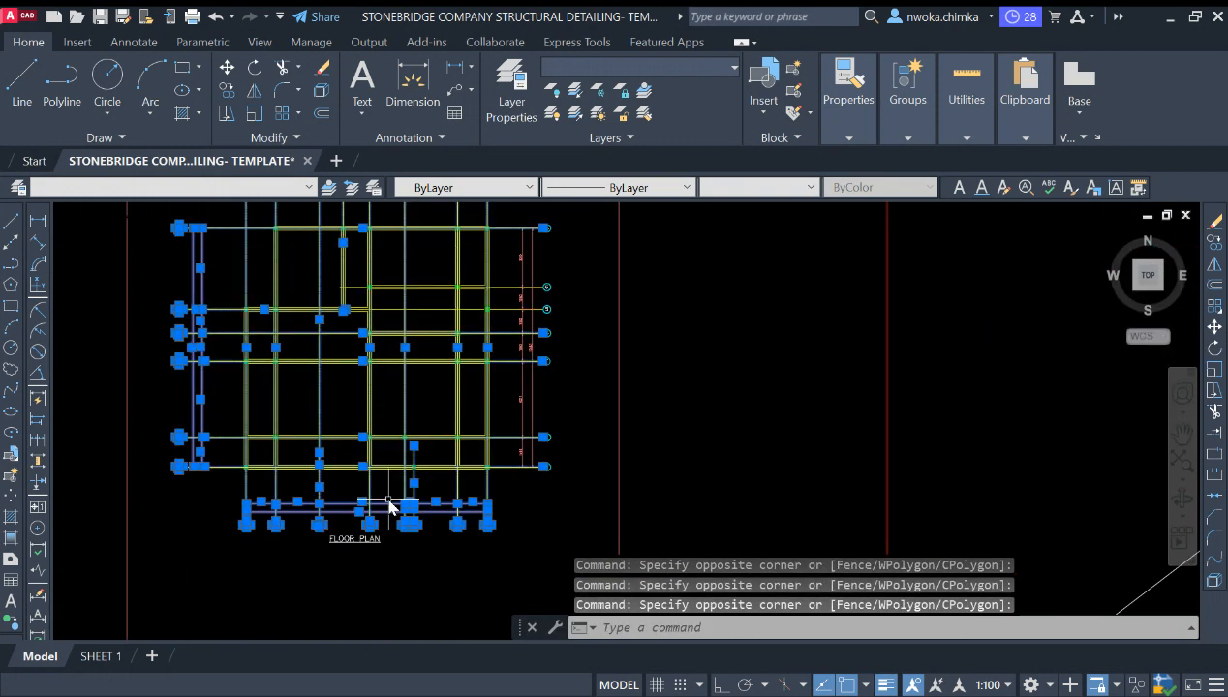
{"action": "scroll", "coordinate": [559, 304], "scroll_direction": "up", "scroll_amount": 2}
{"action": "left_click", "coordinate": [518, 287]}
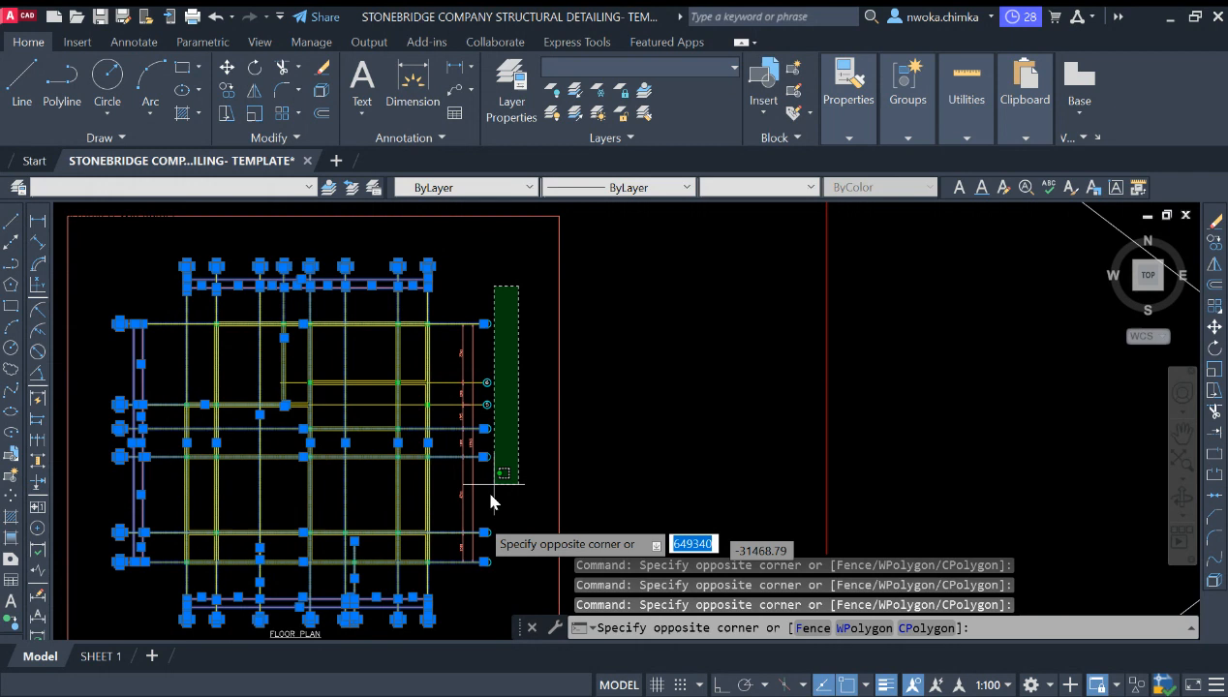
{"action": "left_click", "coordinate": [448, 585]}
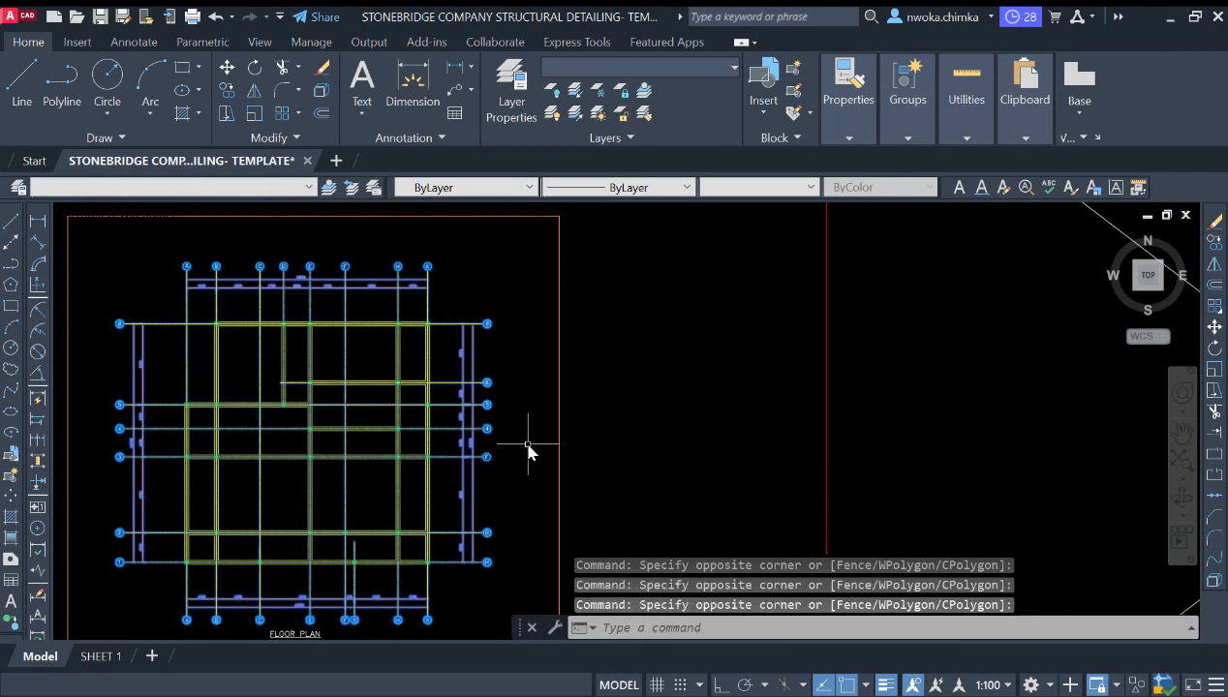
Copy the selected grid from the centre of the floor plan's column at B/8 to the centre of the new foundation plan's top-left column
{"action": "type", "text": "CO"}
{"action": "key", "text": "Return"}
{"action": "scroll", "coordinate": [211, 343], "scroll_direction": "up", "scroll_amount": 5}
{"action": "scroll", "coordinate": [291, 329], "scroll_direction": "down", "scroll_amount": 3}
{"action": "scroll", "coordinate": [281, 331], "scroll_direction": "up", "scroll_amount": 3}
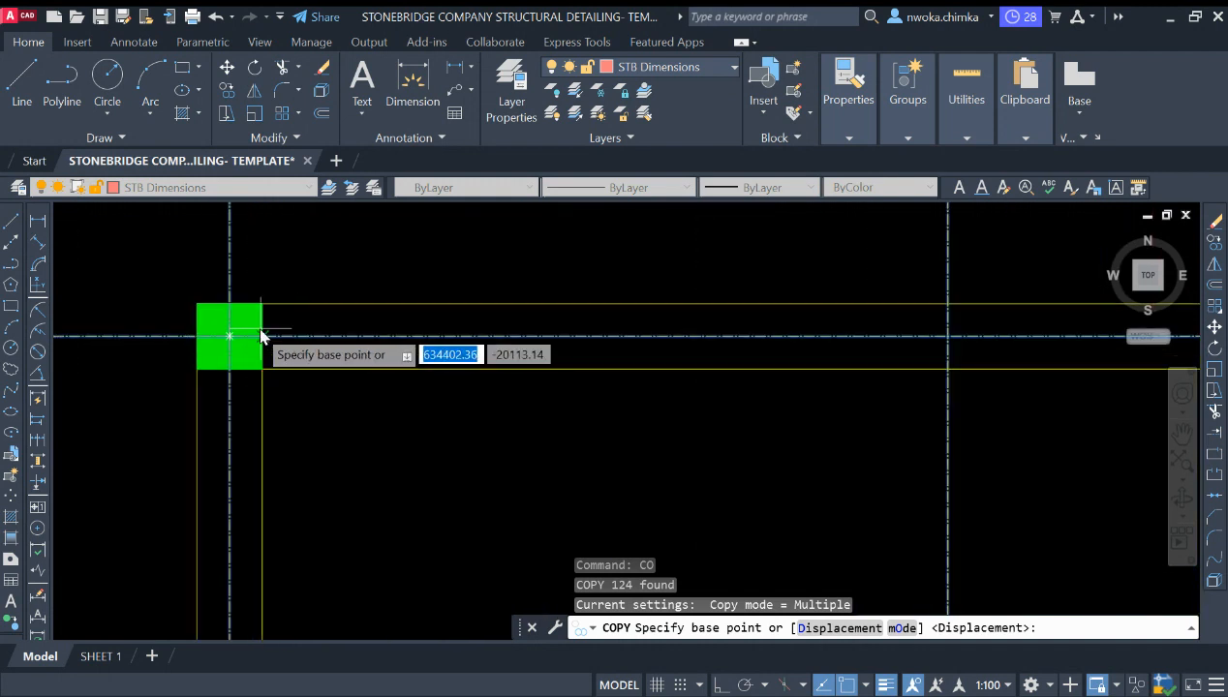
{"action": "left_click", "coordinate": [229, 339]}
{"action": "scroll", "coordinate": [232, 349], "scroll_direction": "down", "scroll_amount": 10}
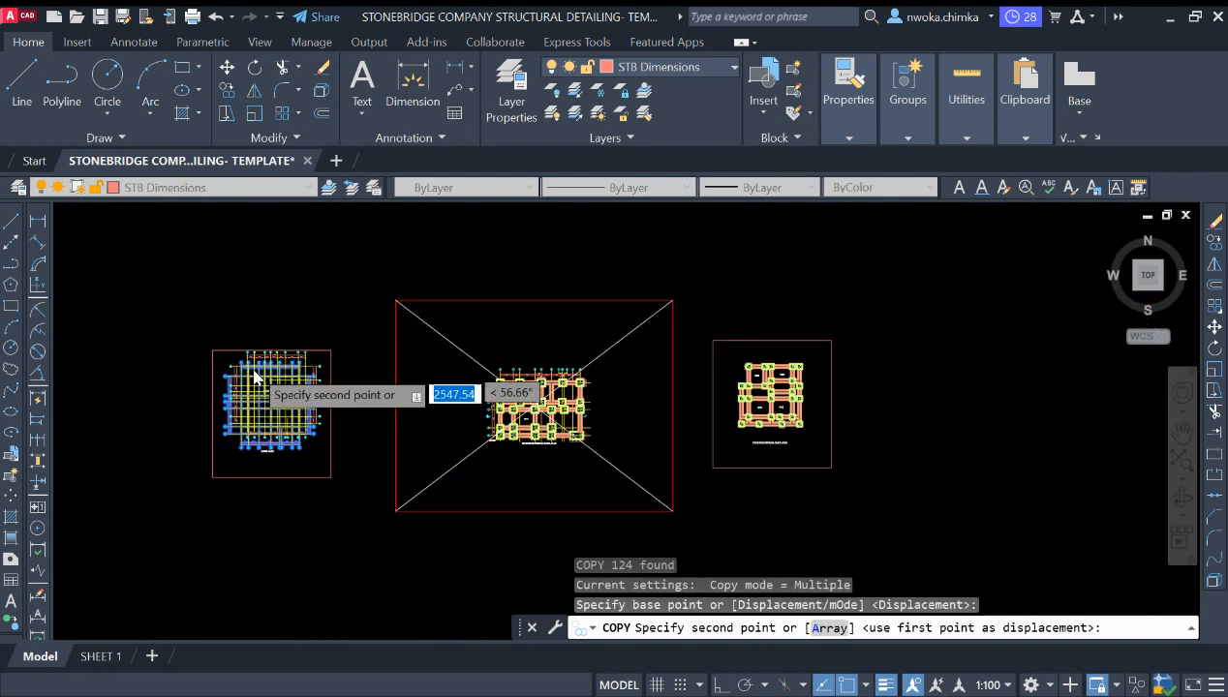
{"action": "scroll", "coordinate": [431, 368], "scroll_direction": "up", "scroll_amount": 10}
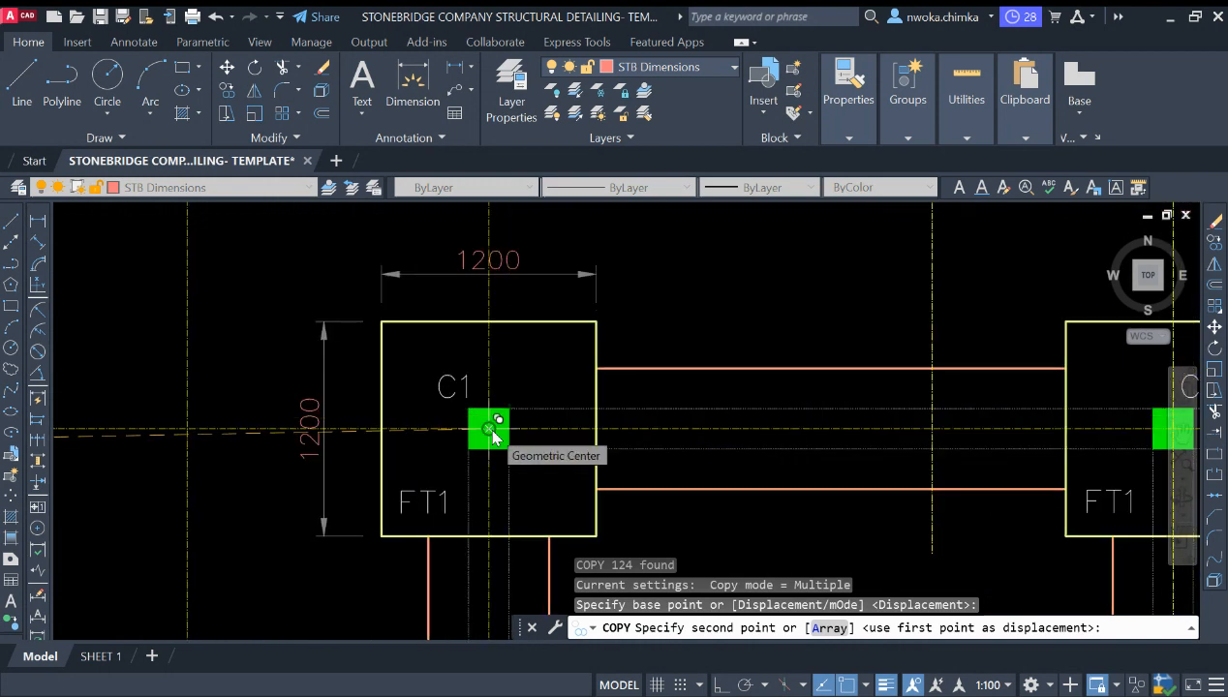
{"action": "scroll", "coordinate": [492, 433], "scroll_direction": "up", "scroll_amount": 2}
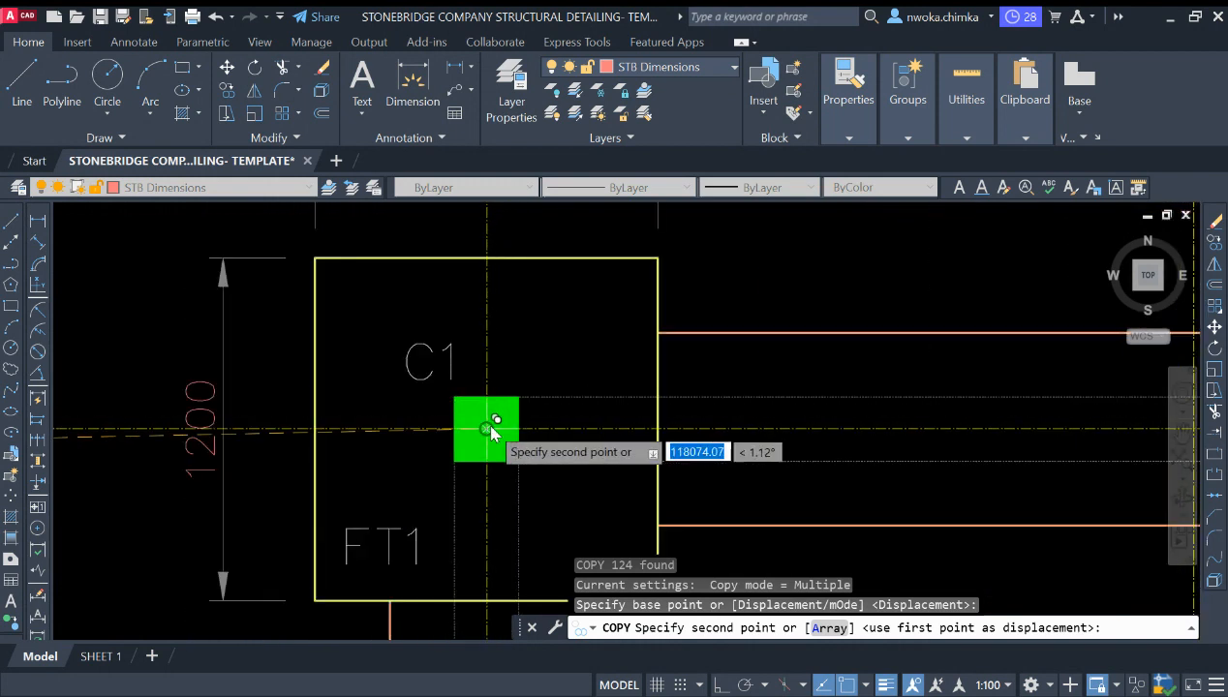
{"action": "left_click", "coordinate": [492, 432]}
{"action": "key", "text": "Escape"}
{"action": "scroll", "coordinate": [629, 416], "scroll_direction": "down", "scroll_amount": 10}
{"action": "scroll", "coordinate": [714, 387], "scroll_direction": "up", "scroll_amount": 3}
{"action": "mouse_move", "coordinate": [610, 324]}
{"action": "middle_mouse_down"}
{"action": "mouse_move", "coordinate": [502, 283]}
{"action": "mouse_move", "coordinate": [505, 306]}
{"action": "mouse_move", "coordinate": [390, 305]}
{"action": "middle_mouse_up"}
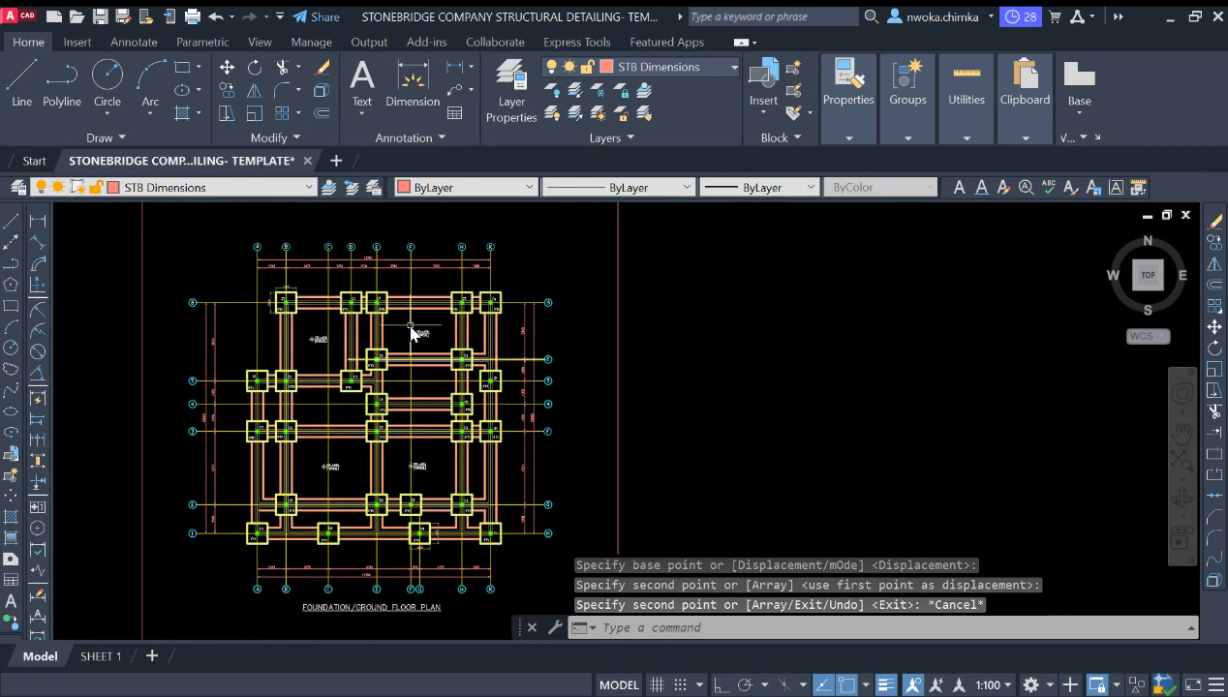
Check which layer the line at grid E uses on the reference foundation plan
{"action": "scroll", "coordinate": [388, 320], "scroll_direction": "up", "scroll_amount": 2}
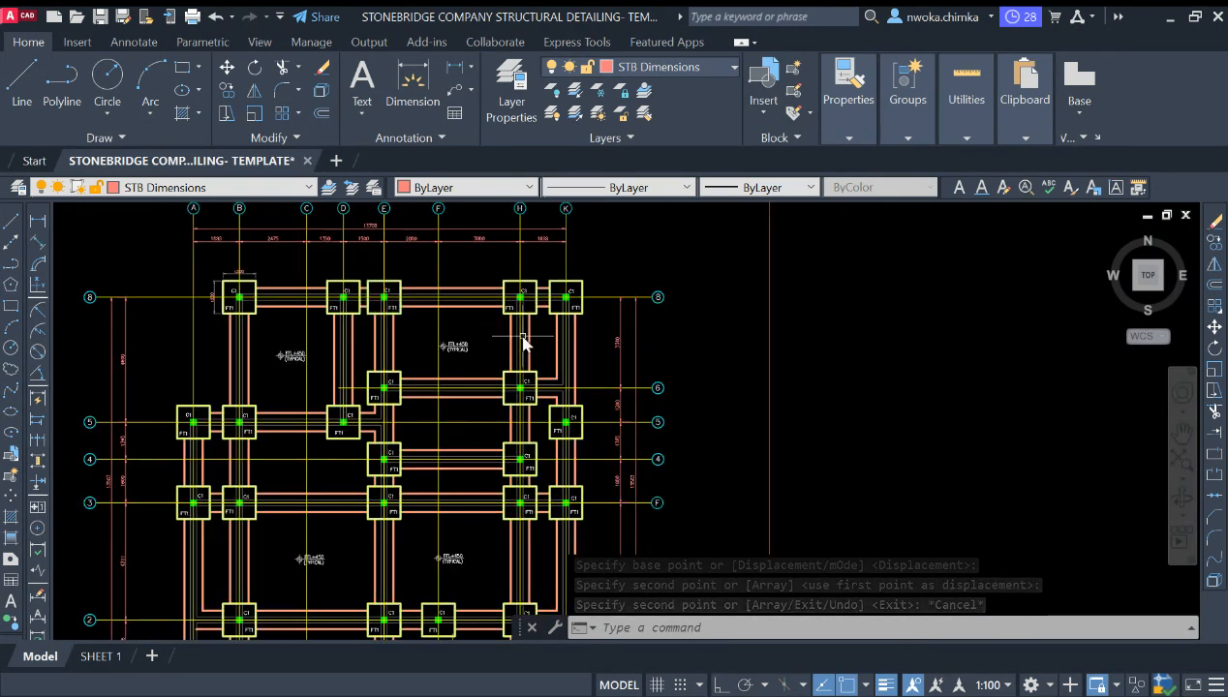
{"action": "scroll", "coordinate": [523, 341], "scroll_direction": "down", "scroll_amount": 2}
{"action": "scroll", "coordinate": [716, 315], "scroll_direction": "down", "scroll_amount": 3}
{"action": "mouse_move", "coordinate": [378, 351]}
{"action": "middle_mouse_down"}
{"action": "mouse_move", "coordinate": [559, 363]}
{"action": "mouse_move", "coordinate": [501, 360]}
{"action": "middle_mouse_up"}
{"action": "scroll", "coordinate": [388, 351], "scroll_direction": "down", "scroll_amount": 1}
{"action": "scroll", "coordinate": [502, 366], "scroll_direction": "up", "scroll_amount": 3}
{"action": "scroll", "coordinate": [528, 351], "scroll_direction": "down", "scroll_amount": 3}
{"action": "scroll", "coordinate": [776, 351], "scroll_direction": "up", "scroll_amount": 6}
{"action": "middle_click_drag", "start_coordinate": [635, 458], "coordinate": [569, 455]}
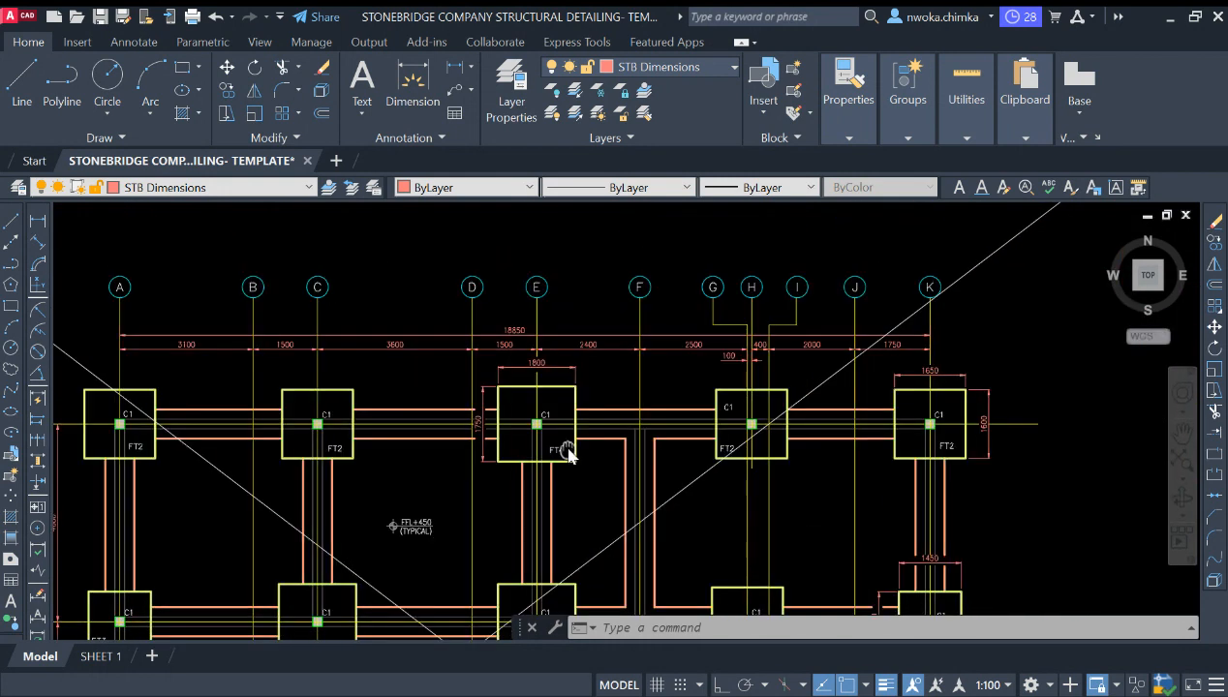
{"action": "scroll", "coordinate": [535, 293], "scroll_direction": "up", "scroll_amount": 4}
{"action": "left_click", "coordinate": [567, 312]}
{"action": "left_click", "coordinate": [524, 309]}
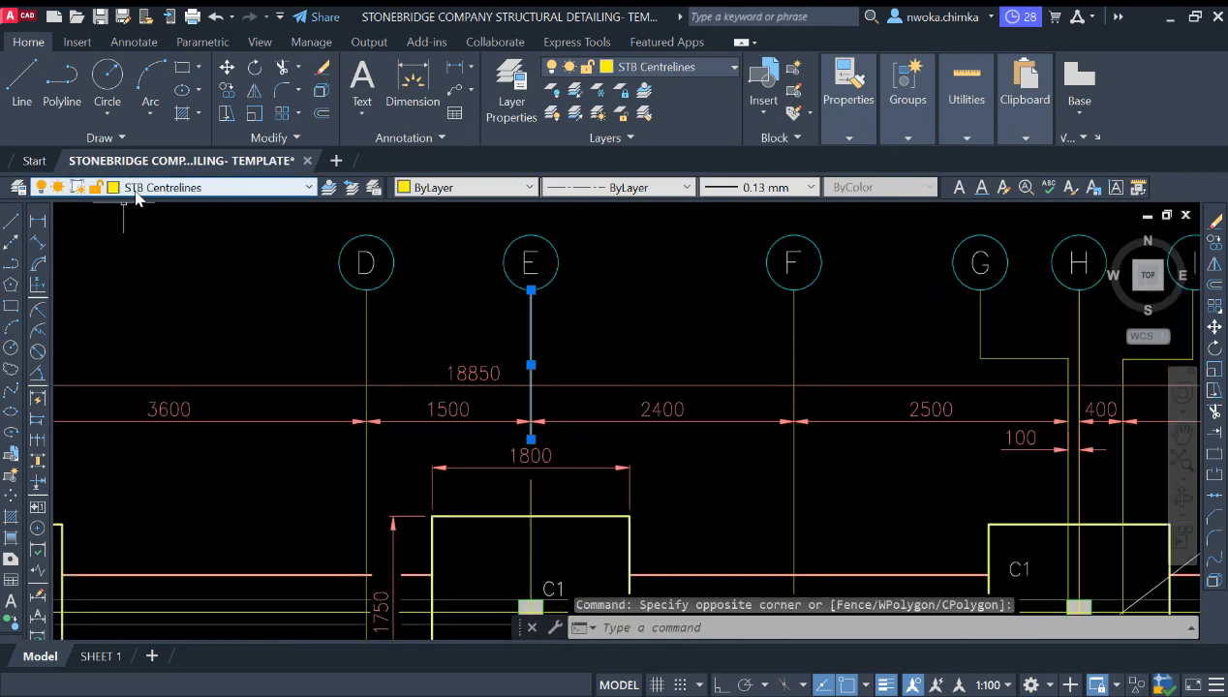
{"action": "key", "text": "Escape"}
{"action": "scroll", "coordinate": [173, 247], "scroll_direction": "down", "scroll_amount": 6}
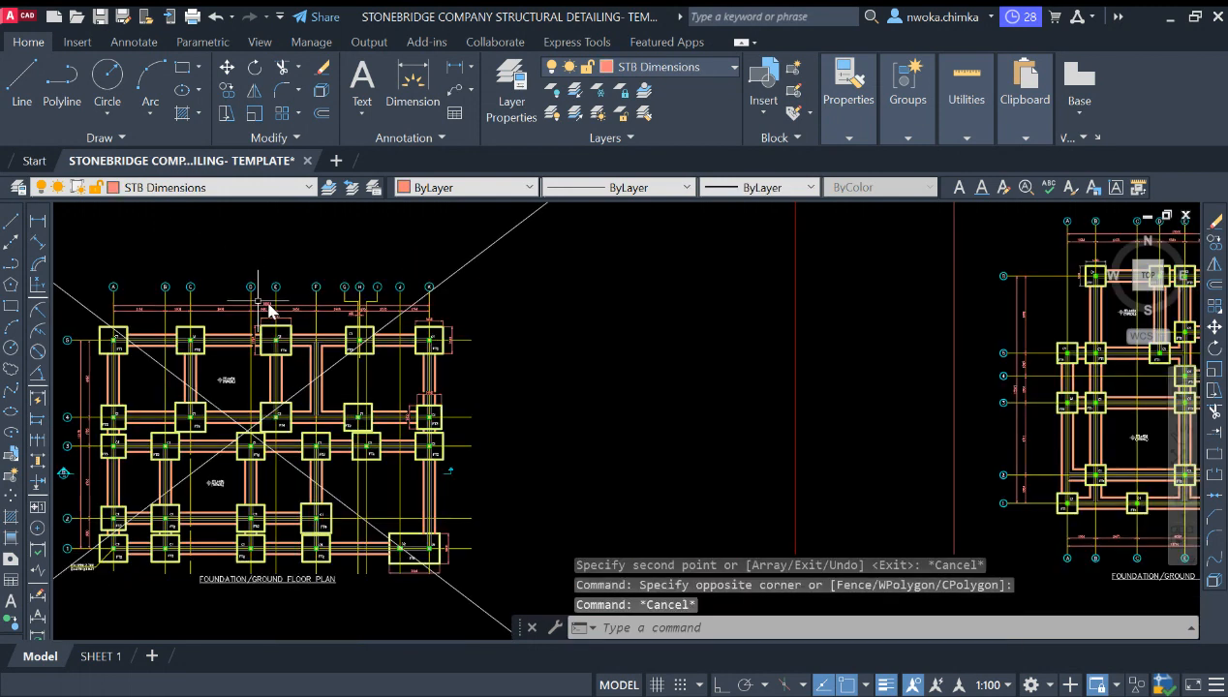
Check the grid lines above the upper footings of the new foundation plan
{"action": "scroll", "coordinate": [627, 375], "scroll_direction": "up", "scroll_amount": 4}
{"action": "scroll", "coordinate": [680, 398], "scroll_direction": "up", "scroll_amount": 2}
{"action": "left_click", "coordinate": [690, 452]}
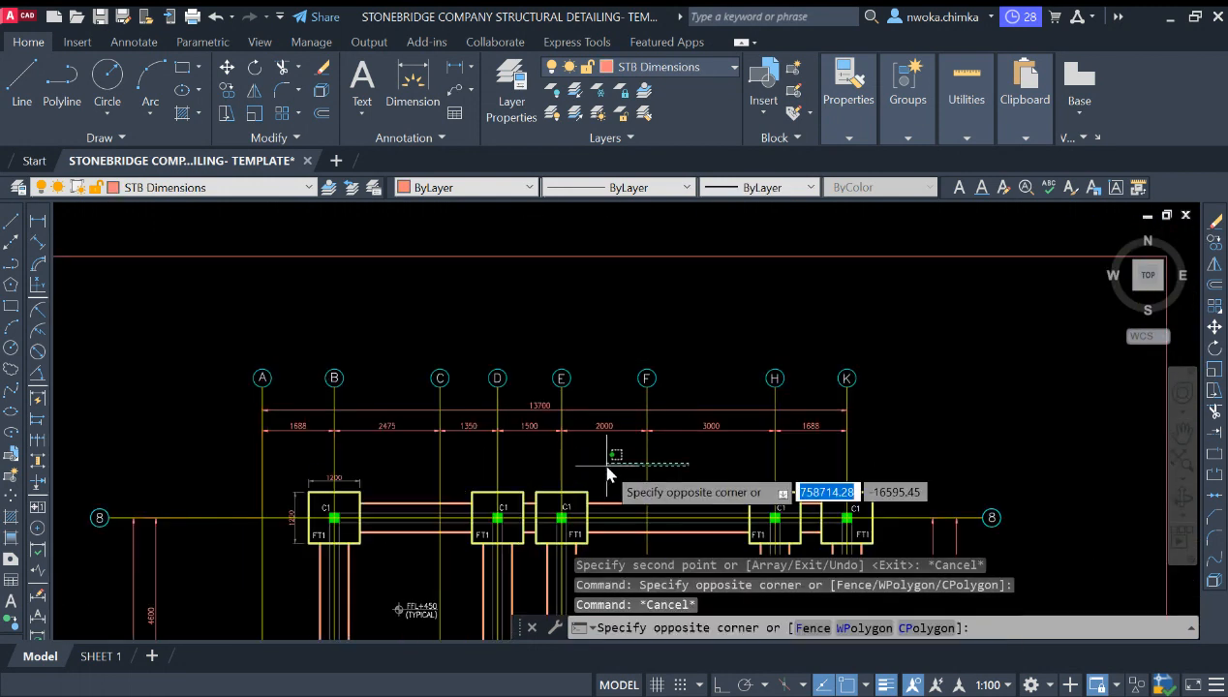
{"action": "left_click", "coordinate": [601, 460]}
{"action": "key", "text": "Escape"}
{"action": "scroll", "coordinate": [818, 373], "scroll_direction": "down", "scroll_amount": 2}
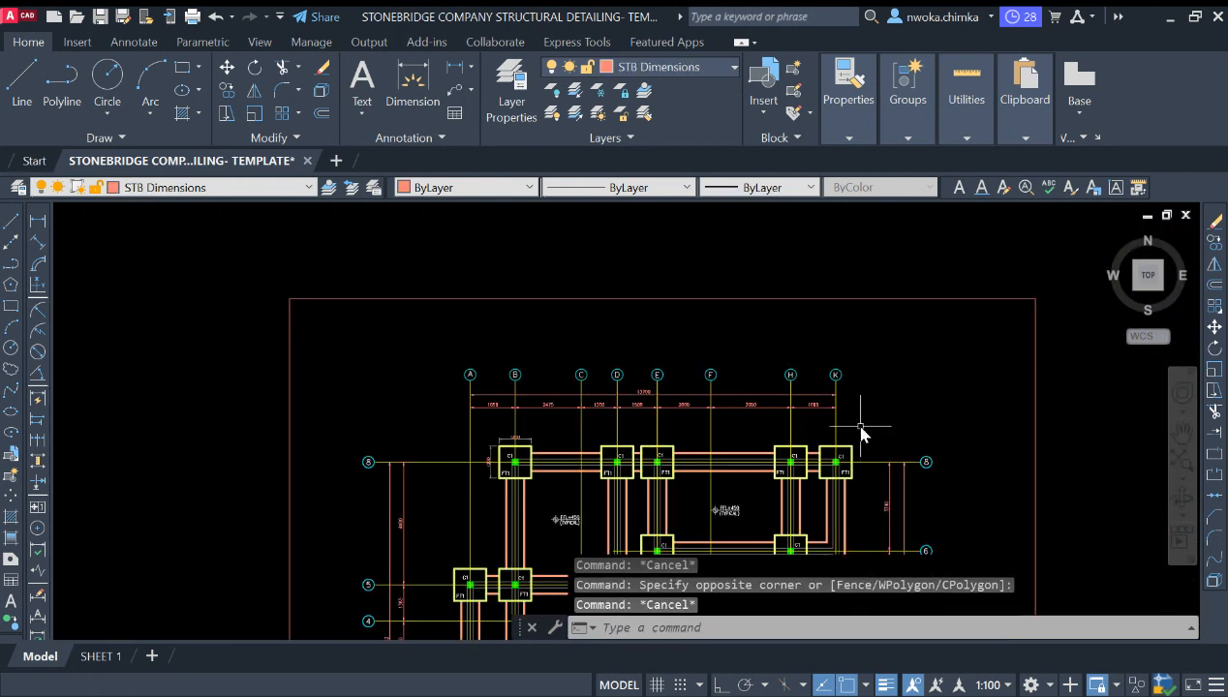
Move all vertical and horizontal grid lines of the new foundation plan to the STB Centrelines layer
{"action": "left_click", "coordinate": [860, 426]}
{"action": "left_click", "coordinate": [456, 431]}
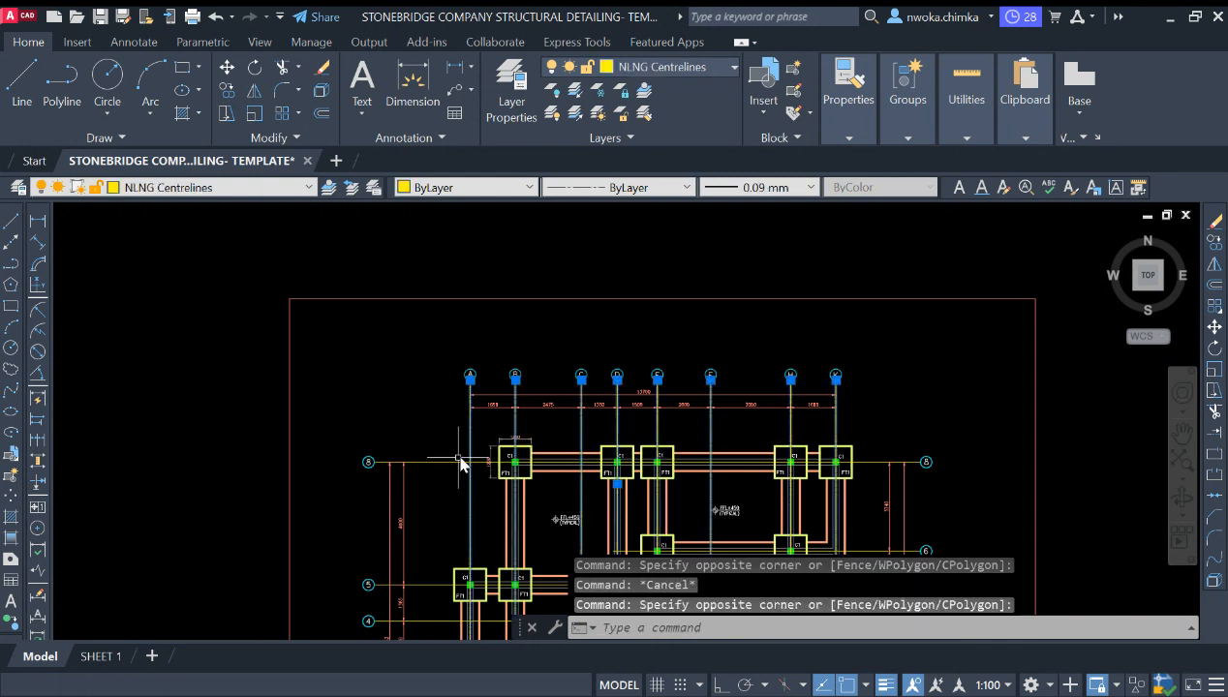
{"action": "scroll", "coordinate": [476, 263], "scroll_direction": "down", "scroll_amount": 3}
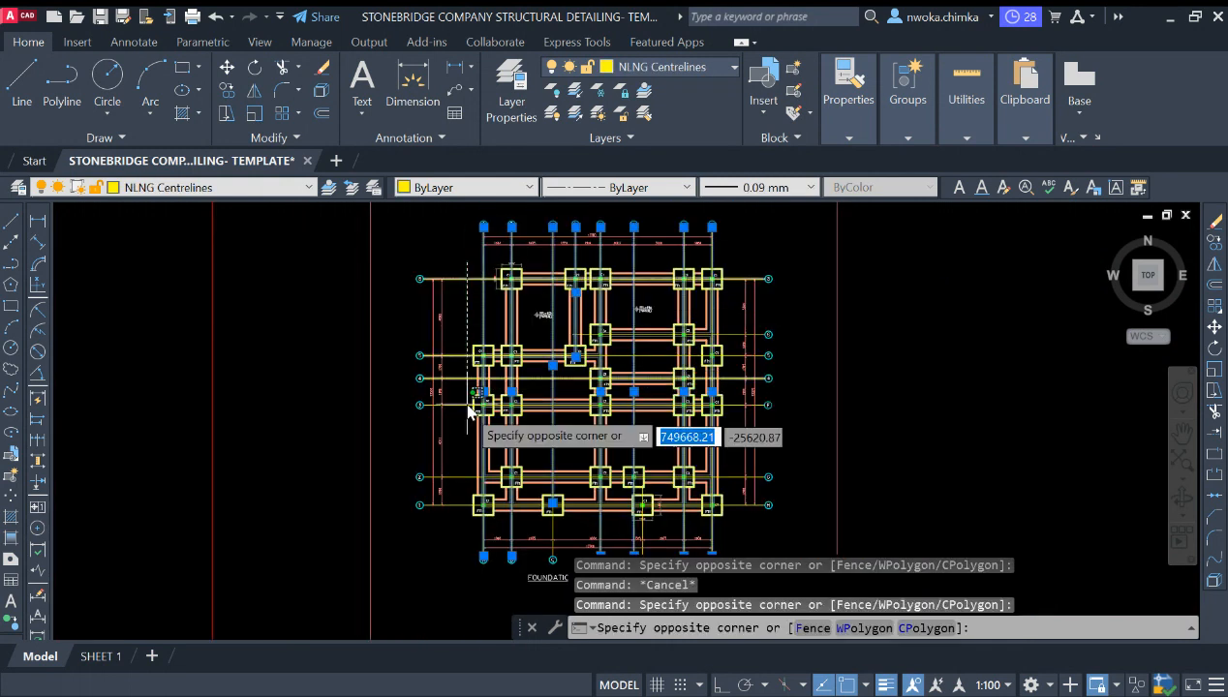
{"action": "left_click", "coordinate": [462, 513]}
{"action": "scroll", "coordinate": [591, 509], "scroll_direction": "up", "scroll_amount": 2}
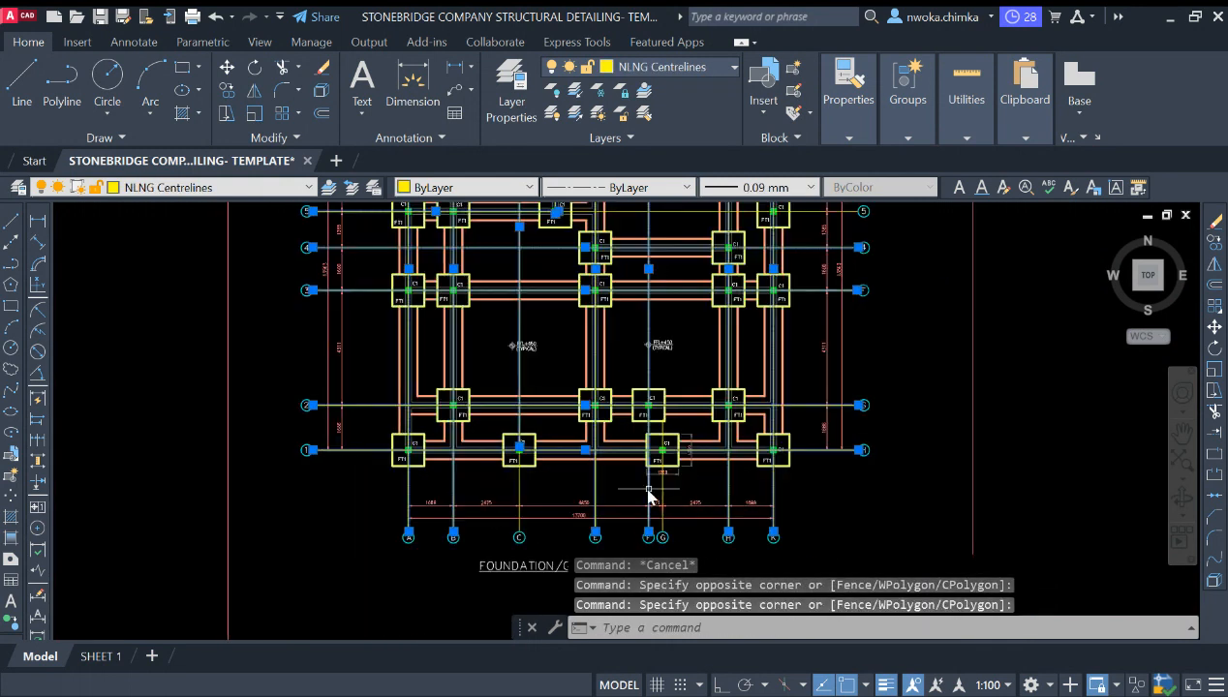
{"action": "left_click", "coordinate": [808, 481]}
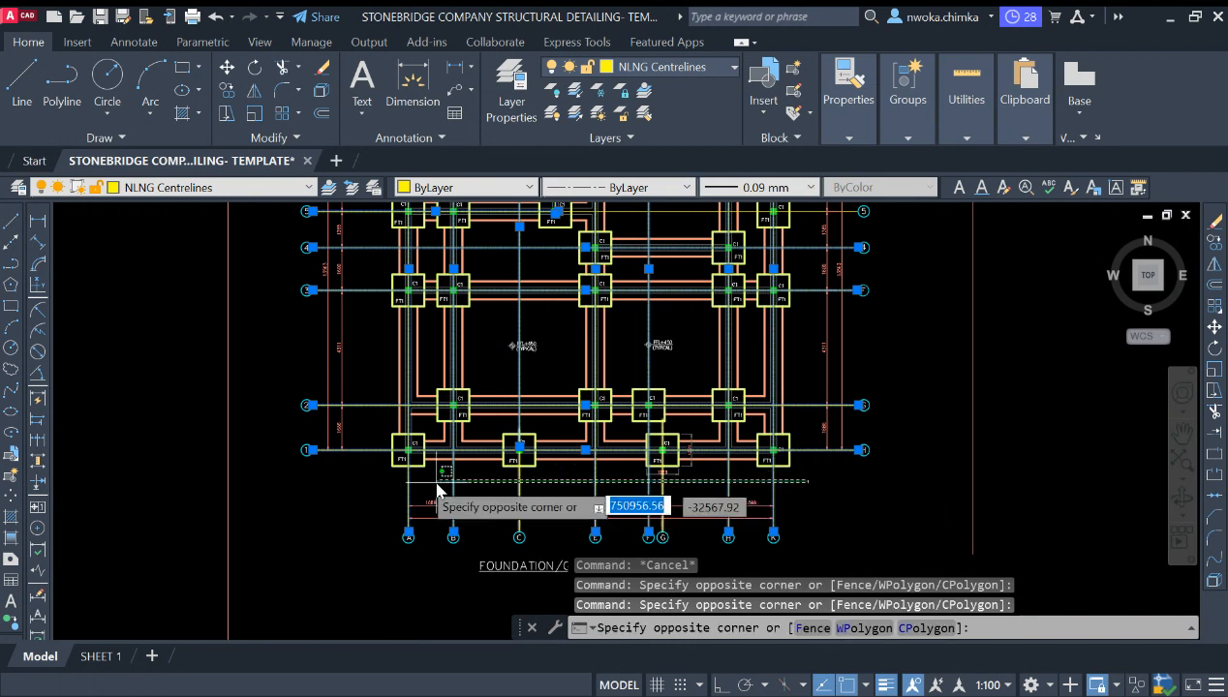
{"action": "left_click", "coordinate": [392, 488]}
{"action": "scroll", "coordinate": [739, 495], "scroll_direction": "down", "scroll_amount": 2}
{"action": "scroll", "coordinate": [784, 291], "scroll_direction": "up", "scroll_amount": 2}
{"action": "left_click", "coordinate": [776, 419]}
{"action": "left_click", "coordinate": [736, 395]}
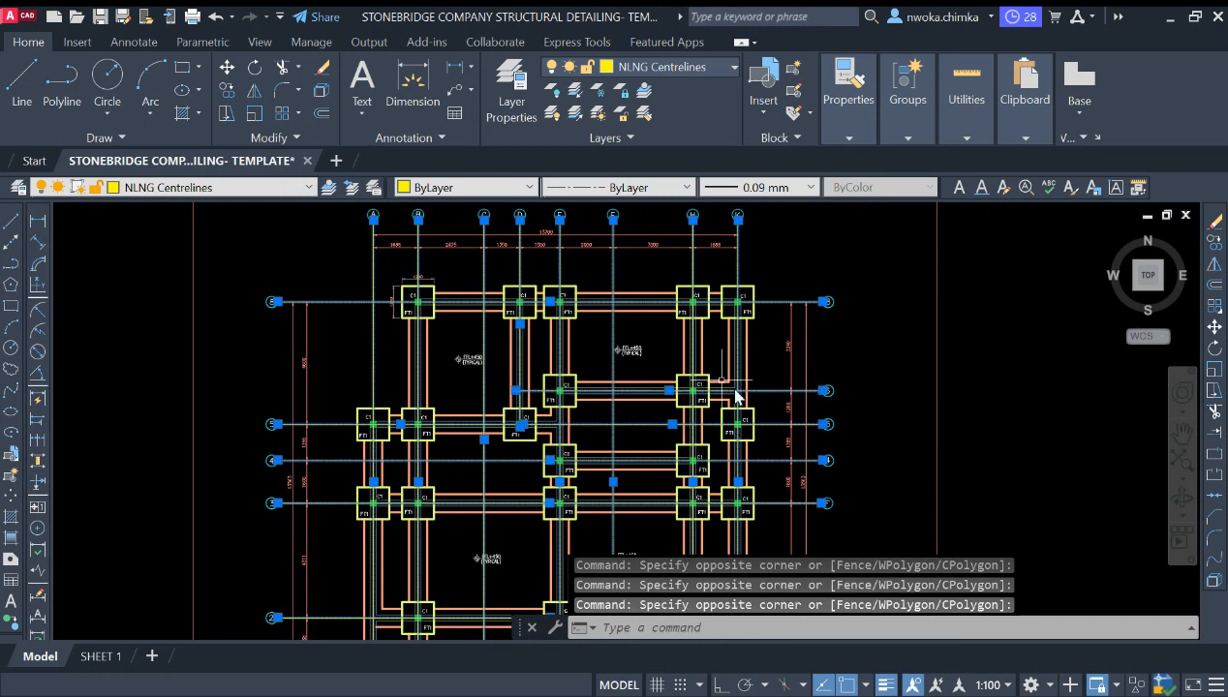
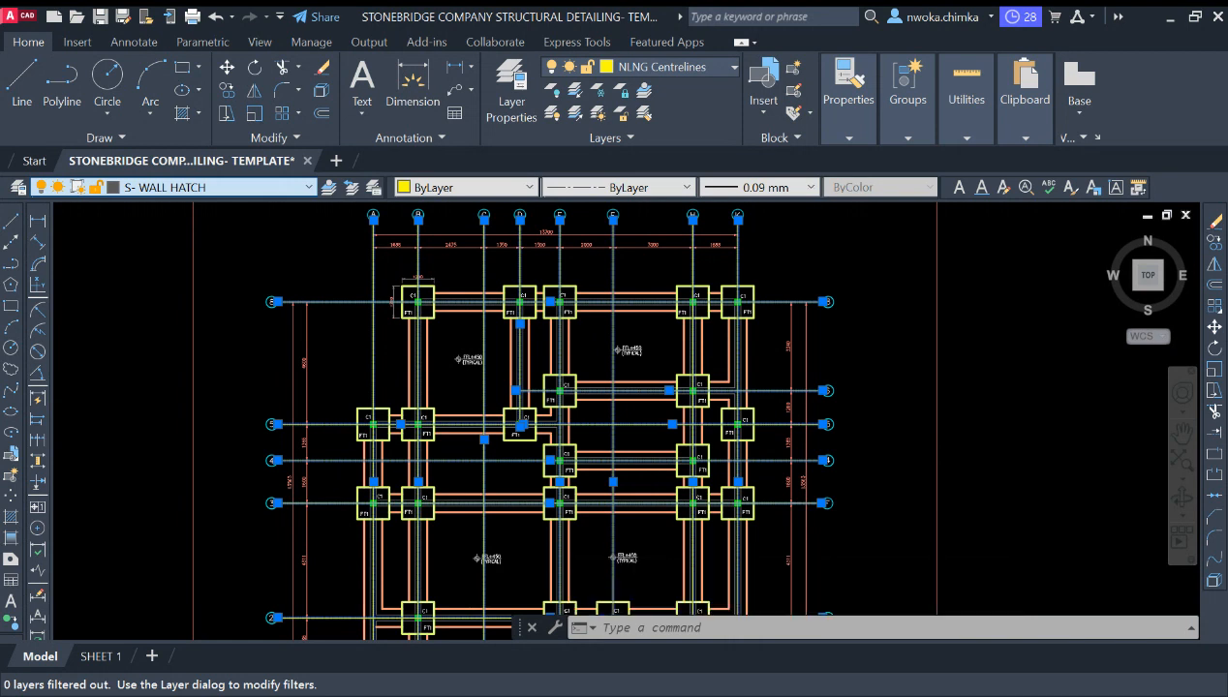
{"action": "left_click", "coordinate": [174, 388]}
{"action": "middle_click_drag", "start_coordinate": [503, 394], "coordinate": [527, 478]}
{"action": "key", "text": "Escape"}
Check the new foundation plan's upper grid lines and the layer of the circle around bubble F
{"action": "scroll", "coordinate": [633, 351], "scroll_direction": "up", "scroll_amount": 2}
{"action": "left_click", "coordinate": [674, 349]}
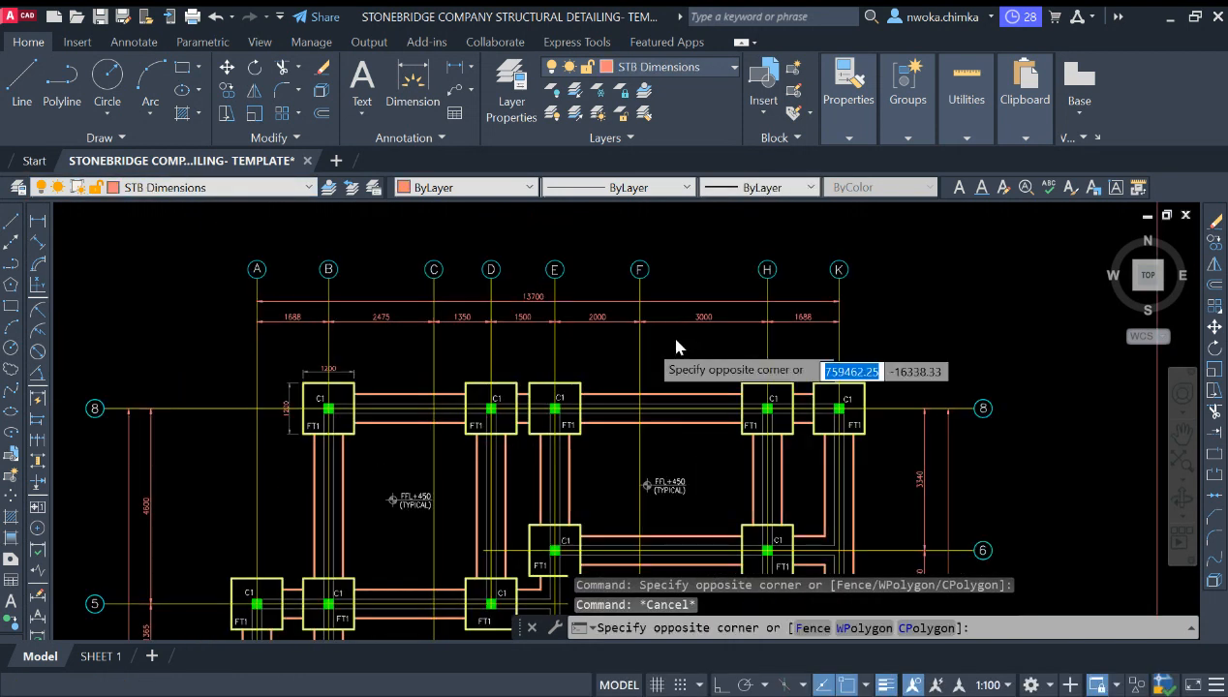
{"action": "left_click", "coordinate": [462, 348]}
{"action": "key", "text": "Escape"}
{"action": "middle_click_drag", "start_coordinate": [427, 272], "coordinate": [475, 412]}
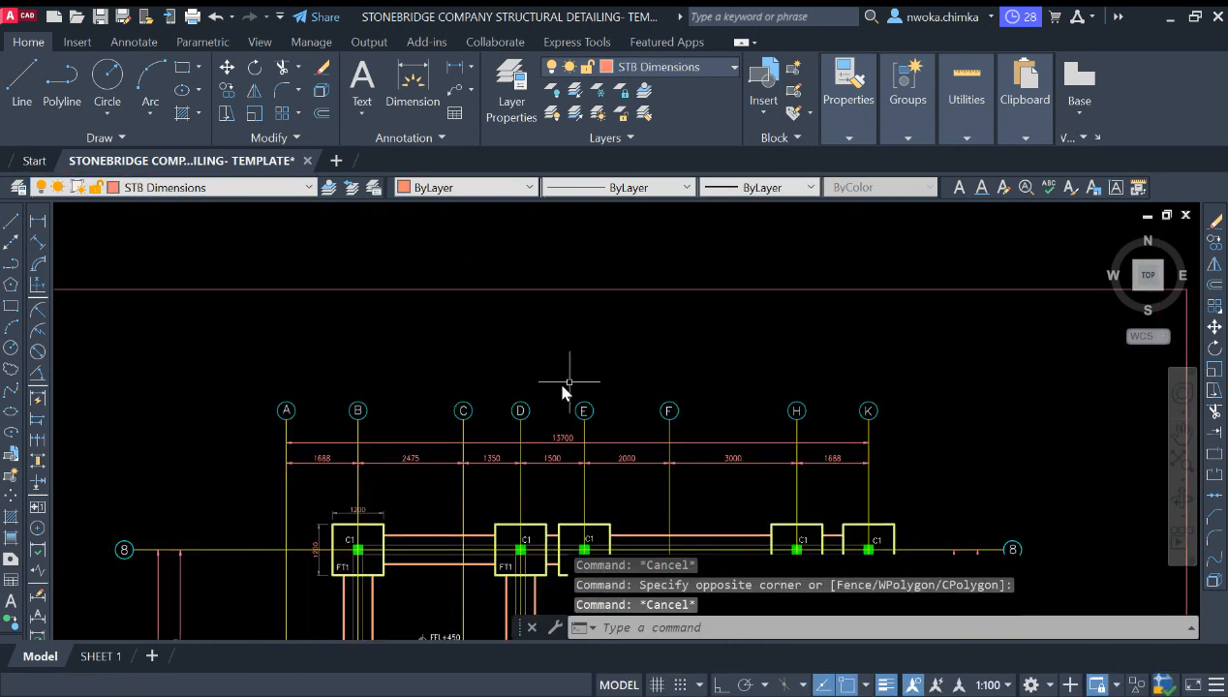
{"action": "scroll", "coordinate": [667, 395], "scroll_direction": "up", "scroll_amount": 2}
{"action": "left_click", "coordinate": [687, 413]}
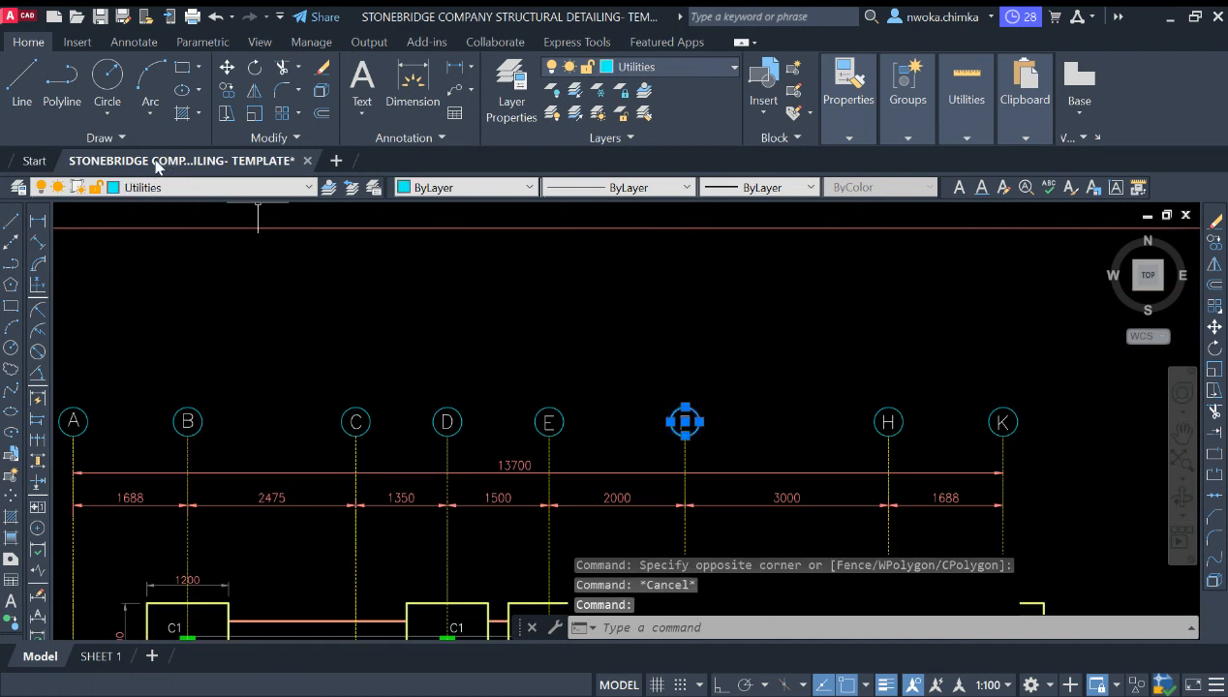
{"action": "scroll", "coordinate": [720, 273], "scroll_direction": "down", "scroll_amount": 4}
{"action": "key", "text": "Escape"}
Check the layer of the circle around bubble K on the reference foundation plan
{"action": "scroll", "coordinate": [566, 328], "scroll_direction": "down", "scroll_amount": 2}
{"action": "middle_click_drag", "start_coordinate": [184, 331], "coordinate": [627, 312]}
{"action": "scroll", "coordinate": [308, 351], "scroll_direction": "up", "scroll_amount": 4}
{"action": "scroll", "coordinate": [320, 383], "scroll_direction": "up", "scroll_amount": 2}
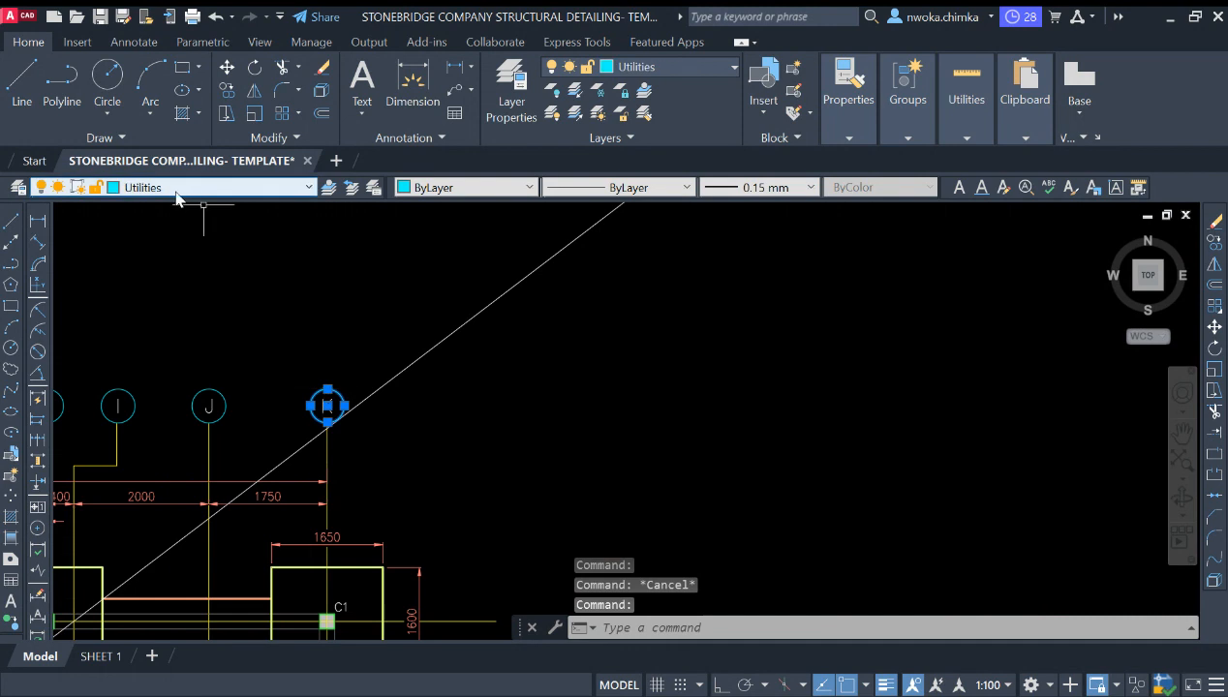
{"action": "key", "text": "Escape"}
Compare the layer of the letter K on the reference plan with that of the letter A on the new plan
{"action": "scroll", "coordinate": [364, 263], "scroll_direction": "down", "scroll_amount": 3}
{"action": "middle_click_drag", "start_coordinate": [425, 291], "coordinate": [442, 347]}
{"action": "scroll", "coordinate": [310, 330], "scroll_direction": "up", "scroll_amount": 5}
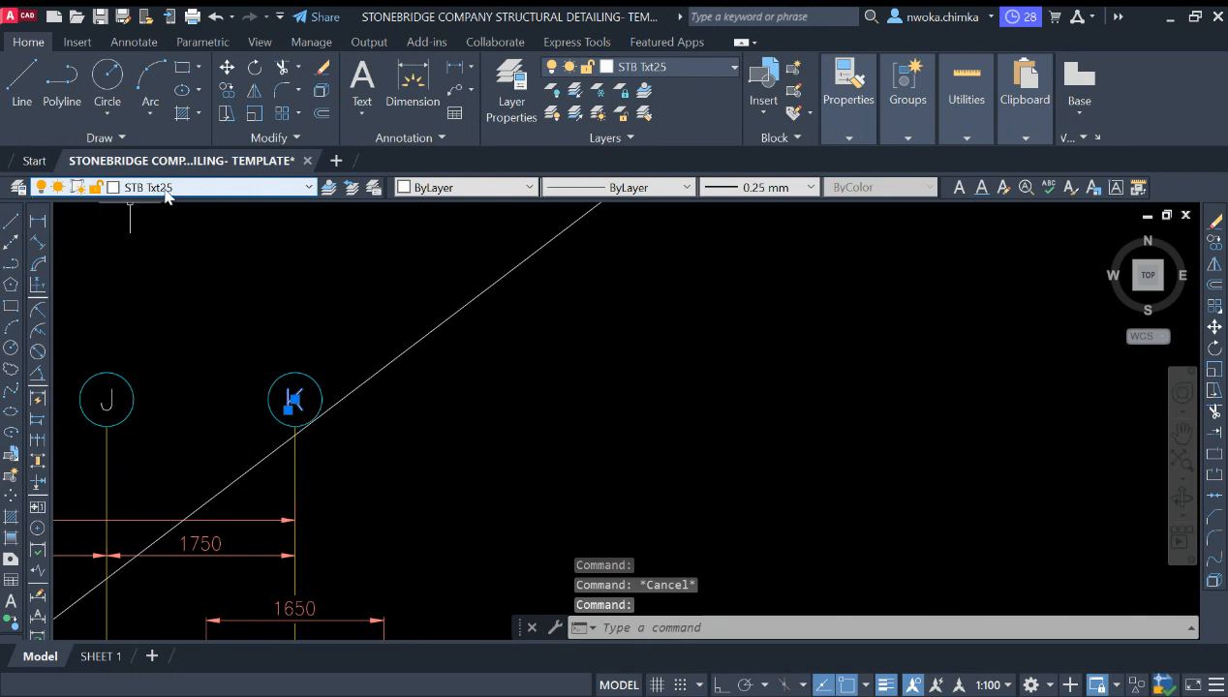
{"action": "key", "text": "Escape"}
{"action": "scroll", "coordinate": [246, 331], "scroll_direction": "down", "scroll_amount": 6}
{"action": "scroll", "coordinate": [492, 330], "scroll_direction": "down", "scroll_amount": 4}
{"action": "middle_click_drag", "start_coordinate": [720, 360], "coordinate": [433, 400]}
{"action": "scroll", "coordinate": [532, 319], "scroll_direction": "up", "scroll_amount": 7}
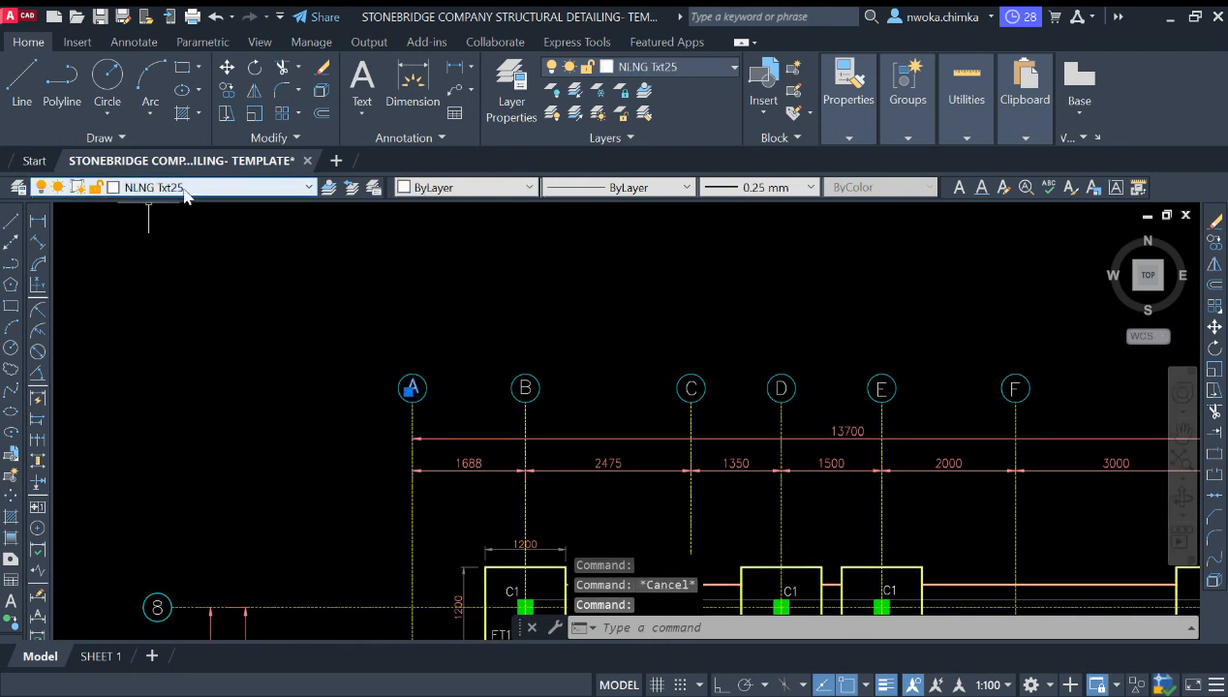
{"action": "key", "text": "Escape"}
Select the letters A to K inside the grid bubbles along the new foundation plan's upper side
{"action": "scroll", "coordinate": [348, 350], "scroll_direction": "down", "scroll_amount": 5}
{"action": "left_click", "coordinate": [335, 331]}
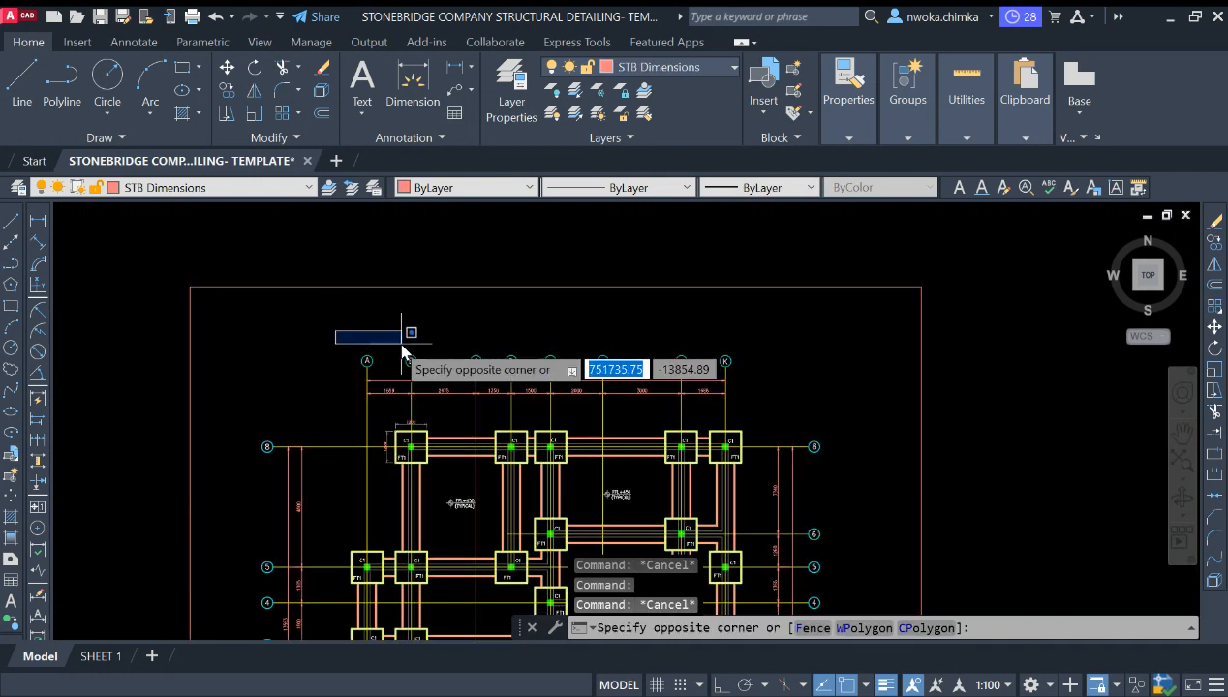
{"action": "left_click", "coordinate": [750, 358]}
Add the numbers 8 to 1 inside the grid bubbles along the plan's left side to the selection
{"action": "scroll", "coordinate": [397, 368], "scroll_direction": "up", "scroll_amount": 5}
{"action": "scroll", "coordinate": [624, 310], "scroll_direction": "down", "scroll_amount": 5}
{"action": "scroll", "coordinate": [475, 348], "scroll_direction": "up", "scroll_amount": 5}
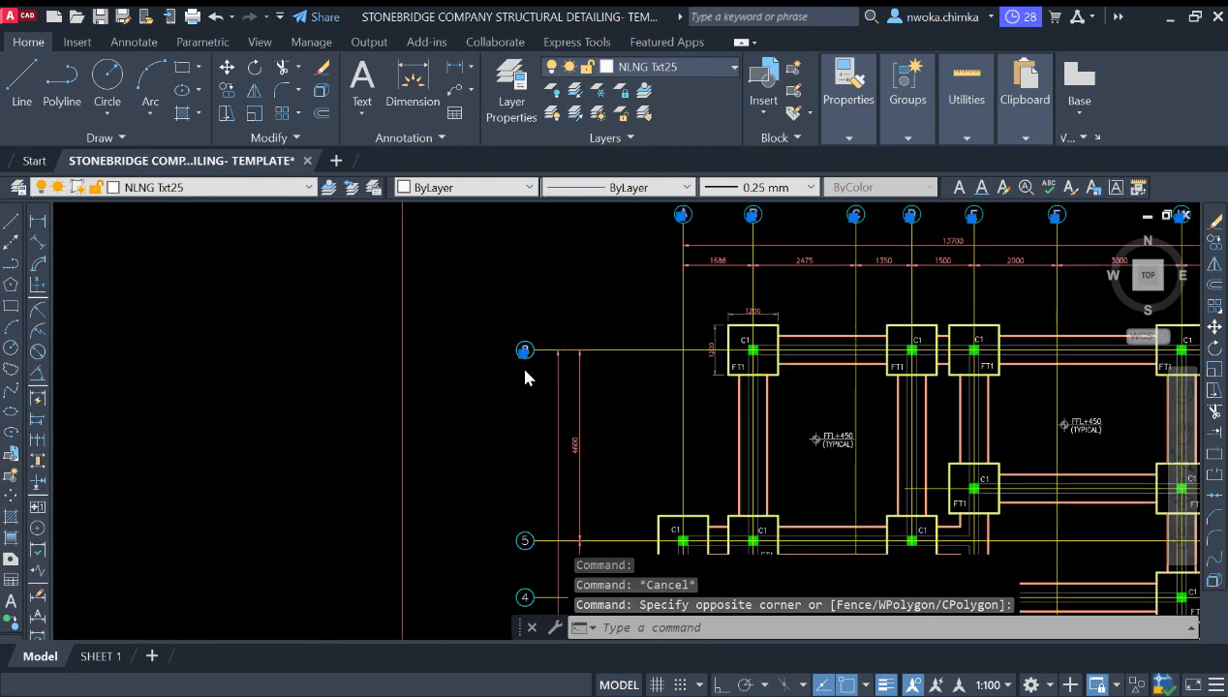
{"action": "middle_click_drag", "start_coordinate": [527, 358], "coordinate": [518, 279]}
{"action": "left_click", "coordinate": [517, 452]}
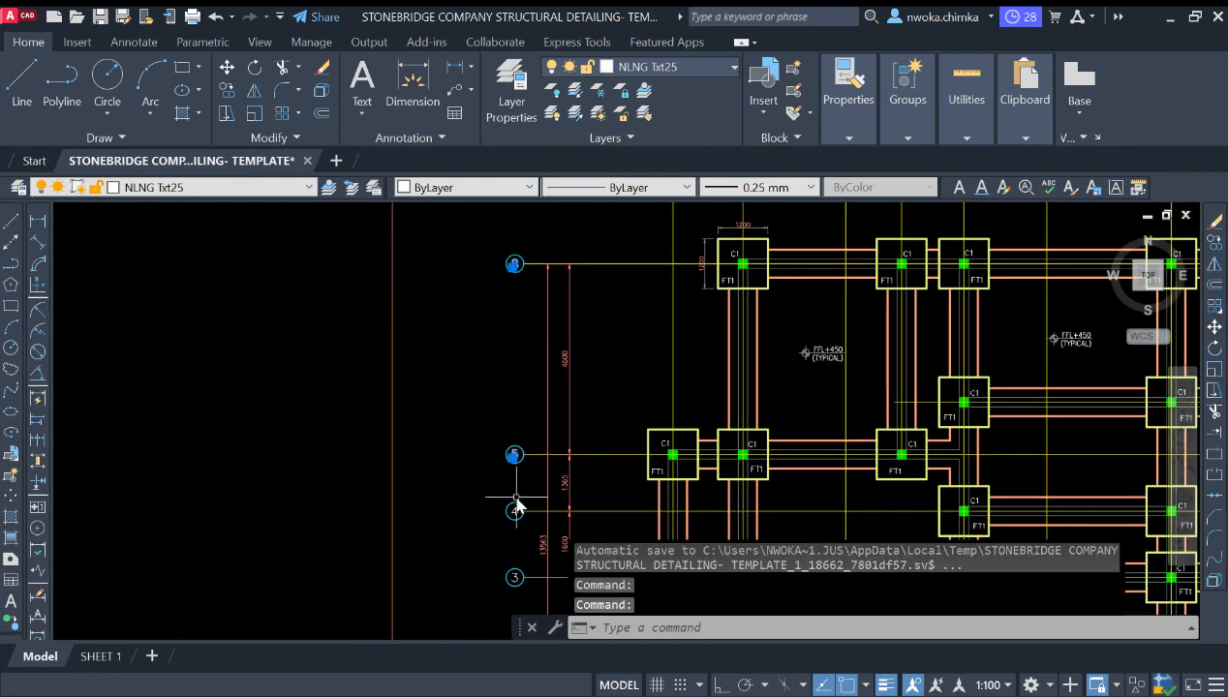
{"action": "scroll", "coordinate": [504, 416], "scroll_direction": "down", "scroll_amount": 3}
{"action": "scroll", "coordinate": [519, 426], "scroll_direction": "up", "scroll_amount": 3}
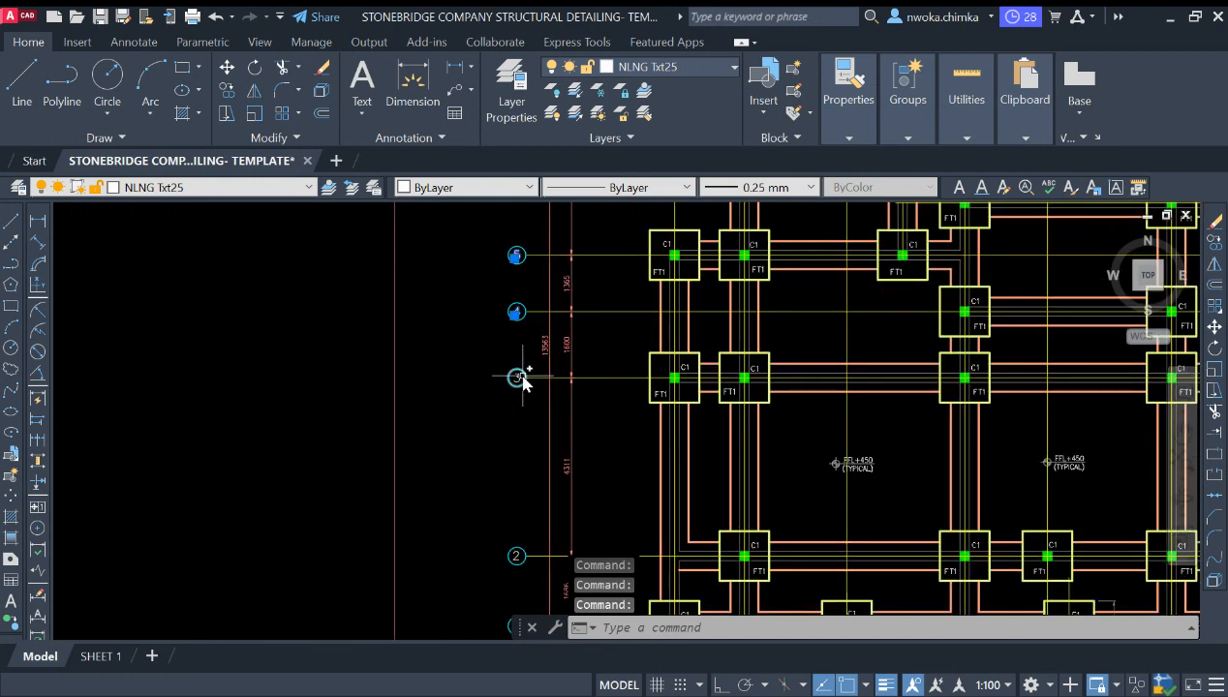
{"action": "scroll", "coordinate": [499, 450], "scroll_direction": "up", "scroll_amount": 2}
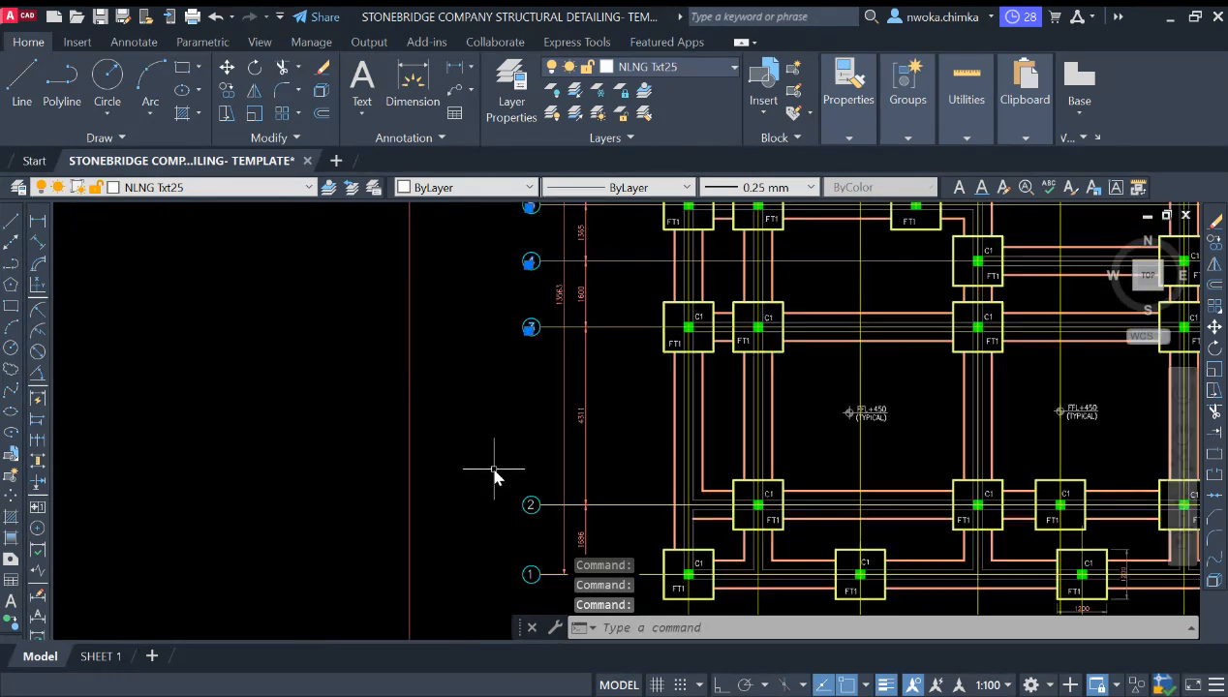
{"action": "scroll", "coordinate": [492, 450], "scroll_direction": "down", "scroll_amount": 2}
{"action": "scroll", "coordinate": [511, 537], "scroll_direction": "up", "scroll_amount": 2}
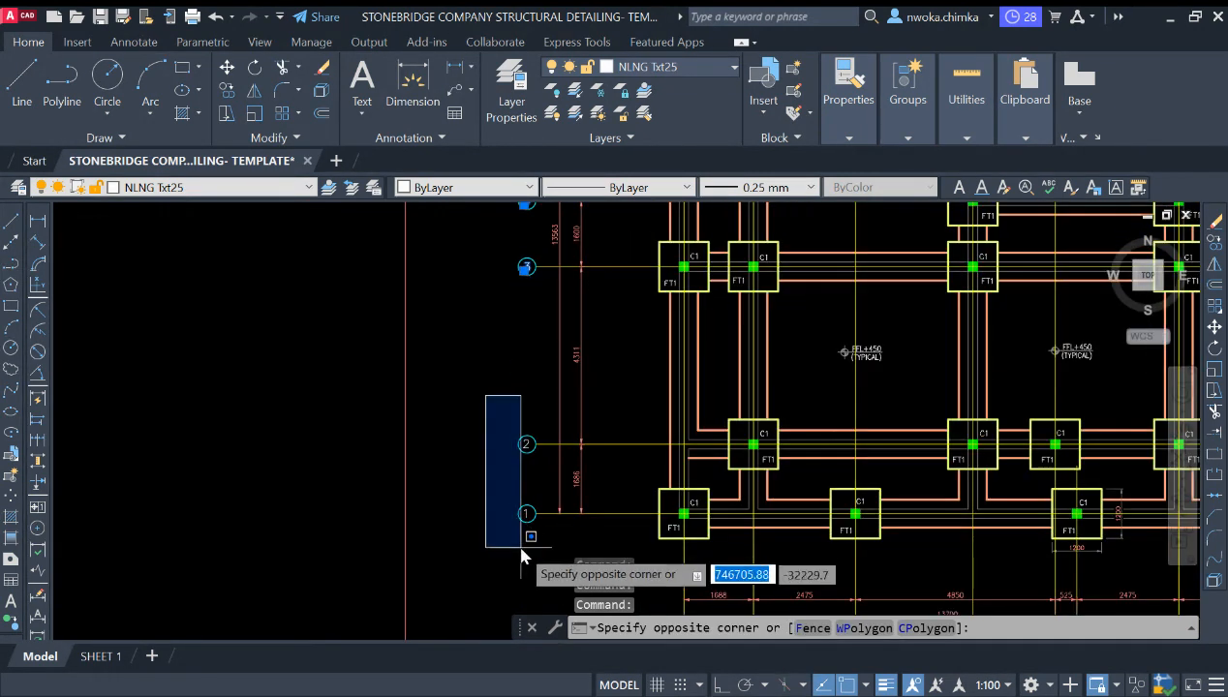
{"action": "left_click", "coordinate": [529, 556]}
{"action": "scroll", "coordinate": [559, 493], "scroll_direction": "down", "scroll_amount": 3}
Add the letters A to K inside the grid bubbles along the plan's lower side to the selection
{"action": "scroll", "coordinate": [416, 343], "scroll_direction": "up", "scroll_amount": 5}
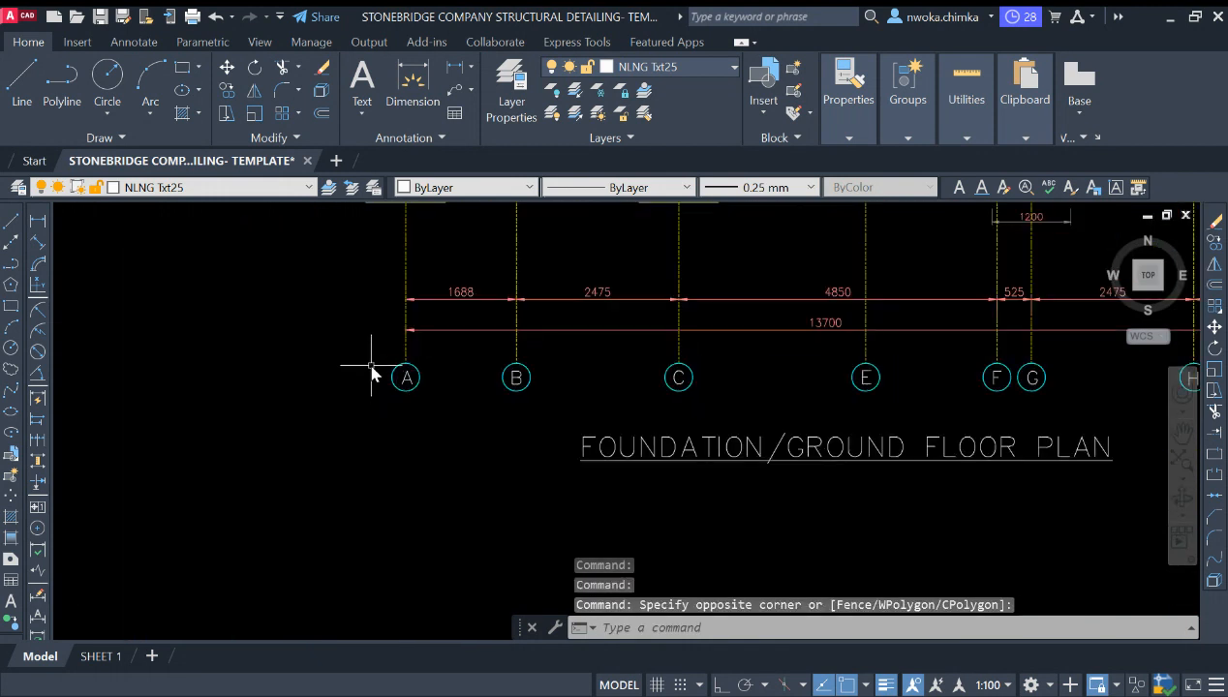
{"action": "left_click", "coordinate": [518, 418]}
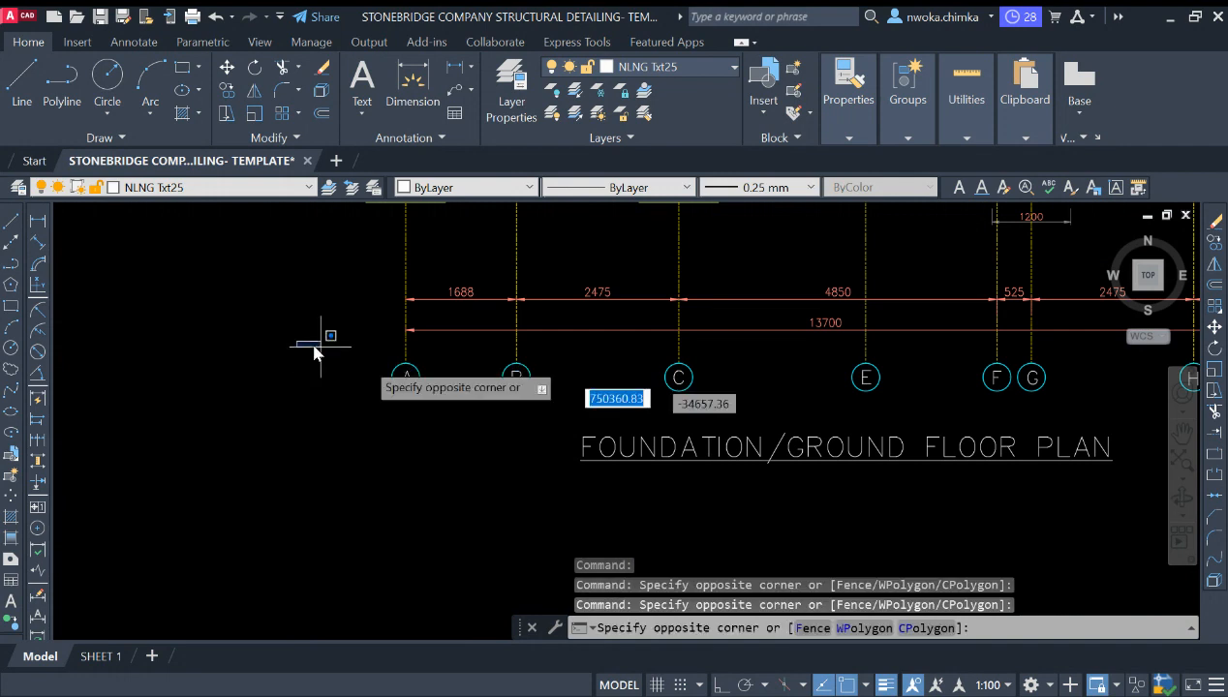
{"action": "left_click", "coordinate": [297, 341]}
{"action": "left_click", "coordinate": [368, 376]}
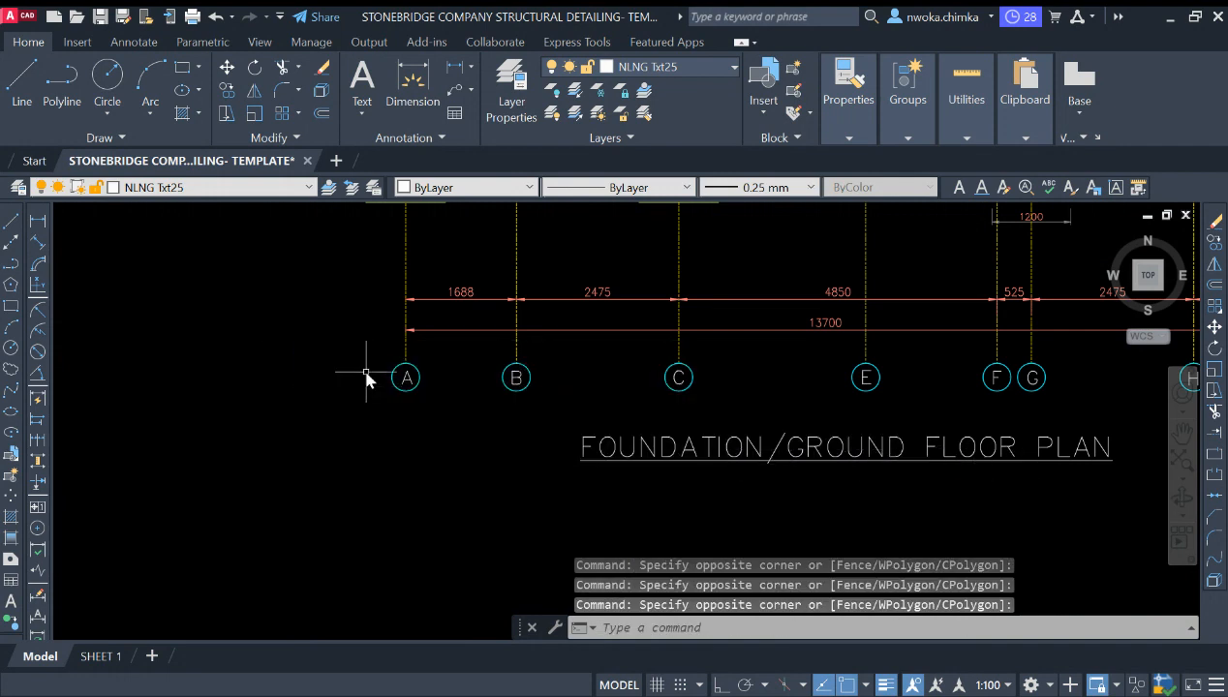
{"action": "scroll", "coordinate": [370, 373], "scroll_direction": "up", "scroll_amount": 2}
{"action": "left_click", "coordinate": [370, 367]}
{"action": "scroll", "coordinate": [314, 370], "scroll_direction": "down", "scroll_amount": 4}
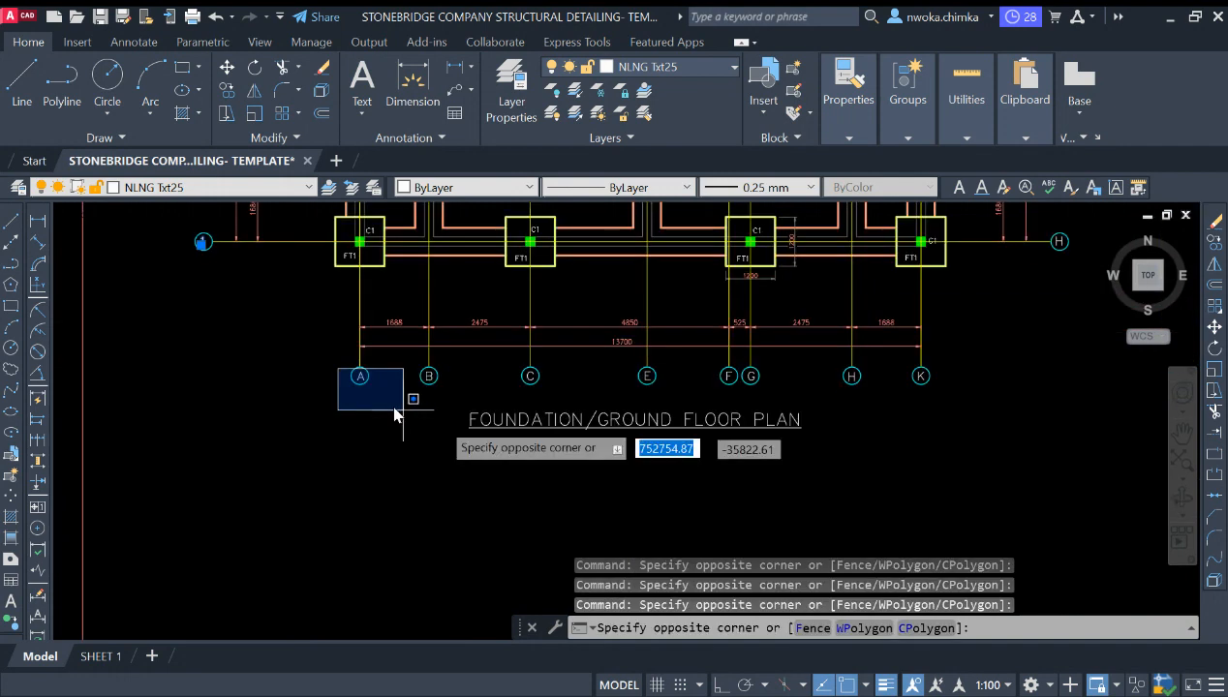
{"action": "left_click", "coordinate": [937, 399]}
{"action": "scroll", "coordinate": [932, 397], "scroll_direction": "down", "scroll_amount": 4}
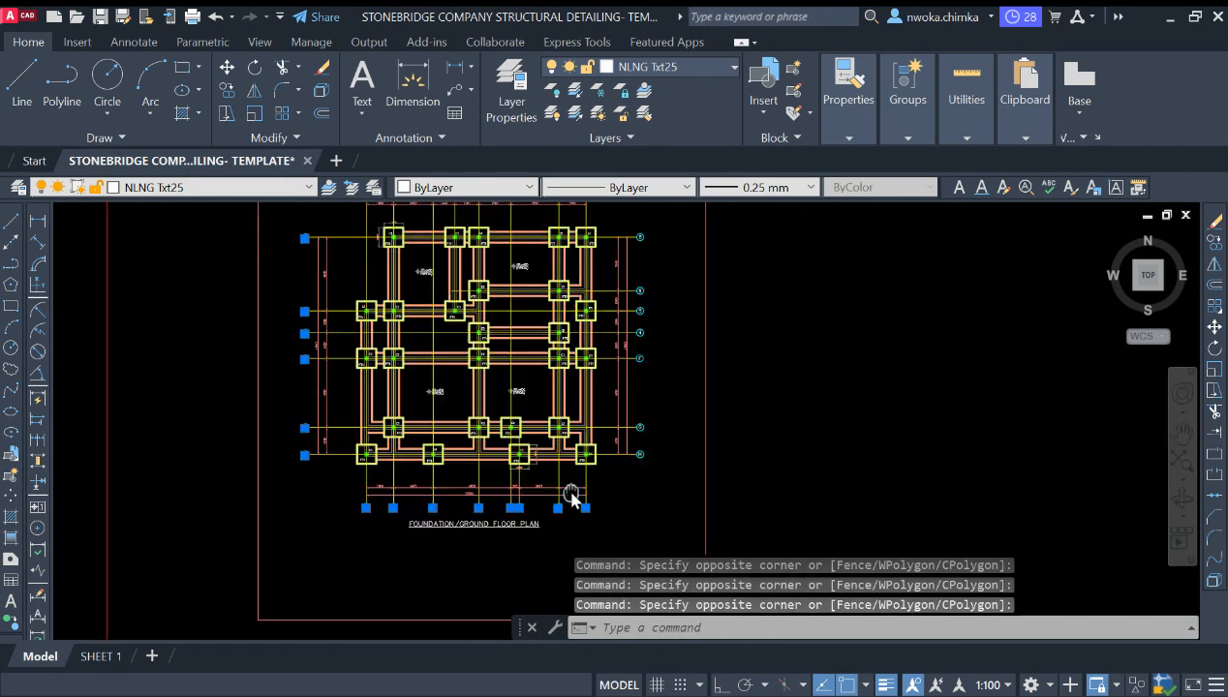
Add the labels in the right-side grid bubbles and move all selected bubble labels to the STB Txt25 layer
{"action": "scroll", "coordinate": [619, 279], "scroll_direction": "up", "scroll_amount": 5}
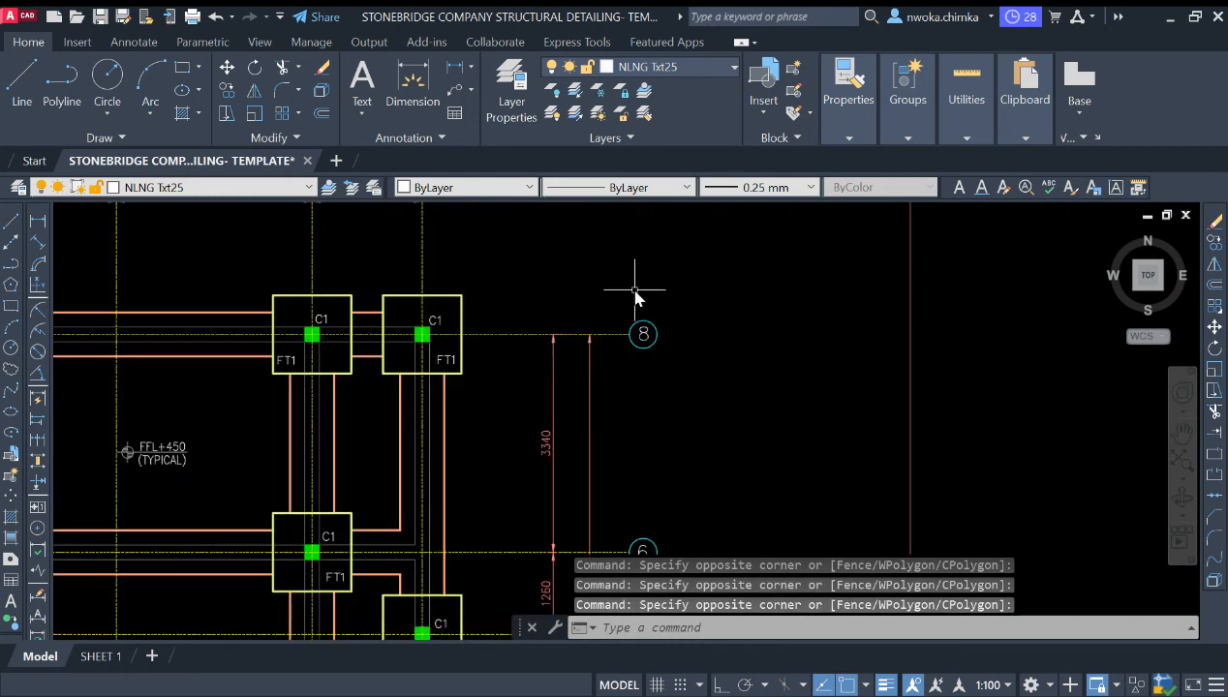
{"action": "left_click", "coordinate": [634, 289]}
{"action": "scroll", "coordinate": [649, 279], "scroll_direction": "down", "scroll_amount": 5}
{"action": "scroll", "coordinate": [686, 426], "scroll_direction": "down", "scroll_amount": 2}
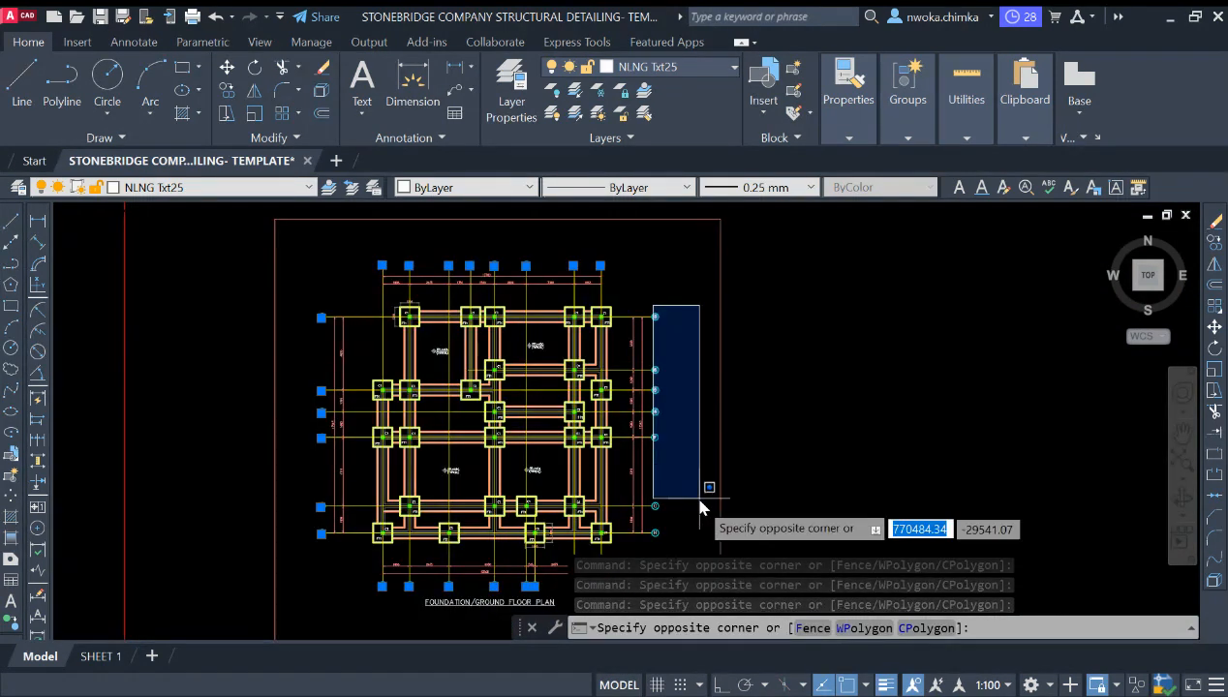
{"action": "left_click", "coordinate": [697, 546]}
{"action": "scroll", "coordinate": [663, 498], "scroll_direction": "up", "scroll_amount": 5}
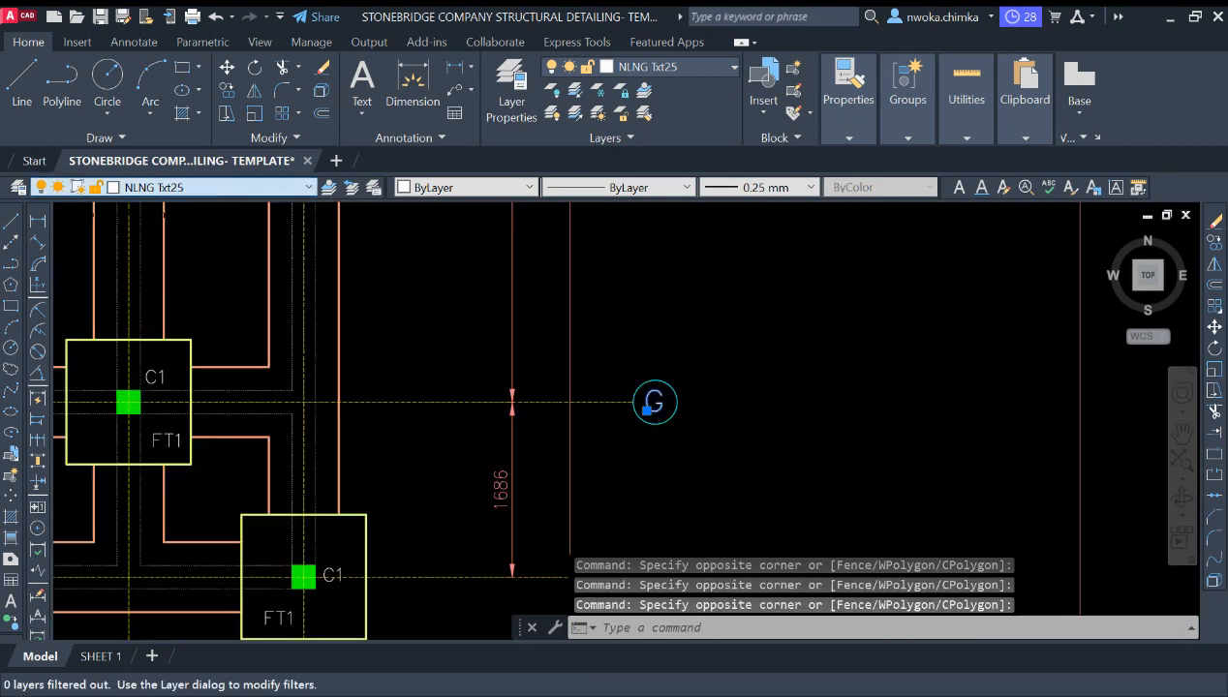
{"action": "key", "text": "s"}
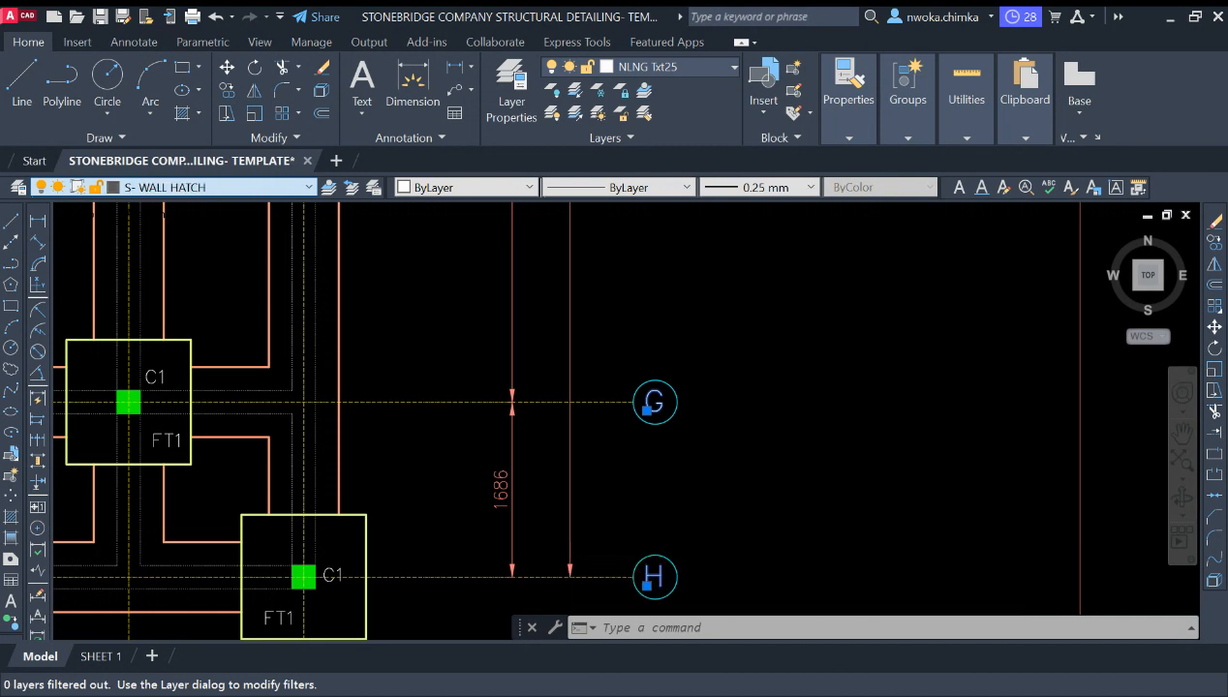
{"action": "left_click", "coordinate": [175, 465]}
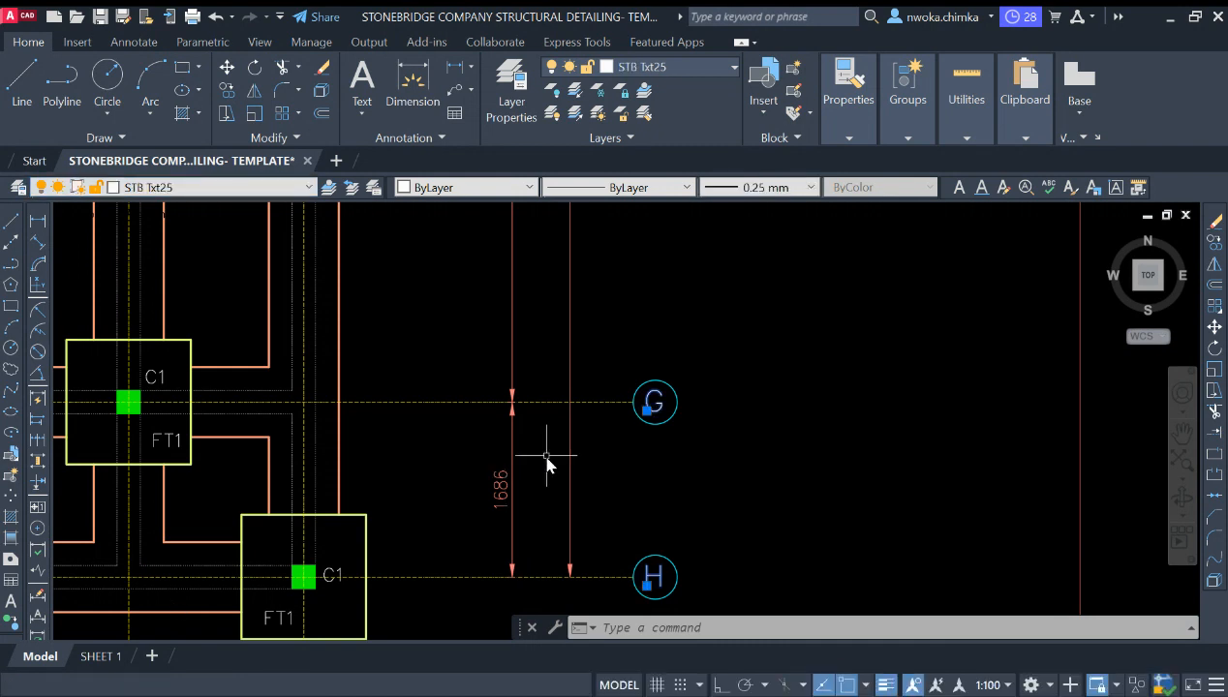
{"action": "key", "text": "Escape"}
Clear the label selection and check which layer the new foundation plan's right-side dimensions are on
{"action": "scroll", "coordinate": [570, 443], "scroll_direction": "down", "scroll_amount": 1}
{"action": "scroll", "coordinate": [624, 408], "scroll_direction": "up", "scroll_amount": 1}
{"action": "left_click", "coordinate": [641, 406]}
{"action": "scroll", "coordinate": [716, 407], "scroll_direction": "down", "scroll_amount": 5}
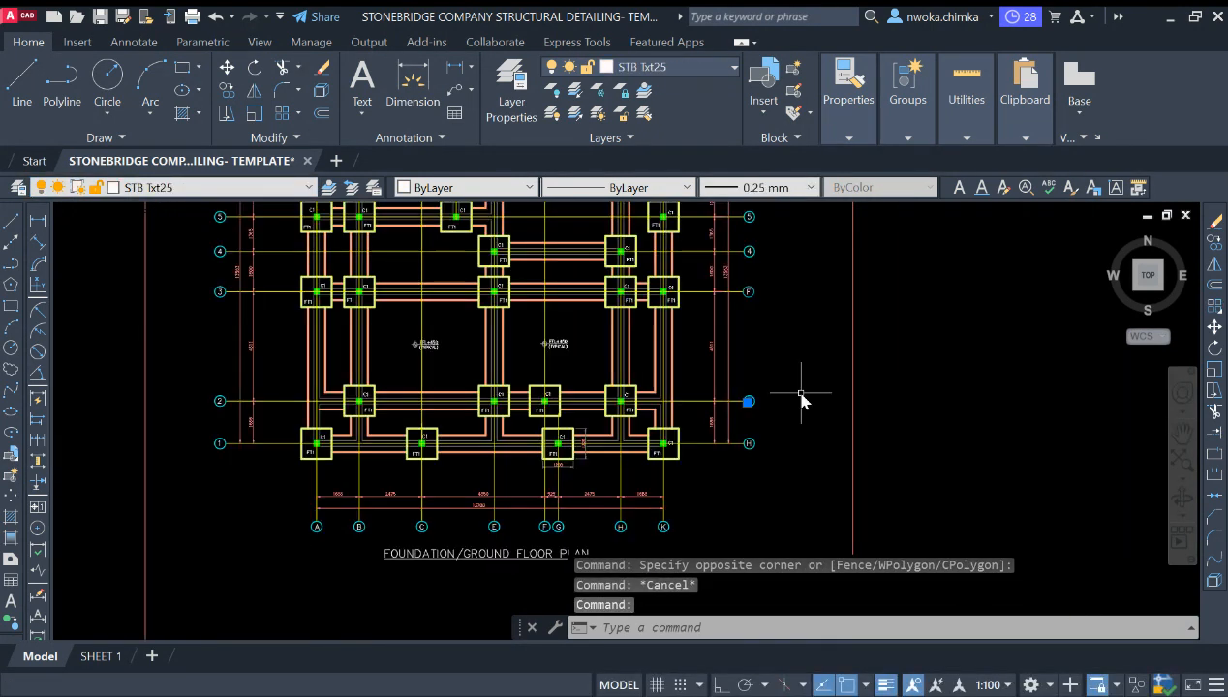
{"action": "key", "text": "Escape"}
{"action": "scroll", "coordinate": [761, 475], "scroll_direction": "up", "scroll_amount": 1}
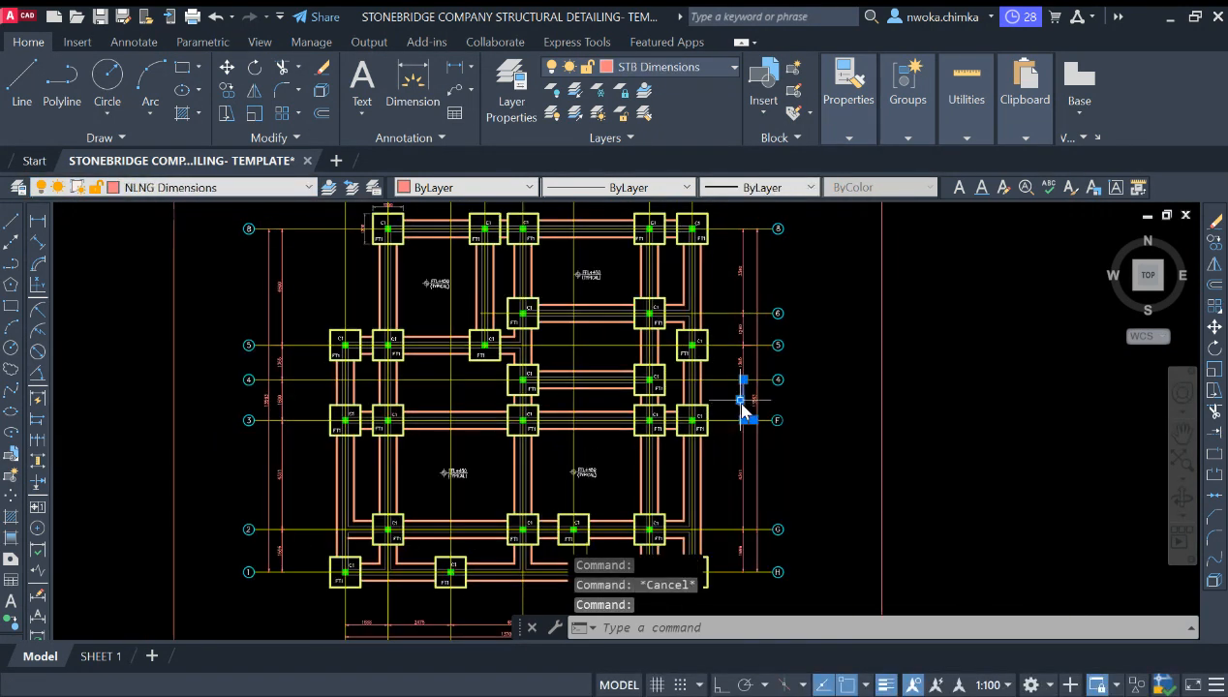
{"action": "middle_click_drag", "start_coordinate": [739, 309], "coordinate": [733, 401]}
{"action": "scroll", "coordinate": [736, 361], "scroll_direction": "up", "scroll_amount": 2}
{"action": "middle_click_drag", "start_coordinate": [741, 354], "coordinate": [793, 395]}
{"action": "scroll", "coordinate": [794, 394], "scroll_direction": "down", "scroll_amount": 2}
{"action": "scroll", "coordinate": [549, 314], "scroll_direction": "up", "scroll_amount": 4}
{"action": "middle_click_drag", "start_coordinate": [707, 282], "coordinate": [636, 334]}
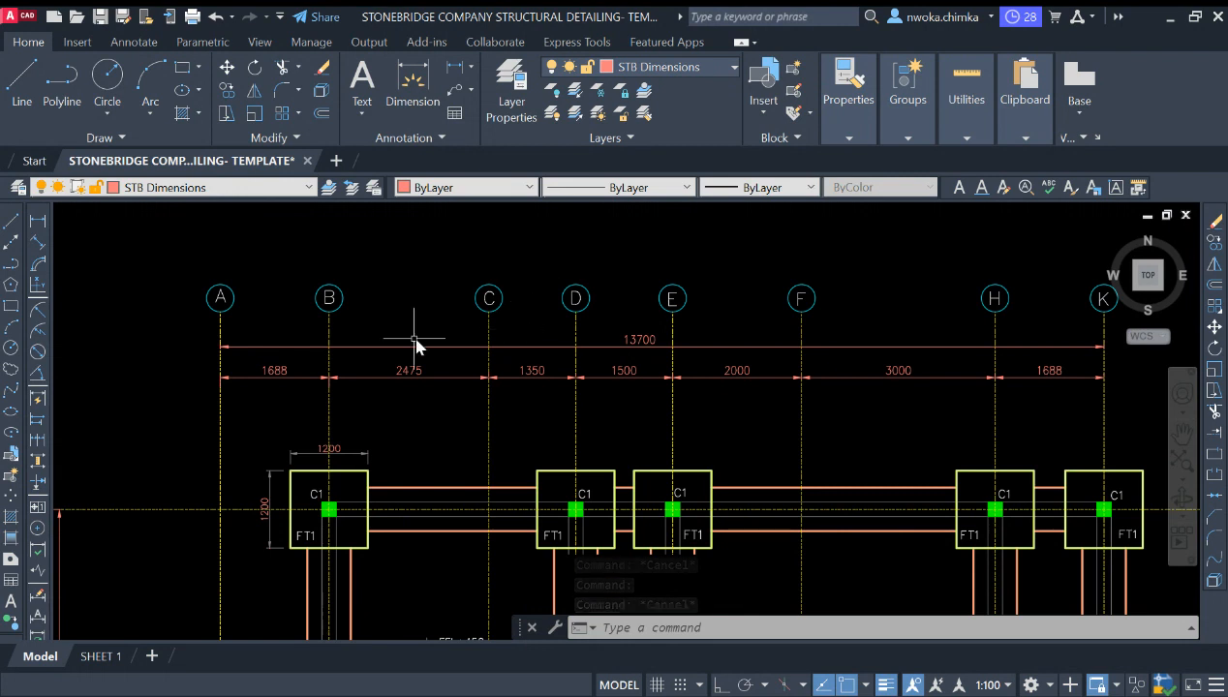
Erase the overall dimension and the chain of grid spacing dimensions between grids A and K along the plan's upper side
{"action": "left_click", "coordinate": [396, 380]}
{"action": "left_click", "coordinate": [303, 384]}
{"action": "left_click", "coordinate": [282, 364]}
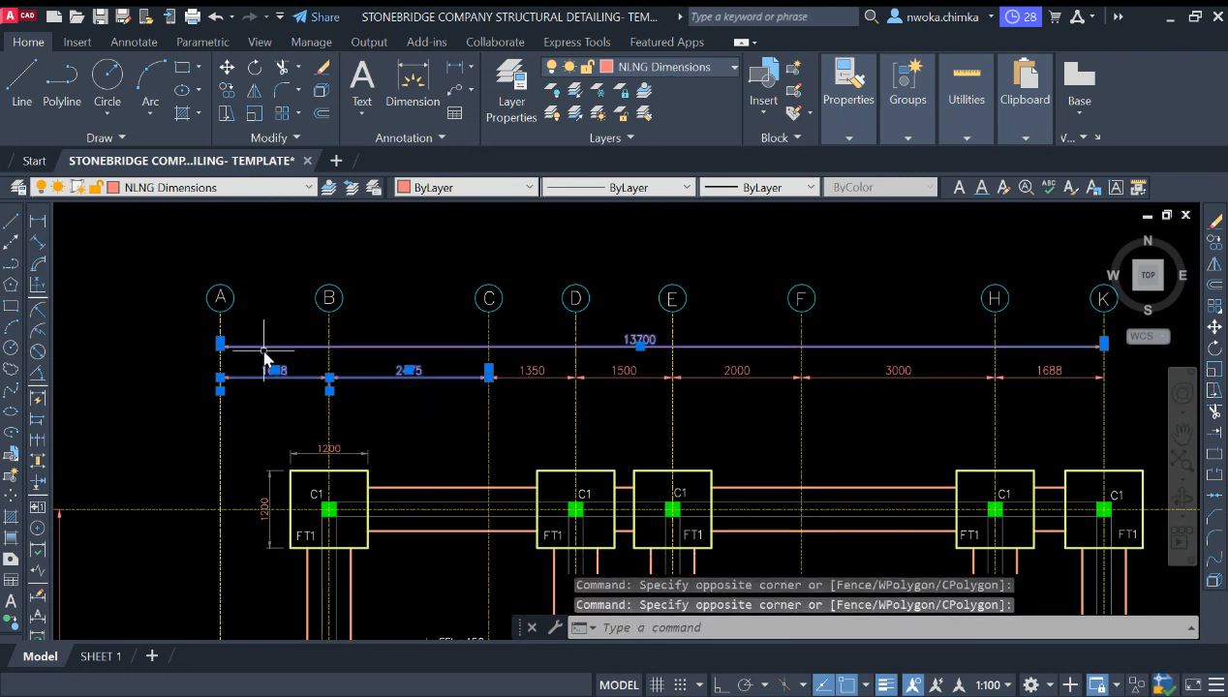
{"action": "left_click", "coordinate": [606, 378]}
{"action": "left_click", "coordinate": [561, 372]}
{"action": "left_click", "coordinate": [756, 359]}
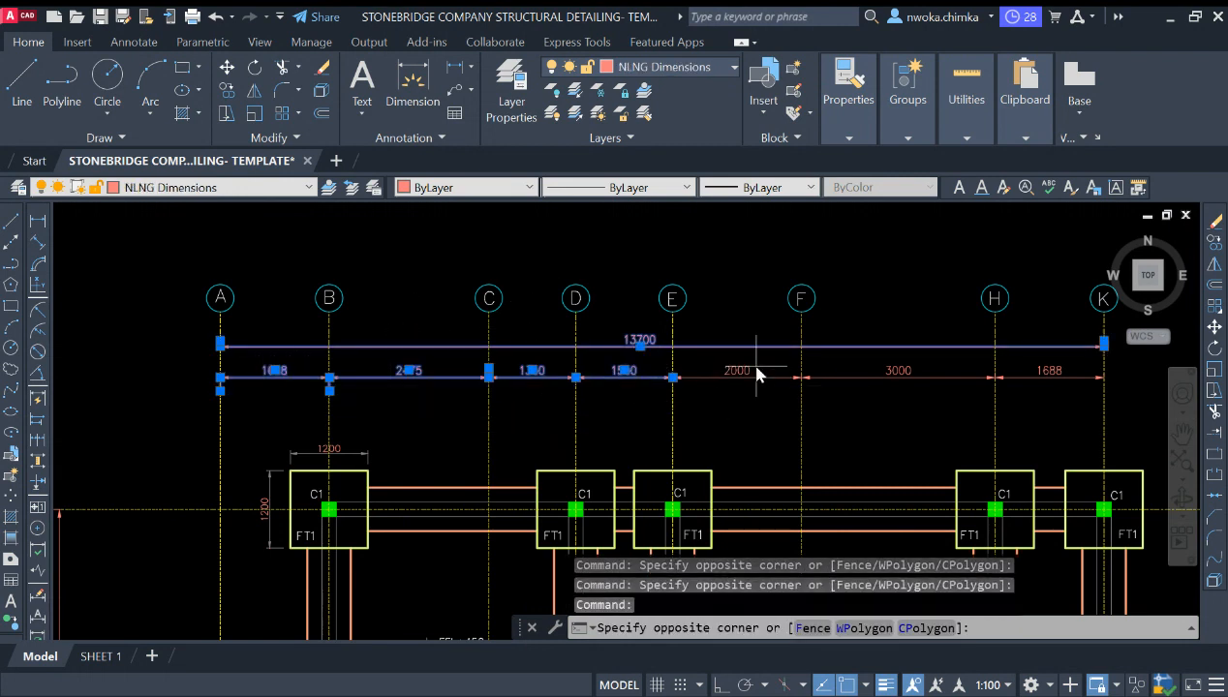
{"action": "left_click", "coordinate": [748, 391]}
{"action": "left_click", "coordinate": [884, 390]}
{"action": "left_click", "coordinate": [1044, 364]}
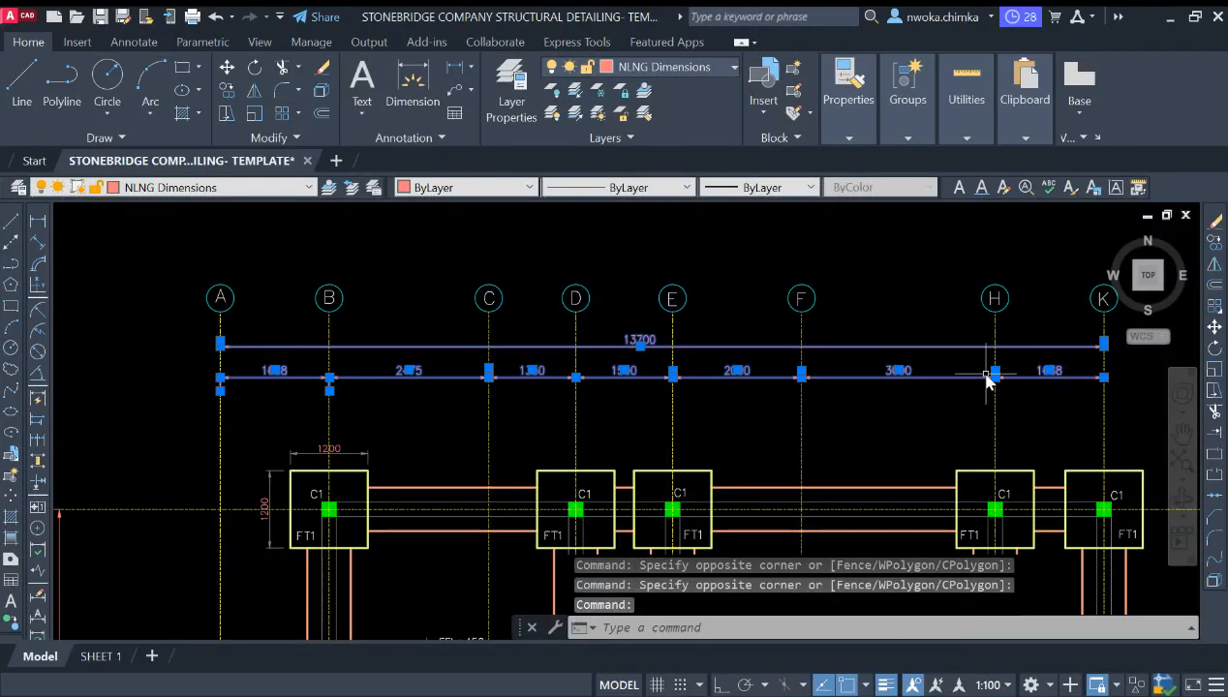
{"action": "key", "text": "Return"}
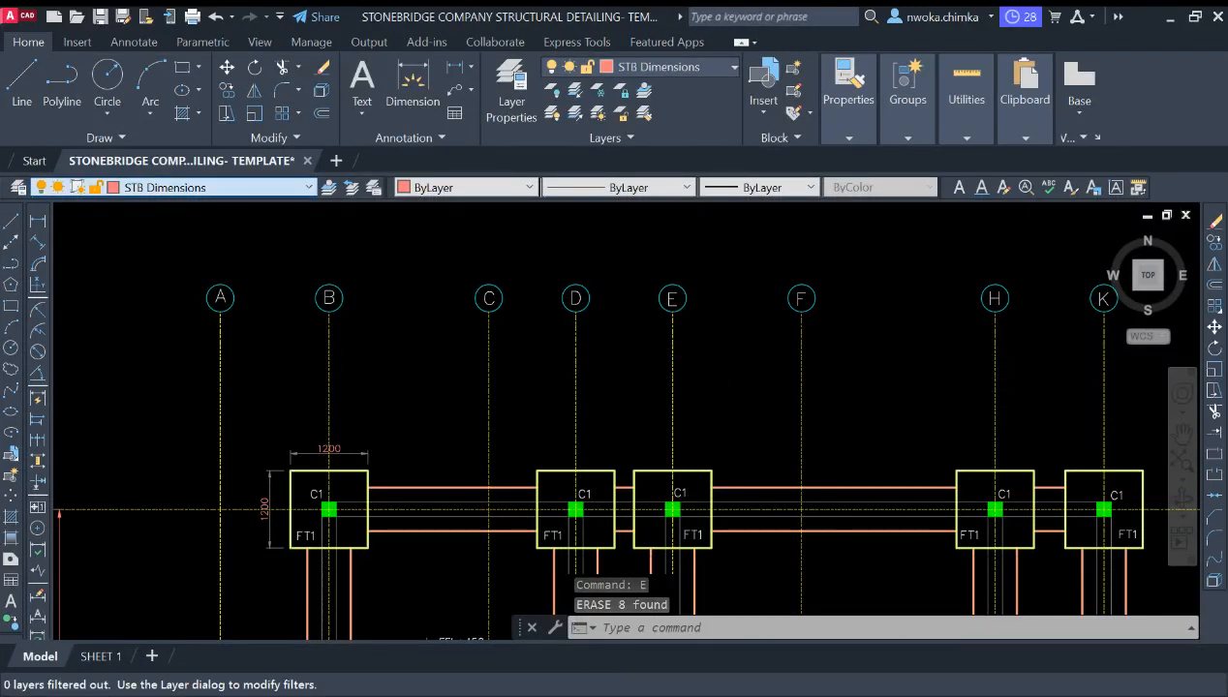
Add an overall linear dimension from grid line A to grid line K just below the upper grid bubbles
{"action": "left_click", "coordinate": [40, 222]}
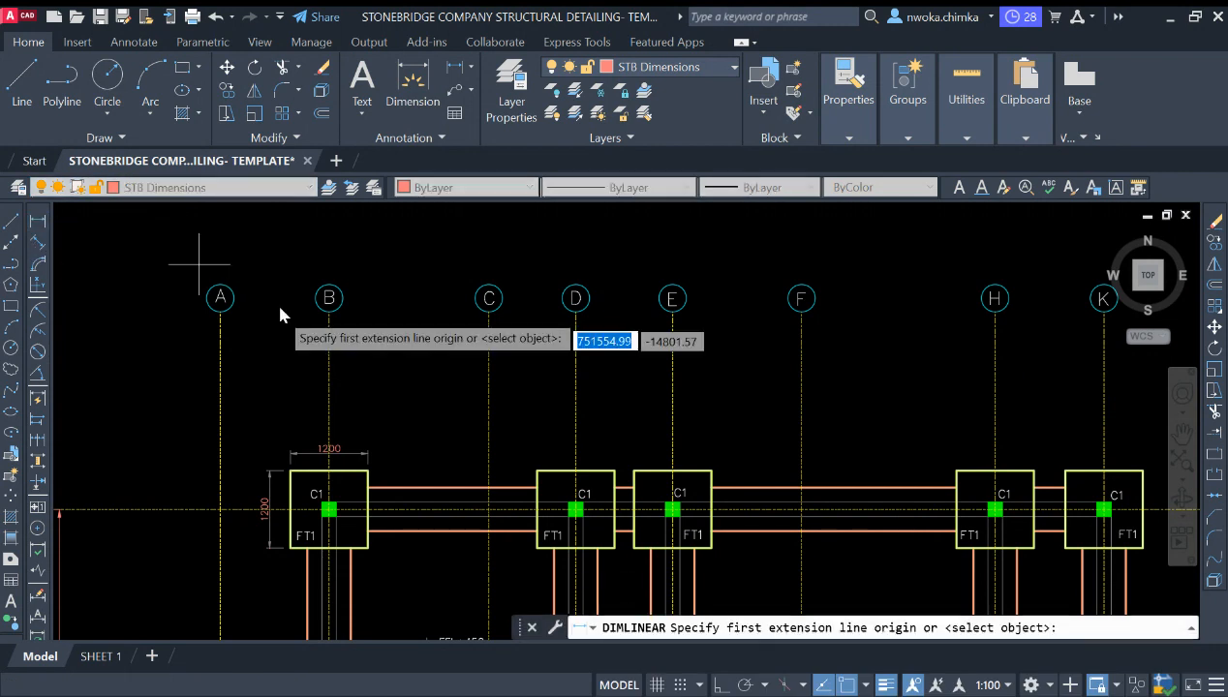
{"action": "left_click", "coordinate": [223, 341]}
{"action": "scroll", "coordinate": [242, 342], "scroll_direction": "down", "scroll_amount": 4}
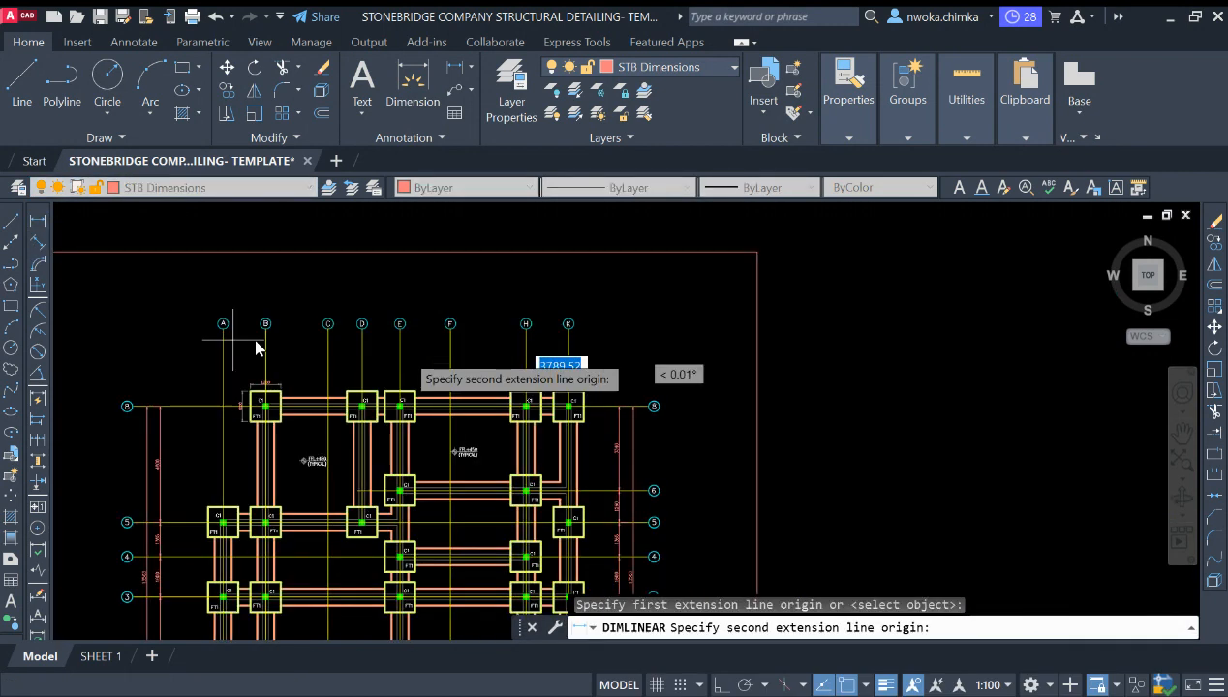
{"action": "scroll", "coordinate": [568, 339], "scroll_direction": "up", "scroll_amount": 2}
{"action": "left_click", "coordinate": [568, 345]}
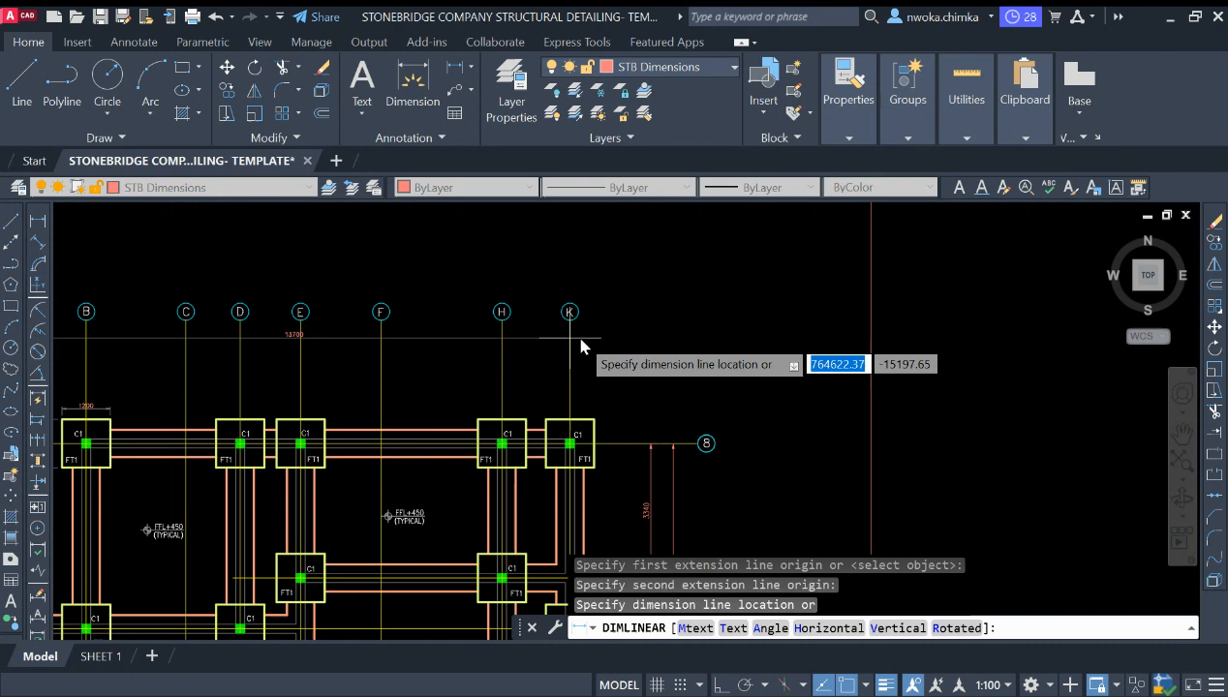
{"action": "scroll", "coordinate": [276, 341], "scroll_direction": "up", "scroll_amount": 2}
{"action": "left_click", "coordinate": [276, 341]}
Move the overall dimension's text along its line to sit between grid lines D and E, clear of line E
{"action": "scroll", "coordinate": [301, 335], "scroll_direction": "up", "scroll_amount": 4}
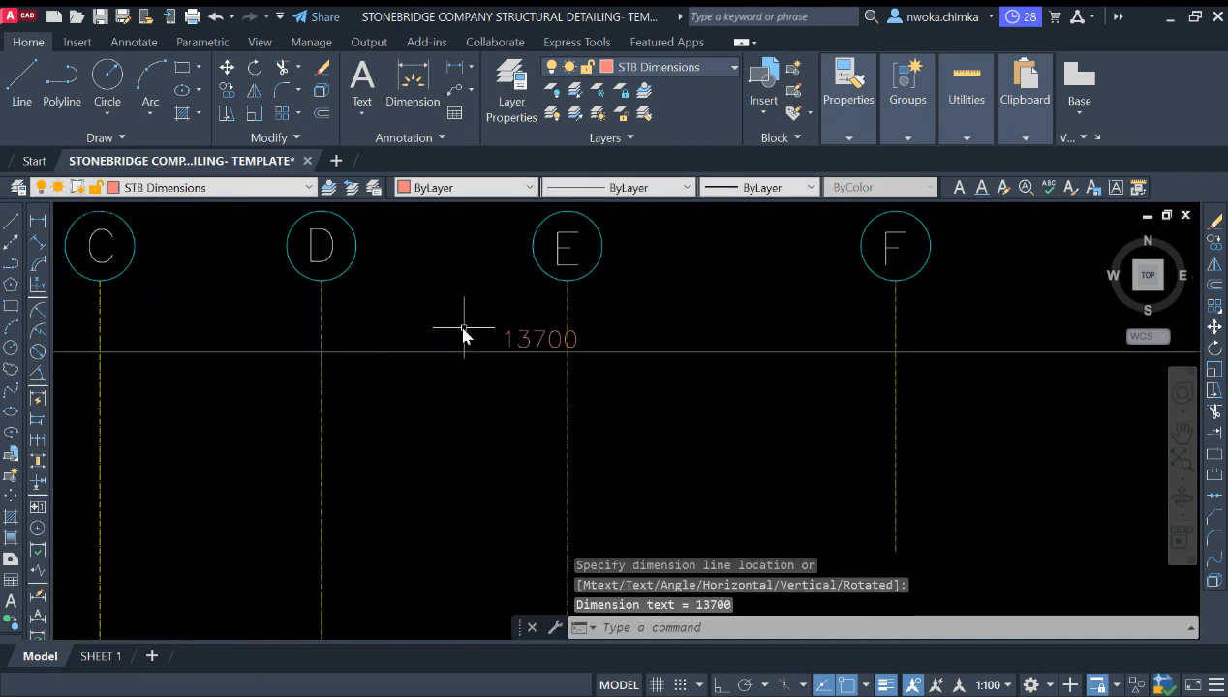
{"action": "left_click", "coordinate": [541, 339]}
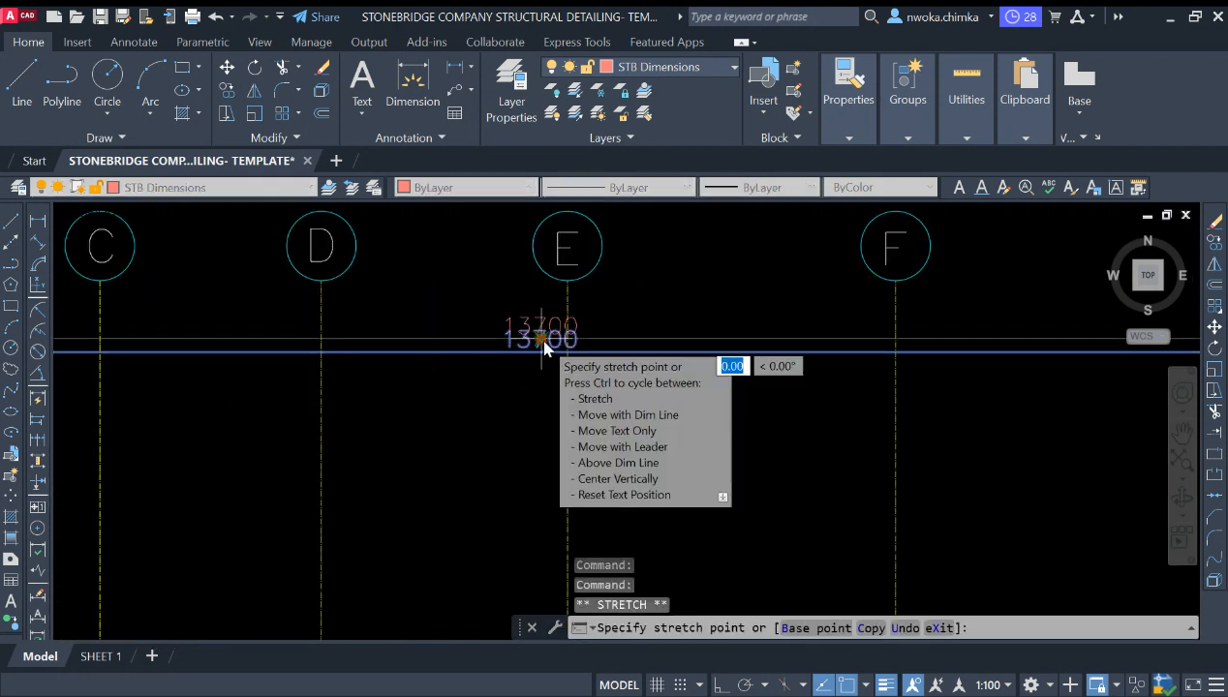
{"action": "left_click", "coordinate": [462, 356]}
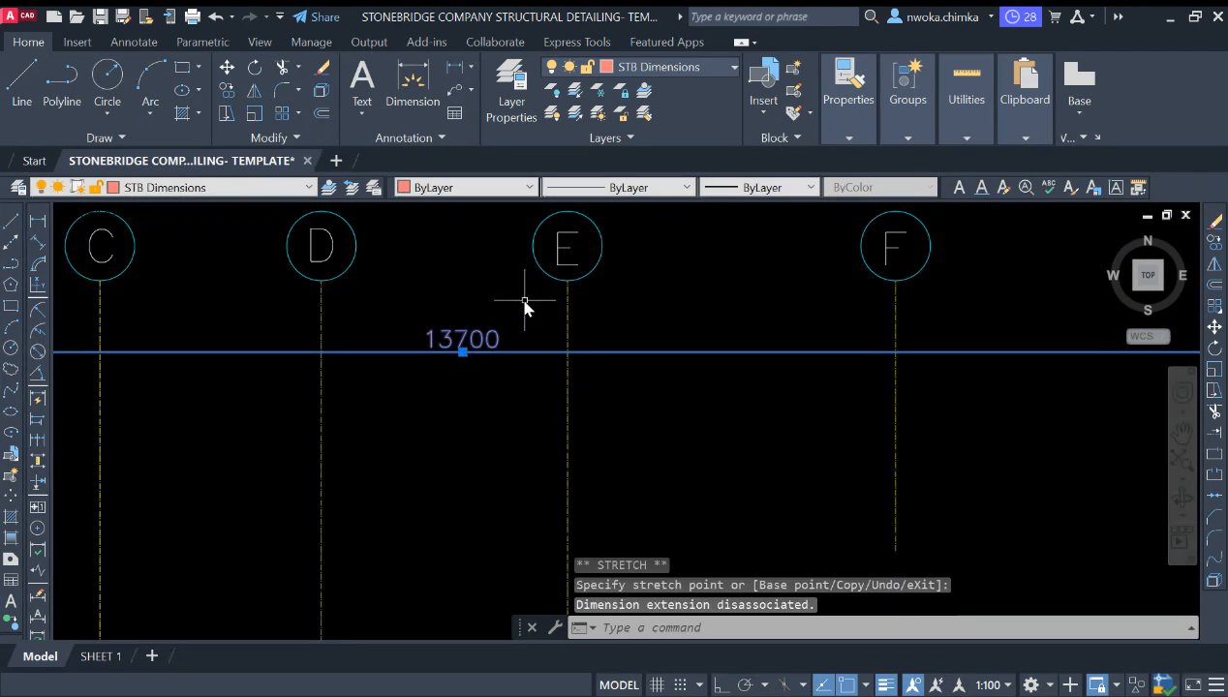
{"action": "key", "text": "Escape"}
{"action": "scroll", "coordinate": [589, 276], "scroll_direction": "down", "scroll_amount": 4}
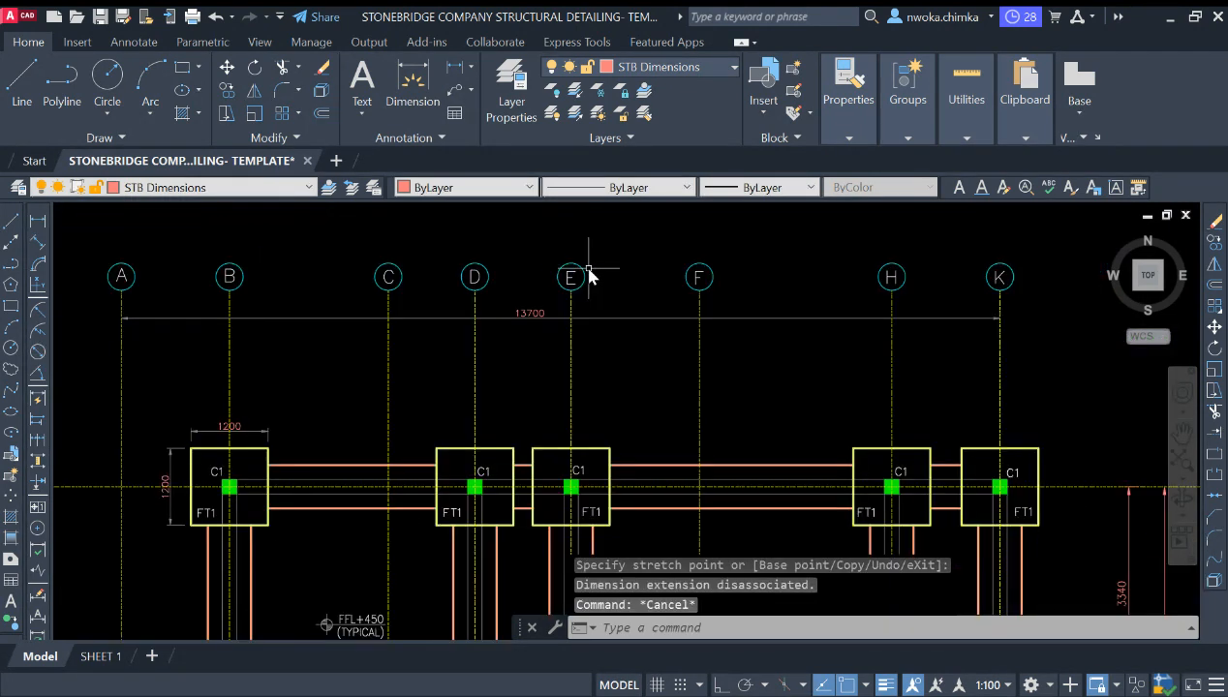
Add a linear dimension between grid lines A and B below the overall dimension
{"action": "left_click", "coordinate": [39, 223]}
{"action": "left_click", "coordinate": [120, 356]}
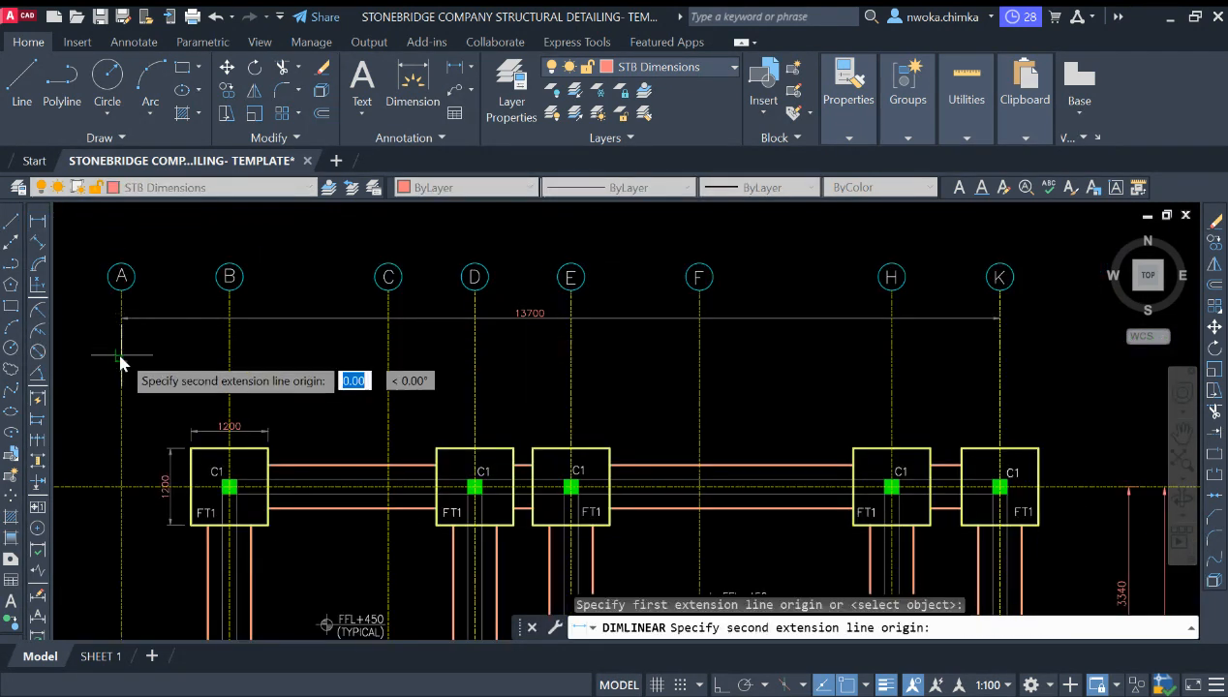
{"action": "left_click", "coordinate": [229, 356]}
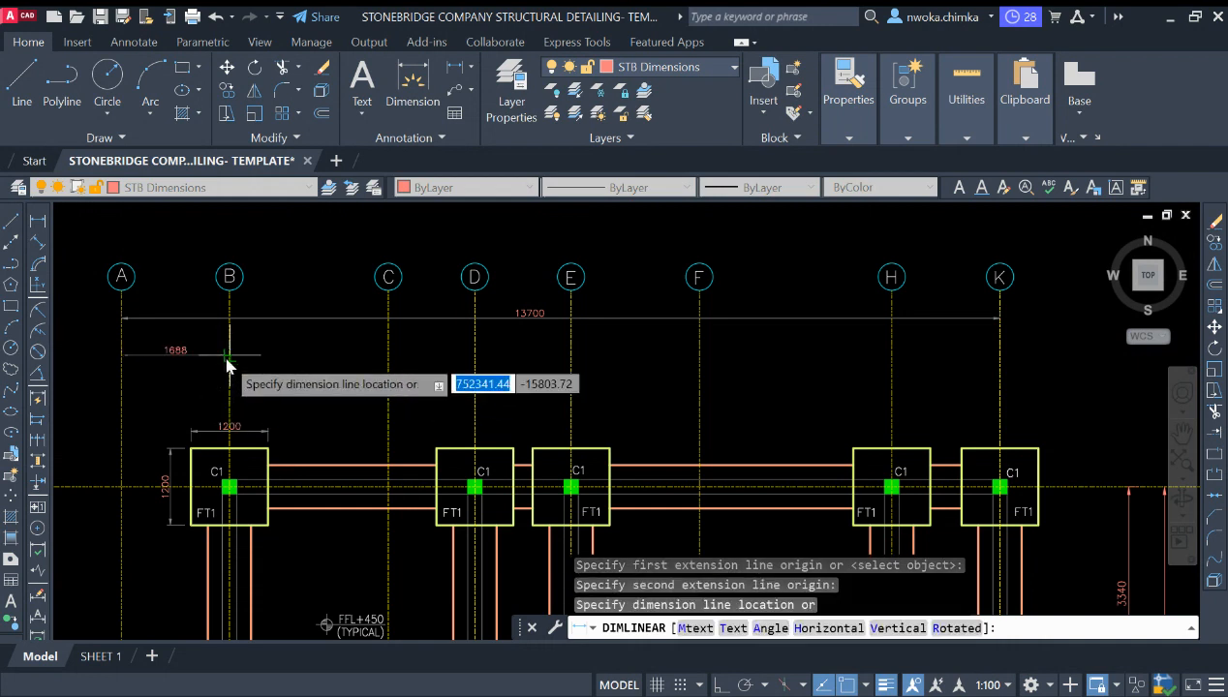
{"action": "left_click", "coordinate": [184, 351]}
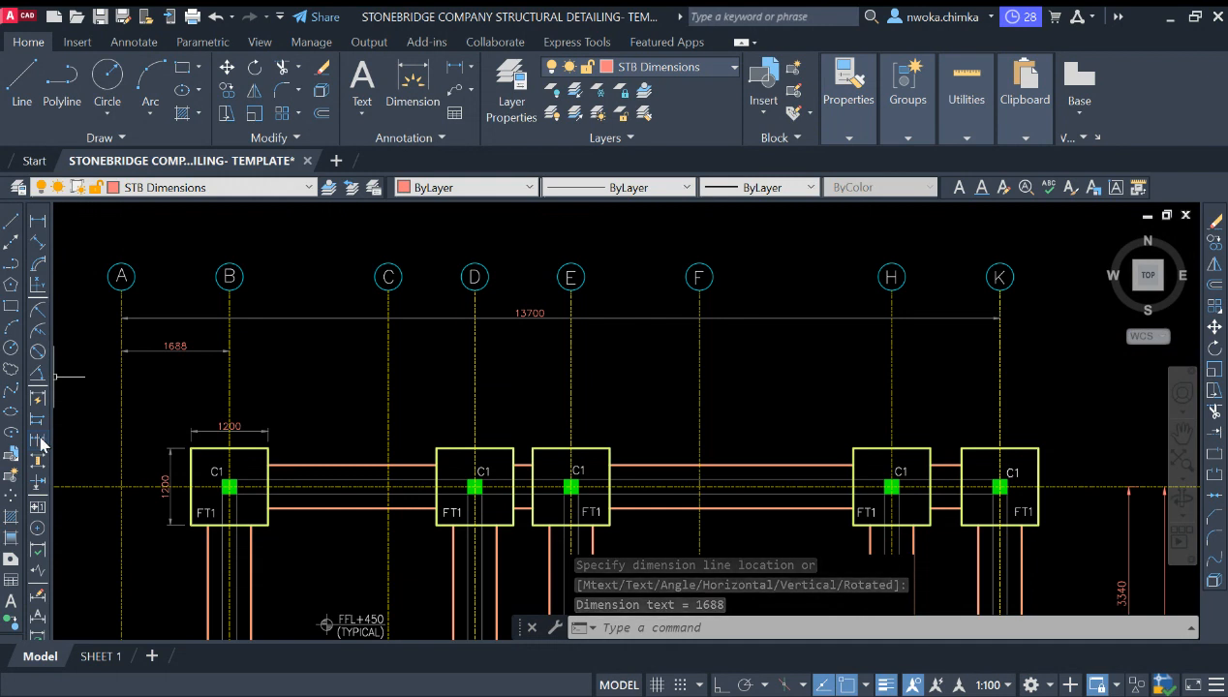
Continue the dimension chain from grid line B through C, D, E, F, H and K with DIMCONTINUE
{"action": "type", "text": "DIMC"}
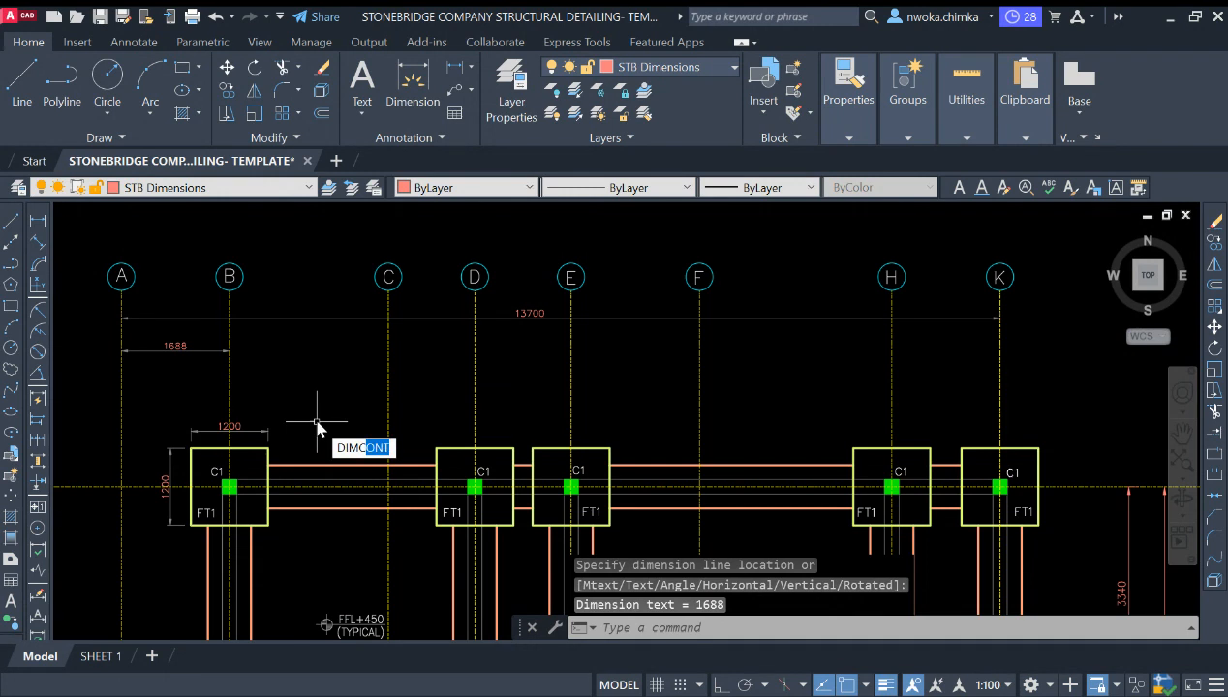
{"action": "key", "text": "Return"}
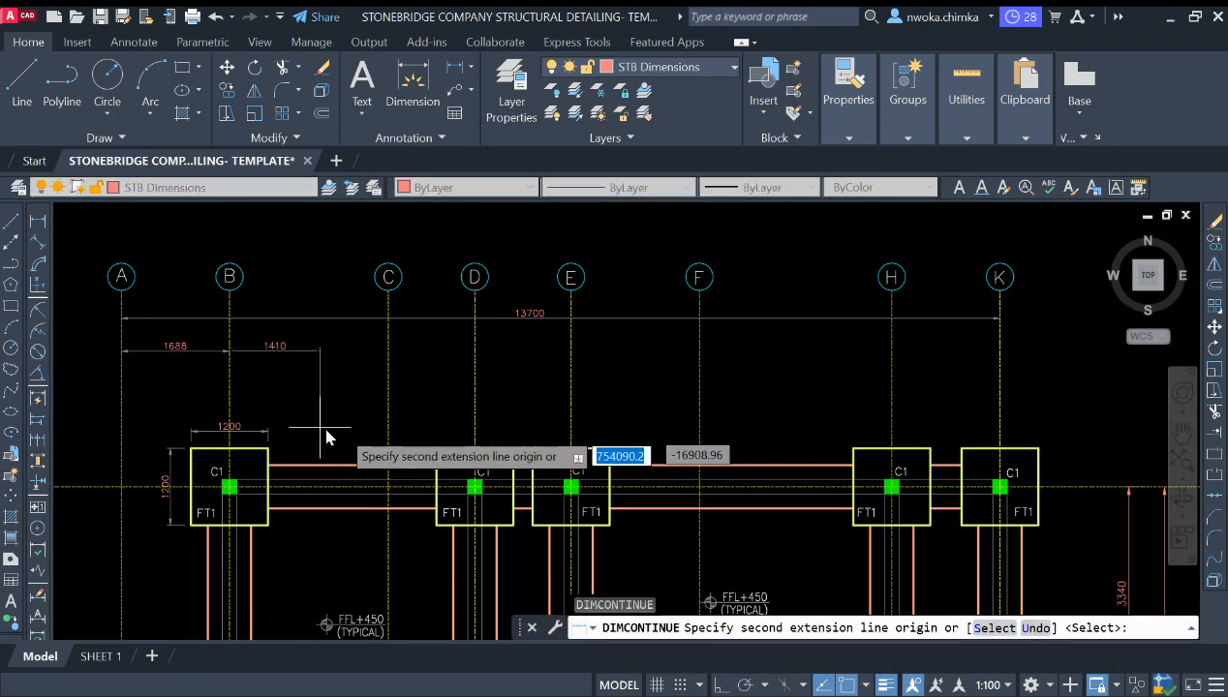
{"action": "left_click", "coordinate": [389, 359]}
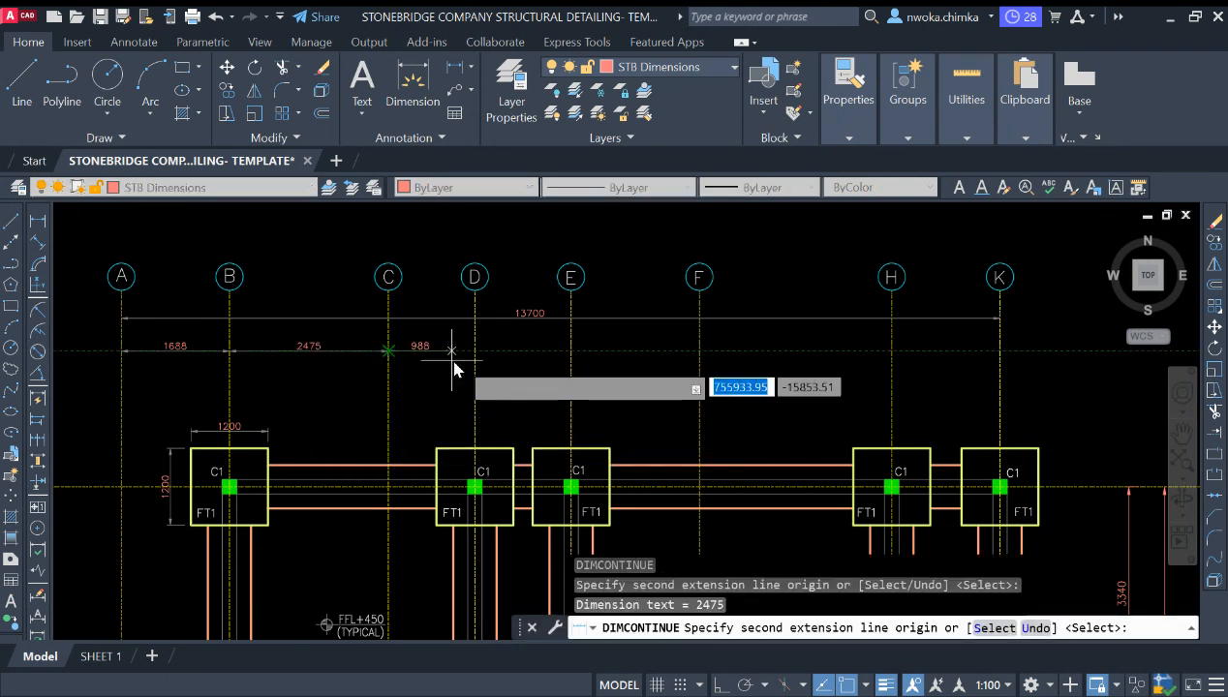
{"action": "left_click", "coordinate": [475, 360]}
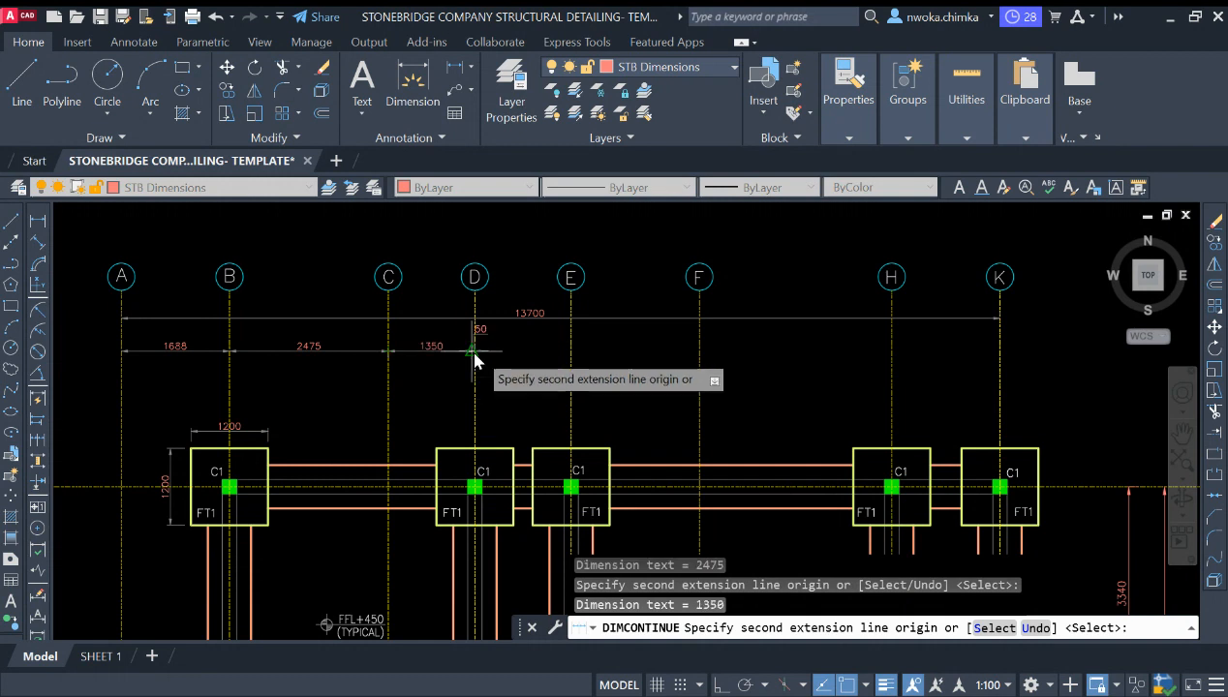
{"action": "left_click", "coordinate": [570, 356]}
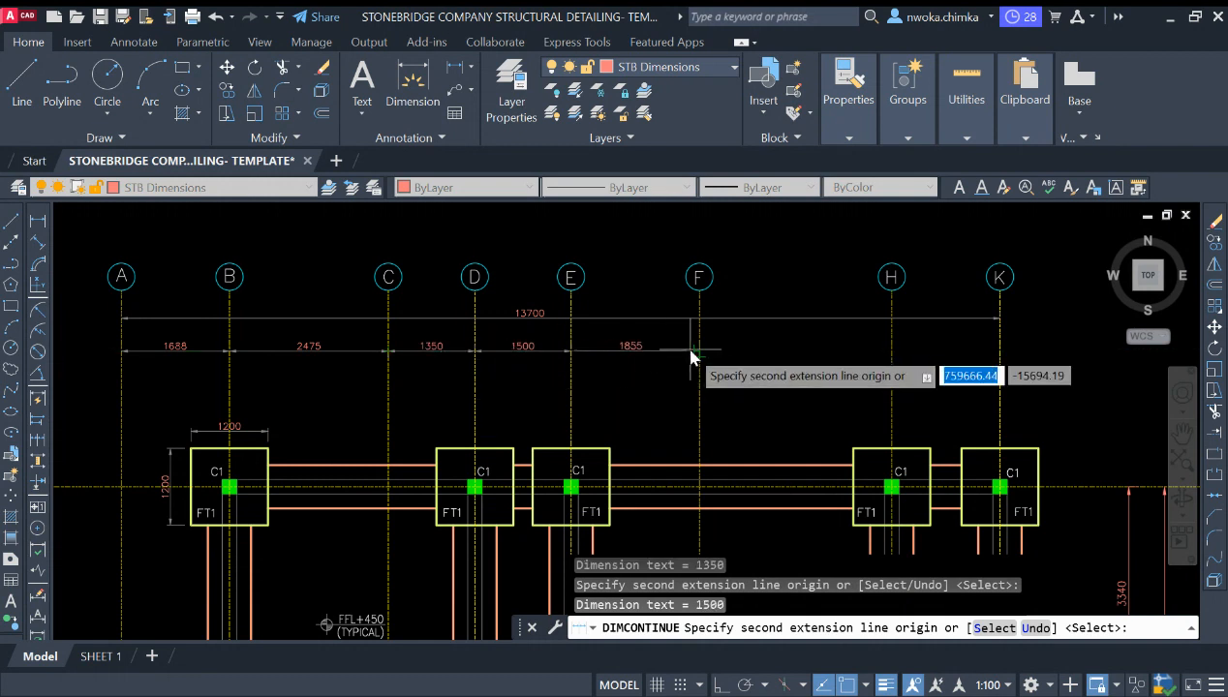
{"action": "left_click", "coordinate": [700, 355]}
{"action": "left_click", "coordinate": [891, 354]}
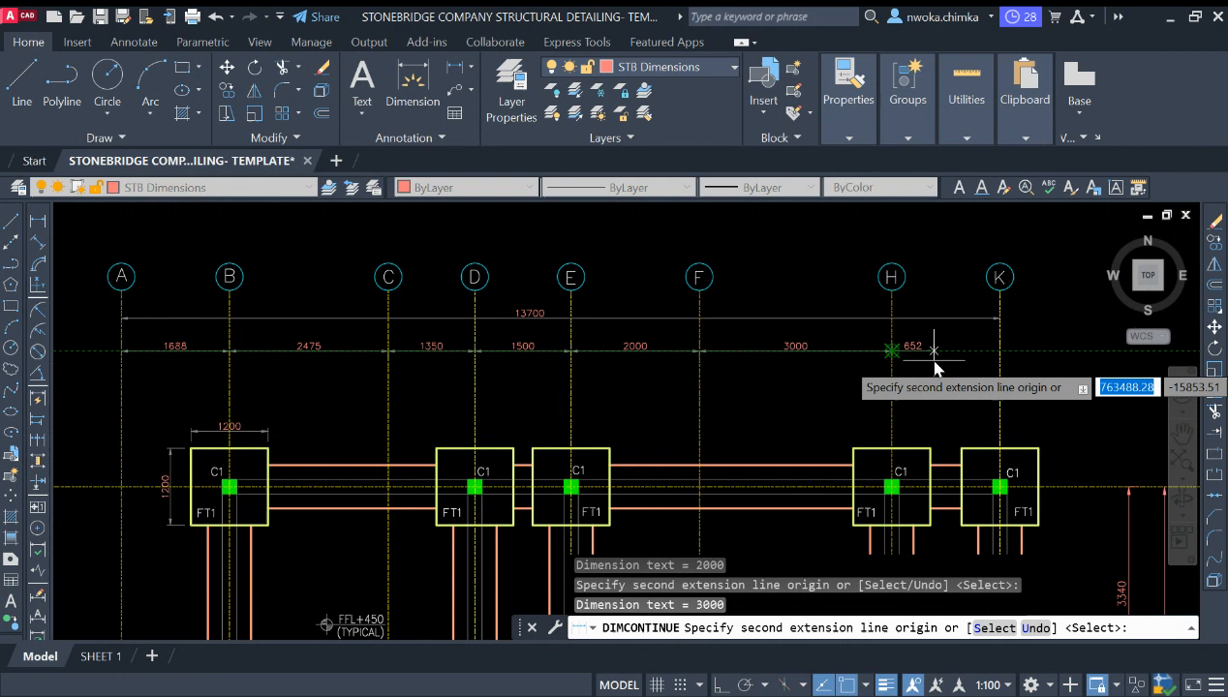
{"action": "left_click", "coordinate": [999, 358]}
{"action": "scroll", "coordinate": [590, 281], "scroll_direction": "down", "scroll_amount": 3}
{"action": "key", "text": "Escape"}
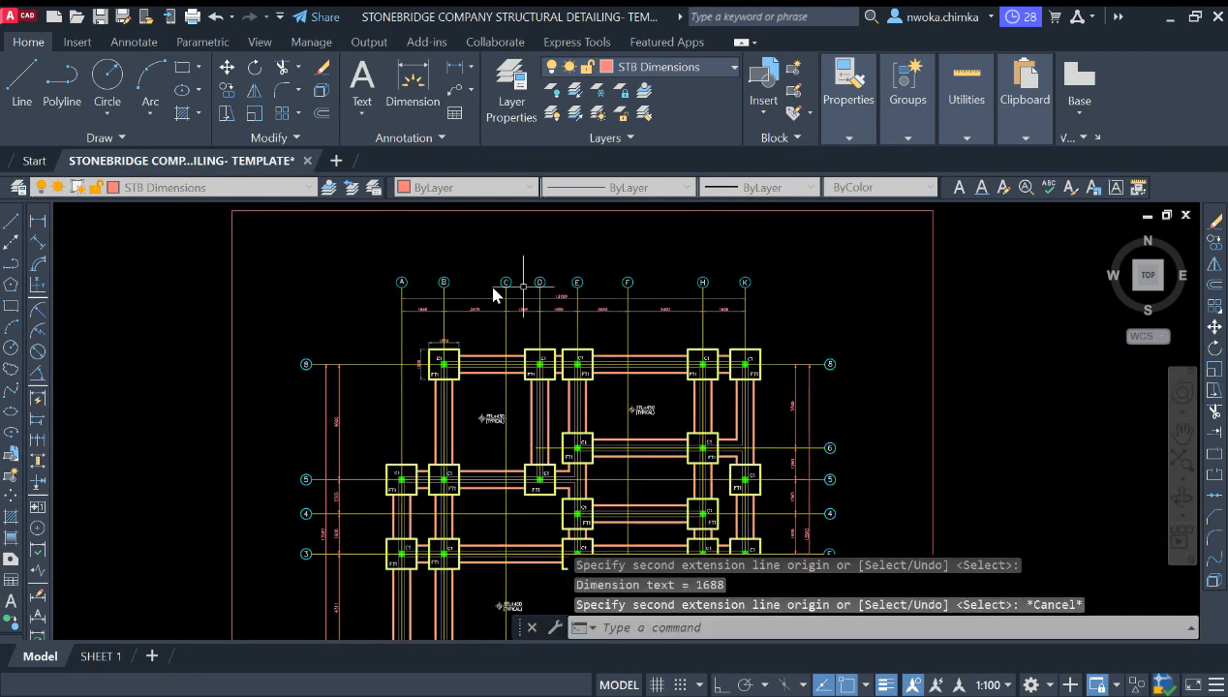
Compare the new plan's upper dimensions with its side dimensions and those on the neighbouring completed foundation plan
{"action": "scroll", "coordinate": [444, 292], "scroll_direction": "down", "scroll_amount": 6}
{"action": "middle_click_drag", "start_coordinate": [160, 316], "coordinate": [680, 359]}
{"action": "scroll", "coordinate": [118, 375], "scroll_direction": "up", "scroll_amount": 7}
{"action": "scroll", "coordinate": [236, 336], "scroll_direction": "down", "scroll_amount": 6}
{"action": "middle_click_drag", "start_coordinate": [772, 361], "coordinate": [535, 273]}
{"action": "middle_click_drag", "start_coordinate": [752, 307], "coordinate": [132, 358]}
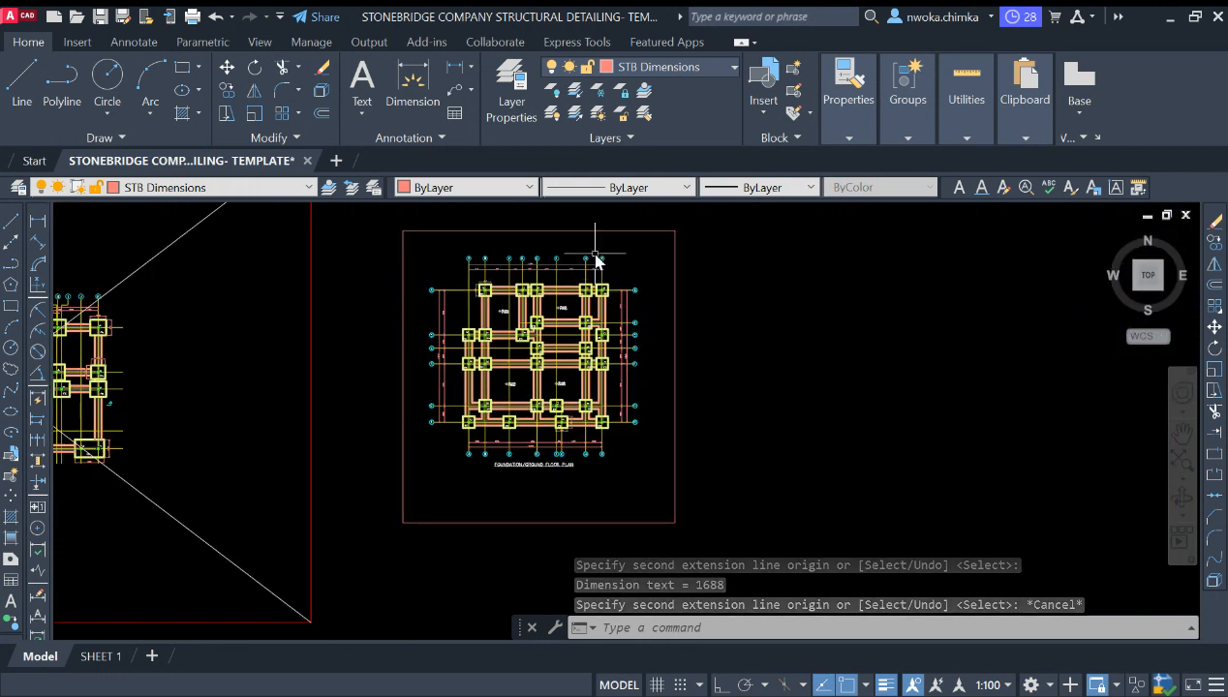
{"action": "scroll", "coordinate": [589, 252], "scroll_direction": "up", "scroll_amount": 4}
{"action": "middle_click_drag", "start_coordinate": [266, 279], "coordinate": [224, 353]}
{"action": "scroll", "coordinate": [232, 385], "scroll_direction": "up", "scroll_amount": 2}
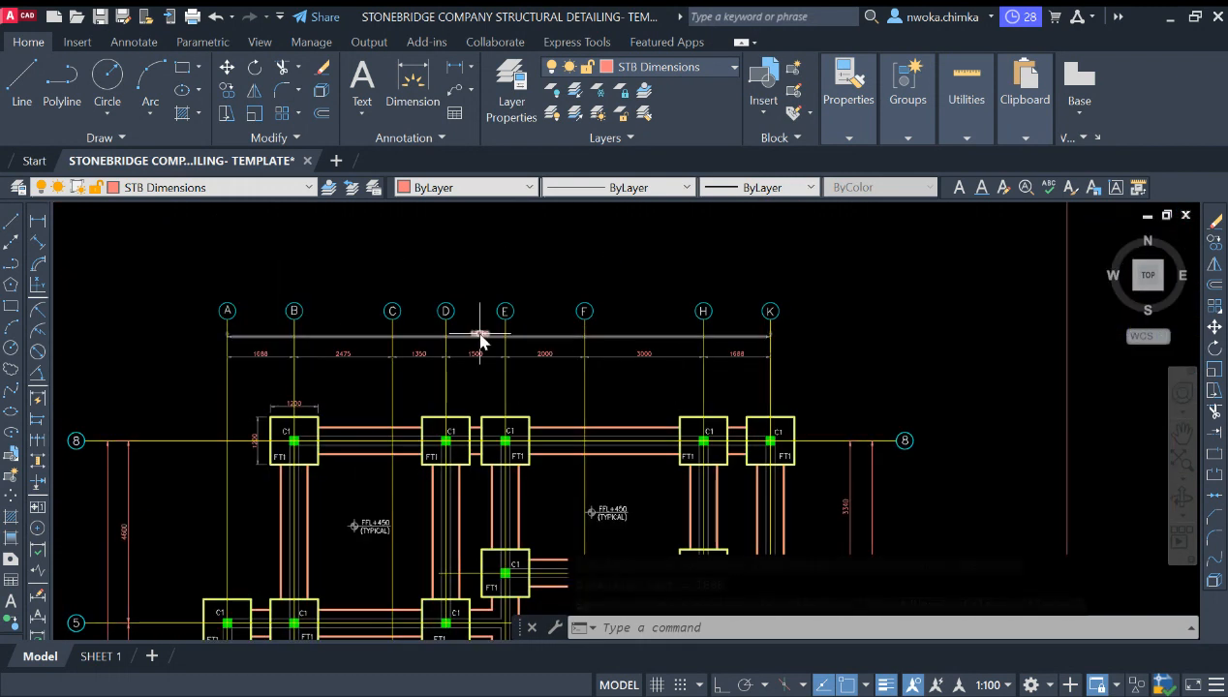
{"action": "scroll", "coordinate": [480, 339], "scroll_direction": "down", "scroll_amount": 2}
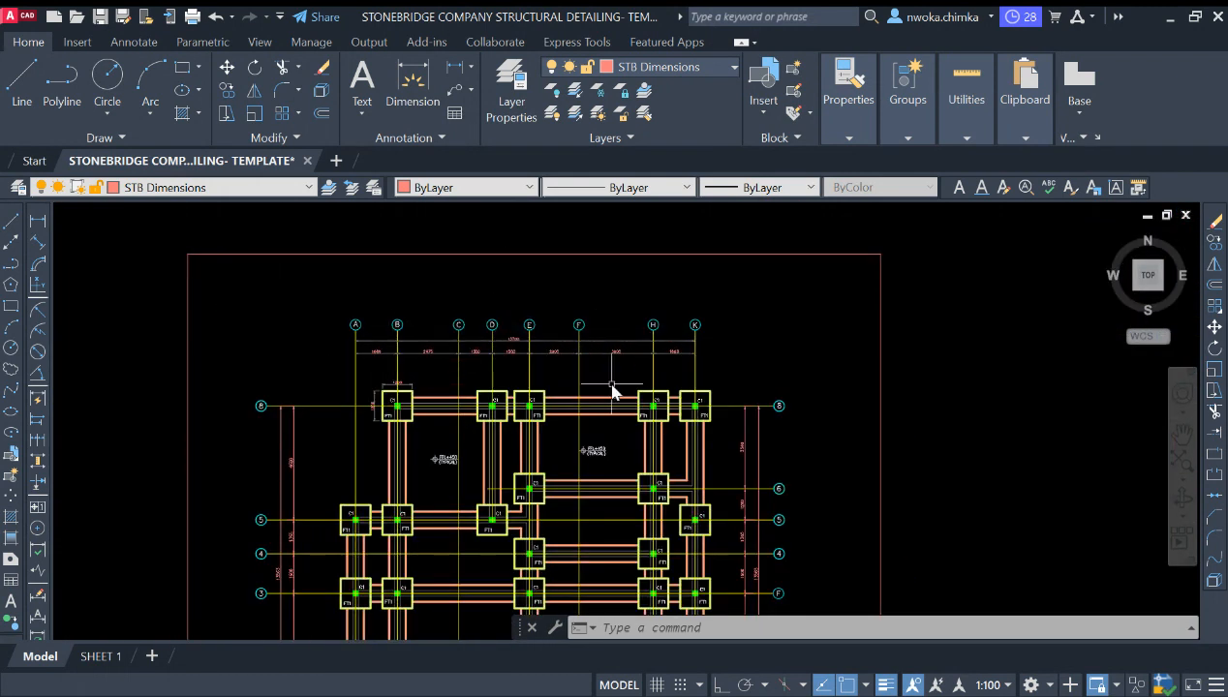
{"action": "middle_click_drag", "start_coordinate": [620, 360], "coordinate": [667, 306]}
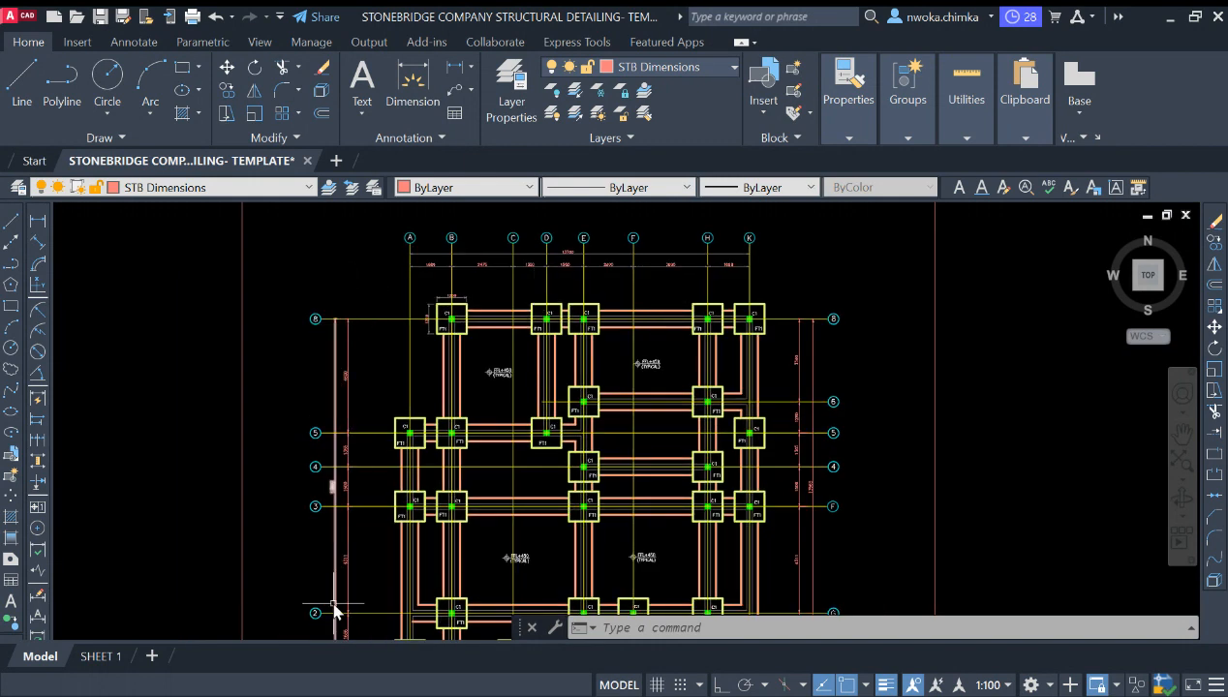
{"action": "middle_click_drag", "start_coordinate": [449, 470], "coordinate": [618, 462]}
{"action": "scroll", "coordinate": [617, 462], "scroll_direction": "down", "scroll_amount": 2}
{"action": "middle_click_drag", "start_coordinate": [171, 389], "coordinate": [557, 386]}
{"action": "scroll", "coordinate": [536, 420], "scroll_direction": "up", "scroll_amount": 2}
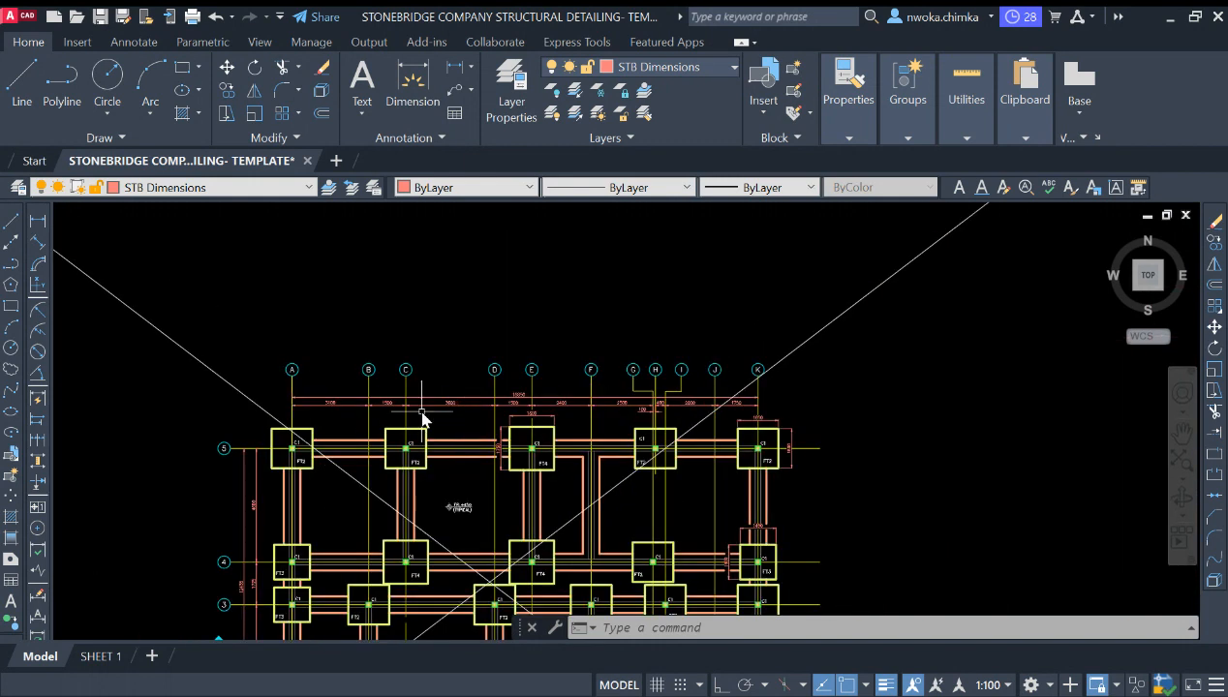
{"action": "scroll", "coordinate": [437, 404], "scroll_direction": "up", "scroll_amount": 1}
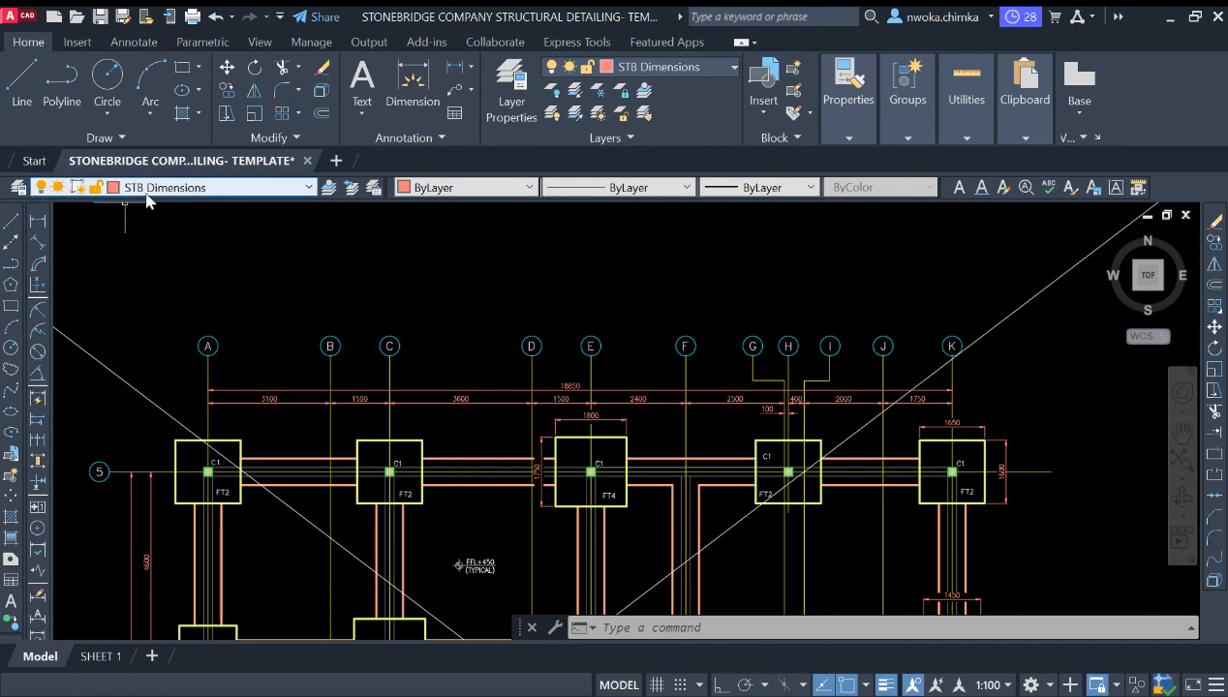
{"action": "left_click", "coordinate": [39, 222]}
{"action": "scroll", "coordinate": [132, 275], "scroll_direction": "down", "scroll_amount": 4}
{"action": "middle_click_drag", "start_coordinate": [602, 346], "coordinate": [372, 347]}
{"action": "scroll", "coordinate": [333, 342], "scroll_direction": "down", "scroll_amount": 2}
{"action": "middle_click_drag", "start_coordinate": [826, 381], "coordinate": [514, 379]}
{"action": "scroll", "coordinate": [266, 316], "scroll_direction": "up", "scroll_amount": 4}
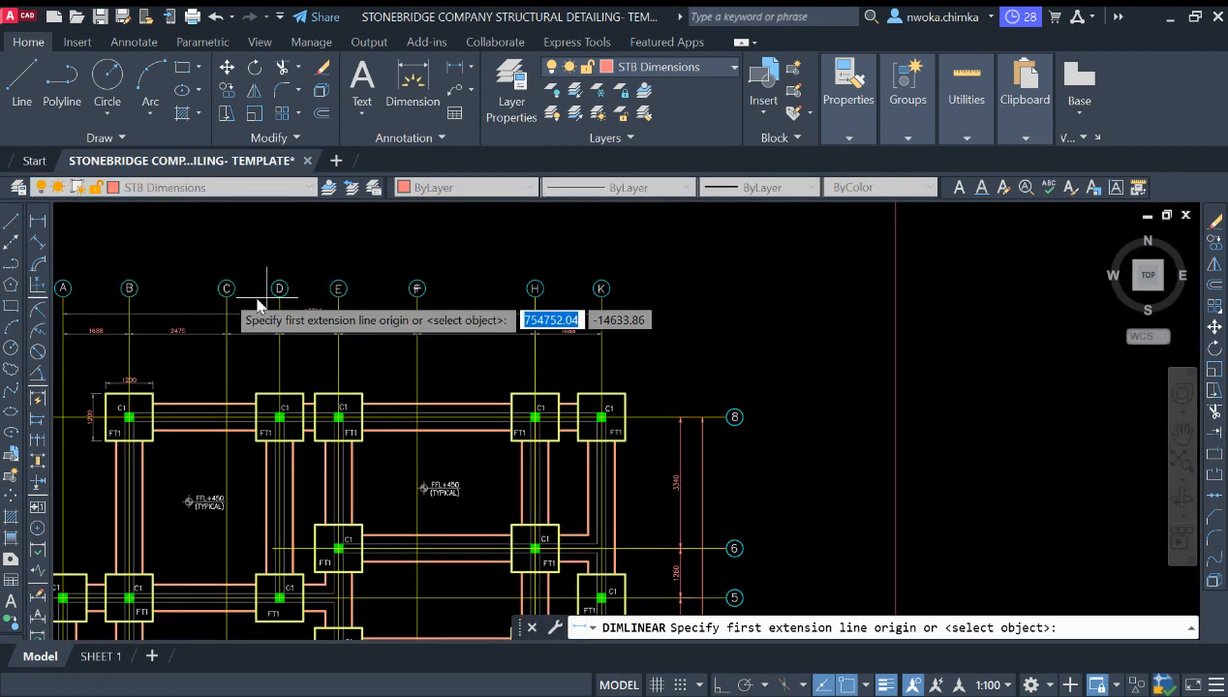
{"action": "scroll", "coordinate": [862, 360], "scroll_direction": "up", "scroll_amount": 2}
{"action": "scroll", "coordinate": [589, 374], "scroll_direction": "down", "scroll_amount": 4}
{"action": "middle_click_drag", "start_coordinate": [566, 347], "coordinate": [559, 445]}
{"action": "left_click", "coordinate": [481, 344]}
{"action": "left_click", "coordinate": [599, 343]}
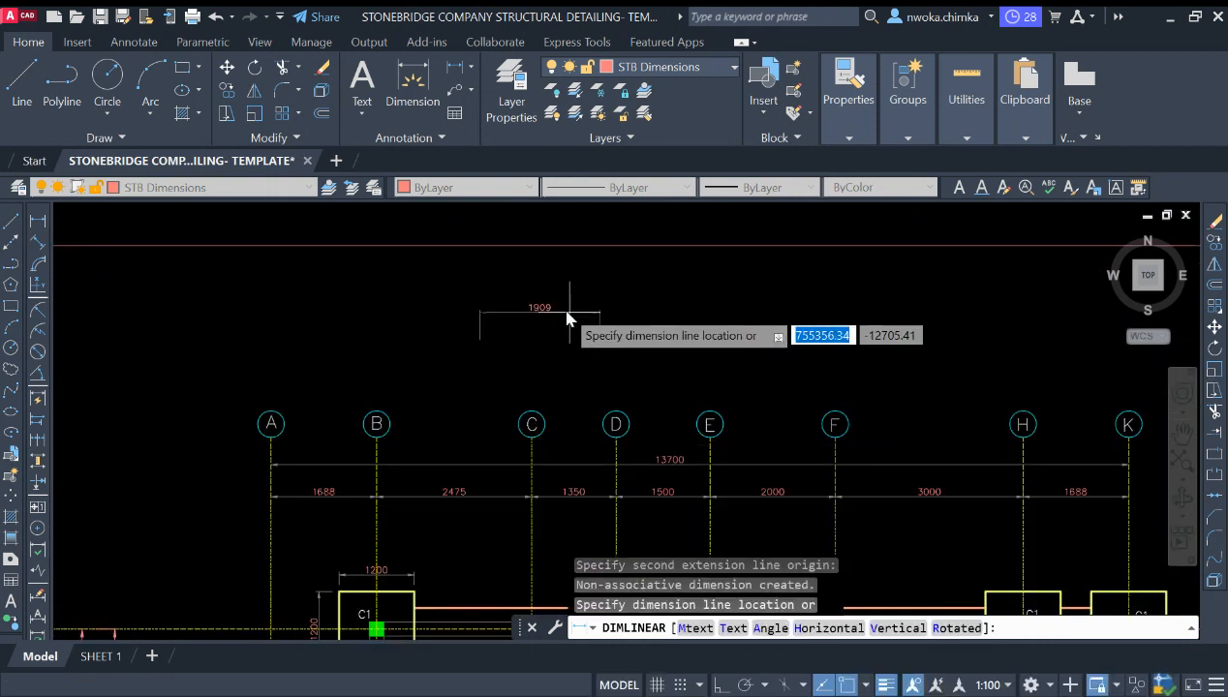
{"action": "scroll", "coordinate": [542, 306], "scroll_direction": "up", "scroll_amount": 4}
{"action": "key", "text": "Escape"}
{"action": "scroll", "coordinate": [566, 281], "scroll_direction": "down", "scroll_amount": 6}
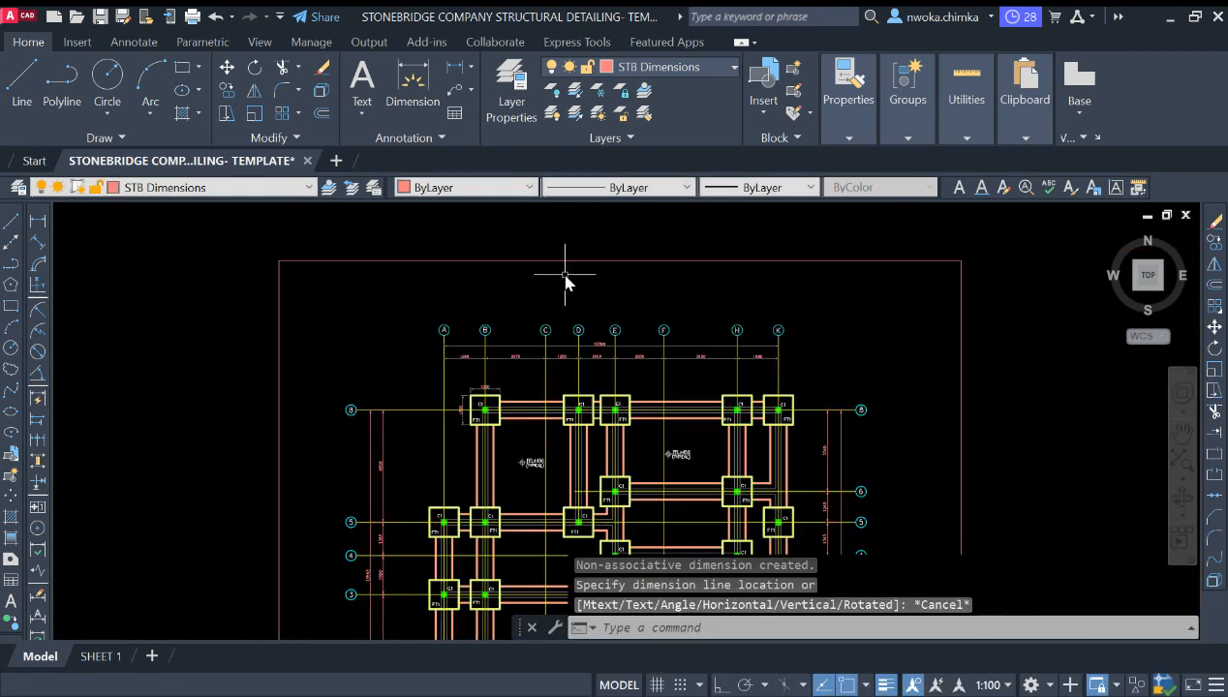
Match the properties of the B–C dimension above the plan onto the vertical dimensions along its left side between grids 8 and 1
{"action": "type", "text": "MA"}
{"action": "key", "text": "Return"}
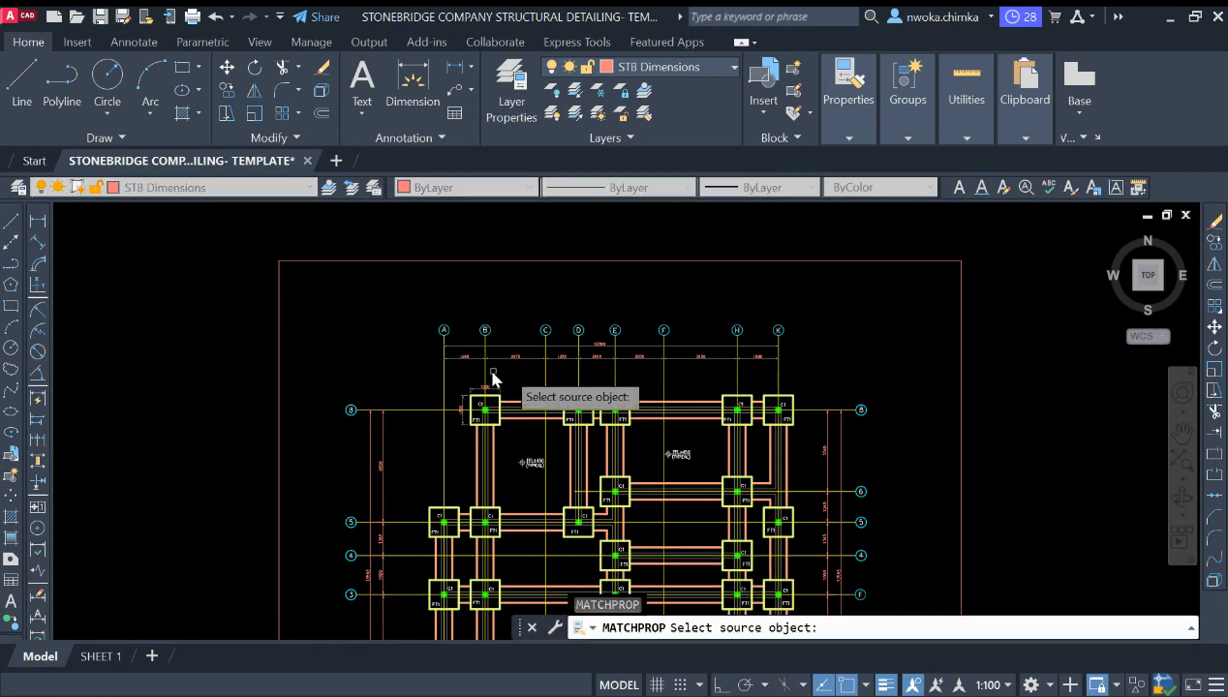
{"action": "left_click", "coordinate": [516, 357]}
{"action": "left_click", "coordinate": [345, 468]}
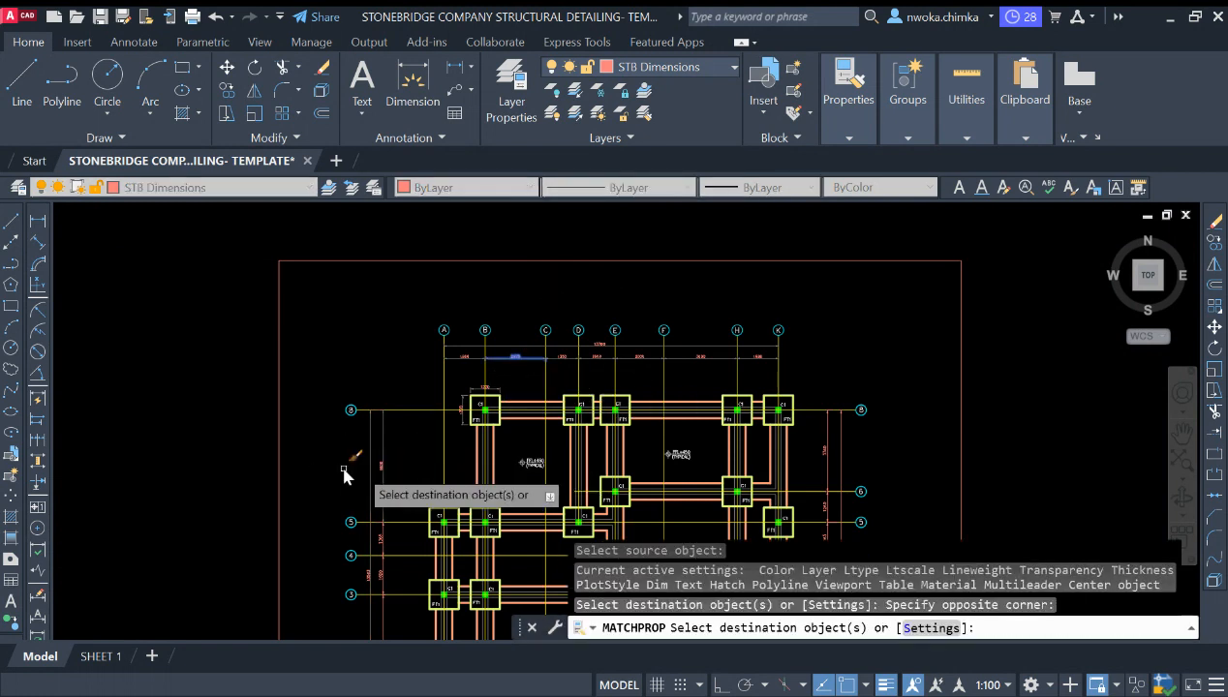
{"action": "middle_click_drag", "start_coordinate": [394, 463], "coordinate": [472, 215]}
{"action": "scroll", "coordinate": [469, 232], "scroll_direction": "up", "scroll_amount": 4}
{"action": "left_click", "coordinate": [473, 325]}
{"action": "left_click", "coordinate": [423, 359]}
{"action": "middle_click_drag", "start_coordinate": [488, 400], "coordinate": [514, 283]}
{"action": "left_click", "coordinate": [507, 311]}
{"action": "left_click", "coordinate": [447, 339]}
{"action": "middle_click_drag", "start_coordinate": [514, 397], "coordinate": [502, 323]}
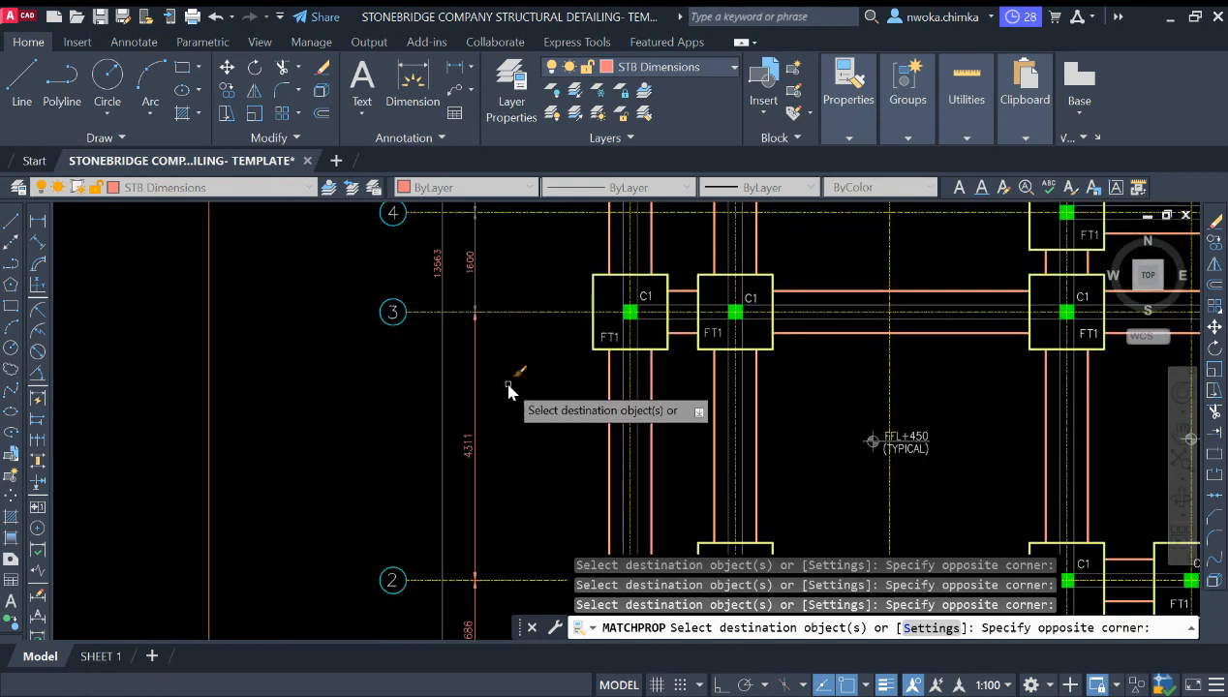
{"action": "scroll", "coordinate": [455, 445], "scroll_direction": "down", "scroll_amount": 5}
{"action": "scroll", "coordinate": [469, 503], "scroll_direction": "up", "scroll_amount": 5}
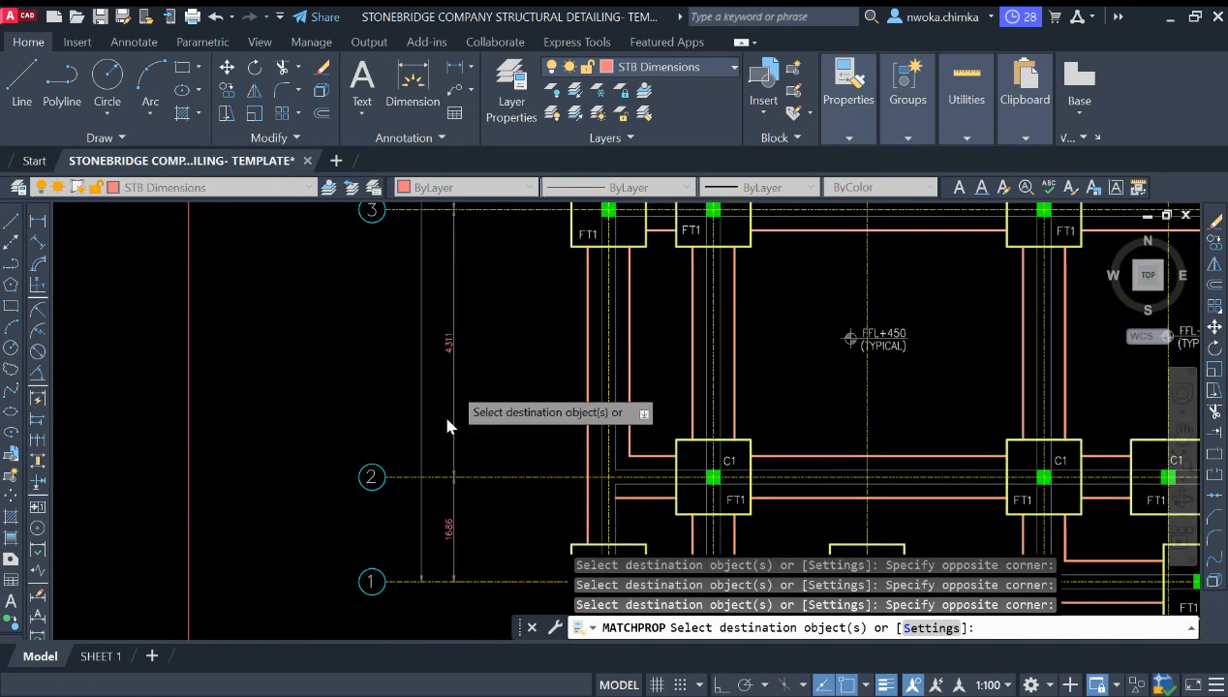
Match the same dimension properties onto the horizontal dimensions below the plan between grid lines A and K
{"action": "scroll", "coordinate": [581, 435], "scroll_direction": "down", "scroll_amount": 5}
{"action": "scroll", "coordinate": [548, 354], "scroll_direction": "up", "scroll_amount": 4}
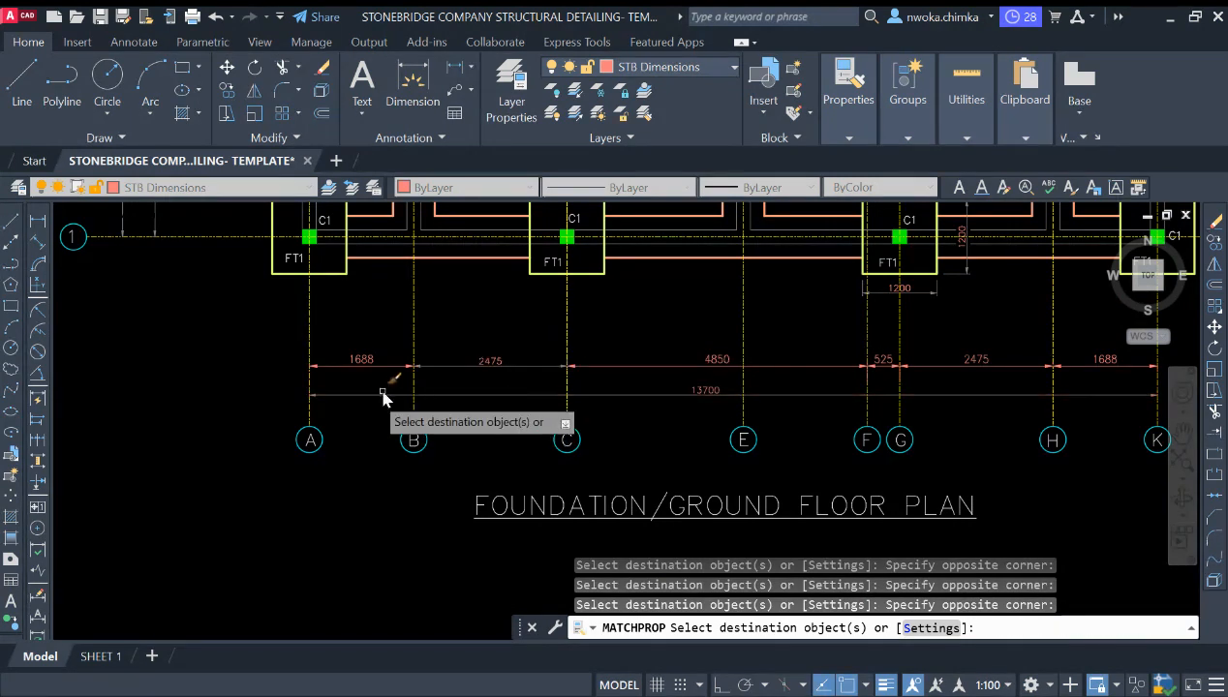
{"action": "left_click", "coordinate": [364, 359]}
{"action": "left_click", "coordinate": [725, 359]}
{"action": "left_click", "coordinate": [663, 393]}
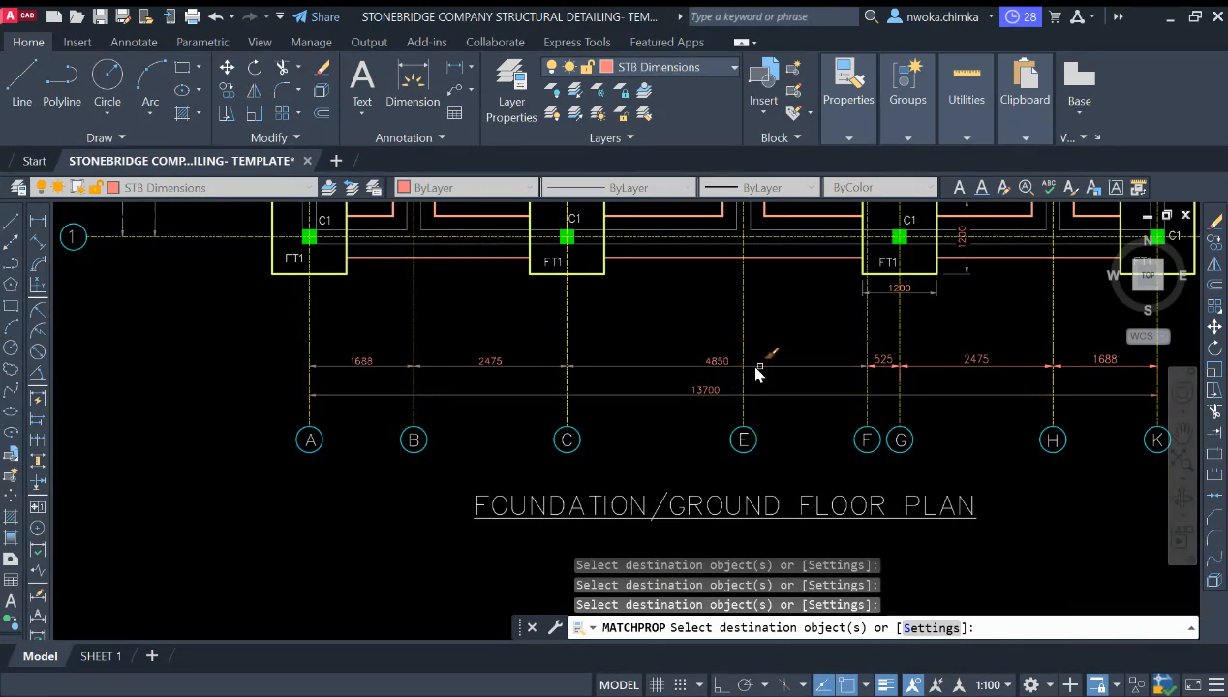
{"action": "middle_click_drag", "start_coordinate": [890, 366], "coordinate": [689, 352]}
{"action": "left_click", "coordinate": [688, 352]}
{"action": "left_click", "coordinate": [744, 345]}
{"action": "left_click", "coordinate": [924, 342]}
{"action": "left_click", "coordinate": [897, 360]}
Match the same dimension properties onto the vertical dimensions along the plan's right side, from its lowest grid line up to grid 8
{"action": "scroll", "coordinate": [837, 371], "scroll_direction": "down", "scroll_amount": 2}
{"action": "scroll", "coordinate": [794, 383], "scroll_direction": "down", "scroll_amount": 4}
{"action": "middle_click_drag", "start_coordinate": [782, 385], "coordinate": [647, 482]}
{"action": "scroll", "coordinate": [741, 422], "scroll_direction": "up", "scroll_amount": 4}
{"action": "scroll", "coordinate": [782, 419], "scroll_direction": "up", "scroll_amount": 2}
{"action": "left_click", "coordinate": [782, 416]}
{"action": "left_click", "coordinate": [680, 421]}
{"action": "middle_click_drag", "start_coordinate": [794, 358], "coordinate": [773, 480]}
{"action": "left_click", "coordinate": [792, 399]}
{"action": "left_click", "coordinate": [671, 398]}
{"action": "middle_click_drag", "start_coordinate": [778, 355], "coordinate": [753, 538]}
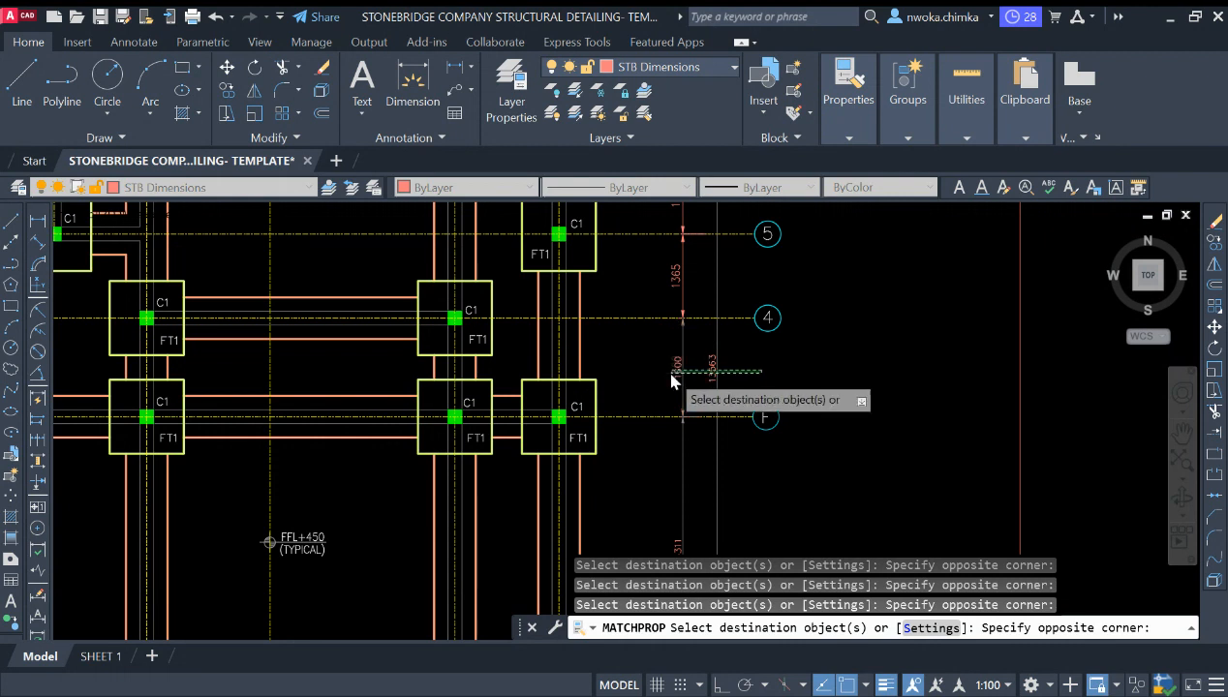
{"action": "scroll", "coordinate": [692, 358], "scroll_direction": "down", "scroll_amount": 3}
{"action": "scroll", "coordinate": [682, 373], "scroll_direction": "up", "scroll_amount": 5}
{"action": "left_click", "coordinate": [665, 368]}
{"action": "left_click", "coordinate": [608, 393]}
{"action": "middle_click_drag", "start_coordinate": [665, 385], "coordinate": [685, 537]}
{"action": "left_click", "coordinate": [685, 417]}
{"action": "left_click", "coordinate": [602, 398]}
{"action": "scroll", "coordinate": [678, 383], "scroll_direction": "down", "scroll_amount": 4}
{"action": "scroll", "coordinate": [686, 324], "scroll_direction": "up", "scroll_amount": 2}
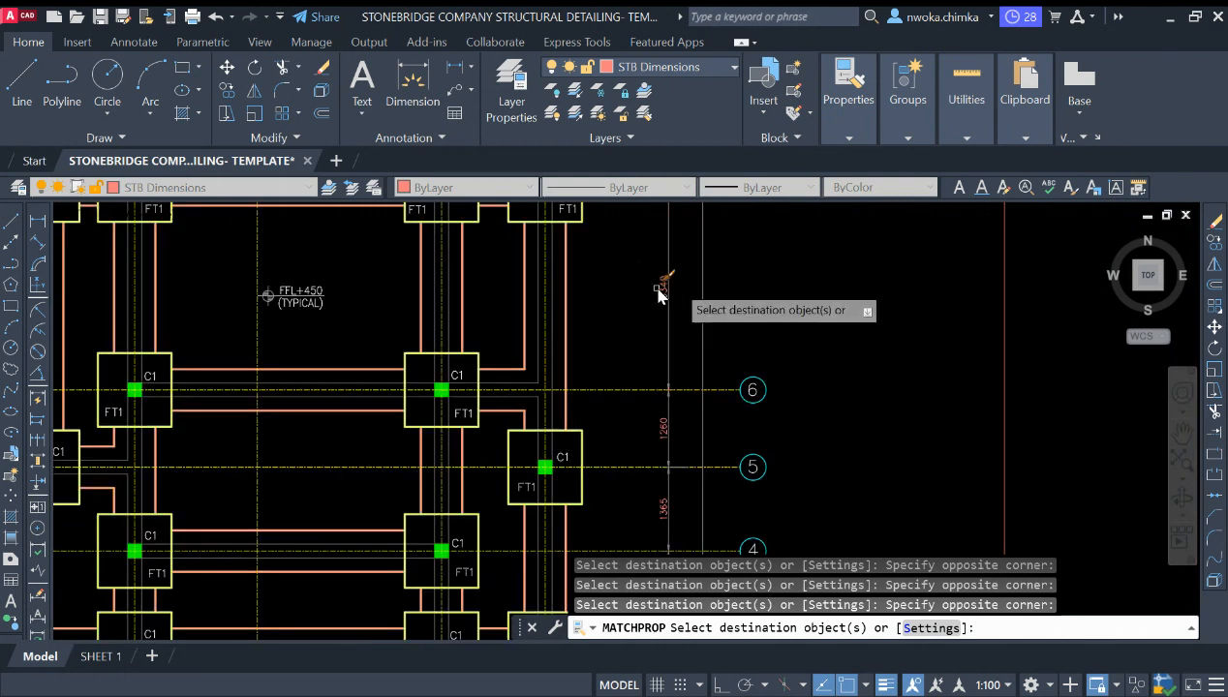
{"action": "key", "text": "Escape"}
Copy the dimensioned FT1 footing at grid B/8, with its column and labels, to the empty space outside the plan's frame
{"action": "scroll", "coordinate": [639, 302], "scroll_direction": "down", "scroll_amount": 5}
{"action": "middle_click_drag", "start_coordinate": [479, 294], "coordinate": [444, 356]}
{"action": "scroll", "coordinate": [416, 355], "scroll_direction": "up", "scroll_amount": 1}
{"action": "scroll", "coordinate": [432, 337], "scroll_direction": "up", "scroll_amount": 1}
{"action": "scroll", "coordinate": [453, 319], "scroll_direction": "up", "scroll_amount": 2}
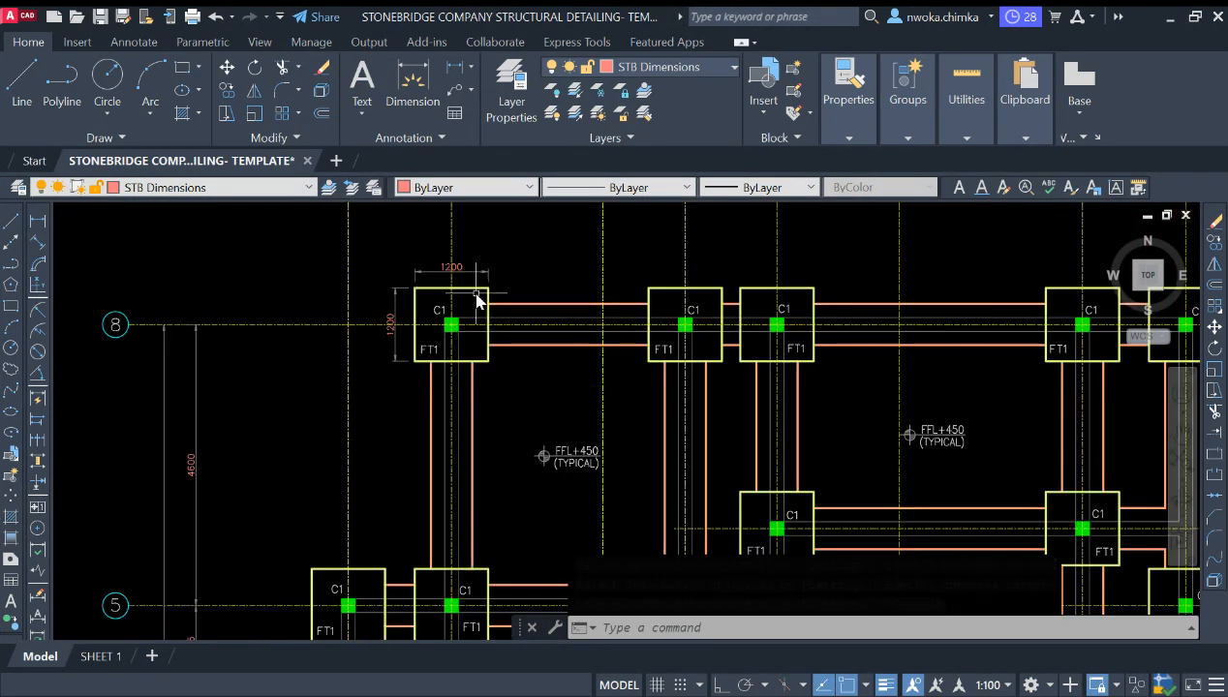
{"action": "middle_click_drag", "start_coordinate": [476, 300], "coordinate": [481, 371]}
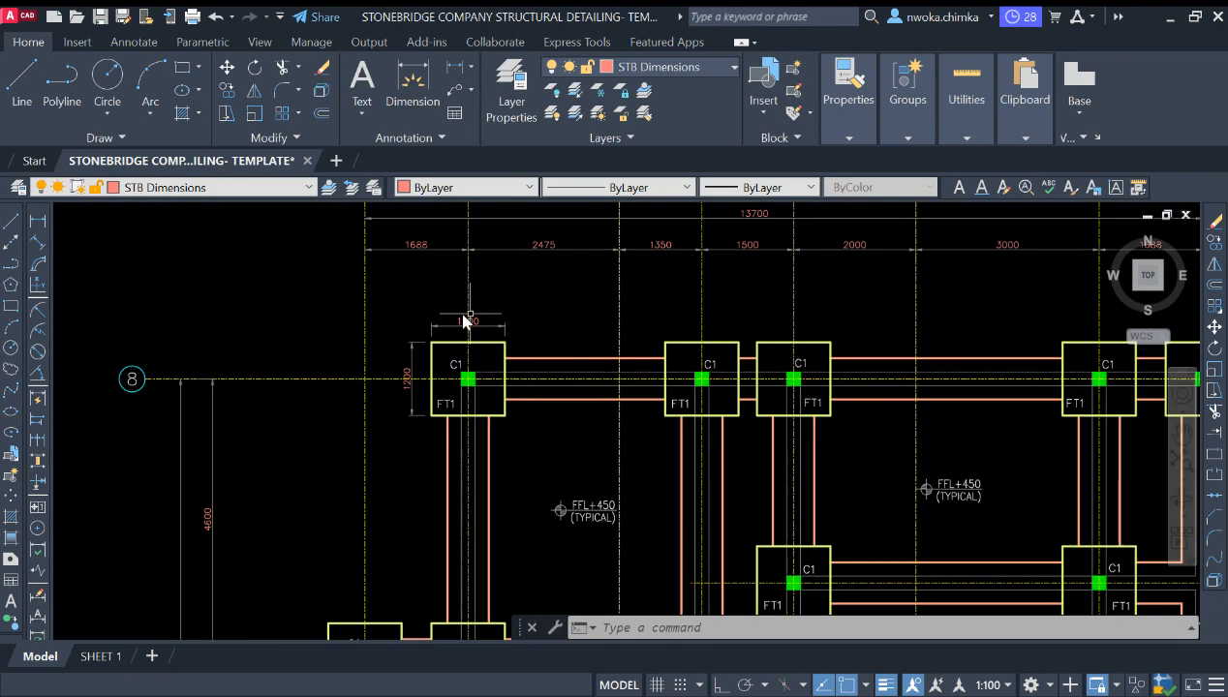
{"action": "left_click", "coordinate": [391, 286]}
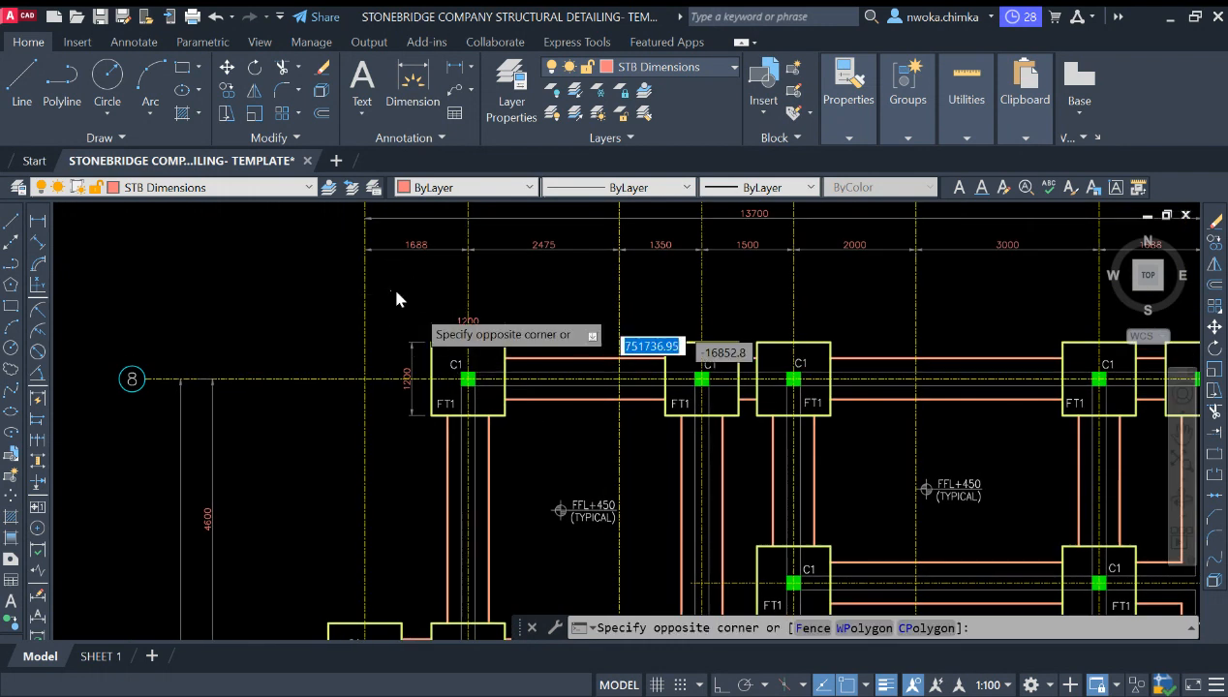
{"action": "left_click", "coordinate": [549, 463]}
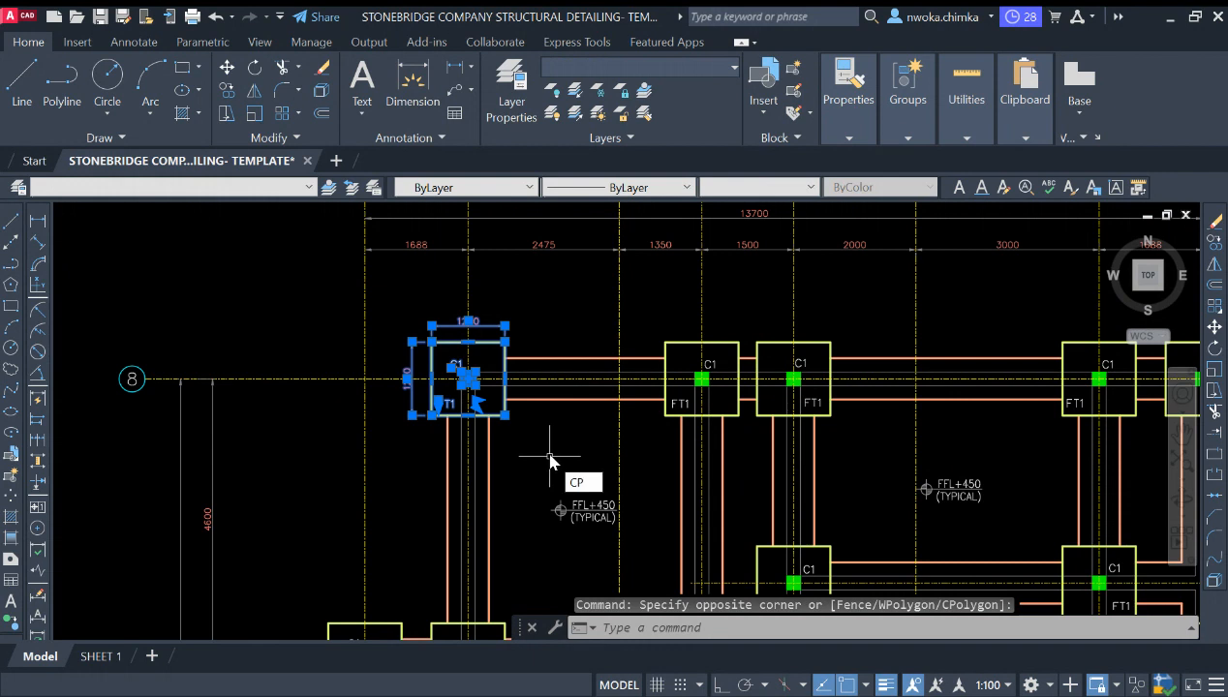
{"action": "key", "text": "Return"}
{"action": "left_click", "coordinate": [469, 380]}
{"action": "scroll", "coordinate": [435, 310], "scroll_direction": "down", "scroll_amount": 8}
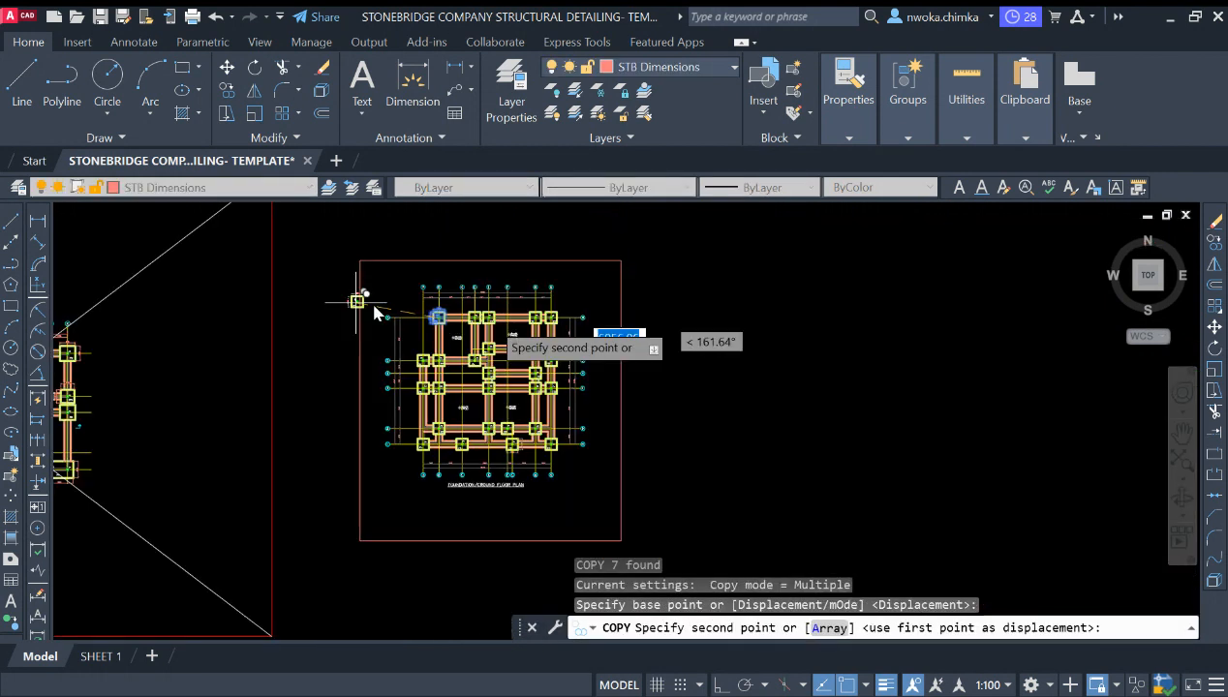
{"action": "left_click", "coordinate": [724, 400]}
{"action": "key", "text": "Escape"}
Copy the Section A footing detail and its reinforcement plan from the existing details sheet to beside the copied footing
{"action": "scroll", "coordinate": [755, 402], "scroll_direction": "up", "scroll_amount": 5}
{"action": "scroll", "coordinate": [750, 359], "scroll_direction": "up", "scroll_amount": 2}
{"action": "scroll", "coordinate": [745, 359], "scroll_direction": "down", "scroll_amount": 6}
{"action": "scroll", "coordinate": [642, 367], "scroll_direction": "down", "scroll_amount": 5}
{"action": "middle_click_drag", "start_coordinate": [541, 376], "coordinate": [846, 359]}
{"action": "scroll", "coordinate": [741, 358], "scroll_direction": "down", "scroll_amount": 3}
{"action": "middle_click_drag", "start_coordinate": [164, 372], "coordinate": [699, 372]}
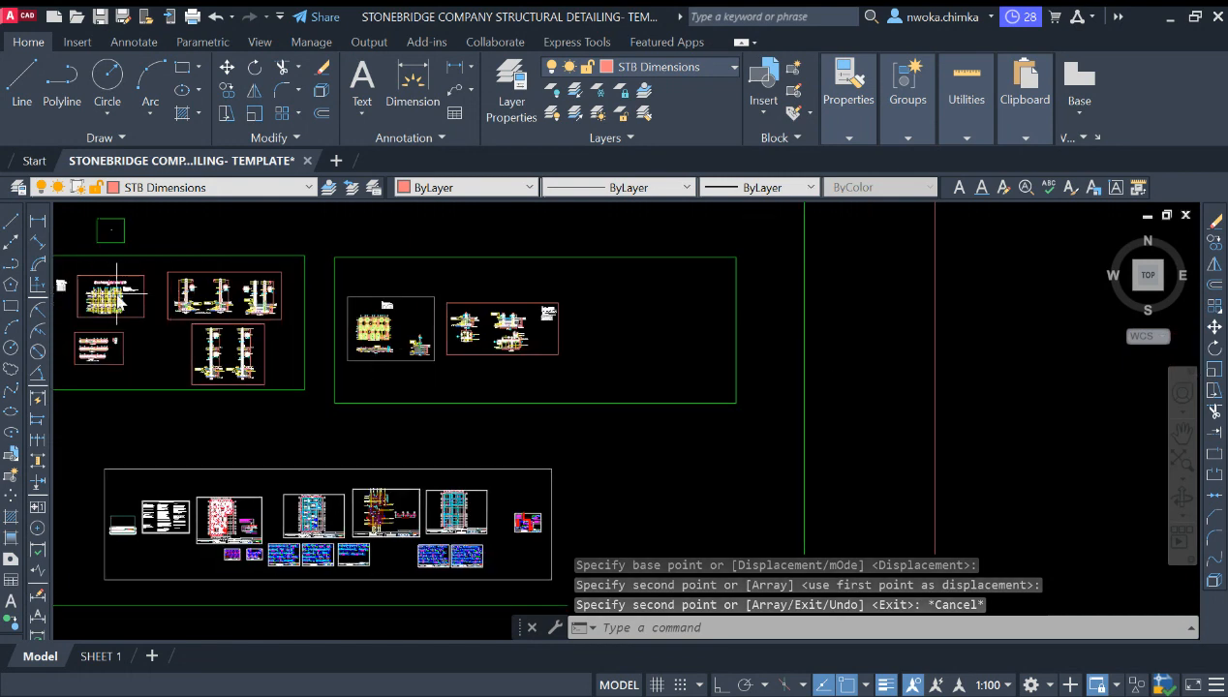
{"action": "scroll", "coordinate": [116, 293], "scroll_direction": "up", "scroll_amount": 2}
{"action": "middle_click_drag", "start_coordinate": [885, 474], "coordinate": [397, 425]}
{"action": "scroll", "coordinate": [538, 315], "scroll_direction": "up", "scroll_amount": 3}
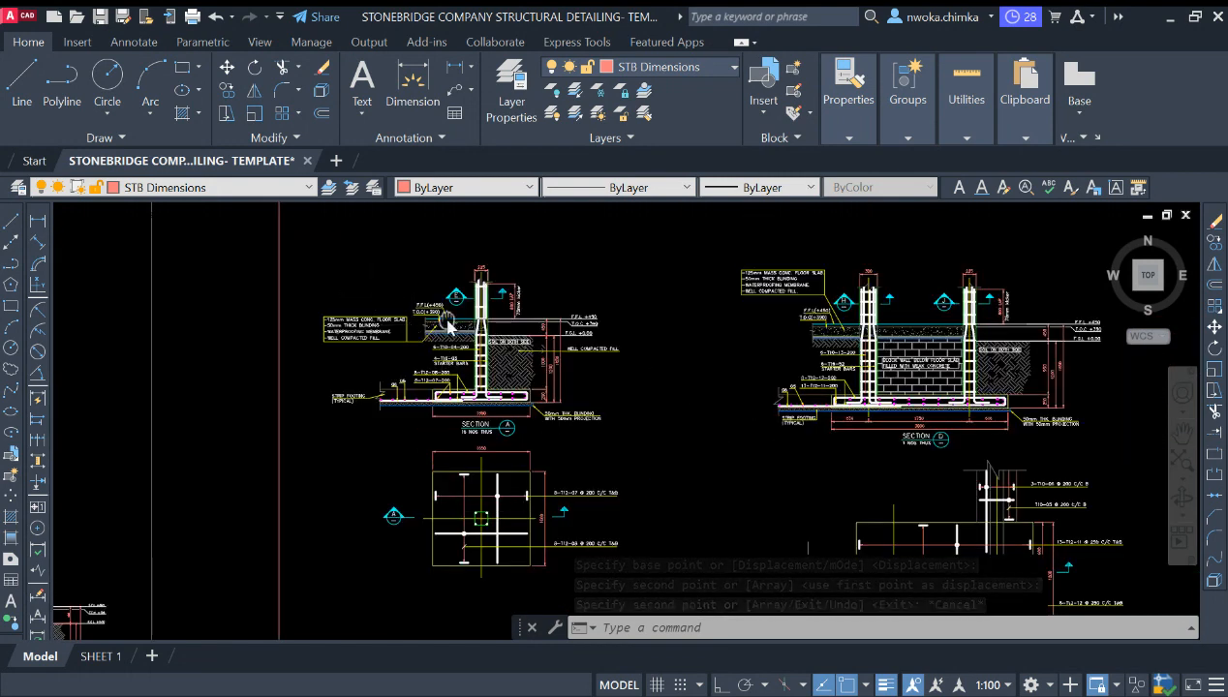
{"action": "left_click", "coordinate": [684, 266]}
{"action": "scroll", "coordinate": [684, 269], "scroll_direction": "down", "scroll_amount": 3}
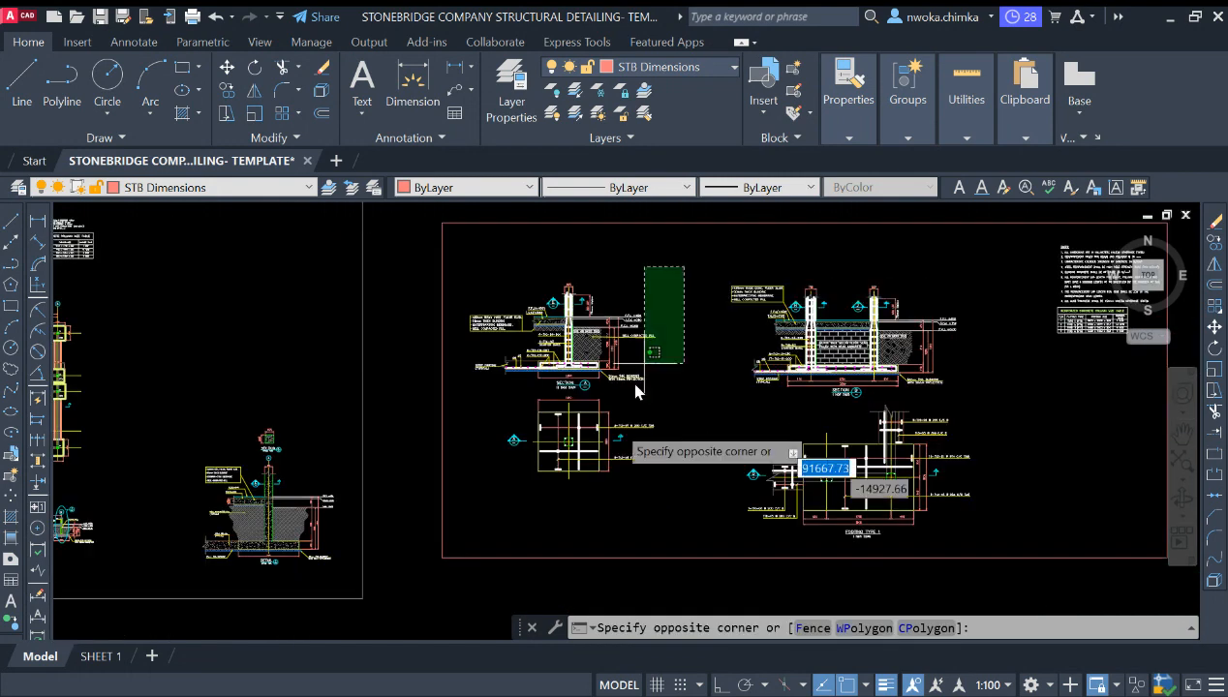
{"action": "left_click", "coordinate": [471, 503]}
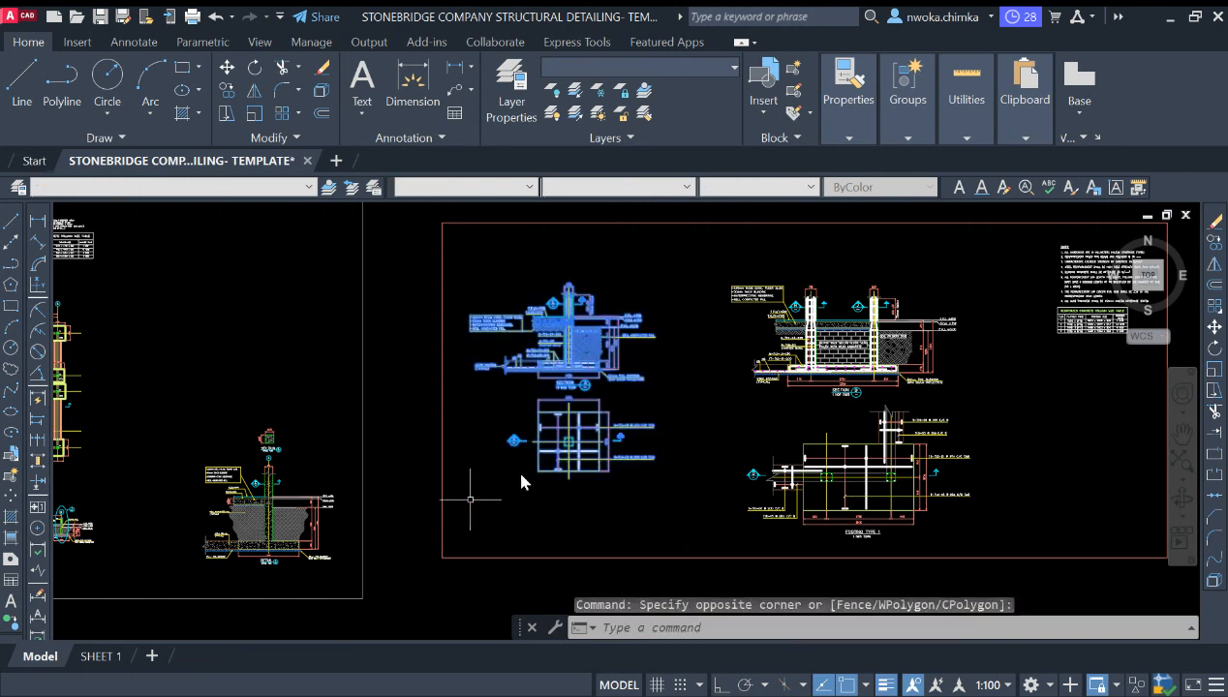
{"action": "type", "text": "co"}
{"action": "key", "text": "space"}
{"action": "left_click", "coordinate": [572, 442]}
{"action": "scroll", "coordinate": [579, 443], "scroll_direction": "down", "scroll_amount": 5}
{"action": "middle_click_drag", "start_coordinate": [586, 445], "coordinate": [369, 450]}
{"action": "scroll", "coordinate": [1046, 455], "scroll_direction": "down", "scroll_amount": 3}
{"action": "middle_click_drag", "start_coordinate": [1046, 455], "coordinate": [260, 403]}
{"action": "scroll", "coordinate": [877, 420], "scroll_direction": "up", "scroll_amount": 2}
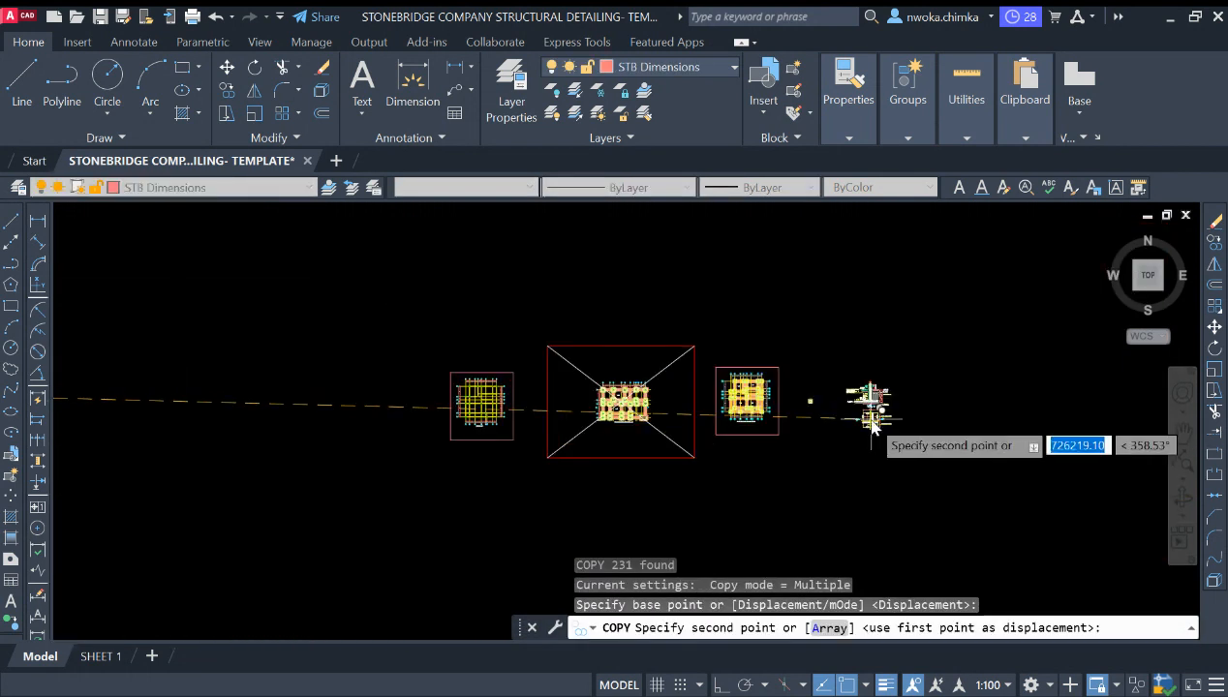
{"action": "scroll", "coordinate": [872, 424], "scroll_direction": "up", "scroll_amount": 2}
{"action": "left_click", "coordinate": [828, 404]}
{"action": "key", "text": "Escape"}
Compare the copied FT1 footing's size with the dimensions and reinforcement labels in the copied Section A detail
{"action": "scroll", "coordinate": [804, 378], "scroll_direction": "up", "scroll_amount": 5}
{"action": "middle_click_drag", "start_coordinate": [803, 373], "coordinate": [623, 412]}
{"action": "scroll", "coordinate": [383, 425], "scroll_direction": "down", "scroll_amount": 2}
{"action": "scroll", "coordinate": [295, 472], "scroll_direction": "up", "scroll_amount": 5}
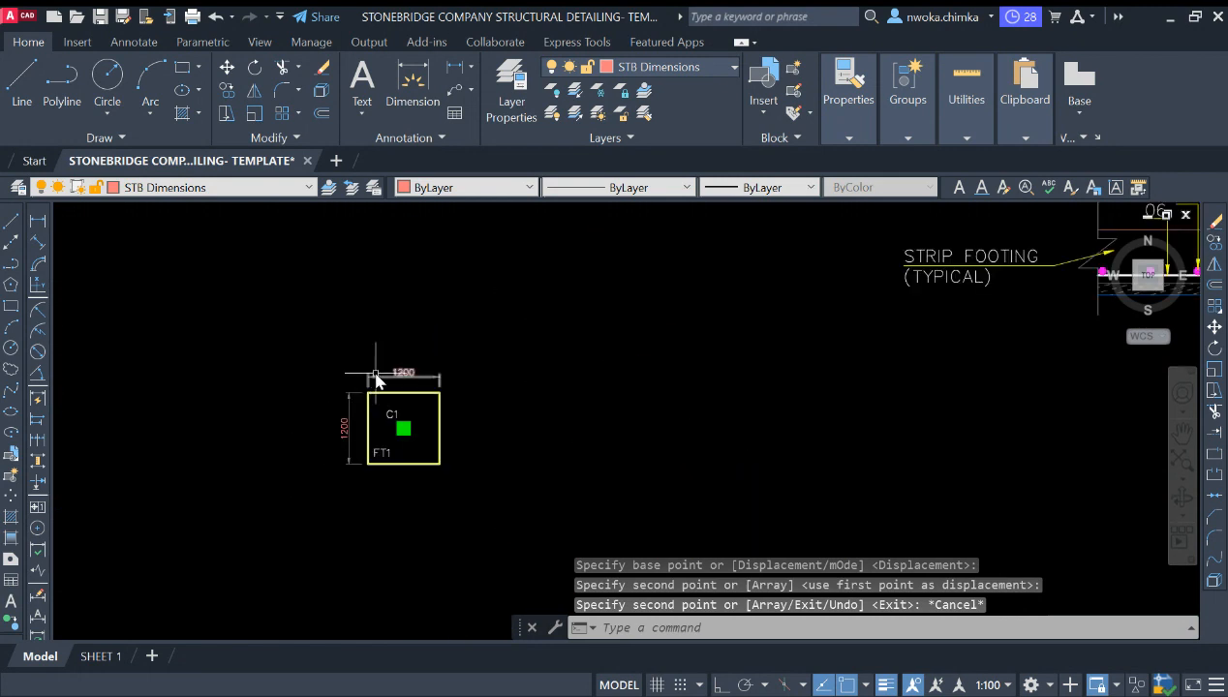
{"action": "scroll", "coordinate": [411, 369], "scroll_direction": "up", "scroll_amount": 4}
{"action": "scroll", "coordinate": [444, 368], "scroll_direction": "down", "scroll_amount": 4}
{"action": "middle_click_drag", "start_coordinate": [491, 368], "coordinate": [123, 439]}
{"action": "scroll", "coordinate": [196, 413], "scroll_direction": "down", "scroll_amount": 4}
{"action": "scroll", "coordinate": [418, 412], "scroll_direction": "down", "scroll_amount": 2}
{"action": "scroll", "coordinate": [503, 294], "scroll_direction": "up", "scroll_amount": 2}
{"action": "scroll", "coordinate": [534, 295], "scroll_direction": "down", "scroll_amount": 2}
{"action": "scroll", "coordinate": [533, 394], "scroll_direction": "up", "scroll_amount": 2}
{"action": "scroll", "coordinate": [529, 425], "scroll_direction": "down", "scroll_amount": 2}
{"action": "scroll", "coordinate": [208, 437], "scroll_direction": "up", "scroll_amount": 3}
{"action": "scroll", "coordinate": [501, 465], "scroll_direction": "down", "scroll_amount": 2}
{"action": "scroll", "coordinate": [823, 286], "scroll_direction": "up", "scroll_amount": 1}
{"action": "middle_click_drag", "start_coordinate": [743, 342], "coordinate": [637, 351]}
{"action": "scroll", "coordinate": [636, 509], "scroll_direction": "up", "scroll_amount": 1}
{"action": "scroll", "coordinate": [631, 507], "scroll_direction": "up", "scroll_amount": 3}
{"action": "scroll", "coordinate": [628, 449], "scroll_direction": "down", "scroll_amount": 2}
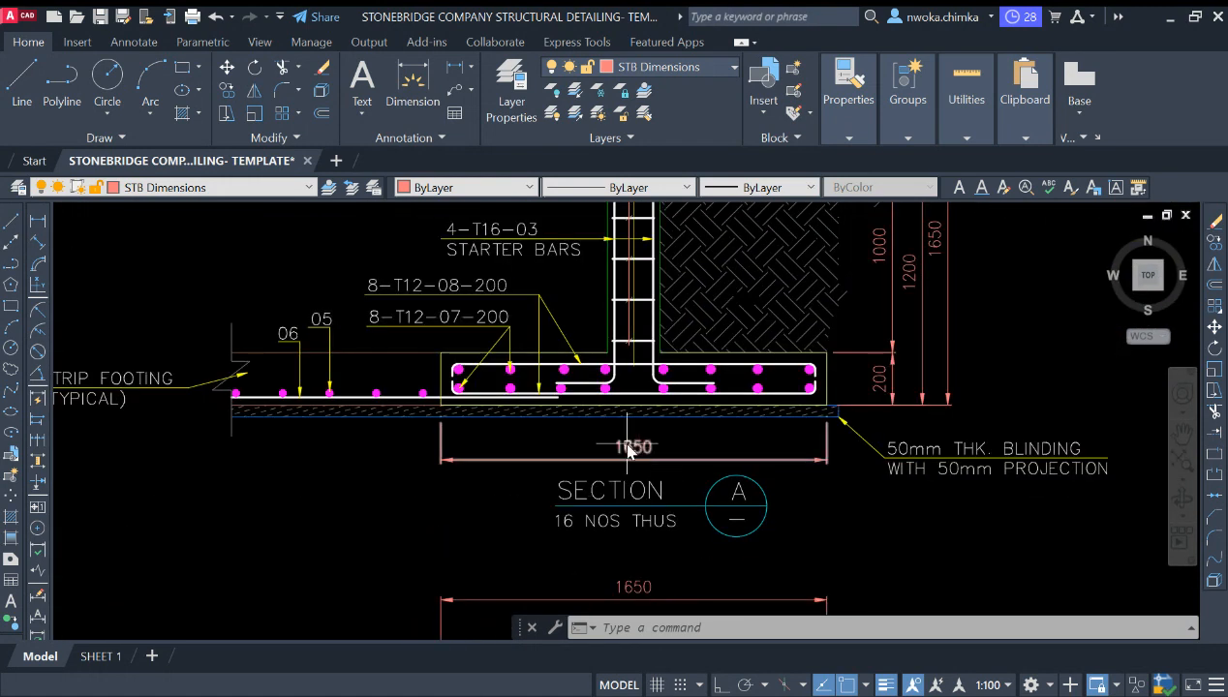
{"action": "scroll", "coordinate": [533, 243], "scroll_direction": "down", "scroll_amount": 5}
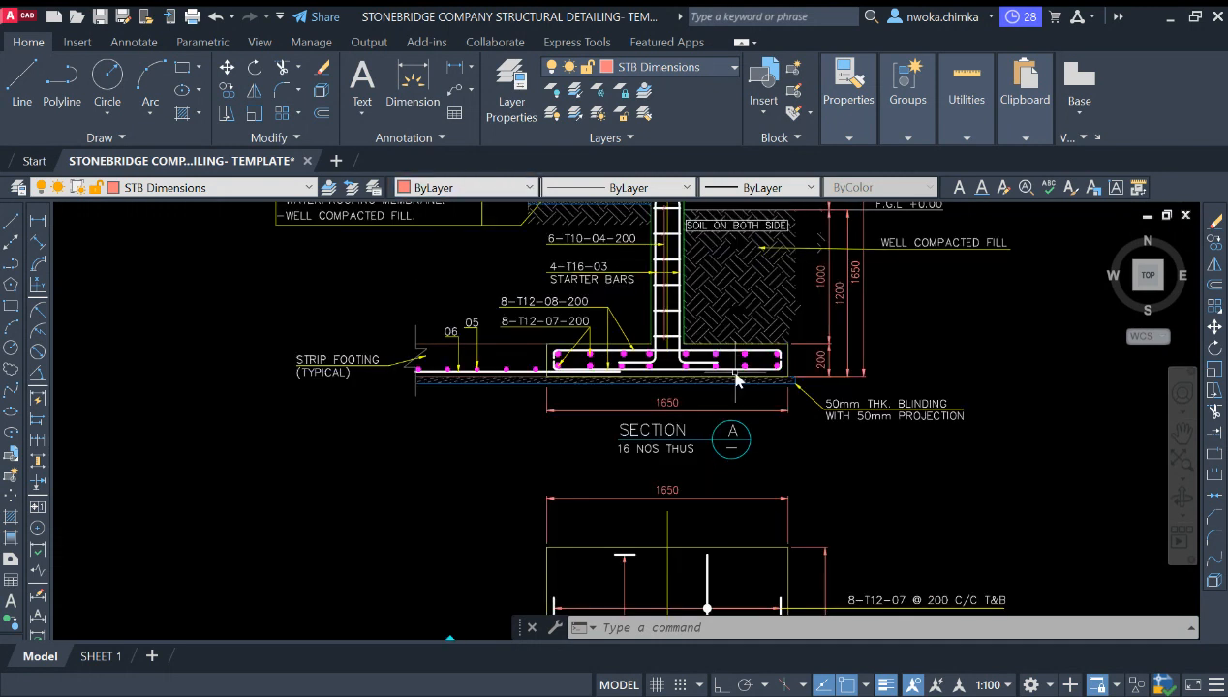
{"action": "scroll", "coordinate": [595, 320], "scroll_direction": "down", "scroll_amount": 2}
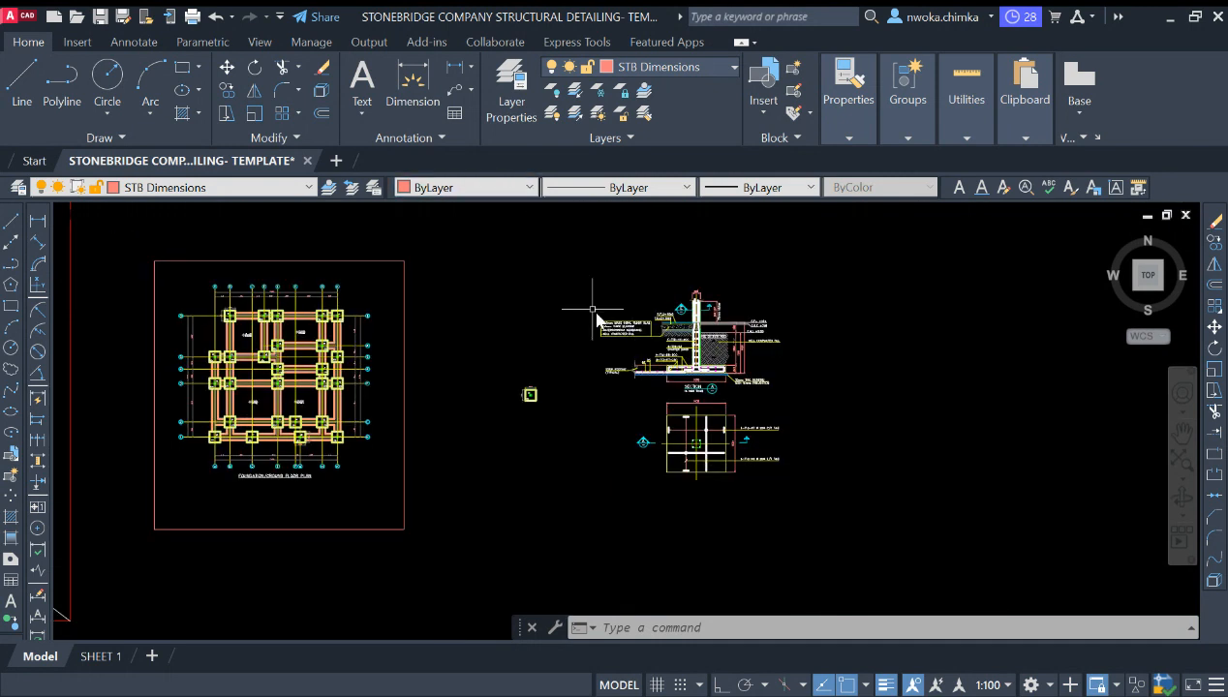
Erase the copied Section A detail and the copied FT1 footing beside the plan's frame
{"action": "left_click", "coordinate": [859, 541]}
{"action": "type", "text": "e"}
{"action": "key", "text": "Return"}
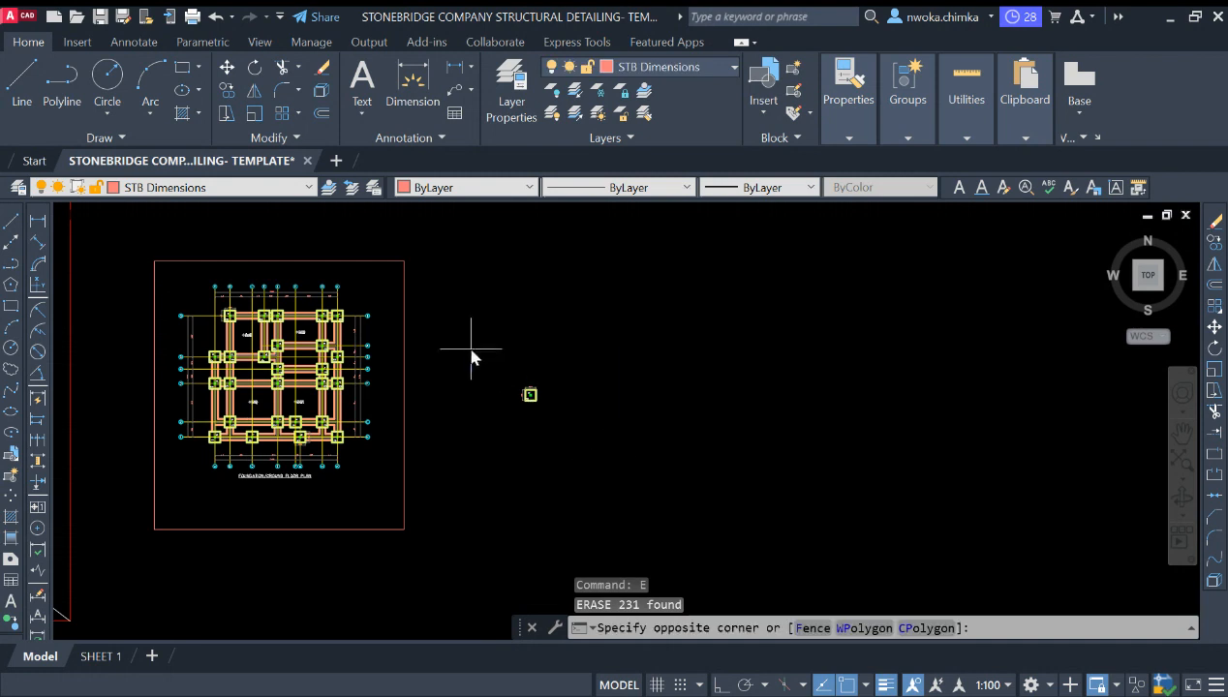
{"action": "left_click", "coordinate": [469, 366]}
{"action": "left_click", "coordinate": [577, 405]}
{"action": "type", "text": "e"}
{"action": "key", "text": "Return"}
Examine the whole foundation plan, checking its footings, grid lines, bubbles and surrounding dimensions
{"action": "middle_click_drag", "start_coordinate": [237, 340], "coordinate": [388, 319]}
{"action": "scroll", "coordinate": [389, 319], "scroll_direction": "up", "scroll_amount": 4}
{"action": "scroll", "coordinate": [297, 389], "scroll_direction": "down", "scroll_amount": 1}
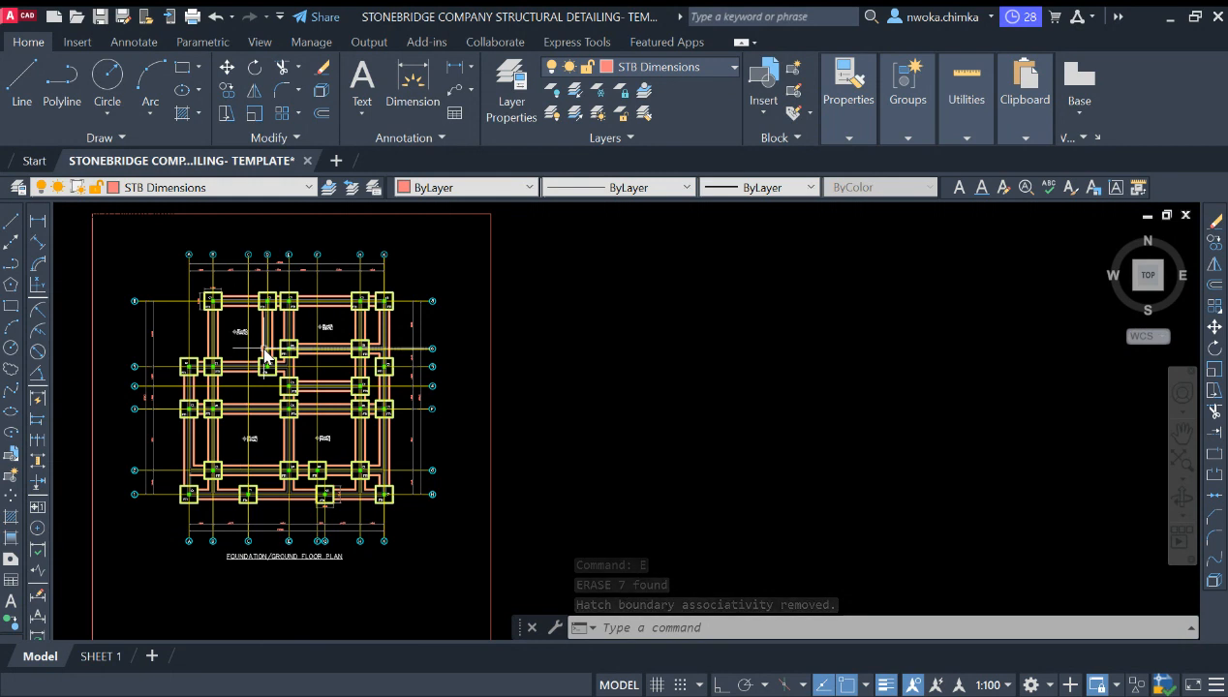
{"action": "scroll", "coordinate": [298, 346], "scroll_direction": "up", "scroll_amount": 3}
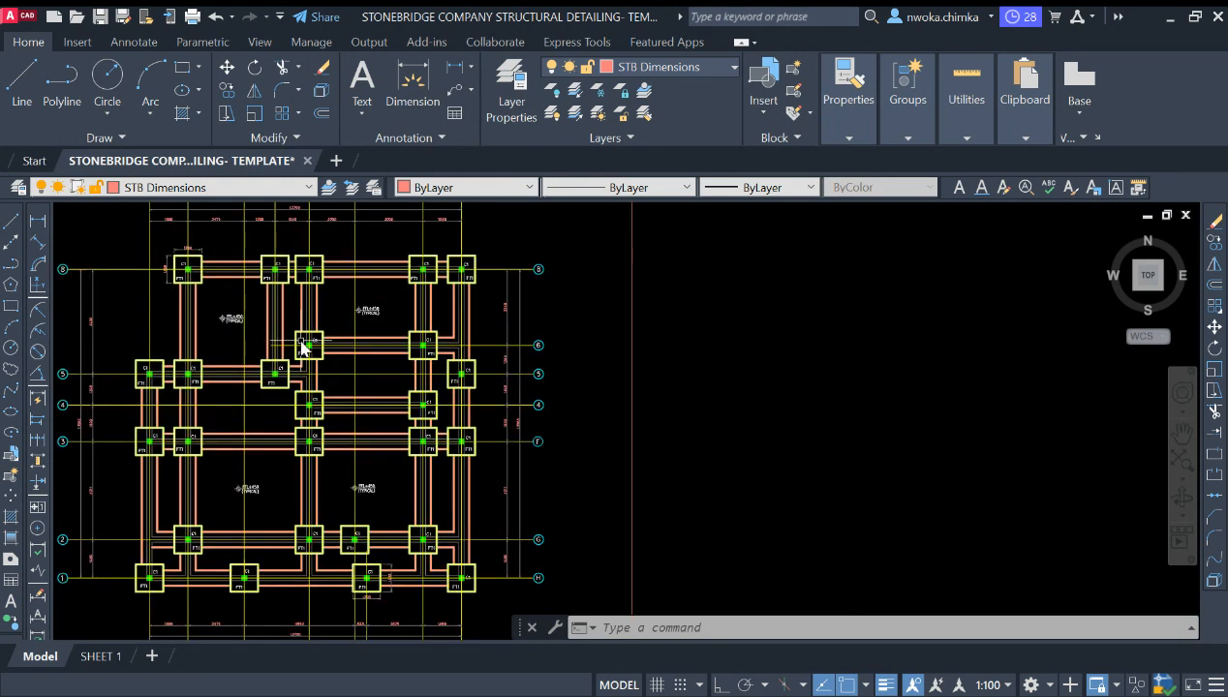
{"action": "scroll", "coordinate": [286, 338], "scroll_direction": "down", "scroll_amount": 2}
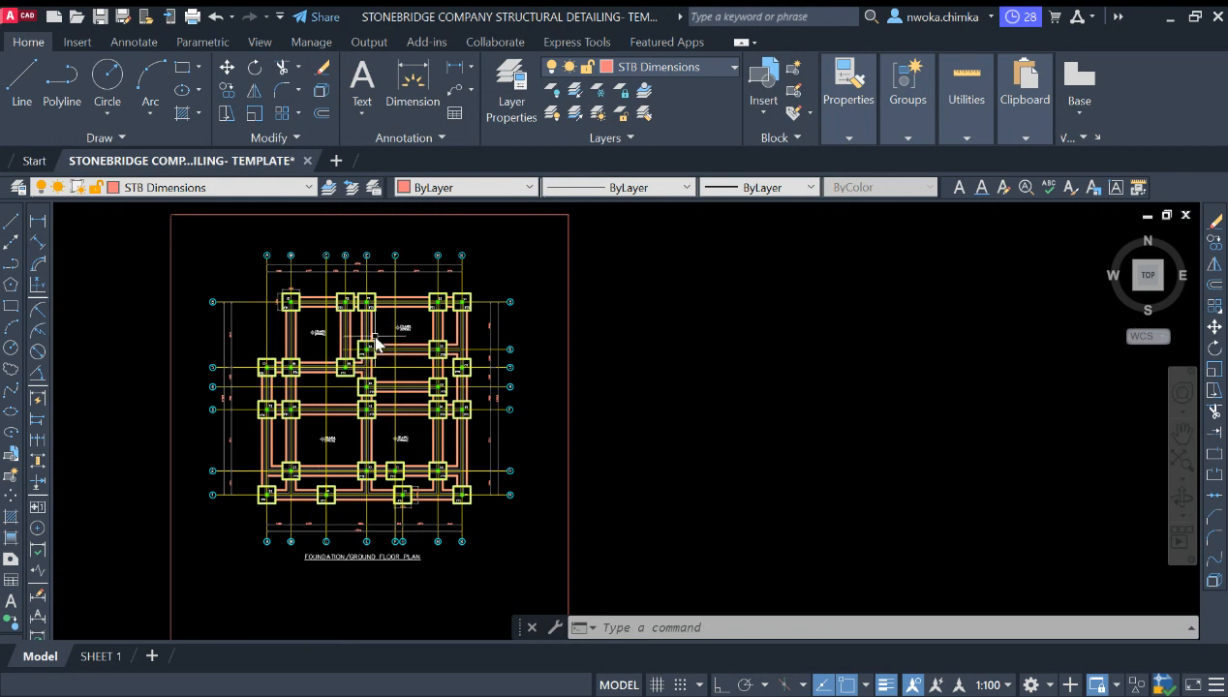
{"action": "scroll", "coordinate": [371, 349], "scroll_direction": "up", "scroll_amount": 2}
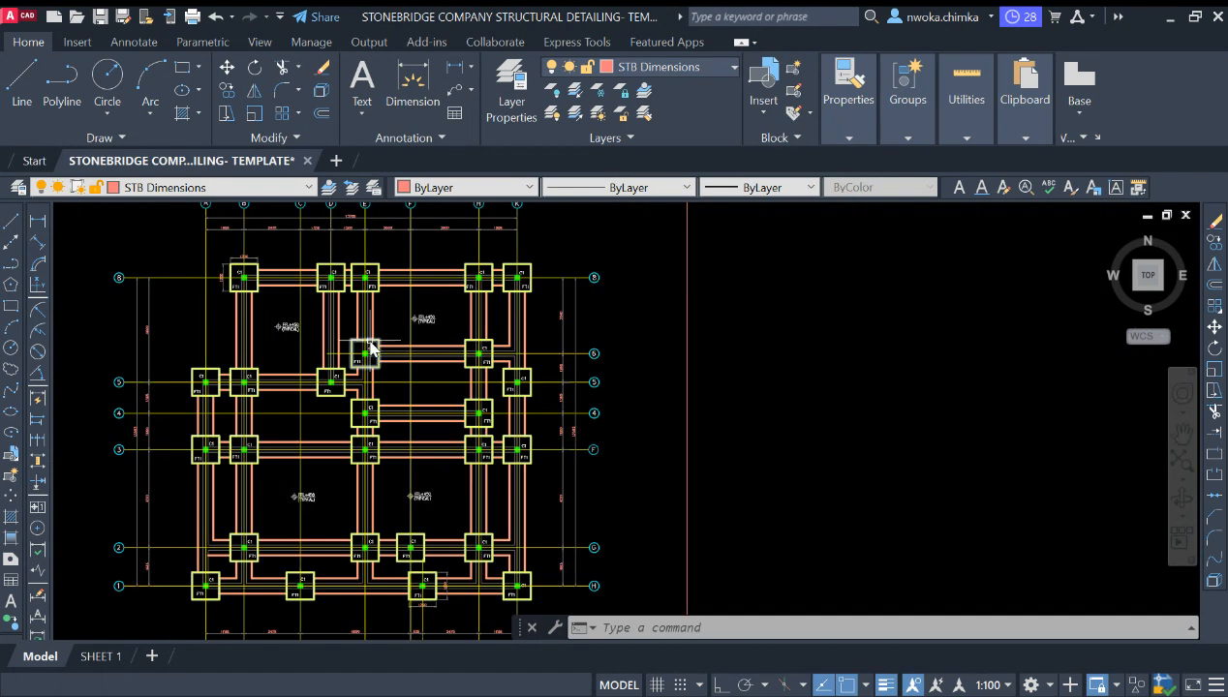
{"action": "scroll", "coordinate": [376, 353], "scroll_direction": "up", "scroll_amount": 1}
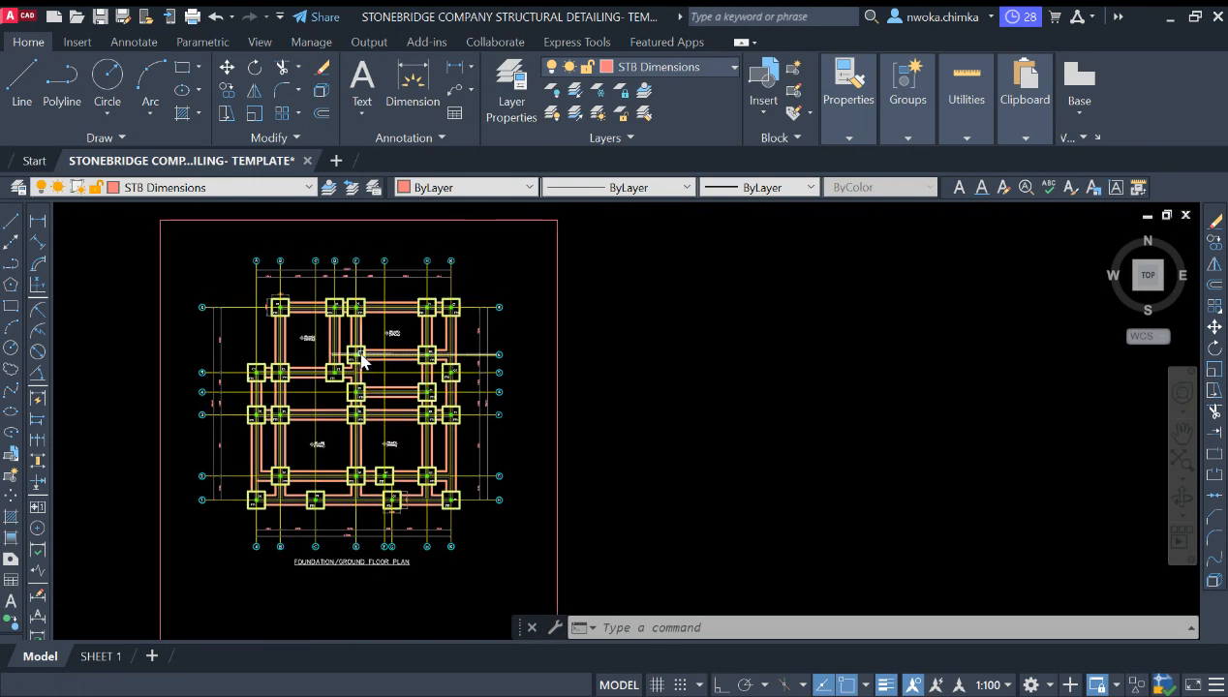
{"action": "scroll", "coordinate": [319, 548], "scroll_direction": "up", "scroll_amount": 3}
{"action": "scroll", "coordinate": [379, 508], "scroll_direction": "down", "scroll_amount": 3}
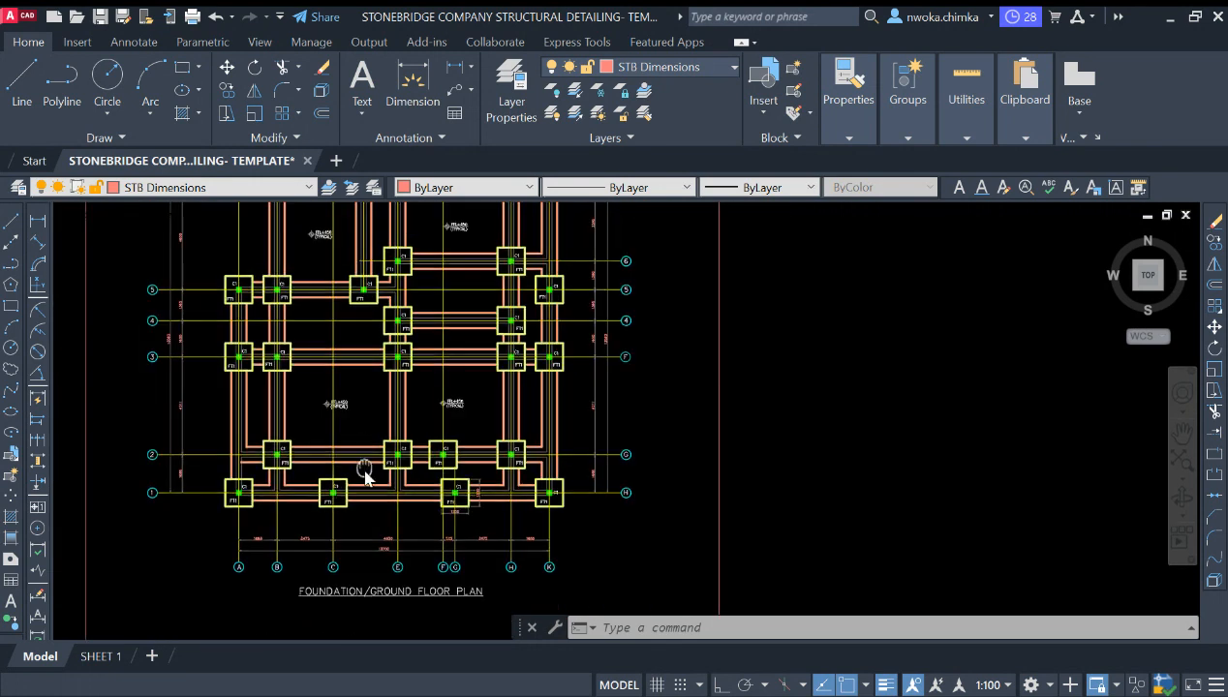
{"action": "middle_click_drag", "start_coordinate": [363, 426], "coordinate": [354, 471]}
{"action": "middle_click_drag", "start_coordinate": [364, 372], "coordinate": [321, 433]}
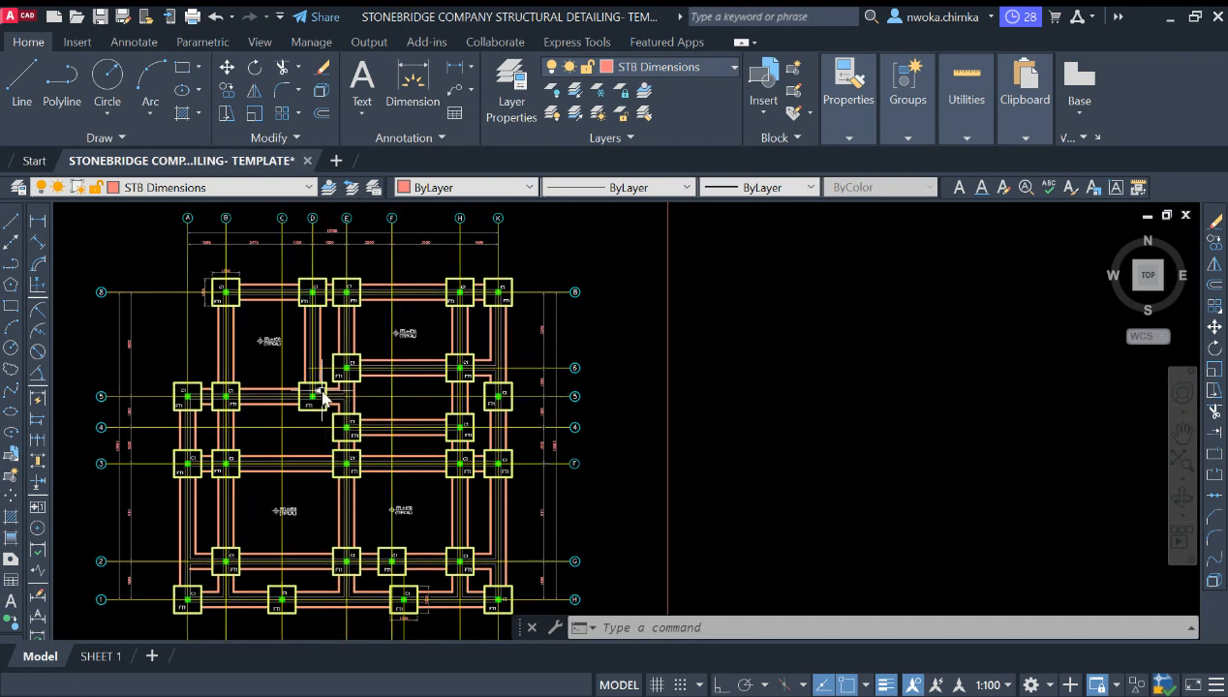
{"action": "scroll", "coordinate": [326, 416], "scroll_direction": "down", "scroll_amount": 2}
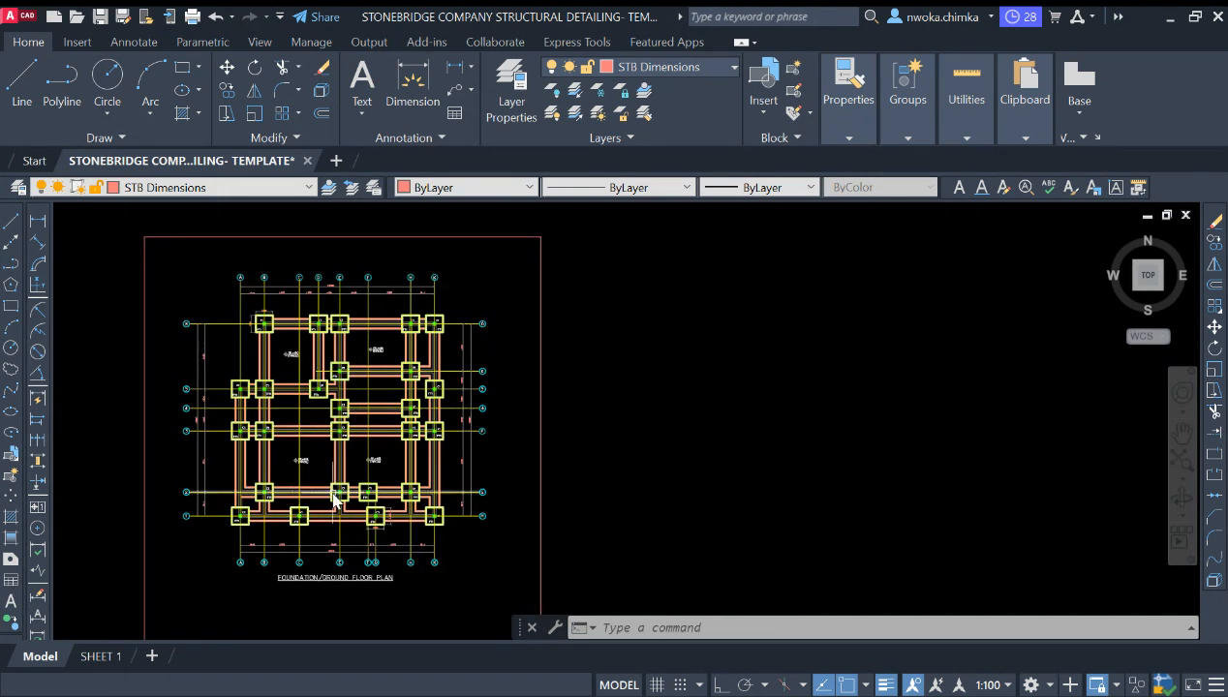
{"action": "scroll", "coordinate": [306, 426], "scroll_direction": "up", "scroll_amount": 2}
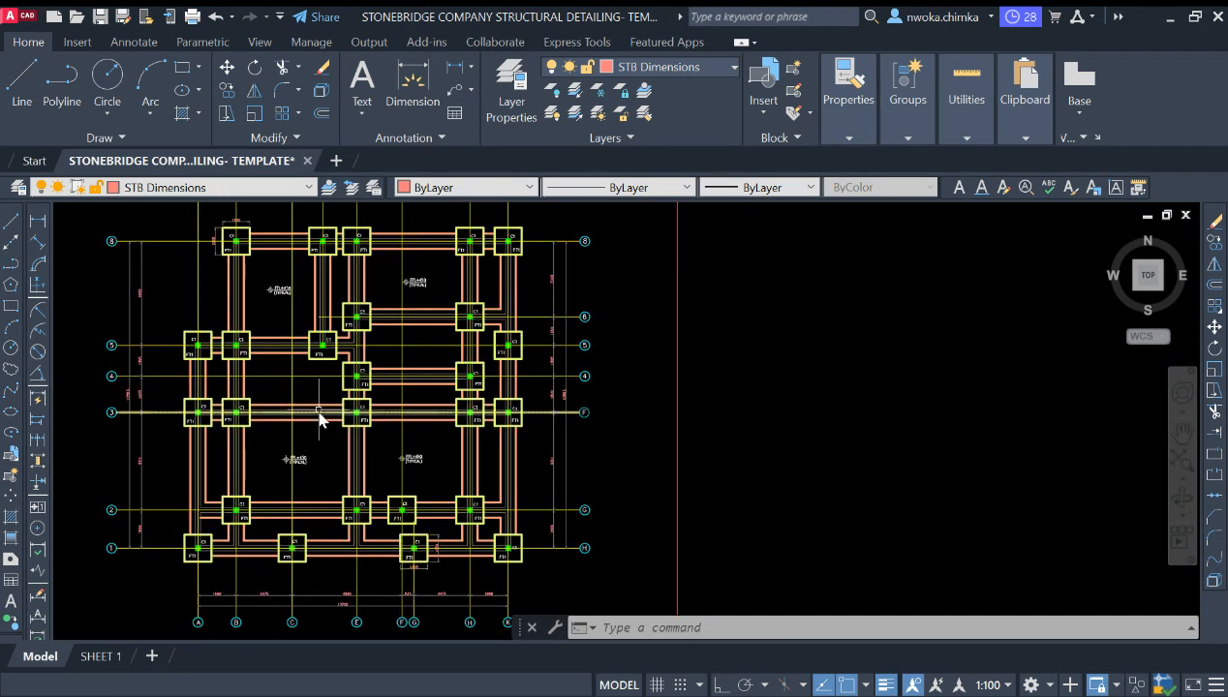
{"action": "scroll", "coordinate": [348, 385], "scroll_direction": "down", "scroll_amount": 2}
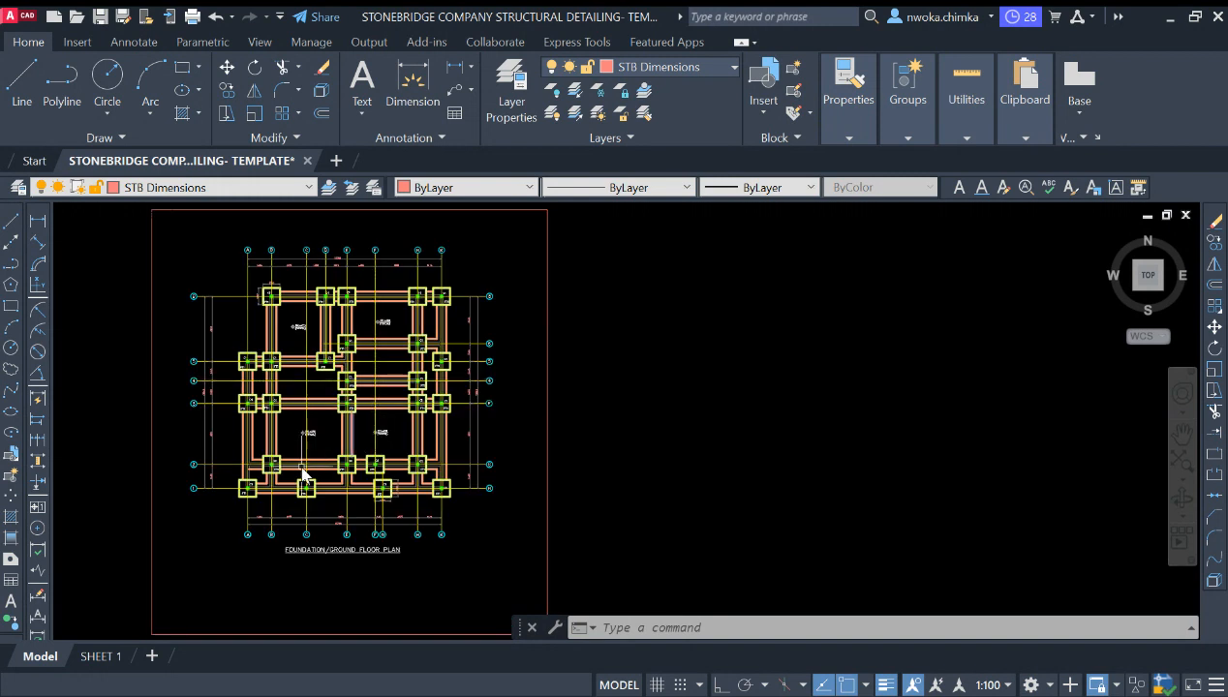
{"action": "scroll", "coordinate": [348, 489], "scroll_direction": "up", "scroll_amount": 3}
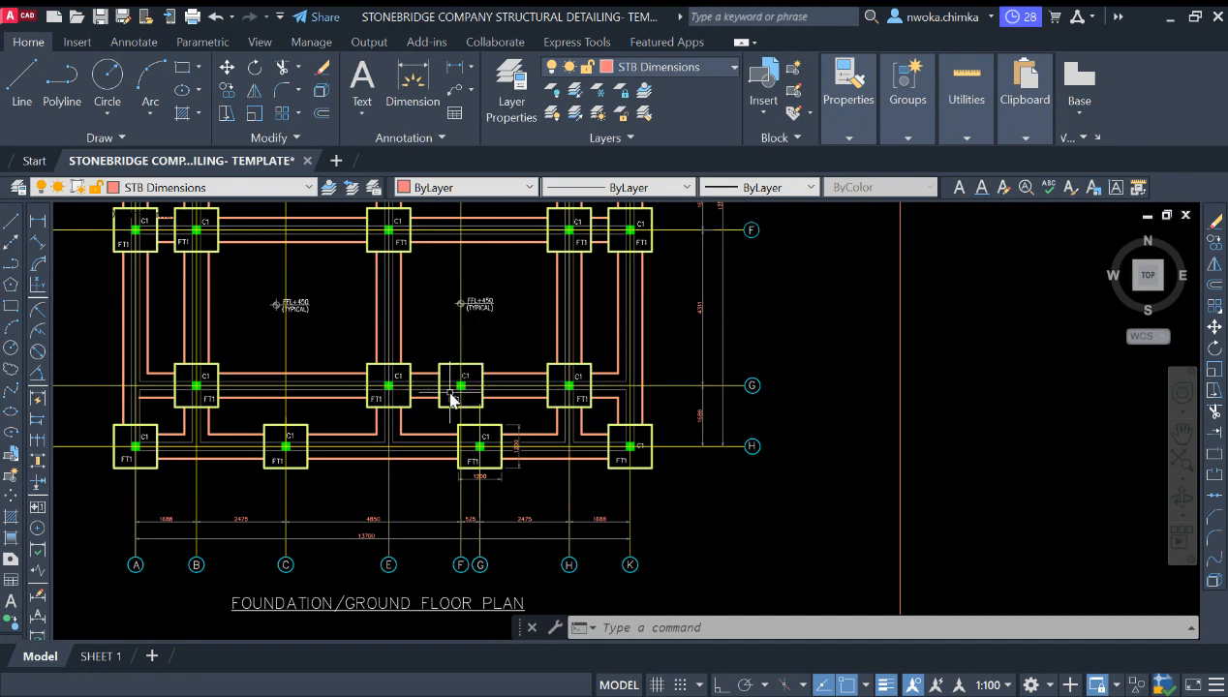
{"action": "scroll", "coordinate": [451, 399], "scroll_direction": "down", "scroll_amount": 2}
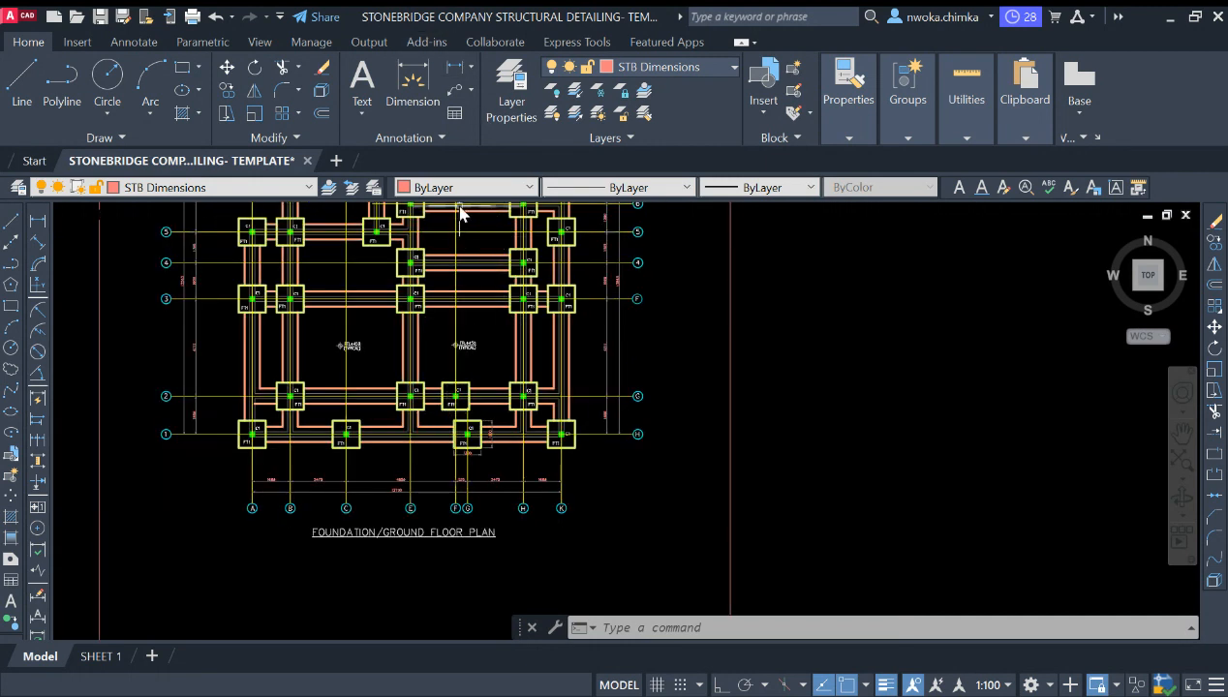
Review the framed foundation plan in relation to the neighbouring foundation plan and grid layout
{"action": "mouse_move", "coordinate": [415, 292]}
{"action": "middle_mouse_down"}
{"action": "mouse_move", "coordinate": [439, 397]}
{"action": "mouse_move", "coordinate": [329, 334]}
{"action": "middle_mouse_up"}
{"action": "scroll", "coordinate": [440, 390], "scroll_direction": "down", "scroll_amount": 2}
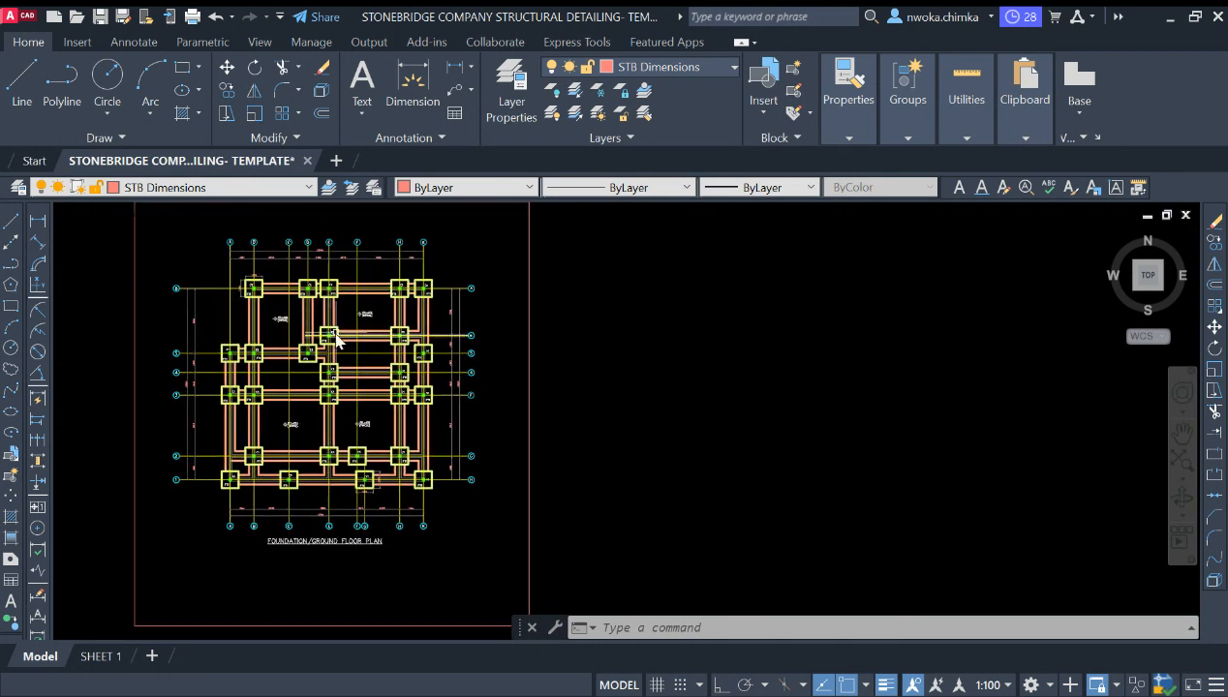
{"action": "scroll", "coordinate": [334, 334], "scroll_direction": "down", "scroll_amount": 2}
{"action": "scroll", "coordinate": [343, 320], "scroll_direction": "up", "scroll_amount": 2}
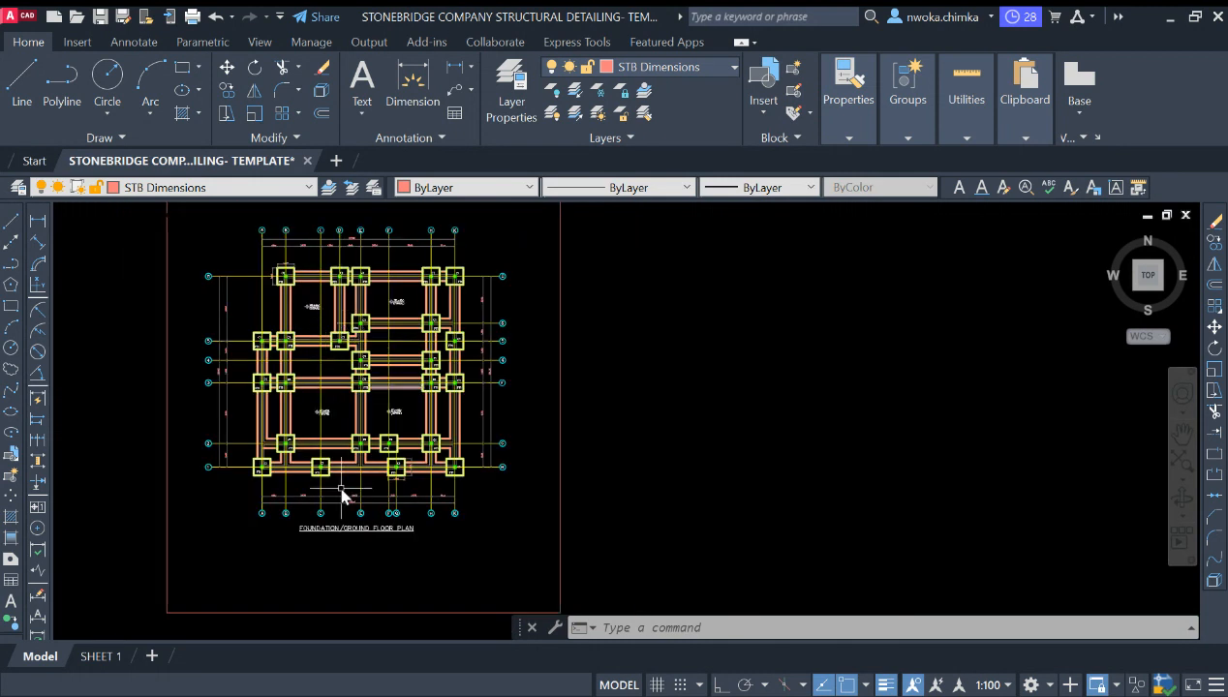
{"action": "middle_click_drag", "start_coordinate": [414, 353], "coordinate": [461, 380]}
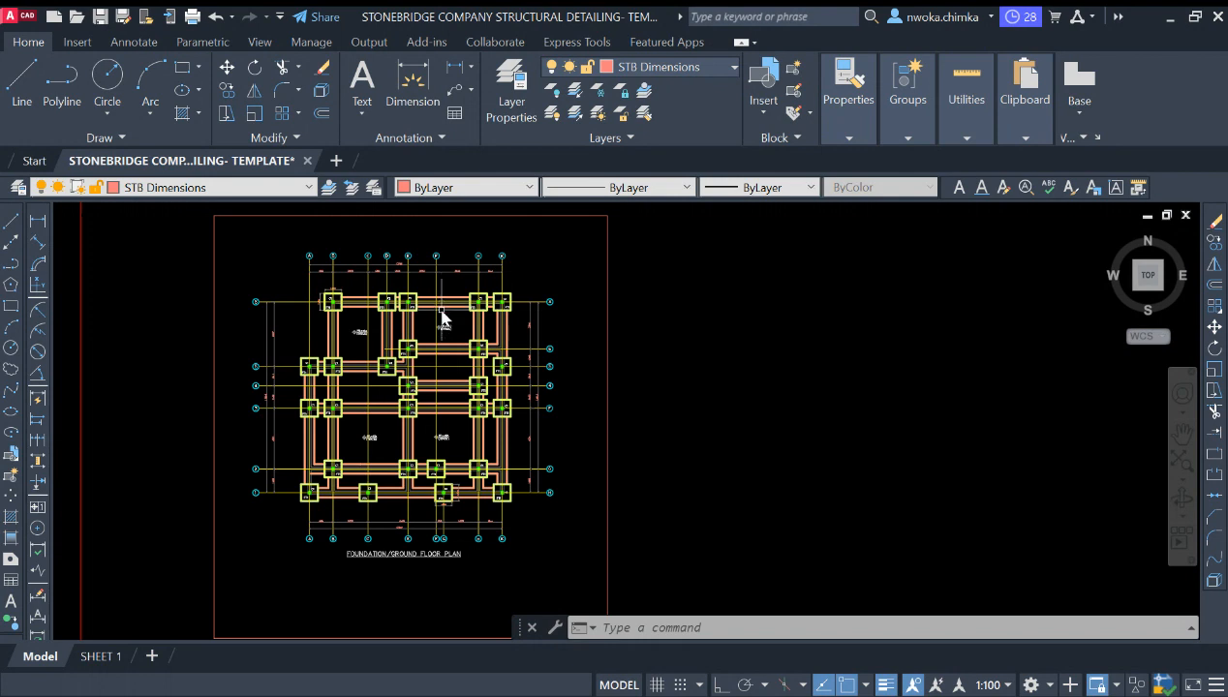
{"action": "scroll", "coordinate": [523, 334], "scroll_direction": "down", "scroll_amount": 5}
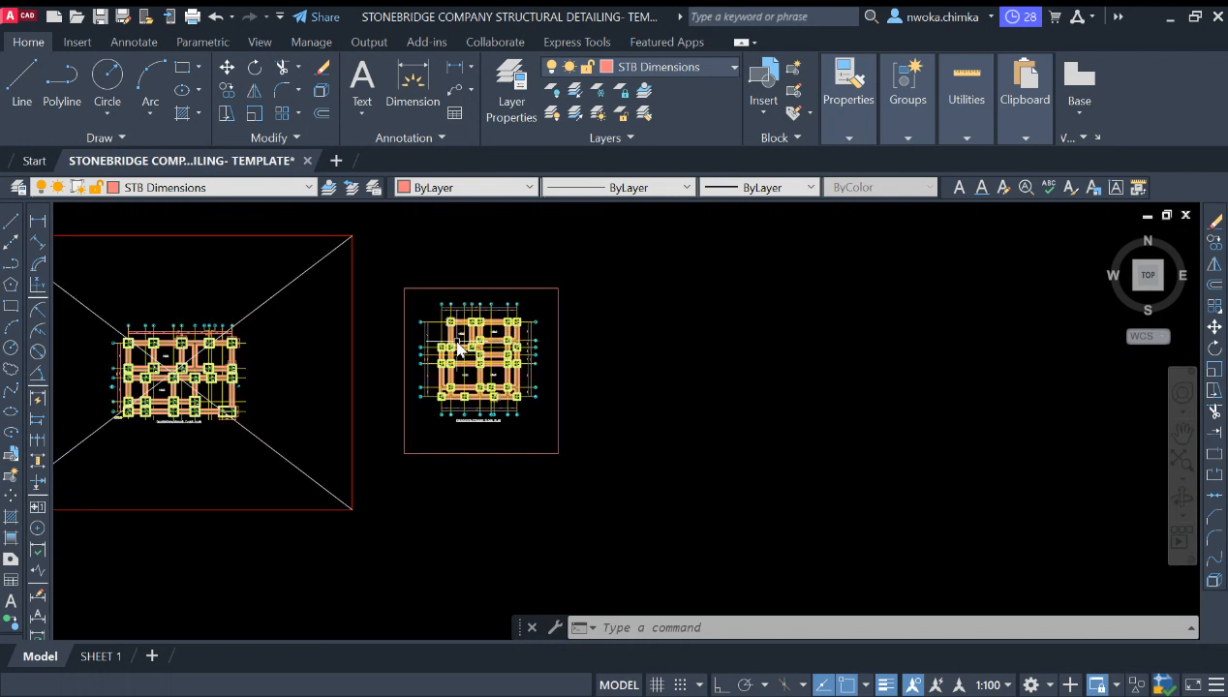
{"action": "scroll", "coordinate": [464, 360], "scroll_direction": "up", "scroll_amount": 2}
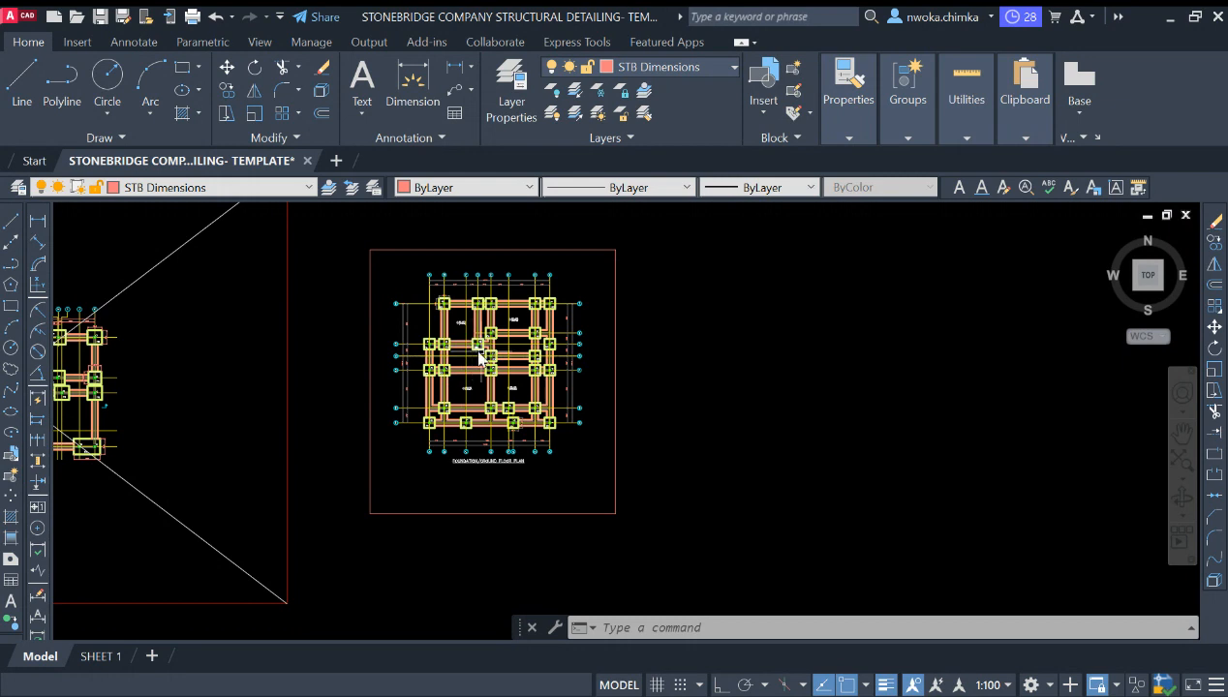
{"action": "middle_click_drag", "start_coordinate": [504, 360], "coordinate": [360, 360]}
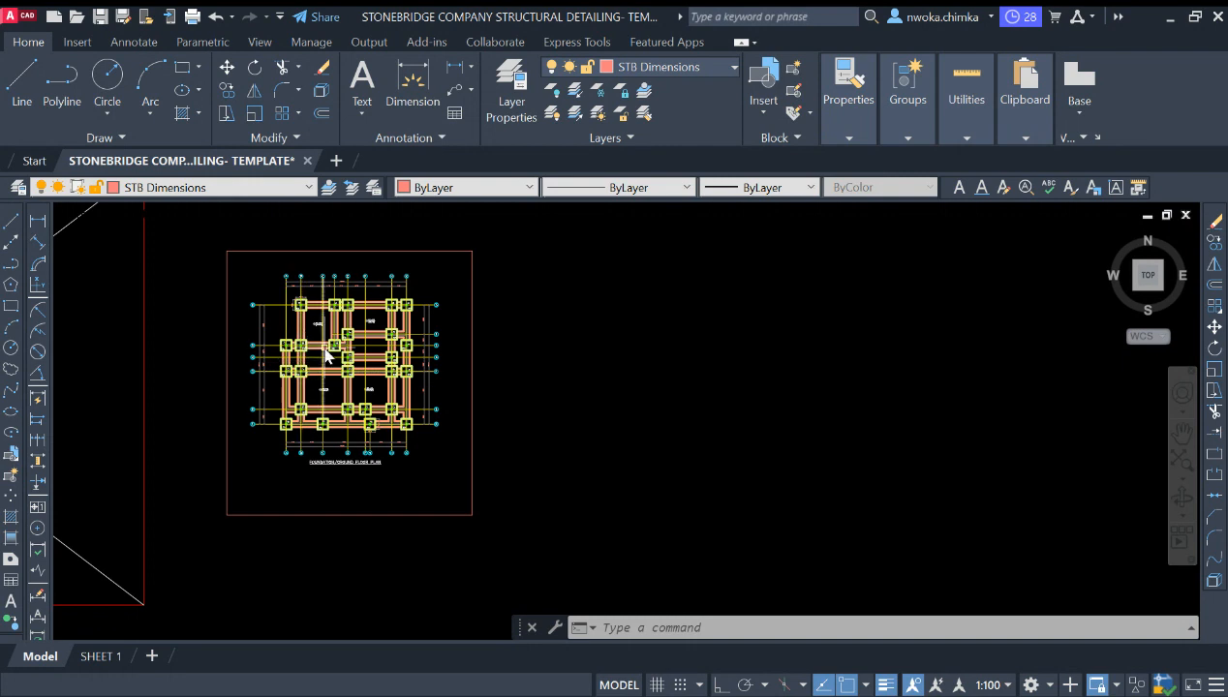
{"action": "scroll", "coordinate": [330, 351], "scroll_direction": "up", "scroll_amount": 4}
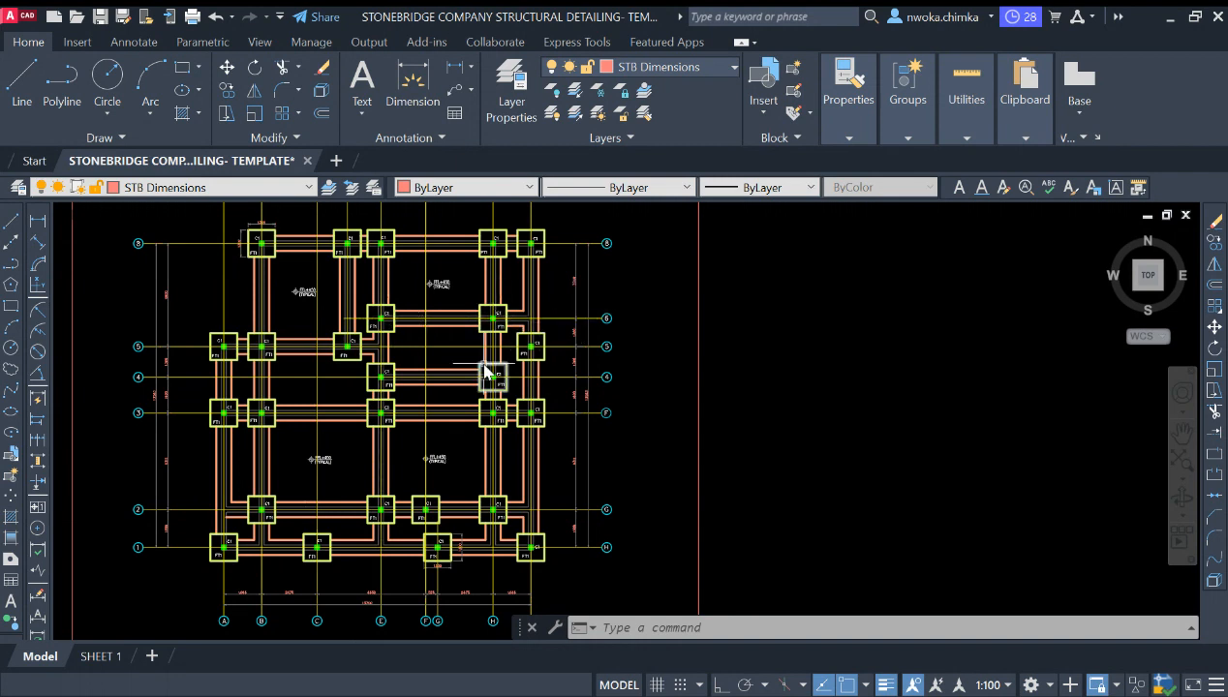
{"action": "scroll", "coordinate": [487, 371], "scroll_direction": "down", "scroll_amount": 8}
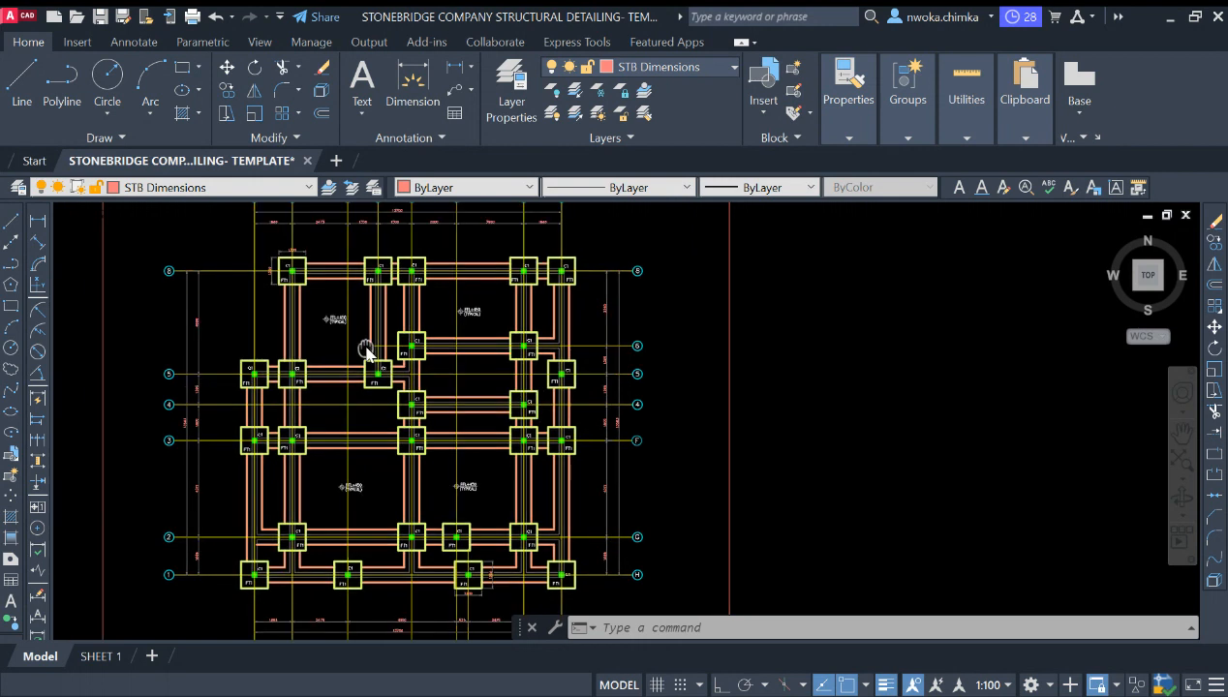
{"action": "scroll", "coordinate": [519, 338], "scroll_direction": "down", "scroll_amount": 2}
{"action": "middle_click_drag", "start_coordinate": [467, 339], "coordinate": [579, 344]}
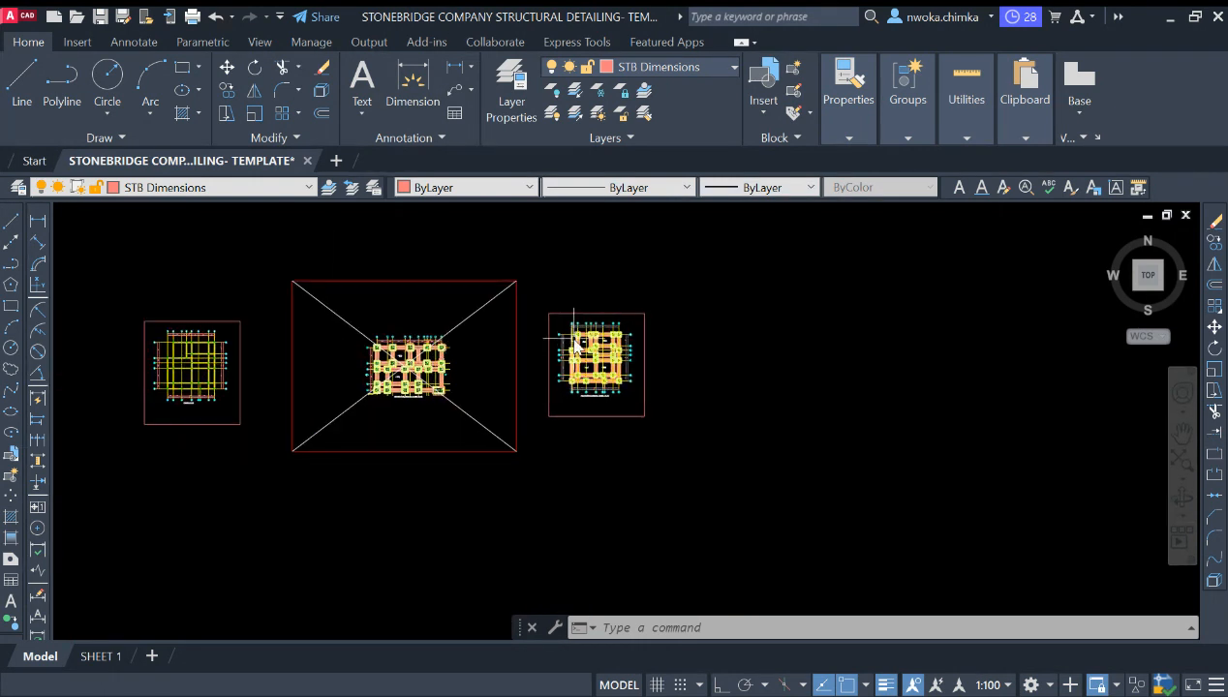
{"action": "scroll", "coordinate": [595, 339], "scroll_direction": "up", "scroll_amount": 6}
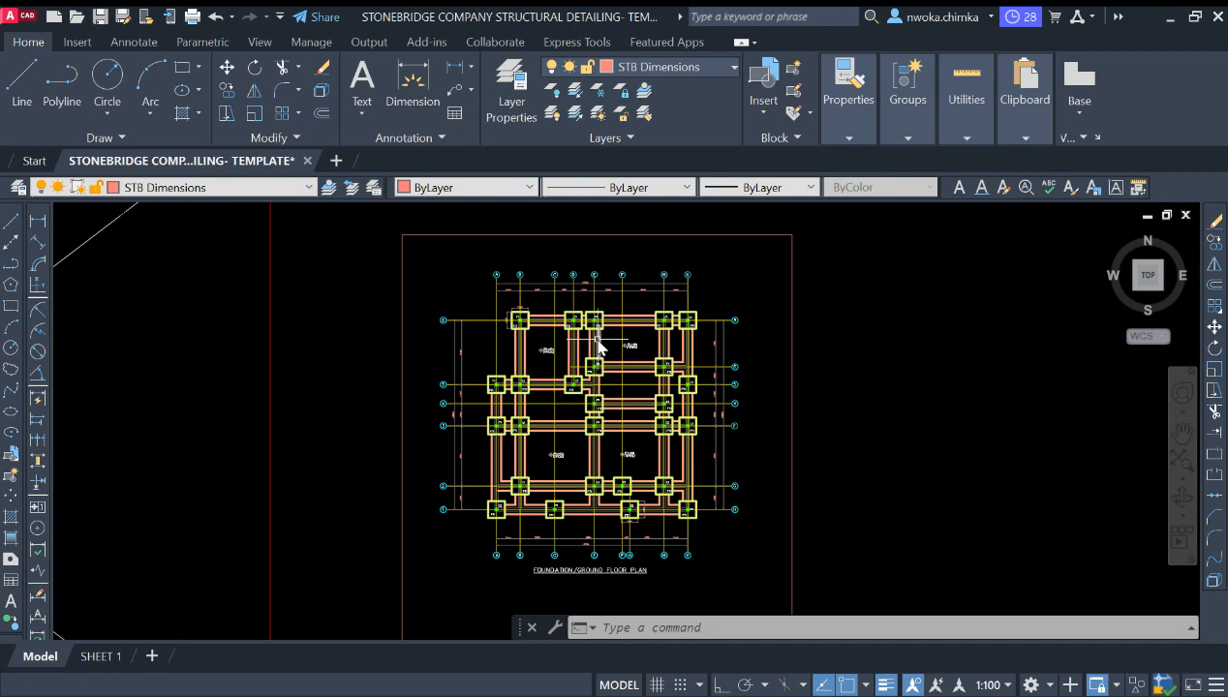
{"action": "scroll", "coordinate": [548, 350], "scroll_direction": "down", "scroll_amount": 4}
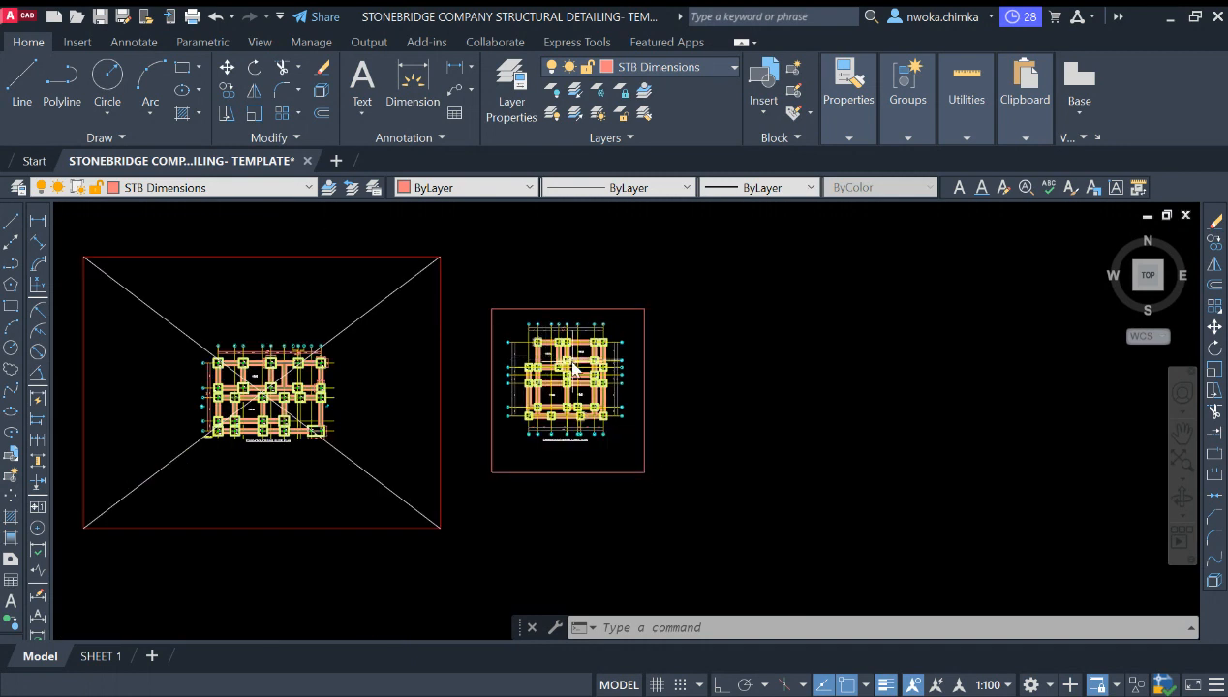
{"action": "scroll", "coordinate": [574, 365], "scroll_direction": "up", "scroll_amount": 2}
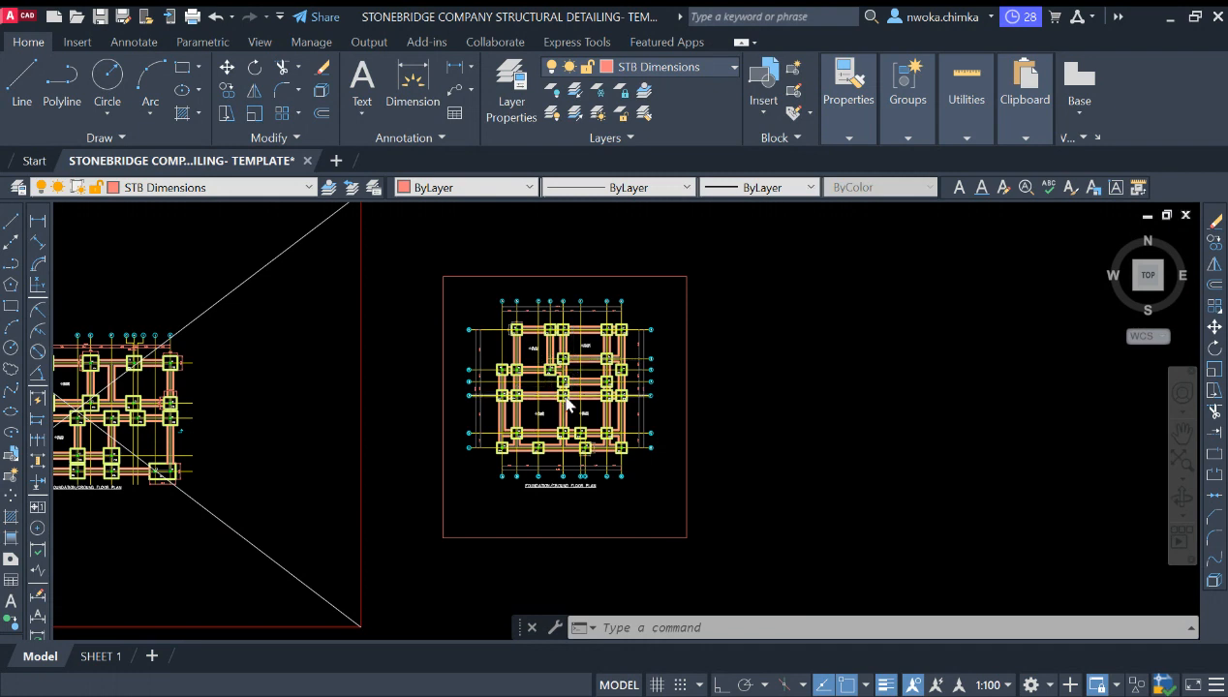
Inspect the foundation plan's footing and column labels, ground beams and floor level marks up close
{"action": "scroll", "coordinate": [552, 393], "scroll_direction": "up", "scroll_amount": 4}
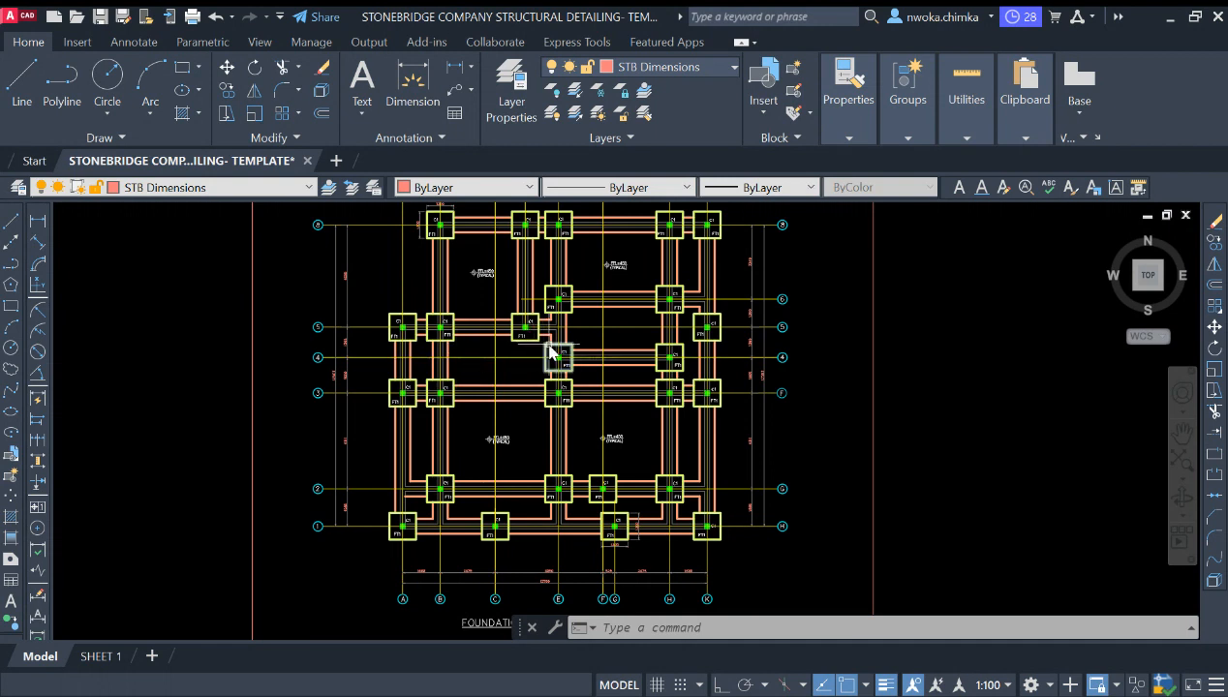
{"action": "scroll", "coordinate": [508, 317], "scroll_direction": "down", "scroll_amount": 2}
{"action": "middle_click_drag", "start_coordinate": [507, 318], "coordinate": [462, 339]}
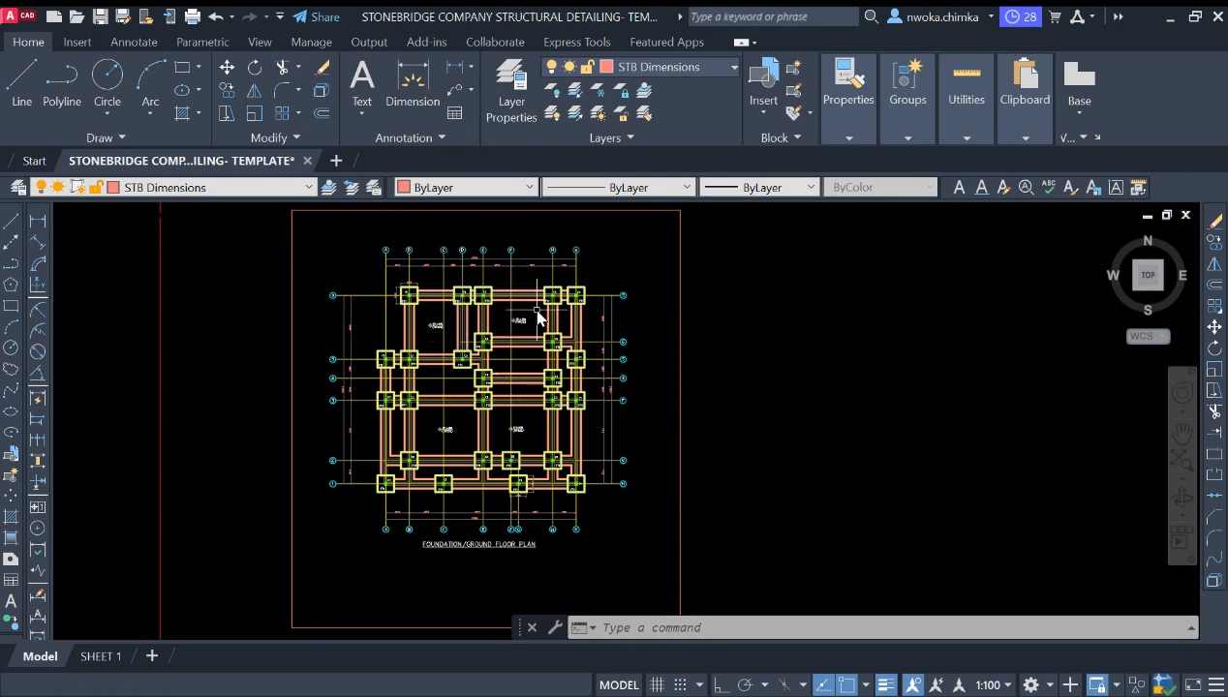
{"action": "scroll", "coordinate": [511, 321], "scroll_direction": "up", "scroll_amount": 4}
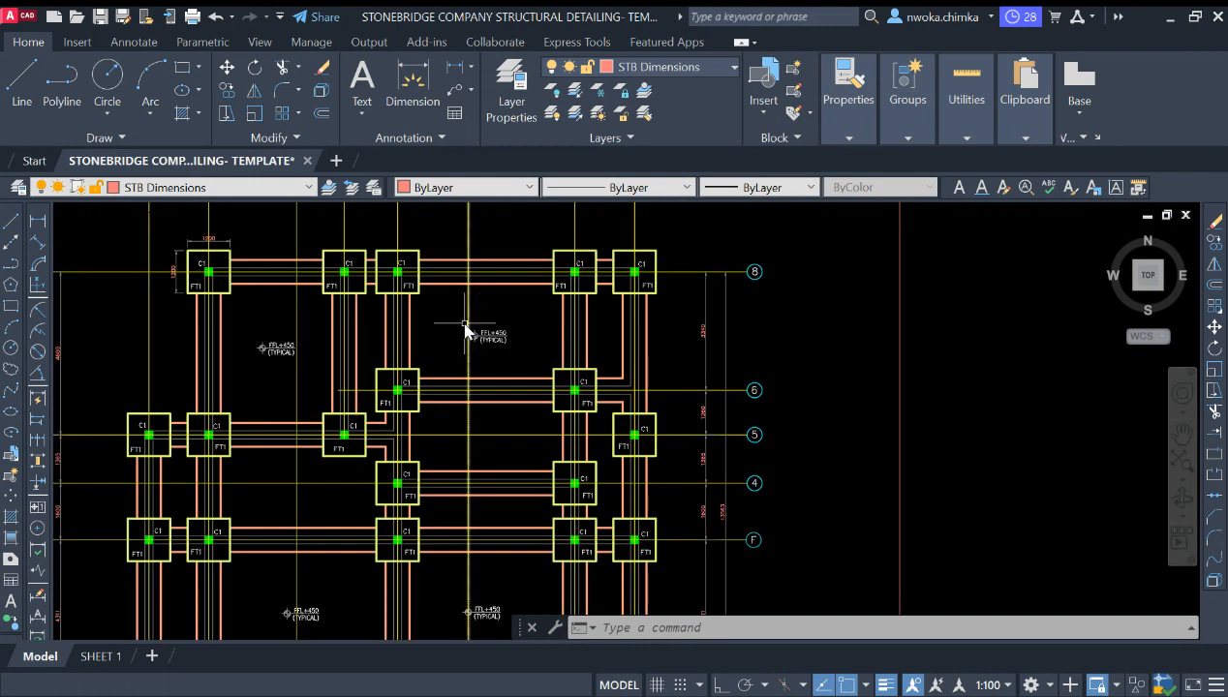
{"action": "scroll", "coordinate": [474, 334], "scroll_direction": "down", "scroll_amount": 4}
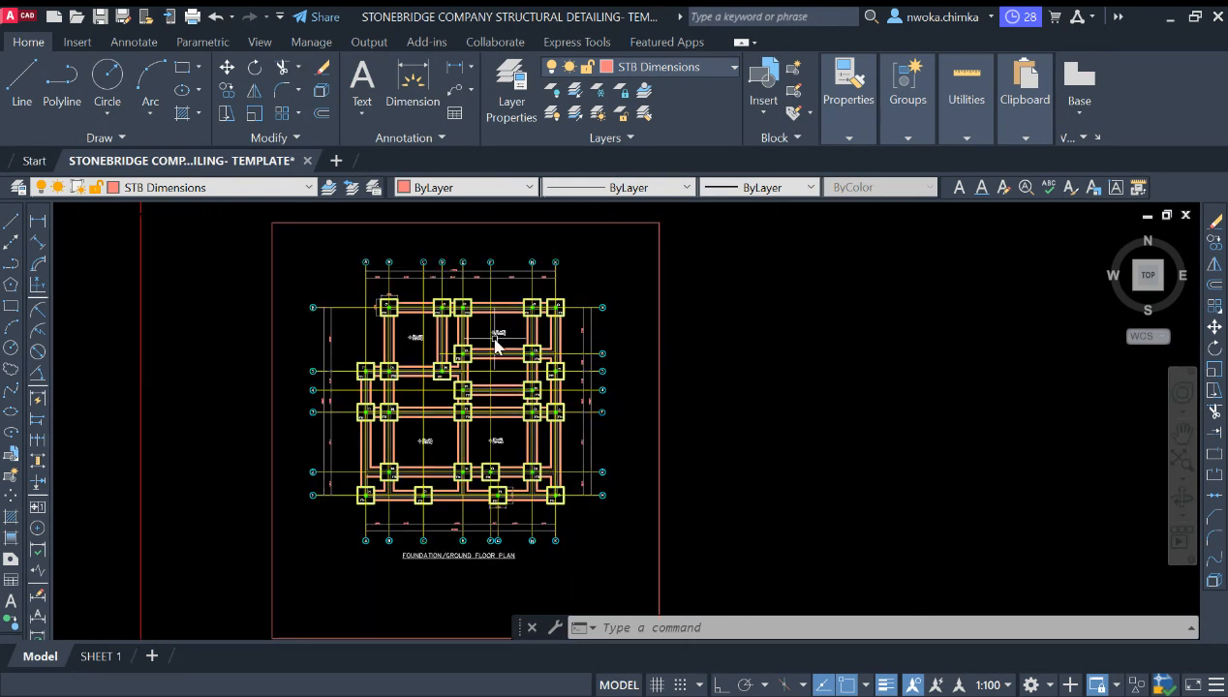
{"action": "scroll", "coordinate": [485, 339], "scroll_direction": "up", "scroll_amount": 2}
{"action": "scroll", "coordinate": [471, 349], "scroll_direction": "up", "scroll_amount": 2}
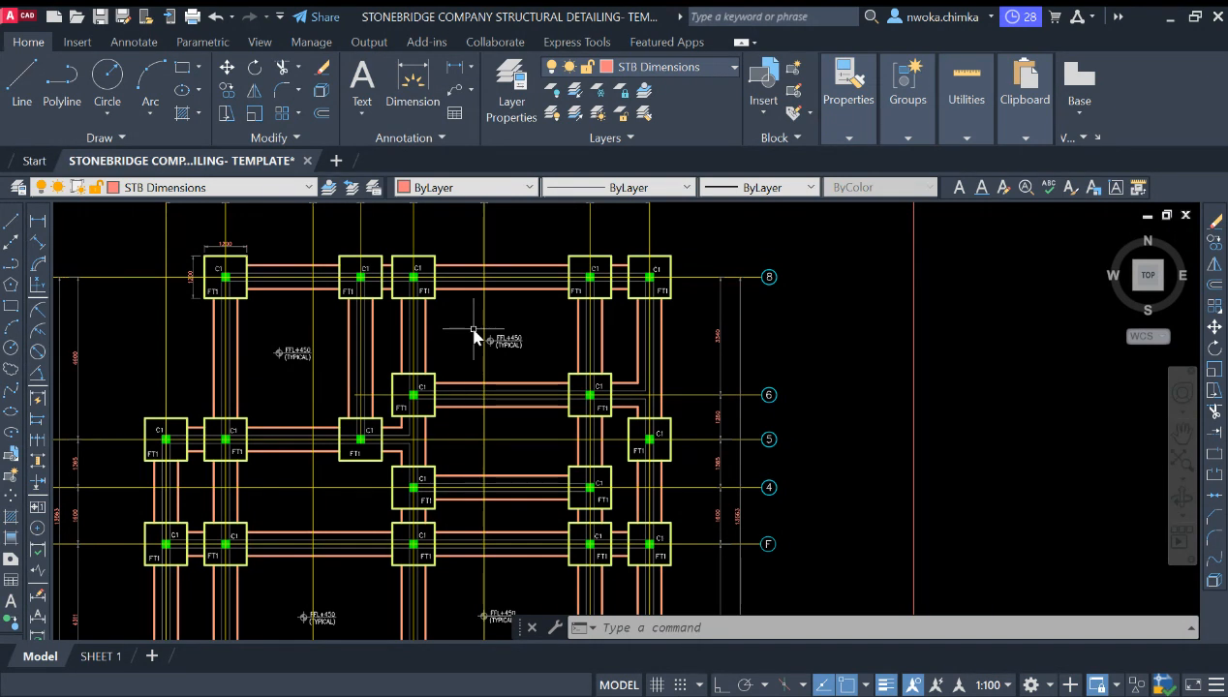
{"action": "scroll", "coordinate": [475, 331], "scroll_direction": "up", "scroll_amount": 5}
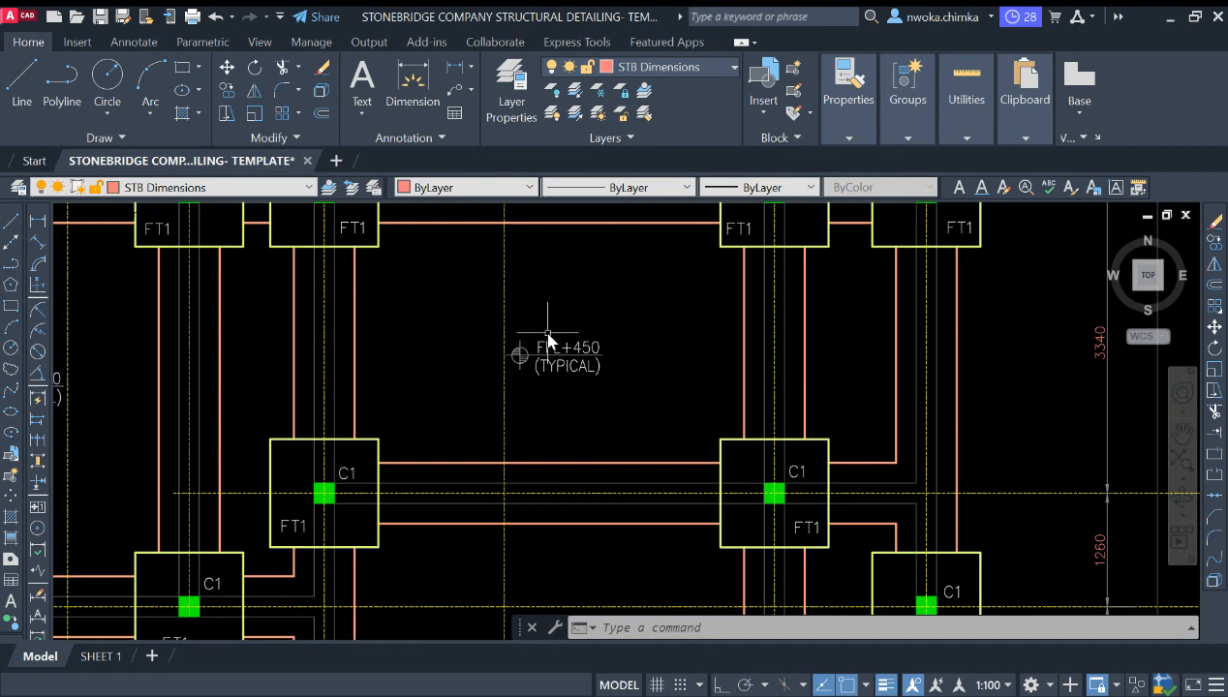
{"action": "scroll", "coordinate": [547, 337], "scroll_direction": "down", "scroll_amount": 2}
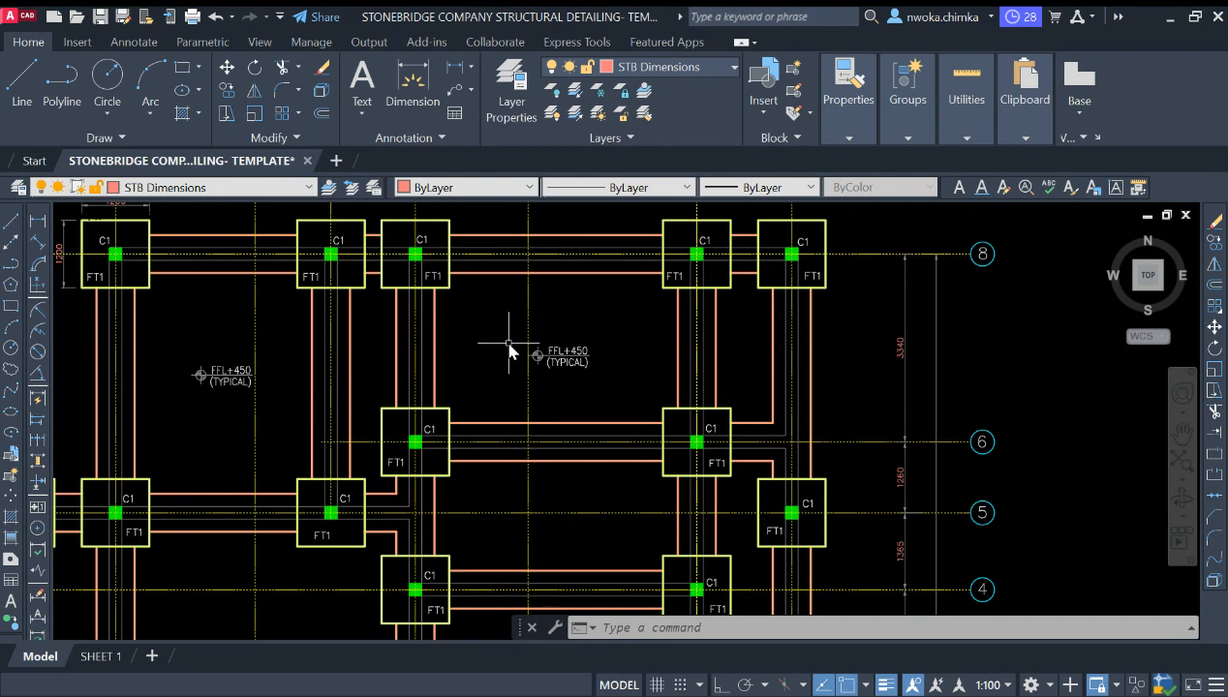
{"action": "scroll", "coordinate": [513, 353], "scroll_direction": "down", "scroll_amount": 5}
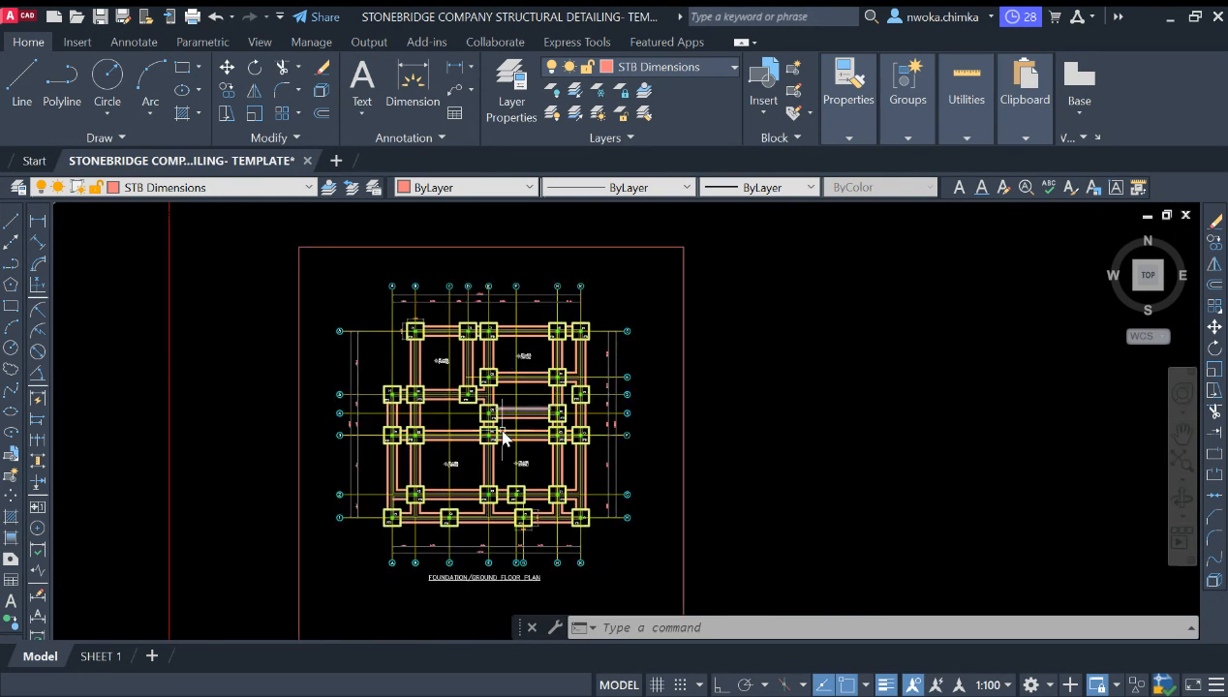
{"action": "scroll", "coordinate": [489, 376], "scroll_direction": "up", "scroll_amount": 4}
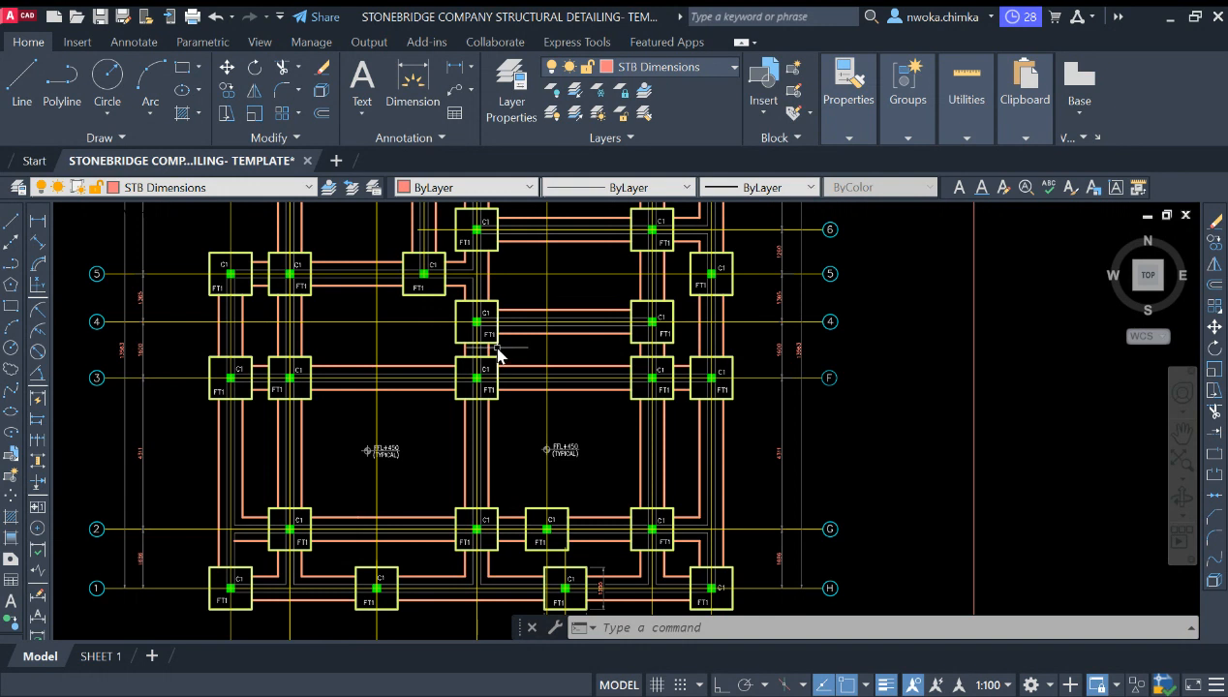
{"action": "scroll", "coordinate": [460, 357], "scroll_direction": "down", "scroll_amount": 2}
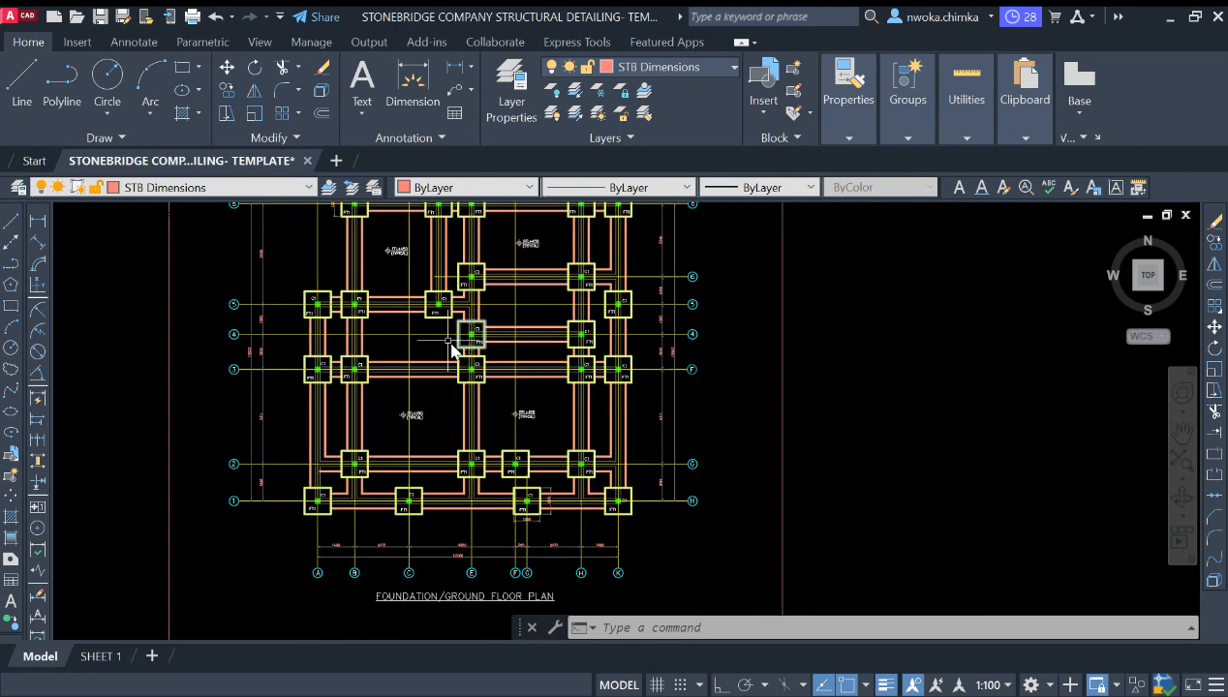
{"action": "scroll", "coordinate": [418, 363], "scroll_direction": "down", "scroll_amount": 2}
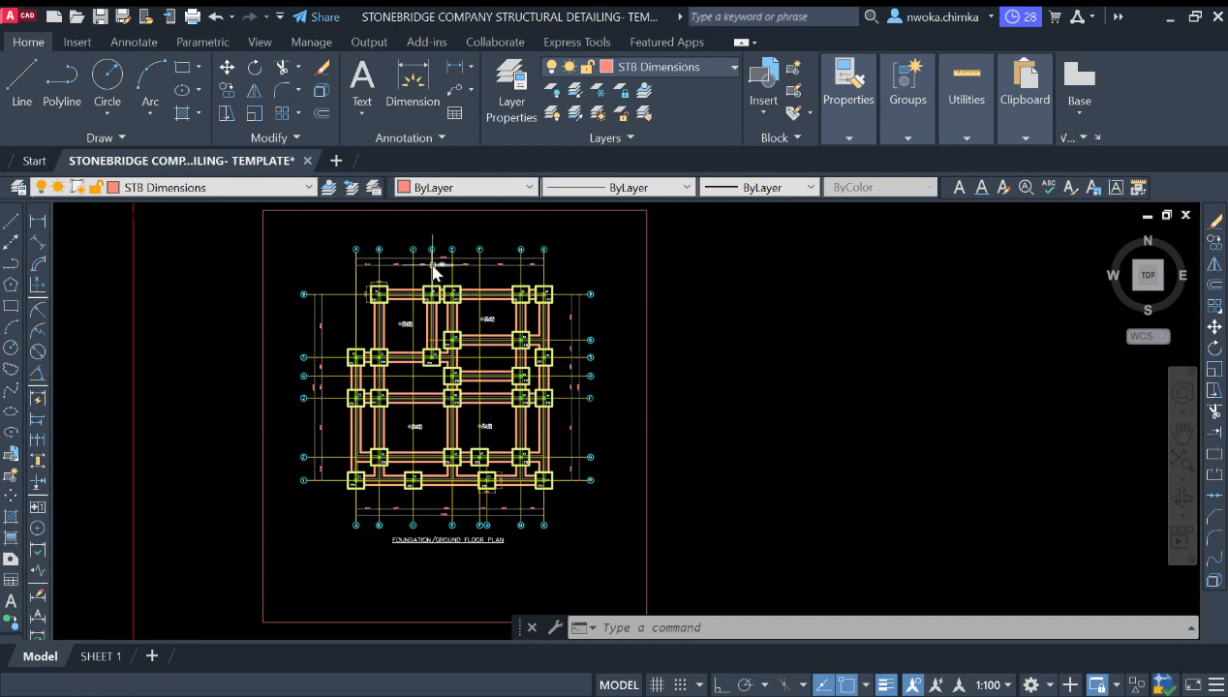
{"action": "scroll", "coordinate": [378, 282], "scroll_direction": "up", "scroll_amount": 4}
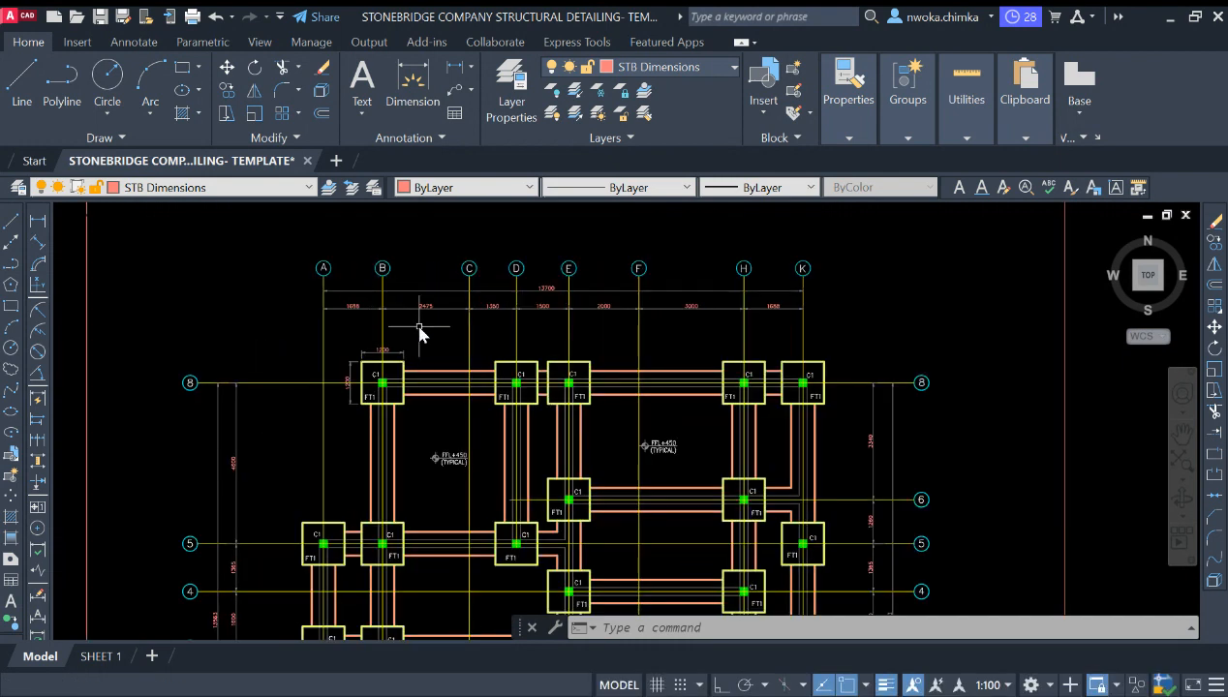
{"action": "scroll", "coordinate": [419, 330], "scroll_direction": "down", "scroll_amount": 3}
{"action": "scroll", "coordinate": [488, 383], "scroll_direction": "up", "scroll_amount": 1}
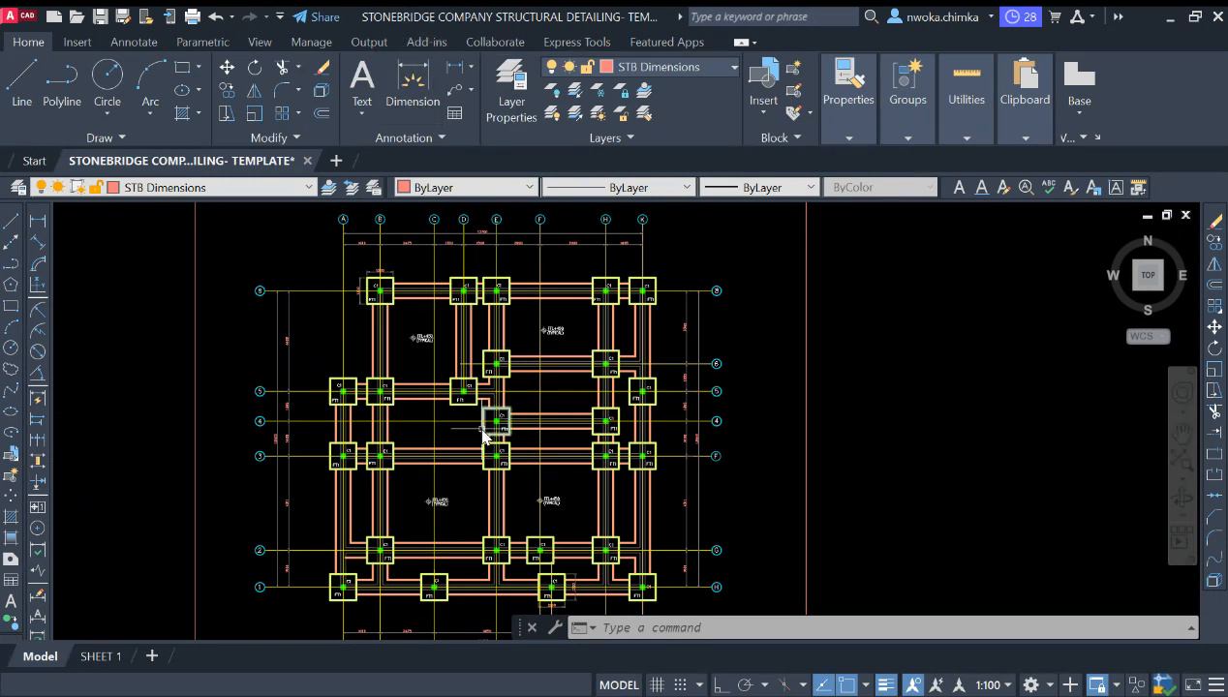
{"action": "scroll", "coordinate": [481, 421], "scroll_direction": "down", "scroll_amount": 2}
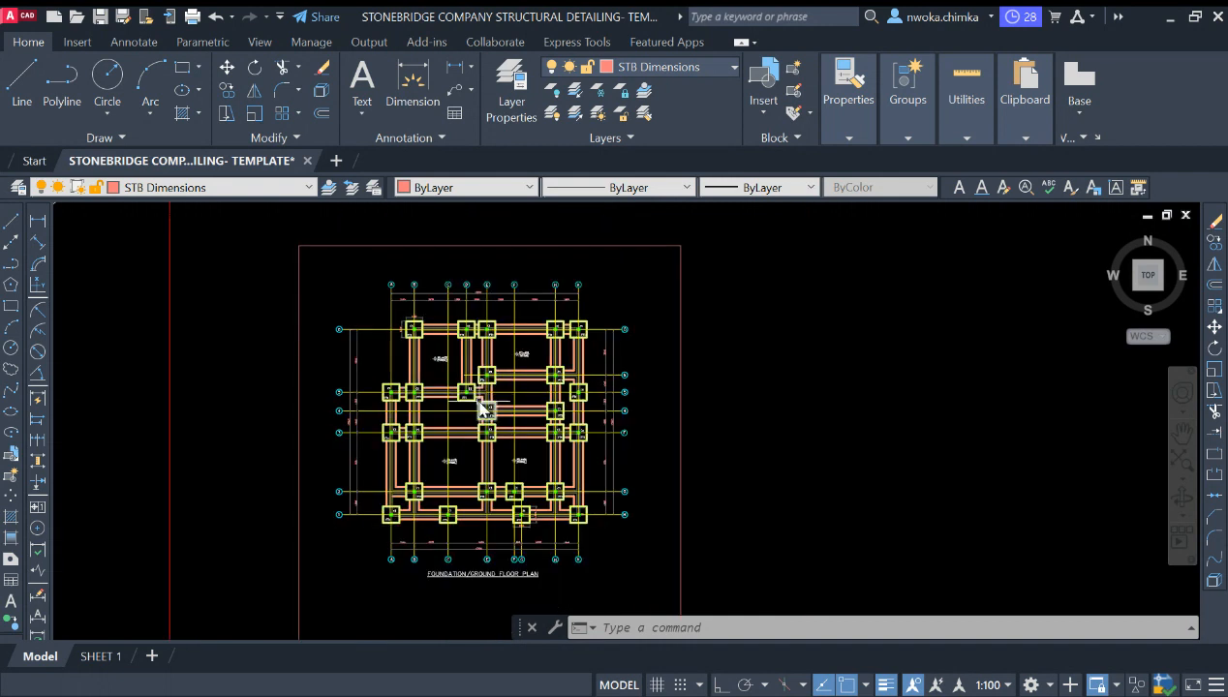
{"action": "scroll", "coordinate": [481, 407], "scroll_direction": "up", "scroll_amount": 4}
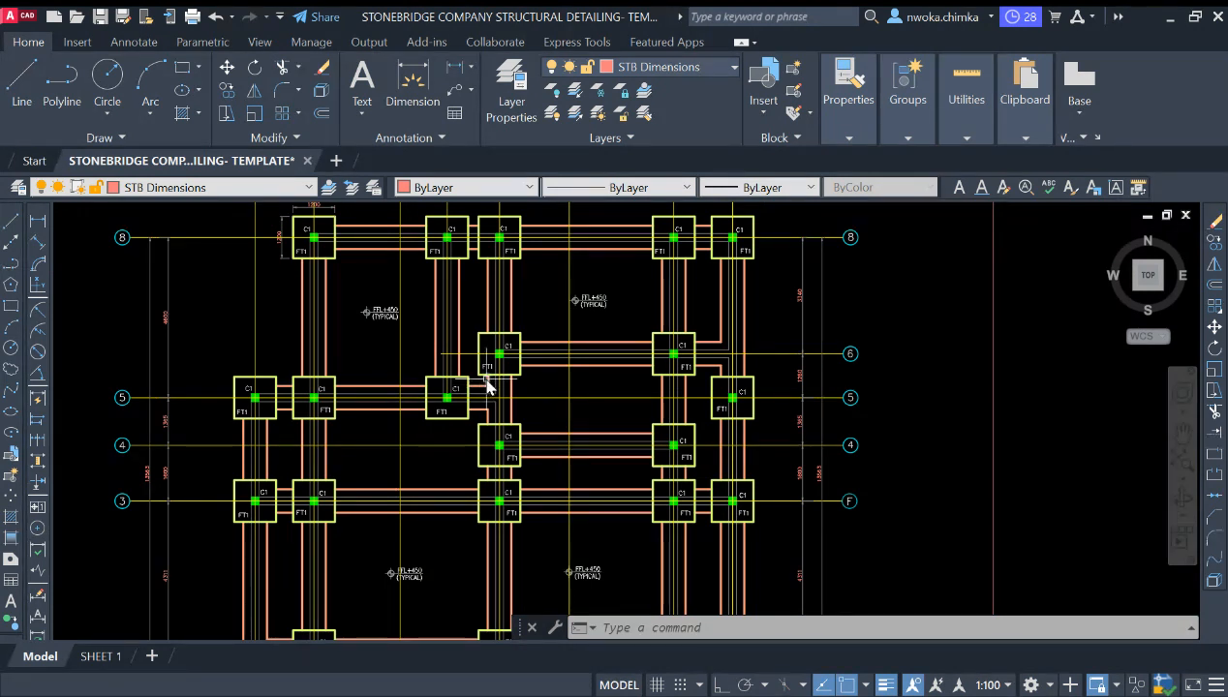
{"action": "scroll", "coordinate": [487, 388], "scroll_direction": "down", "scroll_amount": 2}
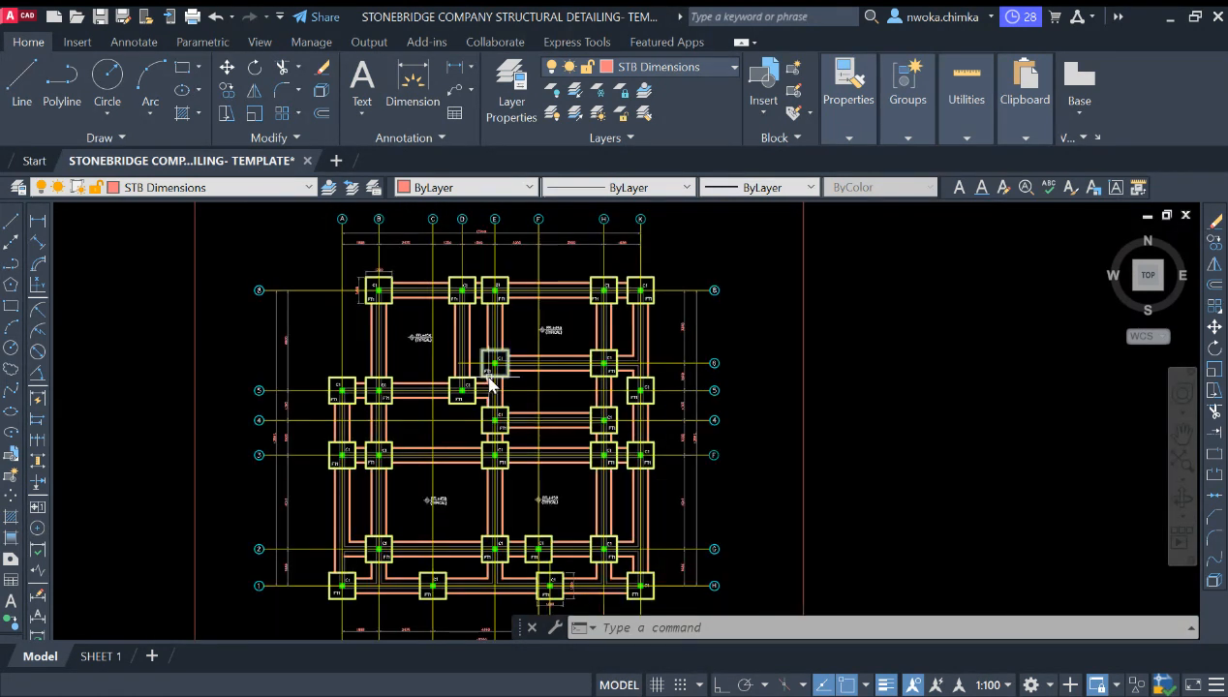
{"action": "scroll", "coordinate": [499, 358], "scroll_direction": "down", "scroll_amount": 2}
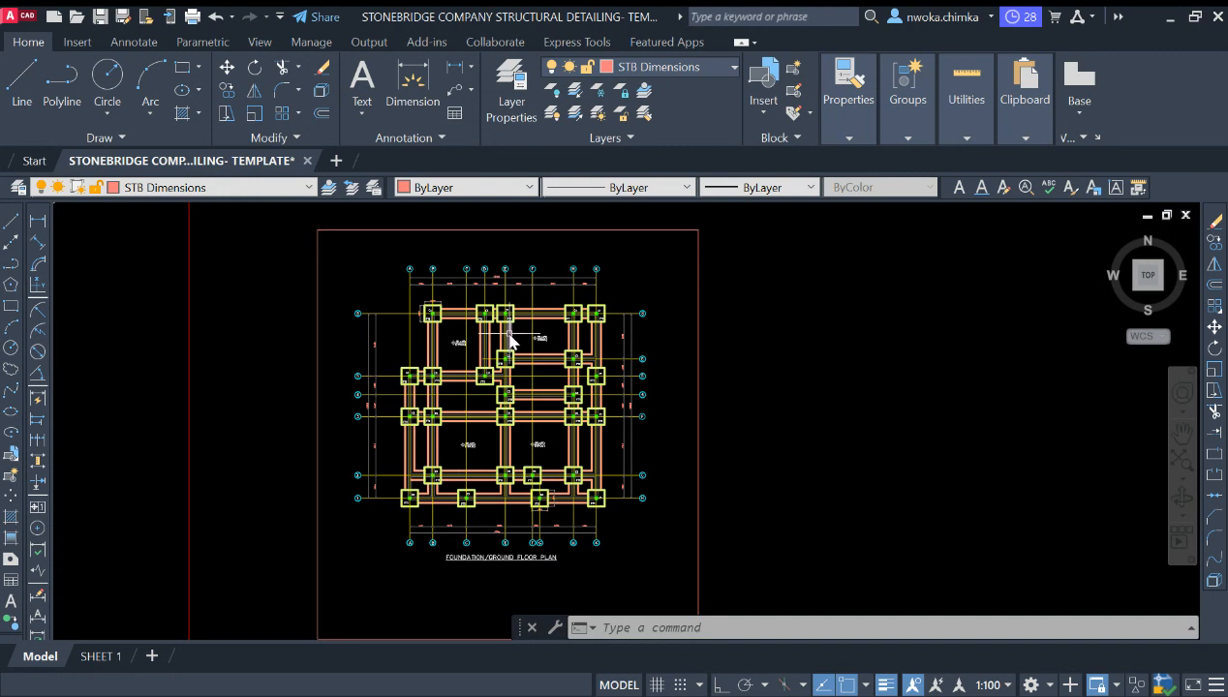
{"action": "scroll", "coordinate": [523, 344], "scroll_direction": "up", "scroll_amount": 3}
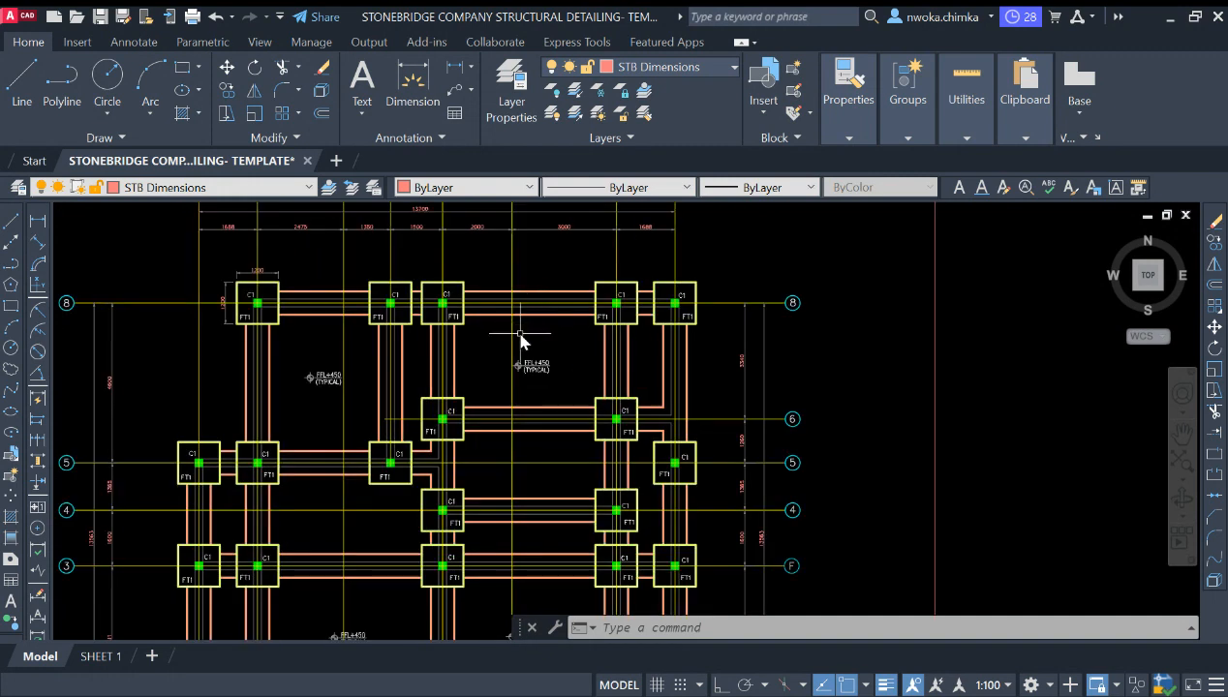
{"action": "scroll", "coordinate": [528, 349], "scroll_direction": "down", "scroll_amount": 1}
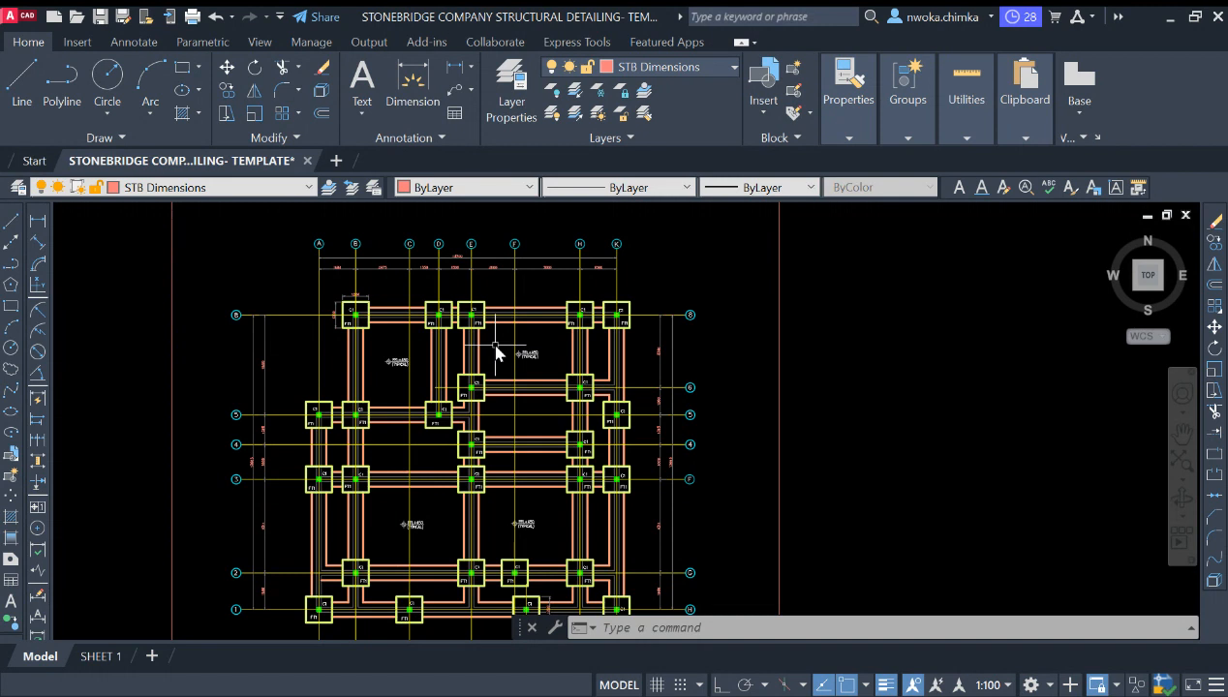
{"action": "scroll", "coordinate": [495, 352], "scroll_direction": "down", "scroll_amount": 2}
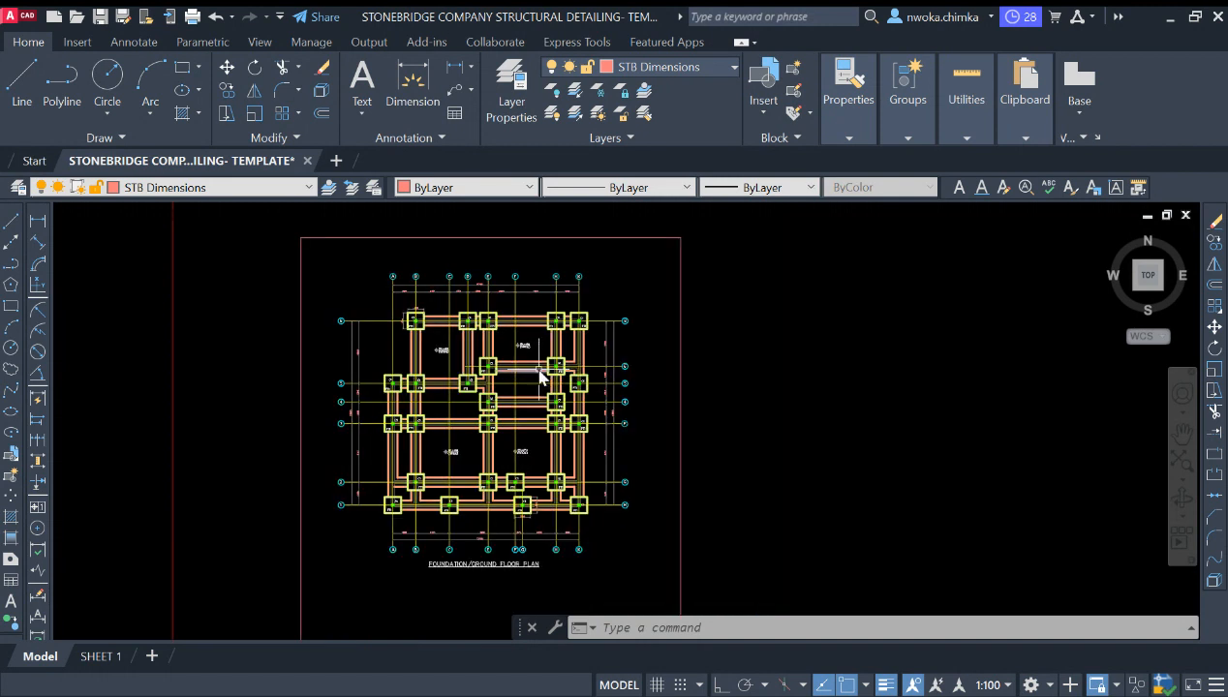